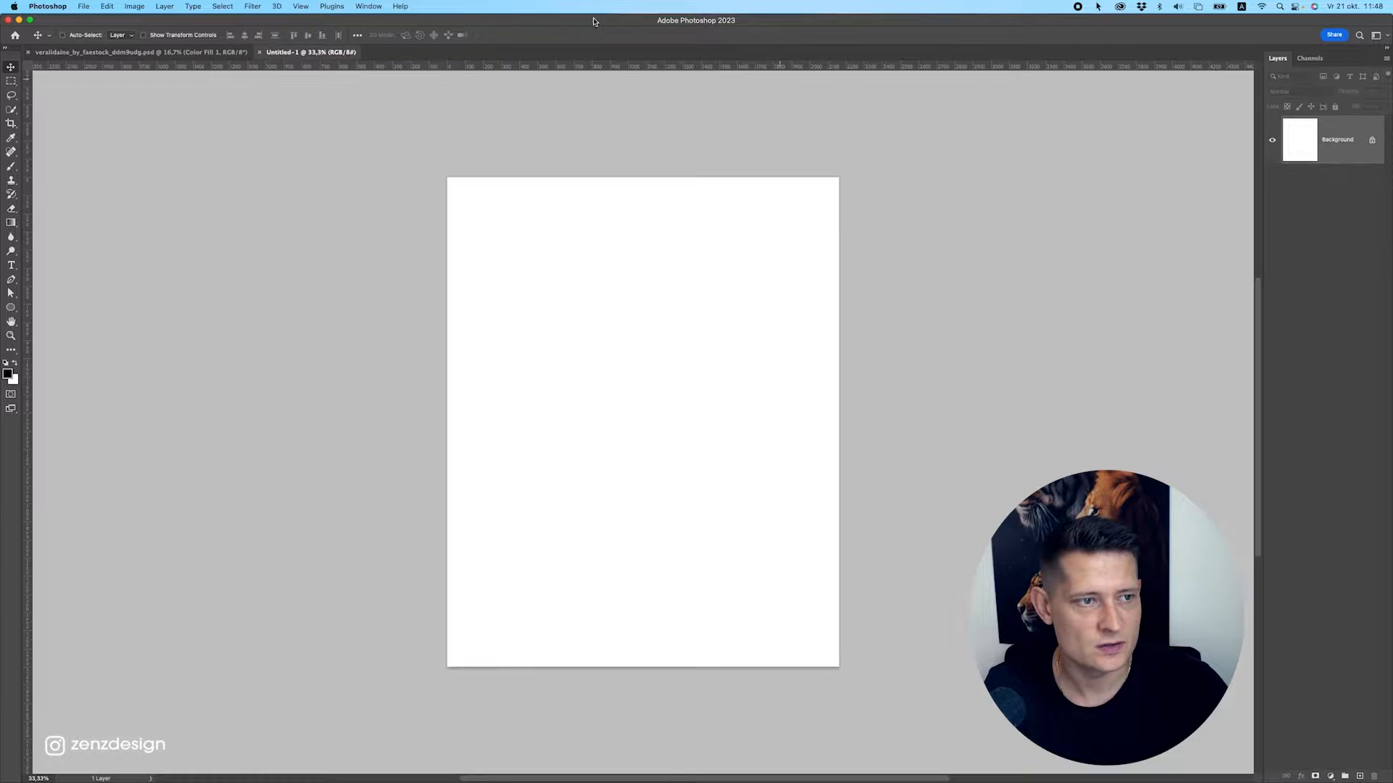
Copy the archer cutout layer from the stock image document into the blank Untitled-1 document.
click(200, 55)
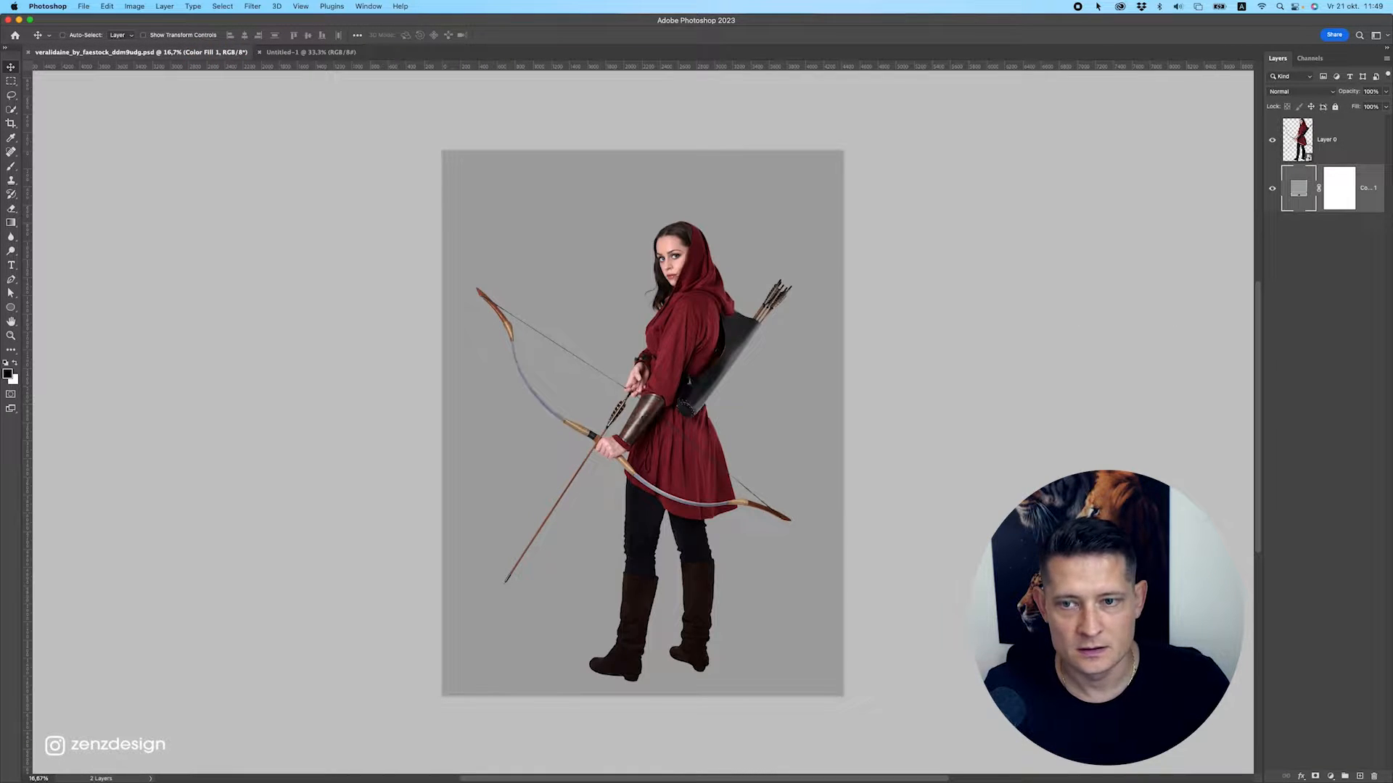
click(1329, 153)
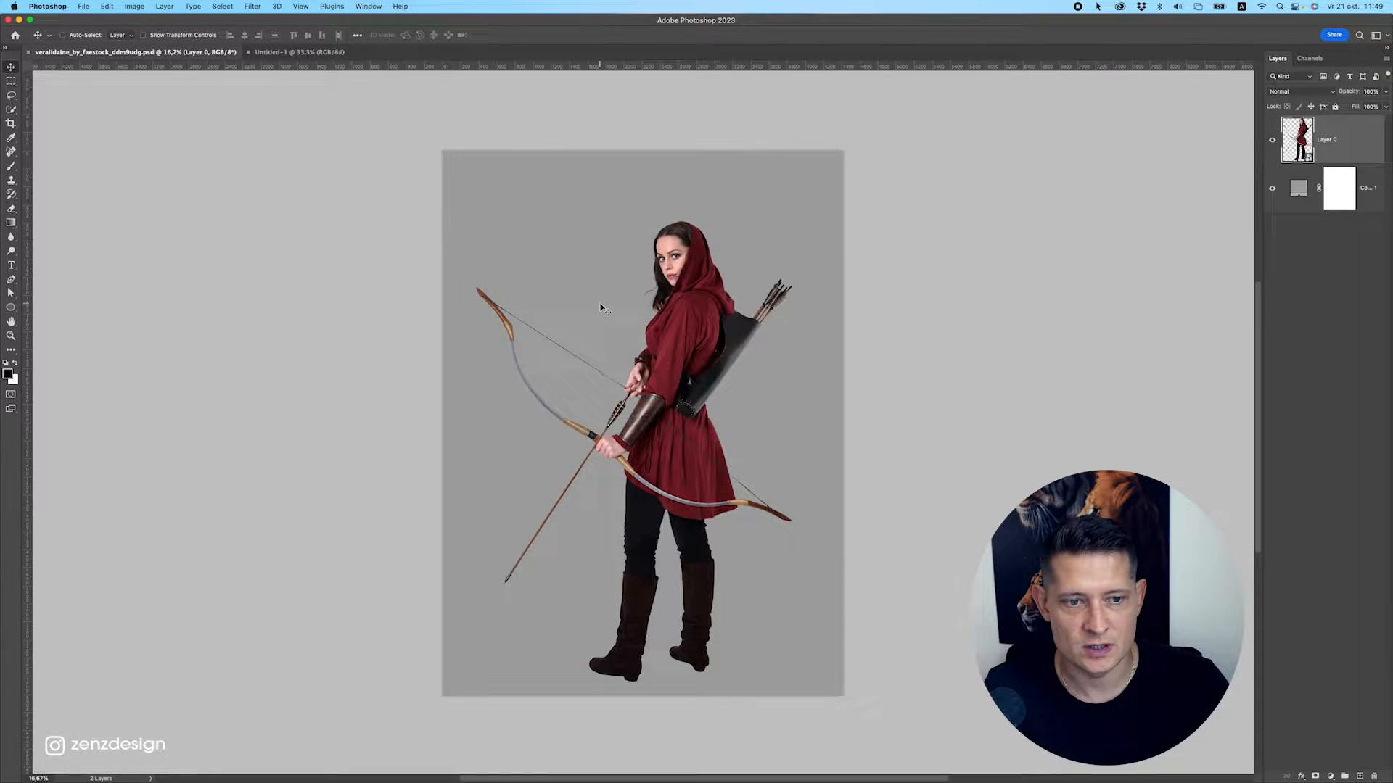
drag(627, 285, 662, 332)
Scale the archer down so the full figure fits on the canvas and position her near its centre.
key(ctrl+t)
key(ctrl+0)
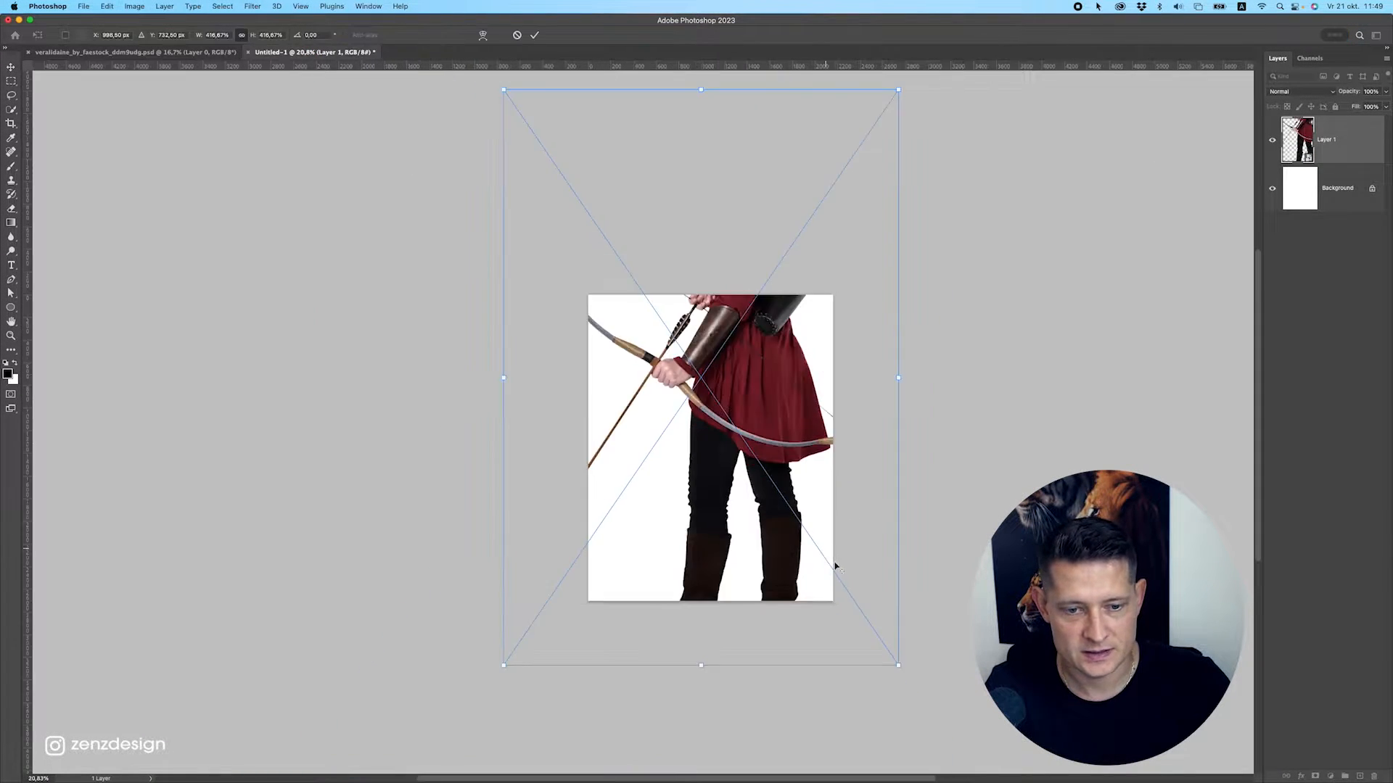
drag(805, 577, 731, 472)
drag(692, 393, 693, 425)
drag(728, 351, 716, 370)
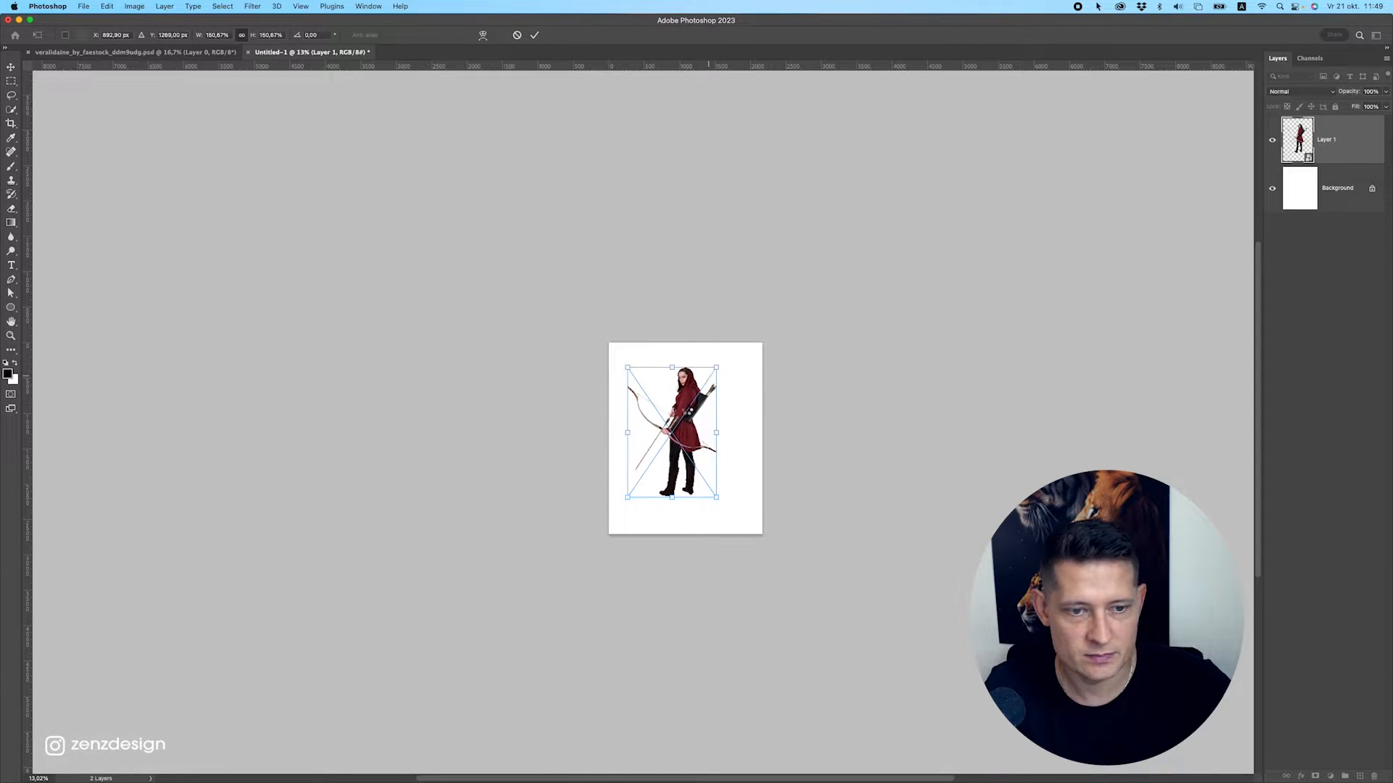
key(Return)
scroll(692, 408, up, 10)
scroll(692, 410, down, 3)
scroll(691, 406, down, 2)
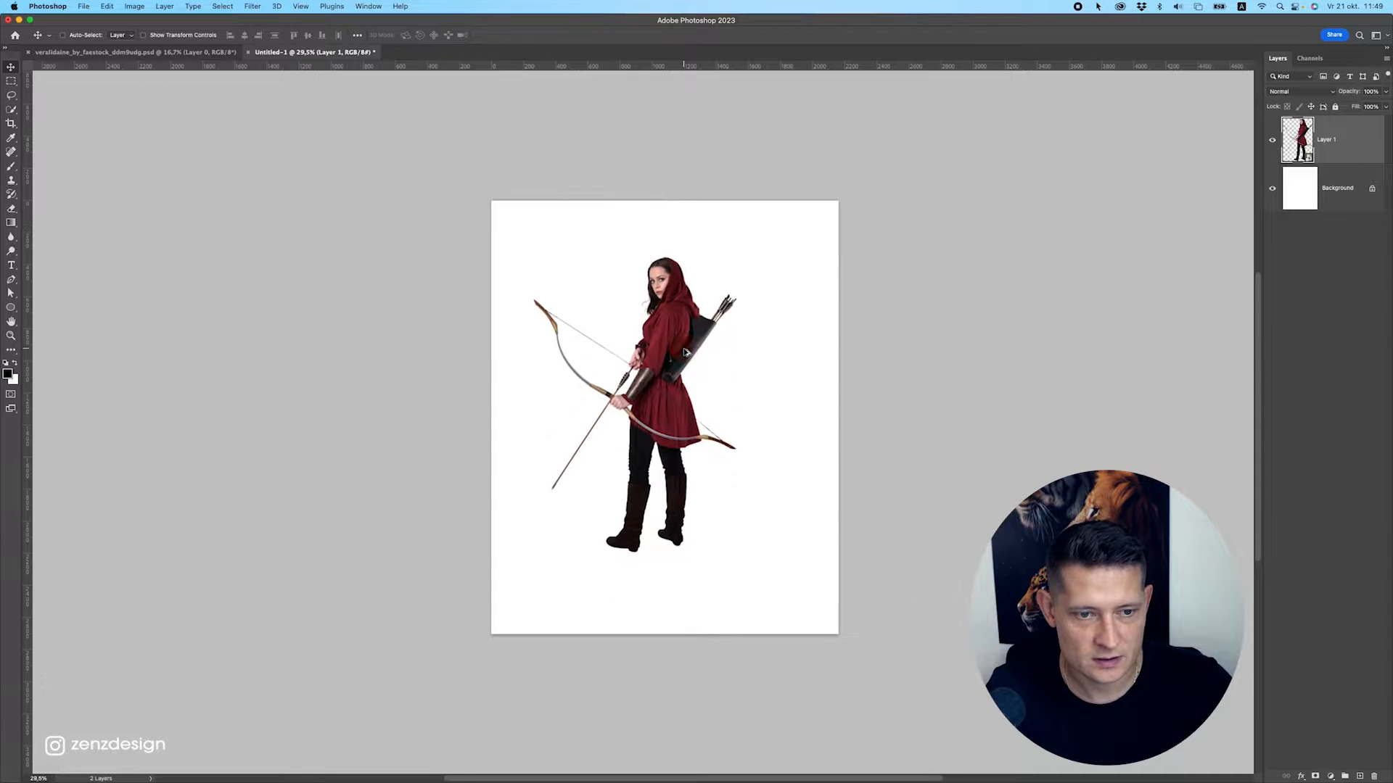
scroll(683, 359, up, 2)
drag(699, 351, 718, 351)
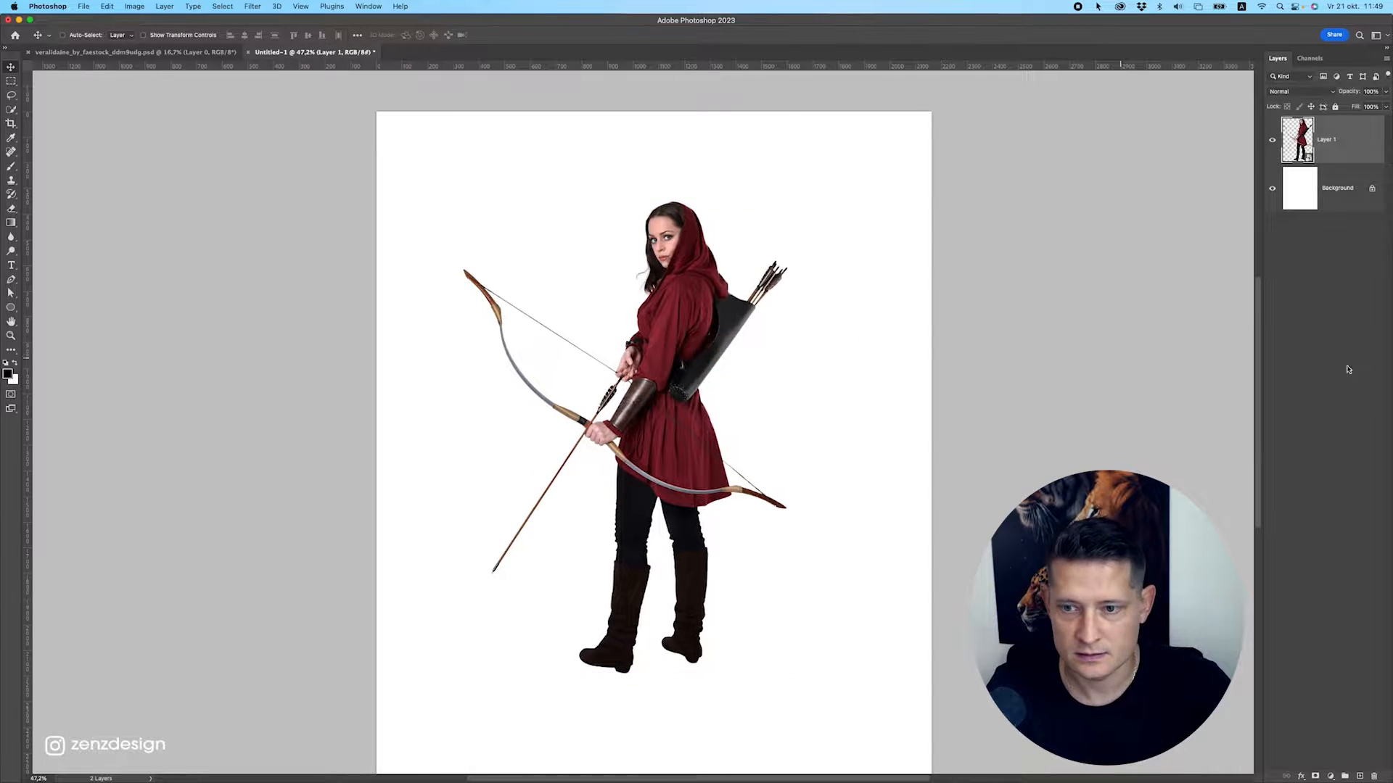
Place the solidified lava rock image into the Untitled-1 composition.
key(super+Tab)
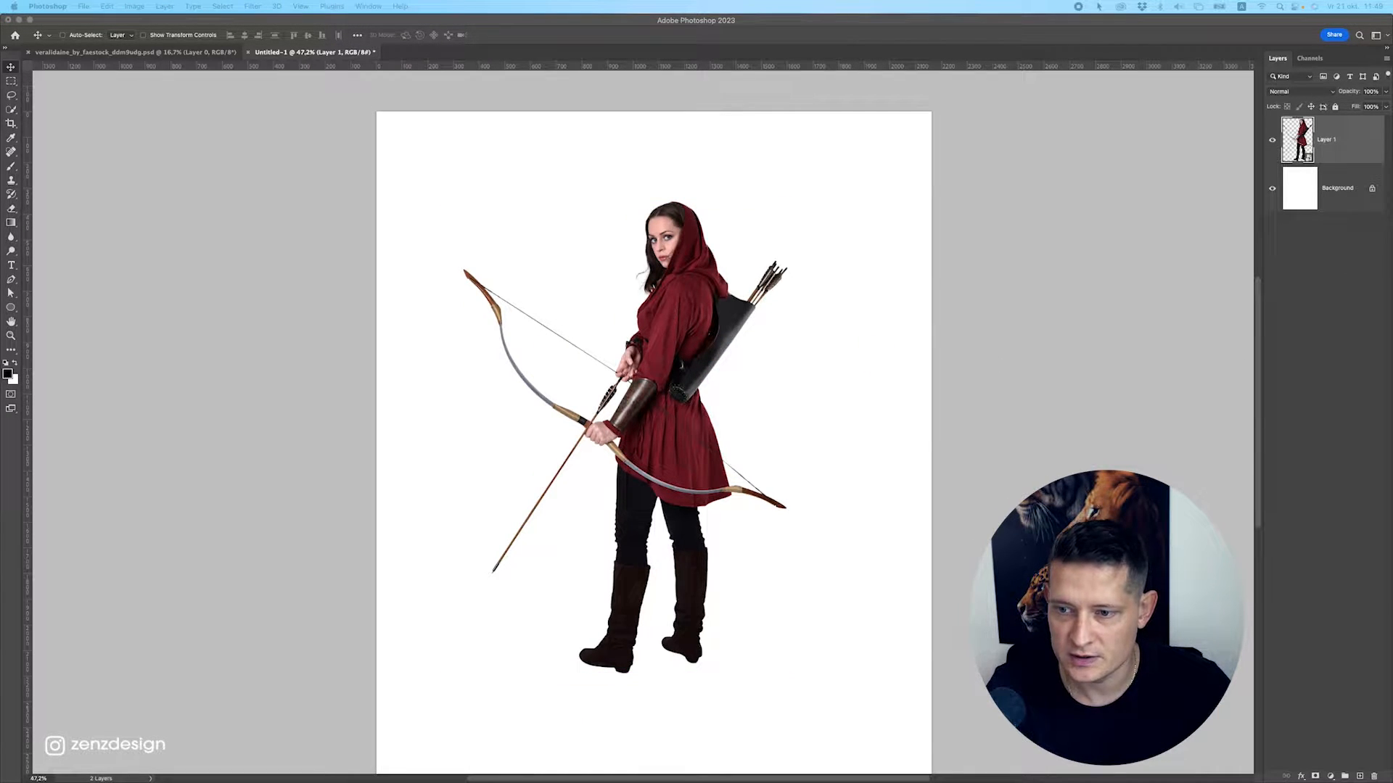
click(661, 321)
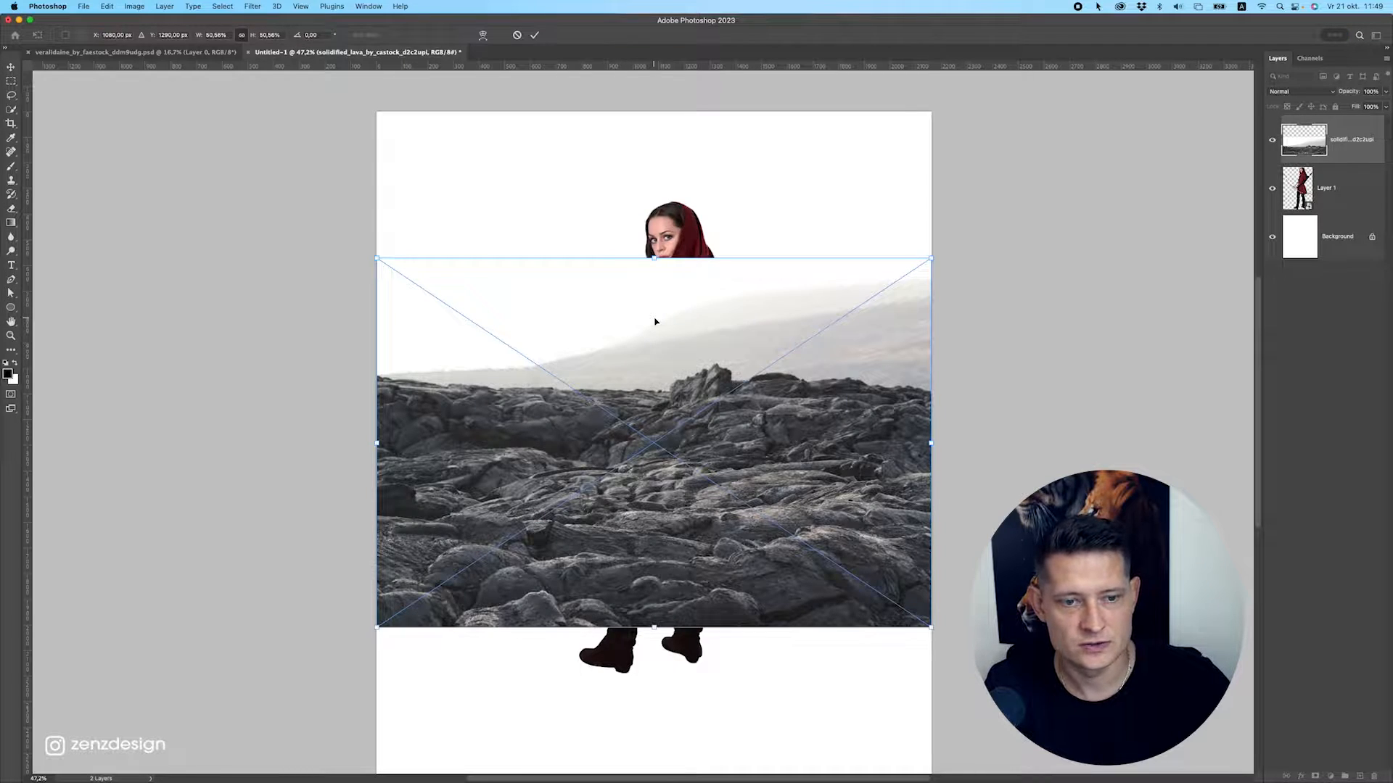
key(Return)
Enlarge and slightly rotate the lava rock image, and move its layer beneath the archer.
scroll(790, 348, down, 5)
key(ctrl+t)
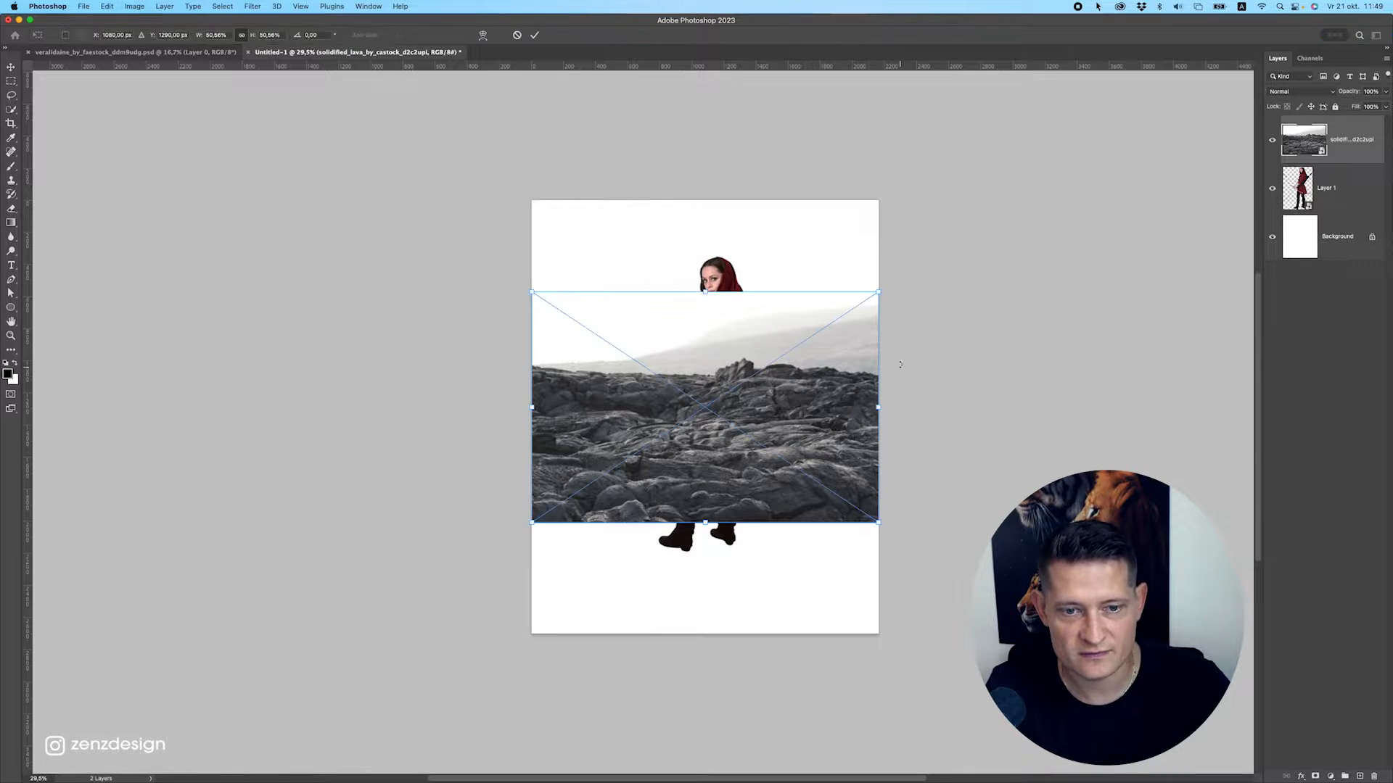
drag(879, 292, 932, 255)
drag(956, 317, 951, 307)
key(Return)
drag(1338, 141, 1338, 193)
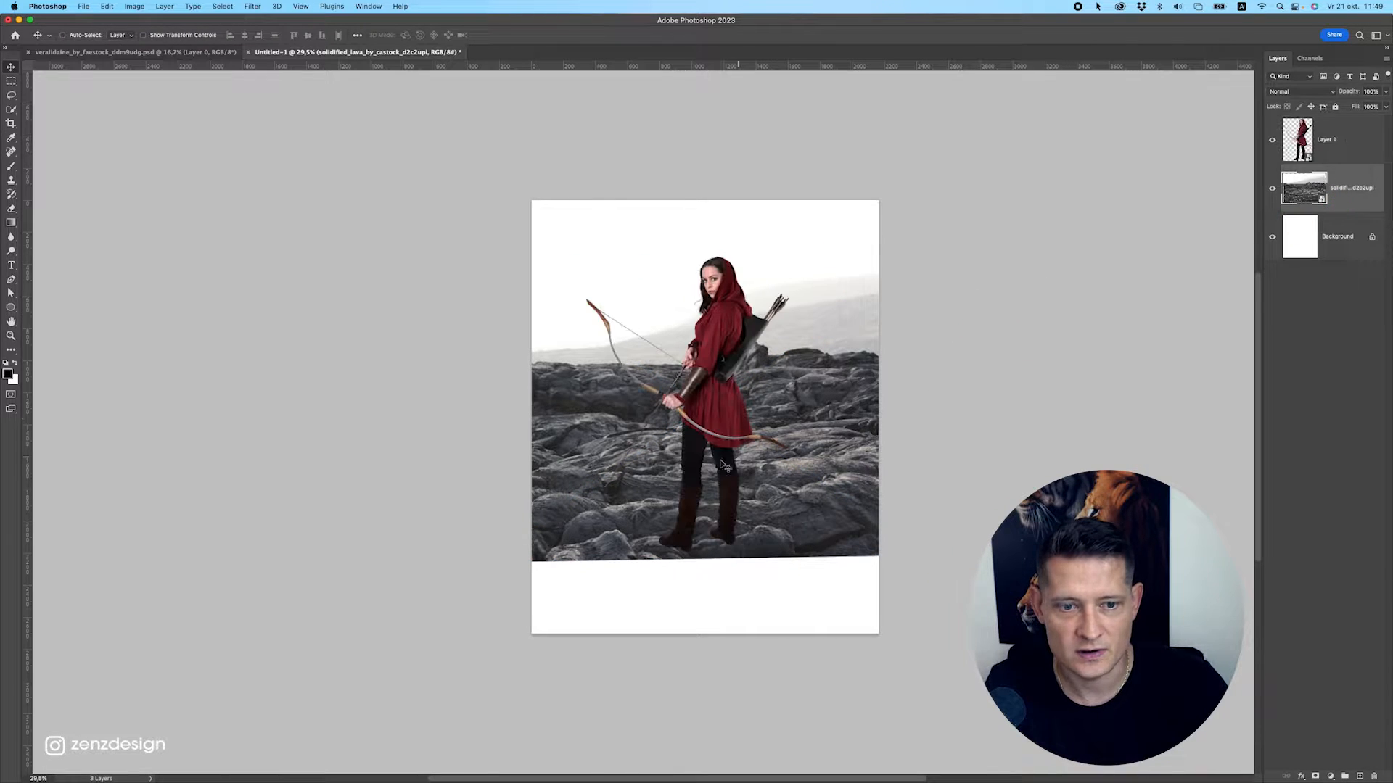
Move the lava rocks down to cover the canvas bottom, enlarge them to about 85%, and tilt them slightly counter-clockwise.
drag(721, 406, 727, 464)
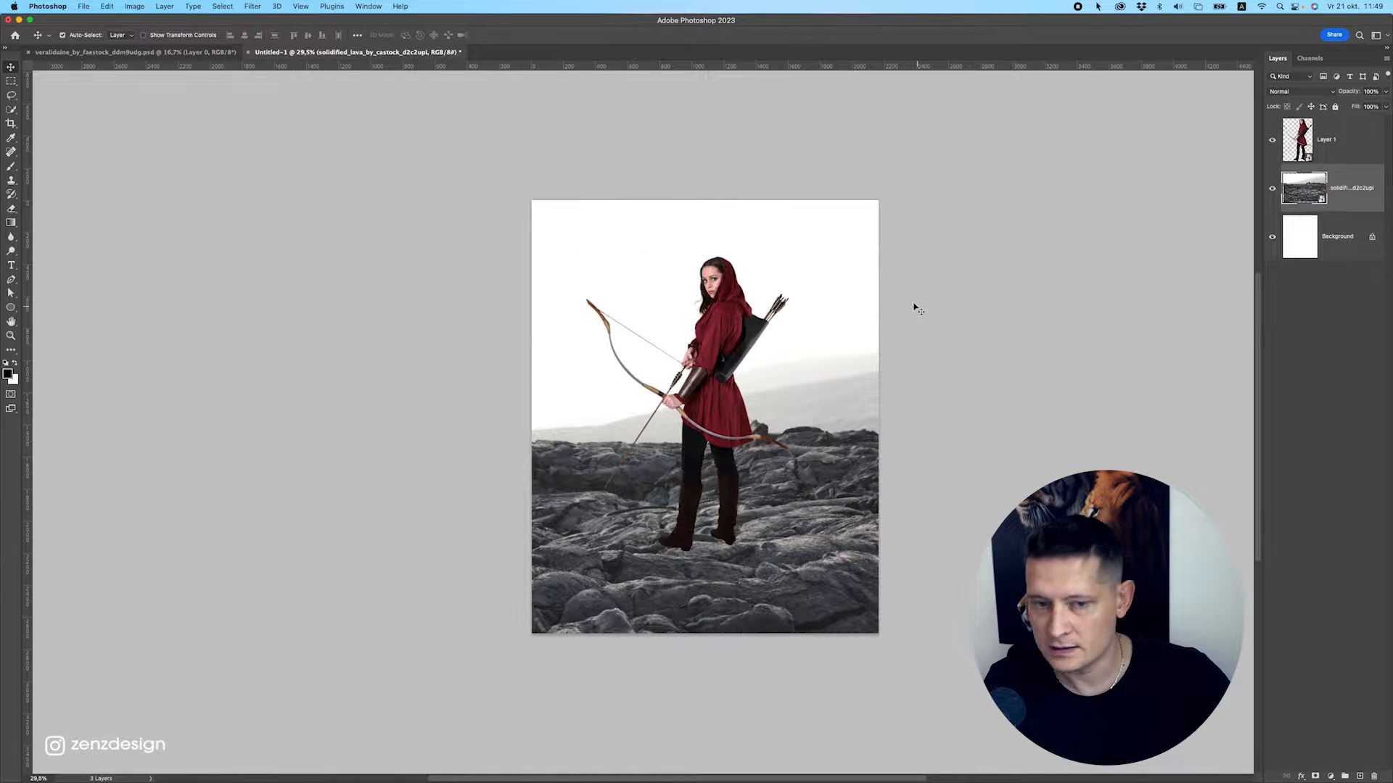
key(ctrl+t)
drag(936, 323, 1077, 293)
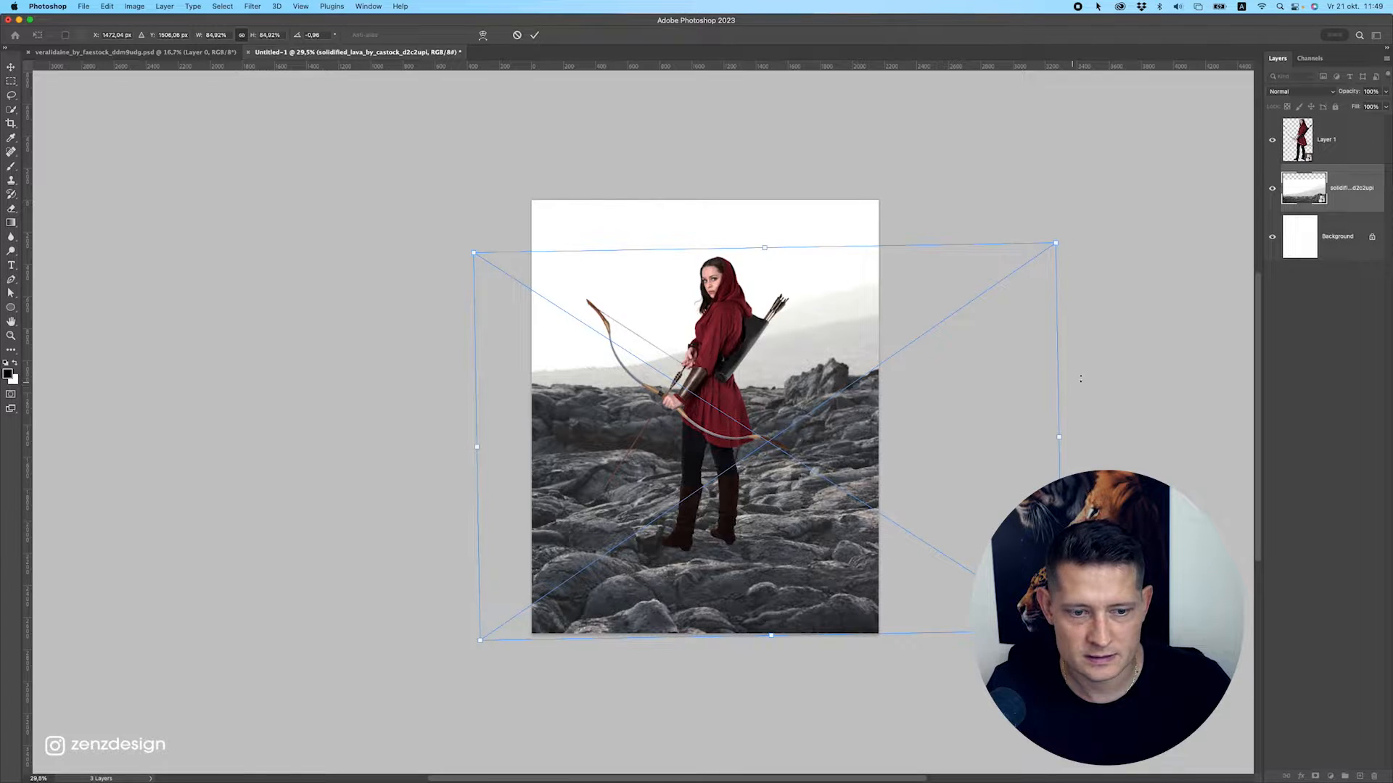
mouse_move(1061, 238)
mouse_down()
mouse_move(1084, 234)
mouse_move(1057, 238)
mouse_up()
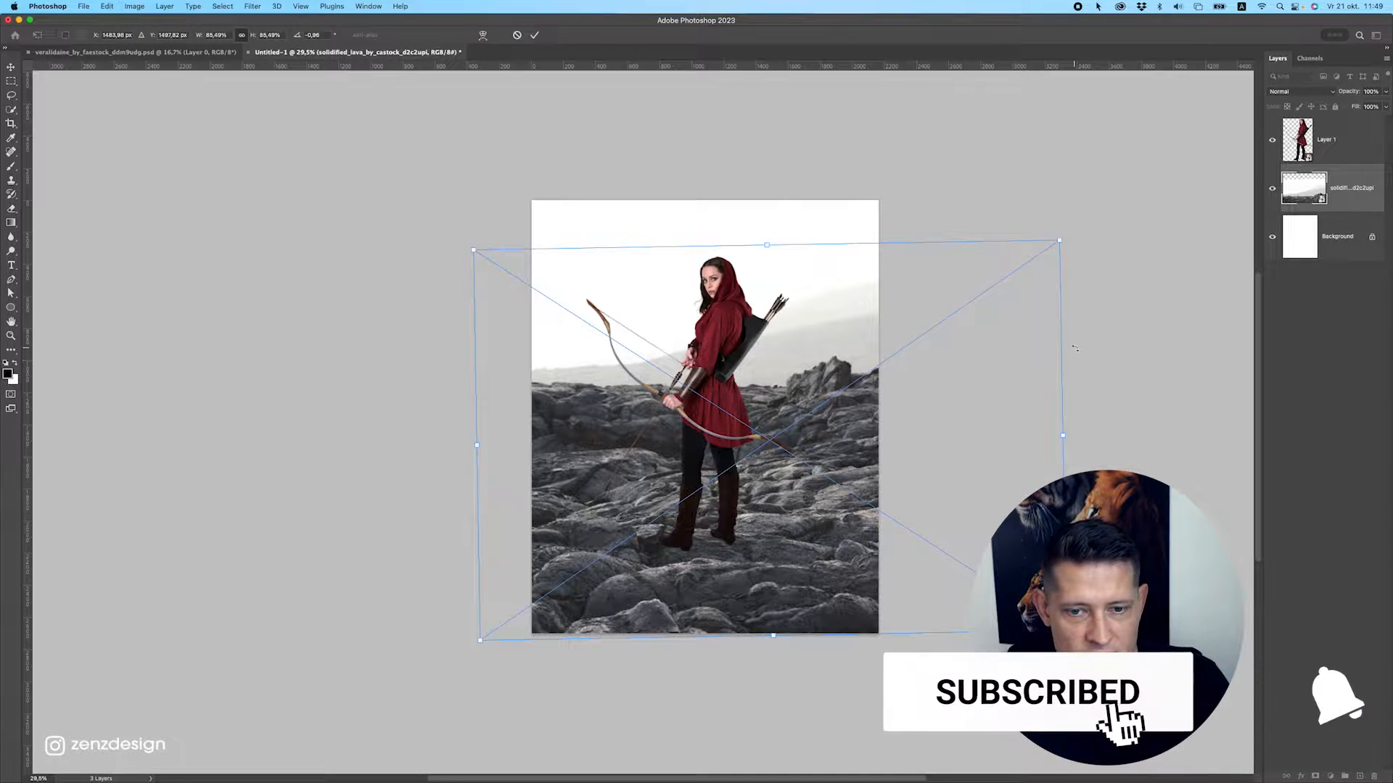
drag(991, 367, 1098, 367)
drag(777, 404, 776, 411)
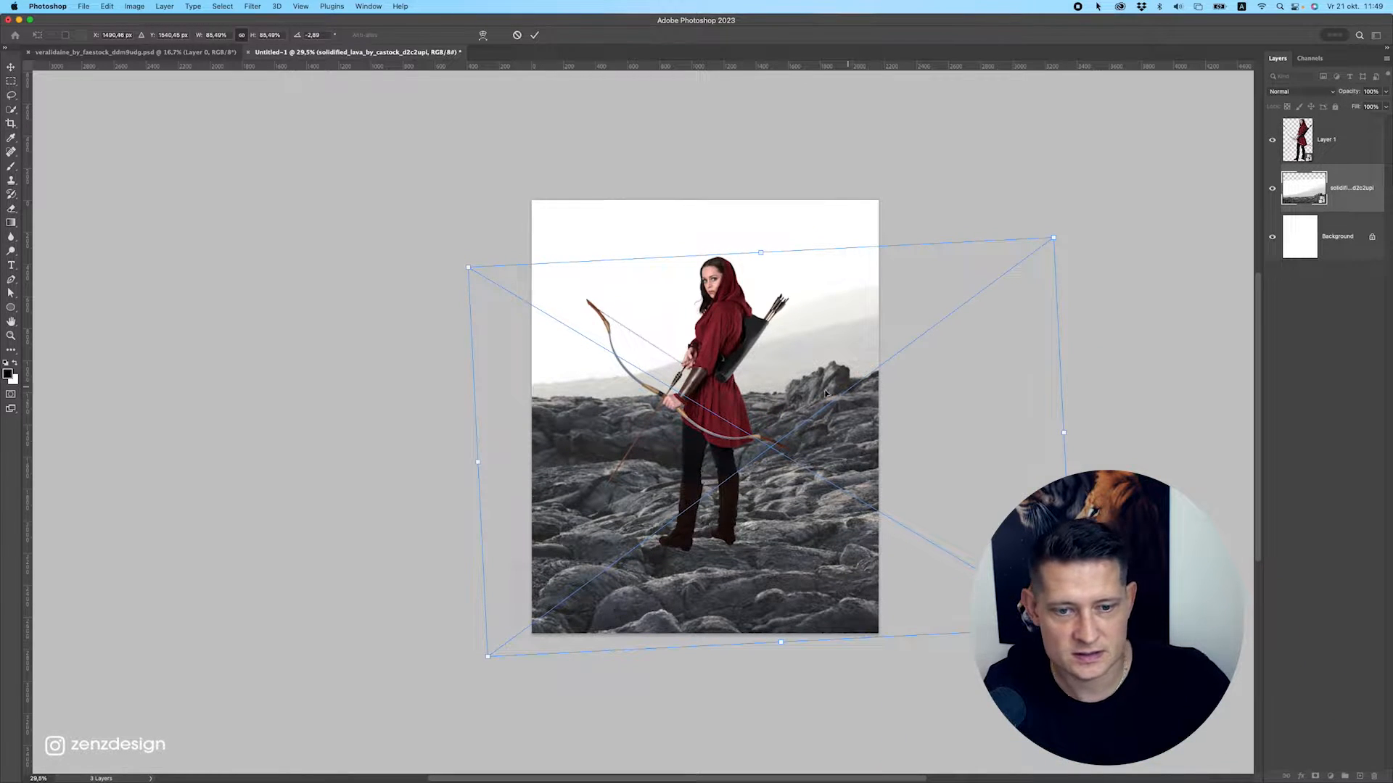
drag(1095, 295, 1094, 299)
key(Return)
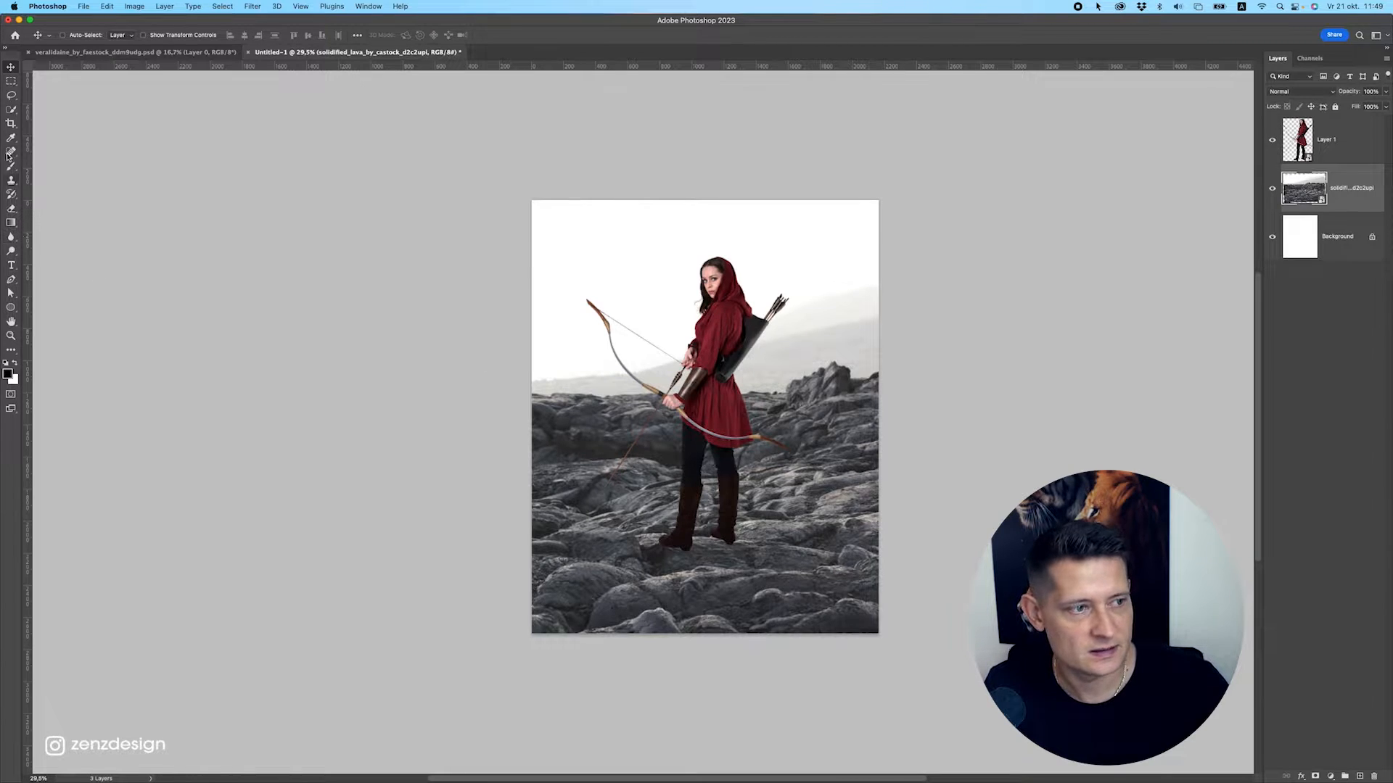
Select the rocky ground with the Quick Selection tool and add a layer mask that hides the pale sky.
click(9, 112)
click(61, 122)
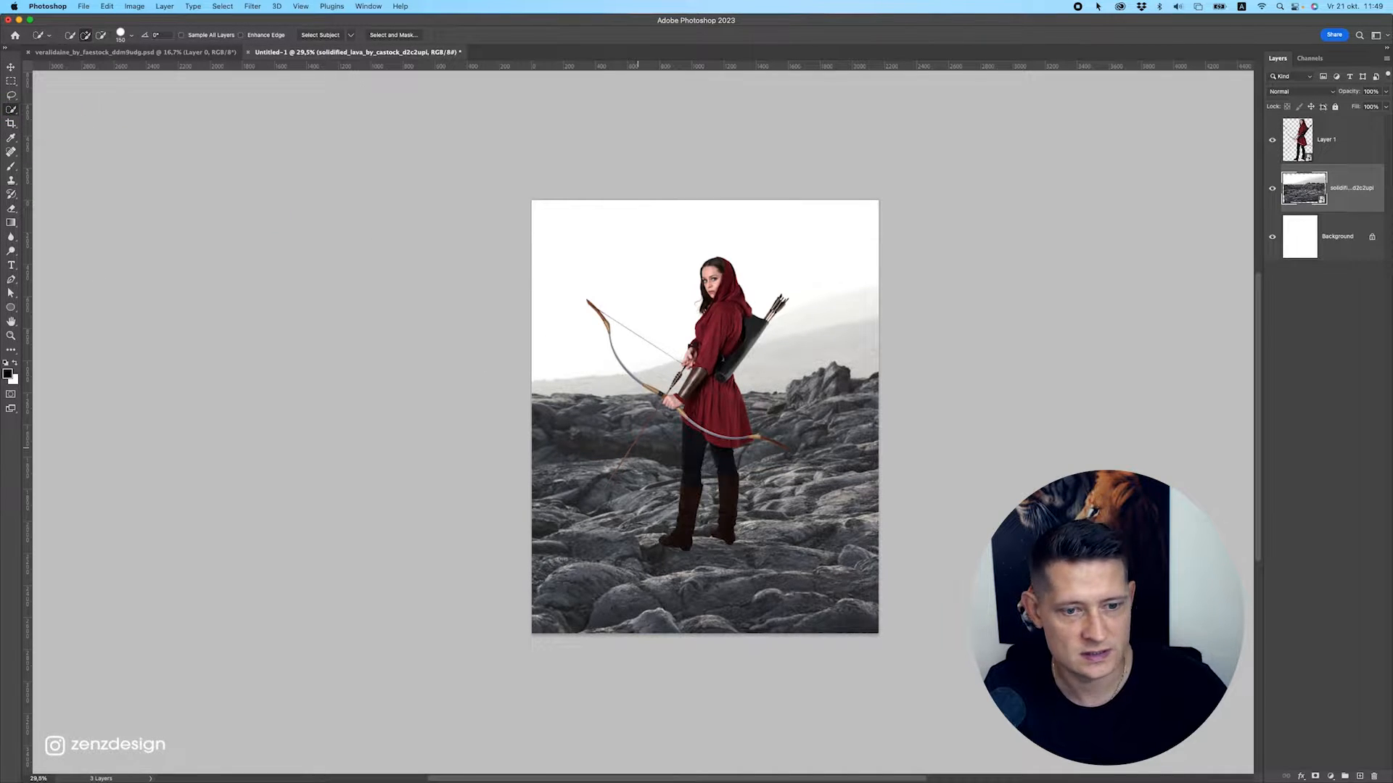
key(bracketleft)
drag(605, 453, 844, 422)
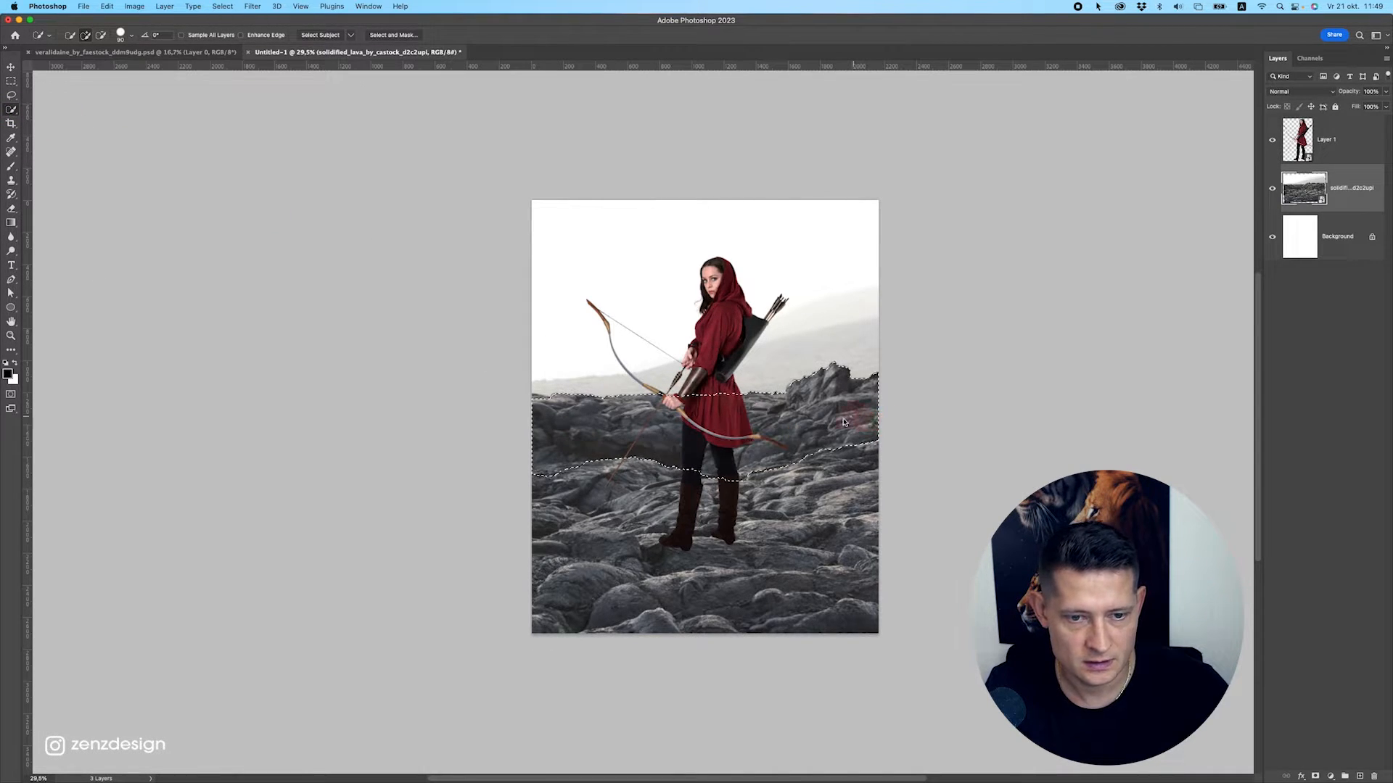
mouse_move(524, 433)
mouse_down()
mouse_move(540, 406)
mouse_move(751, 546)
mouse_move(866, 524)
mouse_move(722, 540)
mouse_move(792, 466)
mouse_up()
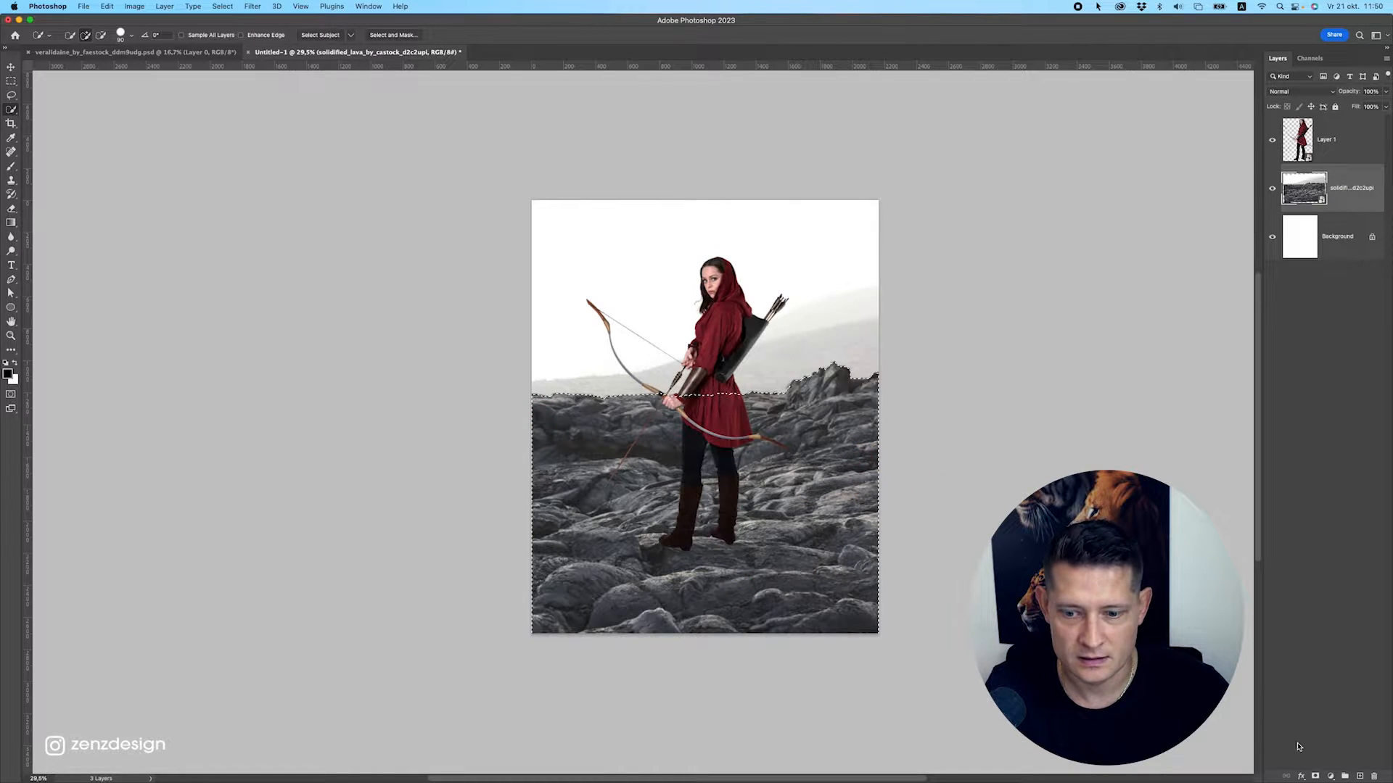
click(1314, 776)
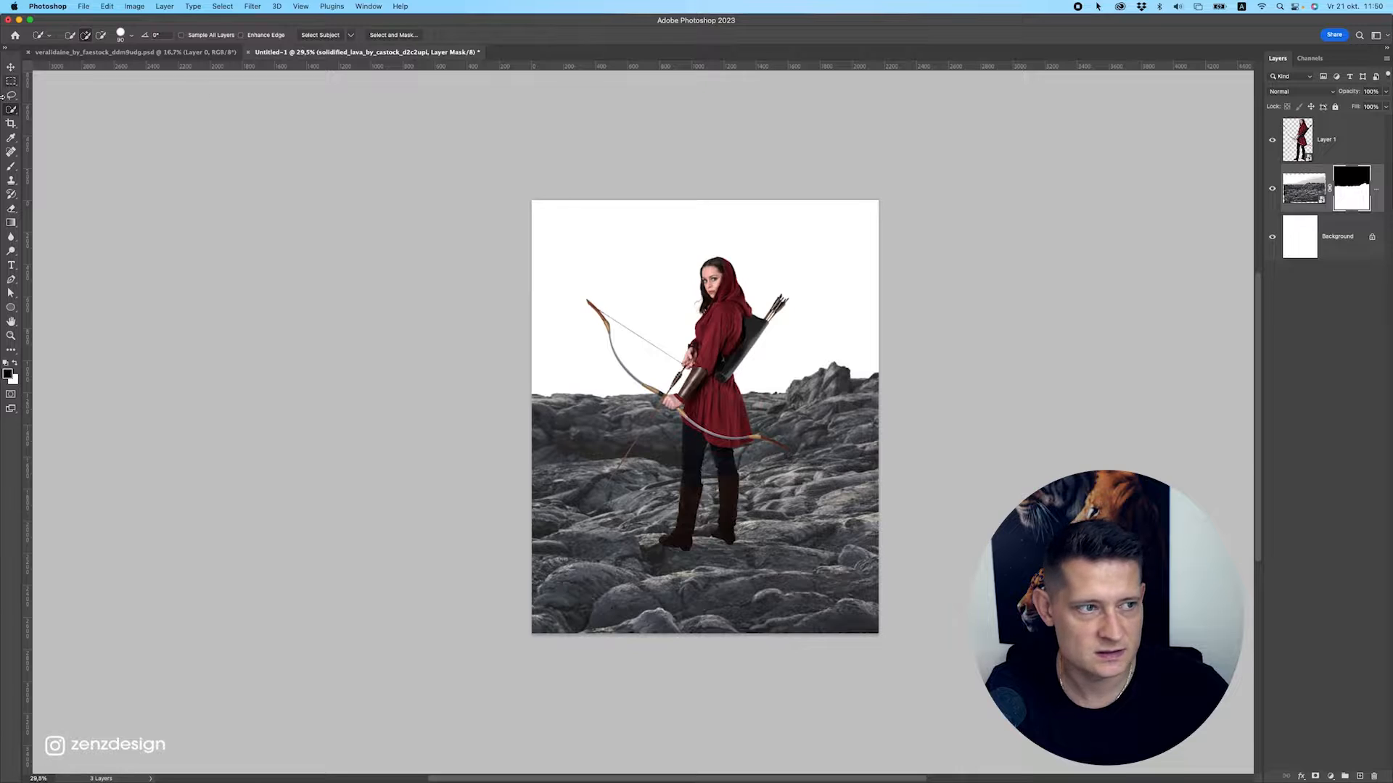
Place the pexels storm cloud image directly above the Background layer and enlarge it to about 77% to fill the sky.
click(7, 69)
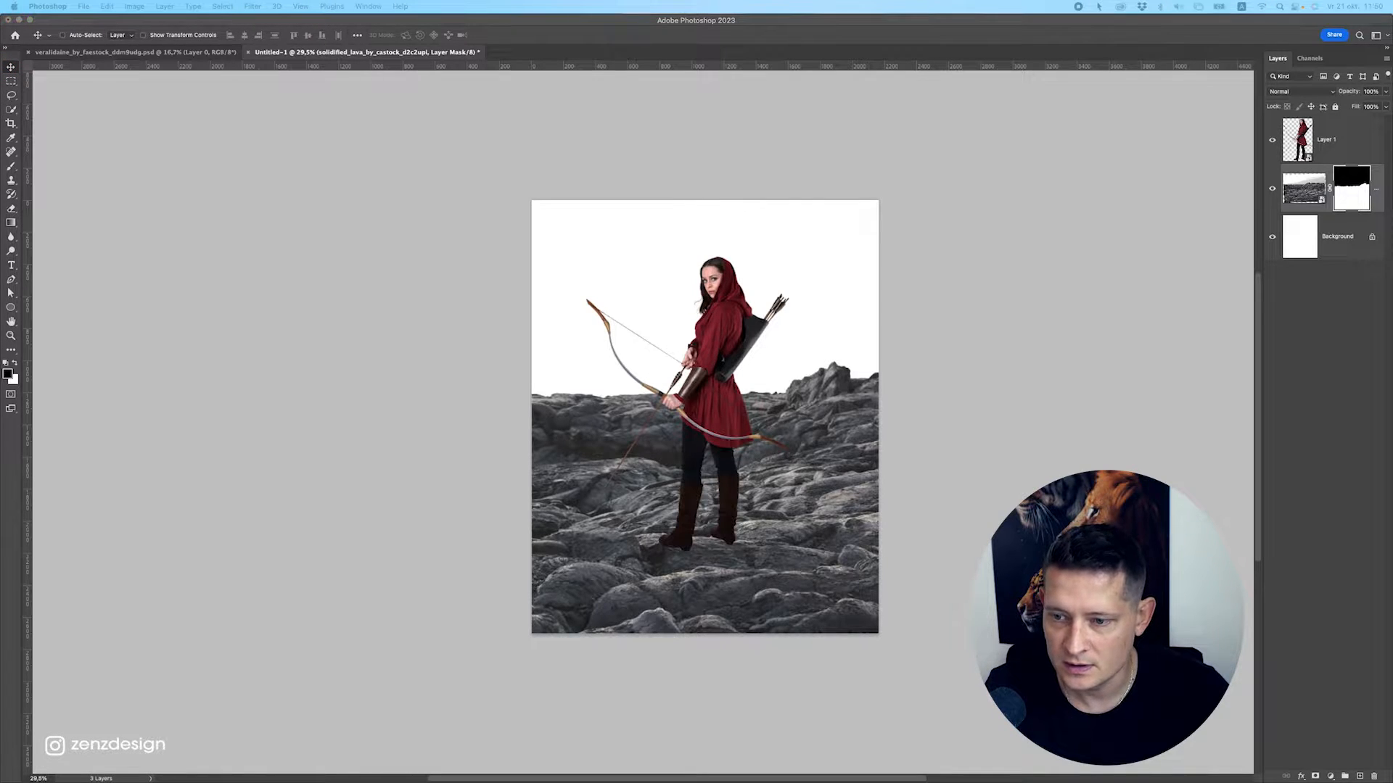
click(1341, 232)
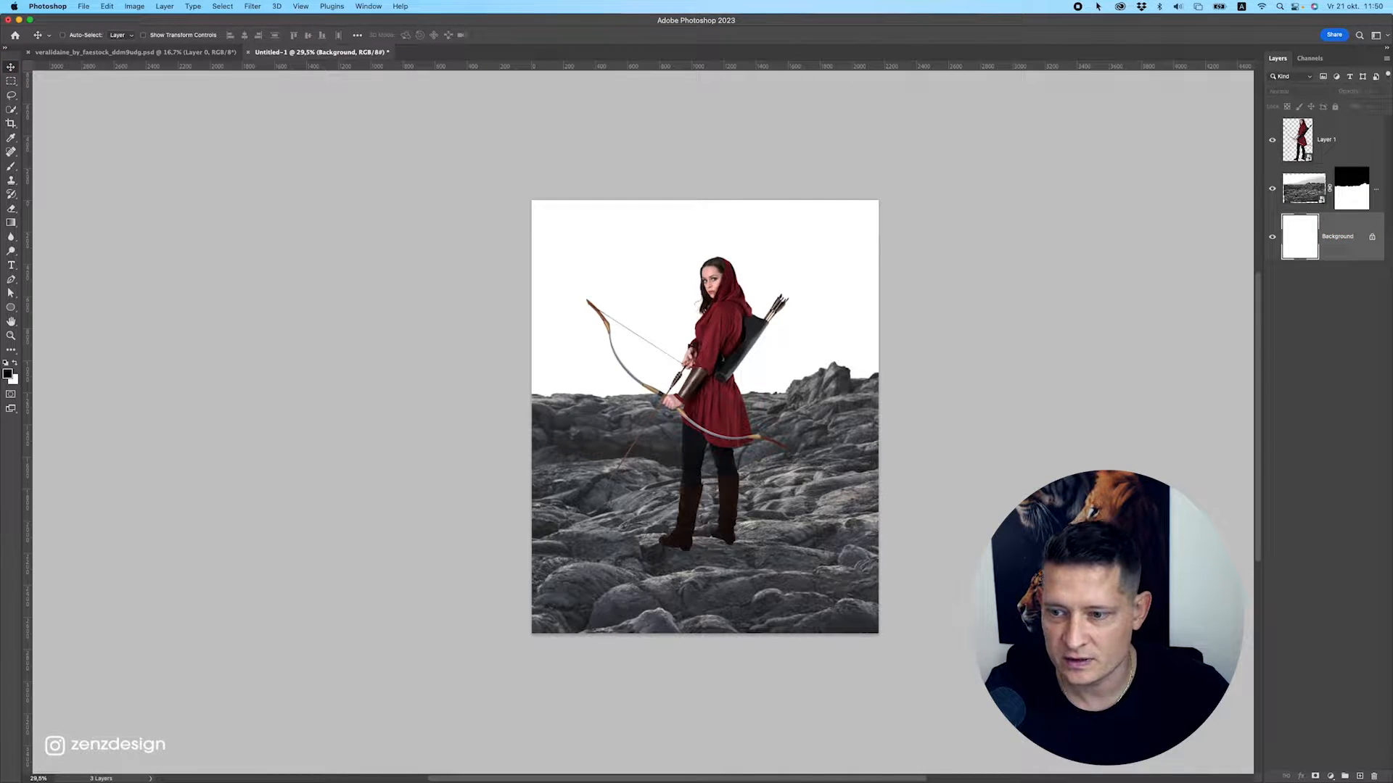
drag(659, 338, 700, 335)
drag(831, 376, 827, 290)
drag(873, 219, 994, 88)
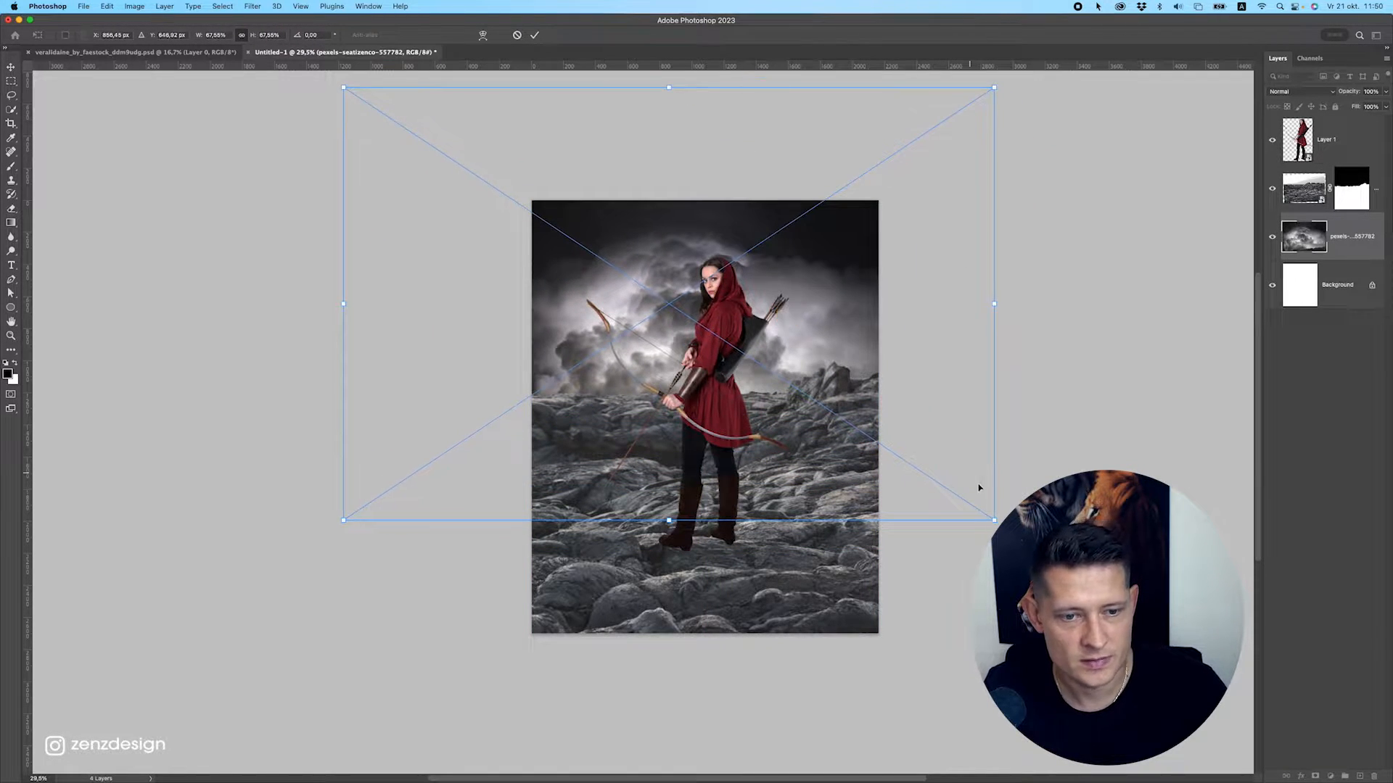
drag(995, 521, 1081, 578)
drag(815, 426, 790, 398)
drag(923, 431, 910, 445)
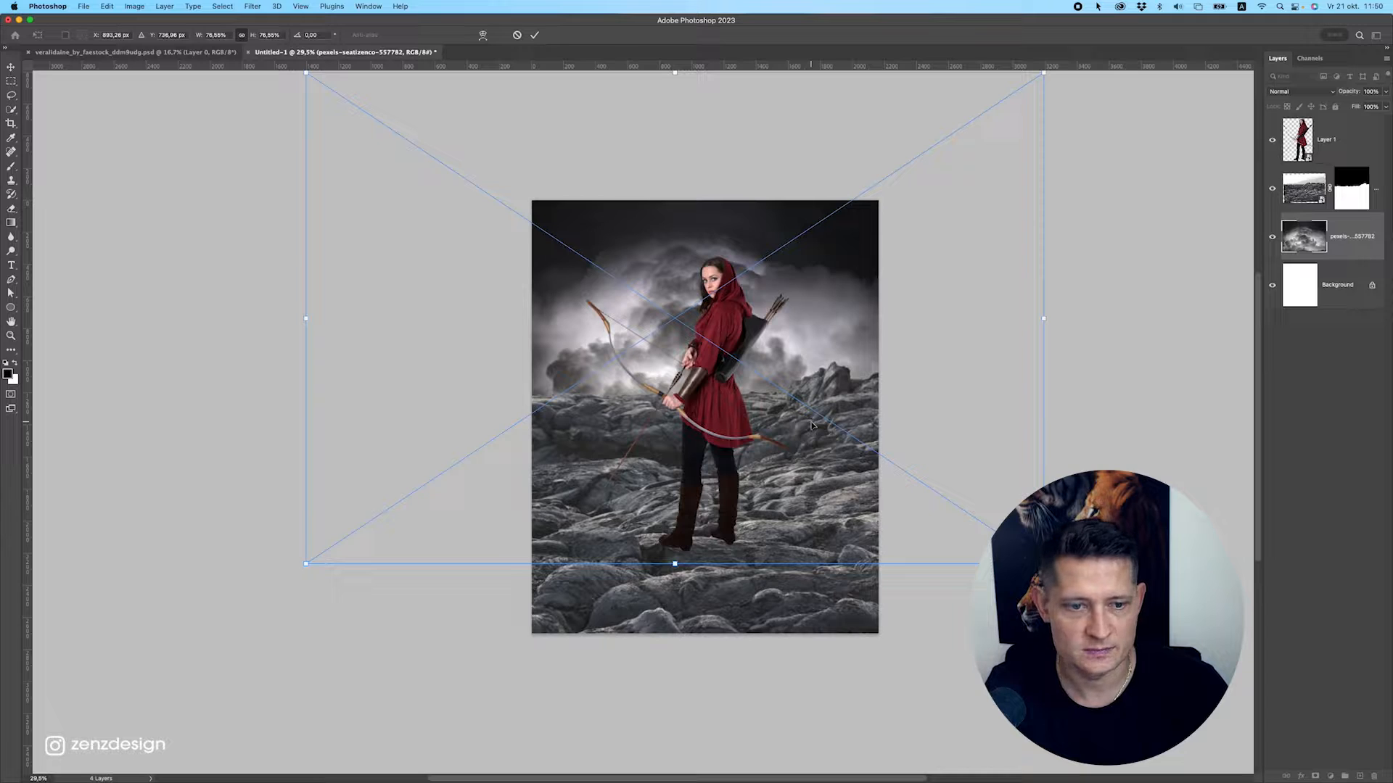
key(Return)
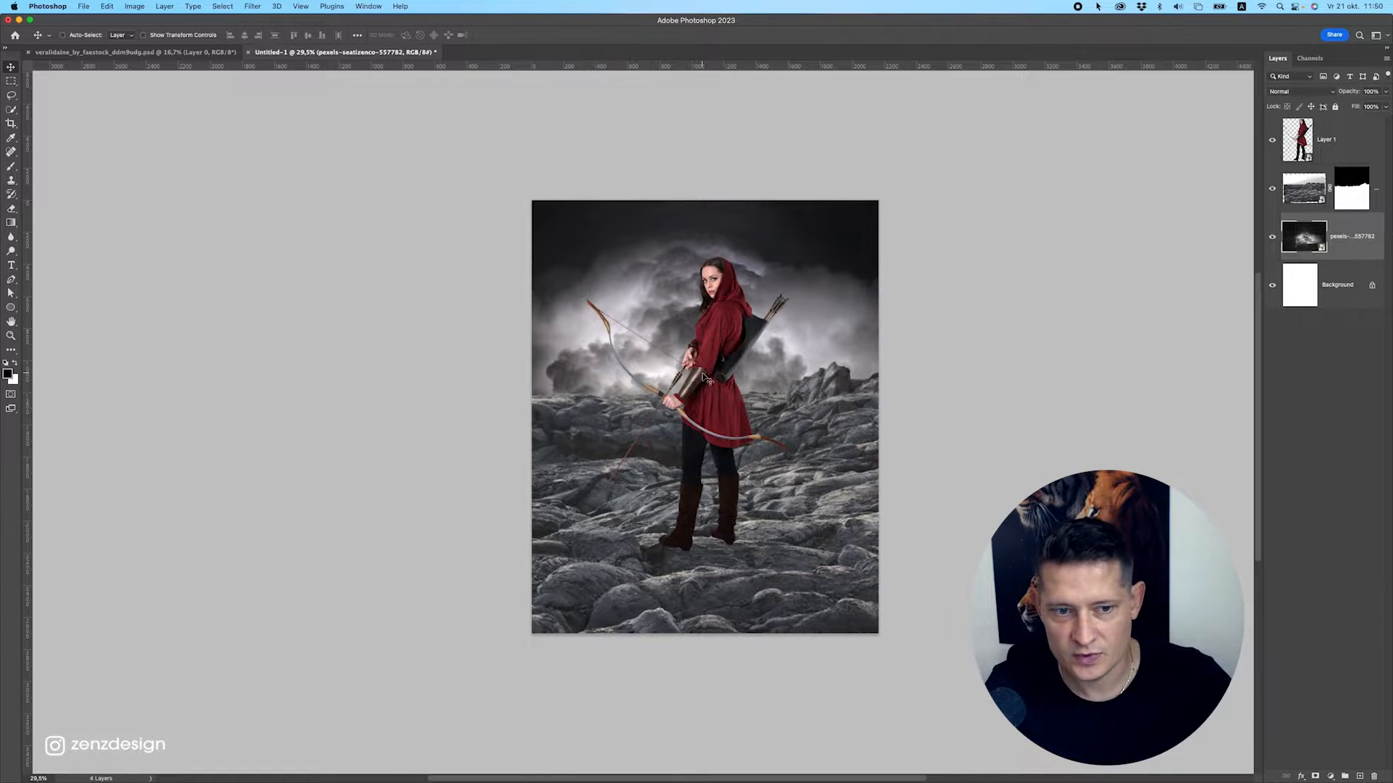
Shift the archer slightly down and to the right on the rocks.
super+click(705, 378)
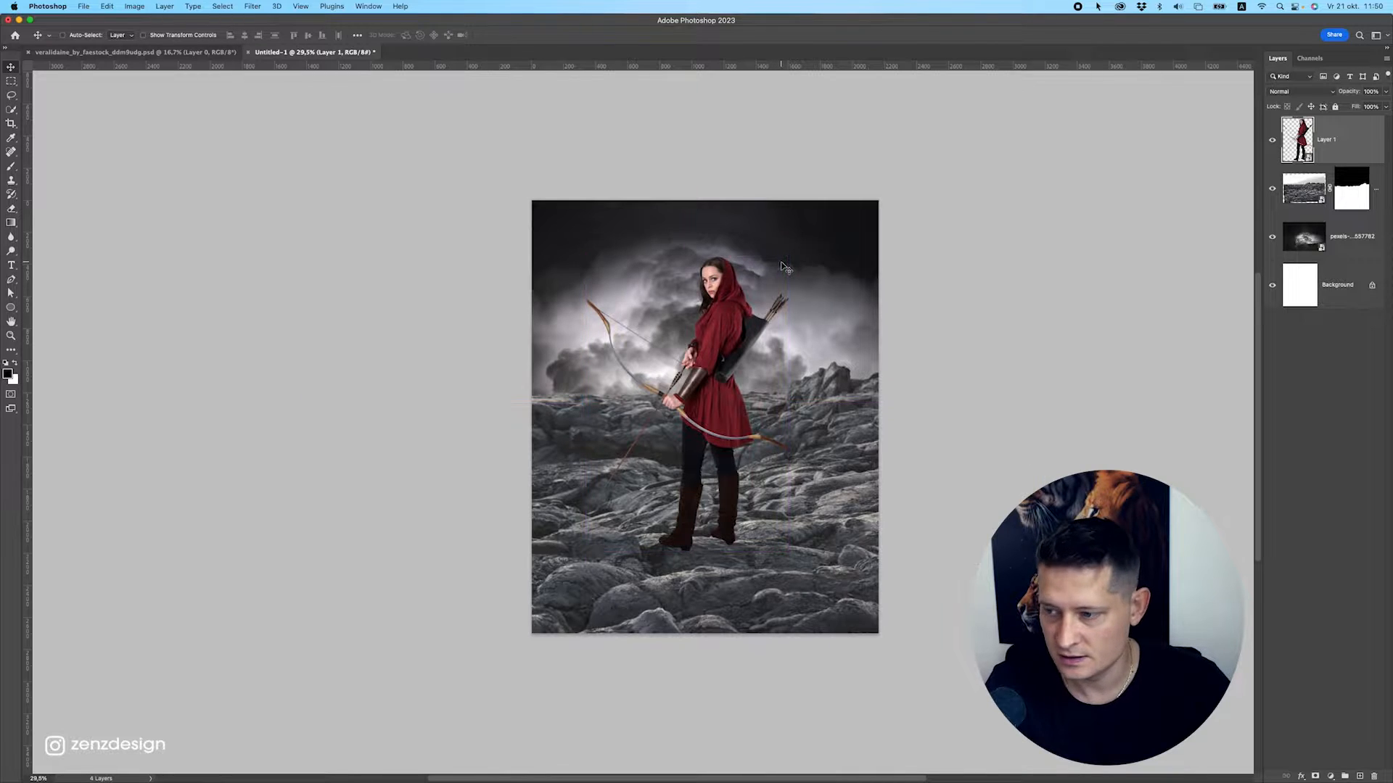
drag(757, 278, 759, 282)
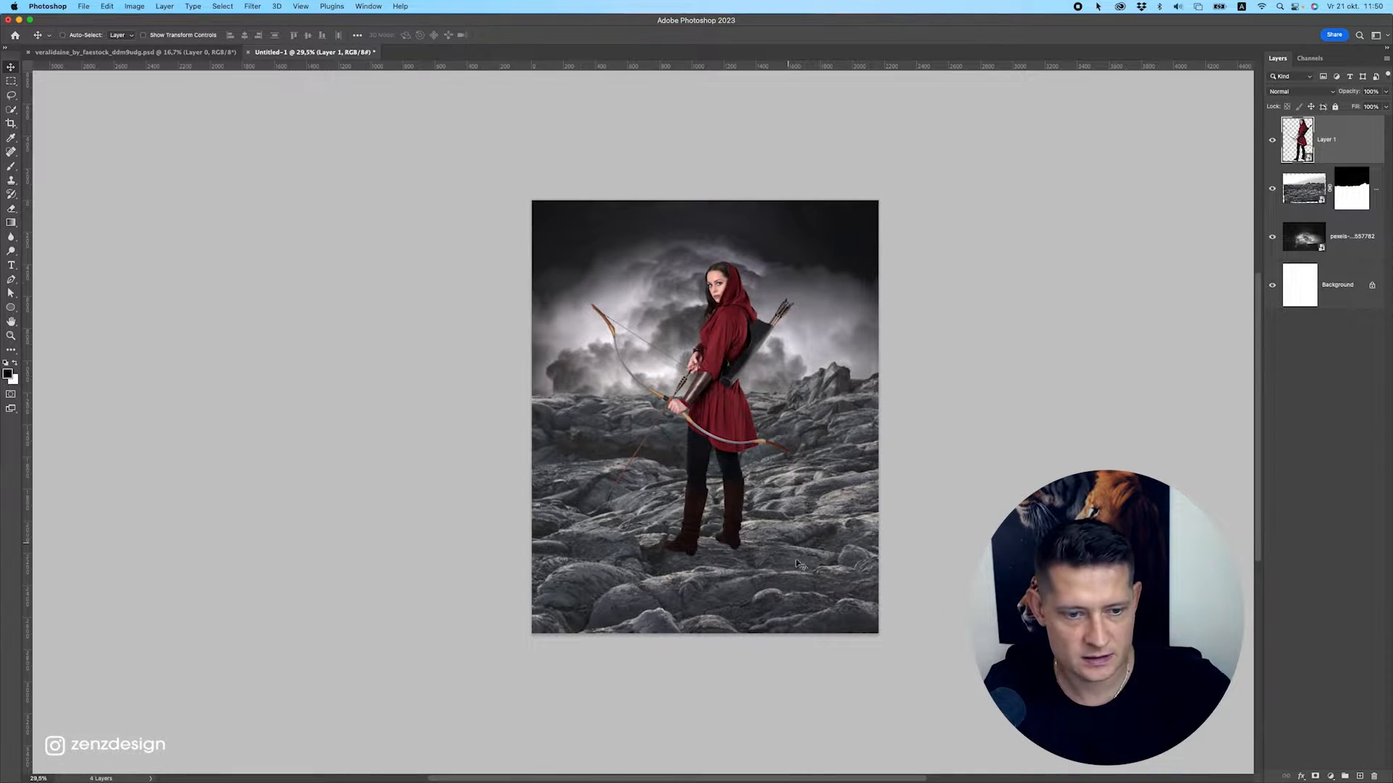
drag(811, 486, 718, 474)
key(ctrl+t)
key(Escape)
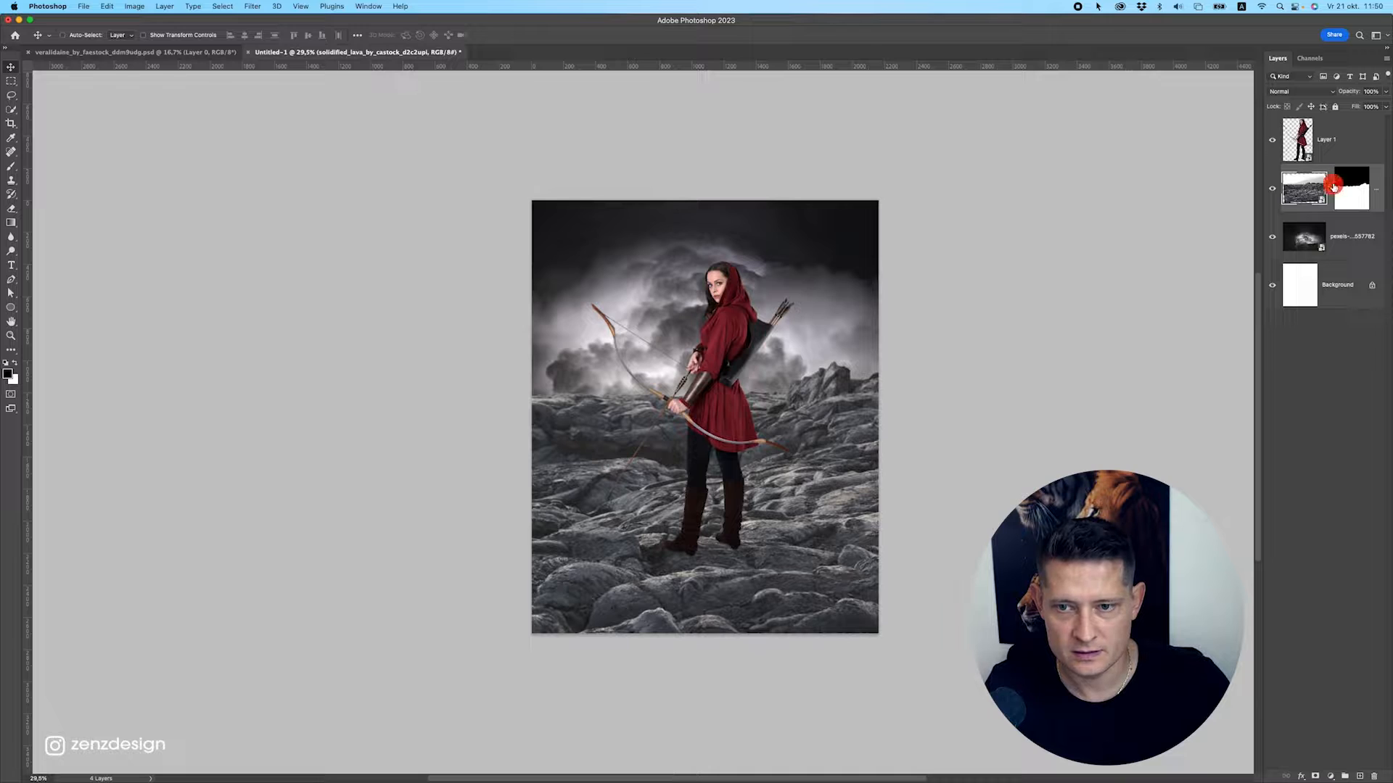
Unlink the lava layer's mask, then enlarge and reposition only the rock image.
click(1331, 188)
key(super+t)
drag(1056, 245, 1096, 226)
drag(938, 339, 898, 333)
key(Return)
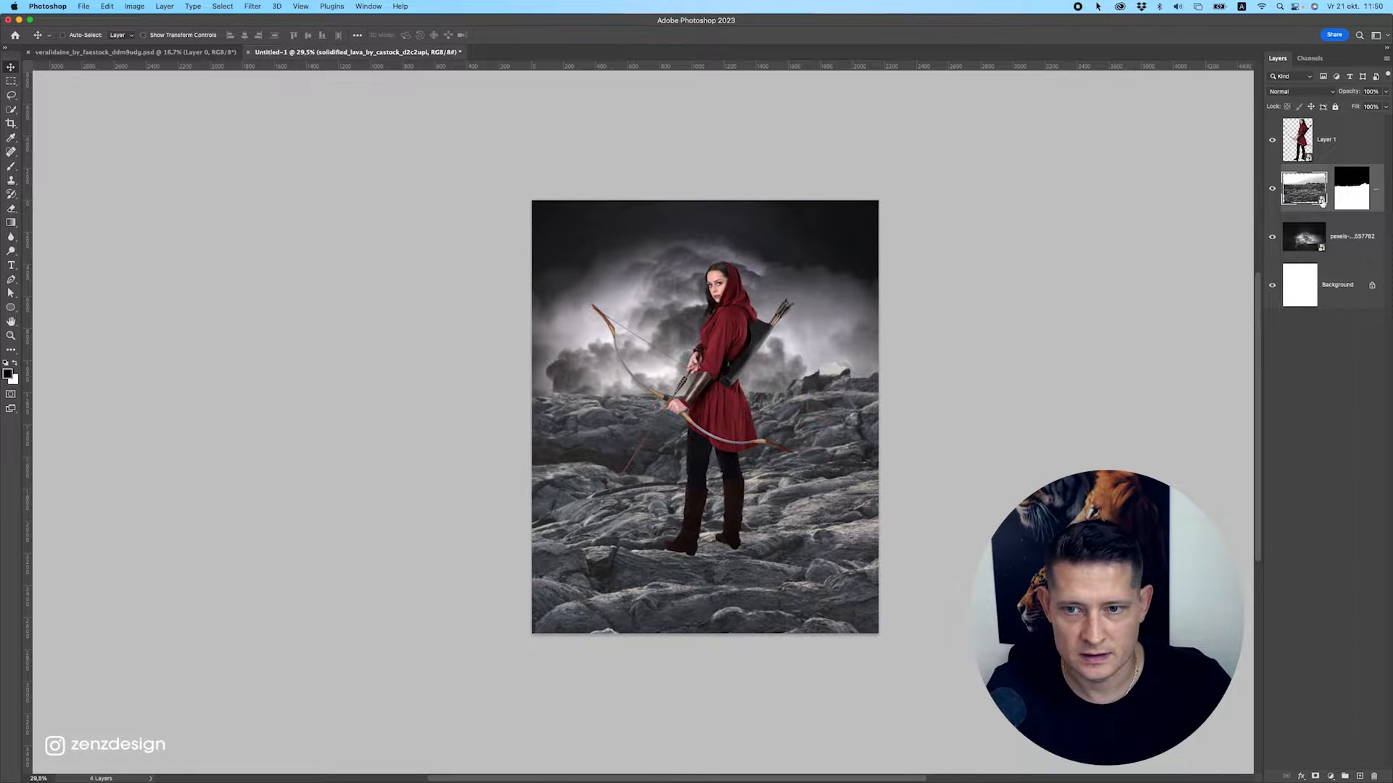
Quick-select the cut-off ridge behind the archer and reveal it on the lava layer's mask.
click(1351, 190)
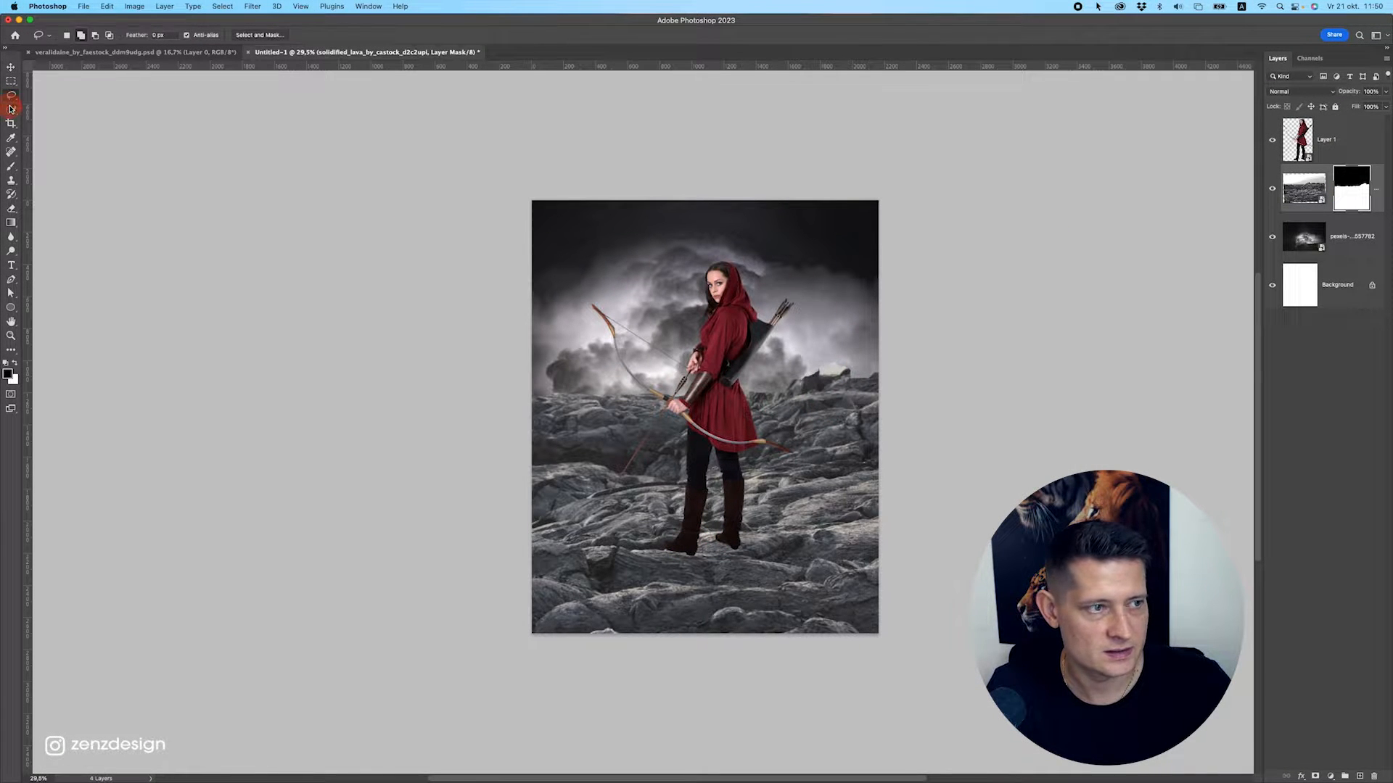
click(11, 109)
drag(769, 384, 857, 370)
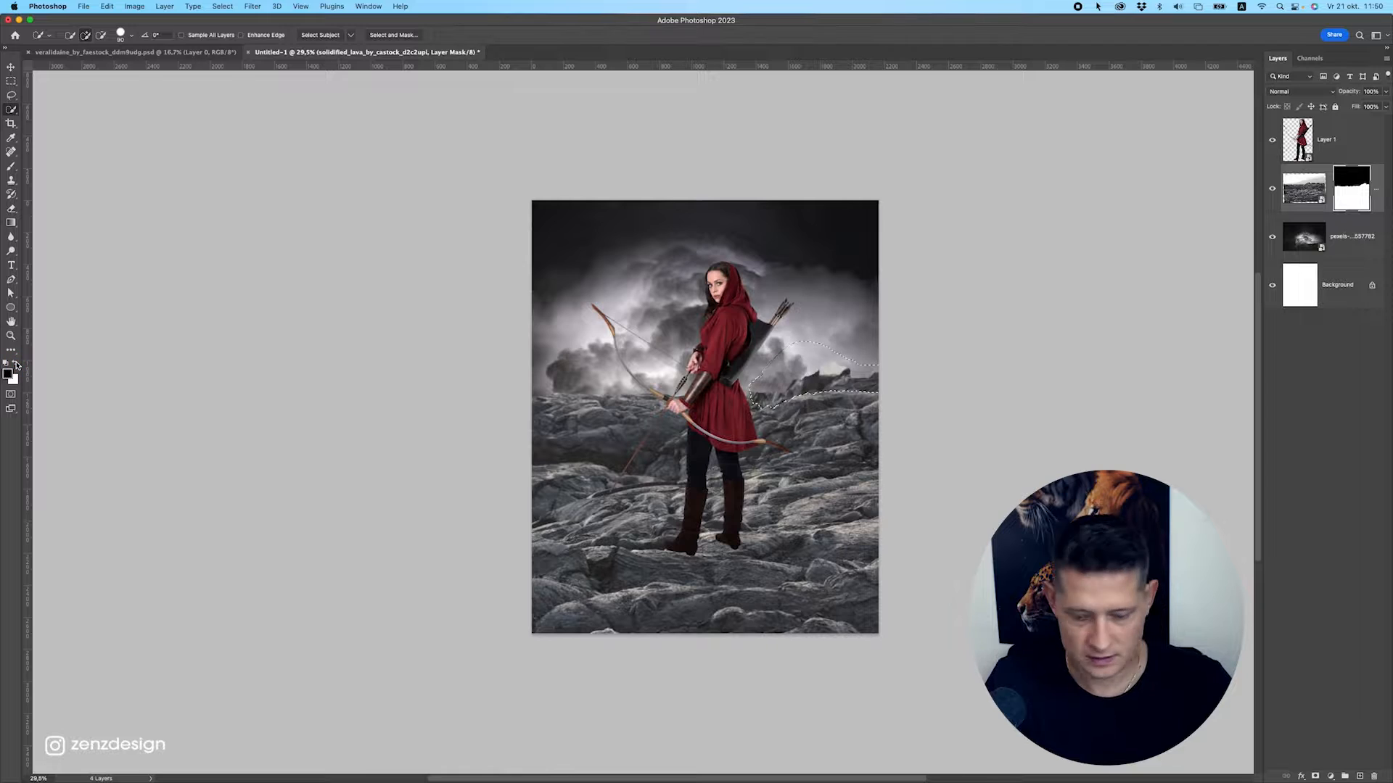
key(alt+BackSpace)
click(10, 83)
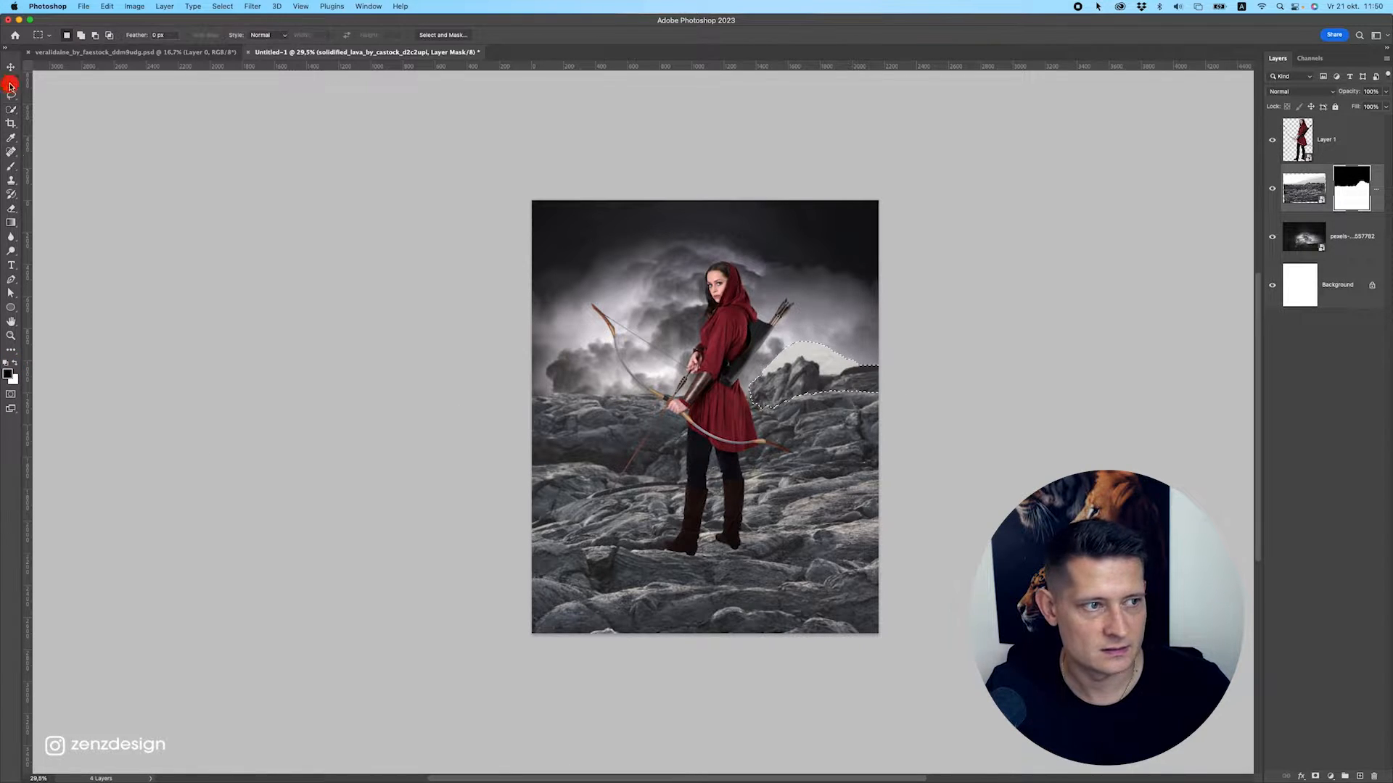
Quick-select the pale sky above the revealed ridge and hide it on the lava layer's mask.
click(11, 144)
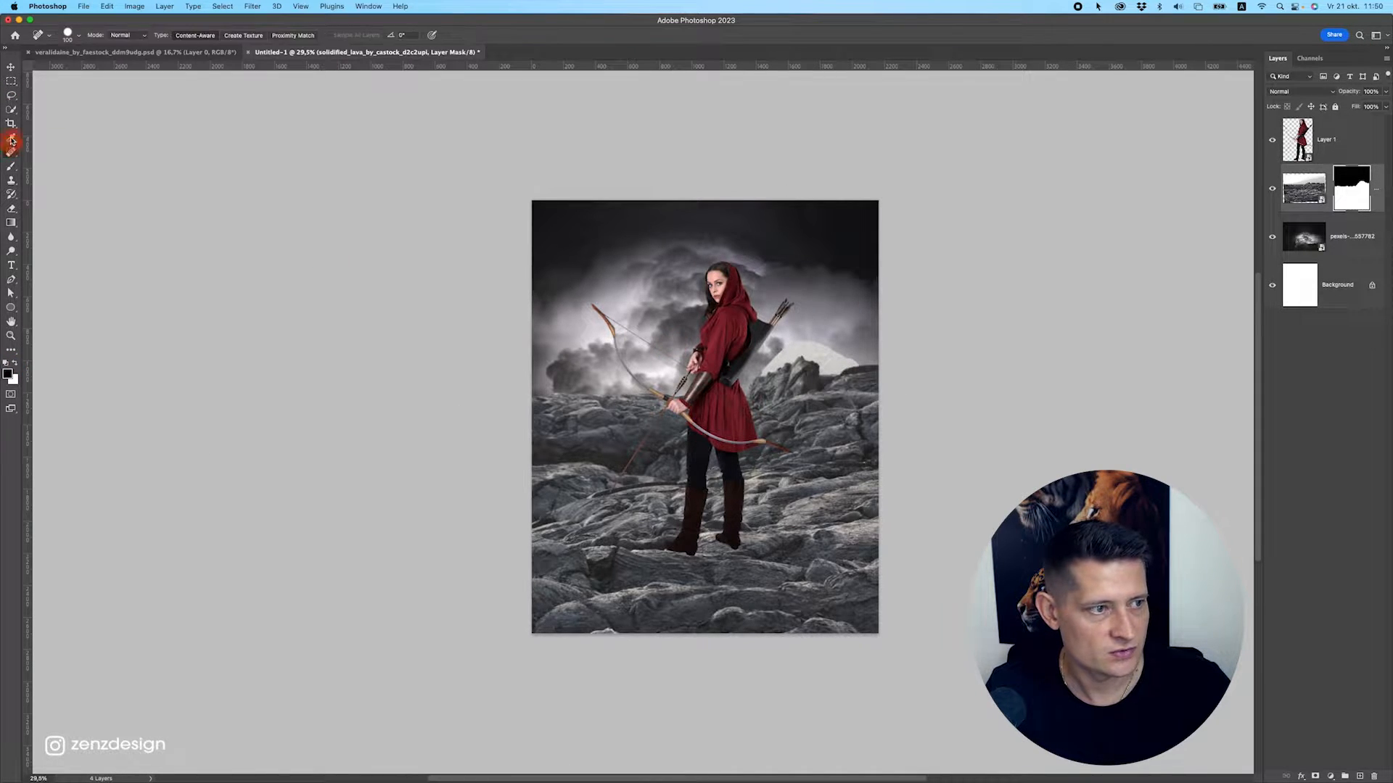
click(11, 112)
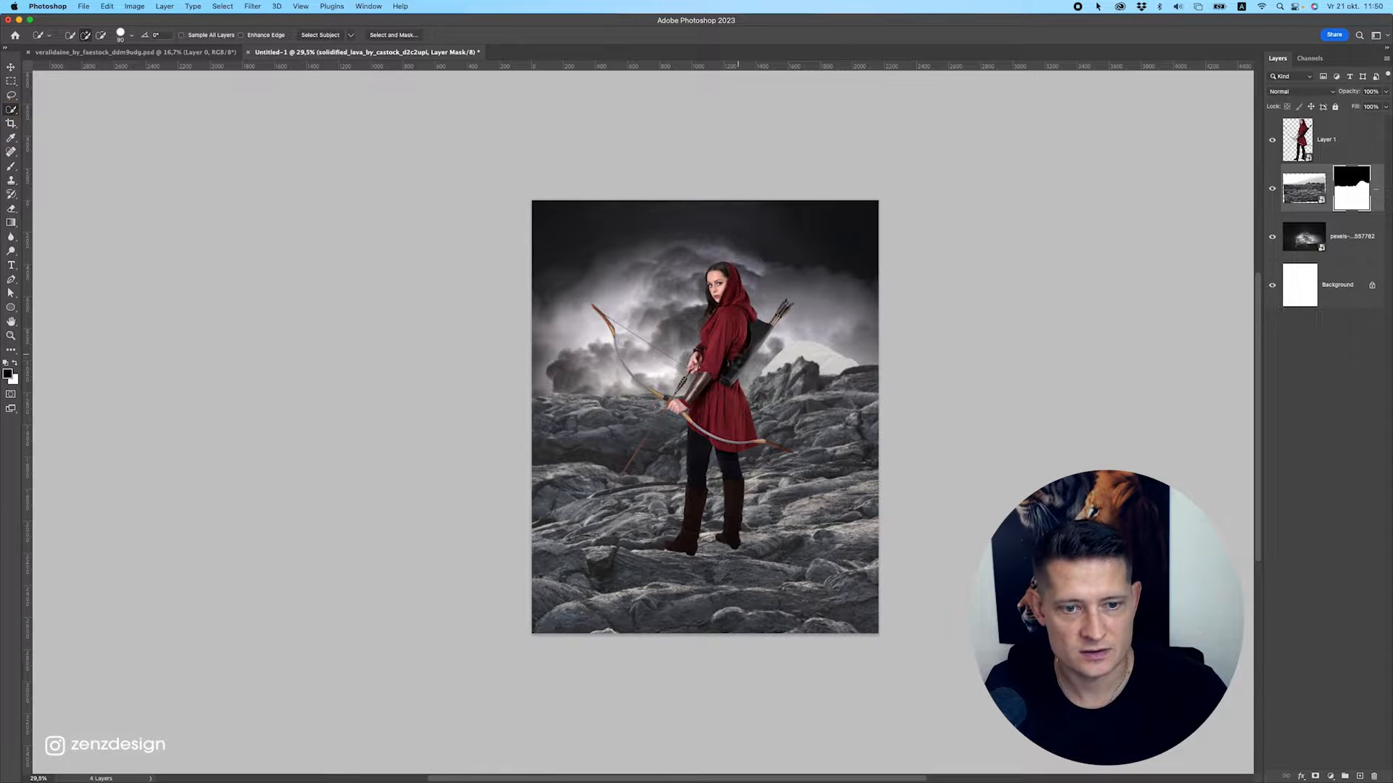
mouse_move(858, 396)
mouse_down()
mouse_move(804, 372)
mouse_move(826, 362)
mouse_up()
click(766, 362)
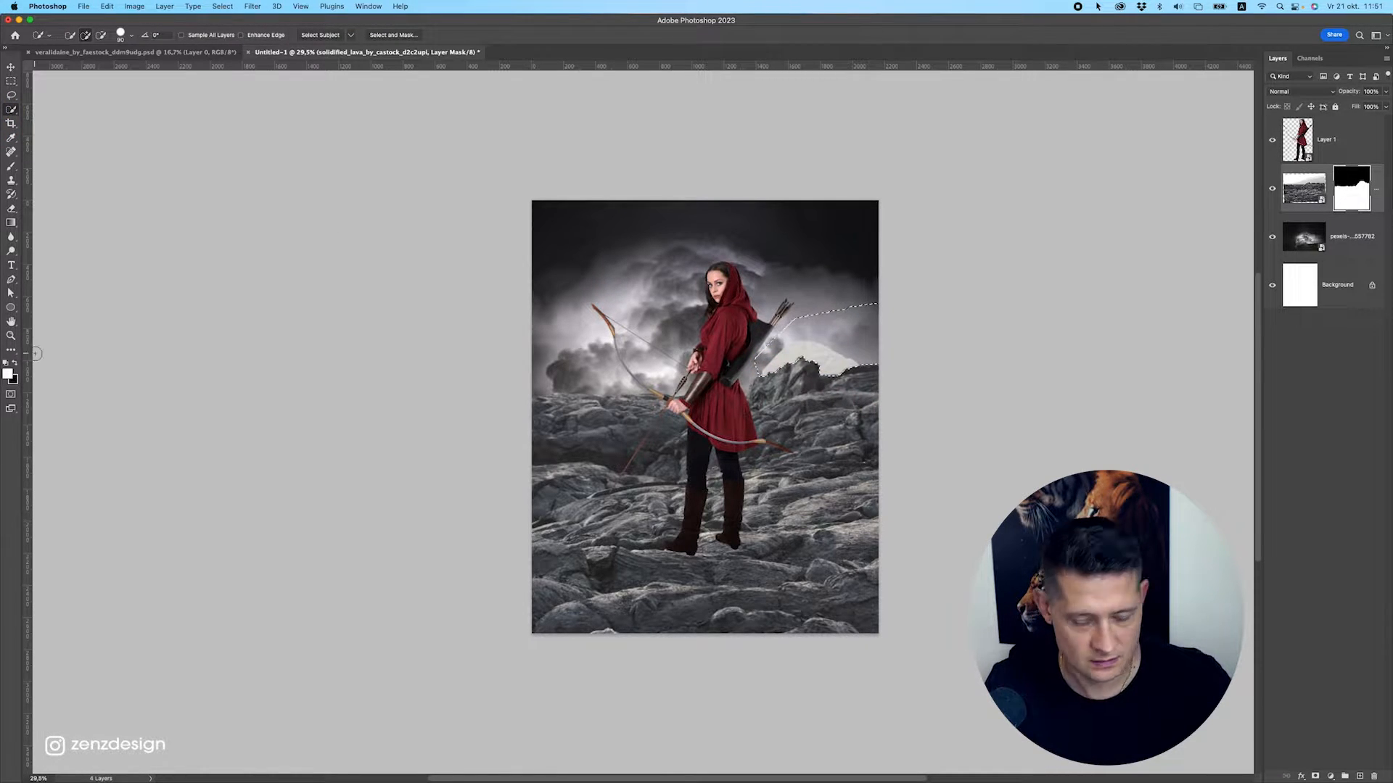
key(alt+BackSpace)
click(12, 82)
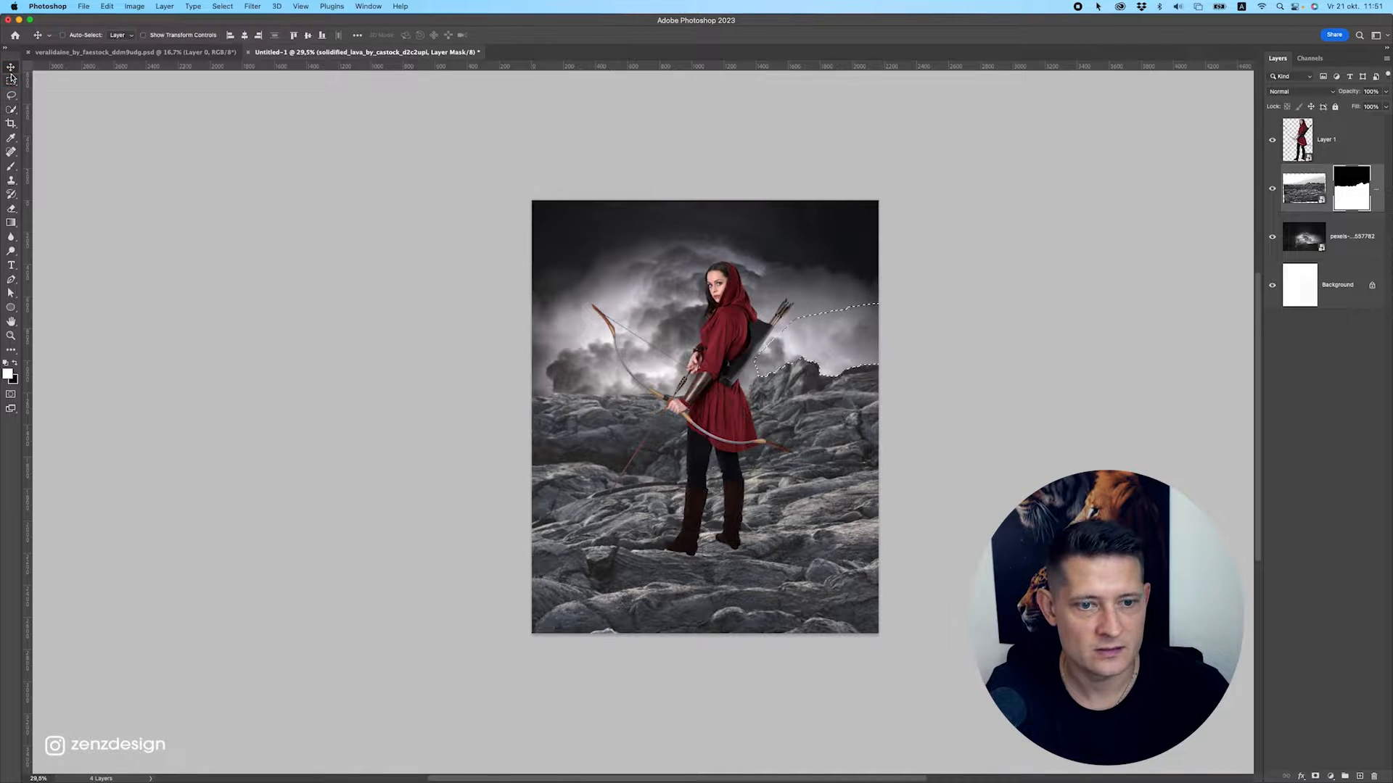
Clear the selection, shift the archer slightly down and to the right, and enlarge it proportionally to about 150%.
click(860, 388)
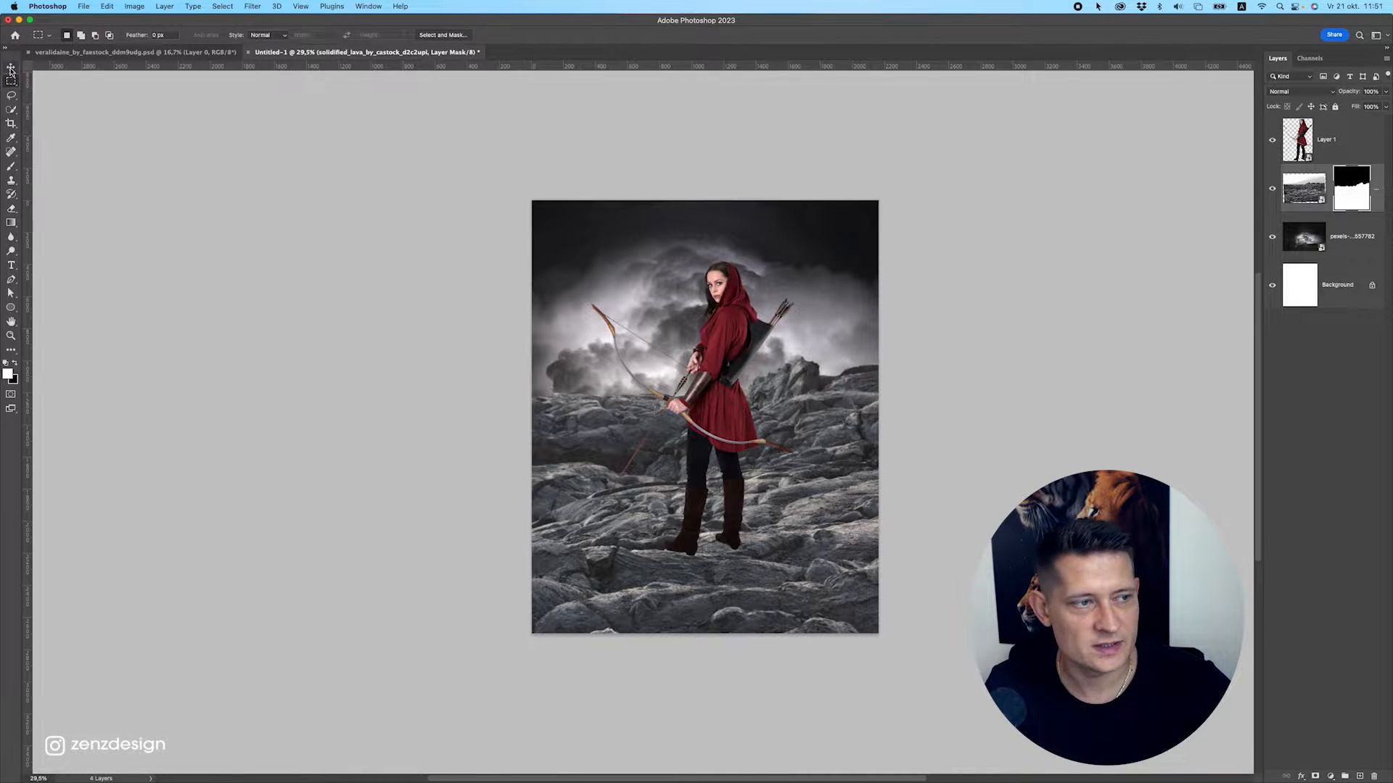
click(11, 67)
click(1306, 141)
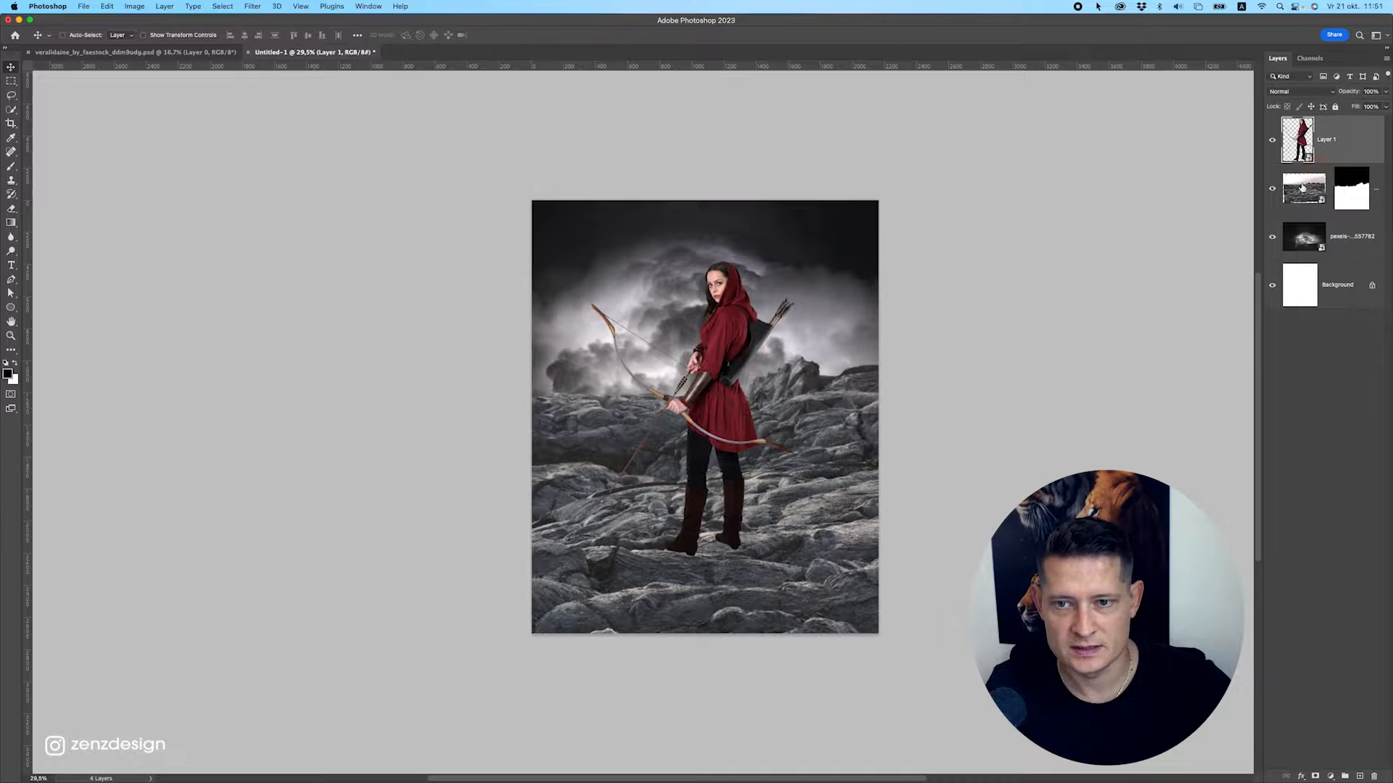
drag(788, 365, 766, 348)
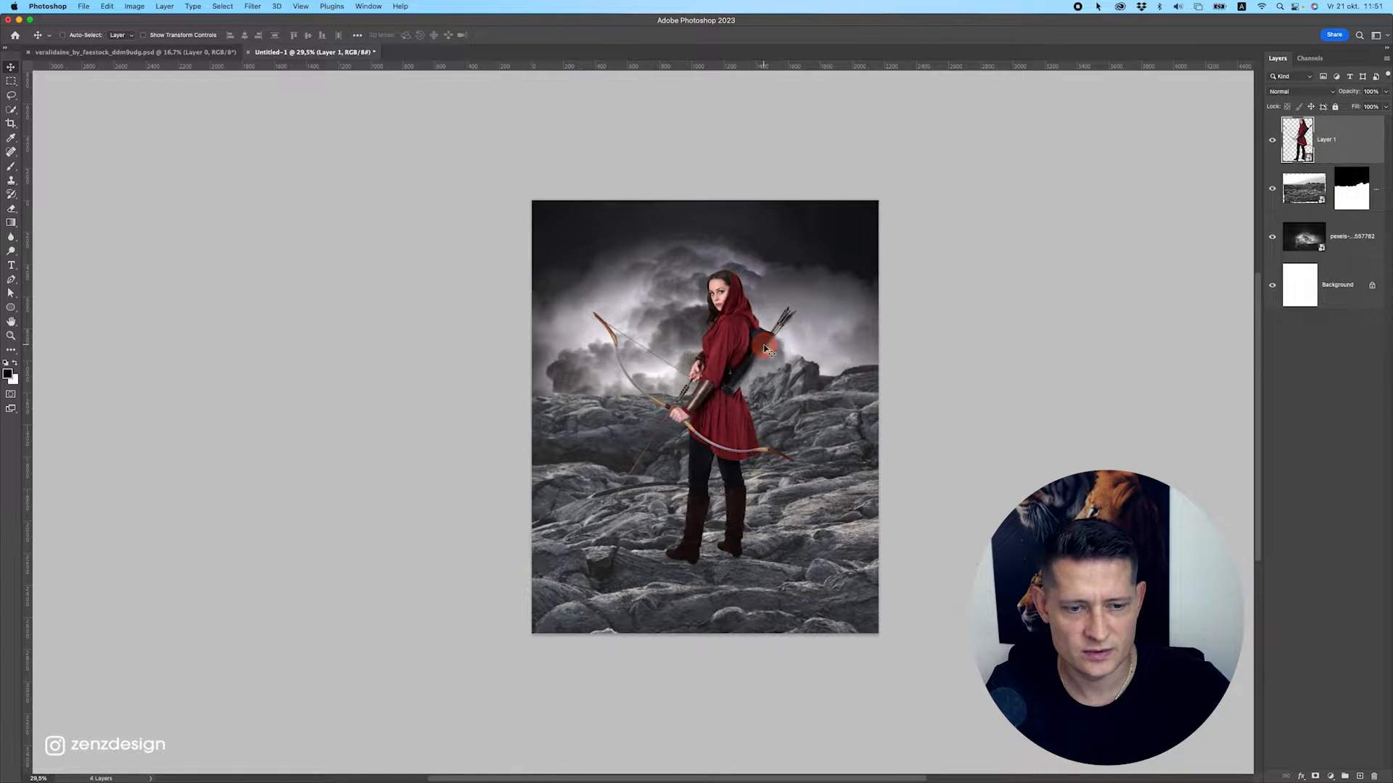
key(ctrl+t)
click(791, 274)
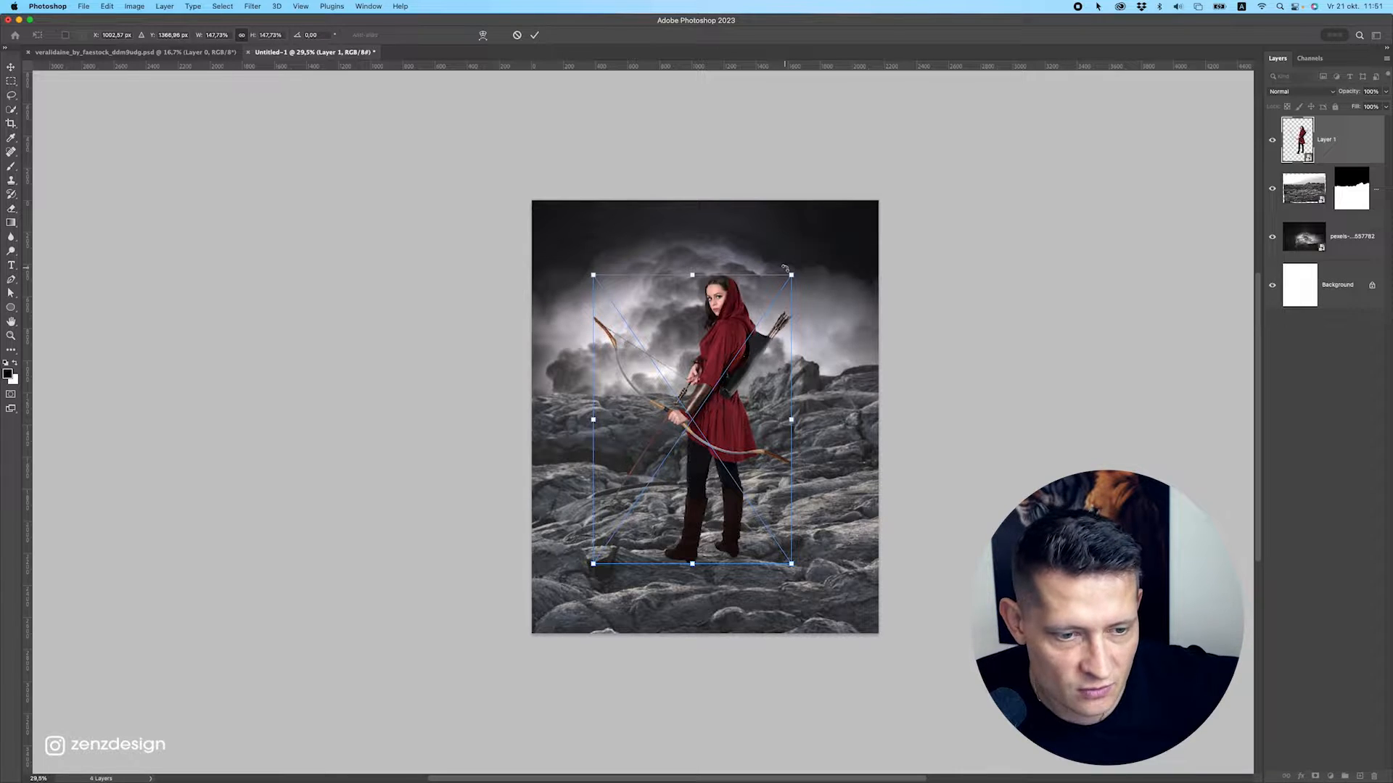
drag(791, 274, 799, 270)
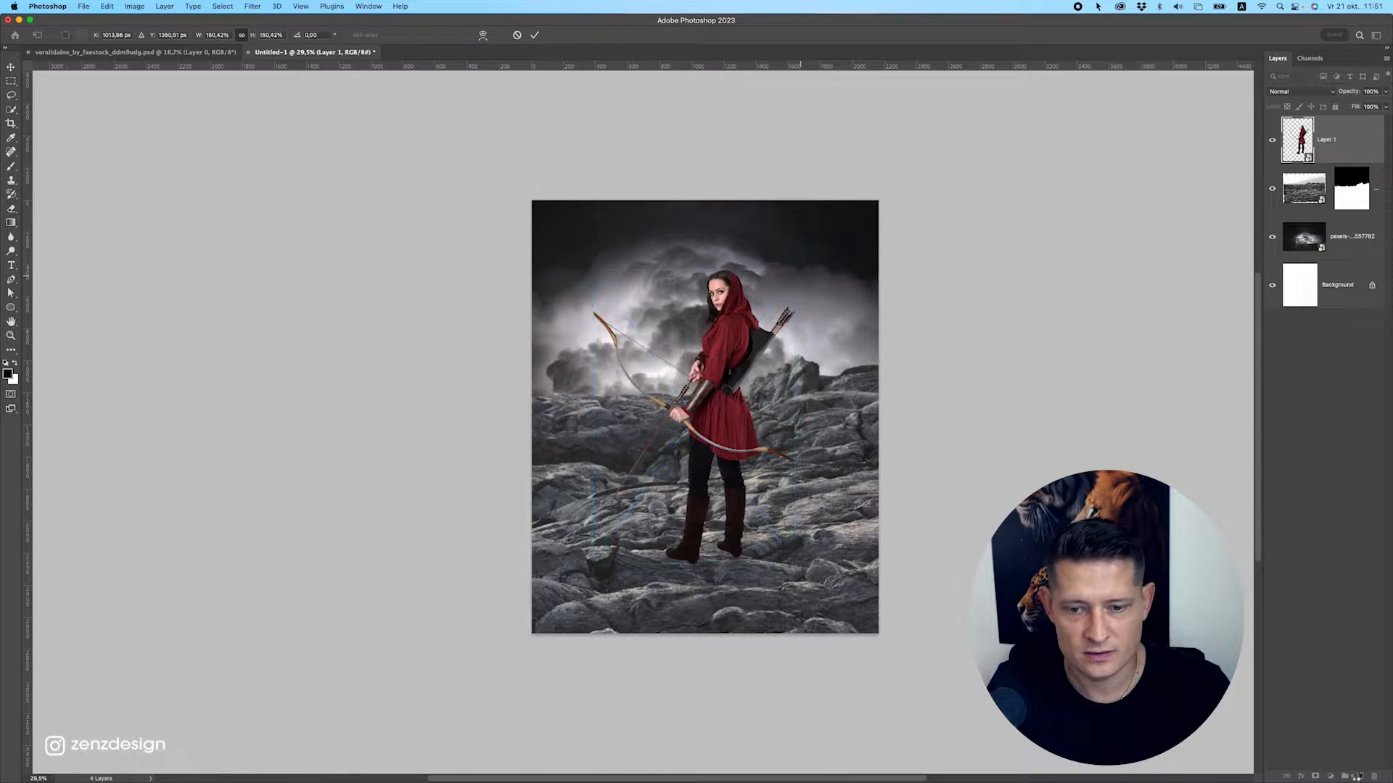
key(Return)
Add a Hue/Saturation adjustment clipped to the archer and lower its saturation to -24.
click(1330, 776)
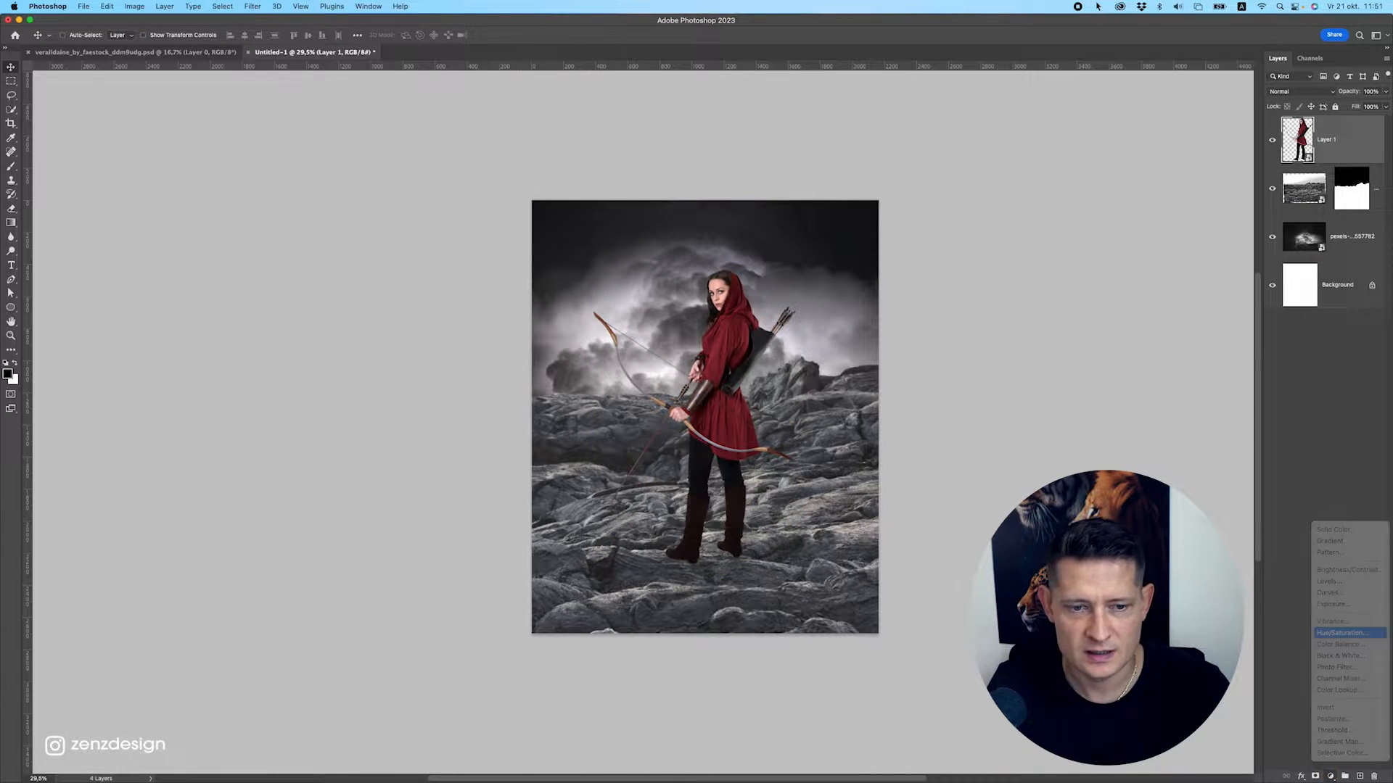
click(1342, 633)
key(super+alt+g)
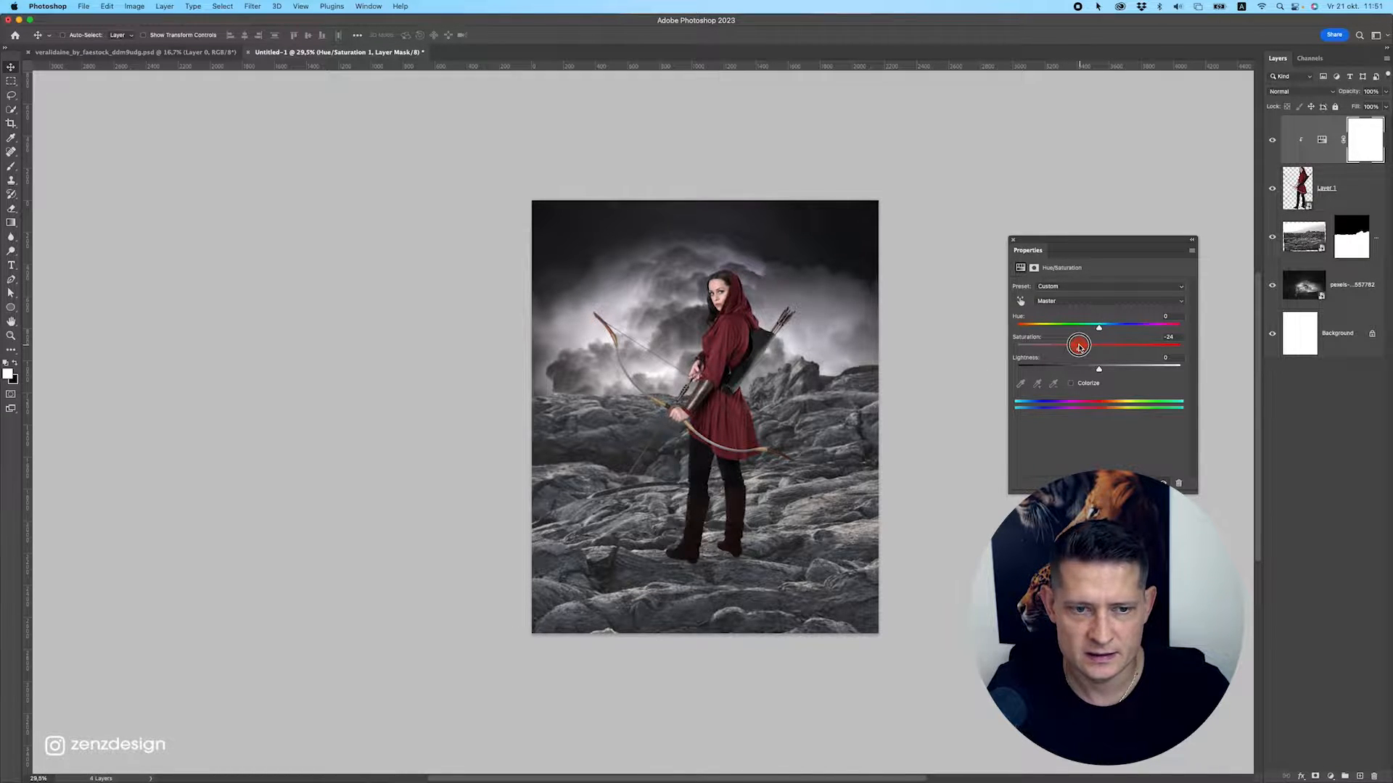
Add a clipped Color Balance adjustment that shifts the archer's midtones slightly toward cyan and blue, undoing the trial green shift.
click(1335, 777)
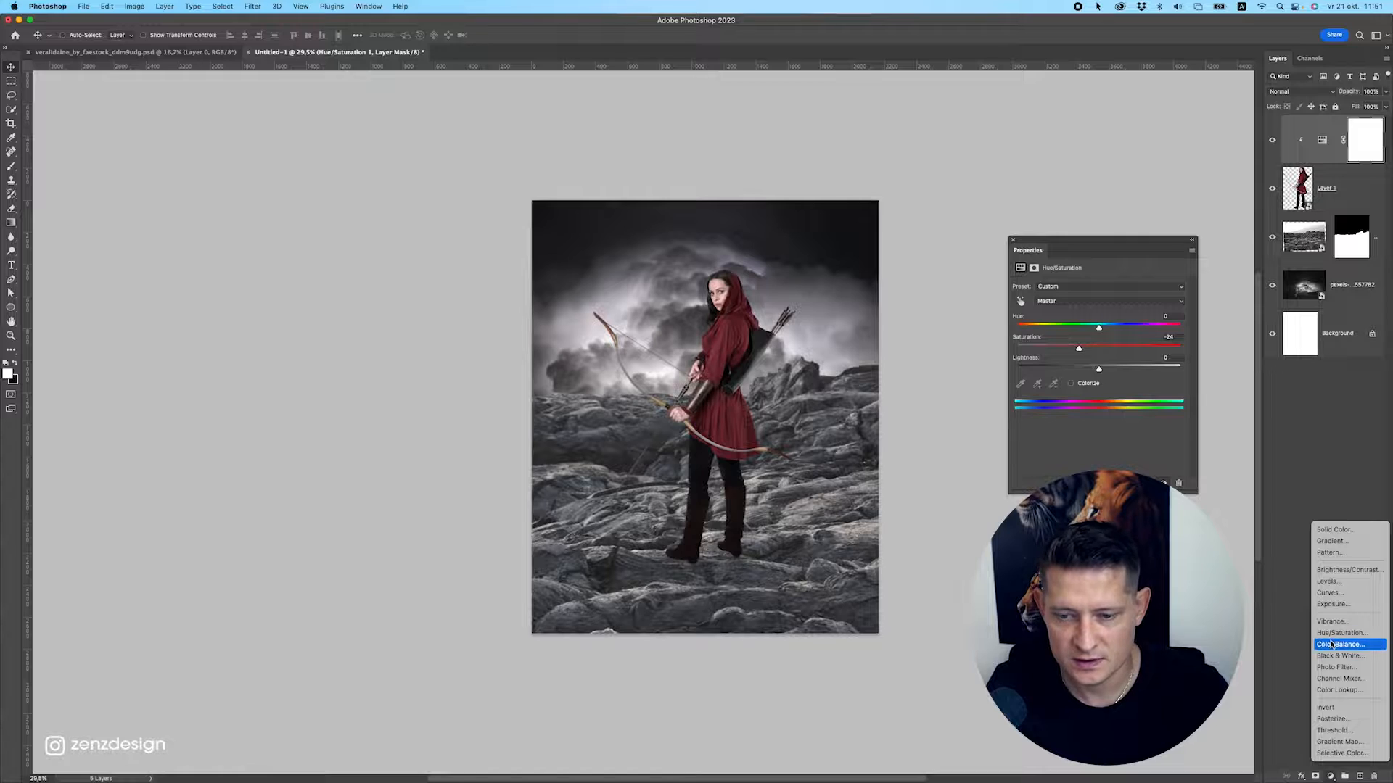
click(1342, 644)
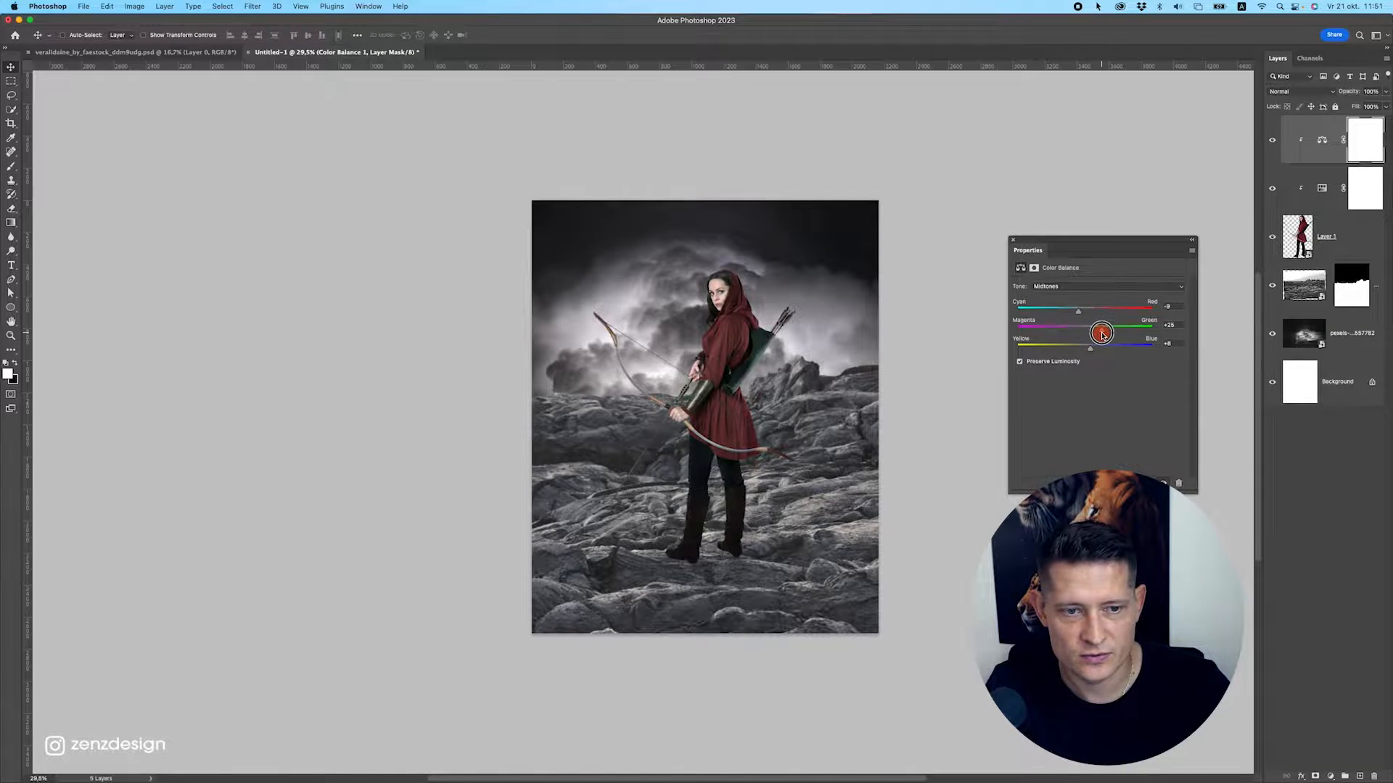
key(super+z)
scroll(786, 432, down, 3)
scroll(785, 433, up, 6)
scroll(787, 431, down, 3)
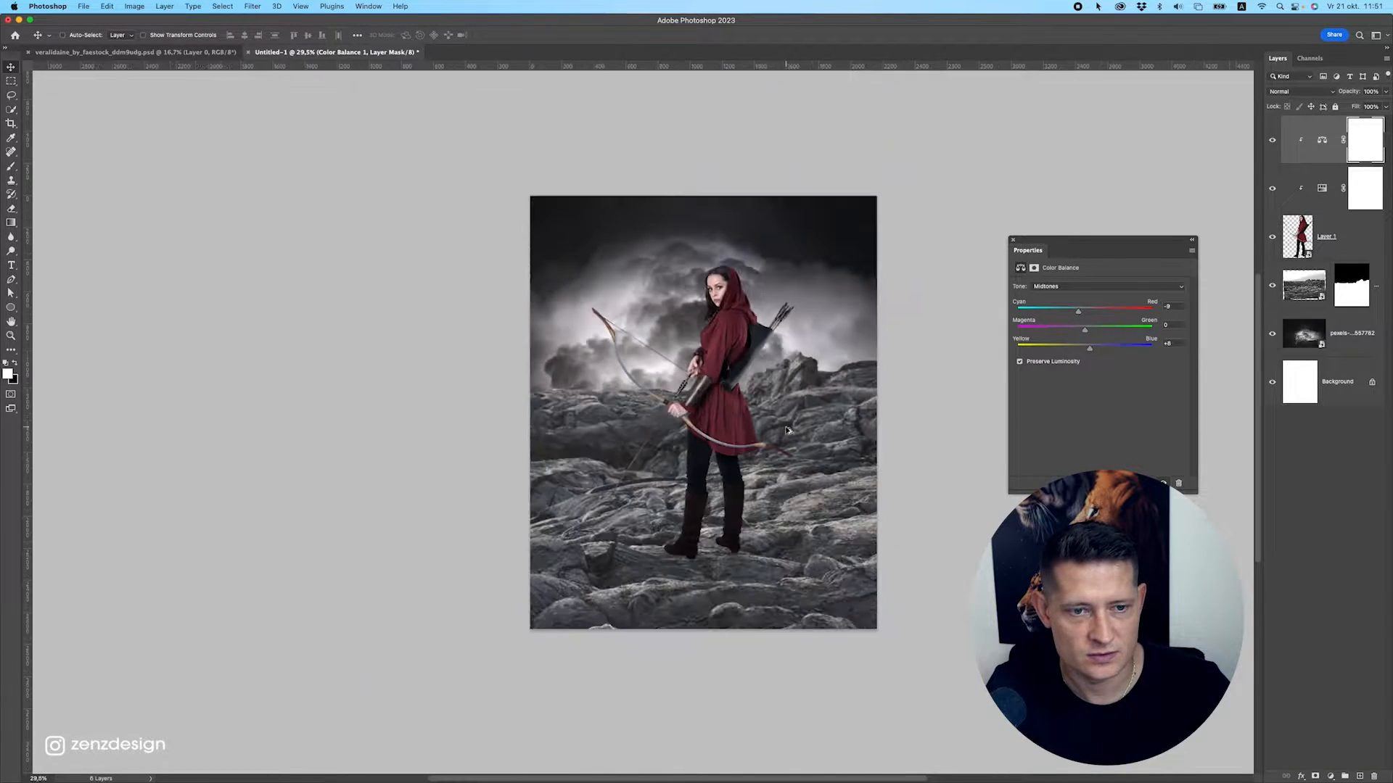
scroll(743, 412, up, 5)
scroll(760, 398, down, 5)
drag(776, 378, 762, 380)
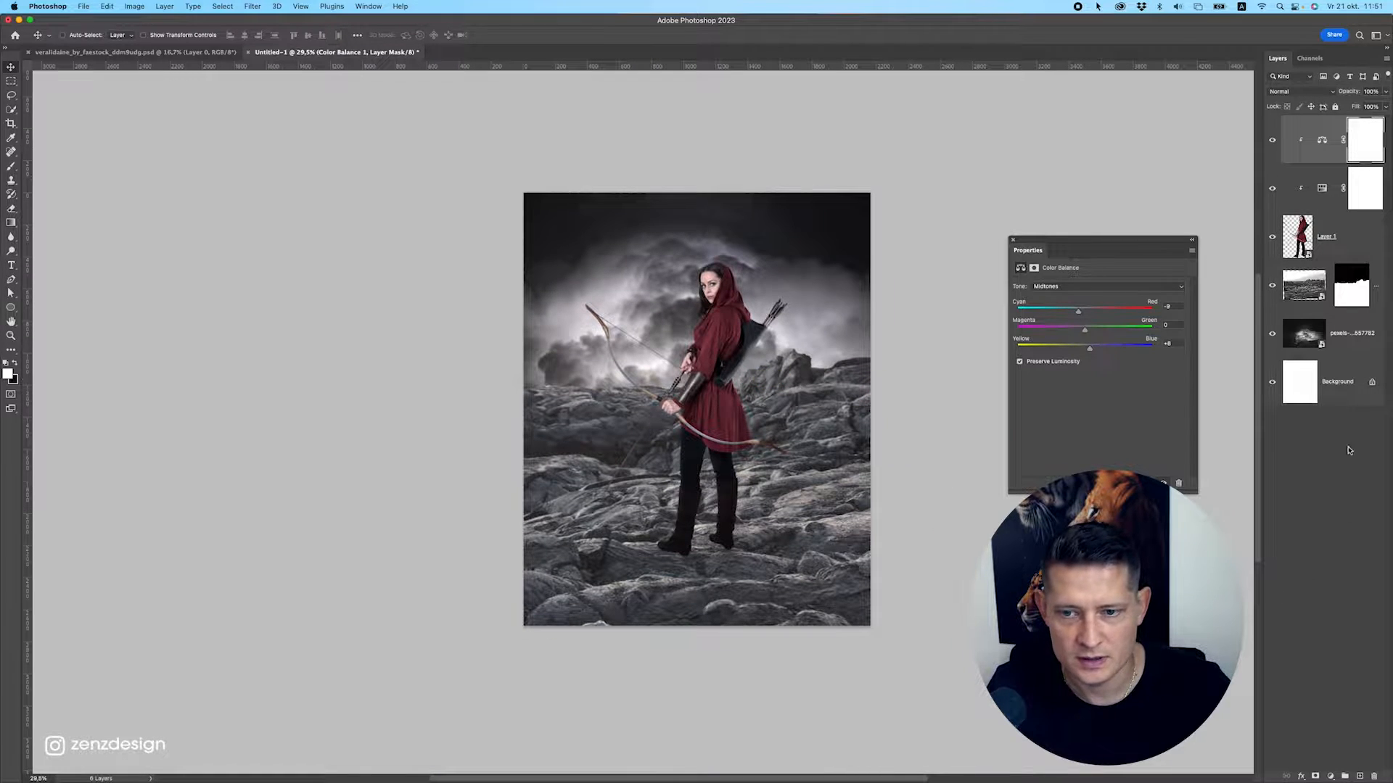
Lower the saturation of the archer's Hue/Saturation adjustment further to -29.
click(1328, 191)
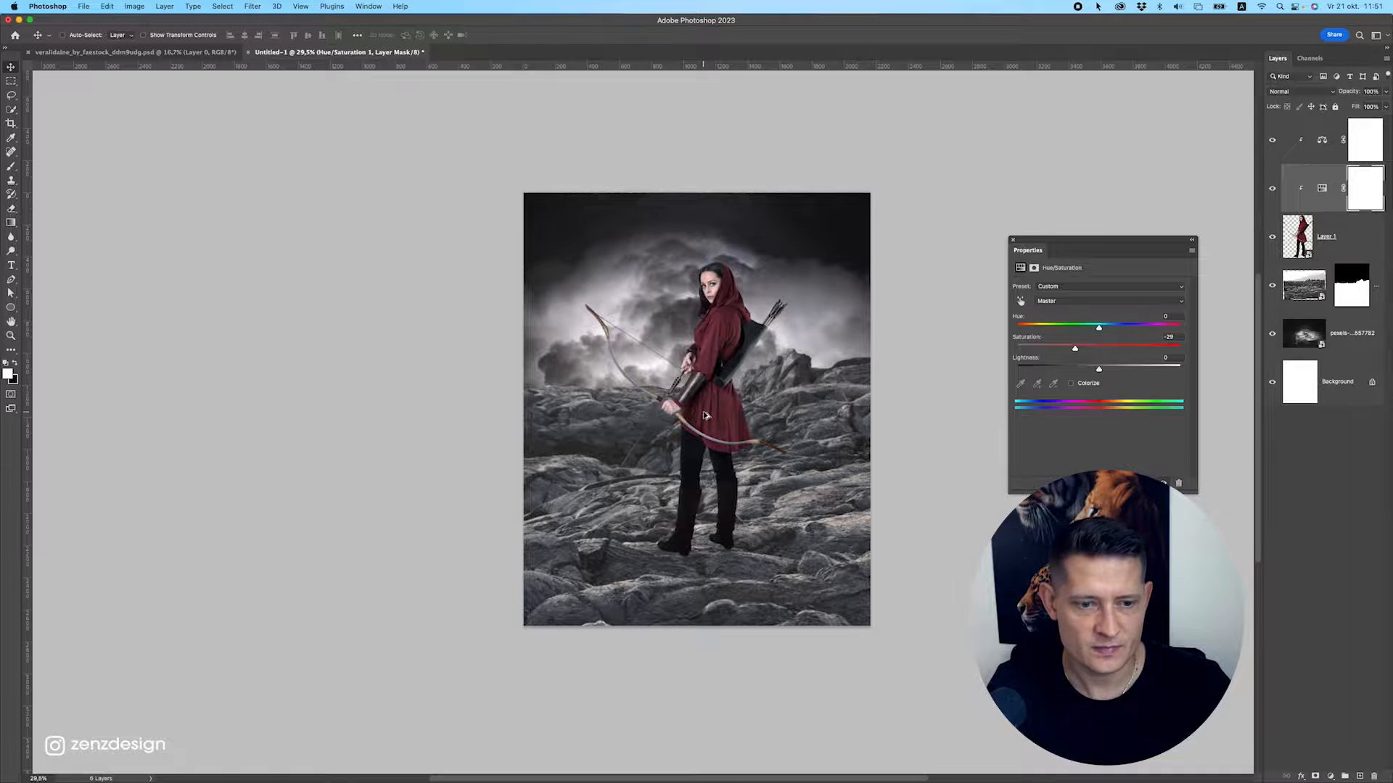
scroll(704, 414, up, 3)
click(1339, 245)
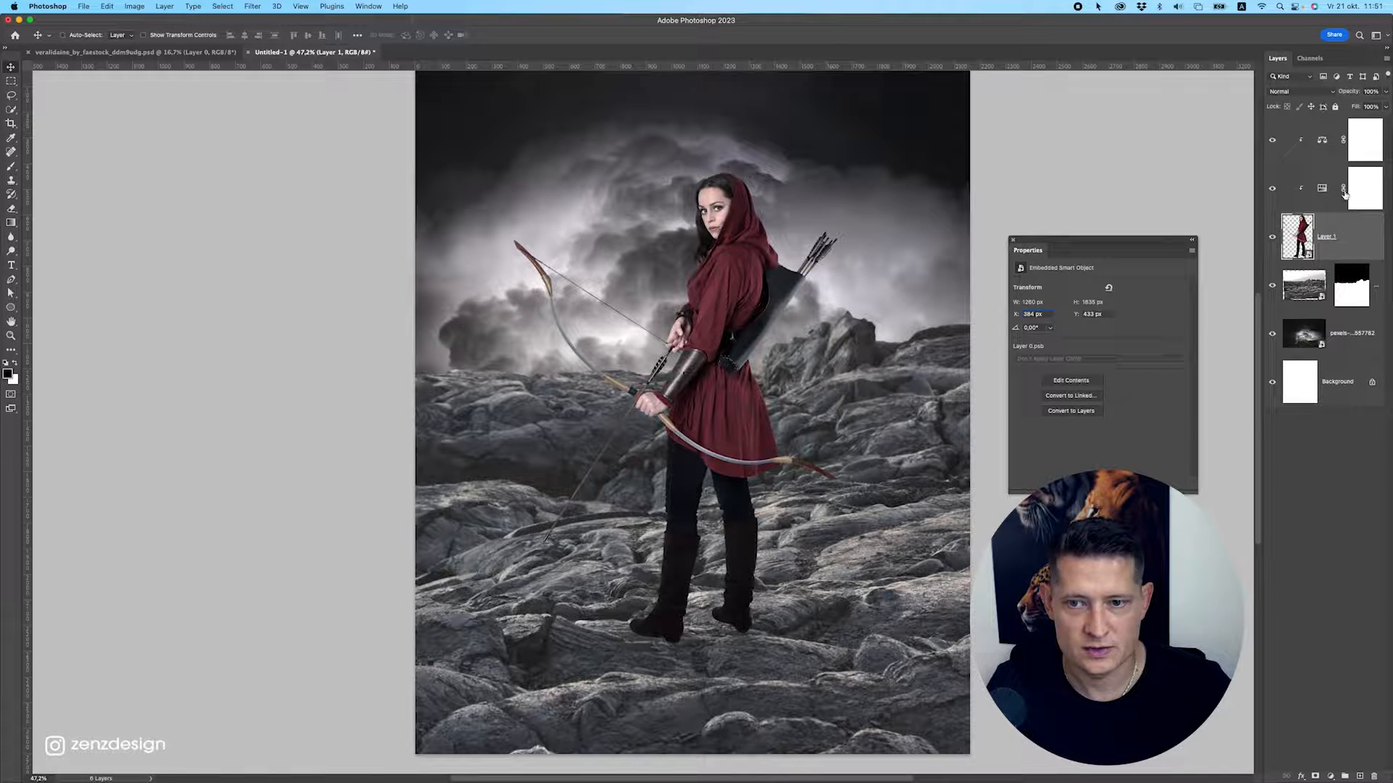
Create an empty layer above the Color Balance adjustment and clip it to the archer.
click(1307, 131)
click(1360, 777)
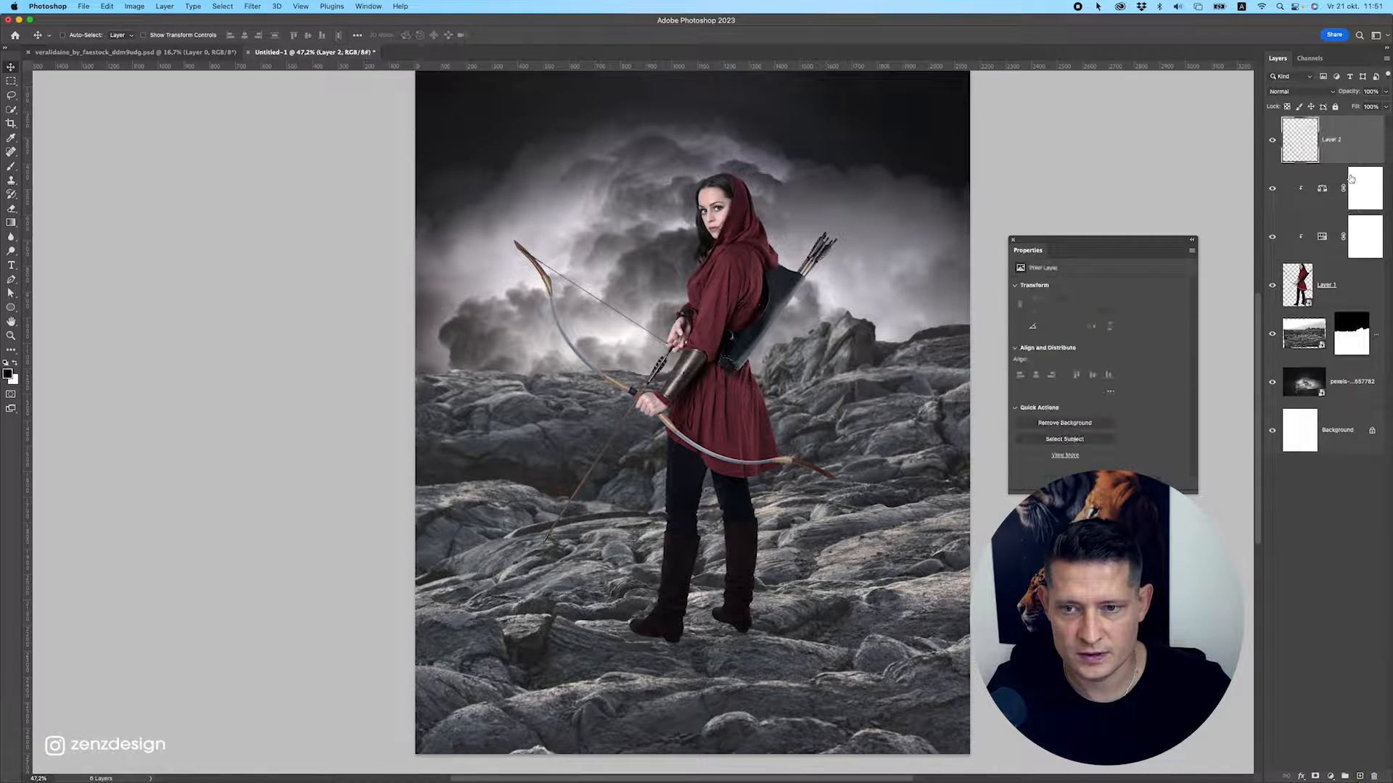
right_click(1346, 138)
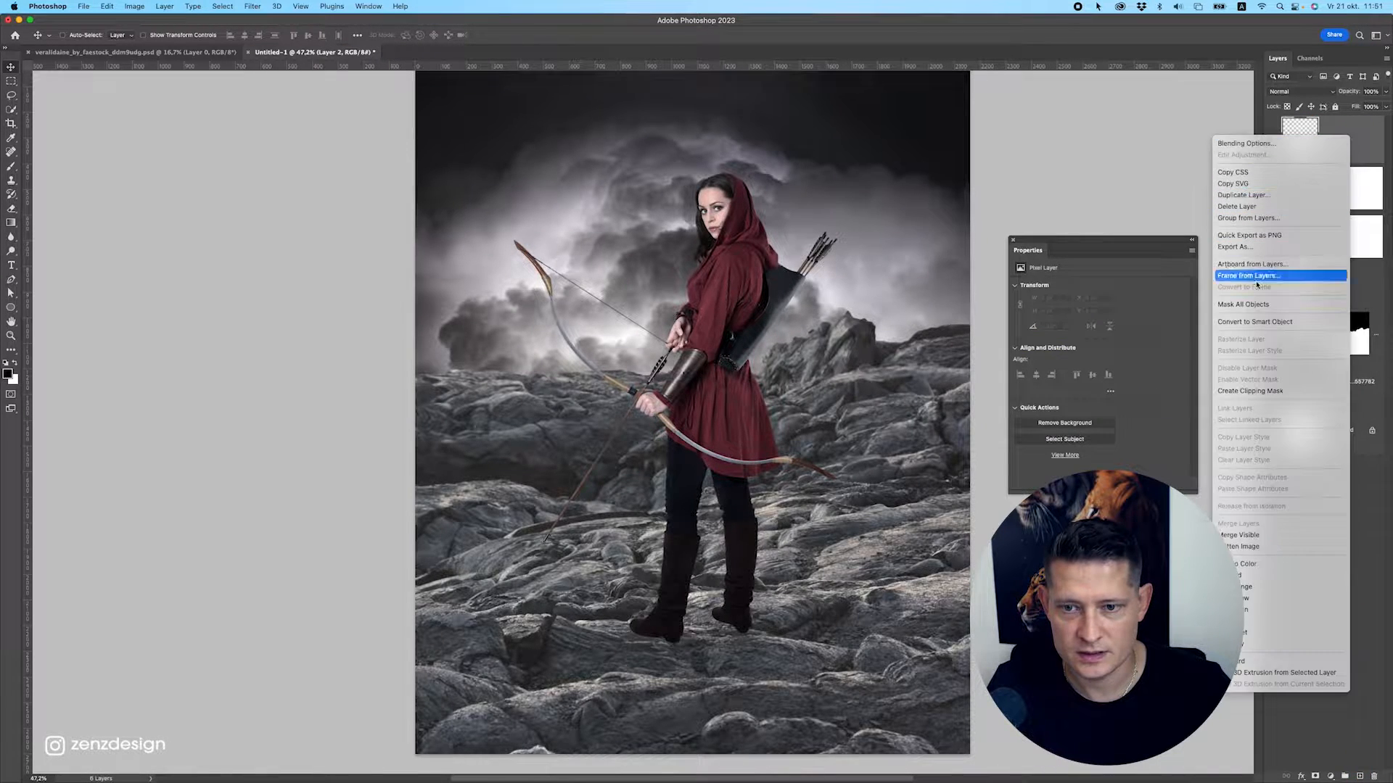
click(1280, 393)
Fill the new clipped layer with 50% Gray and set its blend mode to Overlay.
click(106, 6)
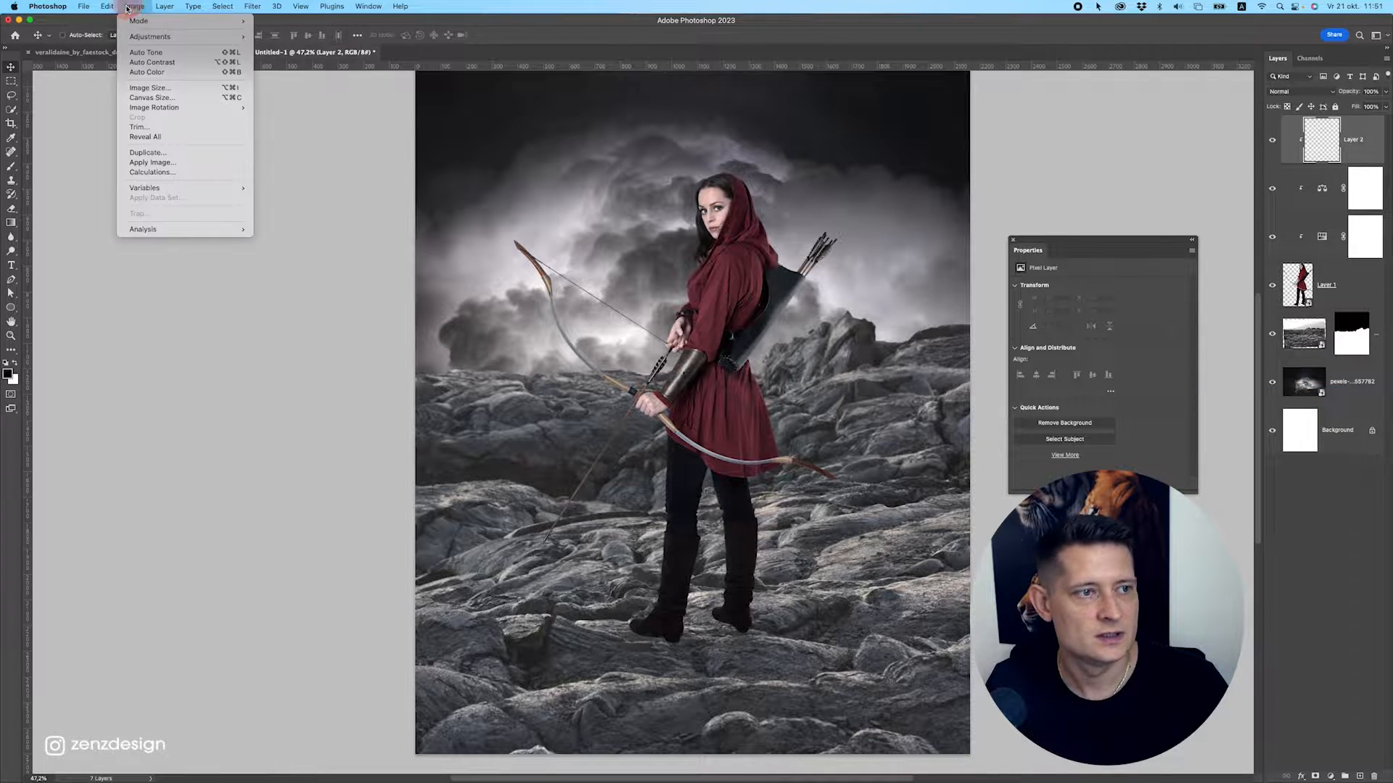
click(146, 172)
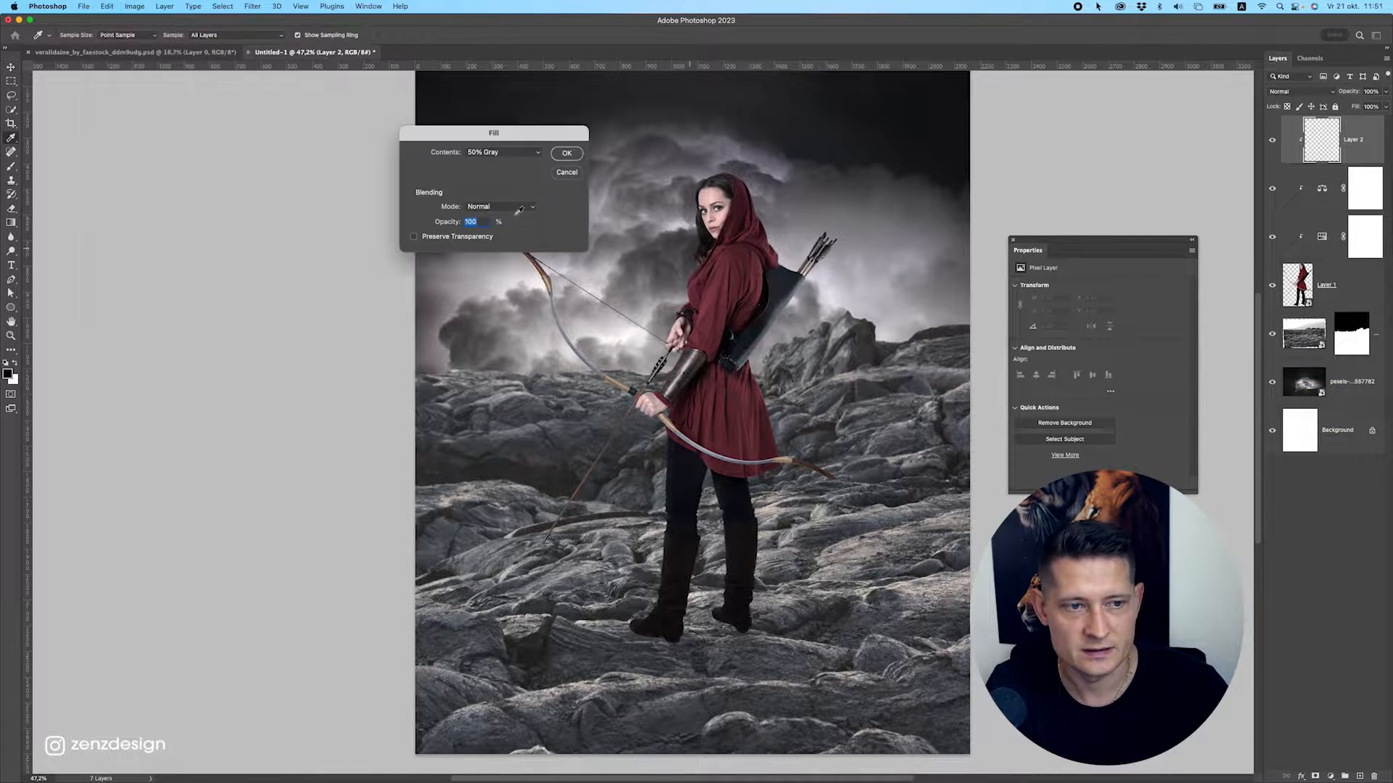
key(Return)
click(1300, 91)
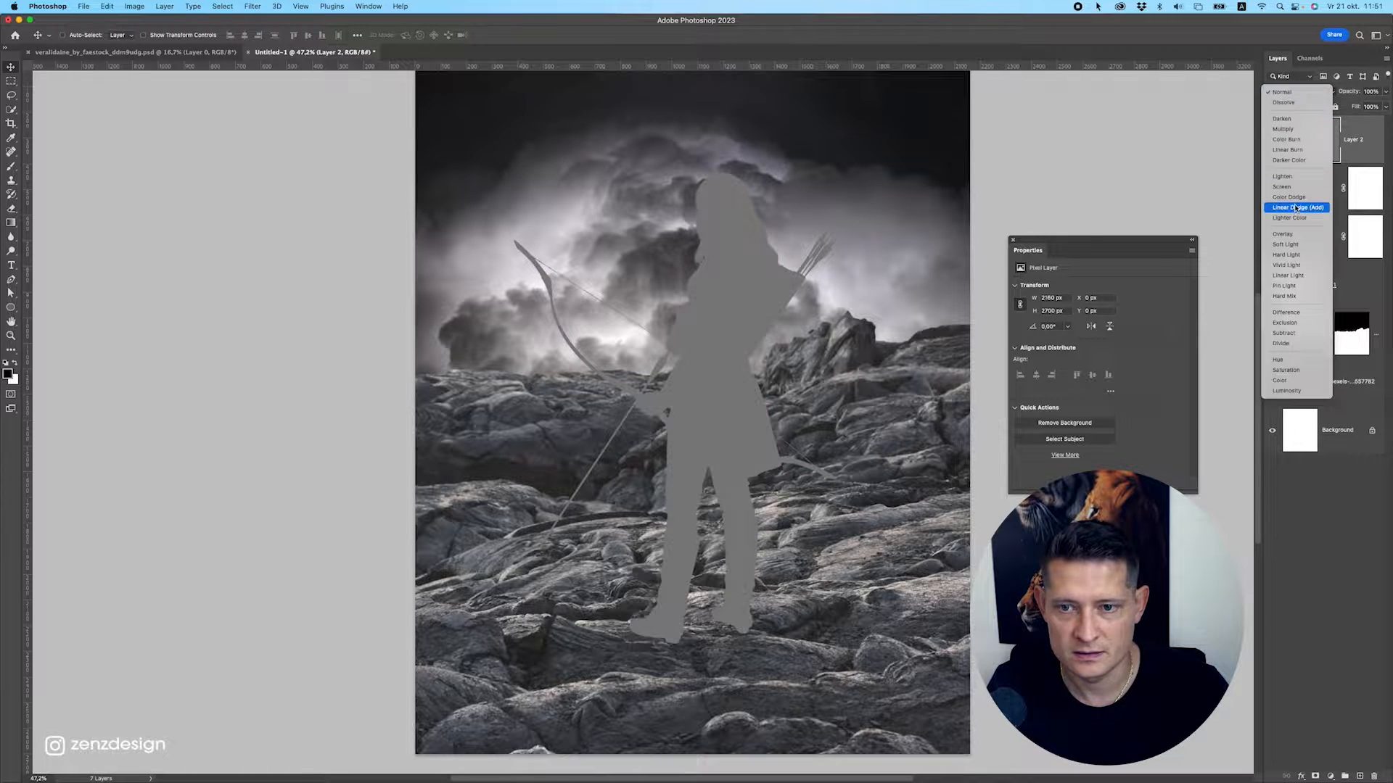
click(1291, 236)
Set up the Burn tool with its range on Highlights for shading the archer's tunic.
click(11, 250)
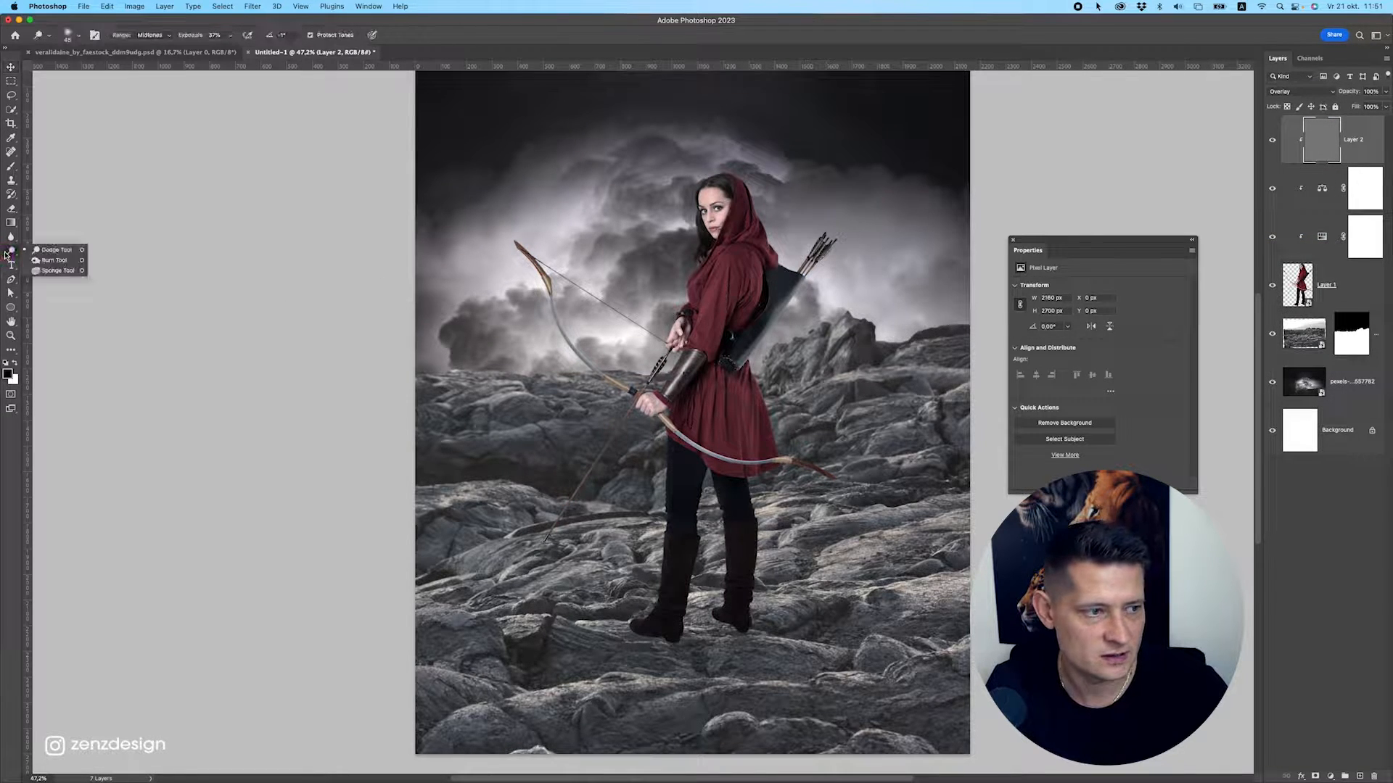
click(51, 251)
click(151, 35)
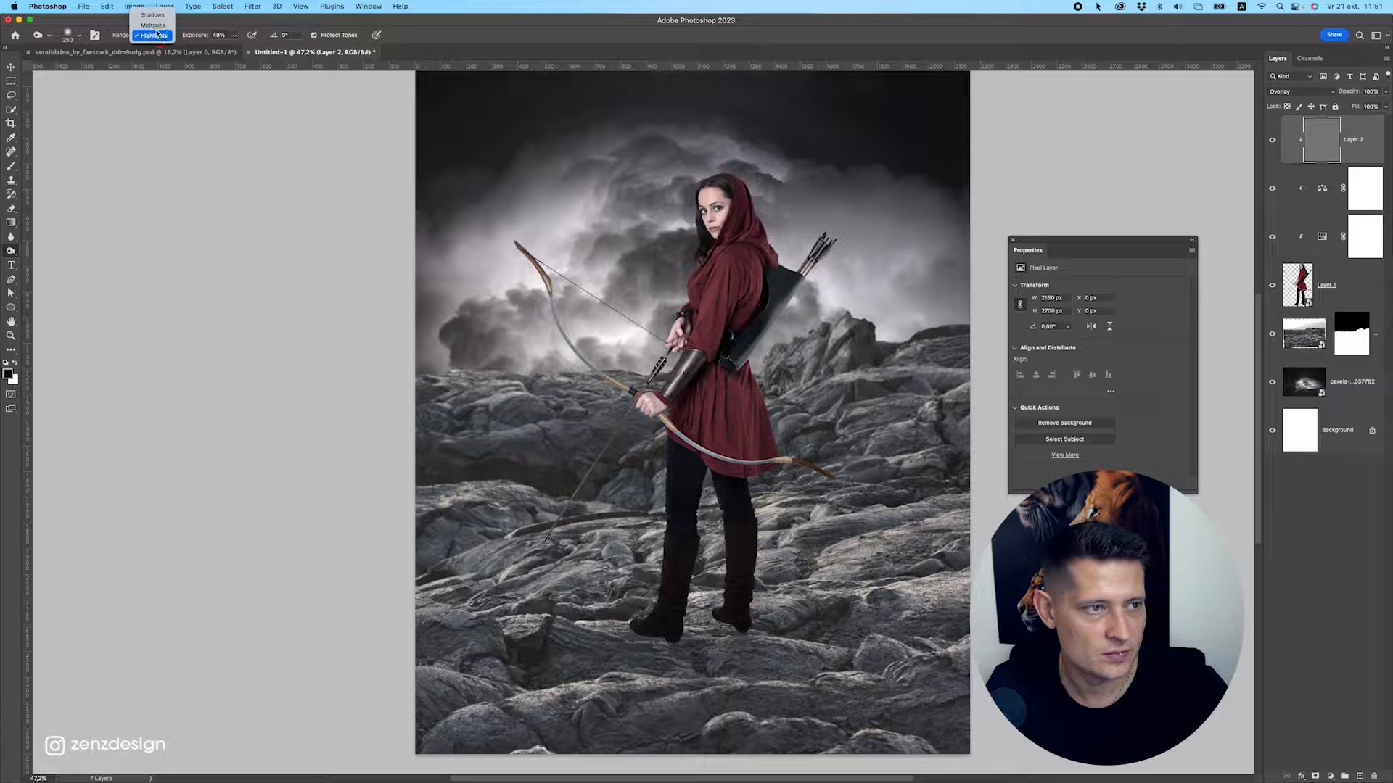
click(154, 35)
scroll(750, 542, up, 5)
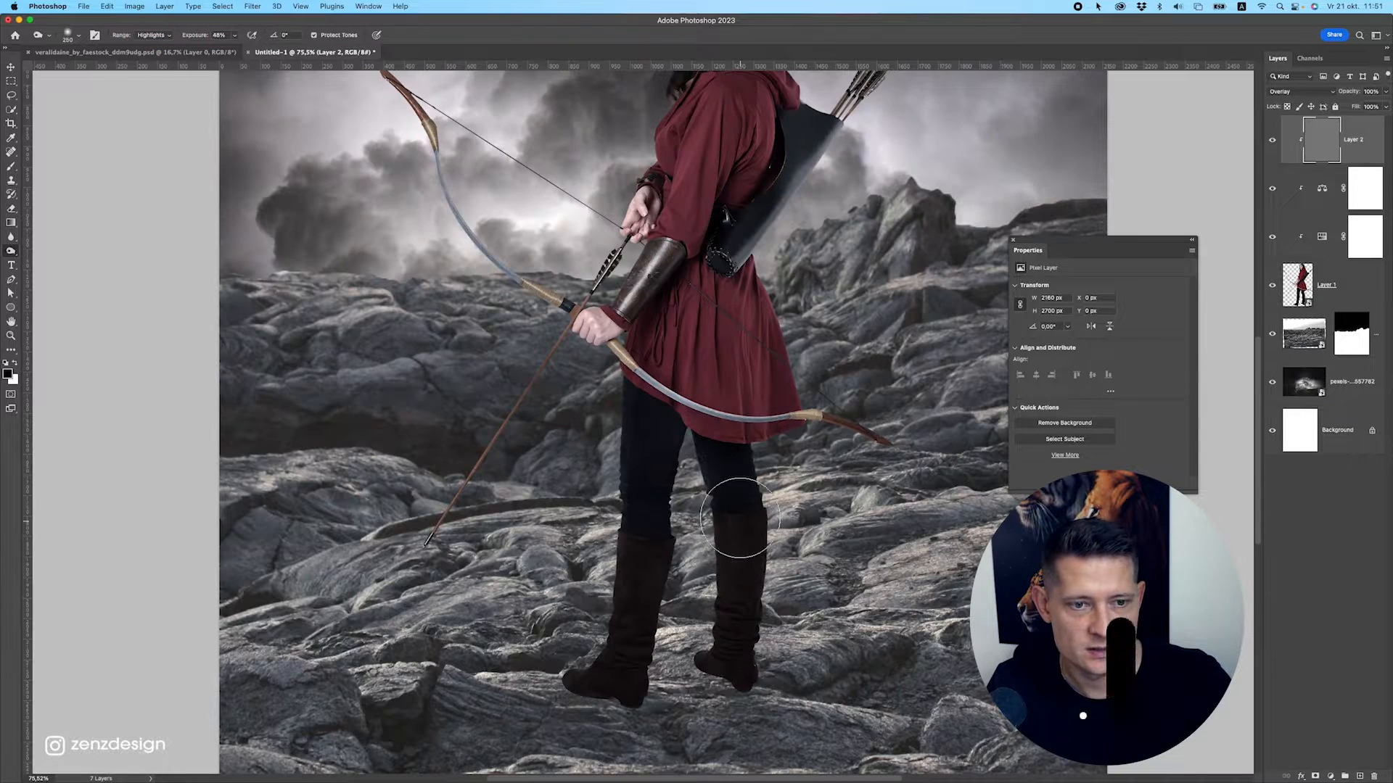
scroll(739, 501, up, 5)
scroll(743, 442, down, 1)
drag(823, 512, 795, 299)
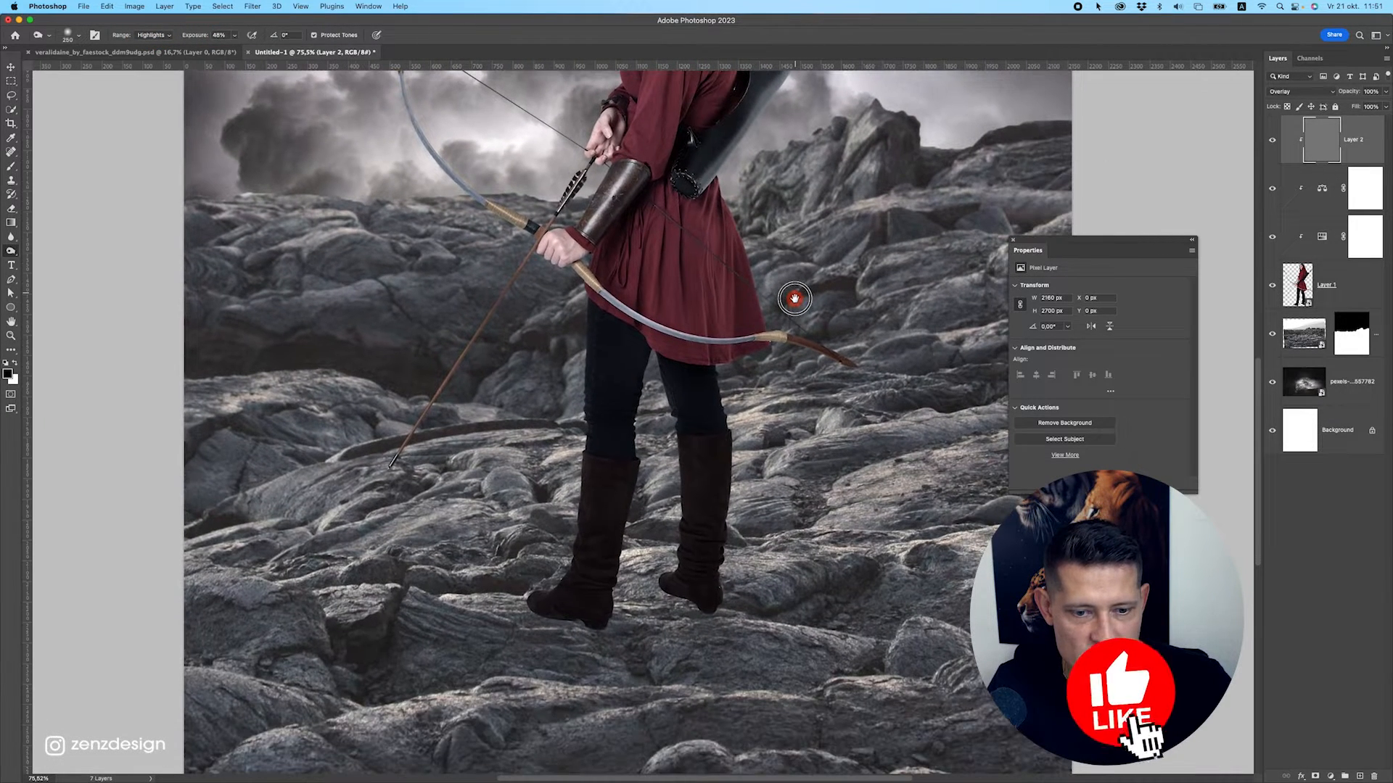
mouse_move(675, 289)
mouse_down()
mouse_move(682, 435)
mouse_move(702, 407)
mouse_move(635, 474)
mouse_up()
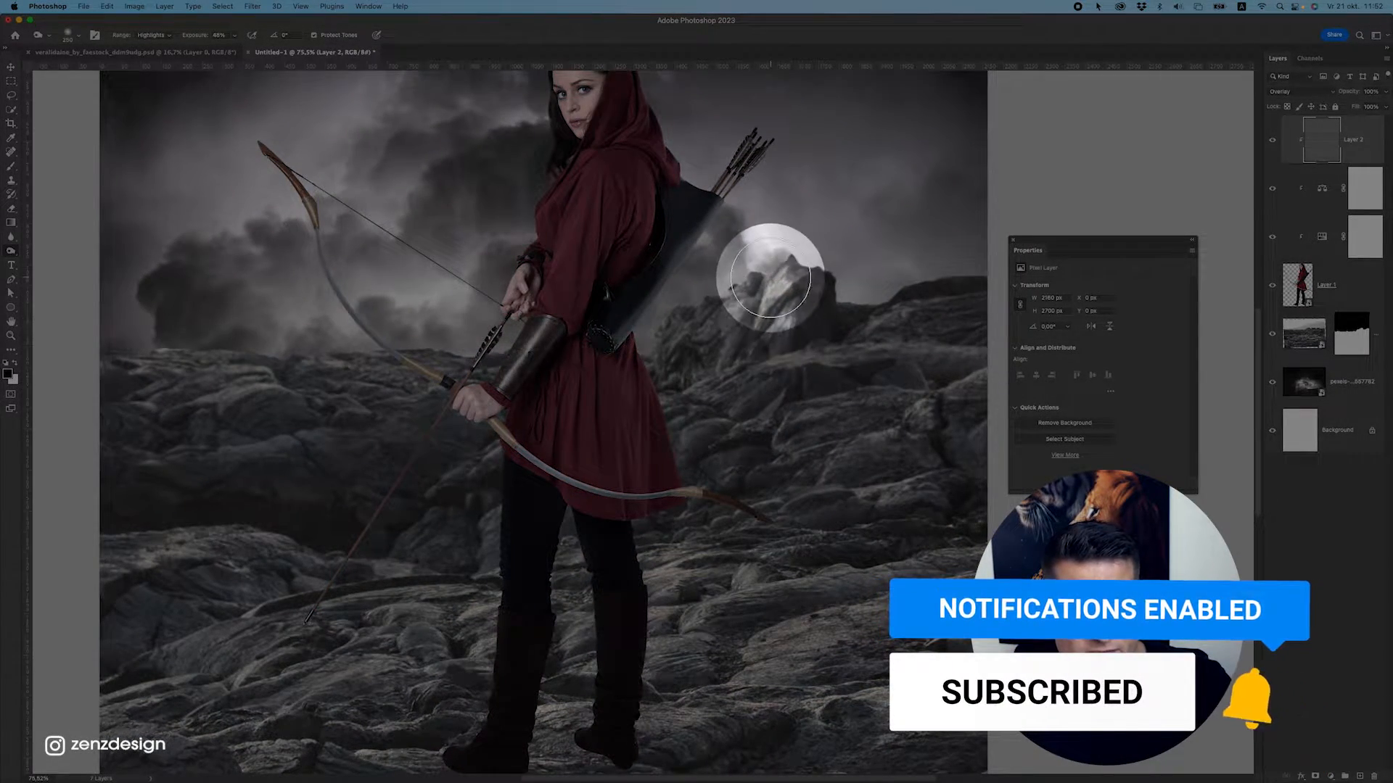
scroll(247, 190, up, 1)
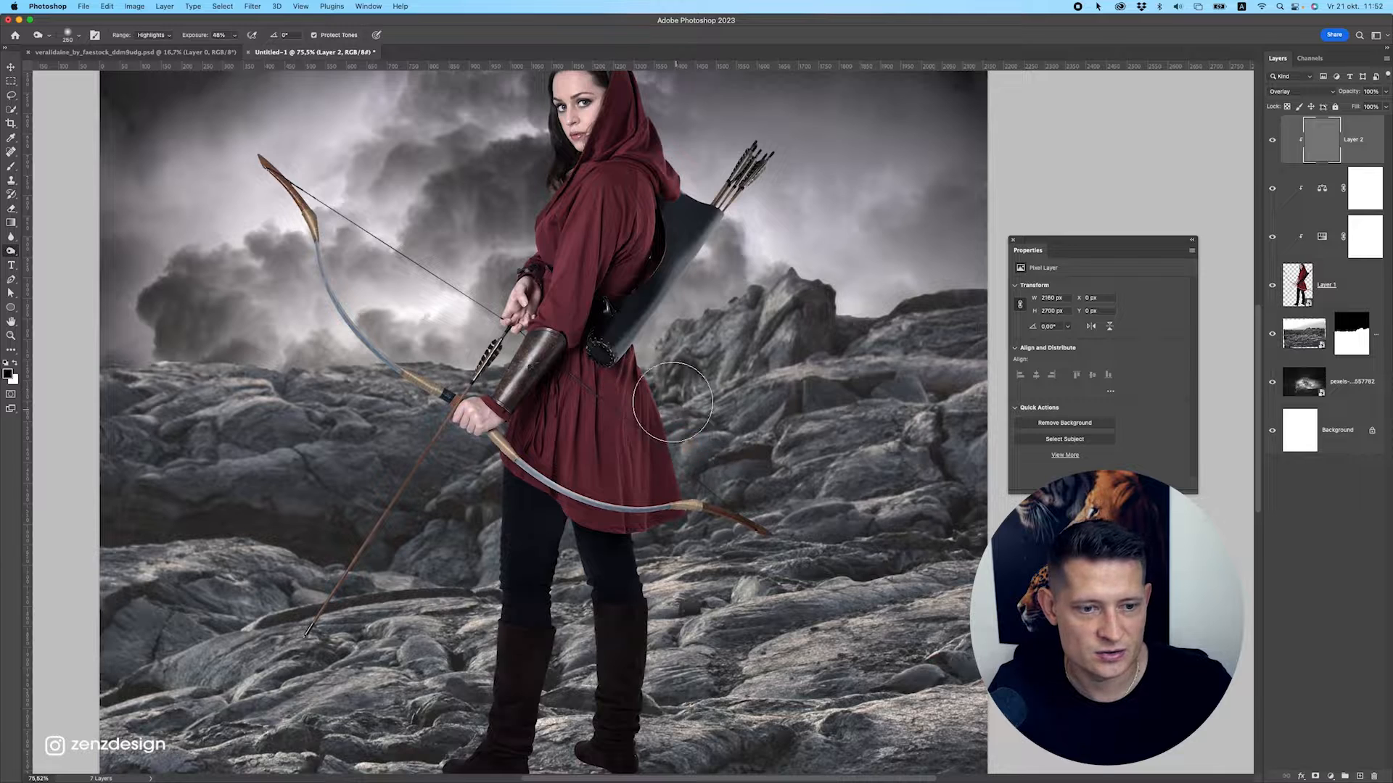
Burn the folds of the tunic's skirt along the back and front with a smaller brush.
key(bracketleft)
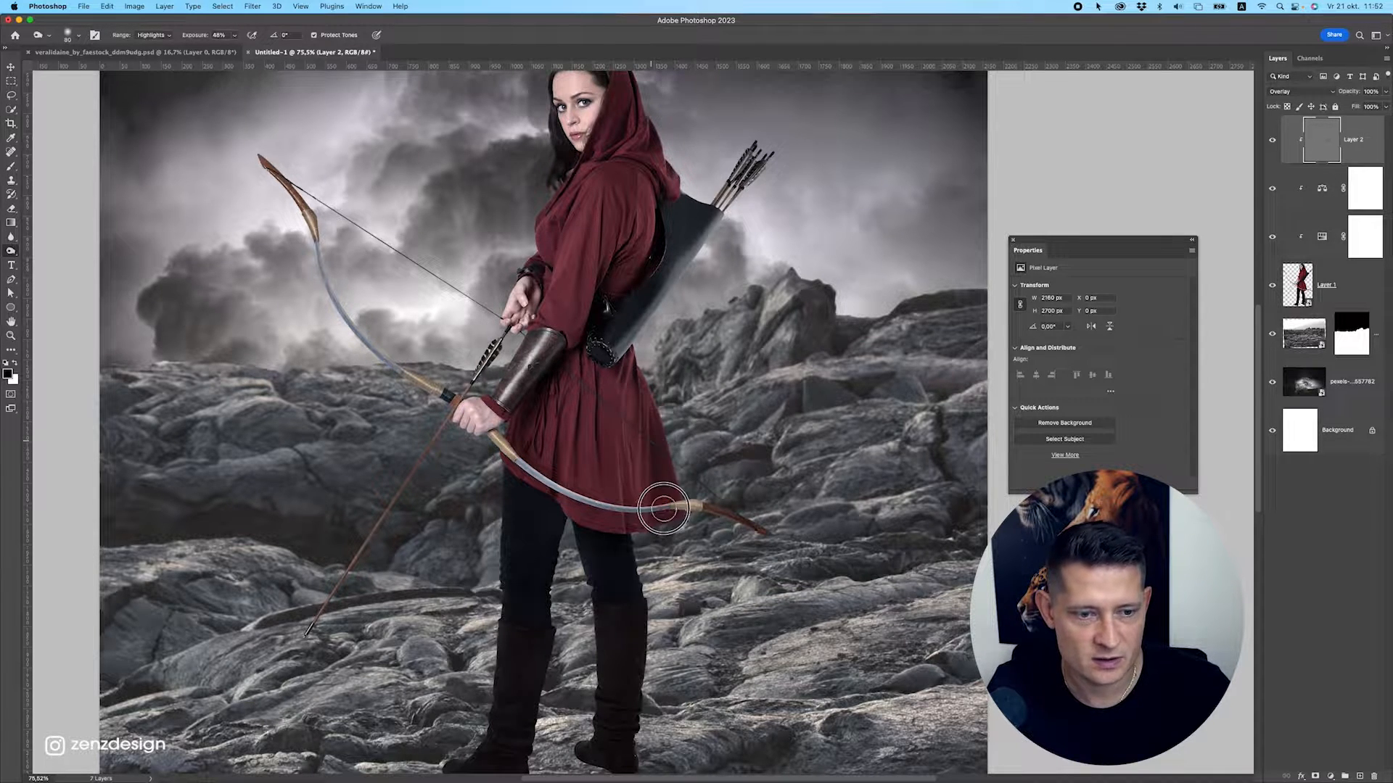
key(bracketleft)
key(bracketleft)
key(bracketleft)
key(bracketleft)
key(bracketleft)
drag(628, 417, 628, 484)
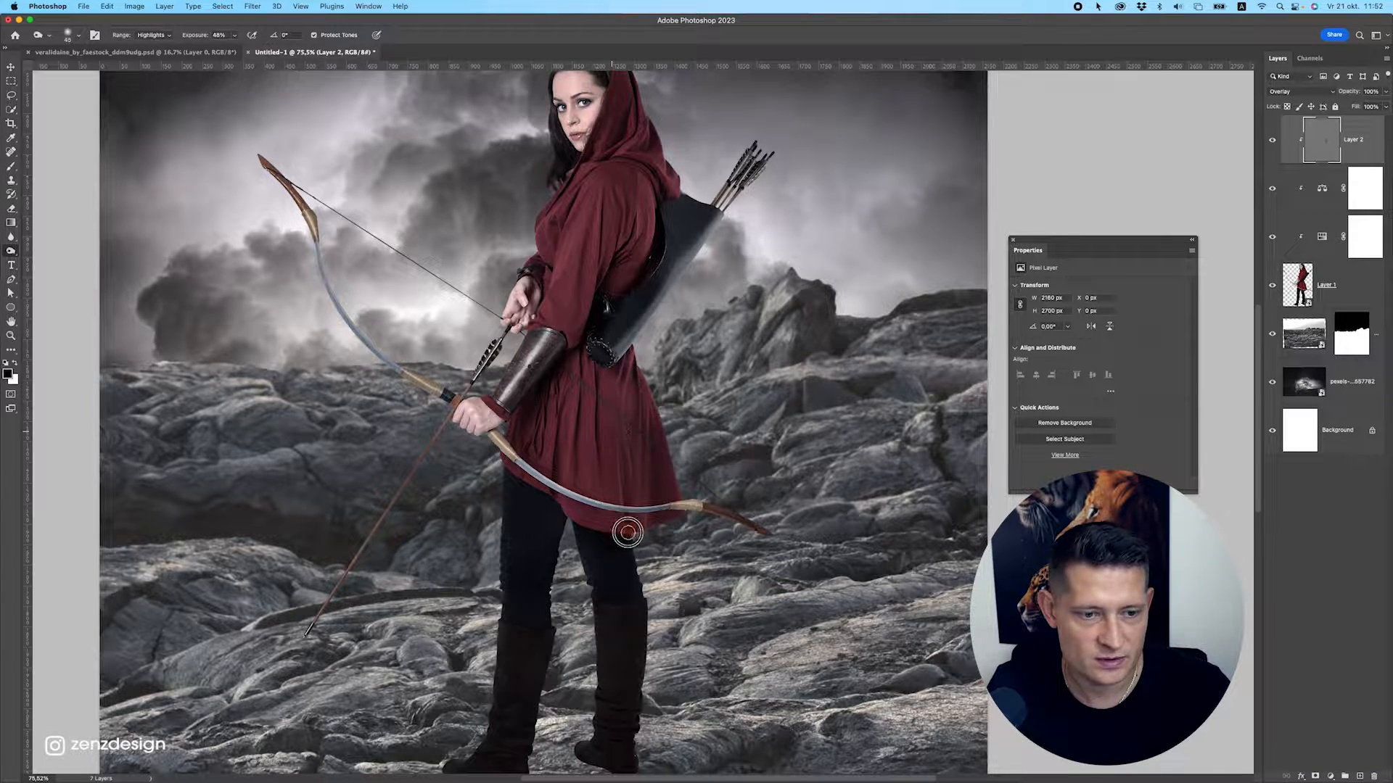
mouse_move(624, 535)
mouse_down()
mouse_move(628, 392)
mouse_move(638, 479)
mouse_up()
drag(609, 374, 613, 450)
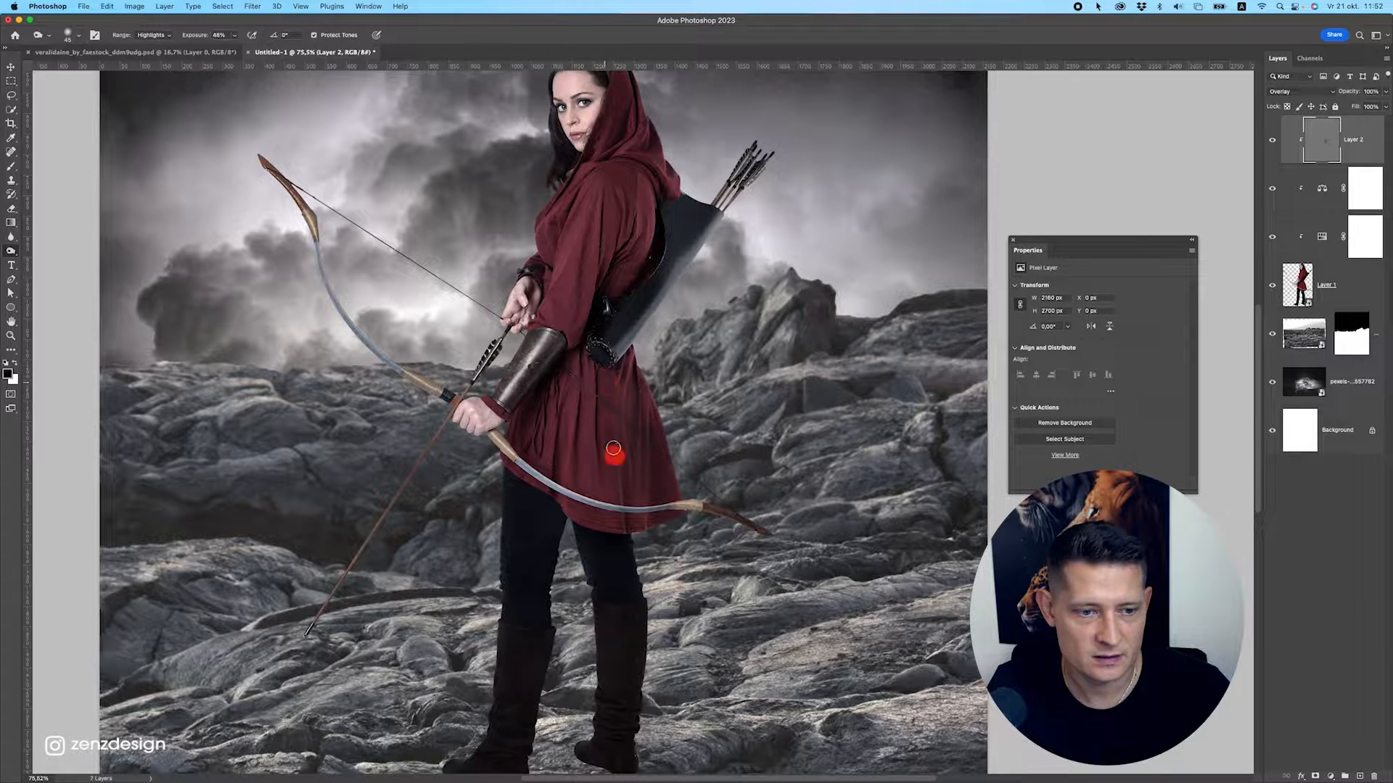
drag(561, 380, 557, 484)
Burn the hood and upper back of the tunic, and touch up the skirt with a slightly larger brush.
scroll(593, 356, up, 3)
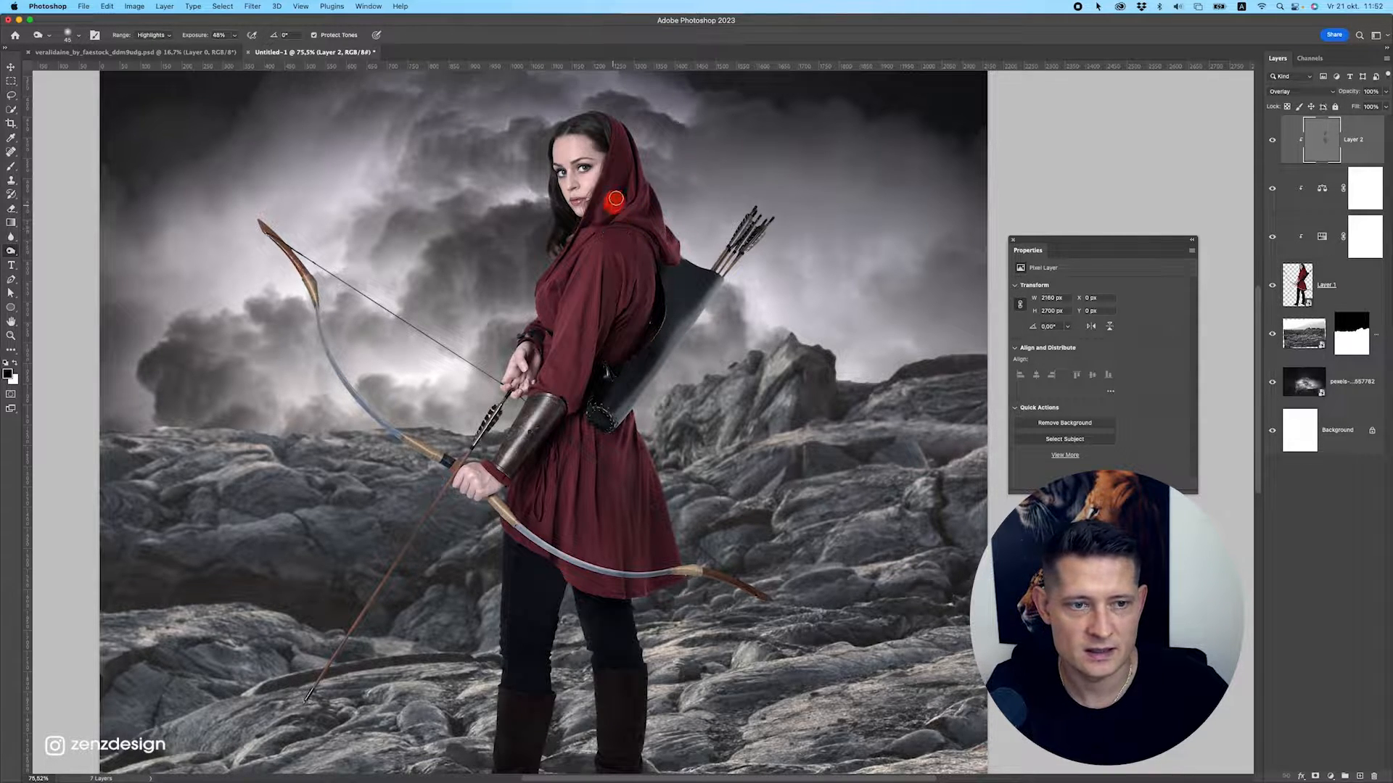
mouse_move(652, 327)
mouse_down()
mouse_move(626, 372)
mouse_move(617, 269)
mouse_up()
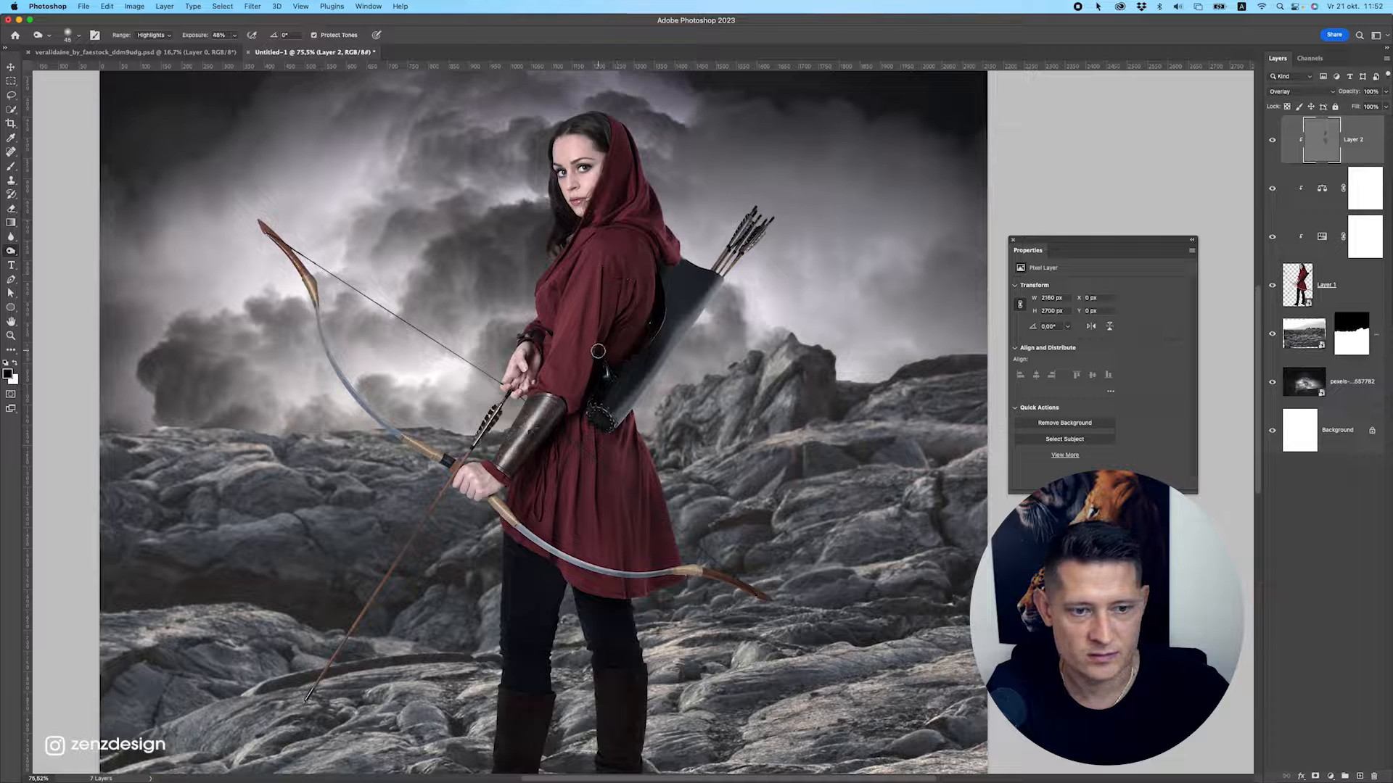
key(bracketright)
drag(582, 499, 595, 462)
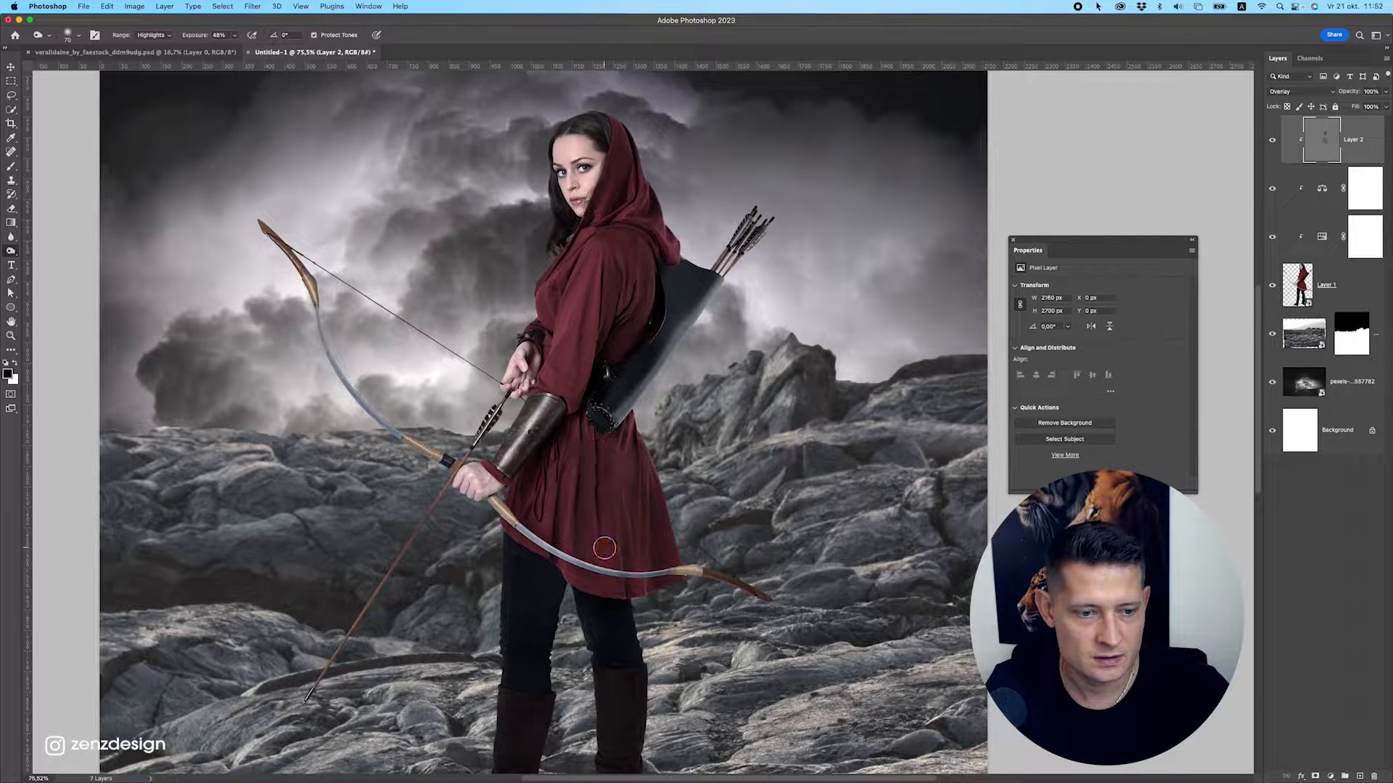
Deepen the shading in the skirt folds between the belt and the bow with closer burn strokes.
scroll(604, 541, up, 3)
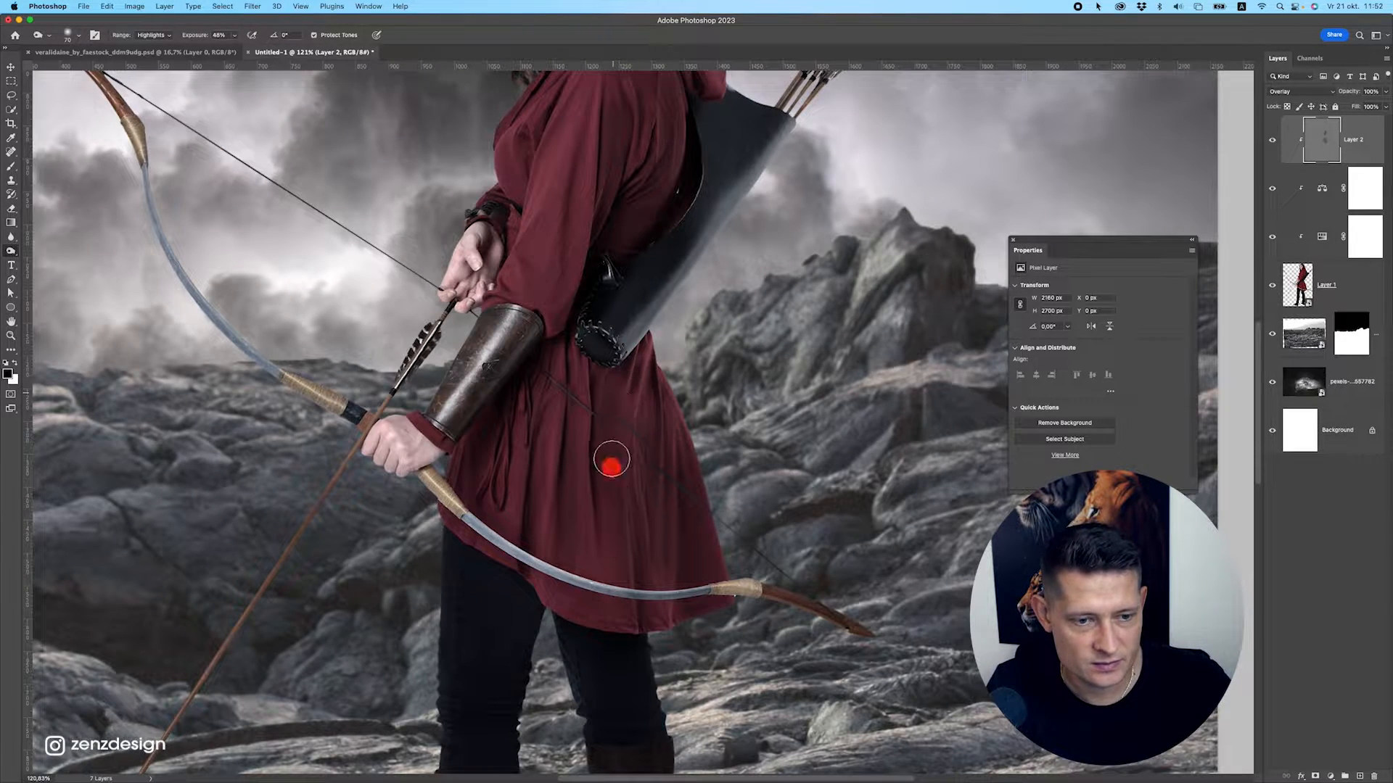
mouse_move(611, 464)
mouse_down()
mouse_move(608, 568)
mouse_move(574, 535)
mouse_move(581, 407)
mouse_move(567, 576)
mouse_move(537, 495)
mouse_up()
drag(631, 457, 659, 601)
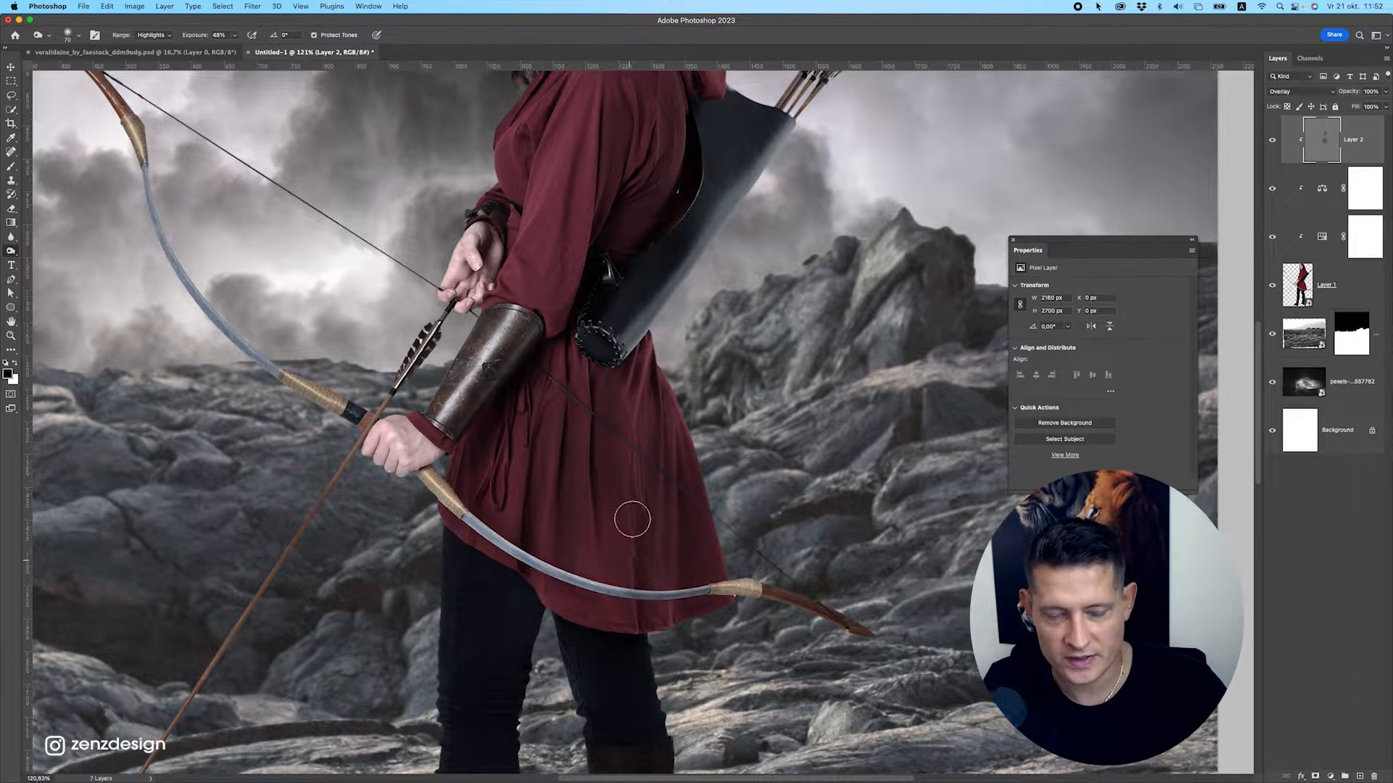
mouse_move(640, 418)
mouse_down()
mouse_move(650, 478)
mouse_move(662, 409)
mouse_move(651, 559)
mouse_up()
mouse_move(643, 479)
mouse_down()
mouse_move(653, 609)
mouse_move(695, 574)
mouse_move(693, 604)
mouse_up()
scroll(678, 602, up, 2)
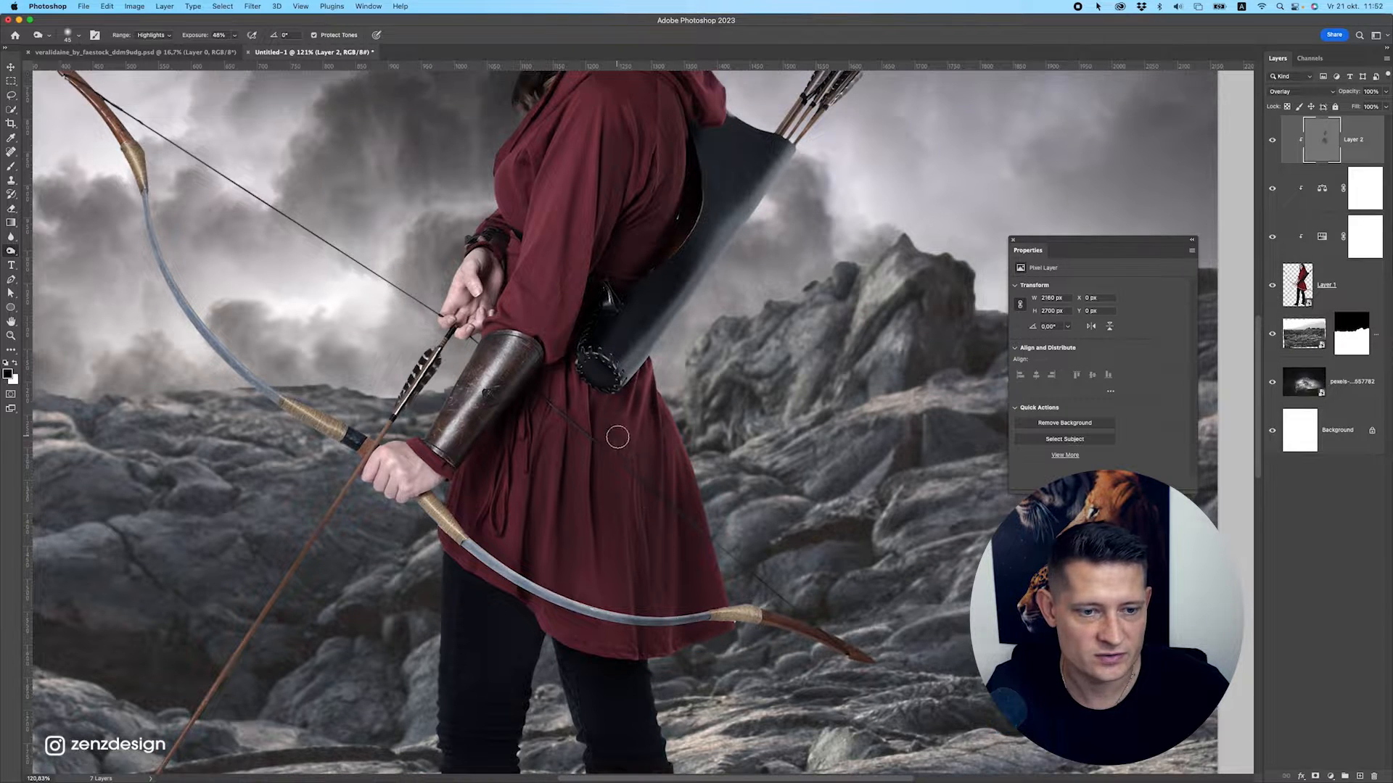
drag(645, 407, 636, 451)
Burn the folds along the tunic's sleeve and shoulder, and the front of the sleeve near the drawing hand.
scroll(557, 441, up, 3)
mouse_move(577, 354)
mouse_down()
mouse_move(579, 209)
mouse_move(555, 333)
mouse_move(570, 315)
mouse_move(585, 195)
mouse_move(564, 315)
mouse_up()
scroll(581, 237, up, 2)
scroll(573, 305, up, 2)
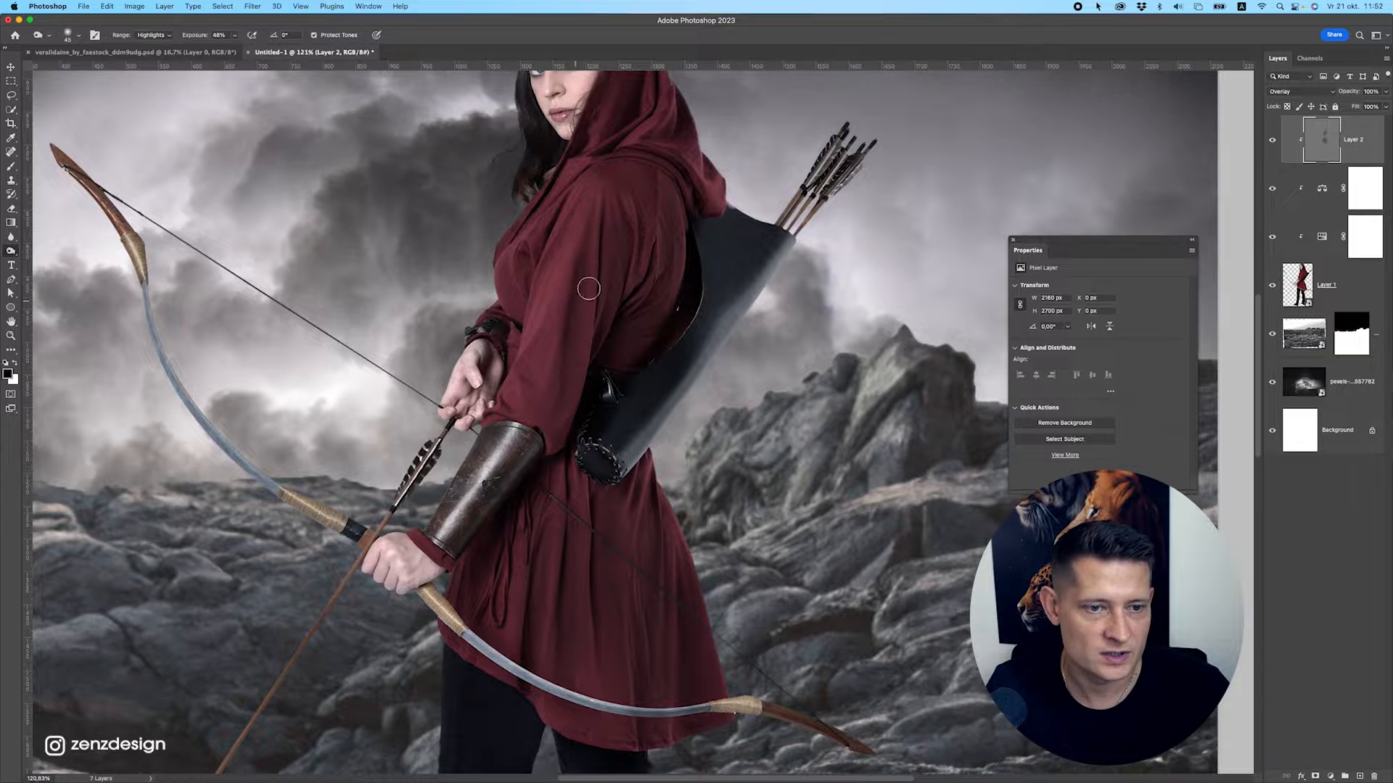
drag(618, 217, 637, 230)
scroll(594, 348, up, 2)
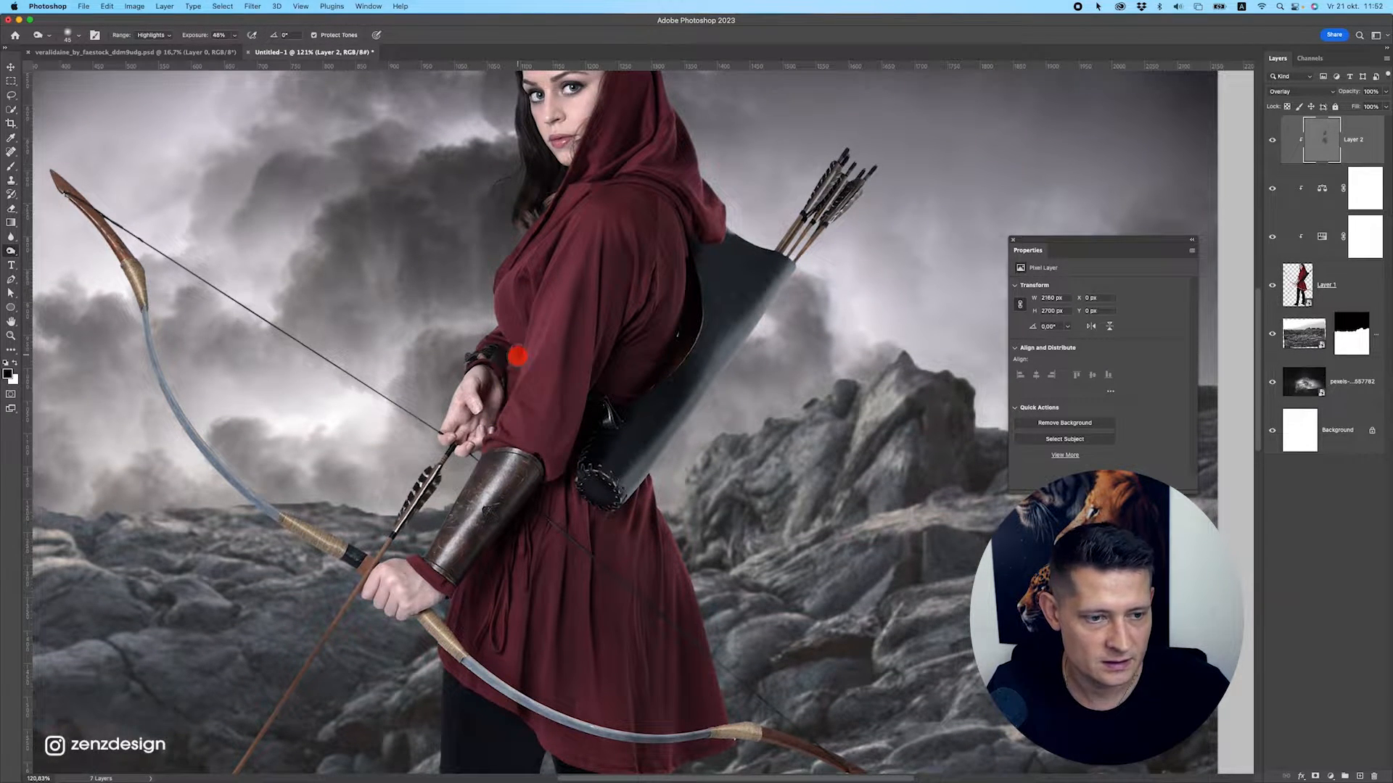
drag(481, 412, 506, 373)
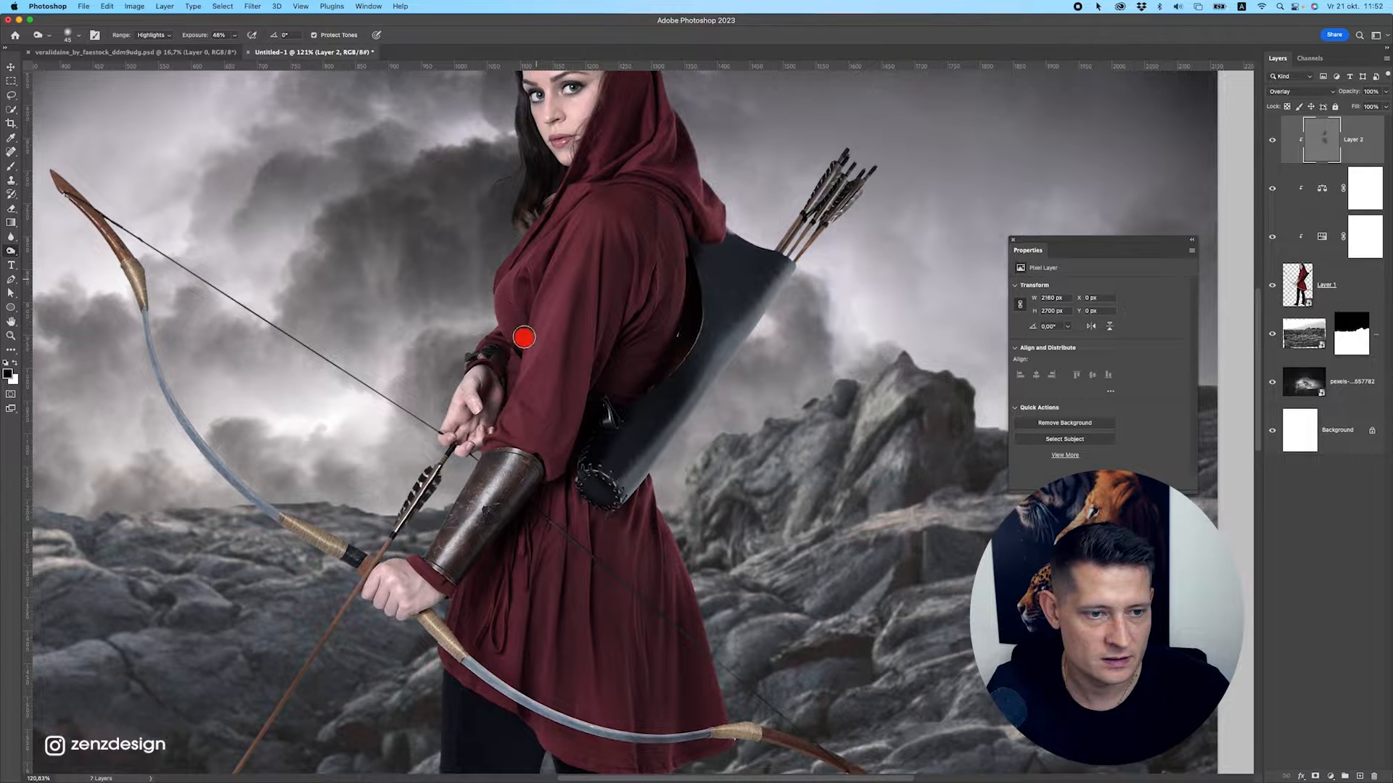
Burn the folds of the hood around the neck and shoulder, and shade the upper part of the quiver with a larger brush.
scroll(524, 337, up, 6)
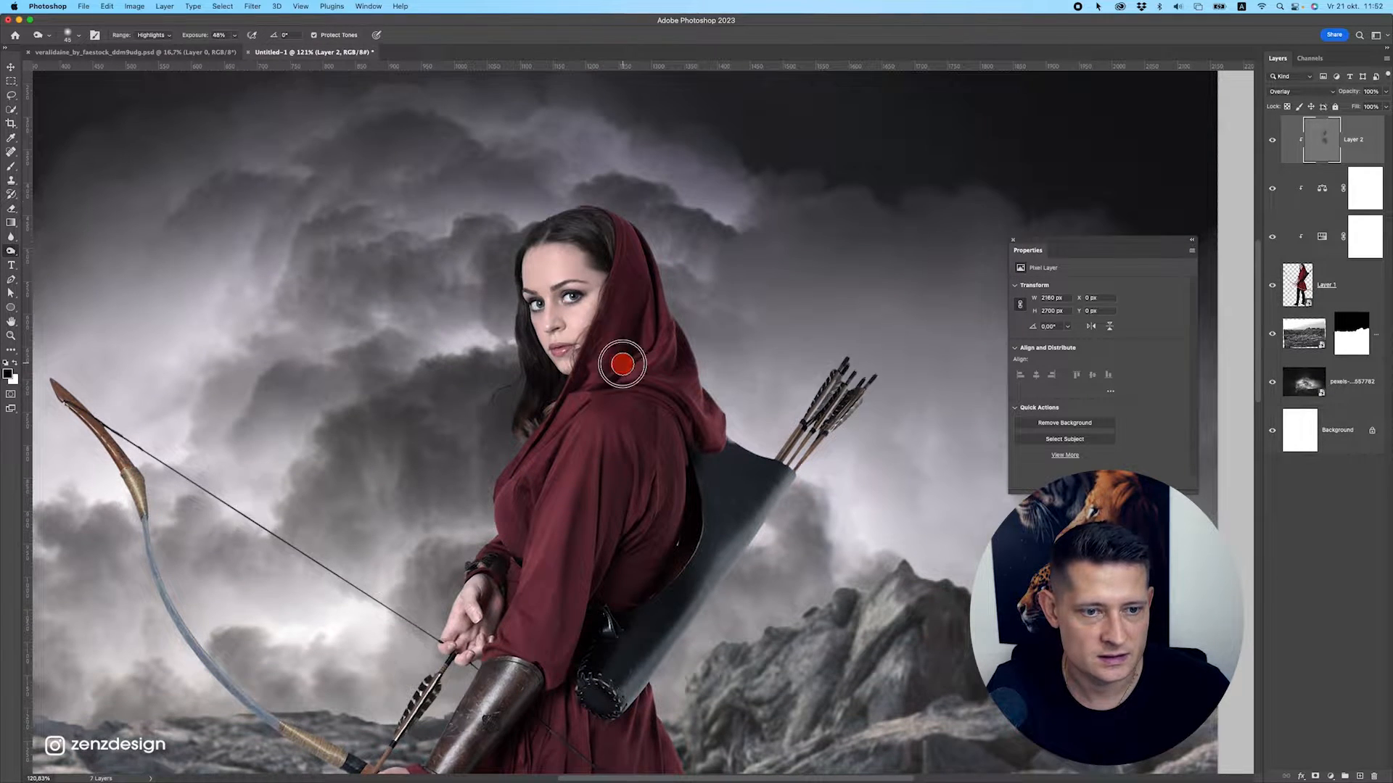
mouse_move(622, 364)
mouse_down()
mouse_move(678, 372)
mouse_move(707, 408)
mouse_move(709, 465)
mouse_up()
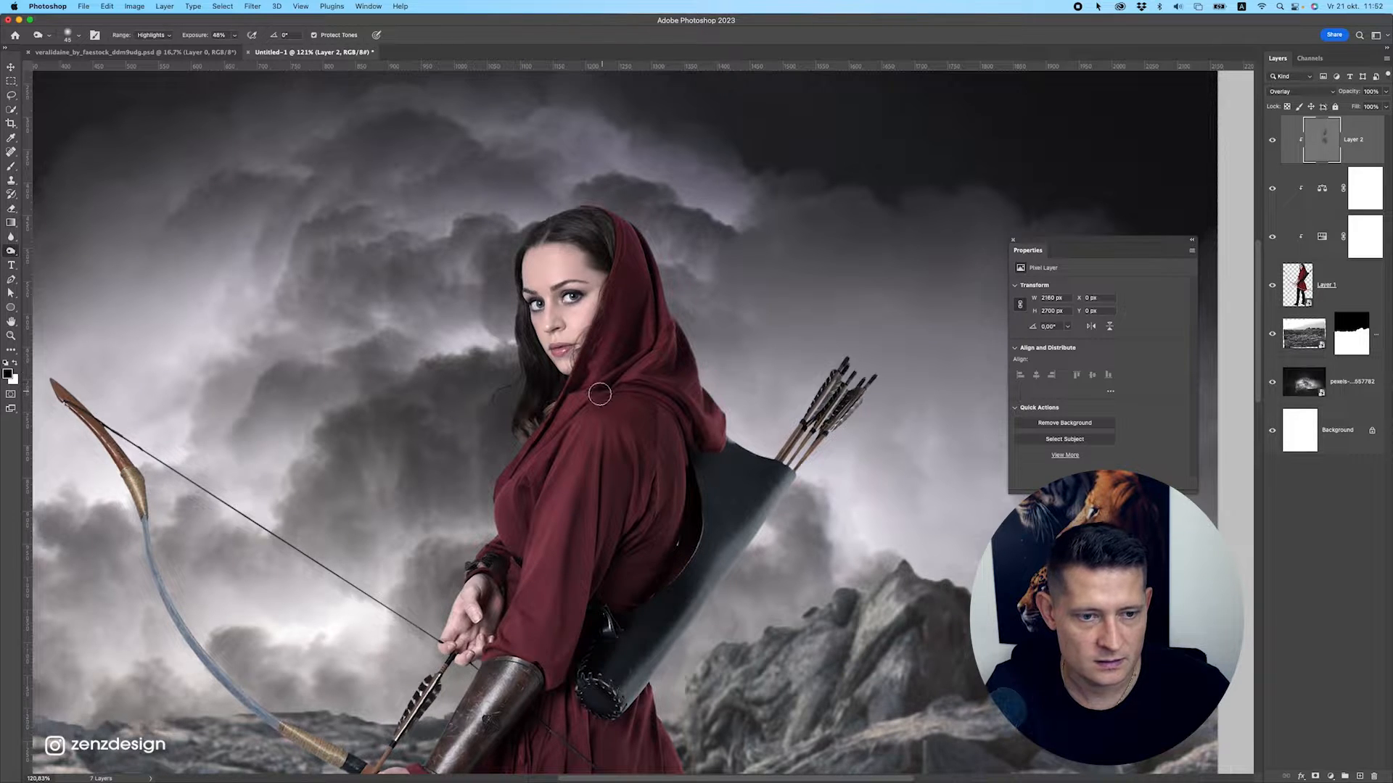
drag(634, 323, 611, 363)
scroll(563, 420, down, 4)
drag(705, 430, 759, 336)
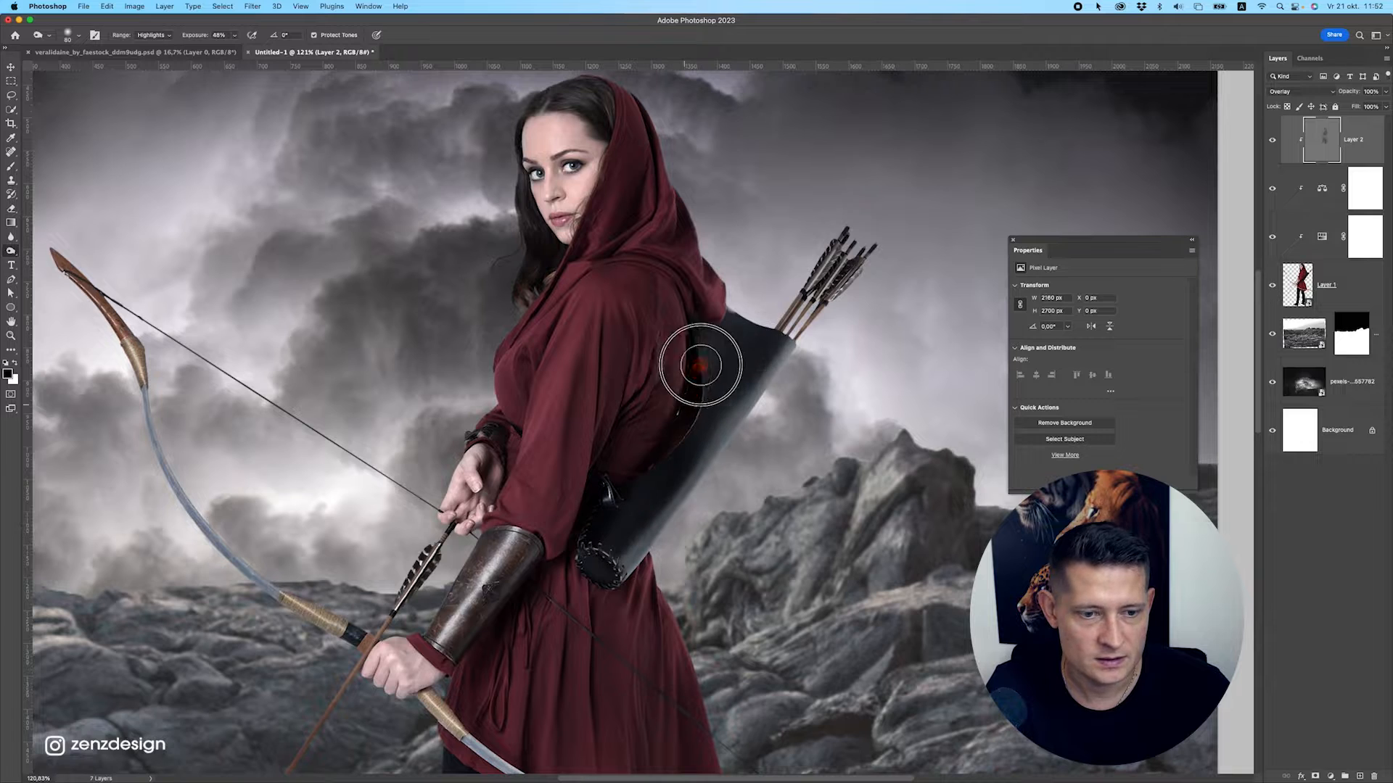
Burn broader shadows across the middle and back of the tunic's skirt down to the hem.
scroll(542, 497, down, 10)
scroll(542, 497, left, 3)
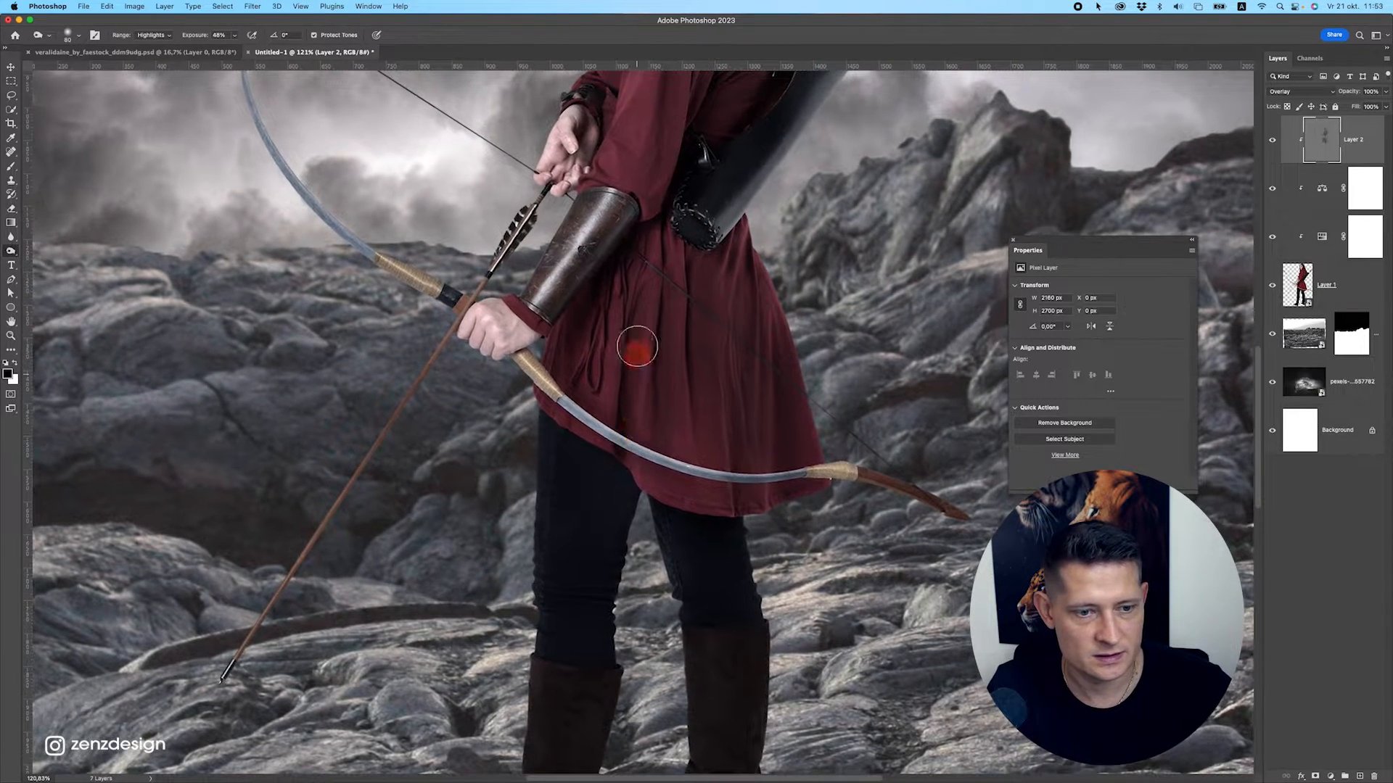
mouse_move(637, 346)
mouse_down()
mouse_move(708, 529)
mouse_move(755, 447)
mouse_up()
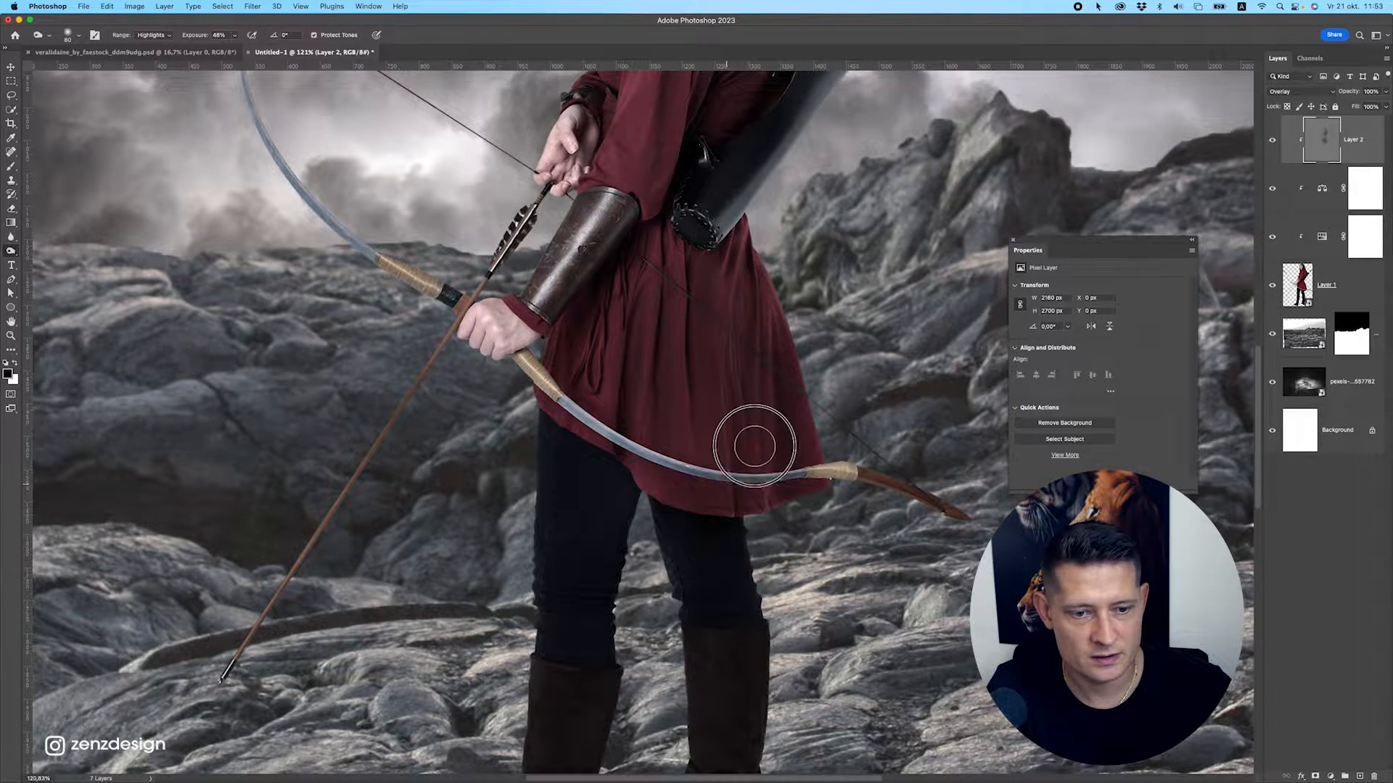
drag(759, 522, 777, 415)
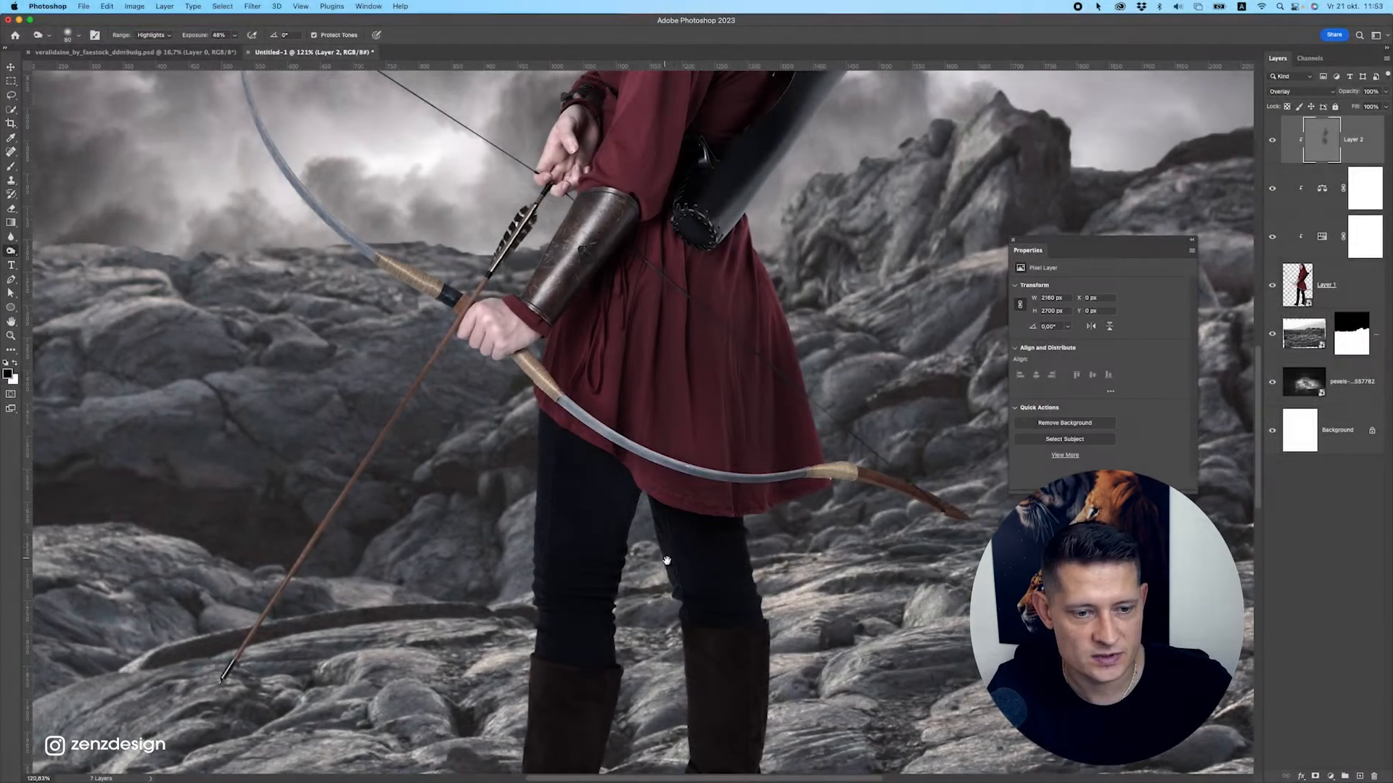
Burn the shaft of the front boot and the rear hem of the skirt below the bow.
scroll(667, 561, down, 5)
drag(575, 553, 592, 484)
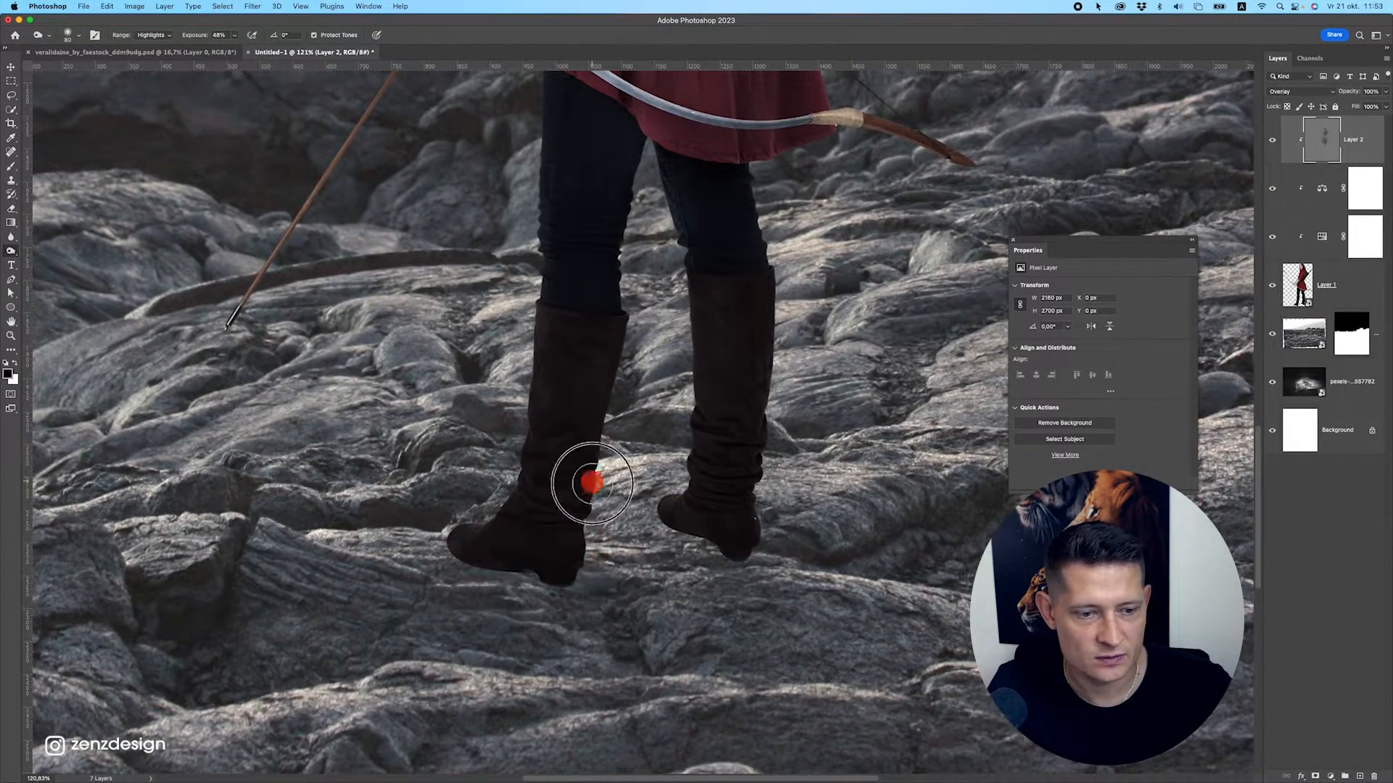
scroll(762, 508, up, 3)
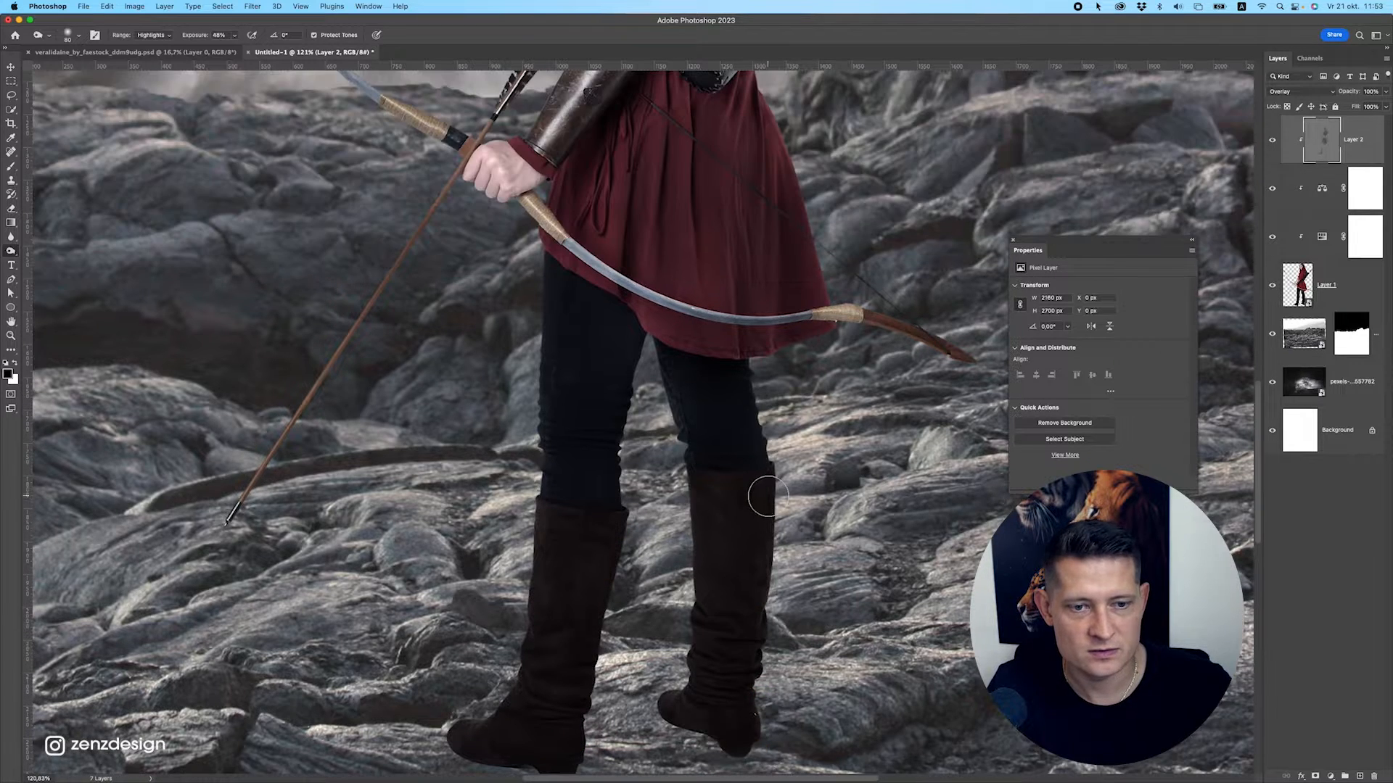
click(751, 347)
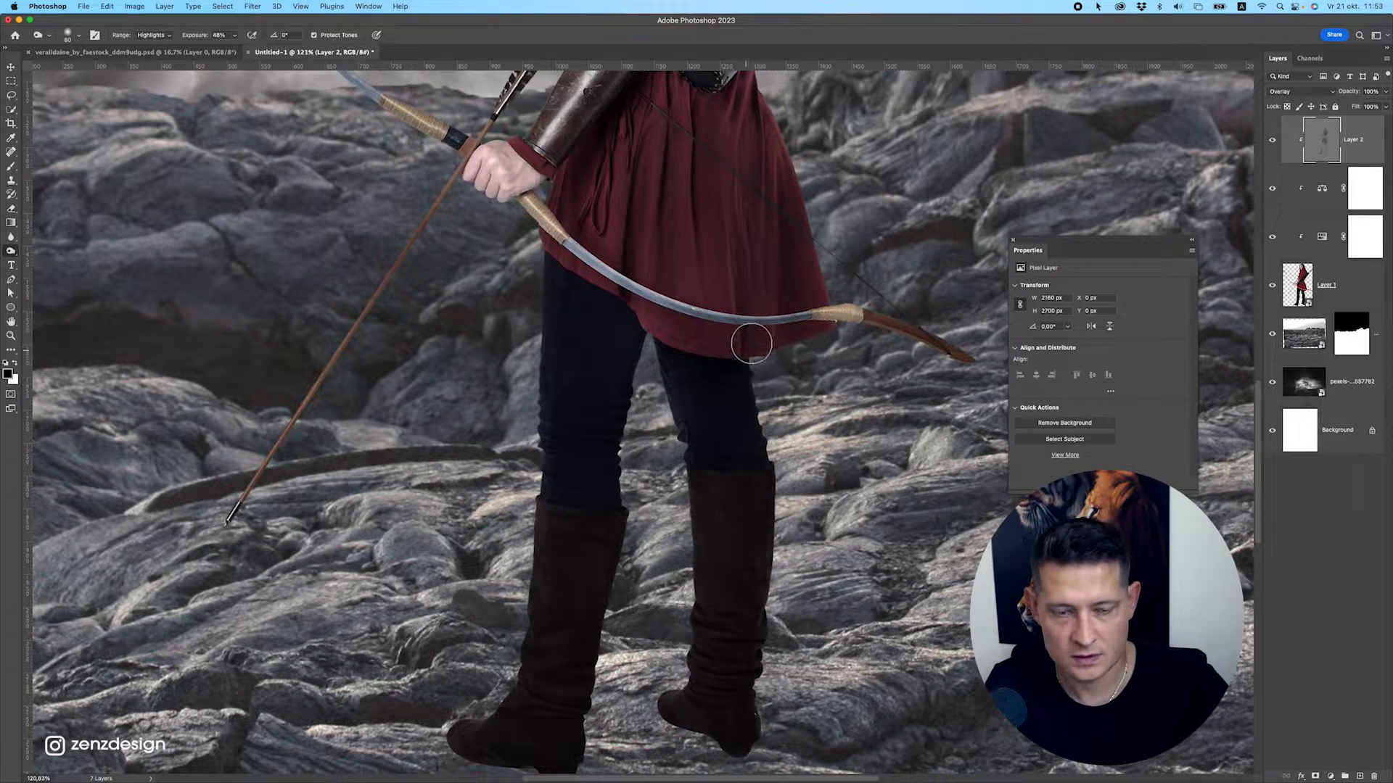
drag(796, 355, 799, 333)
scroll(631, 278, up, 1)
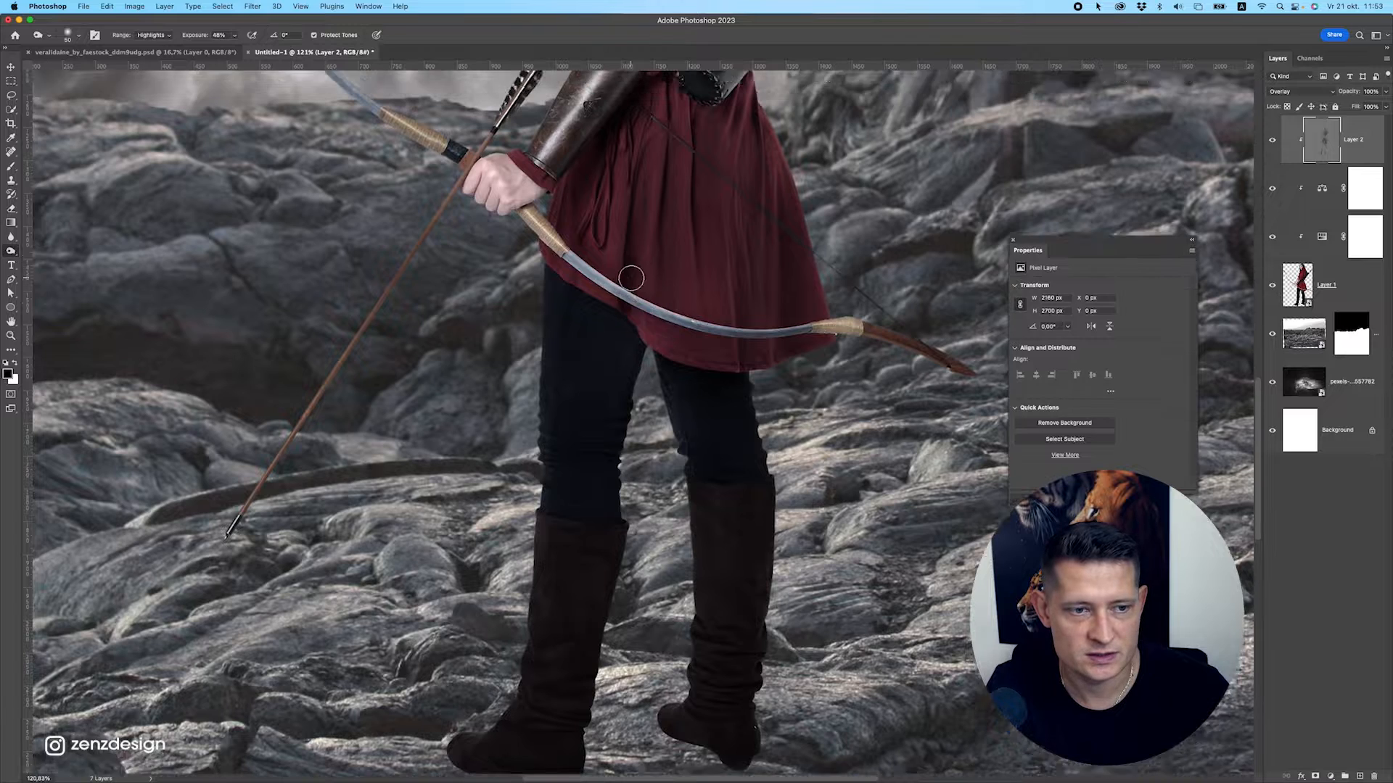
Burn repeatedly along the leather bracer and forearm, and along the front of the tunic from hand to chest.
scroll(631, 279, up, 3)
mouse_move(553, 386)
mouse_down()
mouse_move(541, 386)
mouse_move(561, 389)
mouse_move(660, 257)
mouse_up()
drag(540, 400, 664, 234)
drag(566, 377, 670, 192)
scroll(652, 275, up, 3)
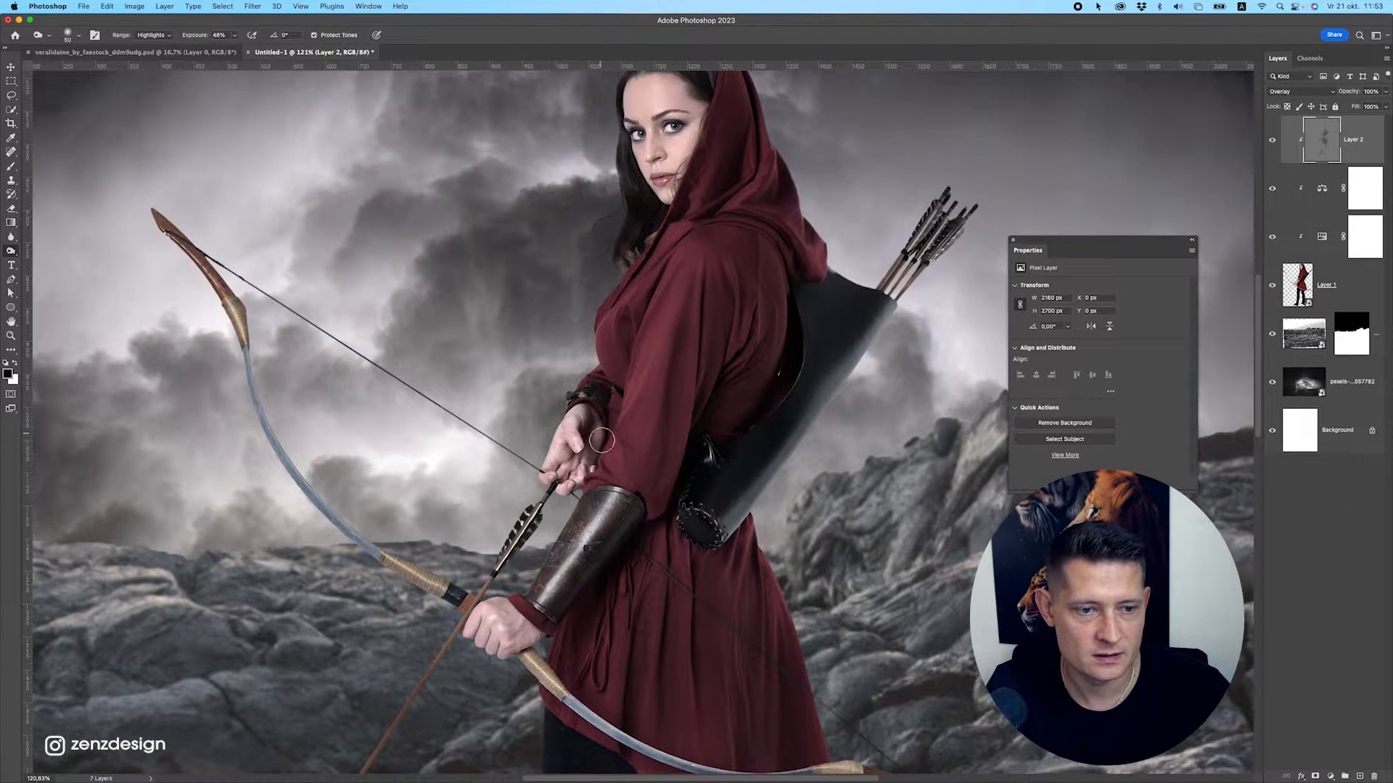
drag(572, 458, 632, 331)
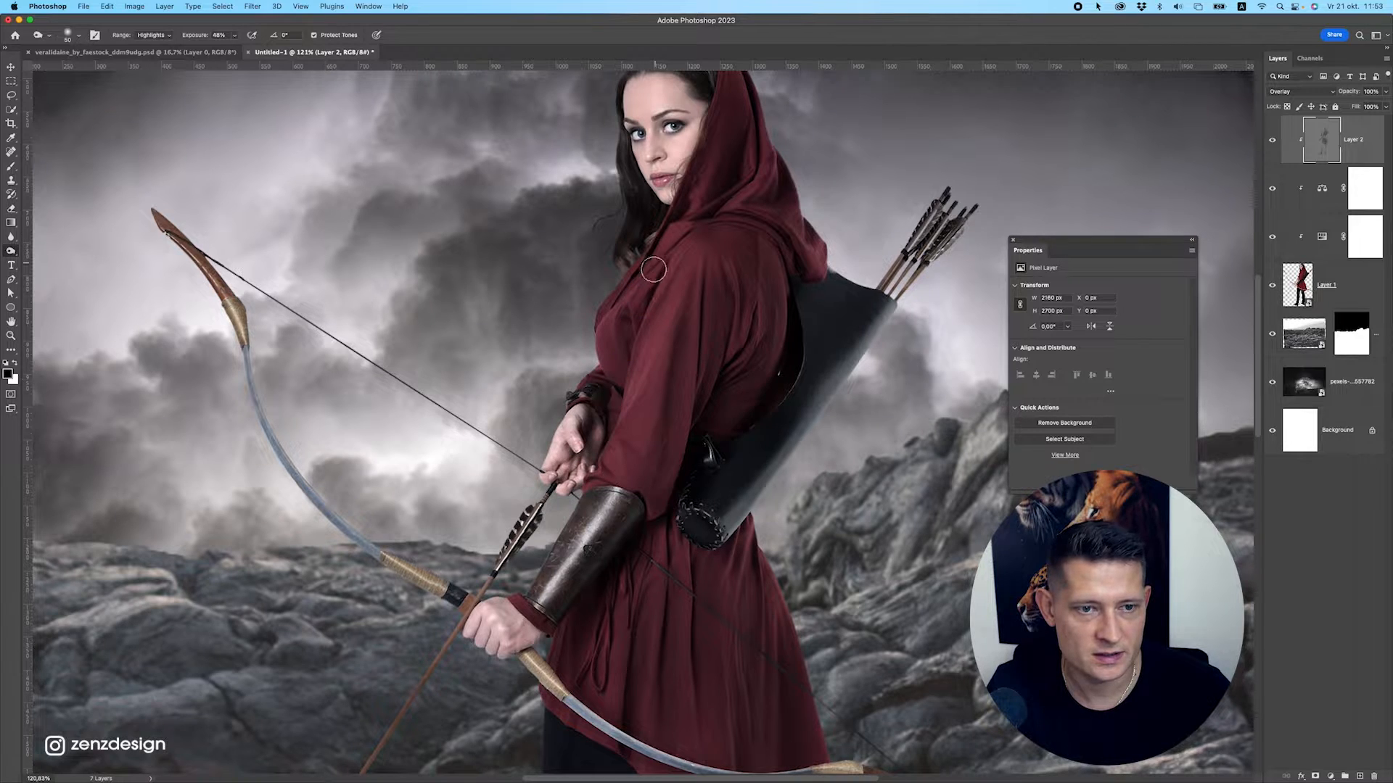
Burn the hood's inner edge beside the face and the back of the hood above the quiver.
scroll(663, 212, up, 1)
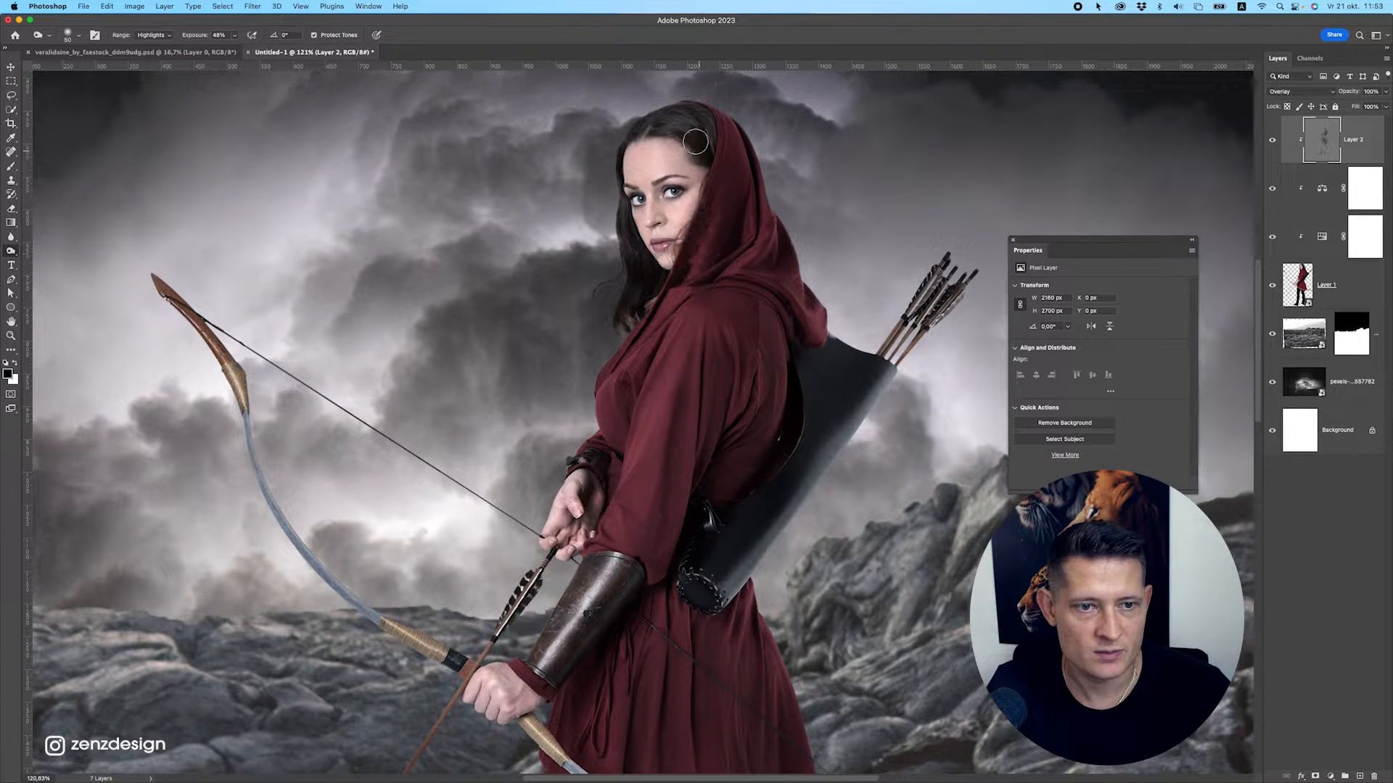
mouse_move(695, 142)
mouse_down()
mouse_move(689, 230)
mouse_move(668, 266)
mouse_up()
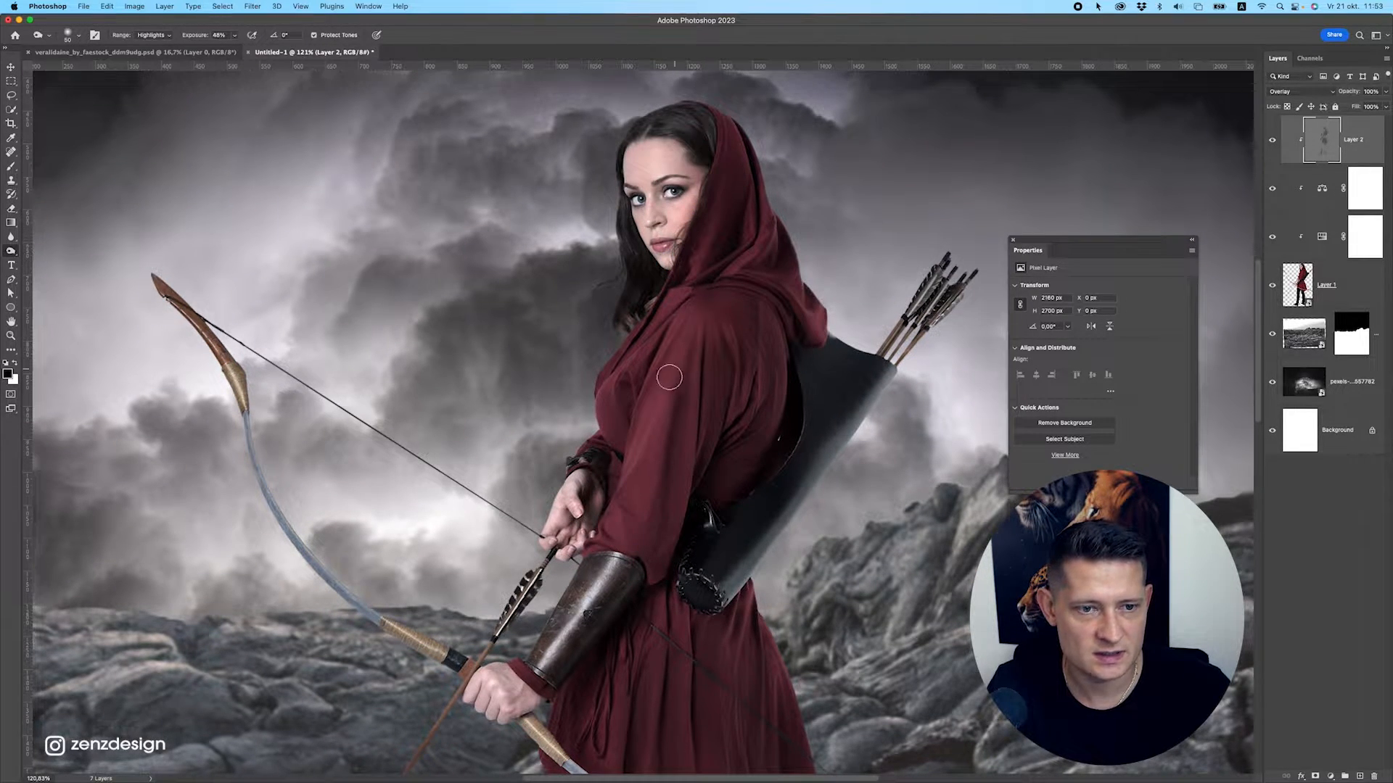
scroll(669, 376, down, 1)
drag(814, 309, 800, 275)
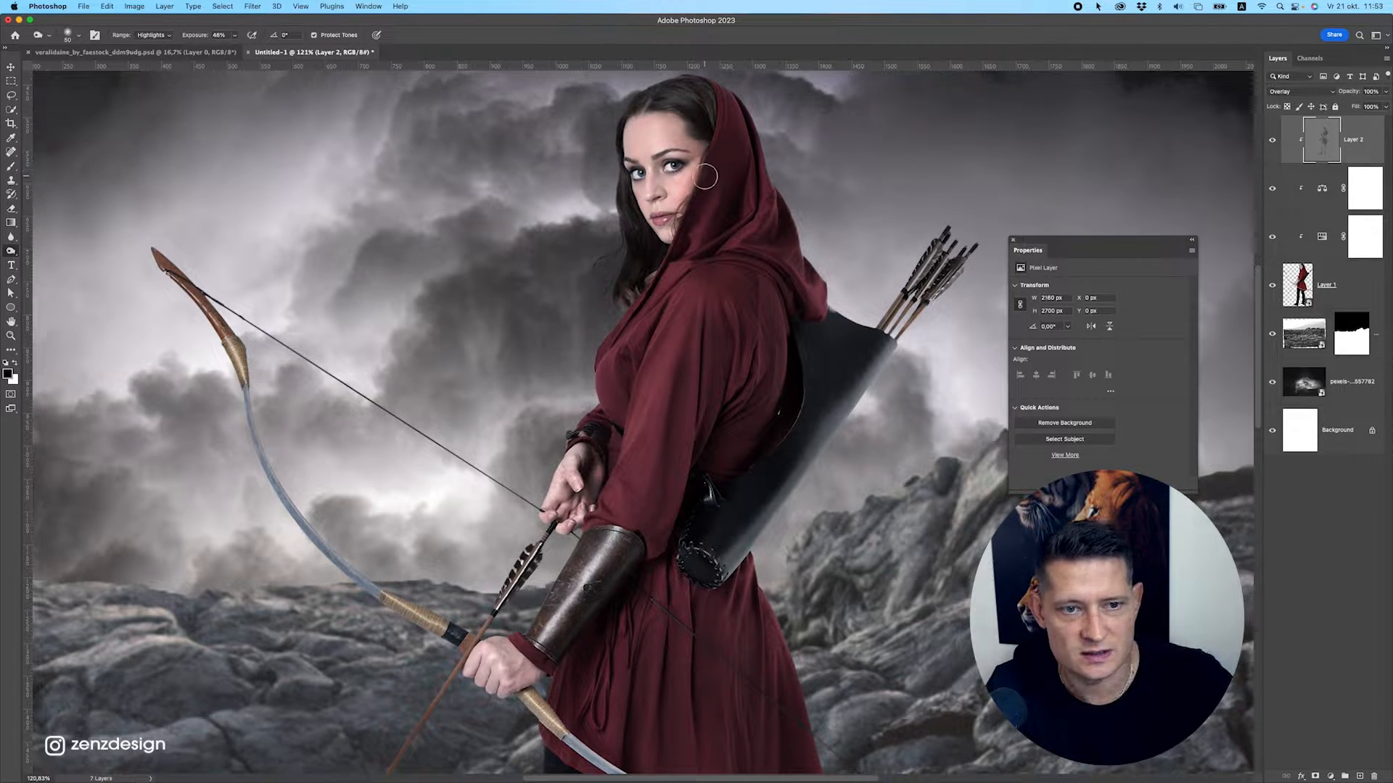
Burn the upper limb of the bow, the bracer and the hand gripping the bow.
scroll(729, 276, down, 1)
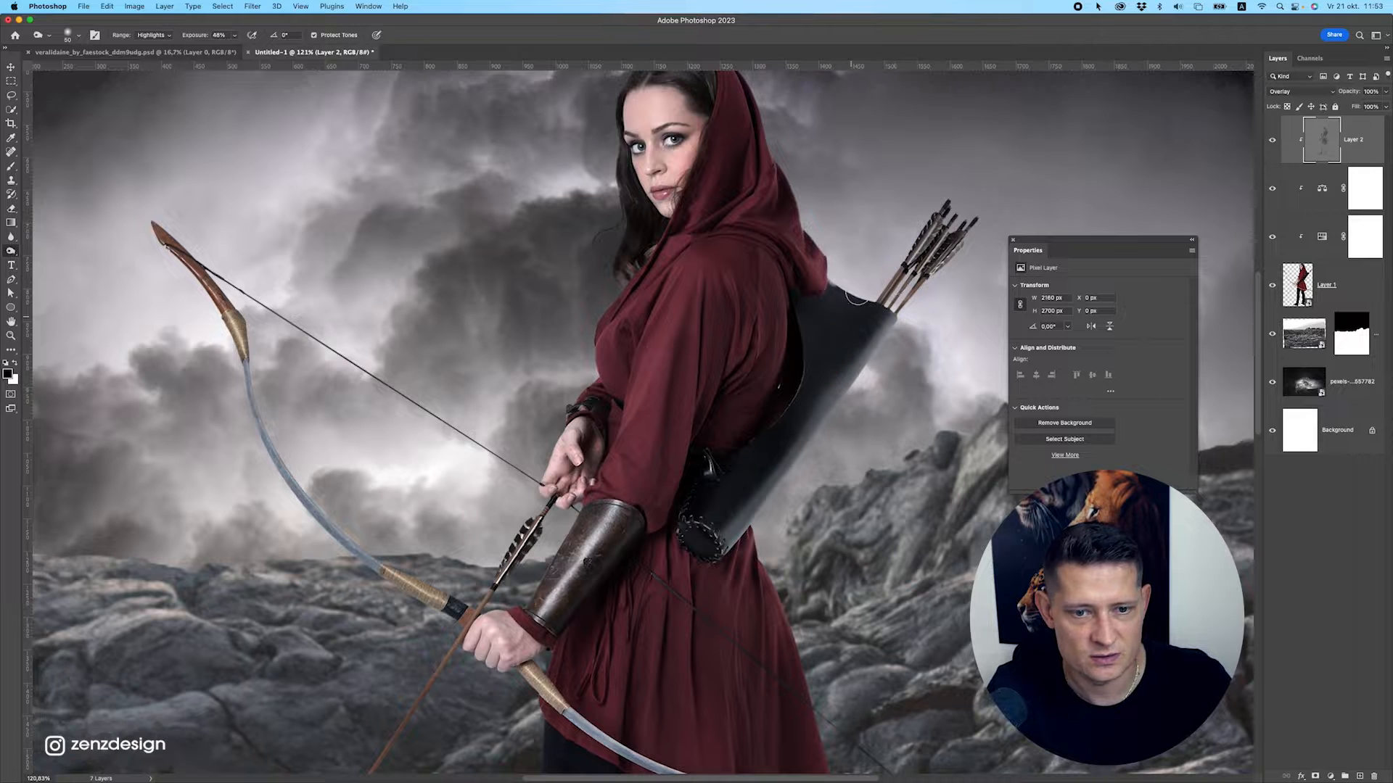
scroll(903, 265, down, 4)
scroll(903, 265, left, 4)
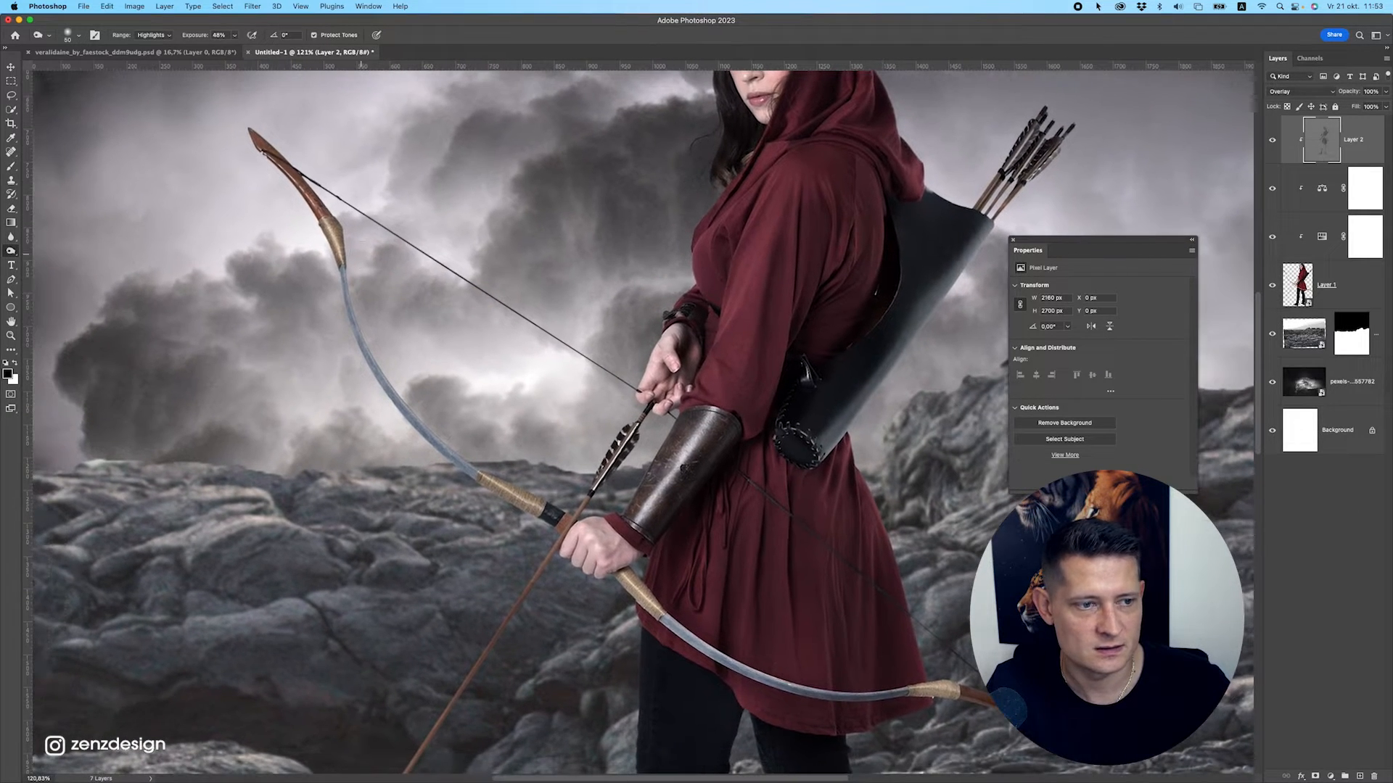
mouse_move(347, 257)
mouse_down()
mouse_move(375, 372)
mouse_move(522, 499)
mouse_up()
drag(661, 500, 628, 360)
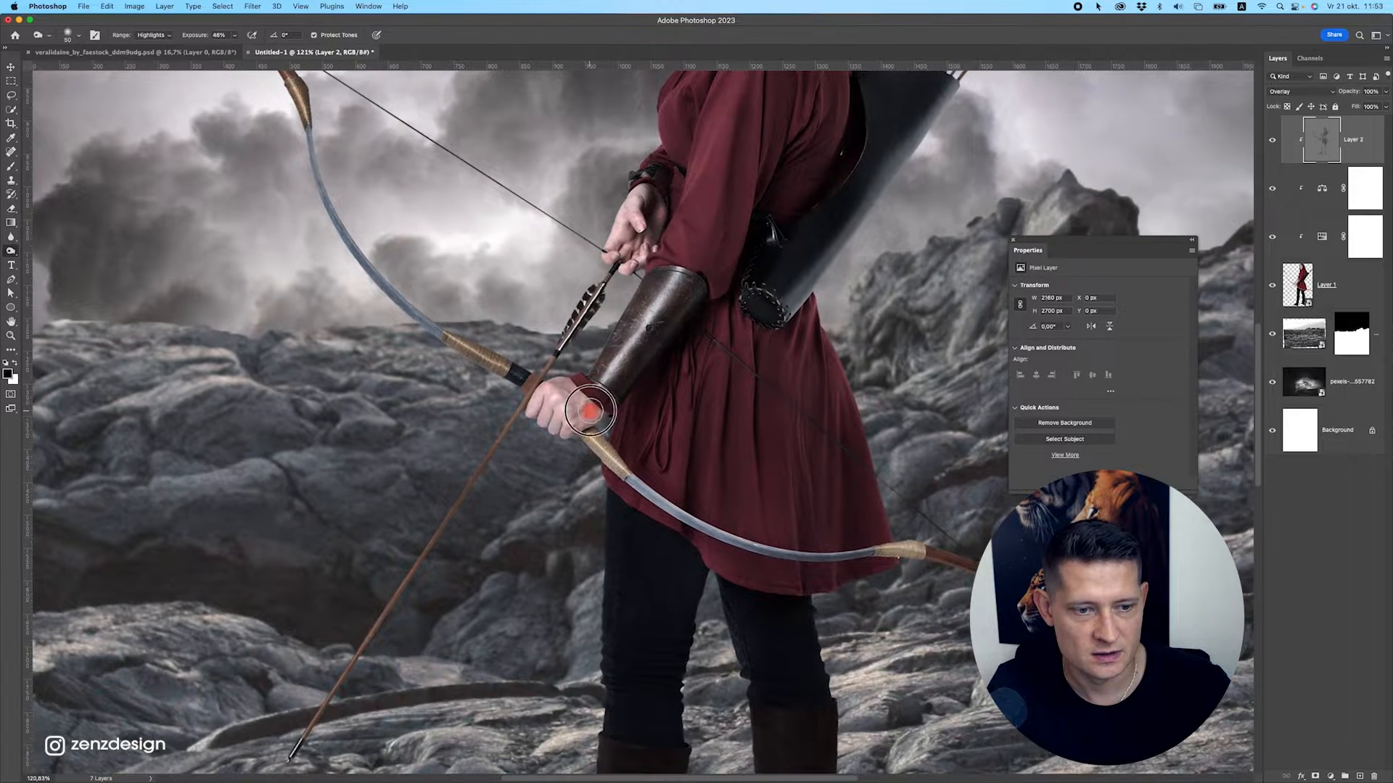
mouse_move(587, 410)
mouse_down()
mouse_move(623, 402)
mouse_move(599, 409)
mouse_move(663, 329)
mouse_up()
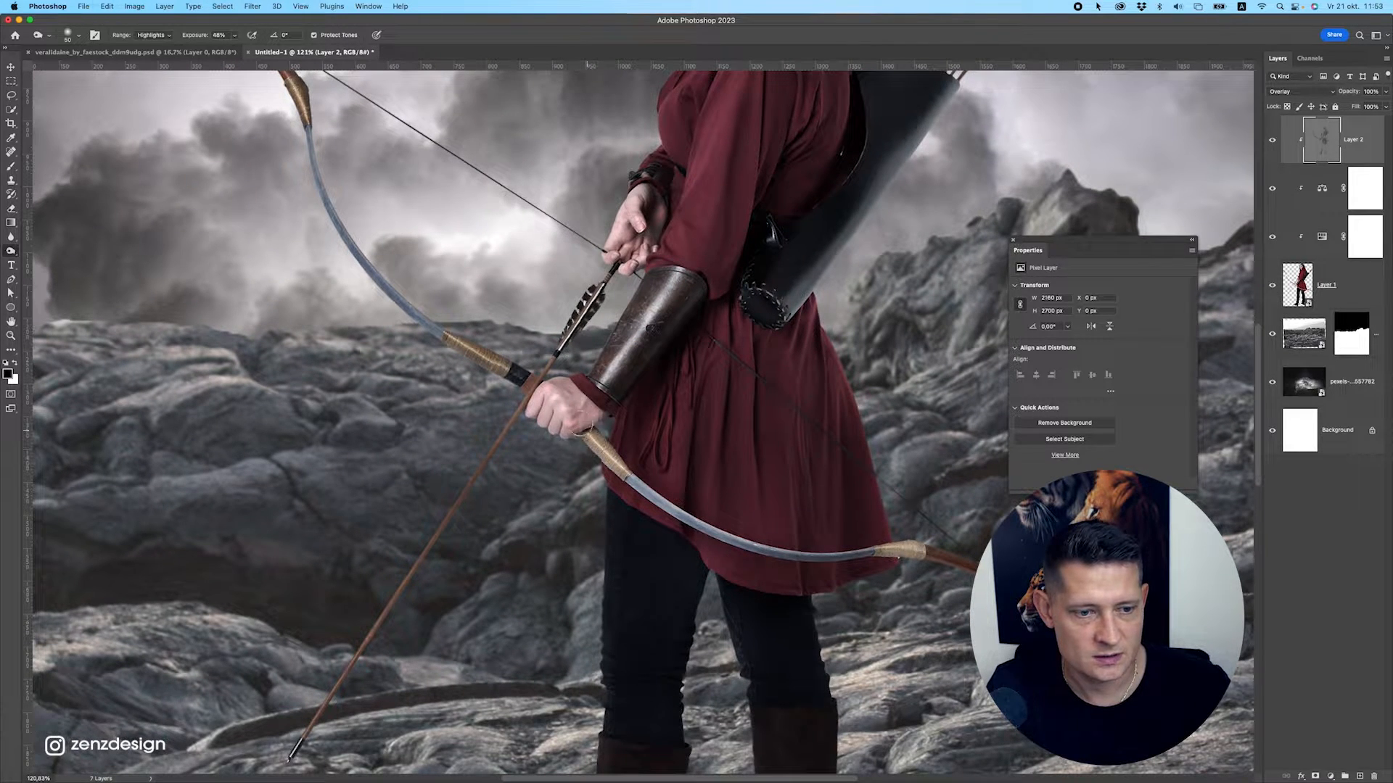
drag(572, 400, 553, 418)
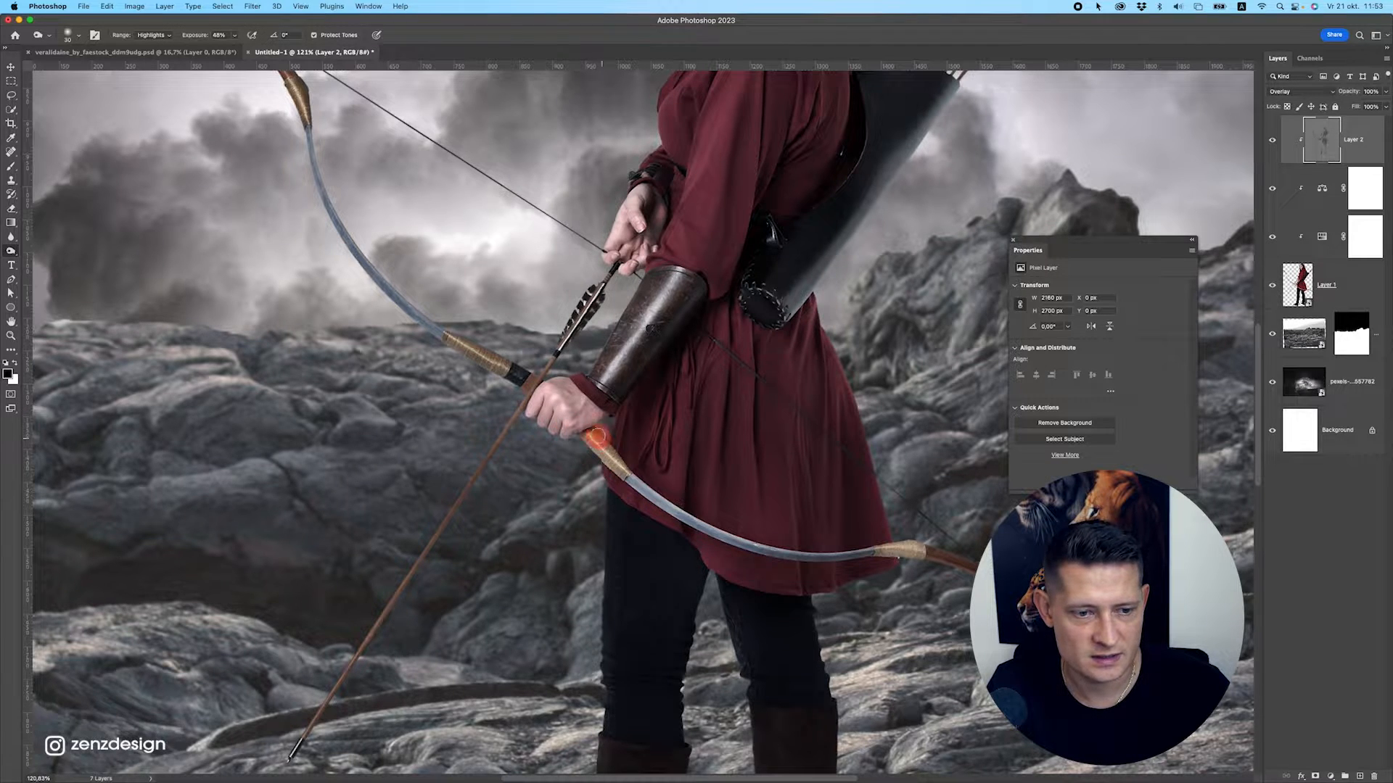
Burn along the lower limb of the bow and the skirt folds just above it.
mouse_move(657, 491)
mouse_down()
mouse_move(725, 531)
mouse_move(667, 490)
mouse_move(798, 514)
mouse_up()
scroll(827, 565, down, 2)
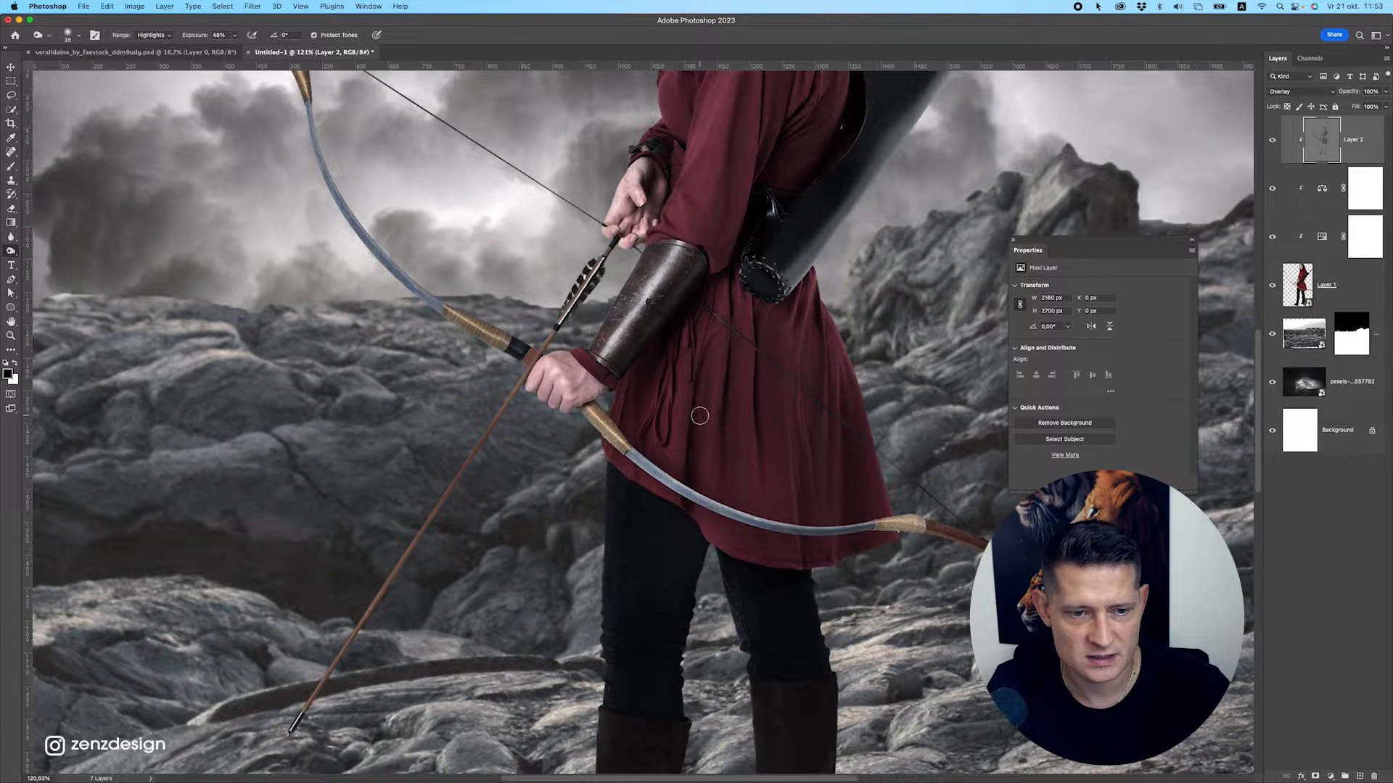
mouse_move(747, 384)
mouse_down()
mouse_move(759, 358)
mouse_move(808, 389)
mouse_move(787, 522)
mouse_up()
Compare the whole figure with and without the burn shading on Layer 2.
scroll(788, 522, up, 1)
key(super+0)
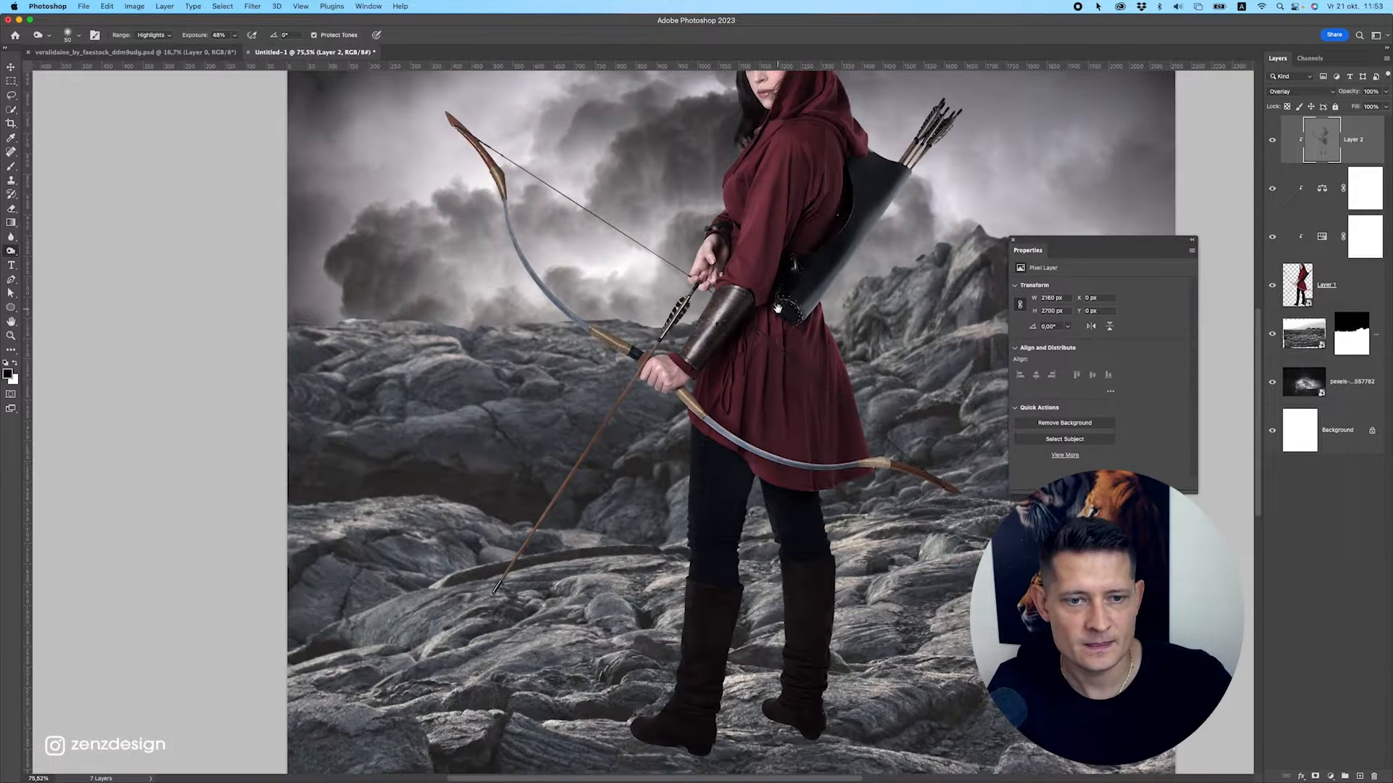
click(1272, 140)
click(1273, 139)
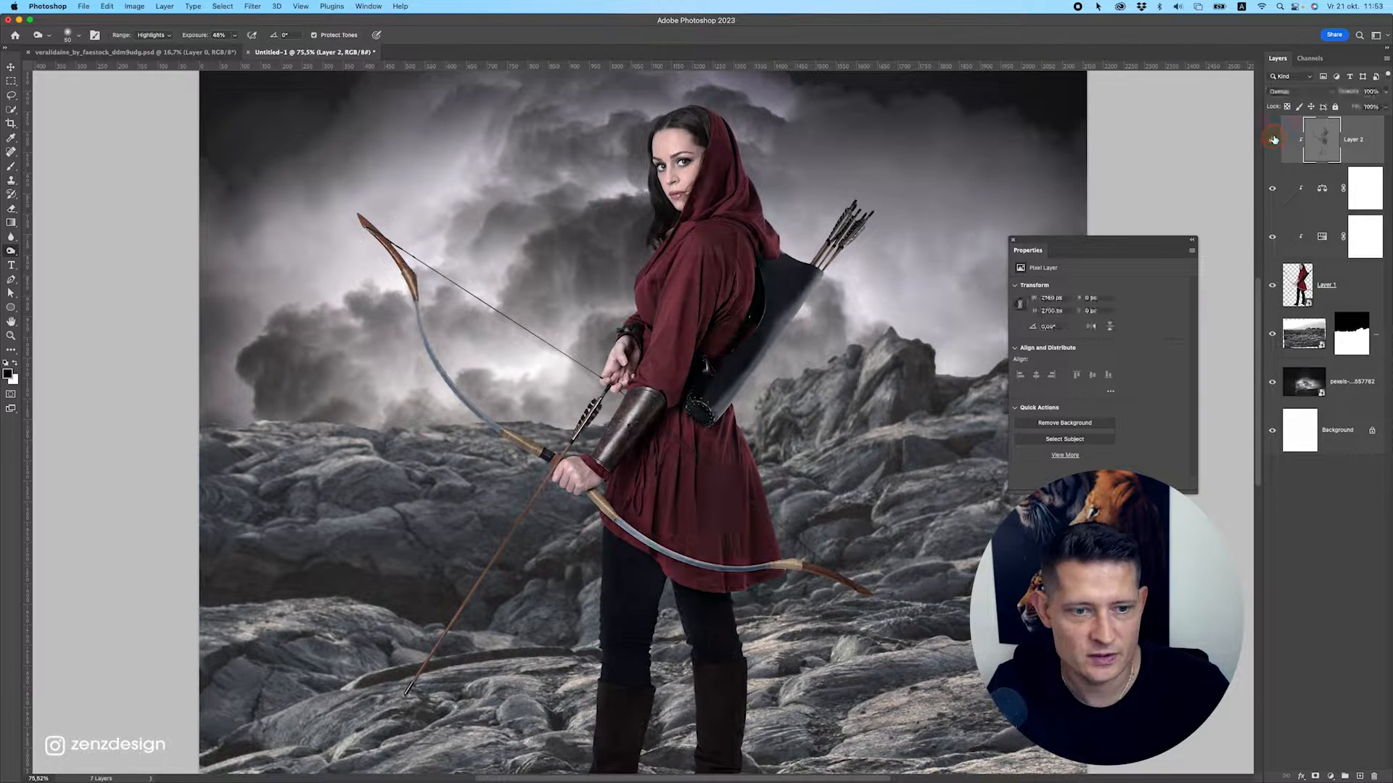
Set the Burn tool's range to Midtones and its exposure to 18%, testing a stroke on the lower sleeve.
click(151, 35)
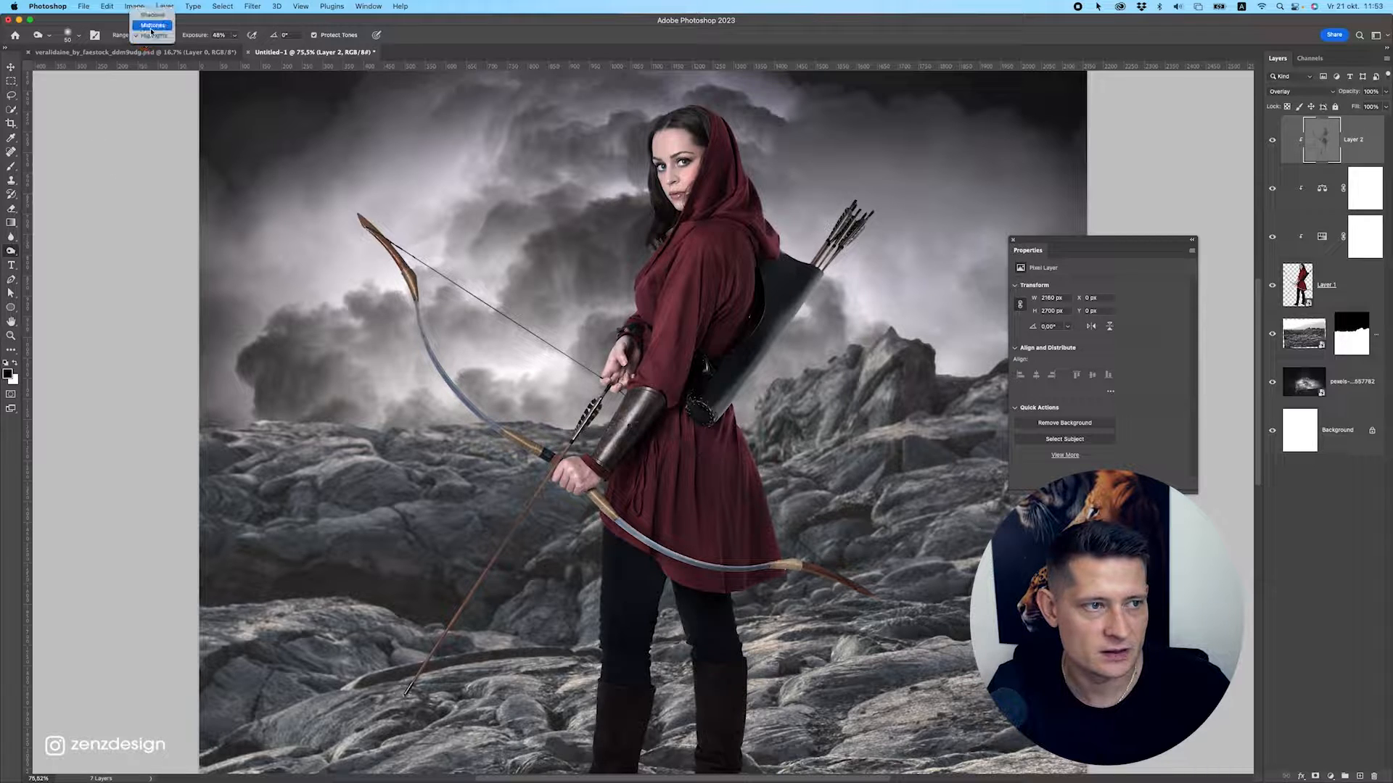
click(151, 22)
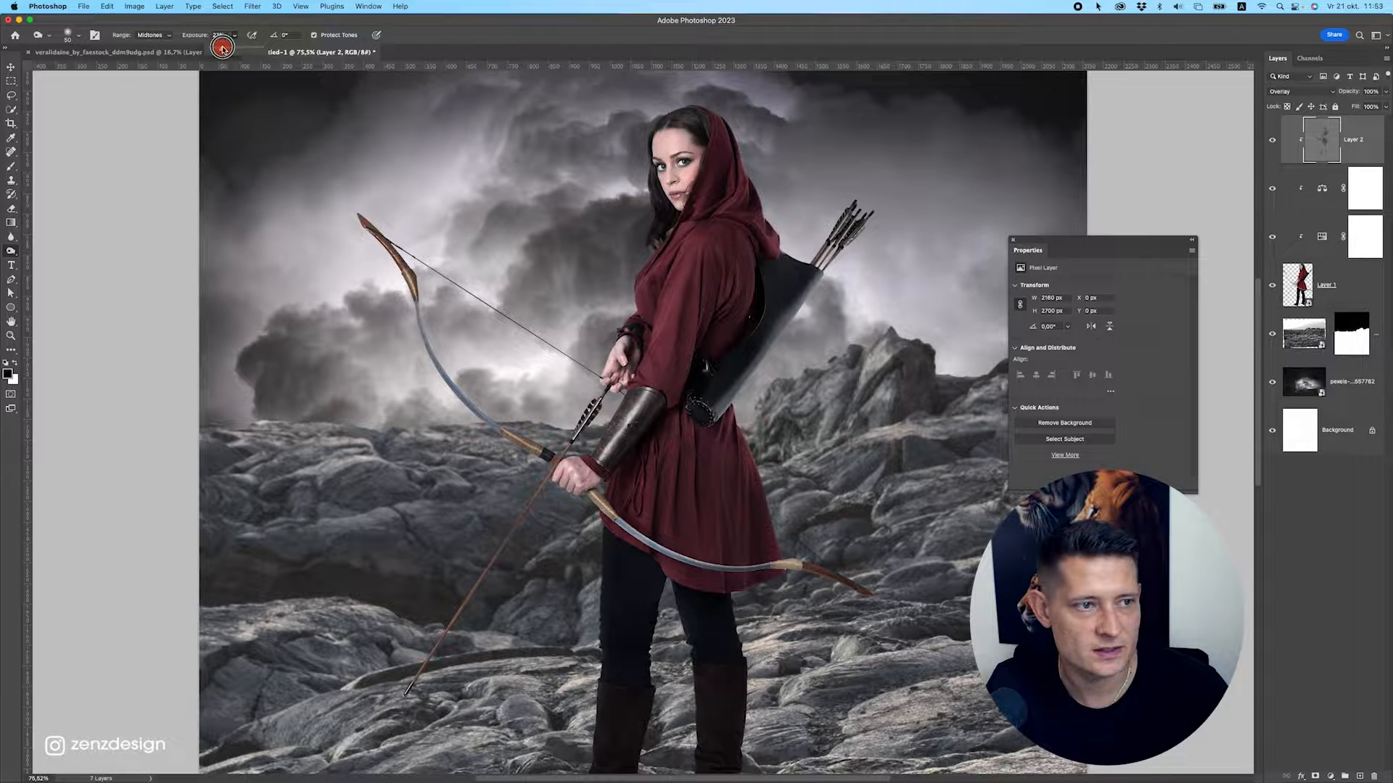
scroll(662, 361, up, 3)
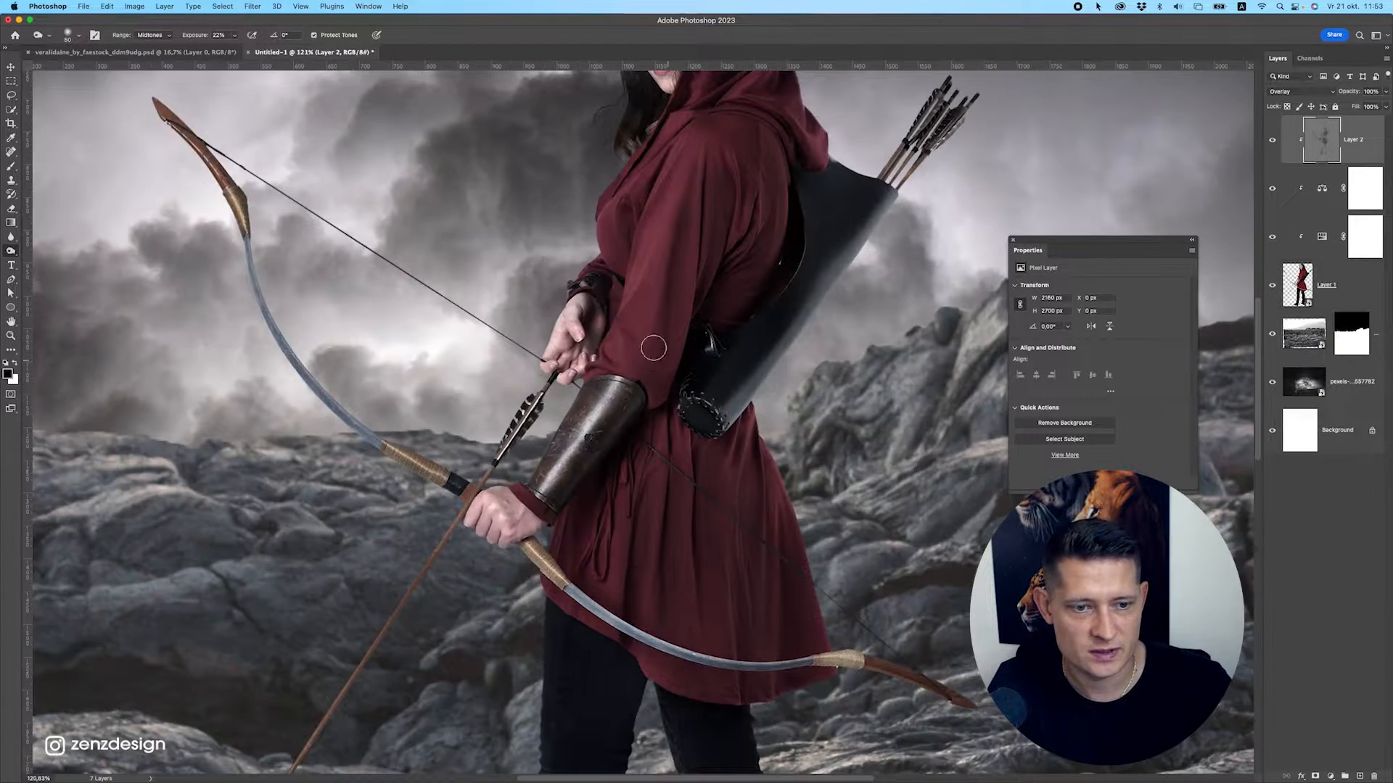
click(645, 367)
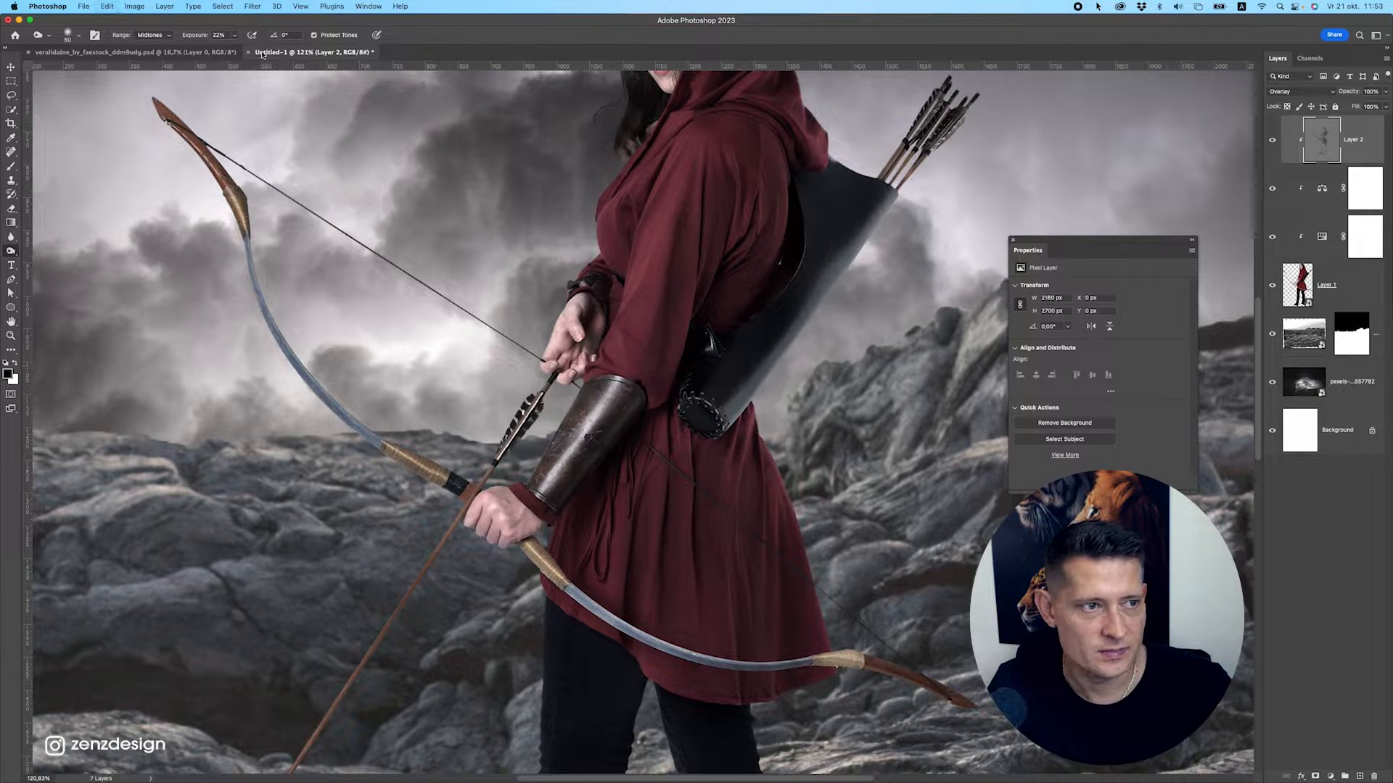
drag(233, 50, 232, 51)
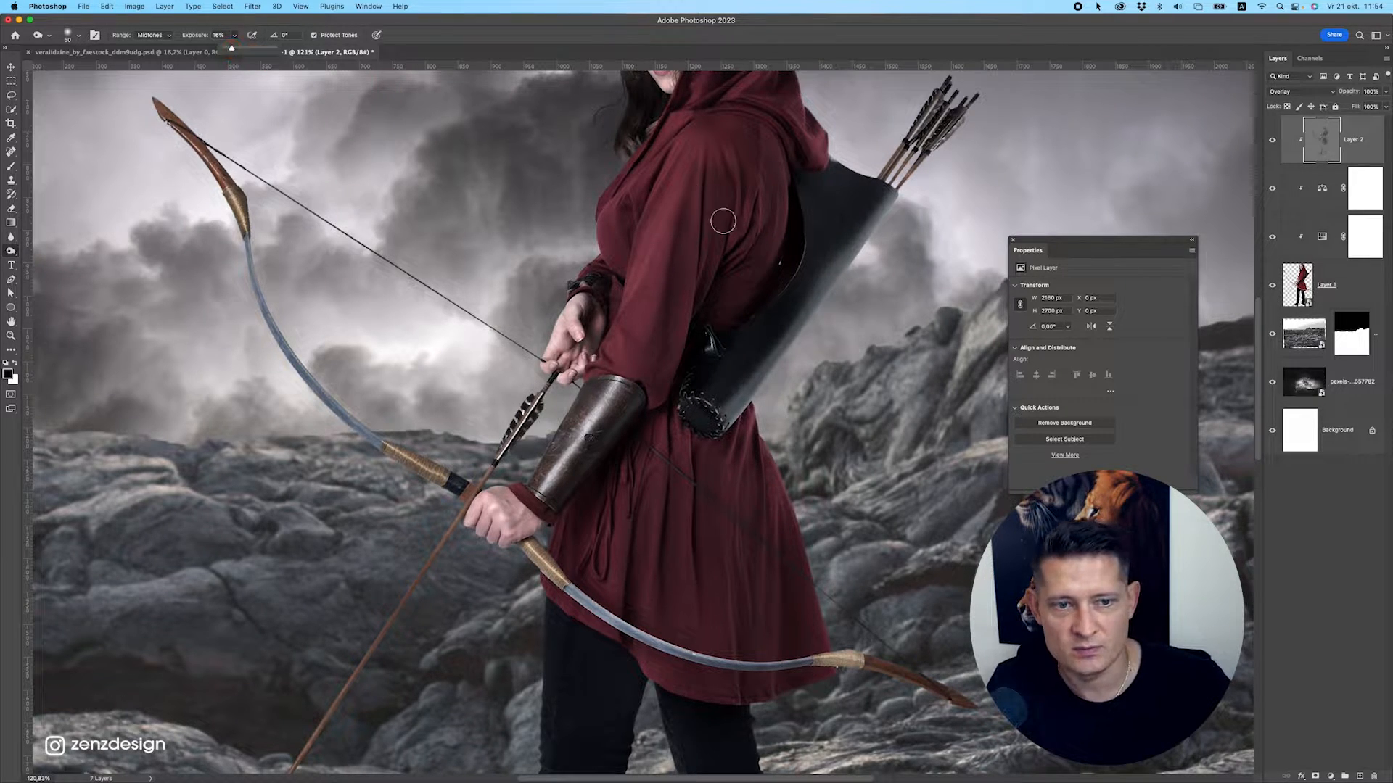
Burn the midtones along the sleeve, from the shoulder to the forearm, and down into the skirt.
mouse_move(723, 221)
mouse_down()
mouse_move(778, 223)
mouse_move(767, 264)
mouse_move(710, 361)
mouse_move(692, 350)
mouse_move(653, 441)
mouse_up()
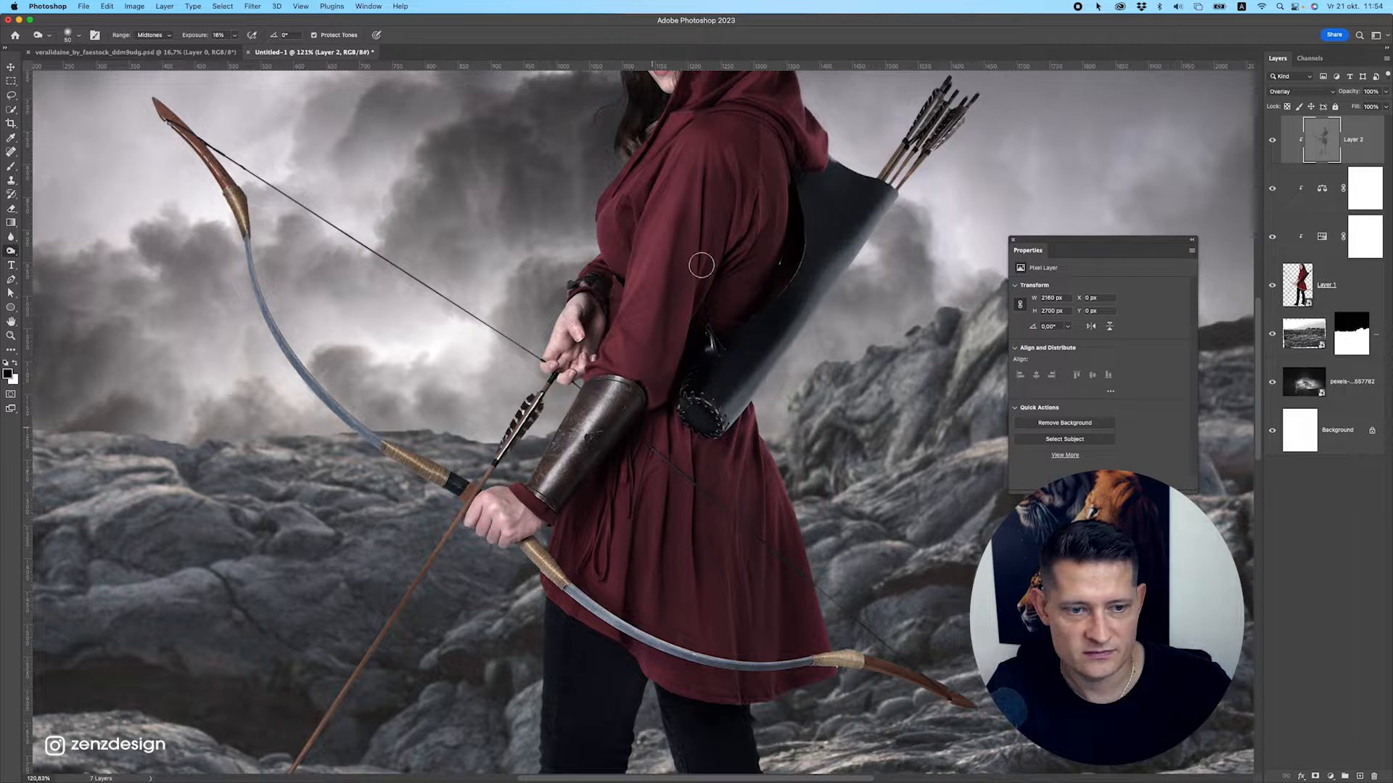
mouse_move(702, 266)
mouse_down()
mouse_move(629, 458)
mouse_move(572, 529)
mouse_move(601, 365)
mouse_up()
drag(651, 327, 634, 552)
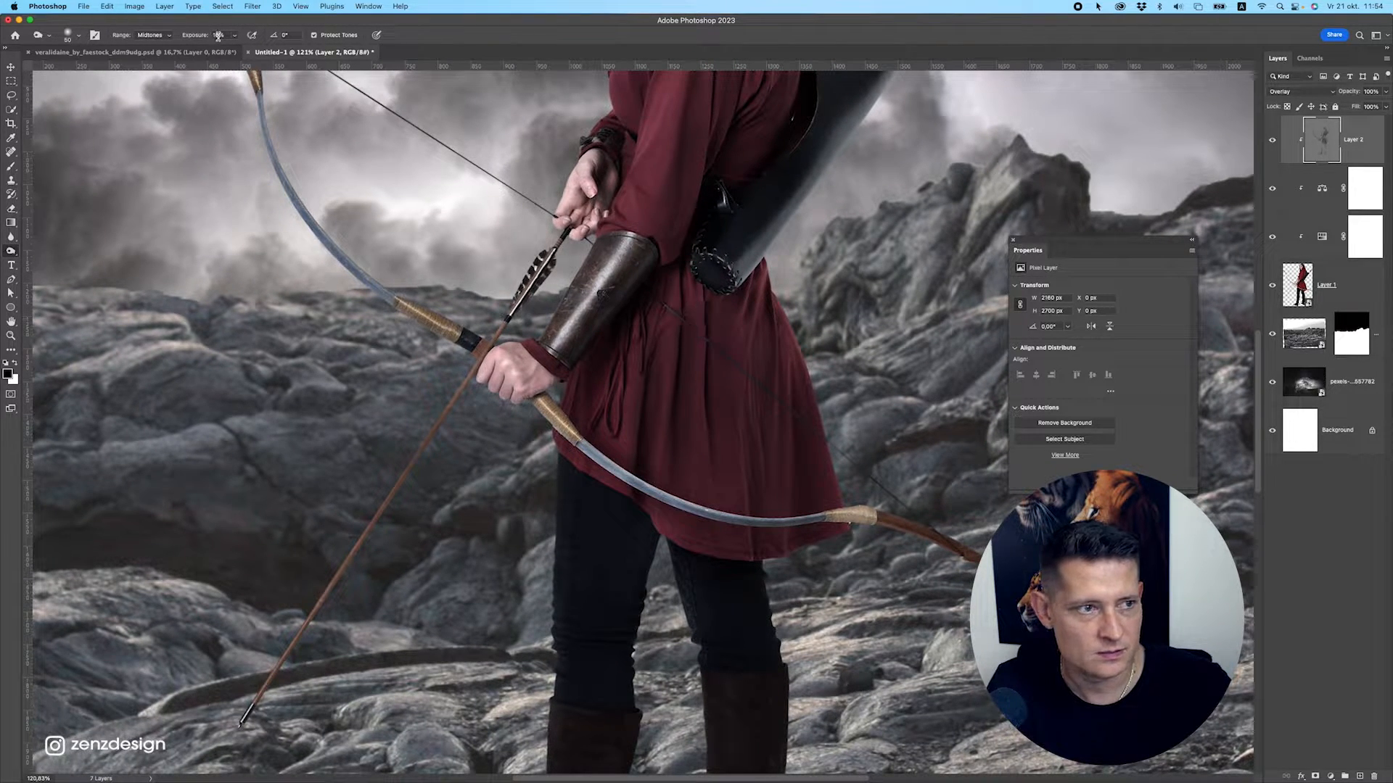
Burn the rear folds of the skirt down to the hem with the exposure at 13%.
click(790, 407)
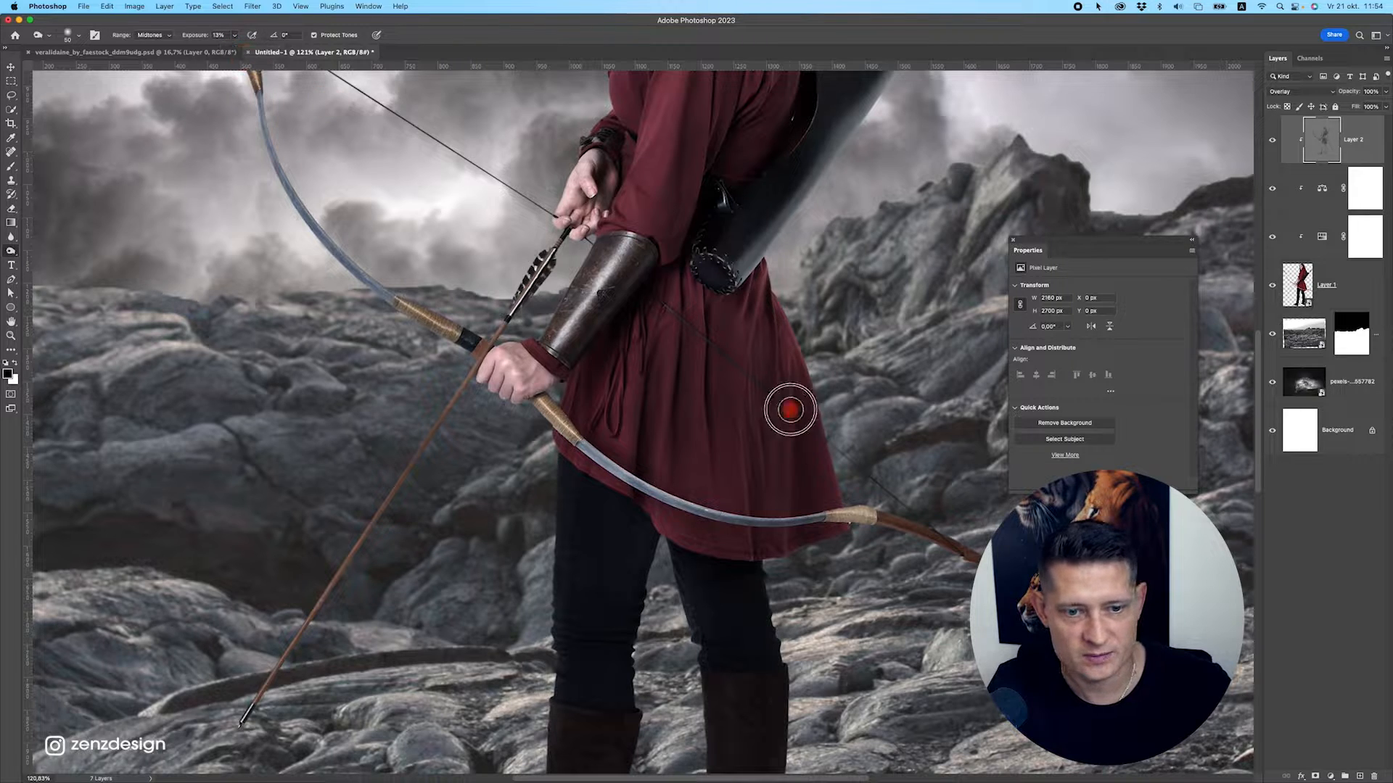
mouse_move(783, 396)
mouse_down()
mouse_move(755, 422)
mouse_move(754, 518)
mouse_up()
drag(751, 398, 773, 556)
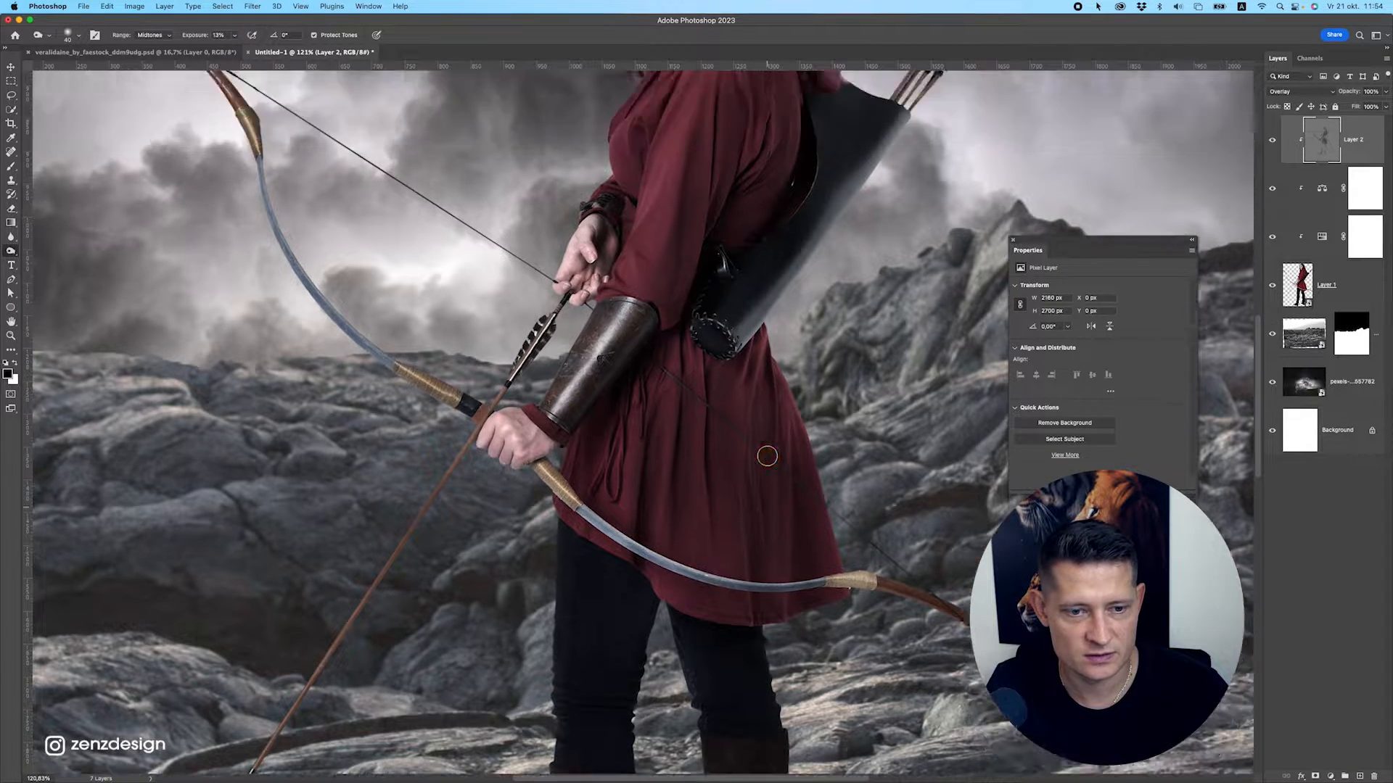
Burn the midtones of the upper tunic, across the back beside the quiver and down the sleeve to the forearm.
scroll(765, 464, up, 5)
mouse_move(781, 289)
mouse_down()
mouse_move(765, 324)
mouse_move(769, 269)
mouse_up()
mouse_move(715, 441)
mouse_down()
mouse_move(712, 269)
mouse_move(724, 244)
mouse_move(789, 349)
mouse_move(760, 243)
mouse_move(778, 231)
mouse_move(788, 273)
mouse_move(761, 258)
mouse_move(800, 428)
mouse_move(827, 290)
mouse_move(786, 267)
mouse_up()
scroll(788, 274, up, 2)
key(bracketright)
key(bracketright)
mouse_move(689, 331)
mouse_down()
mouse_move(645, 375)
mouse_move(648, 351)
mouse_move(635, 386)
mouse_up()
key(bracketleft)
key(bracketleft)
drag(724, 248, 725, 249)
scroll(718, 371, down, 1)
scroll(716, 421, down, 7)
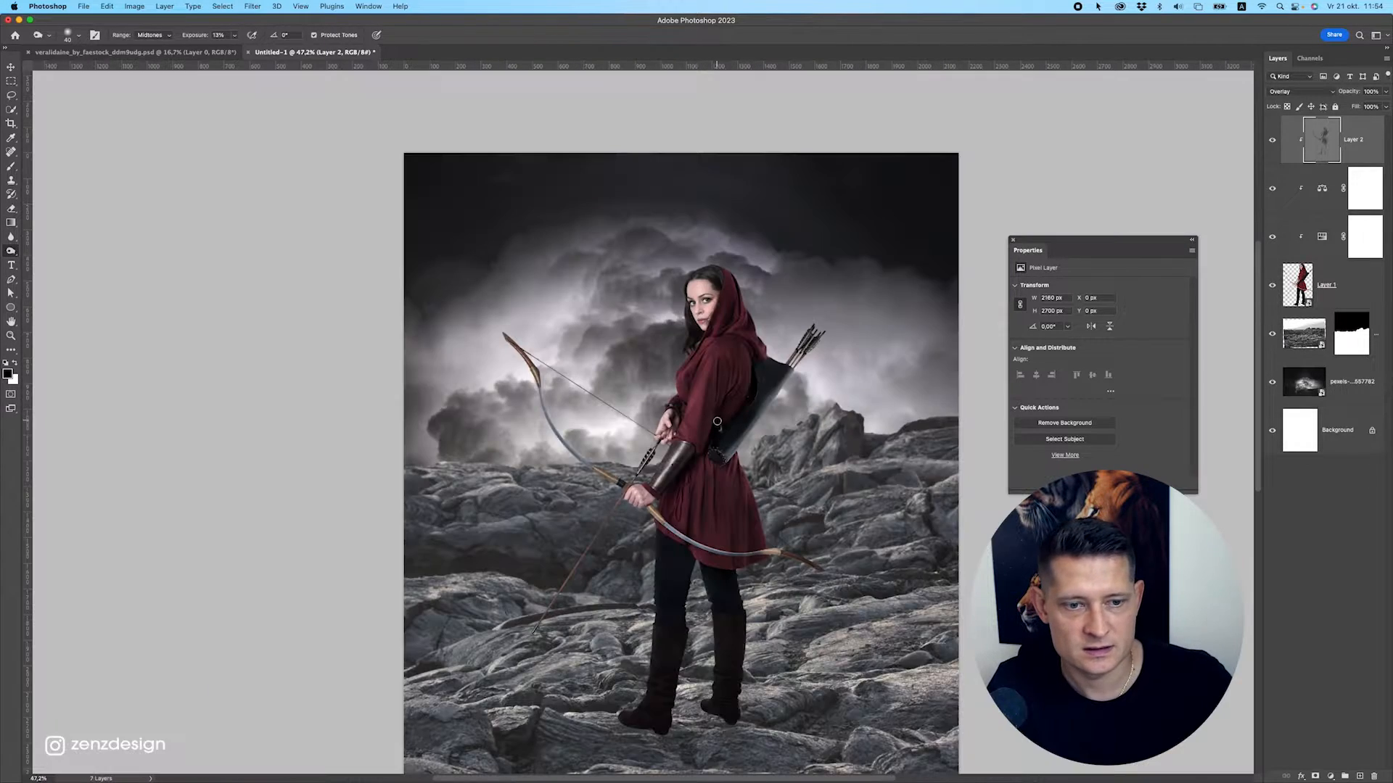
Burn the midtones around the leather bracer and down the front and middle folds of the skirt.
scroll(712, 427, up, 7)
drag(623, 414, 647, 331)
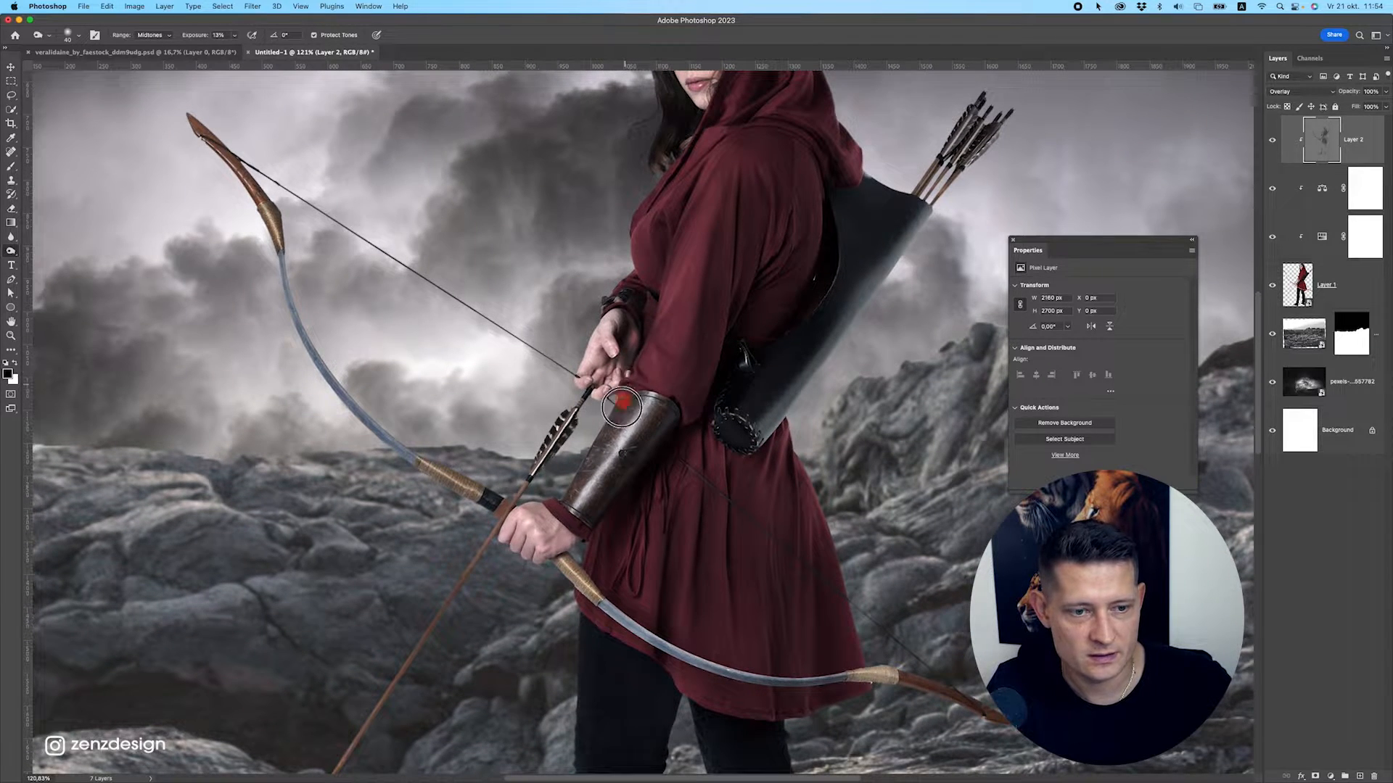
drag(655, 463, 717, 306)
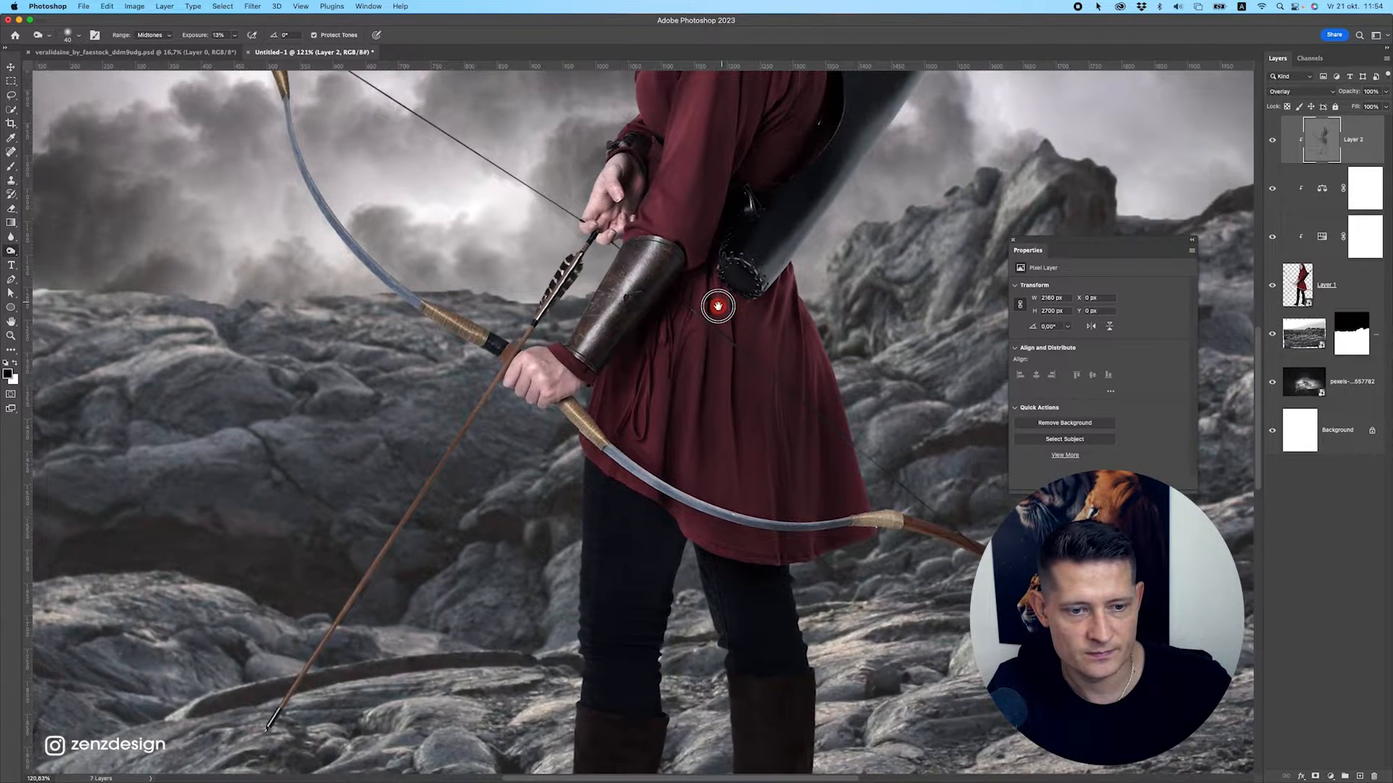
mouse_move(613, 397)
mouse_down()
mouse_move(612, 438)
mouse_move(662, 514)
mouse_up()
drag(690, 342, 707, 460)
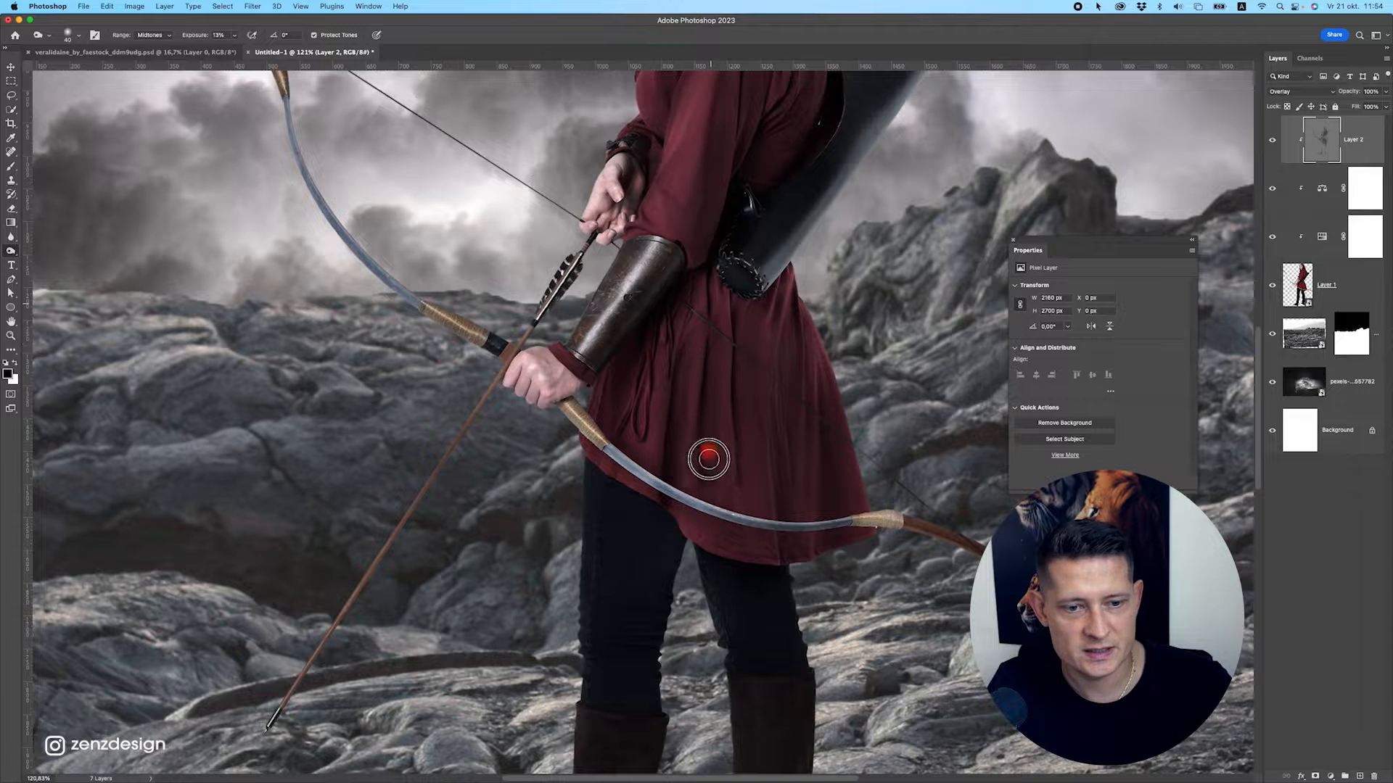
drag(734, 346, 747, 460)
key(bracketright)
key(bracketright)
mouse_move(779, 416)
mouse_down()
mouse_move(802, 535)
mouse_move(786, 407)
mouse_move(830, 575)
mouse_move(781, 351)
mouse_up()
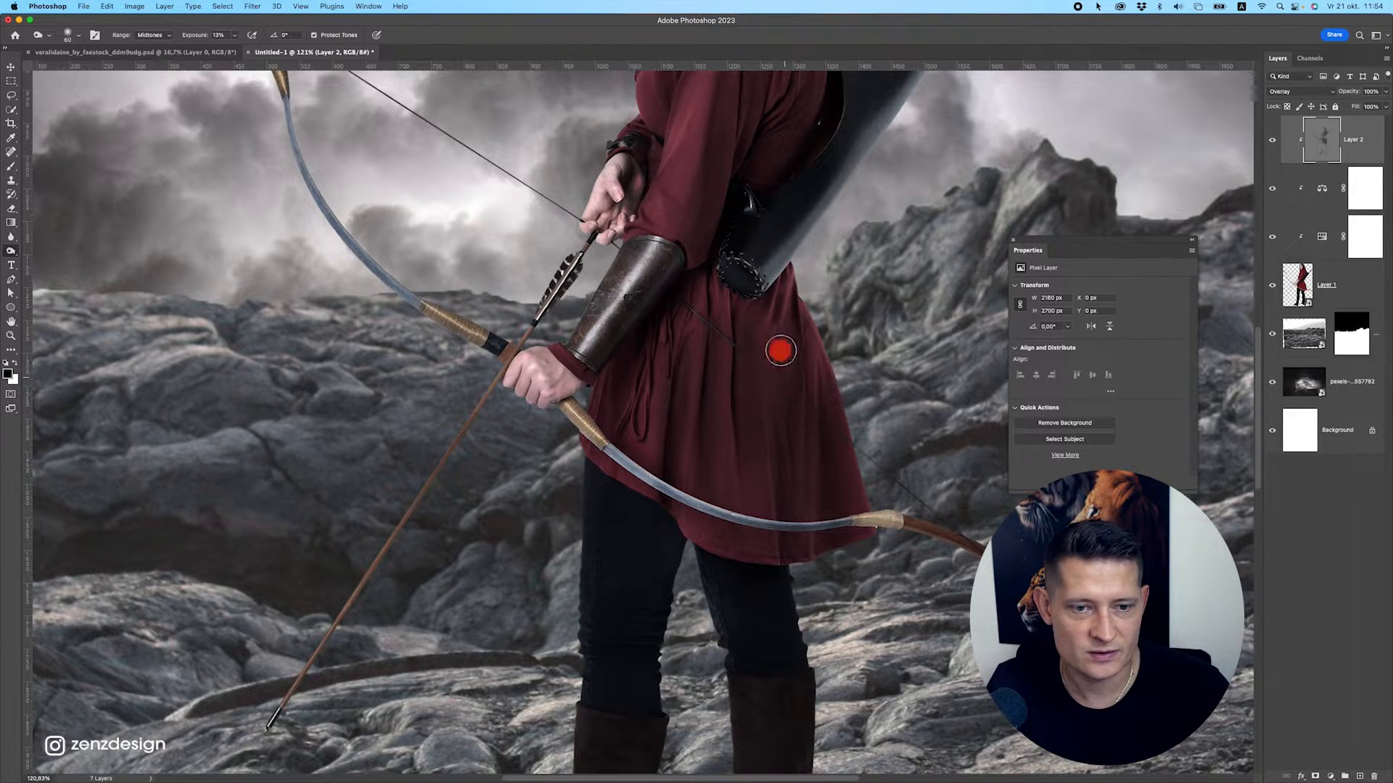
Burn the midtones on the boots and along the lower arrow shaft.
scroll(731, 508, down, 2)
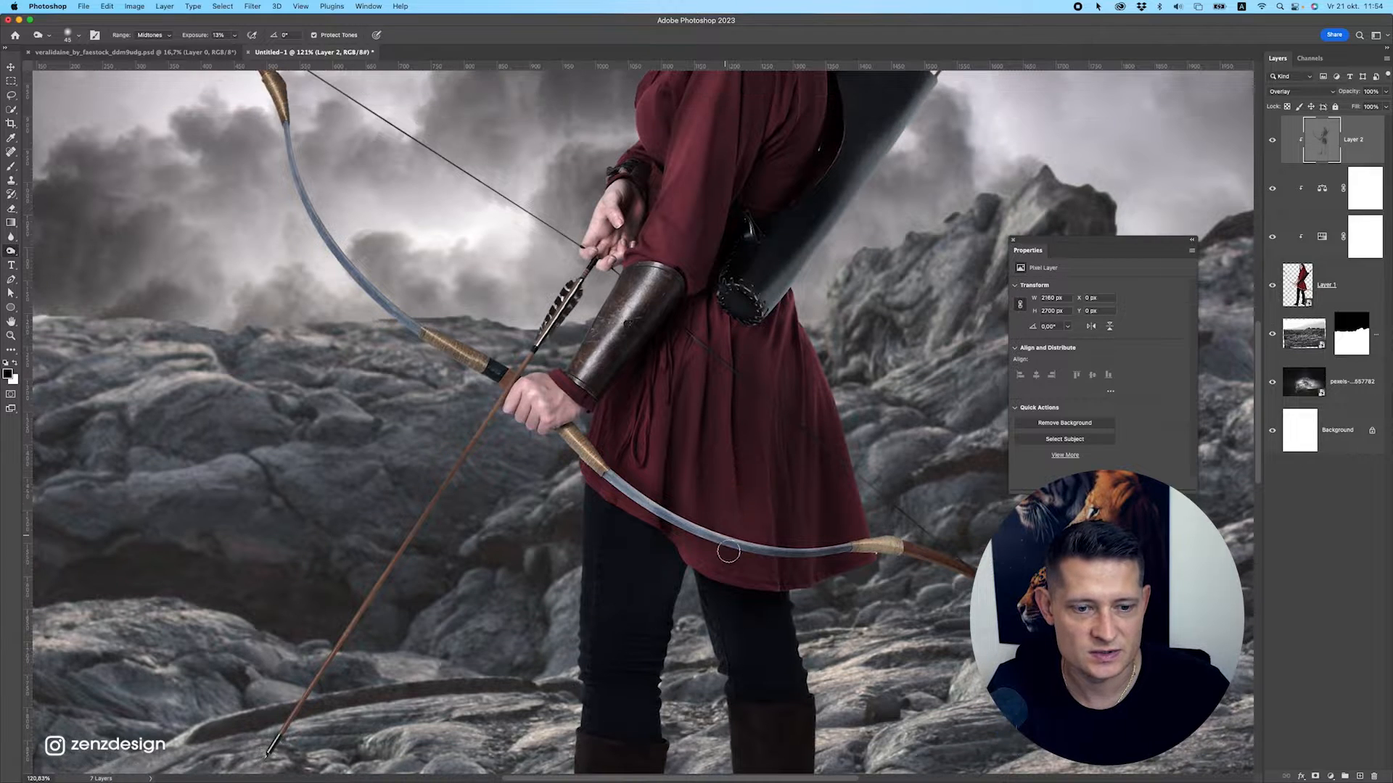
scroll(786, 617, down, 1)
scroll(784, 645, down, 5)
mouse_move(790, 443)
mouse_down()
mouse_move(797, 320)
mouse_move(801, 465)
mouse_up()
mouse_move(630, 707)
mouse_down()
mouse_move(663, 295)
mouse_move(650, 643)
mouse_up()
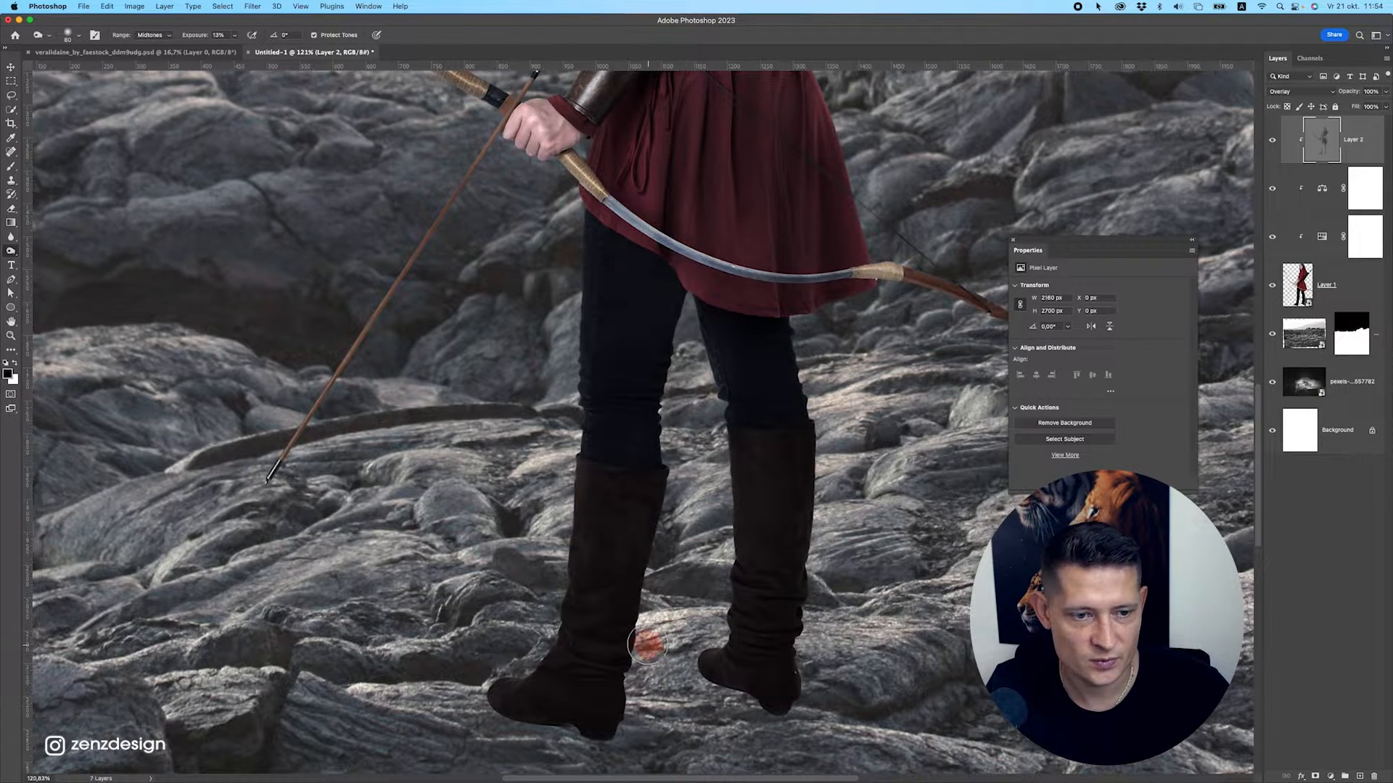
scroll(562, 505, up, 2)
drag(255, 555, 446, 298)
scroll(445, 298, up, 5)
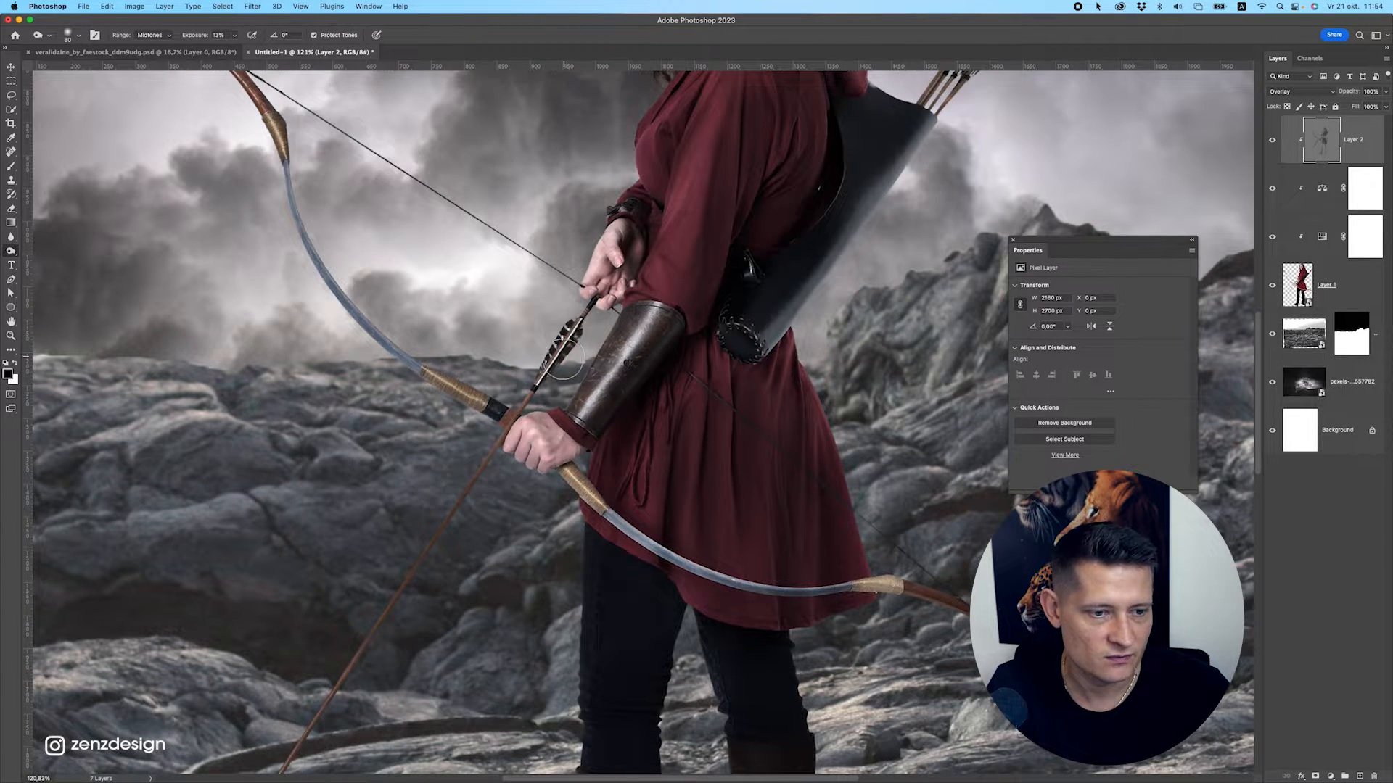
Burn the midtones near the drawing hand and along the hair beside the face.
scroll(563, 369, up, 1)
drag(611, 341, 559, 320)
scroll(561, 344, up, 8)
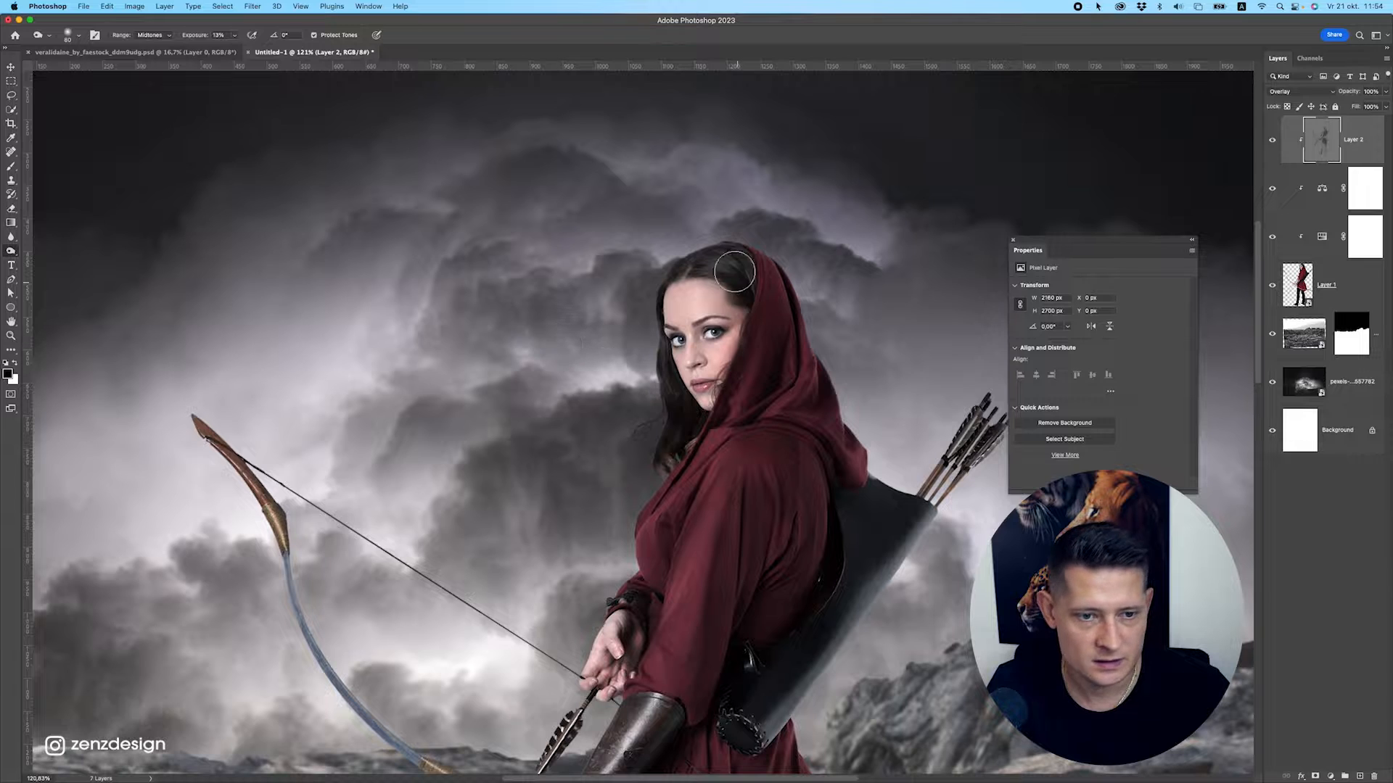
mouse_move(709, 269)
mouse_down()
mouse_move(789, 301)
mouse_move(878, 508)
mouse_move(758, 655)
mouse_move(722, 424)
mouse_up()
scroll(683, 591, down, 1)
scroll(681, 588, down, 6)
scroll(703, 478, up, 3)
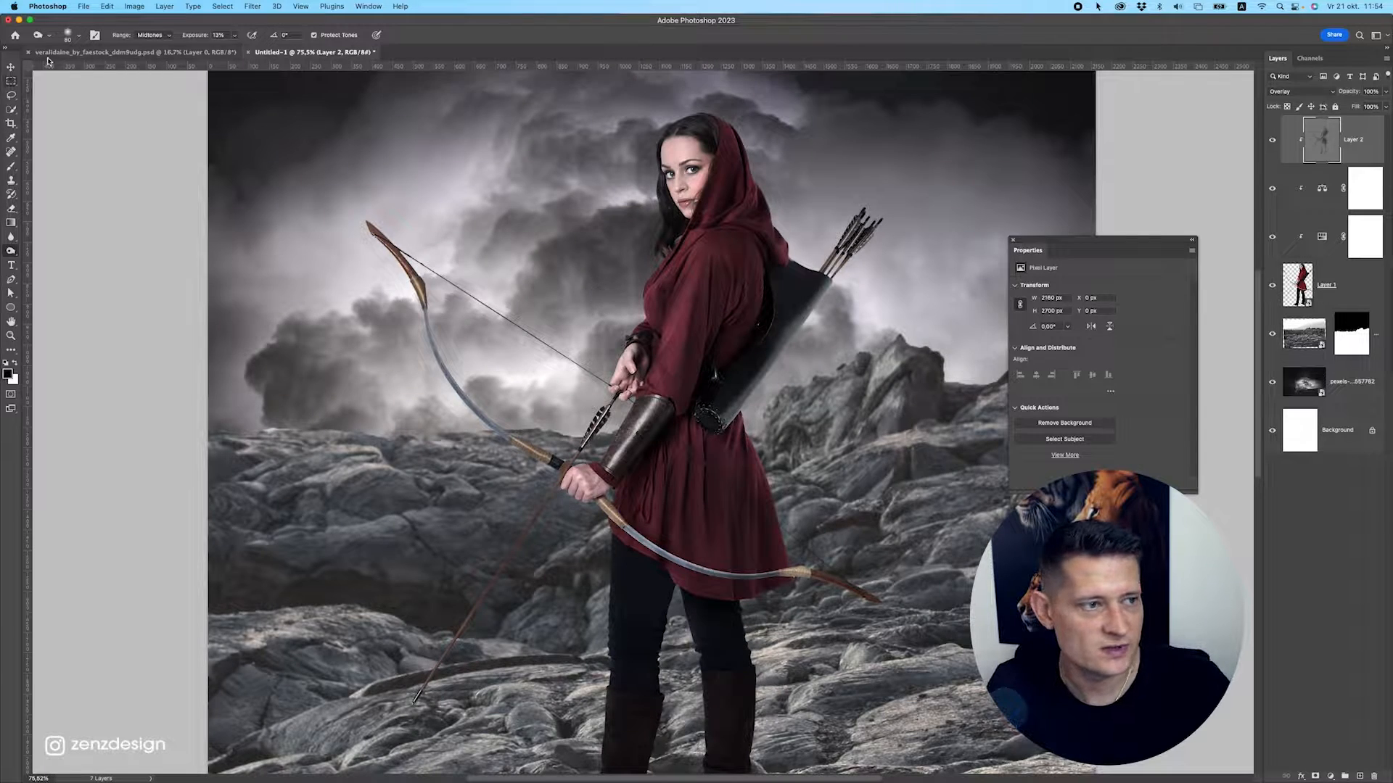
Set the Burn tool's range to Shadows and its exposure to 5%, and burn the skirt from the hem upward.
click(148, 34)
click(149, 23)
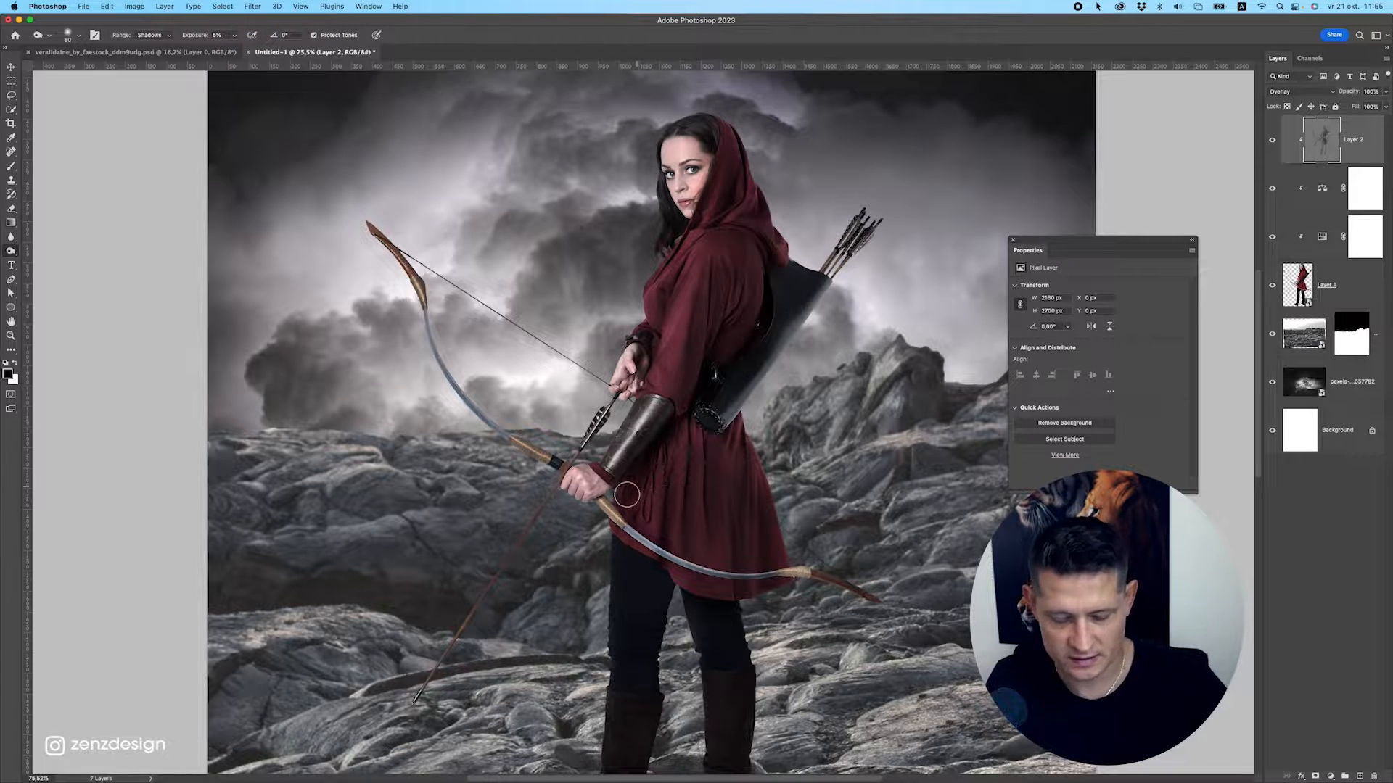
scroll(685, 552, up, 3)
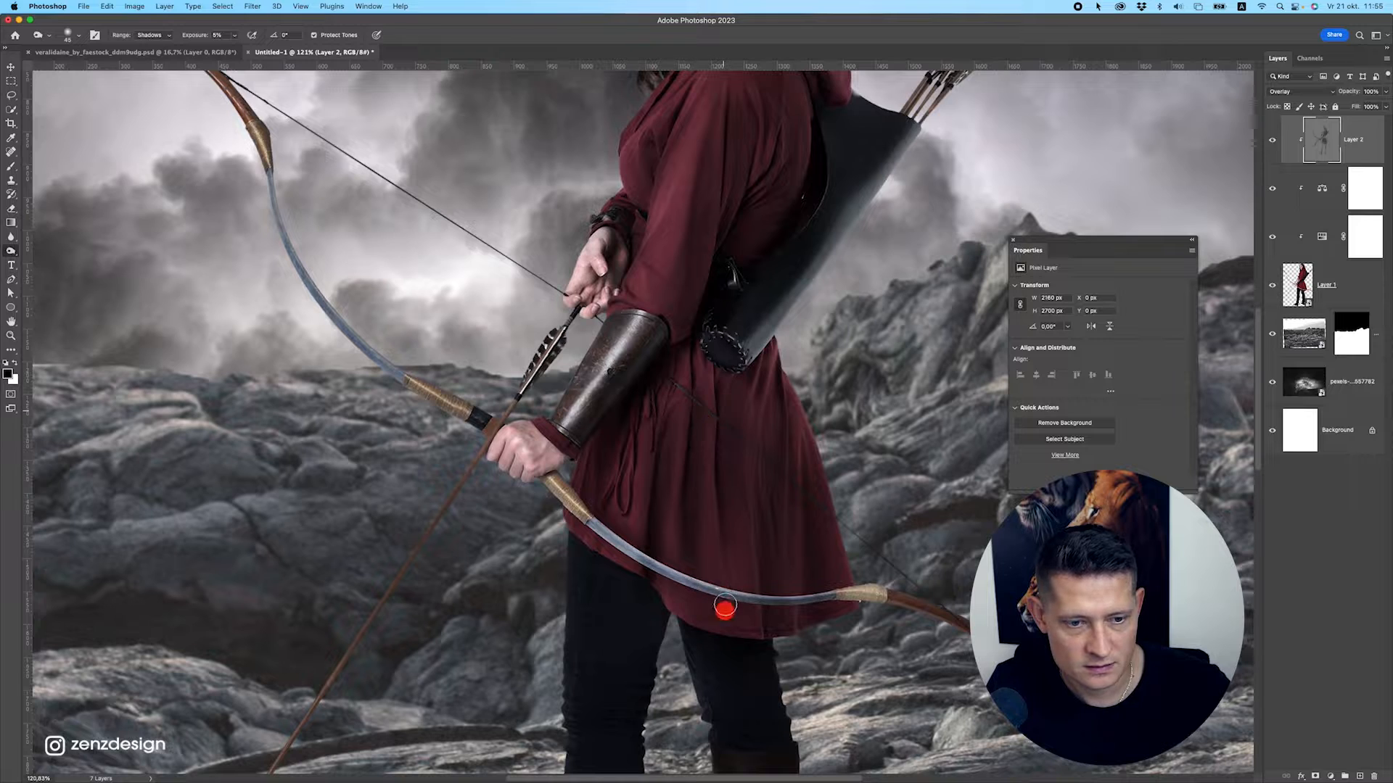
mouse_move(727, 610)
mouse_down()
mouse_move(764, 653)
mouse_move(792, 443)
mouse_move(792, 579)
mouse_move(776, 451)
mouse_up()
Compare the figure with and without the burn shading on Layer 2, close up and in full view.
click(1273, 141)
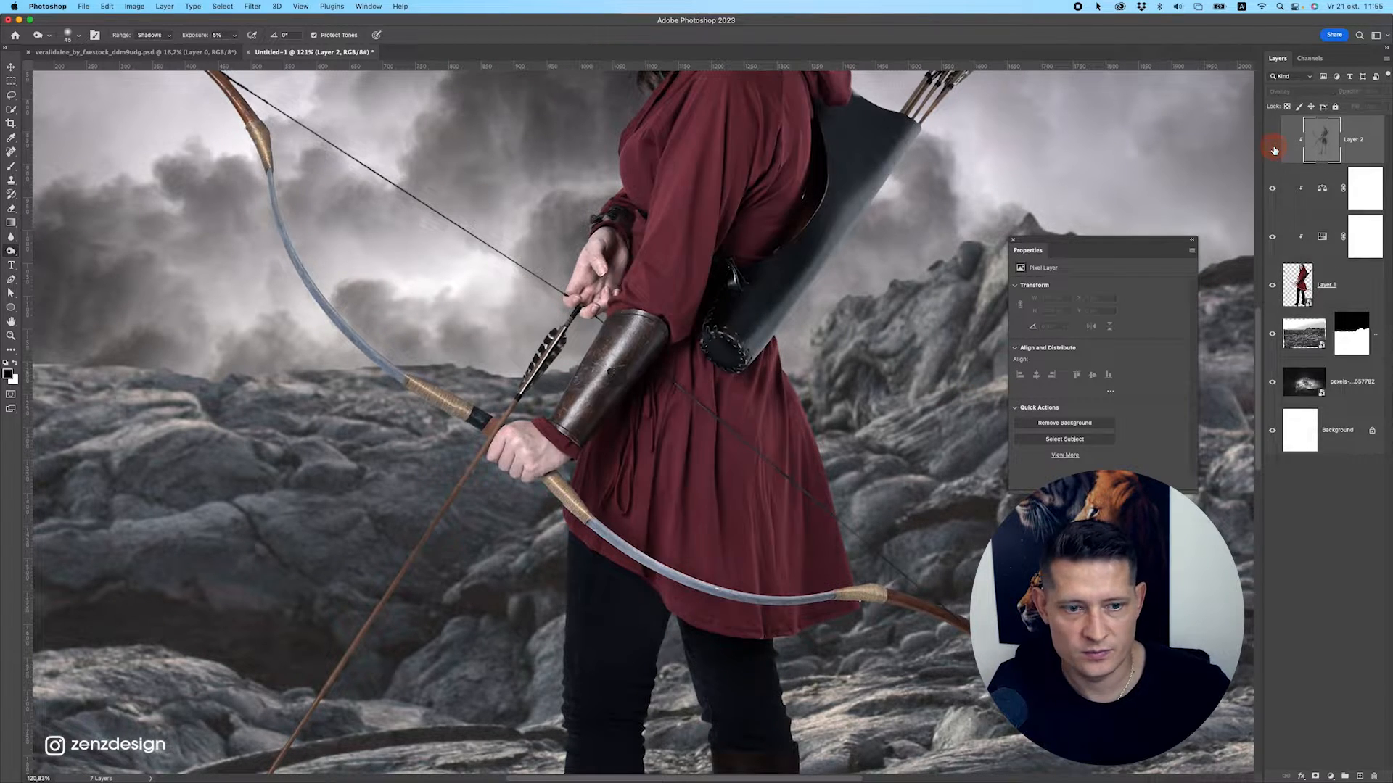
click(1272, 140)
click(1272, 141)
click(1272, 140)
scroll(672, 350, up, 2)
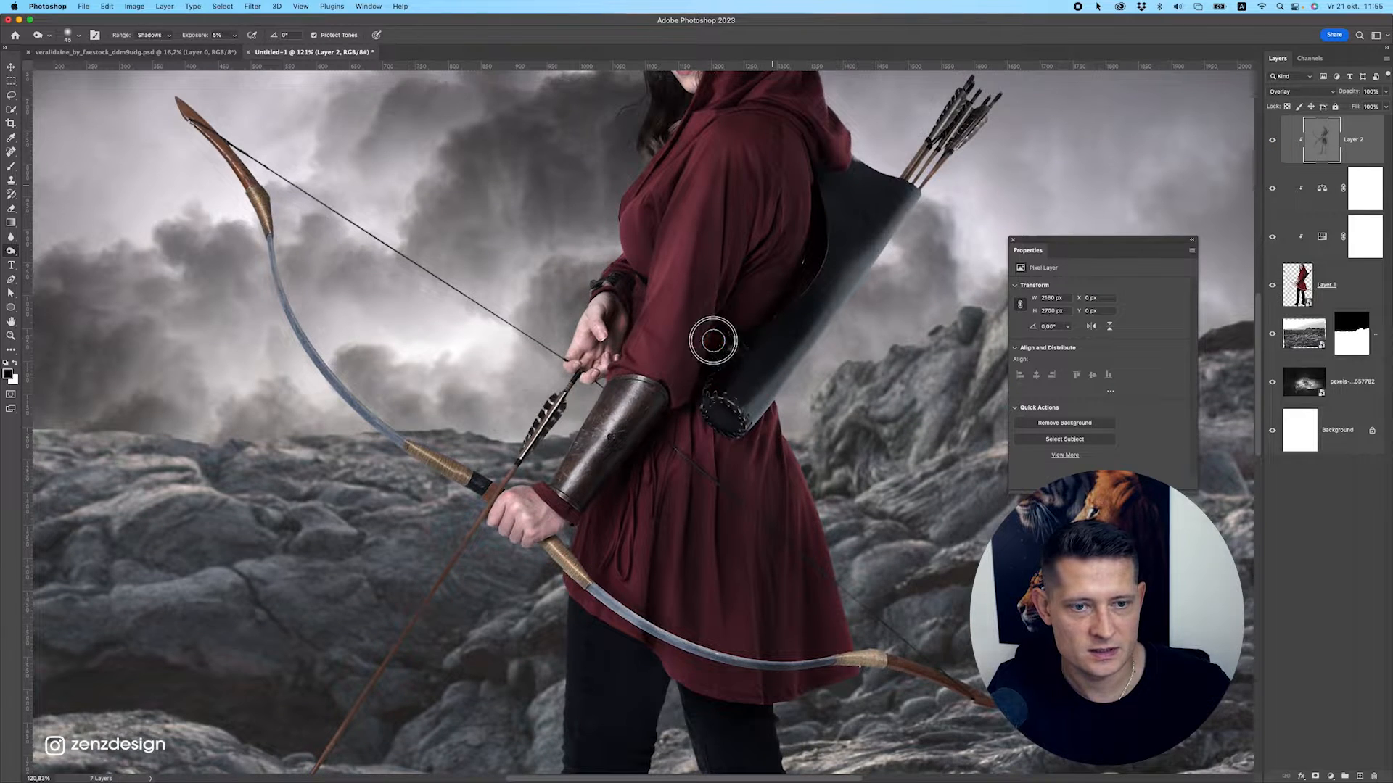
scroll(716, 392, down, 5)
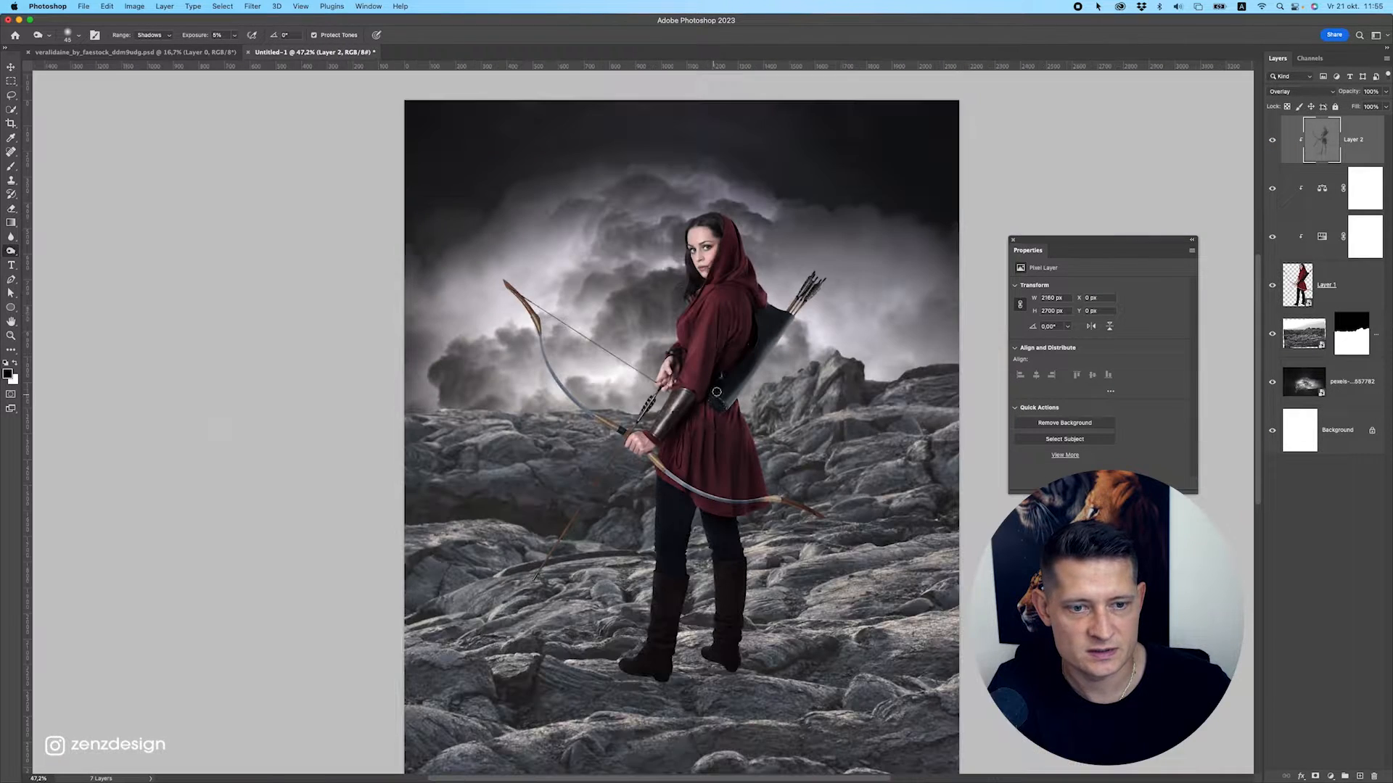
click(1272, 140)
scroll(733, 377, up, 5)
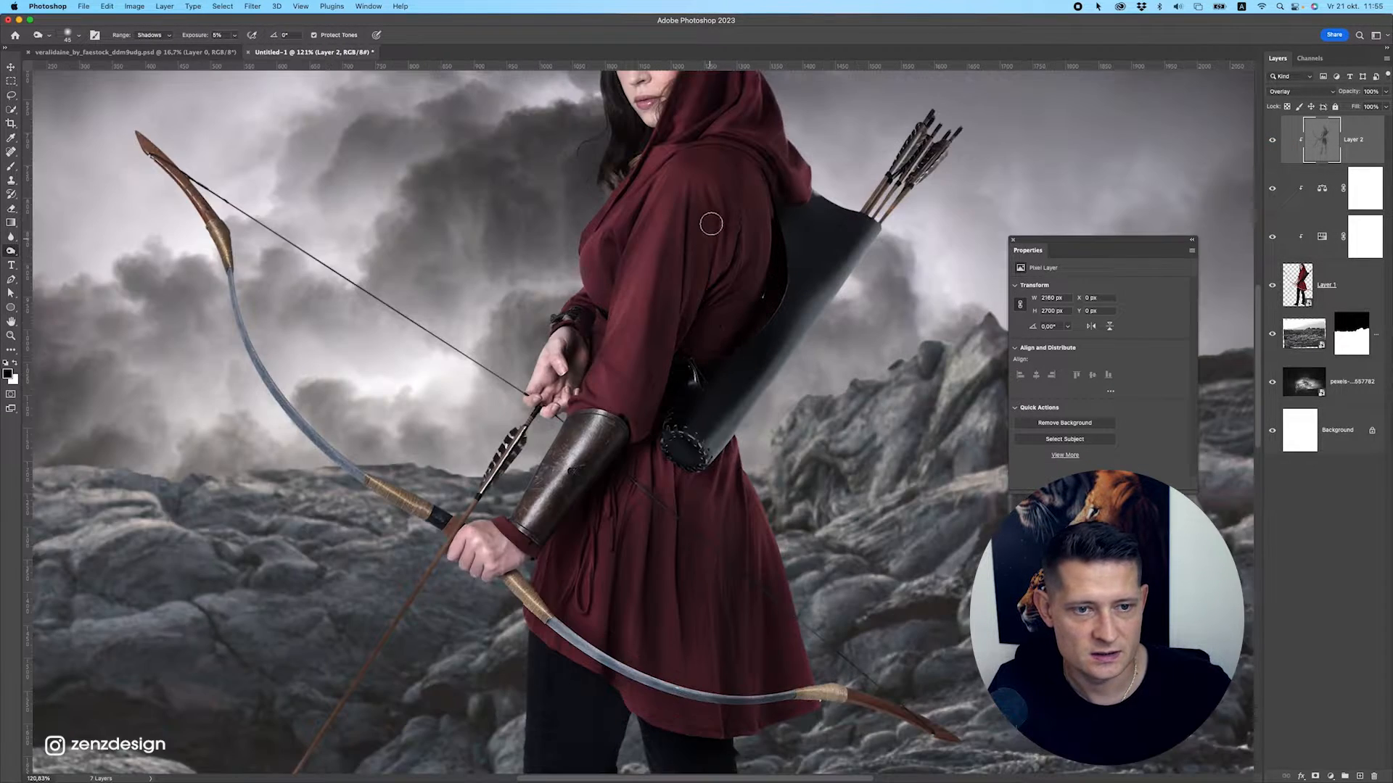
Burn the shadows at the base of the hood, along the leather bracer and around the drawing hand's cuff.
scroll(724, 189, up, 6)
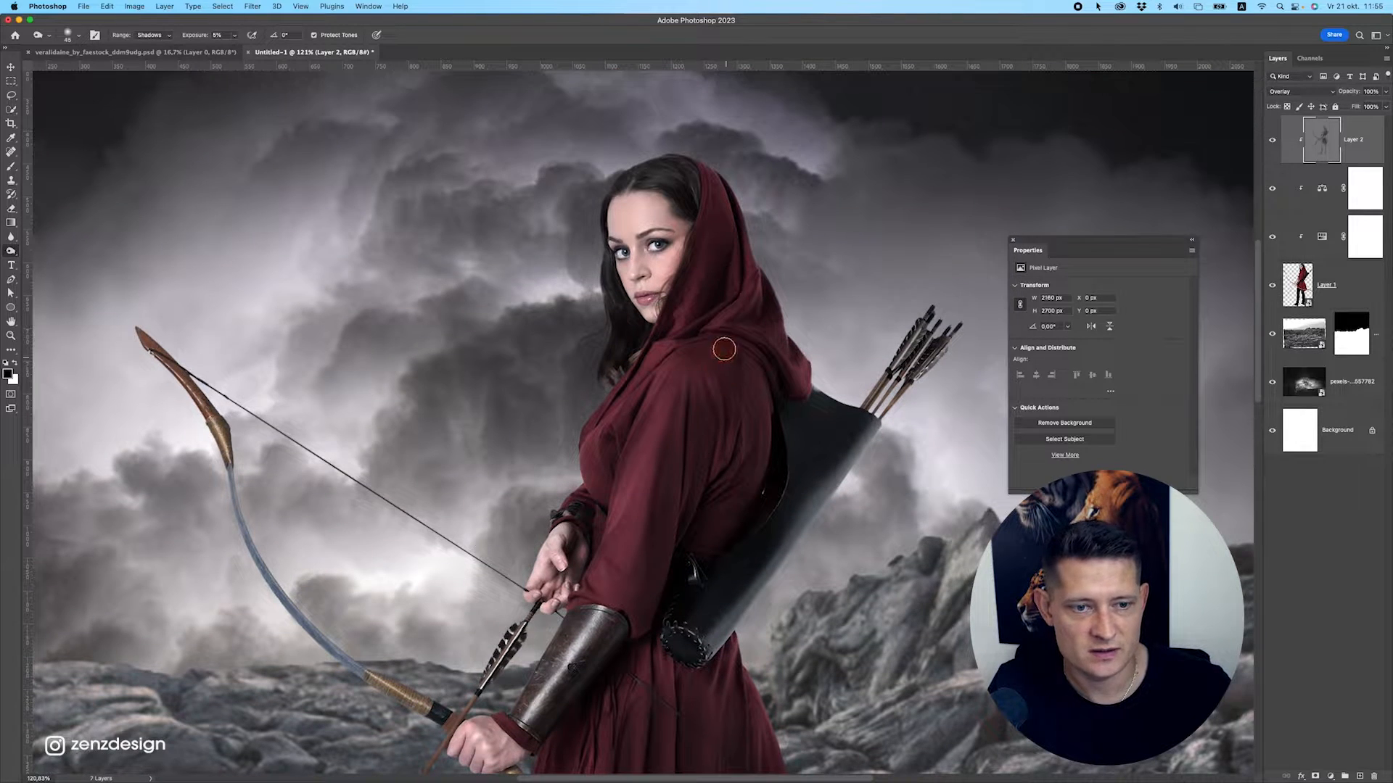
click(674, 333)
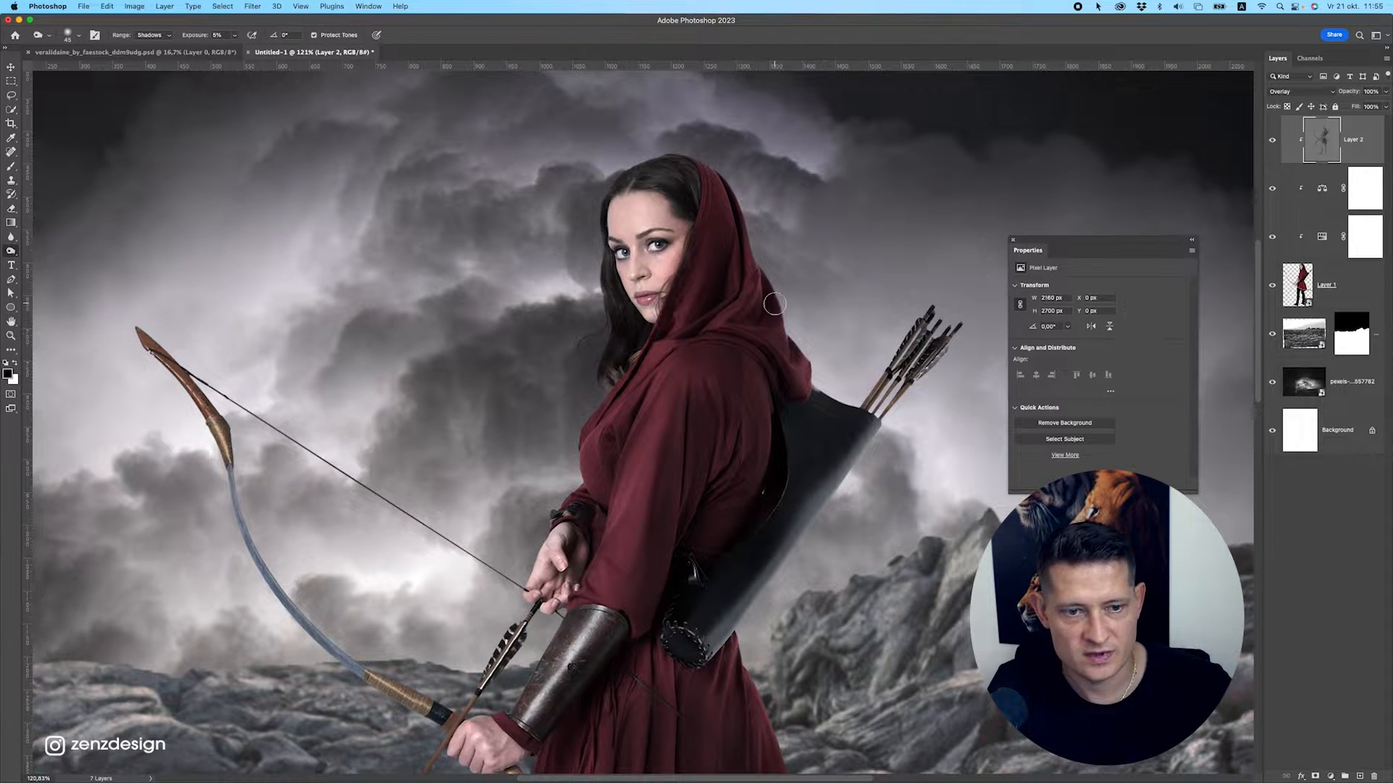
scroll(812, 406, down, 6)
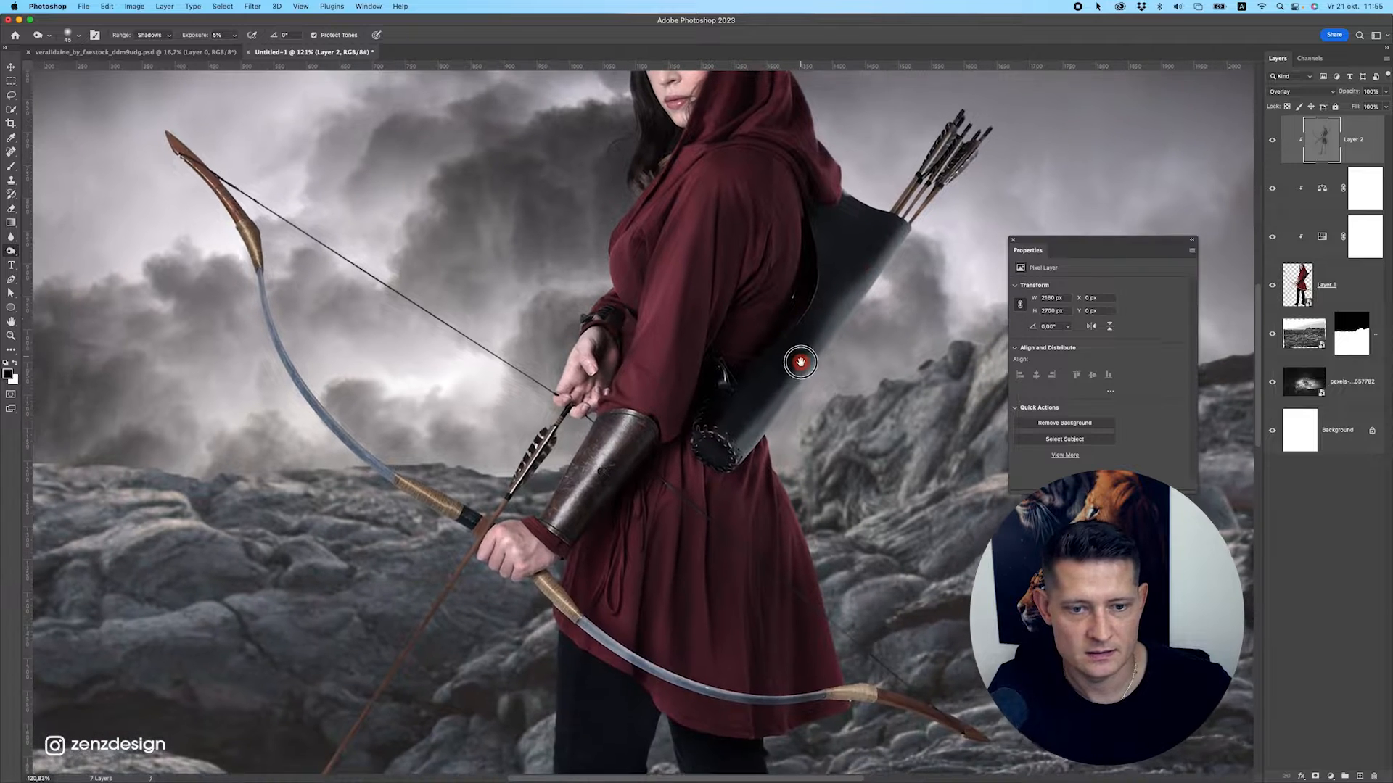
drag(761, 343, 767, 335)
drag(618, 453, 549, 556)
drag(639, 438, 563, 538)
mouse_move(626, 435)
mouse_down()
mouse_move(549, 538)
mouse_move(583, 403)
mouse_up()
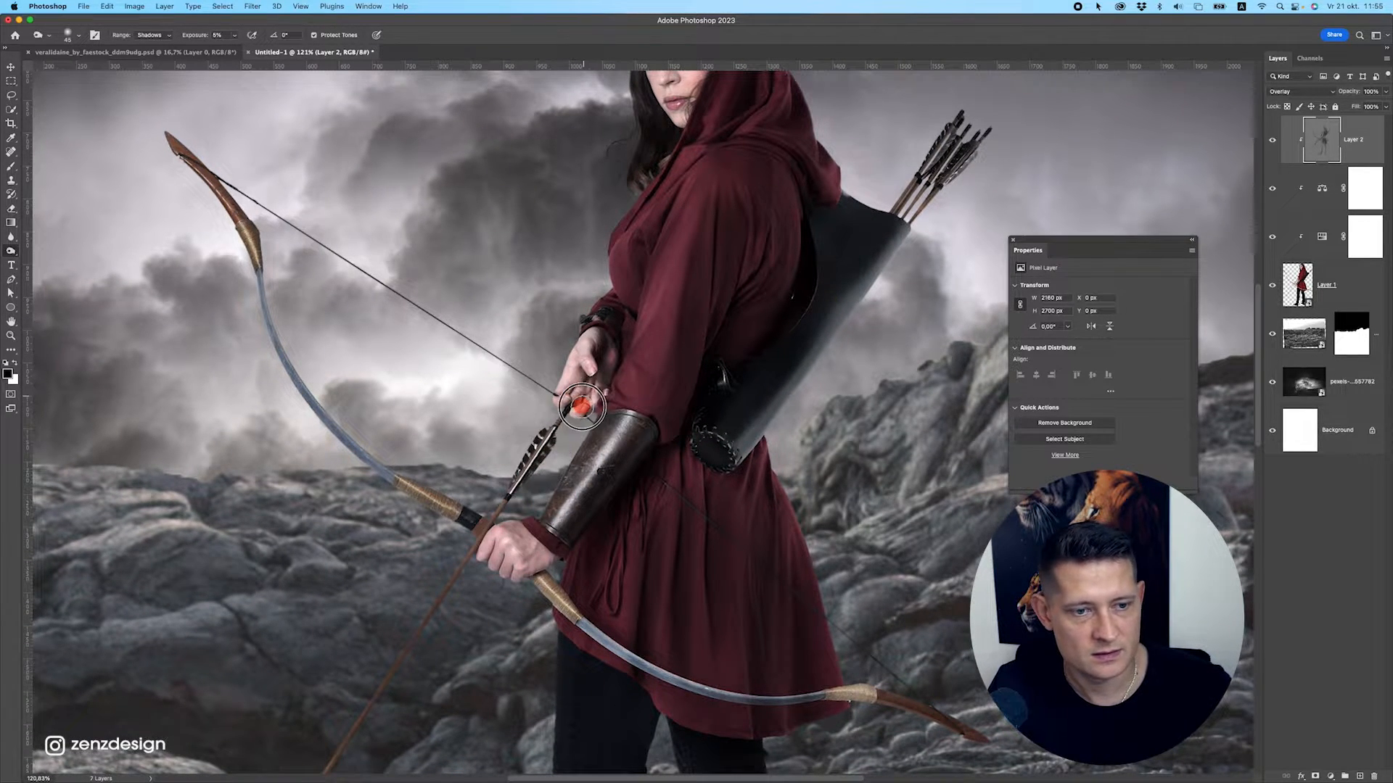
mouse_move(610, 309)
mouse_down()
mouse_move(625, 280)
mouse_move(622, 304)
mouse_move(645, 312)
mouse_up()
scroll(631, 290, up, 4)
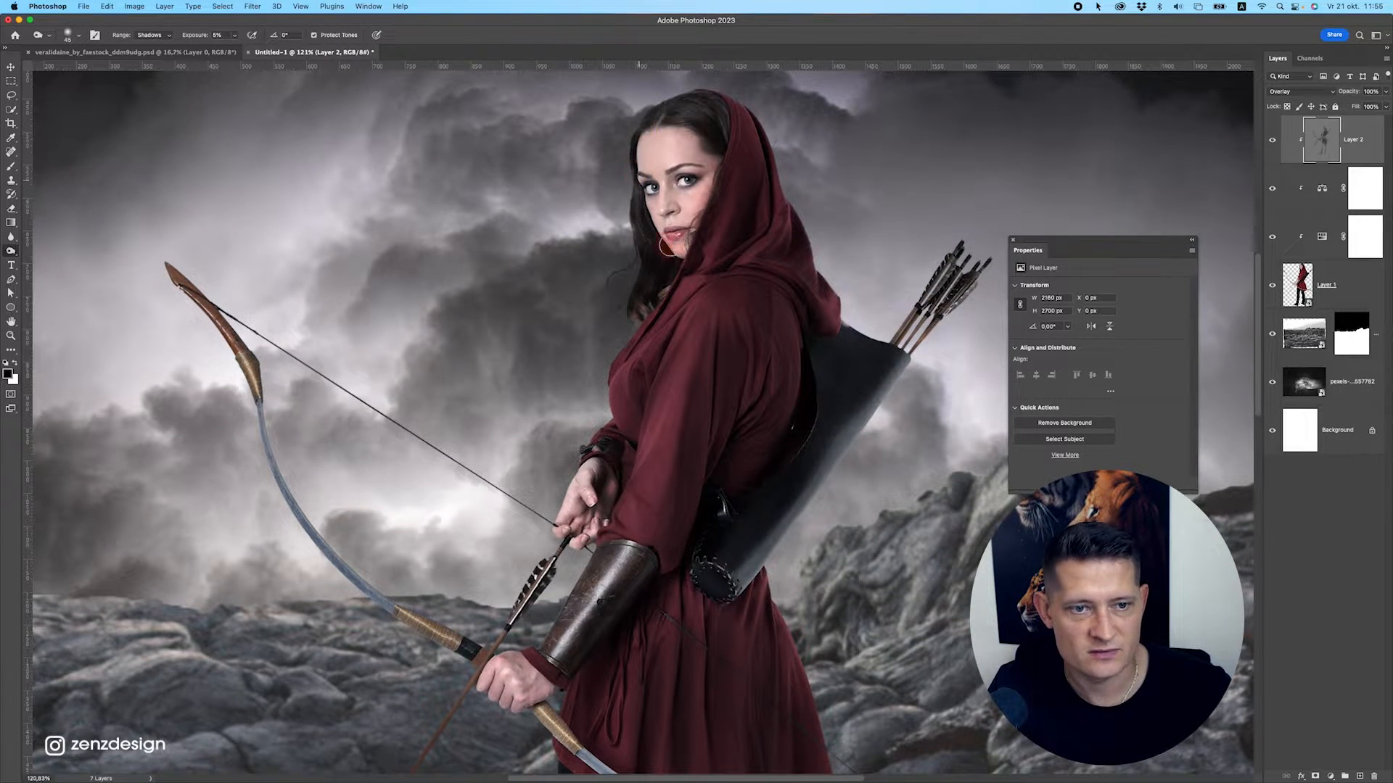
Burn the shadows on the drawing hand and the upper bow limb.
scroll(668, 283, down, 8)
scroll(782, 477, up, 5)
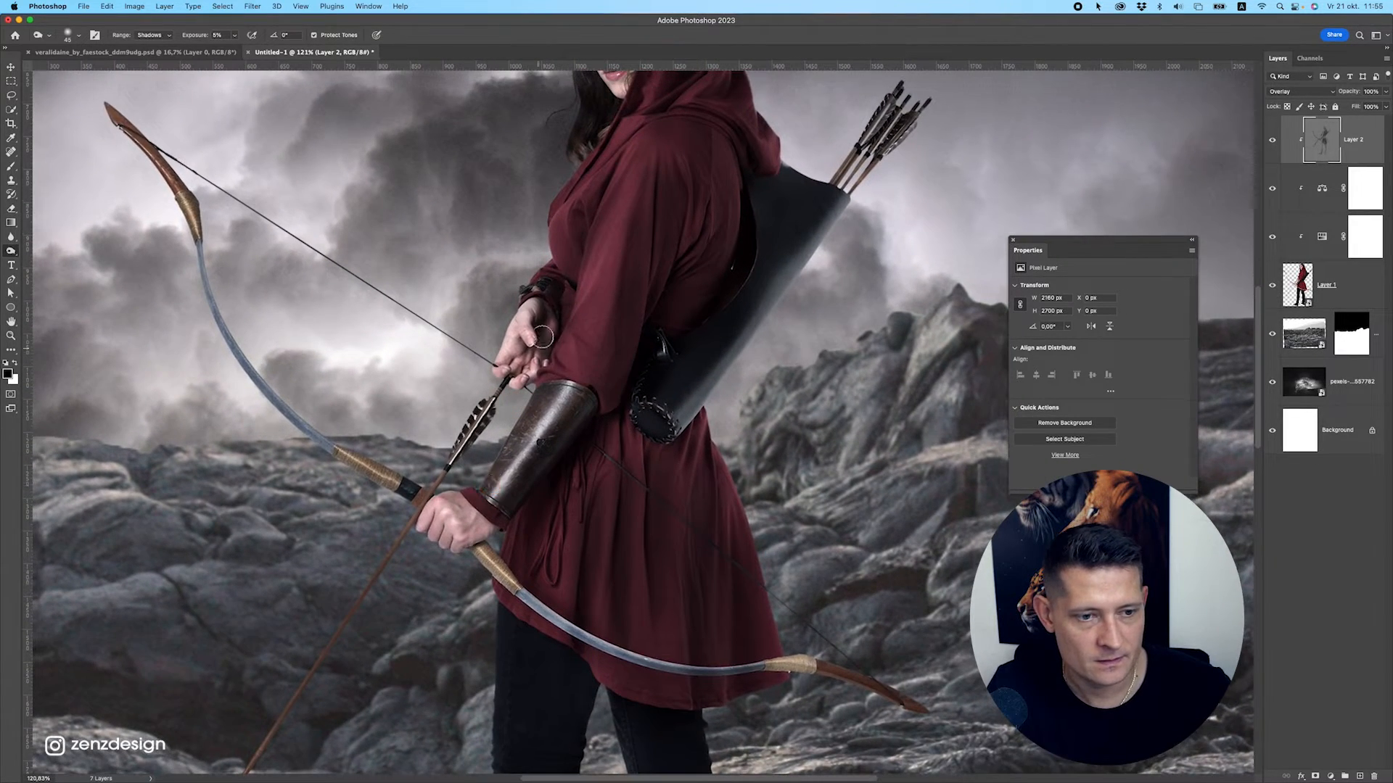
drag(545, 319, 543, 319)
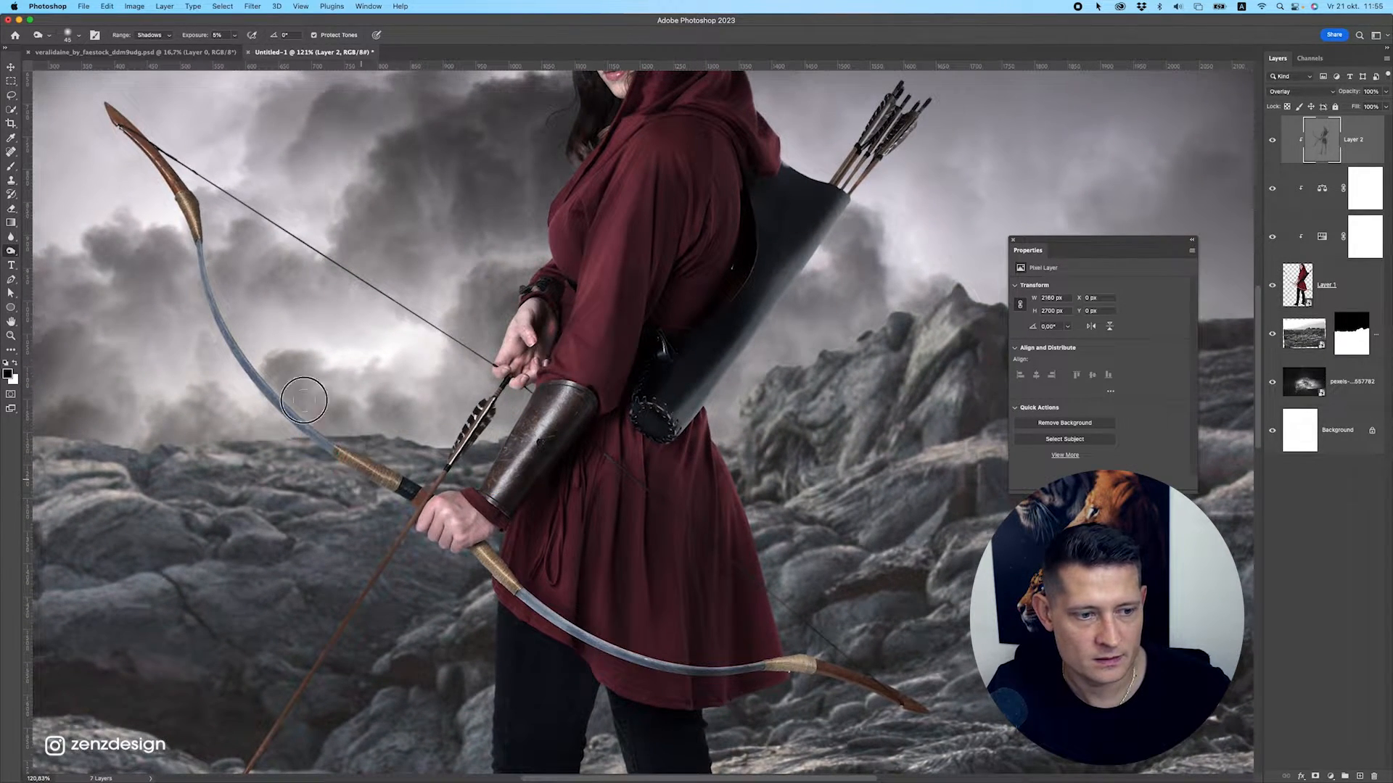
drag(253, 288, 253, 288)
scroll(536, 270, down, 1)
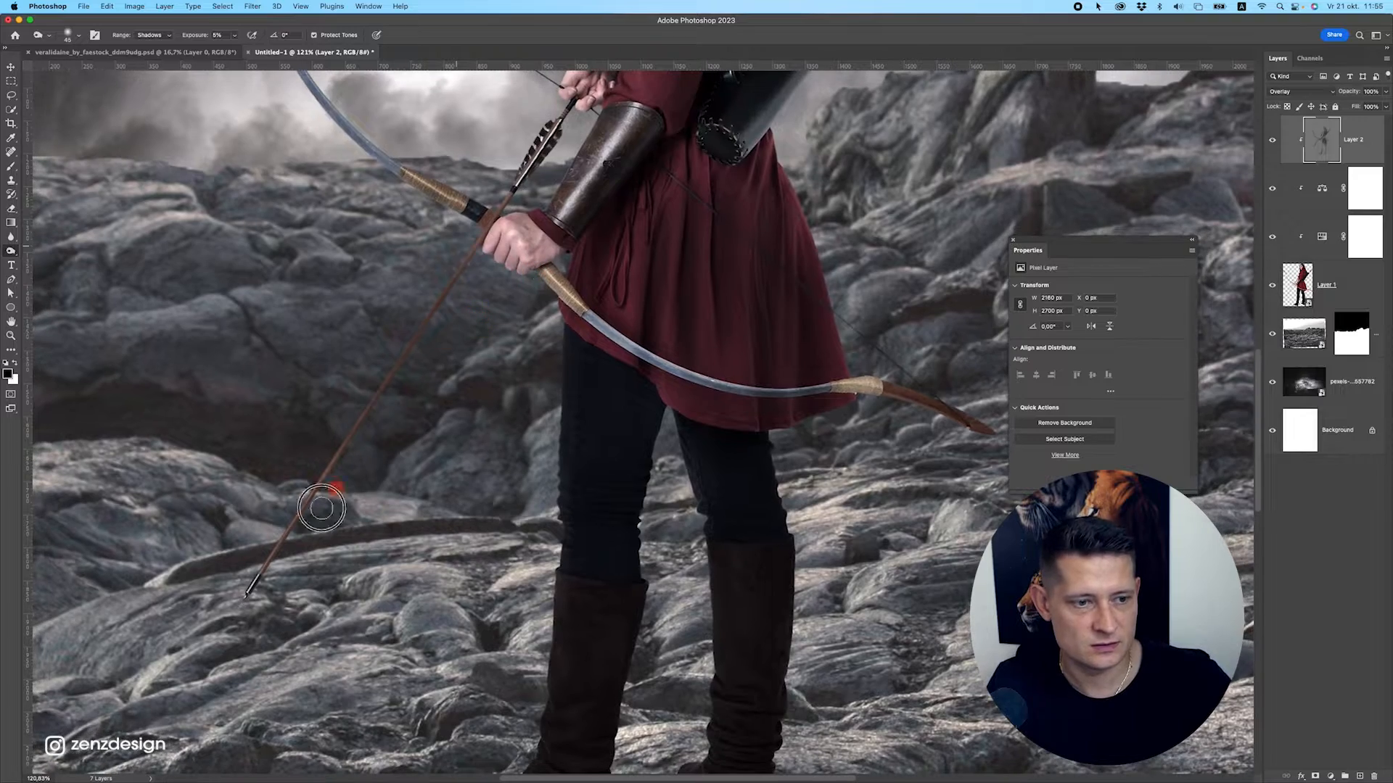
scroll(320, 506, down, 5)
scroll(633, 548, up, 5)
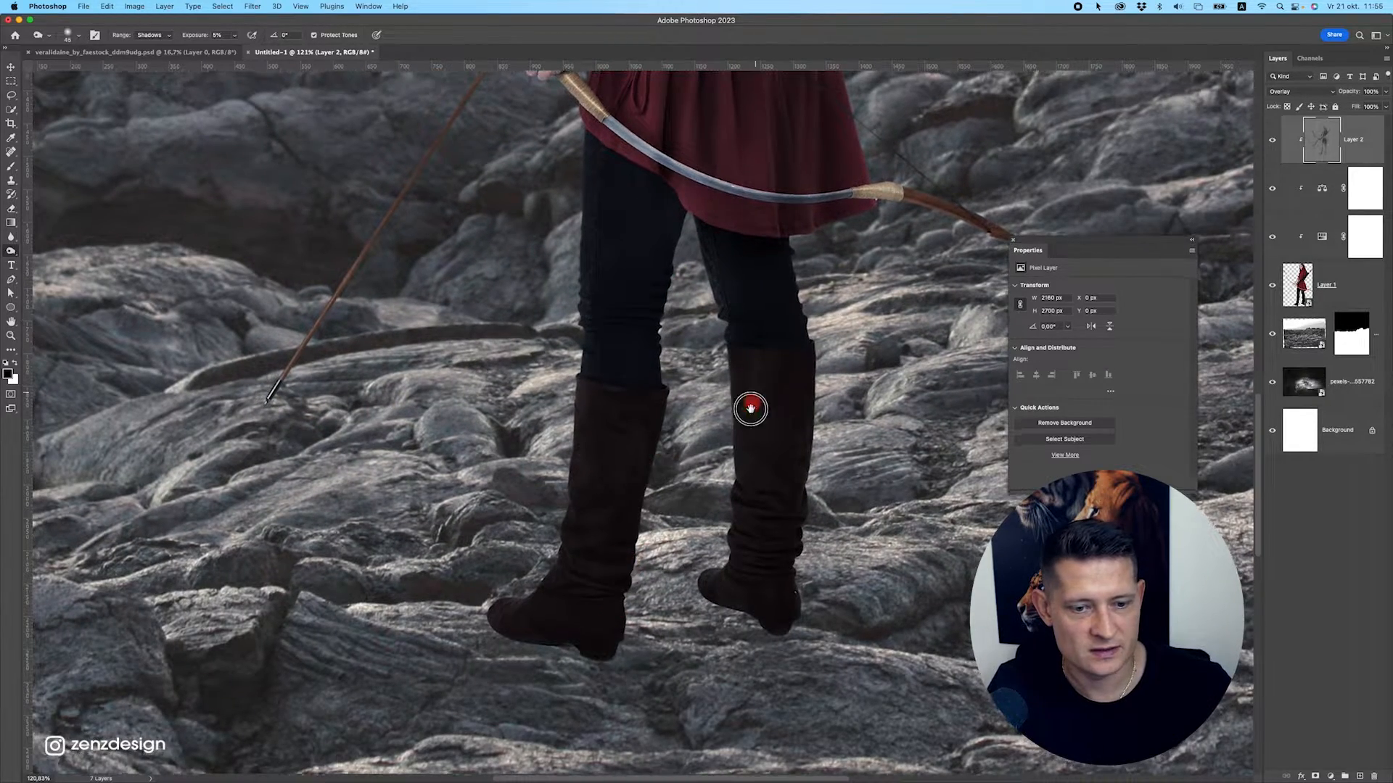
scroll(818, 499, up, 1)
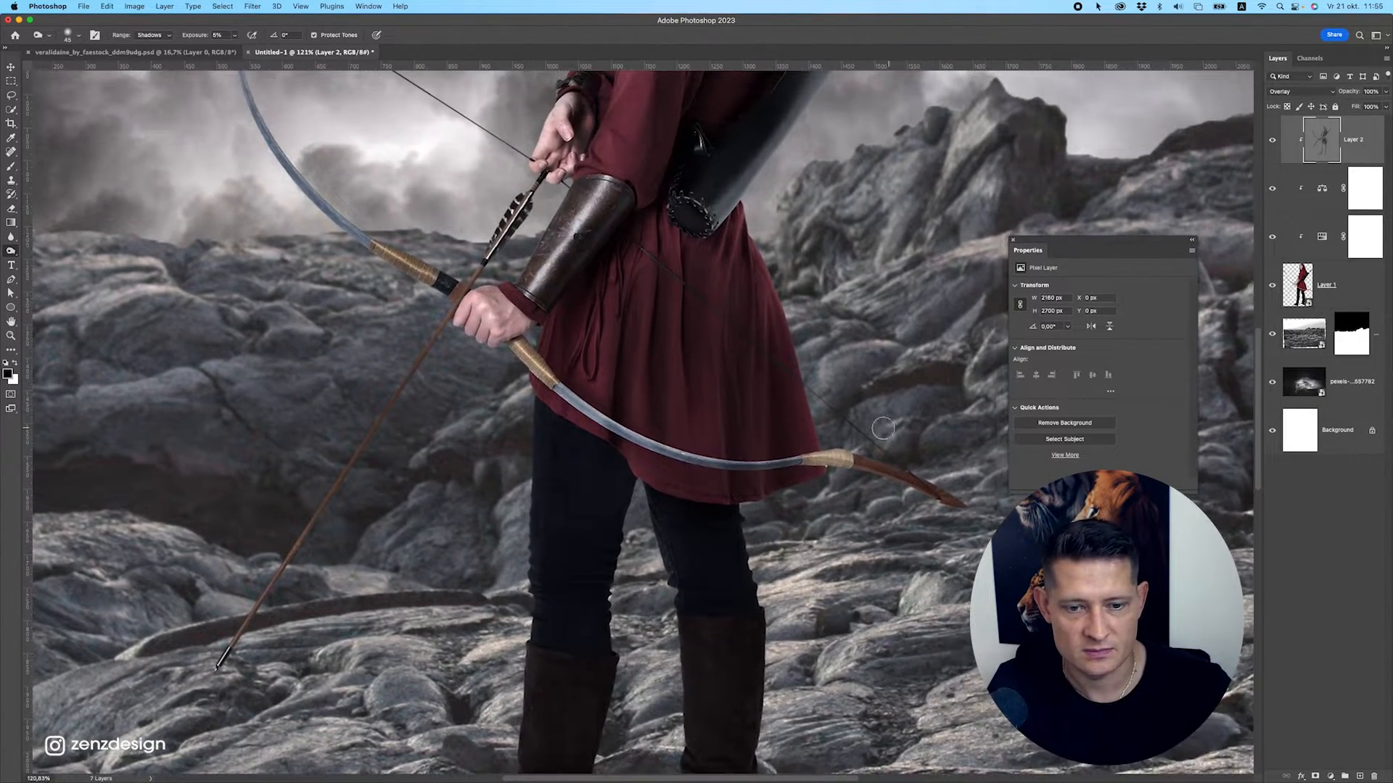
scroll(727, 428, up, 1)
Compare the full composite with and without the burn shading on Layer 2.
key(super+0)
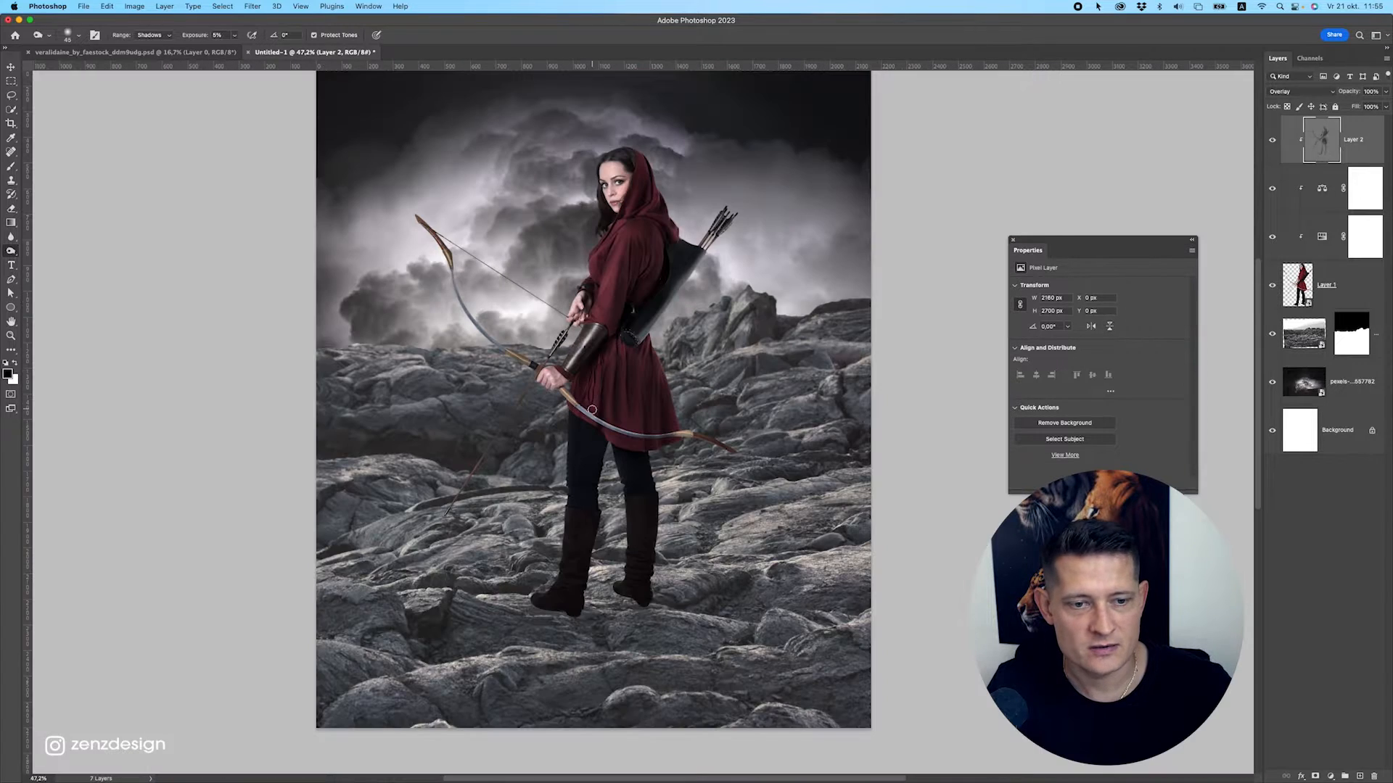
click(1273, 141)
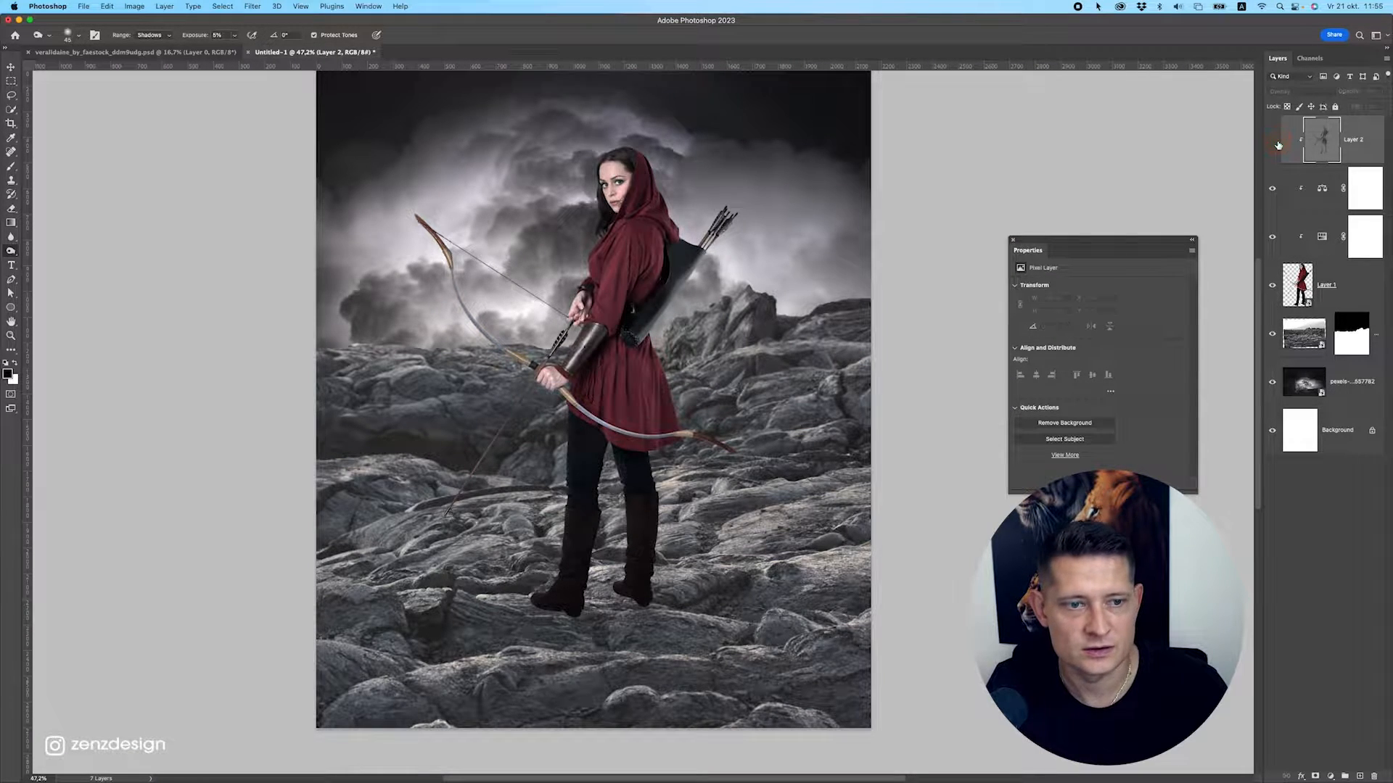
click(1274, 141)
click(1273, 141)
click(1274, 142)
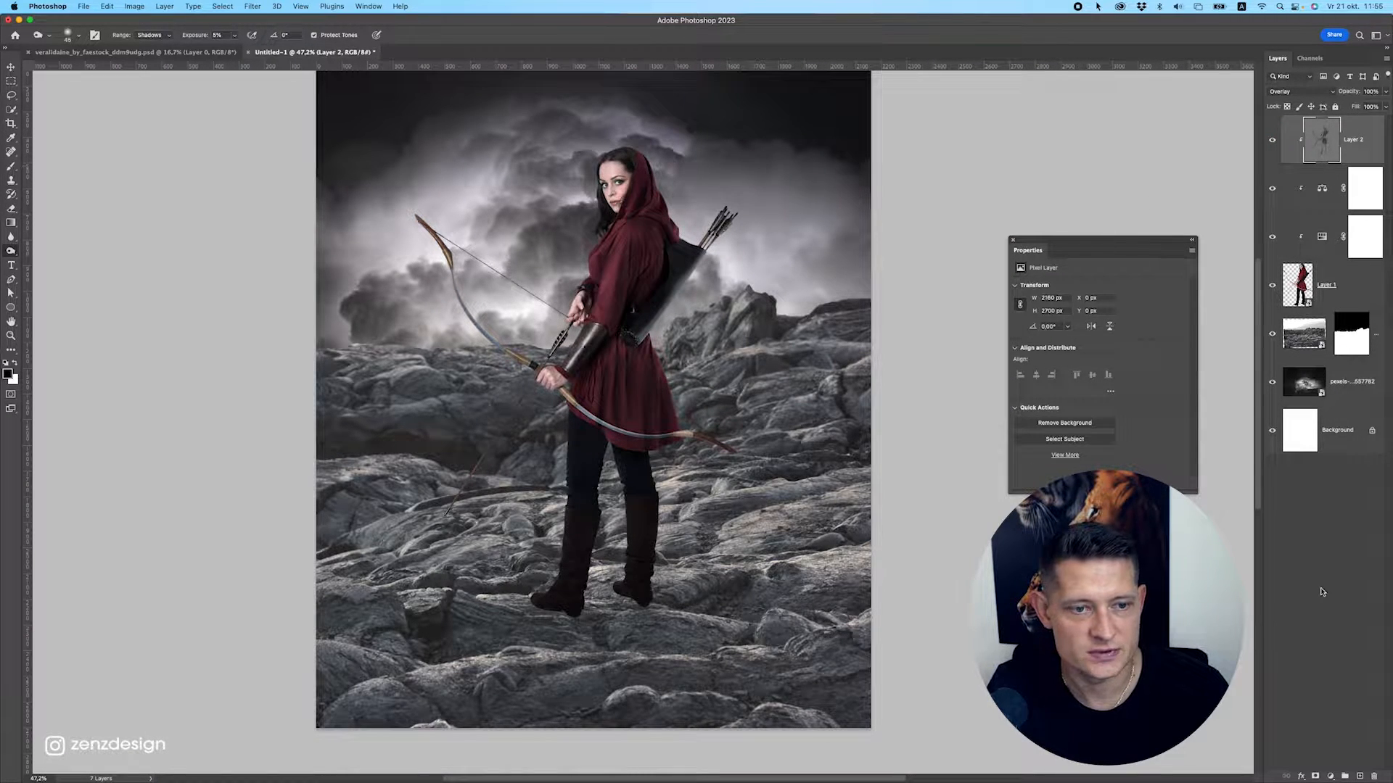
Add a new layer above Layer 2 and clip it to the archer.
click(1360, 776)
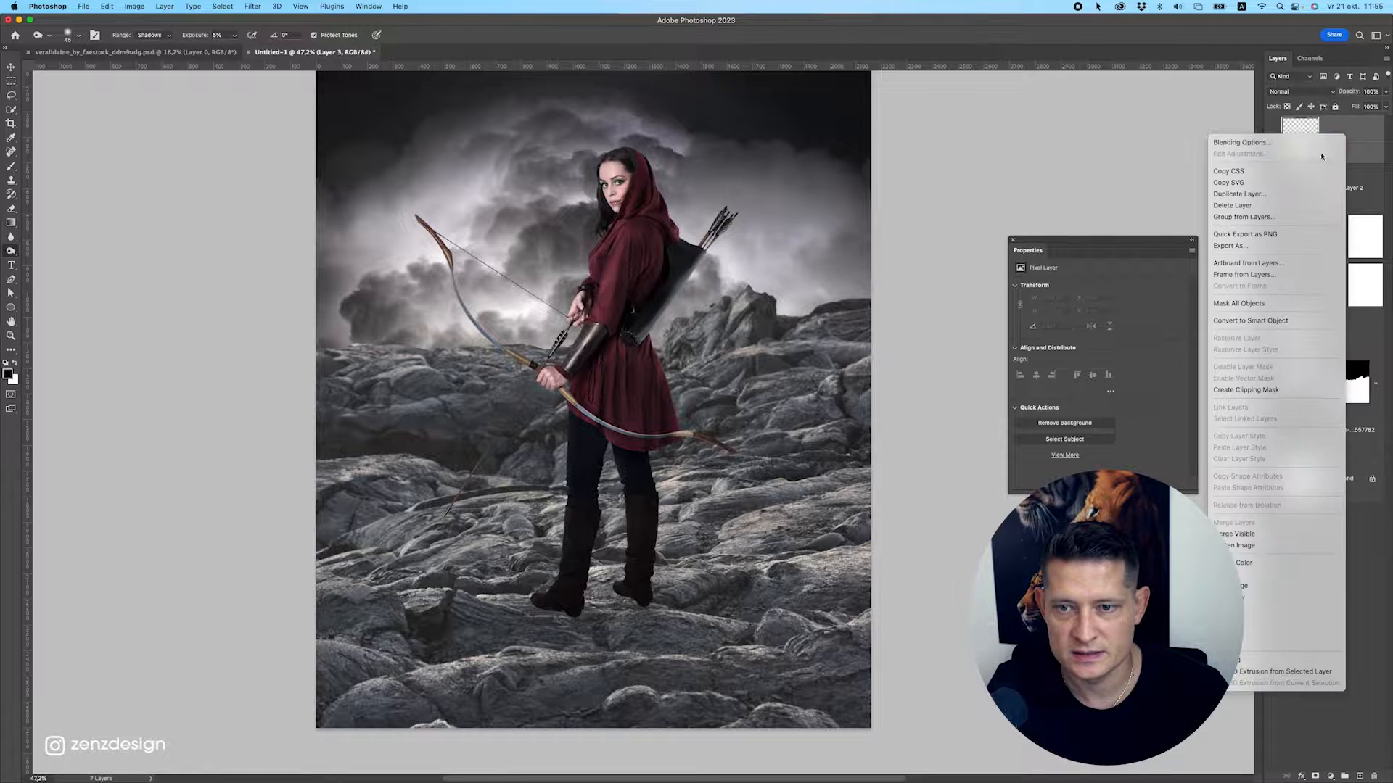
right_click(1354, 129)
click(1262, 386)
right_click(1352, 146)
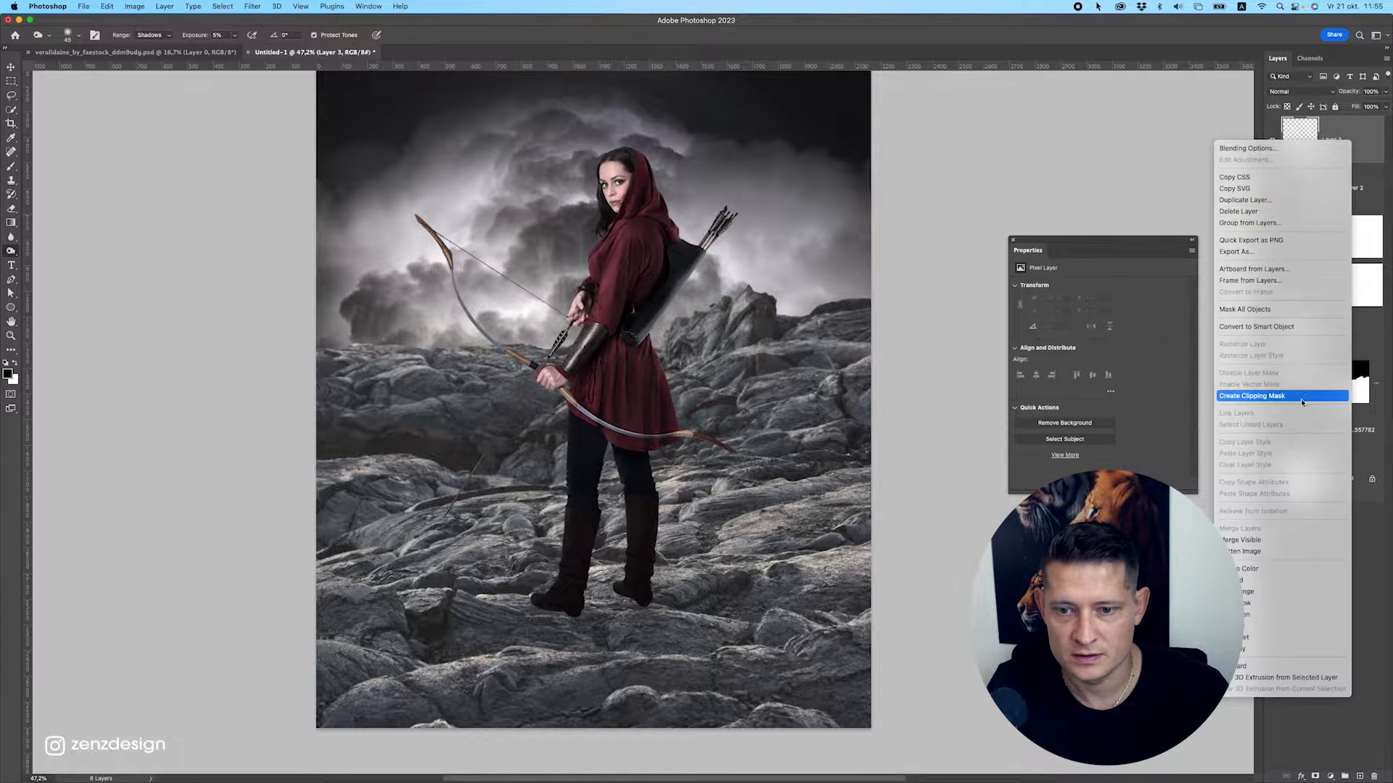
click(1290, 395)
Fill the new clipped layer with neutral gray and set its blend mode to Overlay.
click(108, 6)
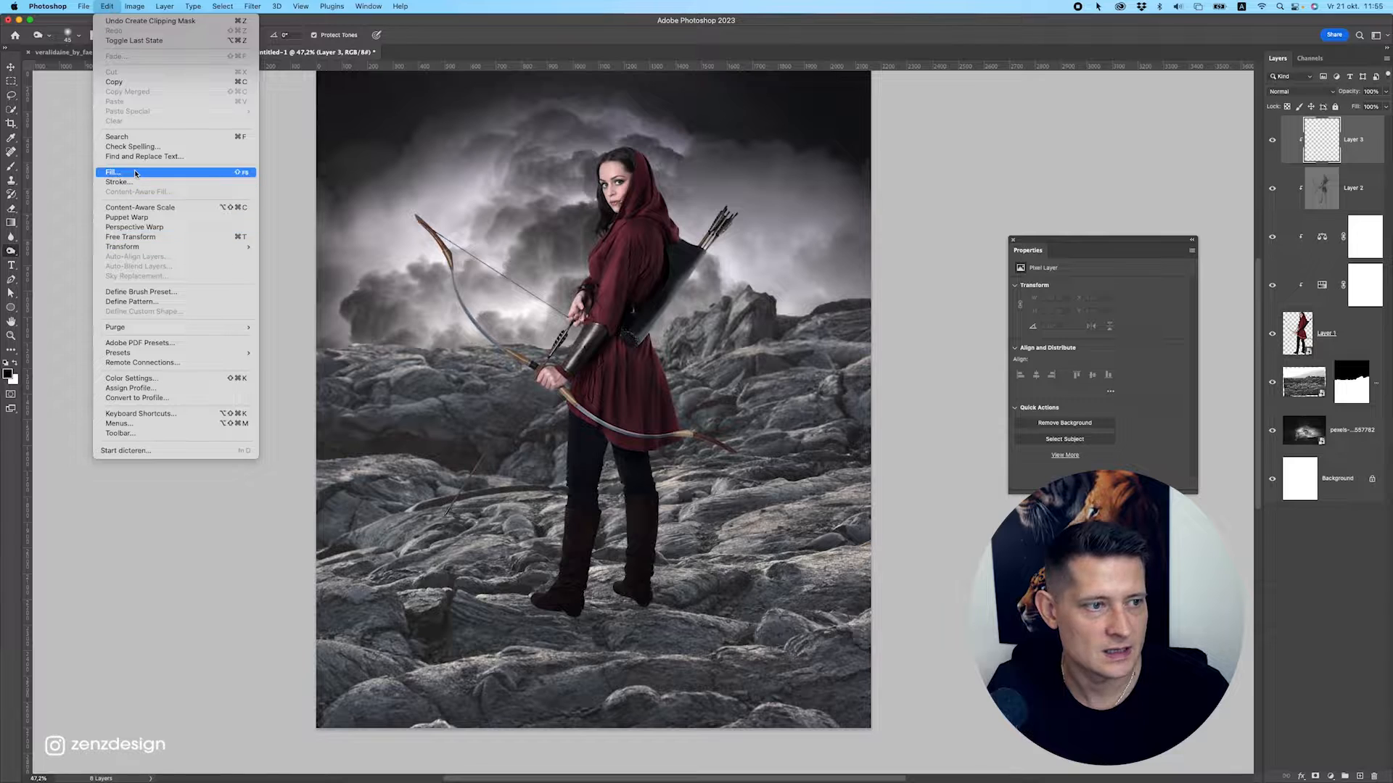
click(112, 172)
key(Return)
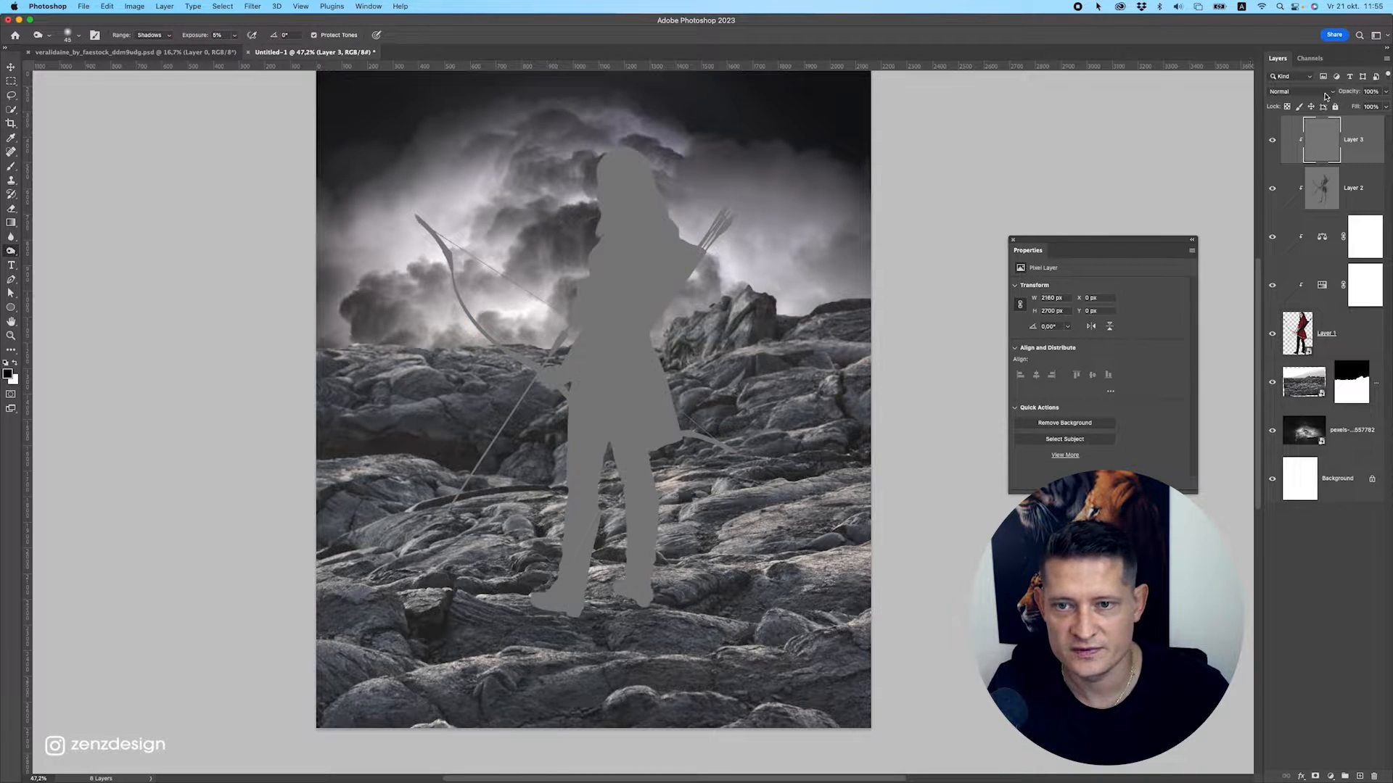
click(1298, 91)
click(1287, 231)
Dodge the midtones along the front edge of the archer's robe on Layer 3 at 37% exposure.
right_click(16, 252)
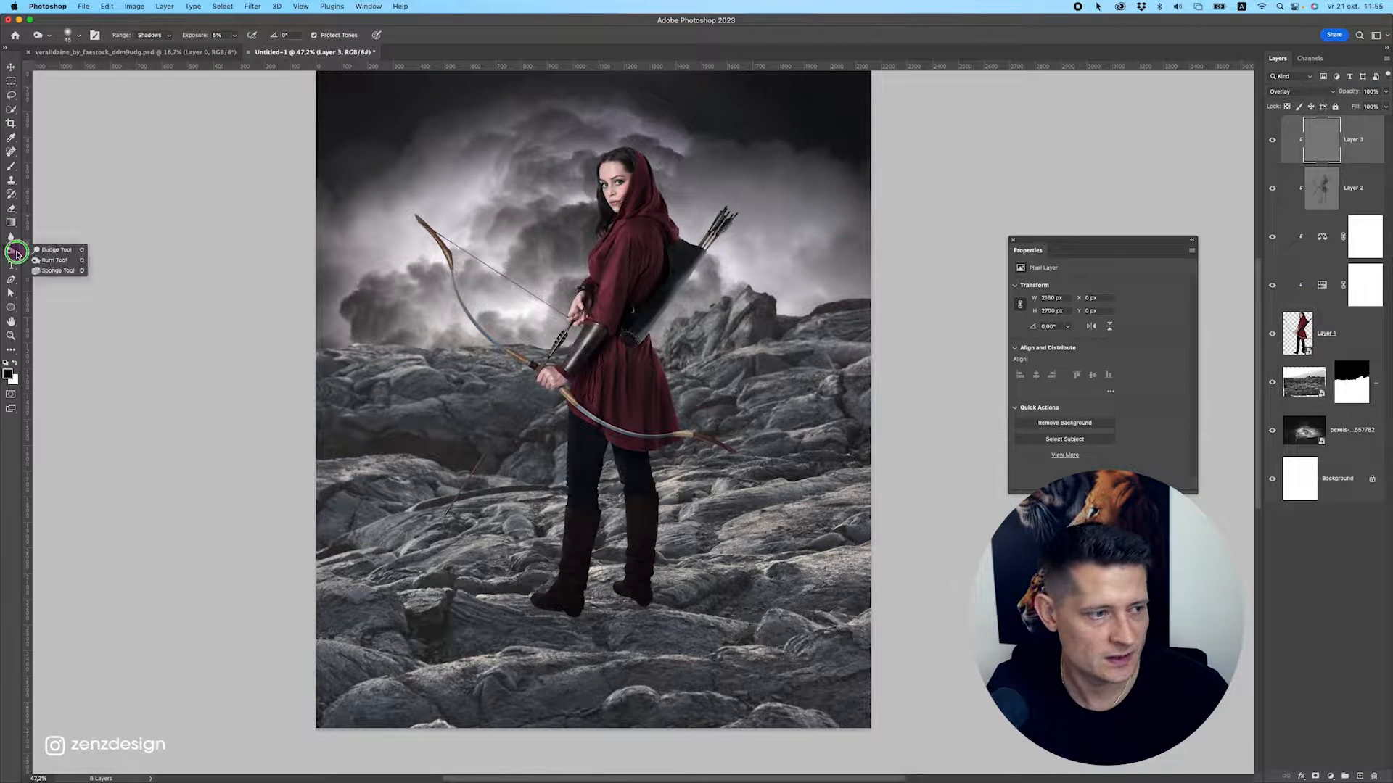
click(54, 249)
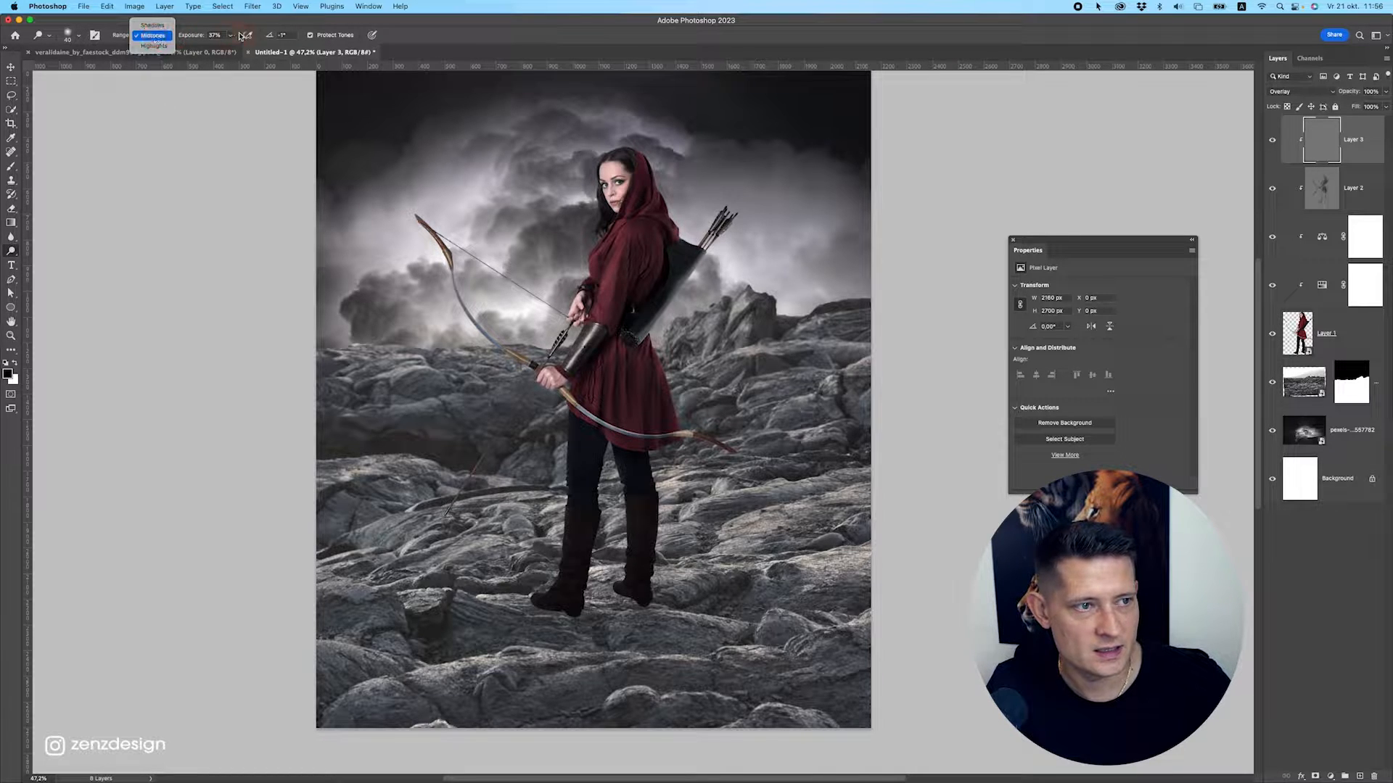
scroll(633, 196, up, 3)
scroll(653, 241, up, 6)
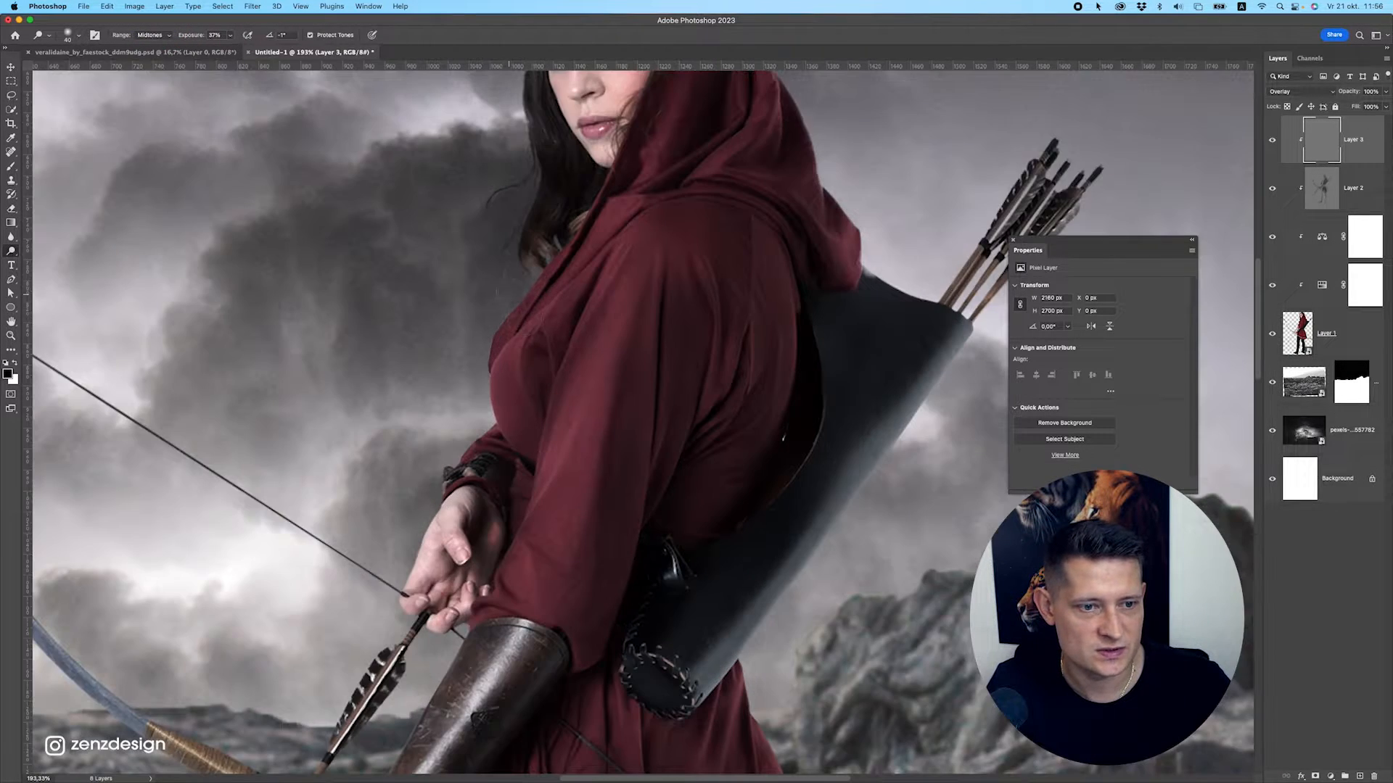
mouse_move(551, 248)
mouse_down()
mouse_move(478, 337)
mouse_move(539, 271)
mouse_move(474, 353)
mouse_move(497, 329)
mouse_move(470, 387)
mouse_move(468, 439)
mouse_up()
scroll(533, 335, down, 3)
scroll(503, 342, up, 3)
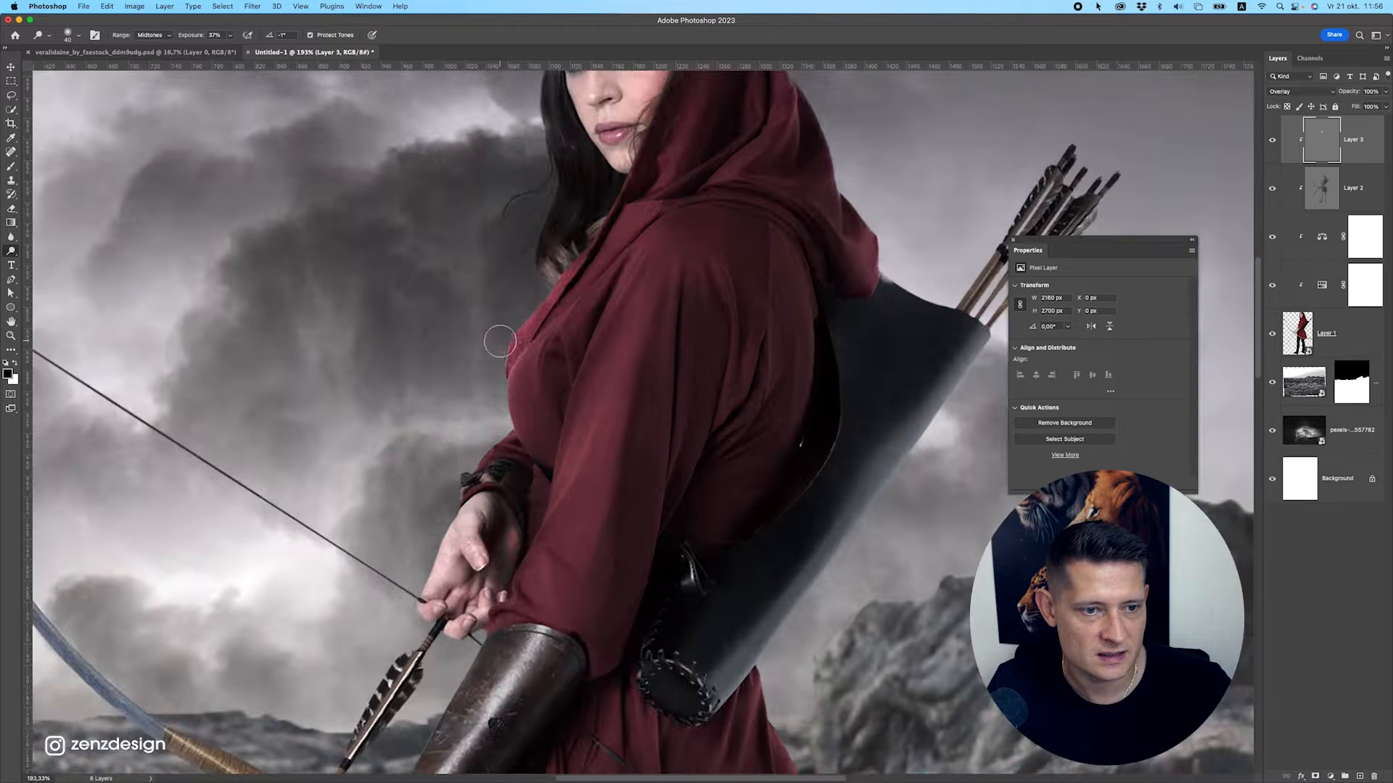
key(bracketleft)
mouse_move(560, 323)
mouse_down()
mouse_move(552, 351)
mouse_move(521, 358)
mouse_move(511, 409)
mouse_move(516, 367)
mouse_up()
mouse_move(514, 314)
mouse_down()
mouse_move(505, 499)
mouse_move(596, 241)
mouse_up()
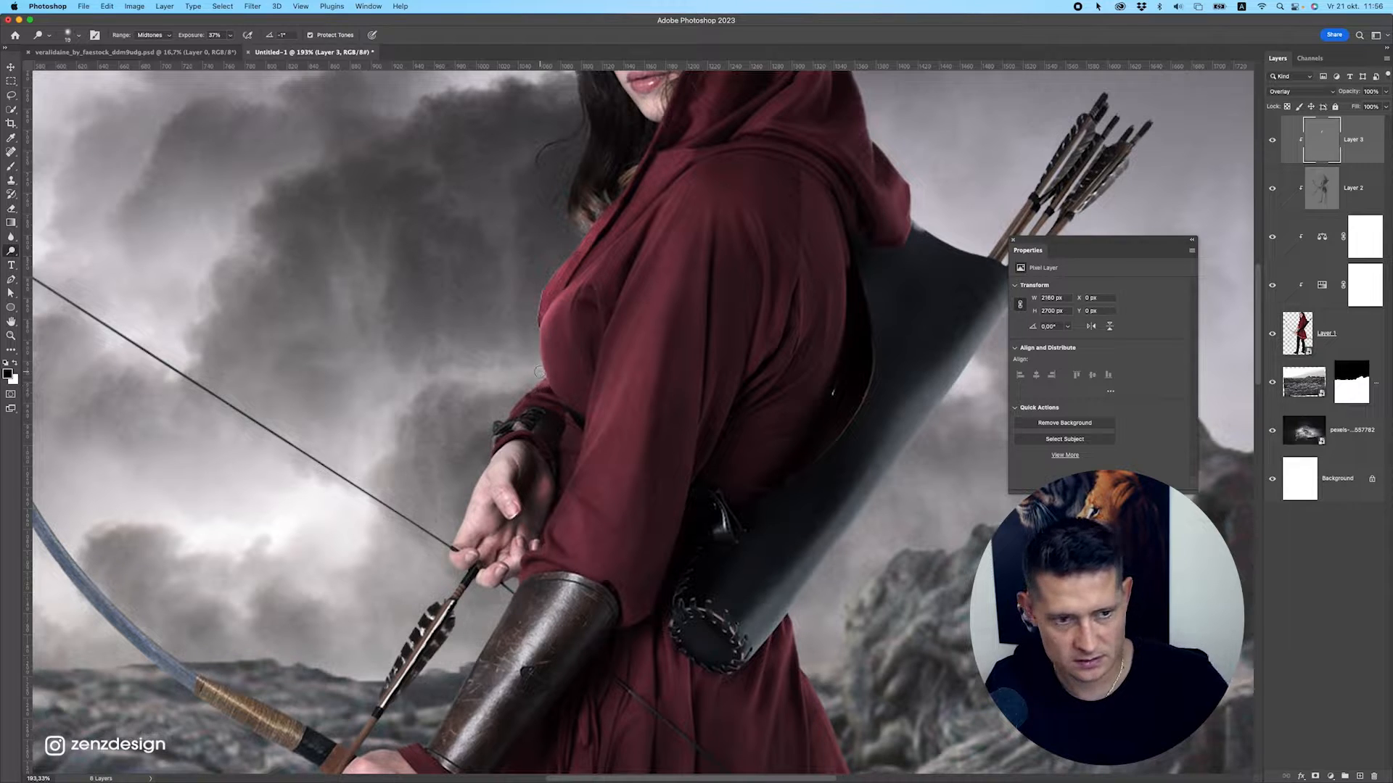
Enlarge the Dodge brush and brighten the robe's chest edge and the outer edge of the drawing wrist and hand.
key(bracketright)
key(bracketright)
drag(539, 372, 534, 330)
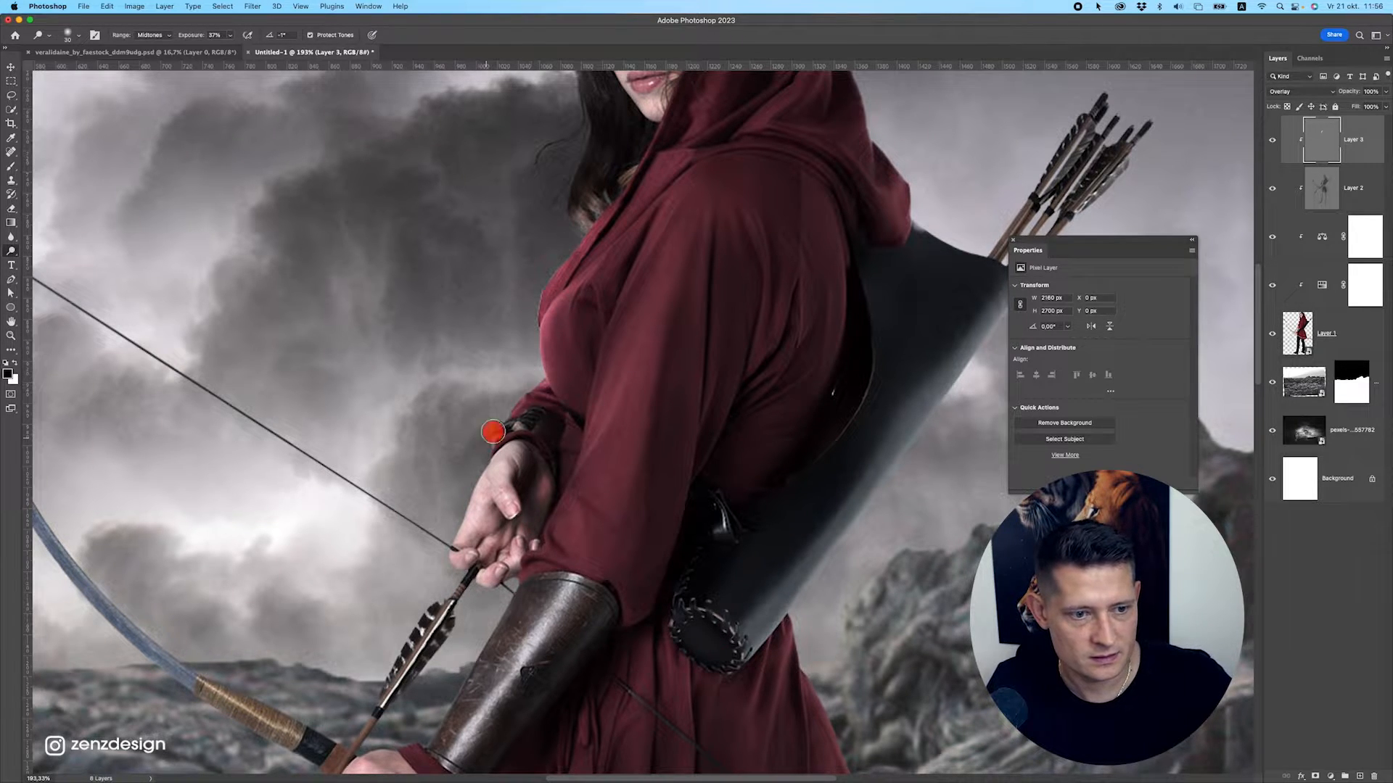
mouse_move(493, 432)
mouse_down()
mouse_move(513, 391)
mouse_move(487, 424)
mouse_move(501, 354)
mouse_move(533, 404)
mouse_move(505, 390)
mouse_move(531, 341)
mouse_move(472, 459)
mouse_up()
drag(488, 394, 509, 320)
mouse_move(521, 504)
mouse_down()
mouse_move(556, 444)
mouse_move(487, 570)
mouse_move(560, 457)
mouse_up()
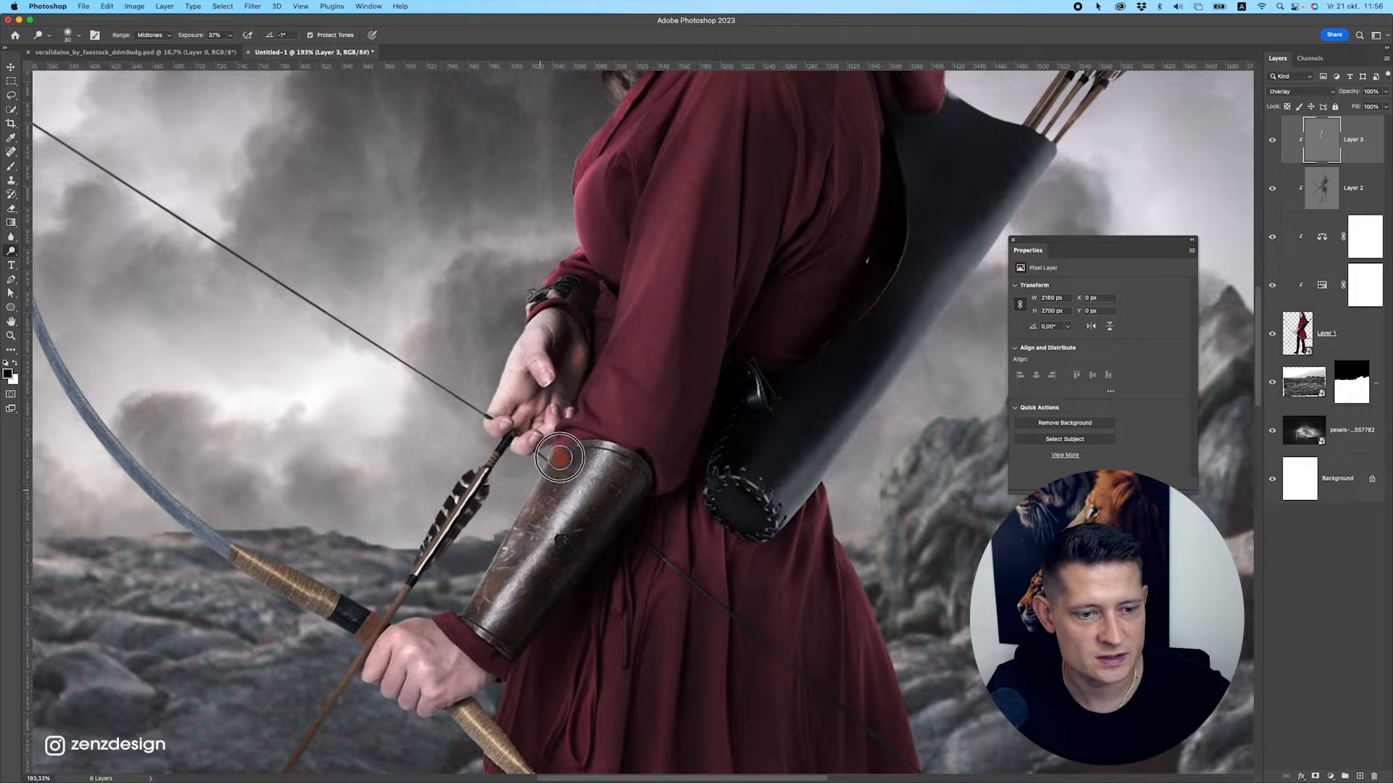
Dodge the lower sleeve just above the leather arm guard, undoing the first highlight stroke.
scroll(594, 389, up, 3)
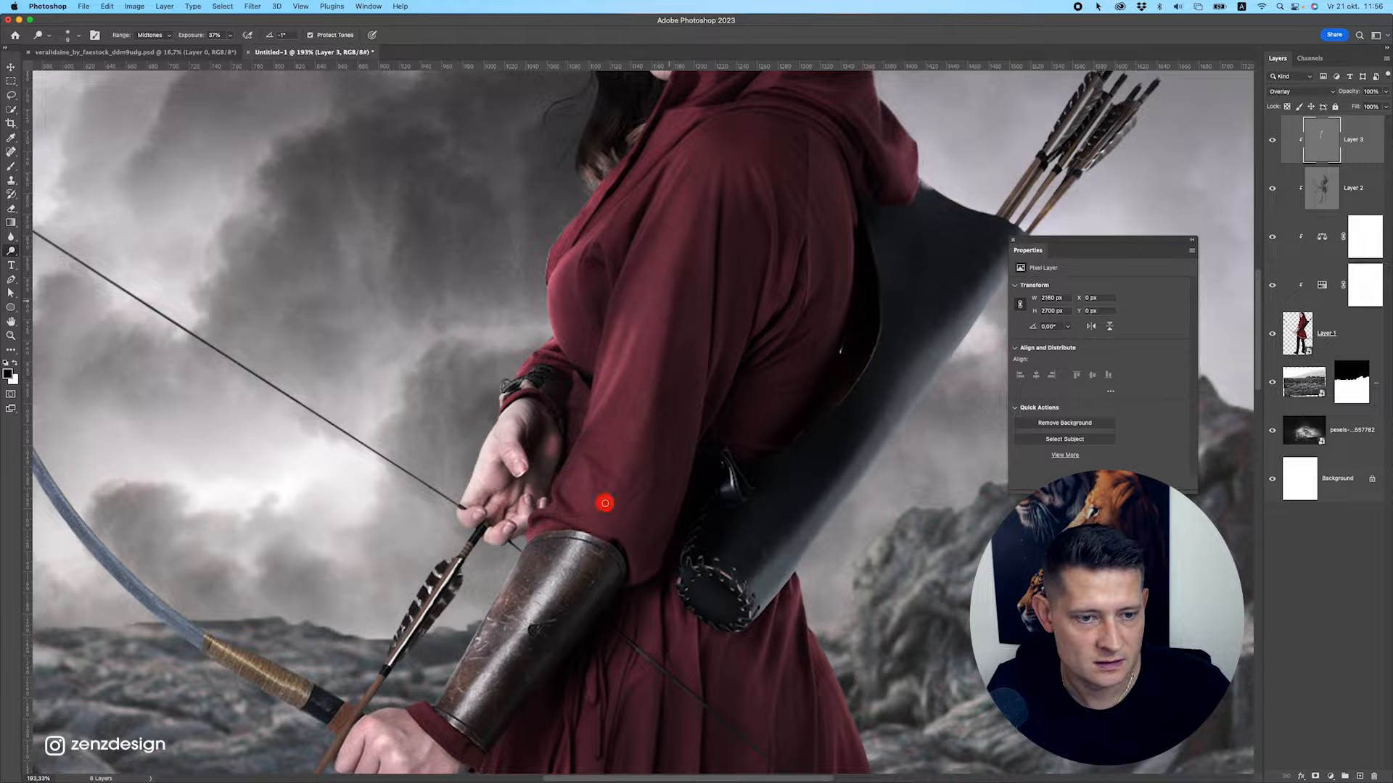
mouse_move(626, 517)
mouse_down()
mouse_move(703, 264)
mouse_move(621, 469)
mouse_move(584, 463)
mouse_move(578, 501)
mouse_up()
key(super+z)
scroll(600, 549, down, 5)
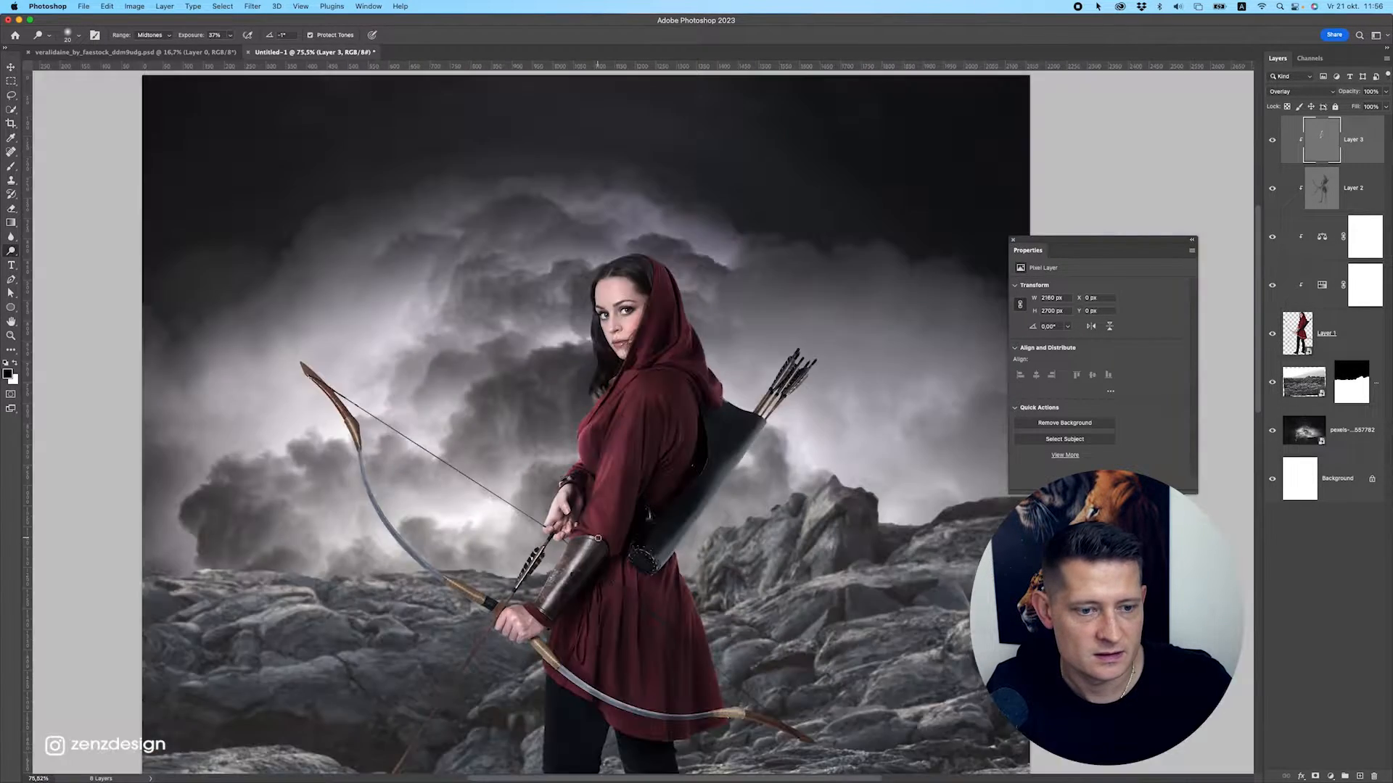
scroll(601, 548, up, 5)
mouse_move(578, 443)
mouse_down()
mouse_move(581, 514)
mouse_move(572, 453)
mouse_move(555, 503)
mouse_move(526, 514)
mouse_move(556, 493)
mouse_move(538, 513)
mouse_move(594, 536)
mouse_move(568, 531)
mouse_move(574, 475)
mouse_move(551, 491)
mouse_up()
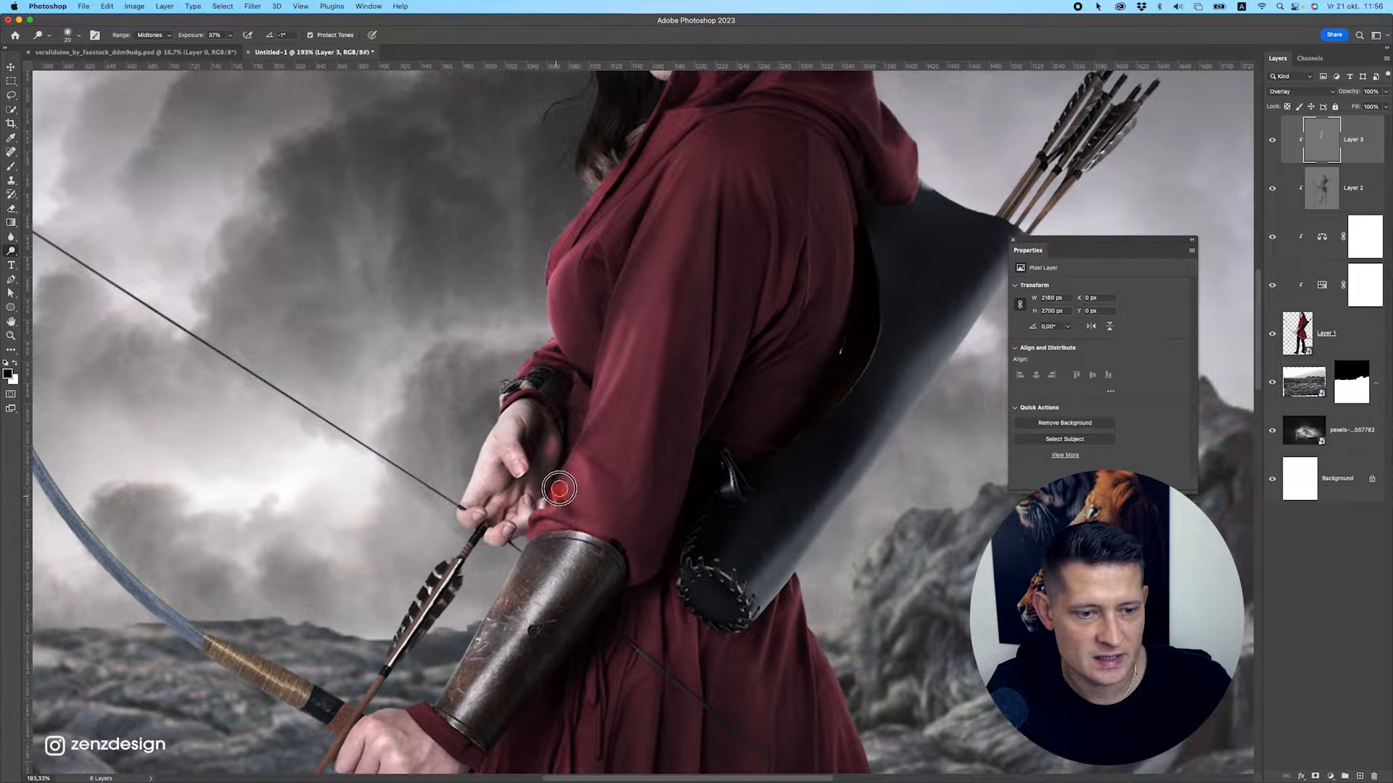
scroll(598, 414, down, 5)
scroll(597, 414, up, 3)
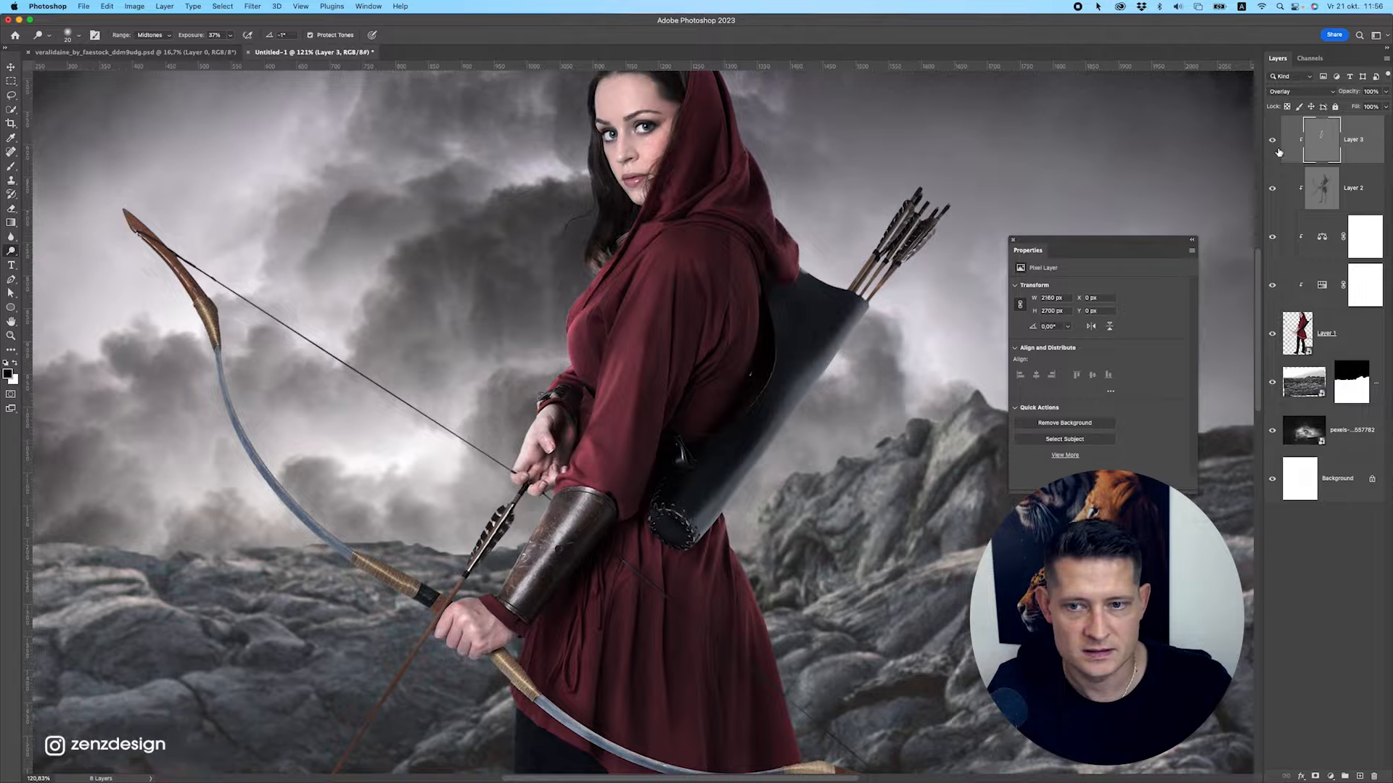
Compare the archer with and without the dodge highlights on Layer 3.
click(1272, 140)
click(1272, 140)
click(1272, 140)
click(1271, 140)
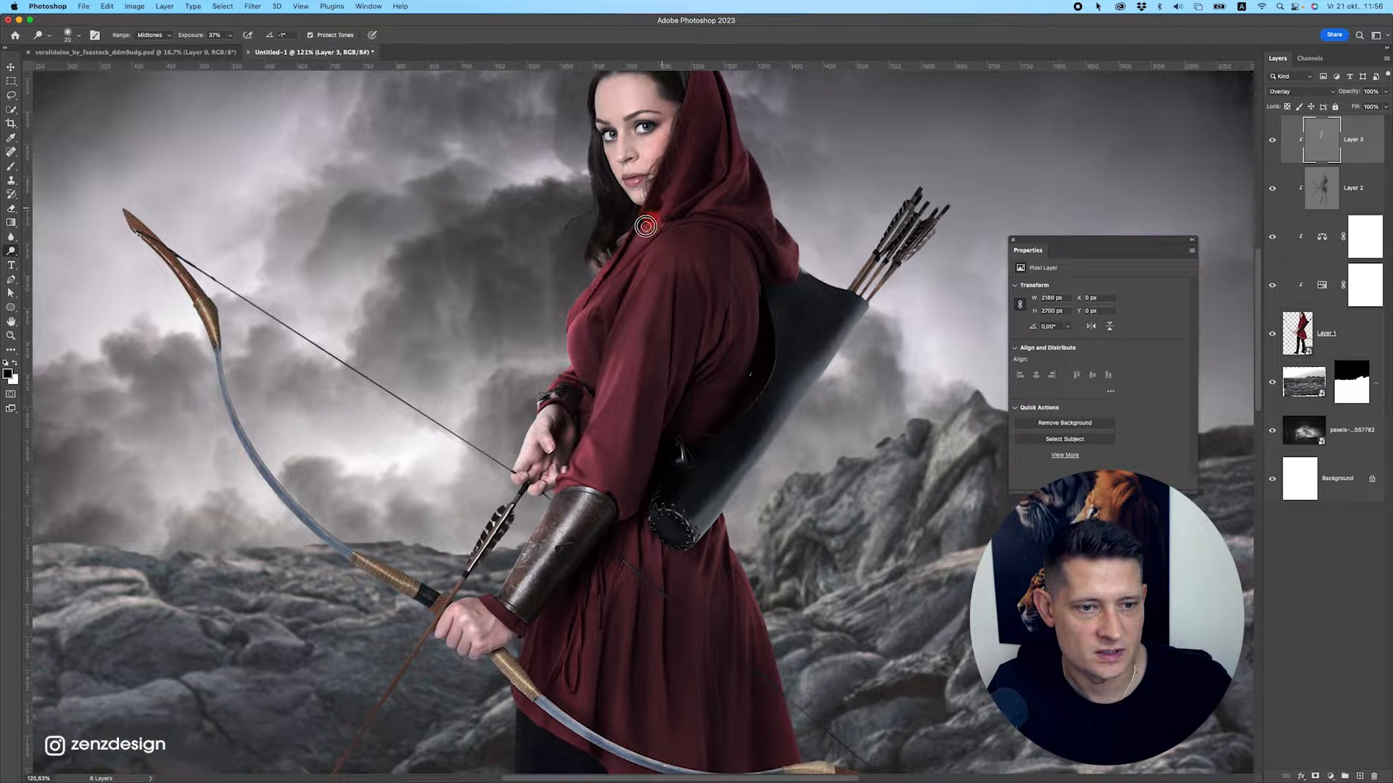
Dodge the hood's front edge, the chest and the drawing forearm, undoing one unwanted stroke.
mouse_move(684, 211)
mouse_down()
mouse_move(655, 295)
mouse_move(570, 380)
mouse_up()
drag(651, 237, 599, 309)
key(super+z)
mouse_move(557, 390)
mouse_down()
mouse_move(529, 486)
mouse_move(557, 482)
mouse_up()
scroll(556, 357, down, 4)
scroll(559, 366, up, 4)
scroll(621, 307, up, 1)
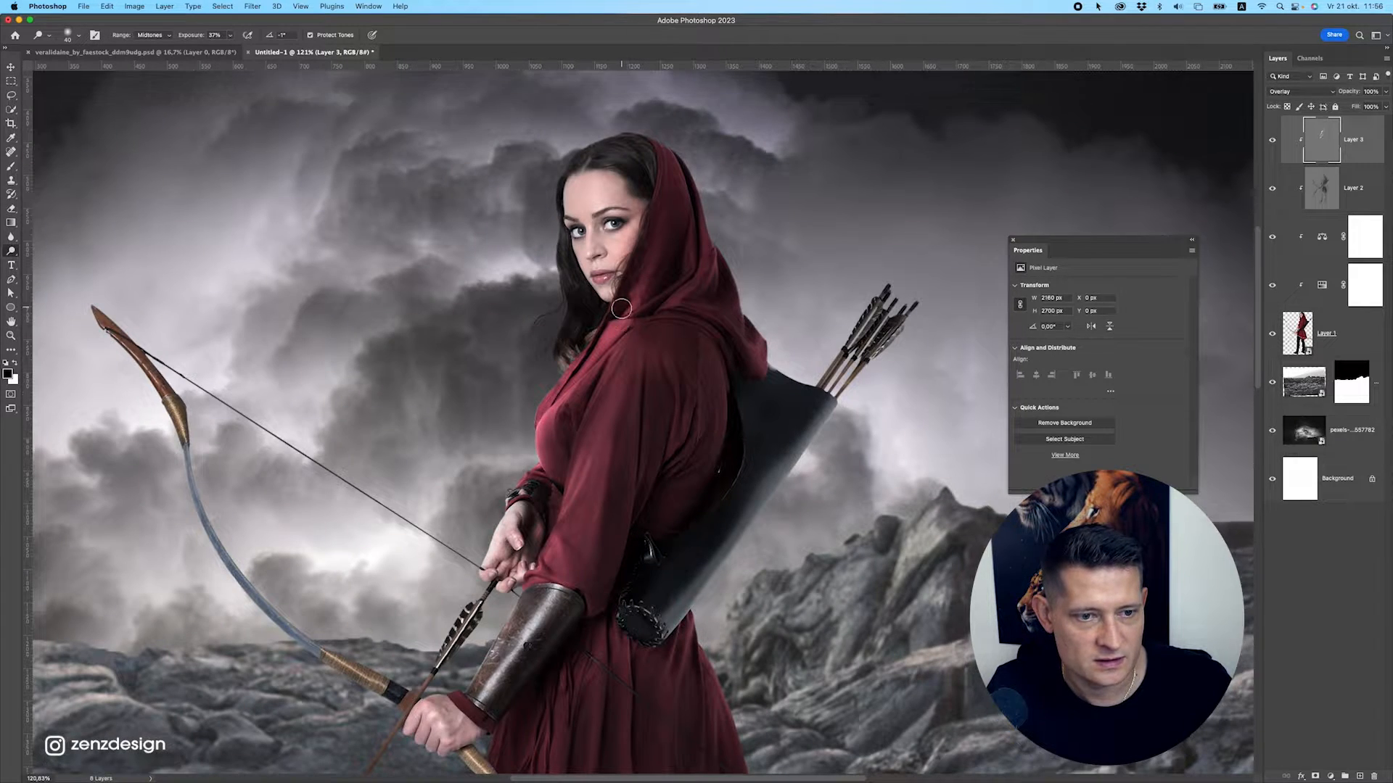
Dodge the outline of the hair around the face and the top of the head.
mouse_move(632, 290)
mouse_down()
mouse_move(662, 175)
mouse_move(643, 118)
mouse_move(550, 164)
mouse_up()
drag(550, 163, 635, 124)
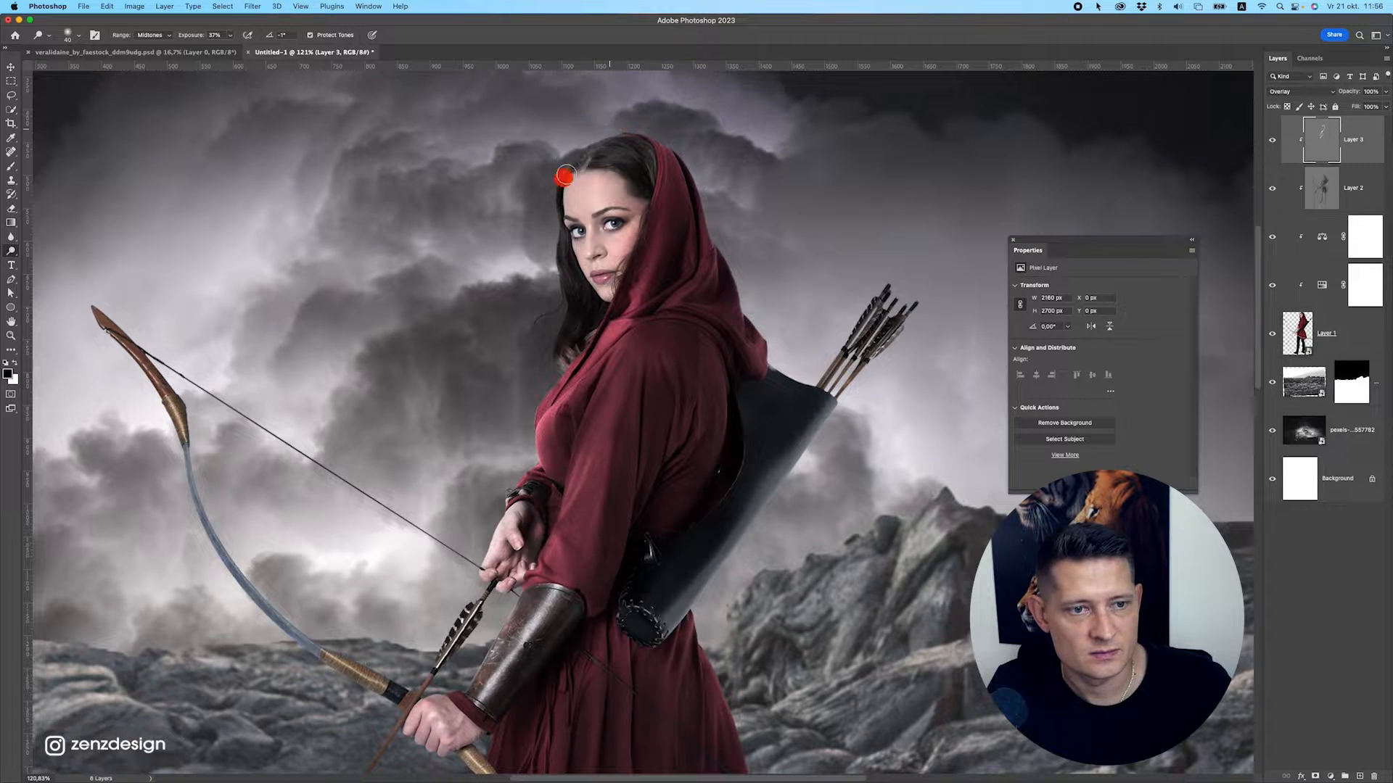
mouse_move(564, 176)
mouse_down()
mouse_move(570, 148)
mouse_move(672, 124)
mouse_move(546, 215)
mouse_up()
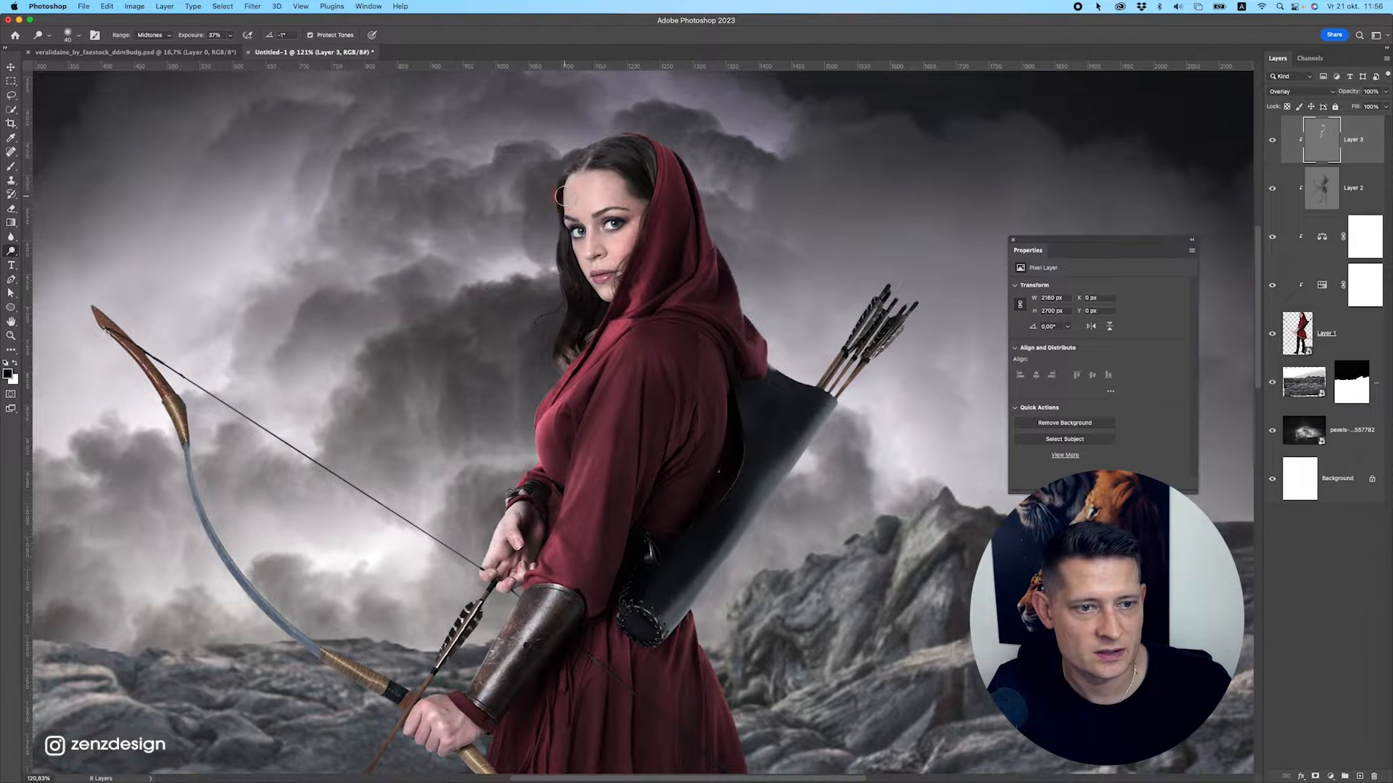
mouse_move(561, 282)
mouse_down()
mouse_move(570, 307)
mouse_move(573, 292)
mouse_move(546, 371)
mouse_move(563, 367)
mouse_up()
Dodge the upper bow tip and the bowstring, undoing one stroke along the way.
scroll(606, 230, up, 1)
scroll(566, 358, left, 5)
scroll(567, 358, down, 2)
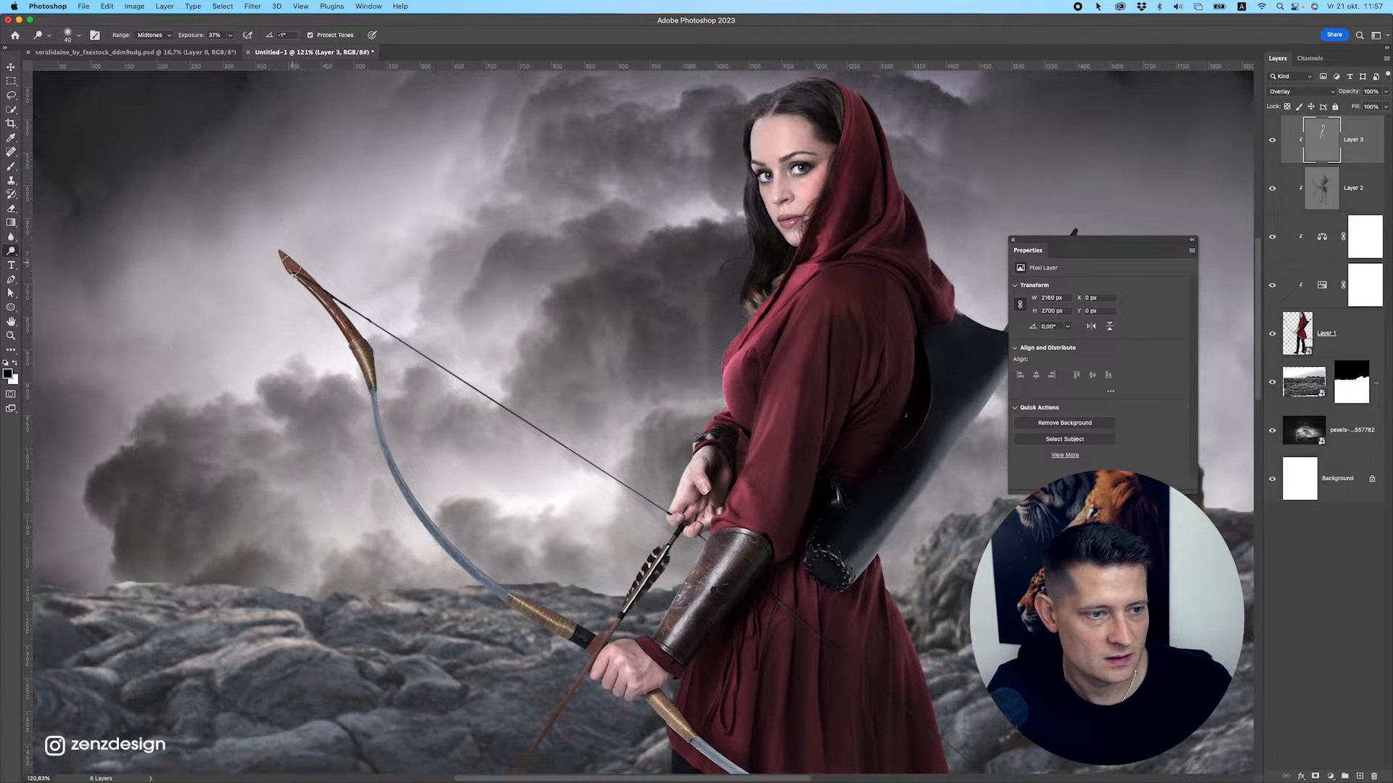
mouse_move(273, 248)
mouse_down()
mouse_move(381, 333)
mouse_move(368, 350)
mouse_move(315, 274)
mouse_move(367, 388)
mouse_move(360, 328)
mouse_up()
key(super+z)
drag(574, 437, 448, 368)
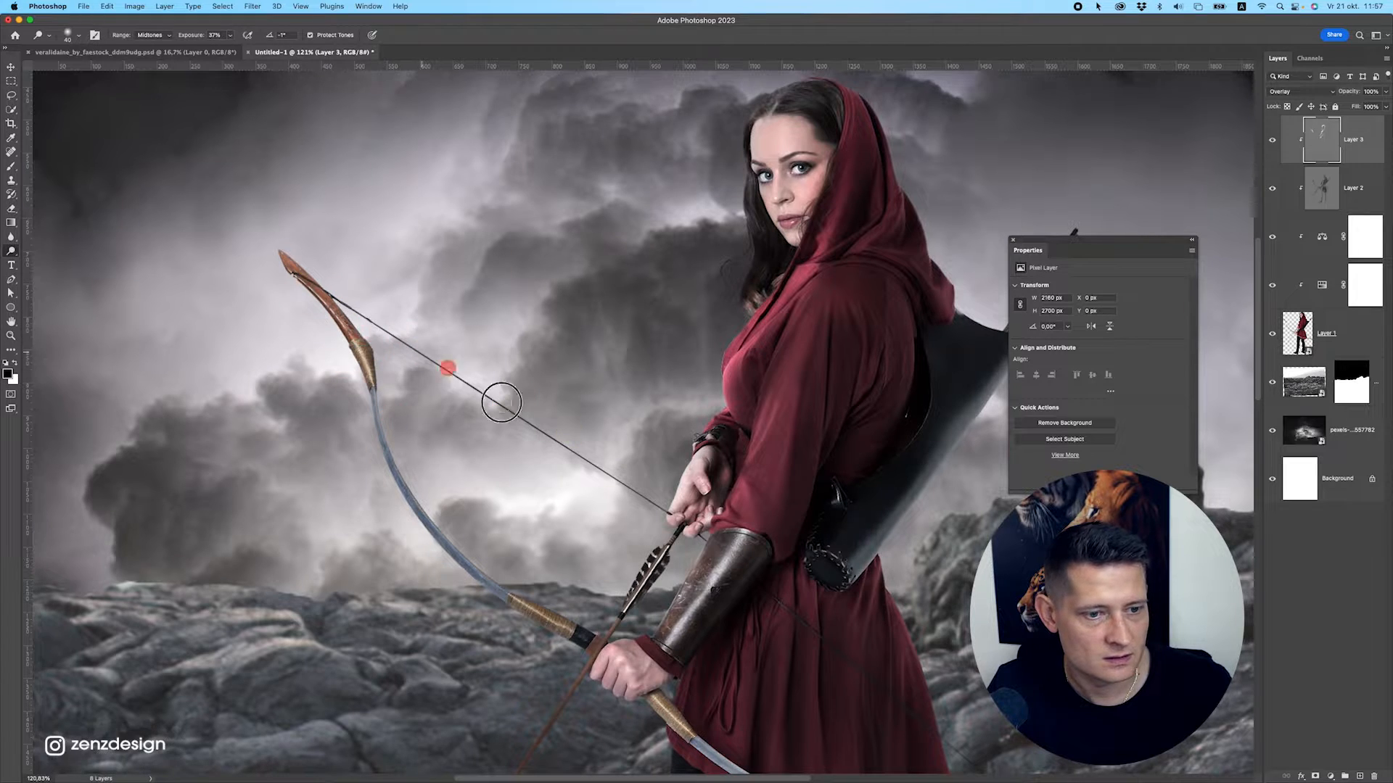
Dodge the wrapped bow grip and the gripping hand, undoing the last stroke.
drag(663, 478, 660, 380)
drag(644, 512, 688, 381)
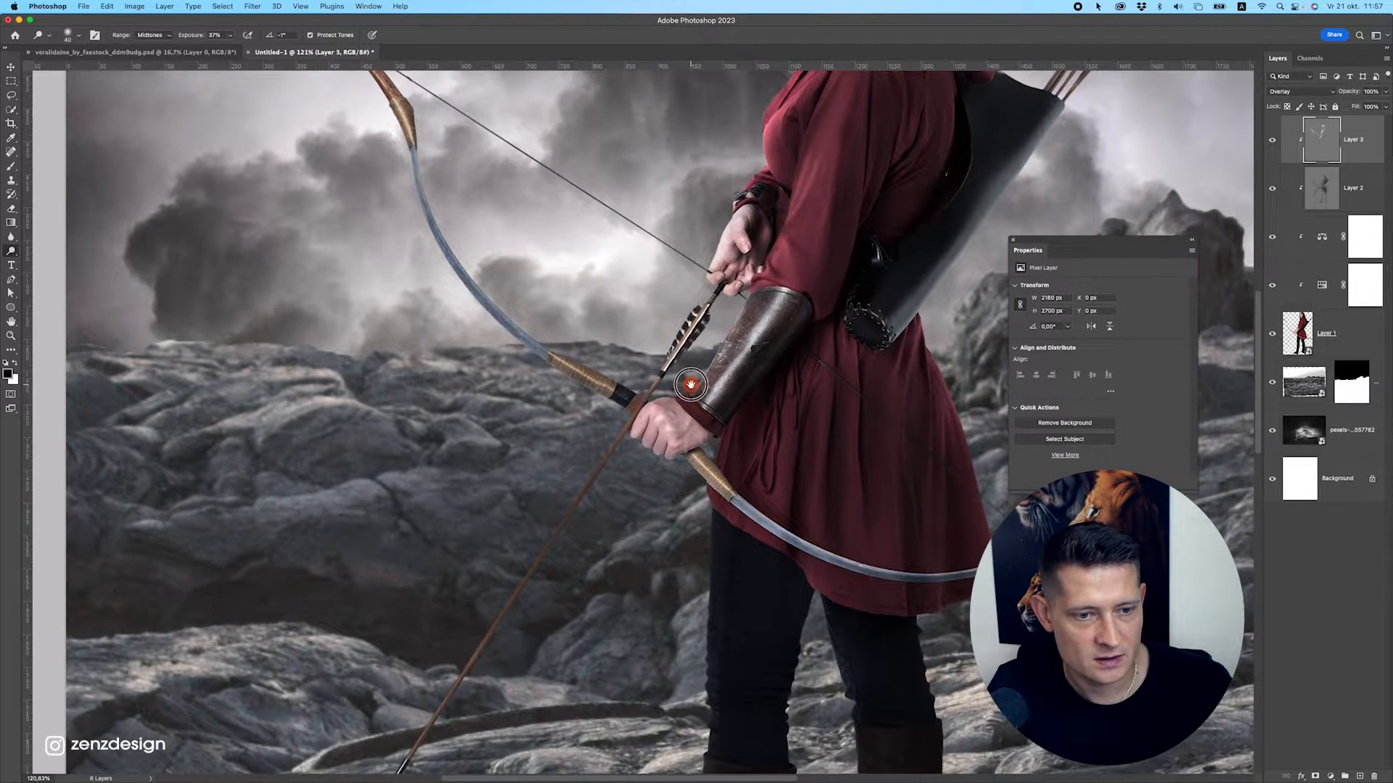
drag(554, 345, 569, 356)
drag(646, 409, 660, 401)
key(super+z)
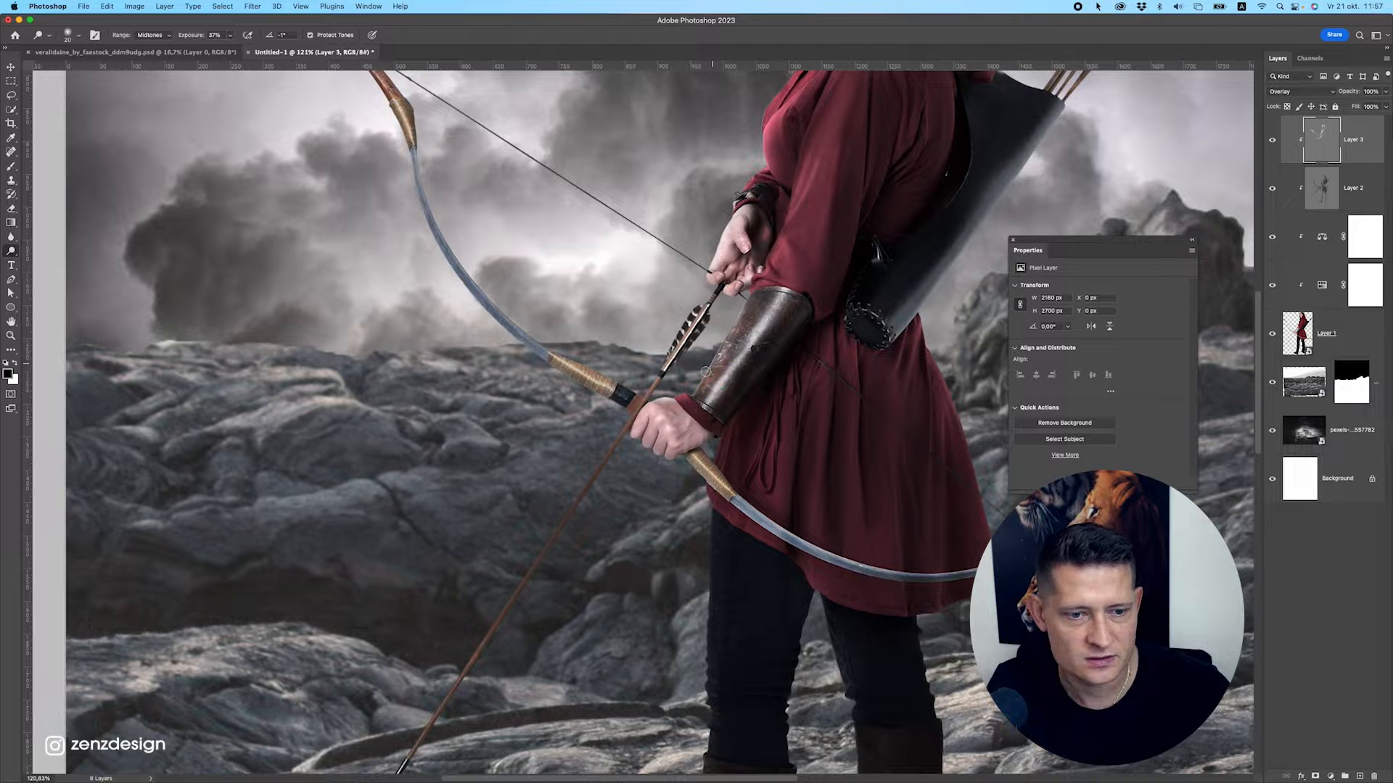
Dodge the back edge of the red hood and across the shoulder.
drag(681, 485, 648, 371)
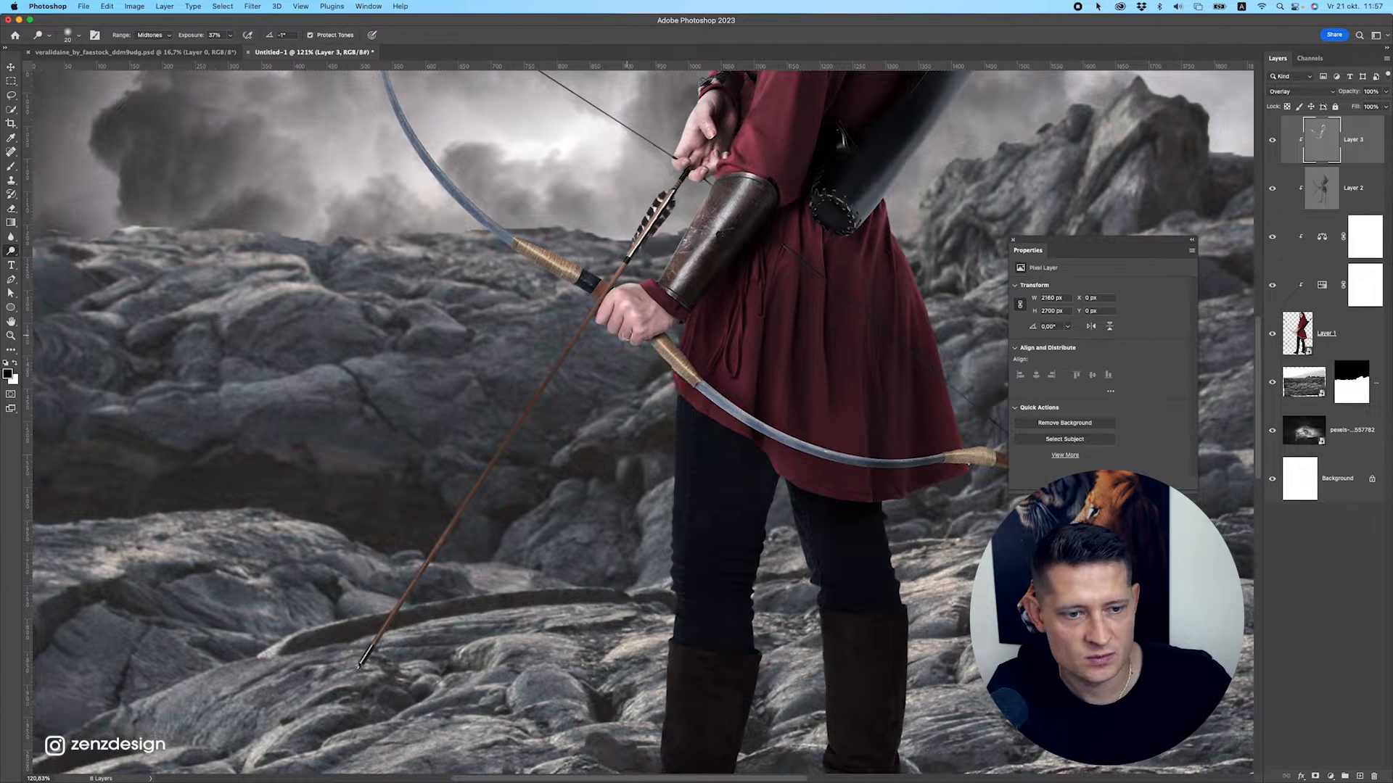
drag(771, 357, 689, 464)
drag(776, 319, 693, 573)
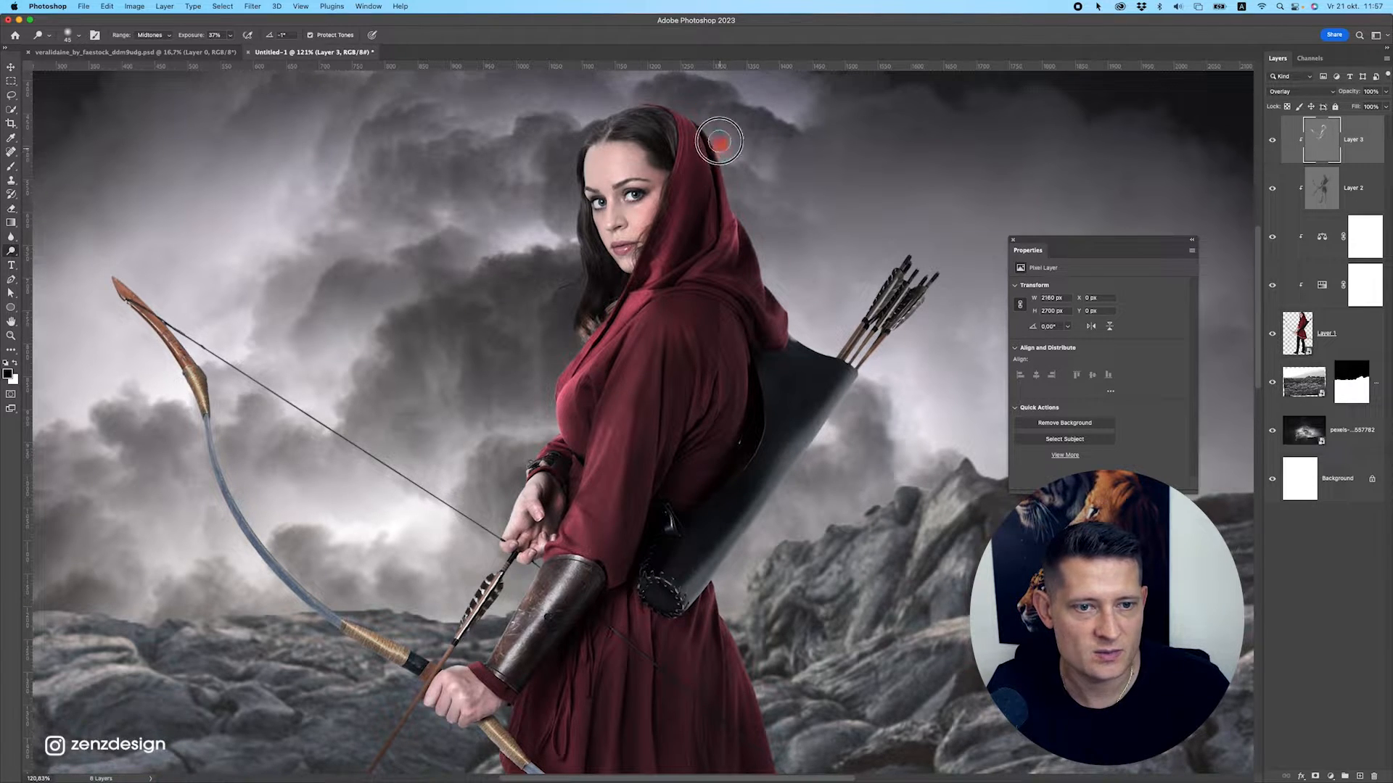
mouse_move(718, 141)
mouse_down()
mouse_move(704, 149)
mouse_move(724, 195)
mouse_up()
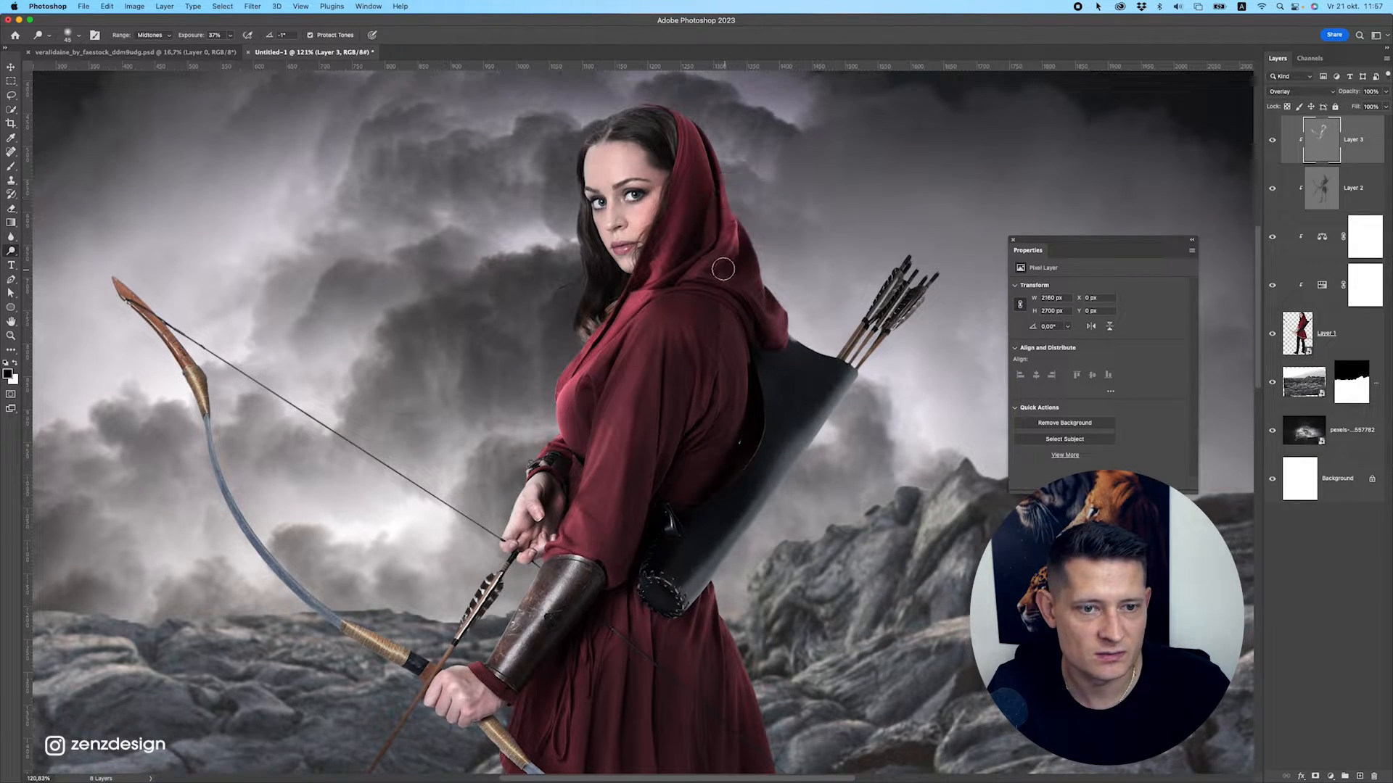
mouse_move(723, 269)
mouse_down()
mouse_move(791, 287)
mouse_move(800, 328)
mouse_move(837, 346)
mouse_move(877, 296)
mouse_up()
Dodge the arrow shafts and fletching and the outer edge of the quiver.
mouse_move(829, 345)
mouse_down()
mouse_move(922, 240)
mouse_move(966, 253)
mouse_move(916, 239)
mouse_move(928, 238)
mouse_up()
drag(921, 288, 1000, 217)
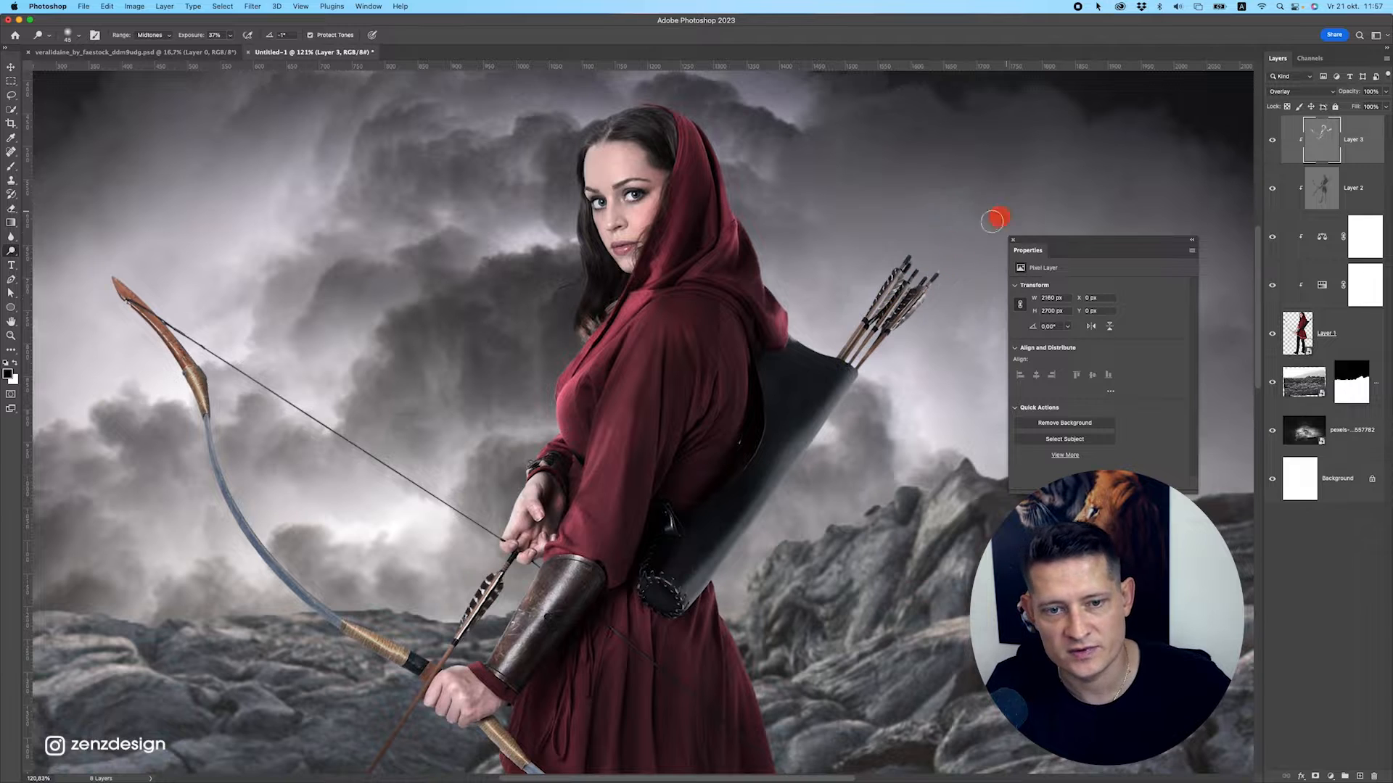
scroll(993, 220, down, 3)
scroll(994, 220, left, 3)
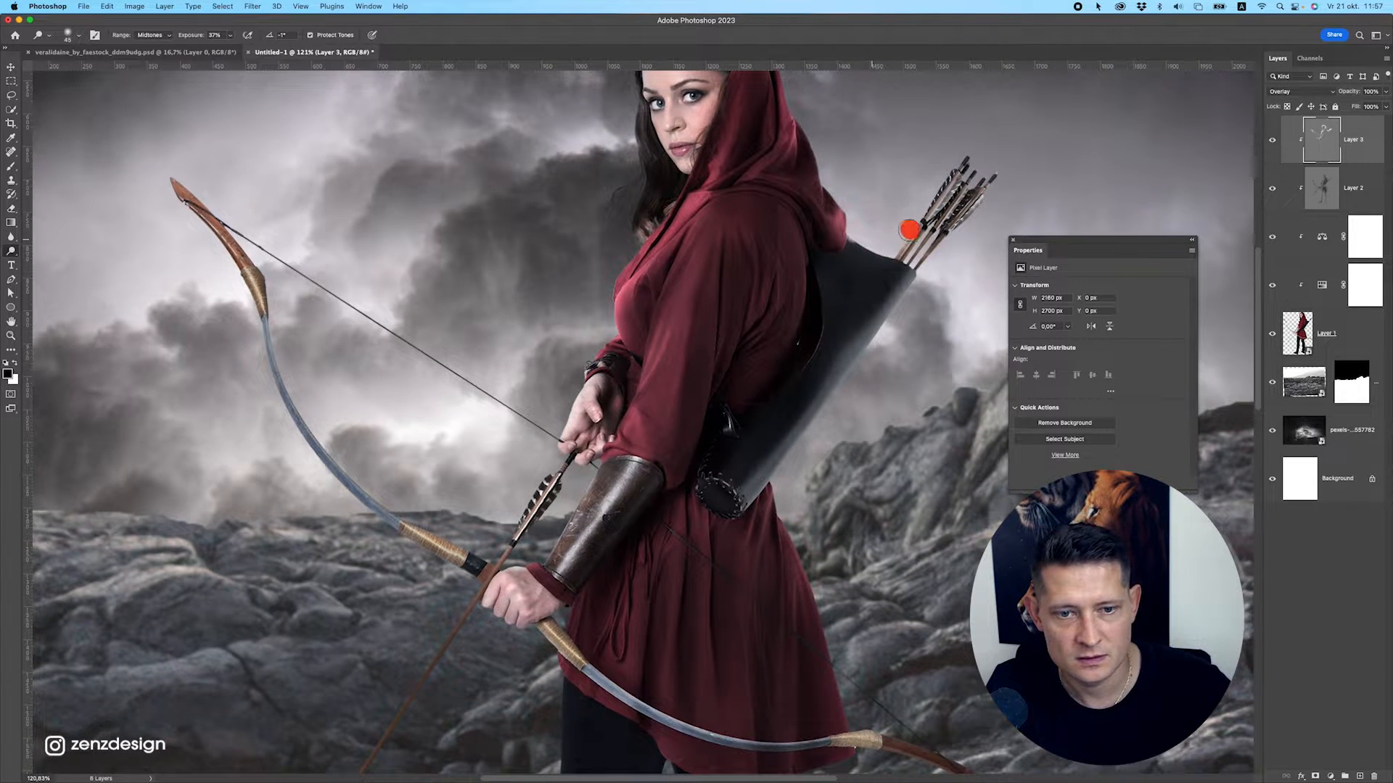
drag(909, 230, 963, 204)
mouse_move(862, 341)
mouse_down()
mouse_move(786, 454)
mouse_move(820, 405)
mouse_up()
Dodge the upper edge of the wooden tip on the lower bow limb.
scroll(890, 420, down, 5)
scroll(816, 456, up, 3)
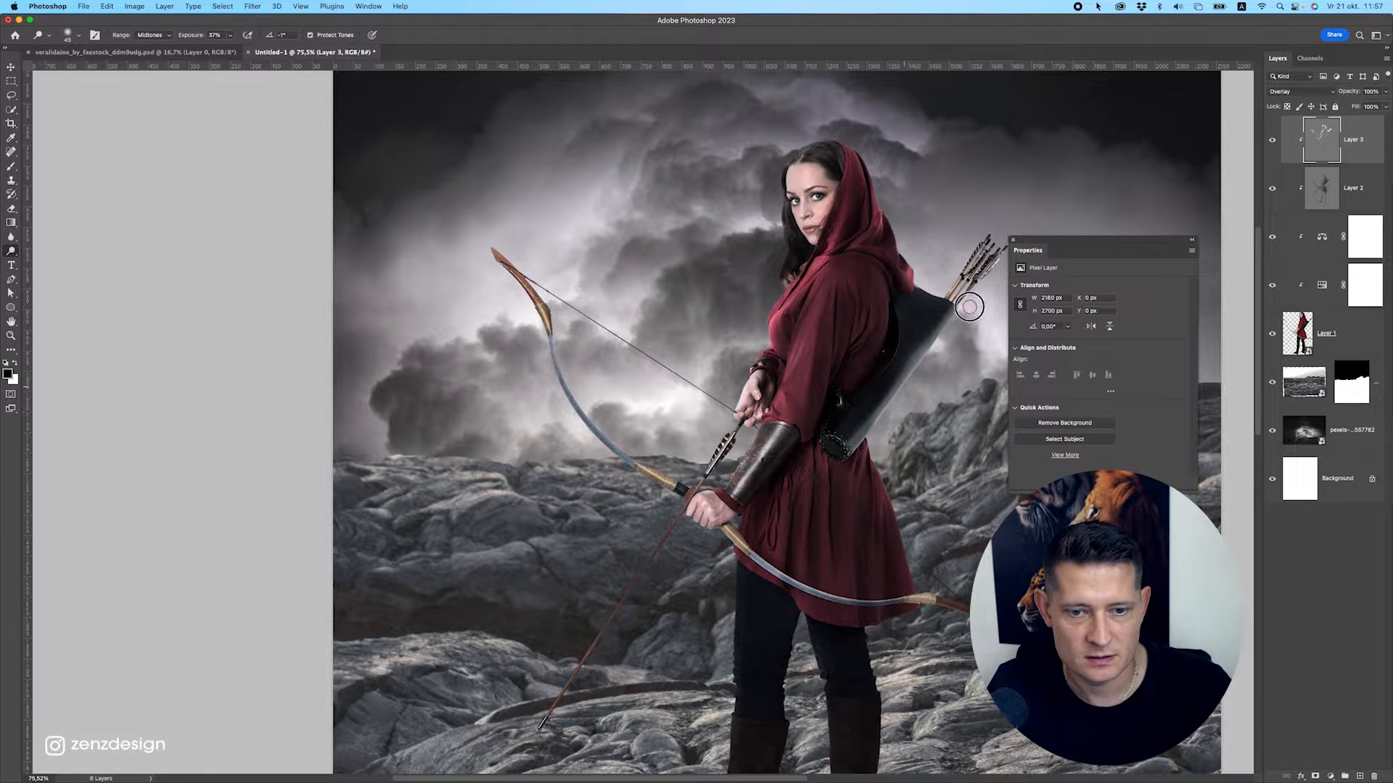
scroll(954, 319, down, 3)
scroll(955, 320, right, 2)
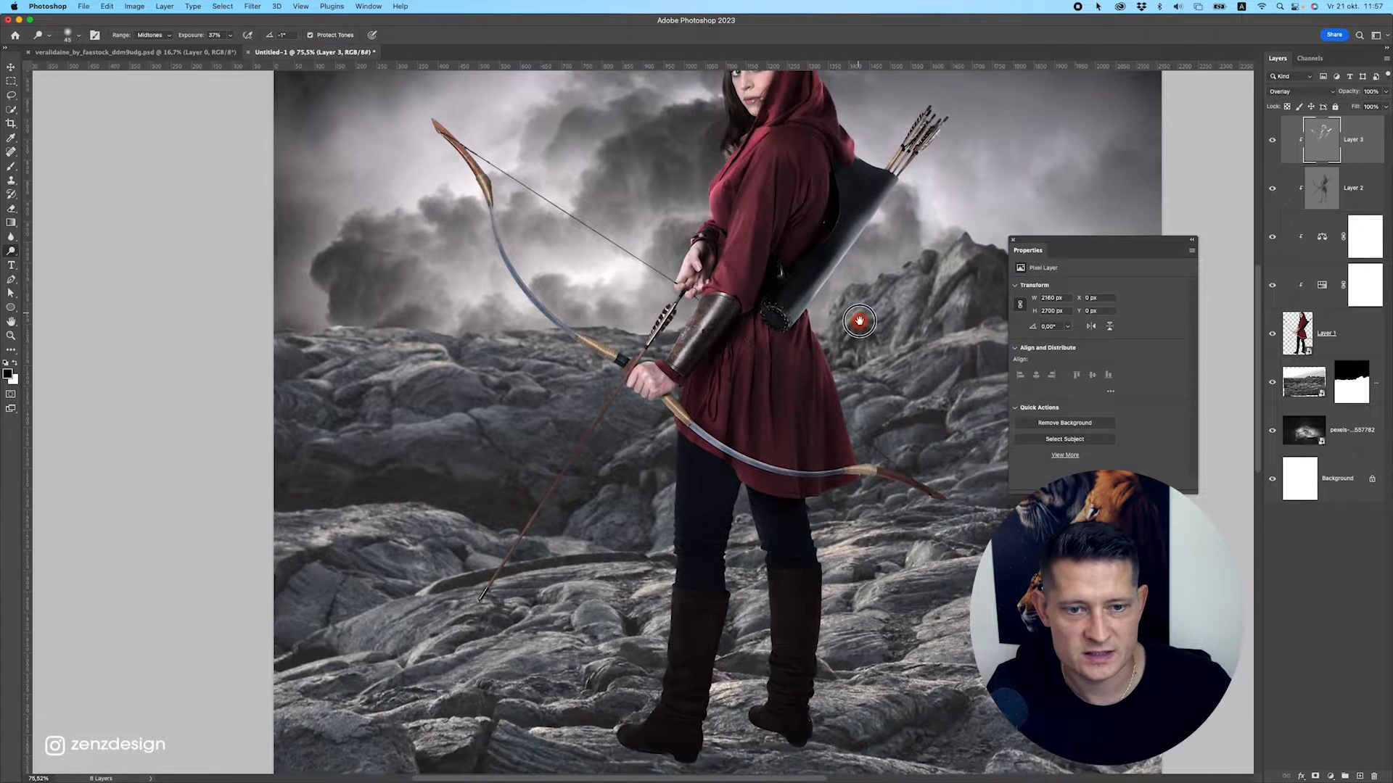
scroll(813, 461, down, 2)
scroll(813, 461, left, 1)
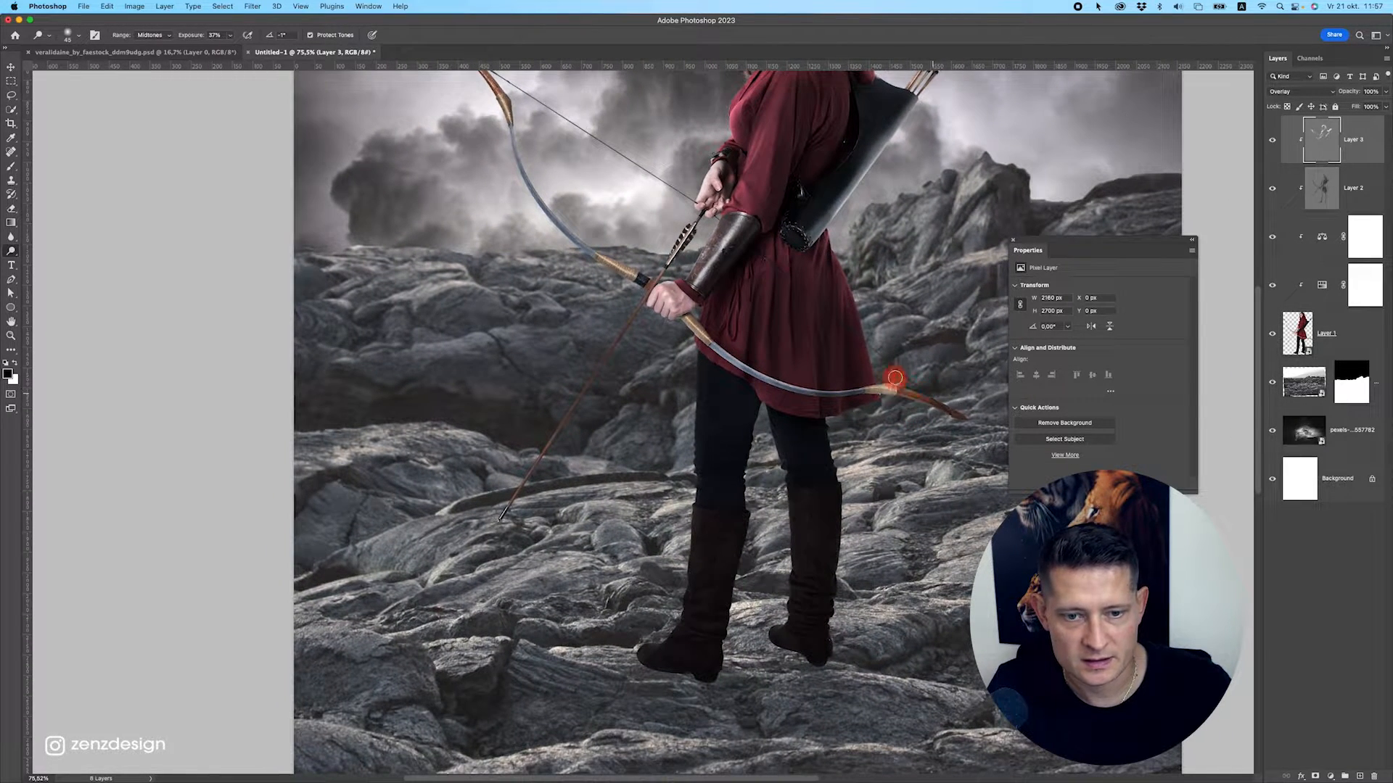
scroll(919, 384, up, 3)
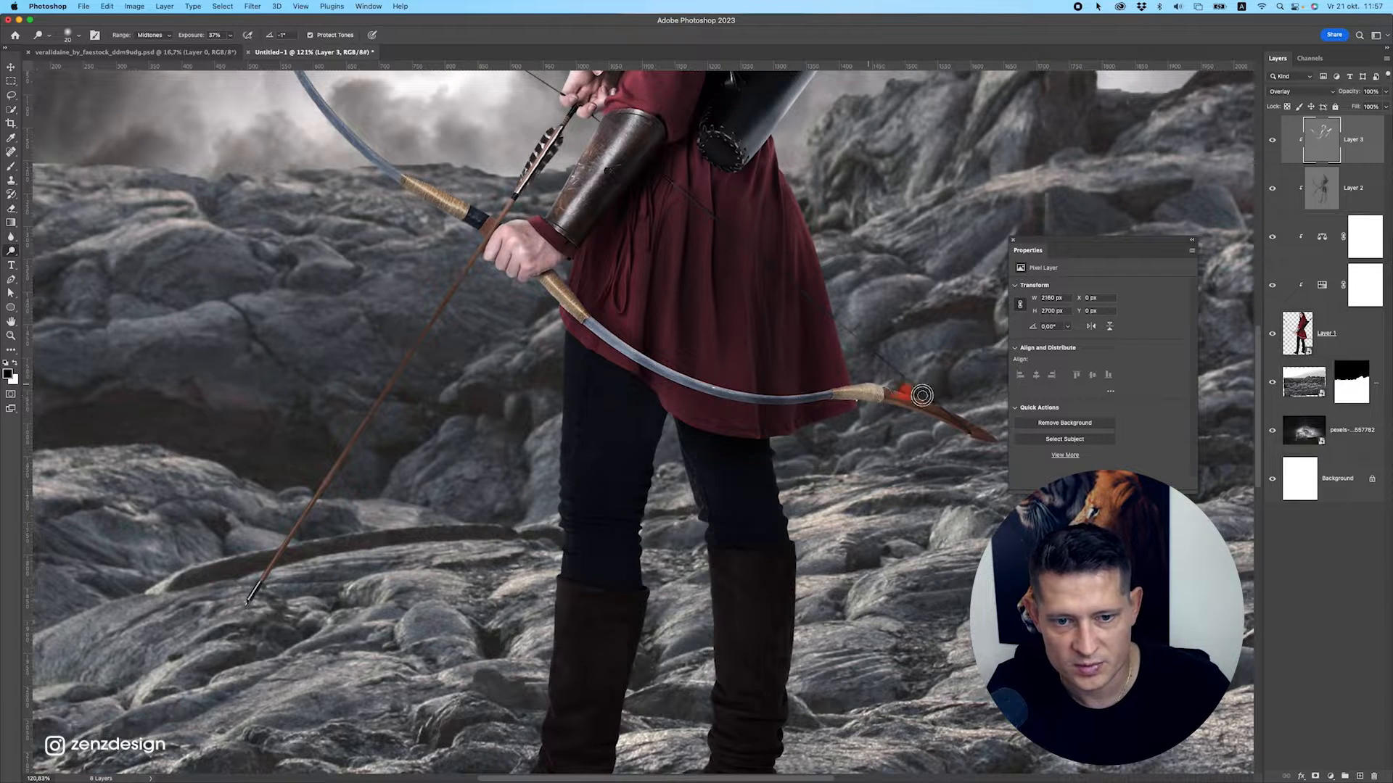
drag(899, 393, 915, 397)
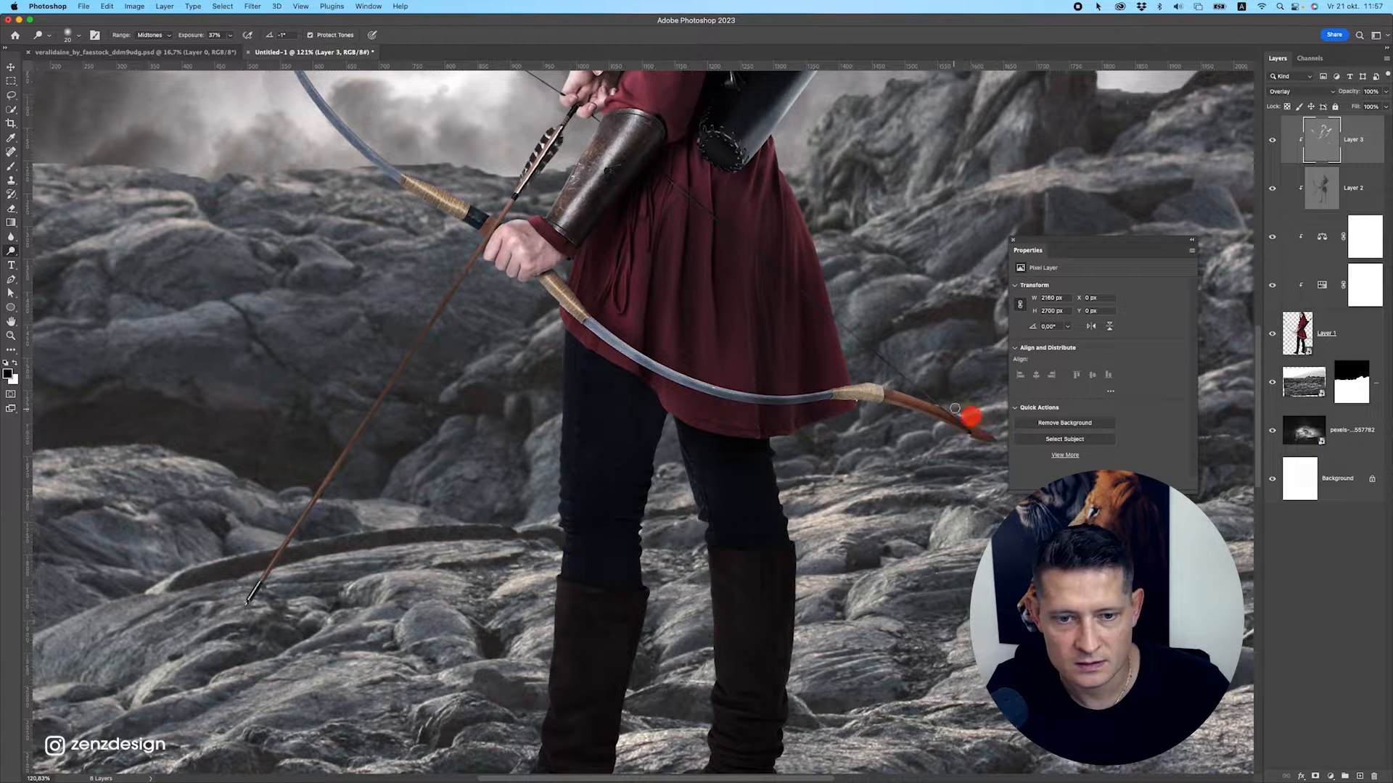
Dodge the outer edges of both trouser legs and the tops of the boots.
mouse_move(676, 463)
mouse_down()
mouse_move(689, 421)
mouse_move(675, 461)
mouse_move(712, 596)
mouse_up()
mouse_move(561, 363)
mouse_down()
mouse_move(546, 570)
mouse_move(566, 593)
mouse_move(560, 357)
mouse_move(559, 625)
mouse_up()
drag(568, 479, 564, 615)
scroll(564, 616, down, 5)
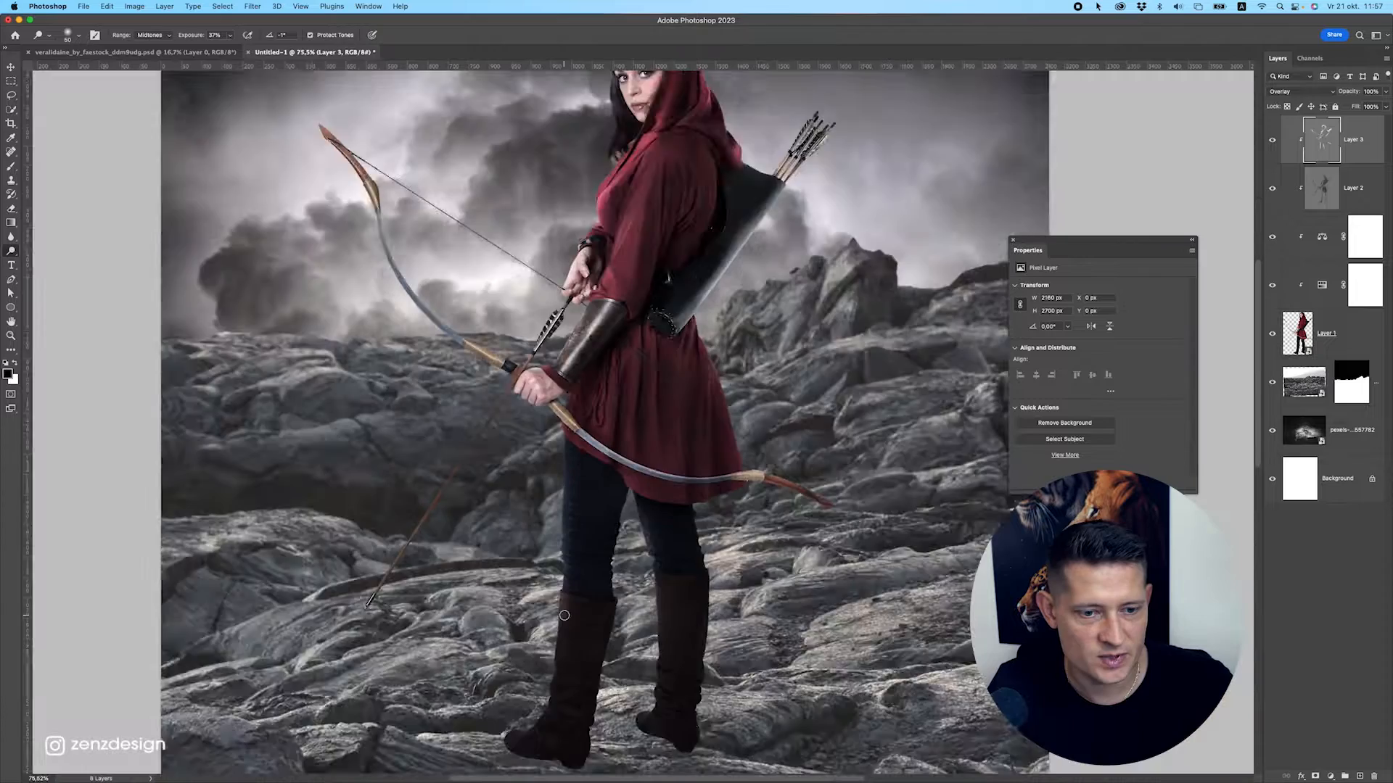
scroll(560, 589, up, 5)
mouse_move(554, 491)
mouse_down()
mouse_move(566, 589)
mouse_move(566, 363)
mouse_up()
mouse_move(559, 313)
mouse_down()
mouse_move(570, 363)
mouse_move(594, 360)
mouse_move(582, 328)
mouse_move(665, 396)
mouse_up()
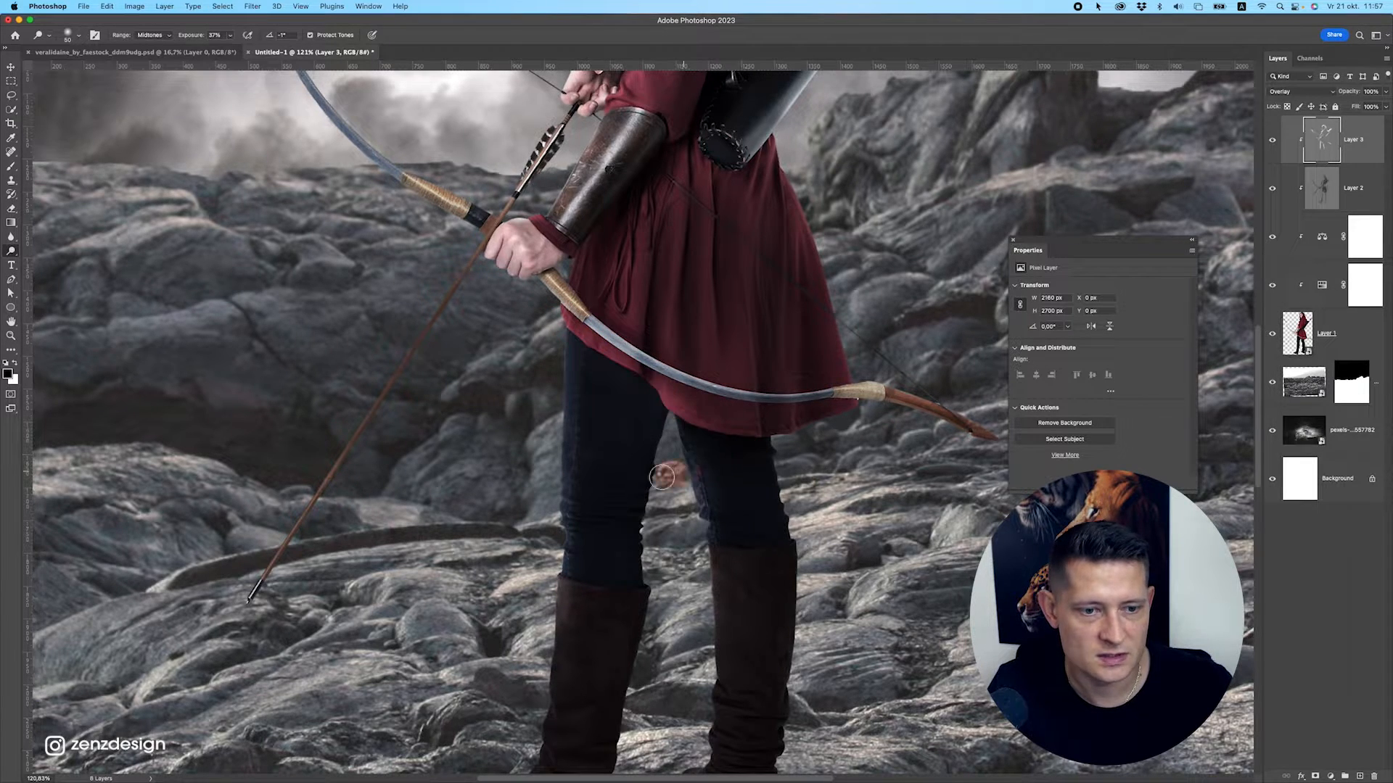
Compare the whole composite with and without the finished dodge highlights on Layer 3.
key(super+0)
scroll(587, 411, up, 3)
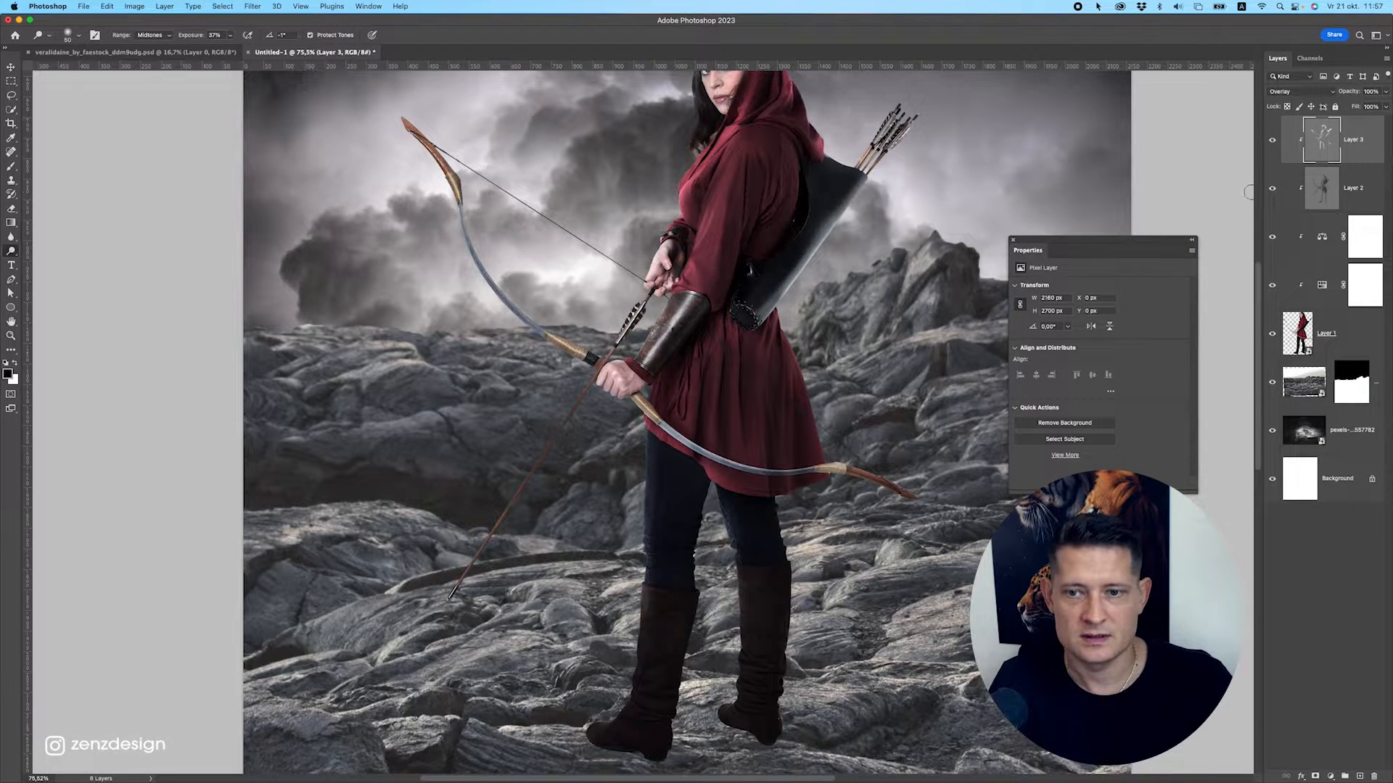
drag(819, 240, 788, 320)
click(1272, 143)
click(1272, 142)
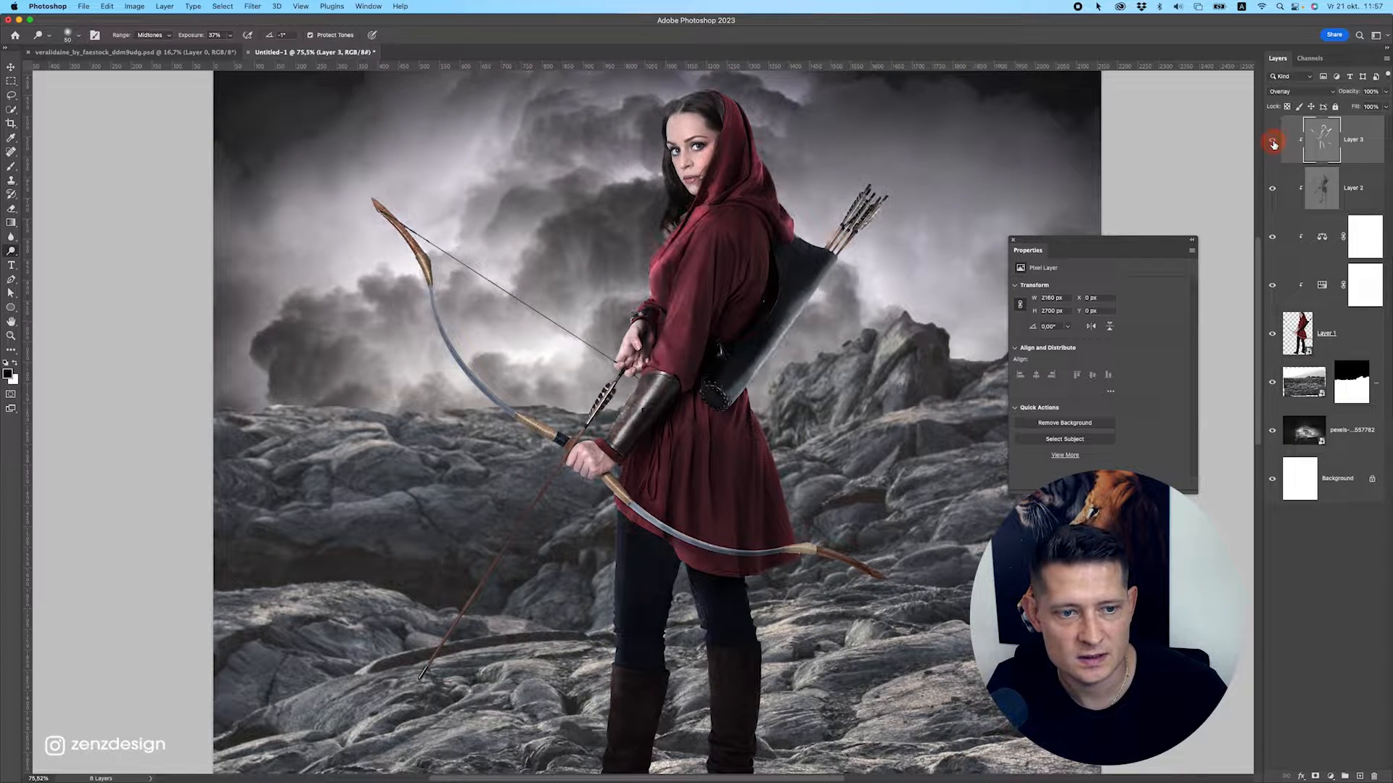
click(1272, 142)
click(1272, 143)
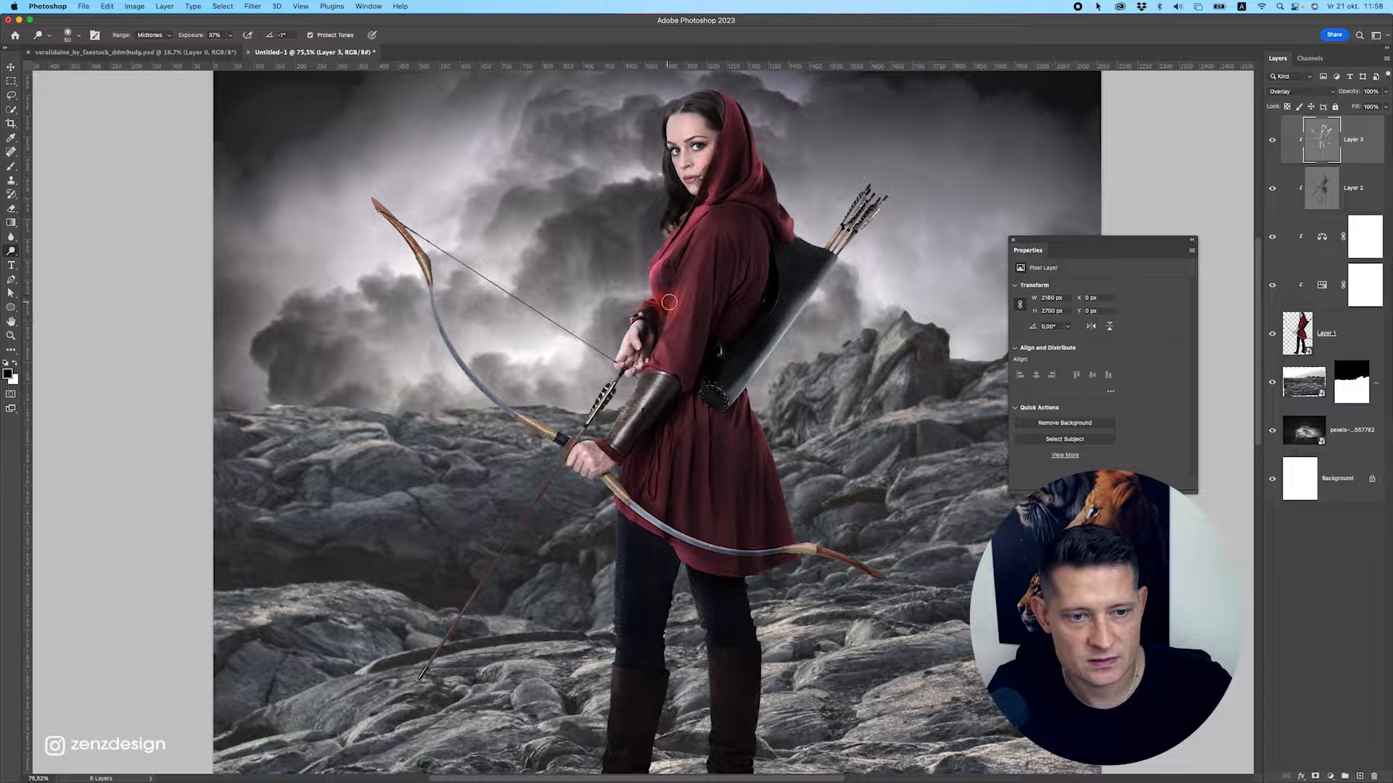
Dodge the folds of the archer's sleeve from the shoulder down toward the elbow, adjusting the brush size between strokes.
scroll(671, 300, up, 3)
scroll(754, 218, up, 2)
key(bracketleft)
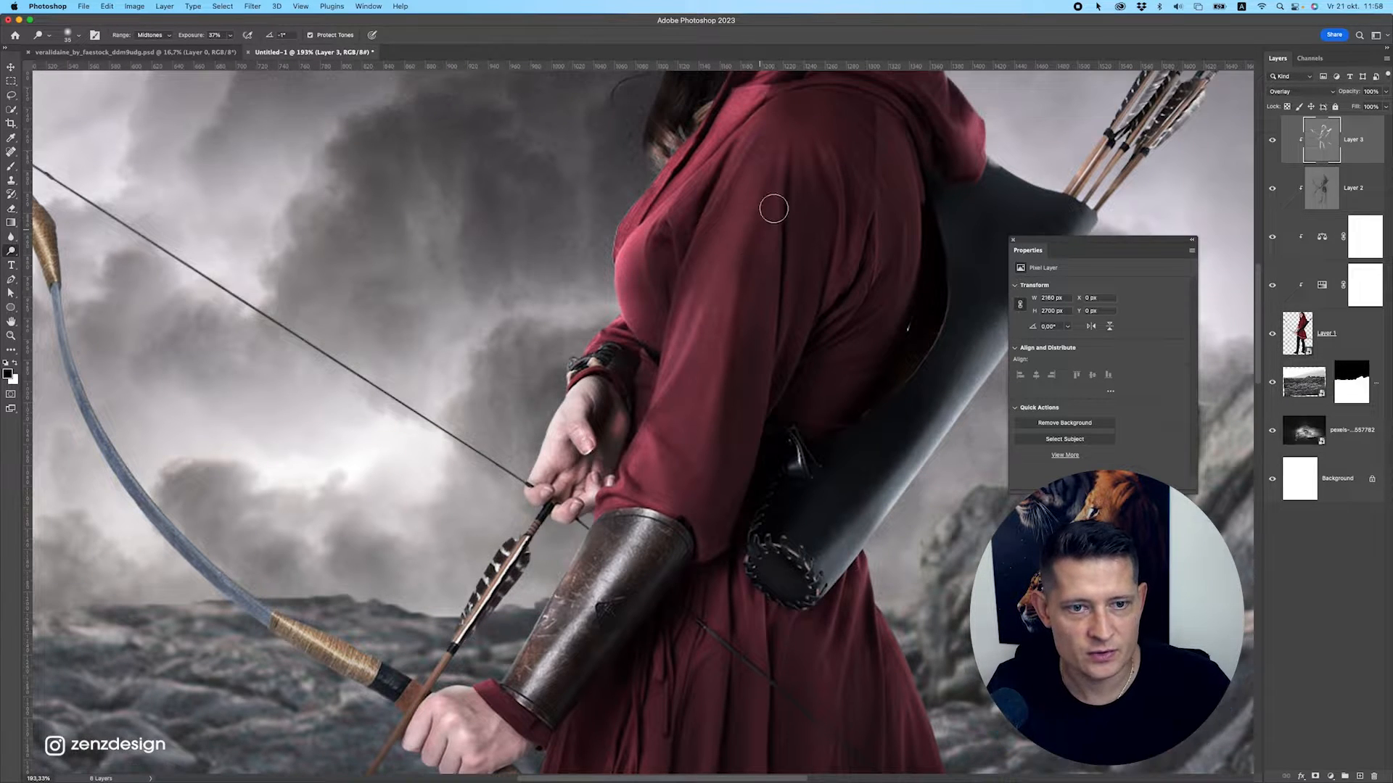
key(bracketleft)
key(bracketleft)
key(bracketleft)
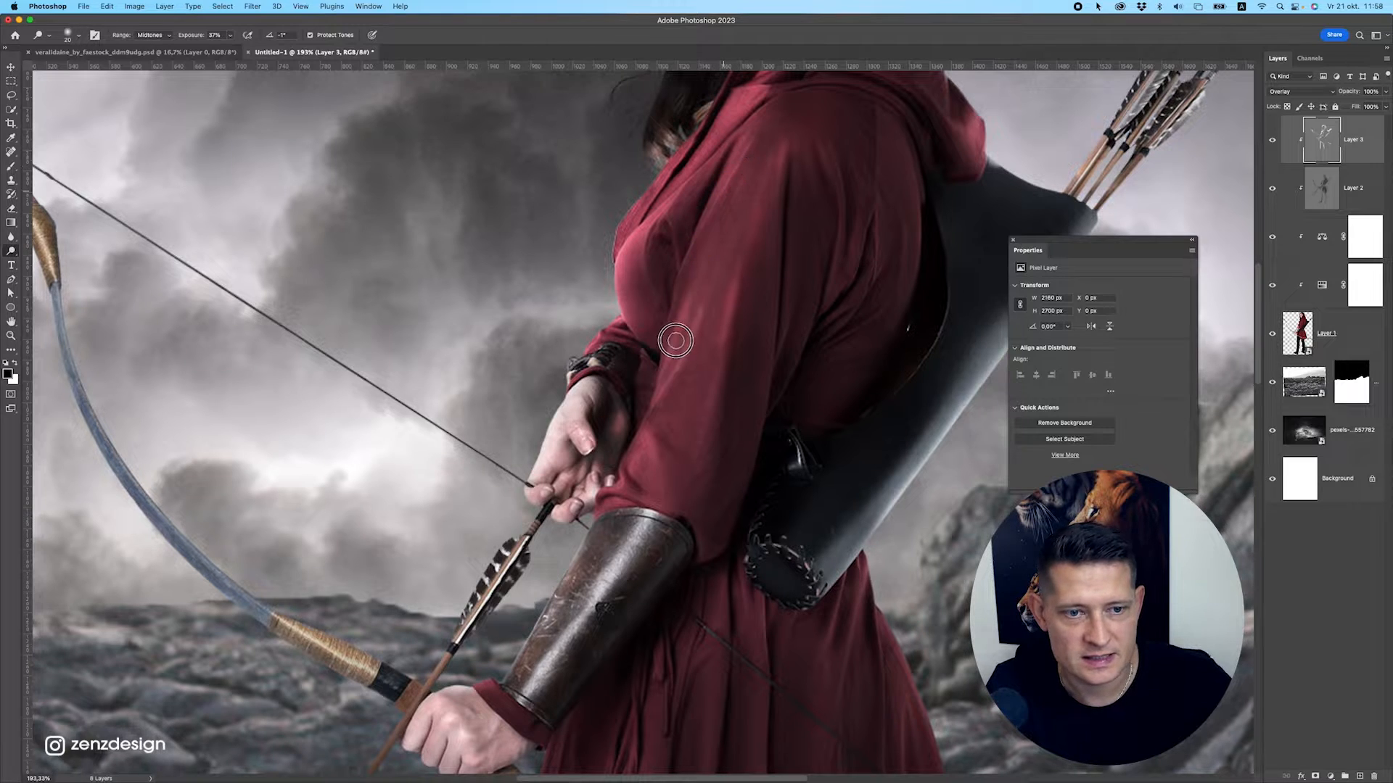
scroll(668, 316, down, 4)
scroll(677, 313, up, 2)
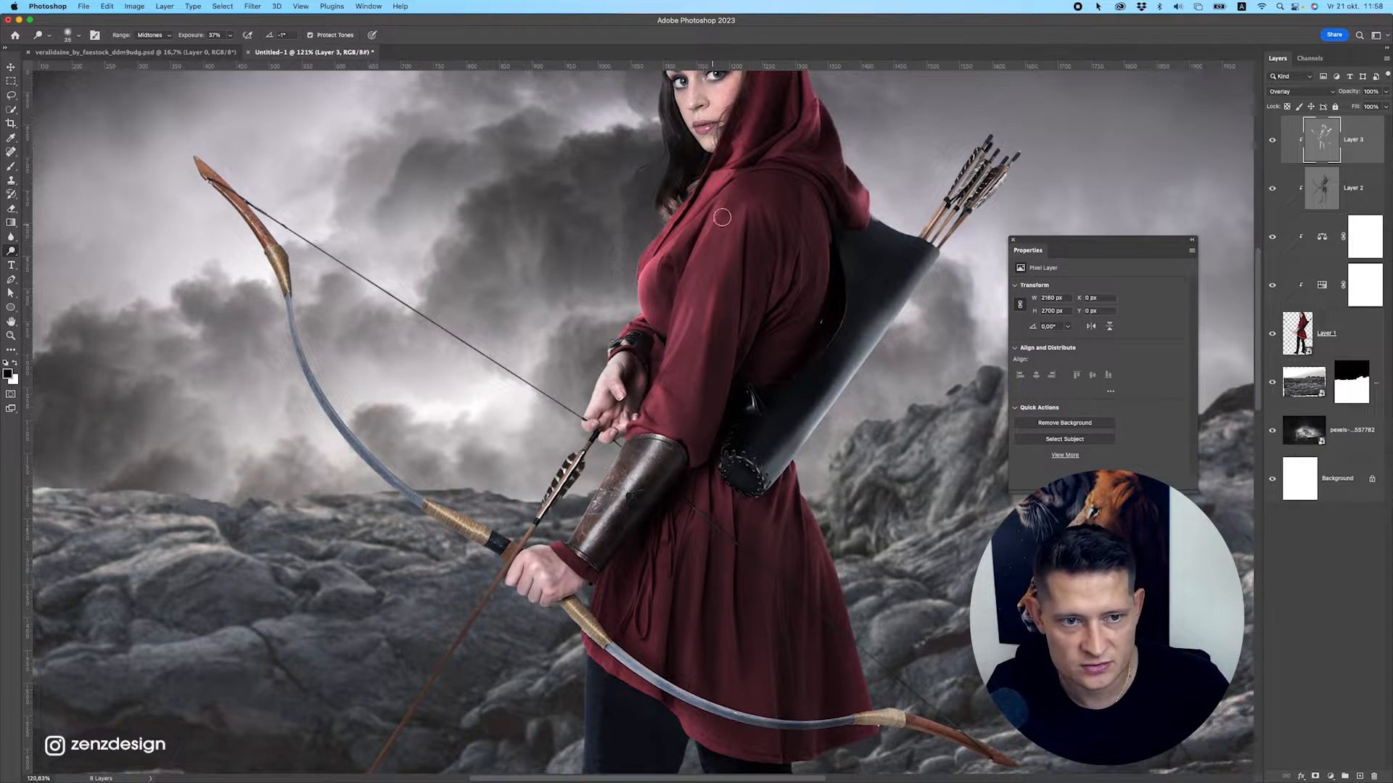
drag(726, 209, 673, 348)
key(bracketright)
key(bracketright)
drag(747, 182, 717, 259)
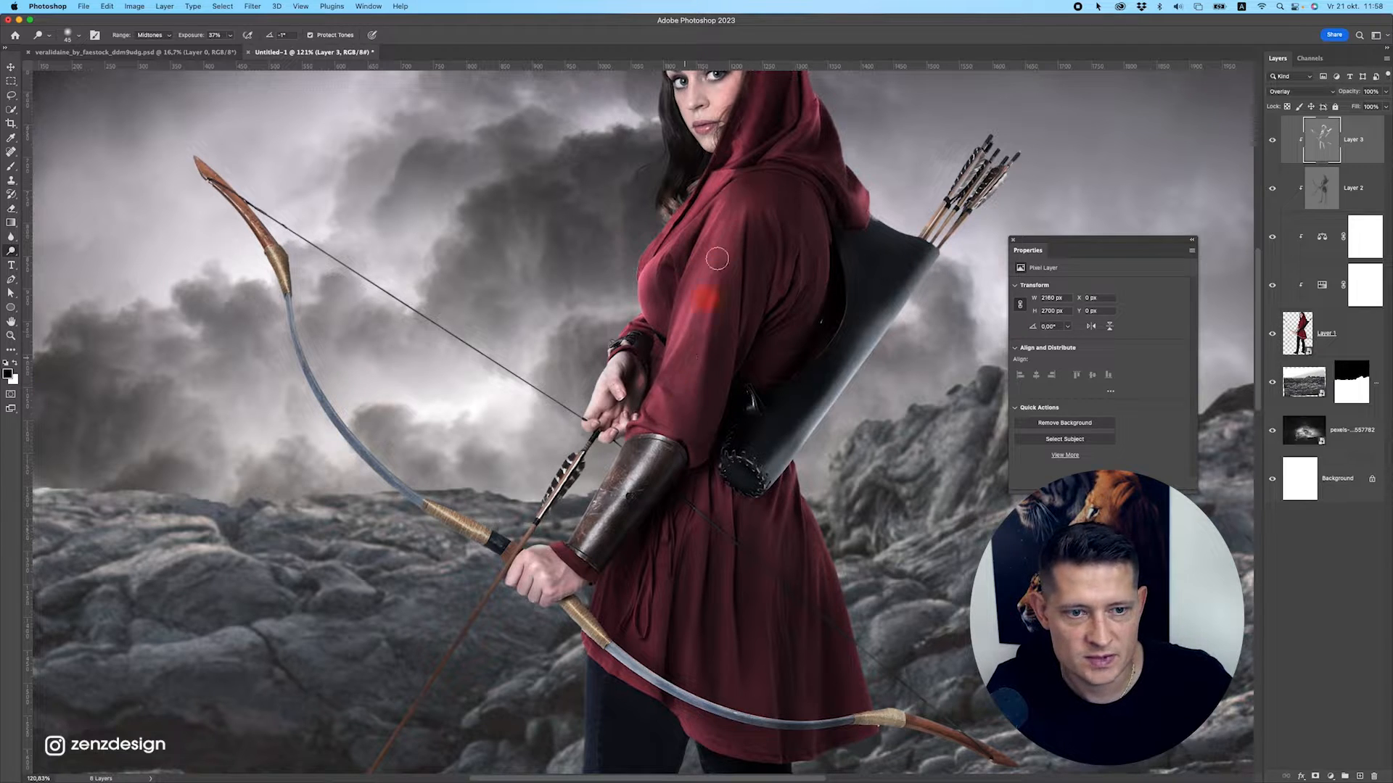
Dodge the chest, the back edge of the hood, and the side of the tunic and skirt beside the forearm guard.
scroll(661, 384, down, 2)
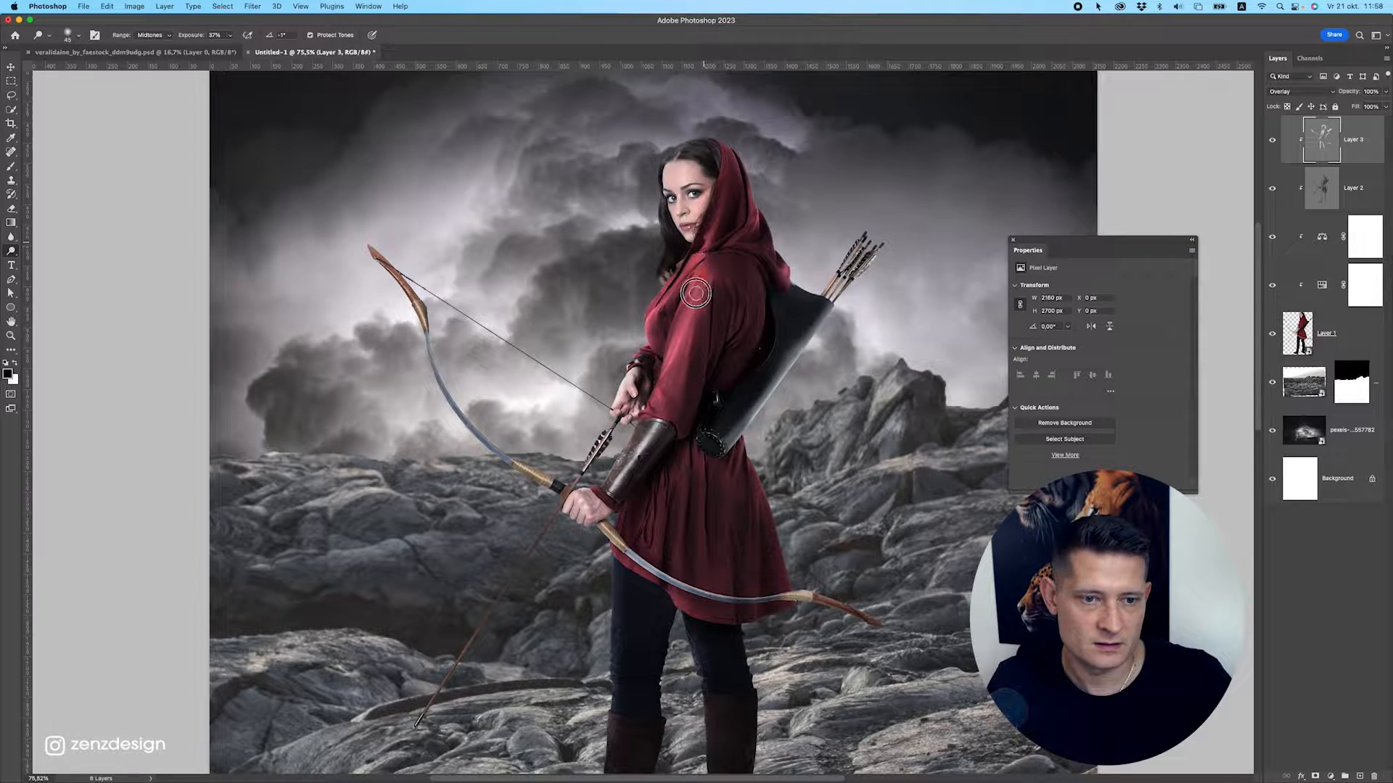
scroll(663, 361, down, 2)
scroll(657, 365, up, 2)
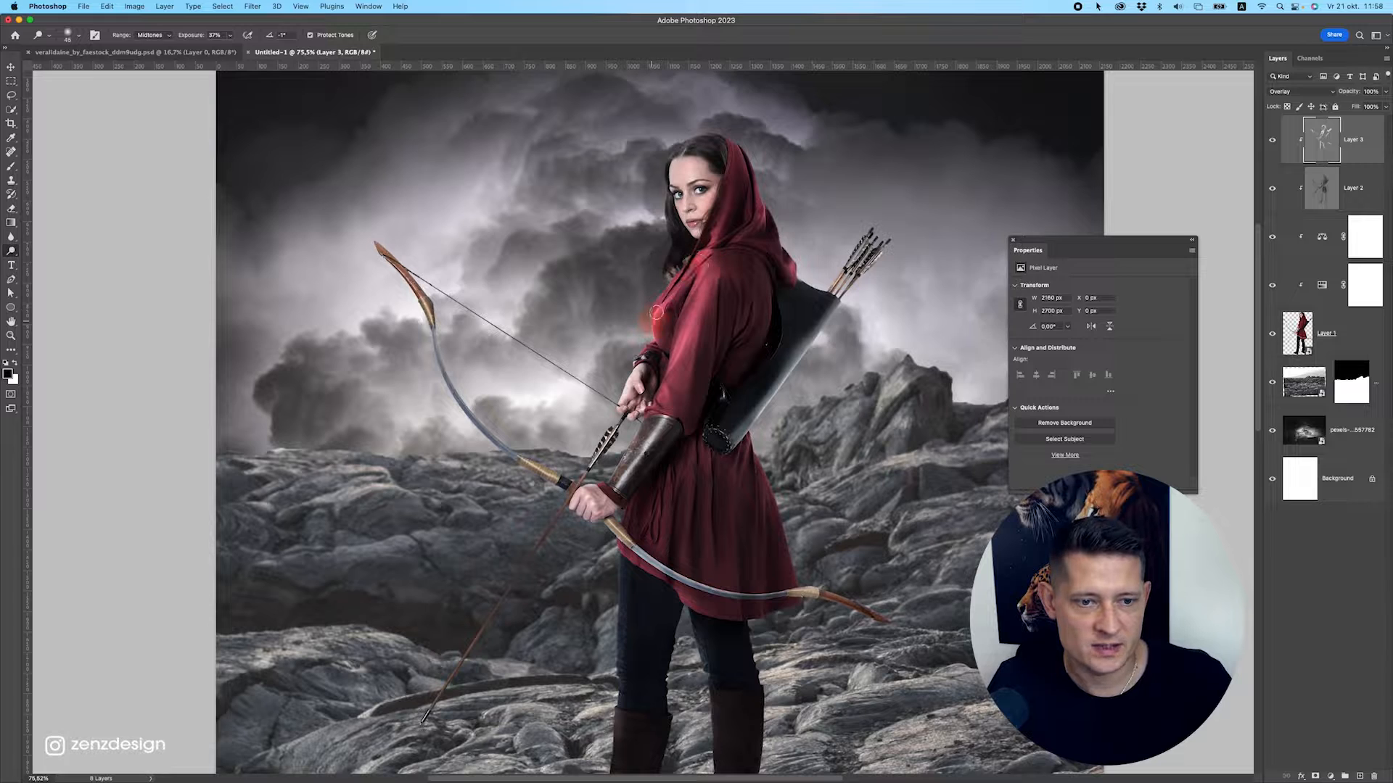
scroll(657, 366, down, 2)
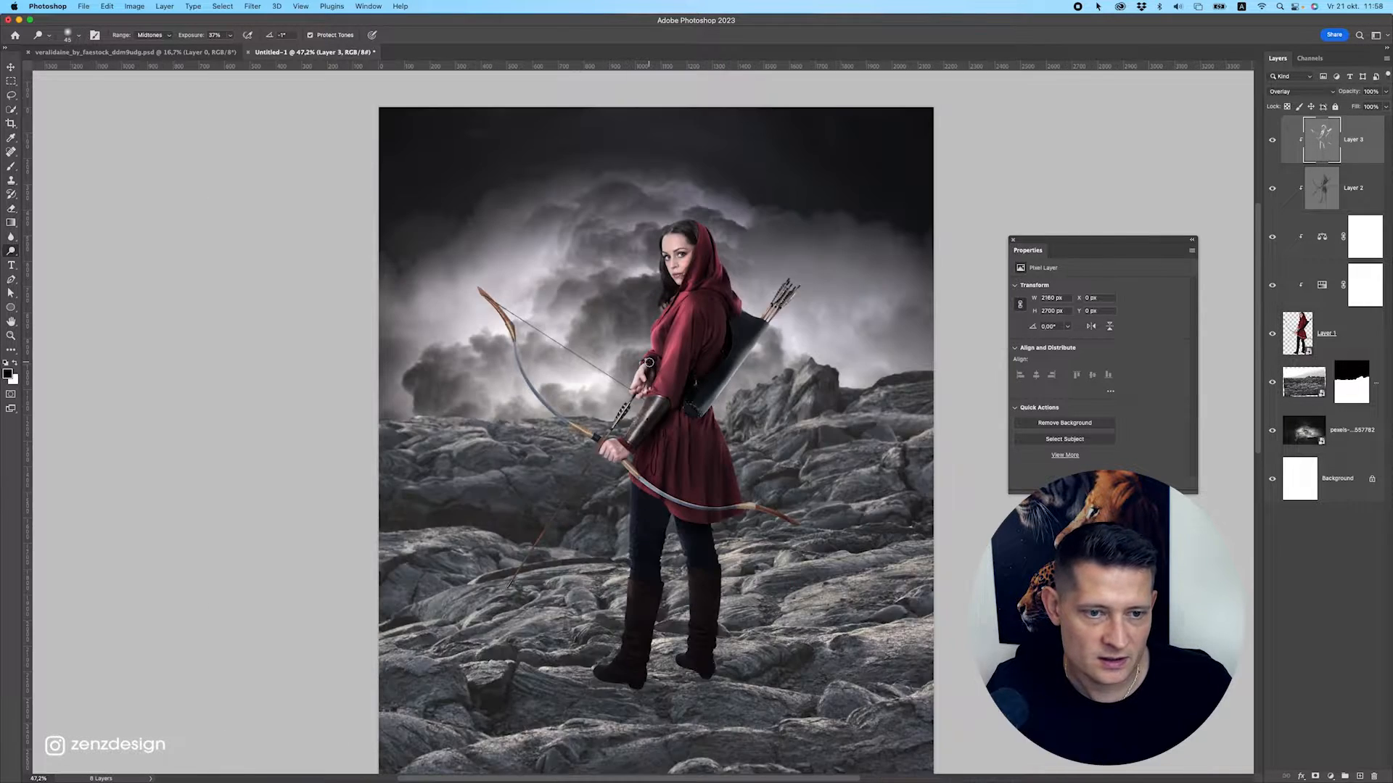
scroll(652, 352, up, 2)
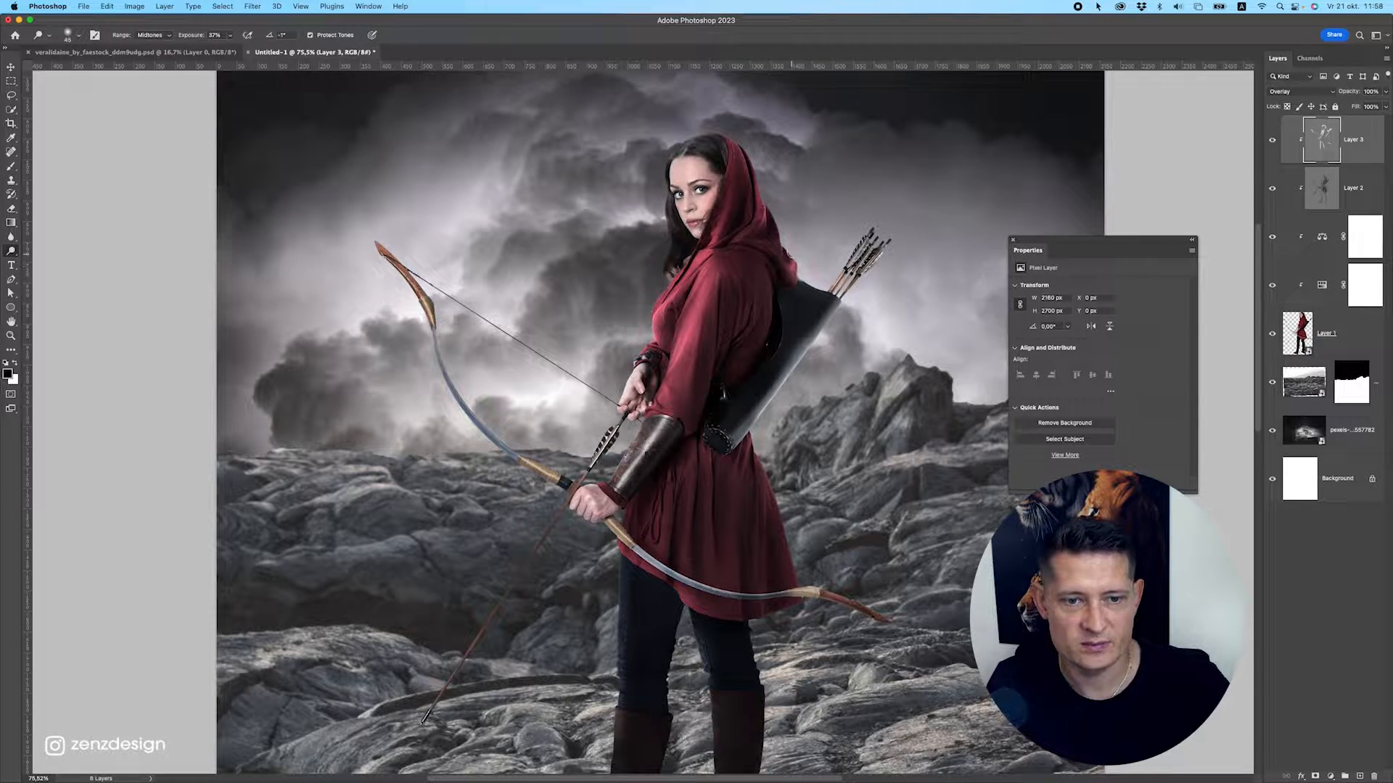
drag(780, 217, 791, 267)
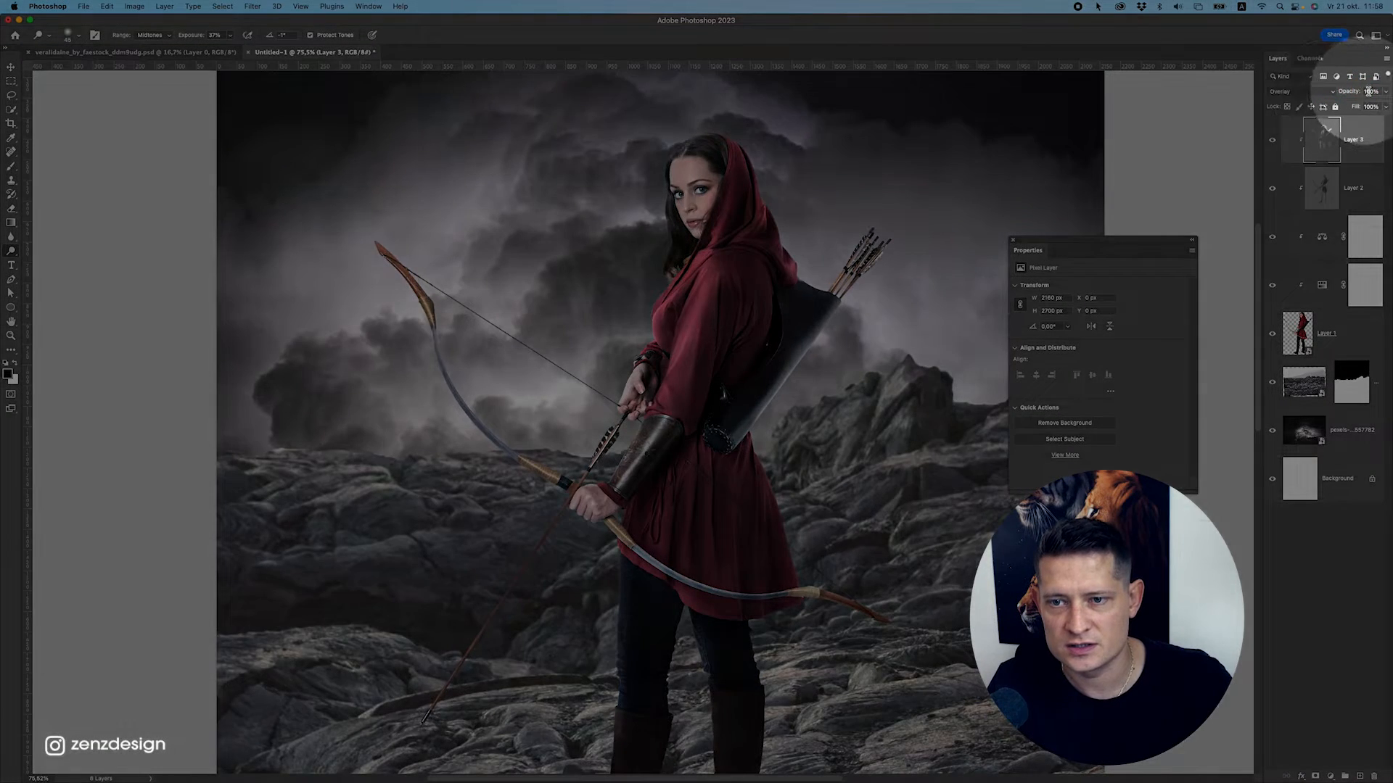
click(752, 321)
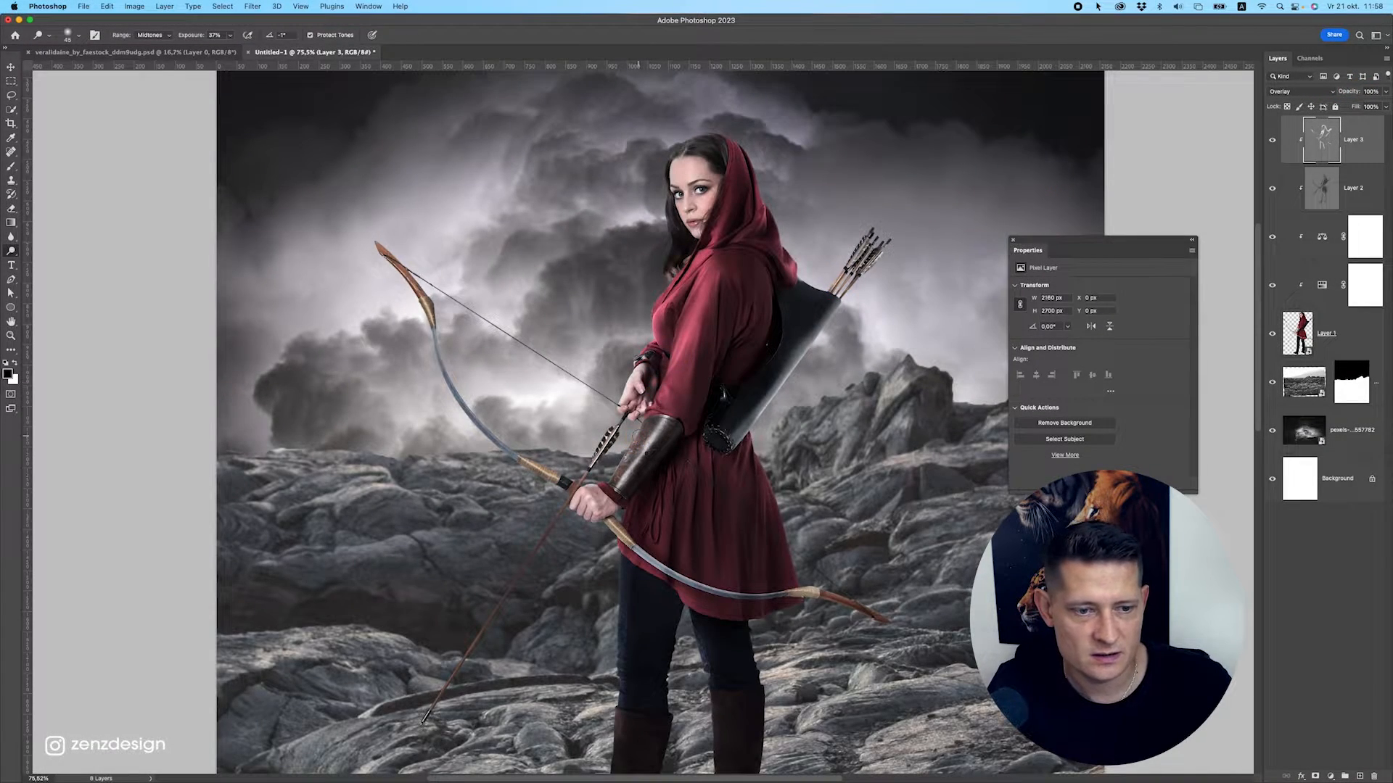
click(632, 447)
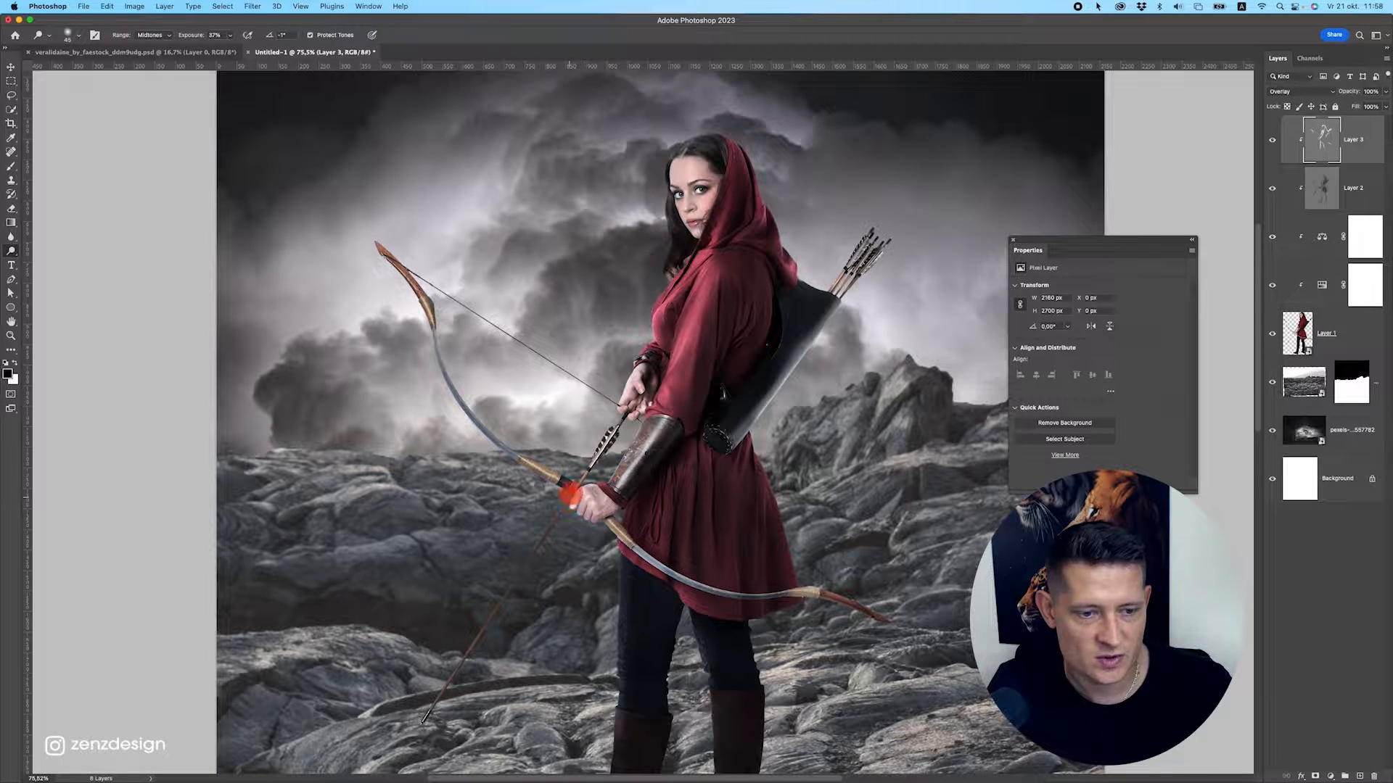
Undo the last dodge stroke, then brighten the skirt's front edge below the bow hand and the top of the hair.
key(super+z)
scroll(583, 551, down, 1)
drag(614, 528, 626, 550)
scroll(610, 573, down, 5)
scroll(615, 494, up, 5)
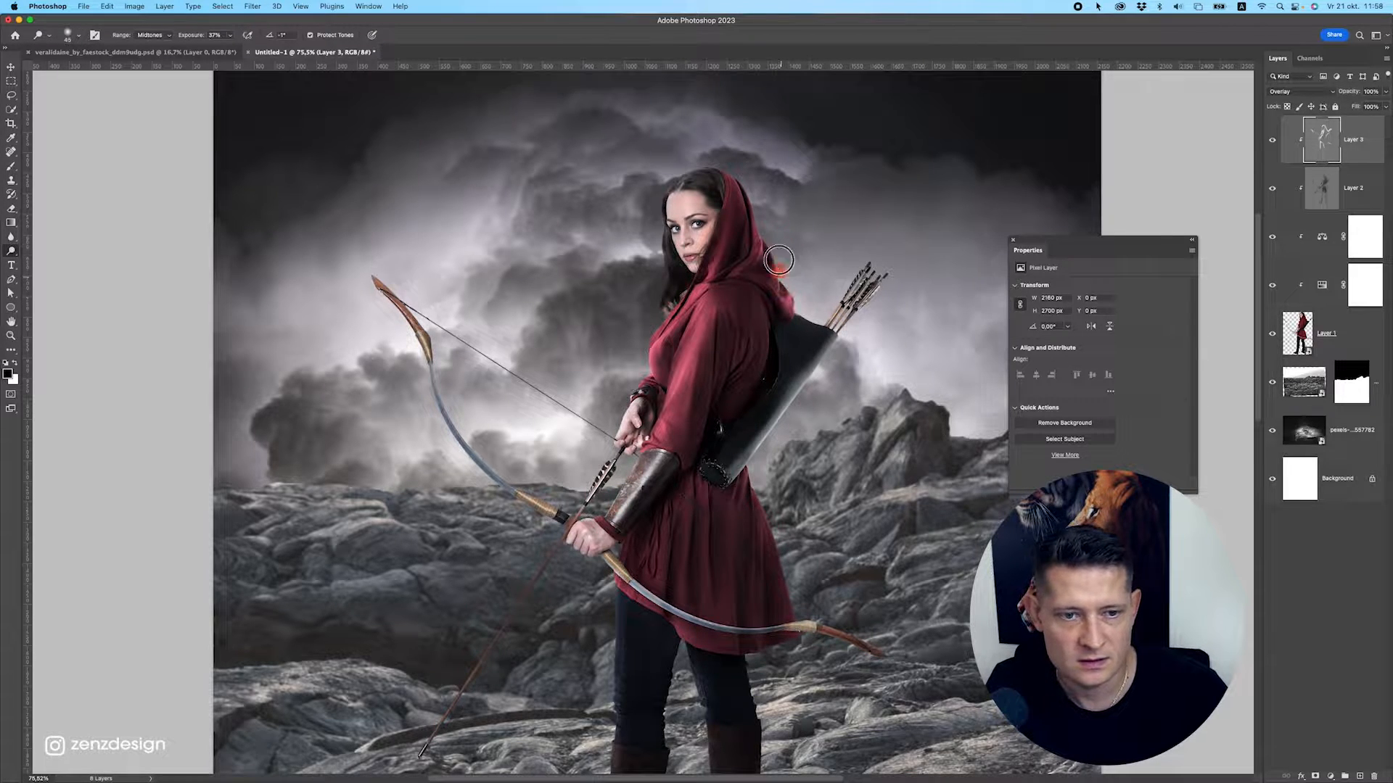
mouse_move(715, 162)
mouse_down()
mouse_move(724, 190)
mouse_move(719, 164)
mouse_move(704, 164)
mouse_move(738, 163)
mouse_move(675, 180)
mouse_up()
Set the Dodge tool to Shadows at 24% exposure and brighten the front of the tunic and the hood's inner edge.
click(153, 37)
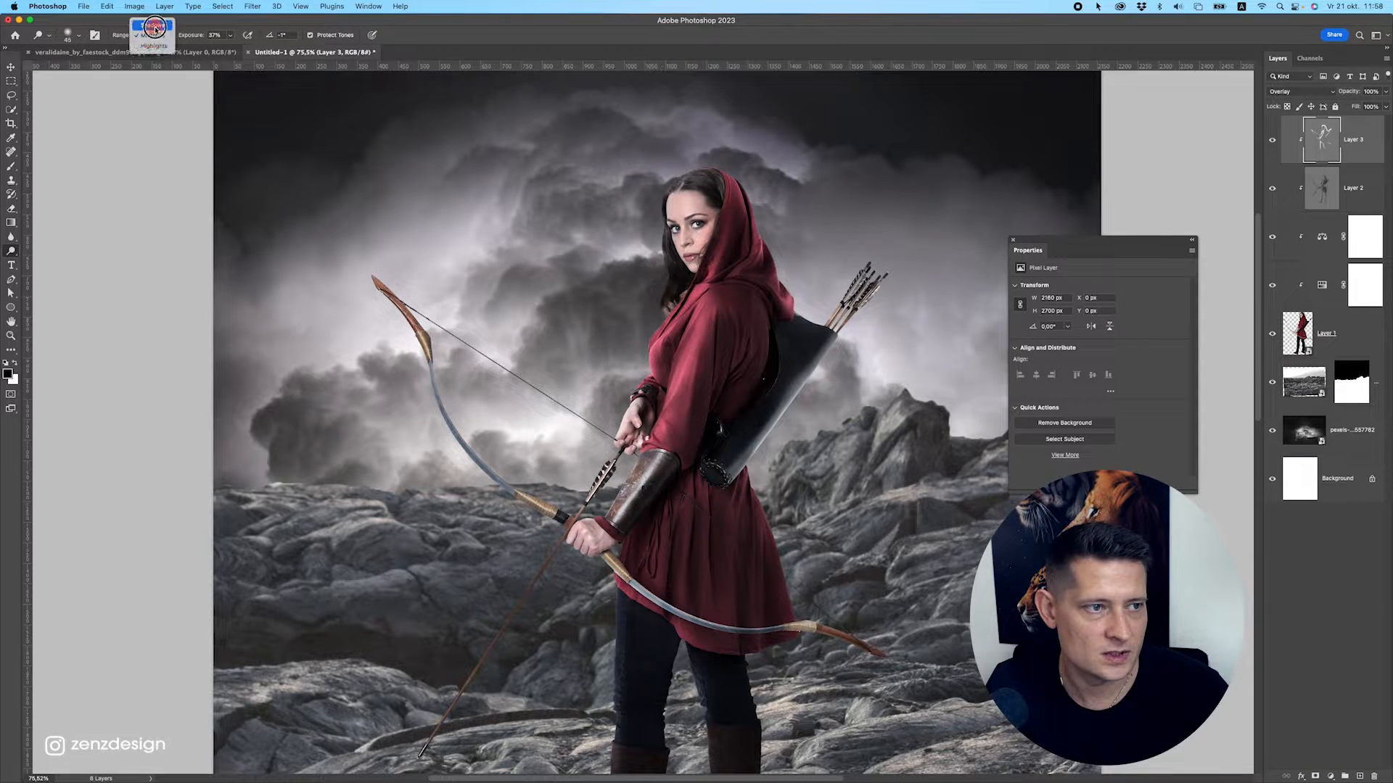
click(150, 25)
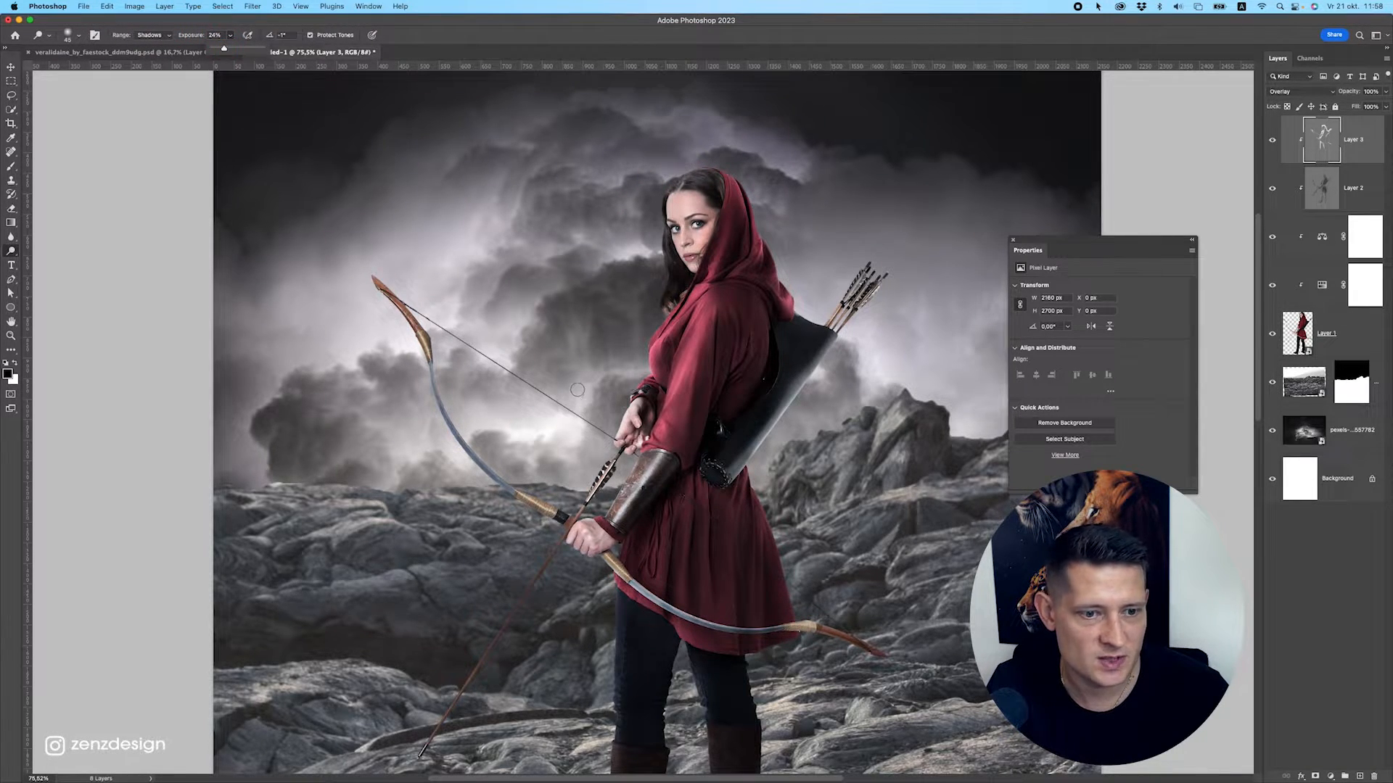
mouse_move(657, 438)
mouse_down()
mouse_move(677, 376)
mouse_move(645, 455)
mouse_move(660, 331)
mouse_up()
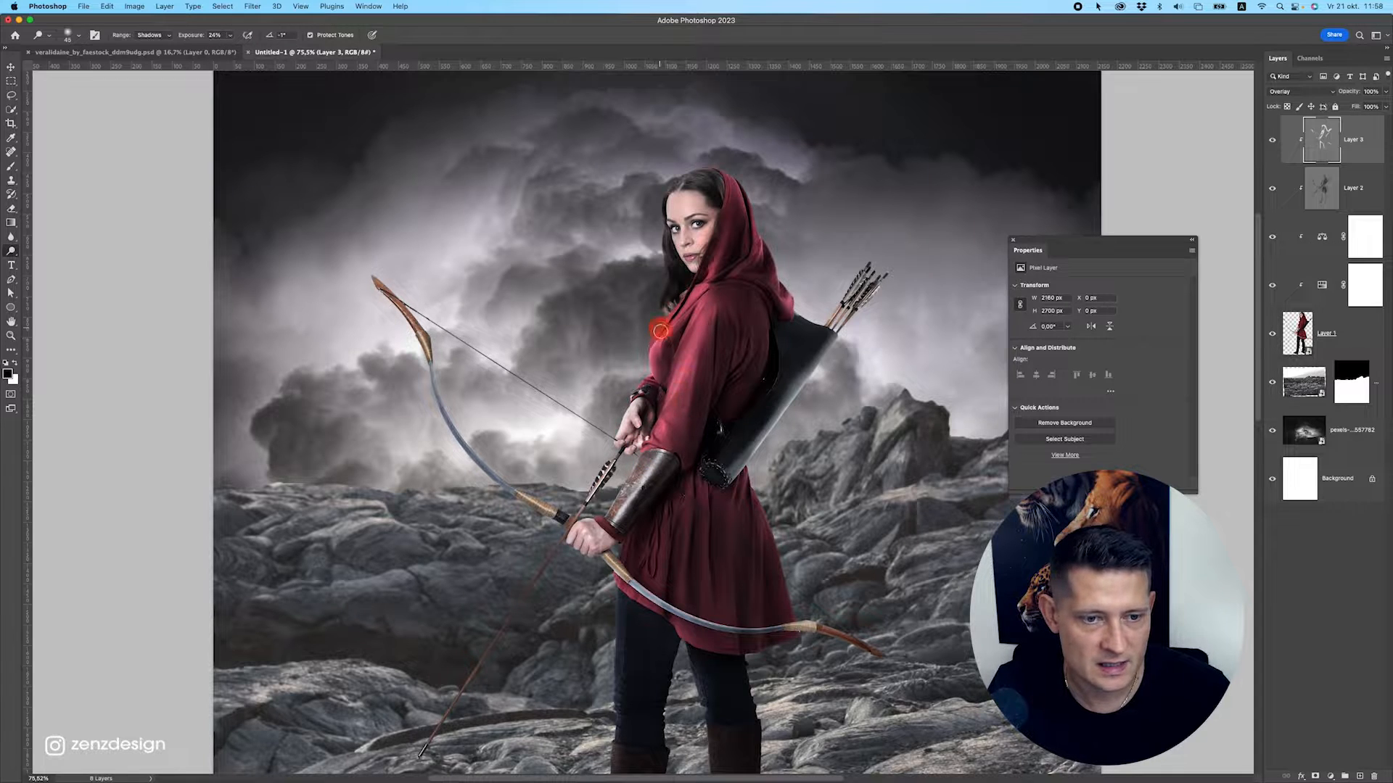
drag(689, 285, 677, 302)
drag(722, 242, 717, 226)
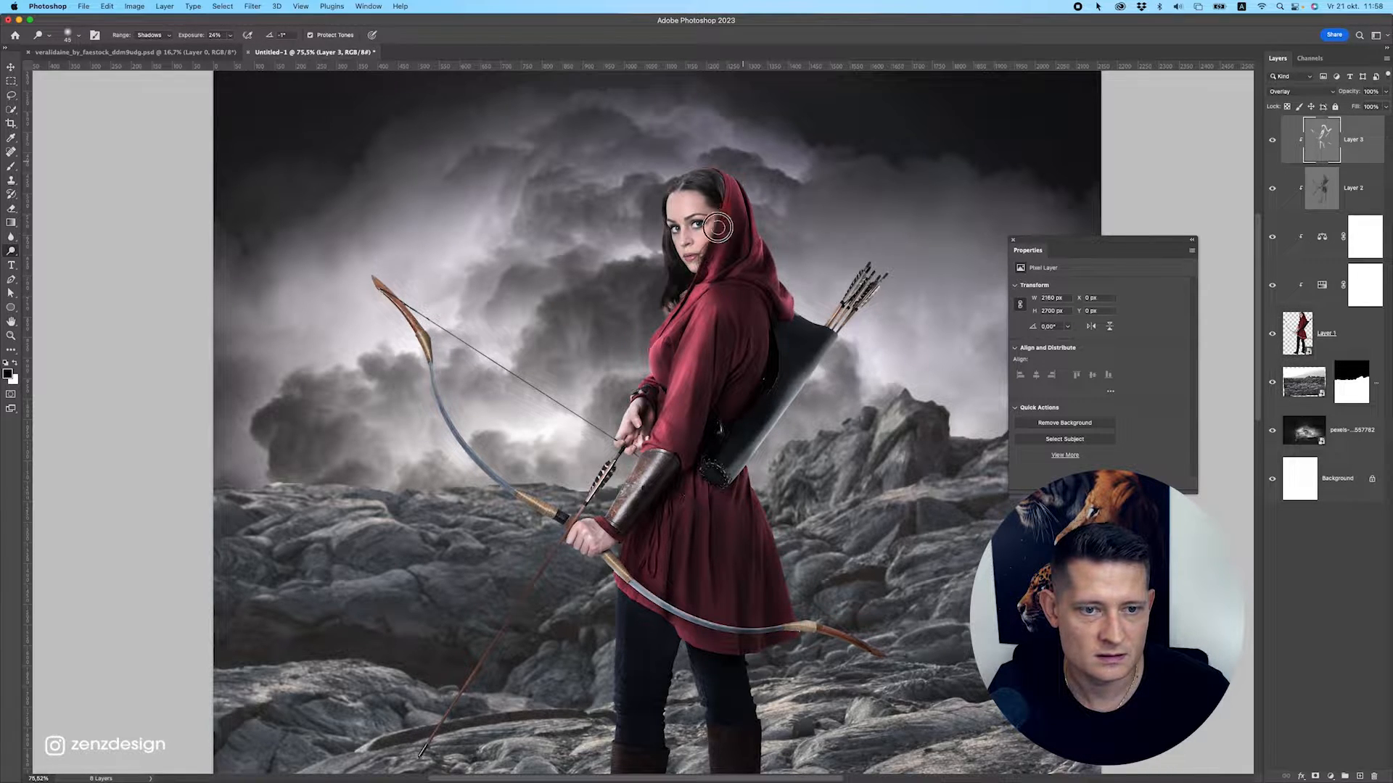
Dodge the shadows in the hair beside the face, on the upper bow tip and along the front of the trousers.
scroll(640, 346, down, 5)
scroll(641, 348, up, 5)
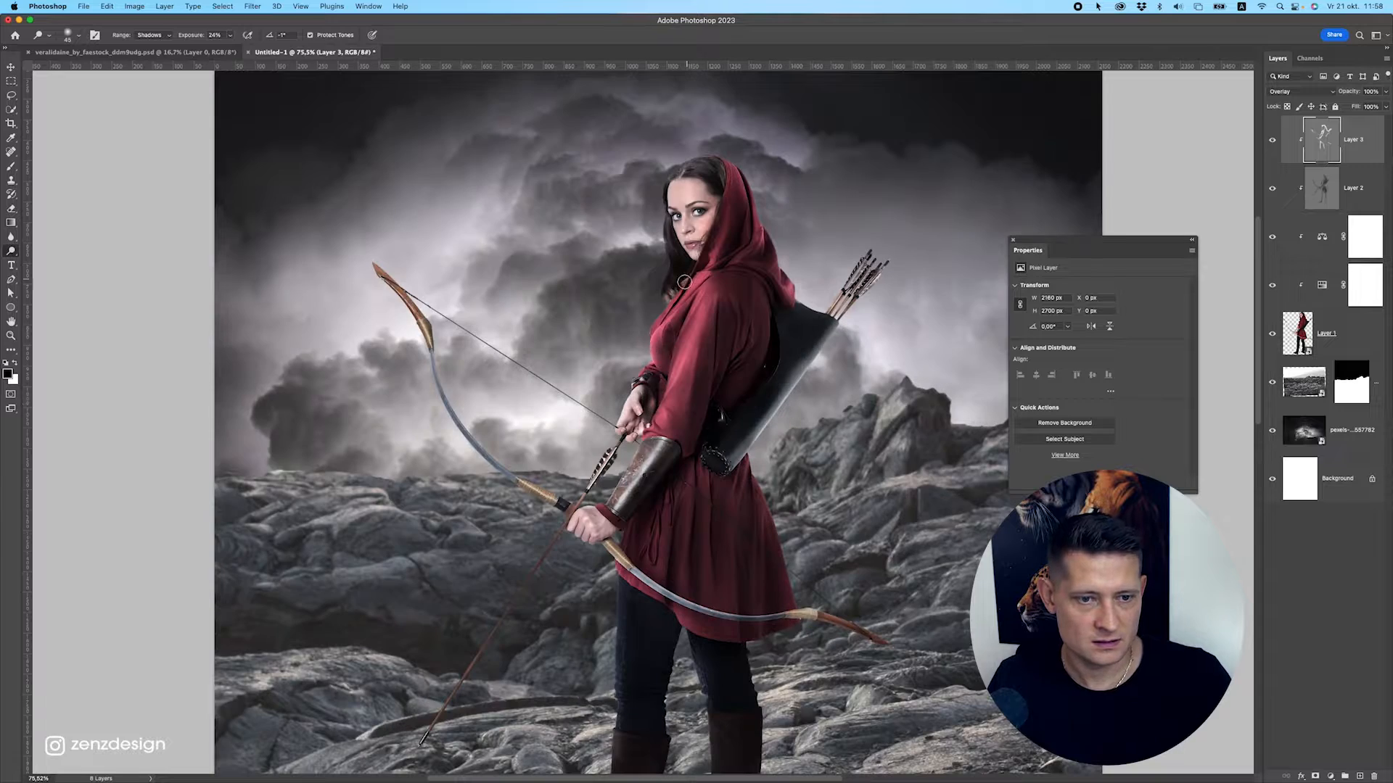
mouse_move(681, 286)
mouse_down()
mouse_move(654, 314)
mouse_move(683, 245)
mouse_up()
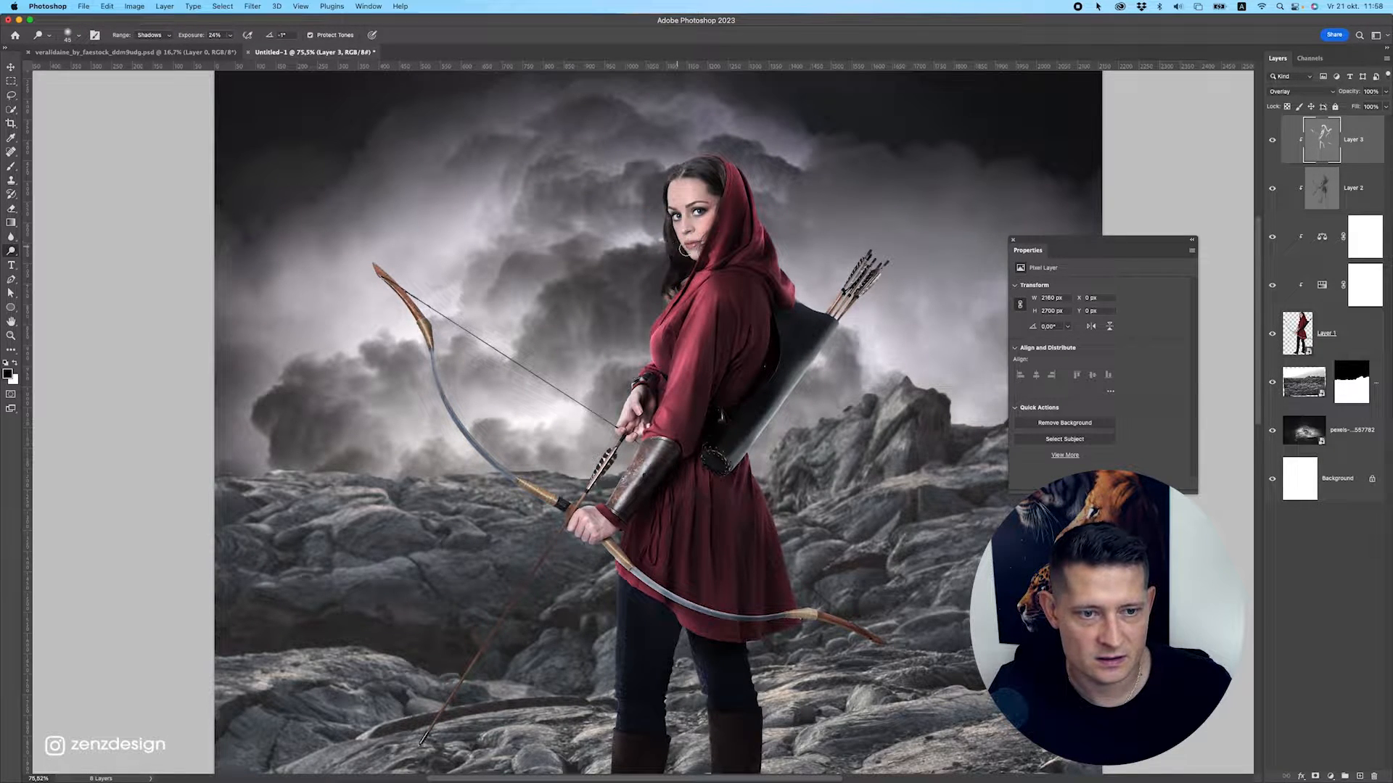
drag(385, 271, 381, 285)
drag(618, 638, 628, 512)
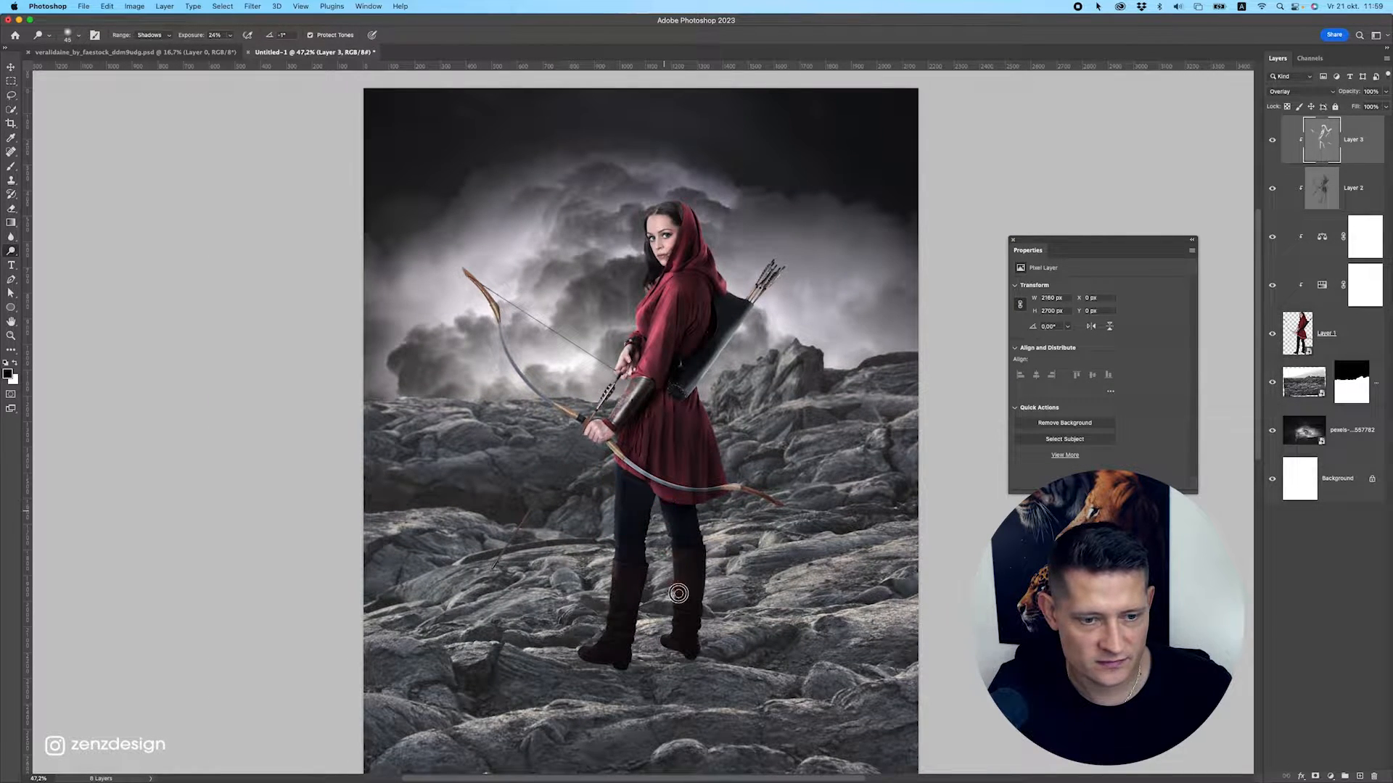
Dodge the shadows on the upper sleeve and the side of the tunic toward the quiver.
scroll(676, 379, up, 1)
scroll(689, 315, up, 5)
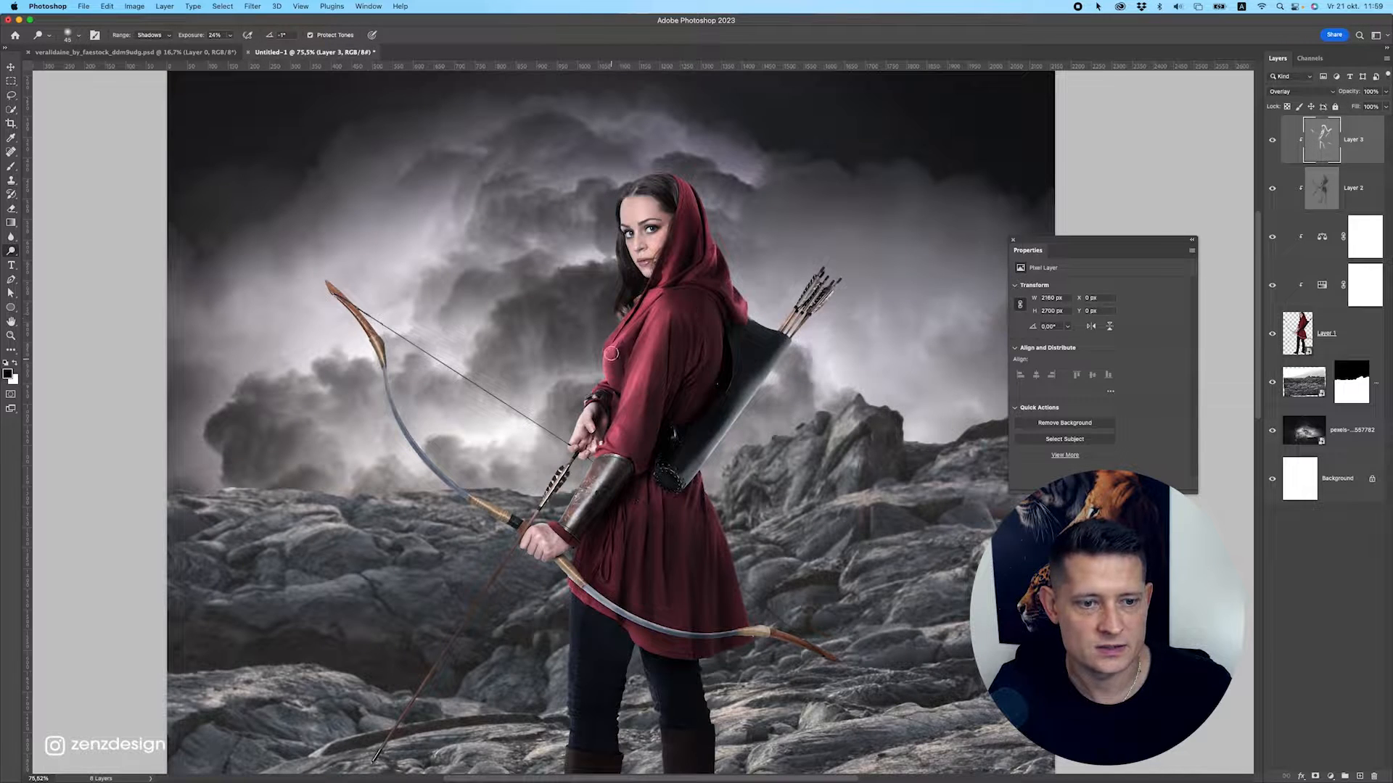
mouse_move(654, 328)
mouse_down()
mouse_move(660, 356)
mouse_move(697, 345)
mouse_move(698, 386)
mouse_move(715, 333)
mouse_move(727, 421)
mouse_up()
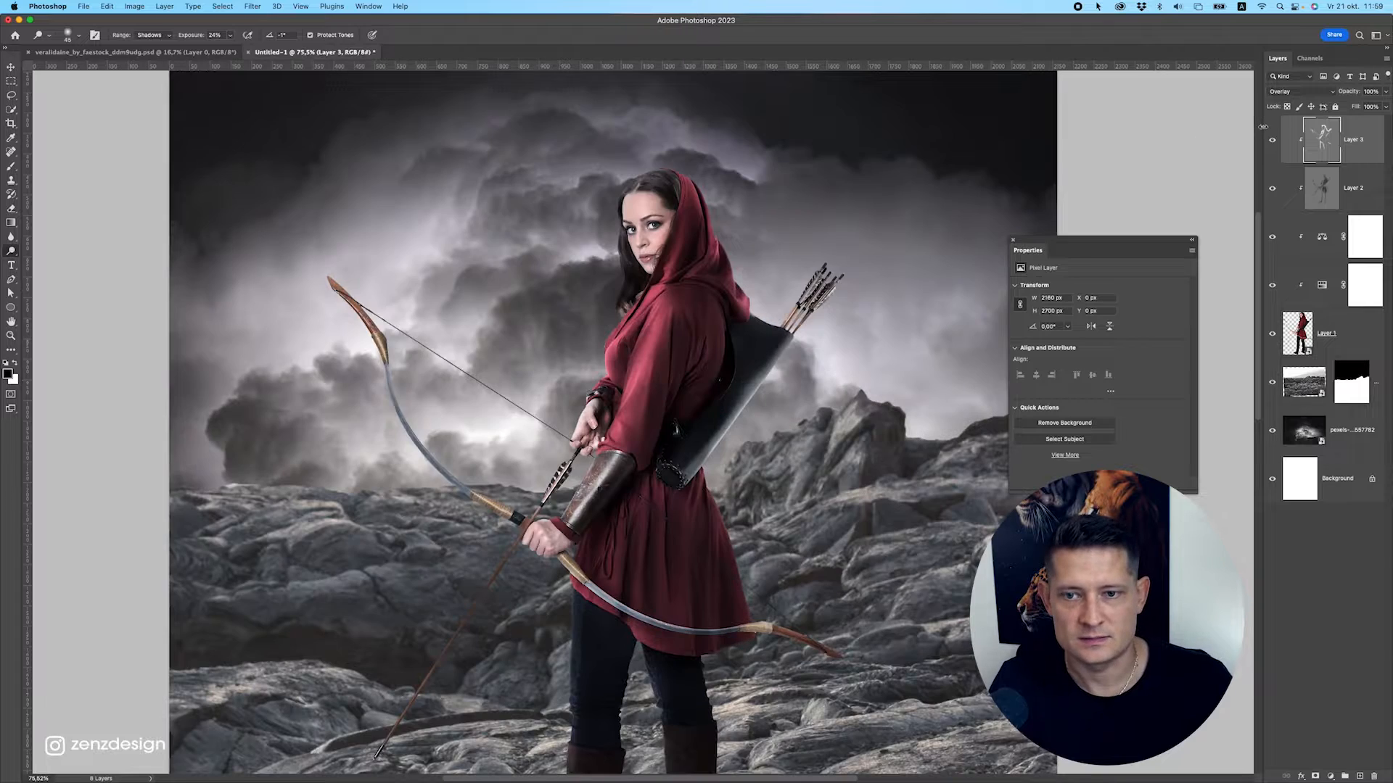
Compare the archer with Layer 3 hidden and shown, and inspect the dodging at overview and close range.
click(1270, 147)
click(1270, 143)
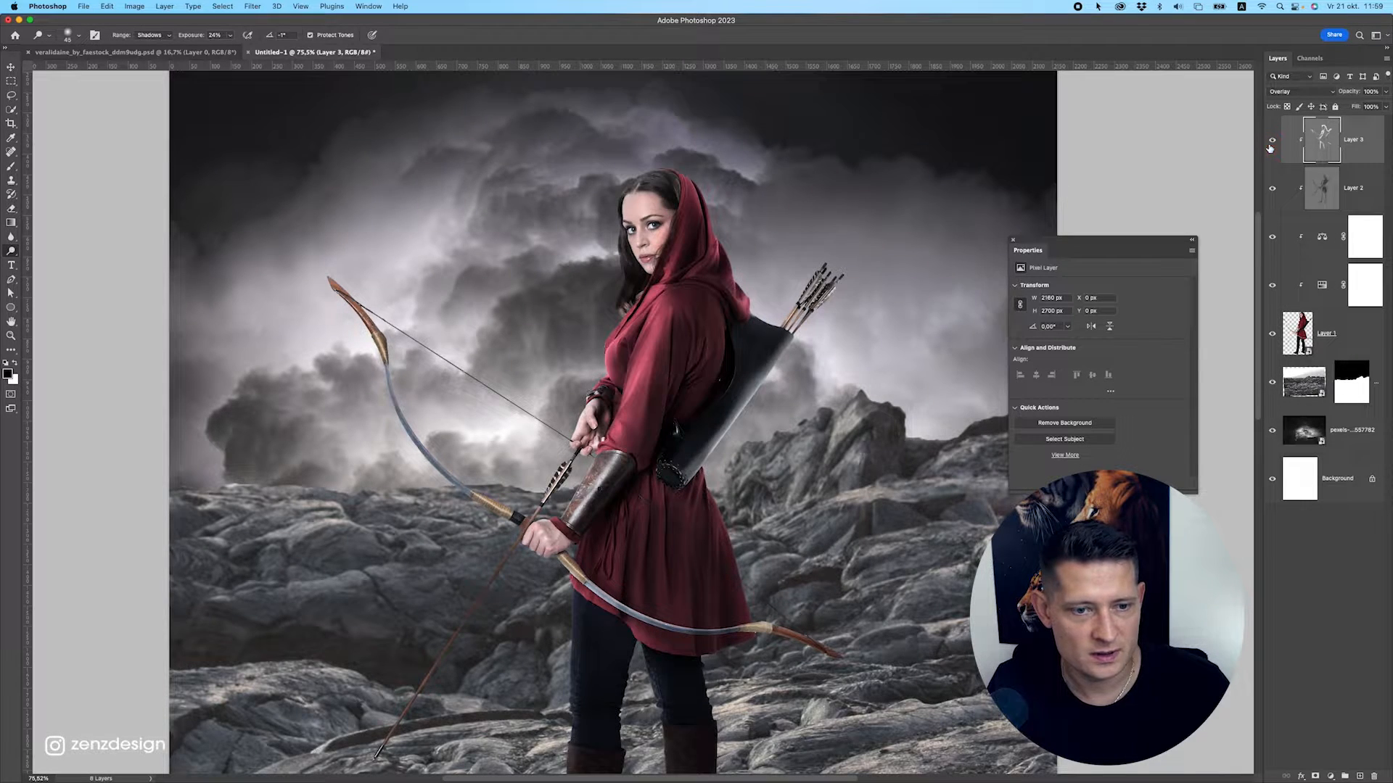
scroll(701, 461, down, 5)
scroll(702, 466, up, 5)
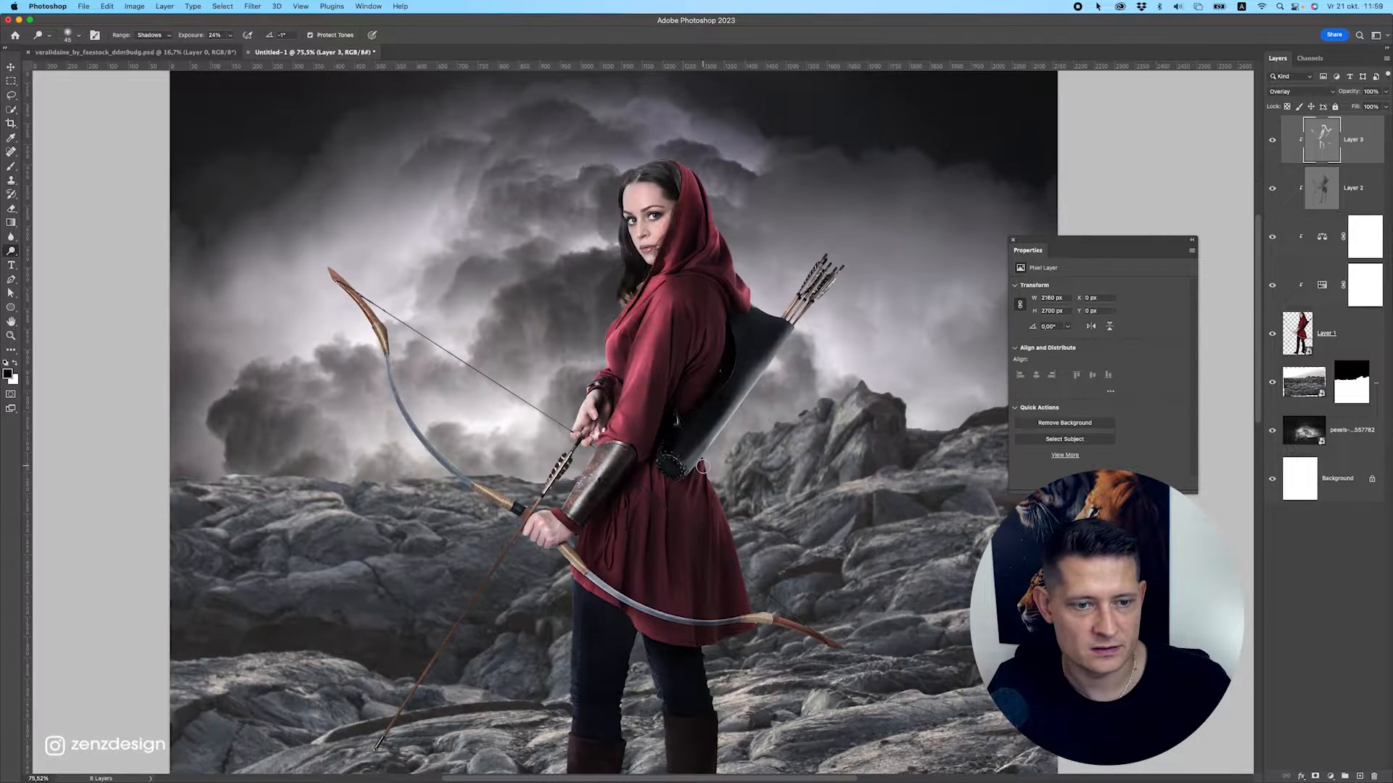
scroll(619, 375, down, 5)
scroll(620, 388, up, 5)
drag(749, 421, 746, 366)
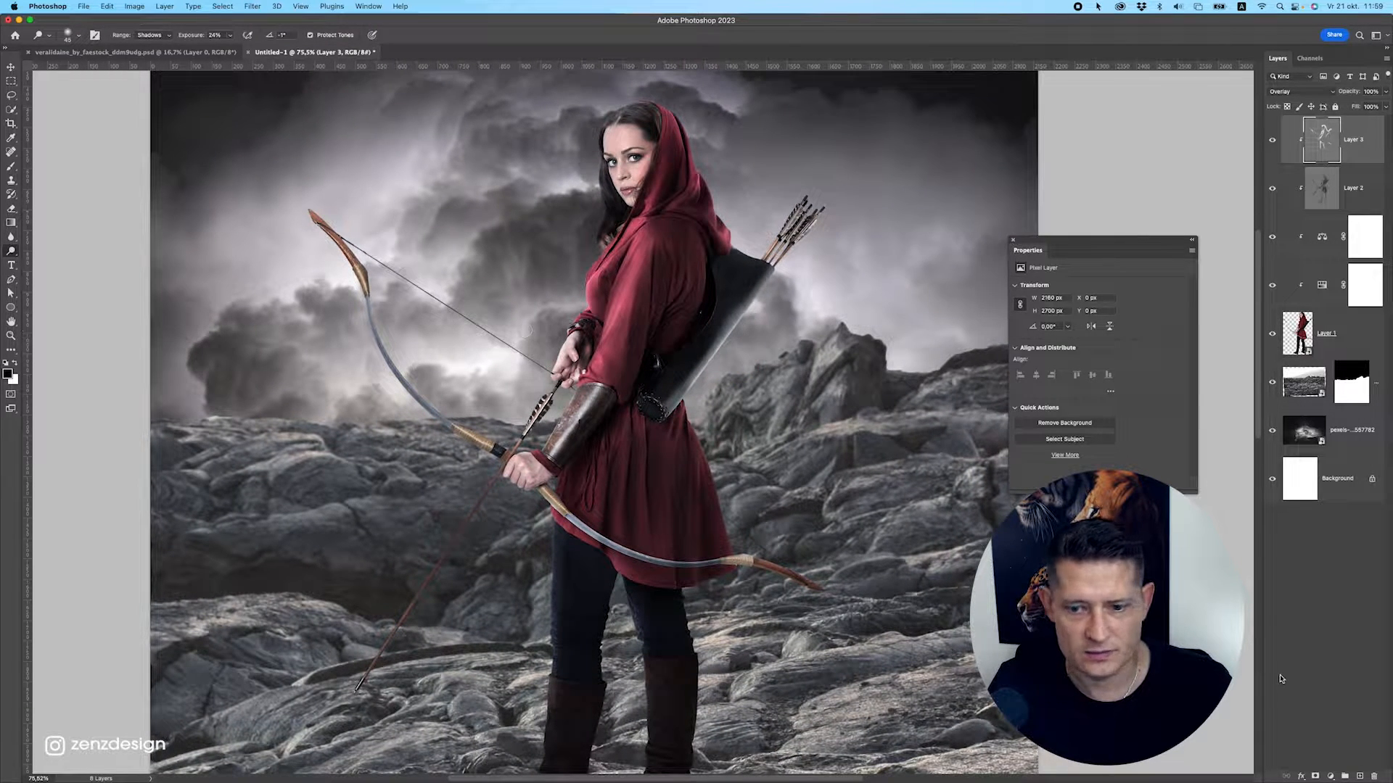
Add a new layer above the dodge layer and set the foreground colour to a pale orange with hue 27°.
click(1358, 776)
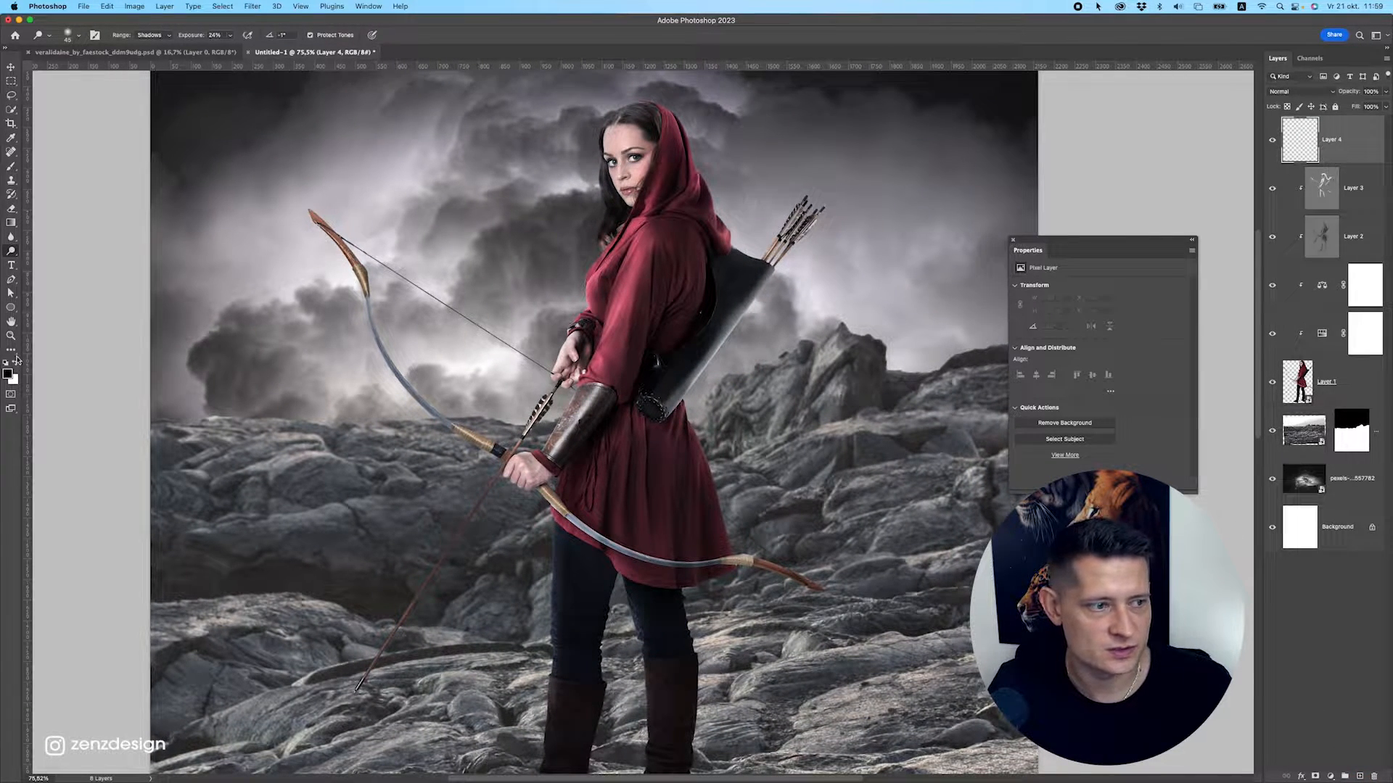
click(10, 374)
drag(802, 299, 802, 289)
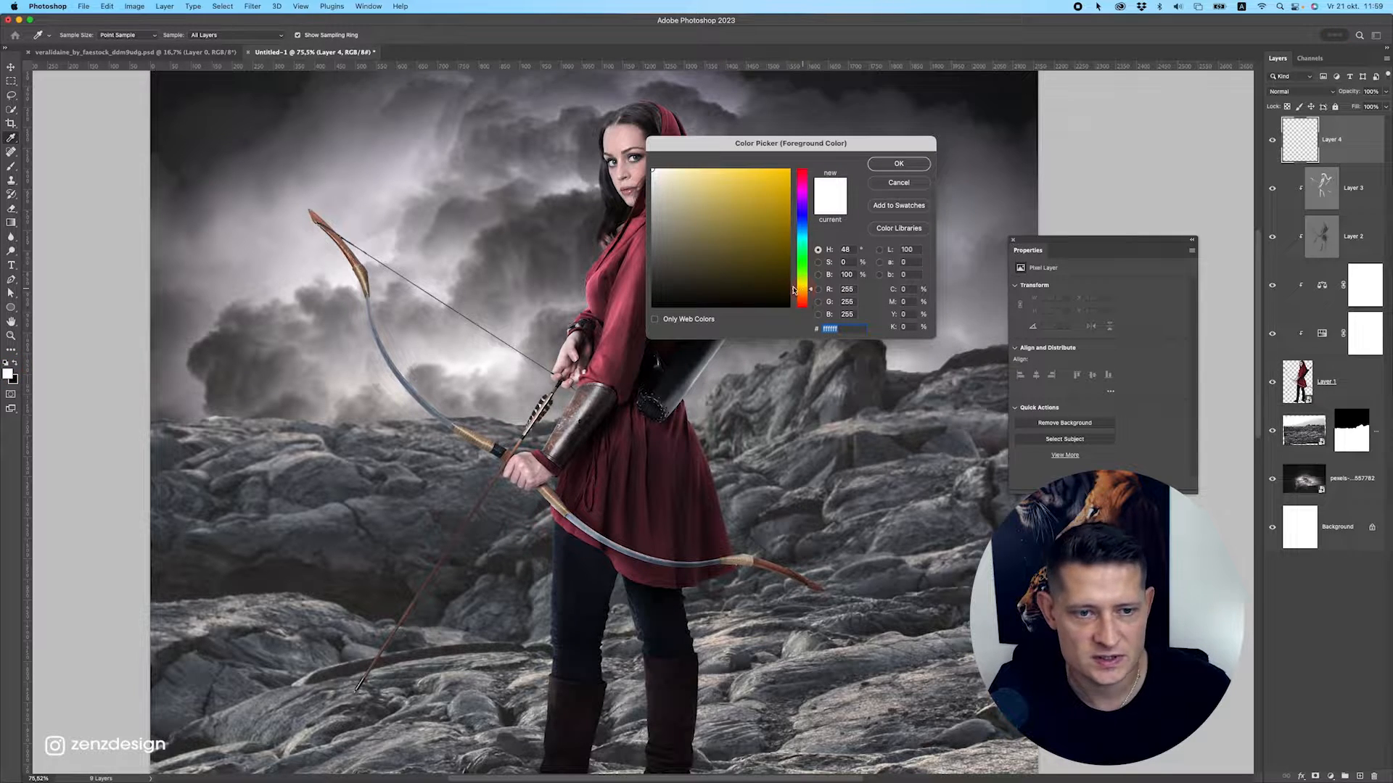
drag(727, 195, 535, 224)
click(802, 197)
mouse_move(725, 239)
mouse_down()
mouse_move(433, 195)
mouse_move(687, 148)
mouse_up()
click(802, 187)
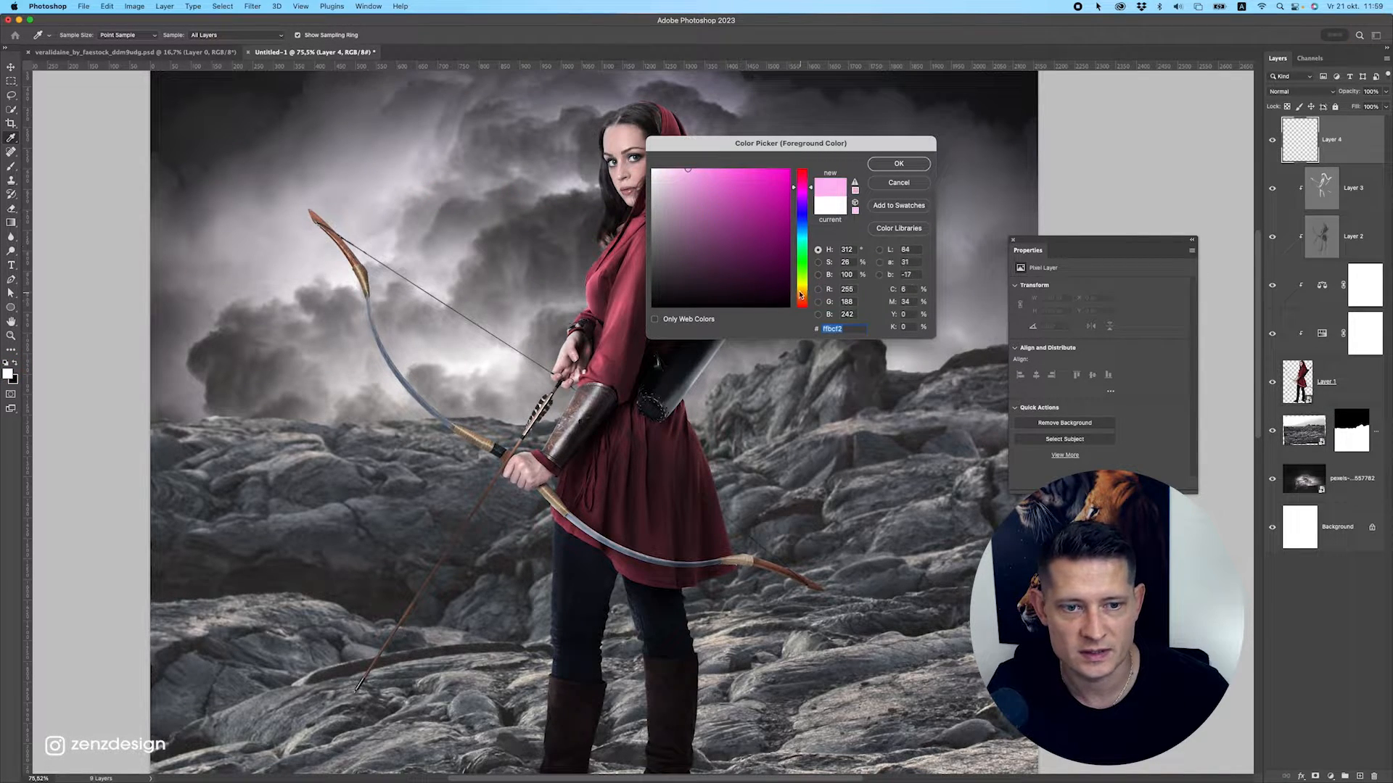
click(803, 298)
mouse_move(752, 207)
mouse_down()
mouse_move(702, 139)
mouse_move(676, 138)
mouse_up()
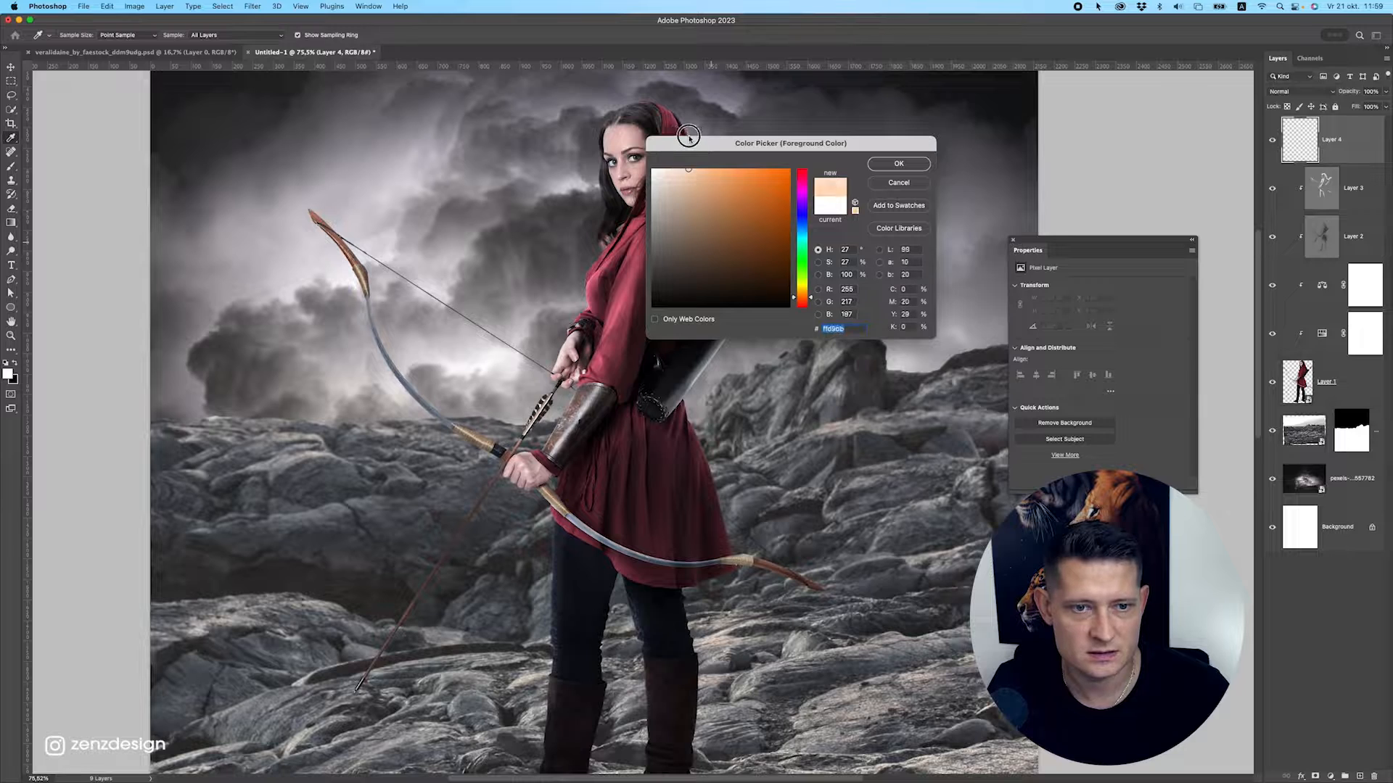
key(Return)
Paint a single glow dab over the archer's drawing hand with a Soft Round brush at 0% hardness and 1100 px.
key(o)
key(b)
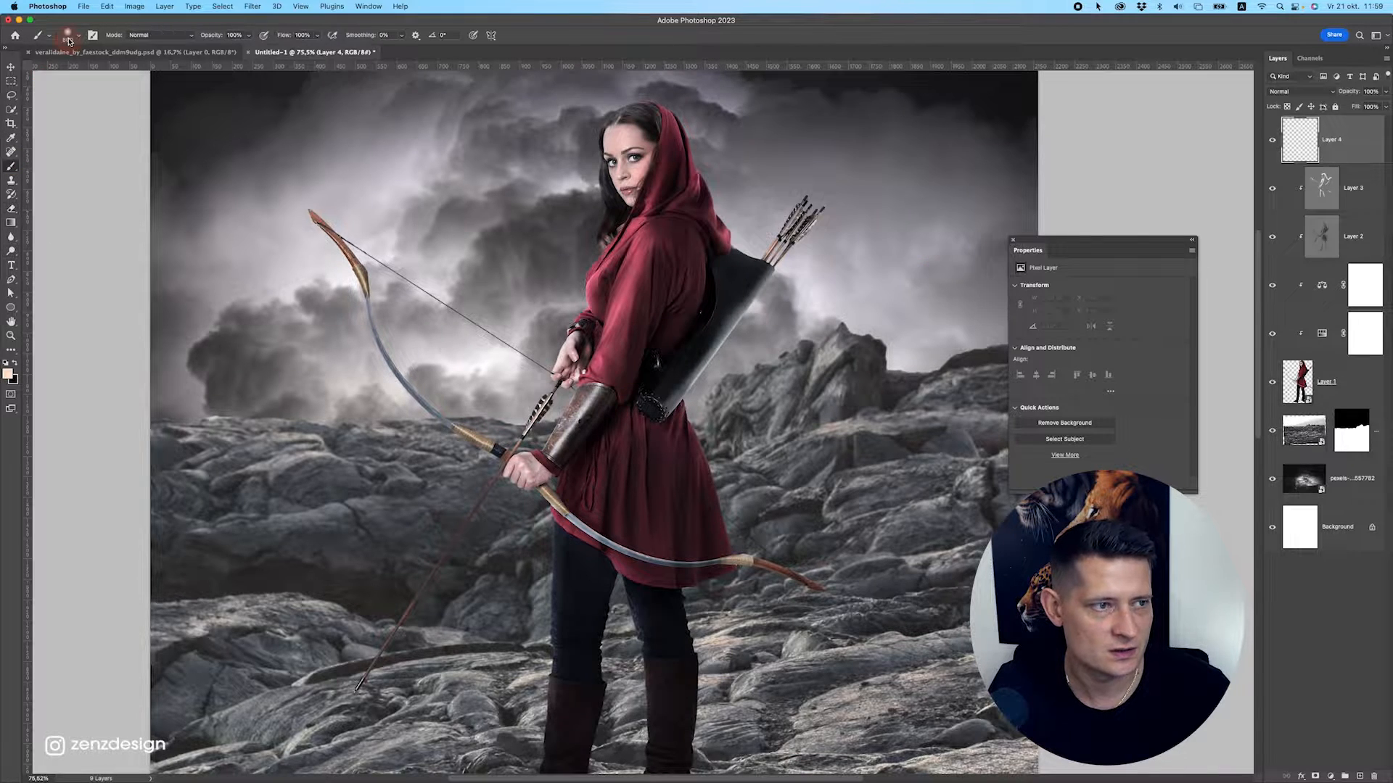
click(68, 35)
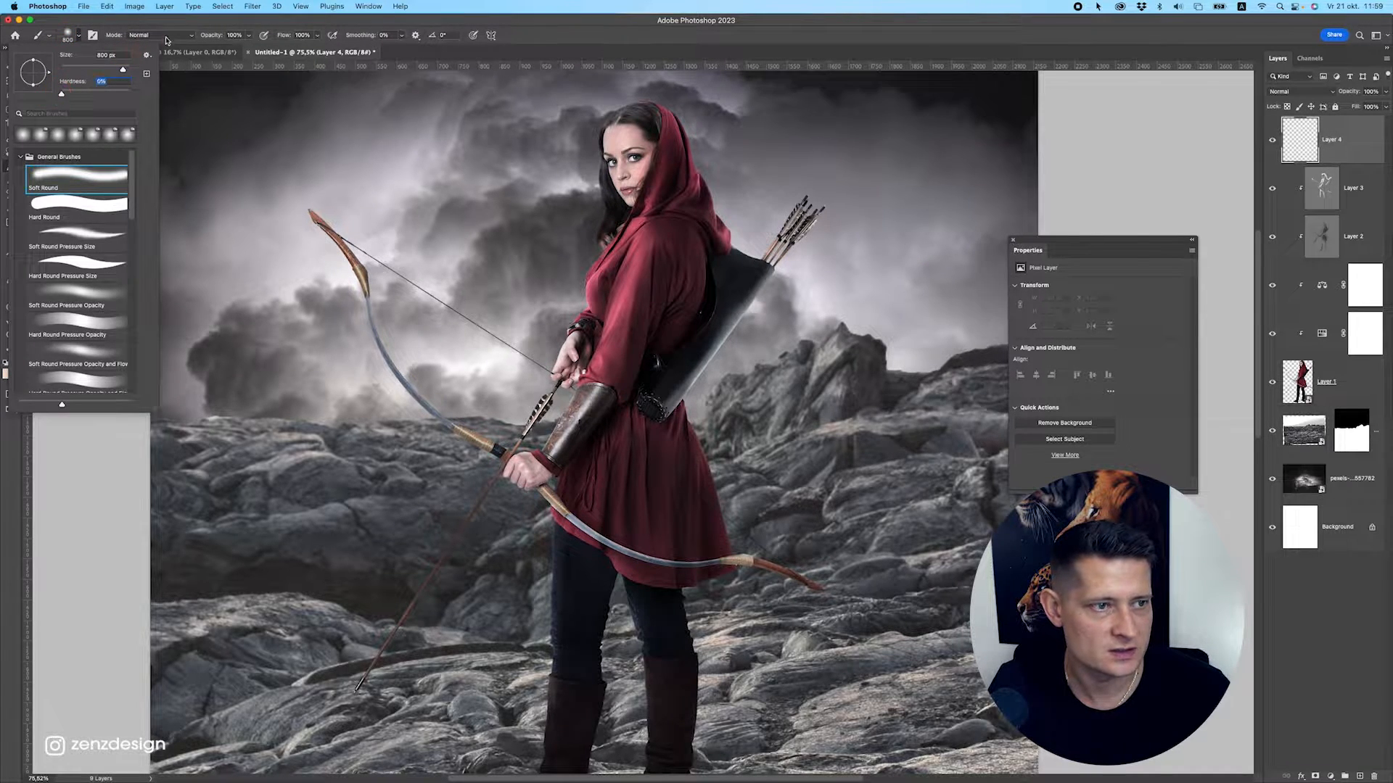
click(168, 39)
key(bracketright)
key(bracketright)
key(bracketright)
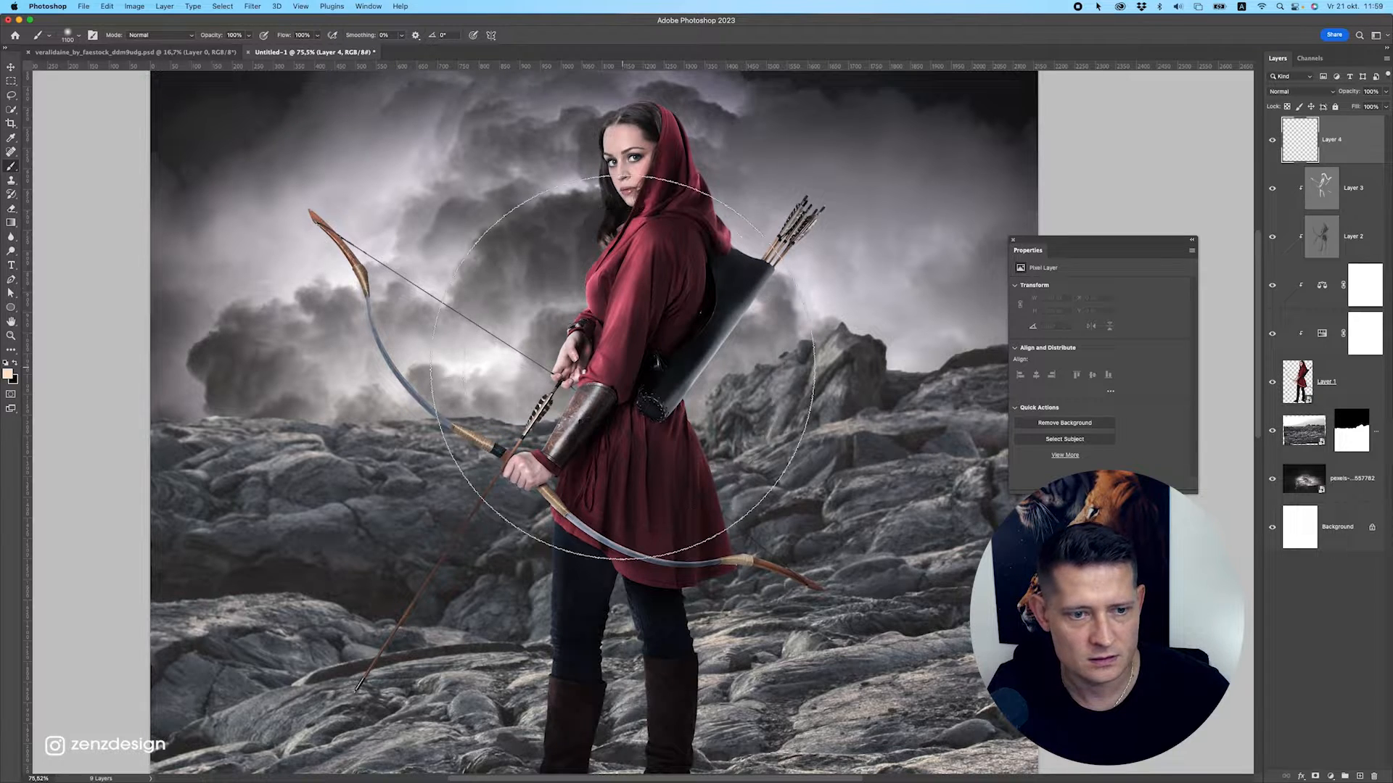
click(581, 352)
Move the glow into the sky above the bow and enlarge it to about 223%, centred over the bright clouds.
click(10, 68)
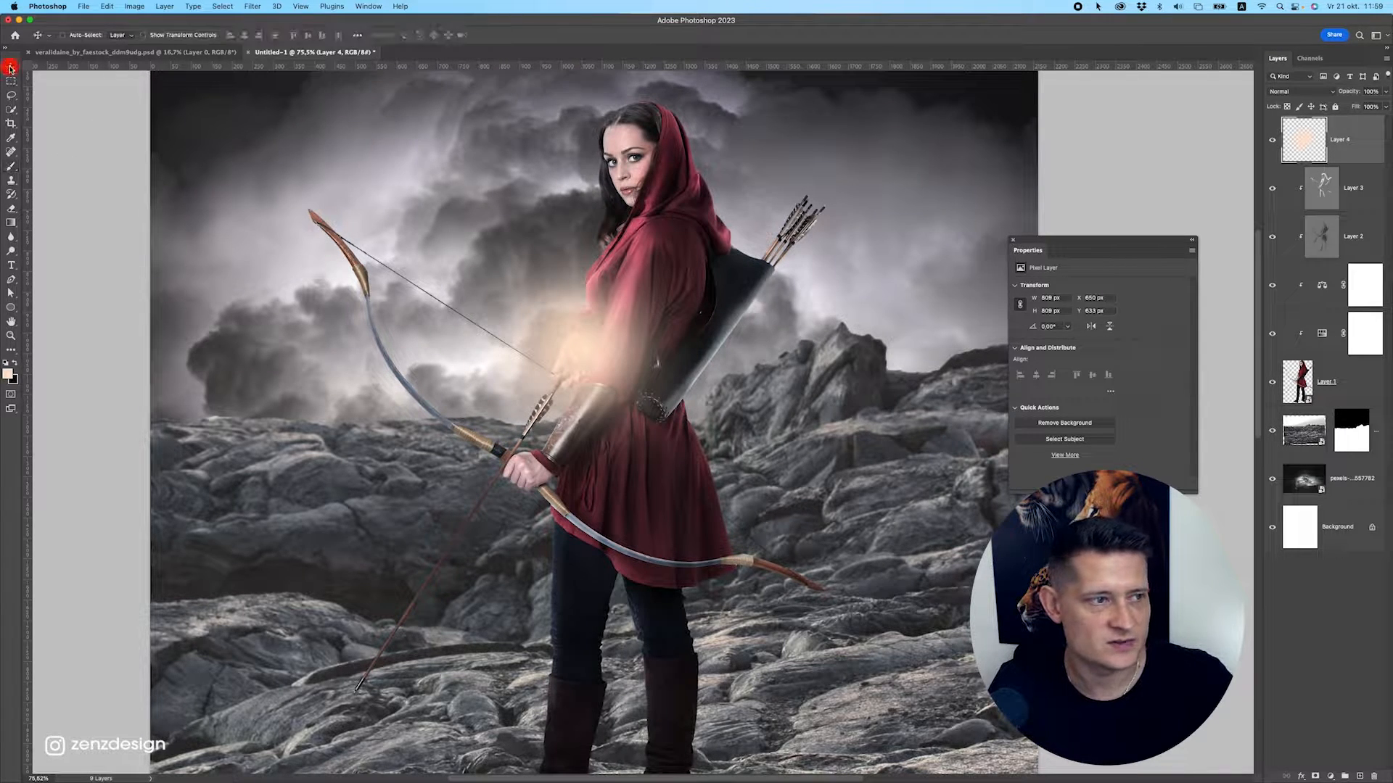
scroll(601, 340, down, 5)
drag(604, 343, 513, 271)
key(super+t)
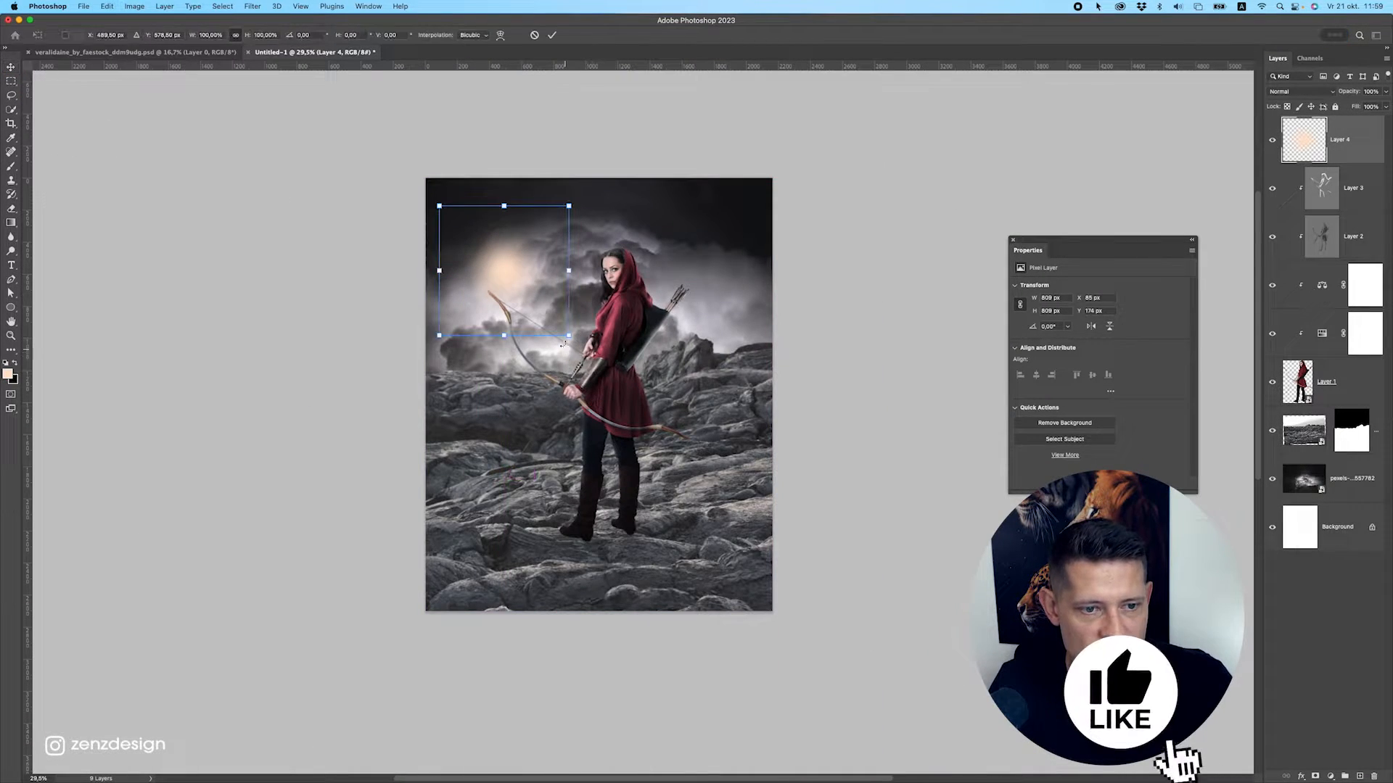
drag(569, 337, 643, 421)
mouse_move(553, 336)
mouse_down()
mouse_move(552, 311)
mouse_move(567, 312)
mouse_up()
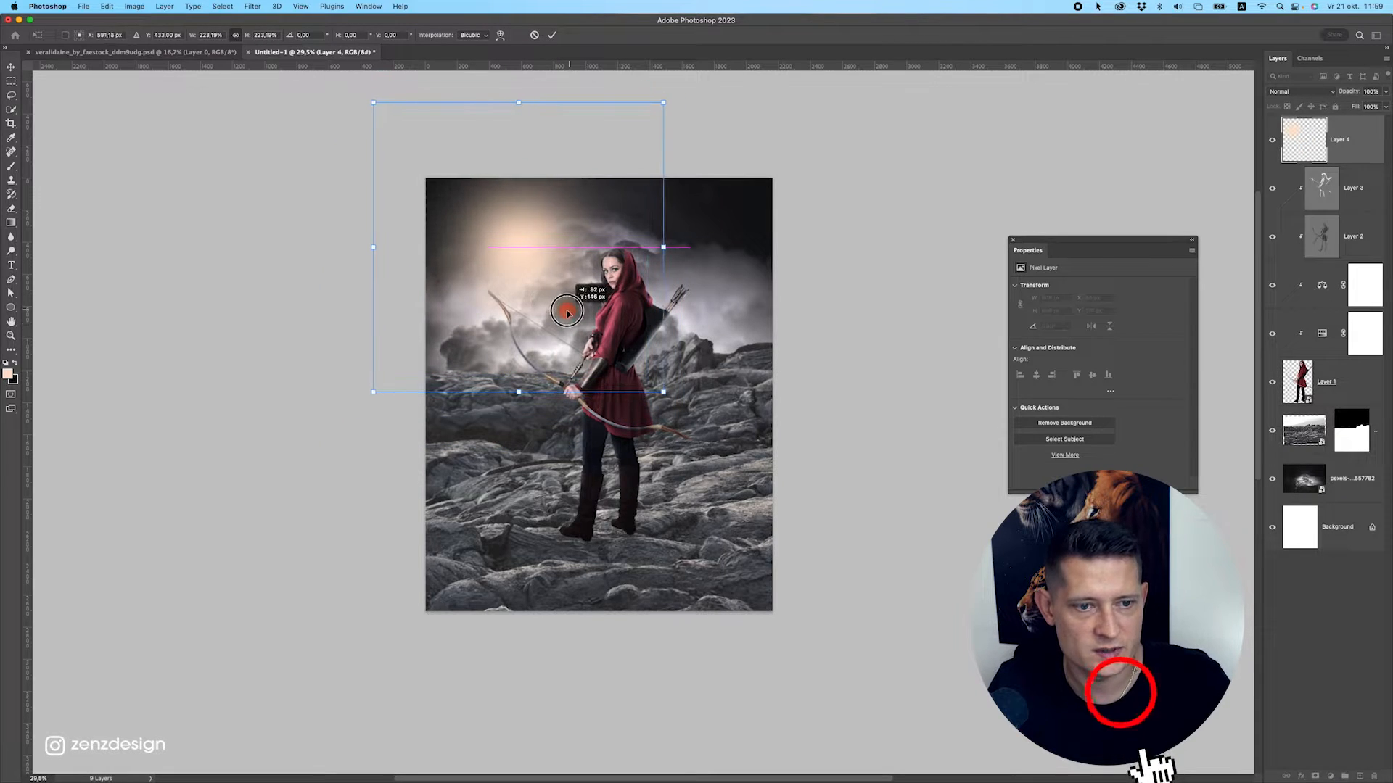
key(Return)
Set the sky glow layer's blend mode to Overlay and duplicate the layer.
click(1298, 92)
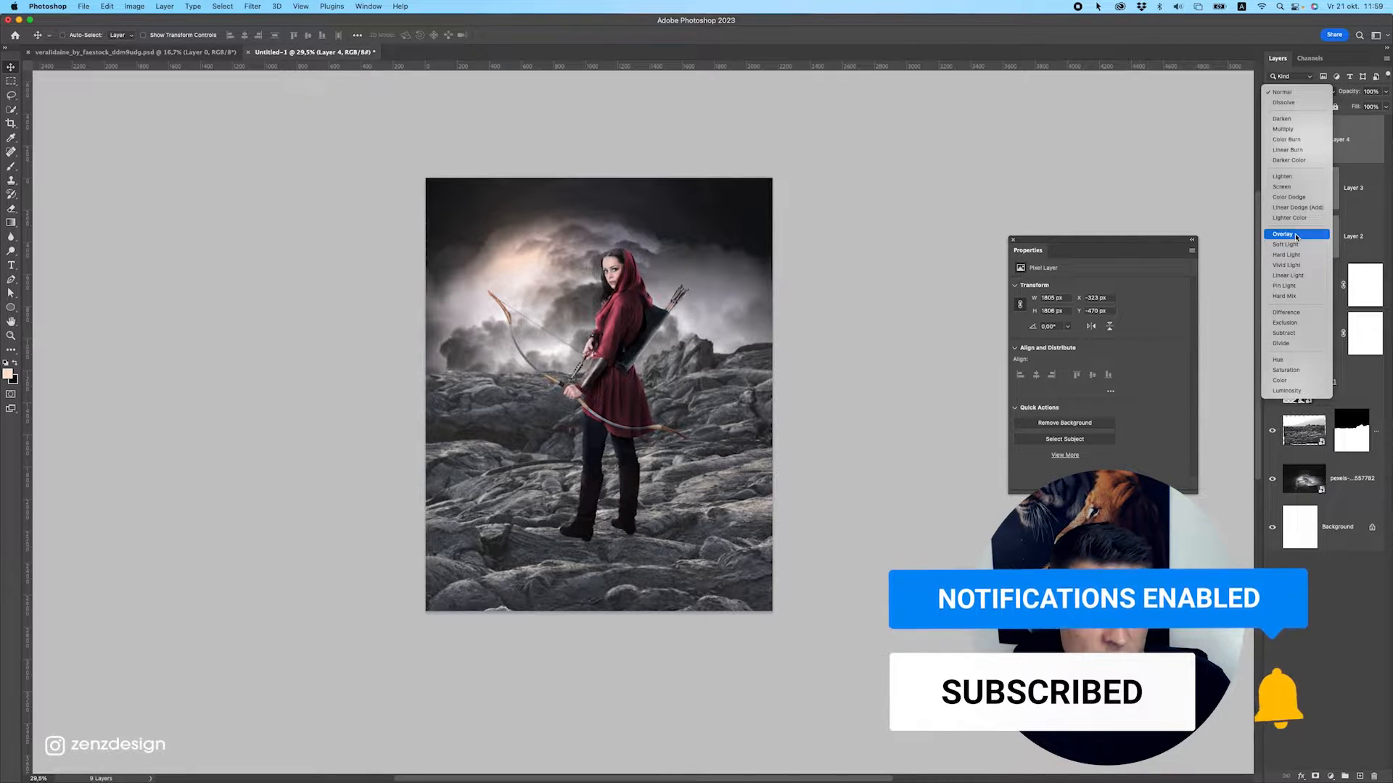
click(1296, 235)
key(super+j)
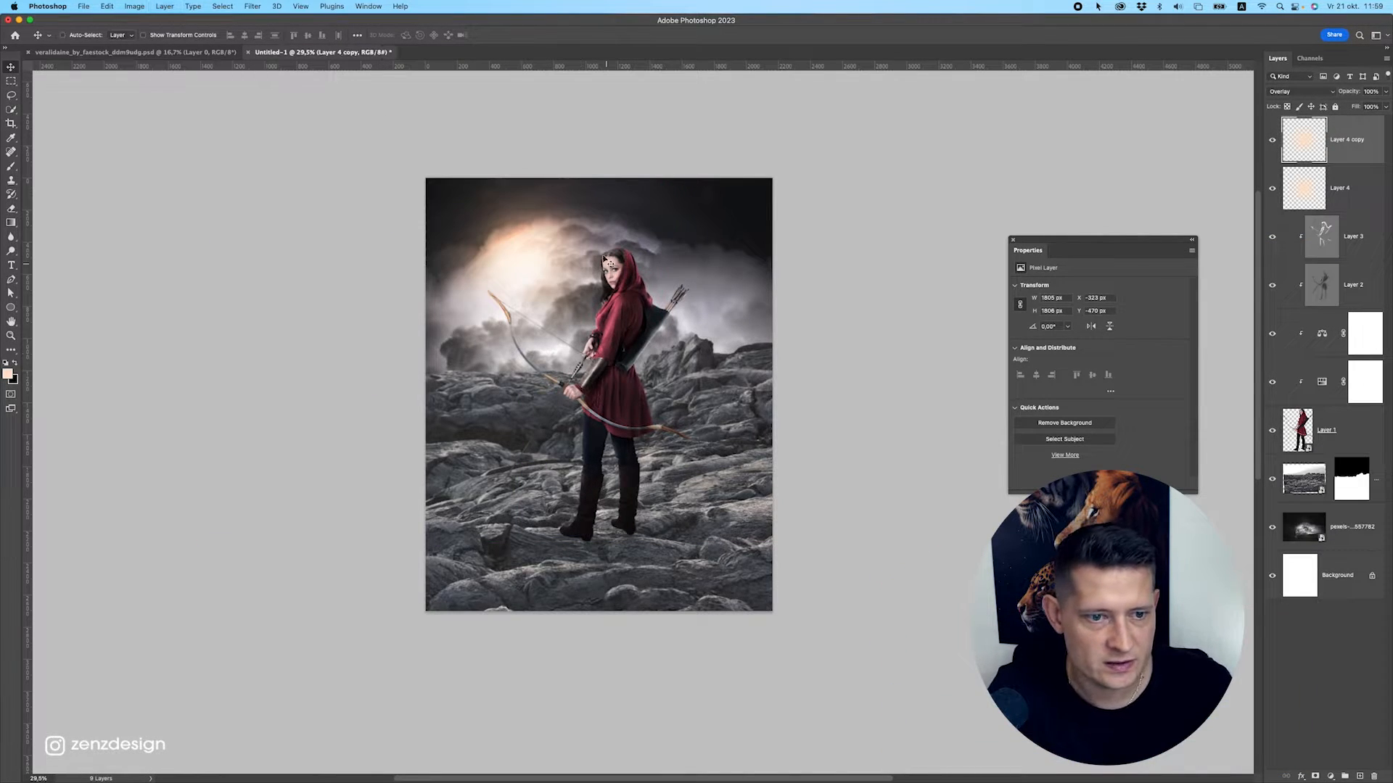
Set the glow copy's blend mode to Screen and position it over the clouds beside the archer at X -181 px, Y -242 px.
drag(584, 358, 676, 297)
click(1302, 92)
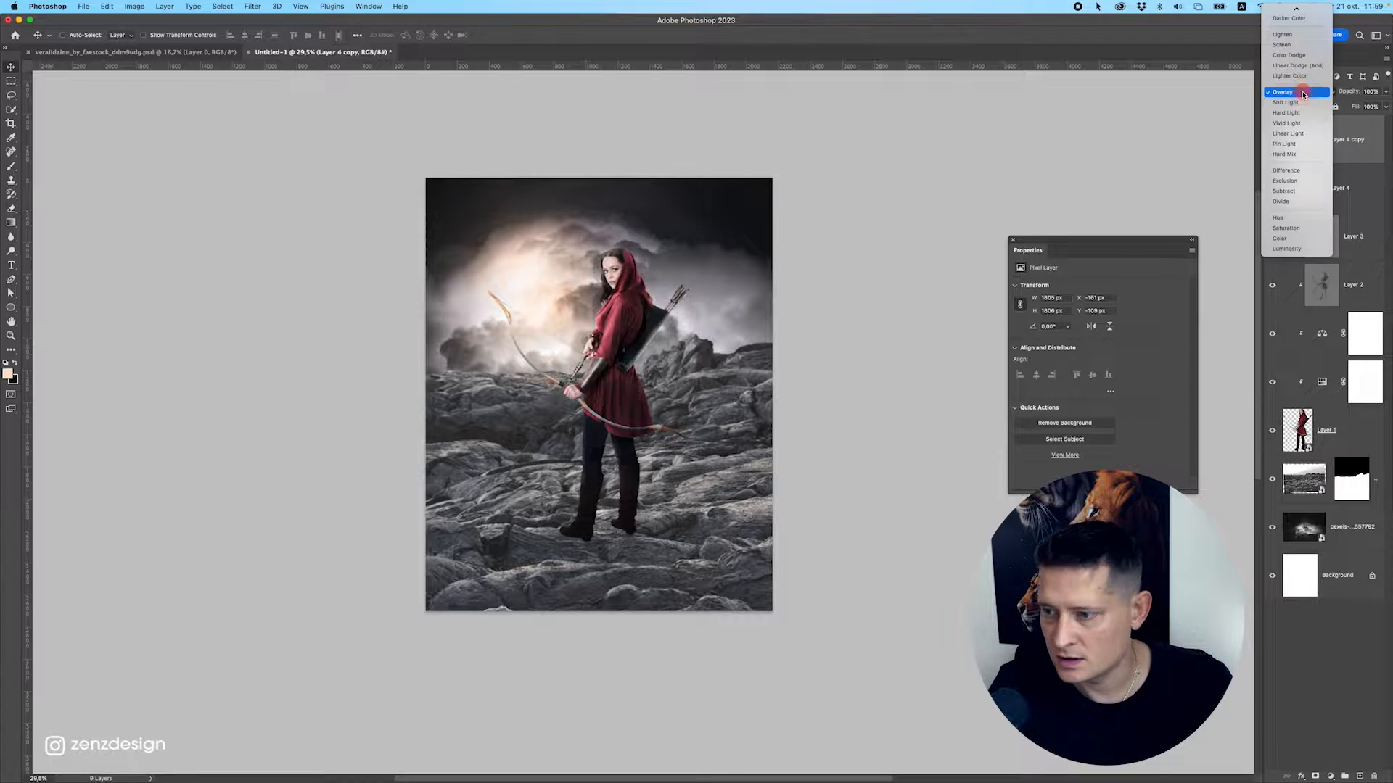
click(1294, 44)
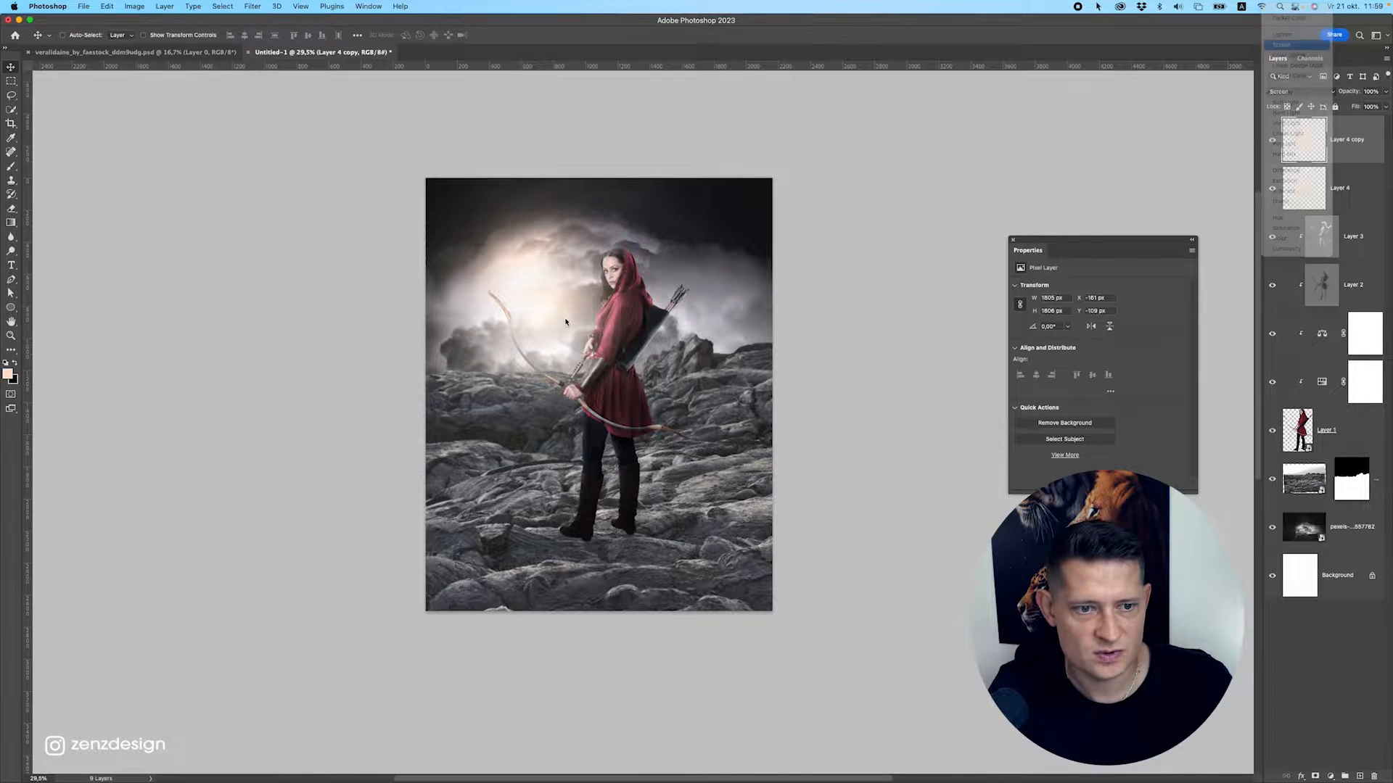
drag(565, 319, 580, 262)
scroll(605, 333, up, 3)
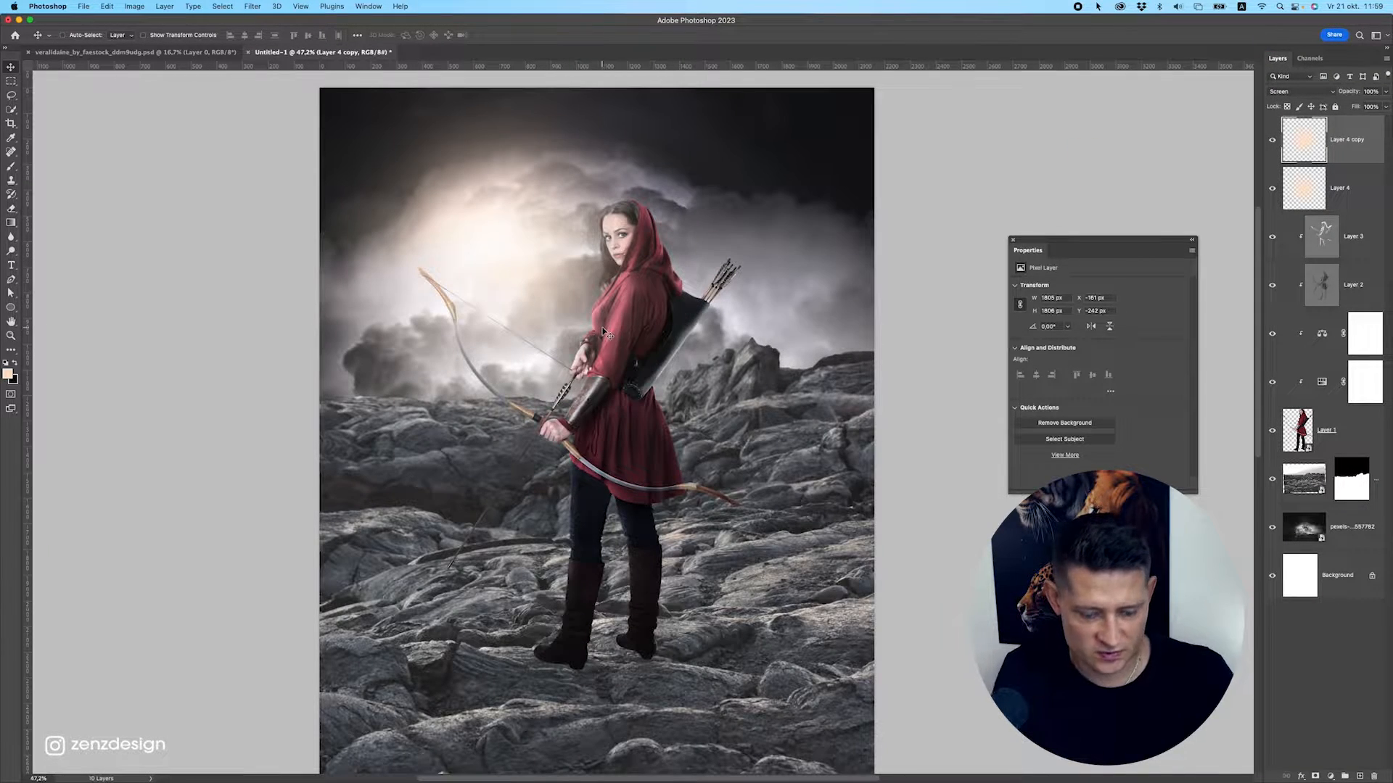
Lighten the glow copy with a Hue/Saturation adjustment and lower its layer opacity to 30%.
key(i)
key(super+u)
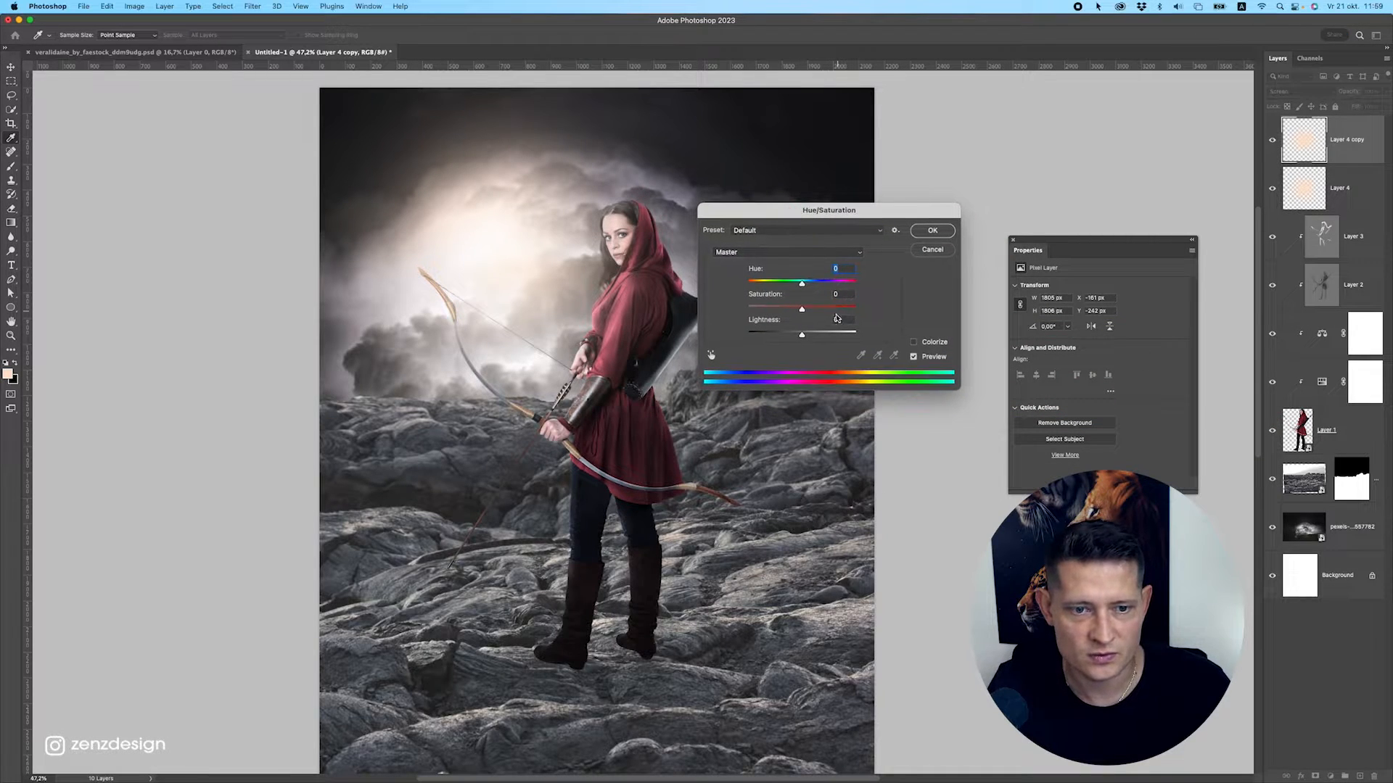
drag(801, 332, 833, 333)
key(Return)
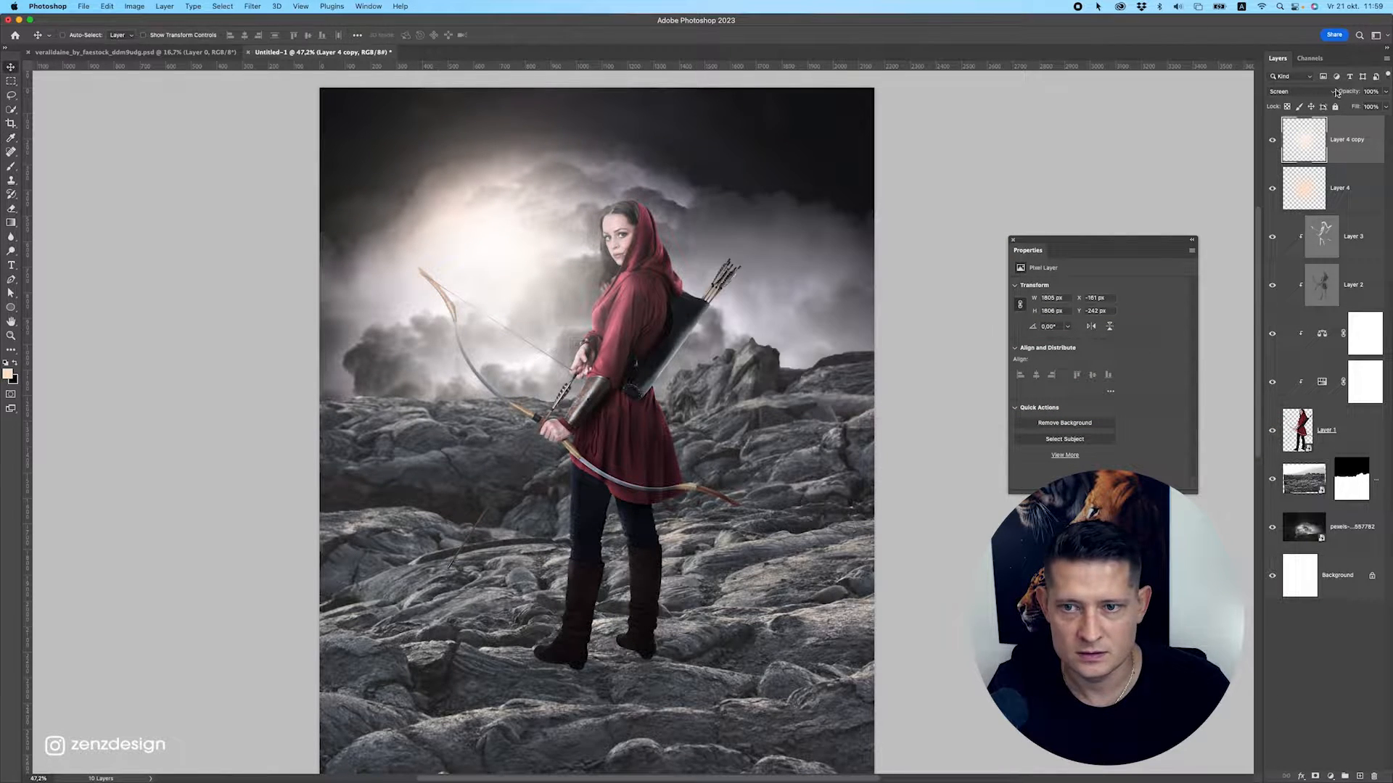
drag(1348, 108, 1349, 106)
scroll(600, 436, down, 5)
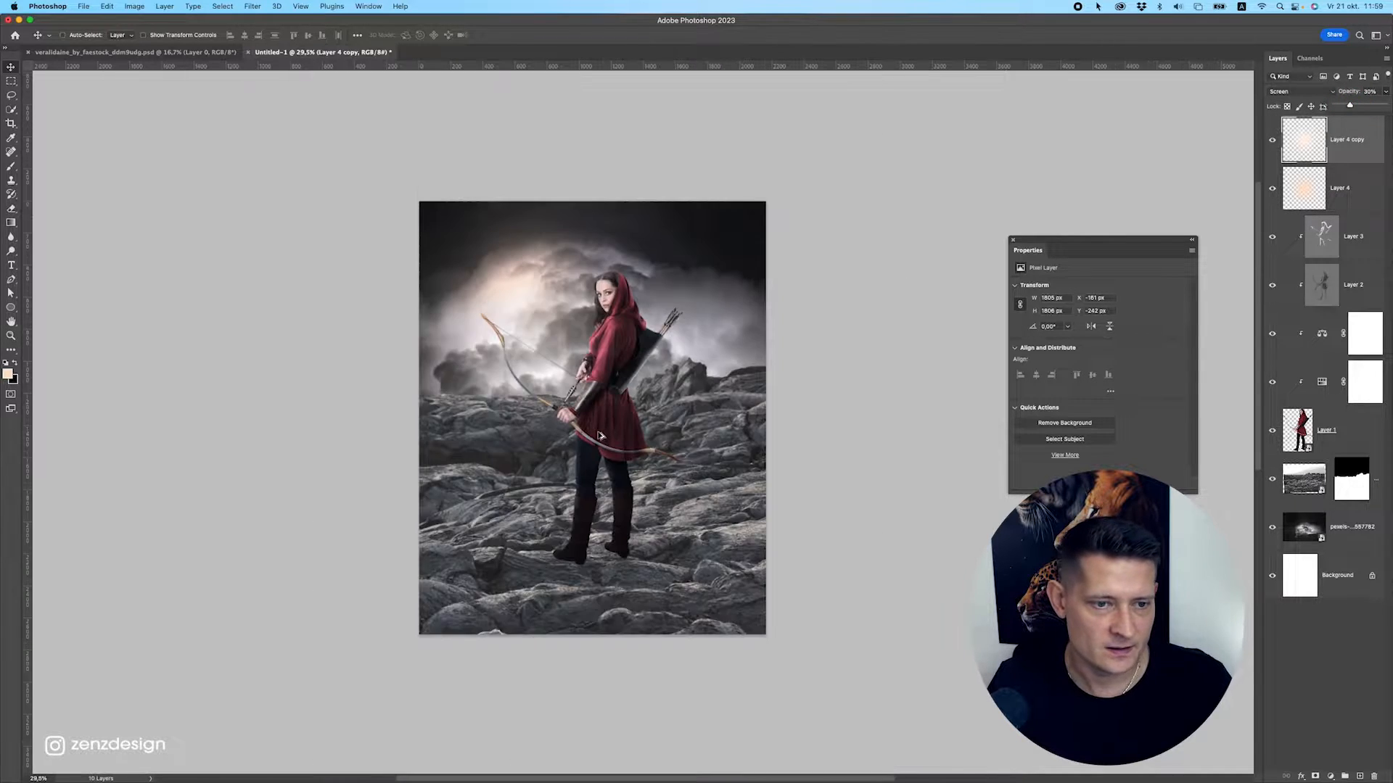
scroll(600, 437, up, 5)
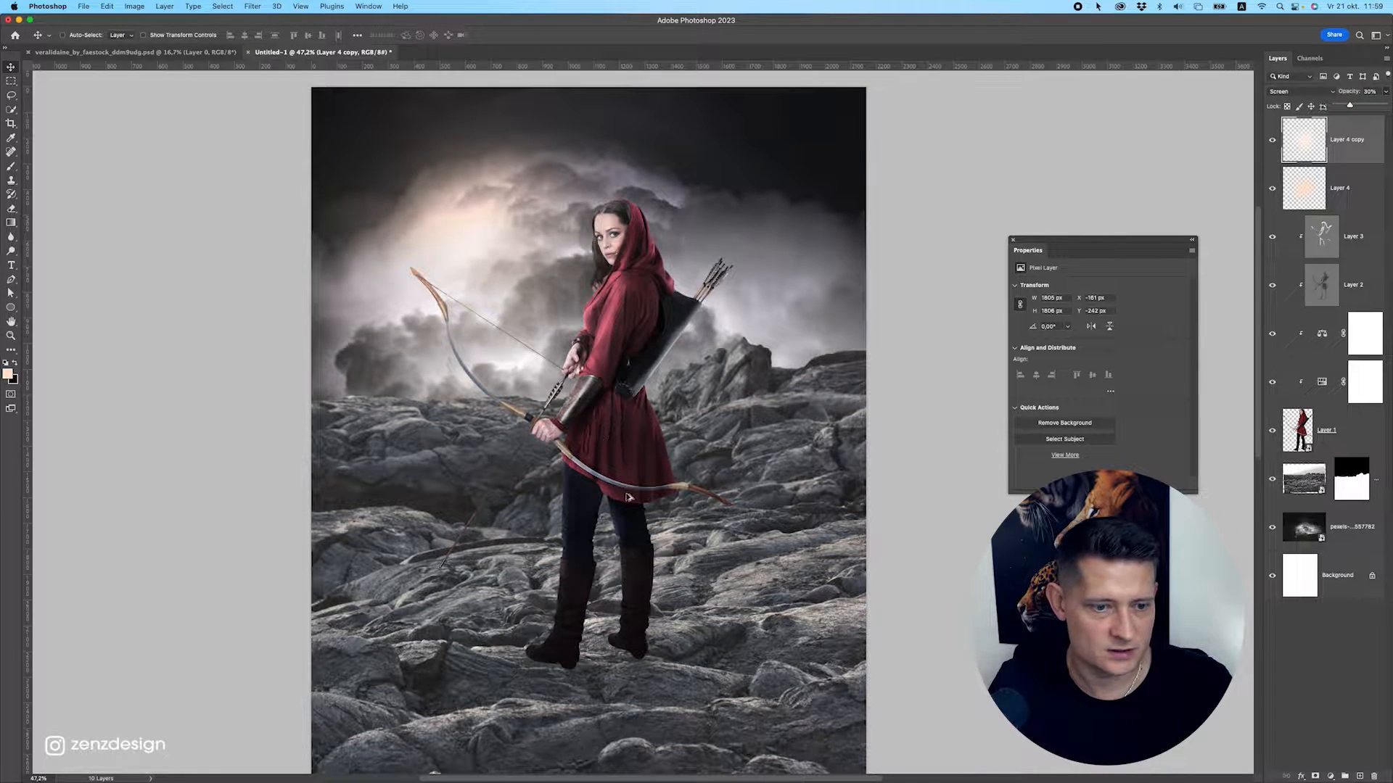
Add a Curves adjustment layer directly above Layer 3 and clip it to the archer.
scroll(632, 463, down, 4)
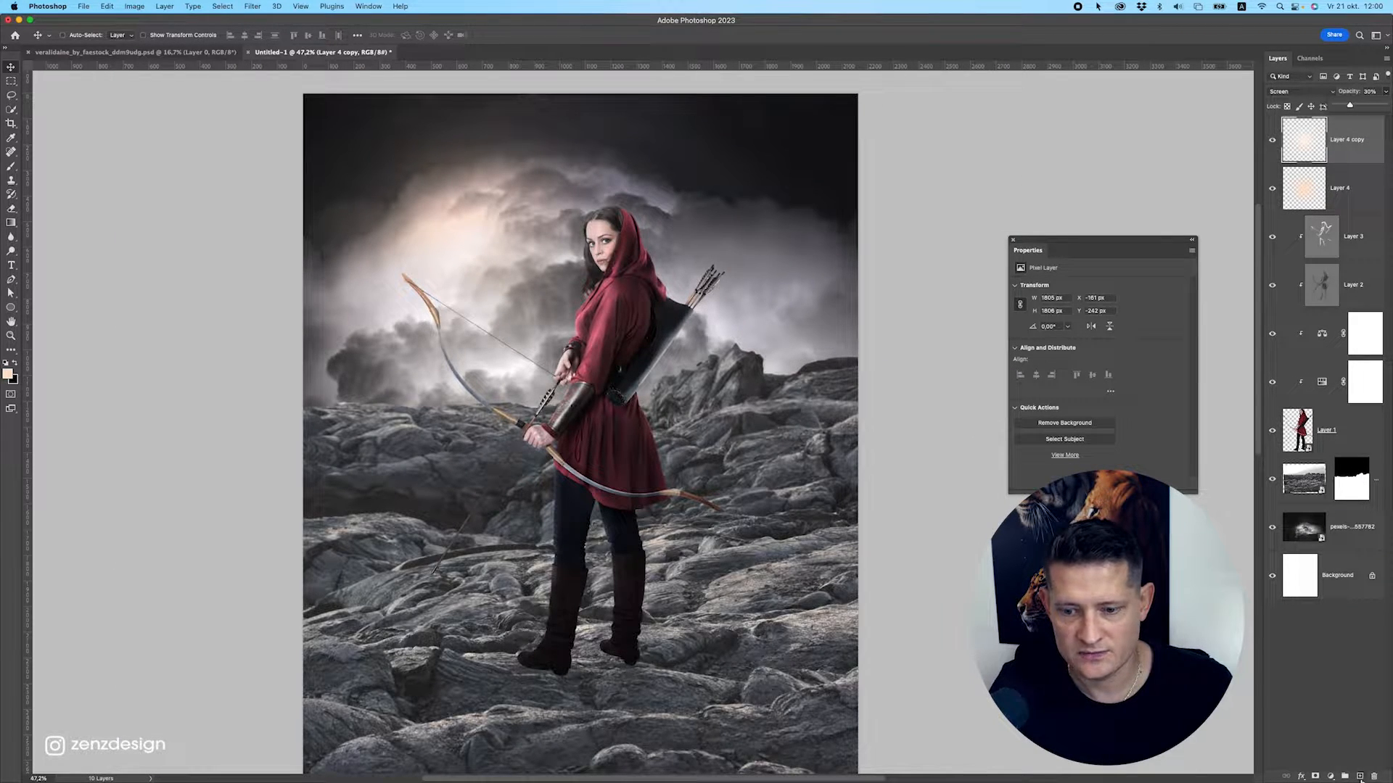
click(1361, 270)
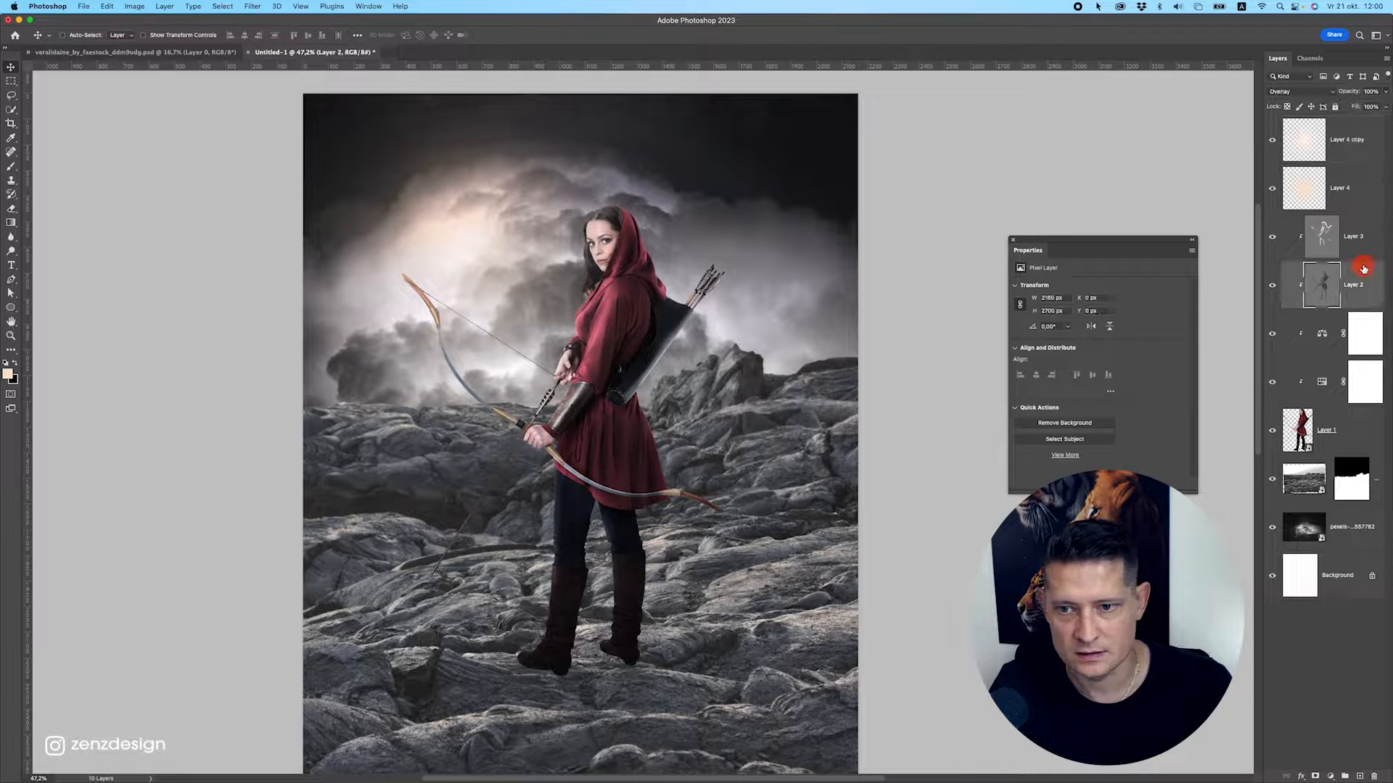
click(1359, 239)
click(1332, 775)
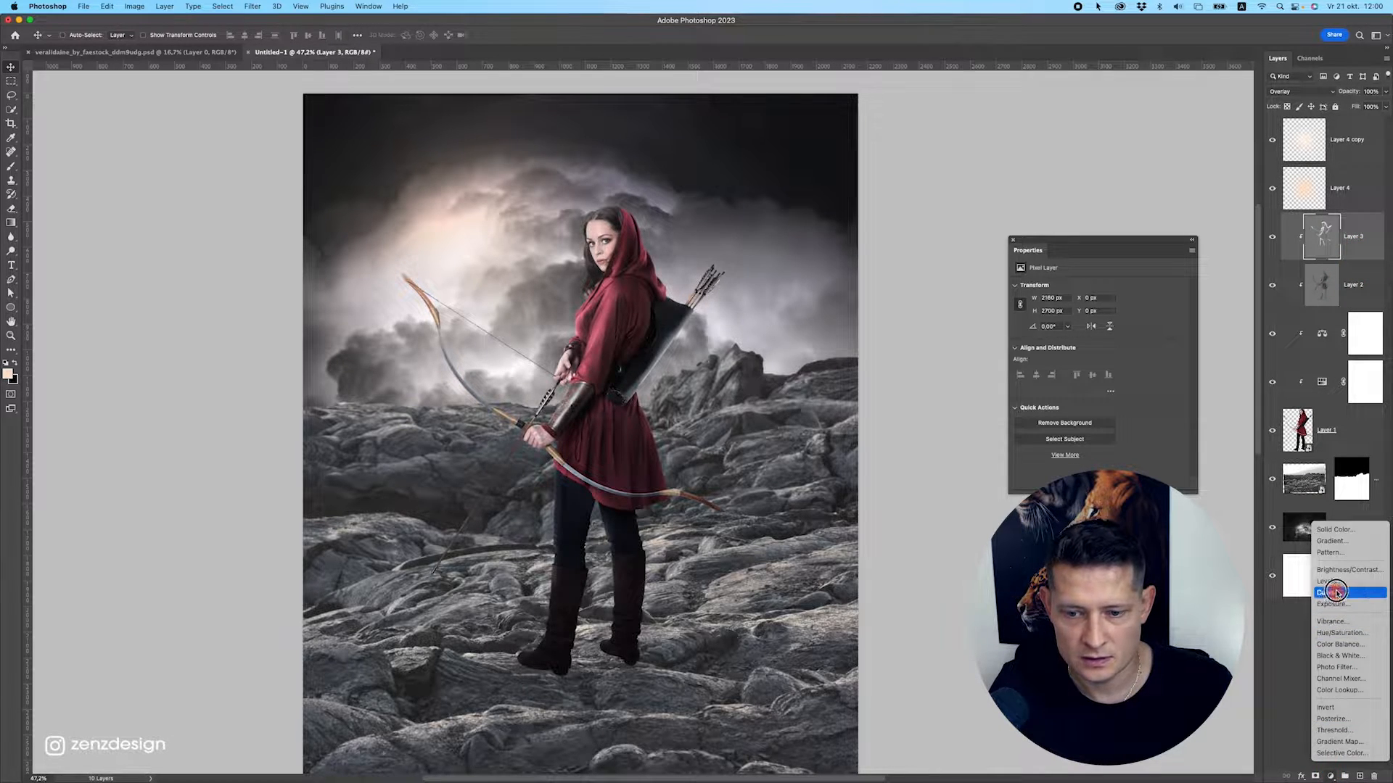
click(1335, 588)
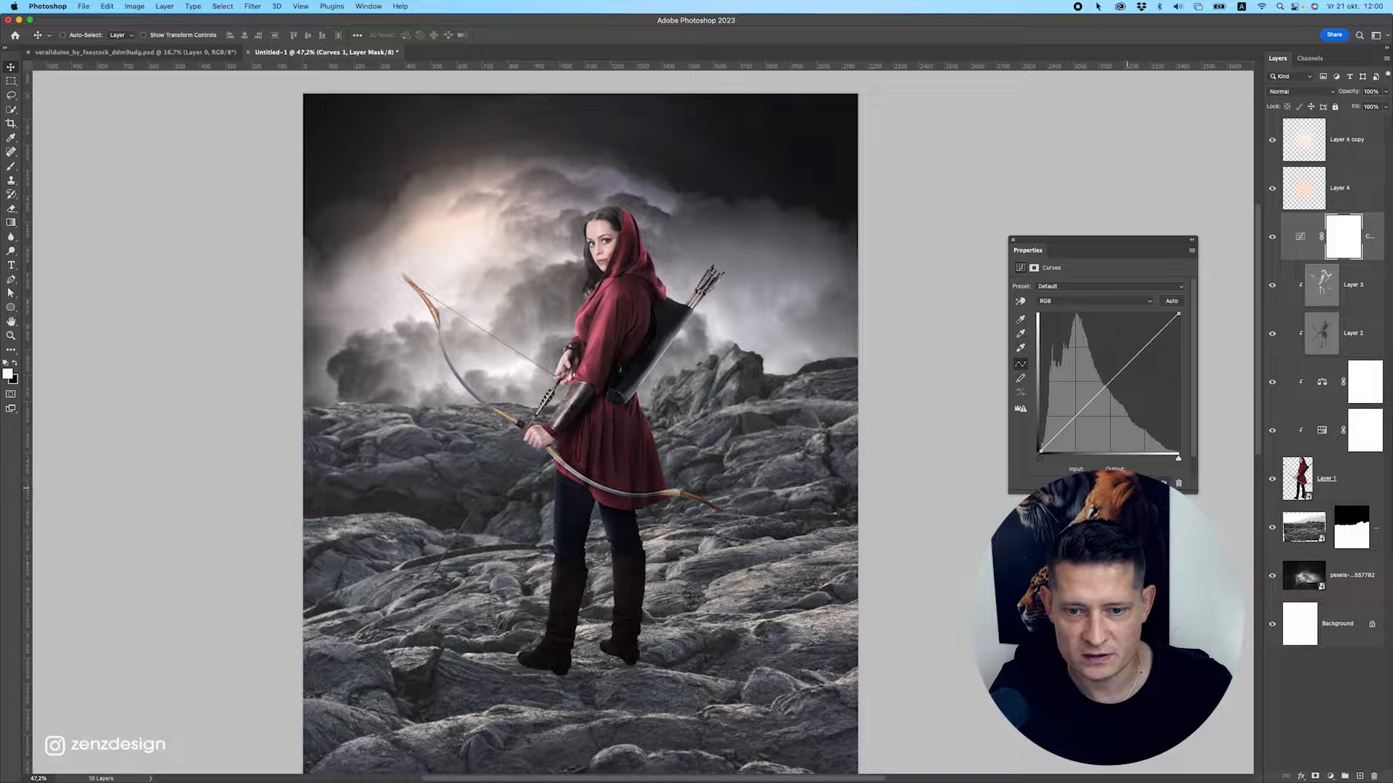
key(super+alt+g)
Darken the archer by lowering the white point of the RGB curve to an output of 183.
drag(1111, 381, 1106, 396)
key(super+z)
drag(1178, 316, 1179, 352)
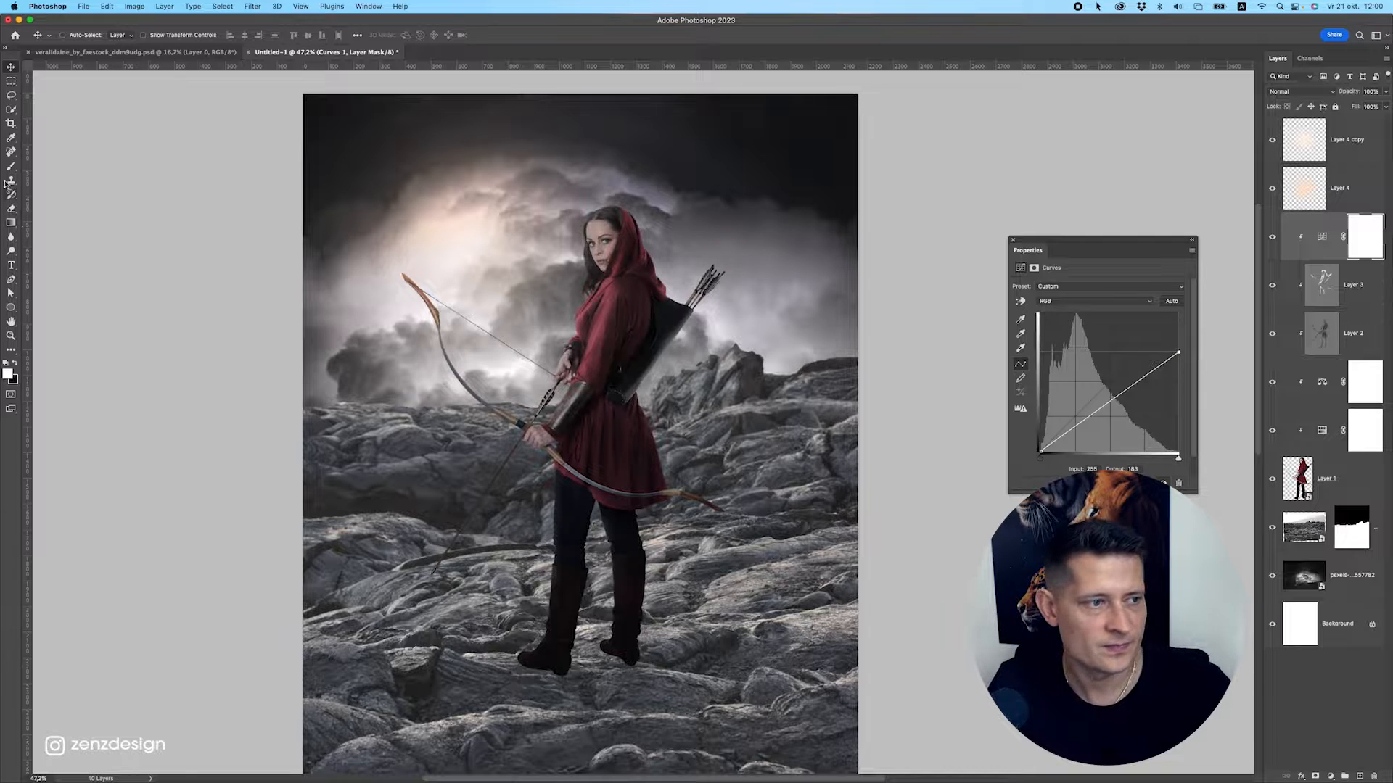
Paint black on the Curves mask with a large soft 500 px brush to restore light on the archer's face, torso and bow side.
click(10, 166)
mouse_move(470, 342)
mouse_down()
mouse_move(601, 276)
mouse_move(501, 388)
mouse_move(623, 246)
mouse_up()
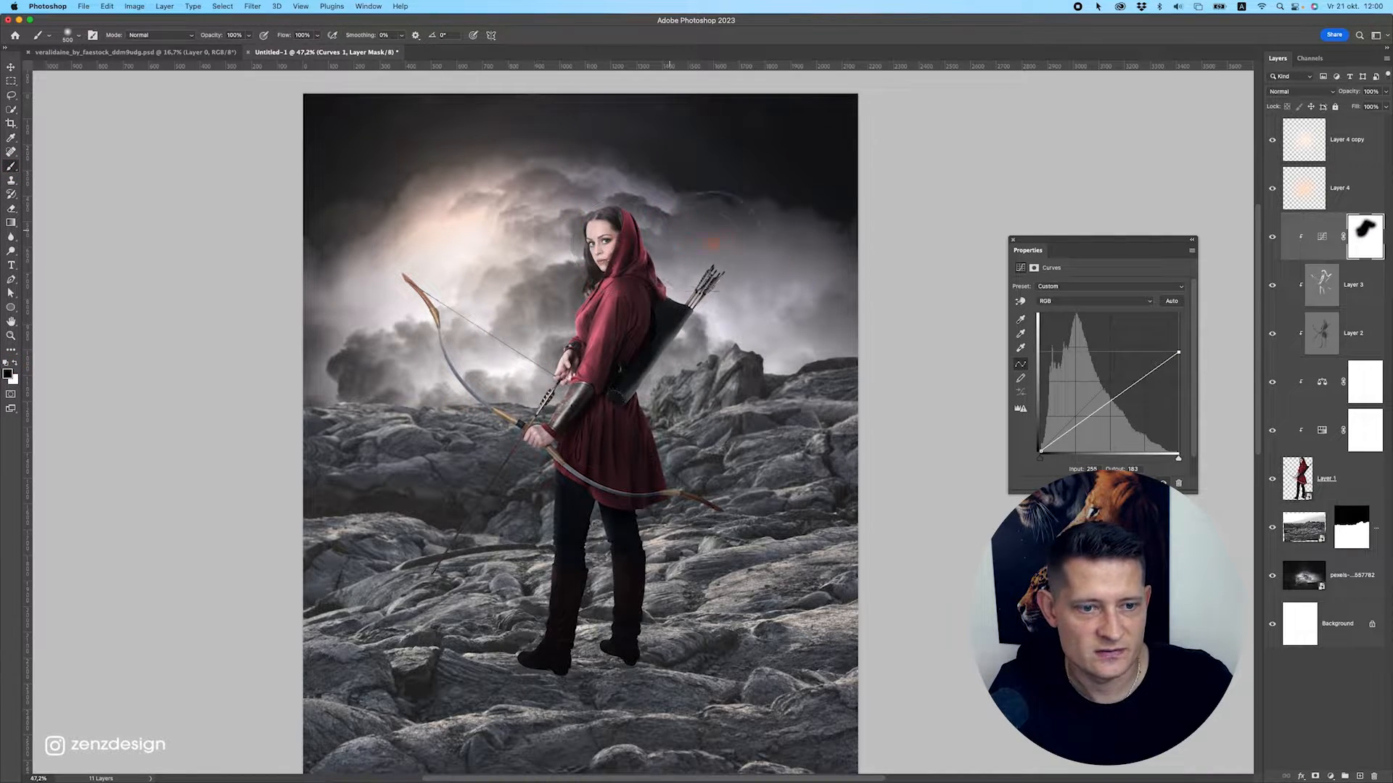
mouse_move(712, 243)
mouse_down()
mouse_move(510, 377)
mouse_move(500, 494)
mouse_move(501, 584)
mouse_up()
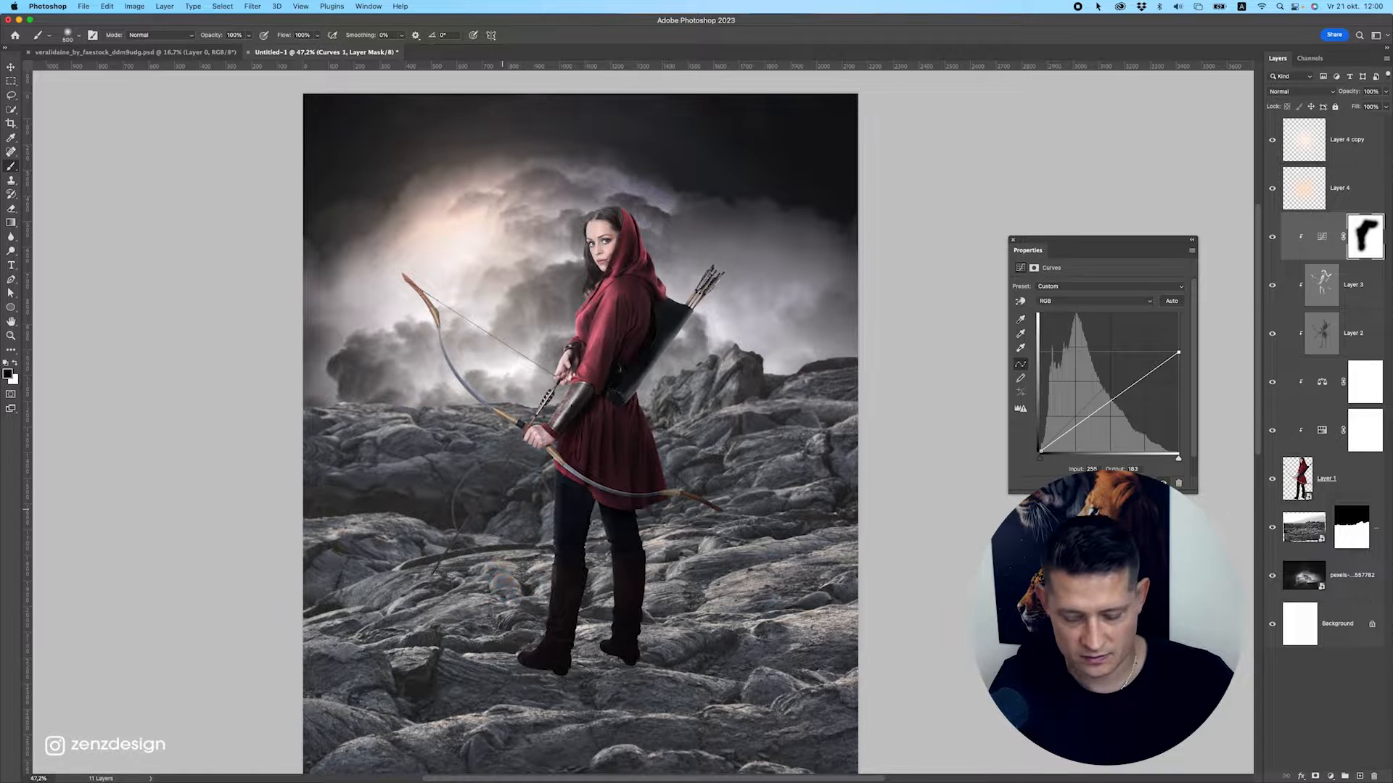
Reduce the brush size and mask the Curves darkening along the archer's legs and bow.
key(bracketleft)
key(bracketleft)
key(bracketleft)
key(bracketleft)
key(bracketleft)
key(bracketleft)
mouse_move(620, 566)
mouse_down()
mouse_move(620, 640)
mouse_move(606, 466)
mouse_move(595, 500)
mouse_move(566, 468)
mouse_move(567, 378)
mouse_move(498, 426)
mouse_move(463, 308)
mouse_up()
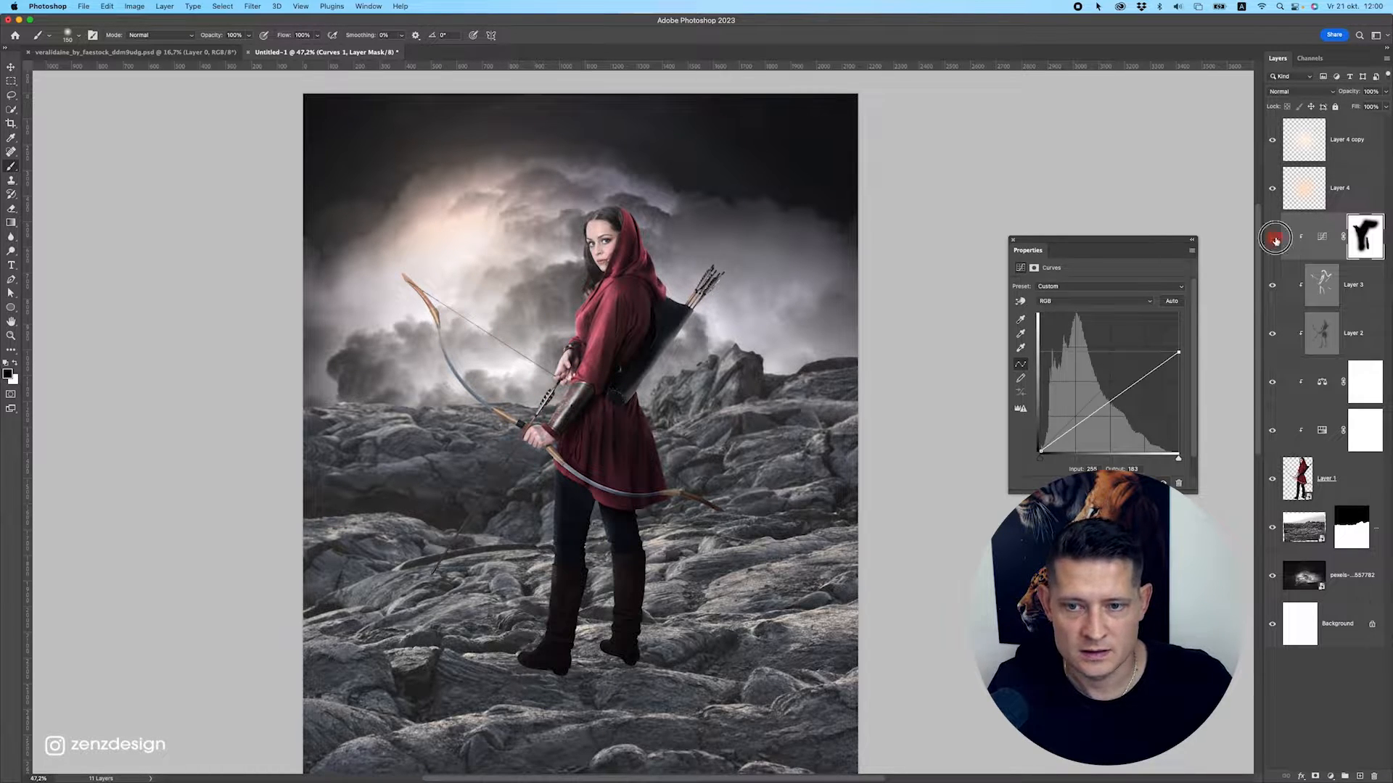
Compare the archer with the Curves darkening hidden and shown.
click(1275, 239)
click(1275, 239)
click(1275, 239)
click(1275, 239)
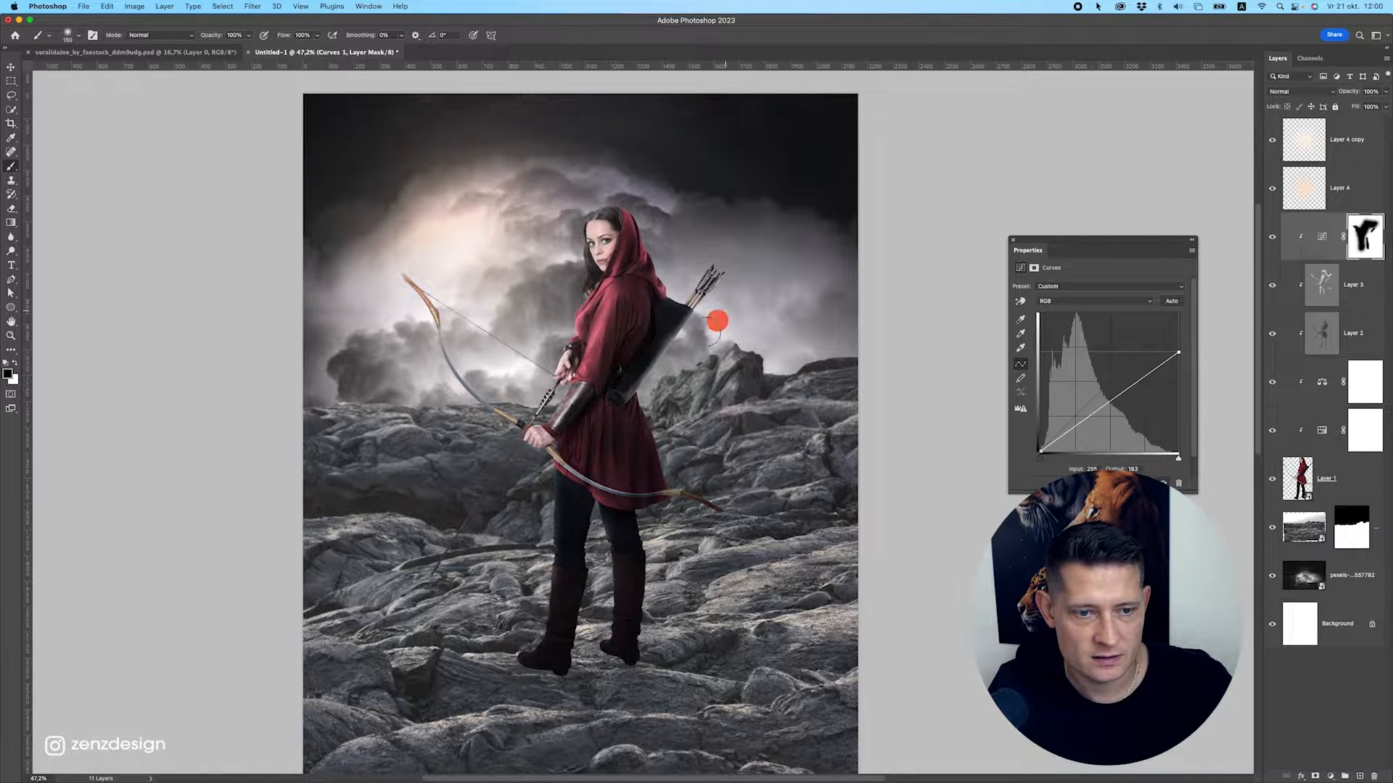
Paint more black on the Curves mask around the quiver and the lower part of the tunic.
mouse_move(714, 321)
mouse_down()
mouse_move(679, 342)
mouse_move(668, 316)
mouse_move(658, 354)
mouse_up()
scroll(699, 452, down, 3)
scroll(692, 476, up, 3)
scroll(640, 363, down, 3)
scroll(660, 414, up, 3)
mouse_move(638, 450)
mouse_down()
mouse_move(706, 471)
mouse_move(692, 450)
mouse_up()
Examine the refined Curves mask at overview and close range, toggling the adjustment's visibility.
scroll(766, 501, down, 4)
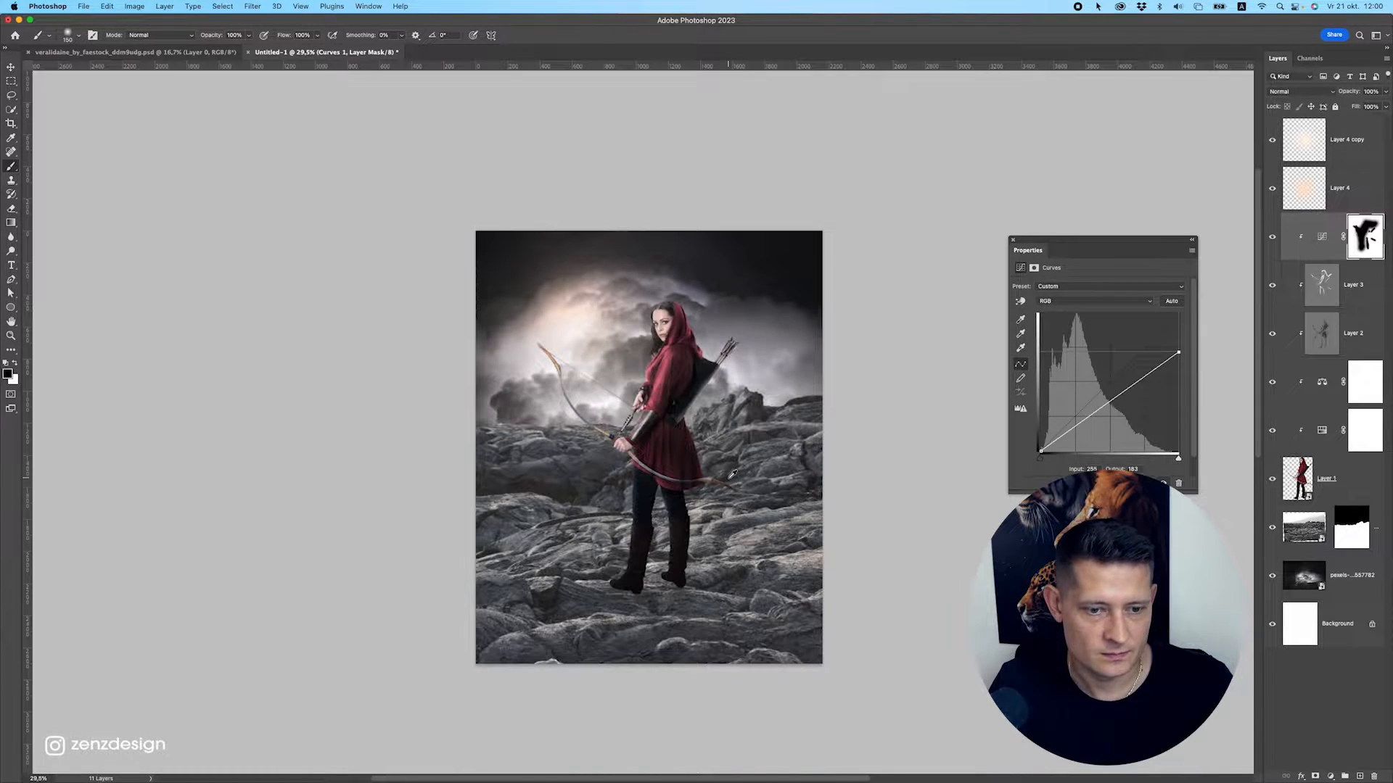
scroll(732, 474, up, 4)
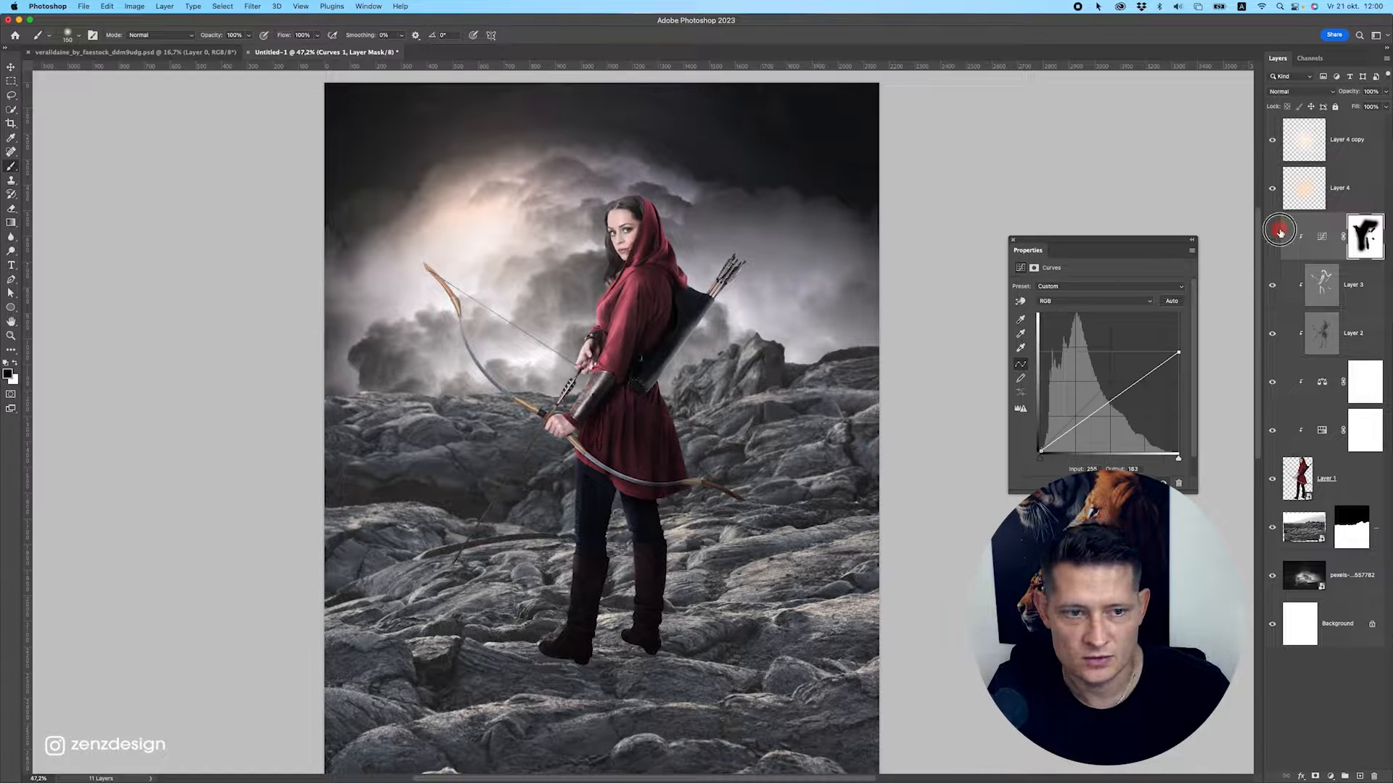
click(1276, 233)
click(1276, 233)
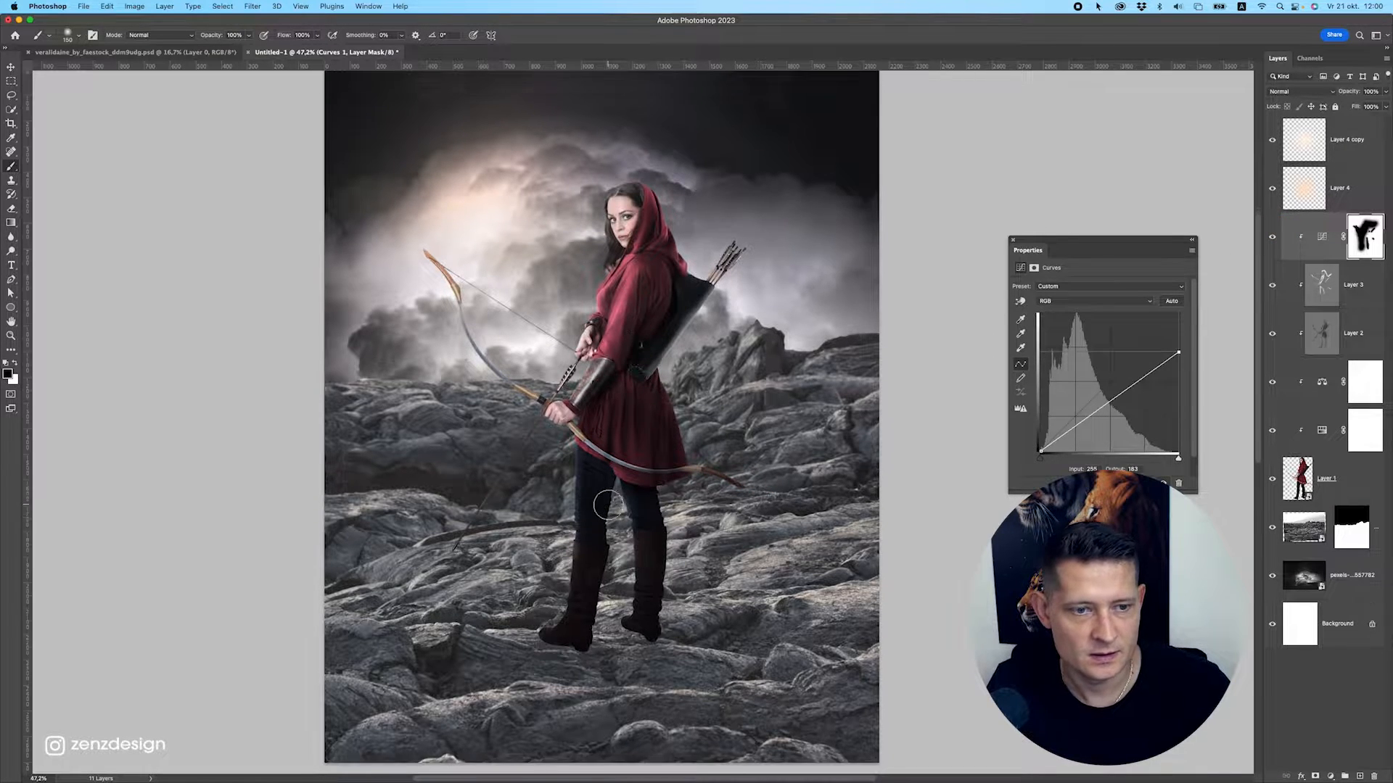
Duplicate the Screen glow layer and move the duplicate down over the archer's bow and hands, to X -214 px, Y 144 px.
click(1370, 142)
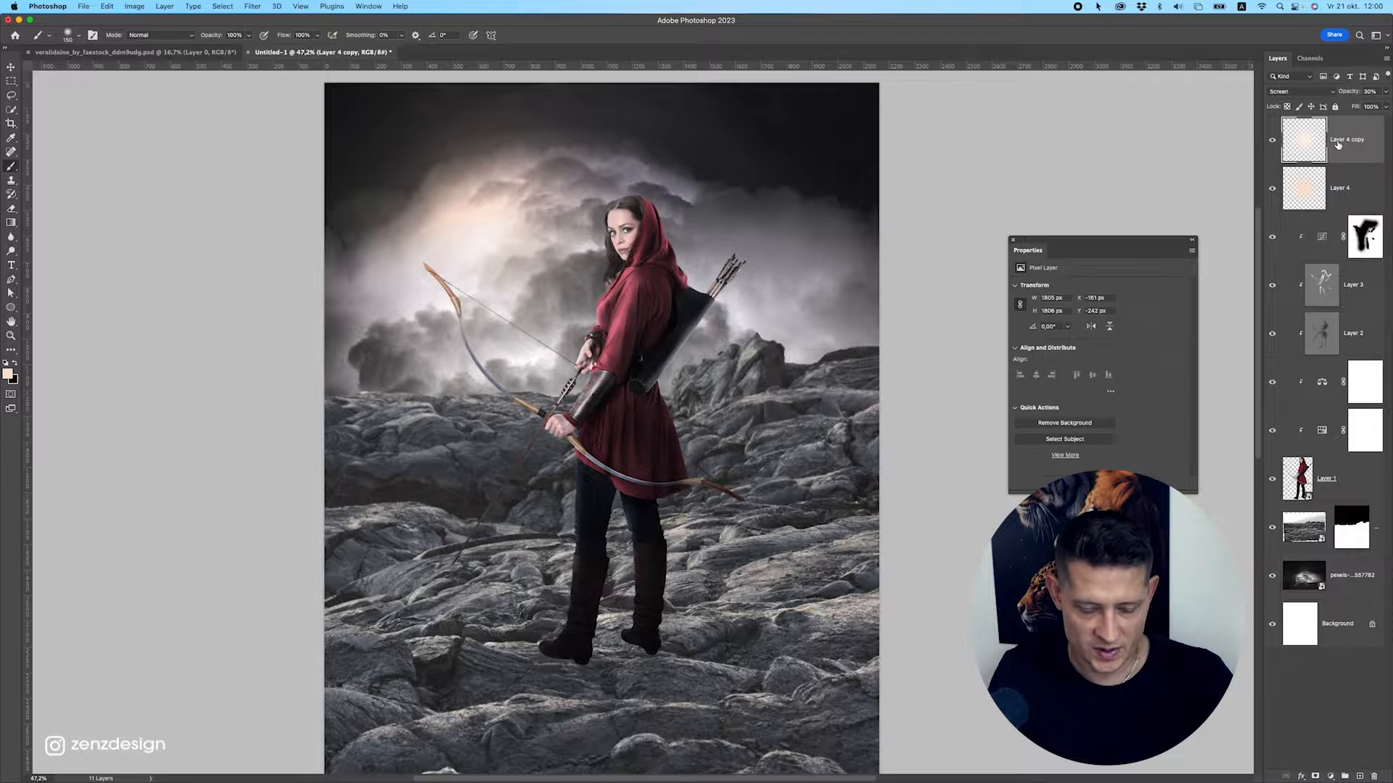
key(super+j)
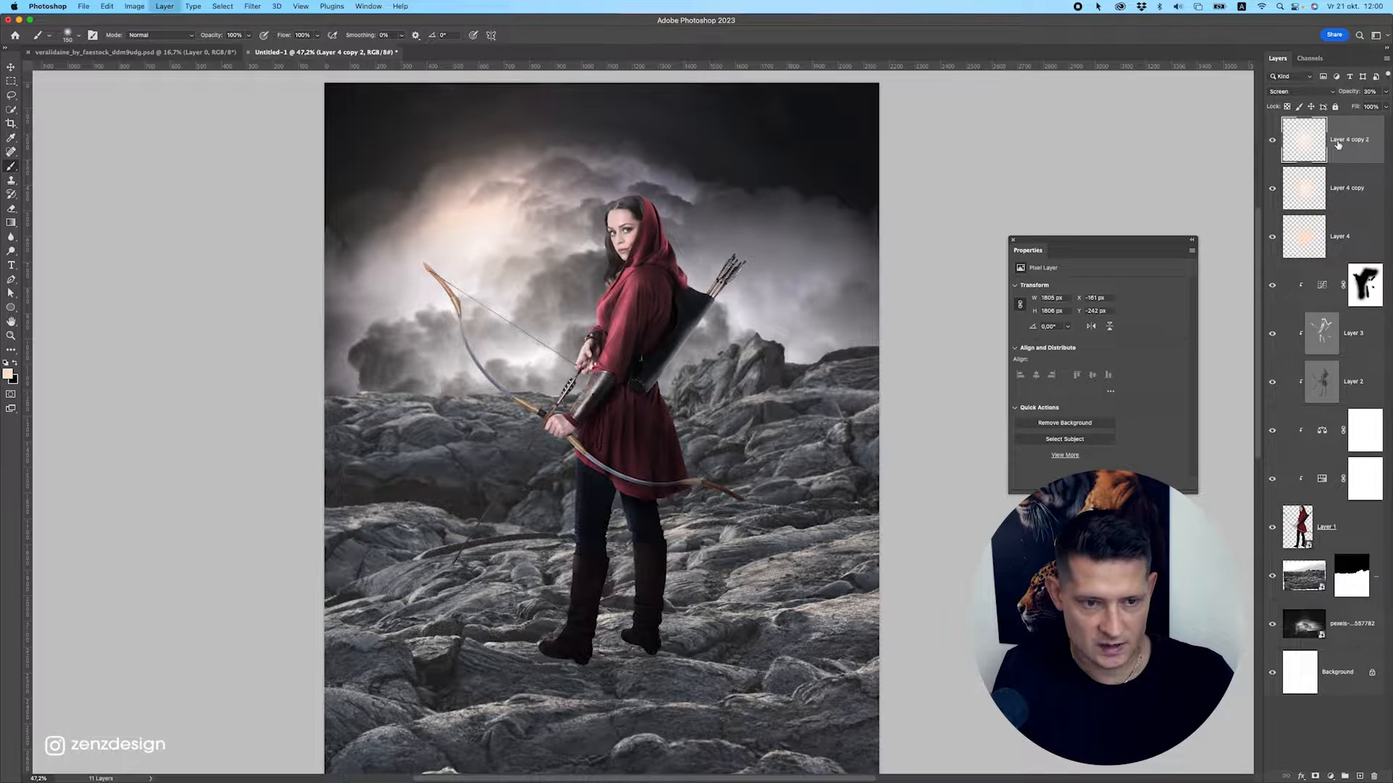
click(11, 67)
drag(508, 238, 575, 392)
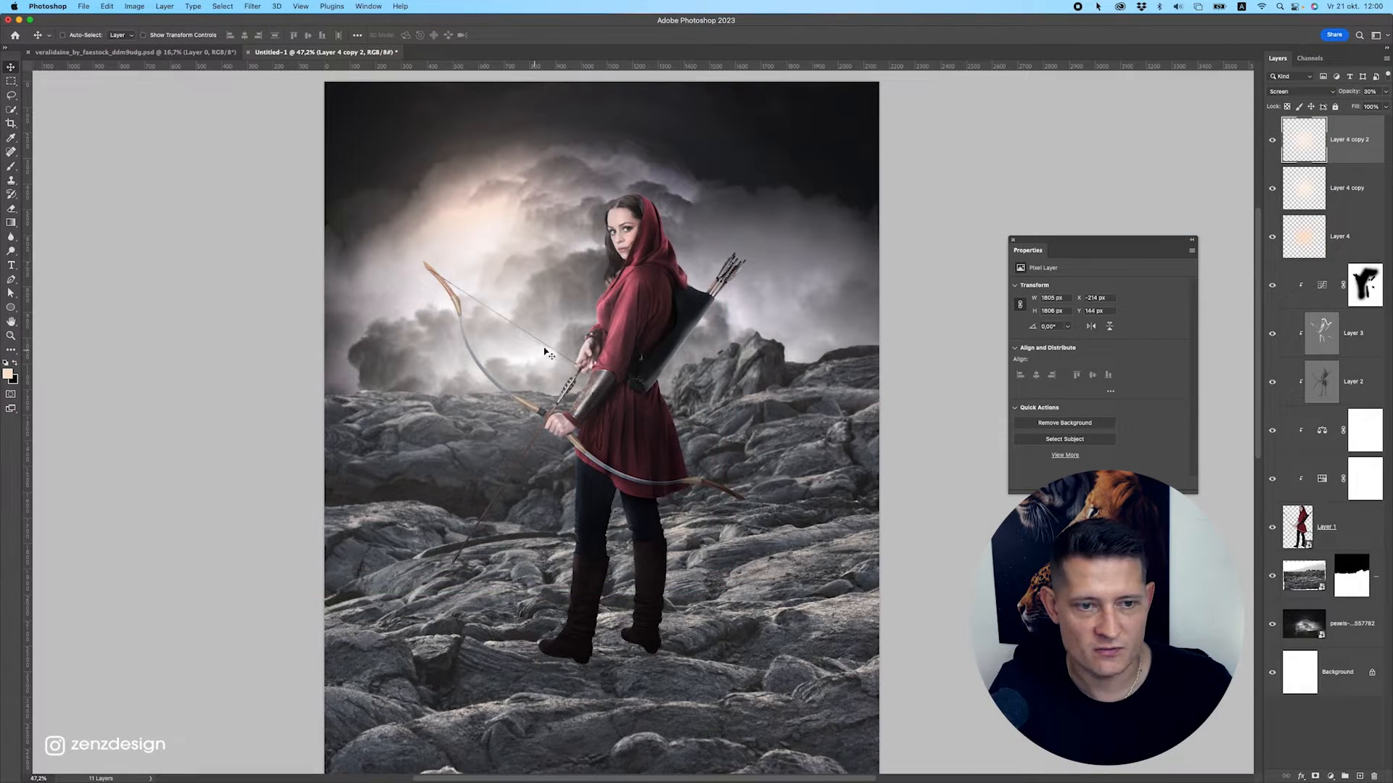
Add a new empty layer above Layer 3, clipped to the archer, and make it the active layer.
click(1354, 320)
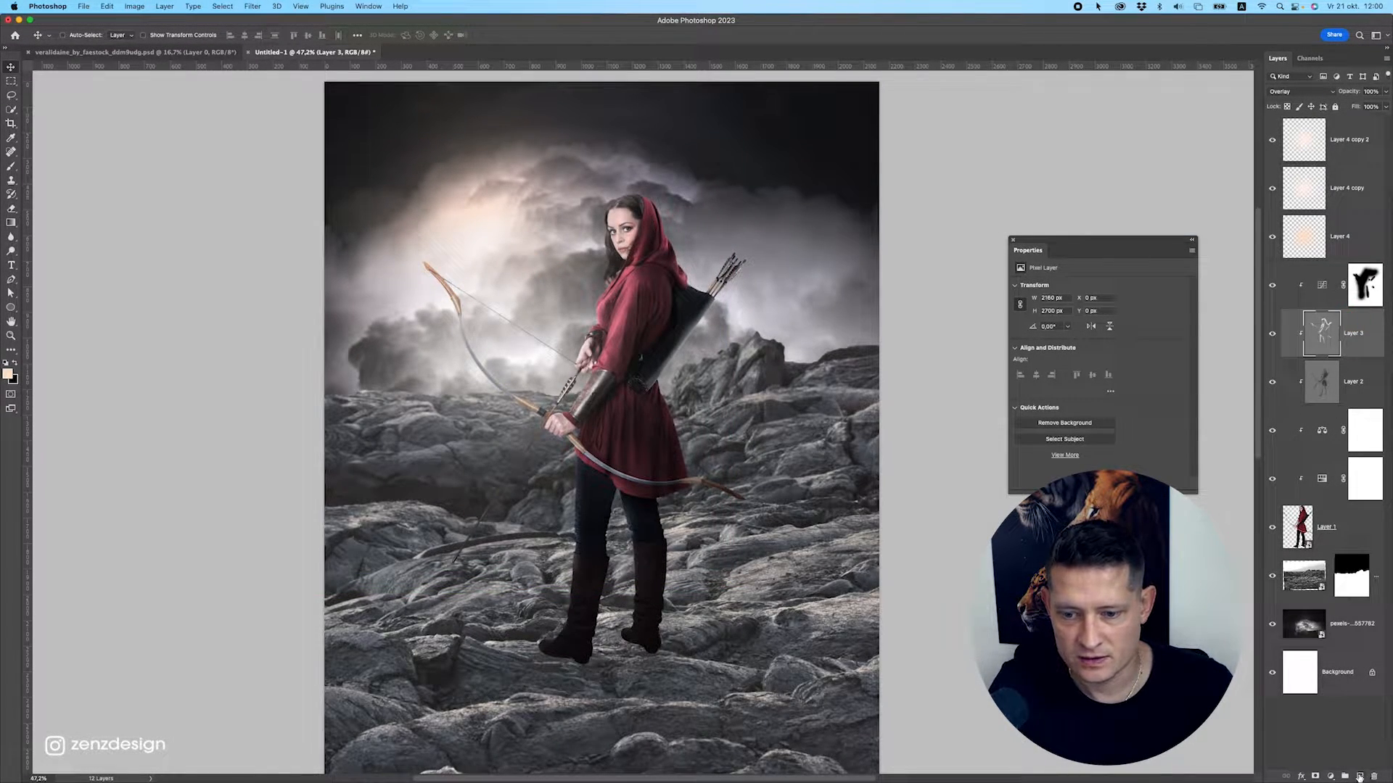
click(1359, 778)
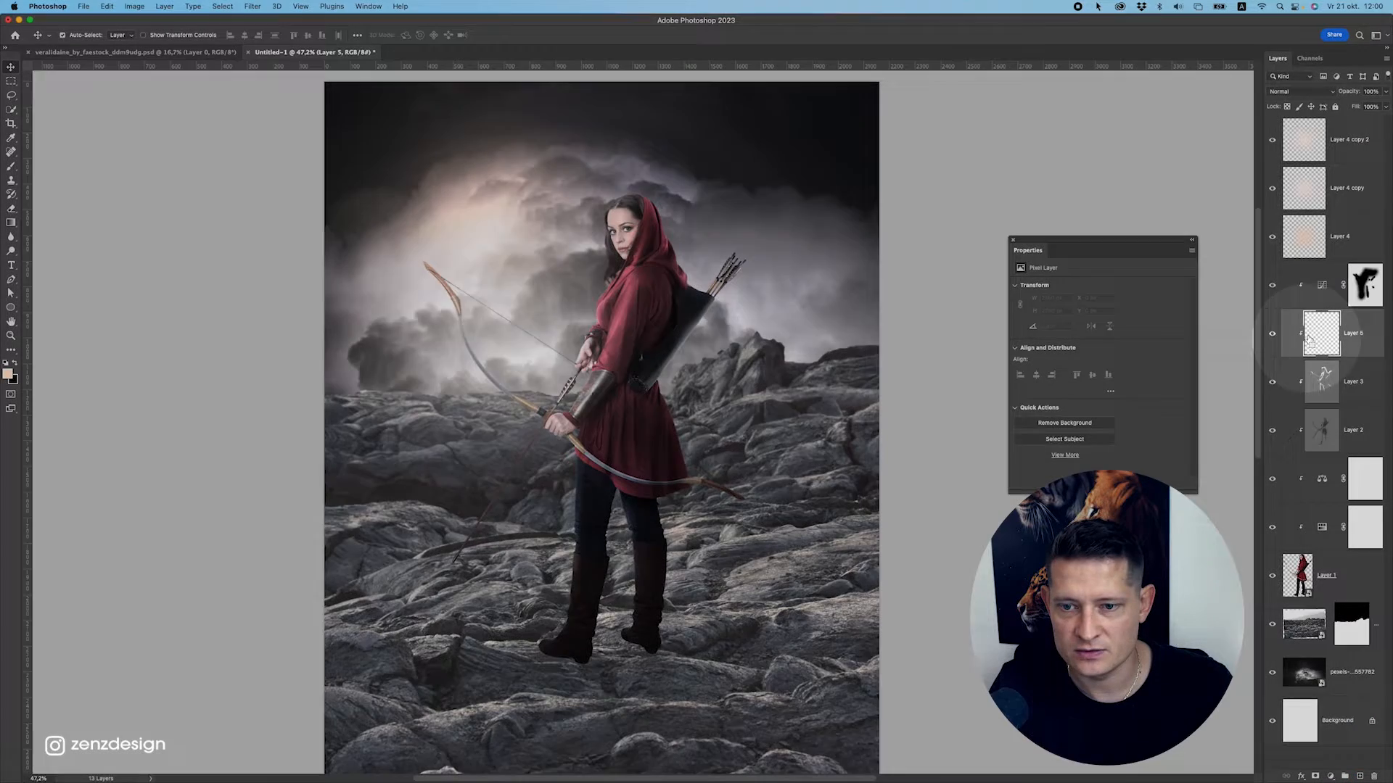
click(1317, 337)
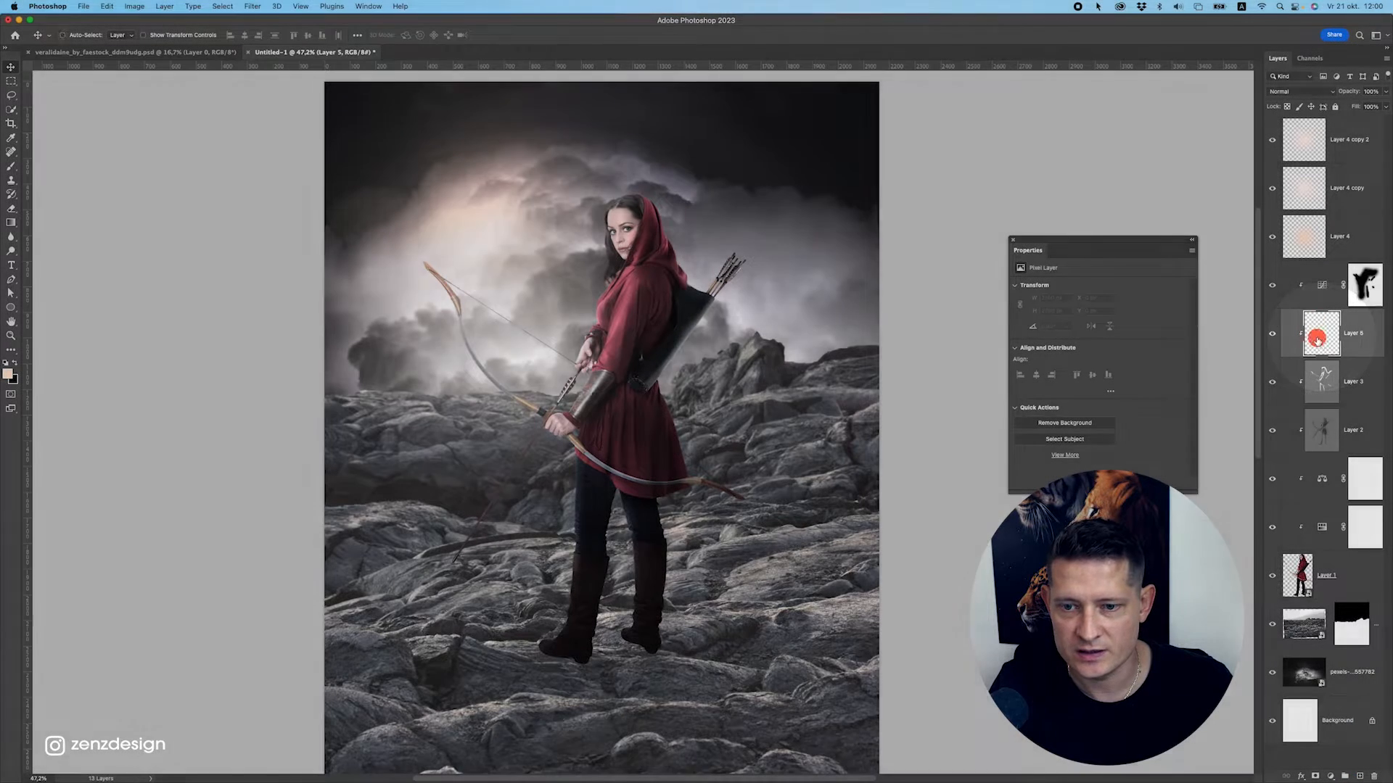
click(1327, 573)
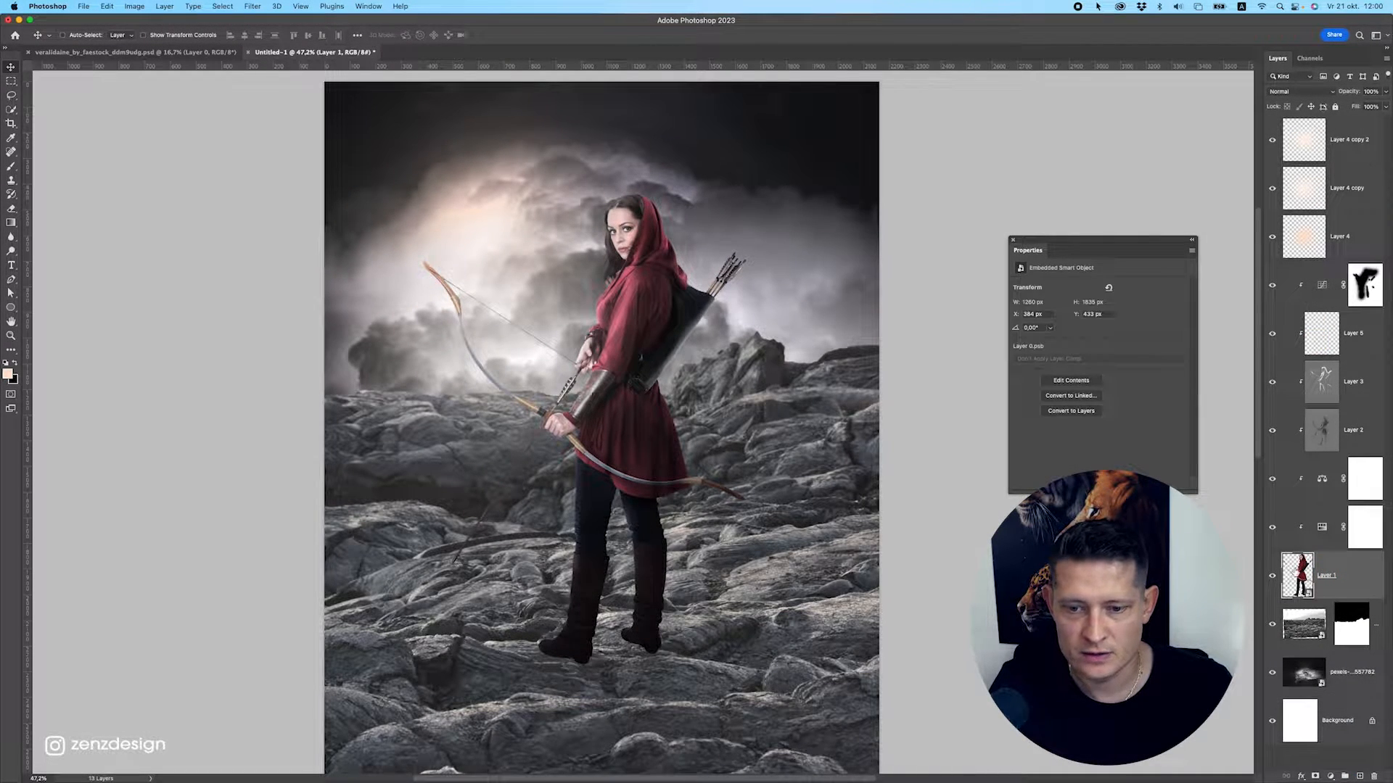
click(1344, 338)
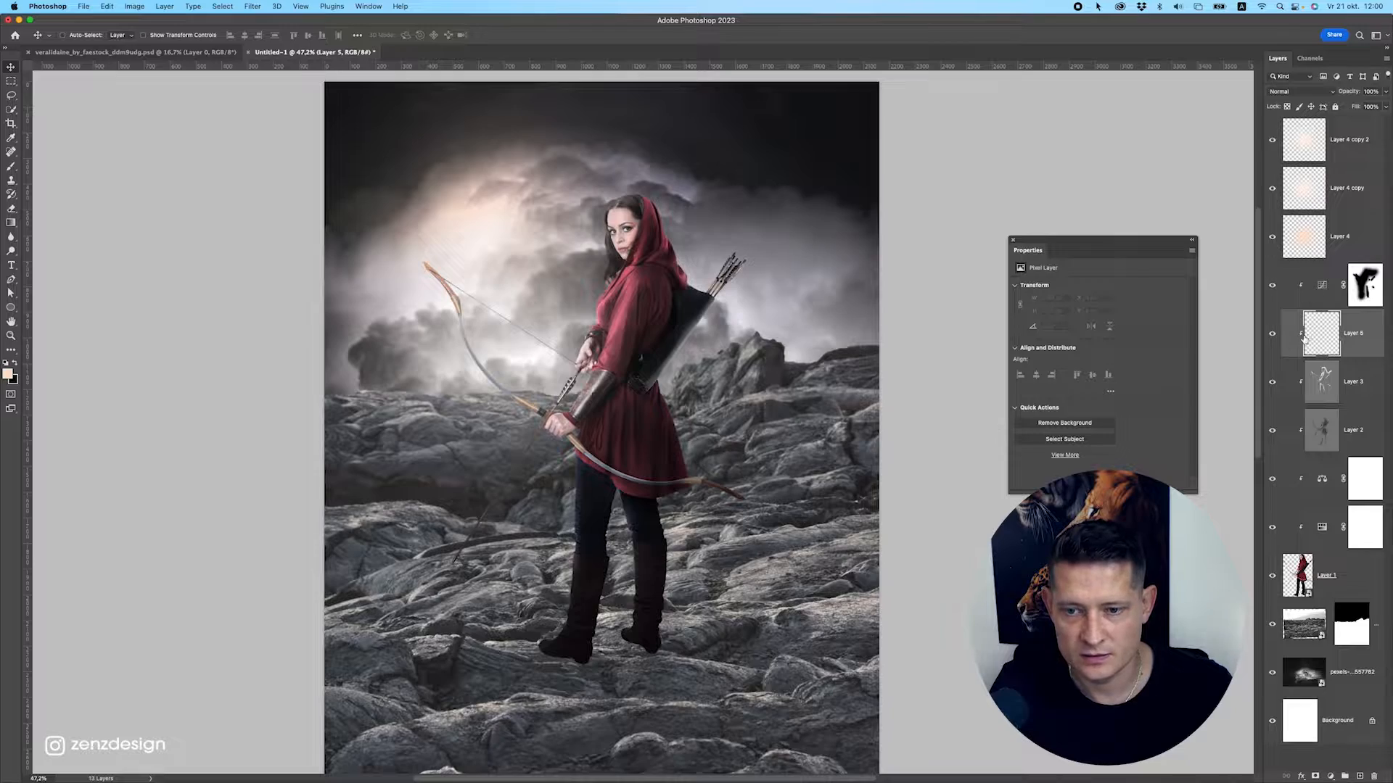
Choose a more saturated orange as the brush foreground colour and set the new clipped layer's blend mode to Overlay.
scroll(644, 303, up, 3)
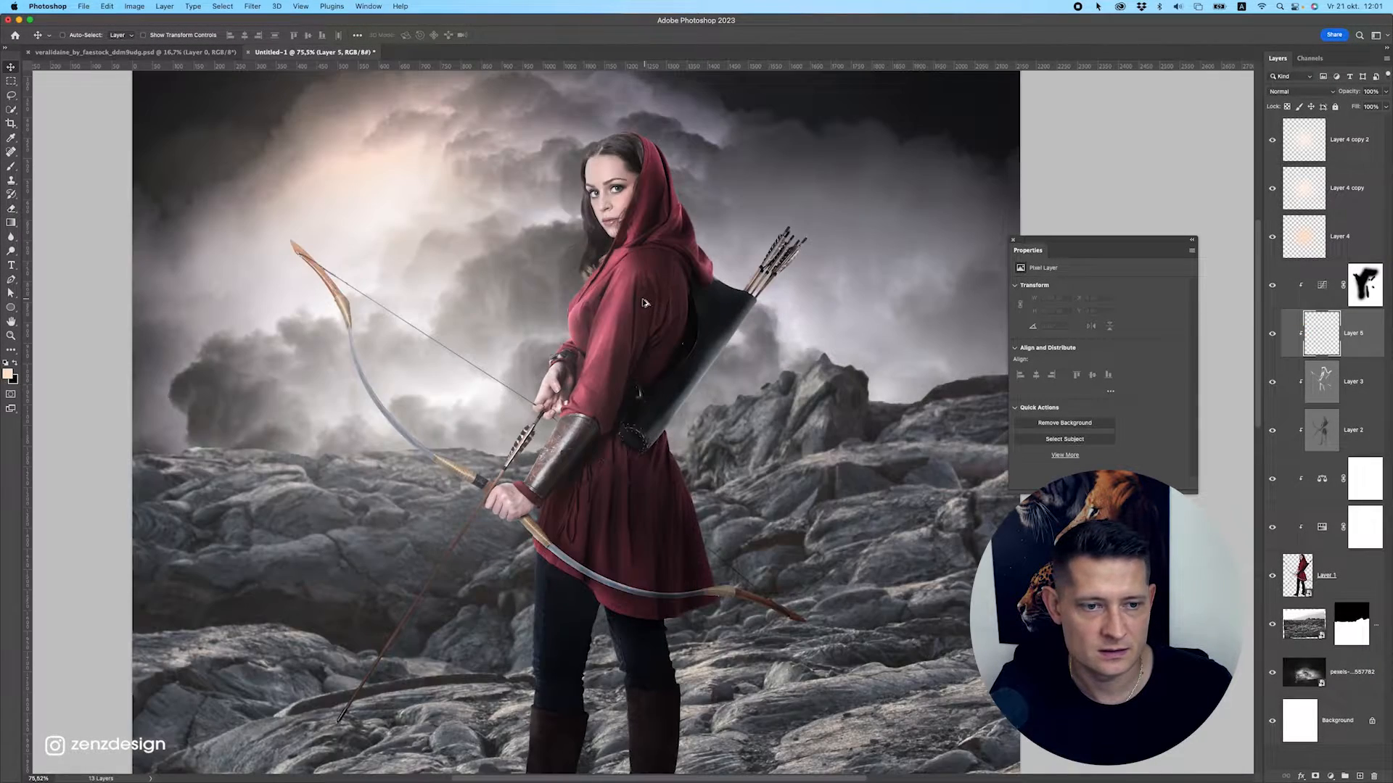
click(11, 179)
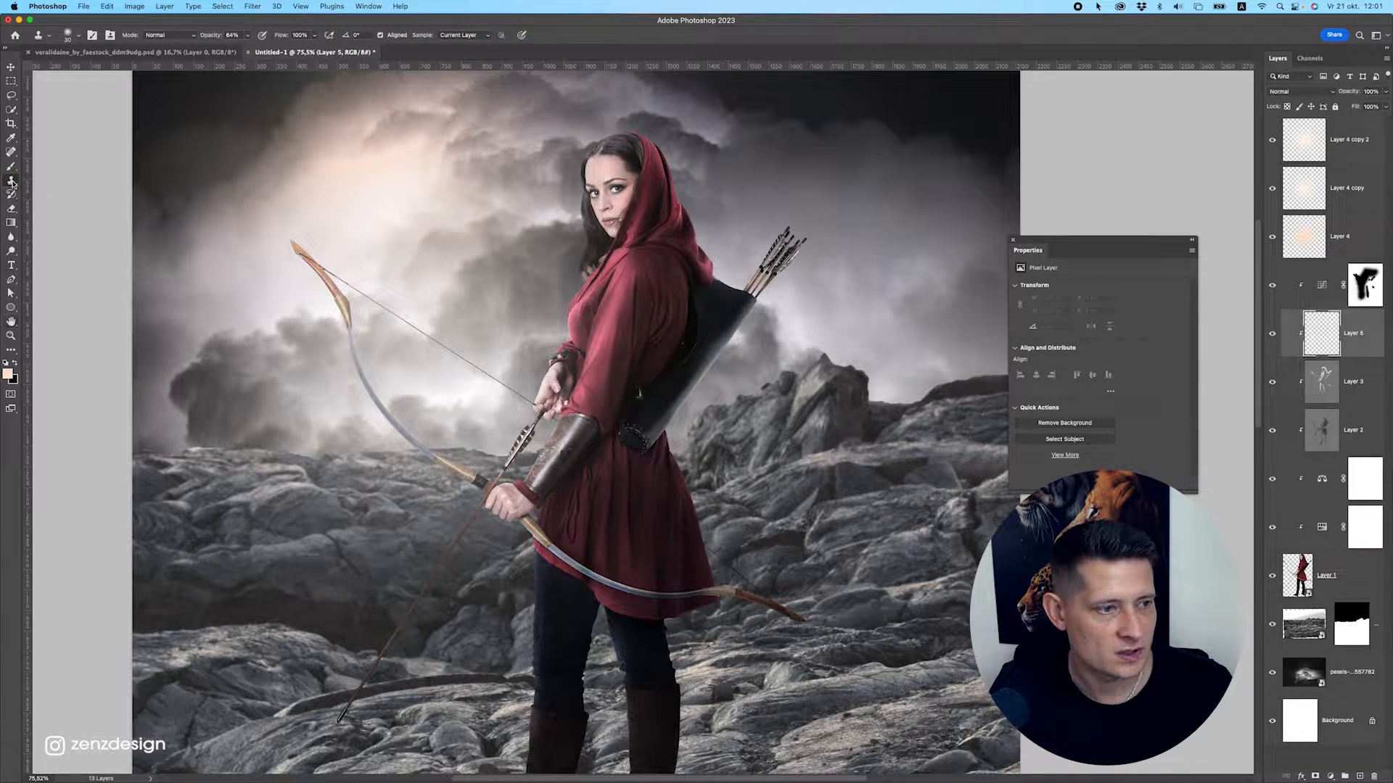
key(b)
click(12, 377)
drag(747, 196, 731, 153)
key(Return)
click(1299, 92)
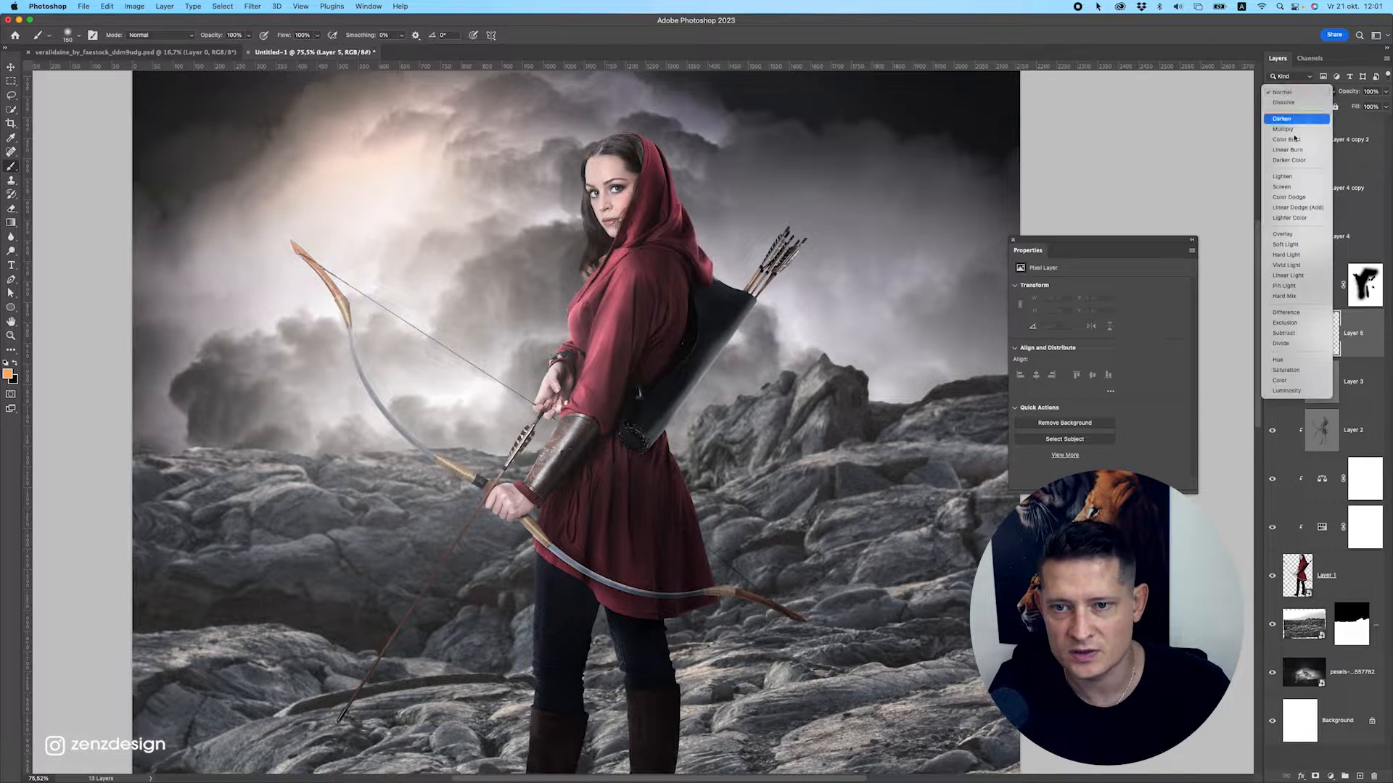
click(1287, 227)
mouse_move(586, 369)
mouse_down()
mouse_move(563, 314)
mouse_move(589, 259)
mouse_up()
key(super+z)
key(super+z)
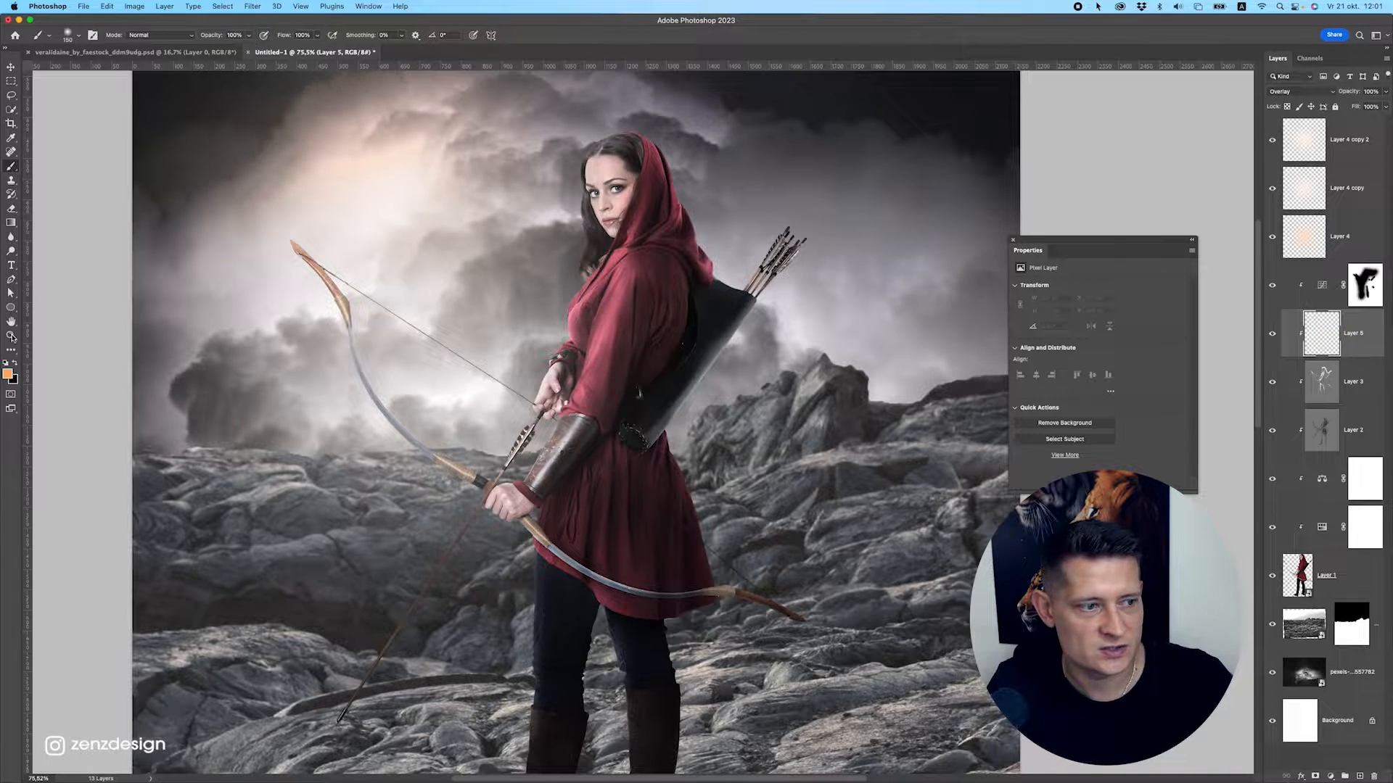
Change the foreground colour to a deeper, redder orange.
click(7, 373)
drag(745, 203, 751, 194)
mouse_move(799, 194)
mouse_down()
mouse_move(799, 168)
mouse_move(804, 300)
mouse_up()
drag(748, 217, 756, 190)
key(Return)
Paint the deep orange on the Overlay layer over the archer's hair and the glow-facing edge of her tunic.
mouse_move(579, 262)
mouse_down()
mouse_move(550, 285)
mouse_move(554, 274)
mouse_move(554, 304)
mouse_move(513, 335)
mouse_move(543, 334)
mouse_move(514, 354)
mouse_move(535, 345)
mouse_move(541, 253)
mouse_move(575, 247)
mouse_move(562, 201)
mouse_move(575, 178)
mouse_move(566, 215)
mouse_move(608, 117)
mouse_up()
key(super+z)
scroll(533, 319, down, 6)
scroll(536, 313, up, 6)
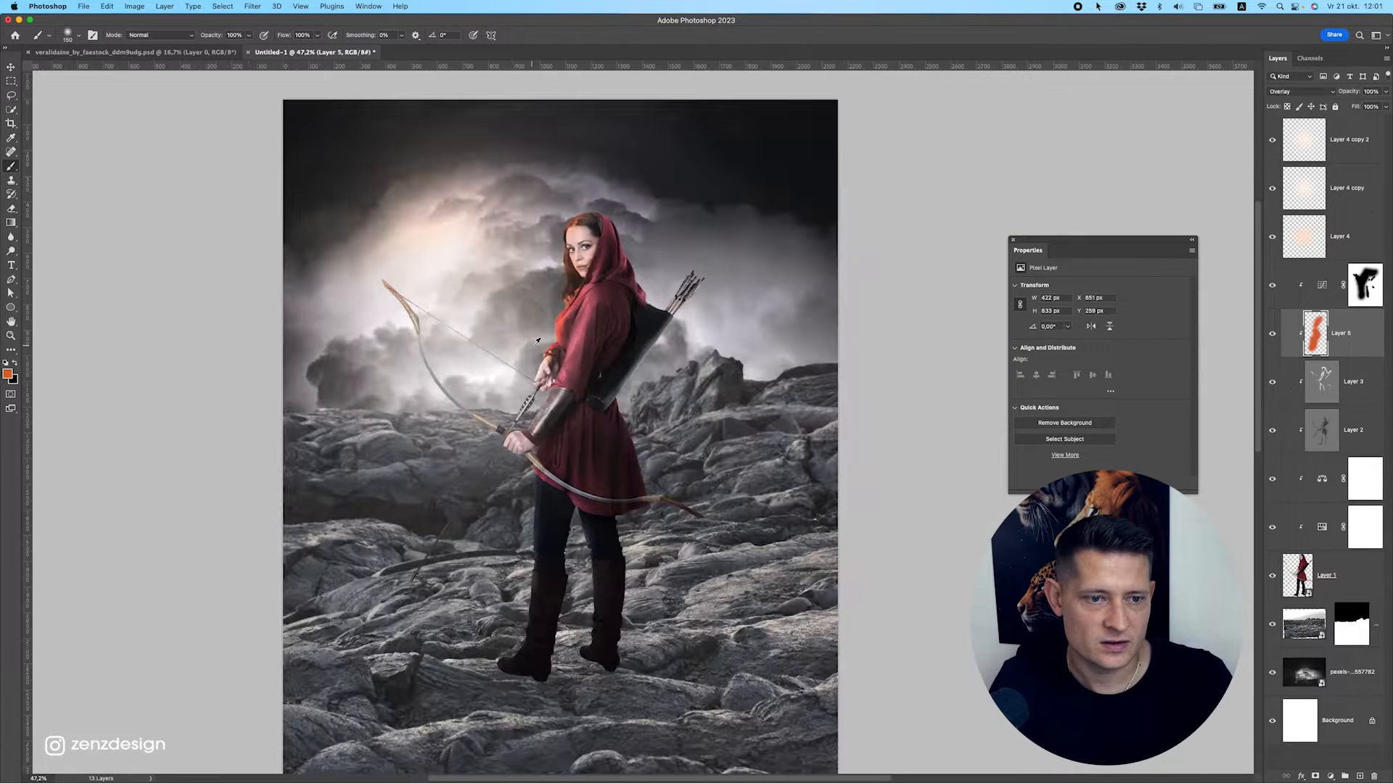
key(super+z)
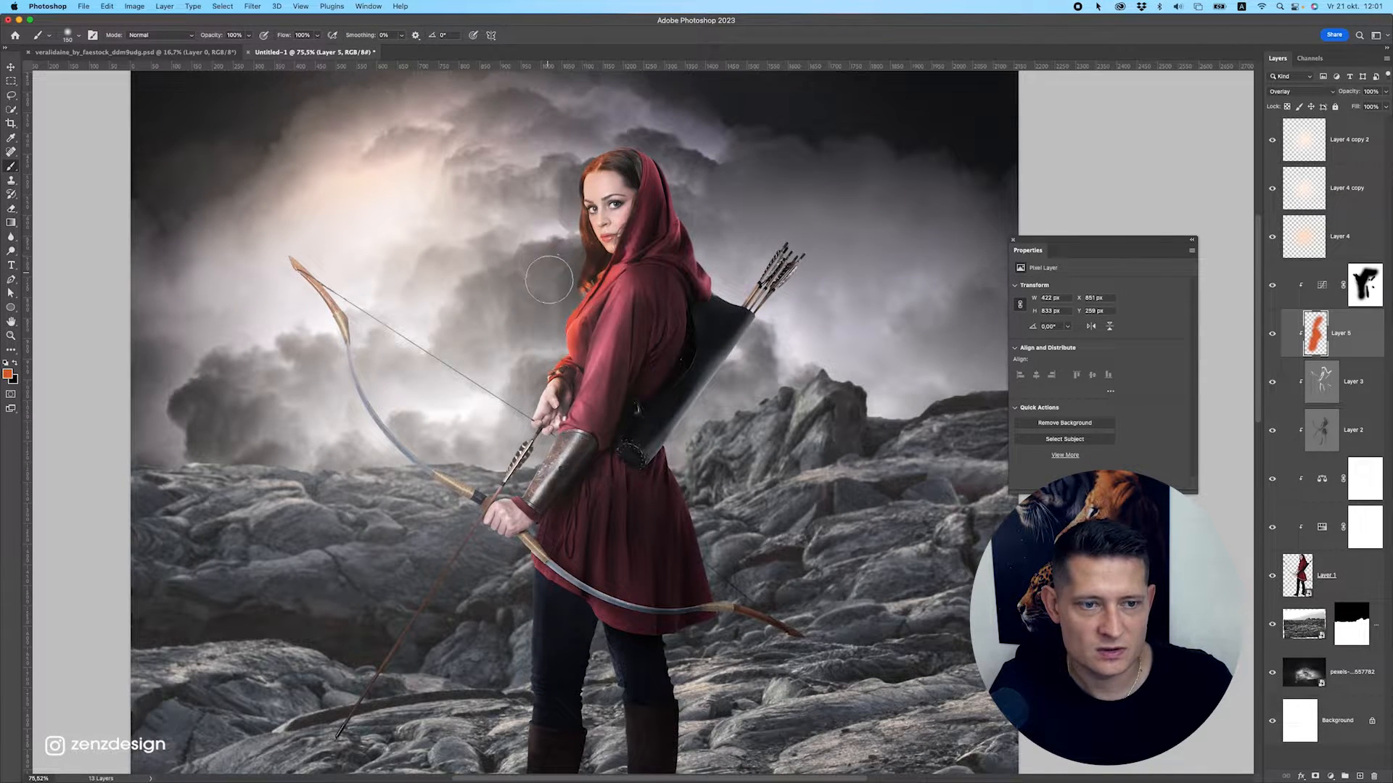
Paint the deep orange over the front of the archer's tunic, her sleeve and her hands on the clipped Overlay layer.
mouse_move(572, 258)
mouse_down()
mouse_move(571, 385)
mouse_move(525, 397)
mouse_move(543, 325)
mouse_move(516, 426)
mouse_up()
scroll(543, 327, down, 2)
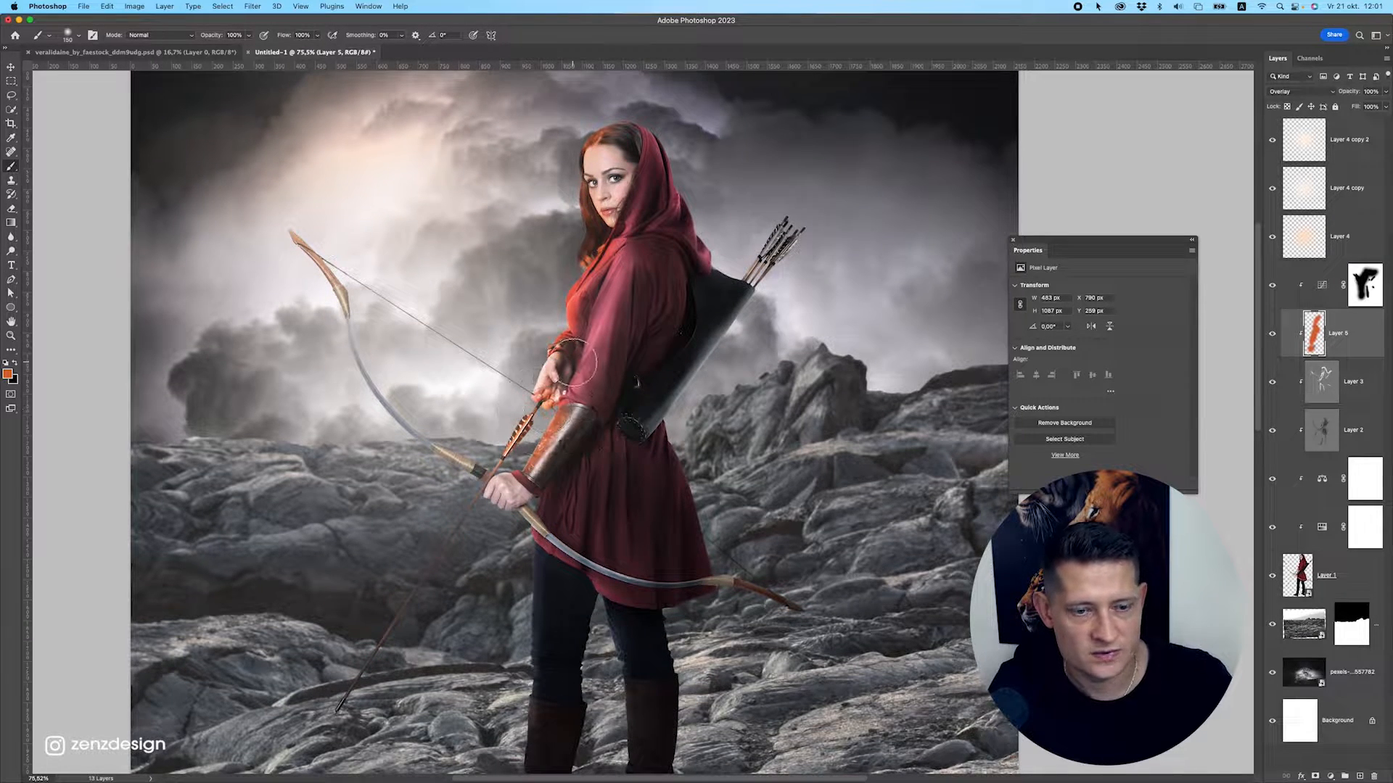
mouse_move(622, 262)
mouse_down()
mouse_move(586, 342)
mouse_move(620, 349)
mouse_move(573, 390)
mouse_move(617, 245)
mouse_move(578, 381)
mouse_up()
key(bracketleft)
key(bracketleft)
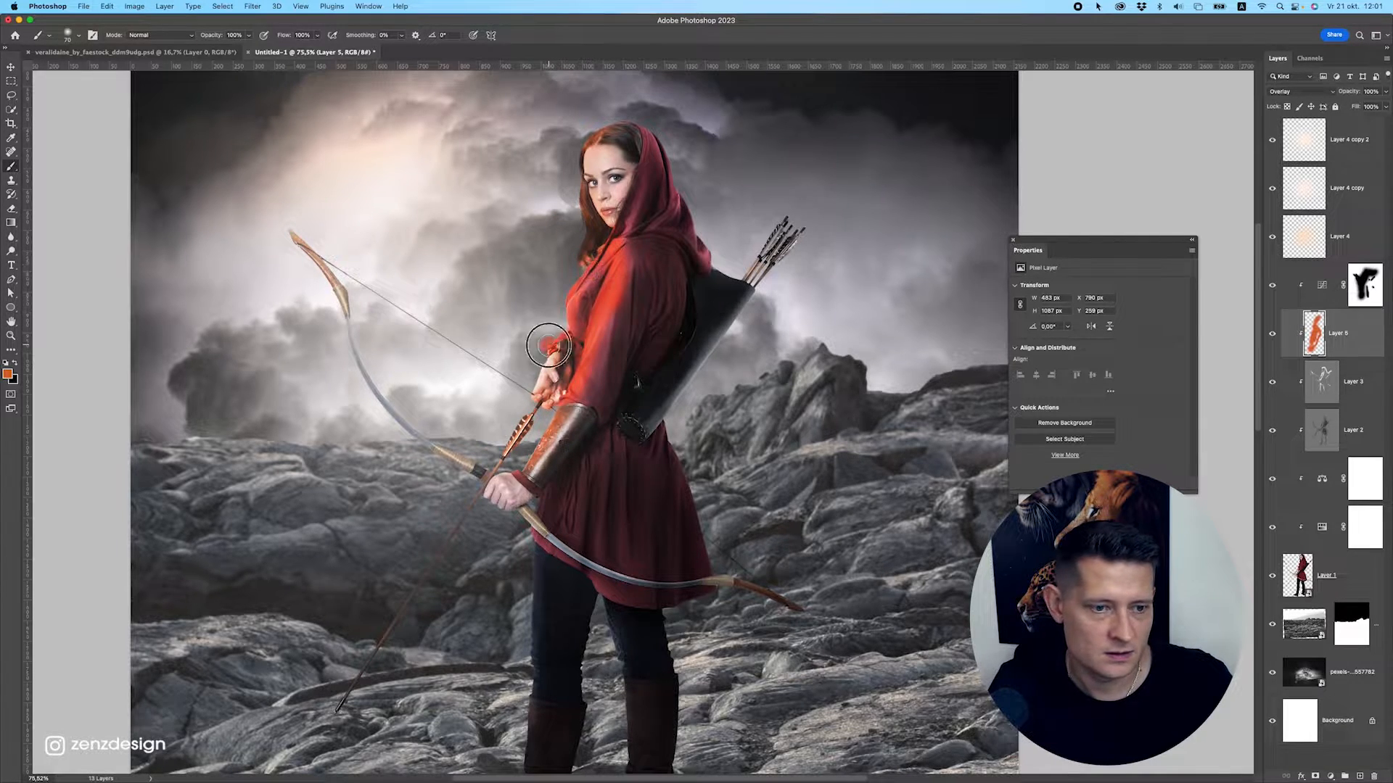
Paint orange rim light along the glow-facing edges of the archer's trousers and both boots, undoing strokes that do not fit.
scroll(508, 428, down, 1)
scroll(544, 474, down, 3)
mouse_move(532, 493)
mouse_down()
mouse_move(531, 617)
mouse_move(553, 677)
mouse_move(527, 659)
mouse_move(528, 671)
mouse_up()
key(super+z)
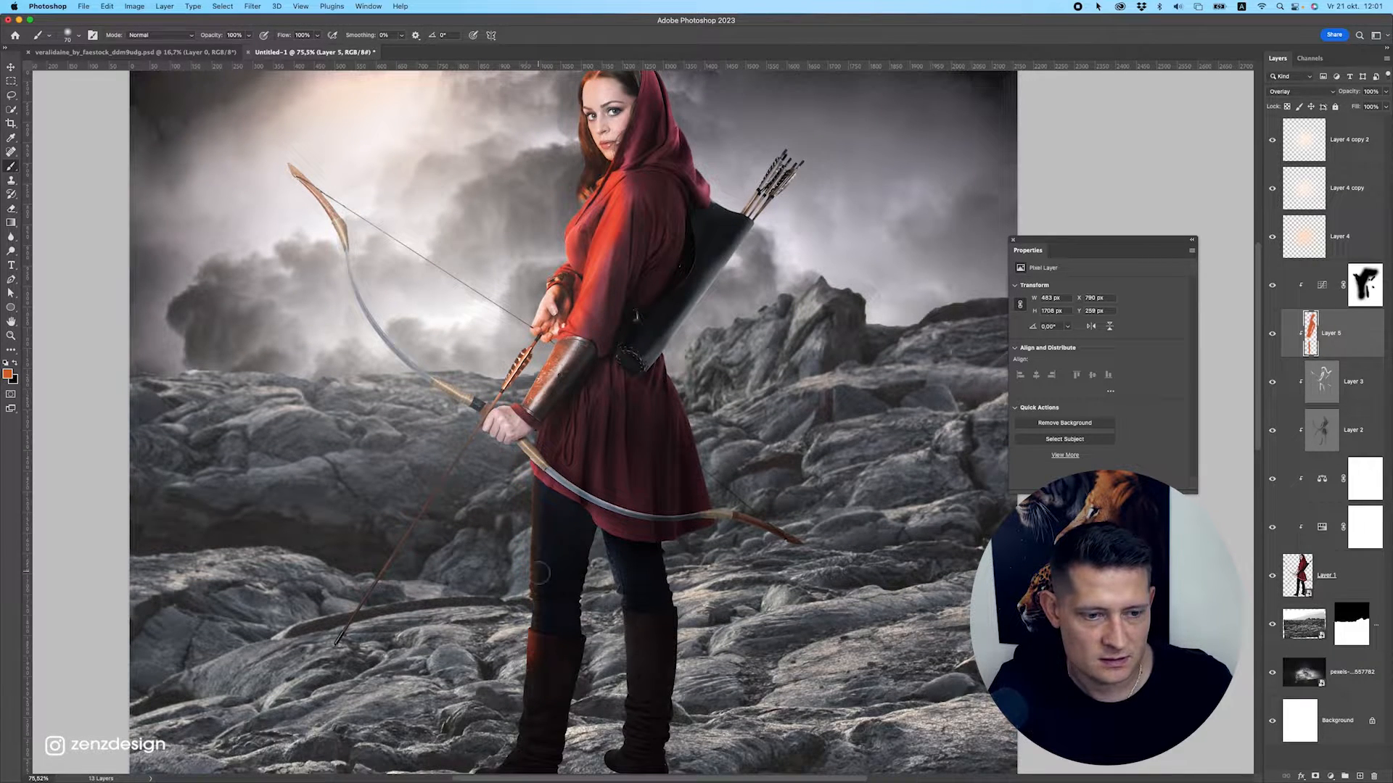
scroll(520, 570, down, 3)
key(super+z)
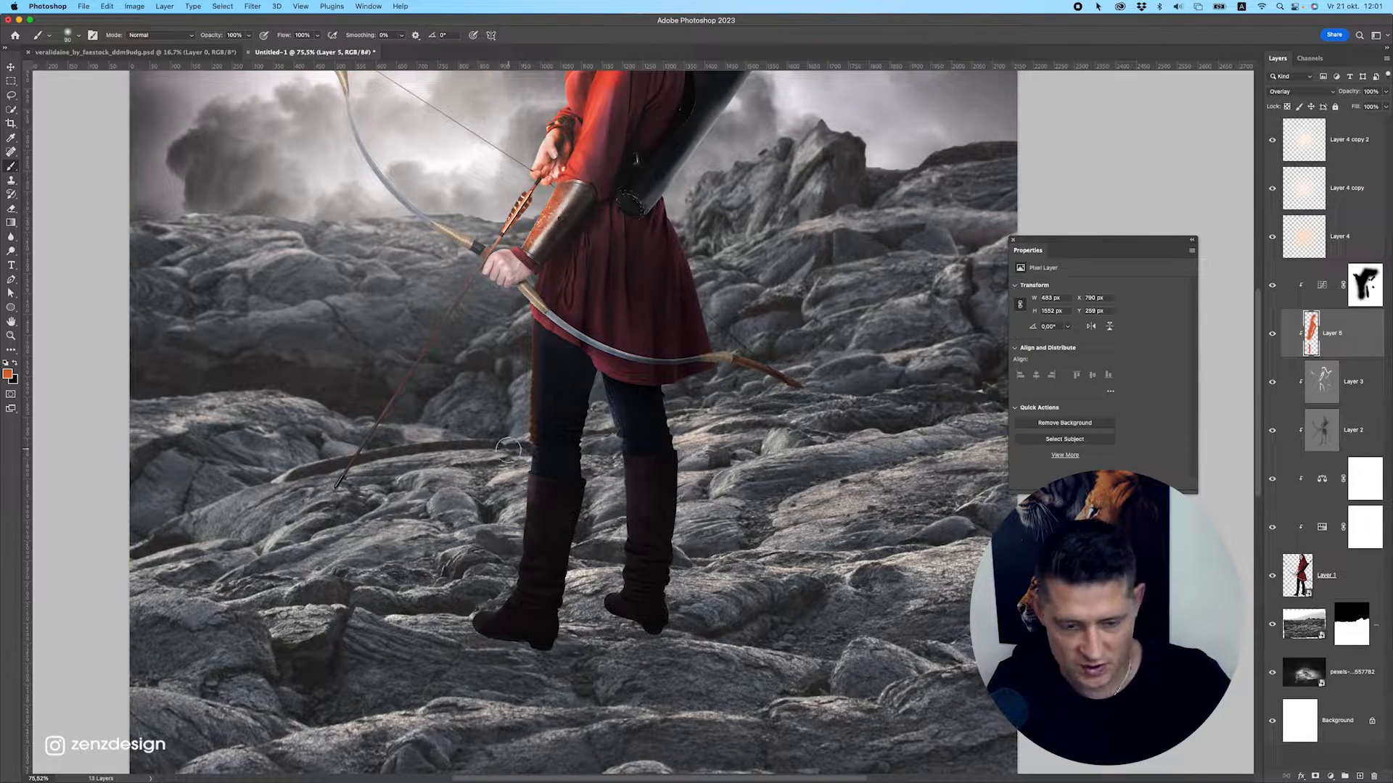
mouse_move(505, 544)
mouse_down()
mouse_move(524, 544)
mouse_move(515, 486)
mouse_up()
drag(526, 418, 520, 418)
mouse_move(614, 464)
mouse_down()
mouse_move(628, 465)
mouse_move(615, 523)
mouse_up()
drag(613, 404, 615, 458)
scroll(584, 368, down, 5)
scroll(597, 242, up, 5)
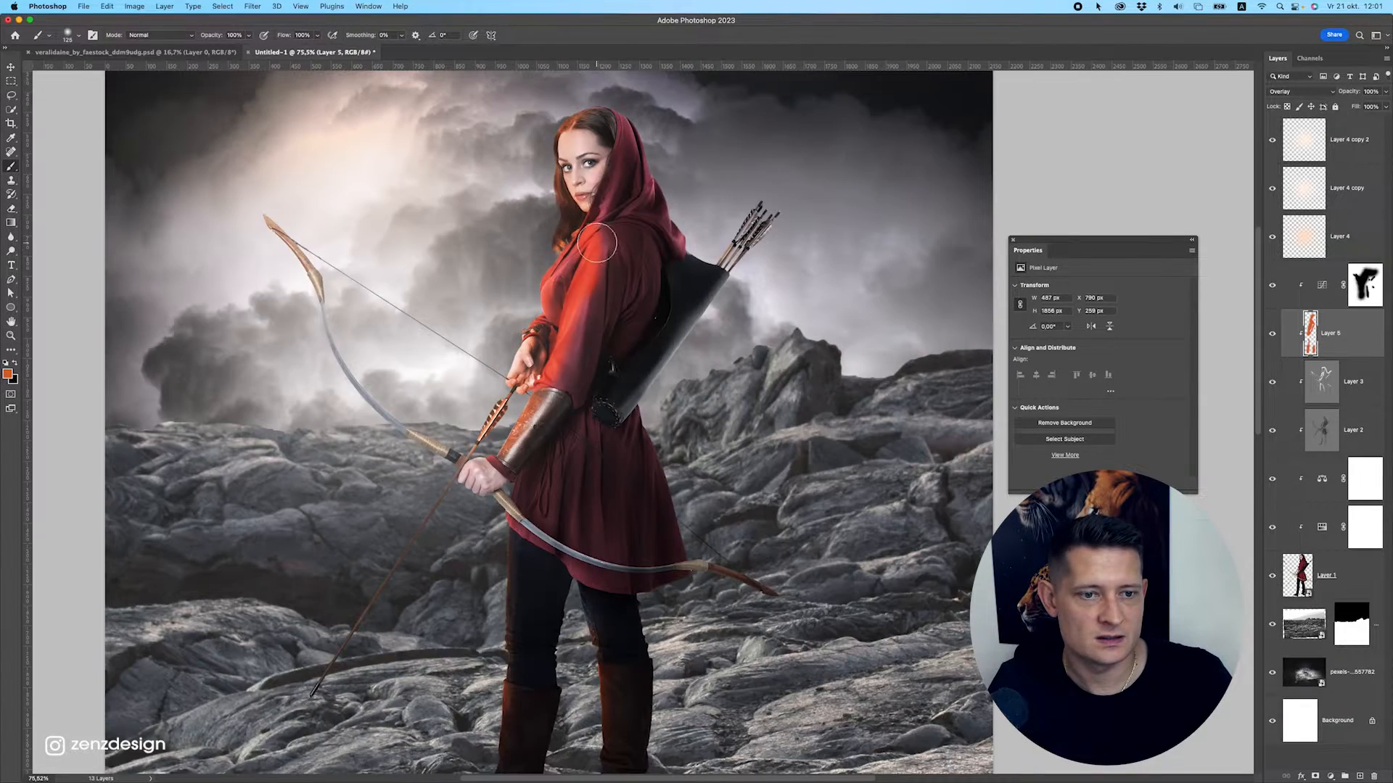
scroll(597, 242, up, 2)
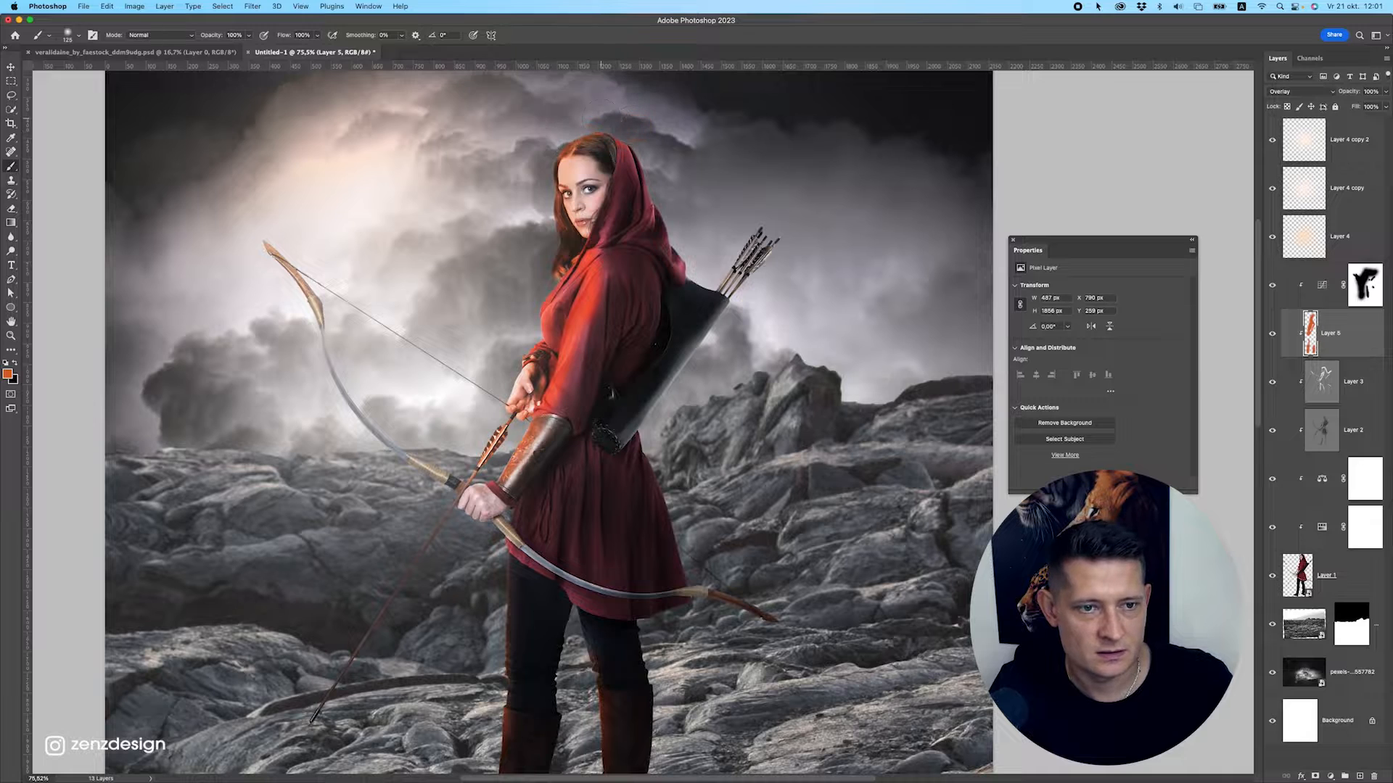
mouse_move(628, 117)
mouse_down()
mouse_move(657, 127)
mouse_move(641, 151)
mouse_up()
click(703, 222)
key(super+z)
scroll(571, 263, down, 5)
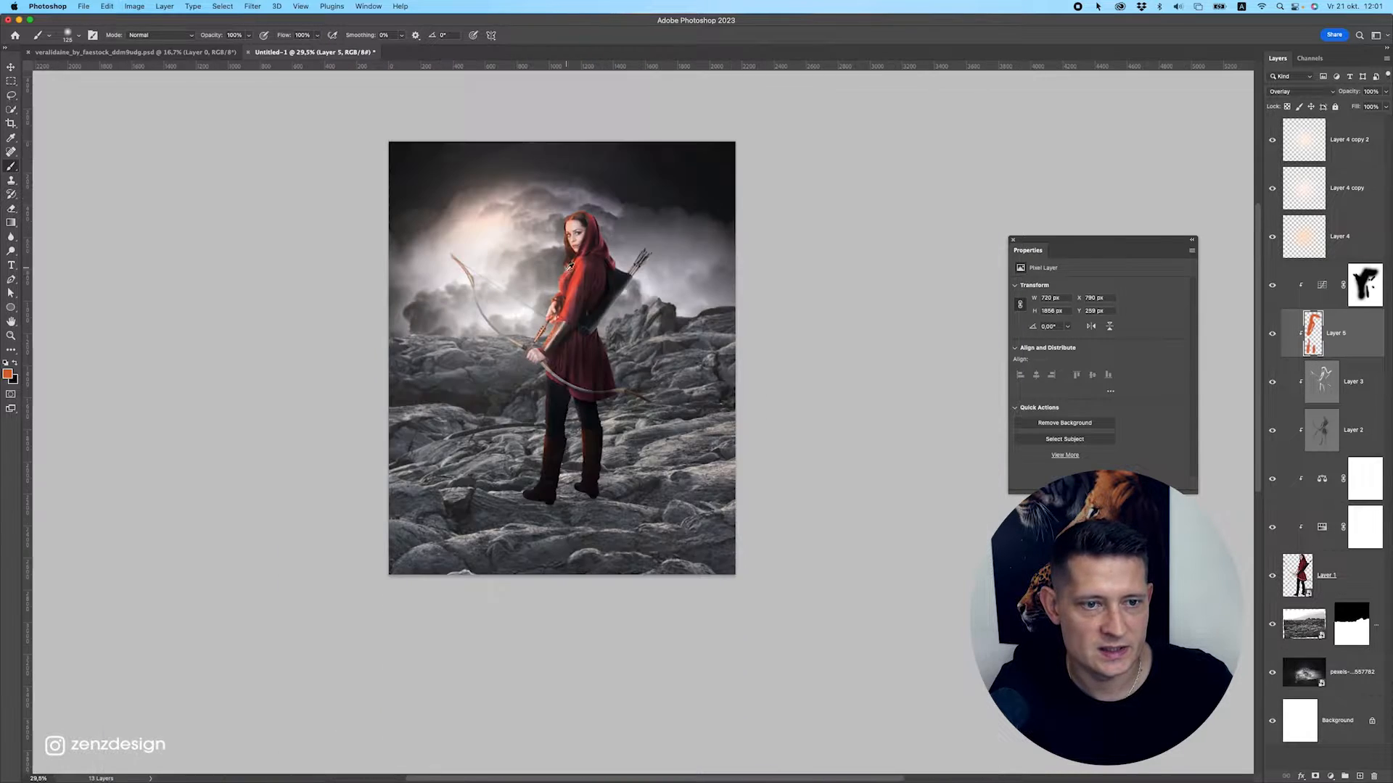
scroll(571, 265, up, 3)
key(super+z)
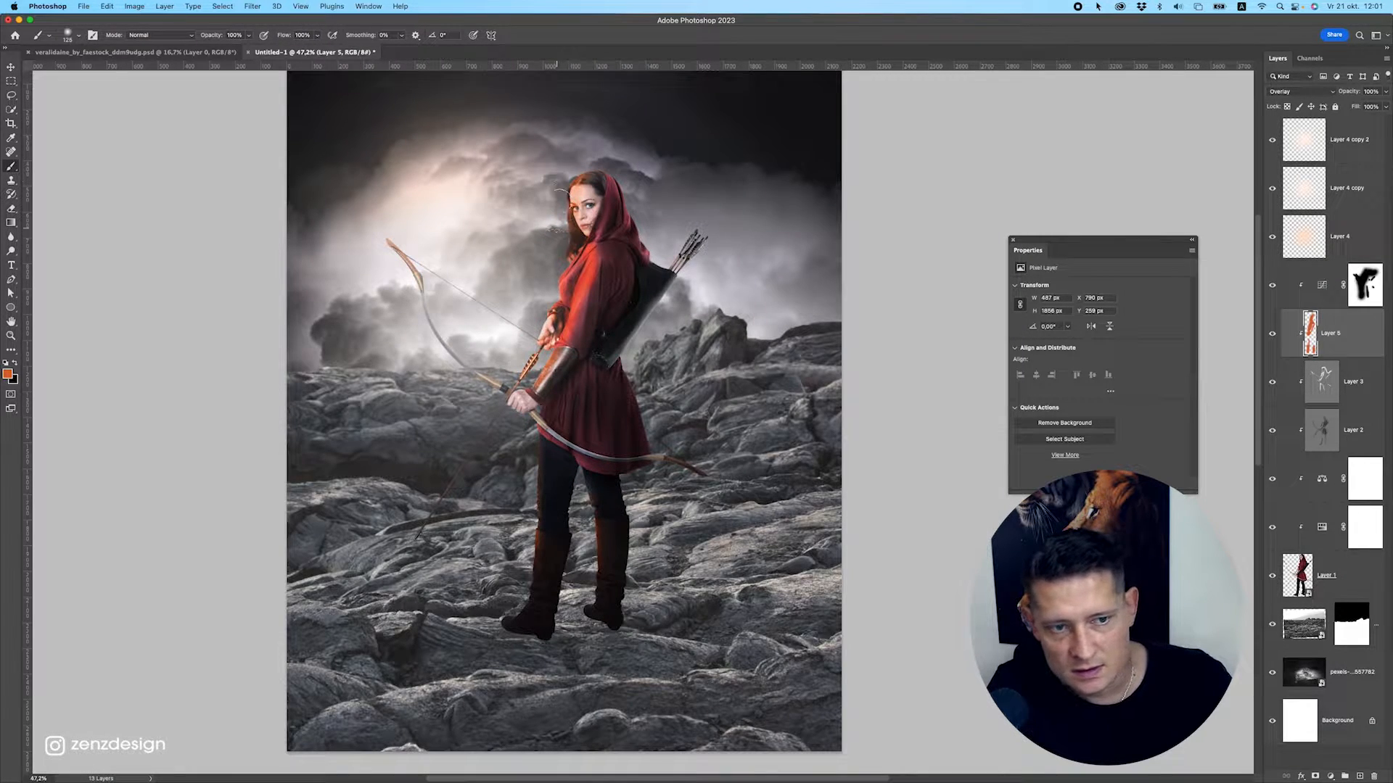
Paint orange over the bow's upper tip and the wooden section just above the grip.
scroll(551, 258, down, 3)
scroll(545, 323, up, 3)
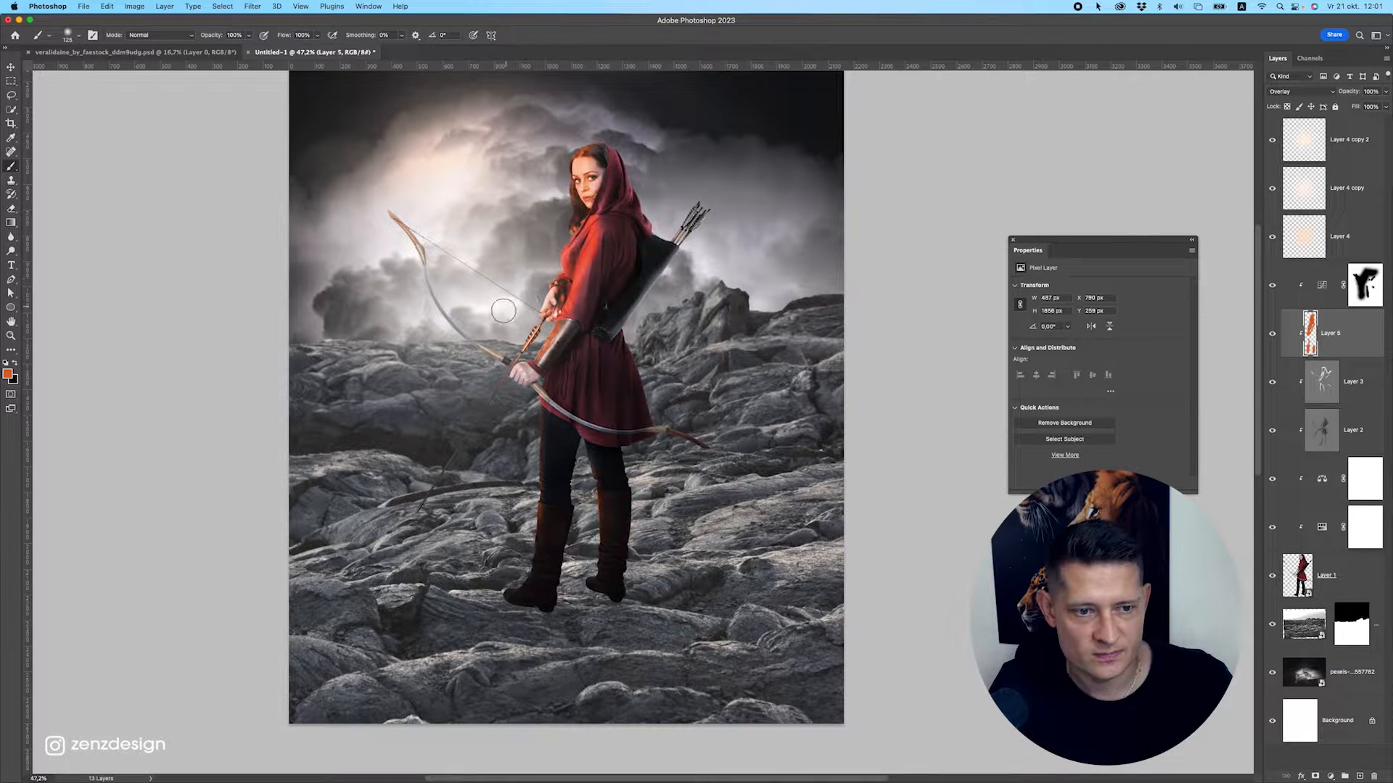
scroll(522, 305, up, 5)
scroll(440, 224, up, 1)
drag(276, 148, 225, 121)
scroll(308, 171, up, 1)
key(super+z)
scroll(267, 159, up, 1)
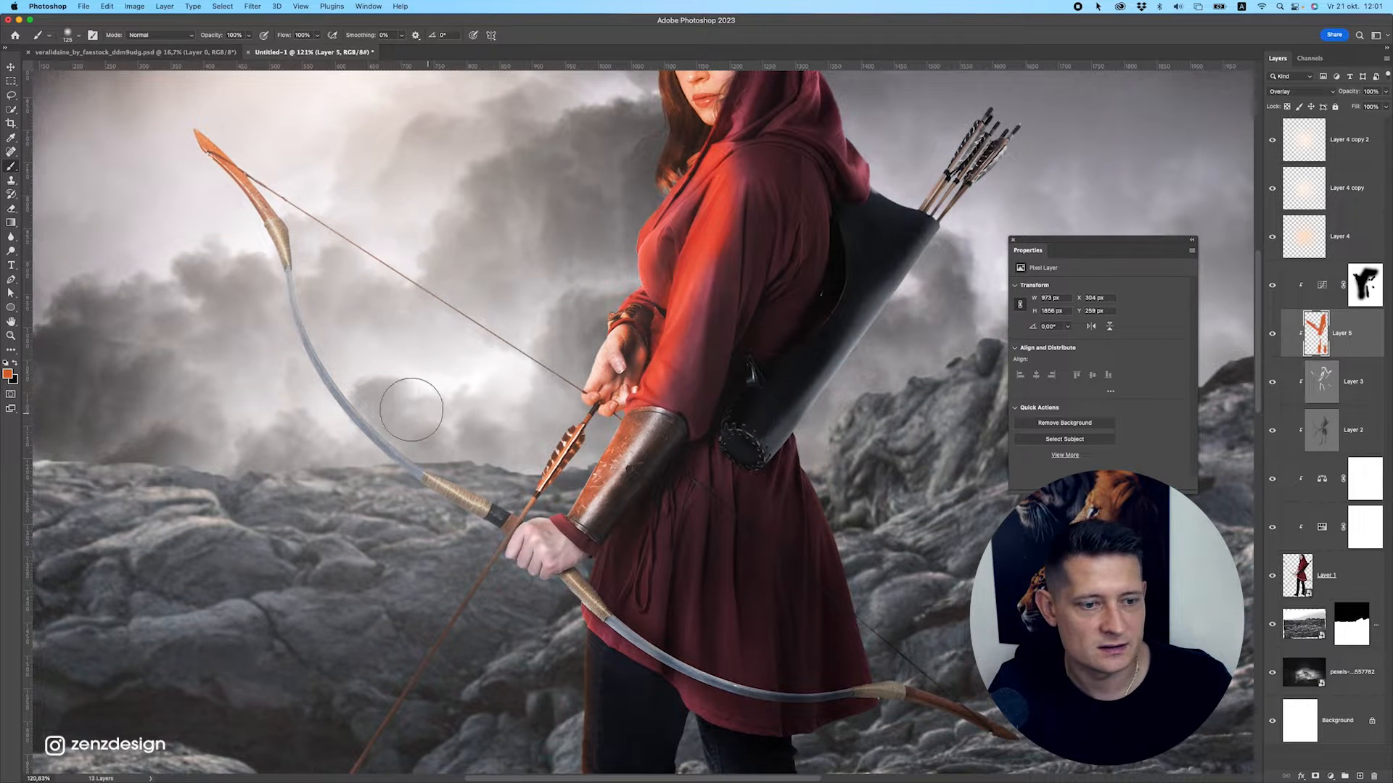
drag(482, 467, 467, 459)
scroll(533, 443, down, 3)
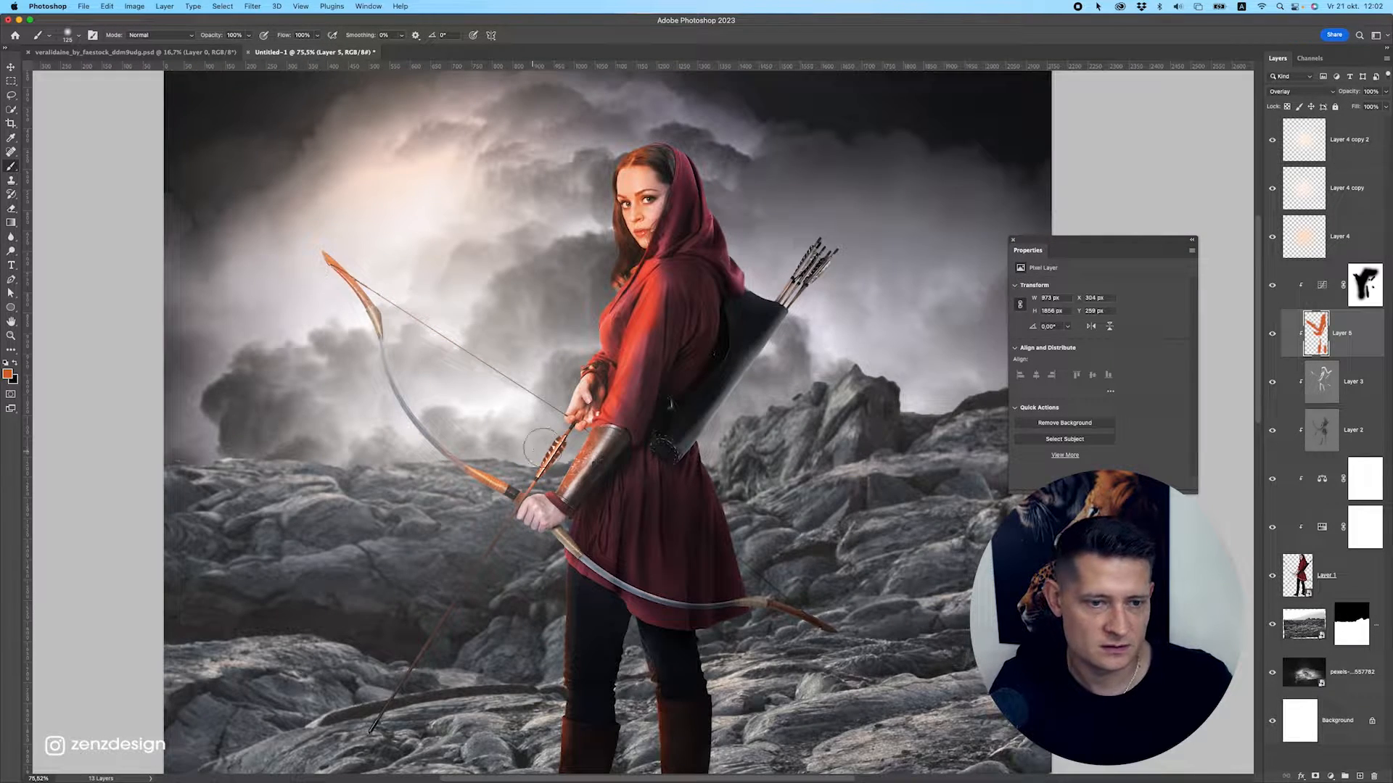
Paint orange over the arrows in the quiver and the bow's lower tip.
scroll(542, 448, down, 3)
scroll(596, 435, up, 2)
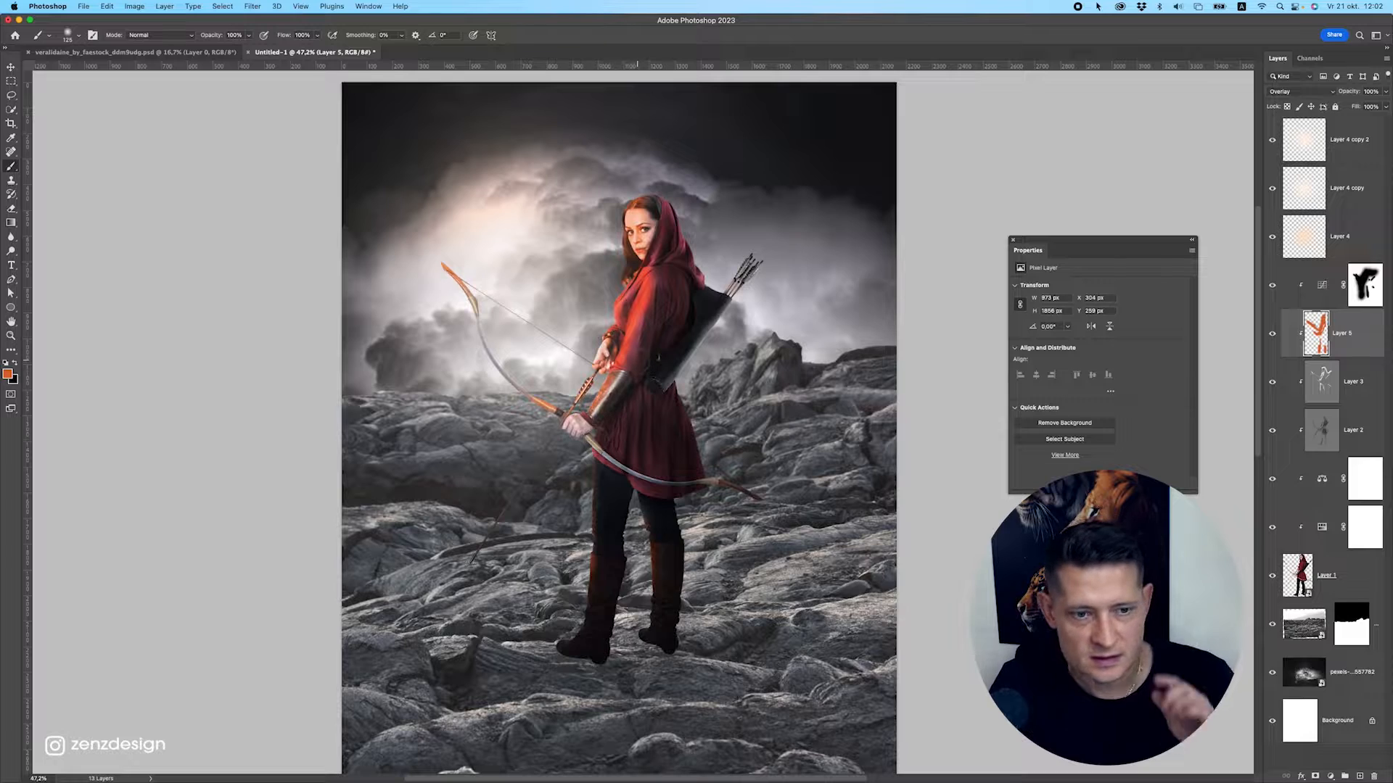
mouse_move(746, 265)
mouse_down()
mouse_move(757, 261)
mouse_move(740, 248)
mouse_move(763, 243)
mouse_move(771, 216)
mouse_up()
key(super+z)
key(shift+super+z)
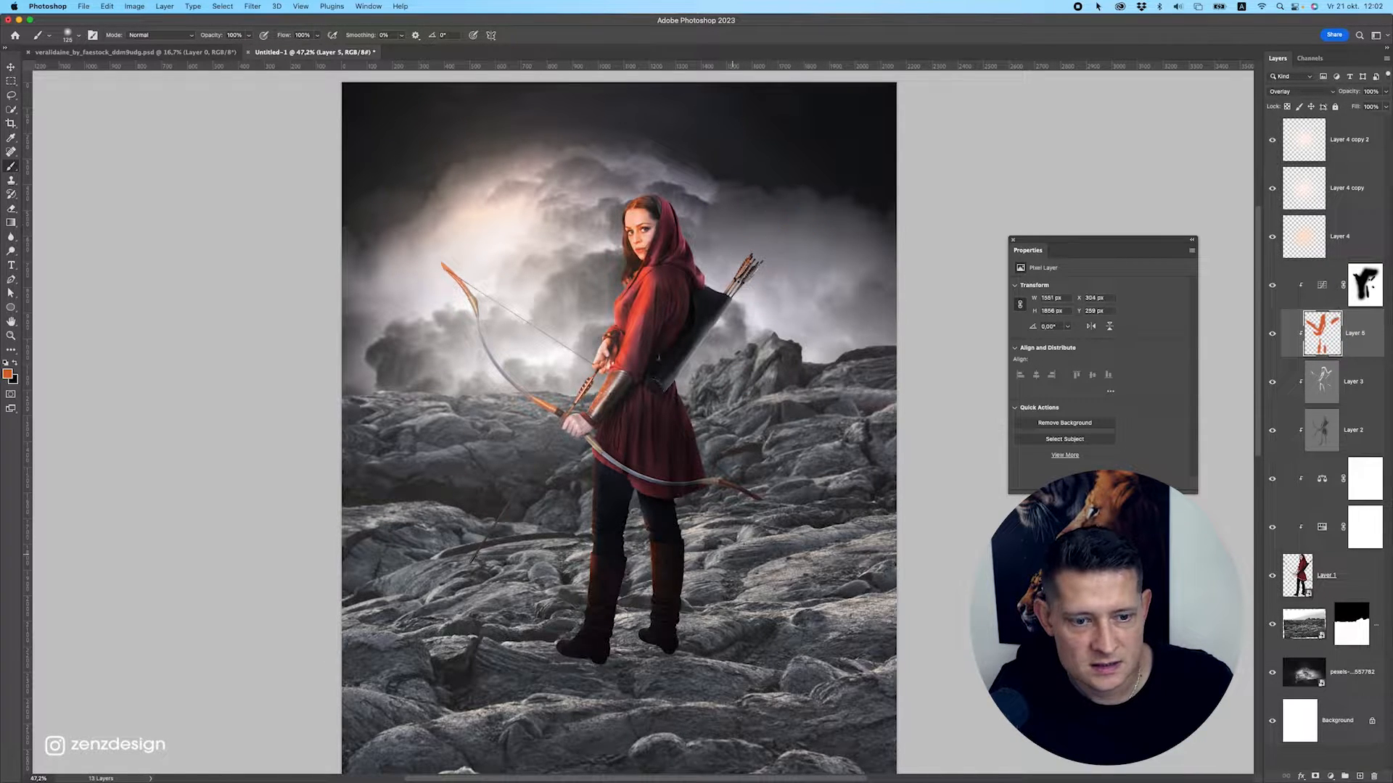
key(super+z)
drag(716, 453, 768, 489)
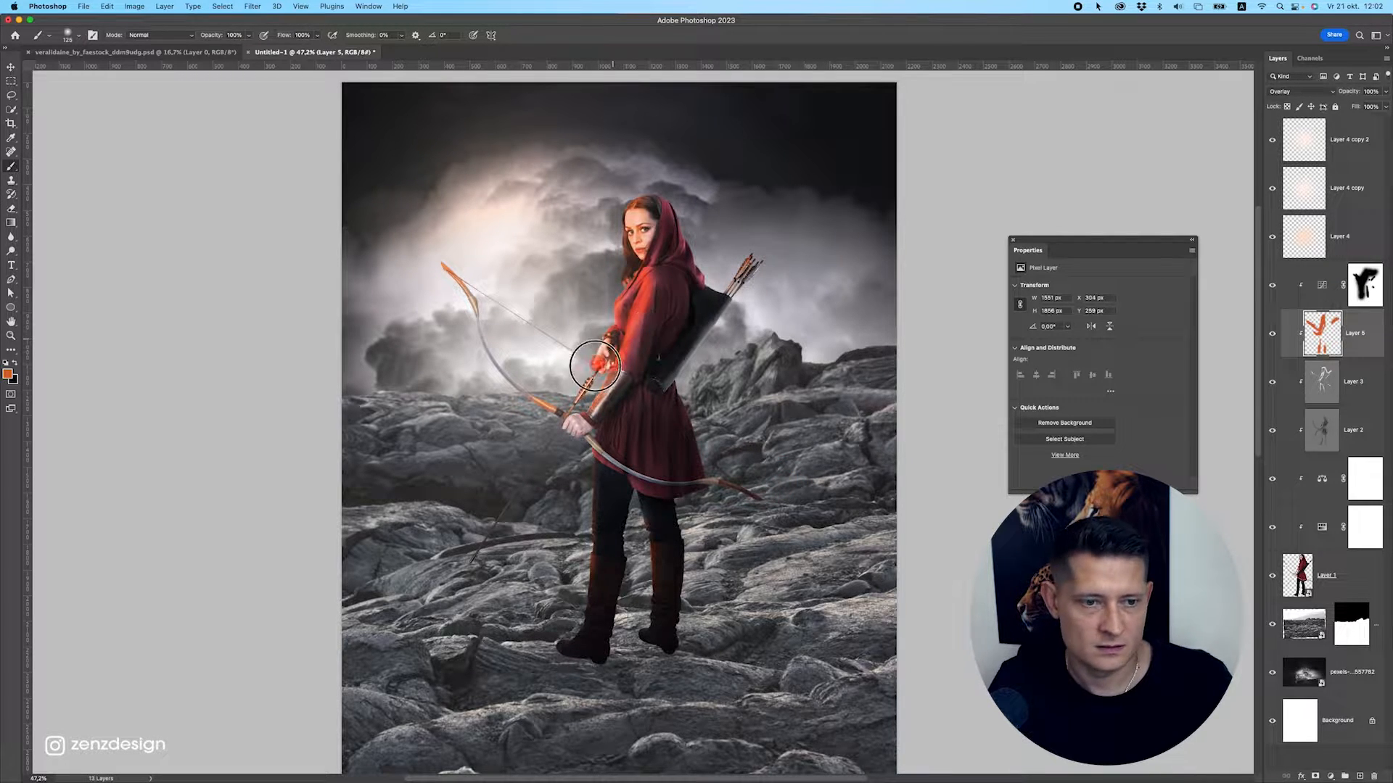
scroll(609, 305, down, 3)
scroll(609, 305, up, 3)
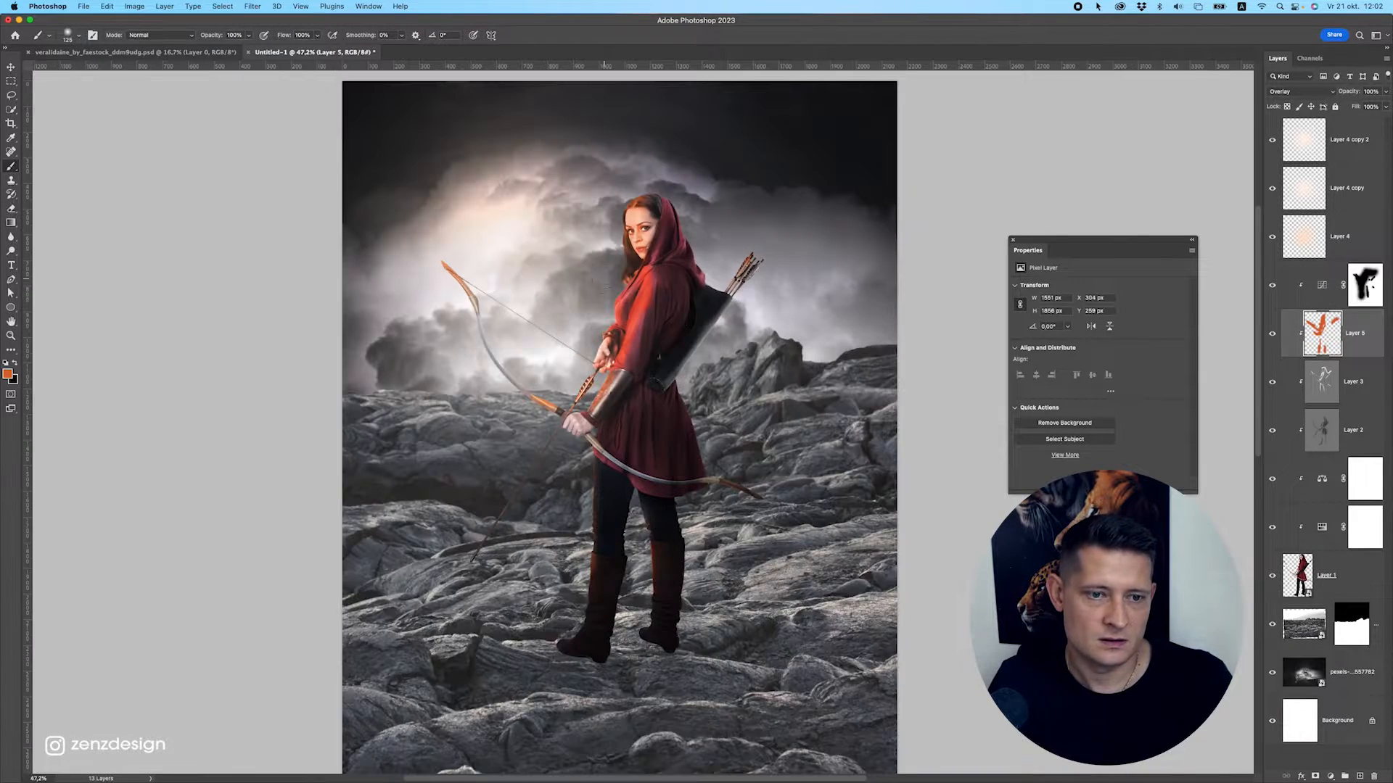
scroll(575, 320, down, 3)
scroll(581, 315, up, 3)
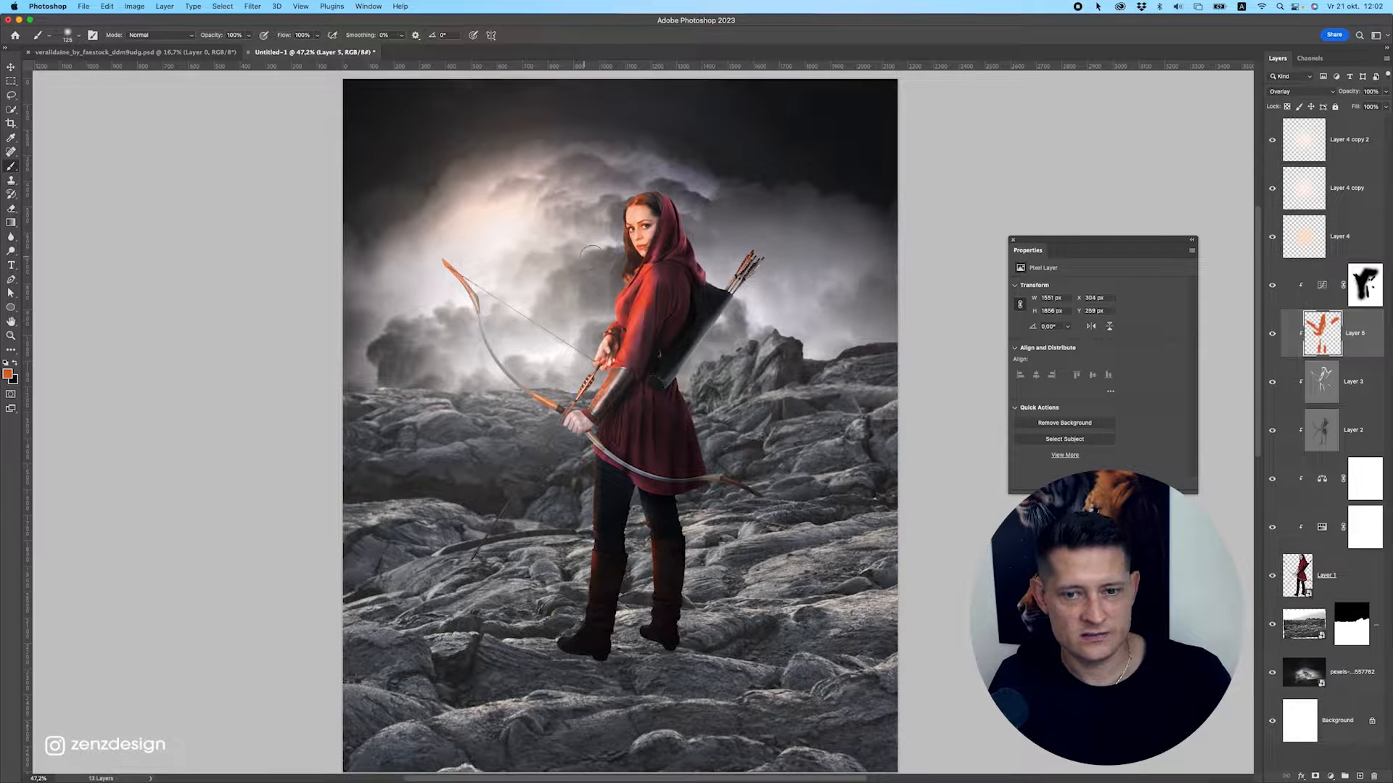
Soften the orange paint on the clipped Overlay layer with Hue/Saturation, lowering saturation to about -61 and slightly shifting the hue.
key(super+u)
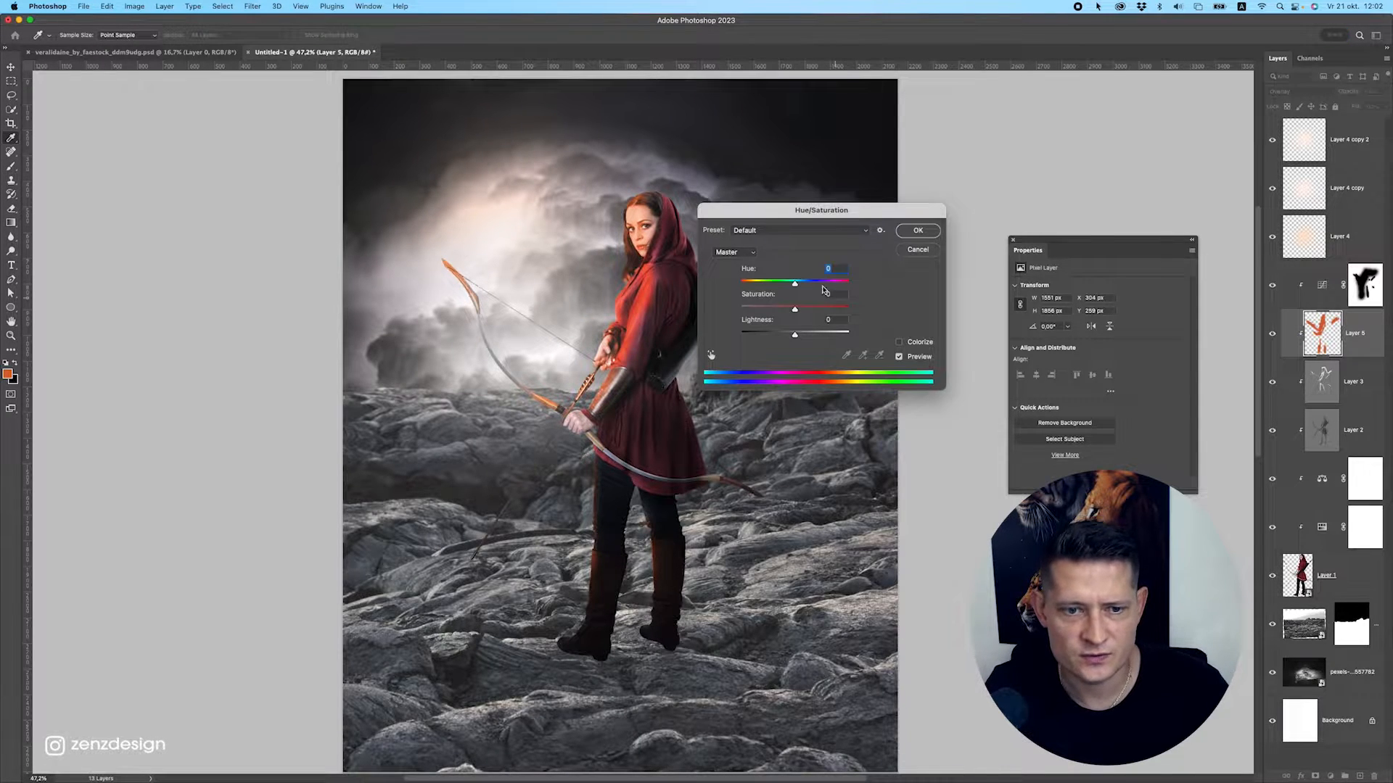
drag(827, 206, 897, 138)
mouse_move(864, 243)
mouse_down()
mouse_move(840, 244)
mouse_move(894, 245)
mouse_move(866, 243)
mouse_move(856, 216)
mouse_move(896, 216)
mouse_move(866, 216)
mouse_up()
drag(882, 269, 871, 221)
key(super+z)
scroll(683, 348, down, 5)
scroll(683, 347, up, 5)
scroll(639, 326, down, 5)
scroll(640, 326, up, 5)
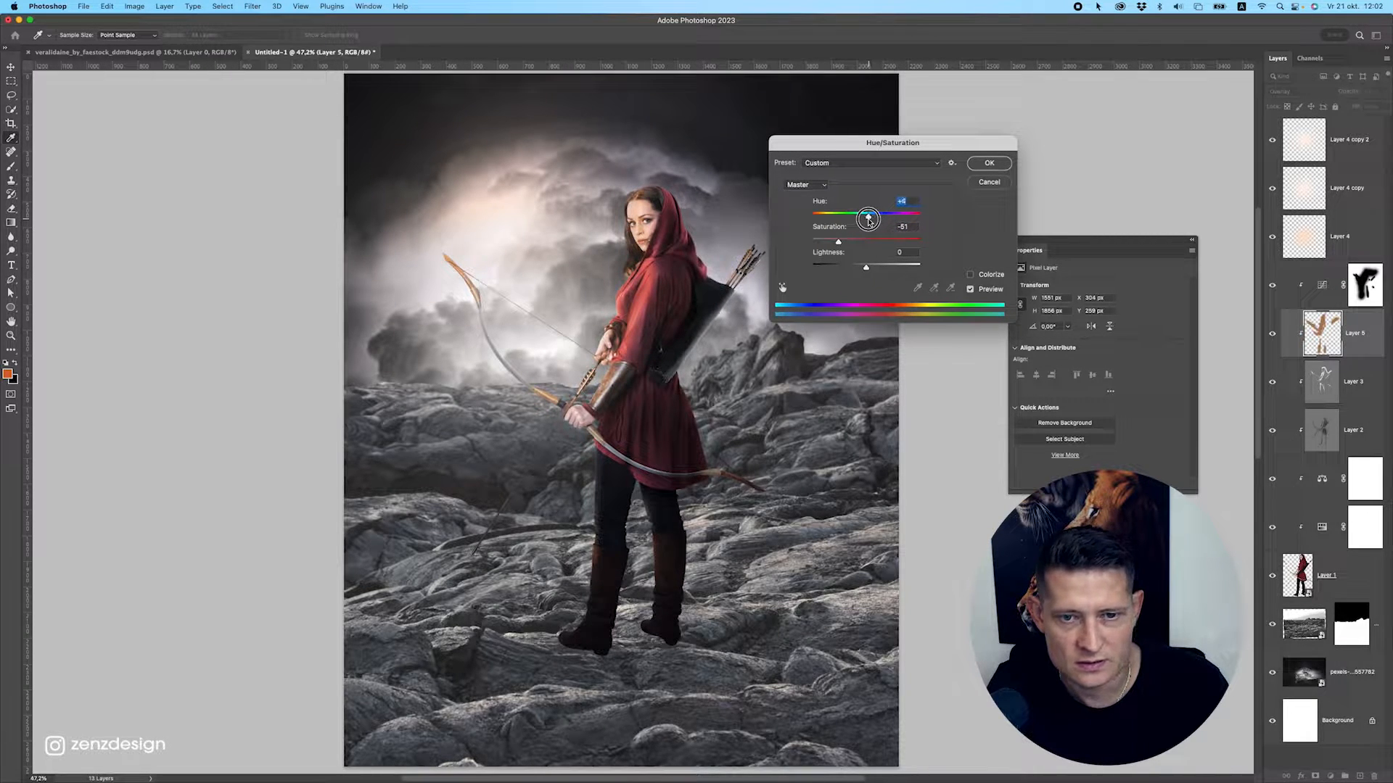
key(Return)
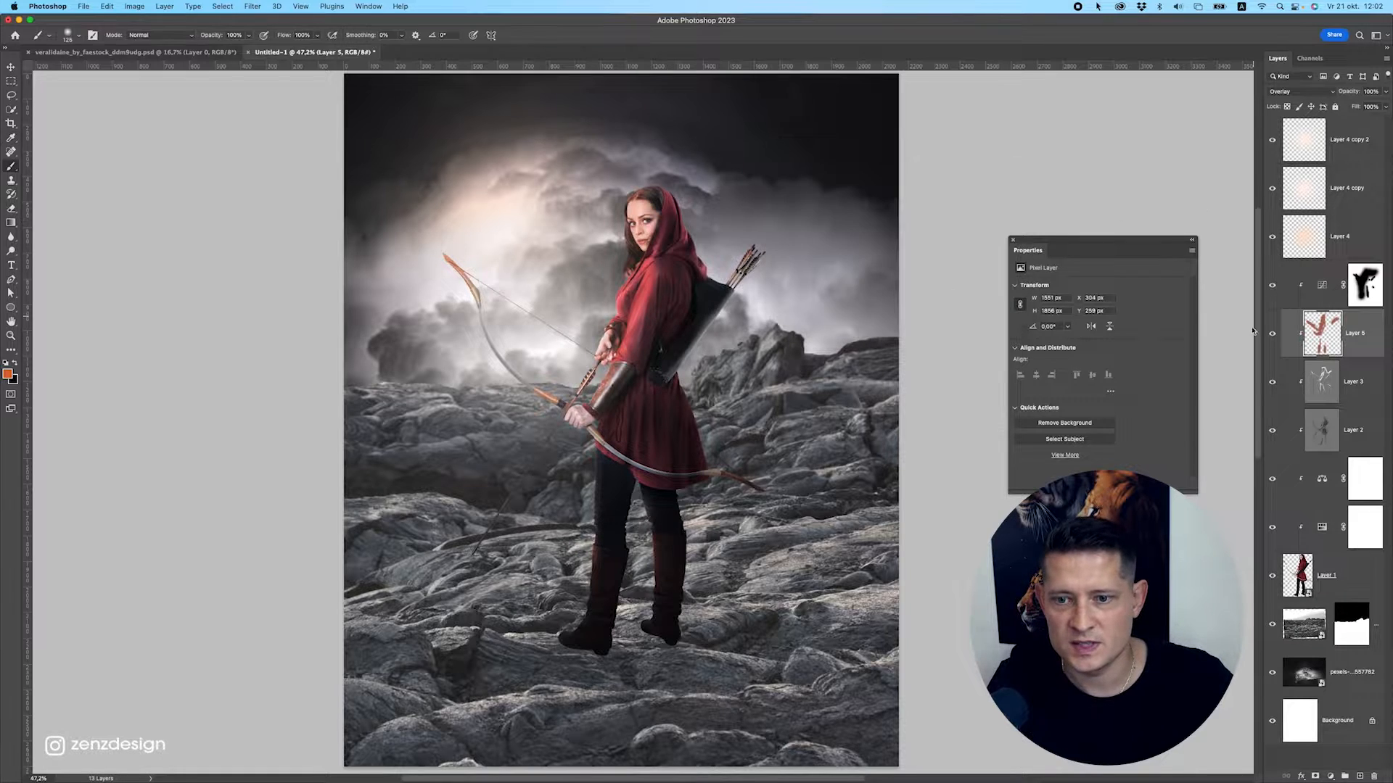
Toggle the visibility of the orange Overlay layer to compare the archer with and without the rim light.
click(1273, 334)
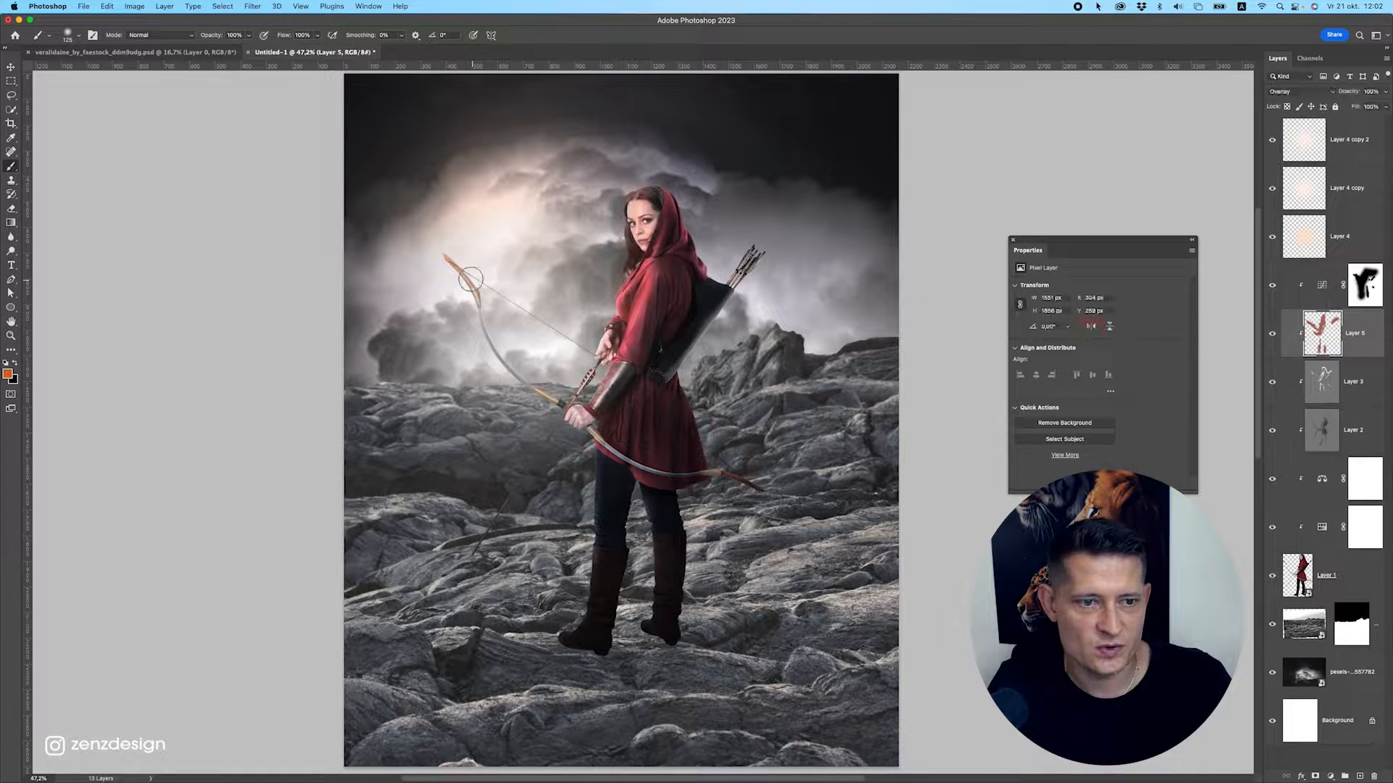
click(1271, 341)
click(1271, 342)
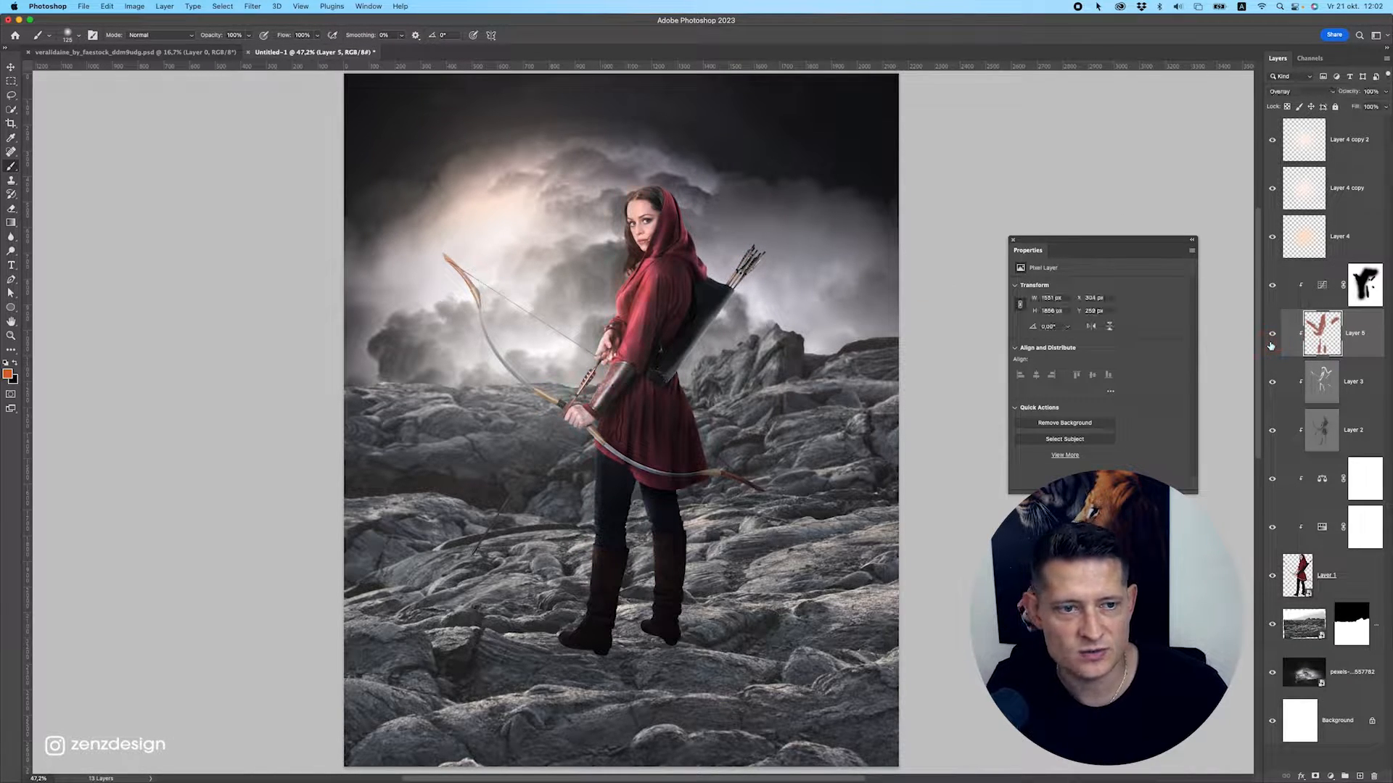
click(1271, 342)
click(1271, 342)
click(9, 70)
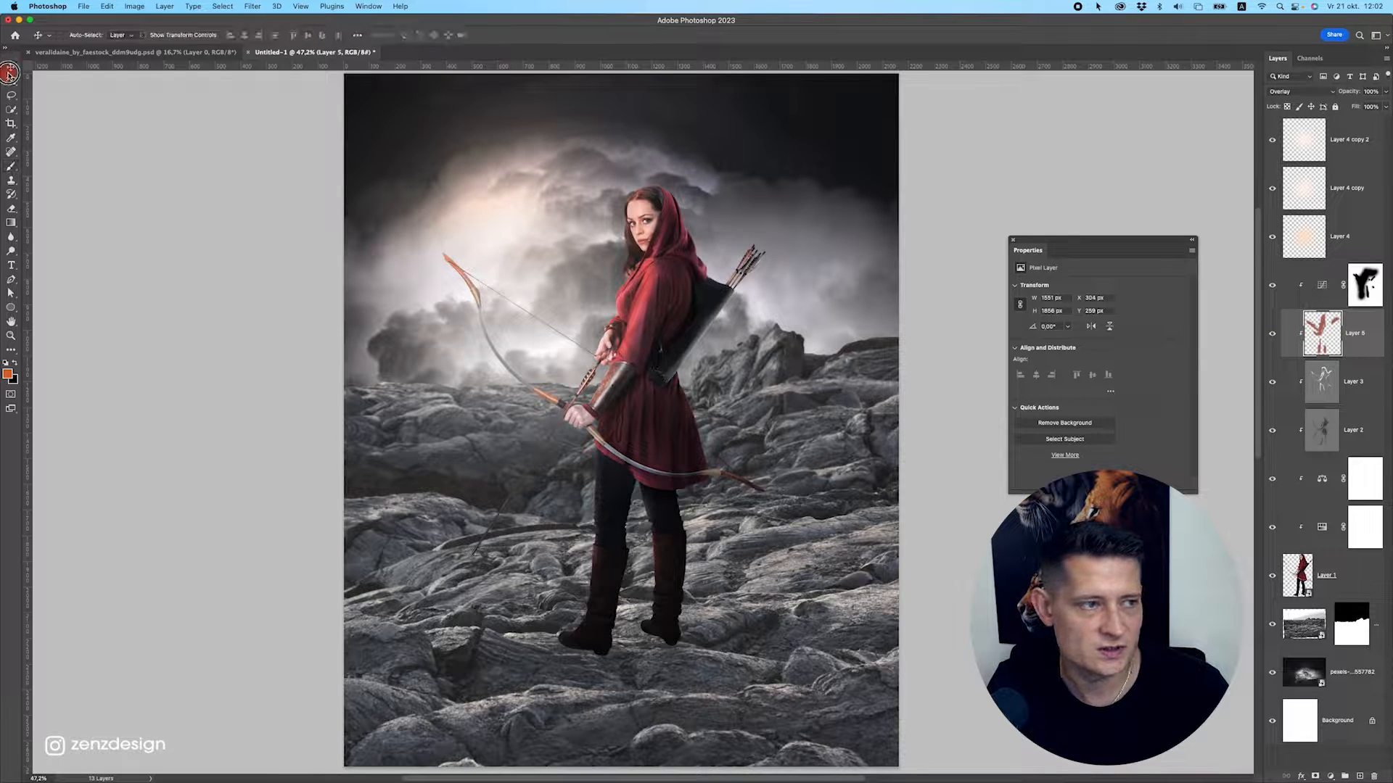
click(1343, 190)
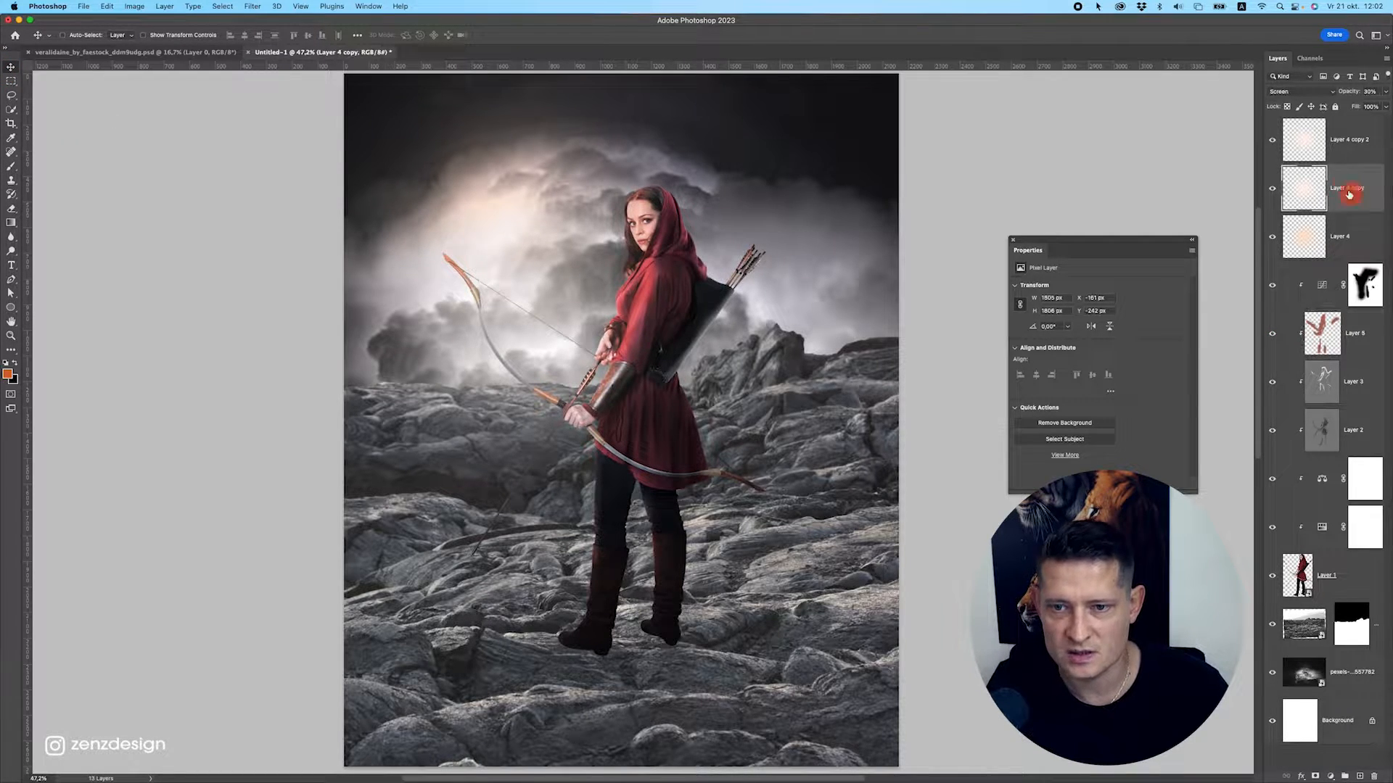
click(1344, 155)
key(super+j)
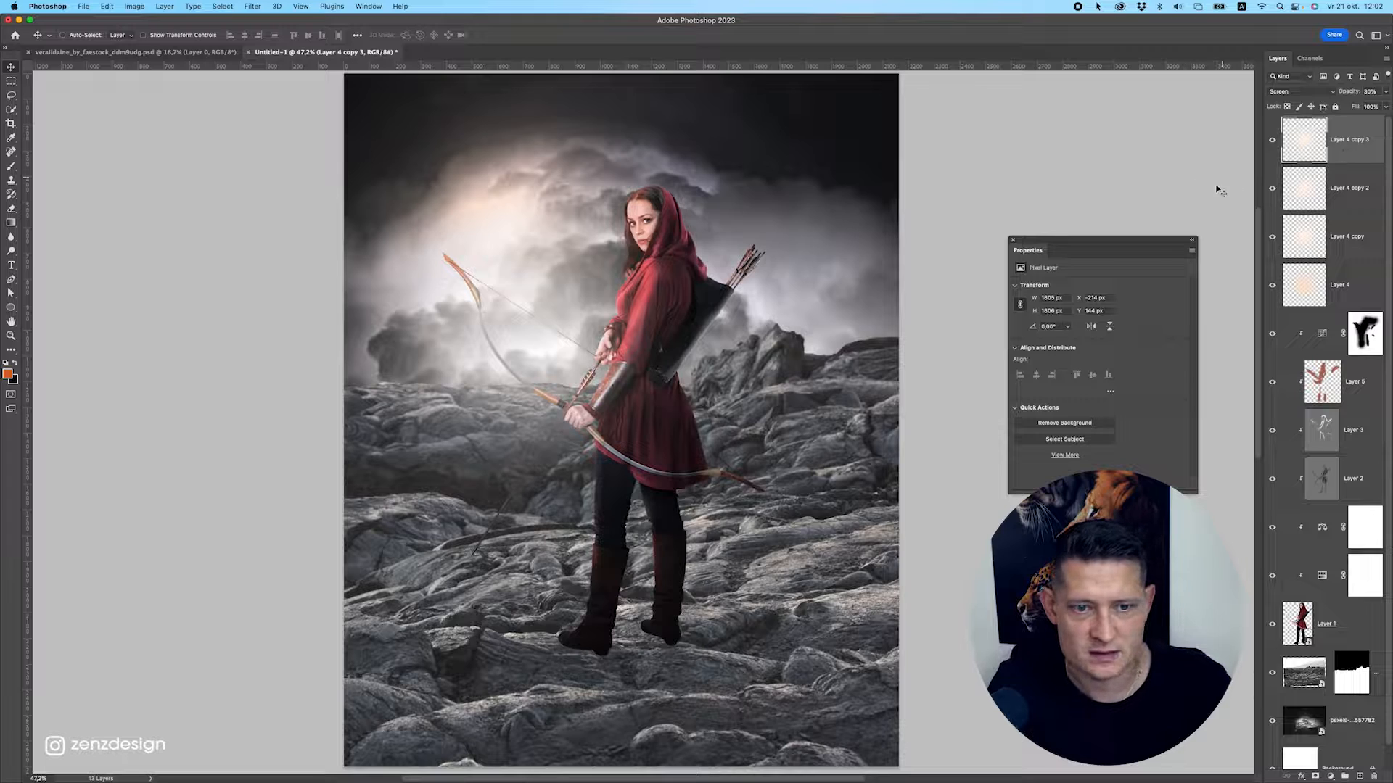
key(super+z)
Colorize the Layer 4 sky glow orange with Hue/Saturation, using a hue of 22 and a lightness of -47.
click(1346, 240)
click(1276, 239)
click(1276, 239)
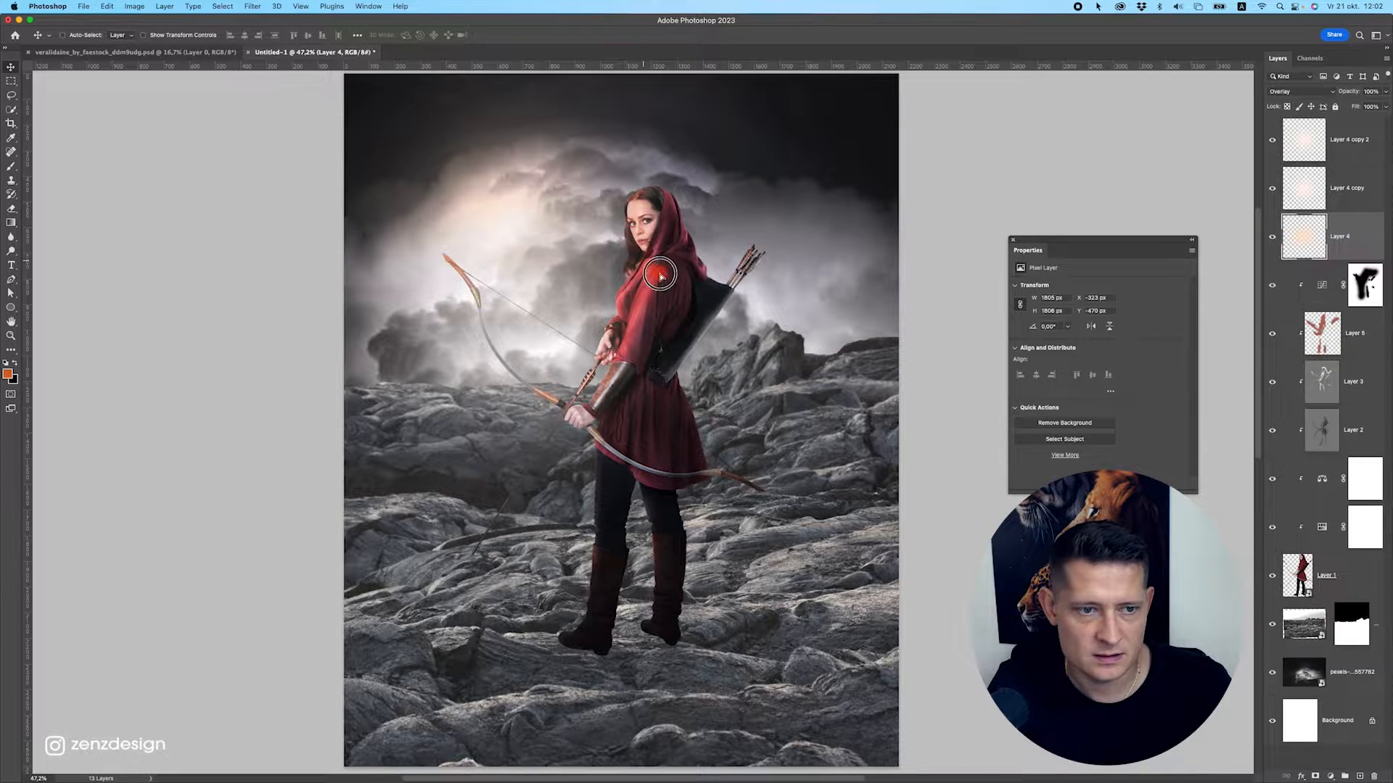
key(super+u)
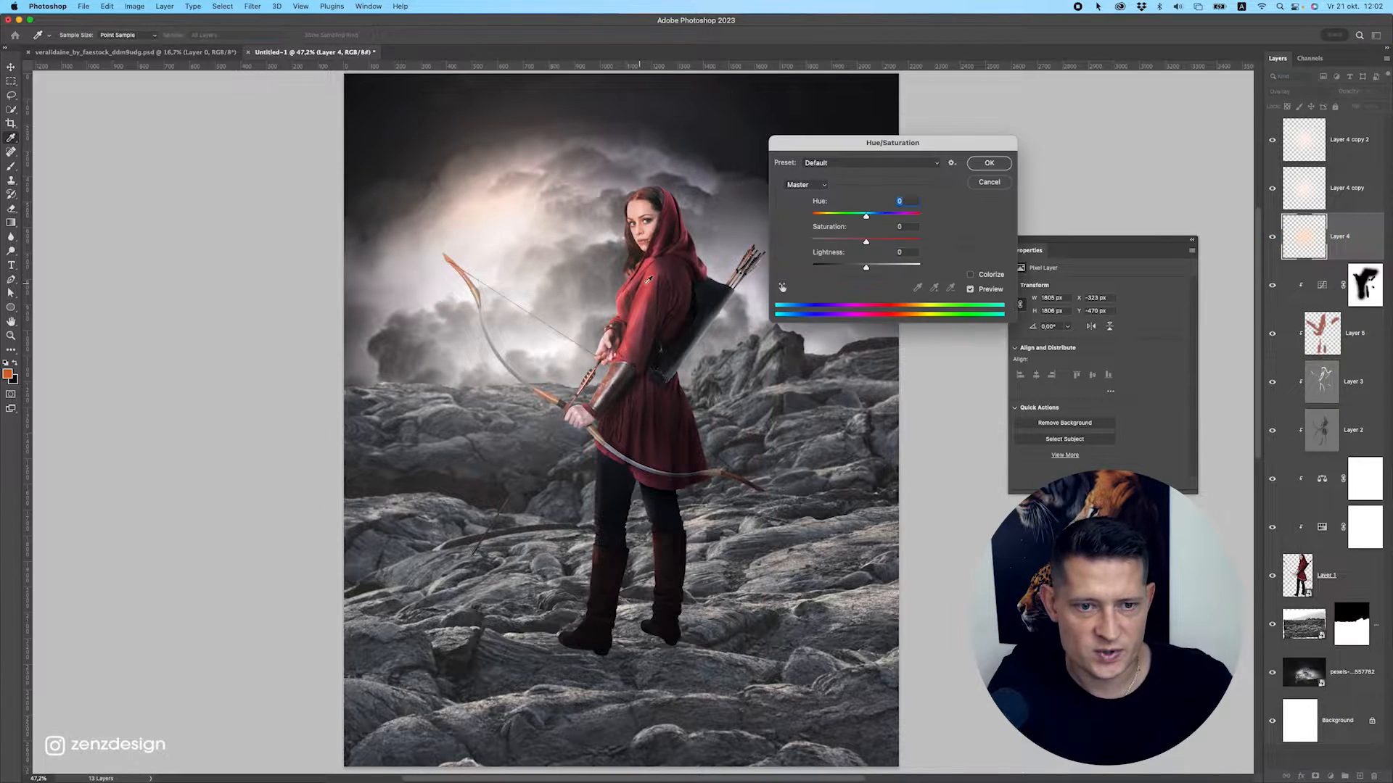
click(969, 274)
drag(865, 267, 819, 216)
scroll(665, 348, down, 4)
scroll(668, 357, up, 4)
Set the Layer 4 glow's saturation to 63 and lightness to -31, and apply the Hue/Saturation adjustment.
click(903, 243)
scroll(621, 300, down, 4)
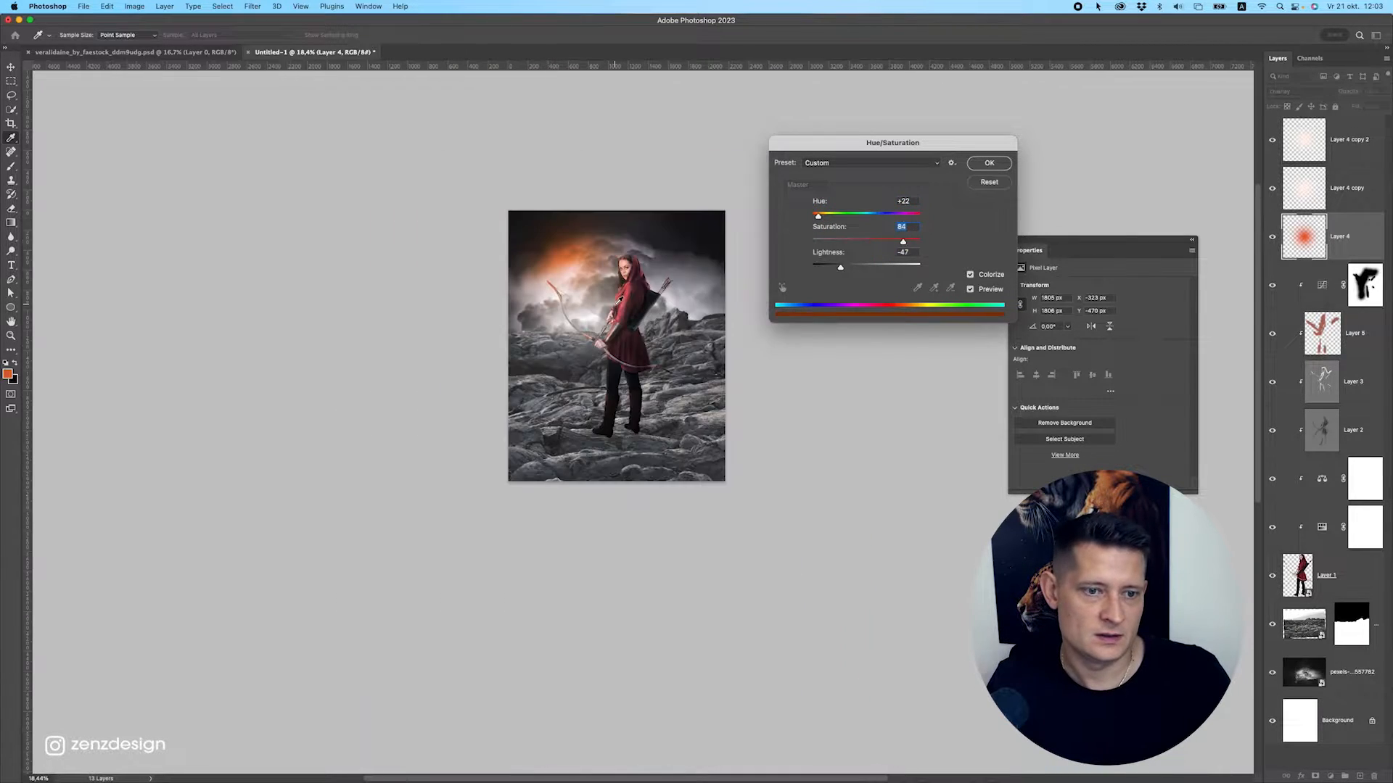
scroll(617, 306, up, 4)
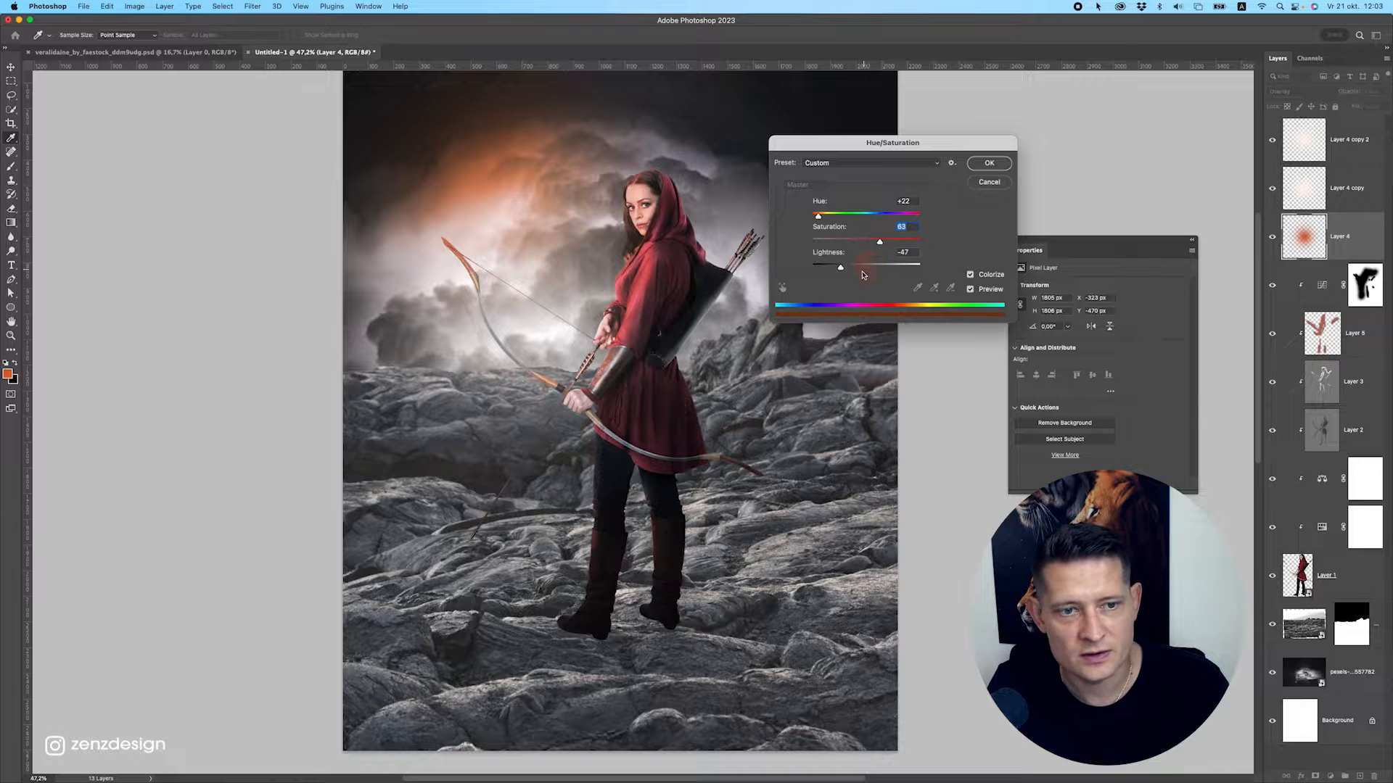
drag(862, 272, 849, 269)
scroll(663, 324, down, 5)
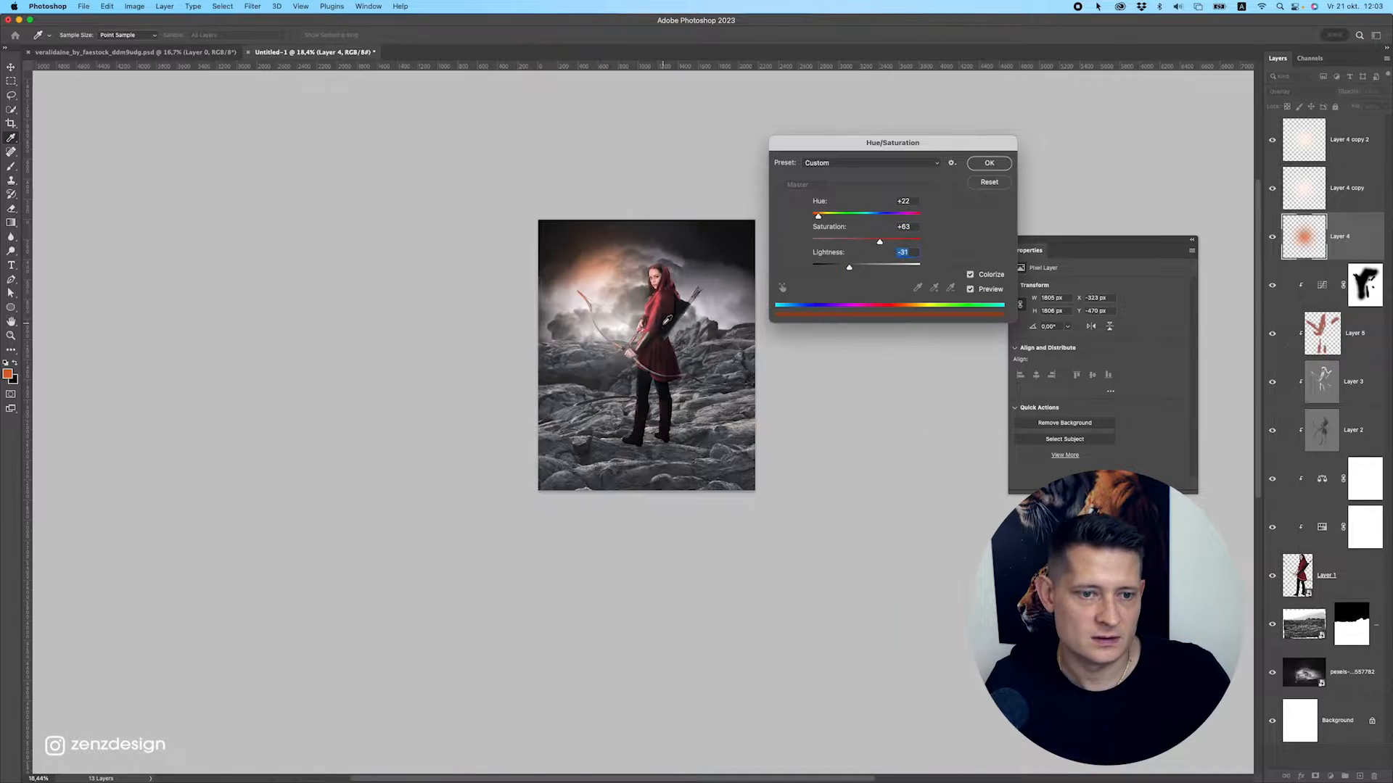
scroll(667, 320, up, 3)
click(991, 164)
Duplicate the orange Layer 4 glow and move the copy down to the rocky horizon behind the bow.
key(v)
key(ctrl+j)
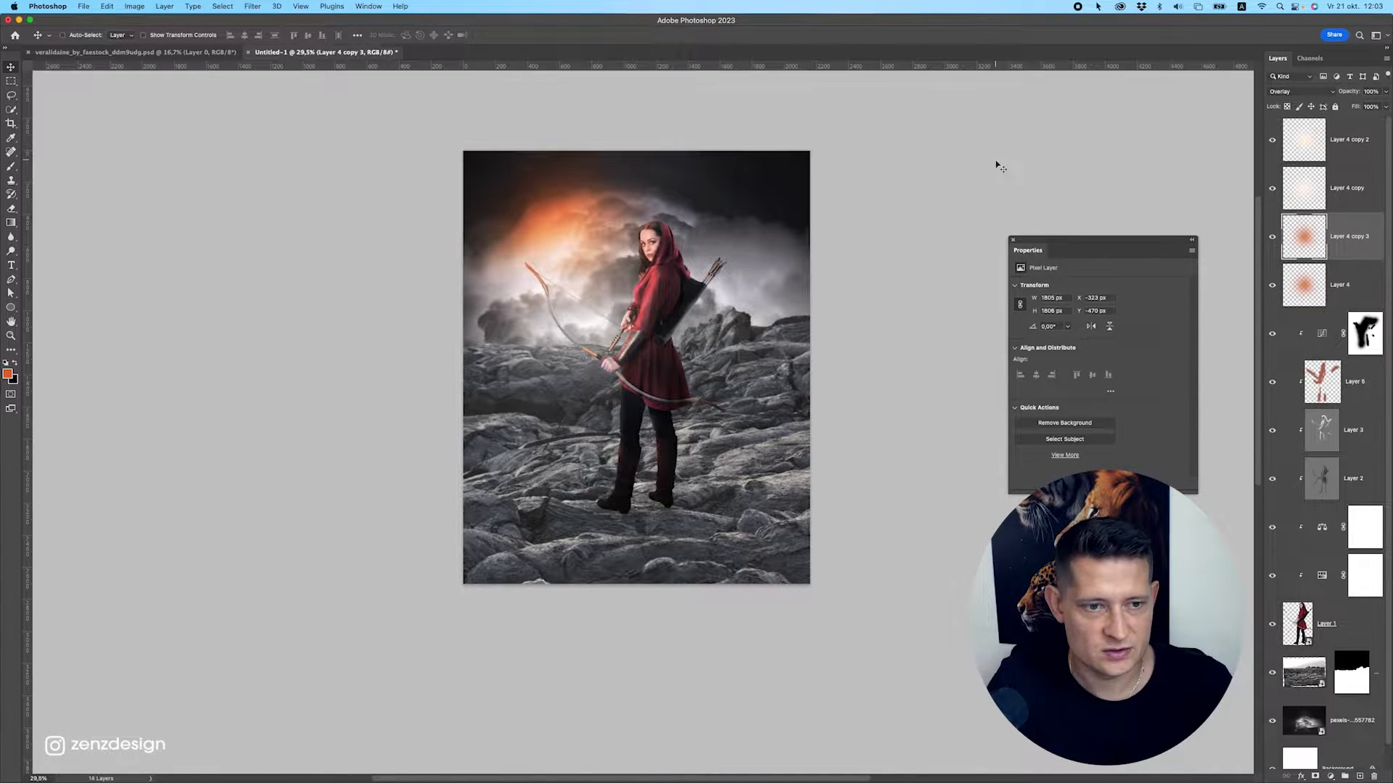
drag(595, 259, 595, 352)
scroll(595, 354, down, 3)
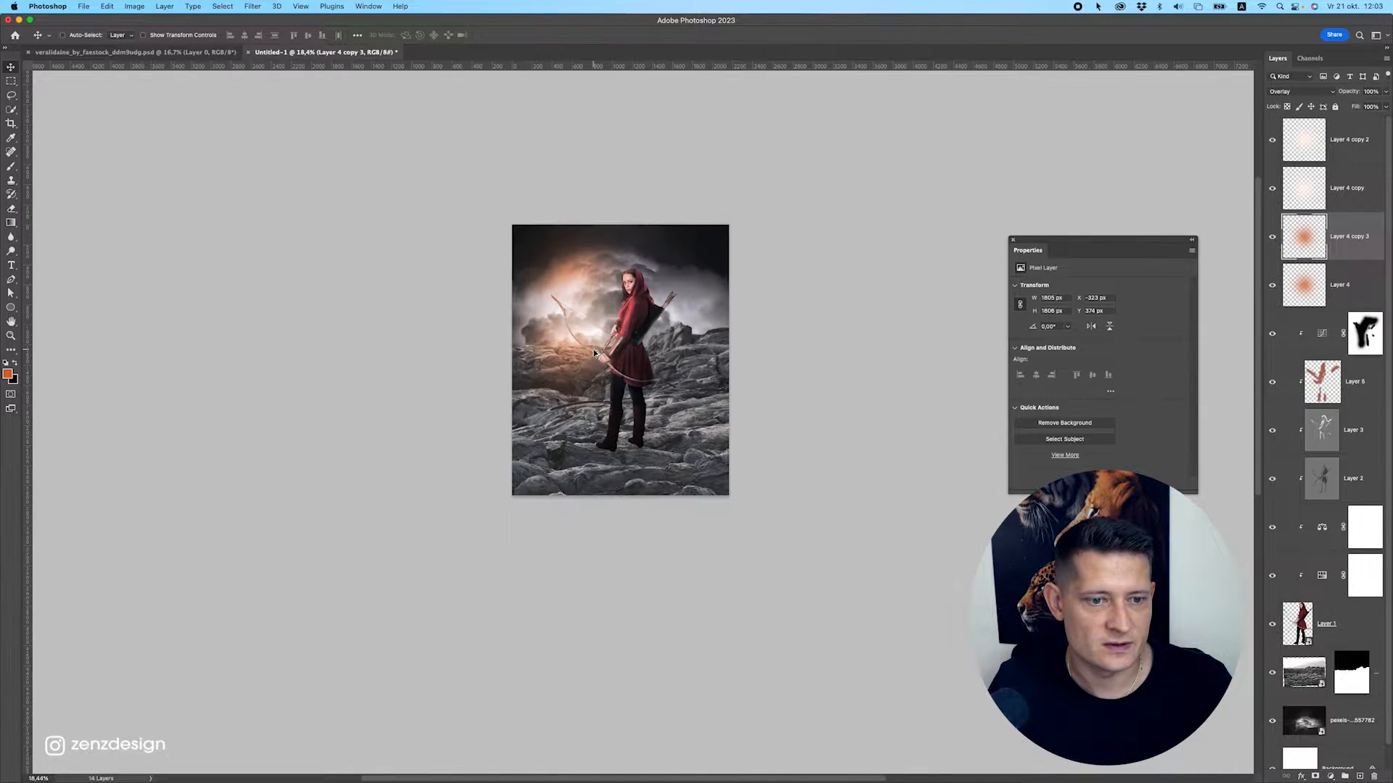
scroll(595, 353, up, 3)
scroll(595, 353, up, 5)
scroll(624, 367, down, 5)
Make another copy of the orange glow below the archer's layer and position it over the rocks behind her back.
drag(602, 370, 638, 262)
drag(1342, 242, 1337, 693)
drag(572, 247, 710, 294)
Set the lower glow copy's blend mode to Color and move it back behind the bow at the horizon.
click(1298, 92)
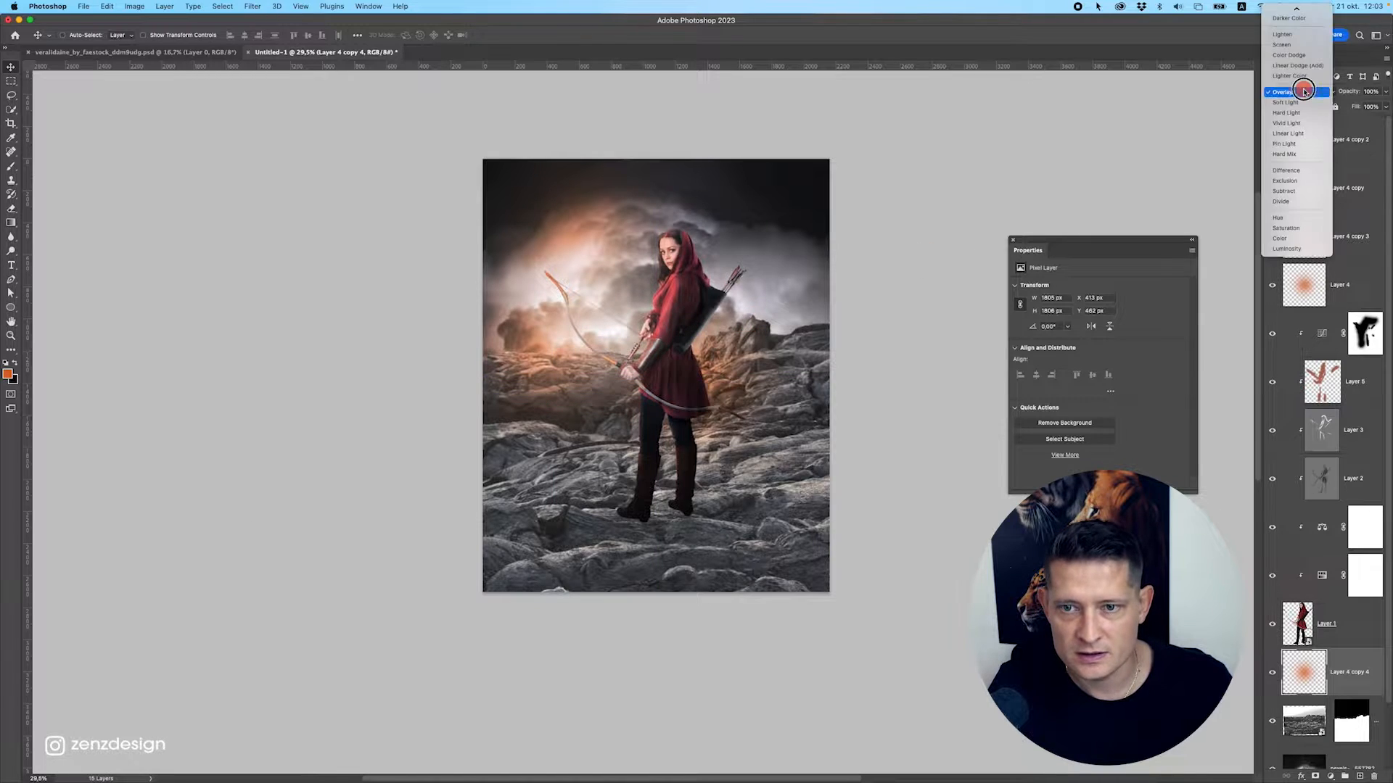
click(1294, 240)
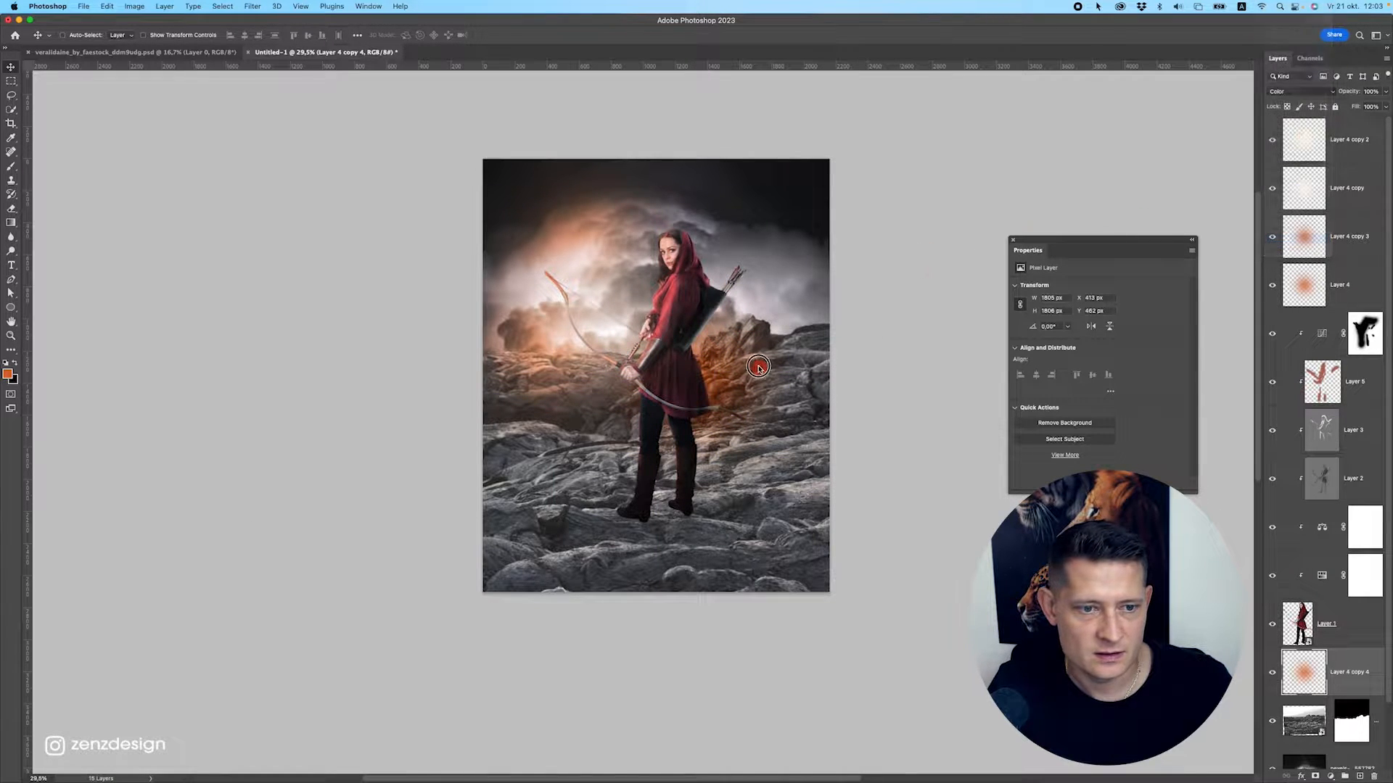
drag(752, 365, 660, 332)
Scale the Layer 4 copy 4 glow to about 3402 px wide and position it behind the archer over the sky and rocks.
key(super+t)
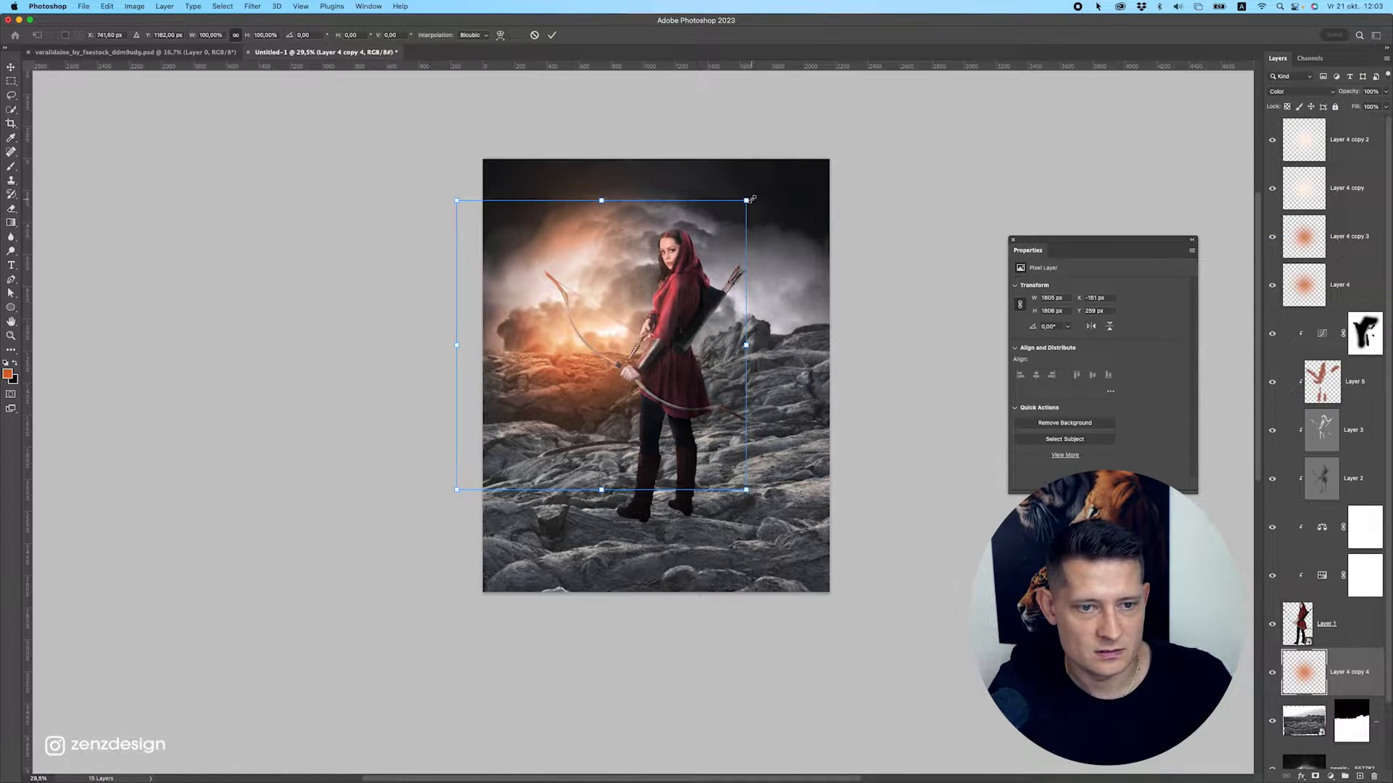
drag(751, 199, 822, 127)
drag(692, 264, 746, 283)
scroll(698, 364, down, 5)
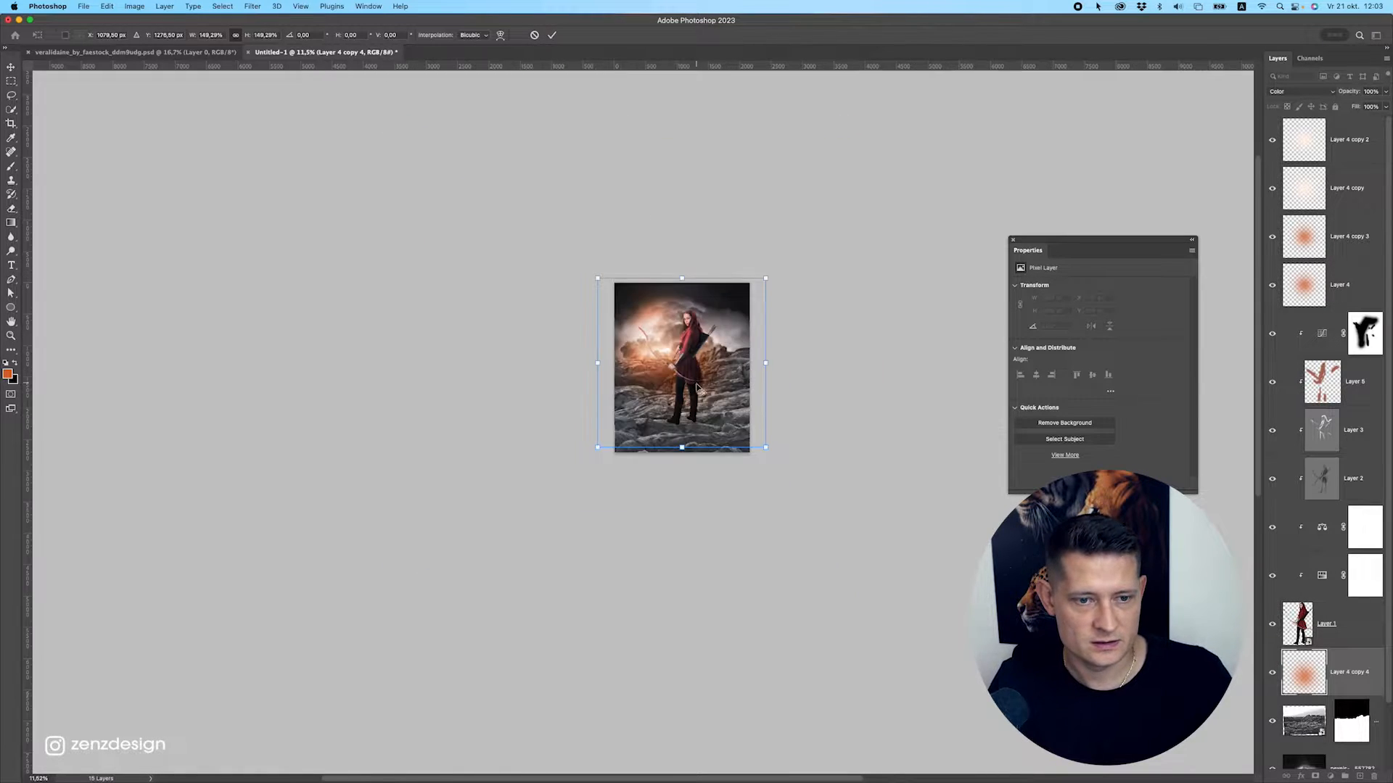
scroll(696, 388, up, 4)
drag(875, 544, 932, 601)
mouse_move(714, 436)
mouse_down()
mouse_move(721, 467)
mouse_move(714, 412)
mouse_up()
key(Return)
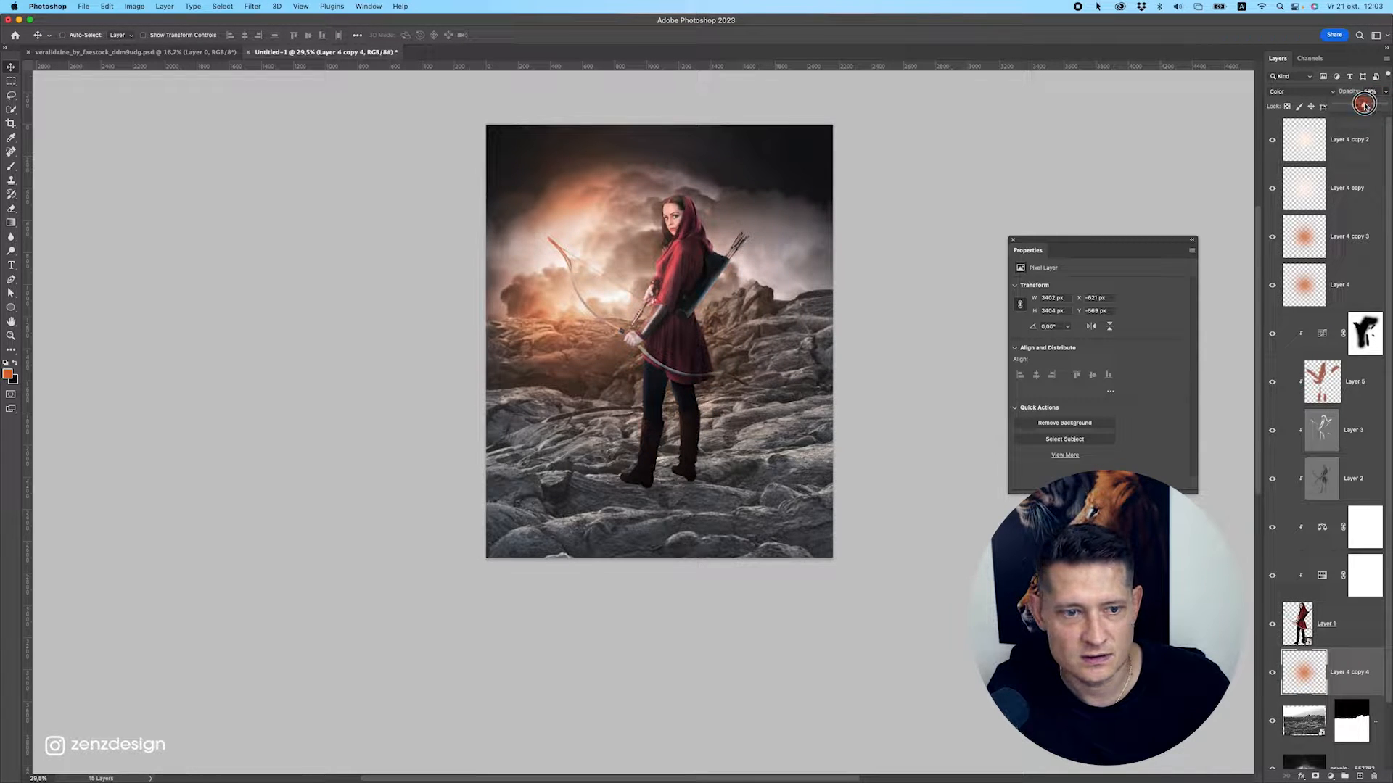
Lower the Layer 4 copy 4 glow's opacity to 22%, comparing the image with and without it.
drag(1363, 106, 1361, 106)
scroll(709, 299, up, 2)
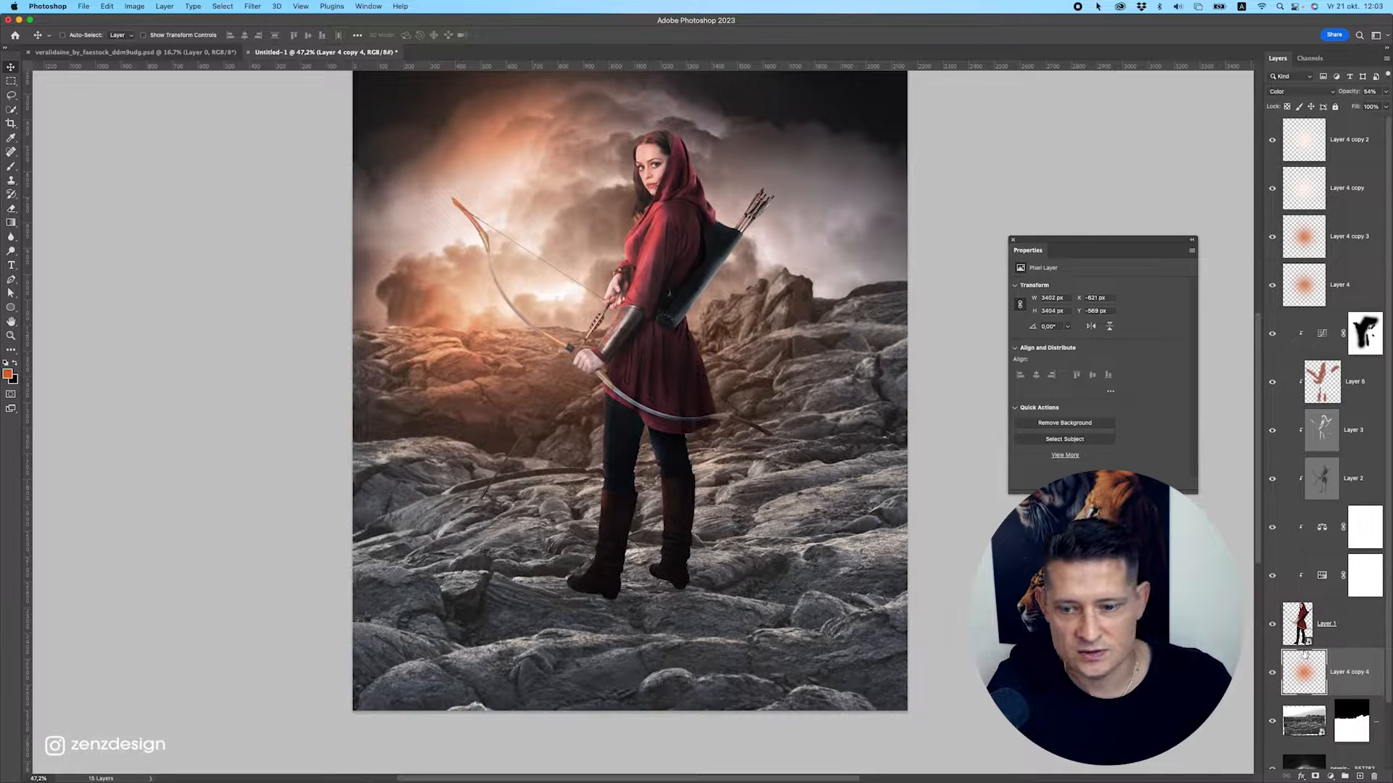
click(1272, 673)
click(1275, 674)
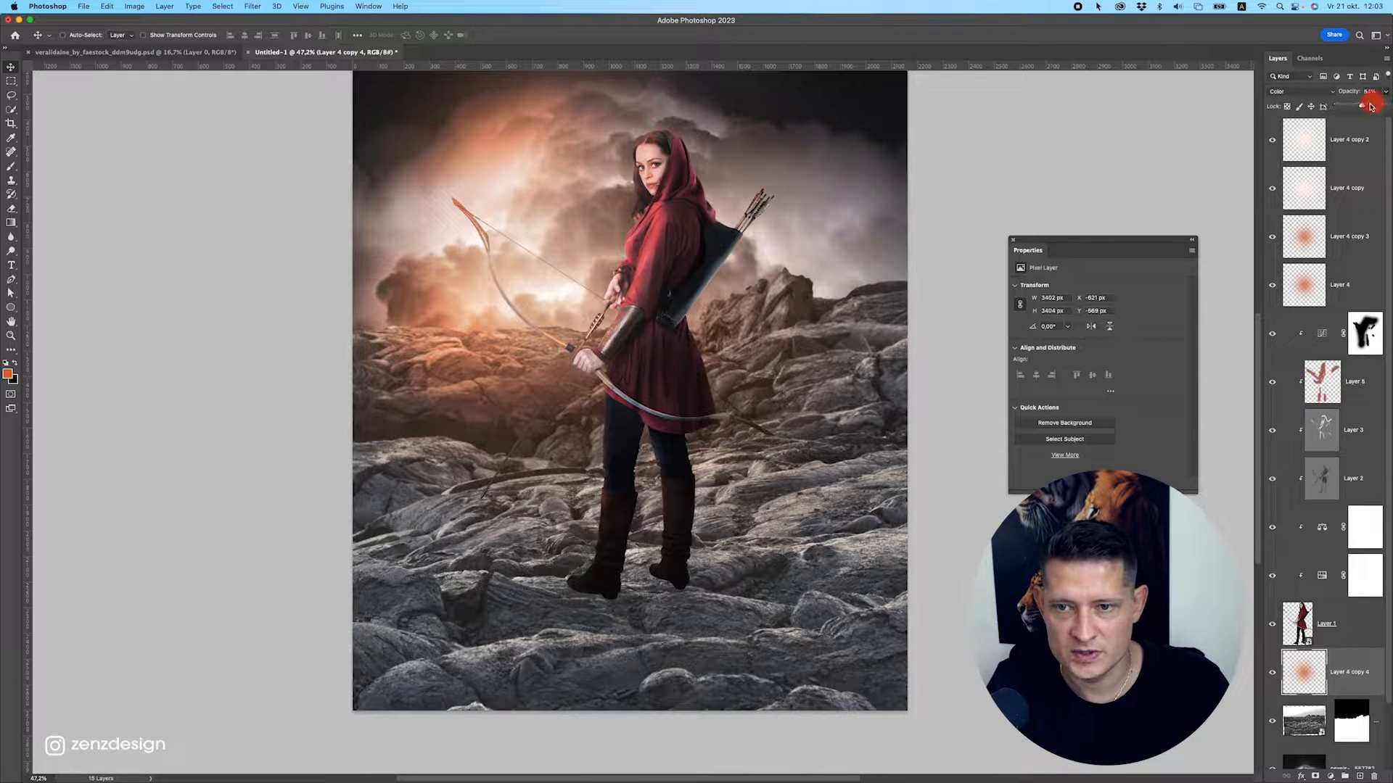
drag(1370, 107, 1349, 108)
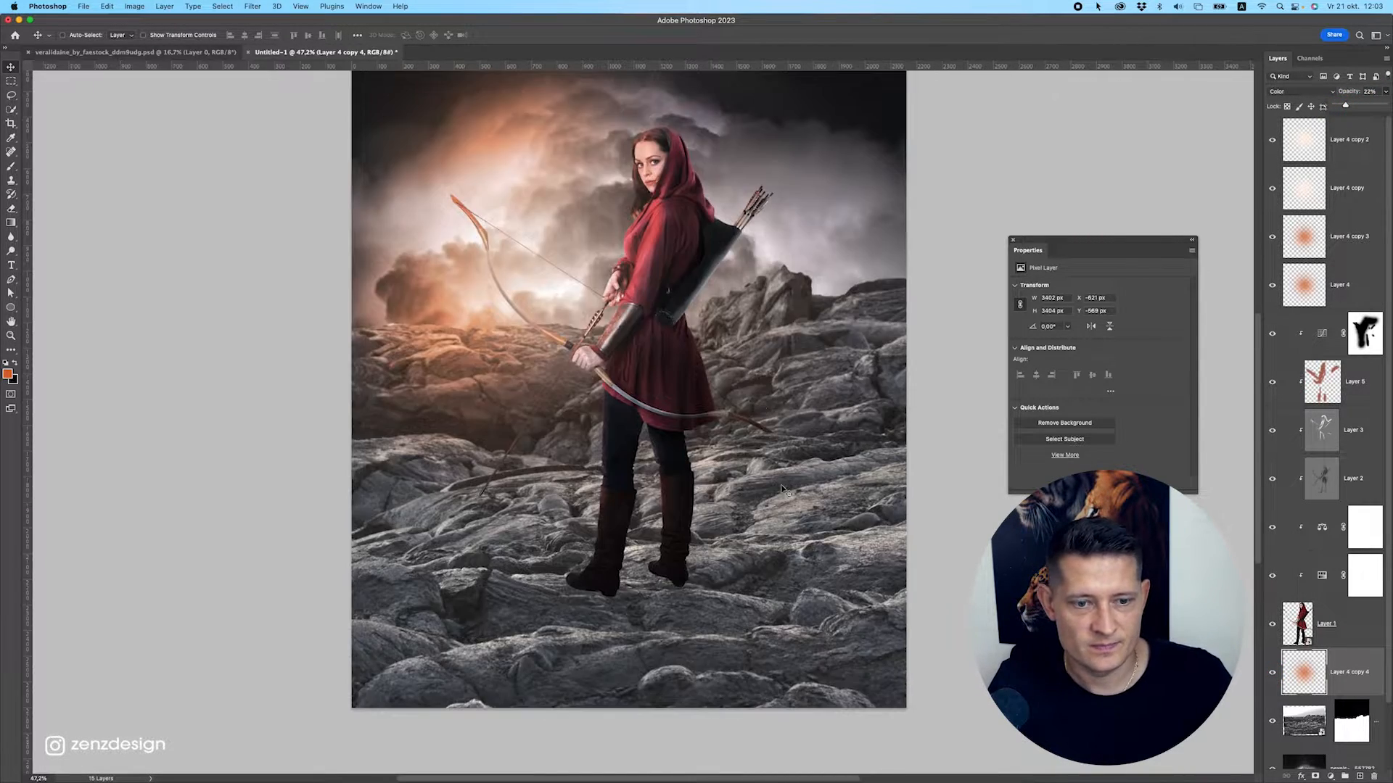
Add a Hue/Saturation adjustment clipped to the lava rocks layer, try altering its sliders and undo the change.
super+click(789, 565)
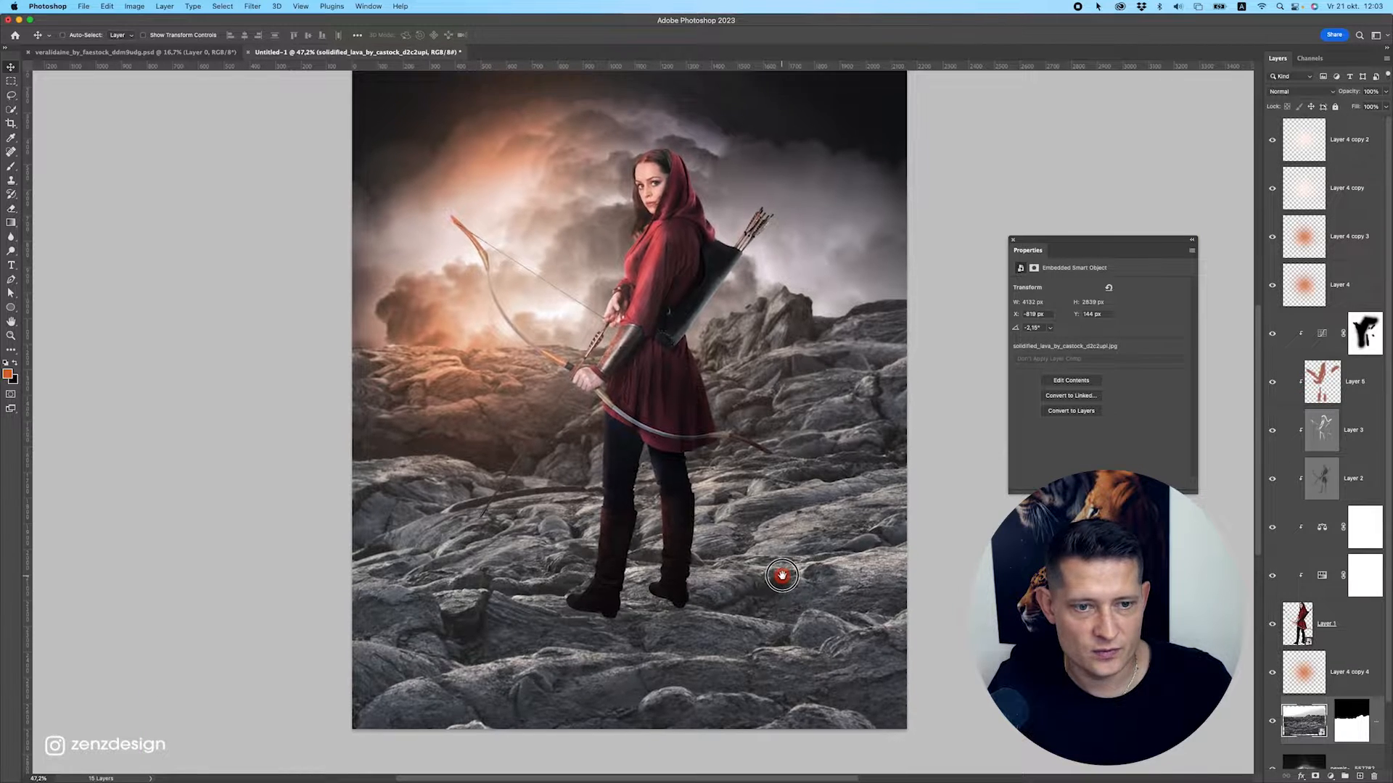
scroll(788, 569, down, 3)
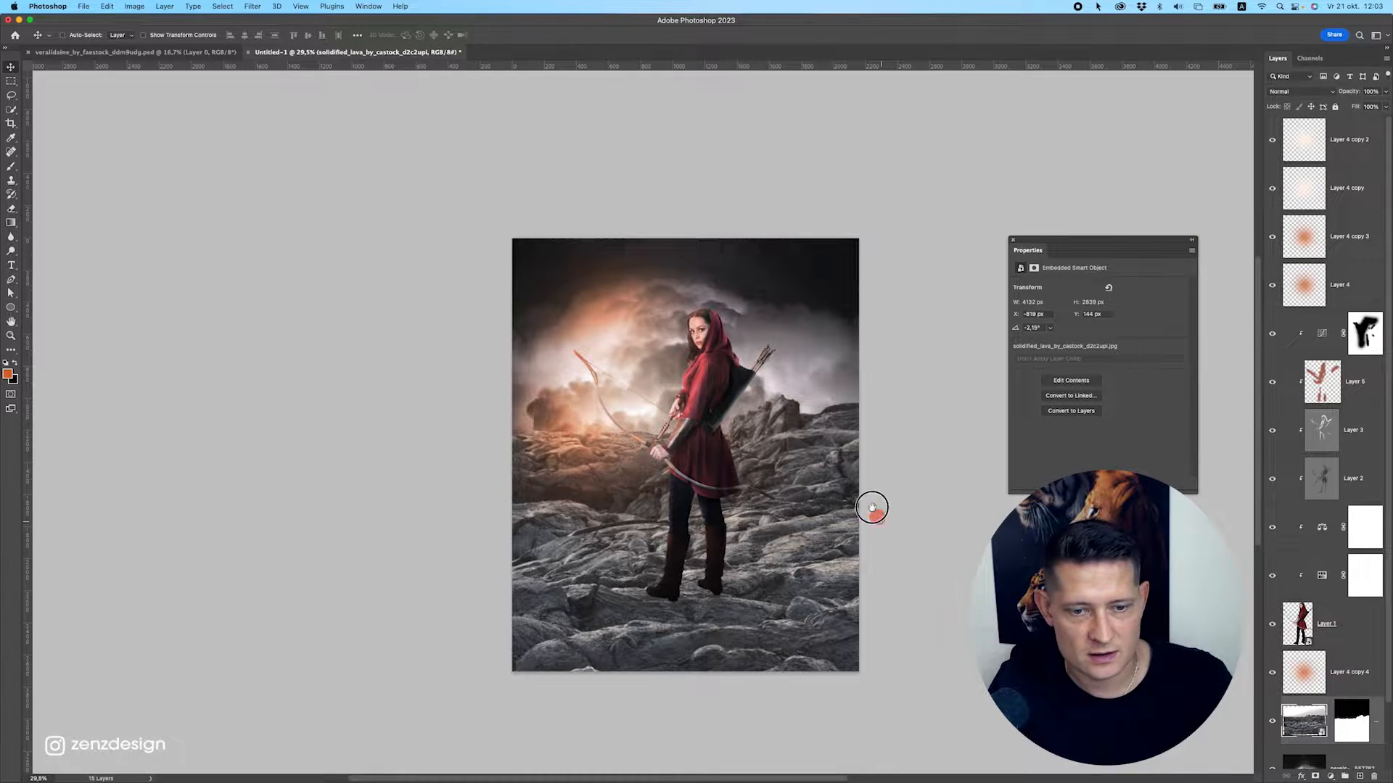
scroll(870, 493, down, 2)
scroll(1355, 699, down, 1)
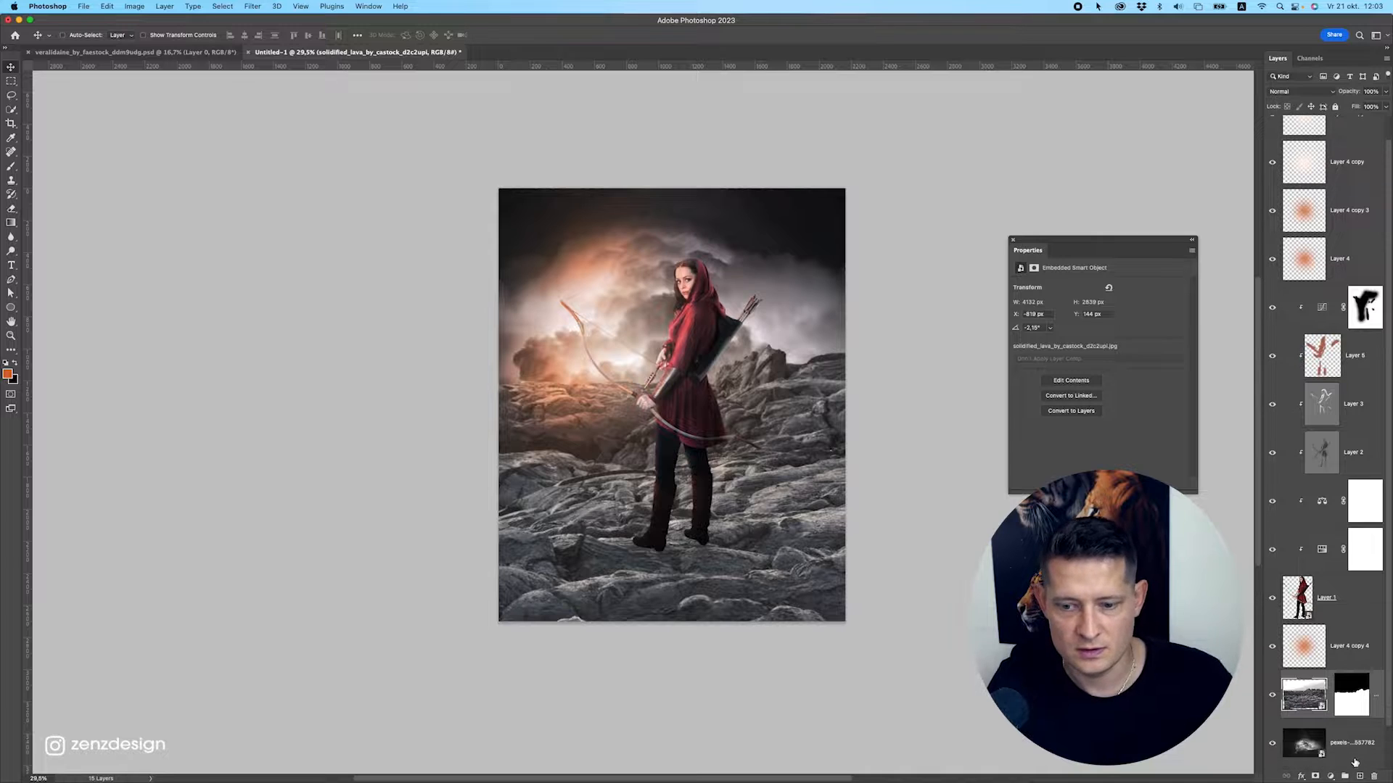
click(1329, 777)
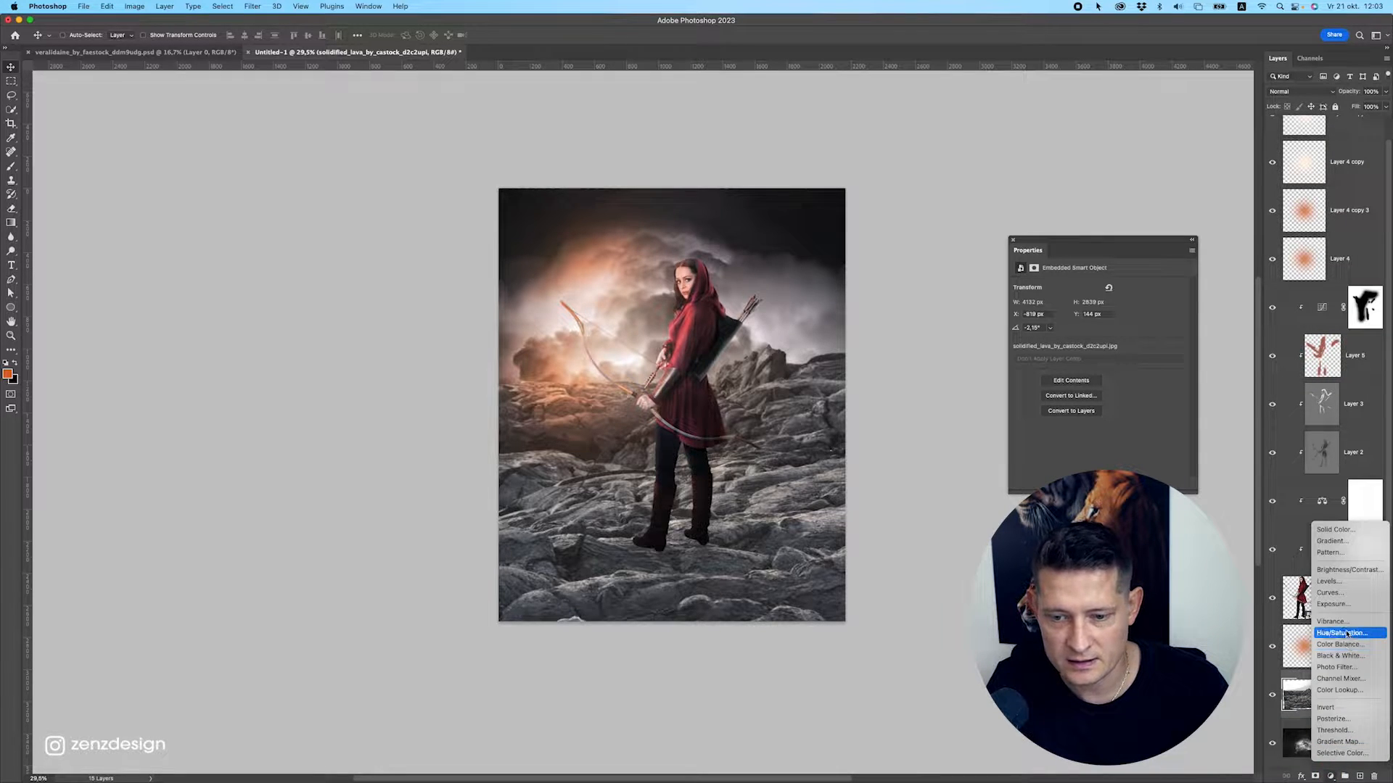
click(1350, 630)
click(1114, 480)
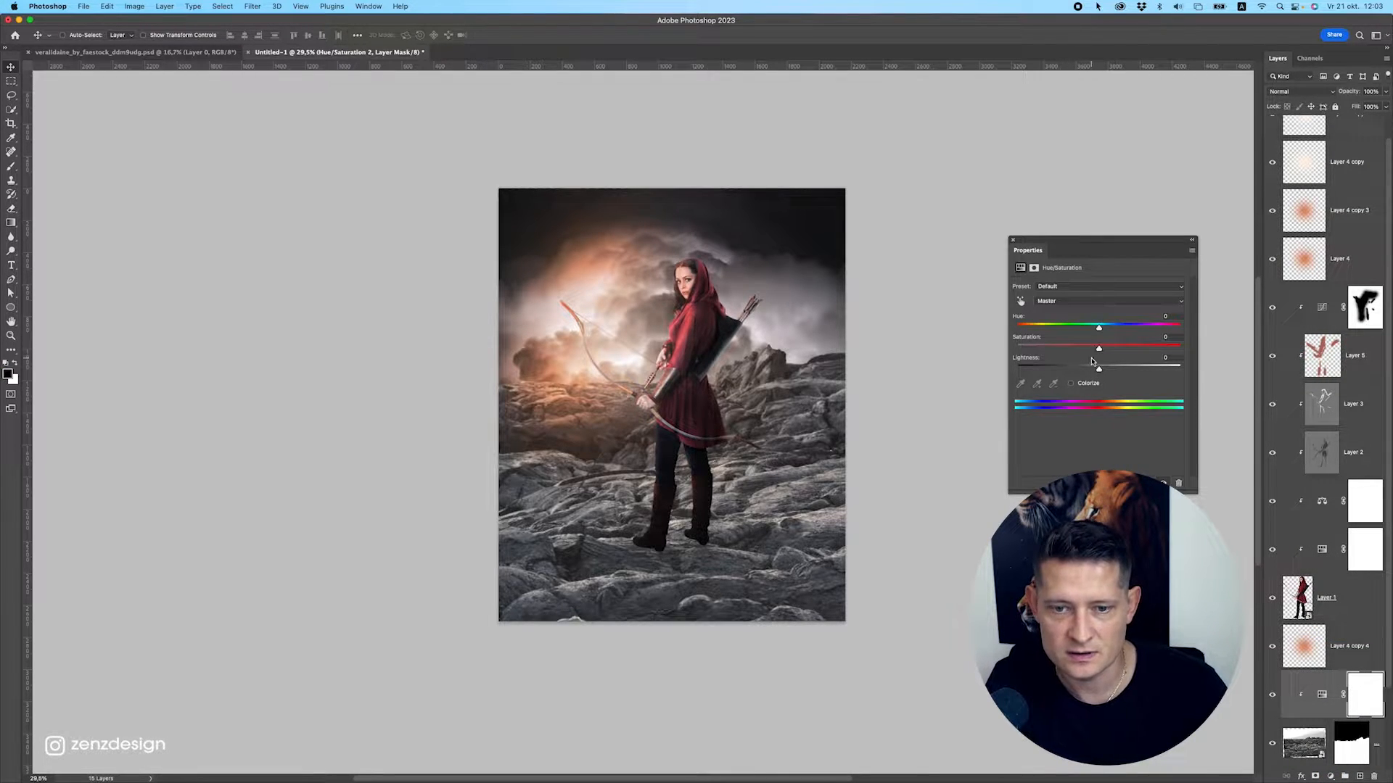
mouse_move(1093, 349)
mouse_down()
mouse_move(1060, 348)
mouse_move(1170, 349)
mouse_move(1128, 360)
mouse_move(1073, 326)
mouse_move(1127, 326)
mouse_move(1099, 330)
mouse_up()
key(super+z)
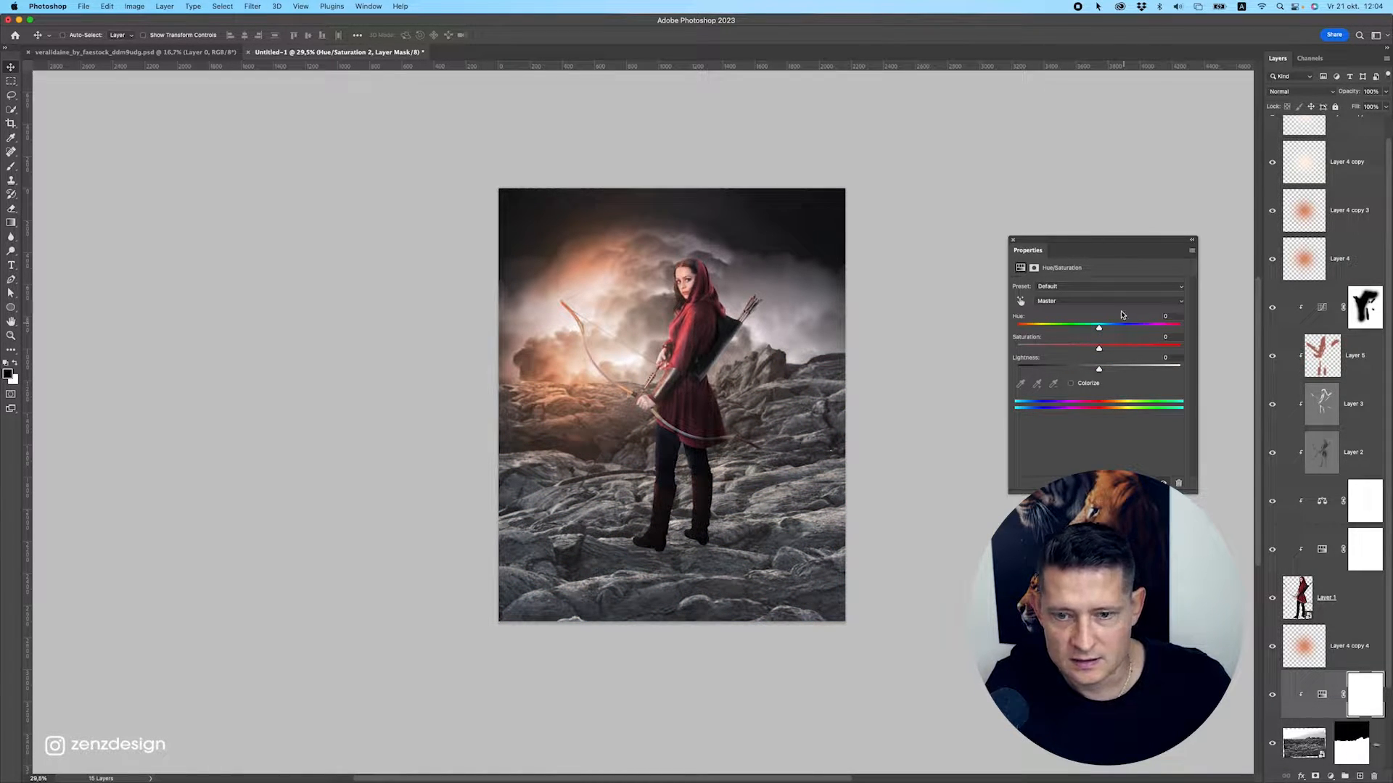
click(1013, 241)
Add a Color Balance adjustment clipped to the lava rocks and shift its midtones toward red.
click(1329, 776)
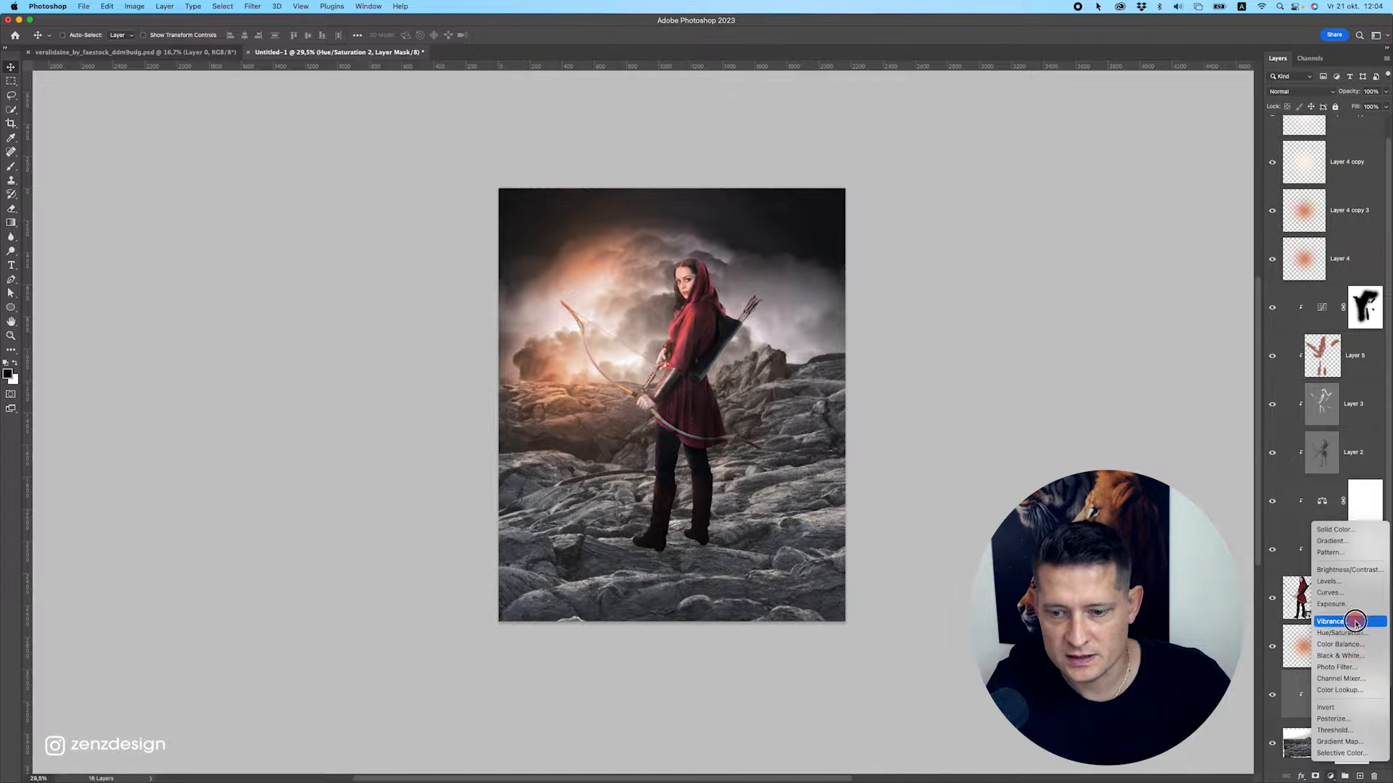
click(1342, 631)
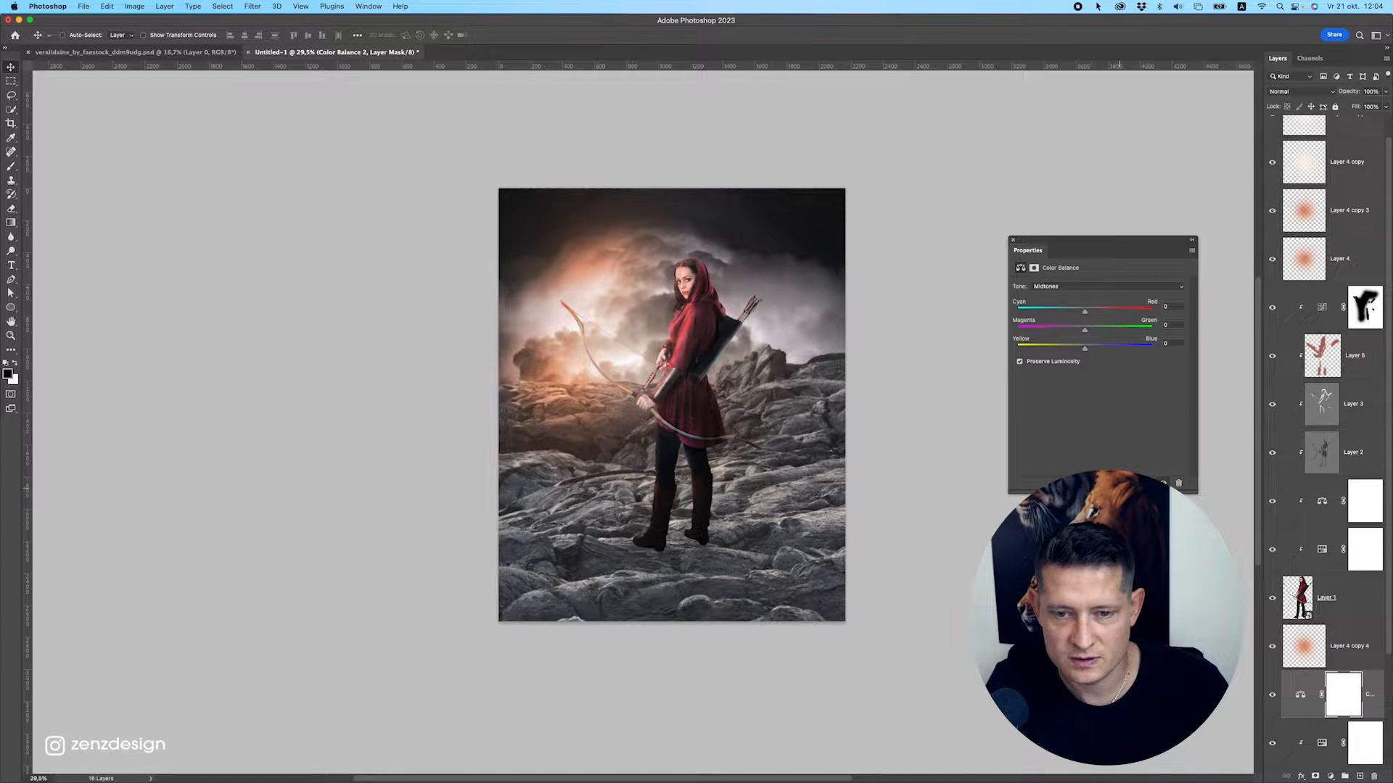
click(1108, 311)
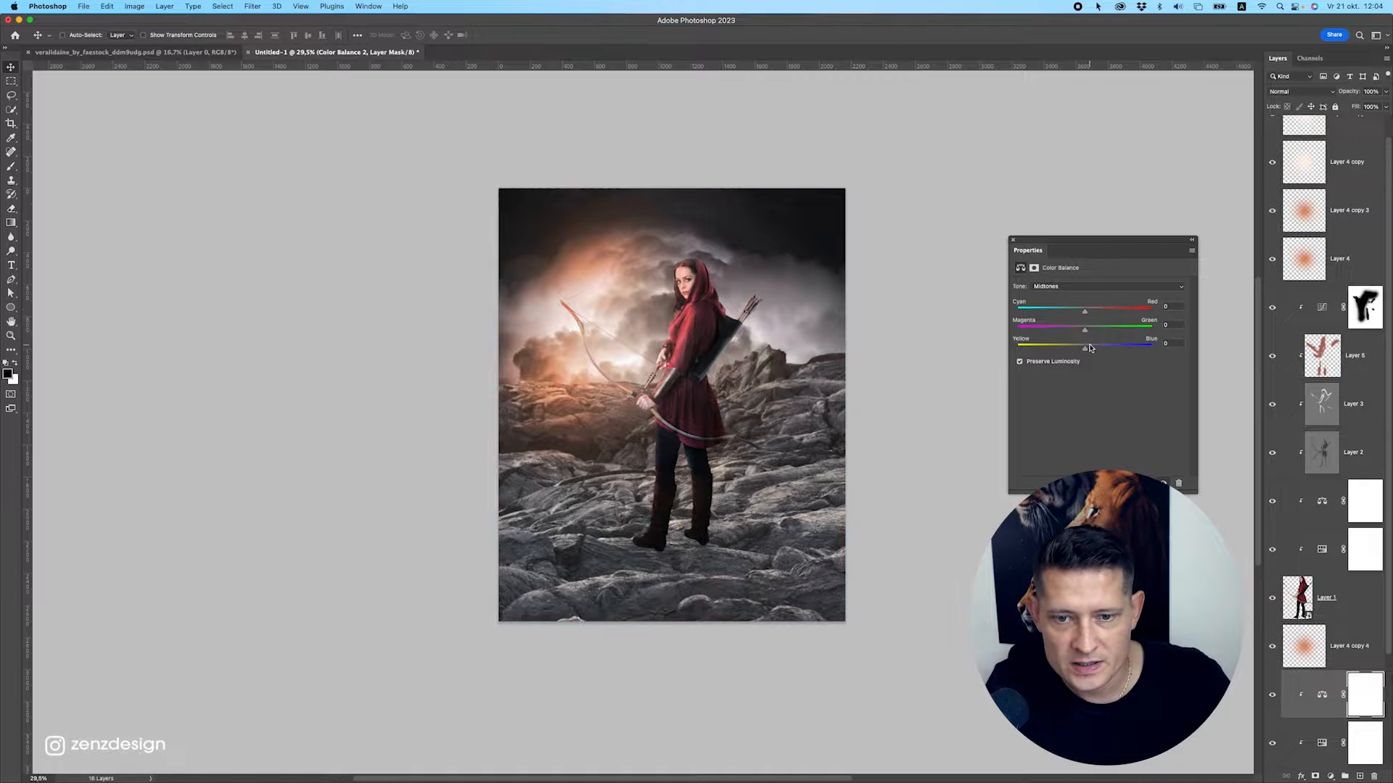
drag(1090, 348, 1069, 348)
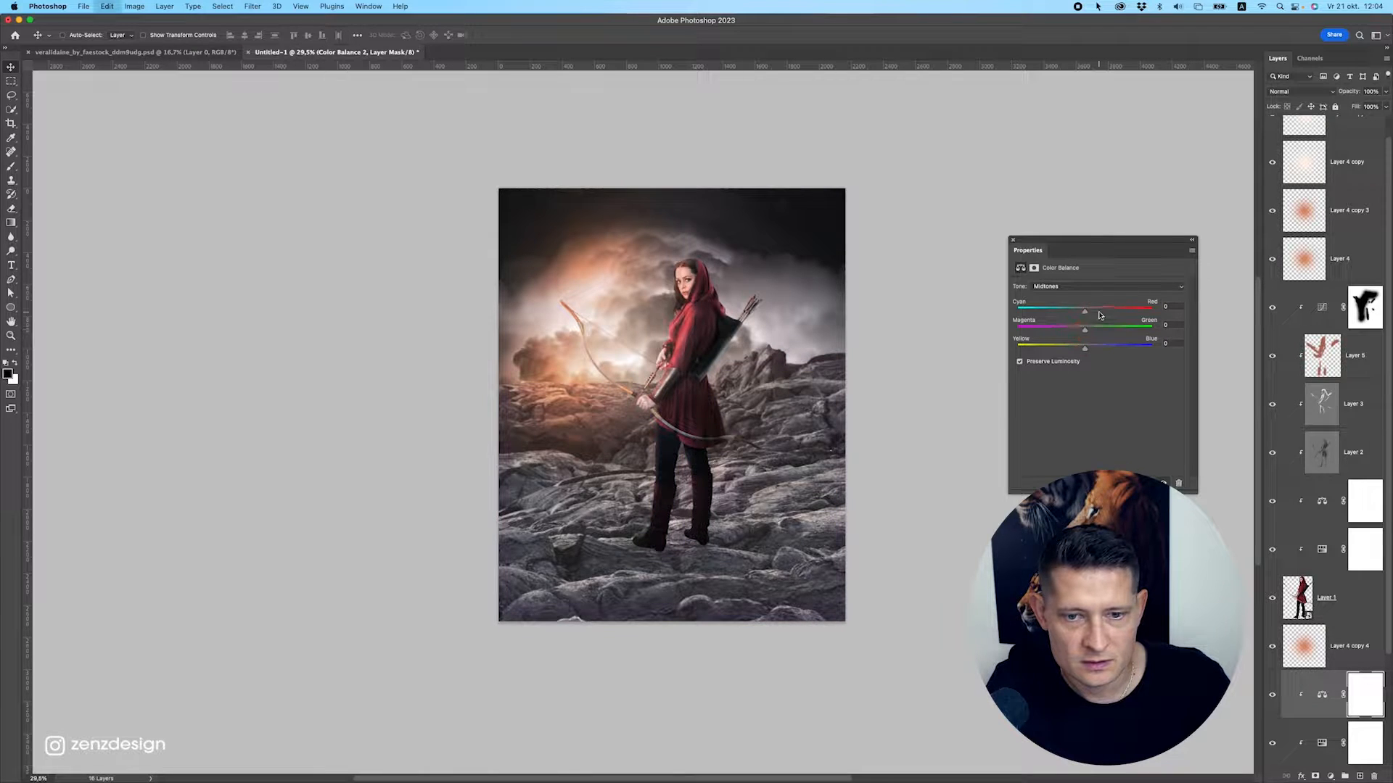
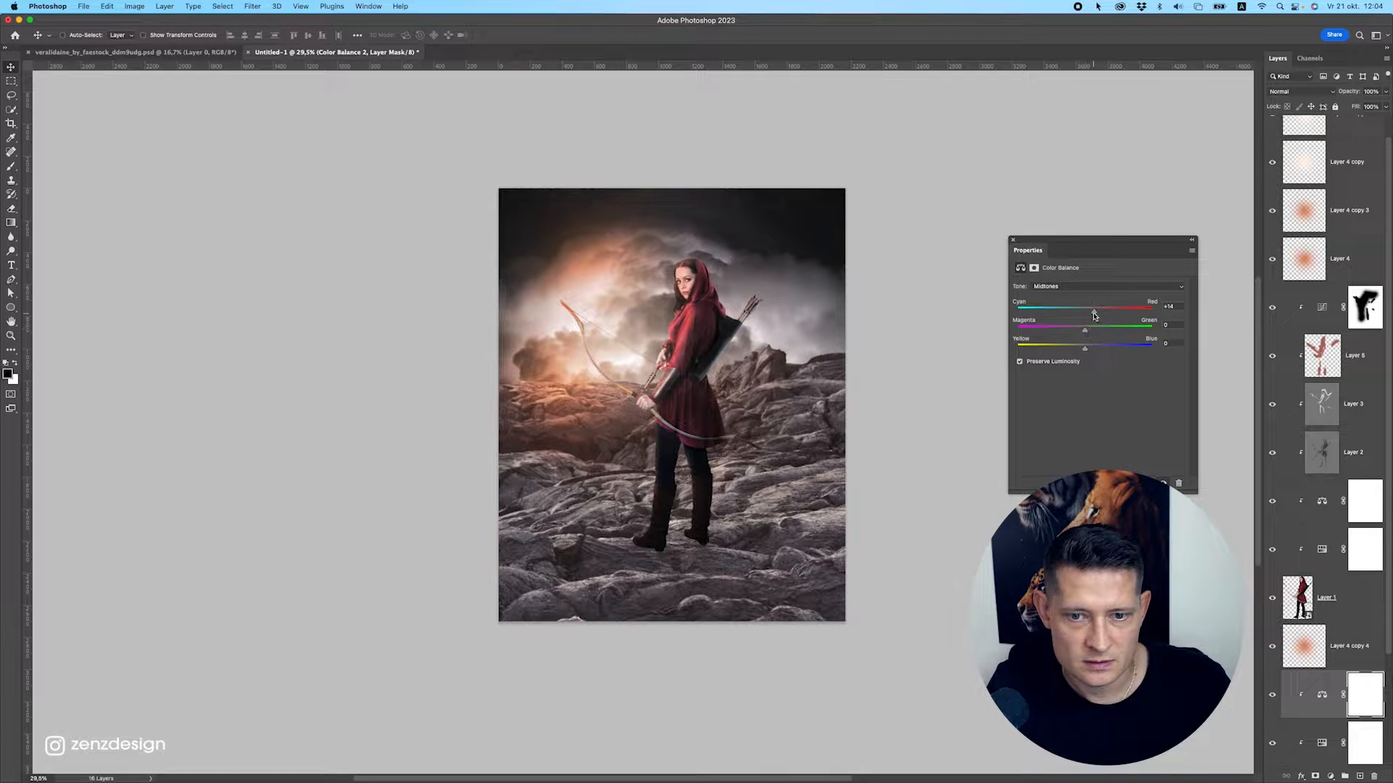
Set the rocks' Color Balance shadows to -4 on cyan-red and +3 on yellow-blue.
click(1067, 286)
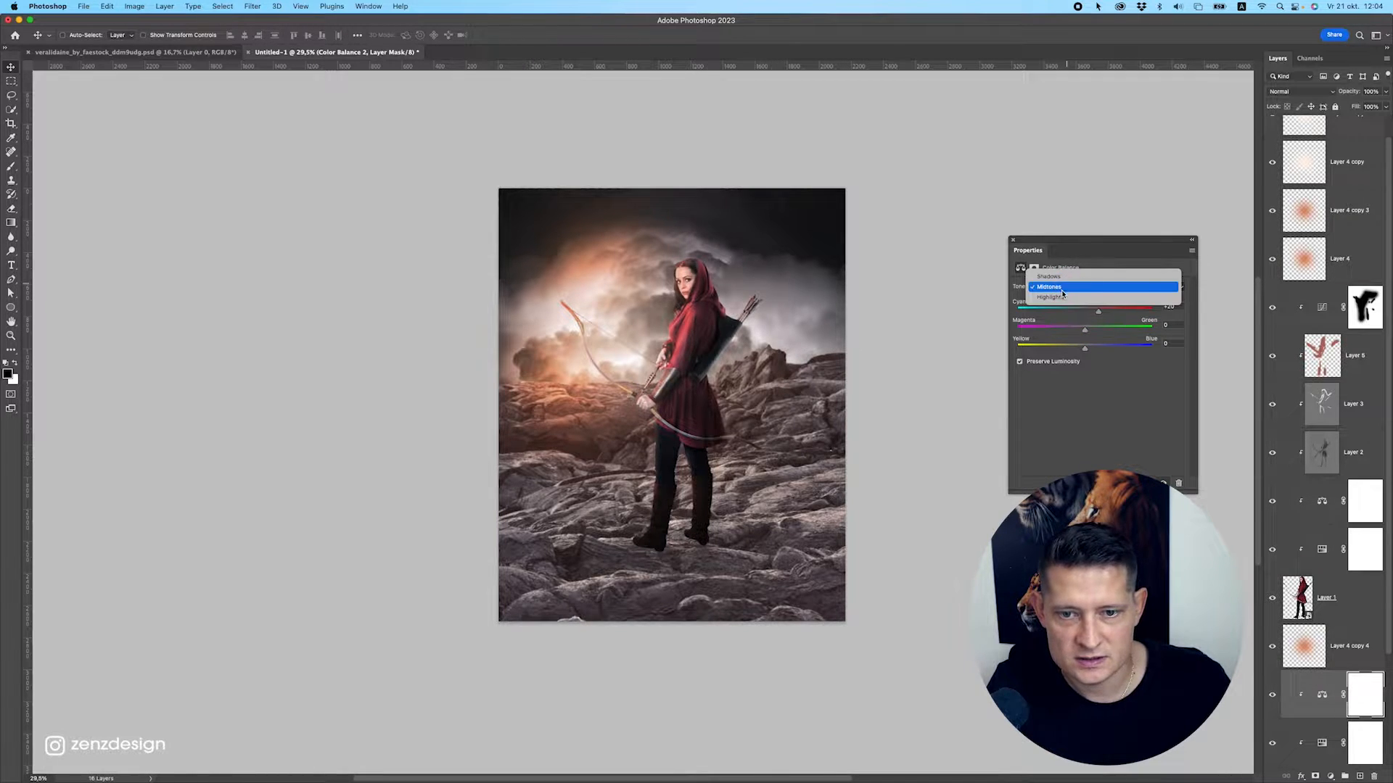
click(1060, 277)
mouse_move(1085, 311)
mouse_down()
mouse_move(1104, 311)
mouse_move(1088, 314)
mouse_up()
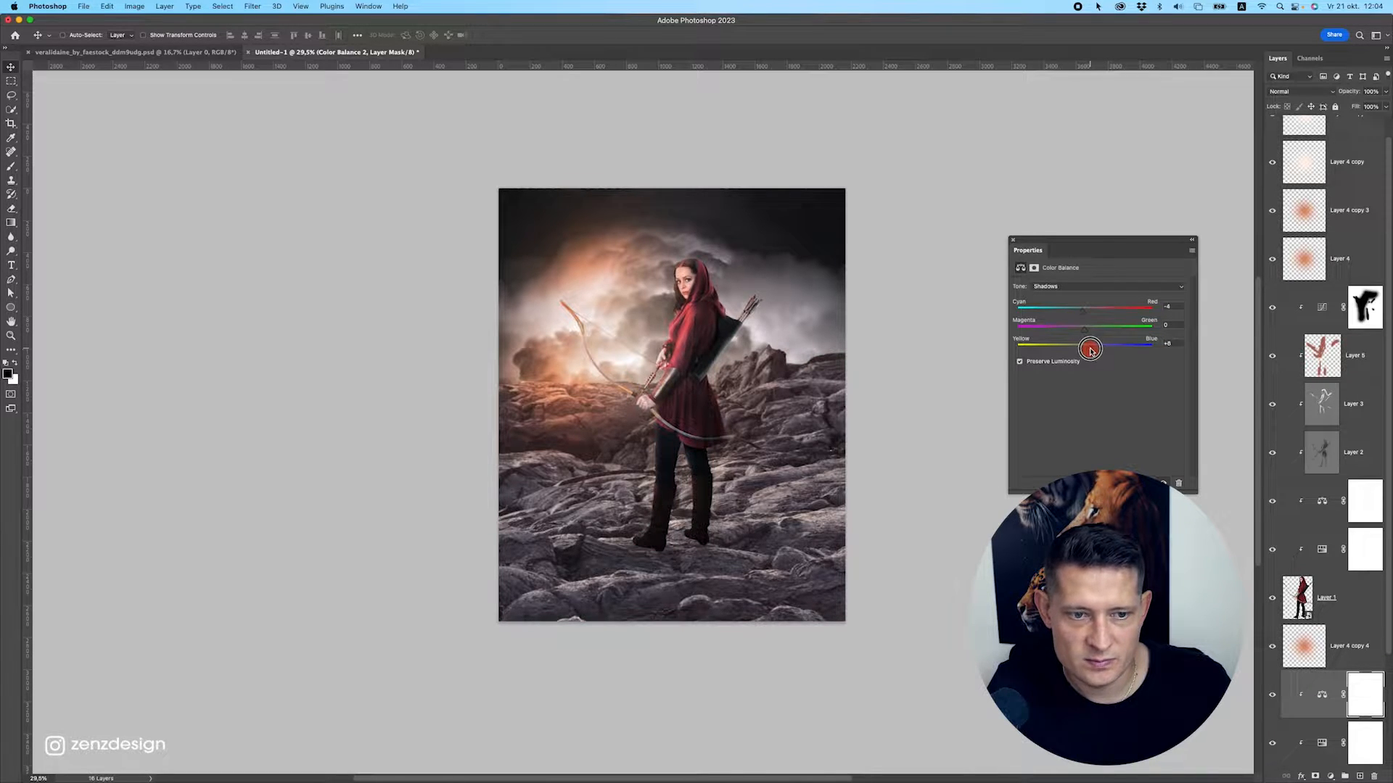
Try shifting the rocks' Color Balance highlights between cyan and red, and undo the change.
click(1066, 286)
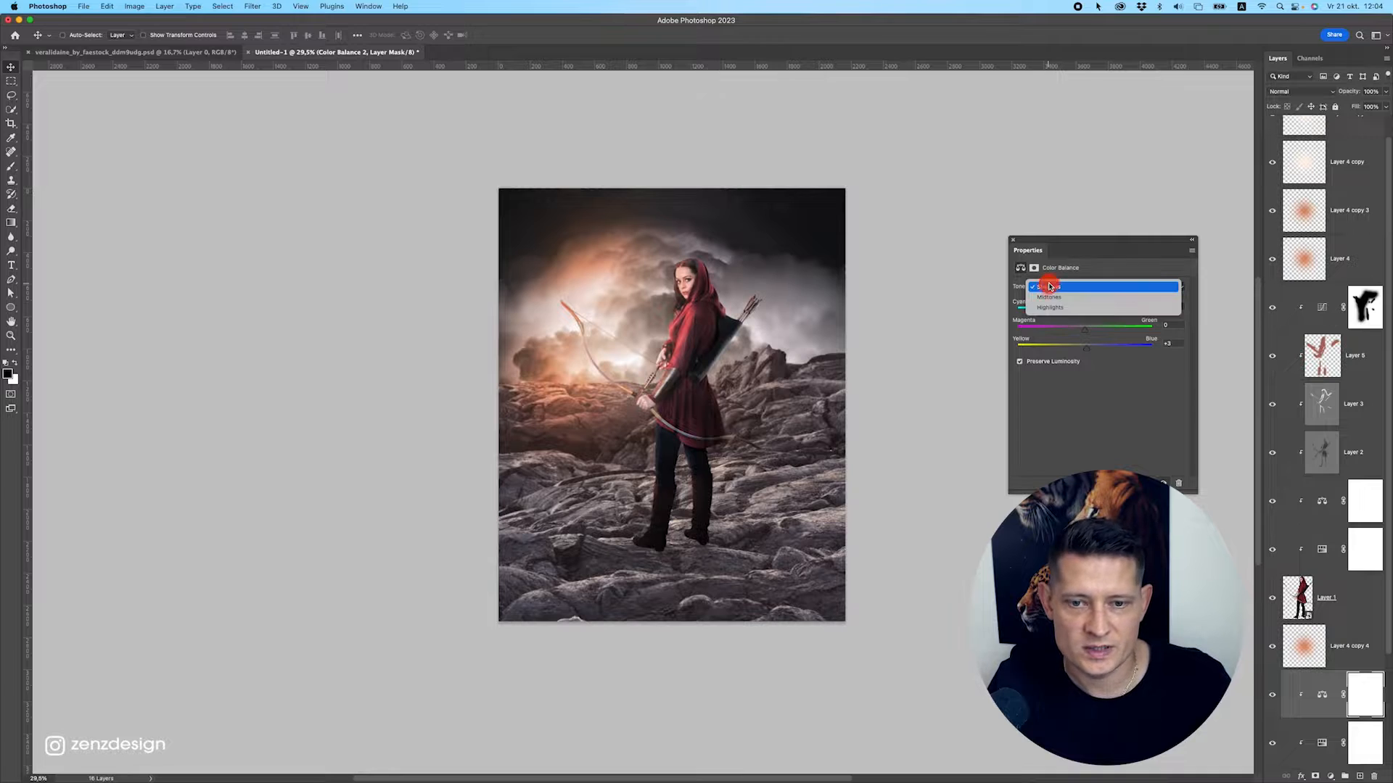
click(1050, 304)
drag(1096, 313, 1060, 311)
key(super+z)
scroll(799, 442, up, 5)
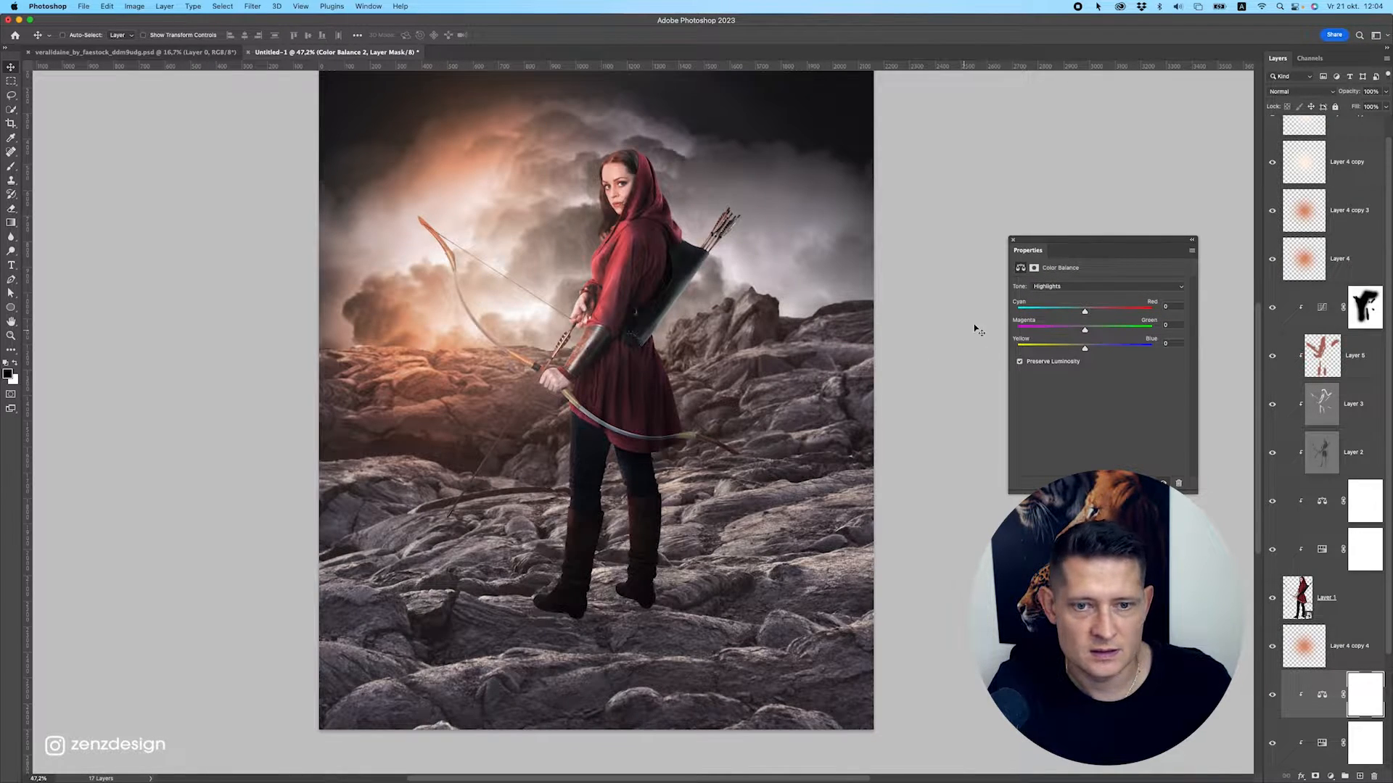
click(1013, 241)
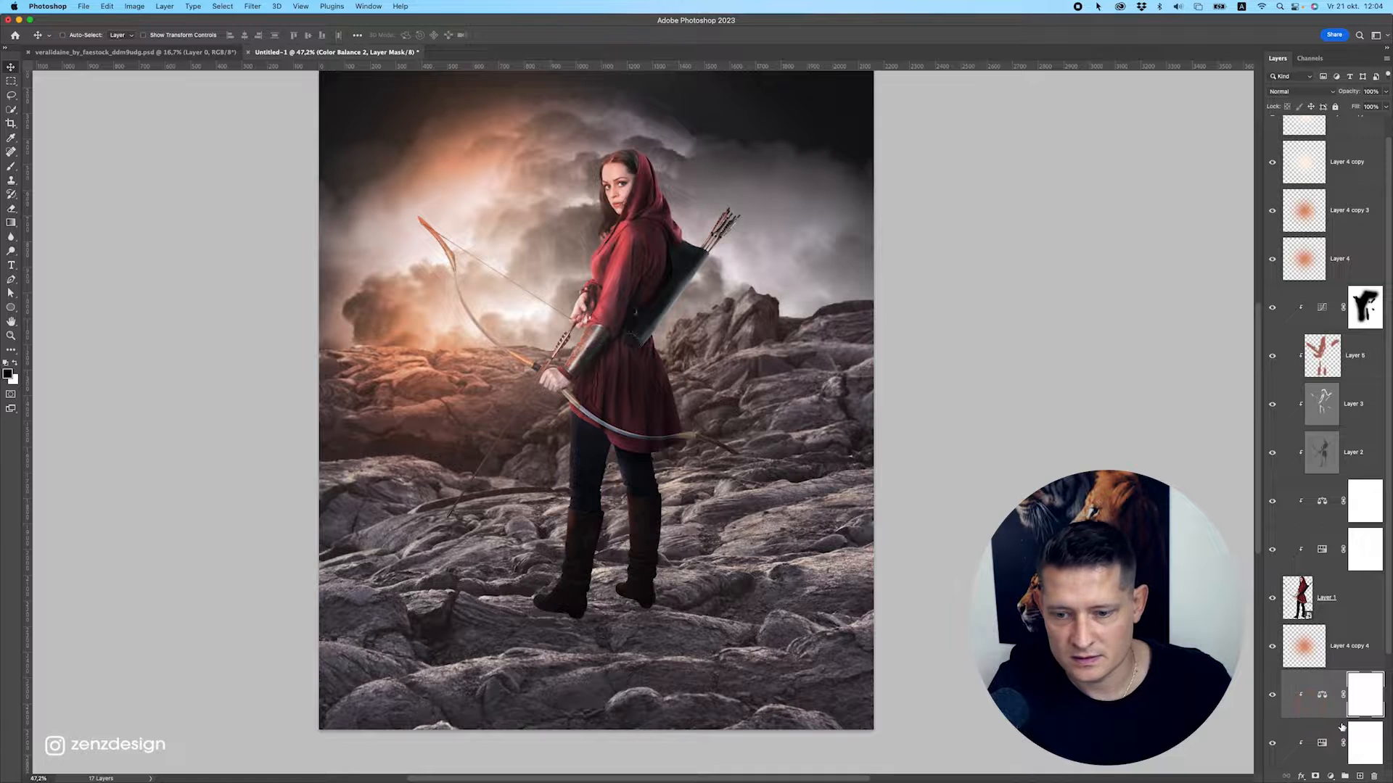
Create a new layer above the rocks' Color Balance adjustment and clip it to the lava rocks.
click(1359, 776)
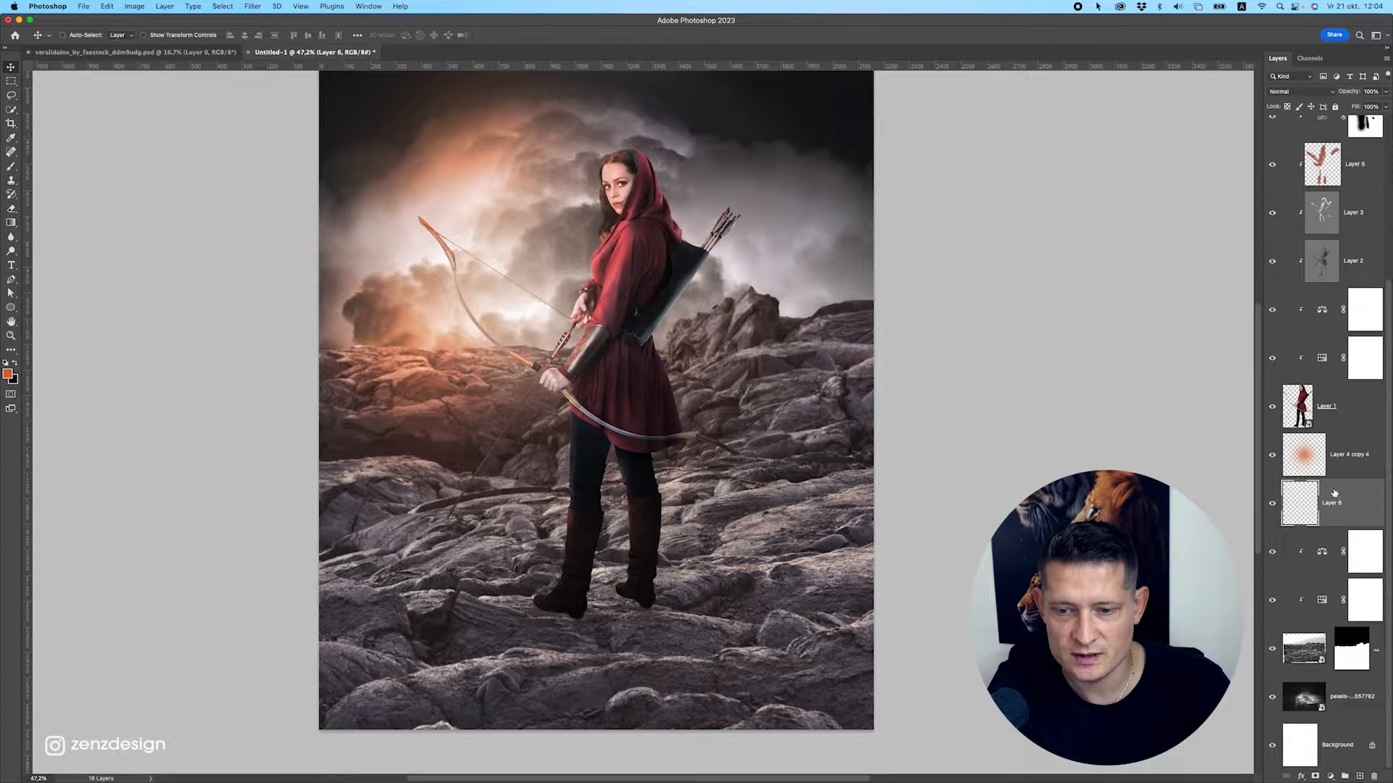
right_click(1334, 493)
click(1248, 481)
scroll(801, 410, down, 5)
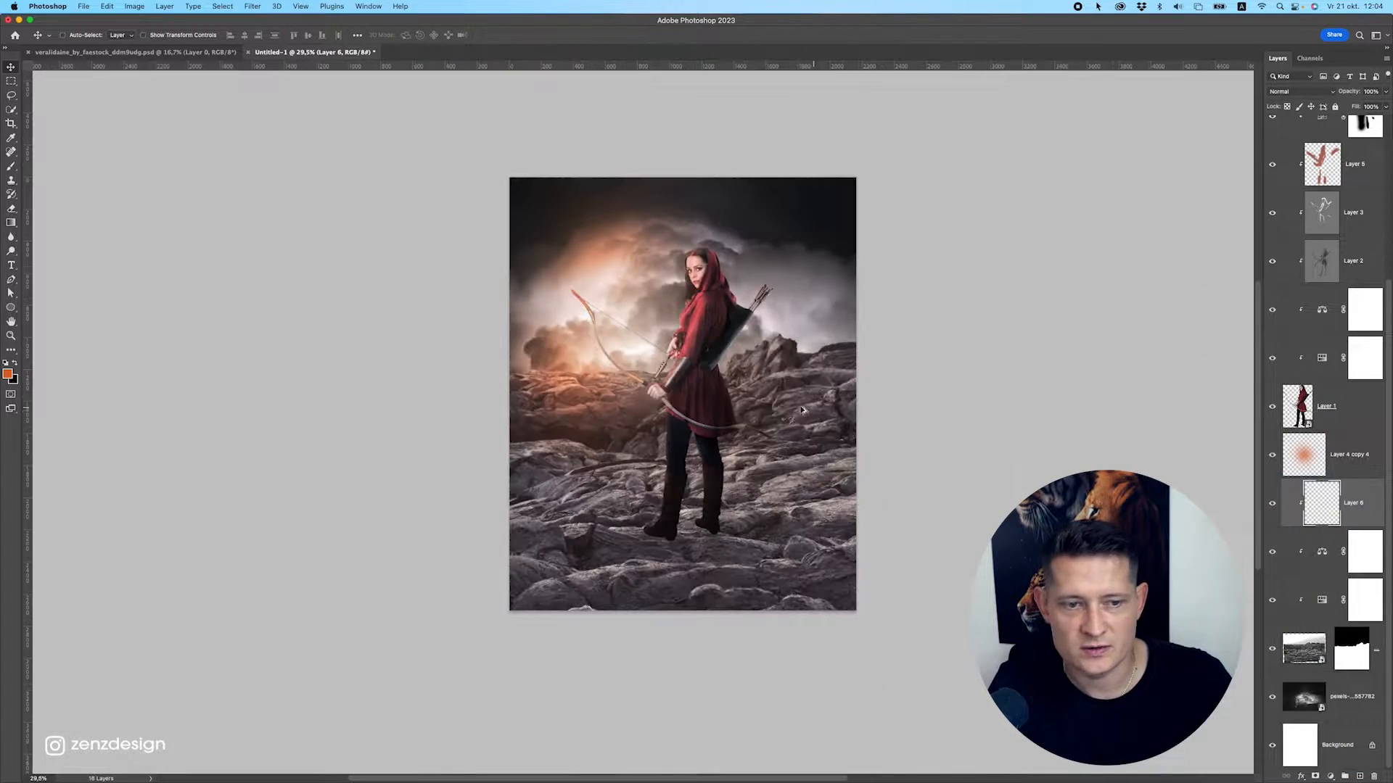
scroll(802, 410, up, 5)
Fill the new clipped Layer 6 with gray and set its blend mode to Overlay.
click(96, 7)
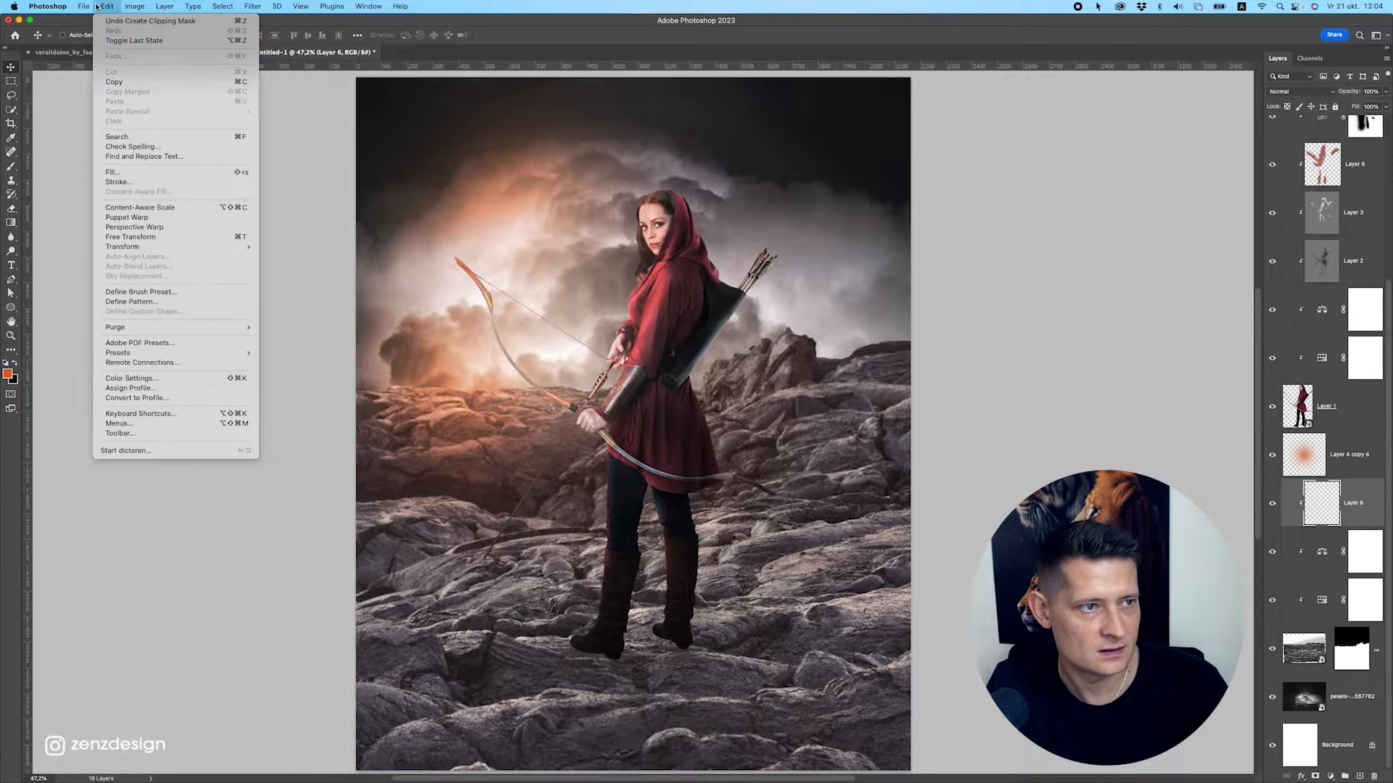
click(172, 171)
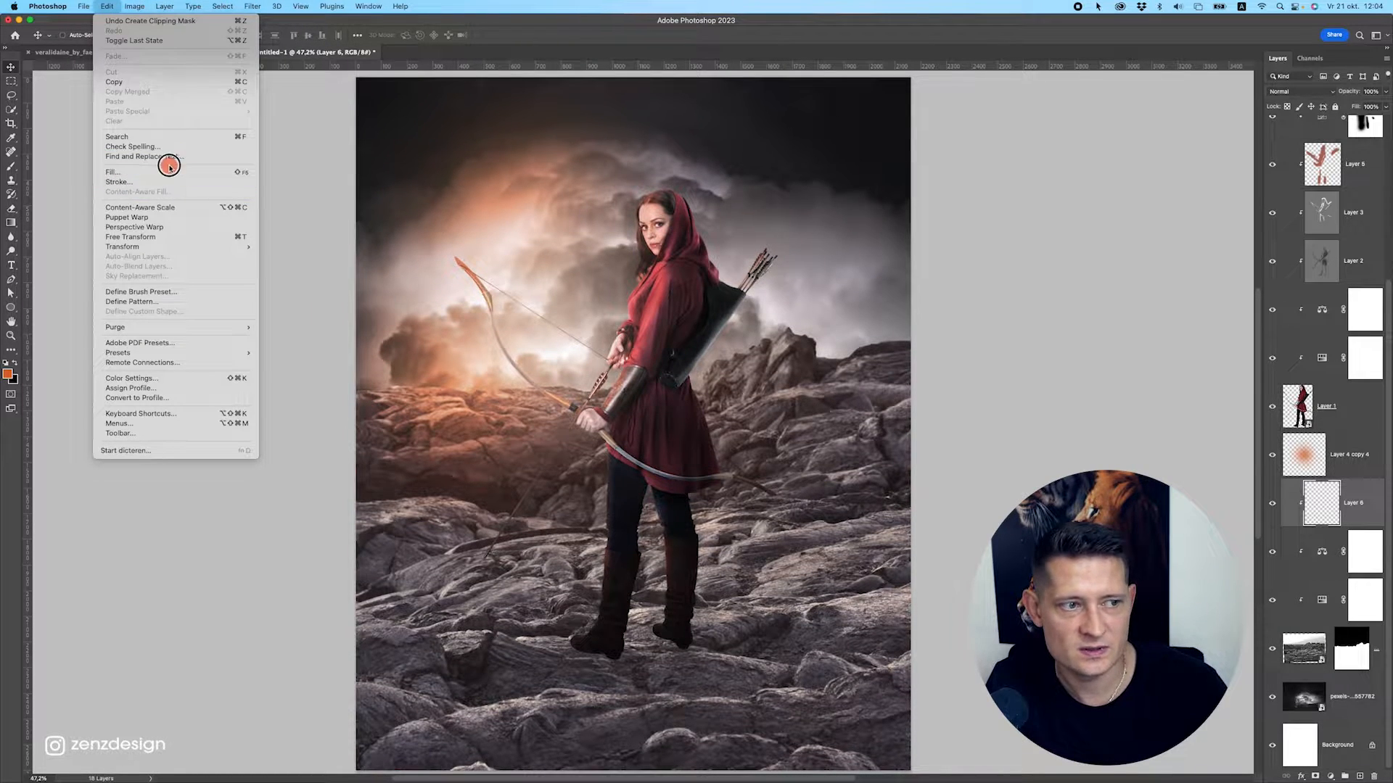
key(Return)
key(v)
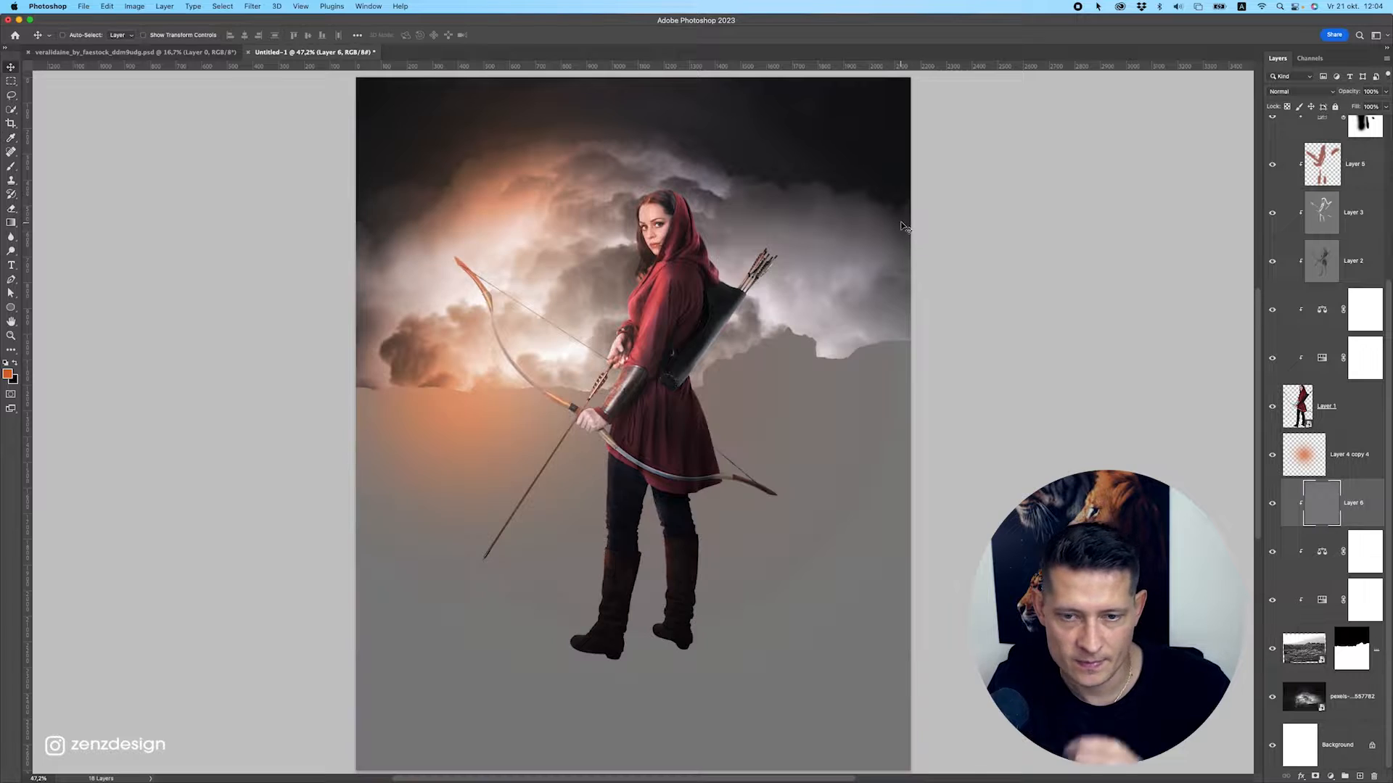
click(1303, 92)
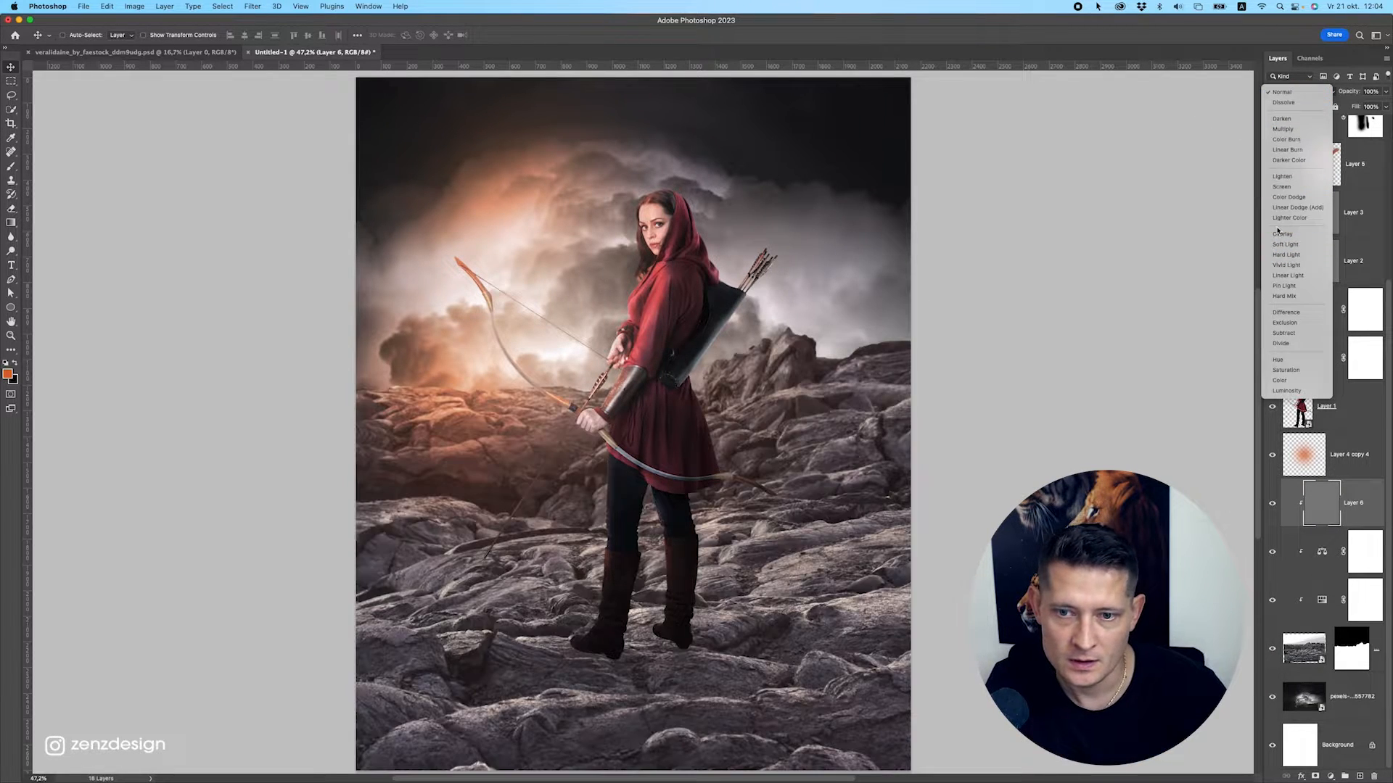
click(1295, 233)
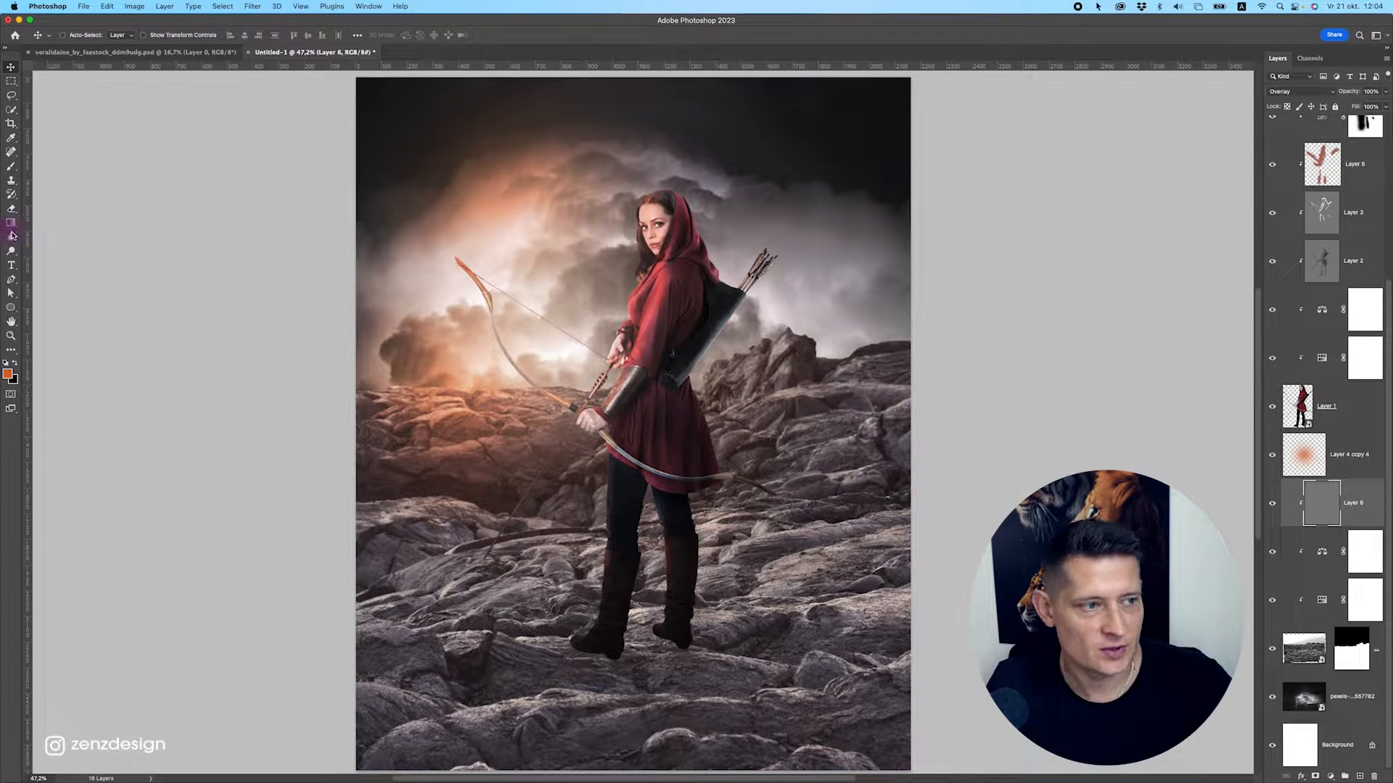
Switch to the Burn tool and enlarge its brush to 700 px for shading the rocks.
right_click(12, 236)
right_click(11, 251)
click(53, 261)
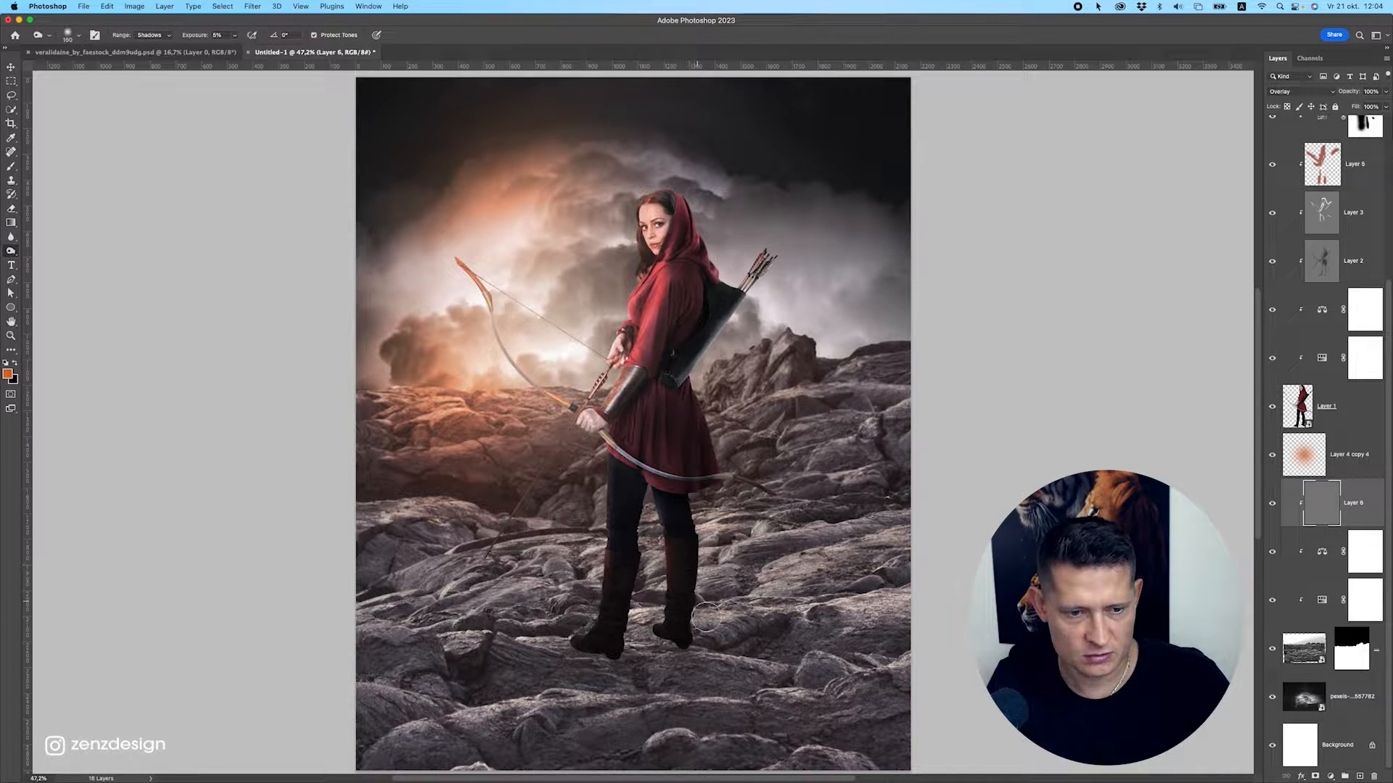
key(bracketright)
key(bracketright)
key(bracketright)
key(bracketright)
scroll(708, 619, down, 4)
scroll(708, 618, up, 2)
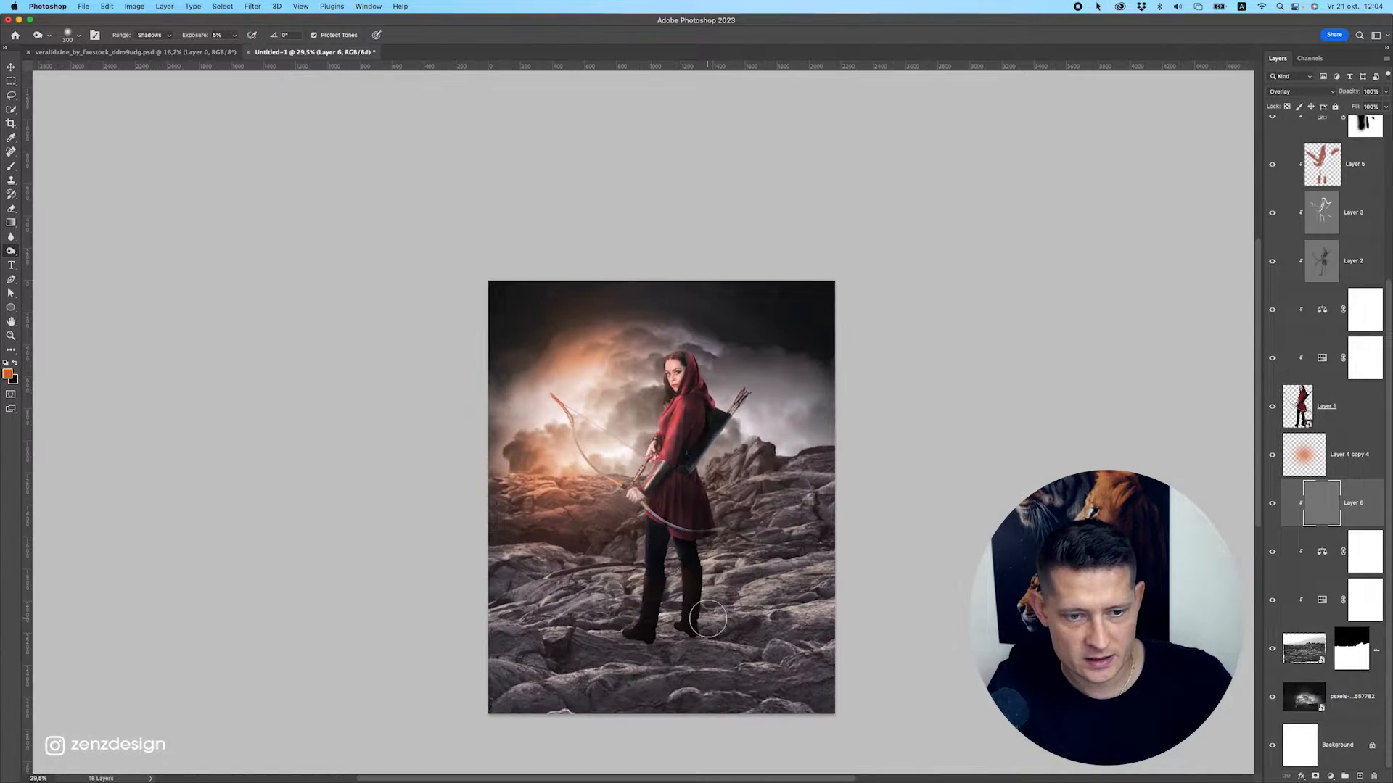
scroll(708, 619, down, 3)
key(bracketright)
key(bracketright)
key(bracketright)
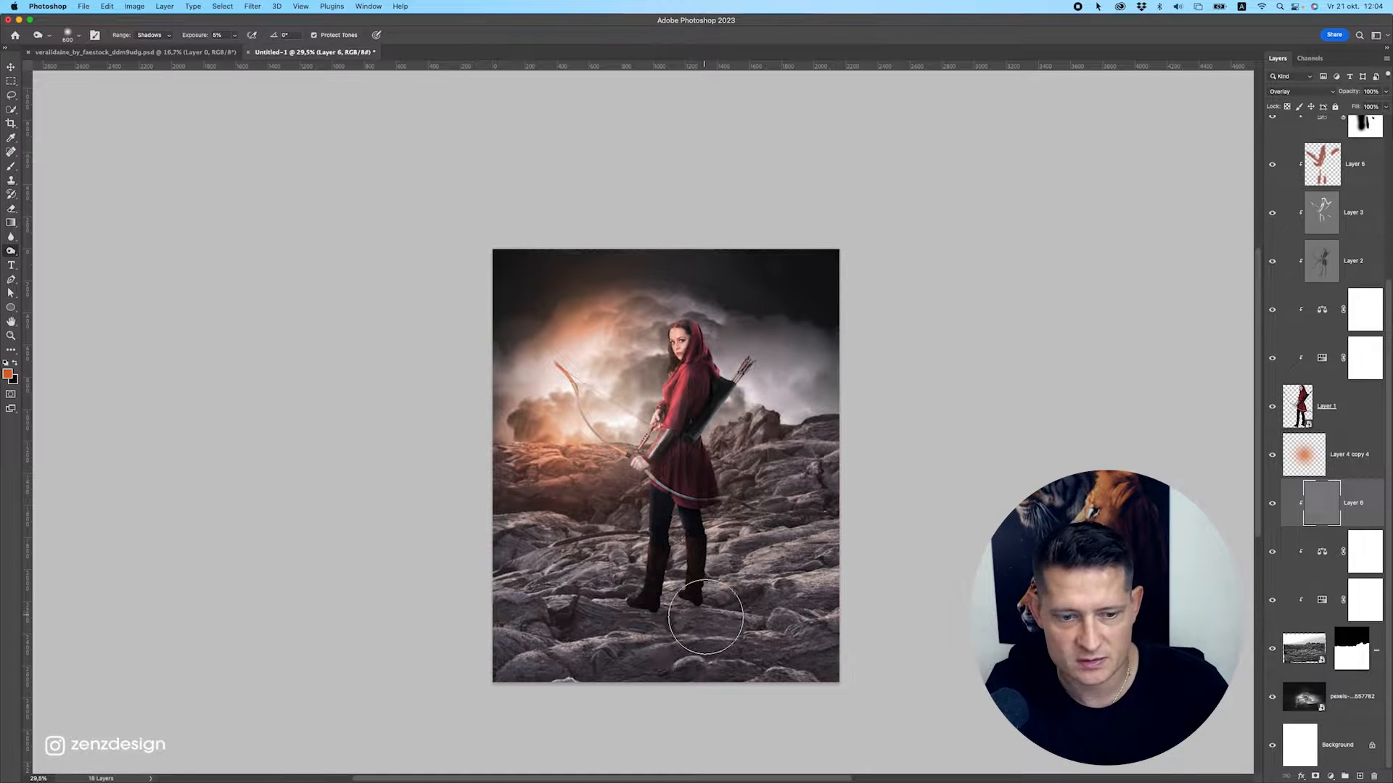
key(bracketright)
Set the Burn tool's range to Highlights and exposure to 37%, and enlarge the brush further.
click(152, 34)
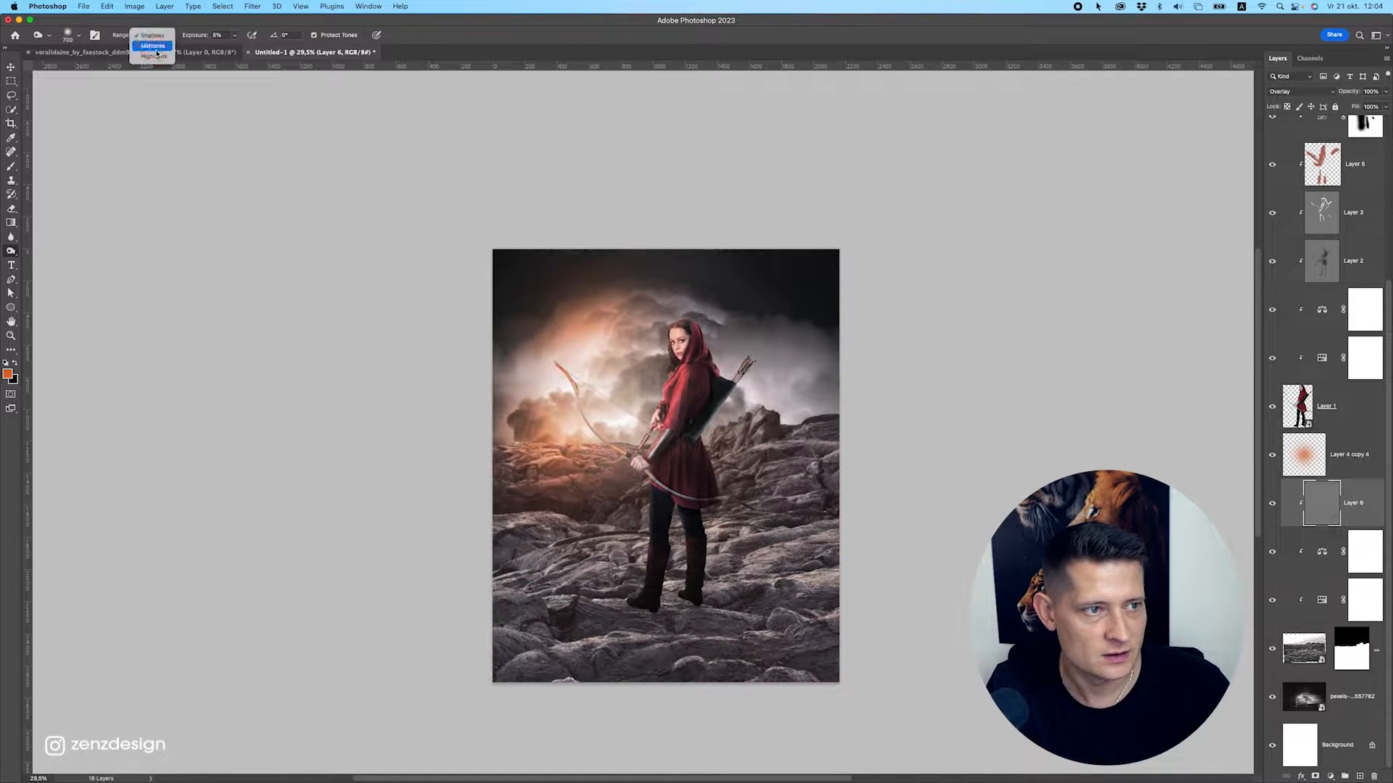
click(154, 56)
drag(234, 34, 251, 49)
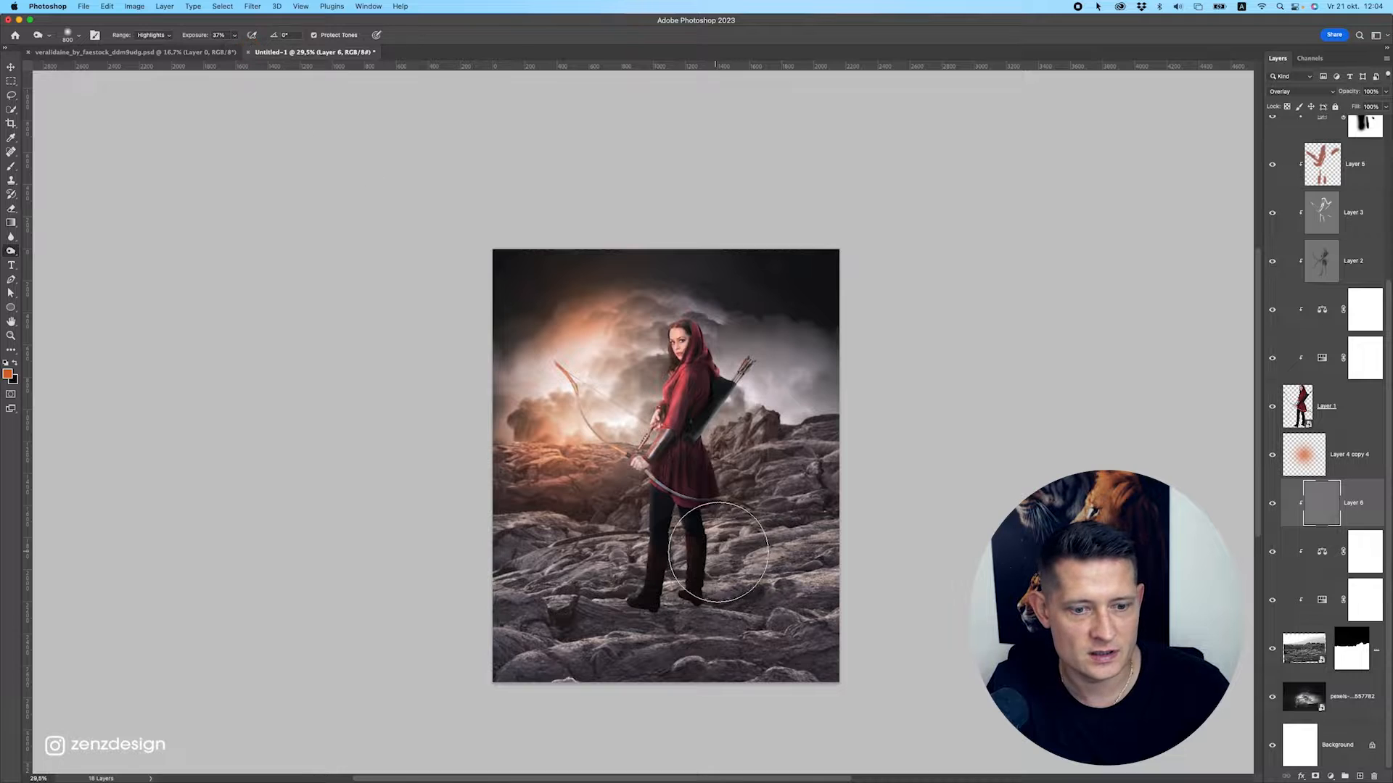
key(bracketright)
key(bracketright)
Burn the highlights on Layer 6 over the foreground rocks right of the archer, undoing unwanted strokes.
mouse_move(642, 657)
mouse_down()
mouse_move(865, 671)
mouse_move(586, 705)
mouse_move(886, 635)
mouse_move(621, 682)
mouse_move(706, 686)
mouse_move(778, 623)
mouse_move(817, 631)
mouse_move(671, 674)
mouse_move(553, 674)
mouse_move(738, 672)
mouse_move(707, 683)
mouse_up()
key(super+z)
mouse_move(851, 631)
mouse_down()
mouse_move(903, 590)
mouse_move(874, 567)
mouse_move(862, 491)
mouse_move(841, 501)
mouse_move(806, 571)
mouse_move(868, 435)
mouse_move(872, 511)
mouse_move(795, 625)
mouse_move(496, 642)
mouse_move(564, 688)
mouse_move(669, 676)
mouse_move(965, 593)
mouse_up()
key(super+z)
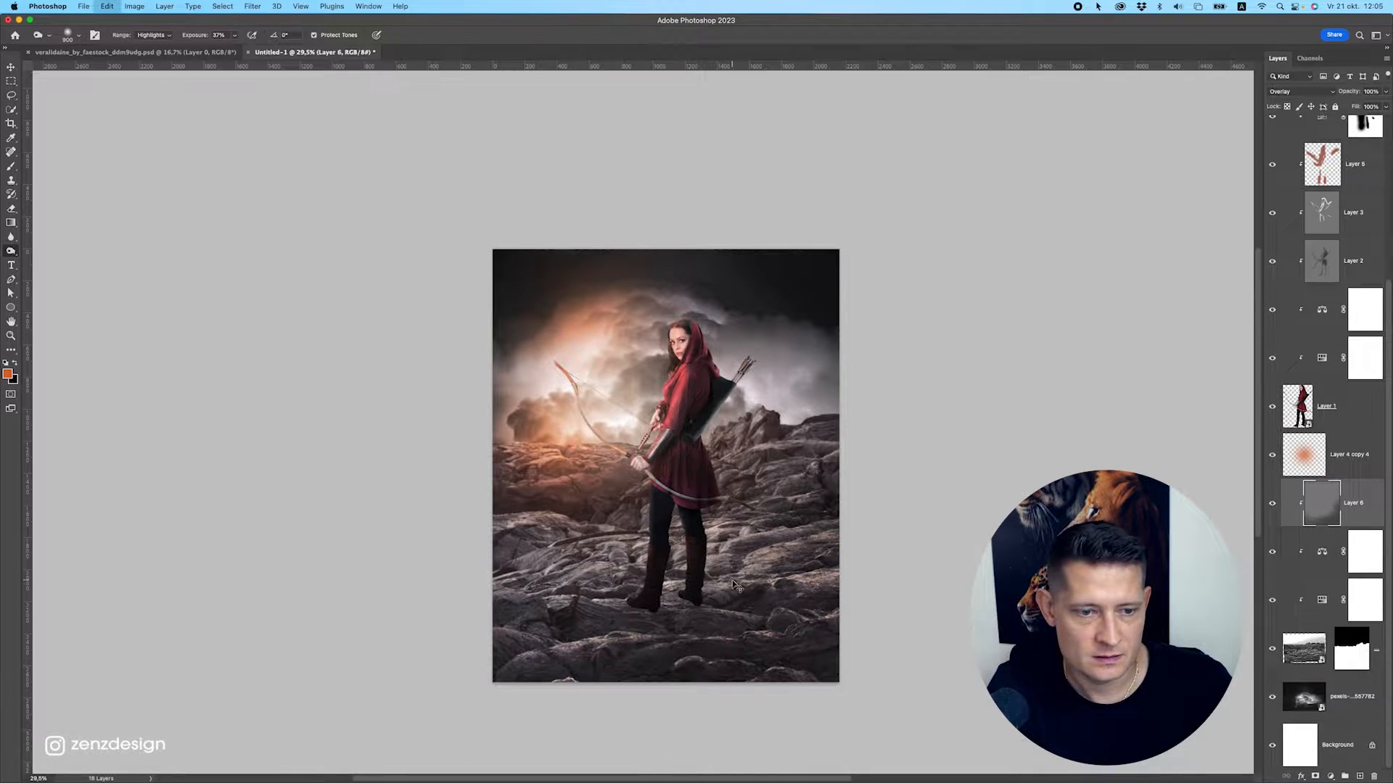
scroll(734, 581, down, 5)
scroll(733, 580, up, 5)
key(super+z)
scroll(840, 554, up, 10)
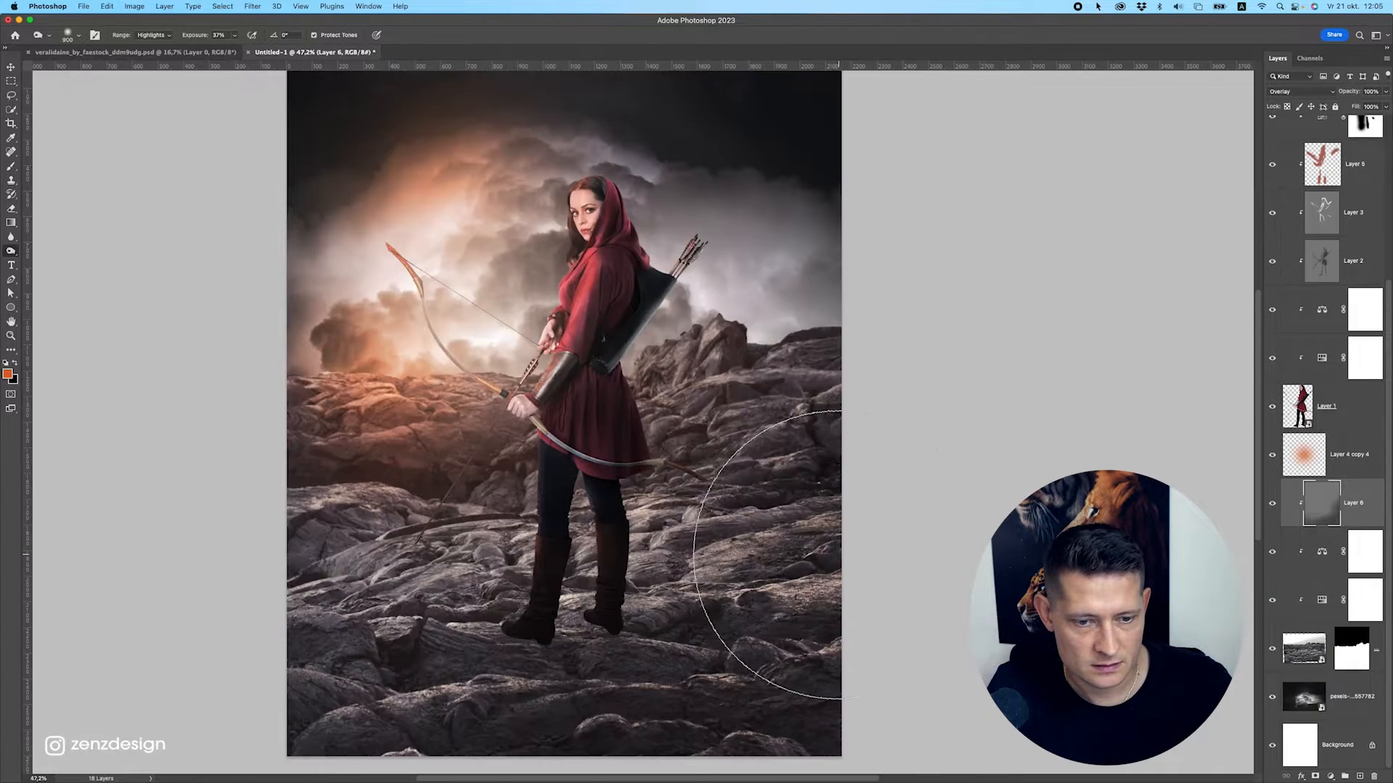
scroll(688, 564, down, 10)
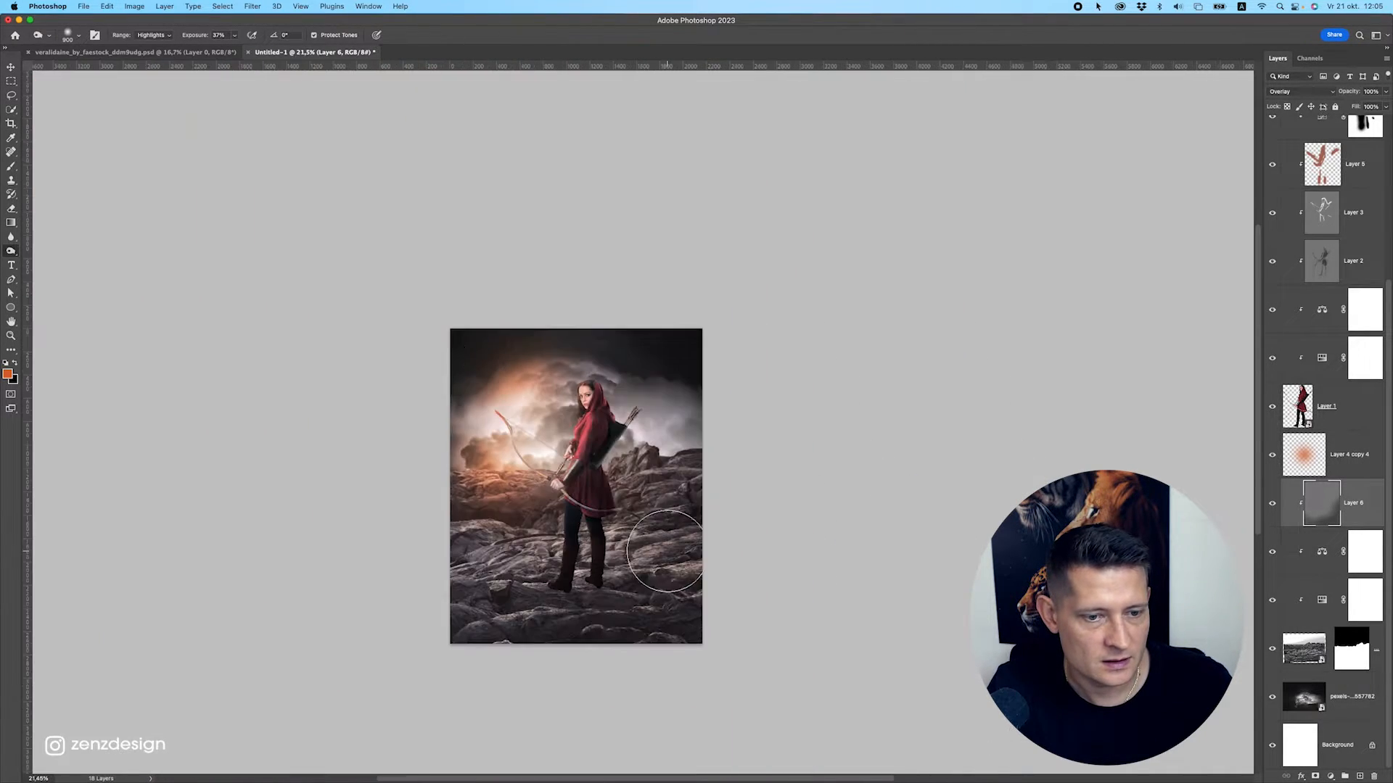
scroll(575, 512, up, 3)
Set the Burn tool's range to Midtones with 18% exposure and darken the rocks right of the archer's boots.
click(152, 35)
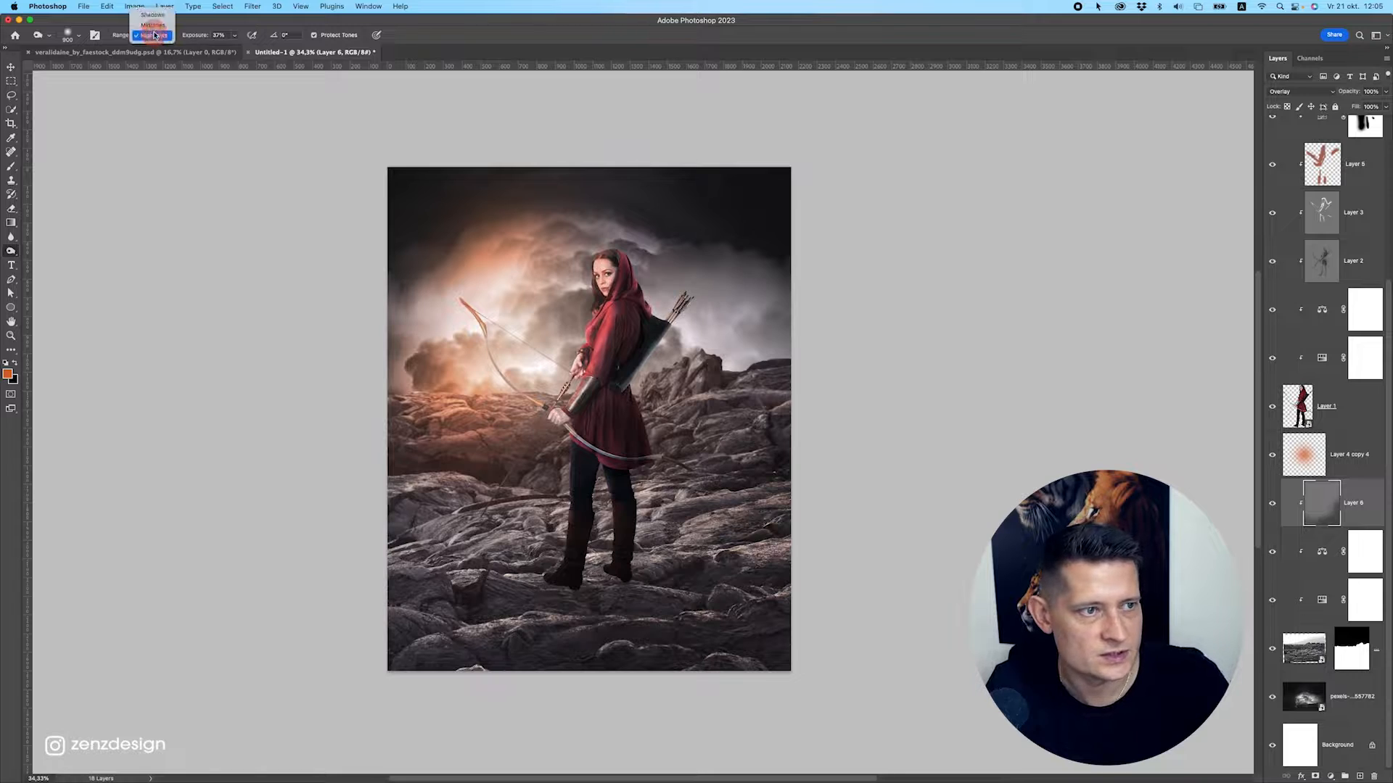
click(150, 21)
click(234, 35)
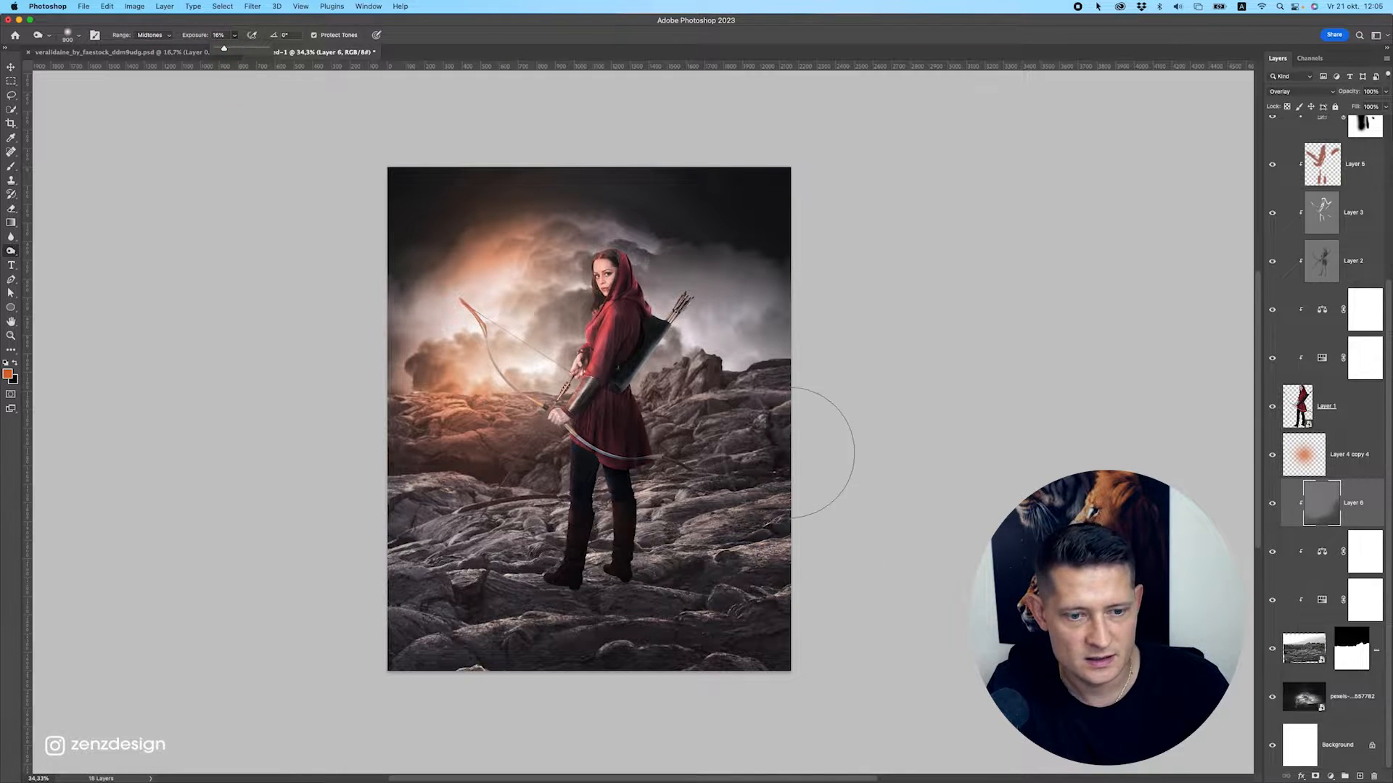
mouse_move(625, 665)
mouse_down()
mouse_move(685, 657)
mouse_move(848, 586)
mouse_up()
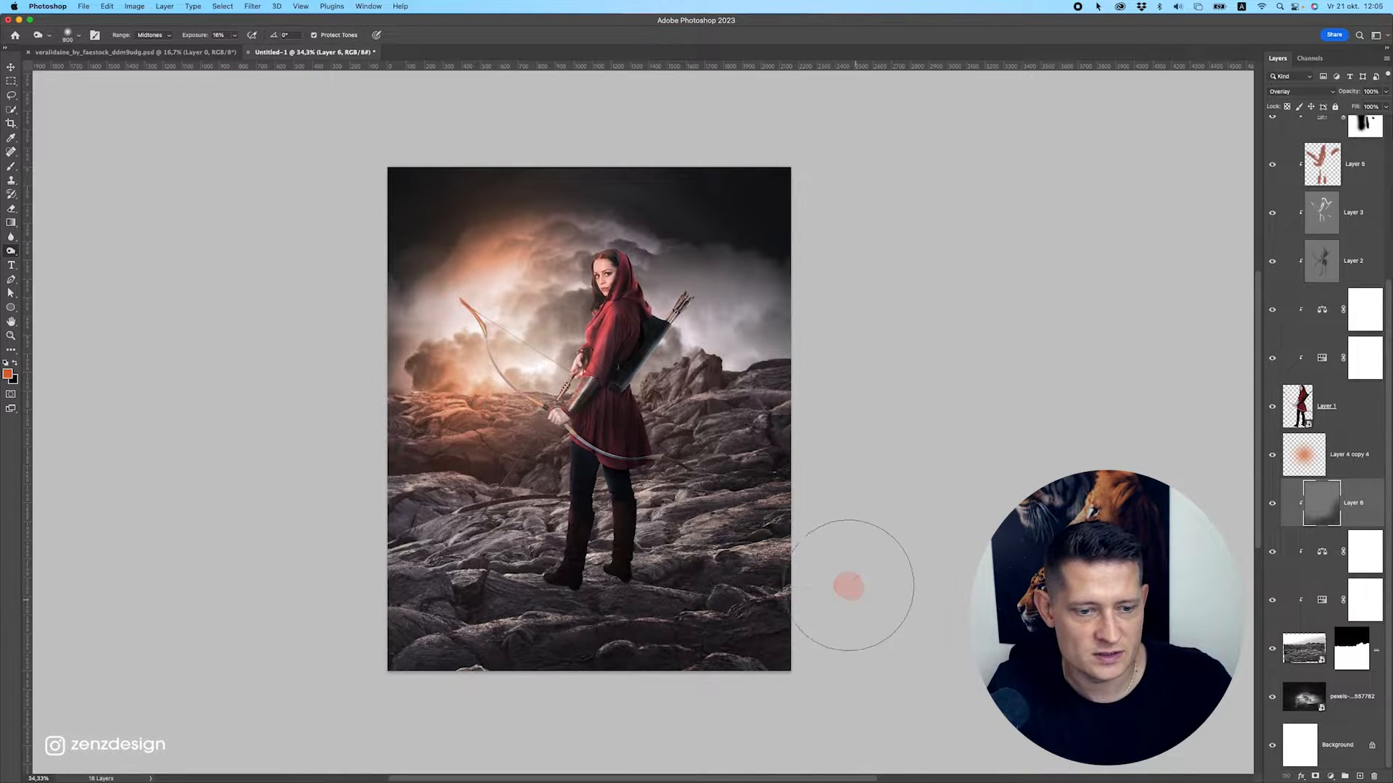
mouse_move(663, 650)
mouse_down()
mouse_move(731, 425)
mouse_move(678, 584)
mouse_move(903, 533)
mouse_move(859, 560)
mouse_move(566, 639)
mouse_move(629, 589)
mouse_up()
scroll(763, 555, down, 5)
scroll(763, 557, up, 5)
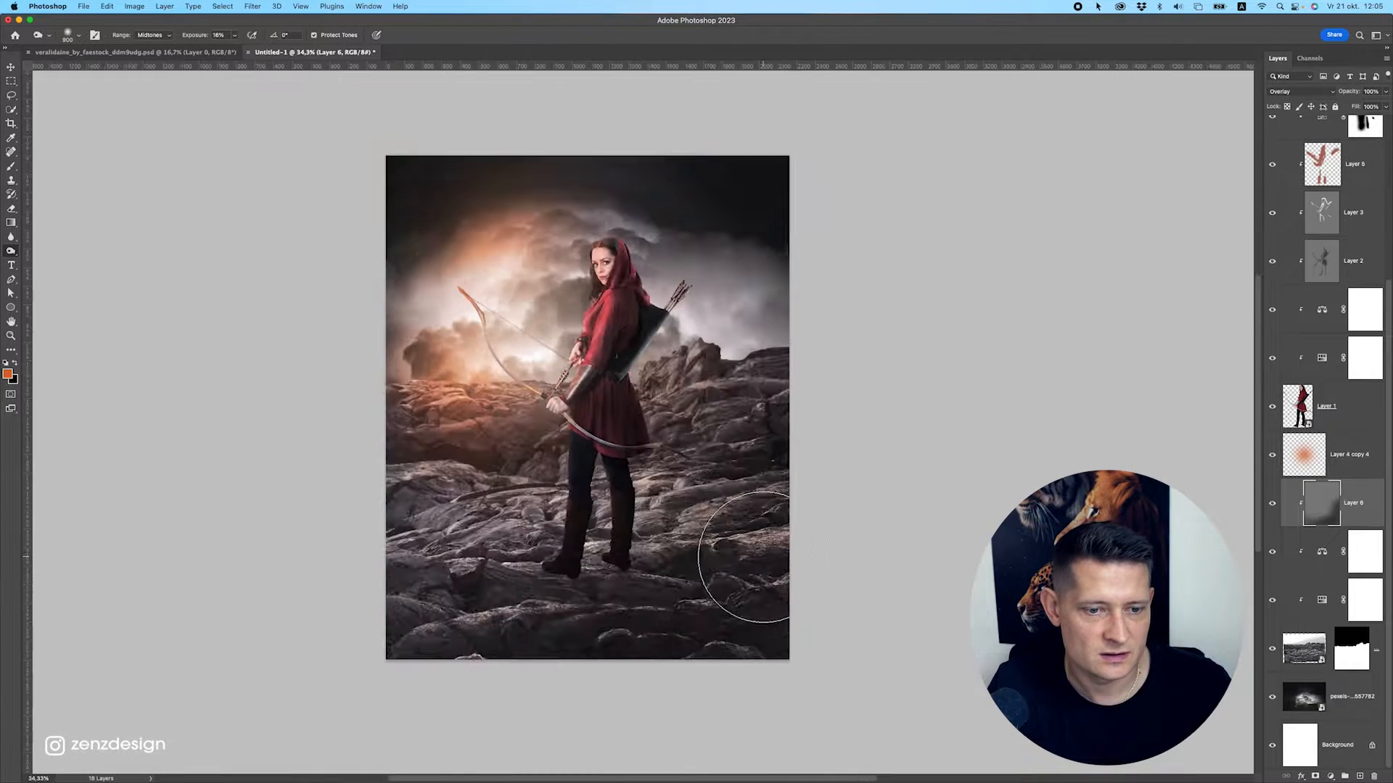
scroll(743, 557, up, 3)
Set the Burn tool's range to Shadows with 8% exposure and darken the rocks along the picture's right edge.
click(152, 35)
click(152, 25)
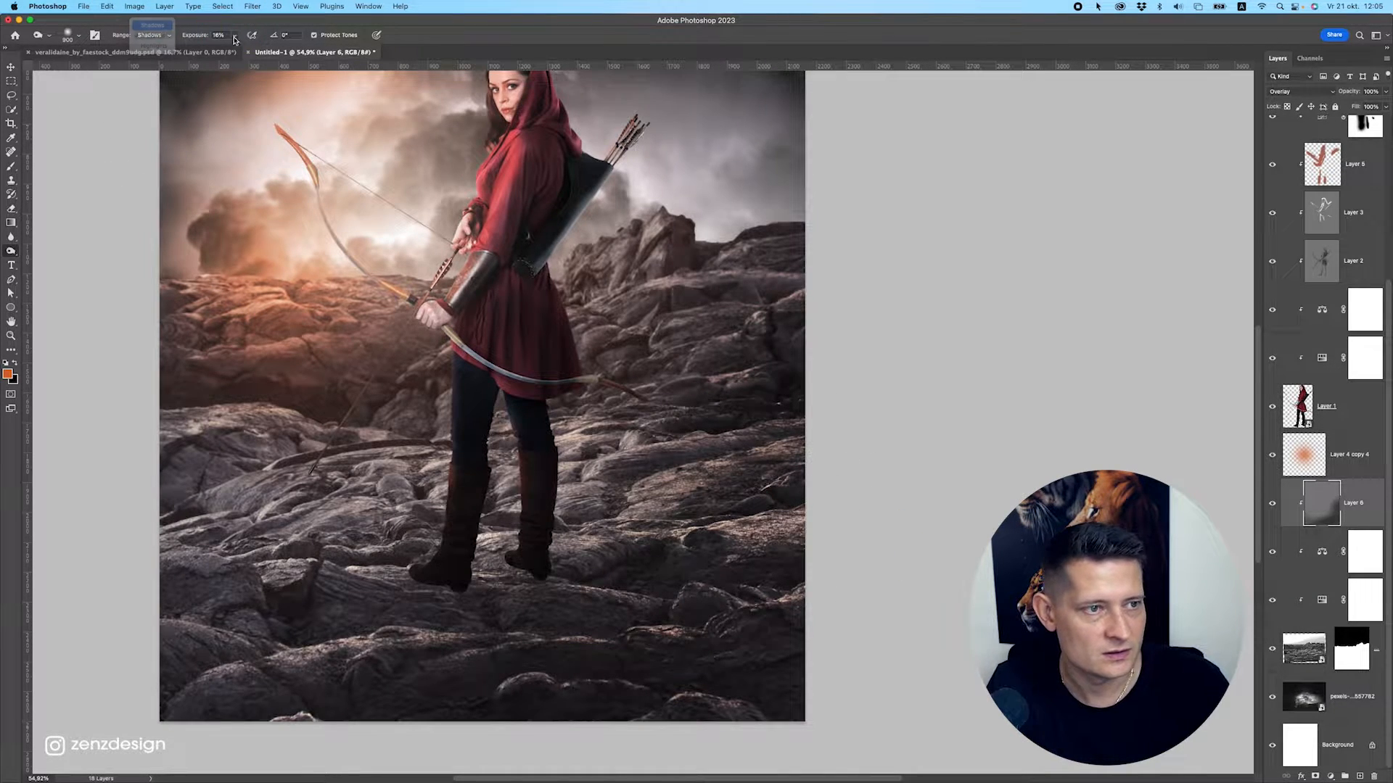
click(235, 36)
click(273, 29)
scroll(602, 520, down, 3)
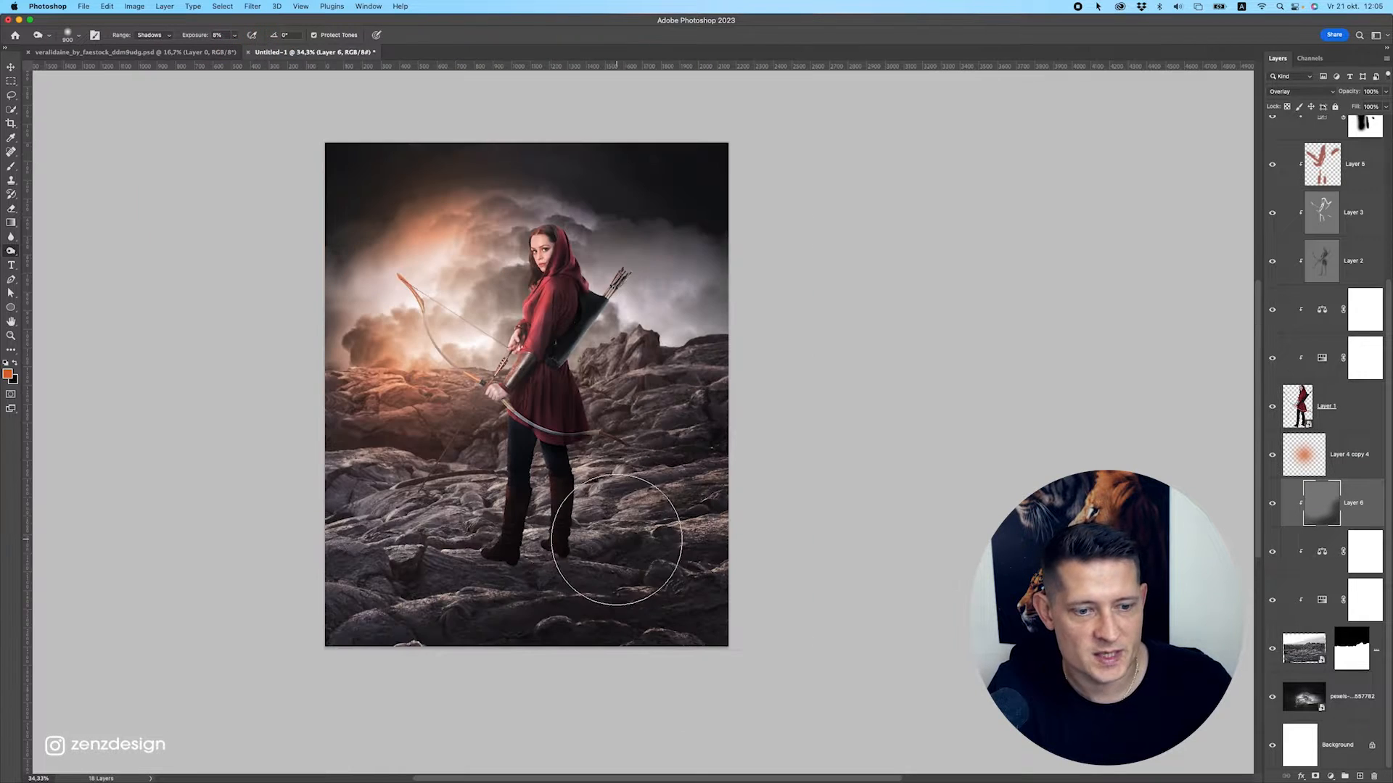
mouse_move(695, 548)
mouse_down()
mouse_move(708, 537)
mouse_move(813, 615)
mouse_up()
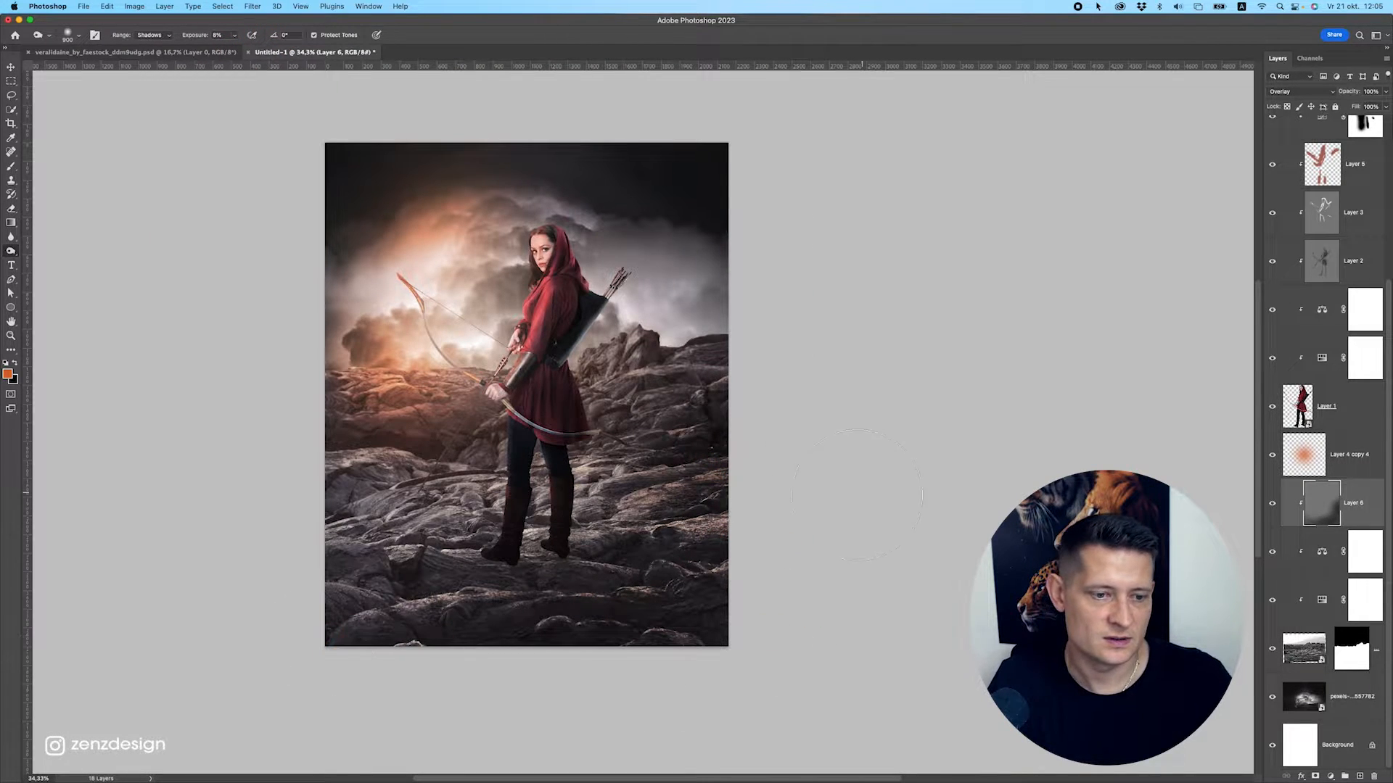
scroll(659, 554, down, 3)
scroll(660, 554, up, 3)
mouse_move(689, 496)
mouse_down()
mouse_move(715, 505)
mouse_move(734, 491)
mouse_up()
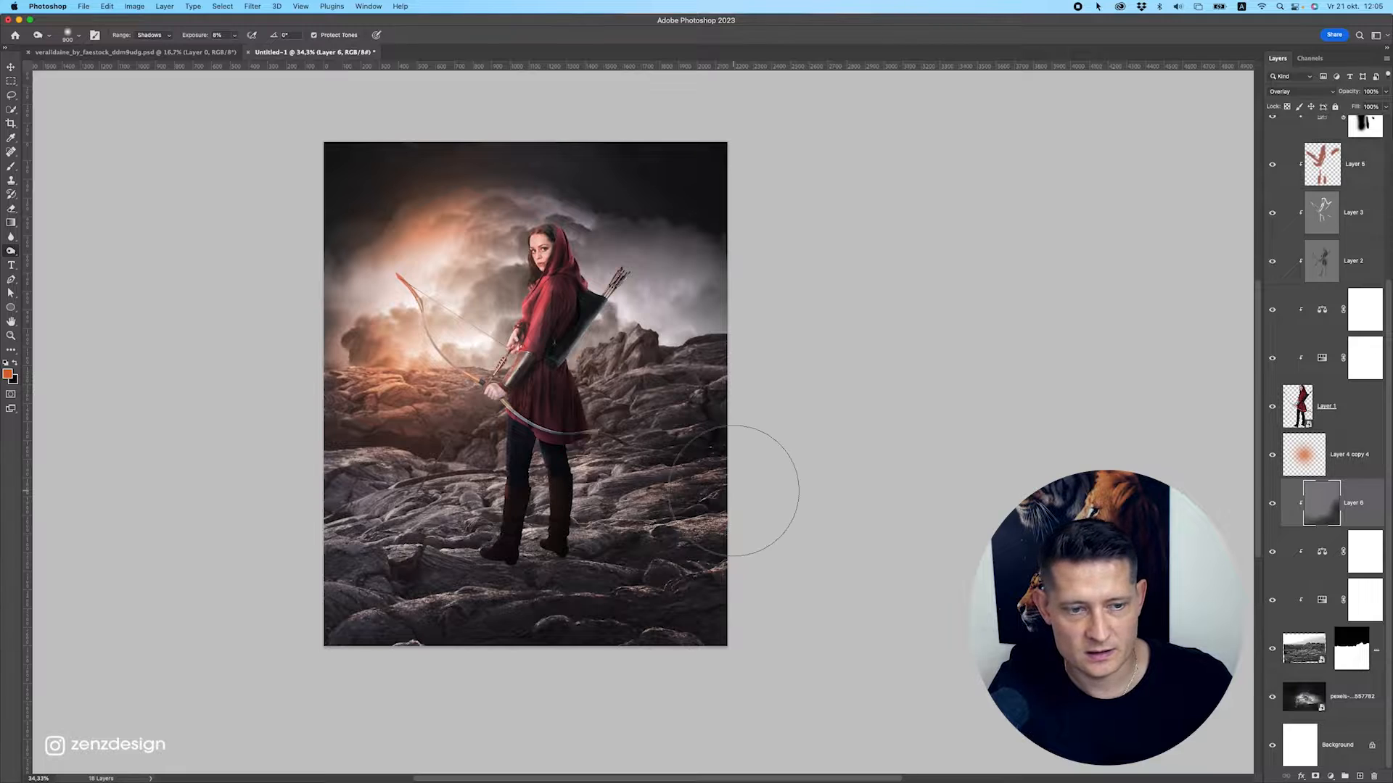
Create a new layer above Layer 6 and clip it to the lava rocks.
click(1363, 776)
right_click(1348, 507)
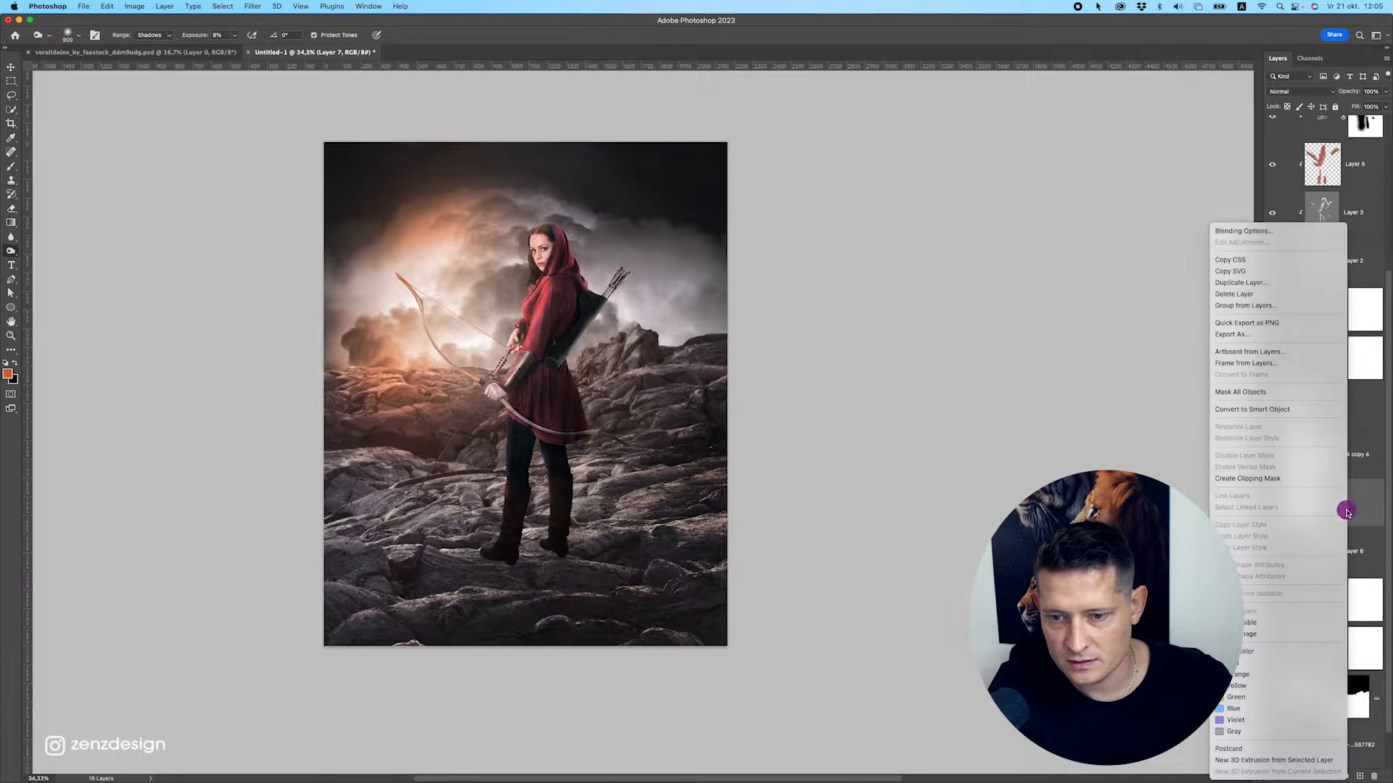
click(1291, 482)
key(super+alt+g)
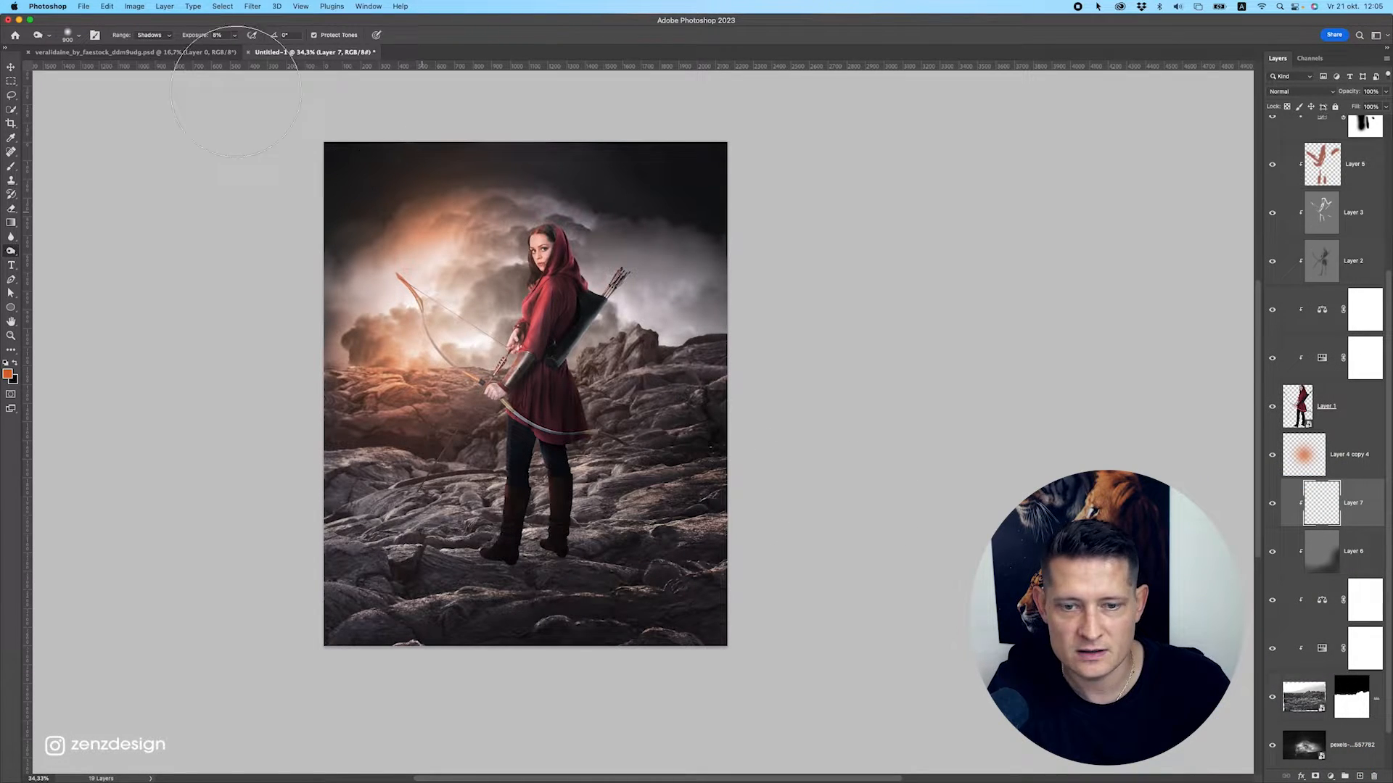
Fill the new clipped Layer 7 with 50% gray and set its blend mode to Overlay.
click(105, 7)
click(183, 174)
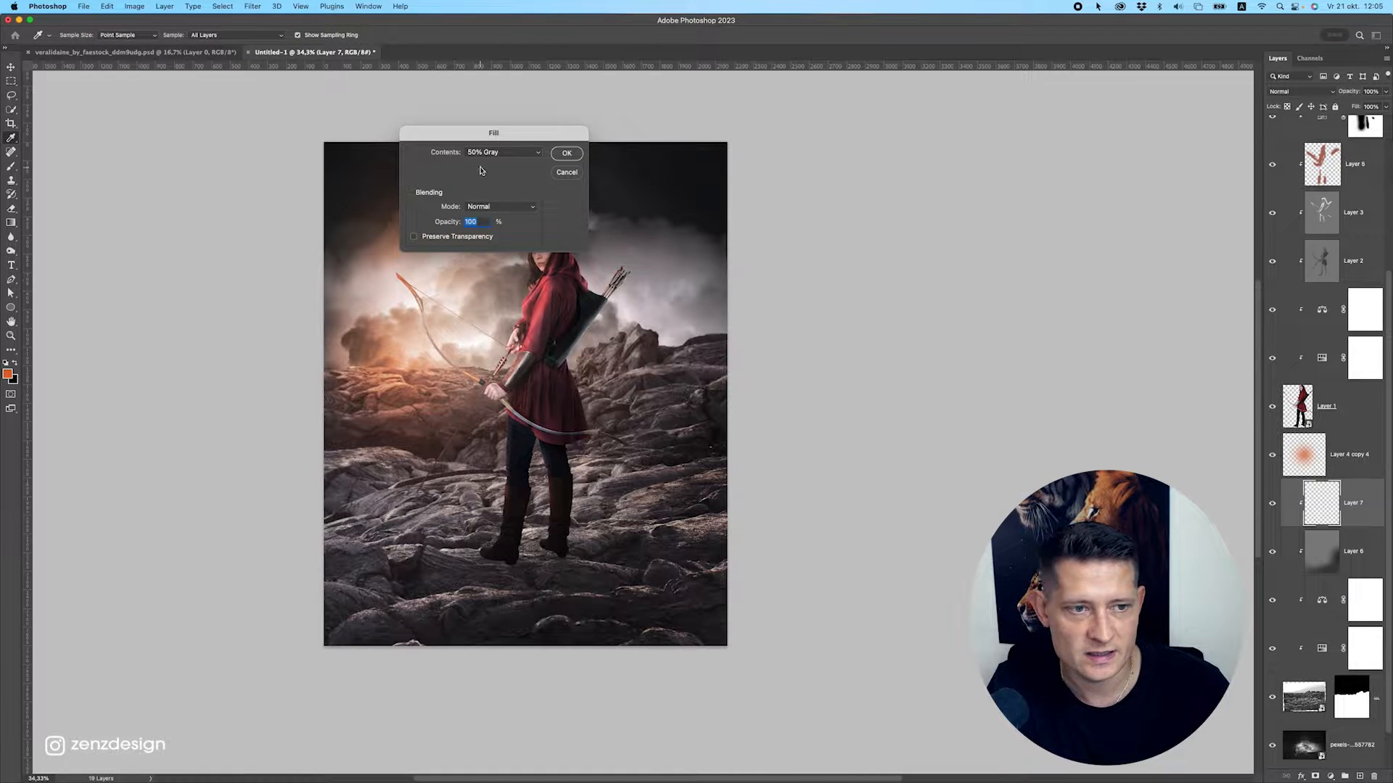
key(Return)
key(o)
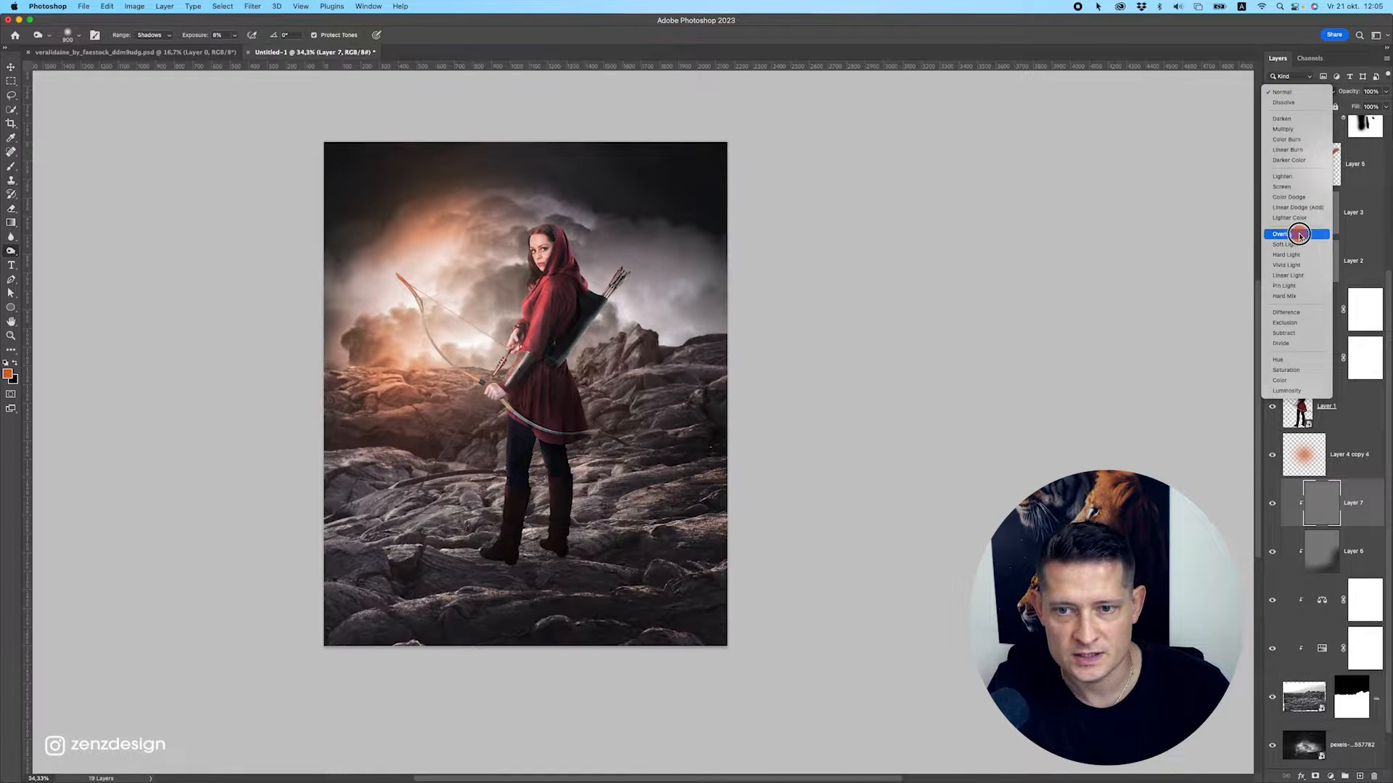
click(1283, 234)
Switch to the Dodge tool, set its range to Highlights and exposure to 28%, and lighten the rock peak behind the quiver.
right_click(11, 251)
click(44, 263)
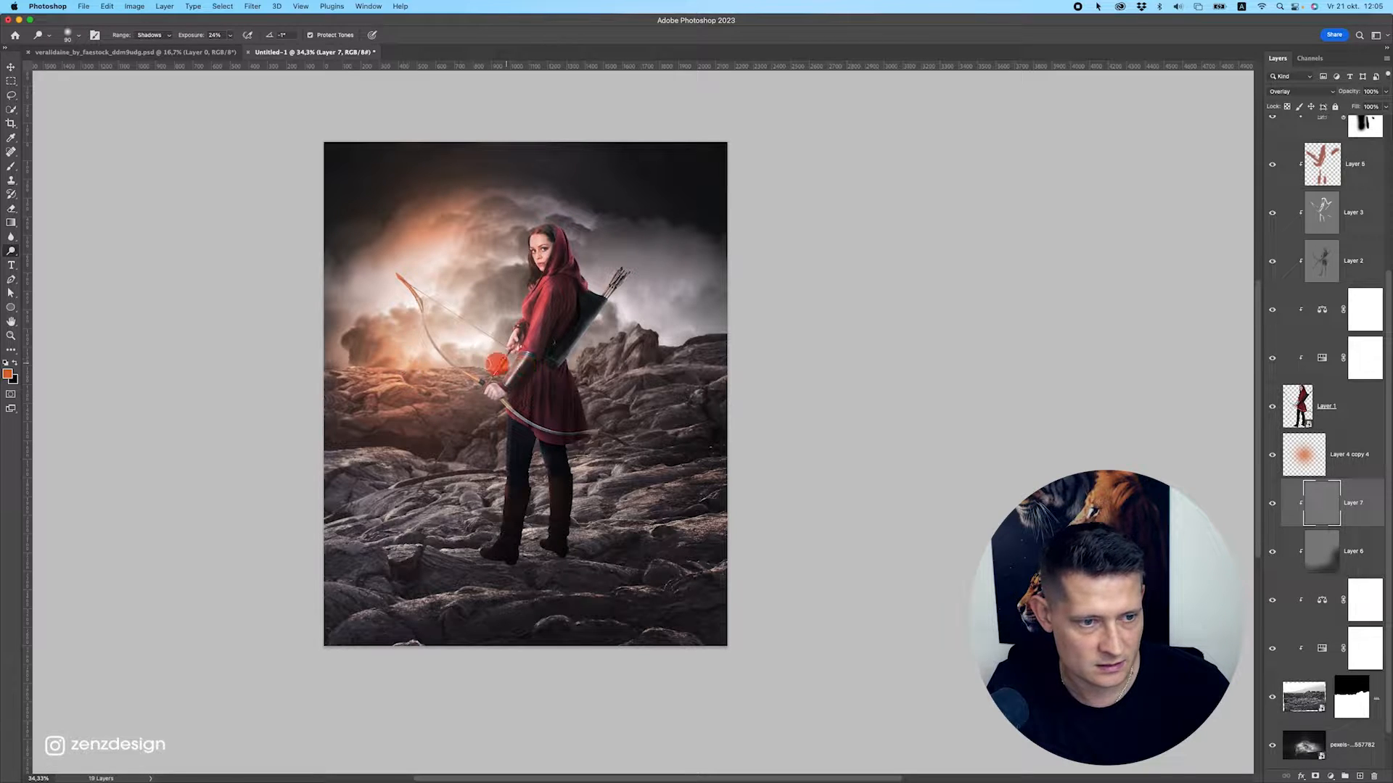
drag(573, 363, 640, 326)
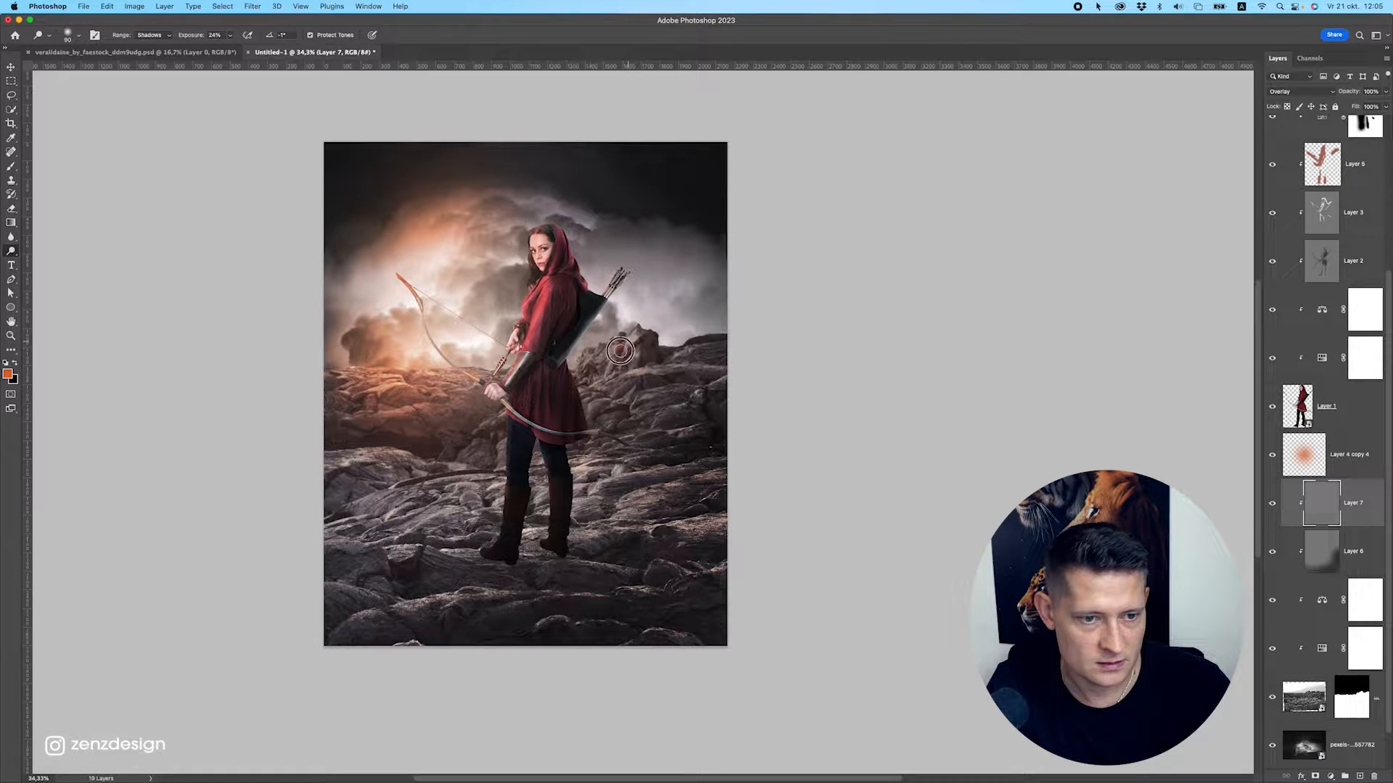
click(167, 36)
click(157, 56)
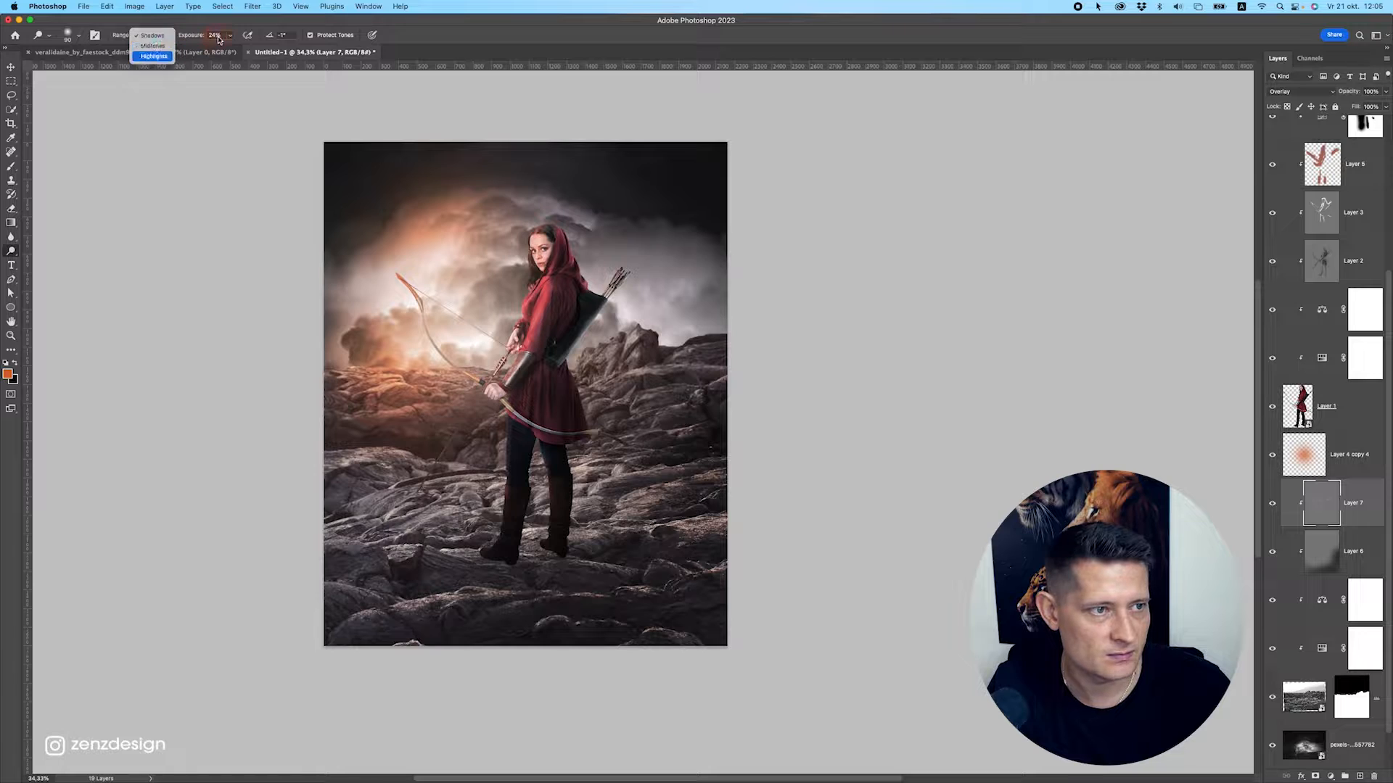
click(229, 36)
drag(230, 48, 241, 48)
click(449, 295)
drag(572, 380, 647, 324)
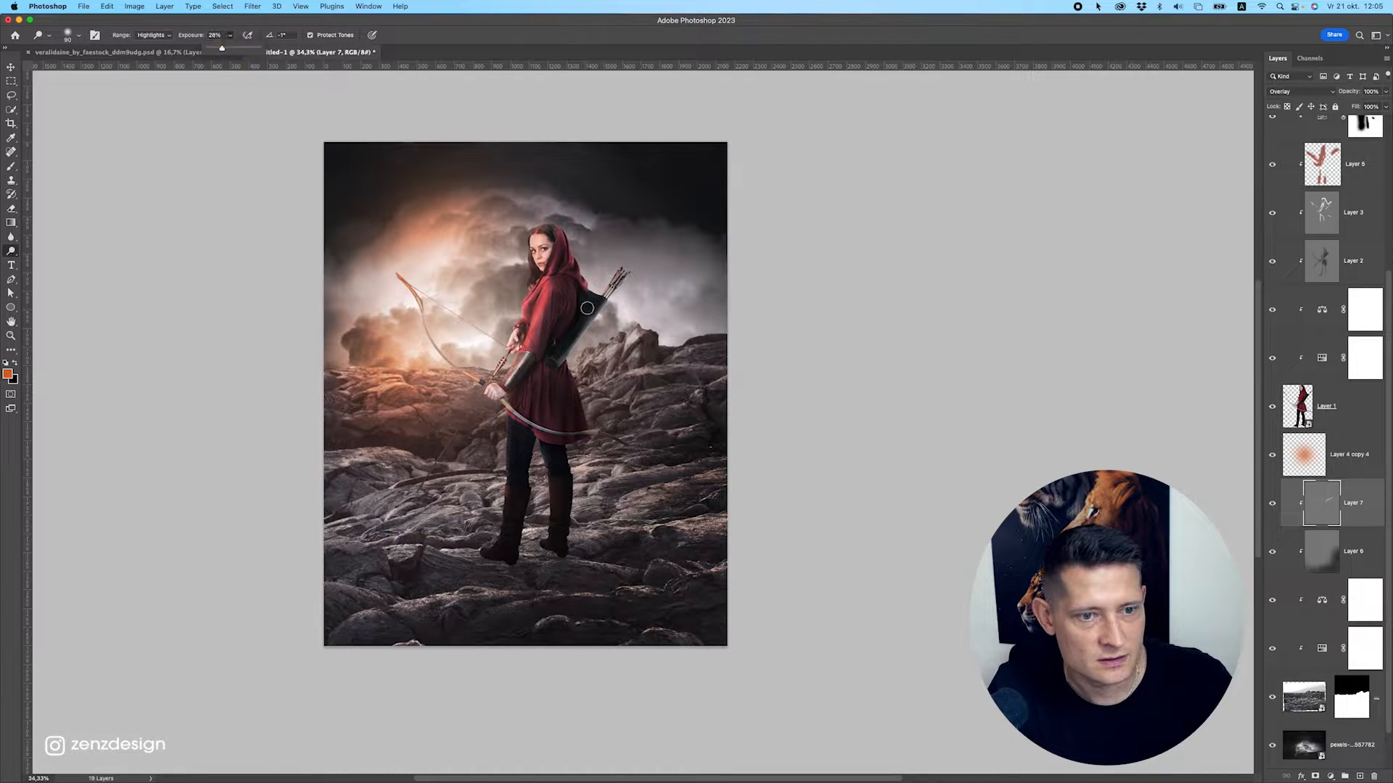
click(586, 347)
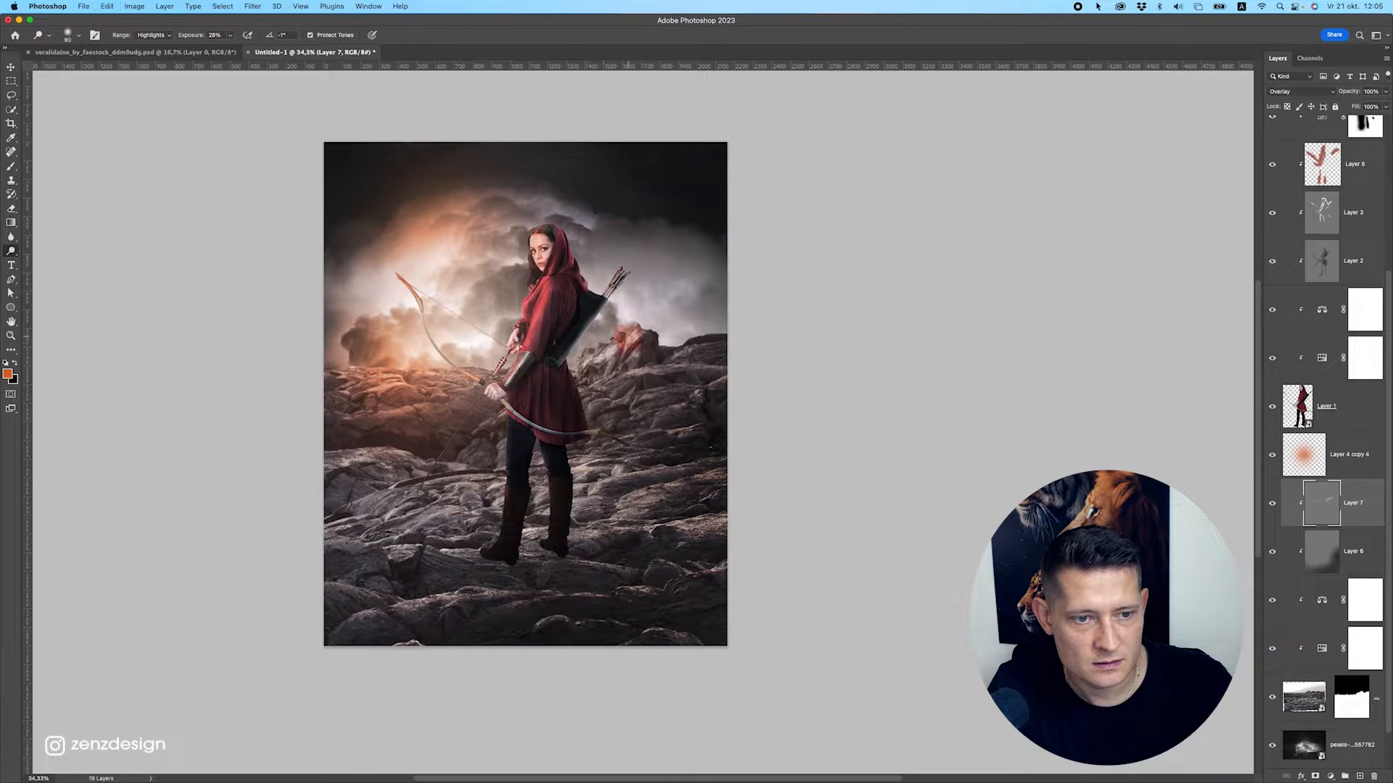
Lower the Dodge tool's exposure to 15% and lighten the rocks around the archer's legs and along the right ridge.
click(228, 35)
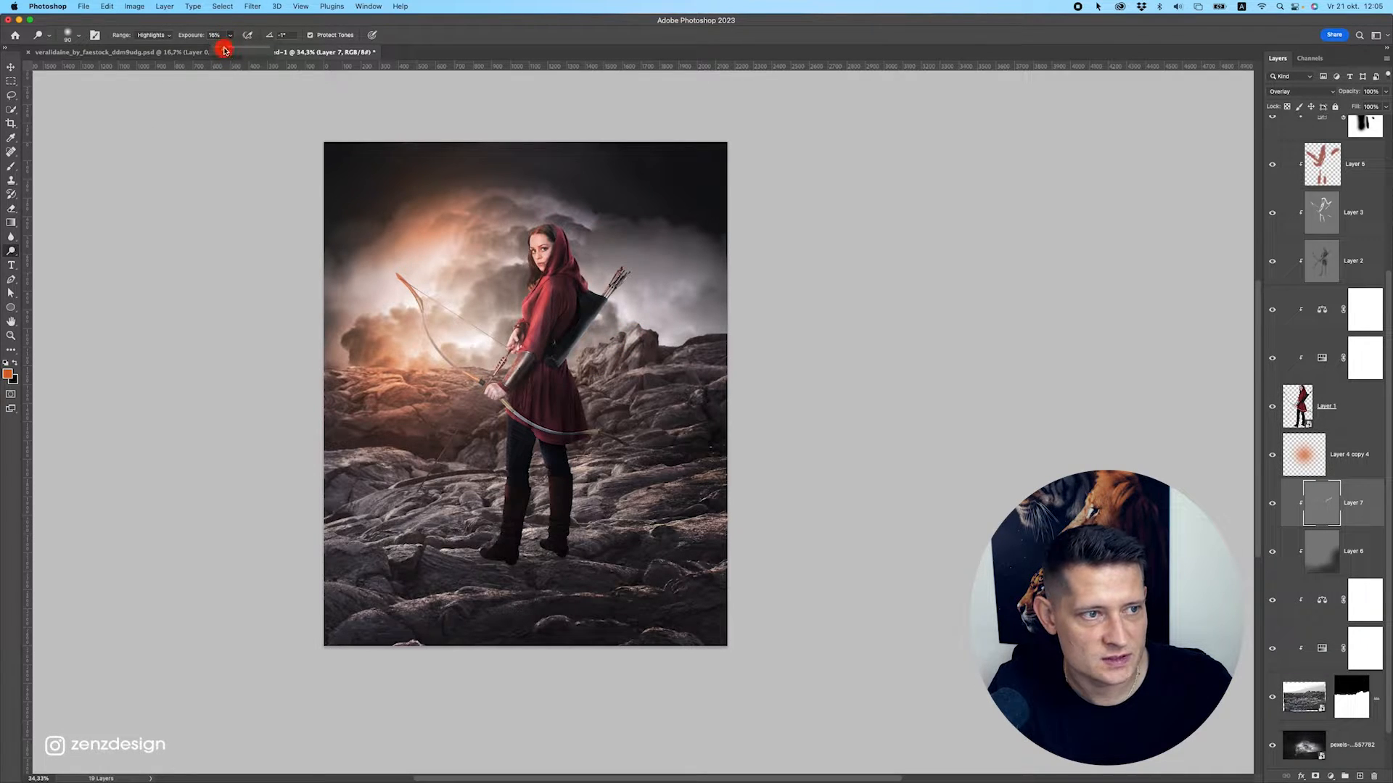
drag(224, 50, 224, 50)
mouse_move(510, 457)
mouse_down()
mouse_move(495, 426)
mouse_move(480, 428)
mouse_move(563, 424)
mouse_move(530, 442)
mouse_move(431, 446)
mouse_move(446, 473)
mouse_move(412, 489)
mouse_move(395, 489)
mouse_move(515, 480)
mouse_move(321, 441)
mouse_move(484, 447)
mouse_move(396, 451)
mouse_move(528, 465)
mouse_up()
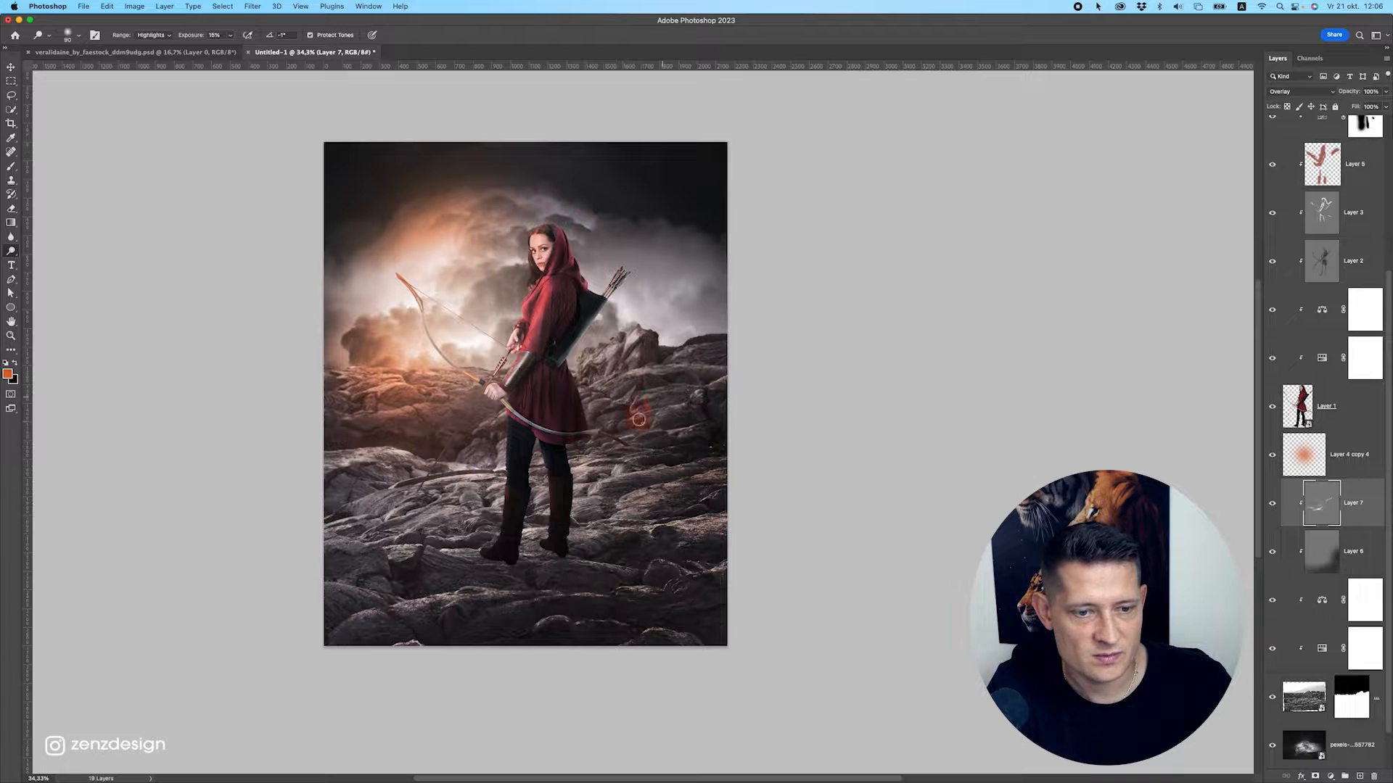
drag(639, 419, 645, 433)
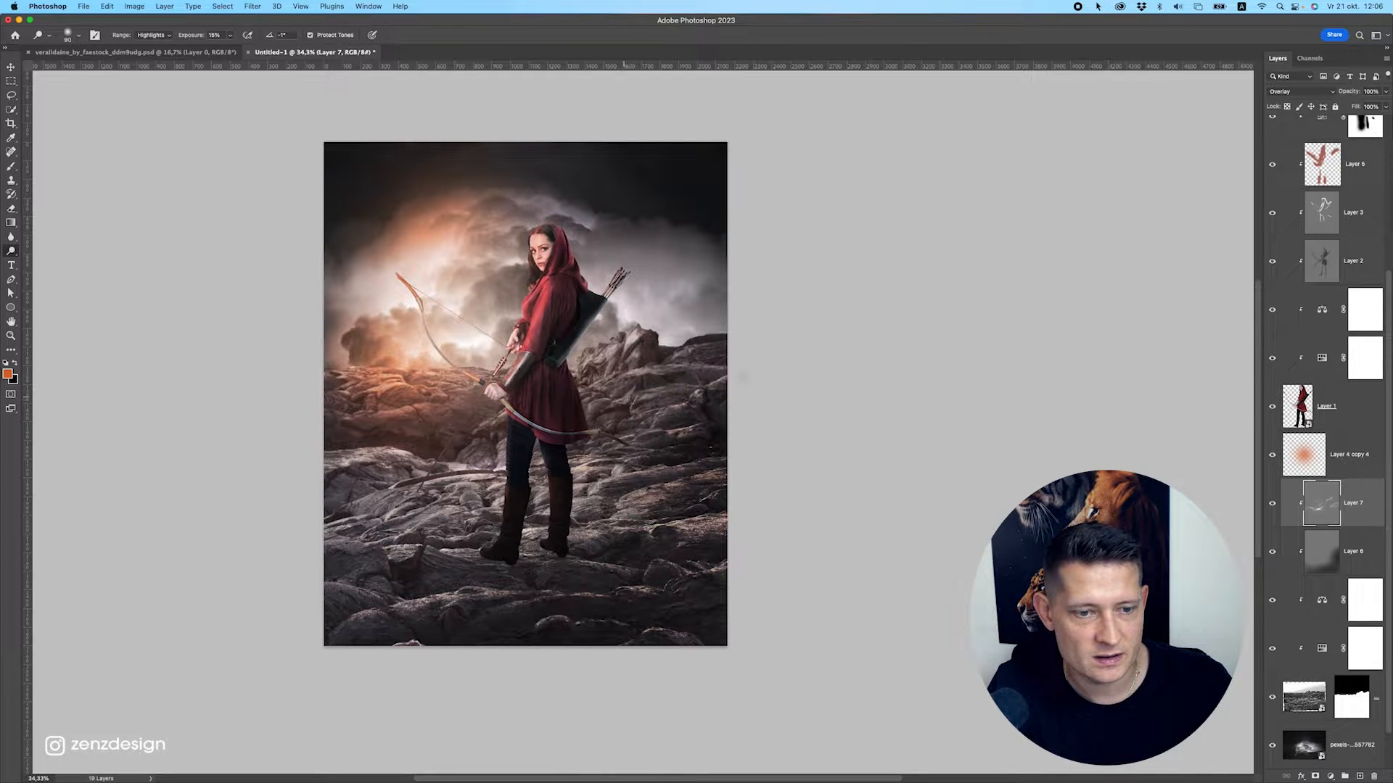
drag(713, 361, 732, 361)
mouse_move(610, 378)
mouse_down()
mouse_move(457, 403)
mouse_move(461, 392)
mouse_move(352, 387)
mouse_move(481, 372)
mouse_move(398, 409)
mouse_move(446, 390)
mouse_move(408, 412)
mouse_move(502, 413)
mouse_move(572, 383)
mouse_up()
scroll(502, 422, down, 3)
scroll(502, 421, up, 3)
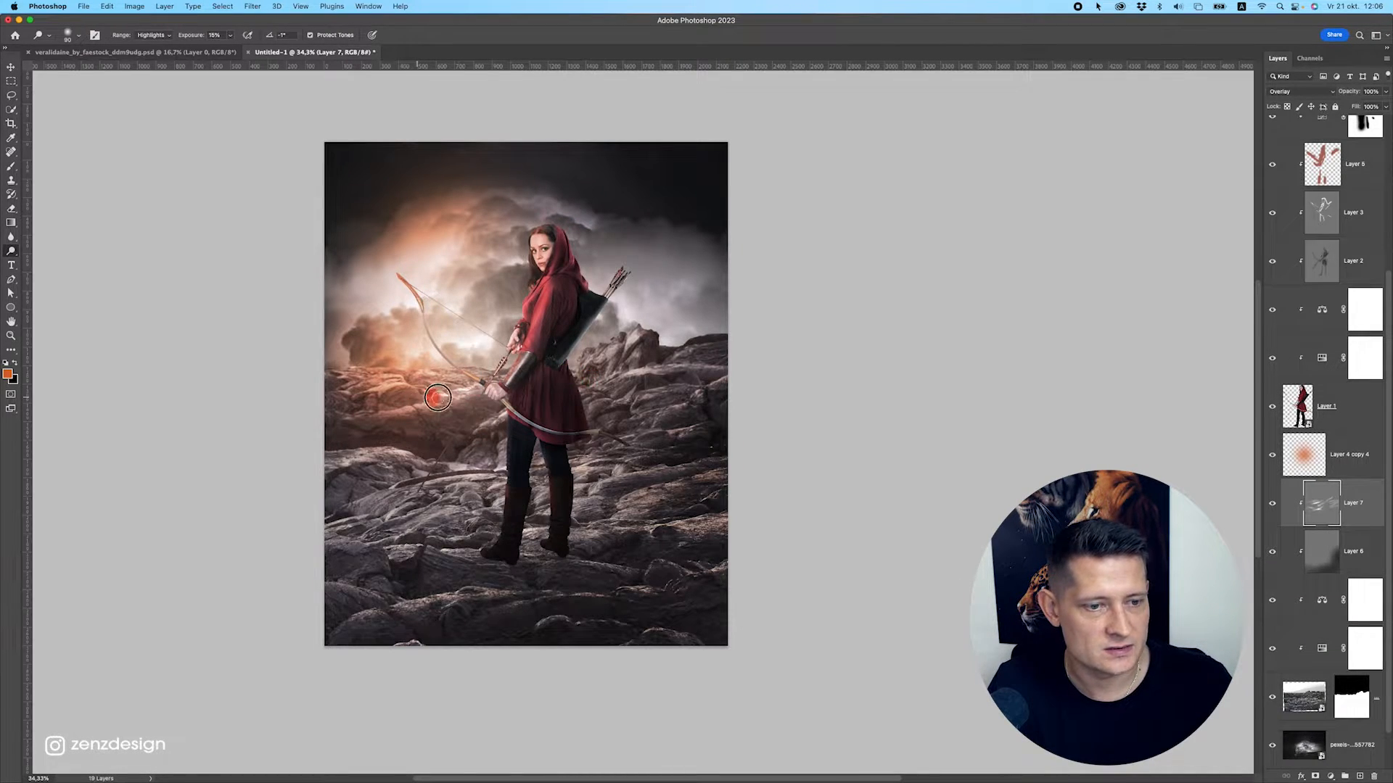
Dodge the highlights on the orange-lit rocks below the glow, left of the archer.
mouse_move(356, 380)
mouse_down()
mouse_move(555, 365)
mouse_move(331, 370)
mouse_move(523, 368)
mouse_up()
scroll(493, 410, down, 3)
scroll(494, 409, up, 3)
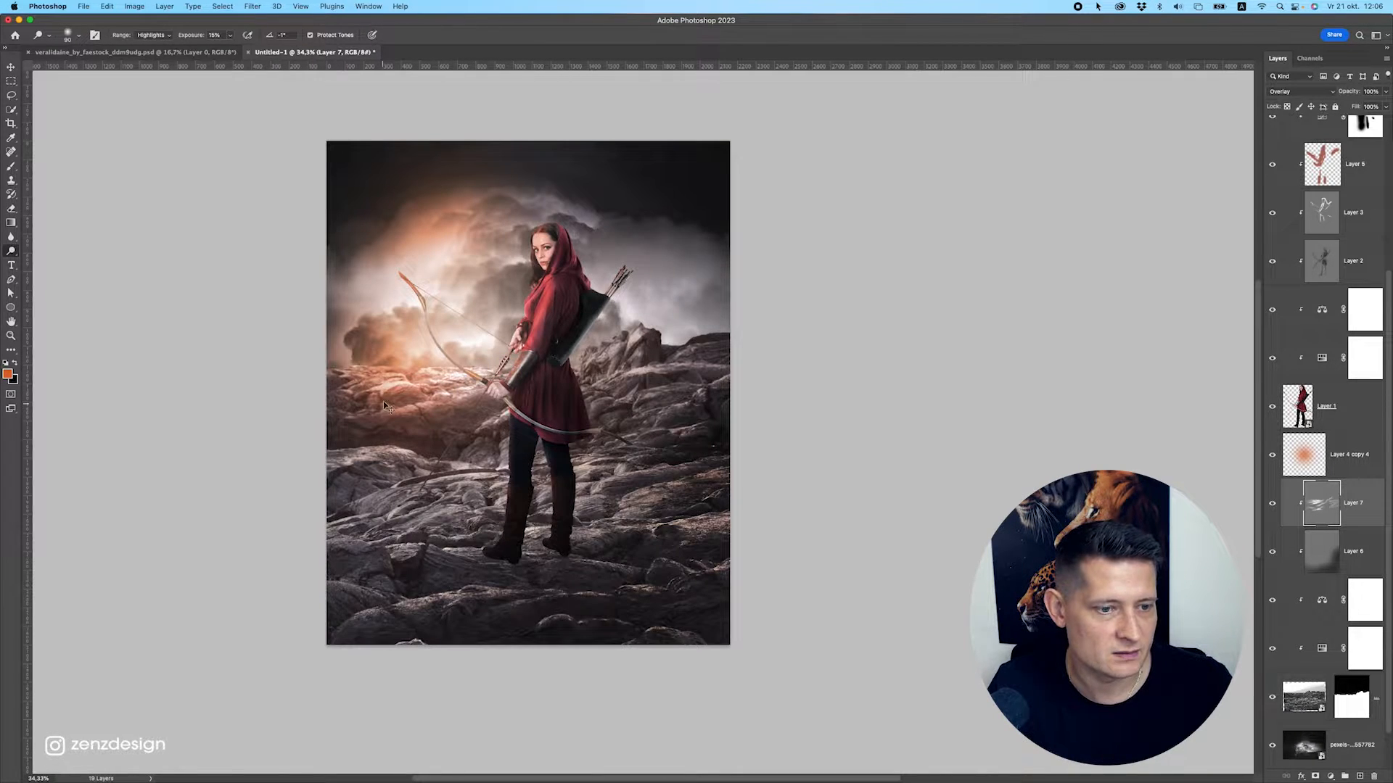
mouse_move(327, 375)
mouse_down()
mouse_move(383, 400)
mouse_move(476, 371)
mouse_move(397, 426)
mouse_up()
scroll(435, 404, down, 5)
scroll(435, 399, up, 4)
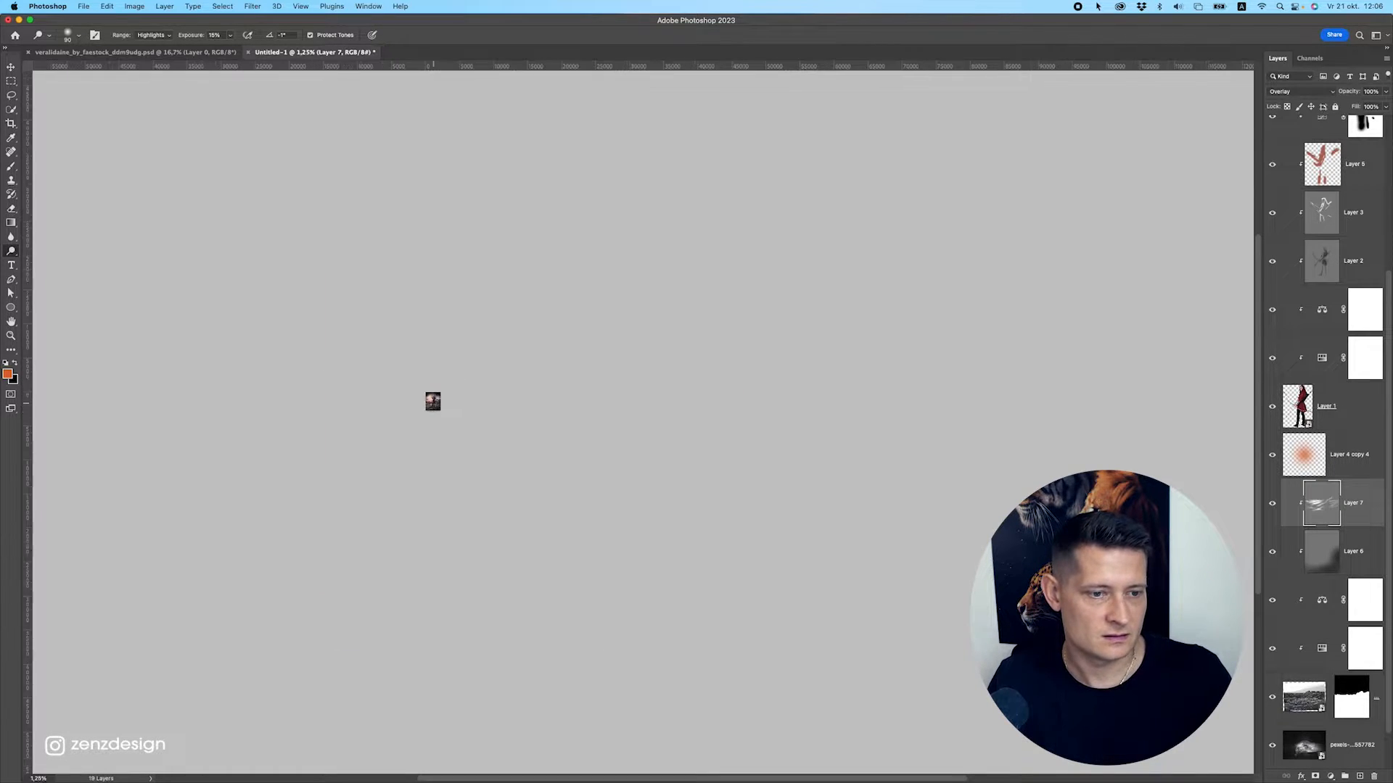
scroll(450, 416, up, 3)
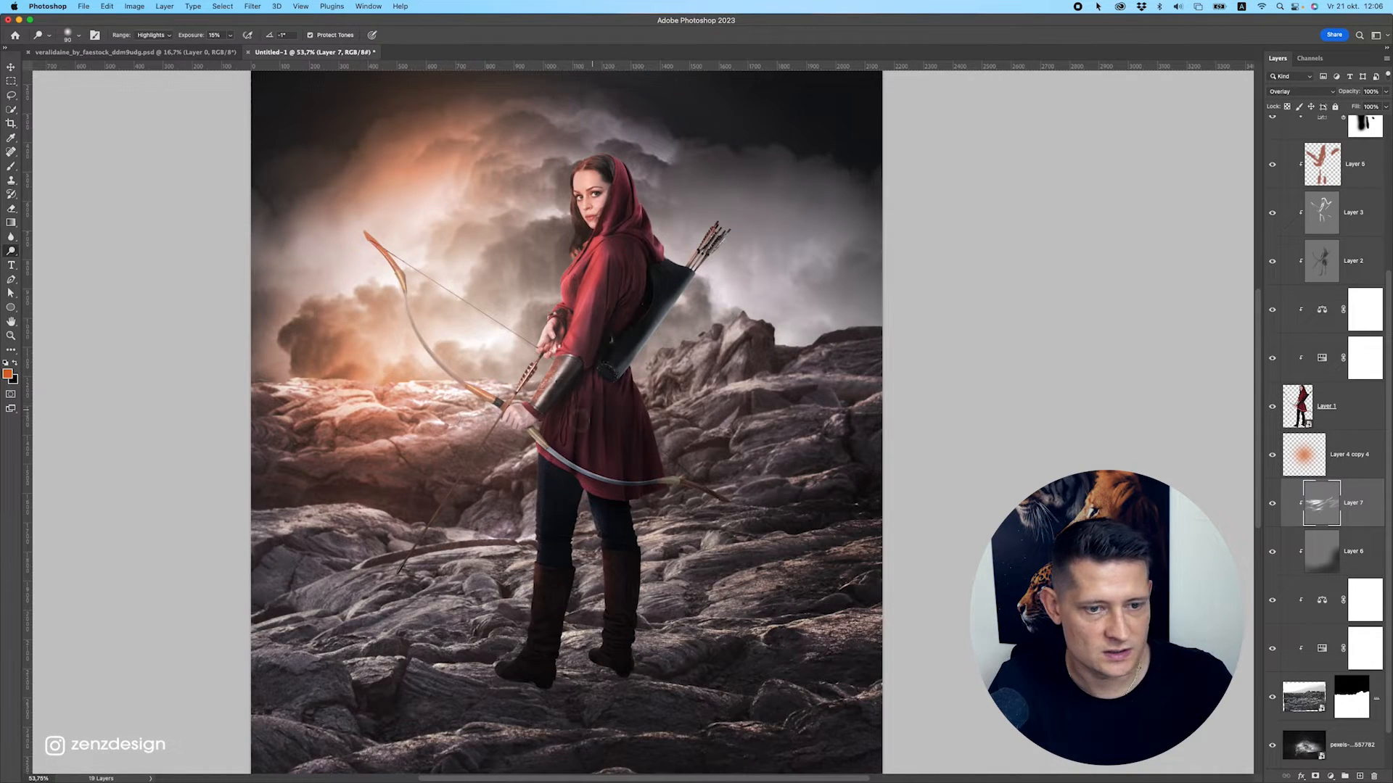
Dodge the ridge rocks right of the archer's skirt, up to the peak behind the quiver.
drag(651, 403, 886, 367)
mouse_move(664, 414)
mouse_down()
mouse_move(695, 399)
mouse_move(667, 343)
mouse_move(649, 365)
mouse_move(740, 302)
mouse_up()
scroll(738, 301, down, 2)
Lighten the rock slabs left of the archer's legs around the lower bow, undoing unwanted strokes.
mouse_move(272, 516)
mouse_down()
mouse_move(384, 501)
mouse_move(533, 529)
mouse_up()
drag(272, 596, 475, 530)
key(super+z)
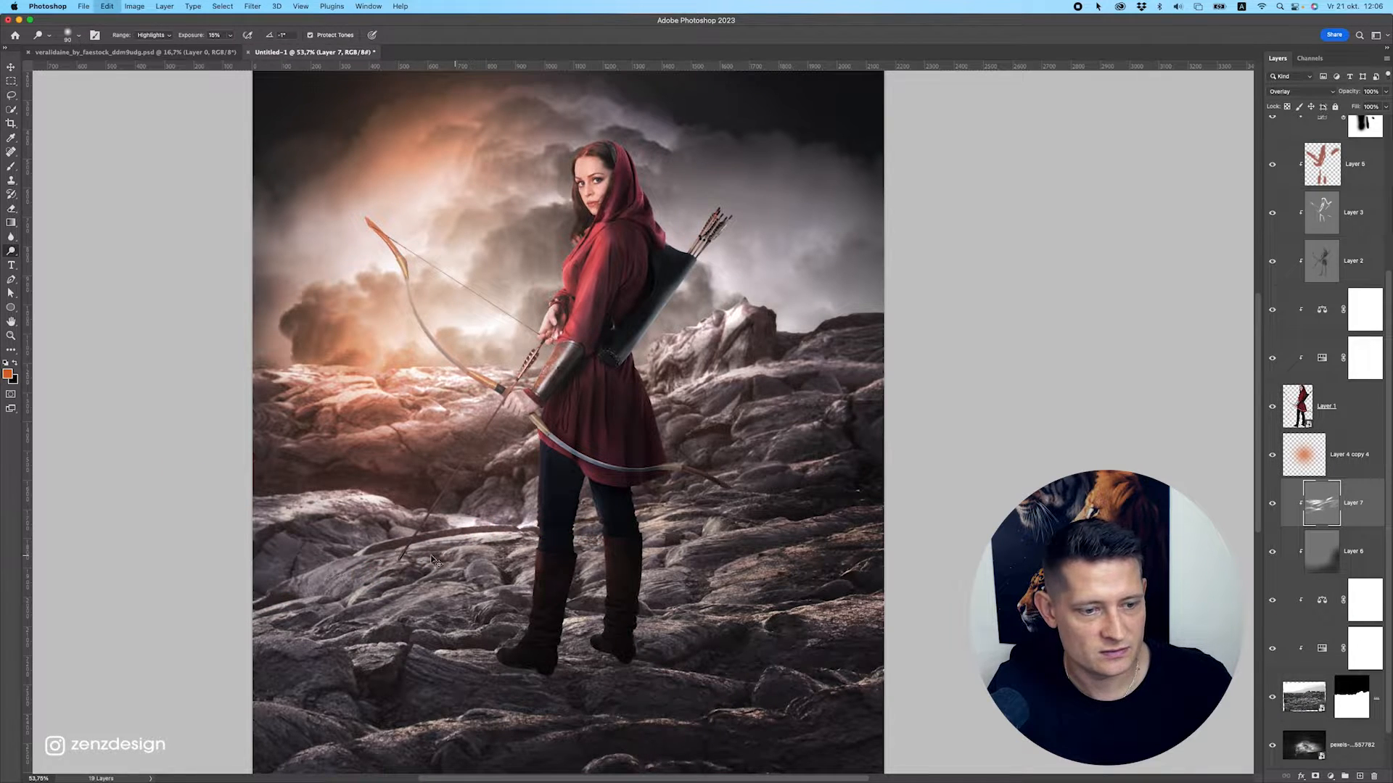
mouse_move(373, 560)
mouse_down()
mouse_move(476, 531)
mouse_move(491, 541)
mouse_up()
key(super+z)
scroll(501, 555, down, 3)
scroll(501, 555, up, 3)
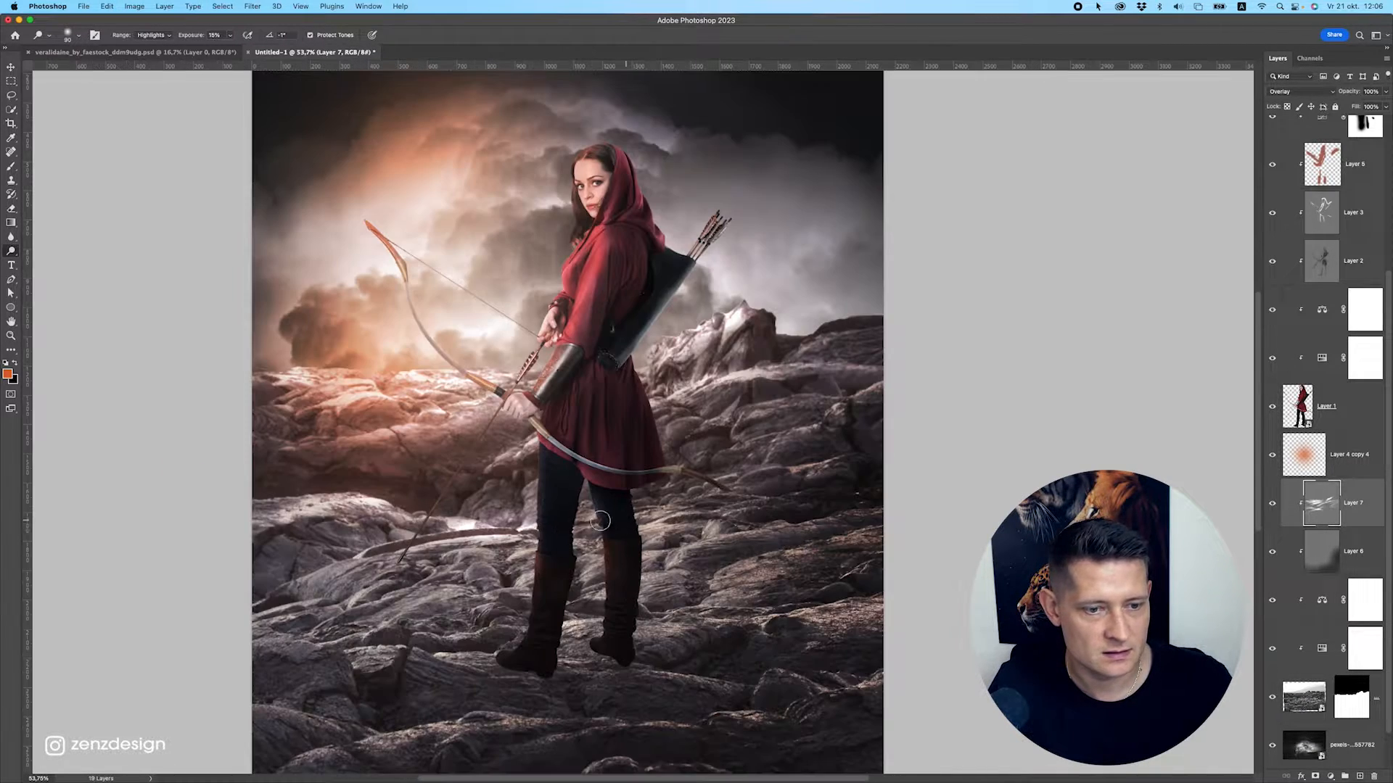
Dodge the rock slabs right of the archer's legs and boots, stepping back through unwanted strokes.
mouse_move(643, 537)
mouse_down()
mouse_move(594, 571)
mouse_move(857, 520)
mouse_up()
mouse_move(673, 592)
mouse_down()
mouse_move(874, 532)
mouse_move(765, 565)
mouse_up()
drag(657, 576, 811, 551)
scroll(639, 573, down, 3)
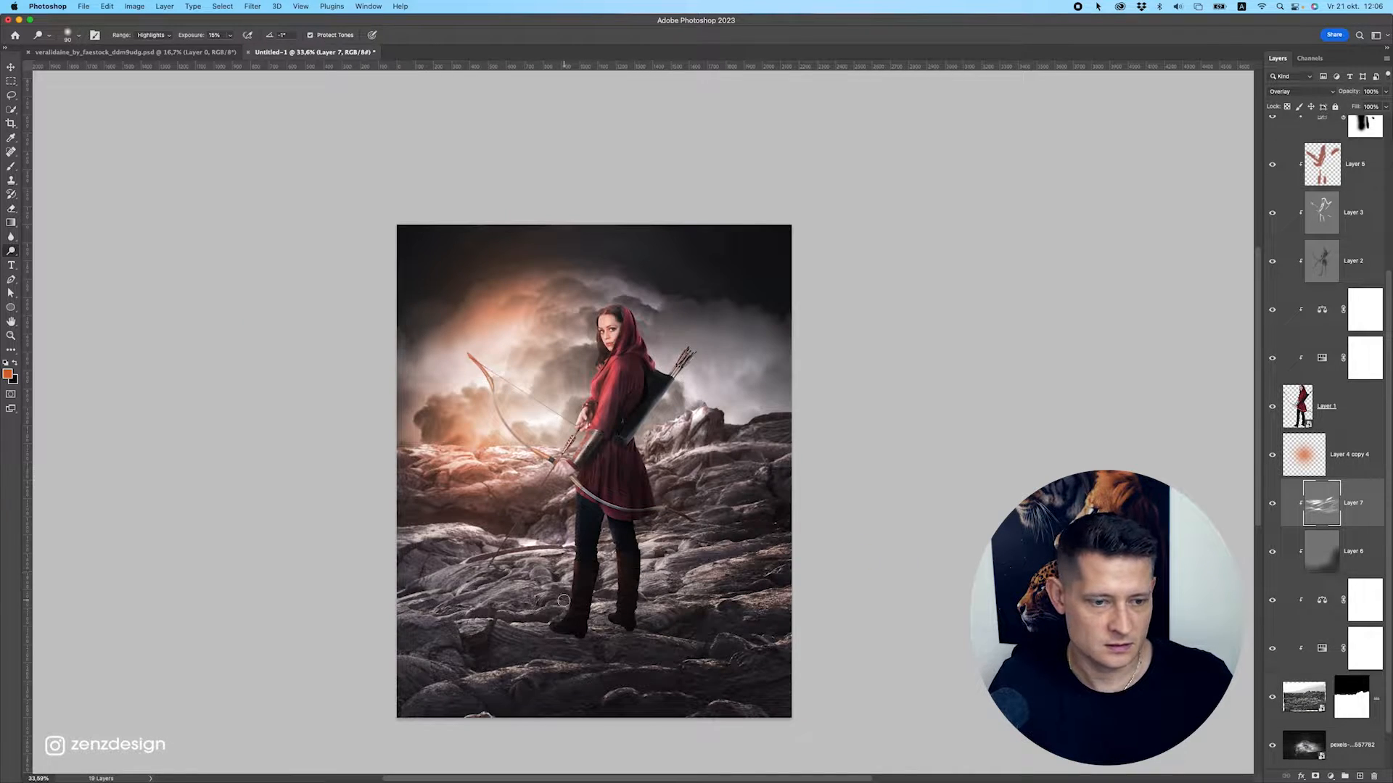
key(super+z)
key(super+z)
key(super+z)
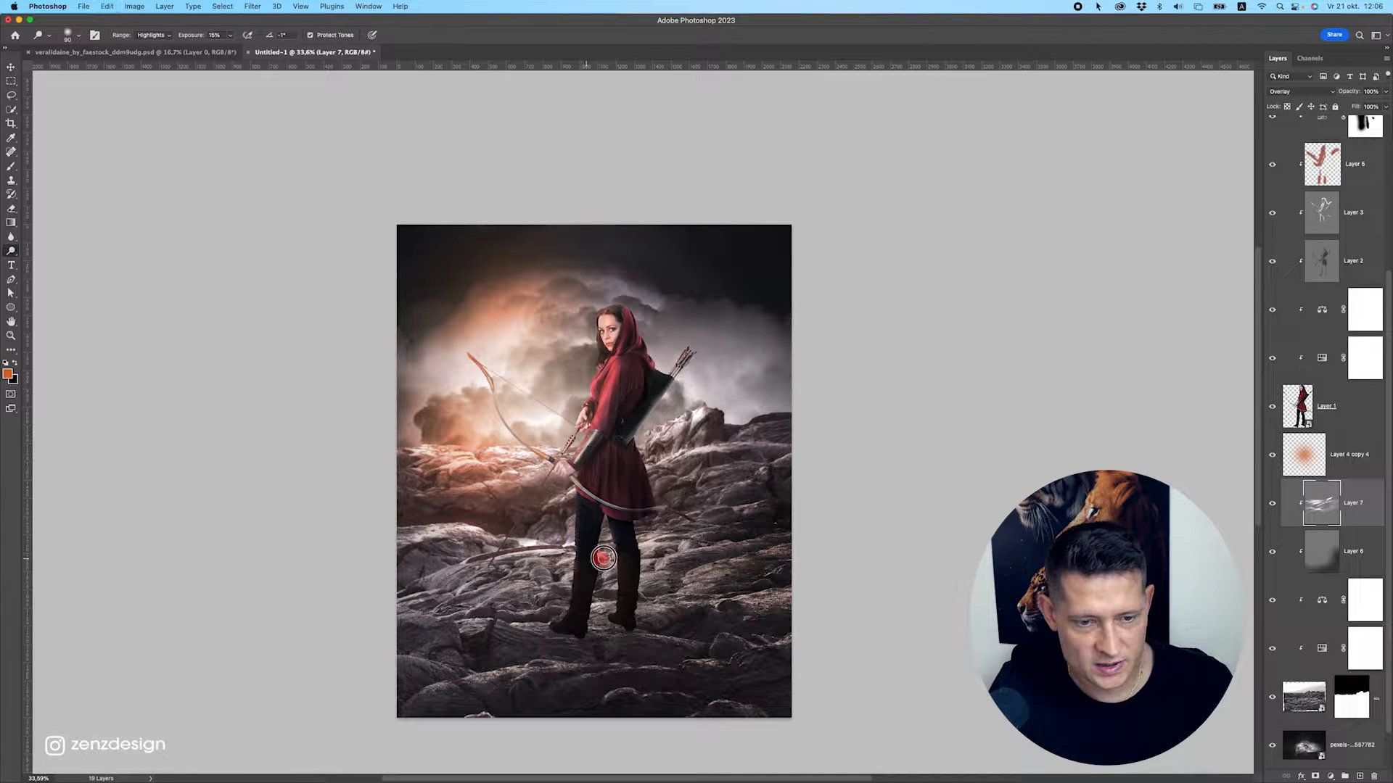
Dodge the highlights on the rocks between the archer's legs and the picture's left edge.
drag(583, 545, 512, 560)
mouse_move(524, 572)
mouse_down()
mouse_move(546, 600)
mouse_move(611, 575)
mouse_move(420, 601)
mouse_up()
scroll(462, 584, down, 2)
scroll(463, 585, up, 2)
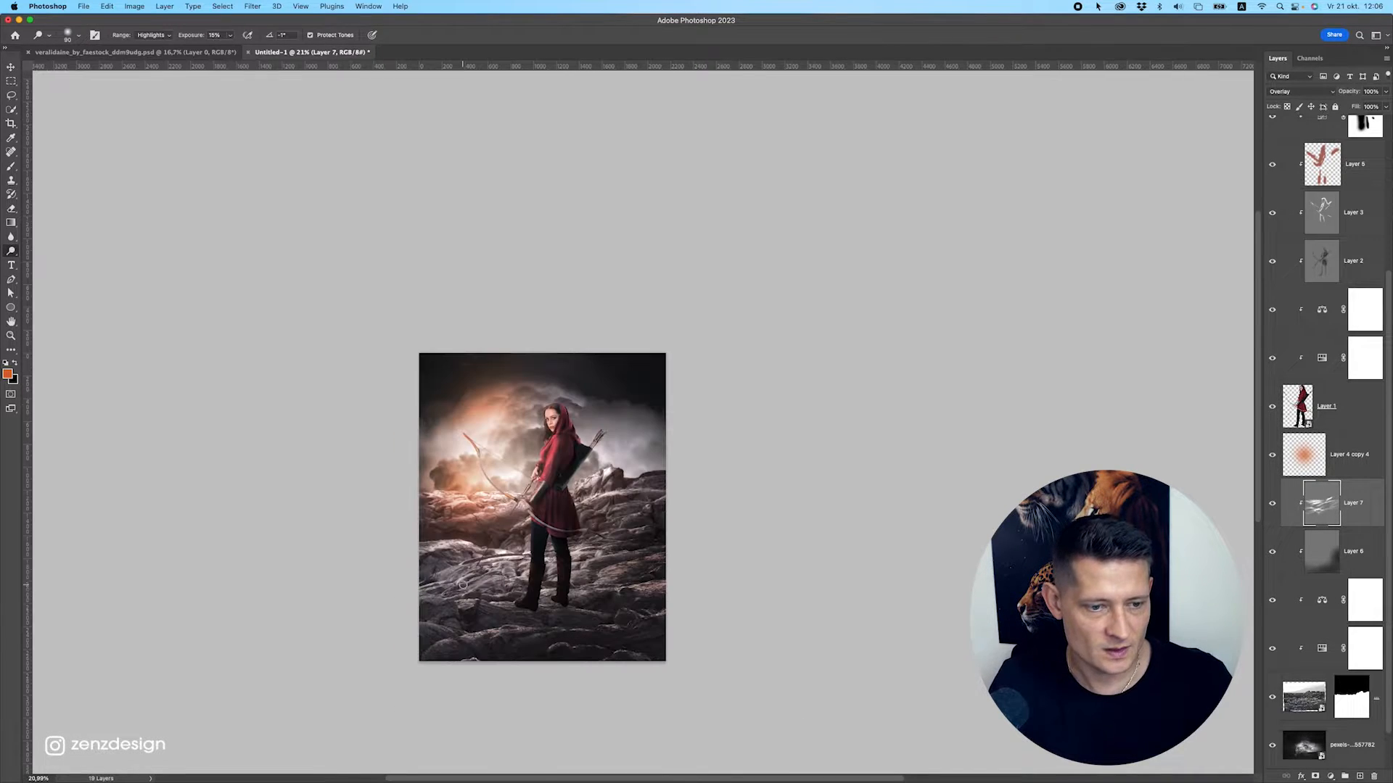
drag(545, 463, 573, 424)
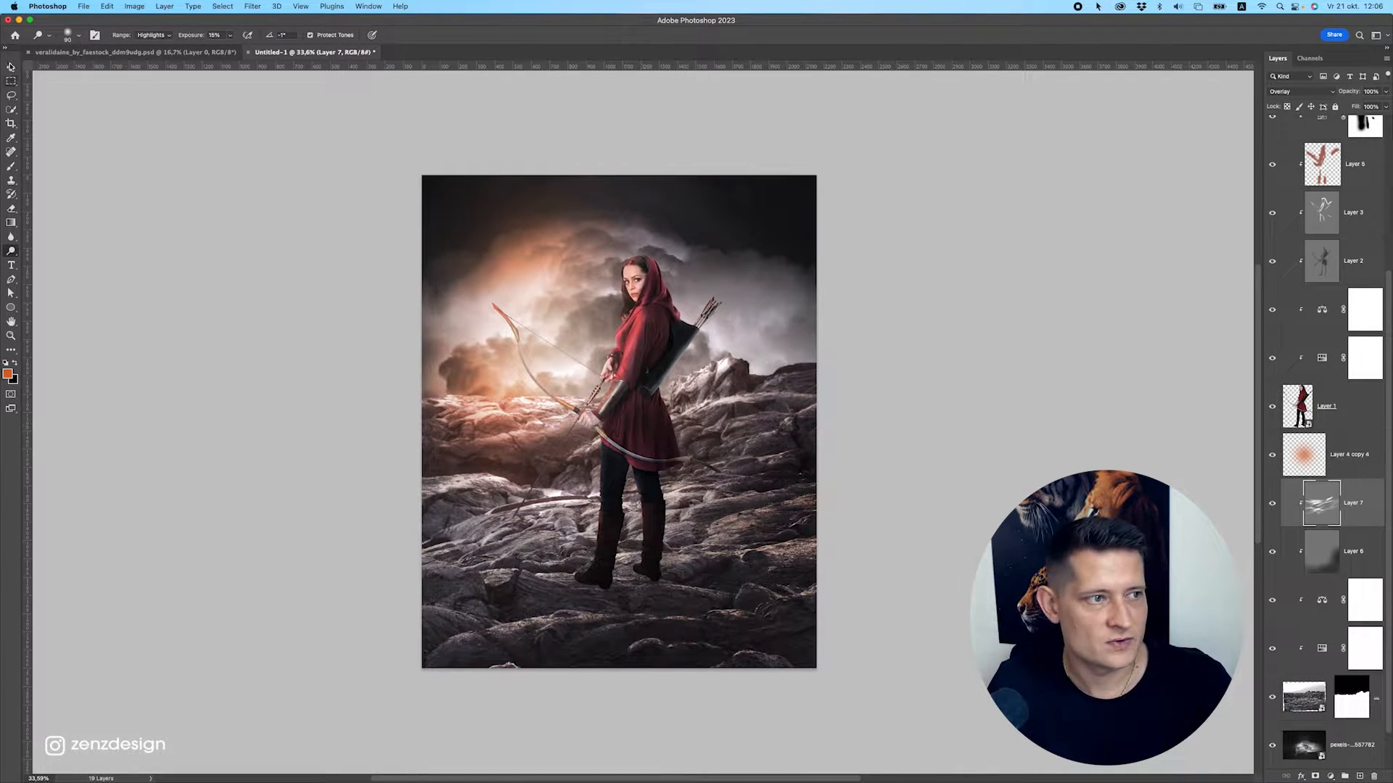
Switch to the Move tool and toggle Layer 7's visibility to compare the rocks with and without dodging.
click(12, 66)
click(1273, 505)
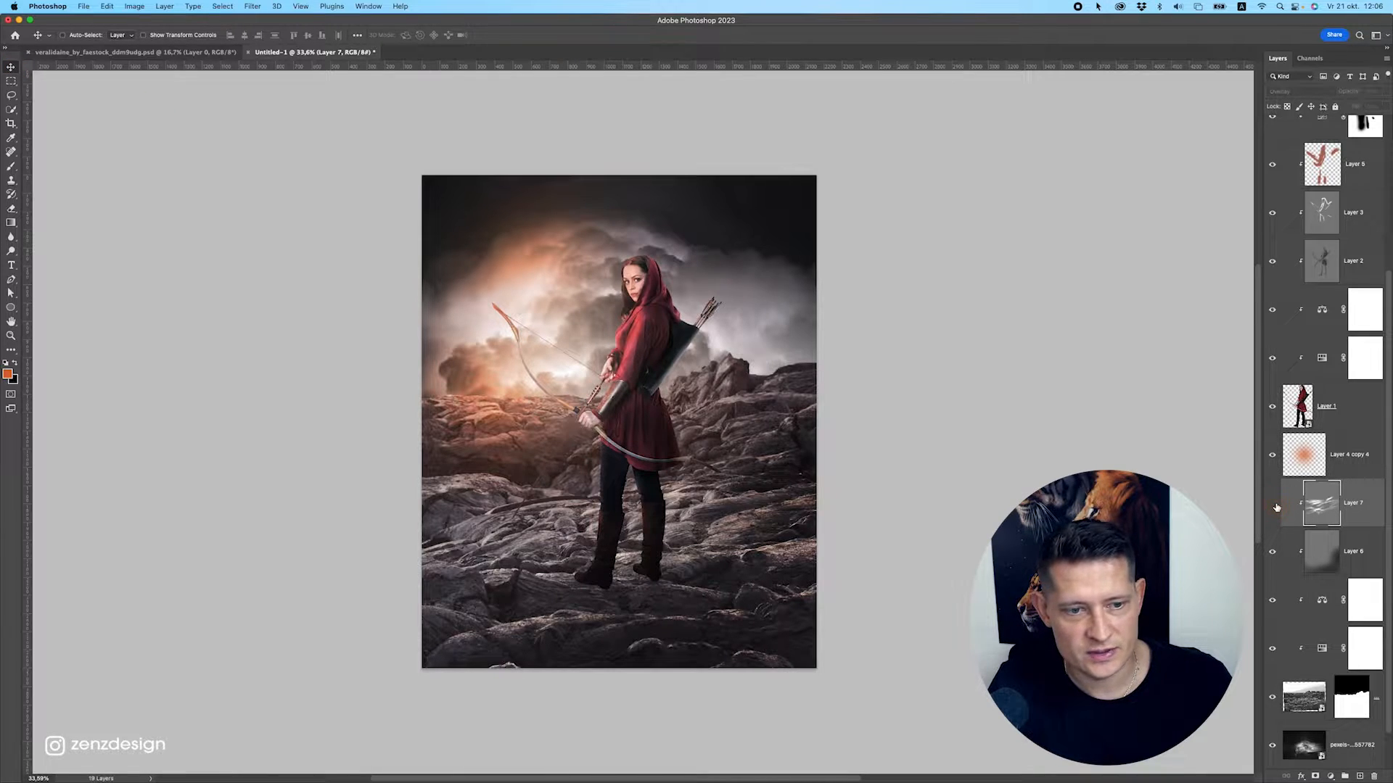
click(1273, 506)
click(1272, 505)
click(1271, 506)
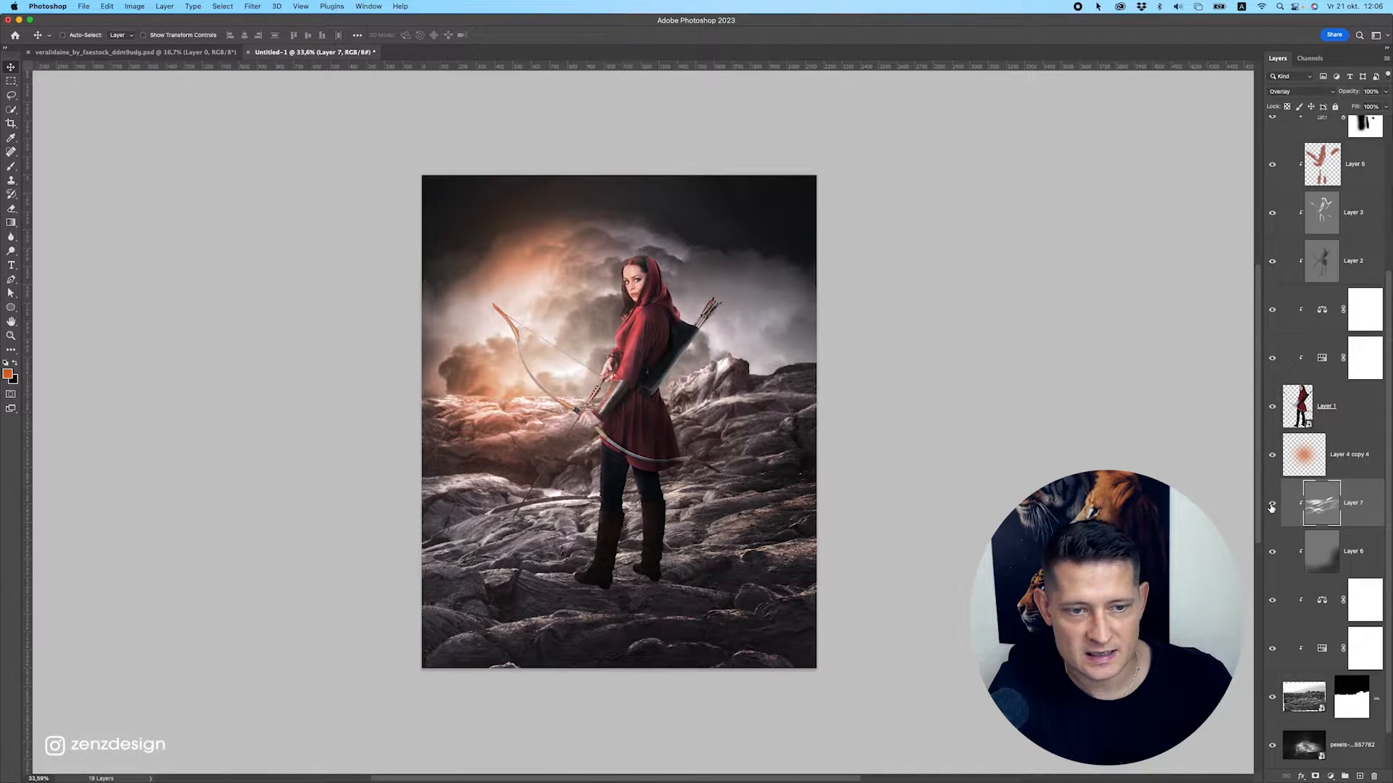
Toggle Layer 6's visibility to compare its shading, and reduce the layer's opacity to 78%.
click(1271, 550)
click(1270, 549)
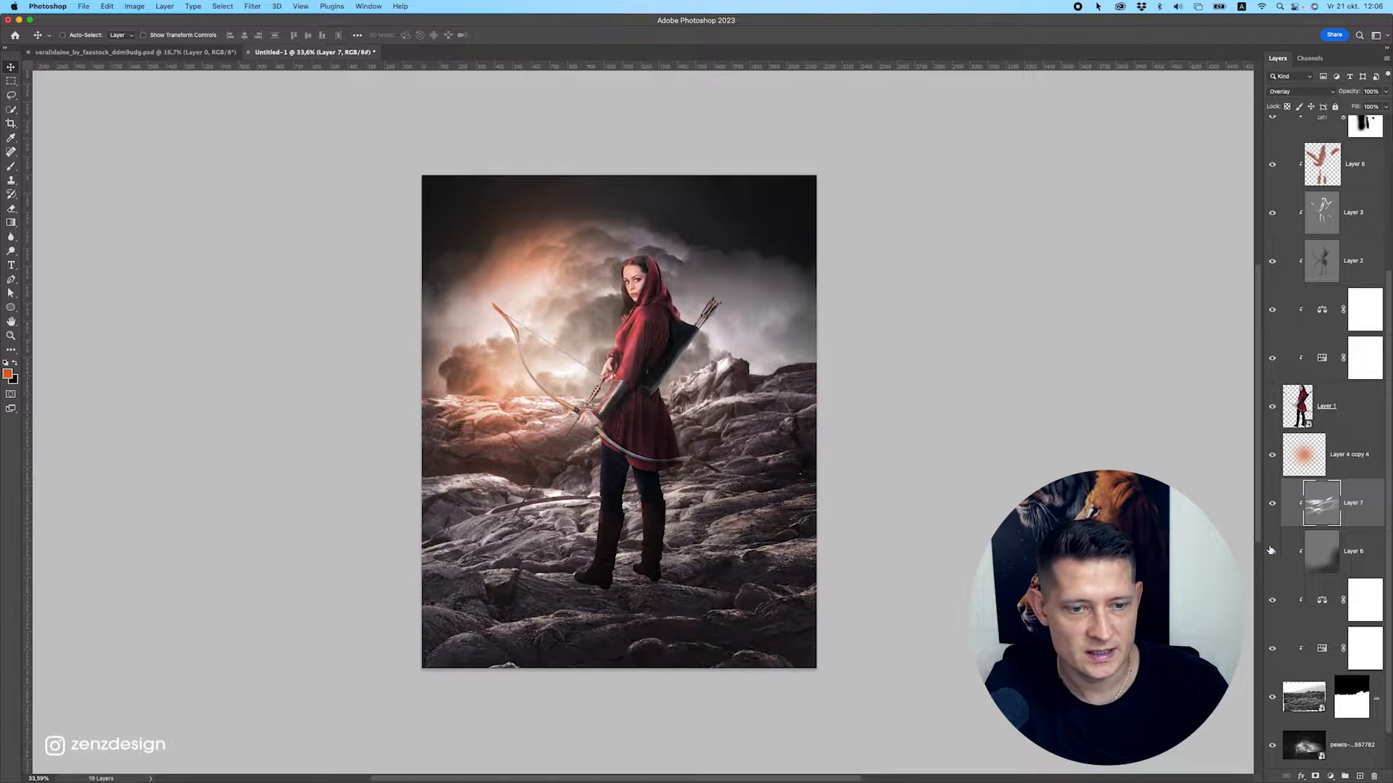
click(1349, 548)
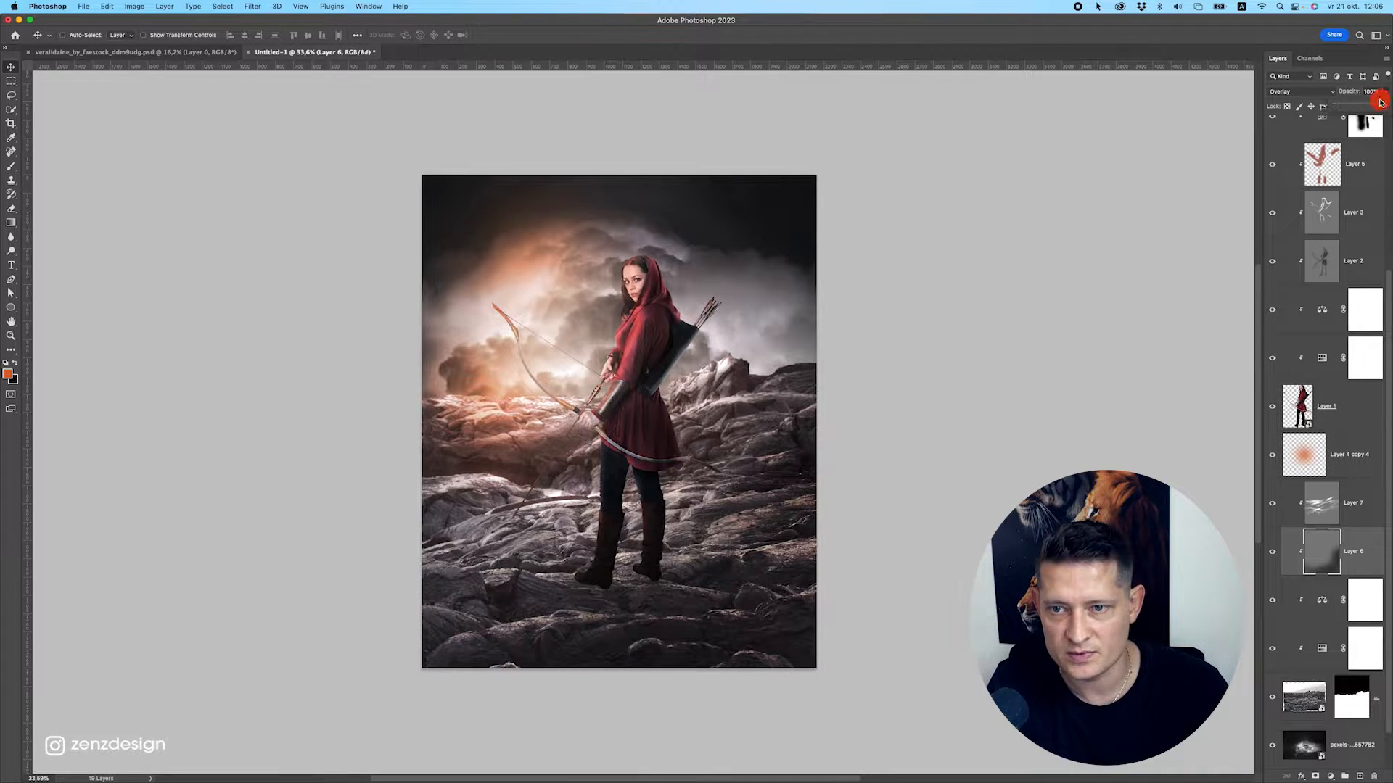
drag(1381, 102, 1372, 106)
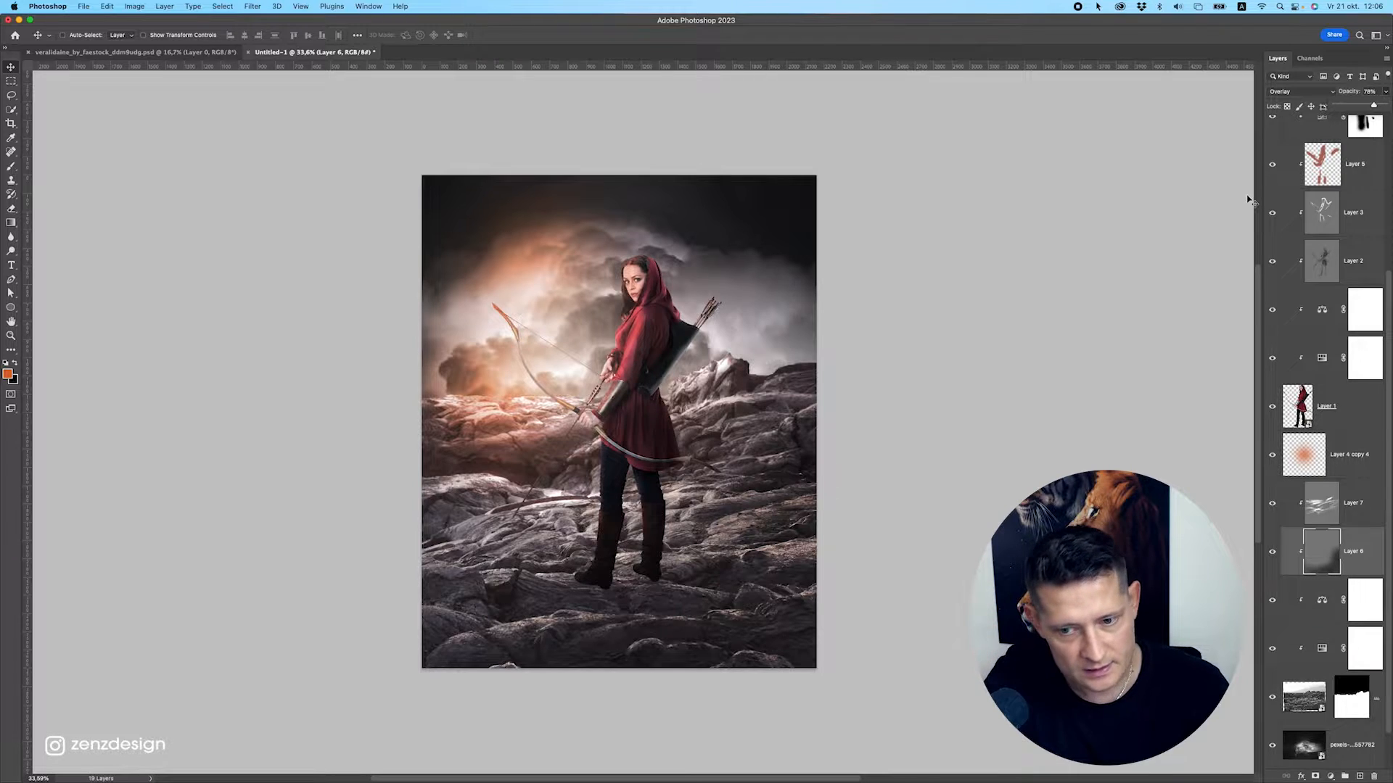
Add a Curves adjustment clipped above Layer 7 and lower its white point to output 130 to darken the rocks.
click(1331, 779)
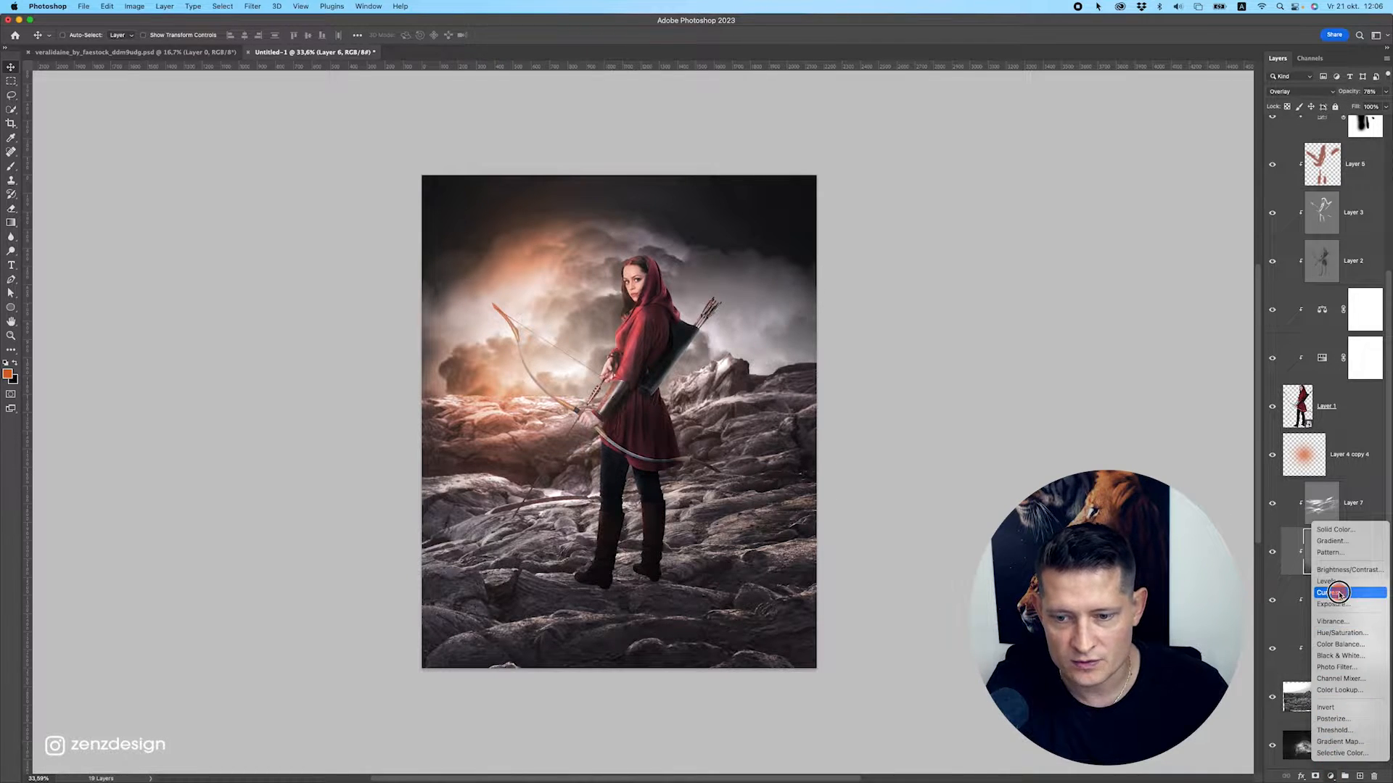
click(1331, 582)
drag(1308, 549, 1291, 497)
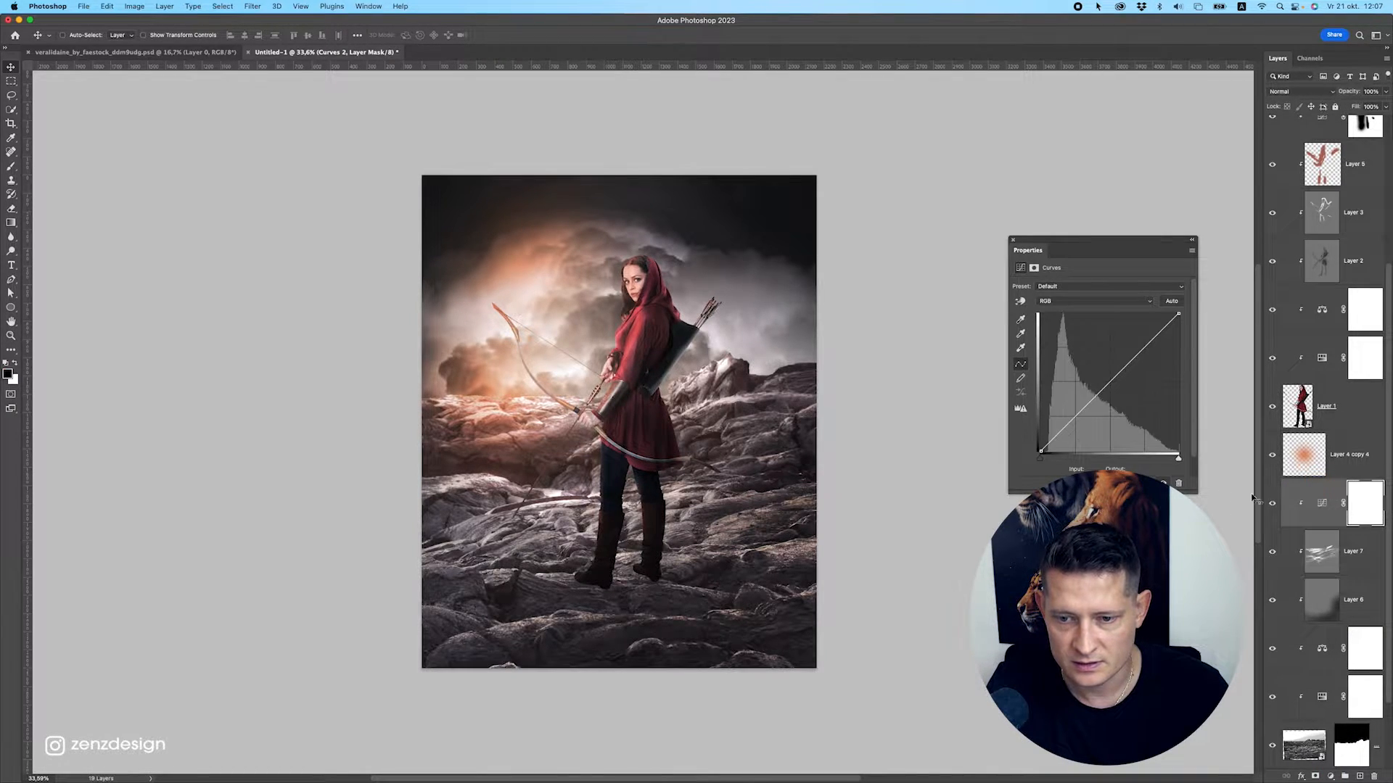
drag(1172, 317, 1188, 385)
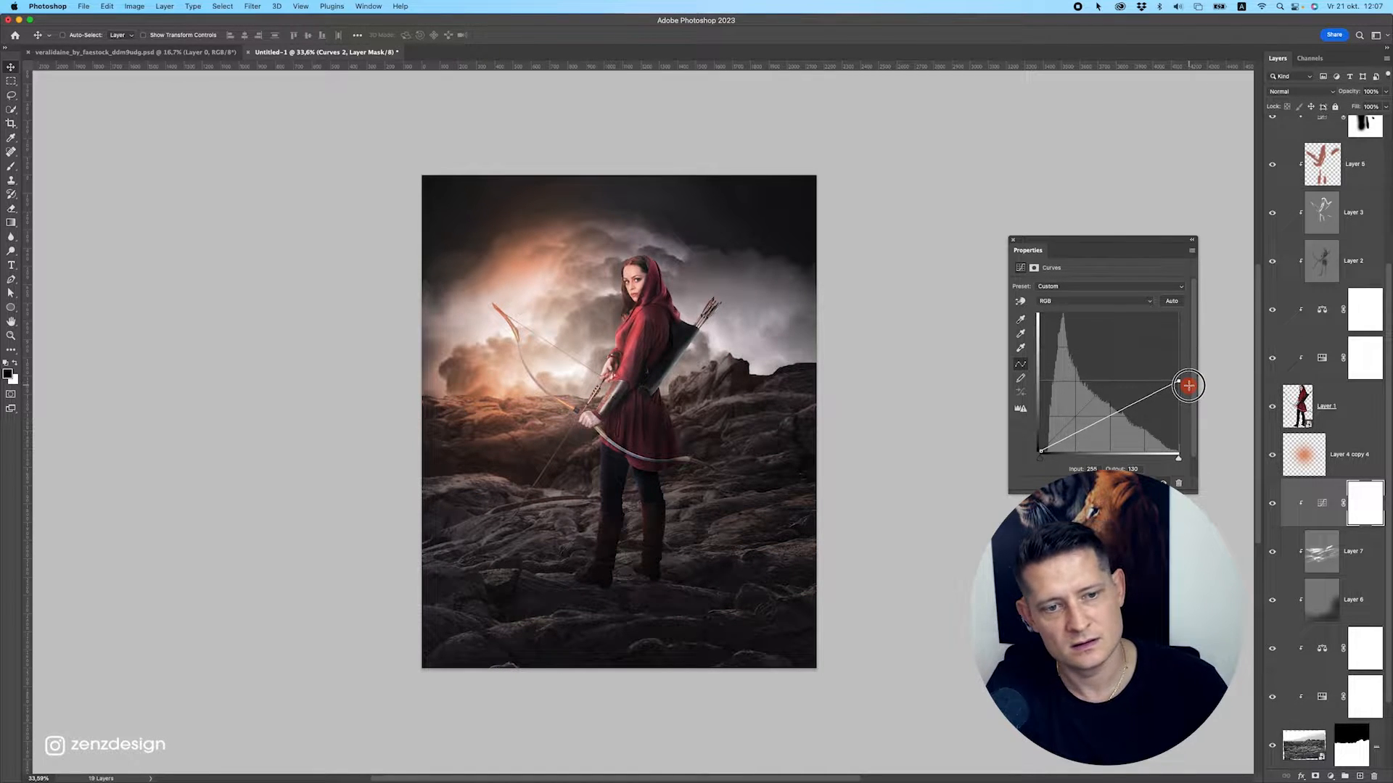
Enlarge the black brush, set its opacity to 59%, and begin masking the Curves darkening off the rocks around the archer, undoing unwanted strokes.
click(8, 171)
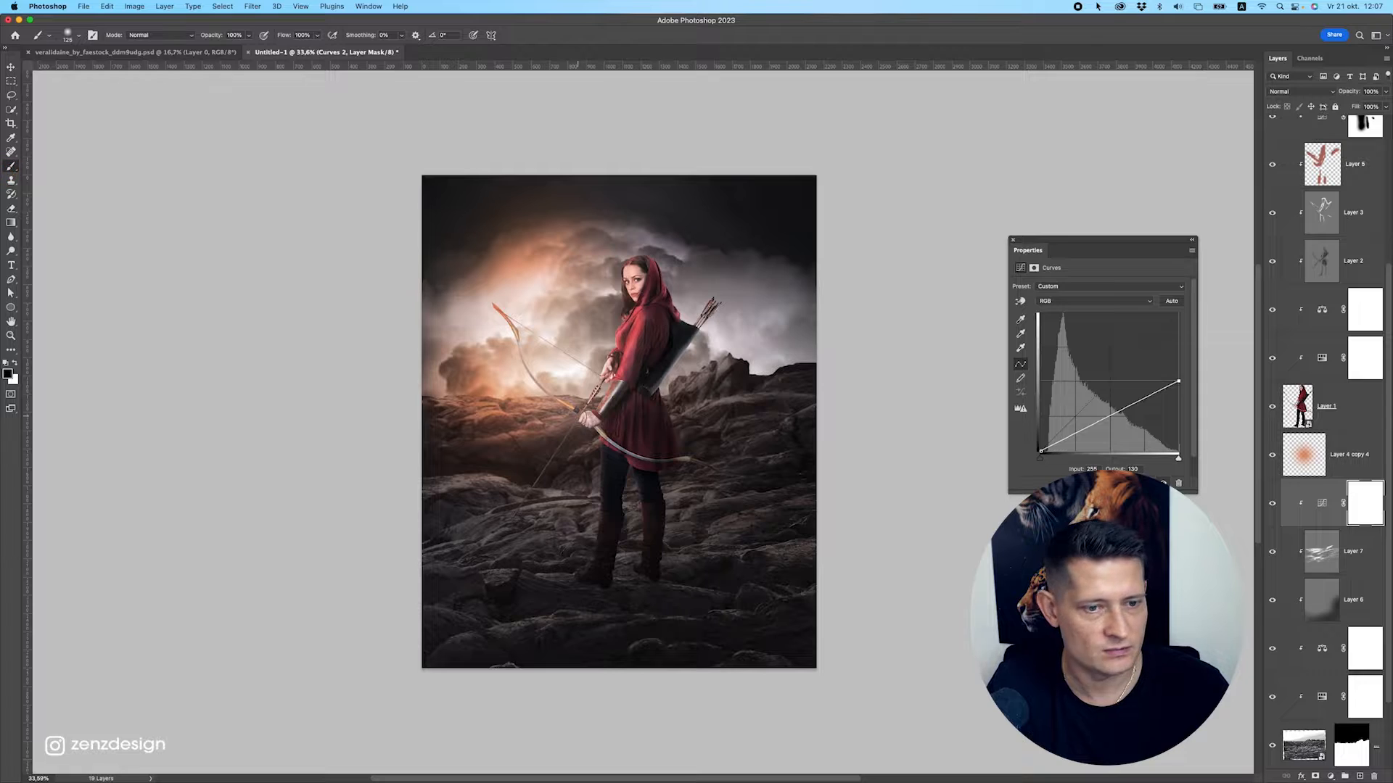
key(bracketright)
key(bracketright)
key(bracketright)
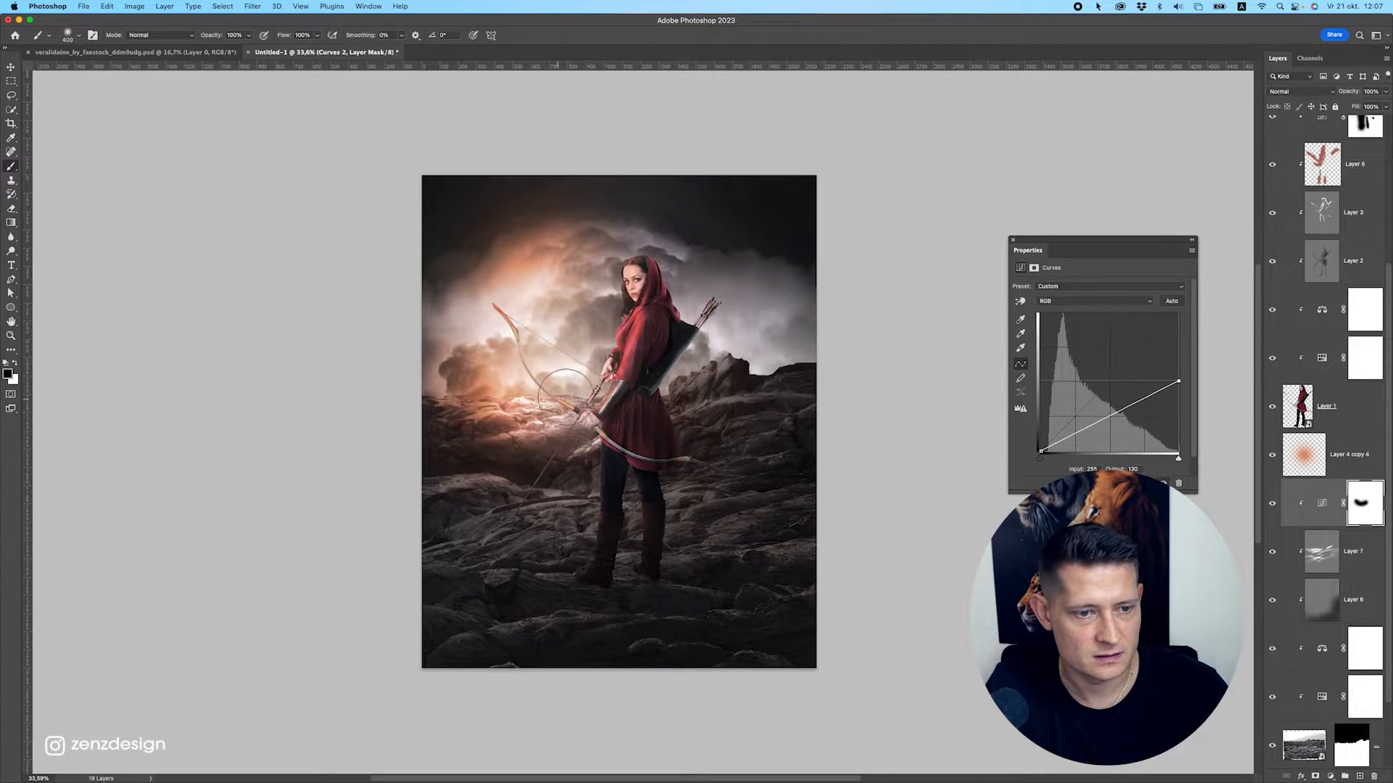
click(247, 35)
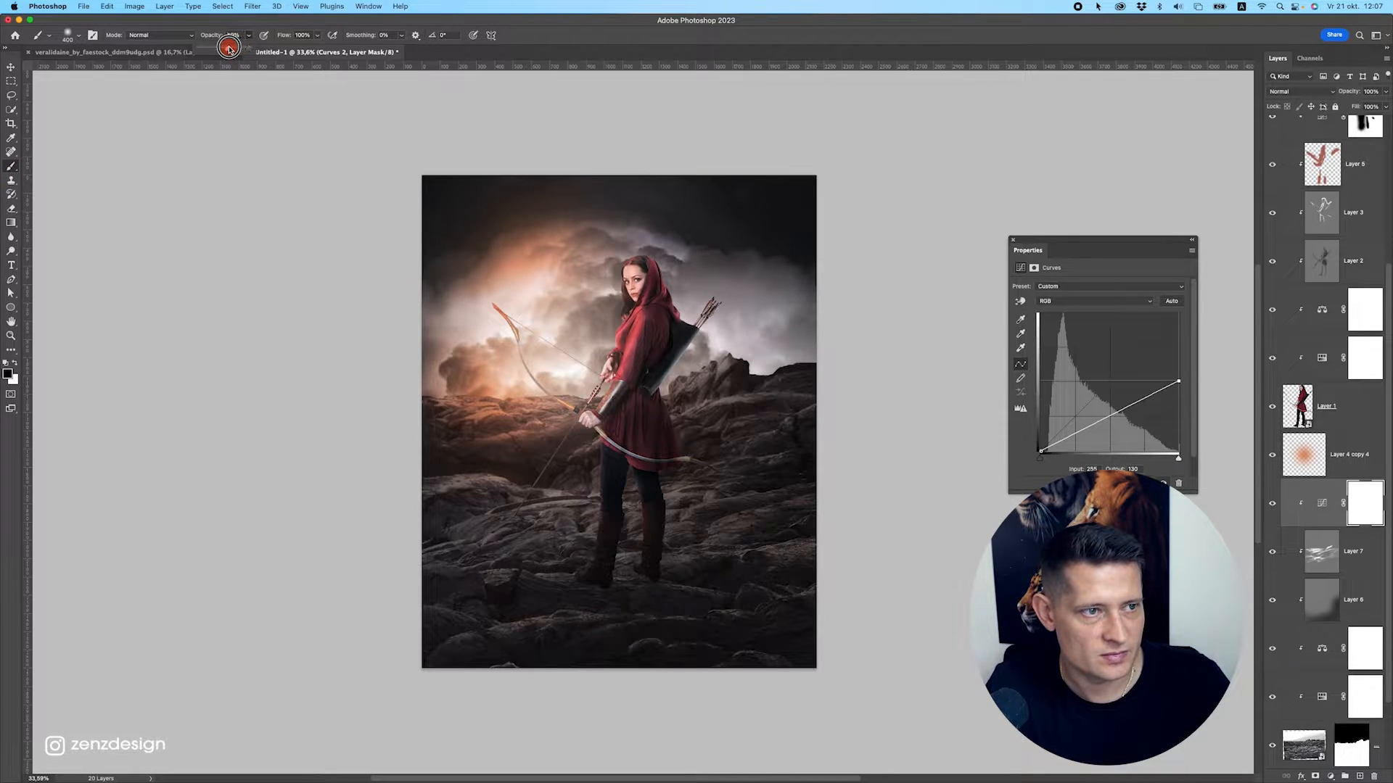
mouse_move(461, 348)
mouse_down()
mouse_move(652, 377)
mouse_move(711, 351)
mouse_move(591, 393)
mouse_move(573, 444)
mouse_move(776, 402)
mouse_move(391, 482)
mouse_up()
key(super+z)
key(super+z)
drag(584, 438, 684, 500)
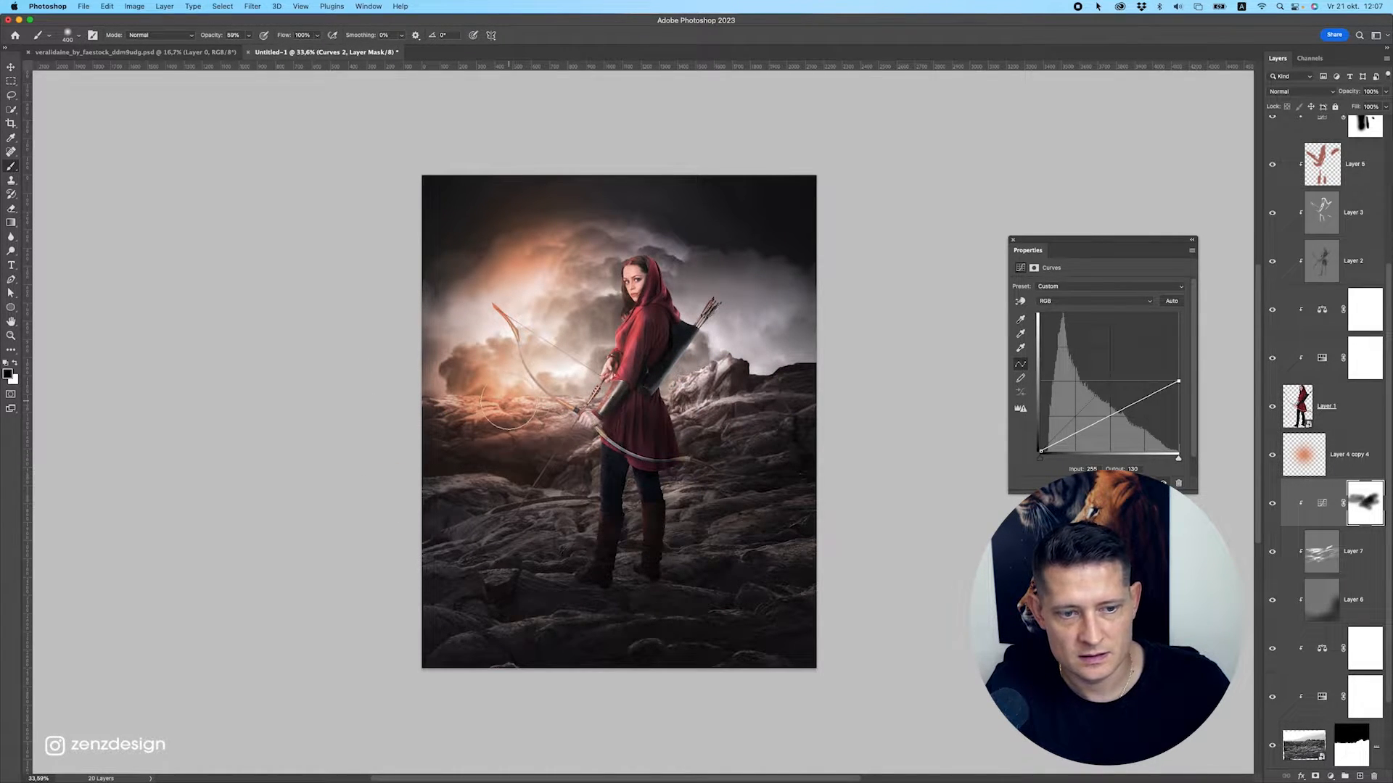
Paint black on the Curves mask over the rocks on both sides of the archer's legs, undoing unwanted strokes.
drag(509, 401, 575, 466)
drag(747, 481, 700, 475)
drag(768, 549, 870, 509)
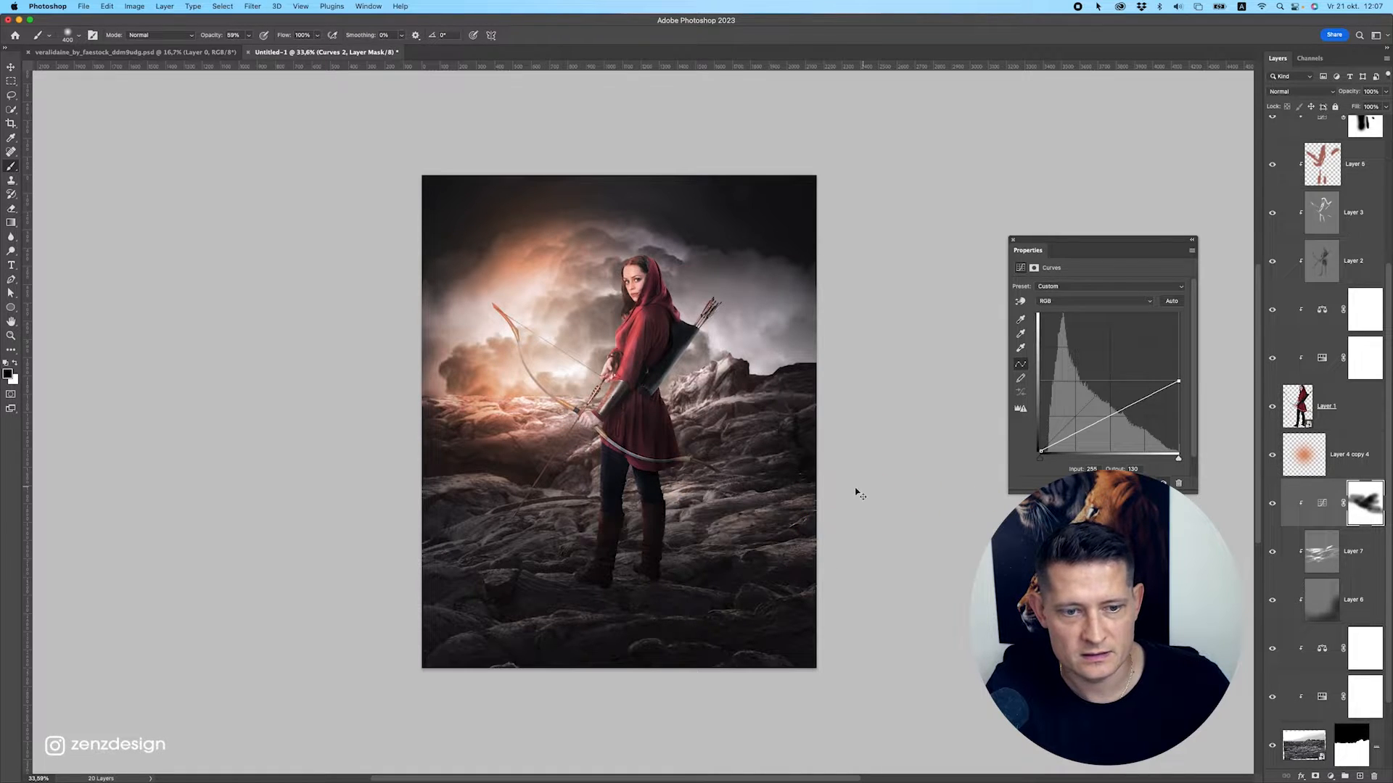
key(super+z)
mouse_move(740, 495)
mouse_down()
mouse_move(490, 540)
mouse_move(551, 533)
mouse_move(462, 466)
mouse_move(544, 493)
mouse_move(194, 497)
mouse_up()
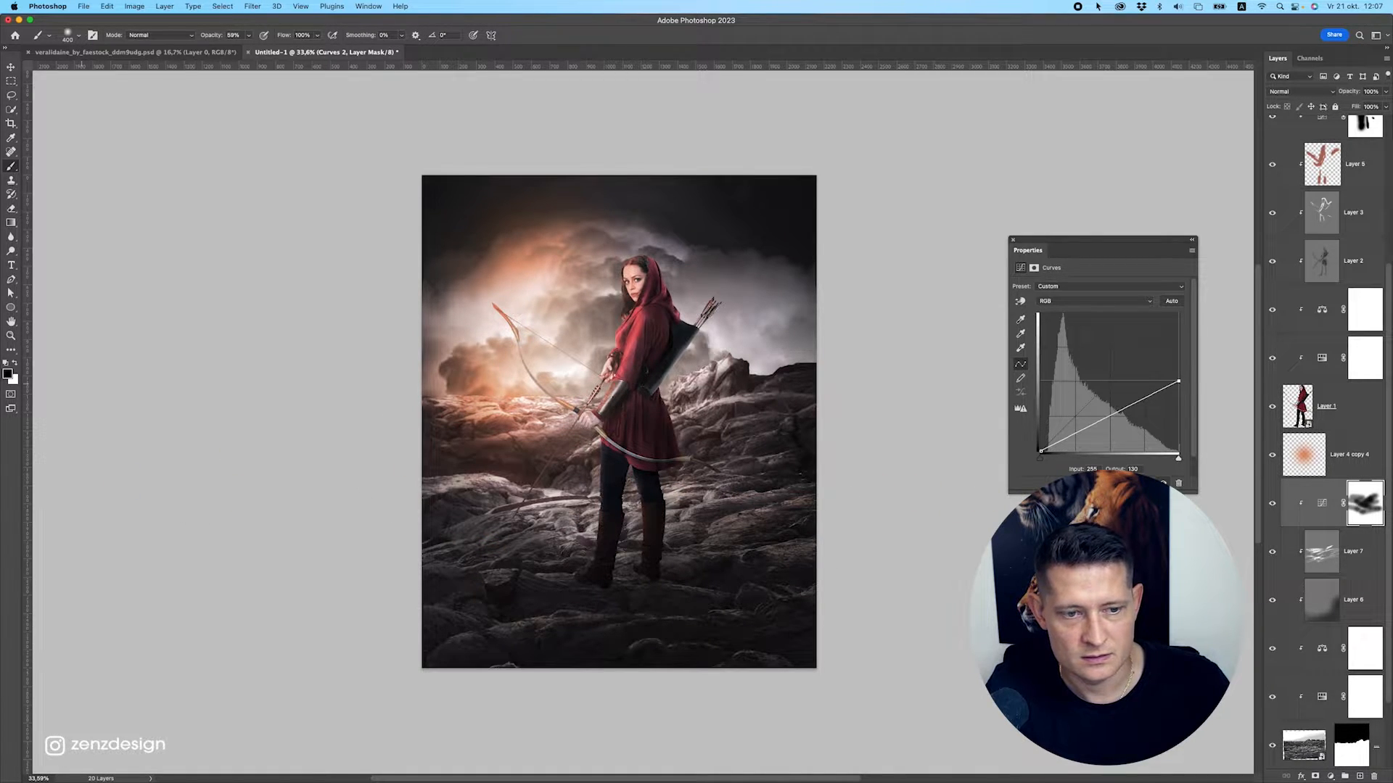
drag(548, 465, 357, 550)
key(super+z)
mouse_move(553, 547)
mouse_down()
mouse_move(572, 541)
mouse_move(406, 569)
mouse_up()
mouse_move(406, 569)
mouse_down()
mouse_move(650, 469)
mouse_move(722, 501)
mouse_up()
scroll(579, 545, down, 4)
scroll(583, 541, up, 3)
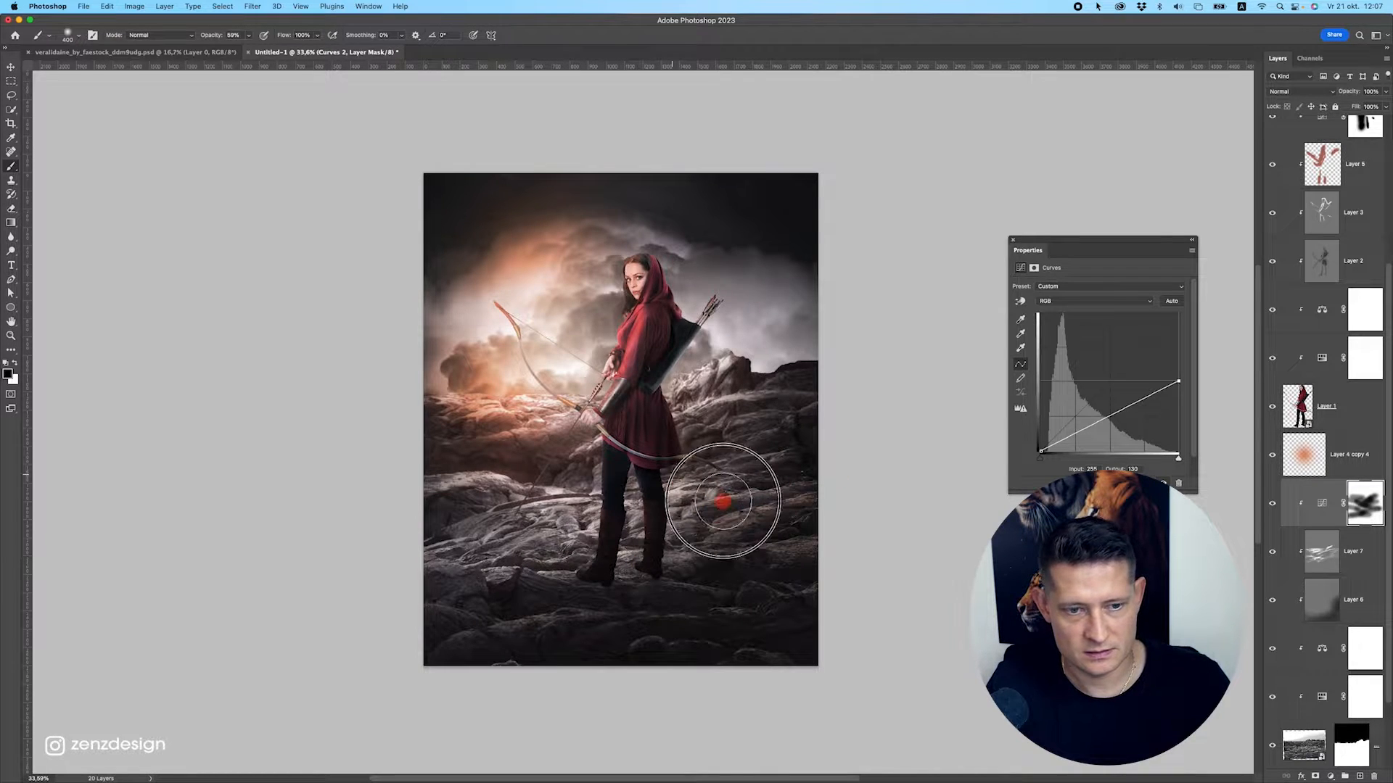
Toggle the Curves layer's visibility to compare the rocks with and without the masked darkening.
scroll(702, 518, down, 1)
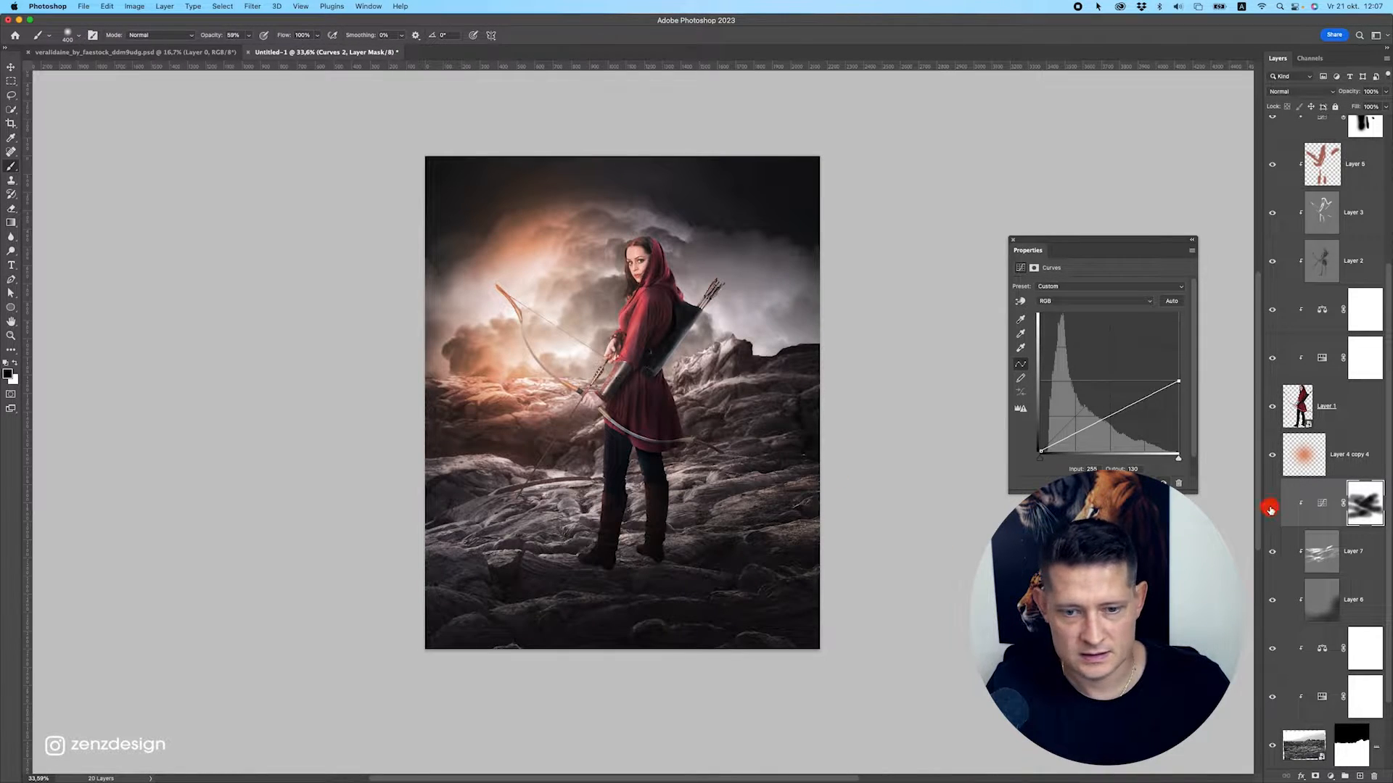
click(1272, 505)
click(1272, 505)
Brush more black on the Curves mask along the glowing rocks, the slopes right of the archer and the foreground beside the boots.
mouse_move(534, 397)
mouse_down()
mouse_move(429, 419)
mouse_move(379, 397)
mouse_up()
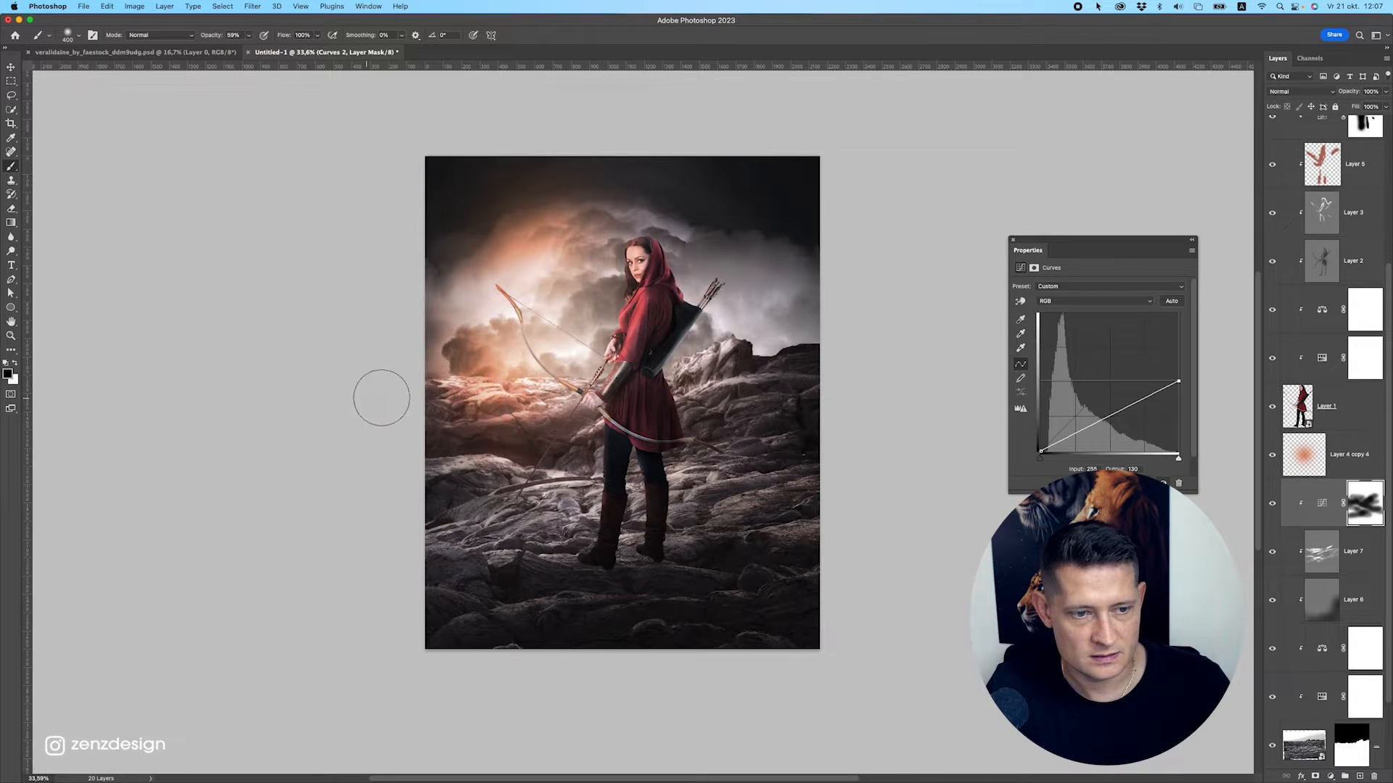
drag(573, 379, 602, 388)
mouse_move(868, 392)
mouse_down()
mouse_move(833, 367)
mouse_move(825, 308)
mouse_move(774, 429)
mouse_move(775, 408)
mouse_move(719, 427)
mouse_up()
drag(816, 391, 735, 457)
drag(898, 435, 885, 435)
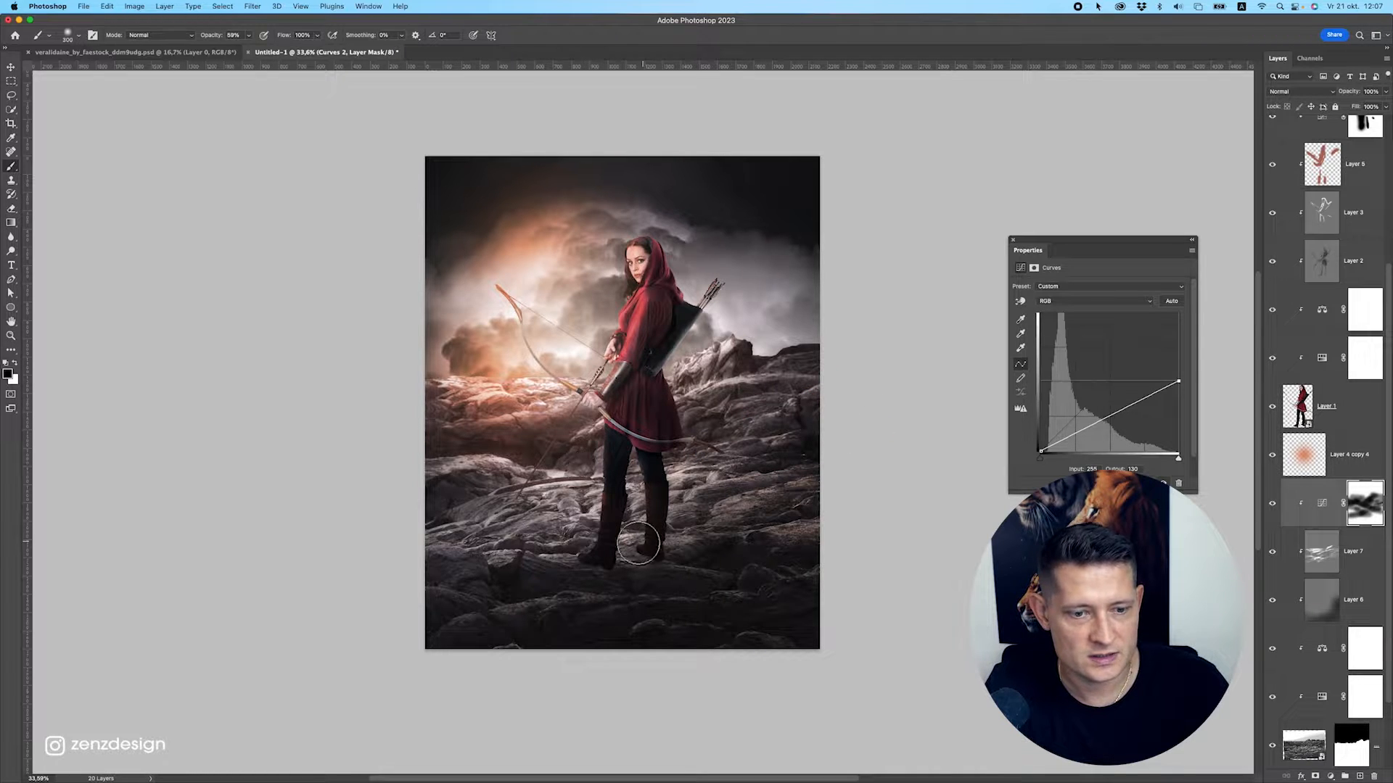
drag(772, 553, 792, 553)
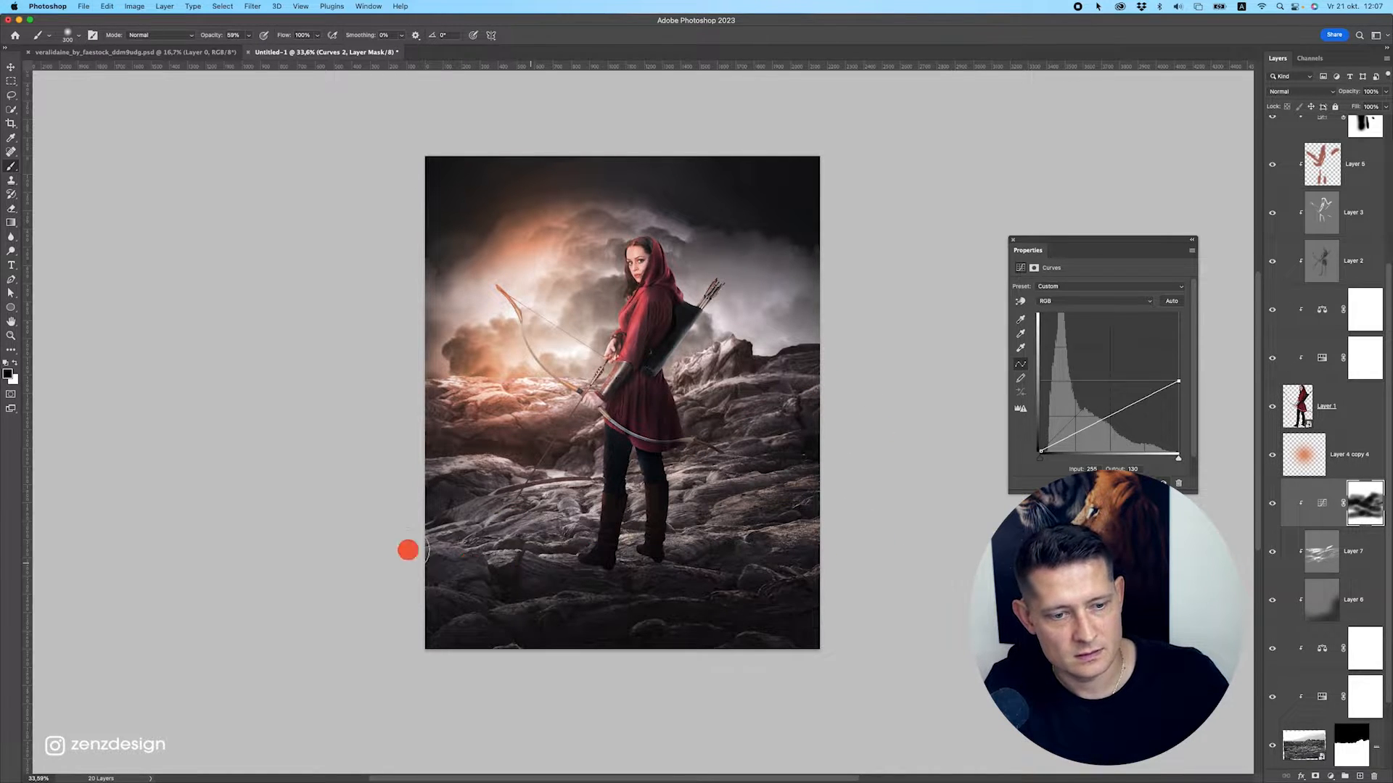
mouse_move(407, 549)
mouse_down()
mouse_move(600, 569)
mouse_move(441, 621)
mouse_move(499, 585)
mouse_move(683, 580)
mouse_move(820, 551)
mouse_up()
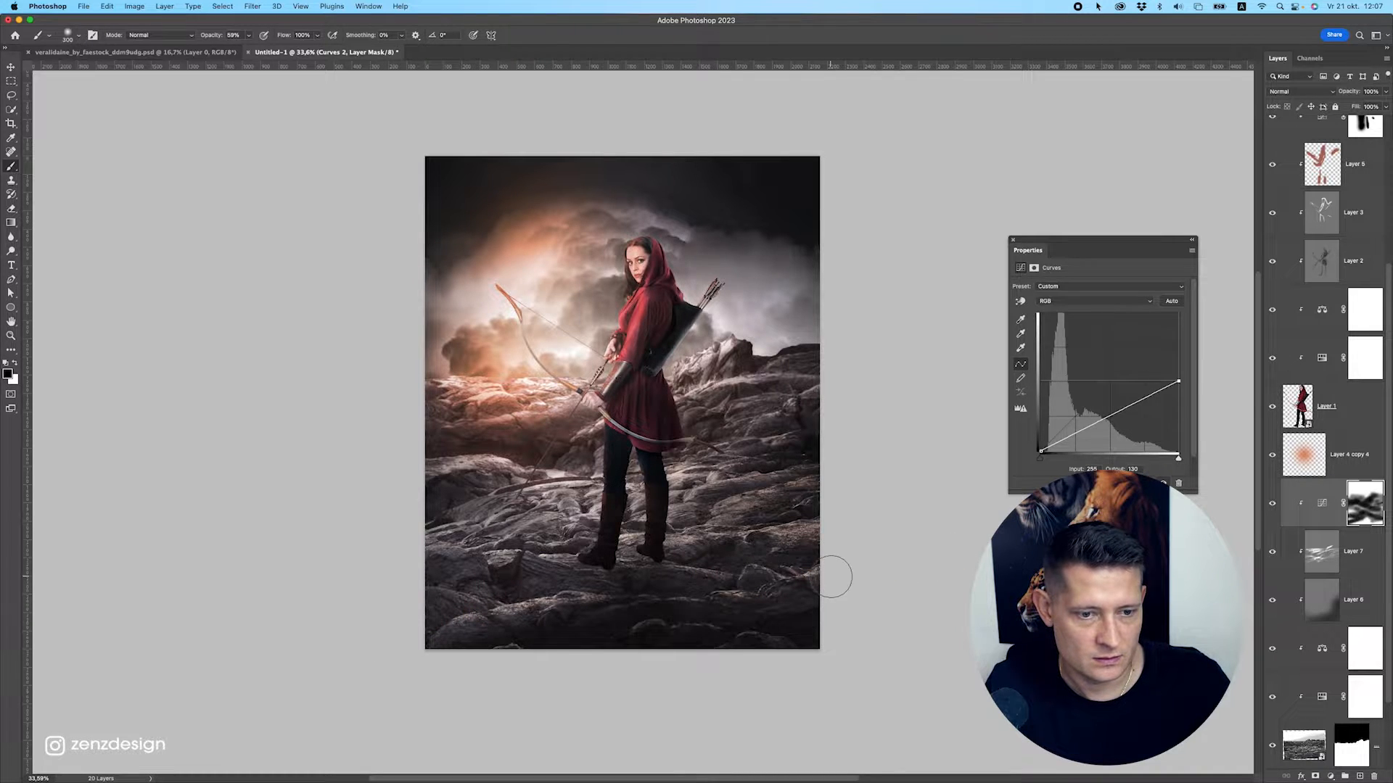
Inspect the rock shading up close and in full view, comparing it with the Curves layer hidden and shown.
scroll(815, 595, down, 2)
scroll(735, 589, up, 8)
scroll(685, 663, down, 5)
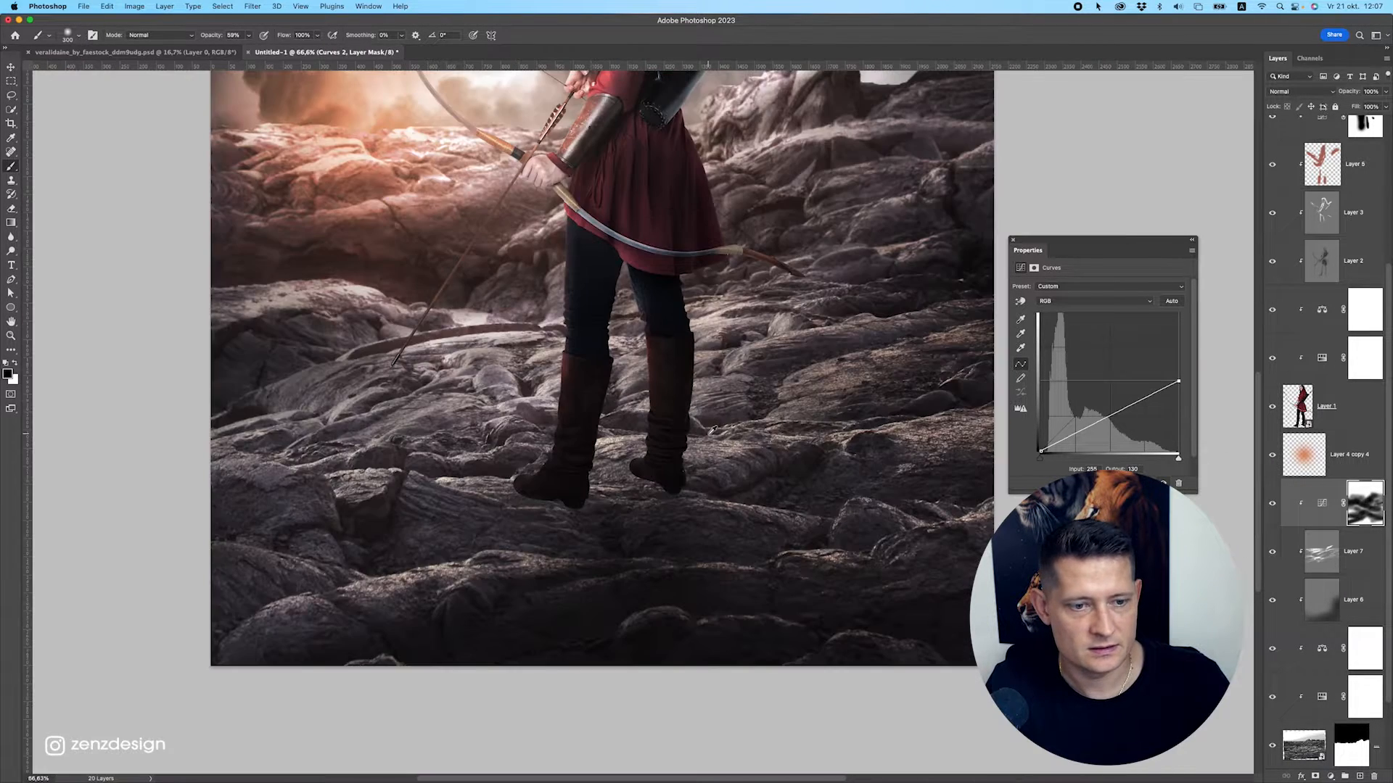
click(1274, 500)
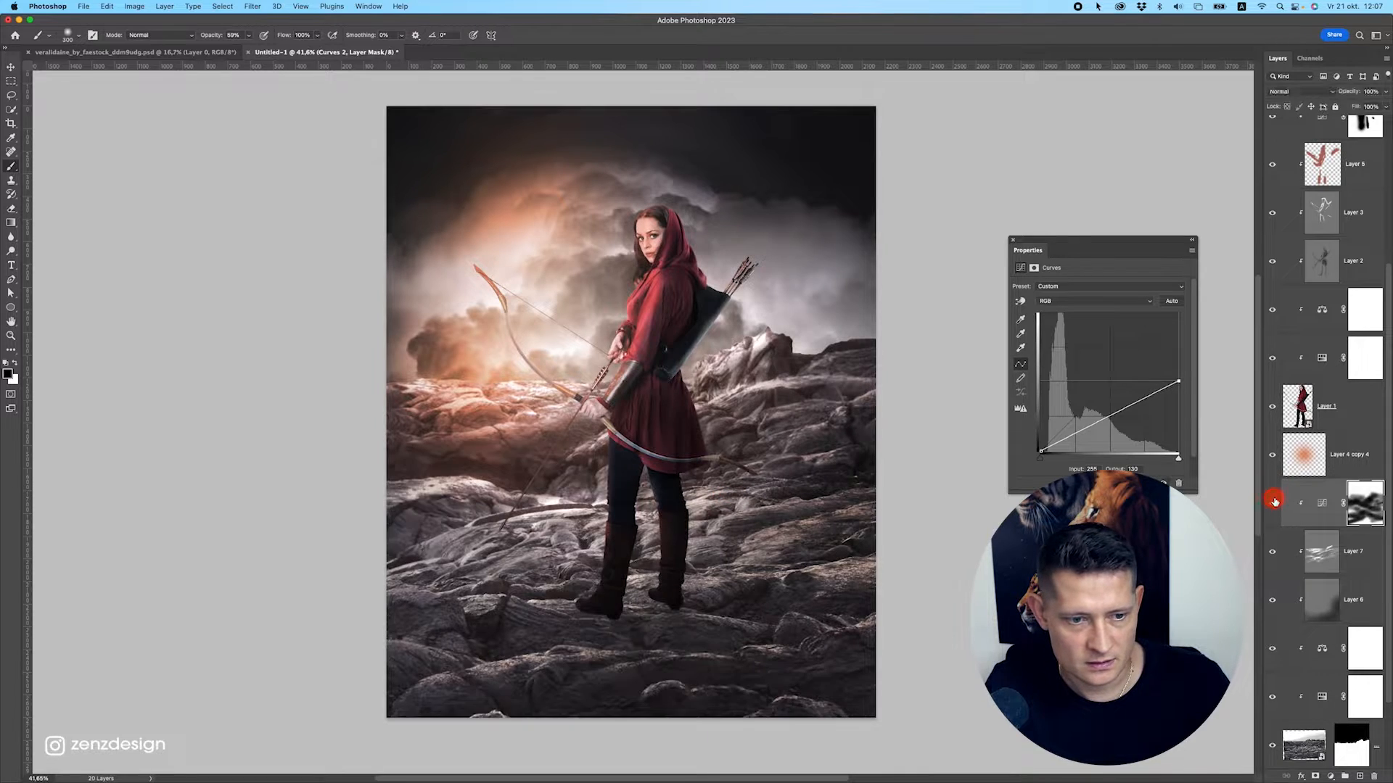
click(1275, 501)
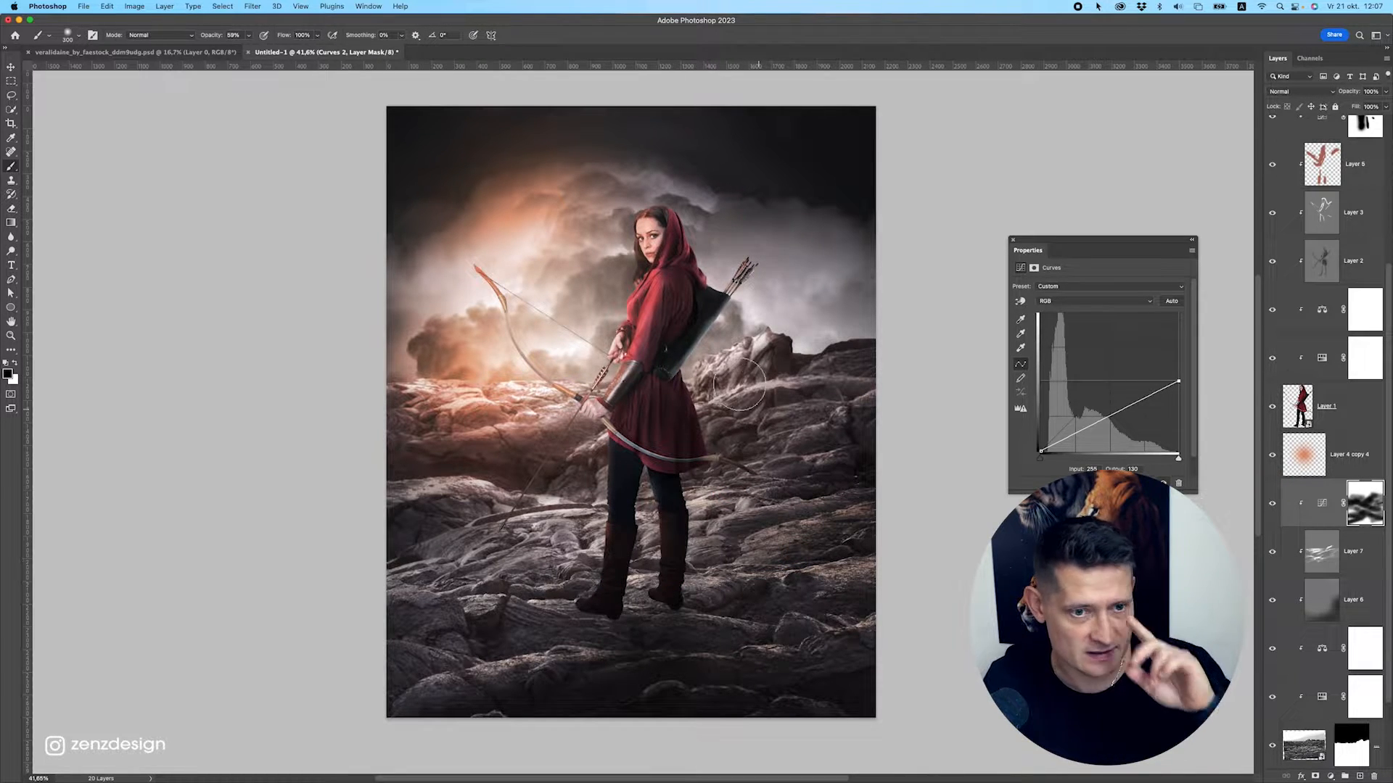
scroll(1316, 218, up, 5)
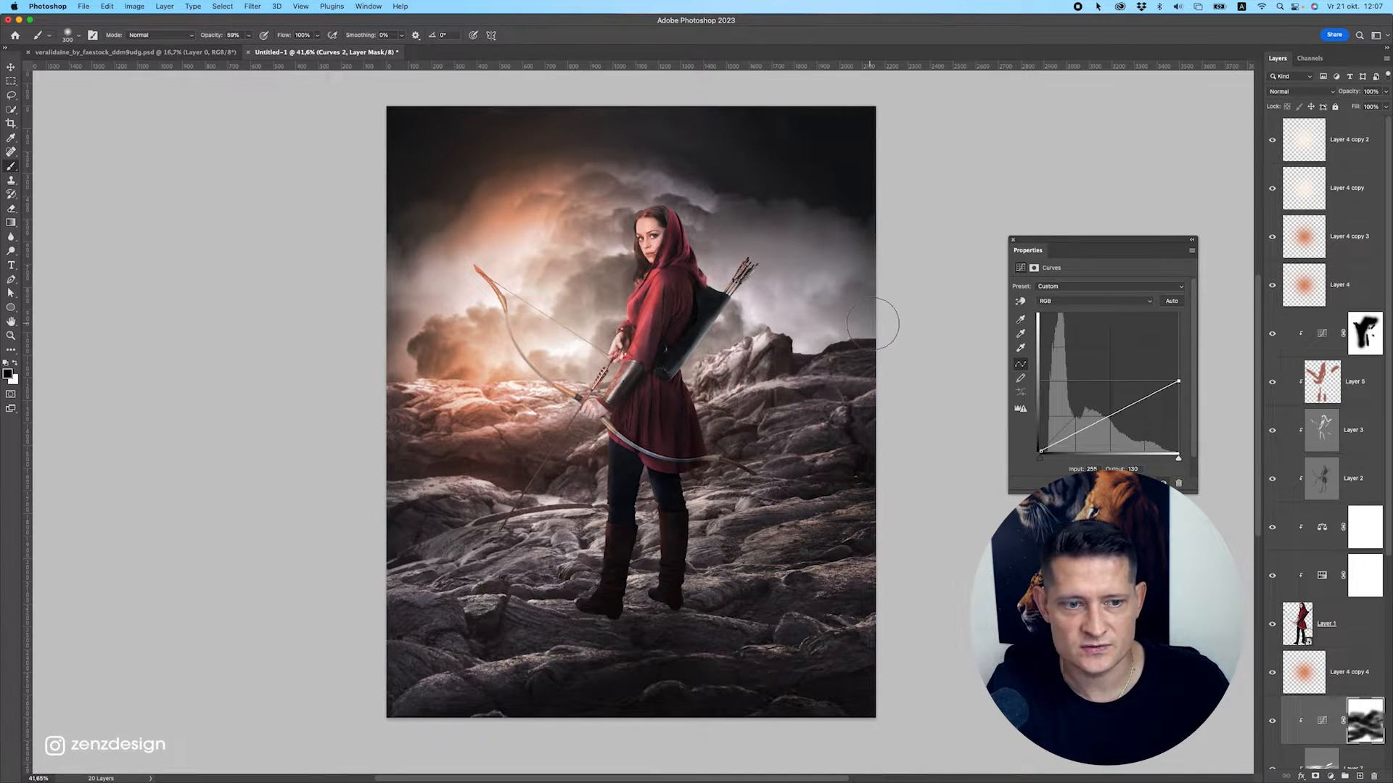
scroll(873, 324, left, 4)
scroll(872, 324, down, 2)
scroll(859, 318, right, 2)
scroll(858, 317, up, 2)
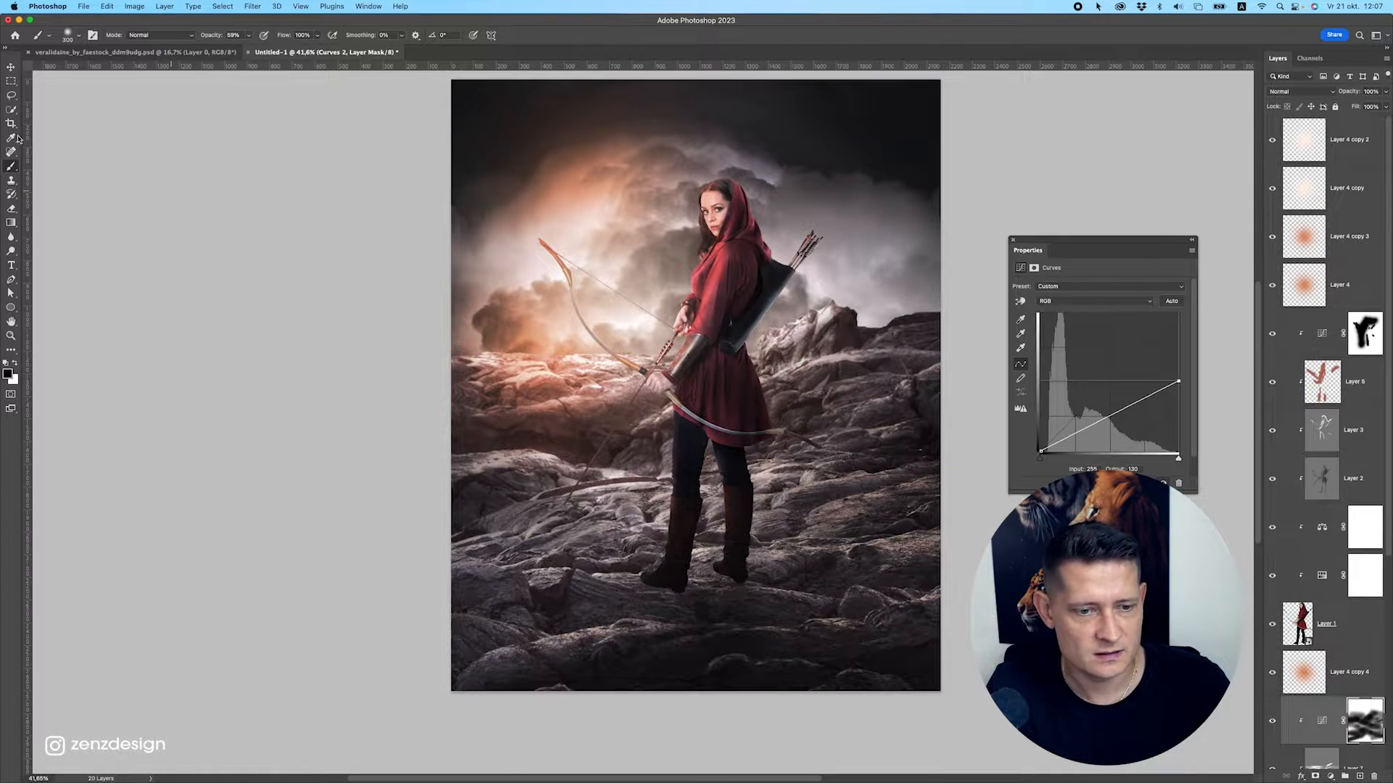
Group the archer's Layer 1 with all its clipped layers, and create a merged duplicate of the group.
click(9, 67)
click(1303, 143)
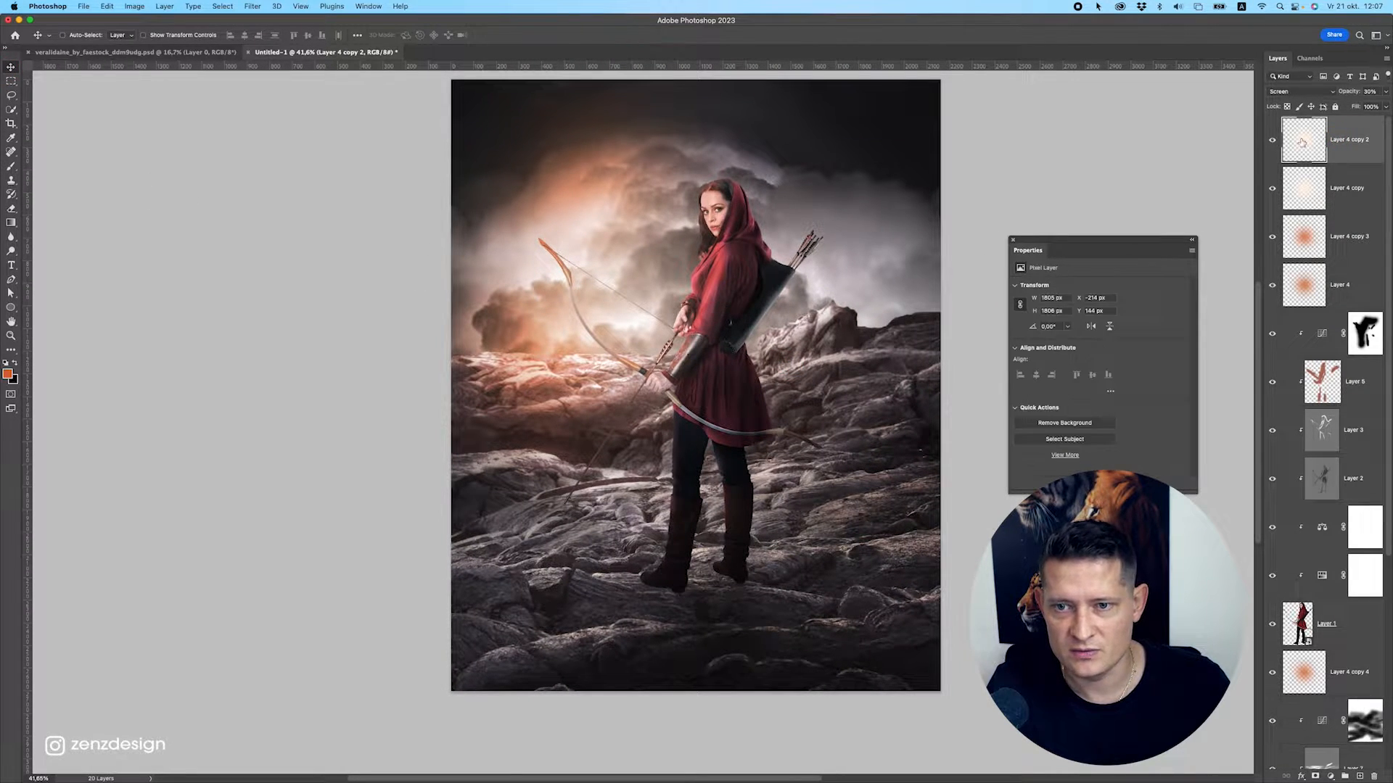
click(1014, 241)
click(1351, 629)
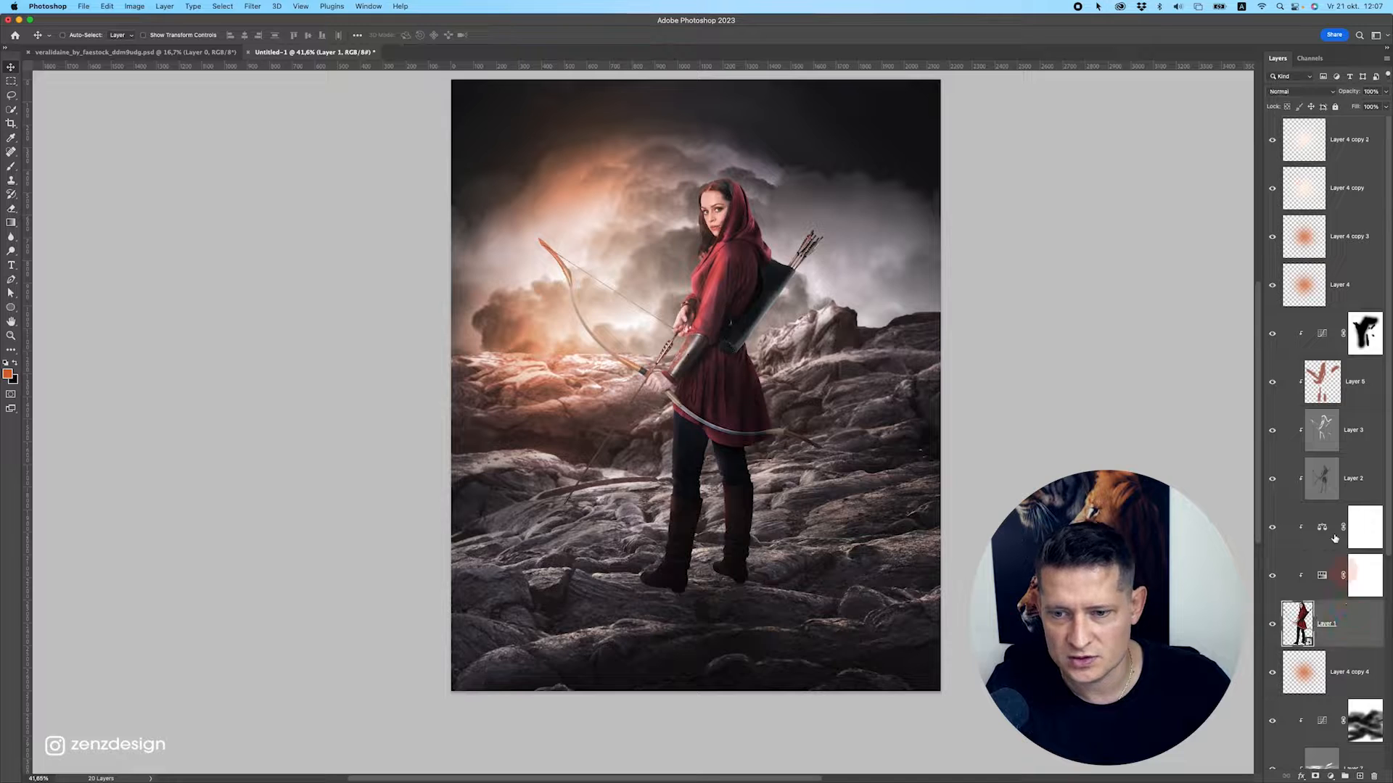
shift+click(1314, 320)
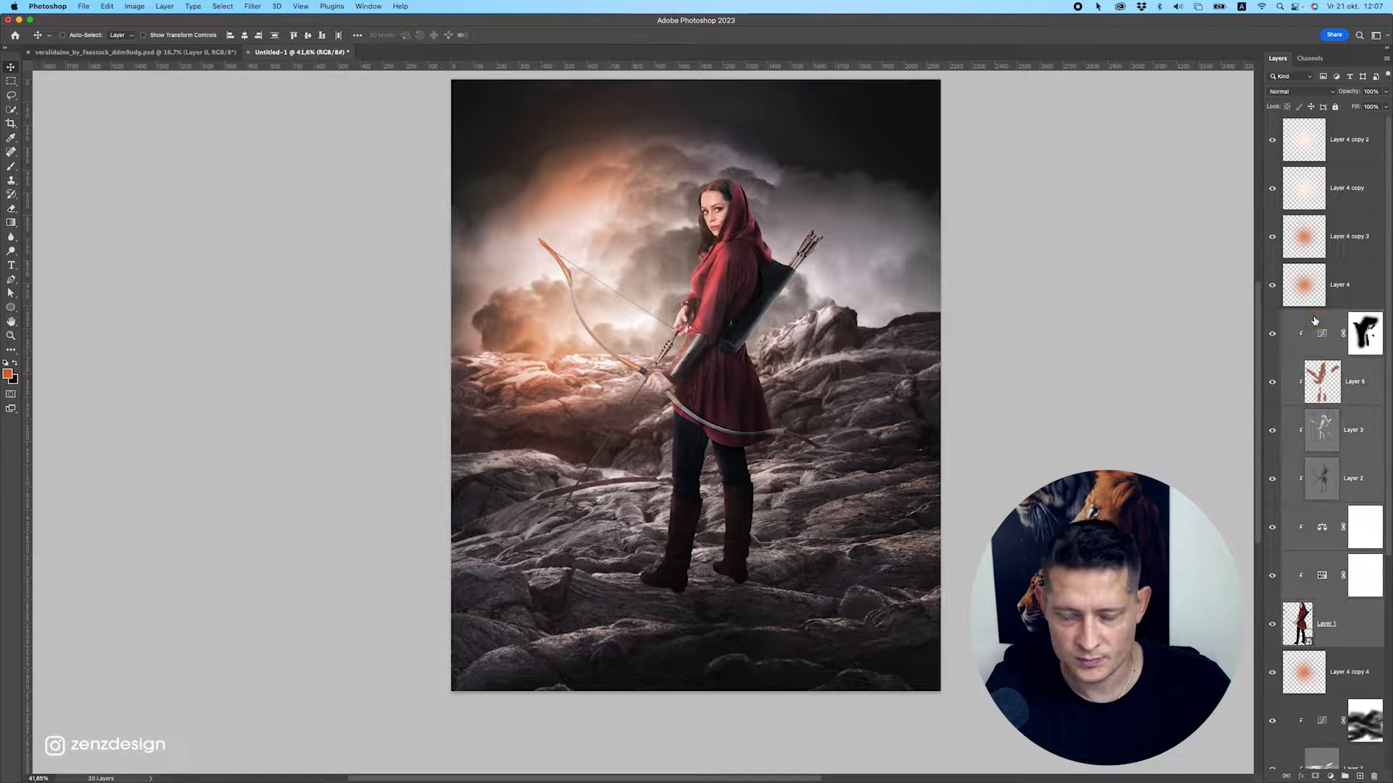
key(super+g)
click(1273, 317)
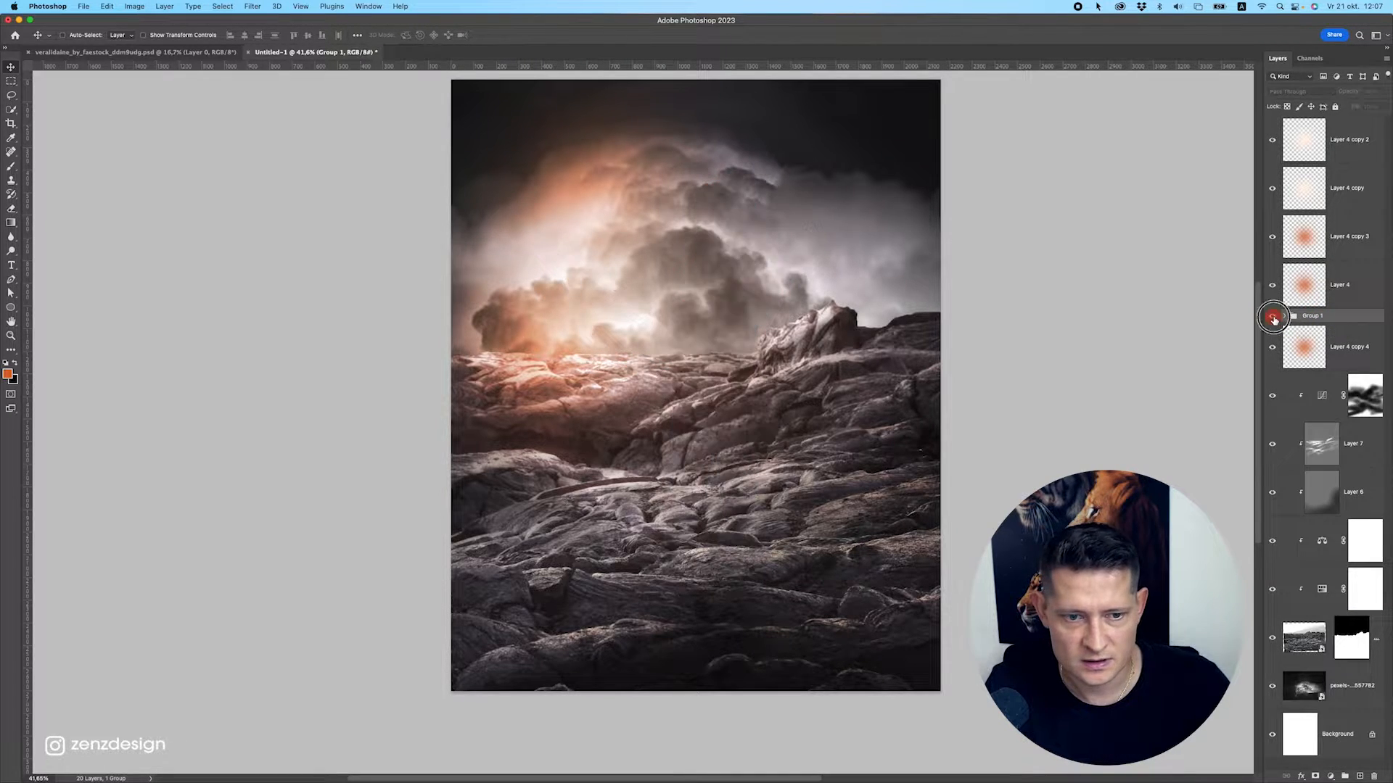
click(1274, 317)
key(super+j)
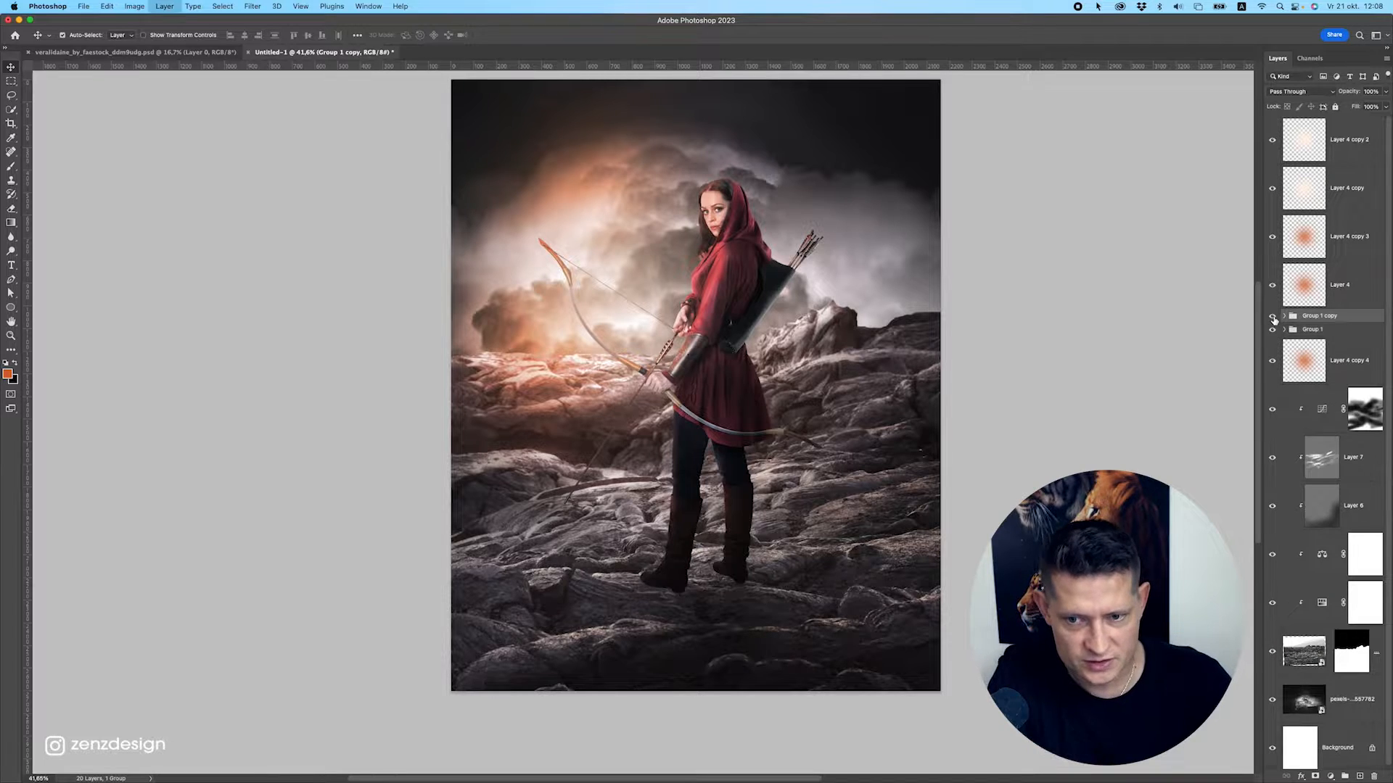
key(super+e)
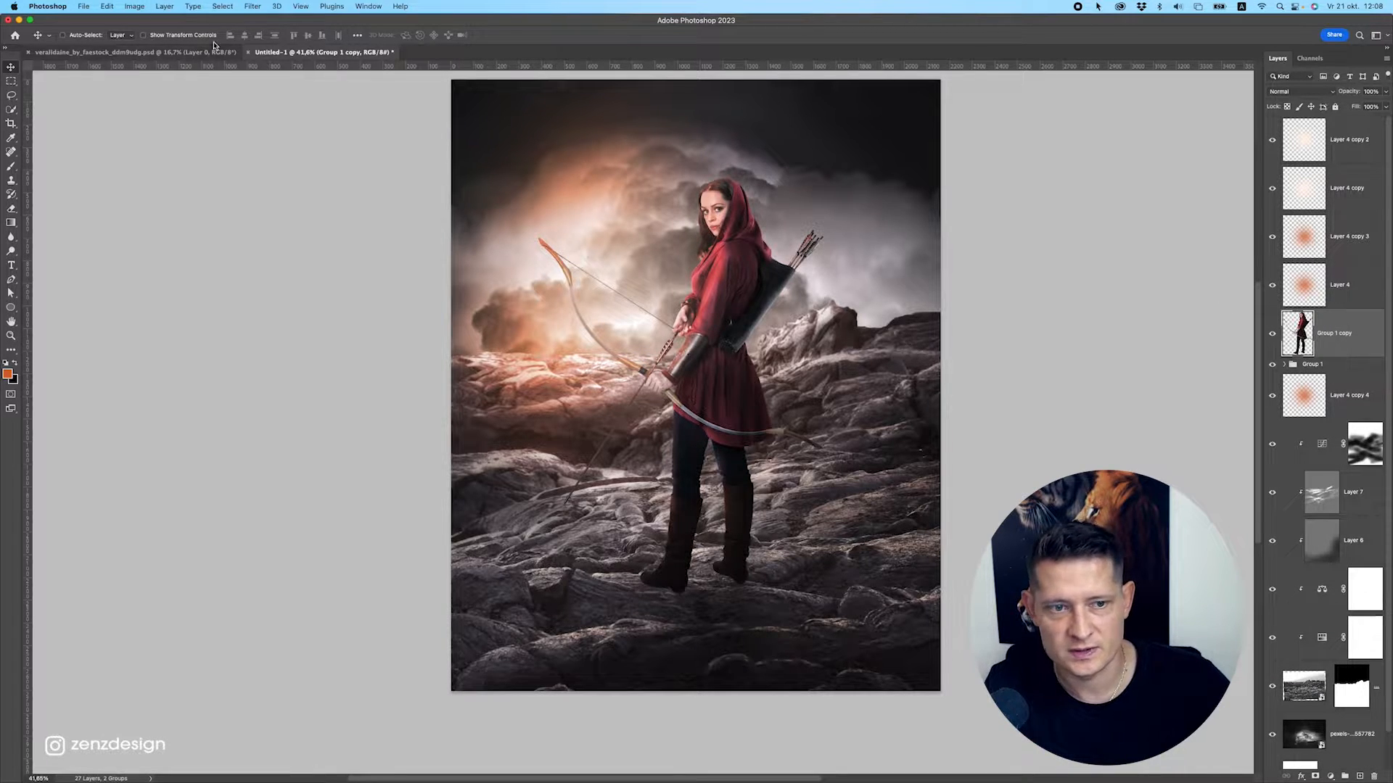
Flip the merged archer copy vertically and move it down so its feet meet the archer's boots.
click(106, 6)
mouse_move(177, 250)
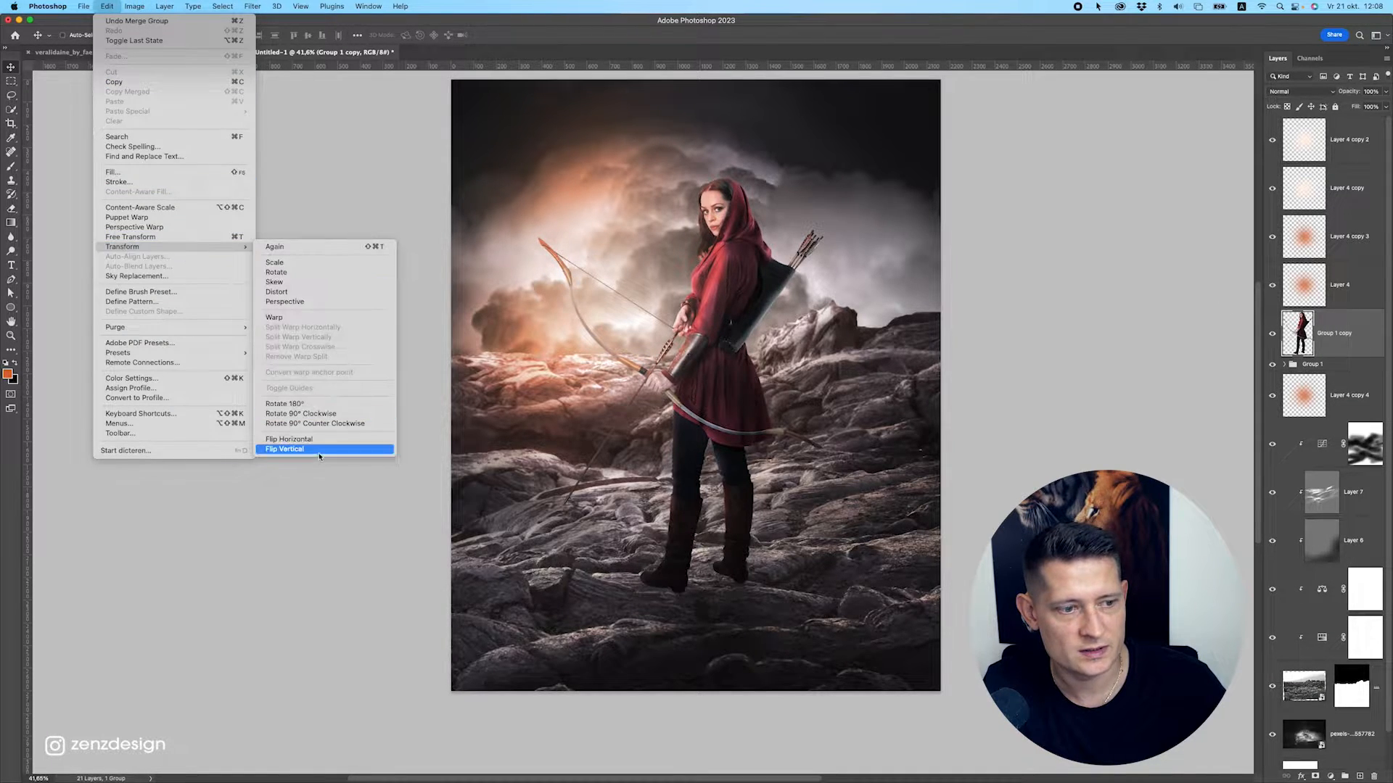
click(326, 445)
drag(816, 116, 814, 608)
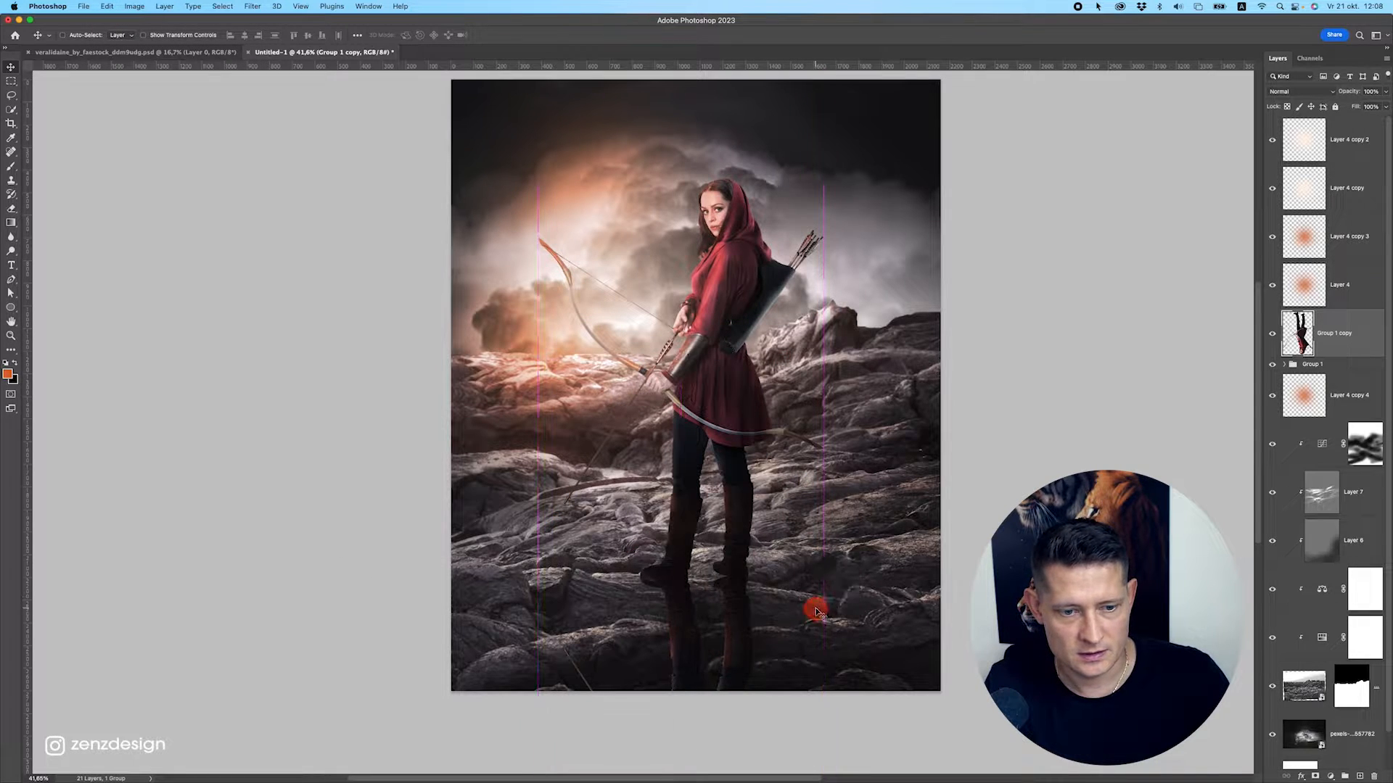
Turn the flipped archer copy black with Hue/Saturation at Lightness -100, and place its layer beneath Group 1.
scroll(808, 600, down, 1)
scroll(795, 569, down, 1)
scroll(795, 568, up, 1)
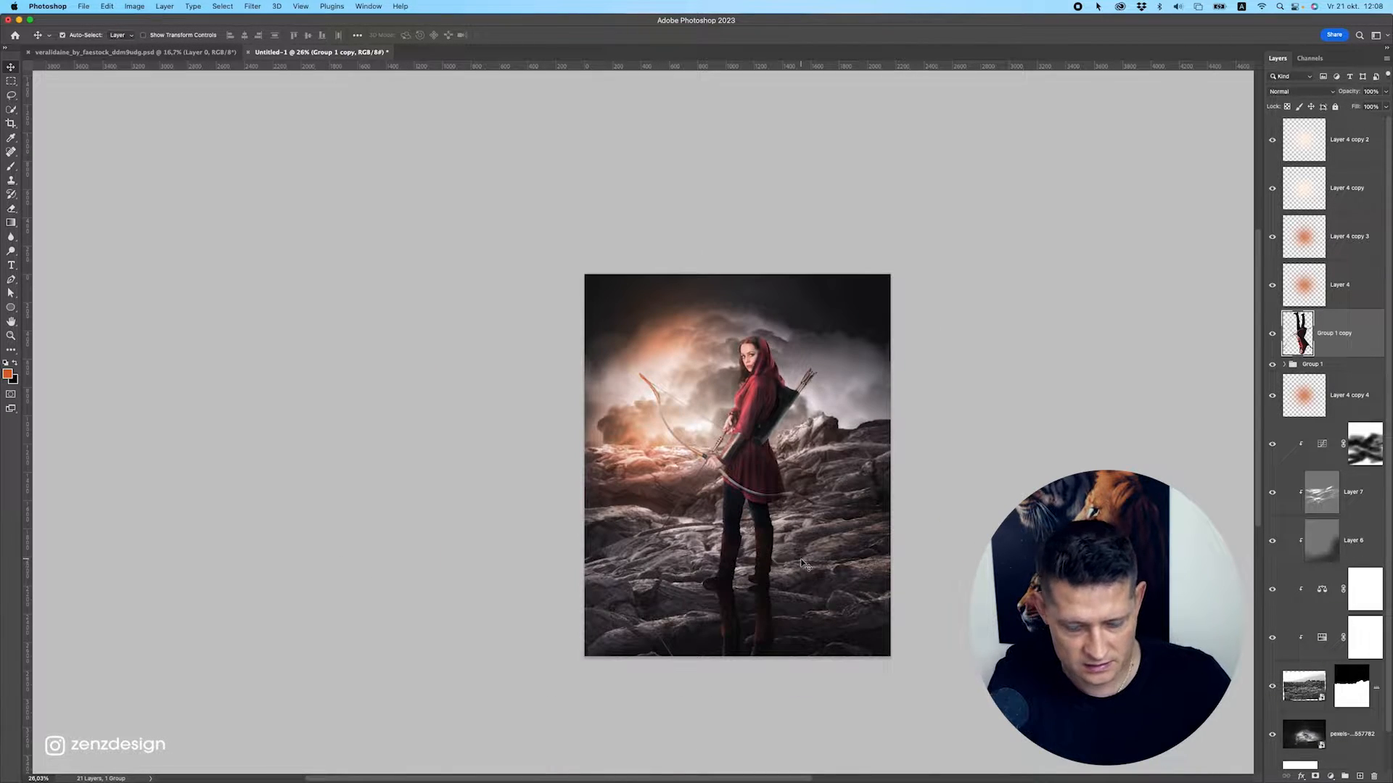
key(super+u)
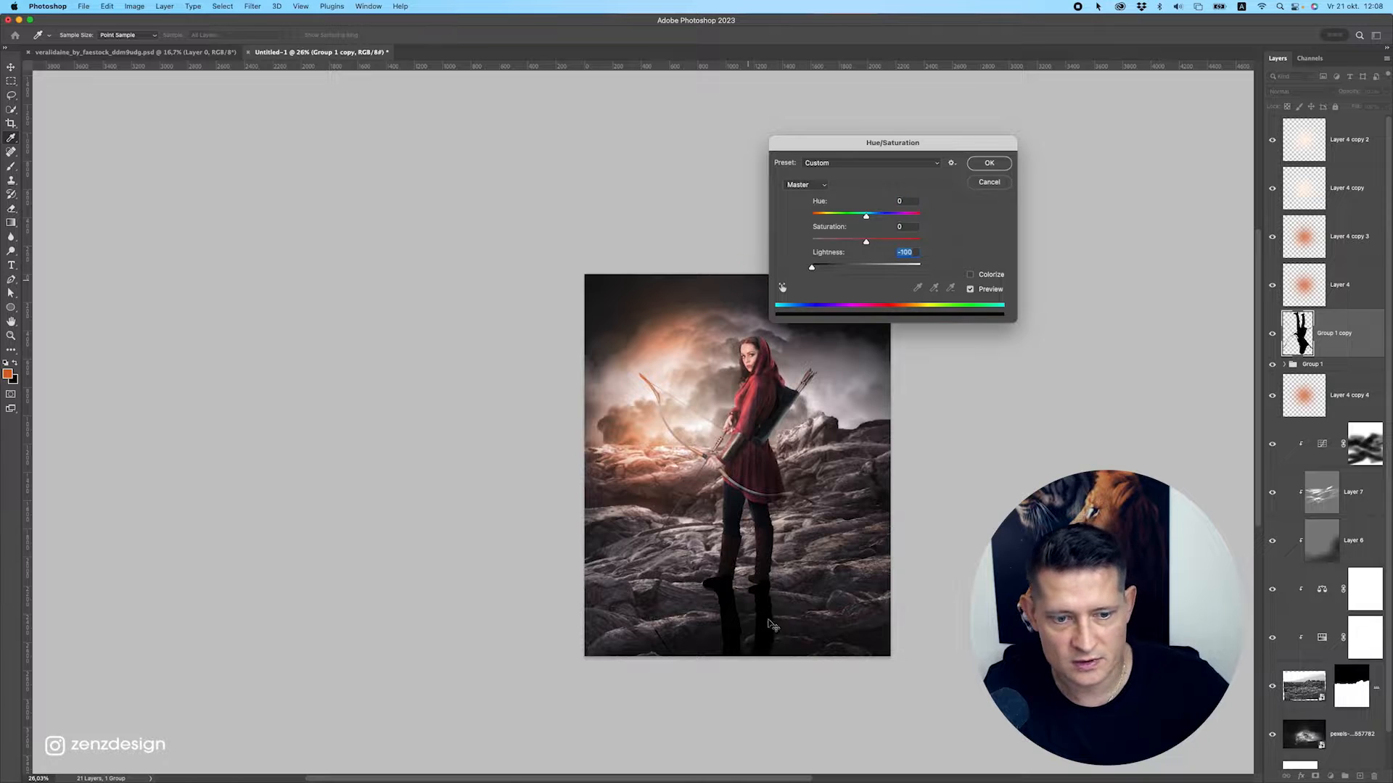
key(Return)
drag(1334, 335, 1322, 388)
Start a Free Transform on the black flipped silhouette beneath the archer's boots.
scroll(844, 628, up, 1)
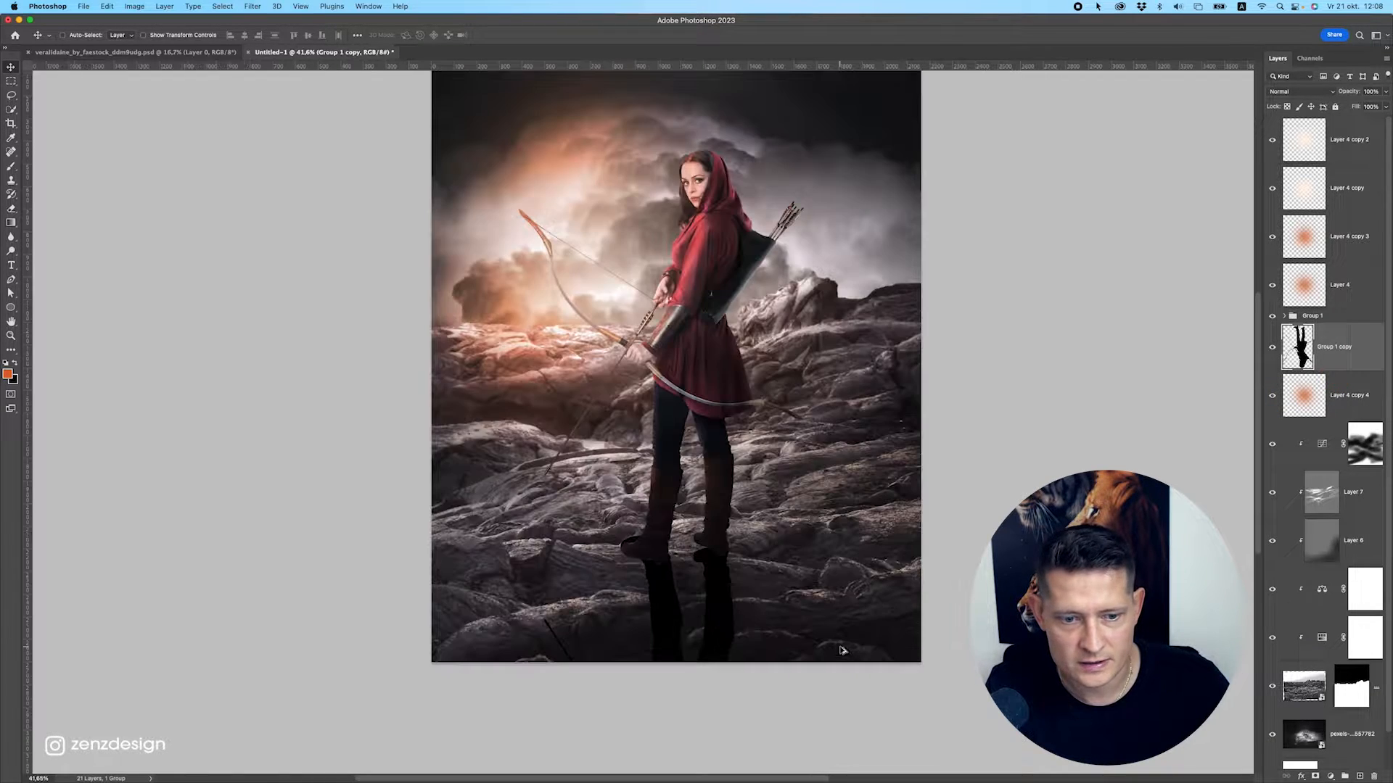
scroll(845, 627, down, 1)
key(super+t)
drag(854, 635, 874, 430)
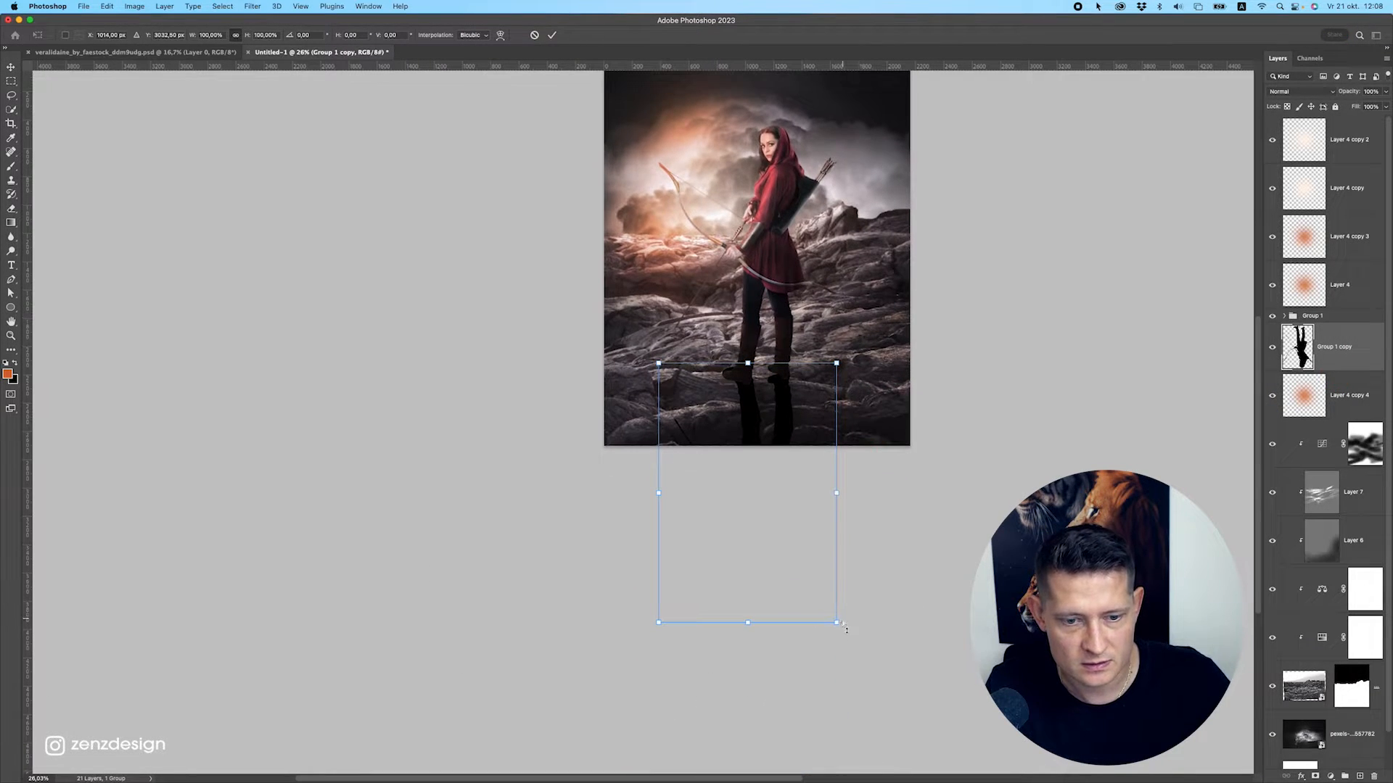
Distort and reposition the flipped black figure copy so its shadow slants from the boots toward the image's lower right.
drag(836, 622, 1030, 520)
drag(758, 388, 745, 401)
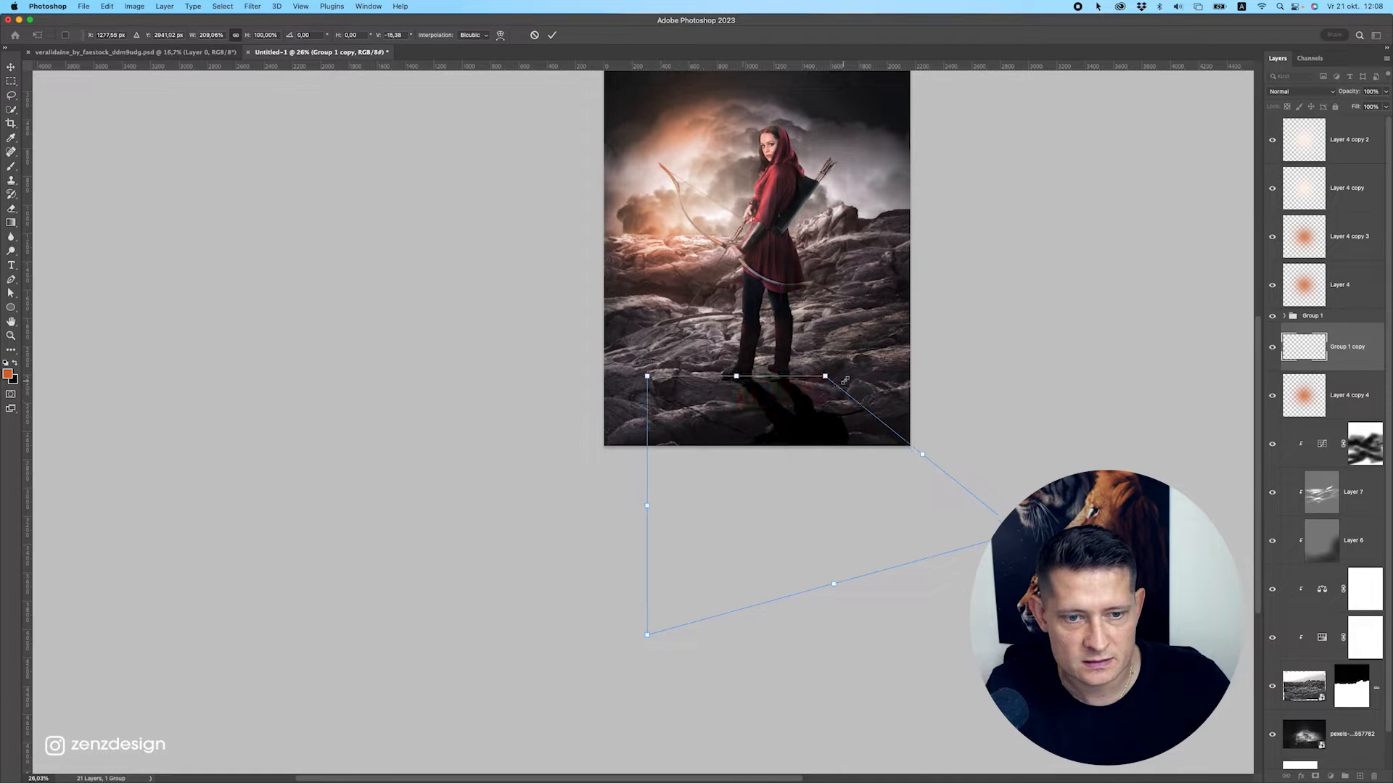
drag(826, 378, 826, 374)
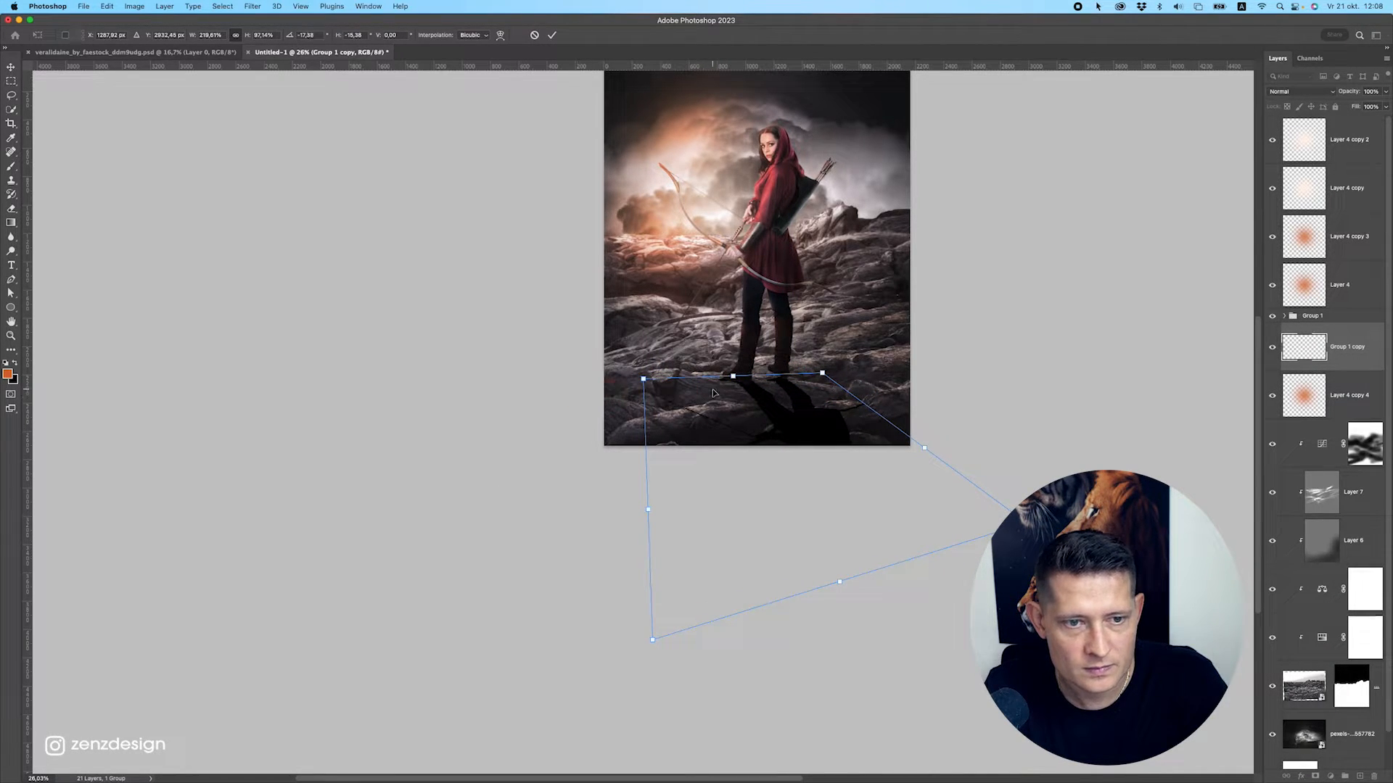
key(Return)
Set up a black brush with 100% hardness and 100% opacity for touching up the shadow at the boots.
scroll(767, 347, up, 5)
drag(787, 360, 776, 412)
scroll(789, 360, up, 6)
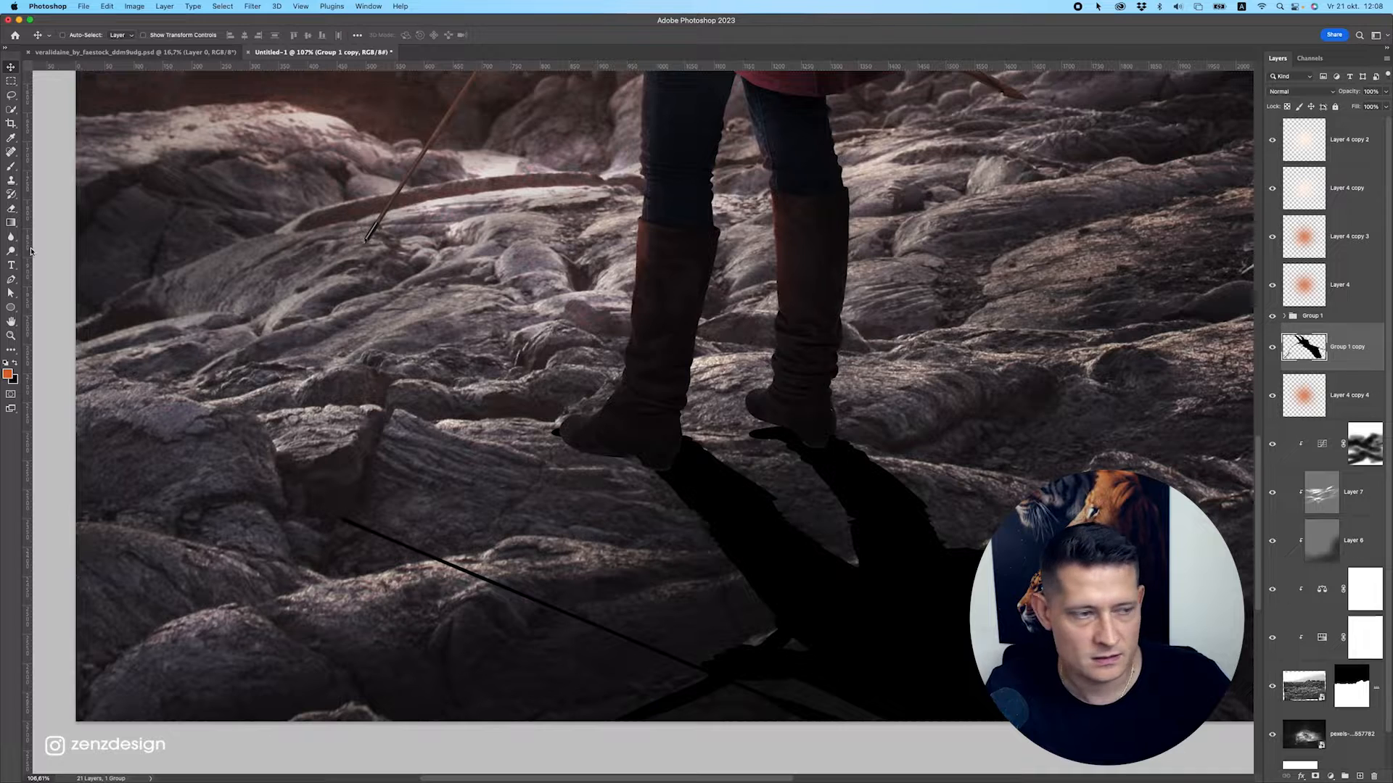
key(b)
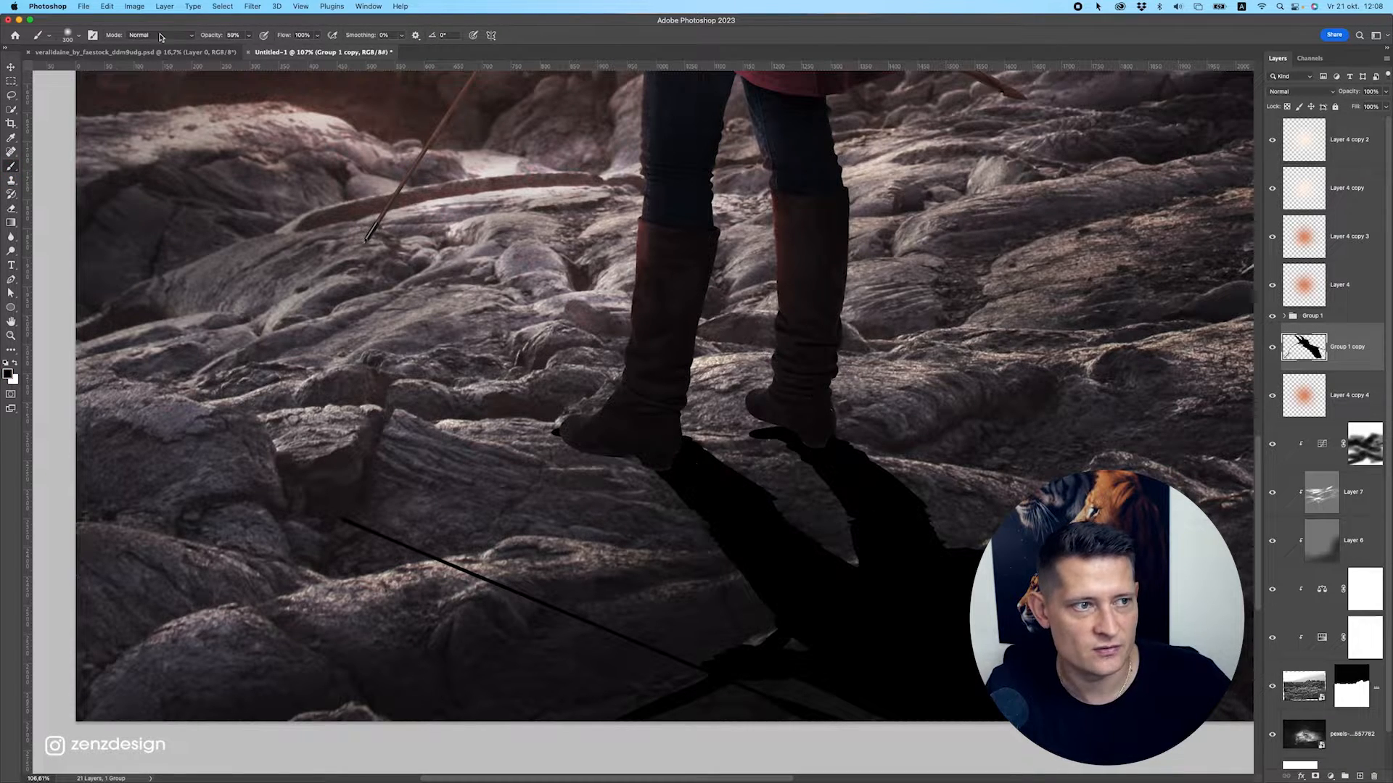
click(67, 38)
drag(62, 93, 134, 94)
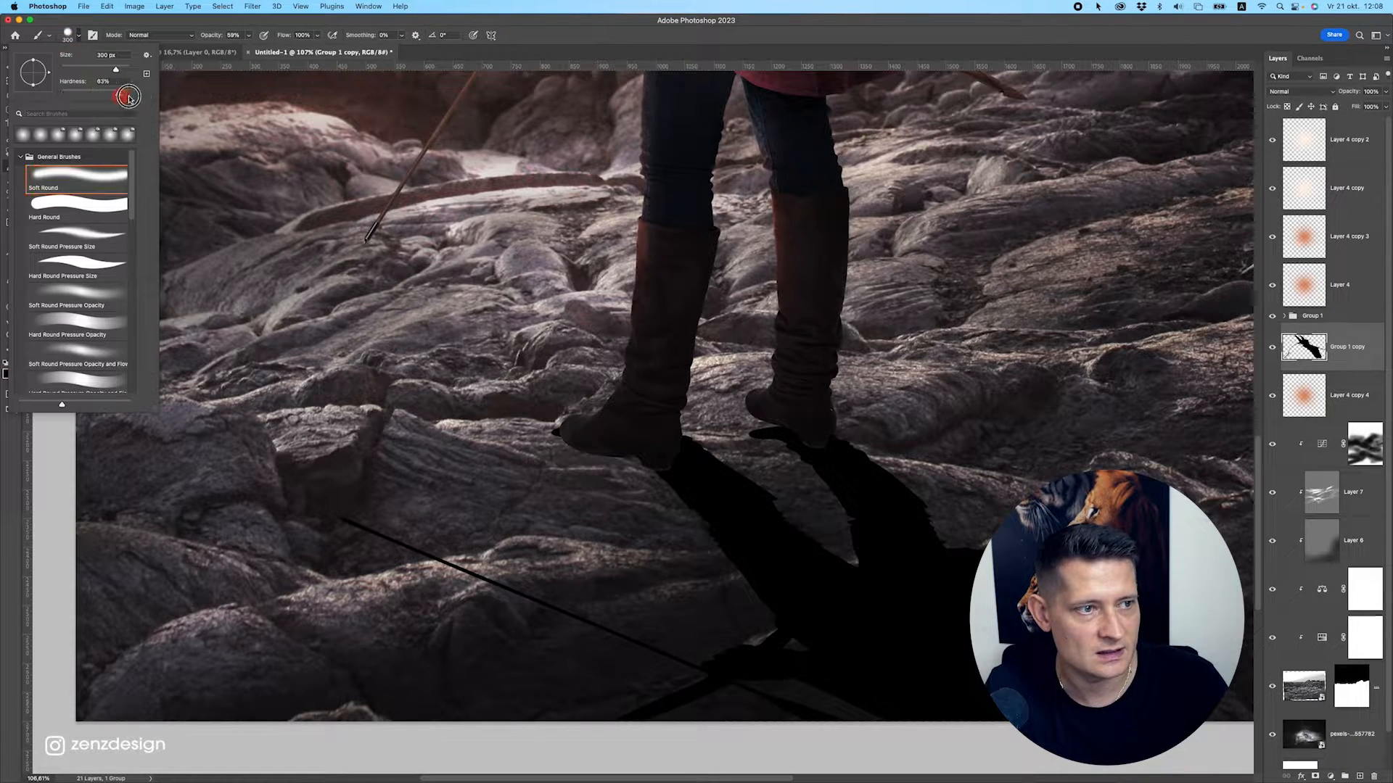
click(248, 34)
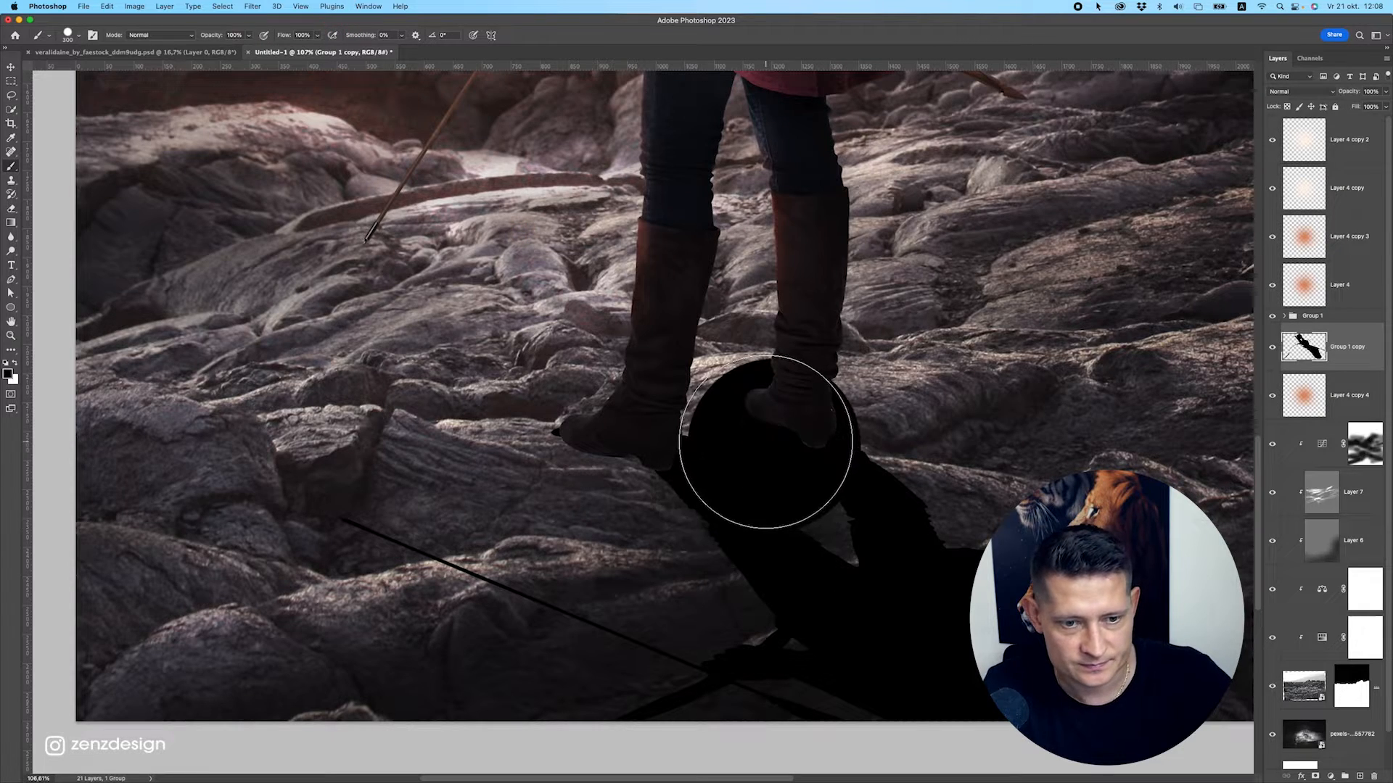
Paint black contact shadow under the soles of both boots on the Group 1 copy layer with a small brush.
key(bracketleft)
key(bracketleft)
key(bracketleft)
key(bracketleft)
key(bracketleft)
key(bracketleft)
key(bracketleft)
key(bracketleft)
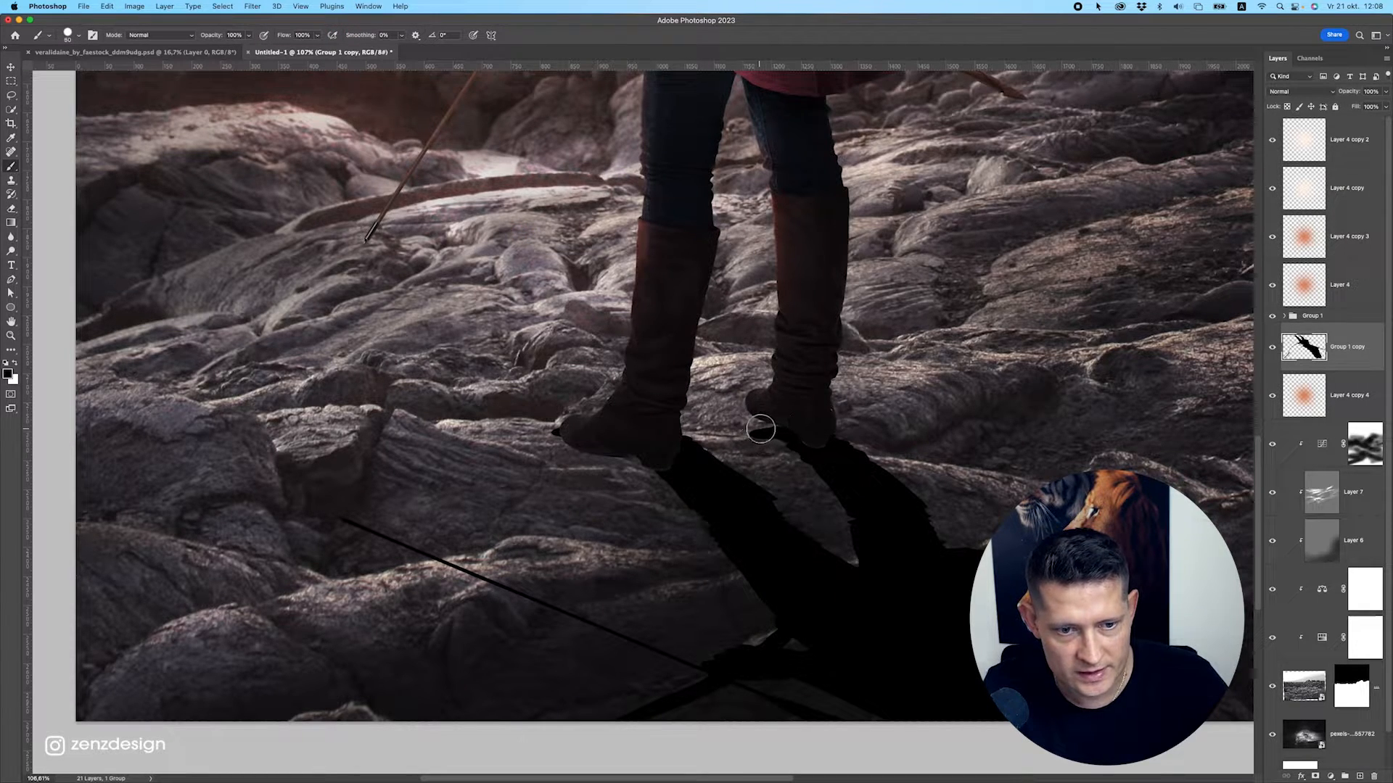
drag(748, 406, 794, 433)
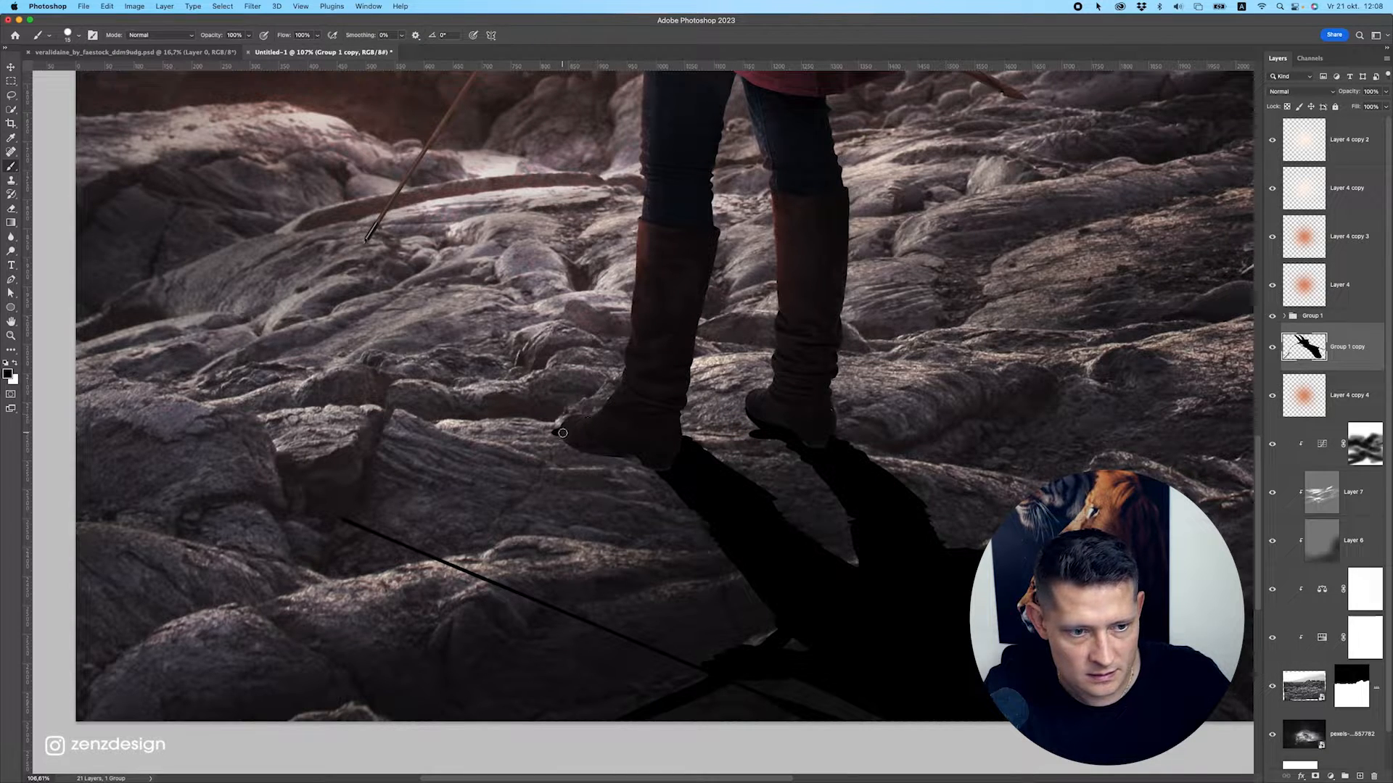
drag(563, 433, 651, 465)
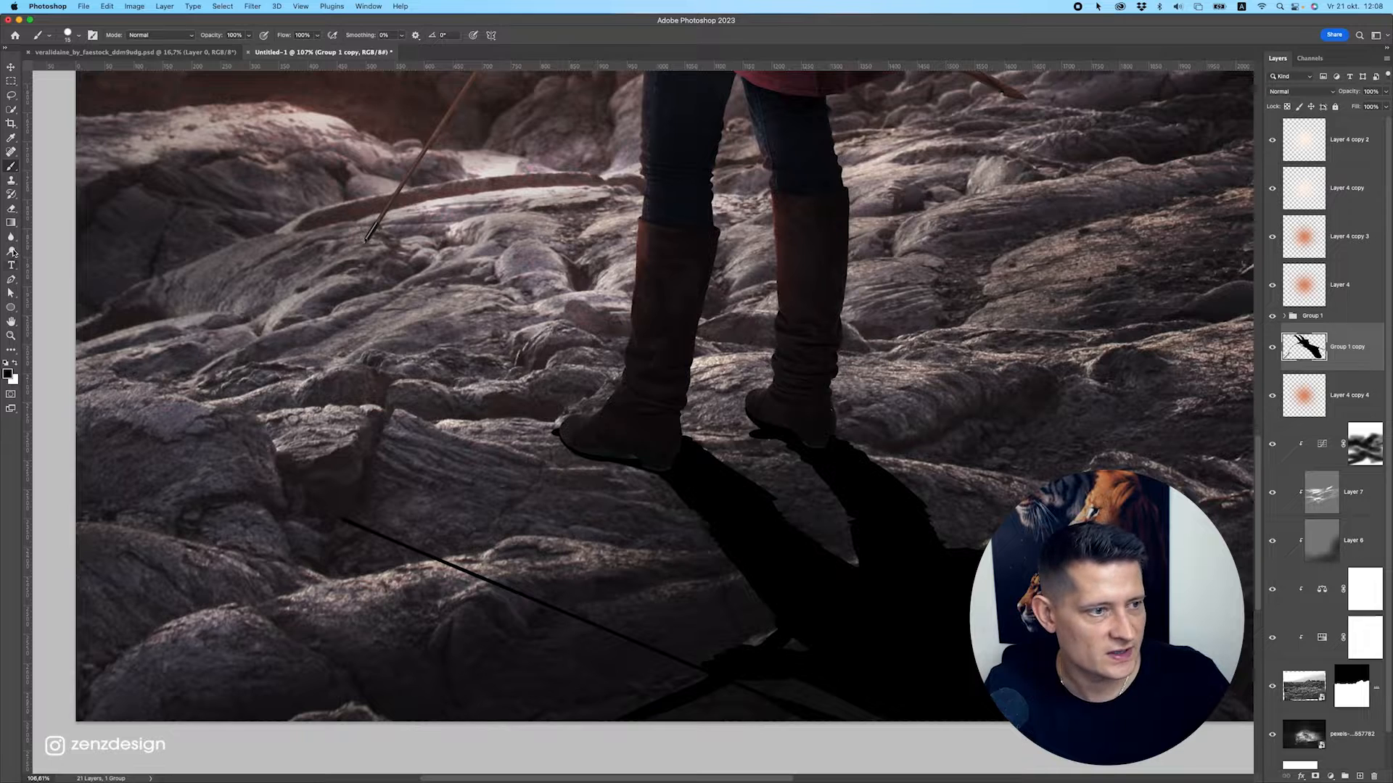
Erase the stray shadow edges beneath the far boot and at the toe of the near boot with a small soft eraser.
click(10, 208)
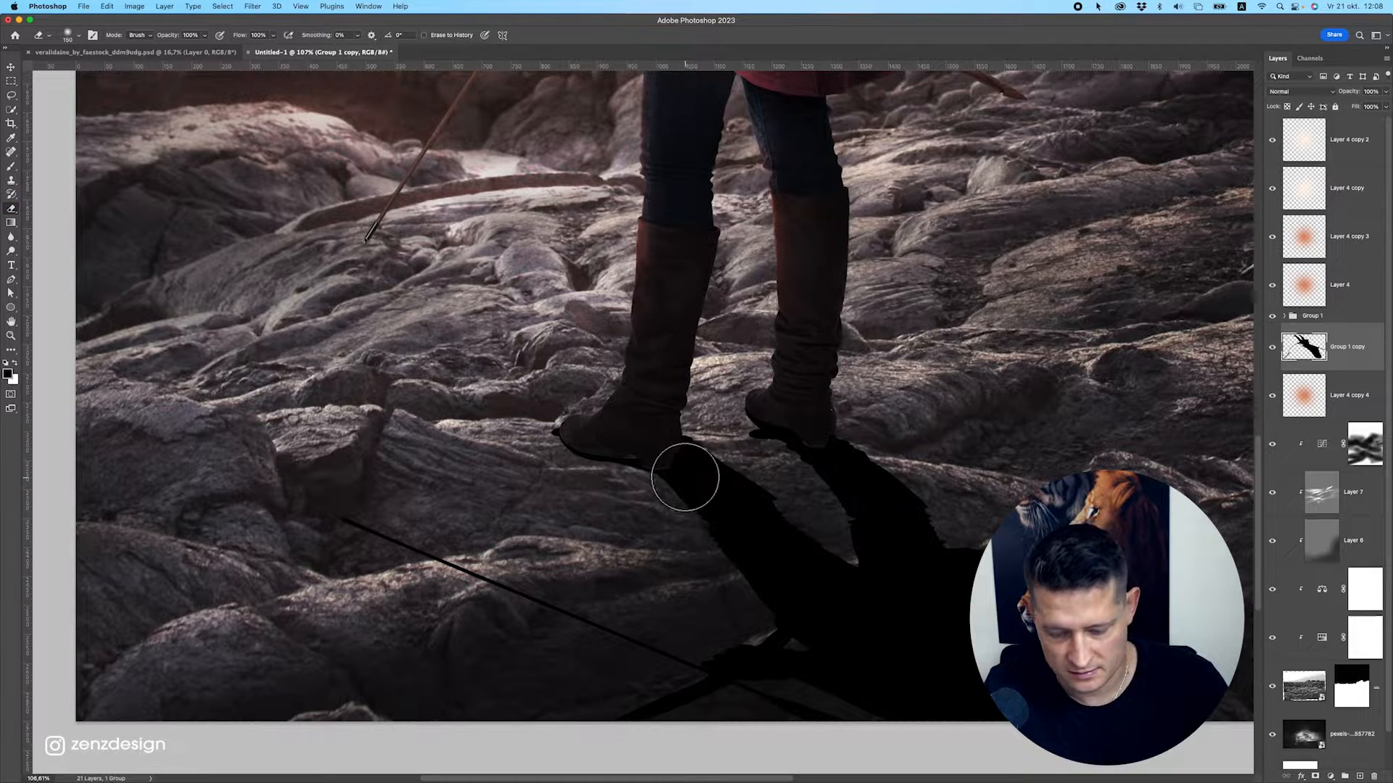
key(bracketleft)
key(bracketleft)
key(bracketleft)
click(79, 36)
key(bracketleft)
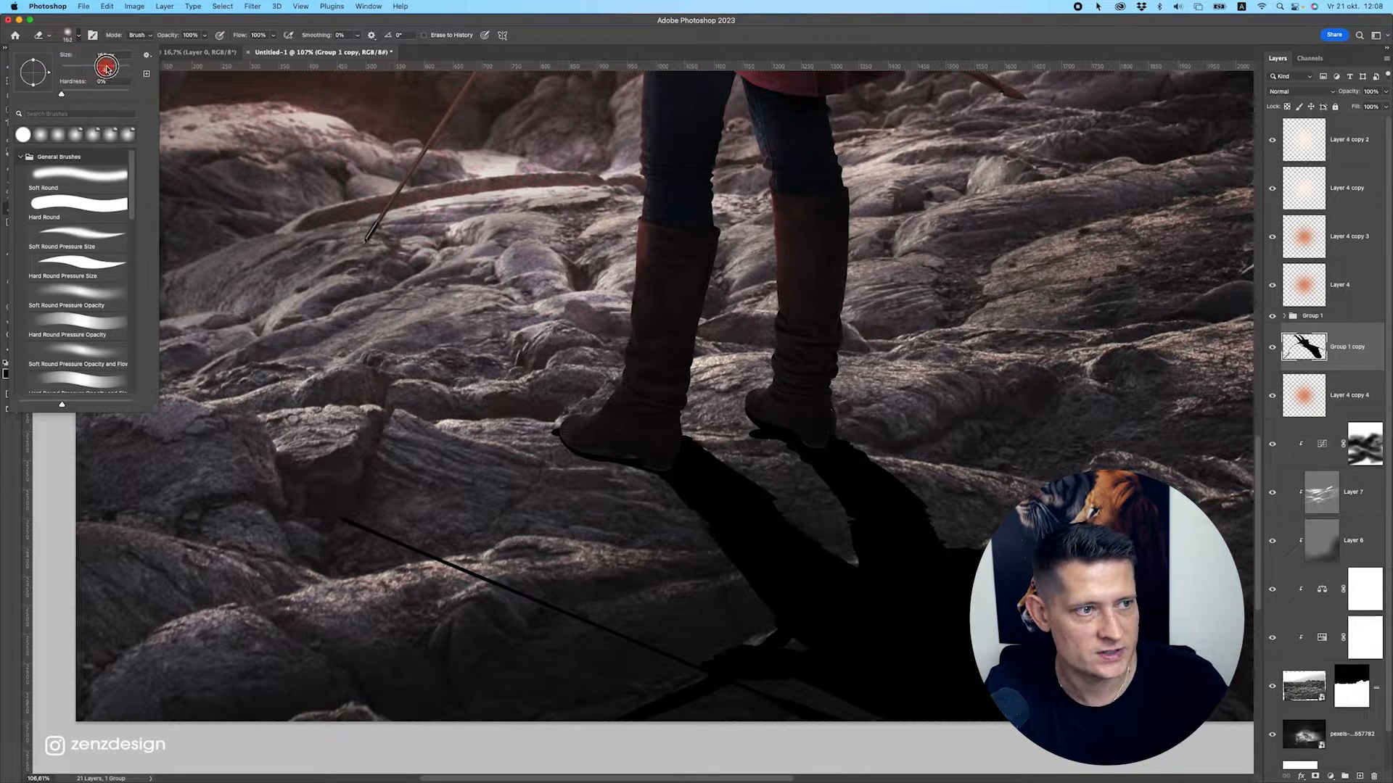
click(179, 28)
key(bracketleft)
key(bracketleft)
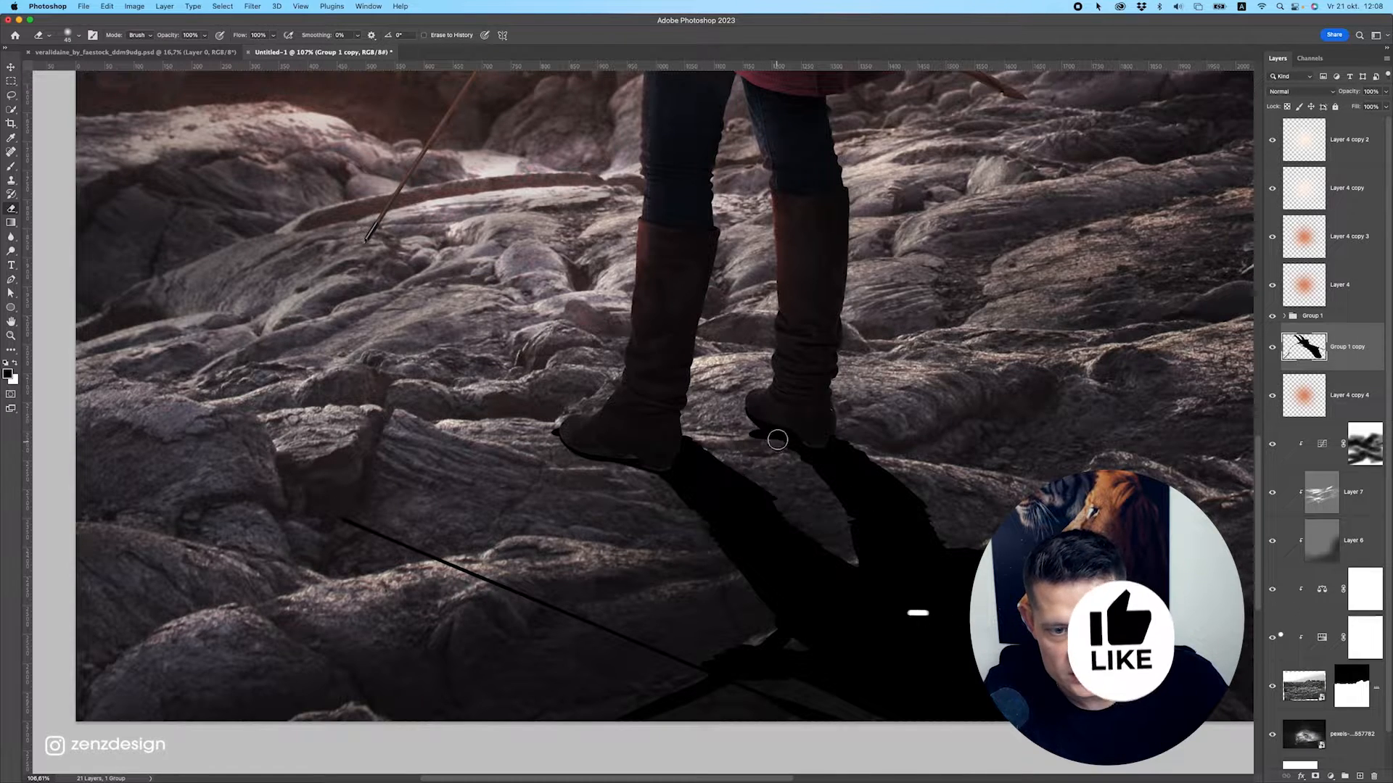
key(bracketleft)
key(bracketleft)
key(bracketleft)
drag(741, 422, 787, 454)
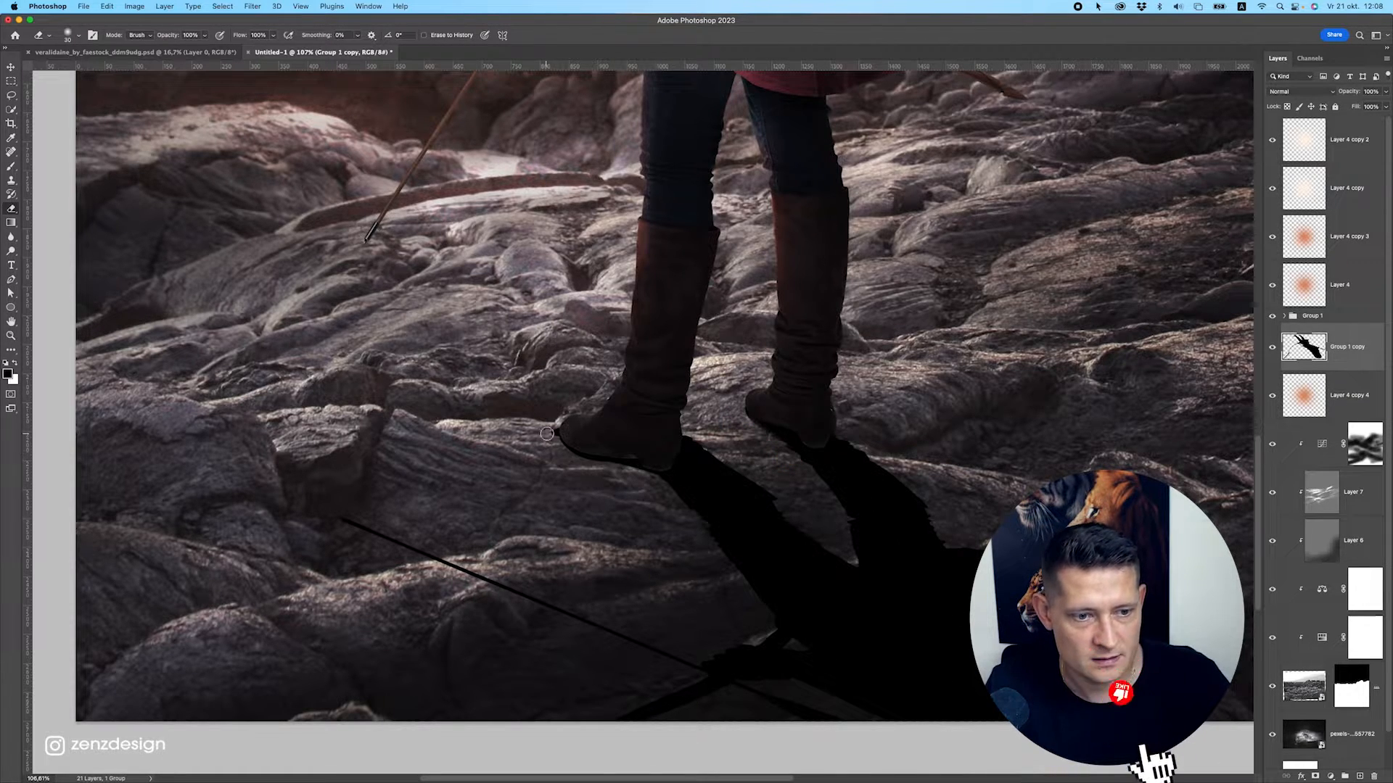
drag(547, 434, 553, 428)
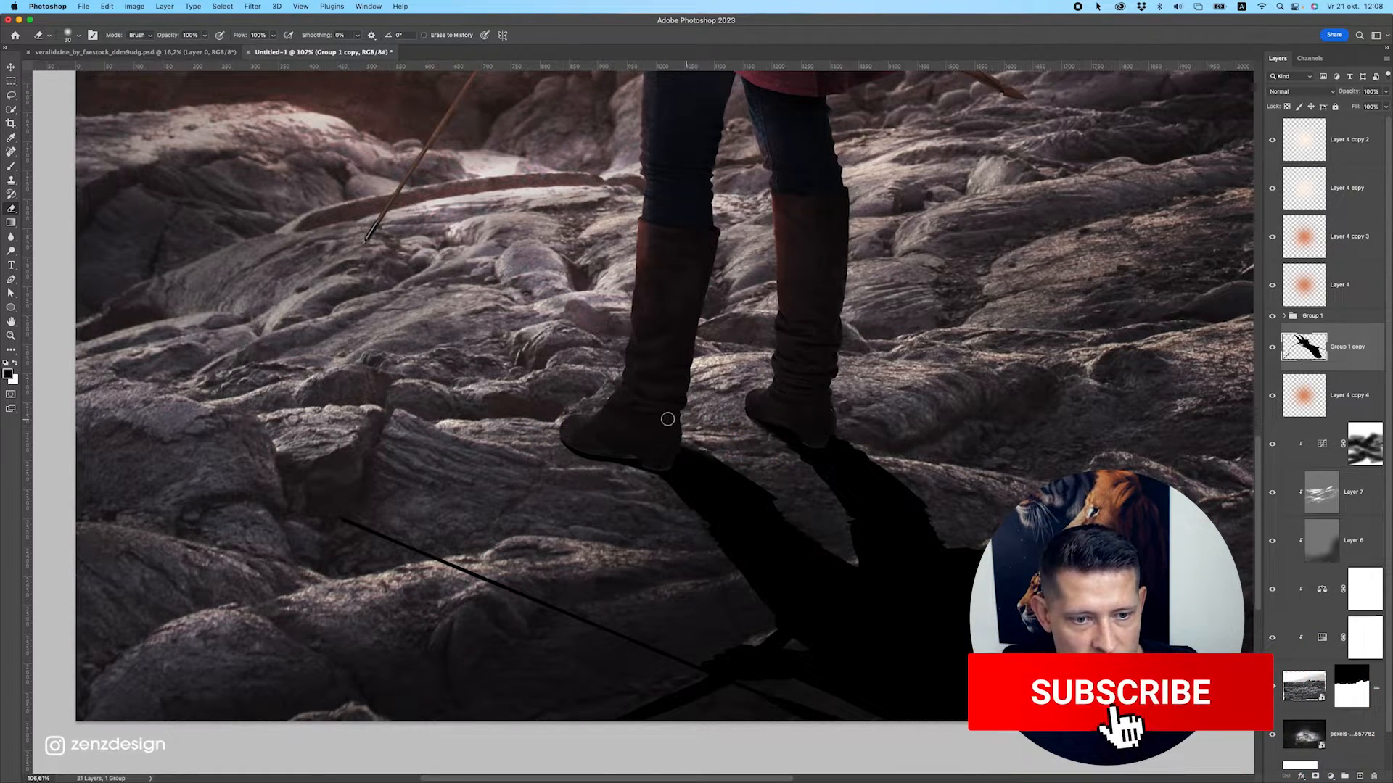
Lower the opacity of the Group 1 copy shadow layer to 62%.
scroll(665, 427, down, 5)
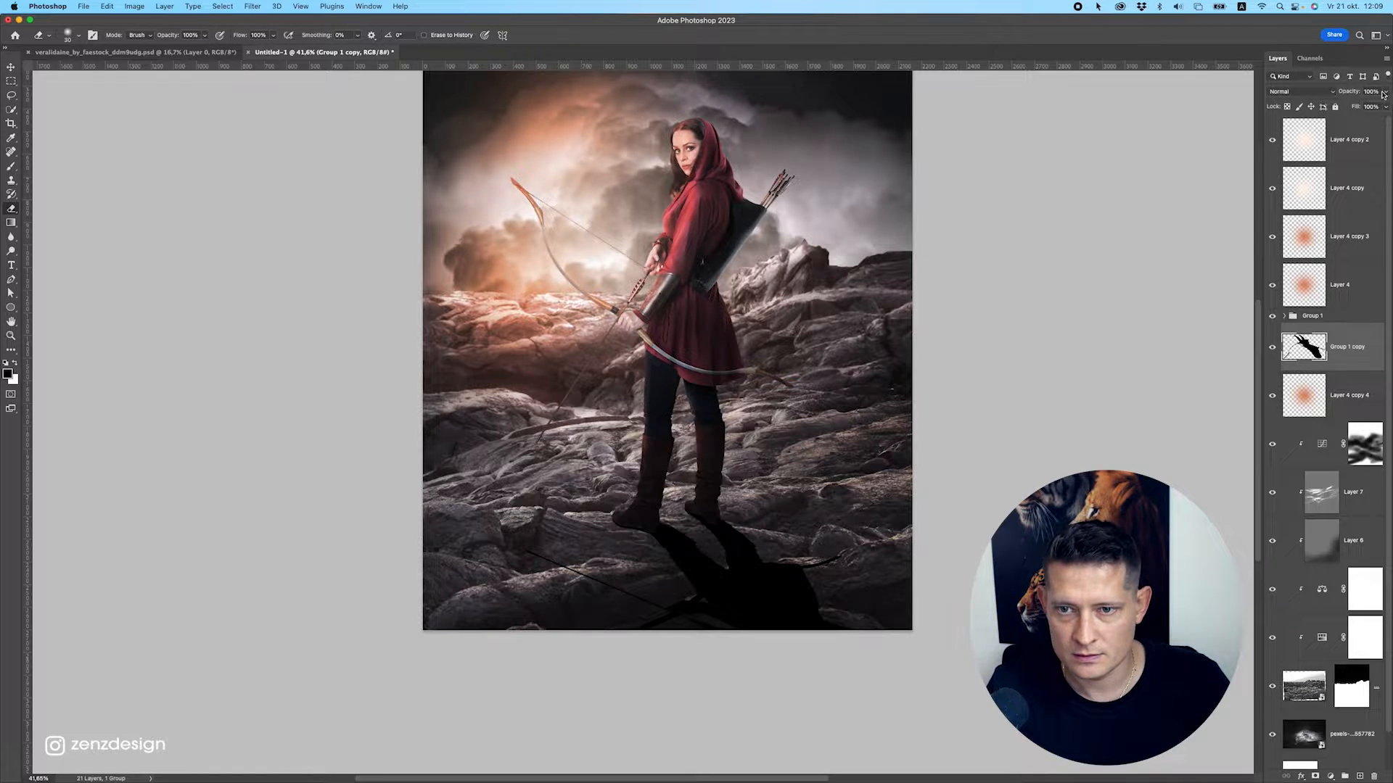
drag(1385, 91, 1366, 106)
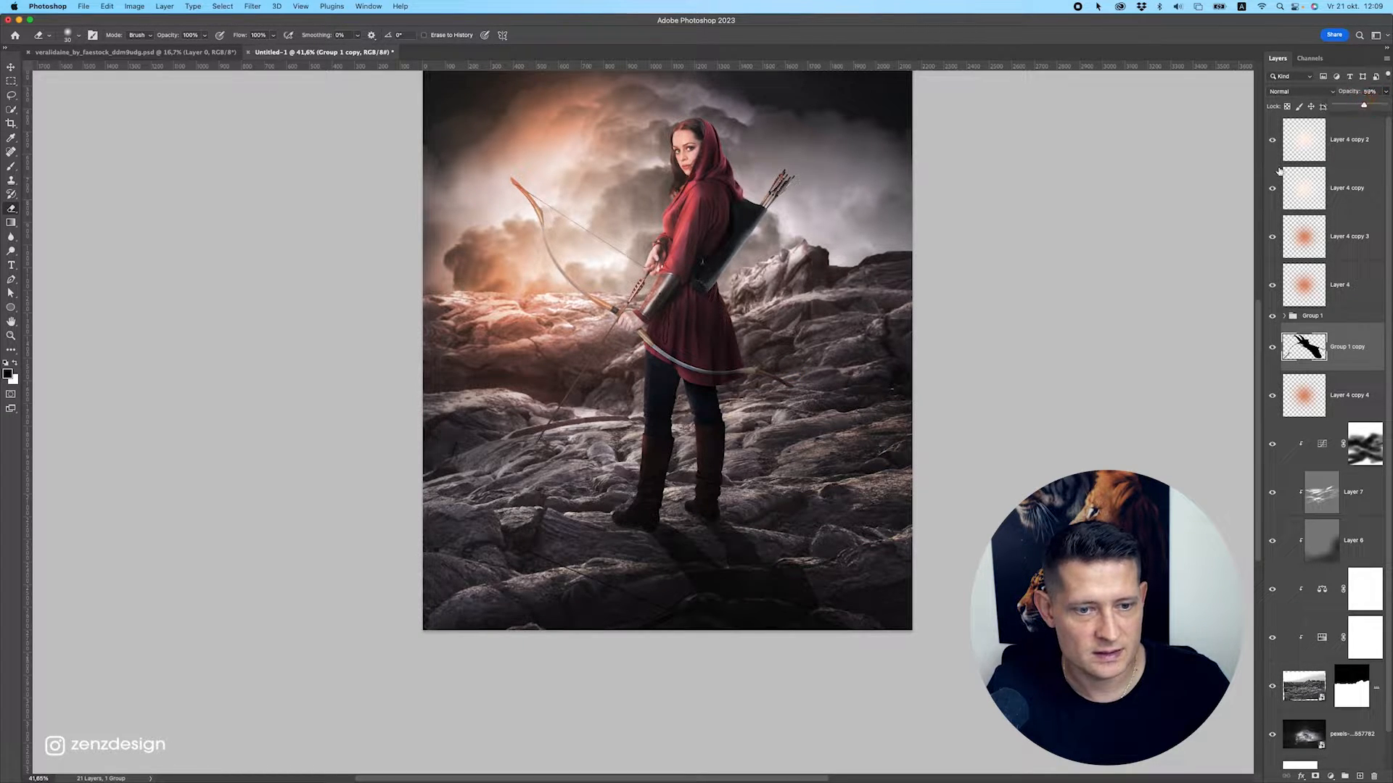
scroll(673, 479, down, 2)
scroll(674, 479, up, 2)
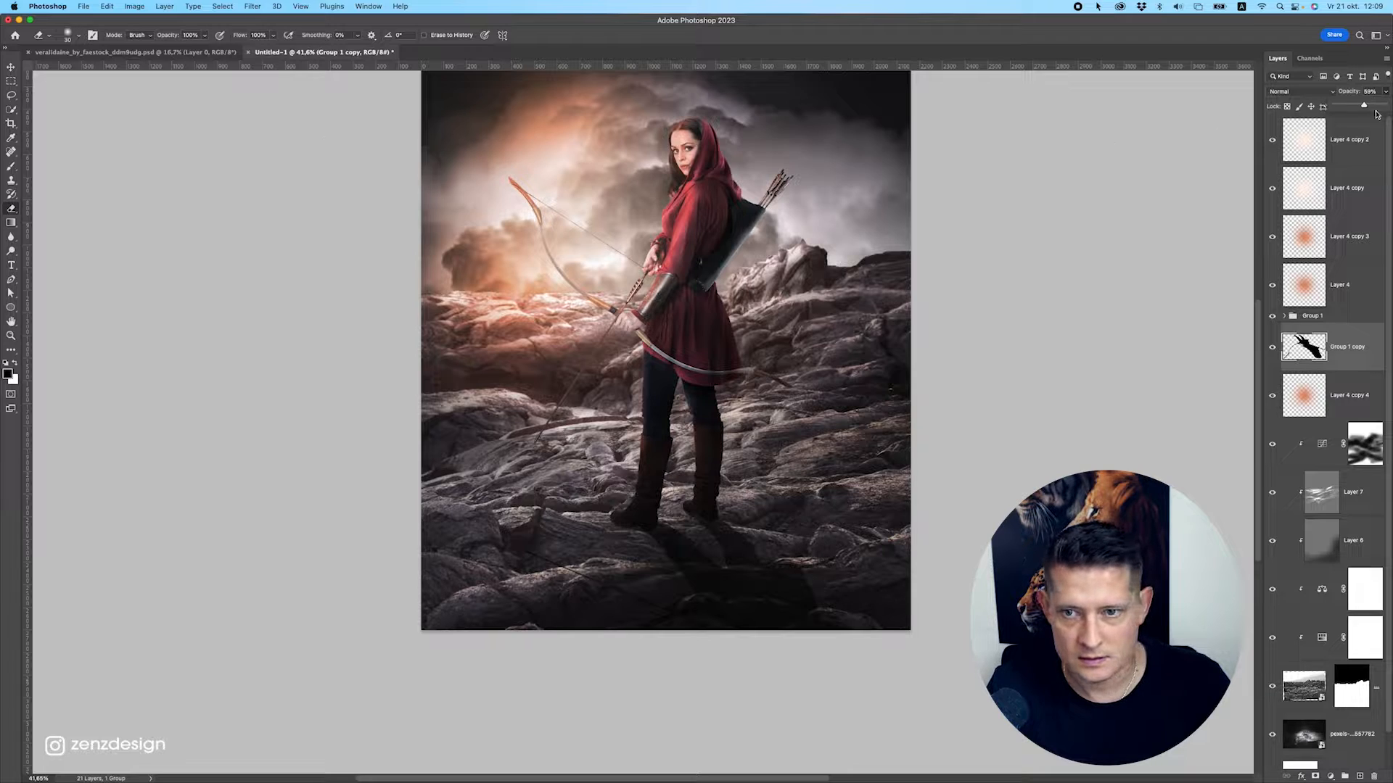
mouse_move(1363, 106)
mouse_down()
mouse_move(1350, 107)
mouse_move(1367, 106)
mouse_up()
scroll(711, 442, down, 2)
scroll(711, 443, up, 2)
scroll(711, 442, down, 2)
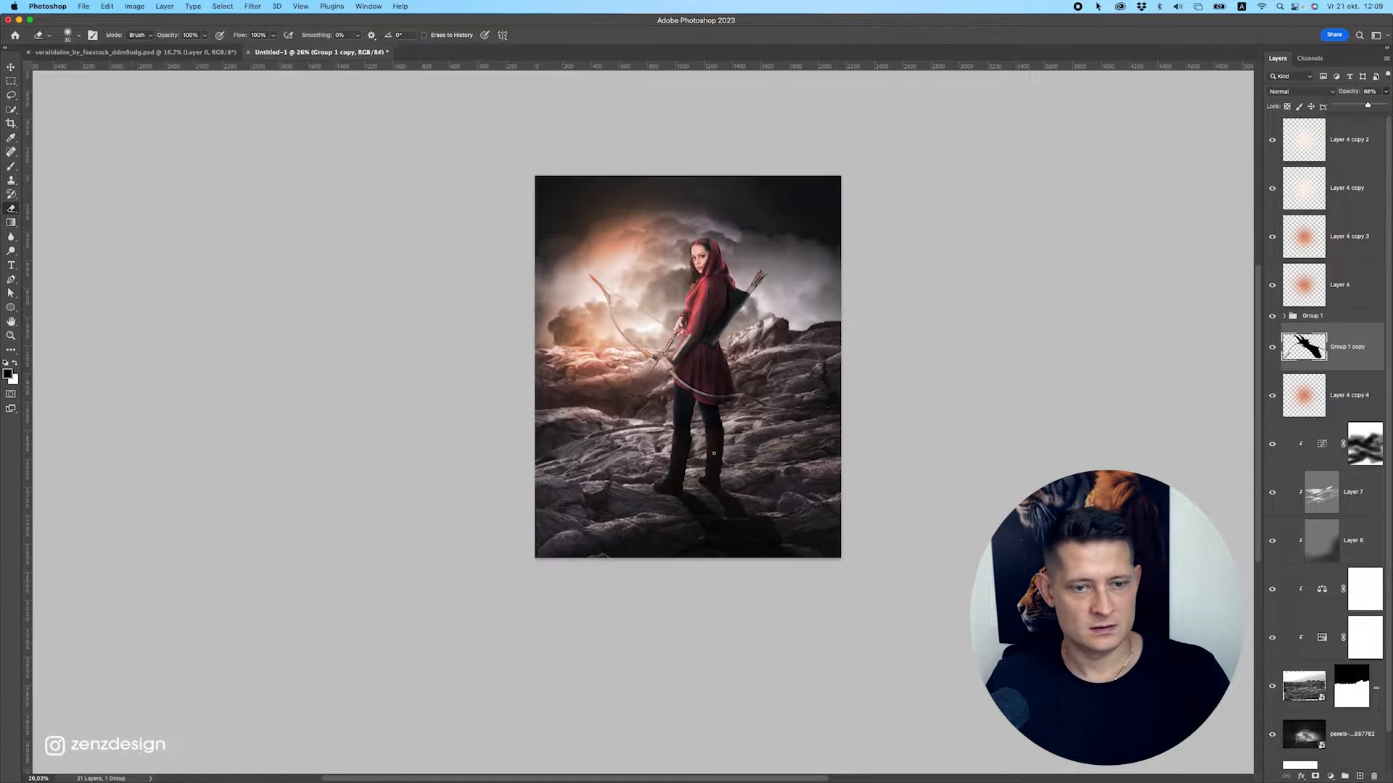
scroll(711, 442, up, 2)
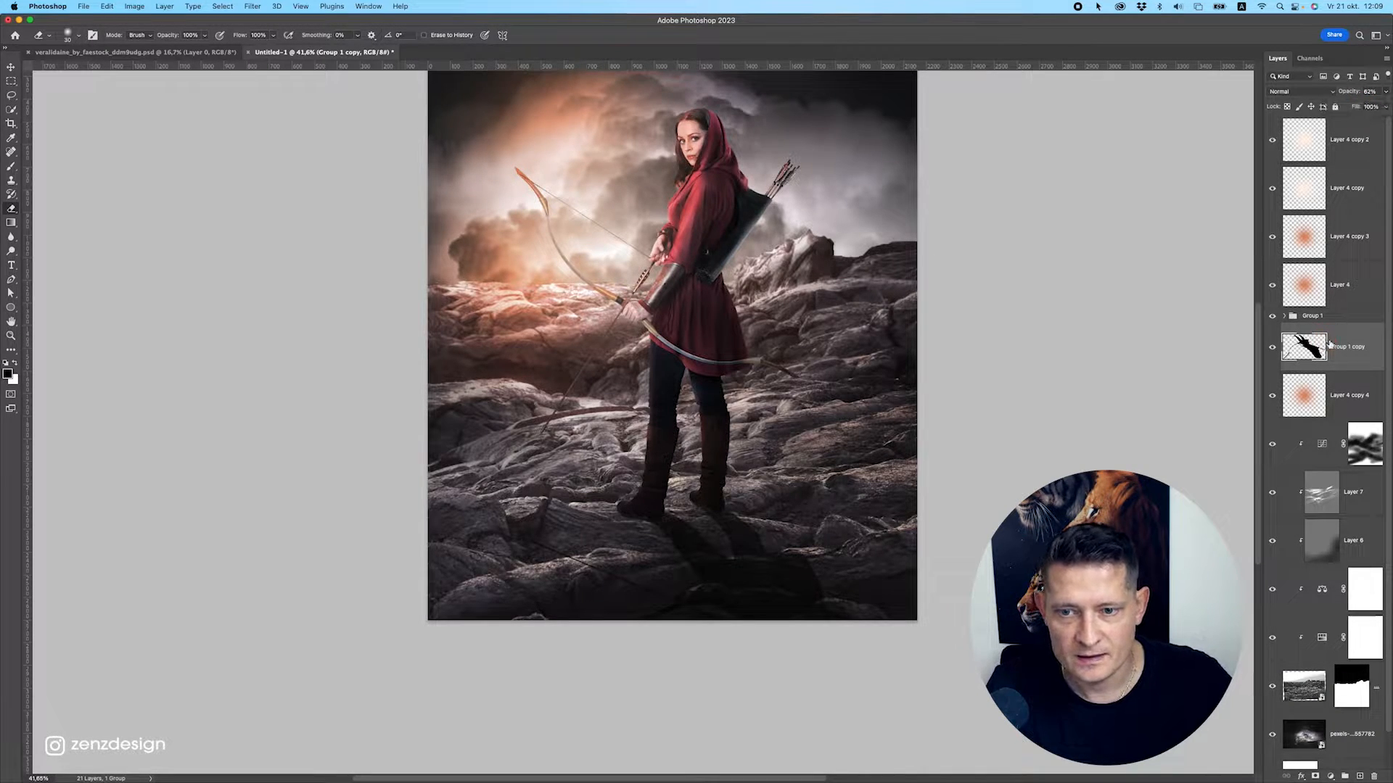
Add a layer mask to the Group 1 copy shadow layer for painting with the Brush tool.
click(1315, 776)
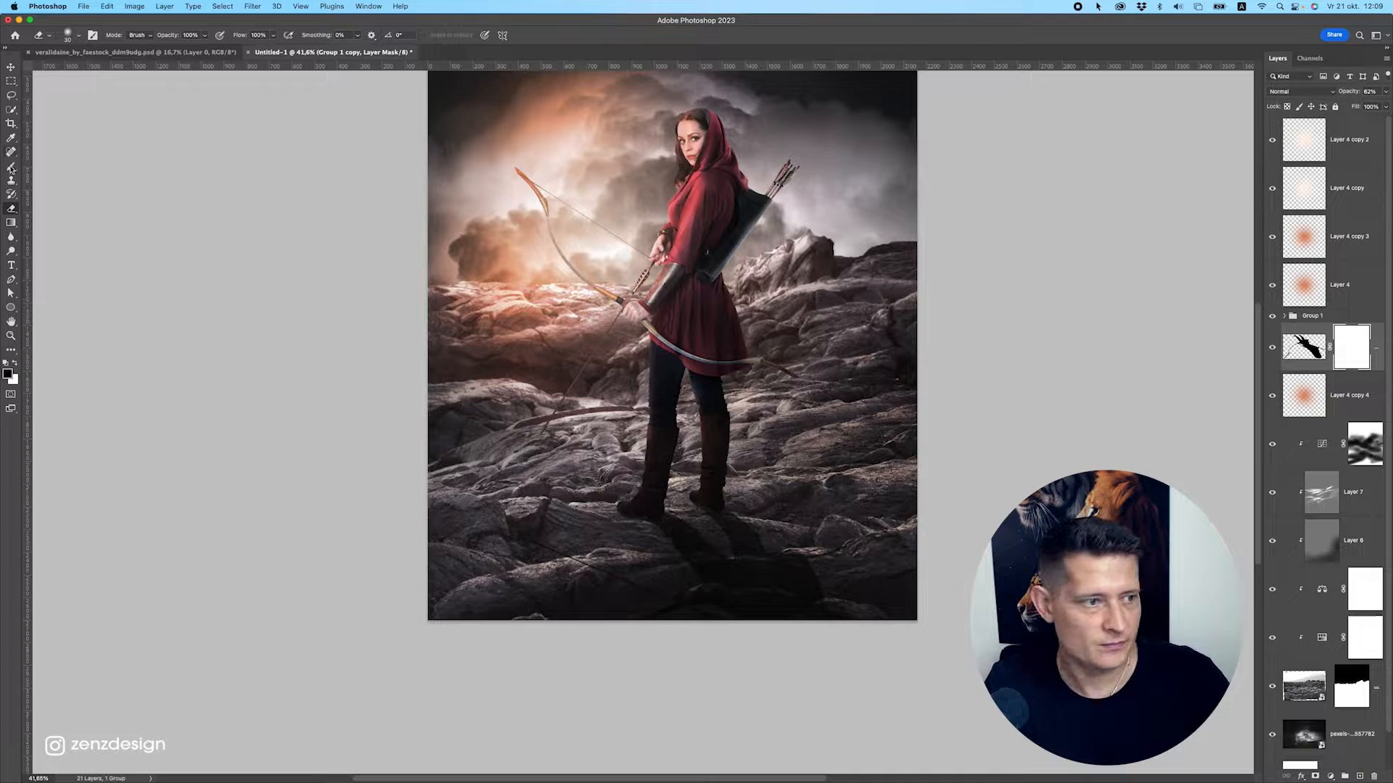
click(11, 167)
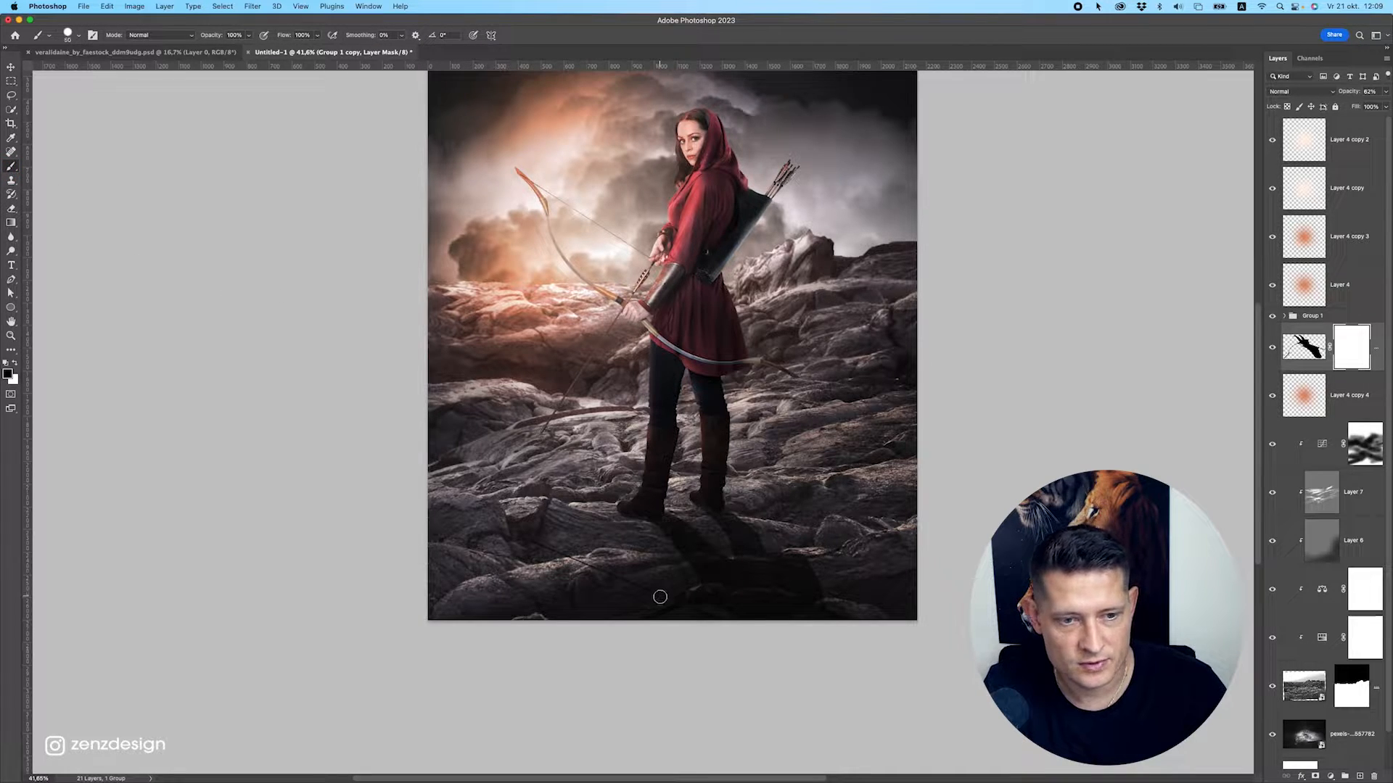
Try masking out the shadow's lower end with a hard 600 px brush, and undo the stroke.
key(bracketright)
key(bracketright)
key(bracketright)
key(bracketright)
key(bracketright)
key(bracketright)
key(bracketright)
key(bracketright)
key(bracketright)
drag(661, 626, 970, 579)
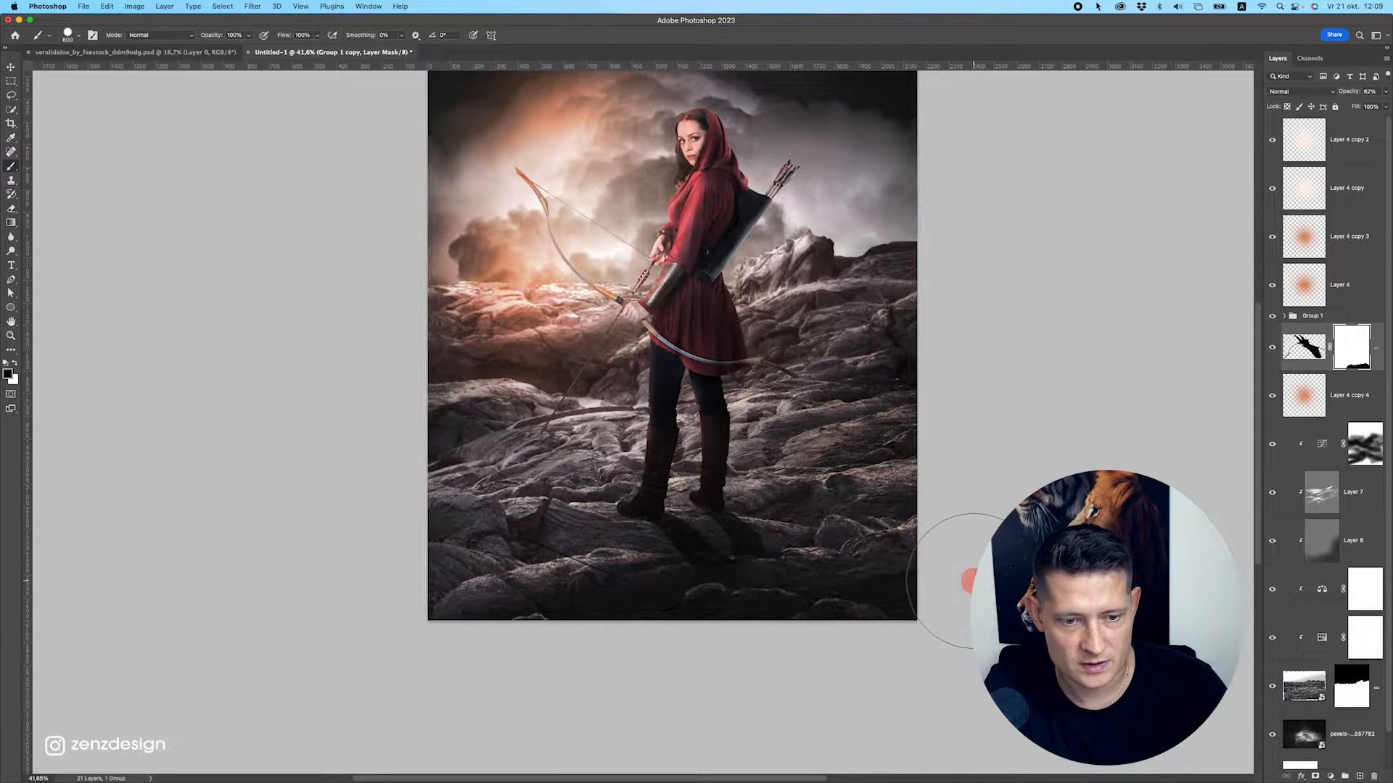
key(super+z)
Fade out the shadow along the image's bottom edge on the layer mask with a large soft black brush.
click(79, 36)
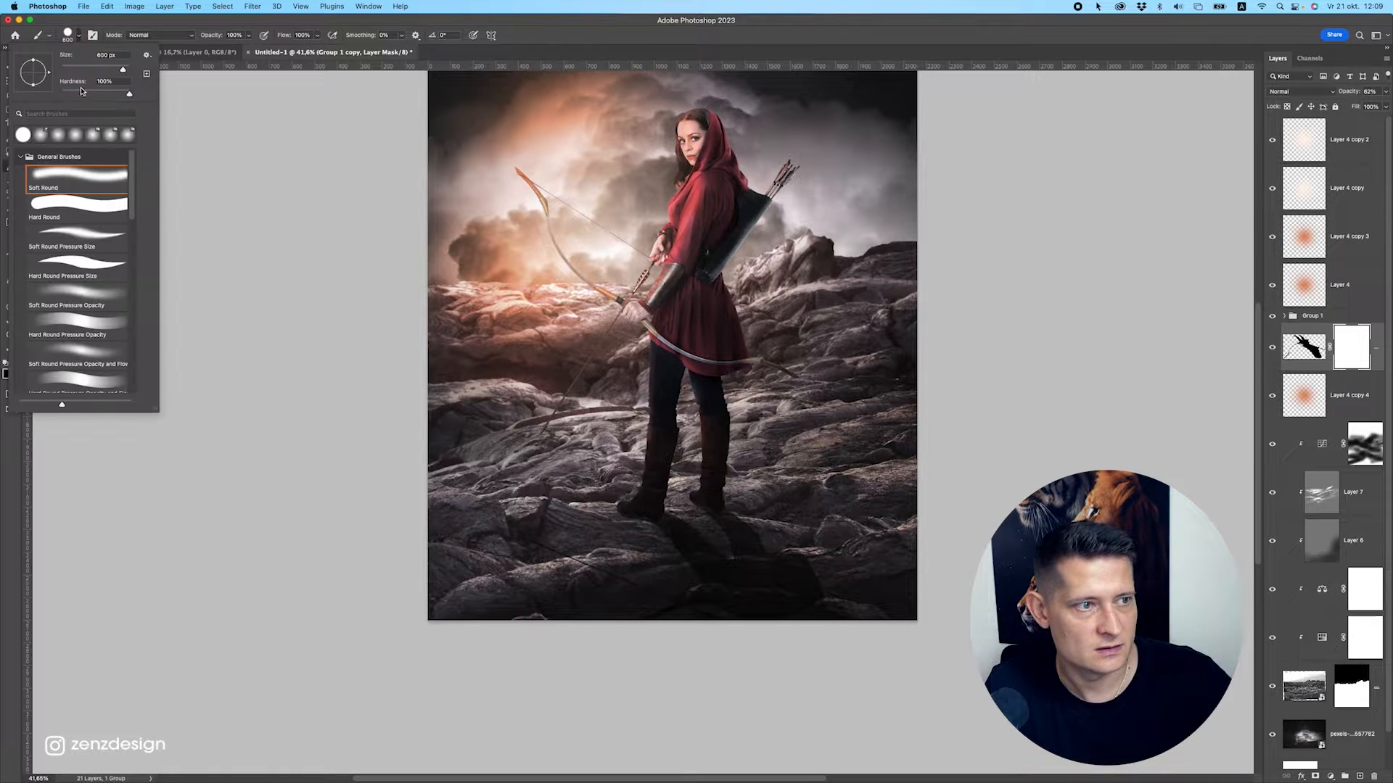
mouse_move(431, 575)
mouse_down()
mouse_move(608, 633)
mouse_move(539, 598)
mouse_move(619, 673)
mouse_up()
key(z)
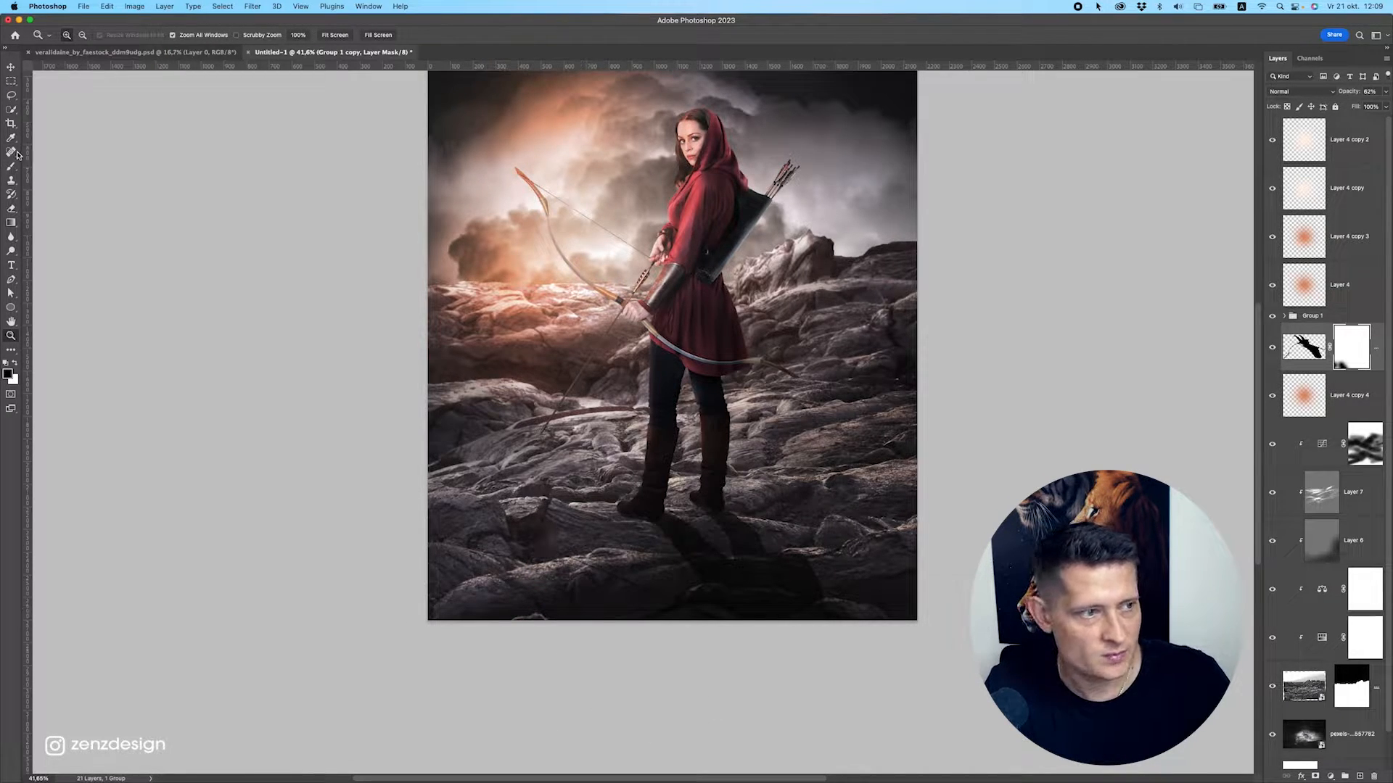
key(b)
key(super+z)
mouse_move(575, 599)
mouse_down()
mouse_move(562, 632)
mouse_move(841, 627)
mouse_move(798, 676)
mouse_move(886, 653)
mouse_up()
key(bracketright)
key(bracketright)
key(bracketright)
key(bracketright)
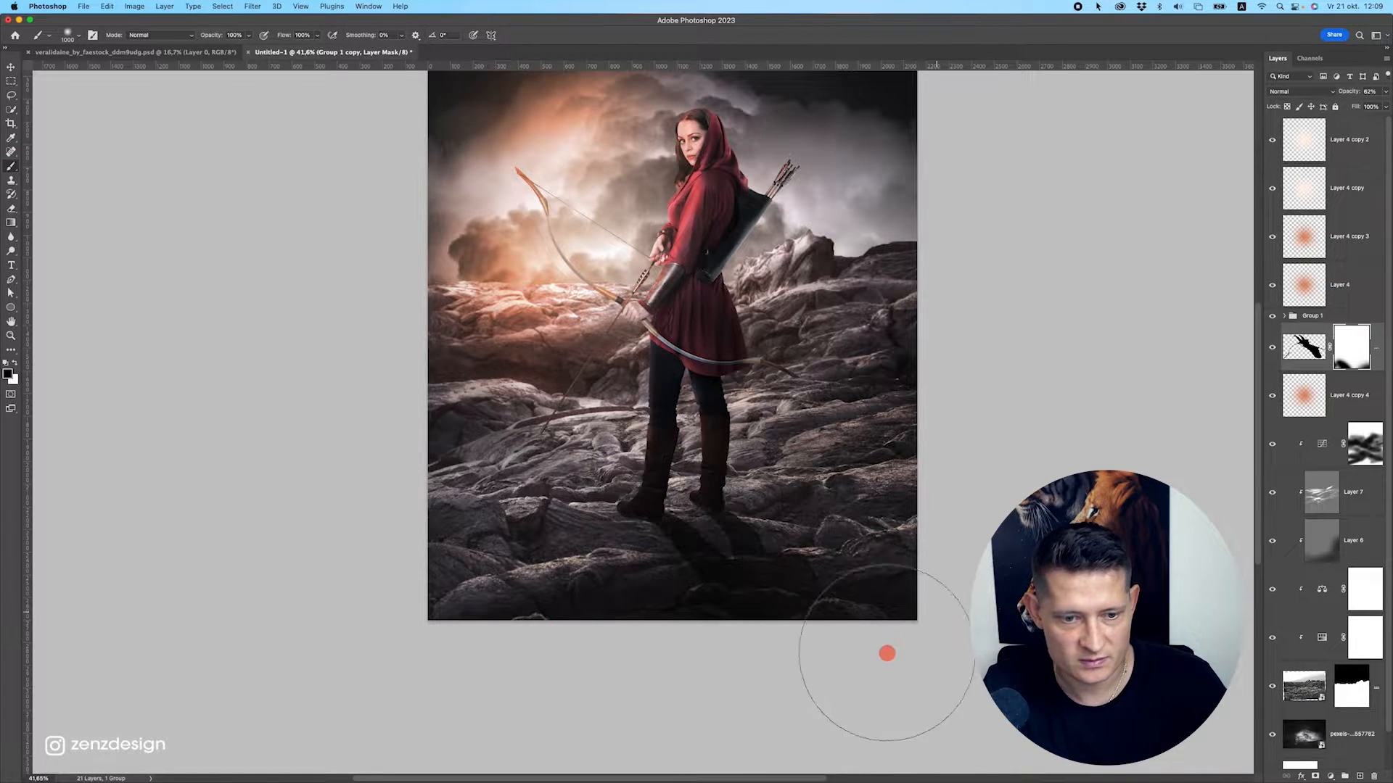
Raise the opacity of the Group 1 copy shadow layer to 78%.
scroll(903, 588, down, 5)
scroll(855, 555, up, 5)
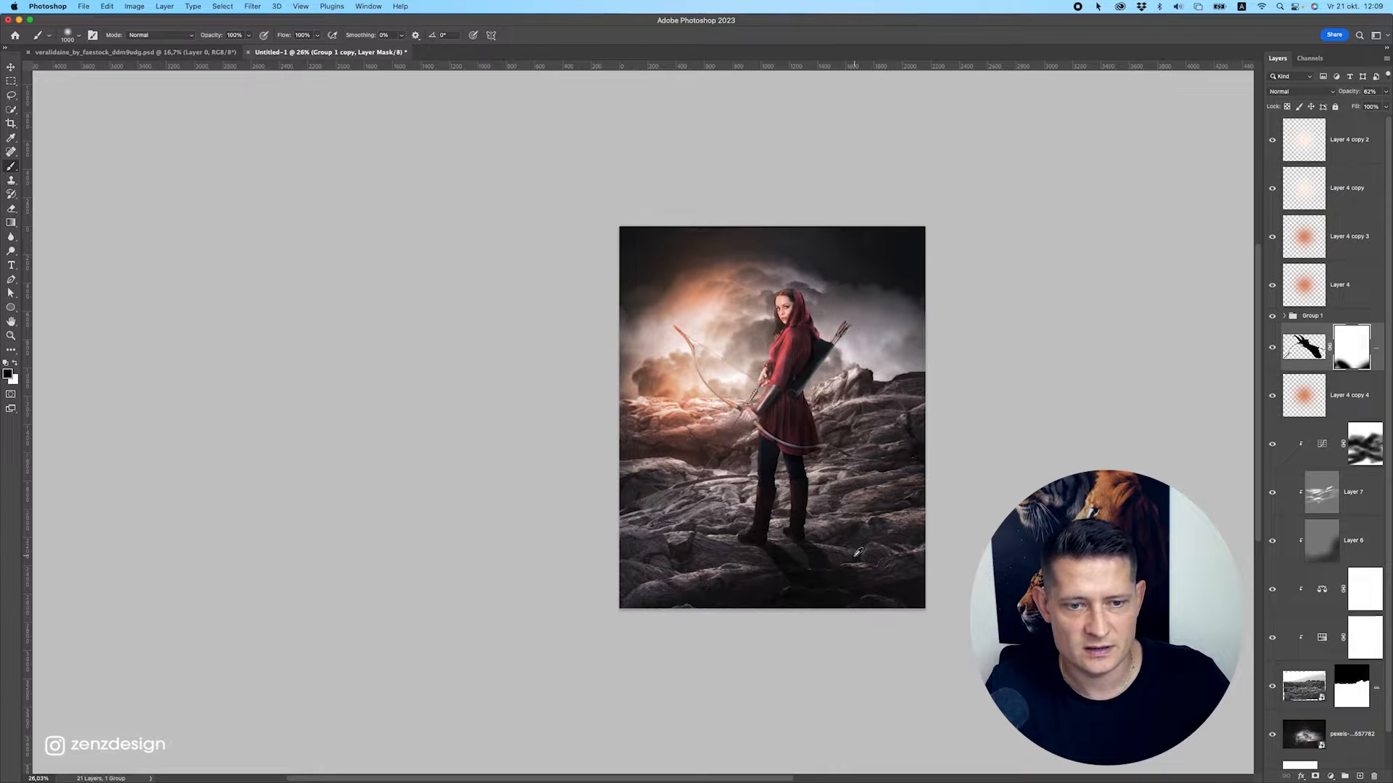
click(1383, 96)
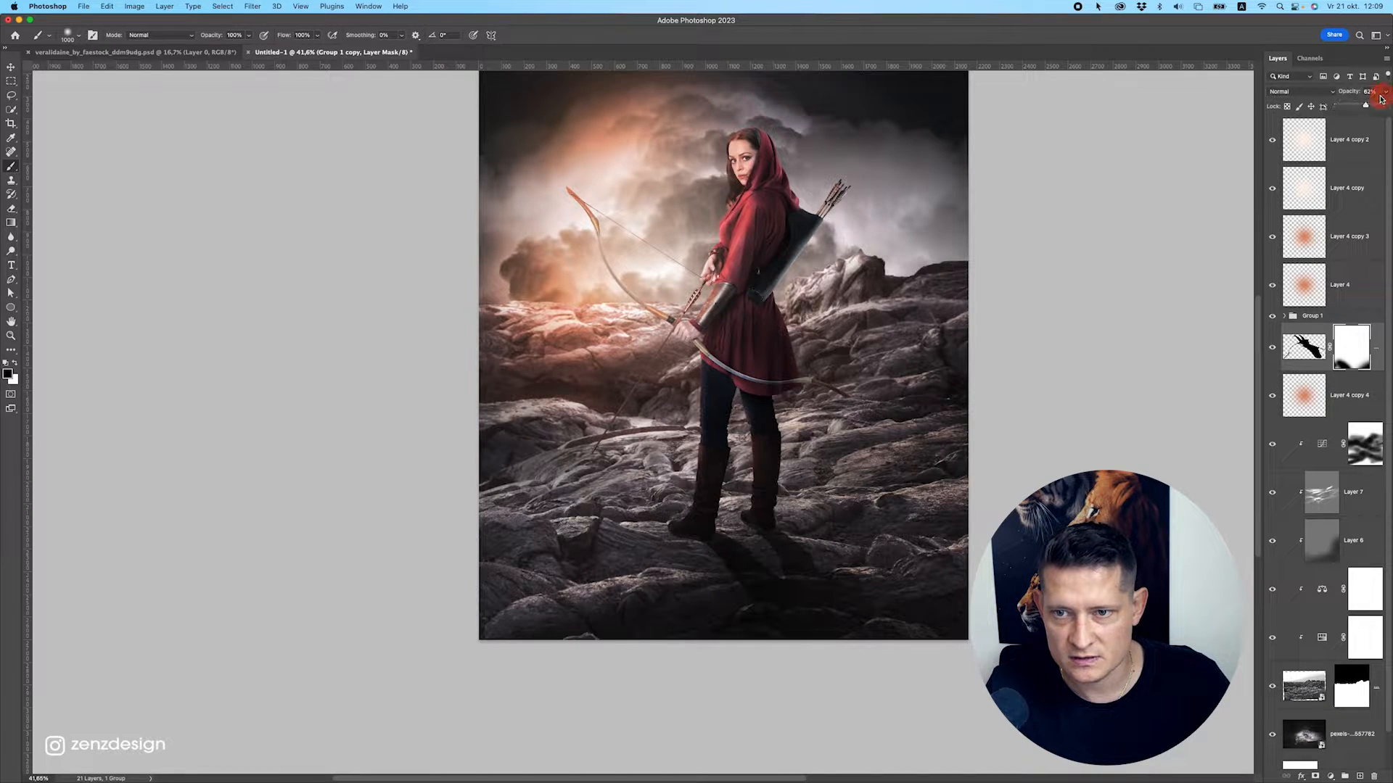
scroll(871, 522, down, 5)
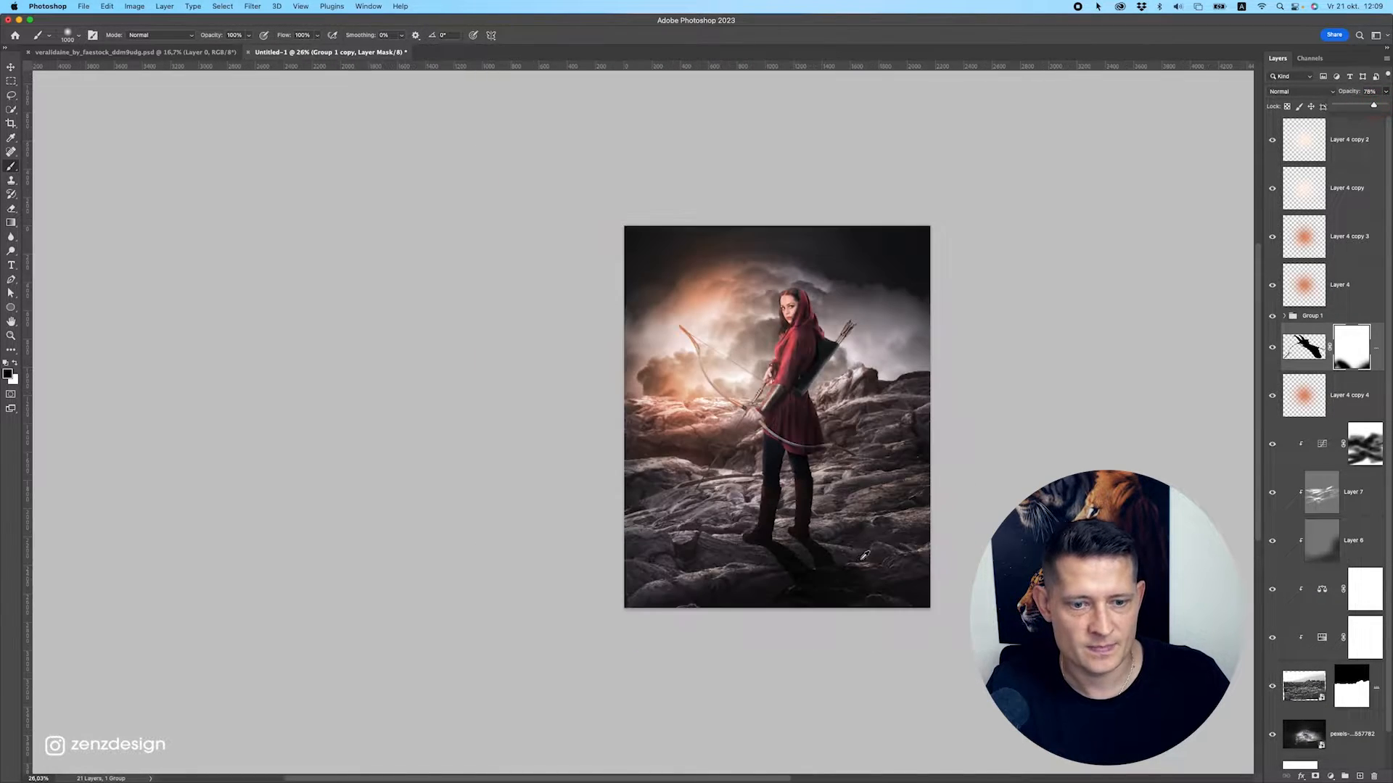
Apply a Gaussian Blur with a 4.2 pixel radius to the shadow image itself, not its mask.
scroll(886, 544, up, 5)
click(1303, 347)
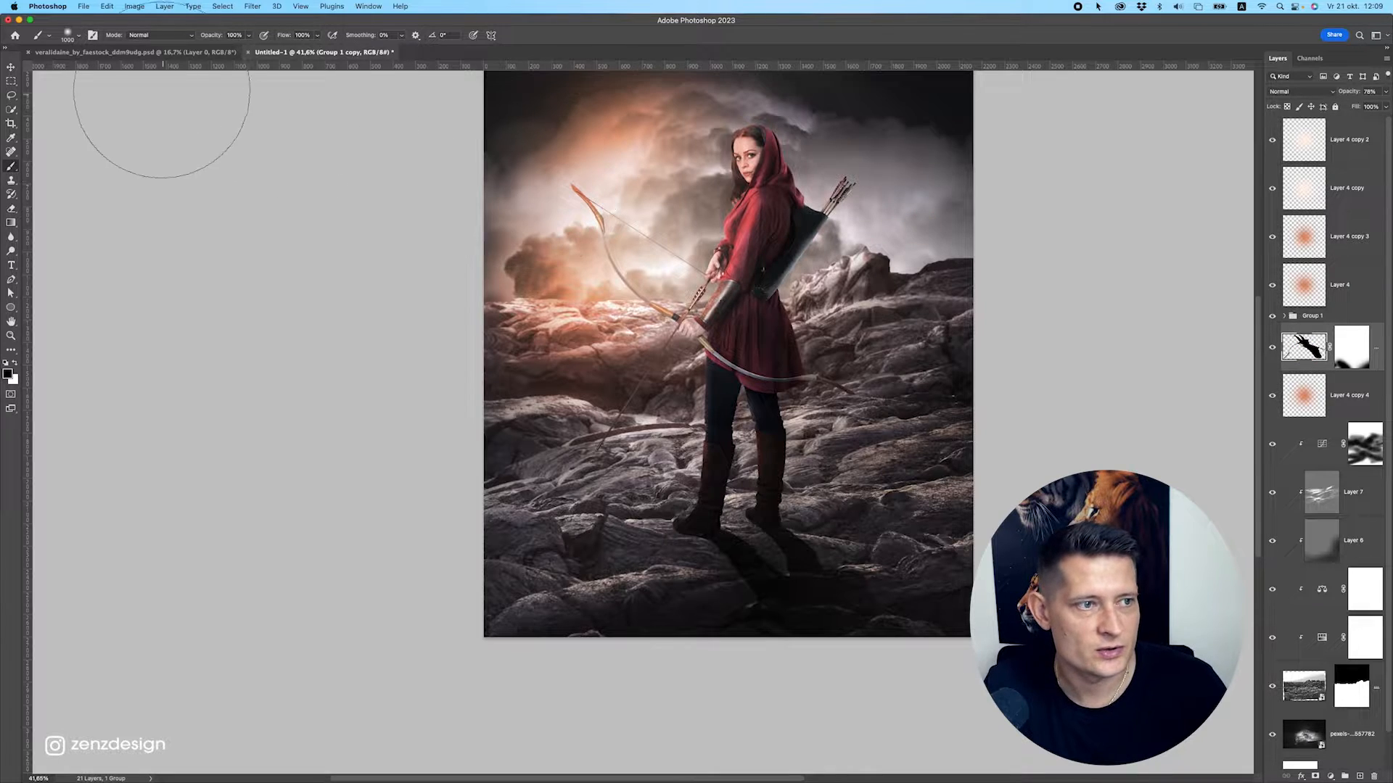
click(253, 6)
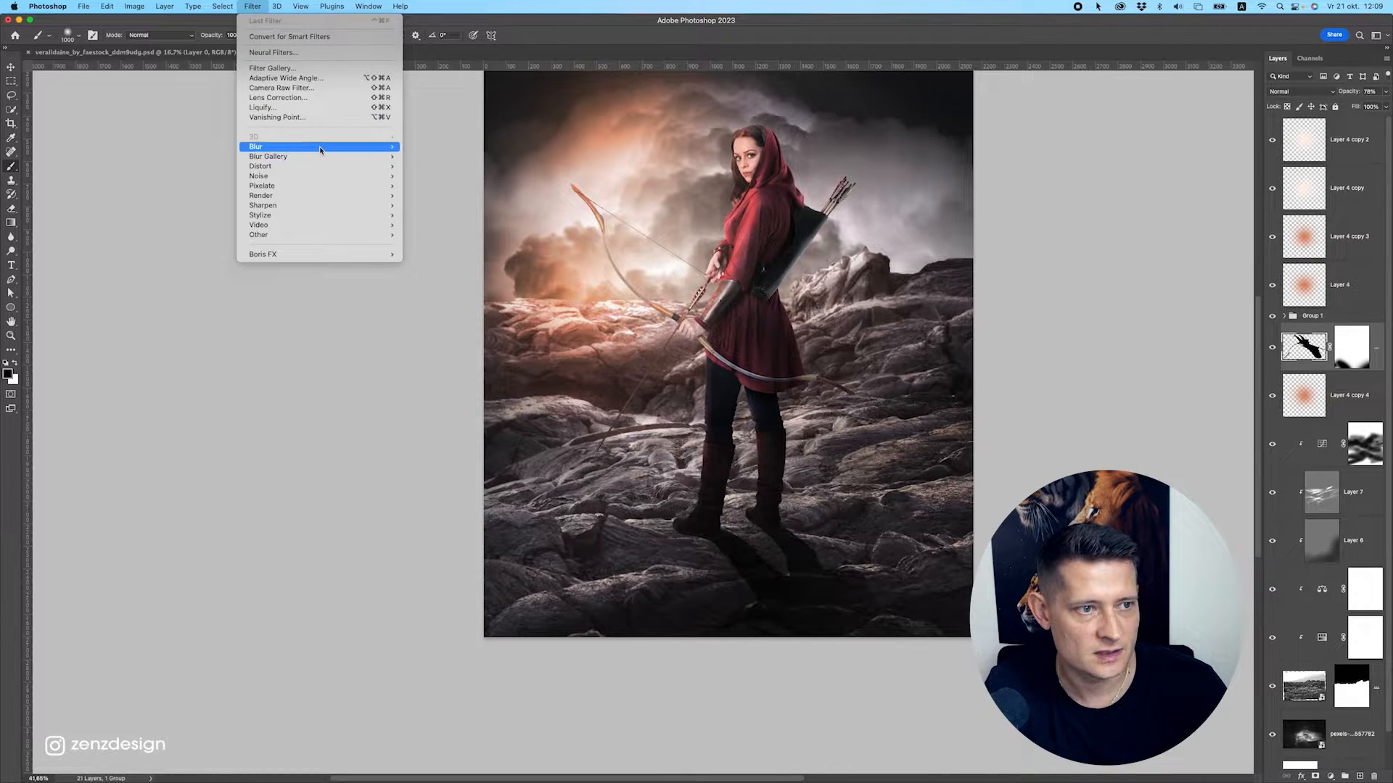
mouse_move(319, 146)
click(435, 179)
drag(905, 401, 873, 403)
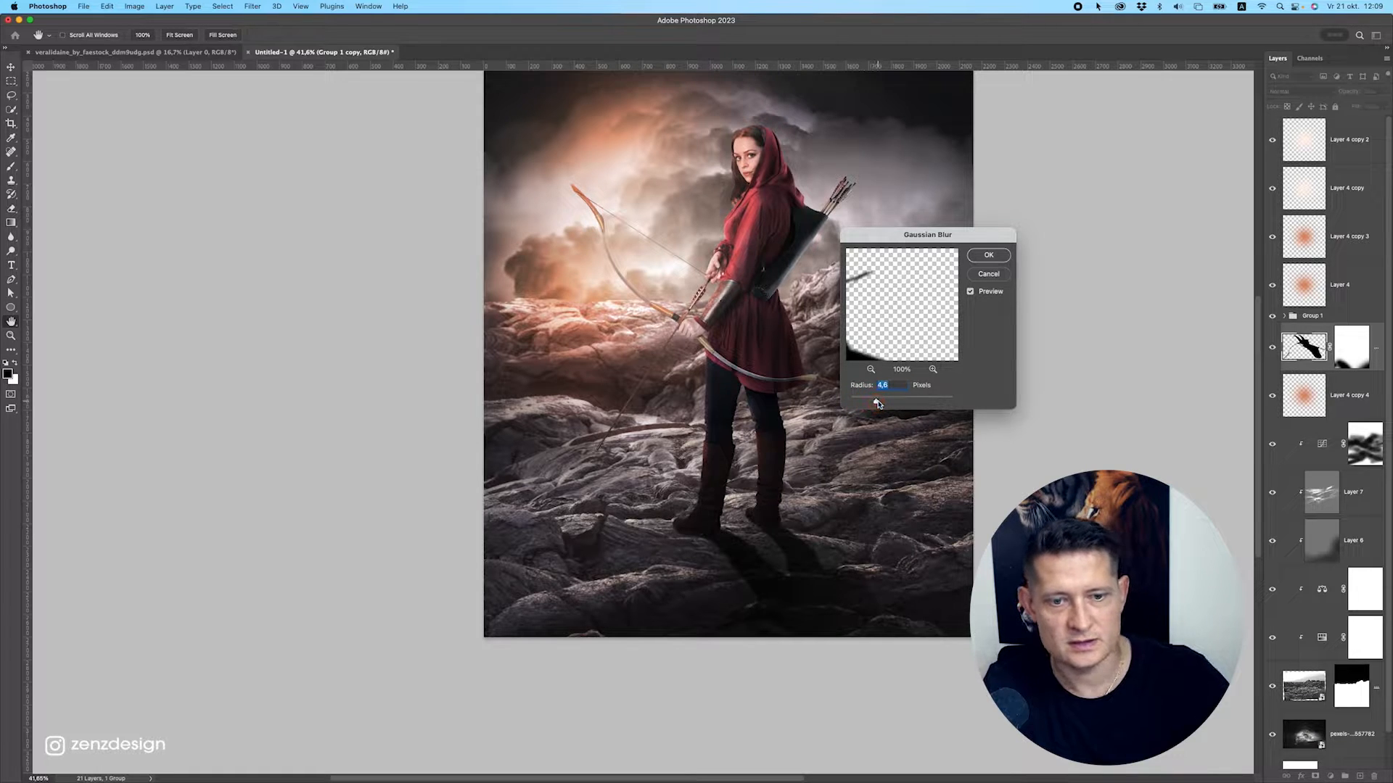
scroll(745, 425, down, 5)
scroll(745, 424, up, 5)
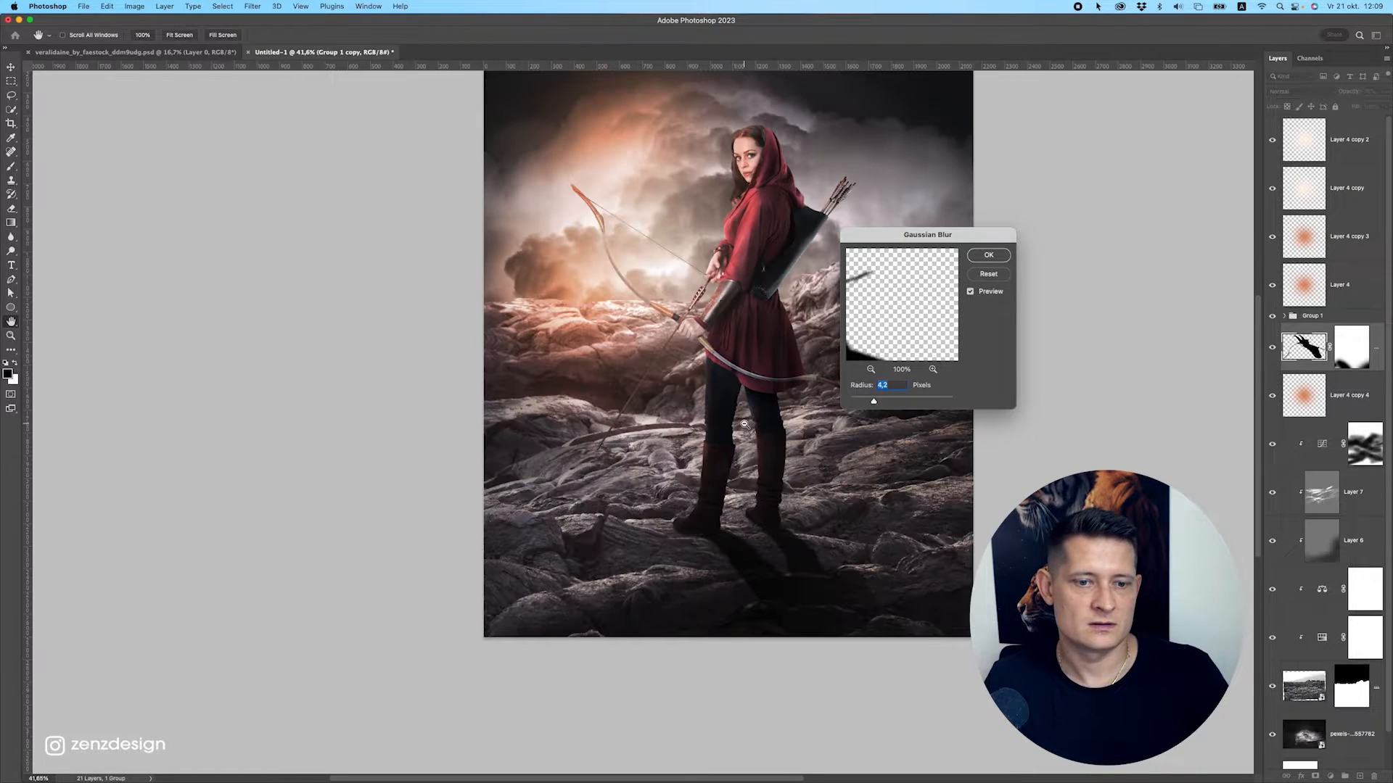
click(988, 254)
Soften the lower end of the cast shadow on its layer mask with a large soft black brush.
click(21, 71)
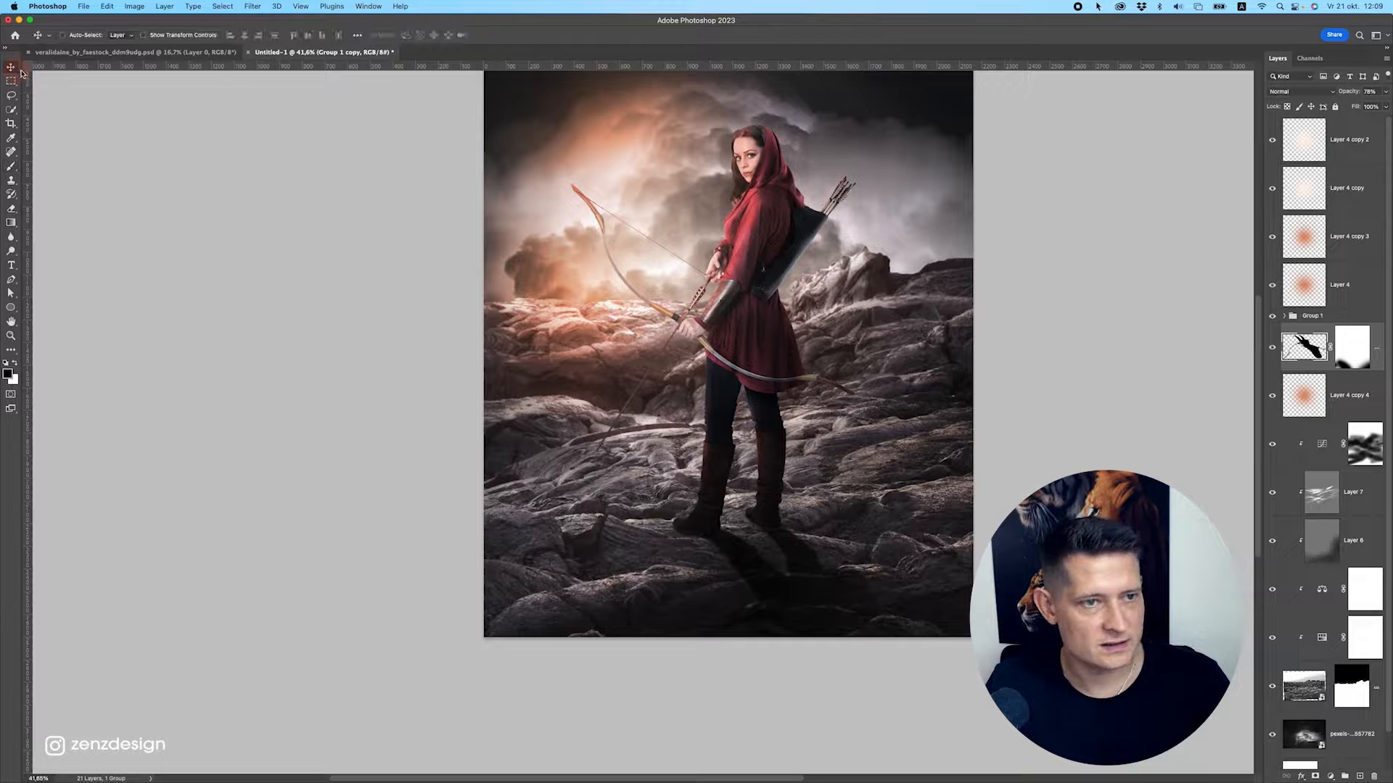
click(1351, 347)
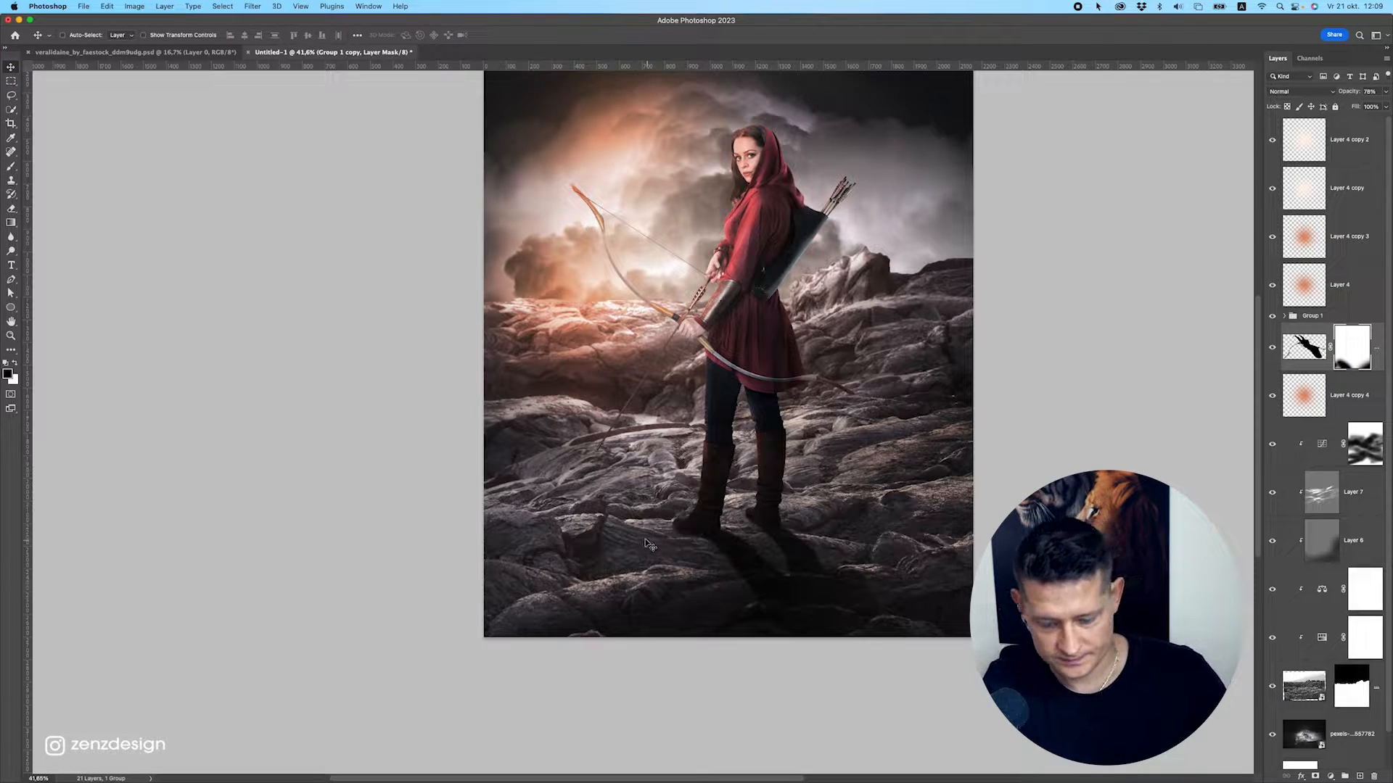
click(11, 166)
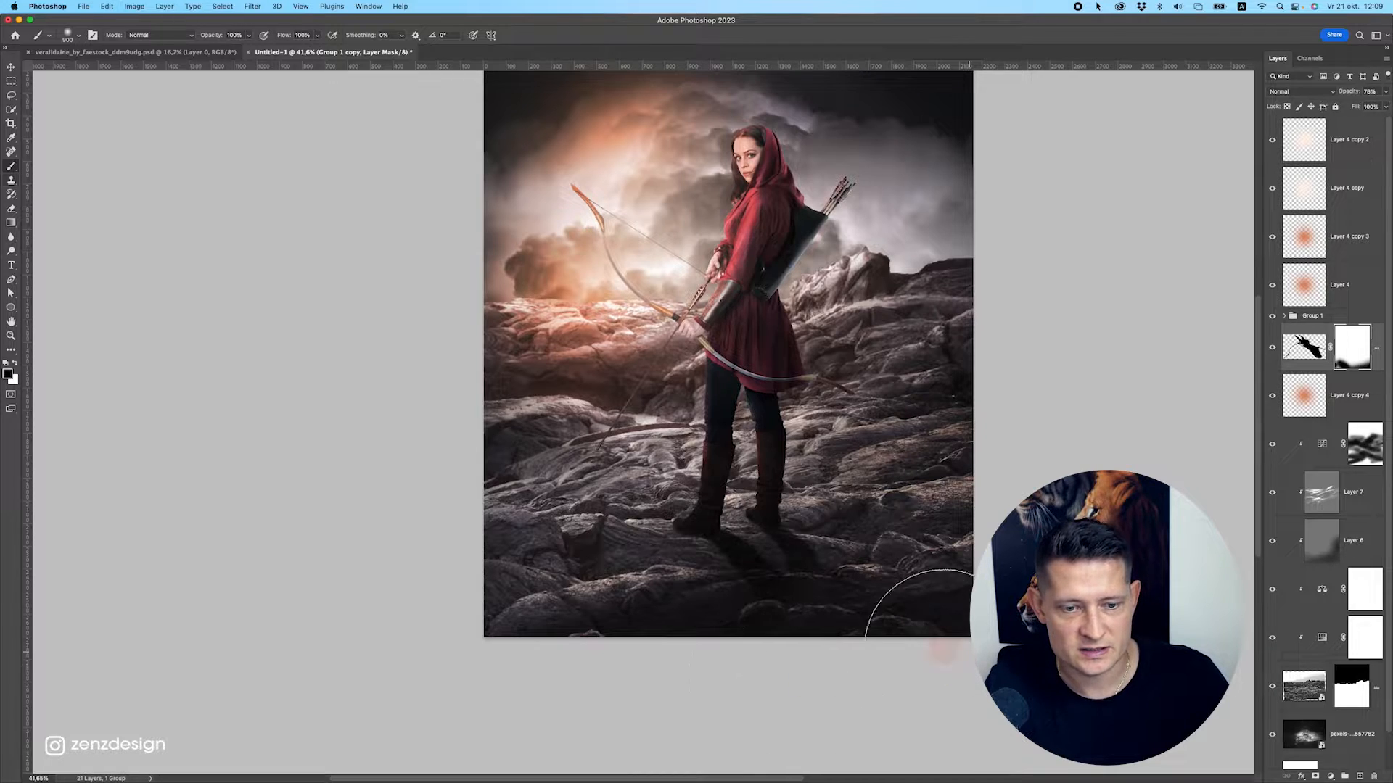
key(super+minus)
key(super+plus)
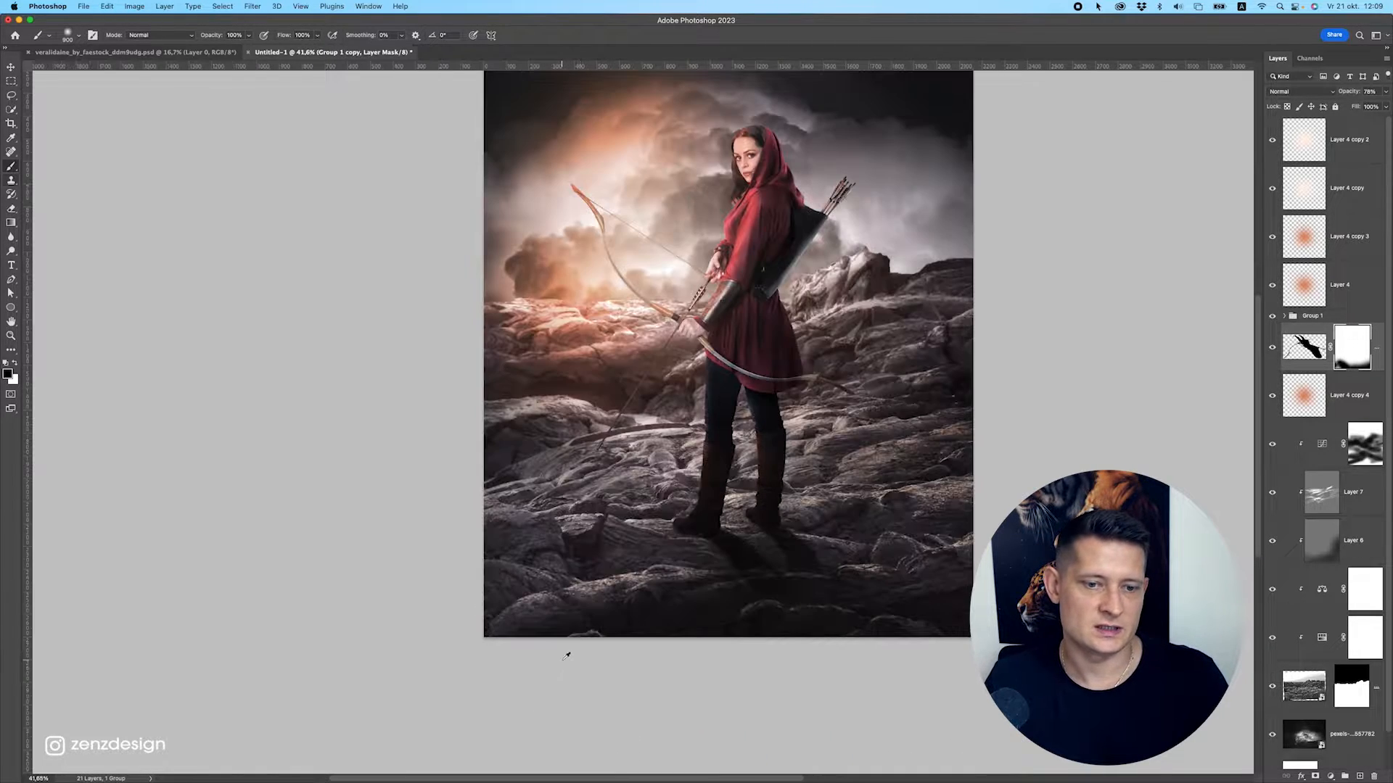
scroll(802, 488, up, 2)
scroll(803, 487, up, 1)
click(11, 67)
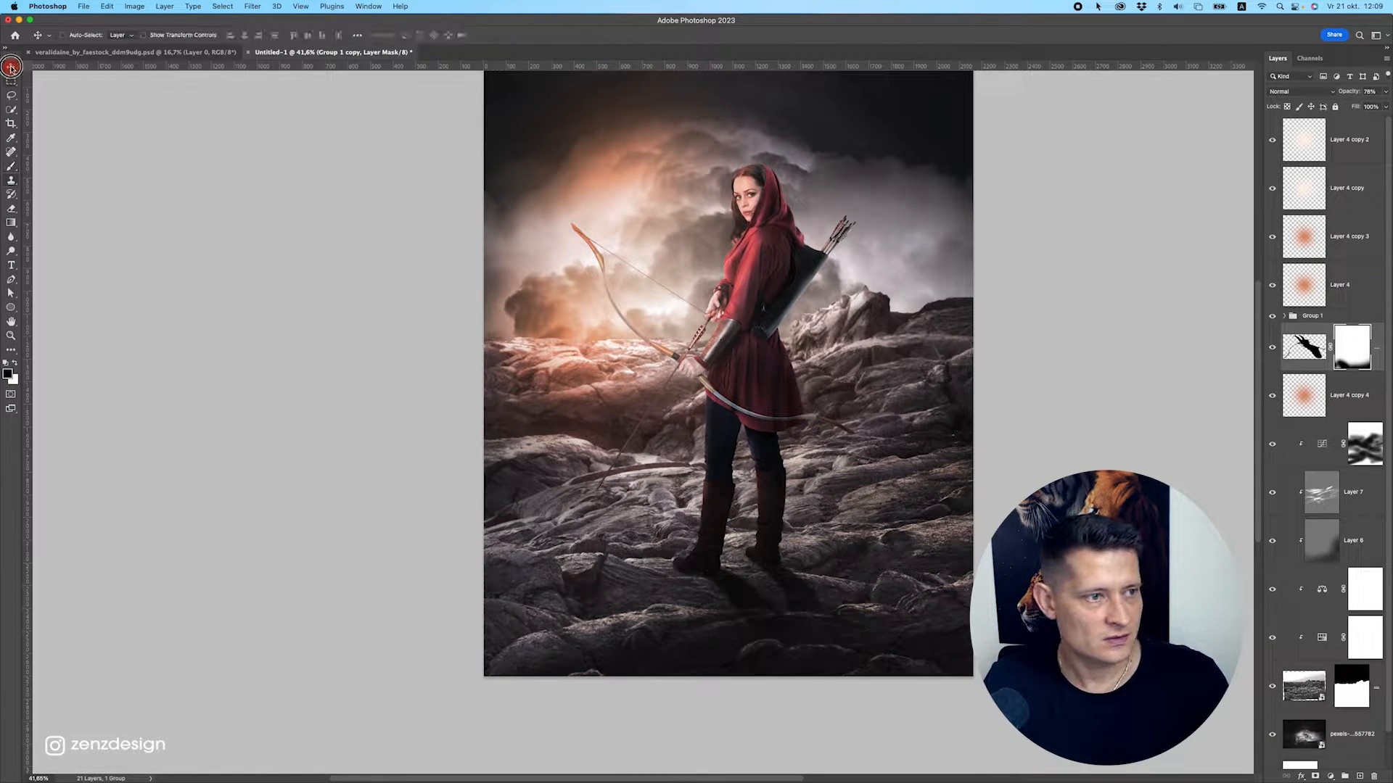
scroll(760, 324, up, 1)
super+click(895, 254)
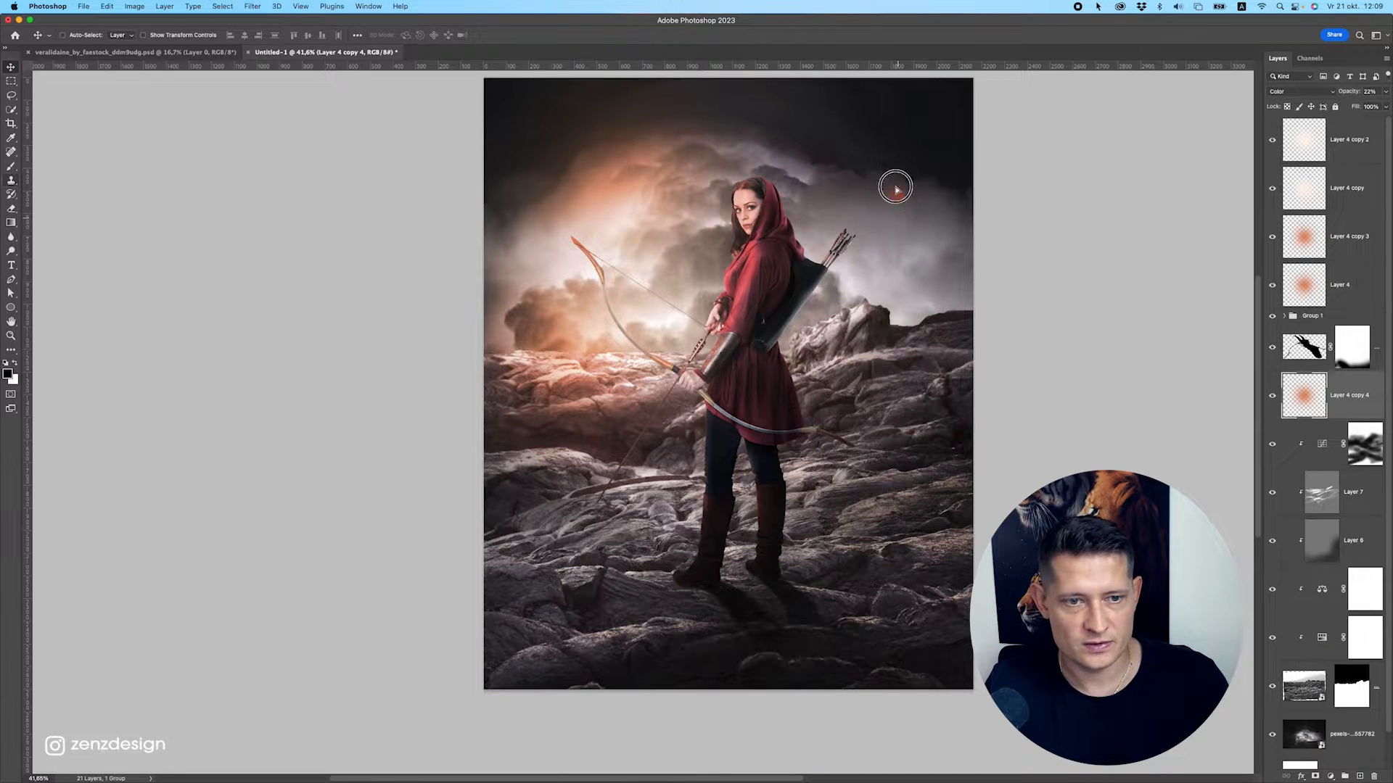
key(super+z)
scroll(1323, 585, down, 1)
click(1354, 666)
drag(665, 249, 706, 265)
key(super+z)
scroll(1233, 580, down, 1)
scroll(1323, 580, down, 1)
click(1305, 708)
key(super+z)
Examine the archer's face and hood against the clouds up close, and check the whole composite at reduced size.
scroll(682, 288, up, 1)
key(z)
key(super+z)
drag(686, 315, 326, 269)
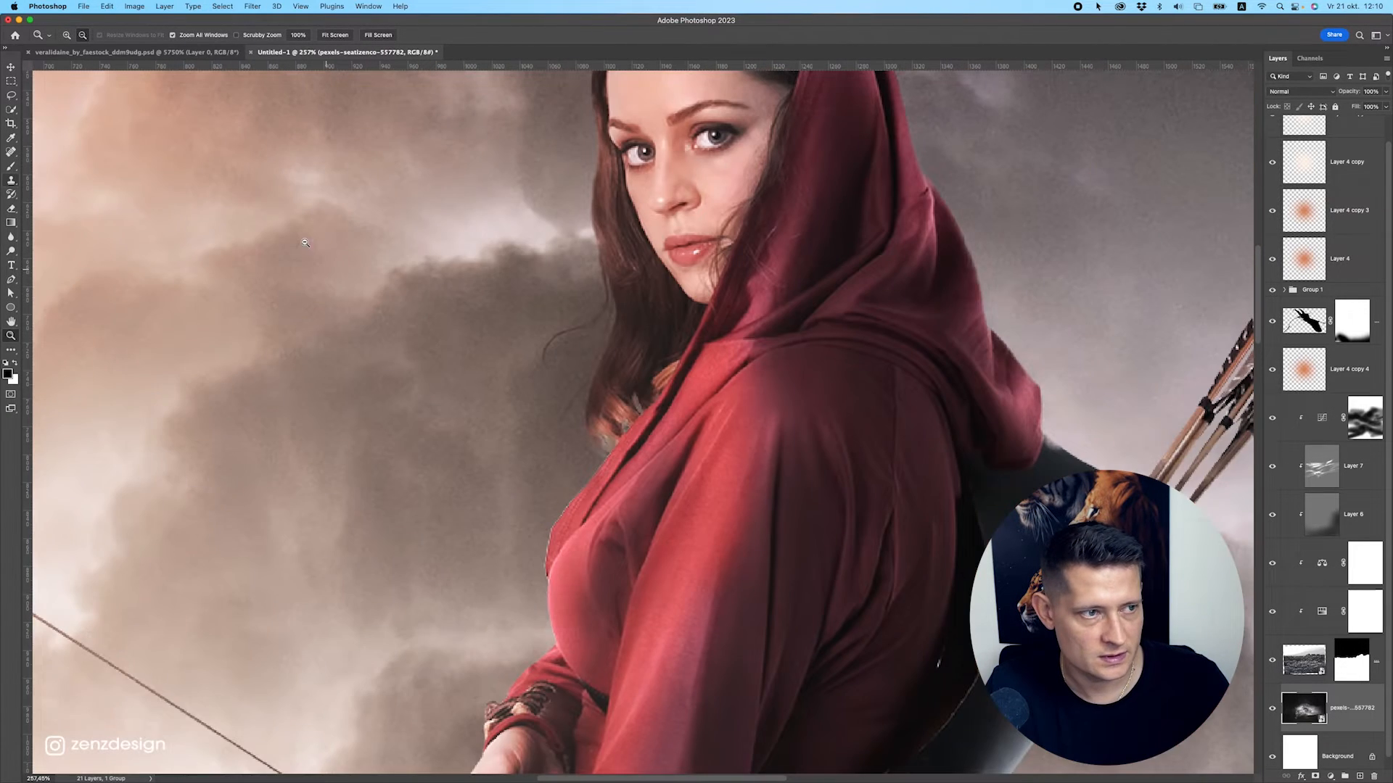
click(11, 67)
scroll(696, 406, down, 5)
scroll(700, 420, down, 5)
scroll(697, 420, down, 3)
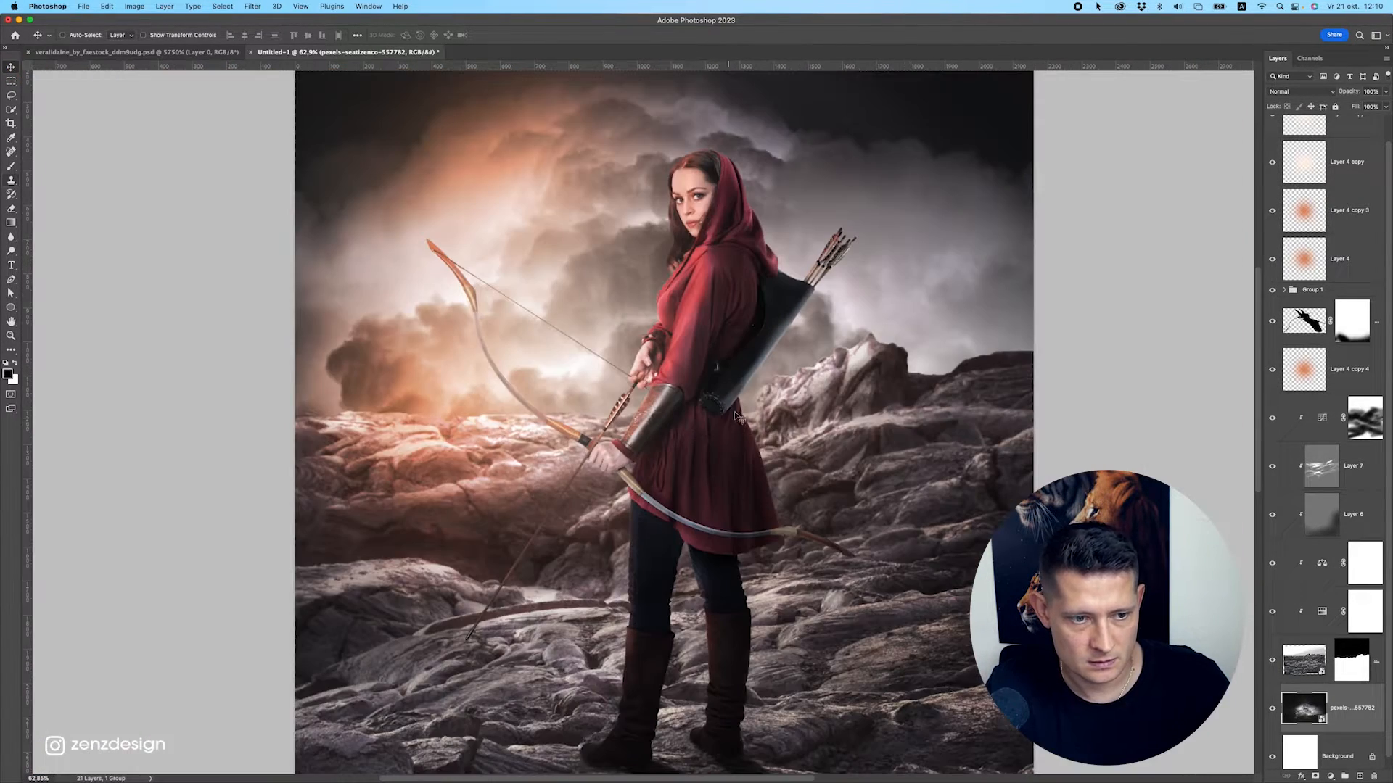
scroll(715, 415, down, 4)
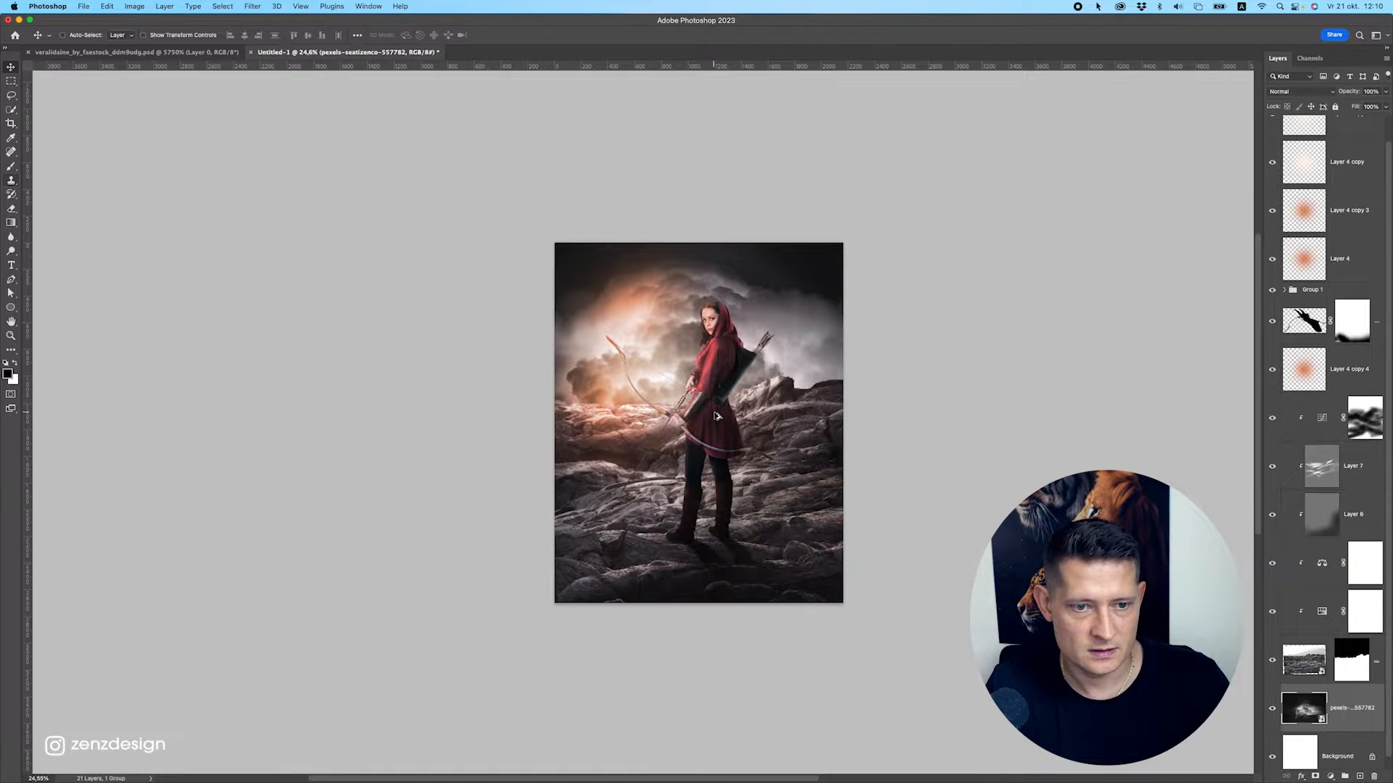
scroll(716, 416, up, 3)
Add a new empty layer above Layer 4 copy 2, at the very top of the layer stack.
super+click(714, 427)
super+click(770, 249)
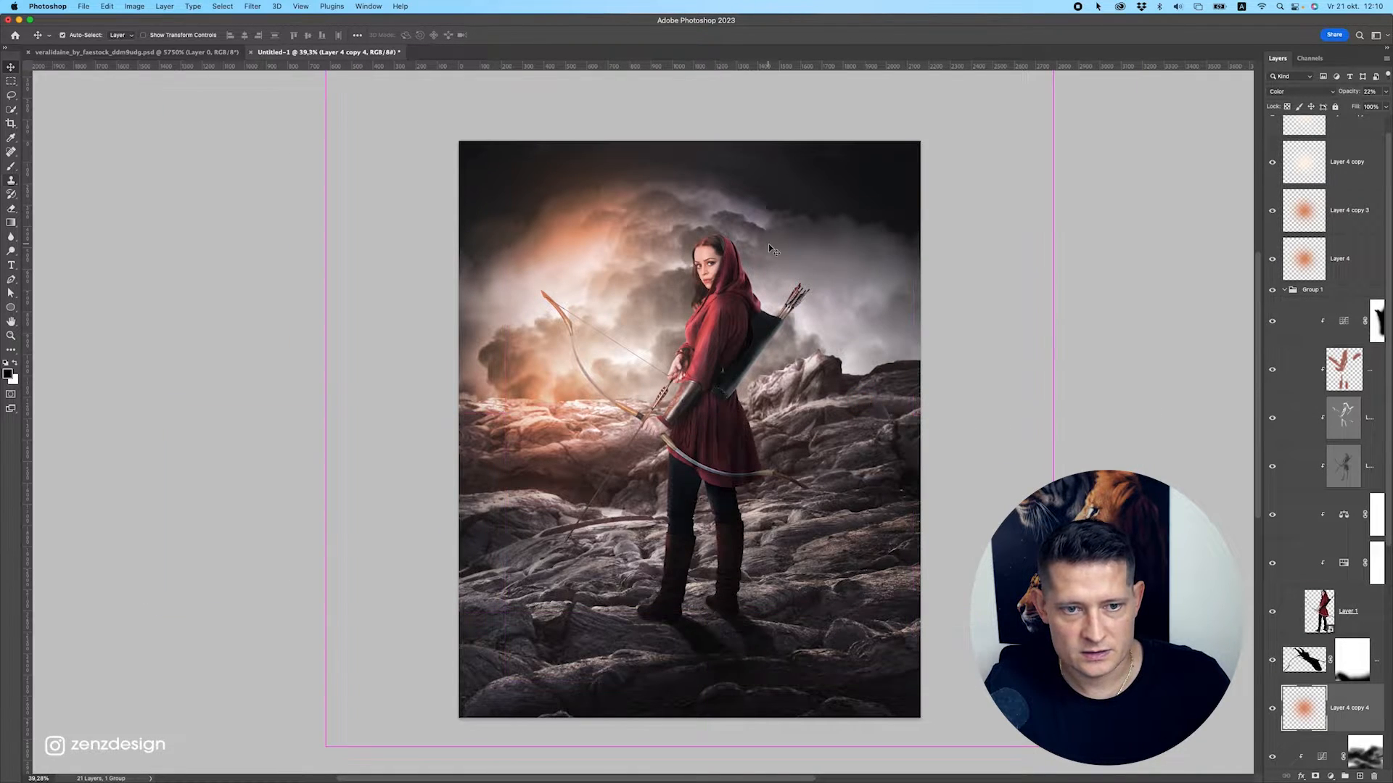
super+click(737, 295)
scroll(1343, 202, up, 2)
click(1343, 202)
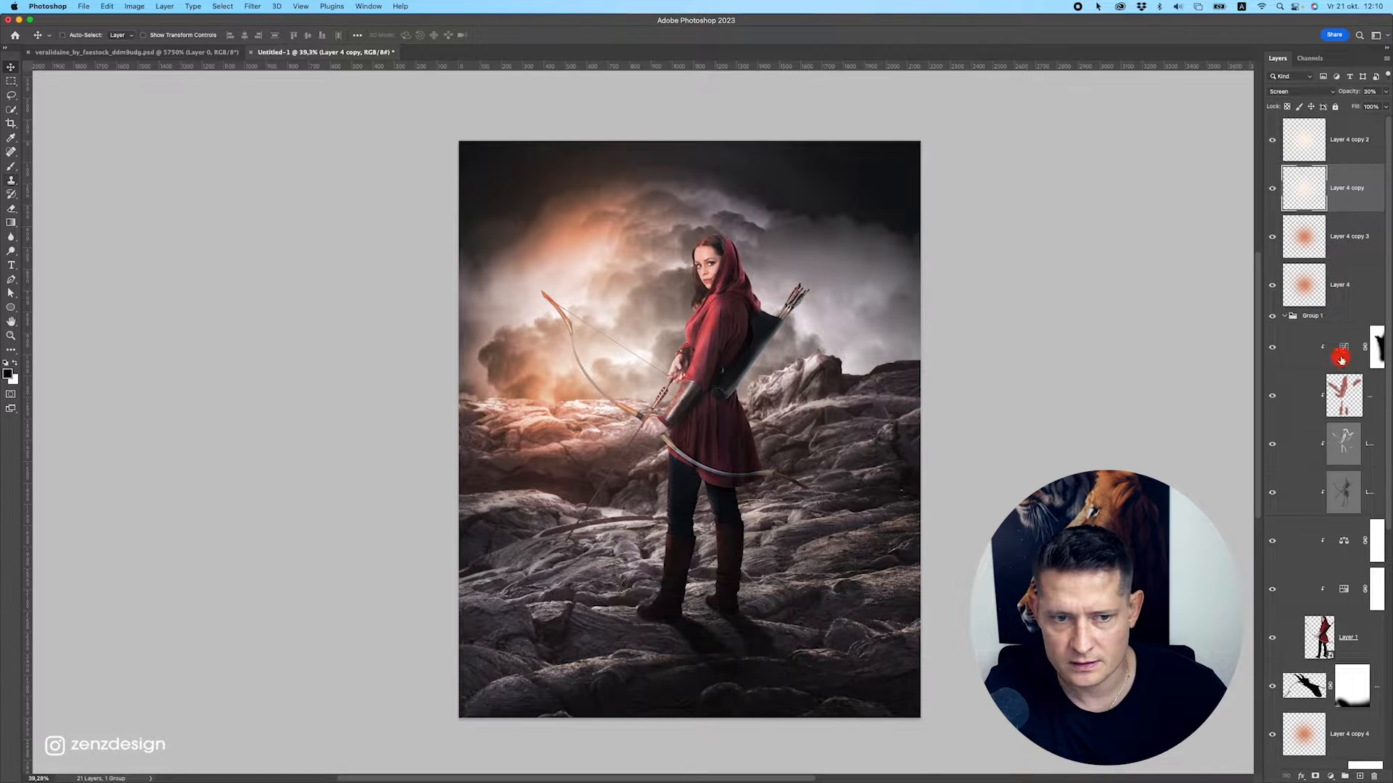
click(1340, 360)
click(1349, 156)
click(1360, 776)
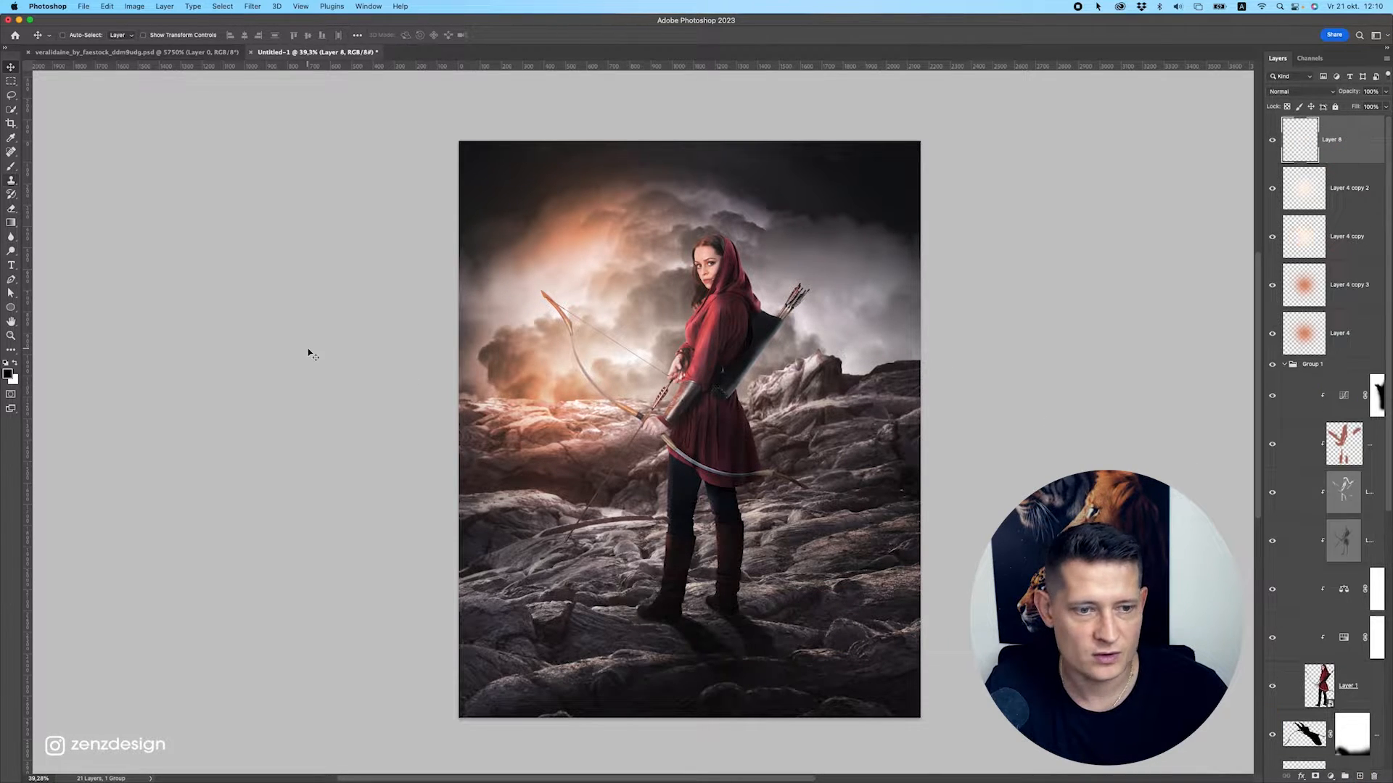
Paint one large soft glow in pale yellow #ffecc0 beside the archer's arm and set its layer's blend mode to Screen.
key(b)
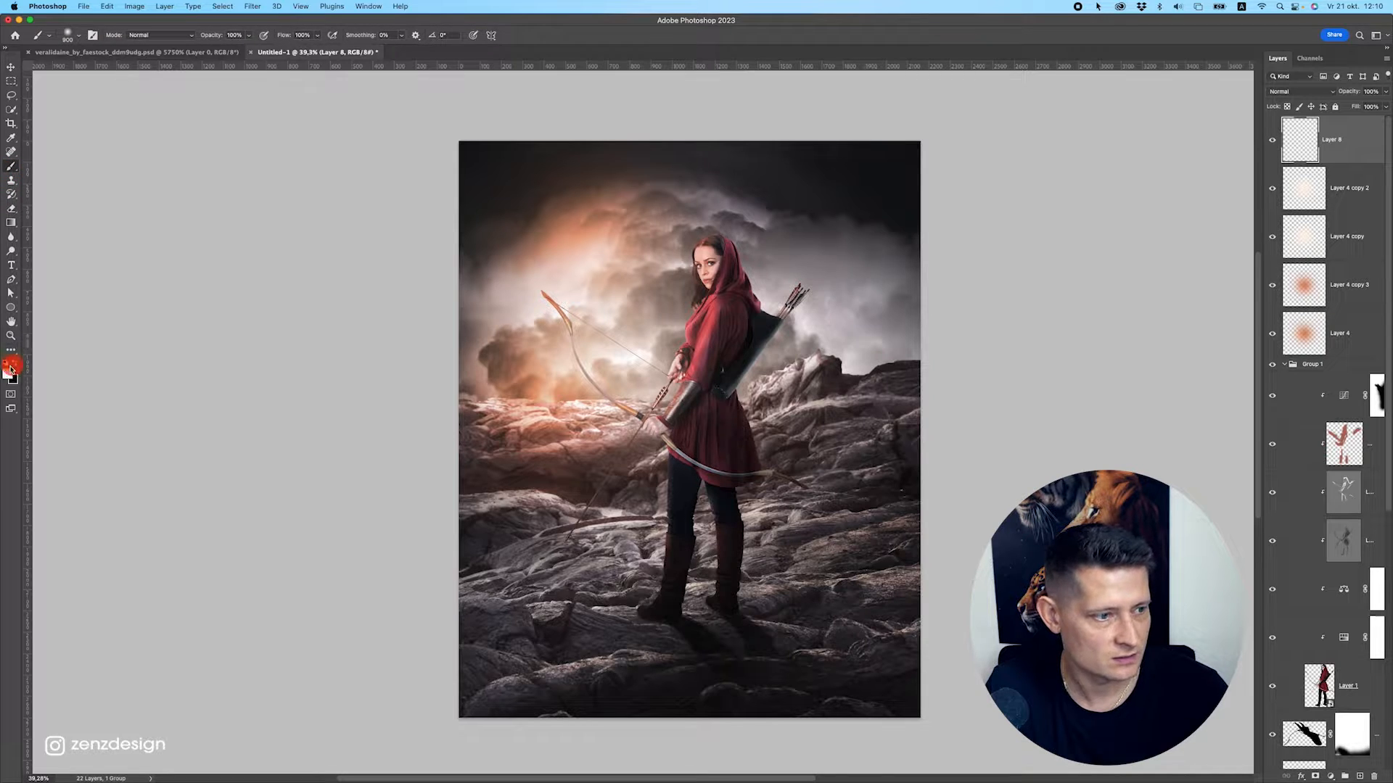
click(11, 368)
drag(565, 265, 901, 91)
click(941, 243)
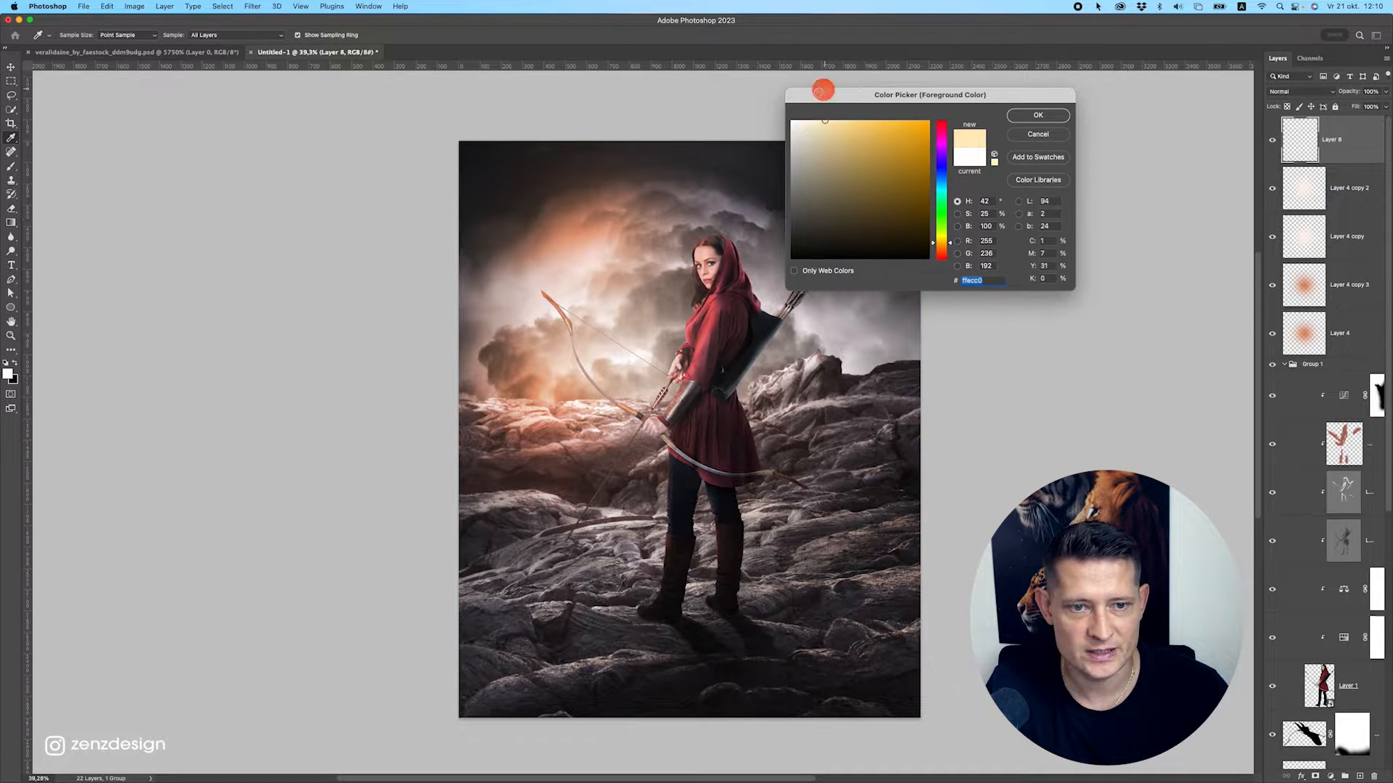
key(Return)
click(656, 349)
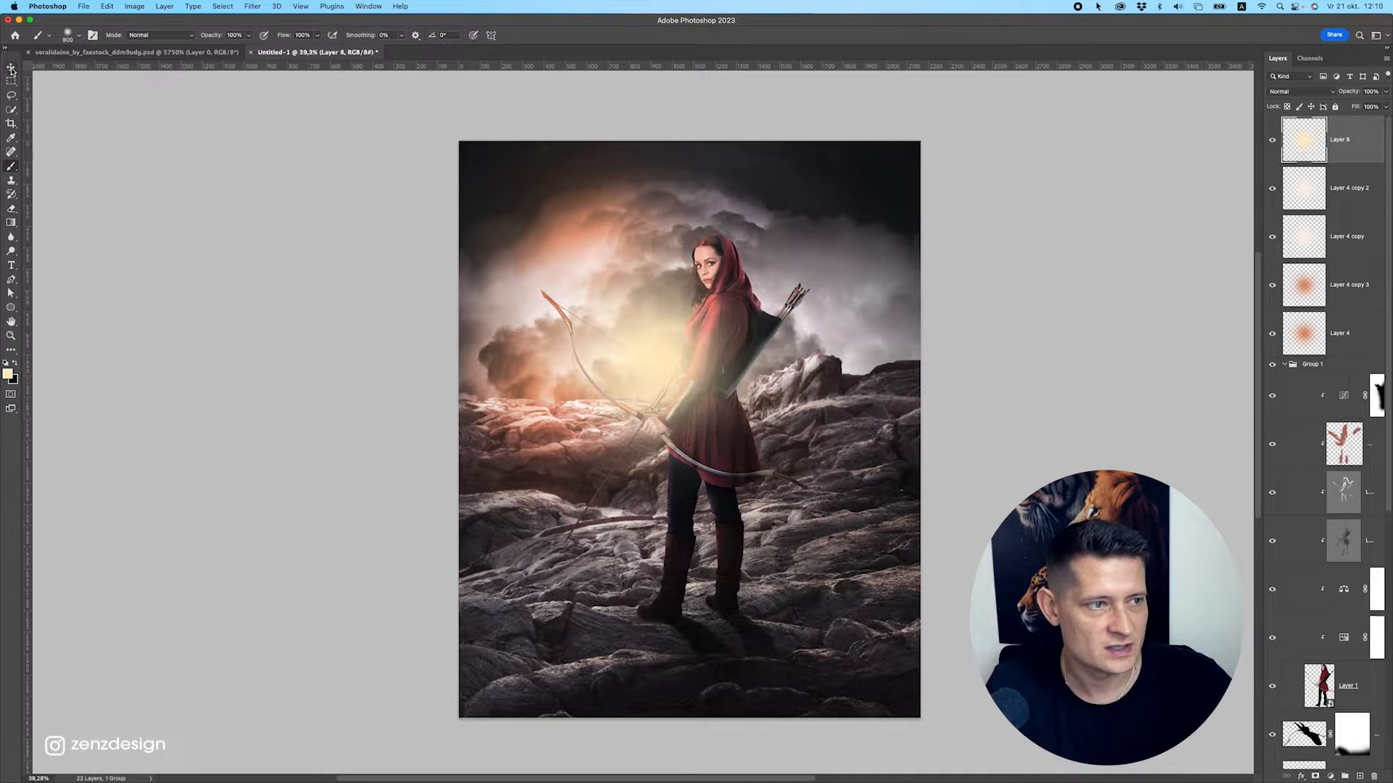
click(11, 69)
click(1298, 92)
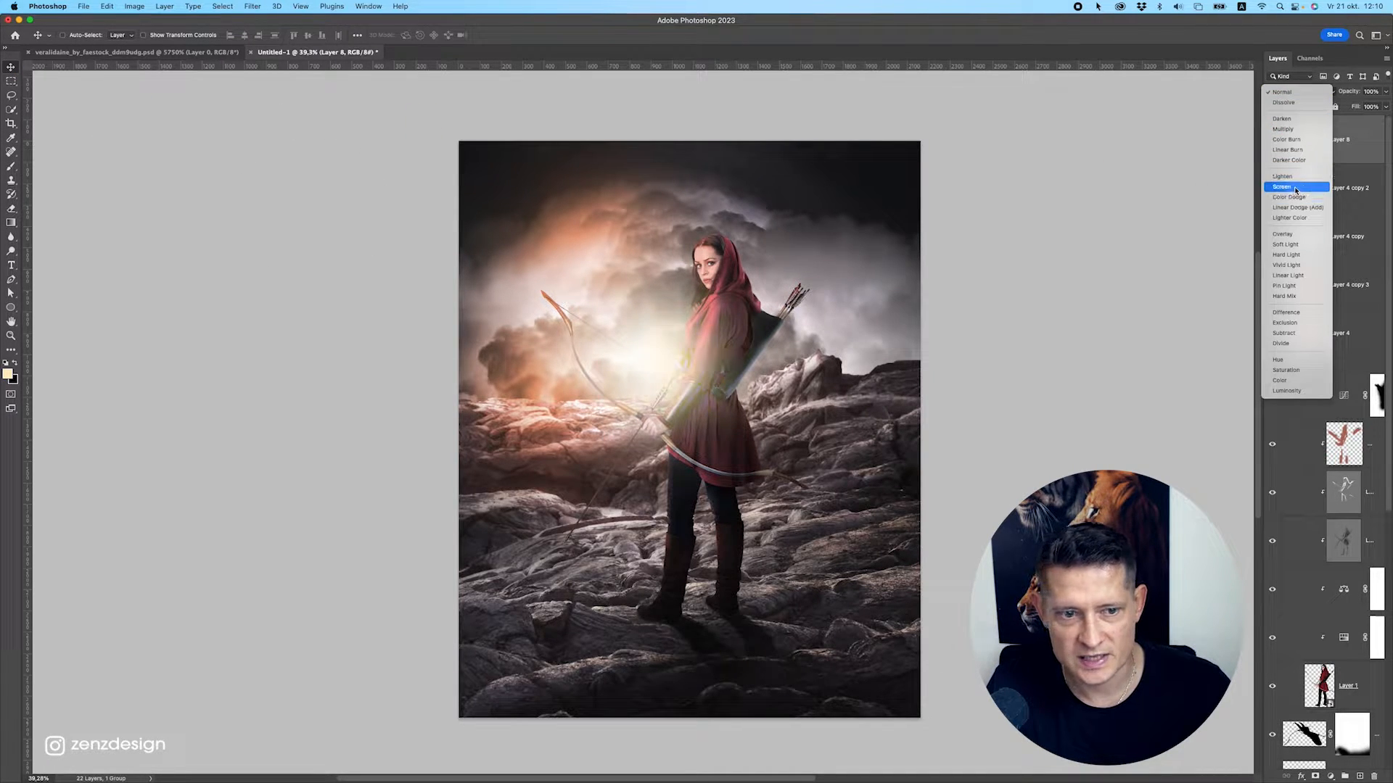
click(1294, 192)
Shift the glow onto the horizon behind the bow and lower the layer's opacity to 42%.
drag(761, 298, 575, 302)
drag(580, 352, 687, 360)
scroll(653, 379, down, 5)
scroll(653, 382, up, 5)
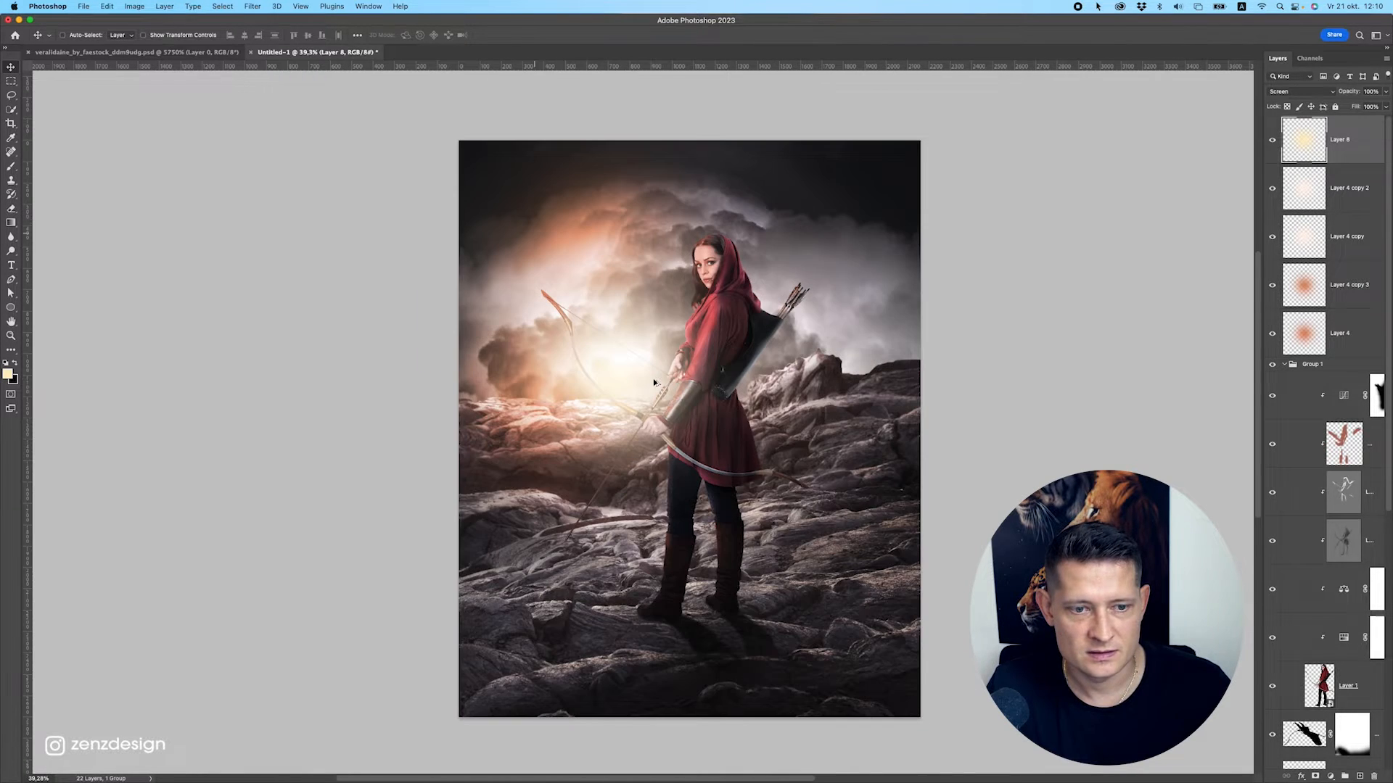
click(1386, 92)
drag(1383, 106, 1350, 106)
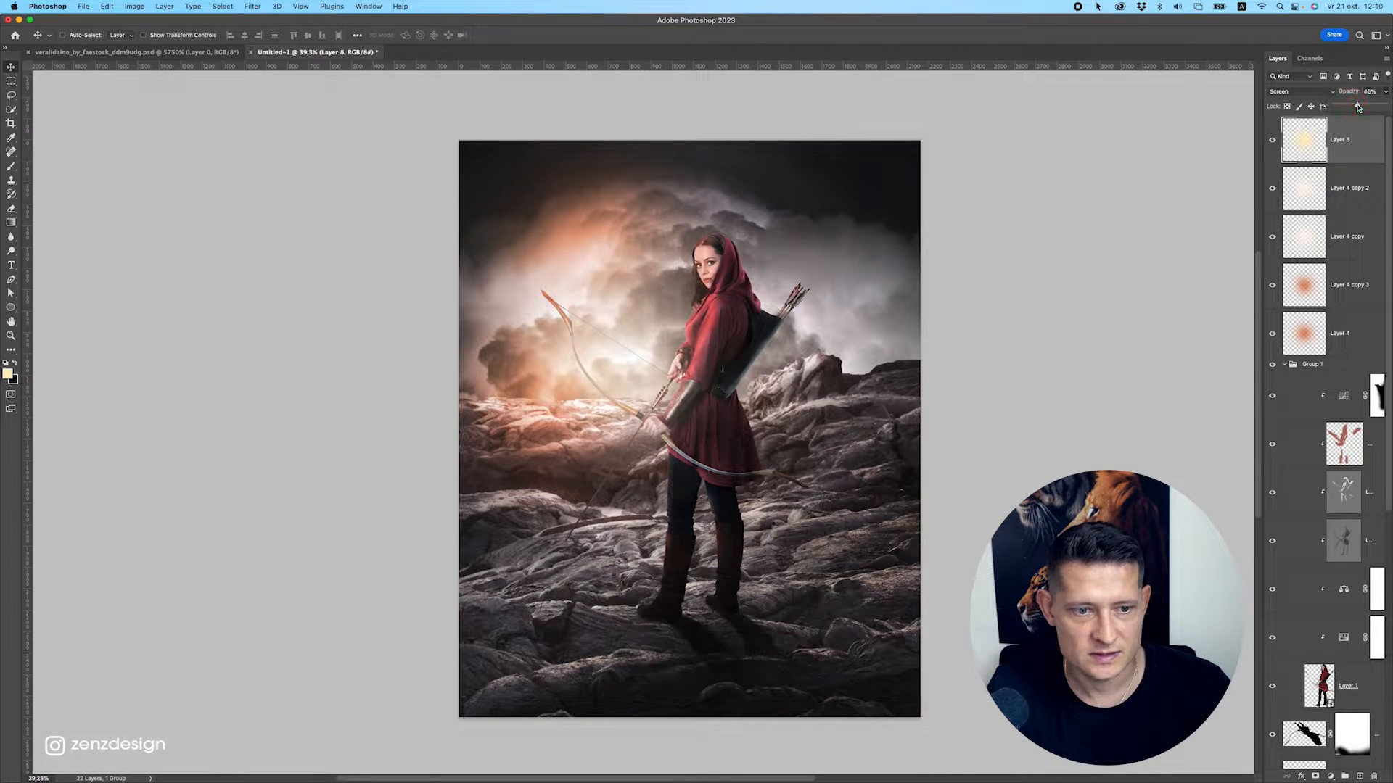
Duplicate the glow layer and place the copy lower, over the rocks near the archer's bow hand.
key(super+j)
drag(644, 364, 648, 443)
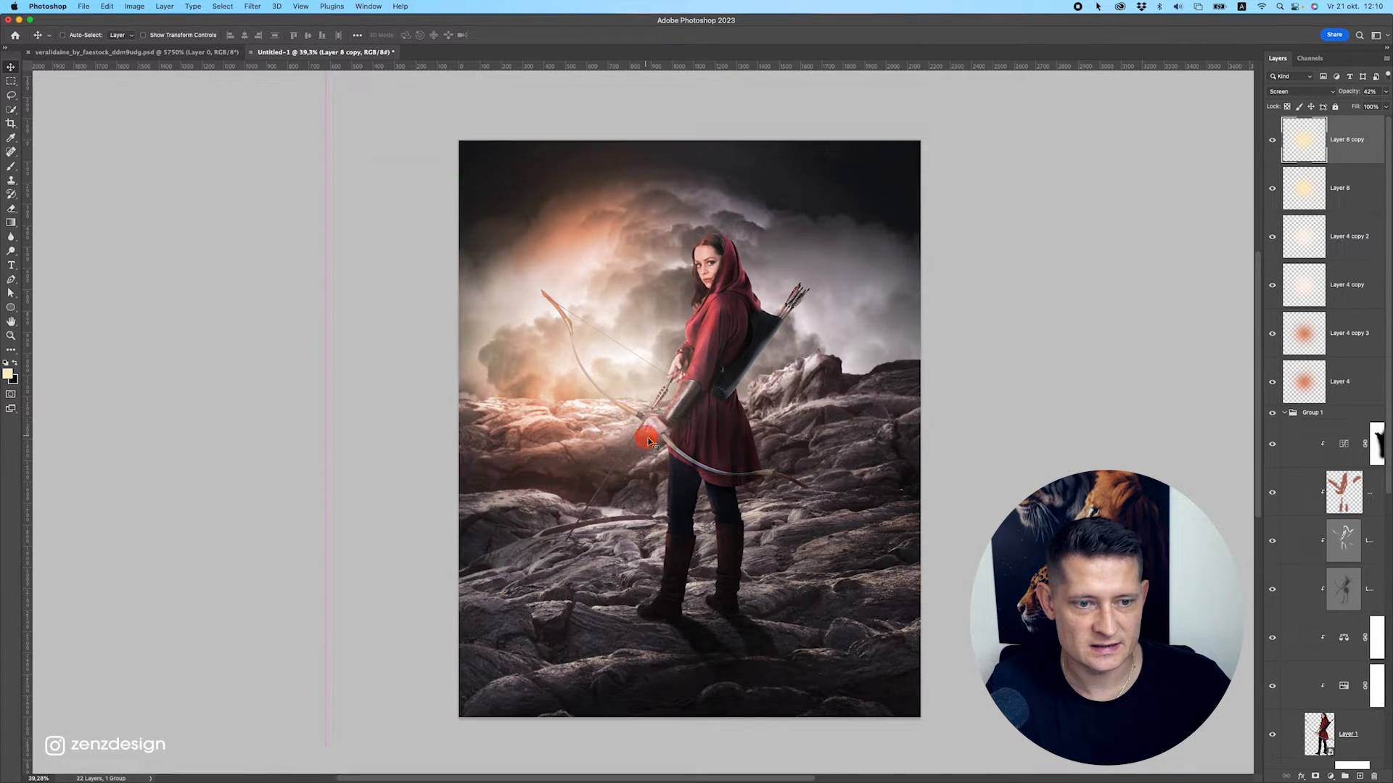
scroll(648, 444, down, 3)
scroll(759, 435, down, 2)
scroll(721, 424, up, 4)
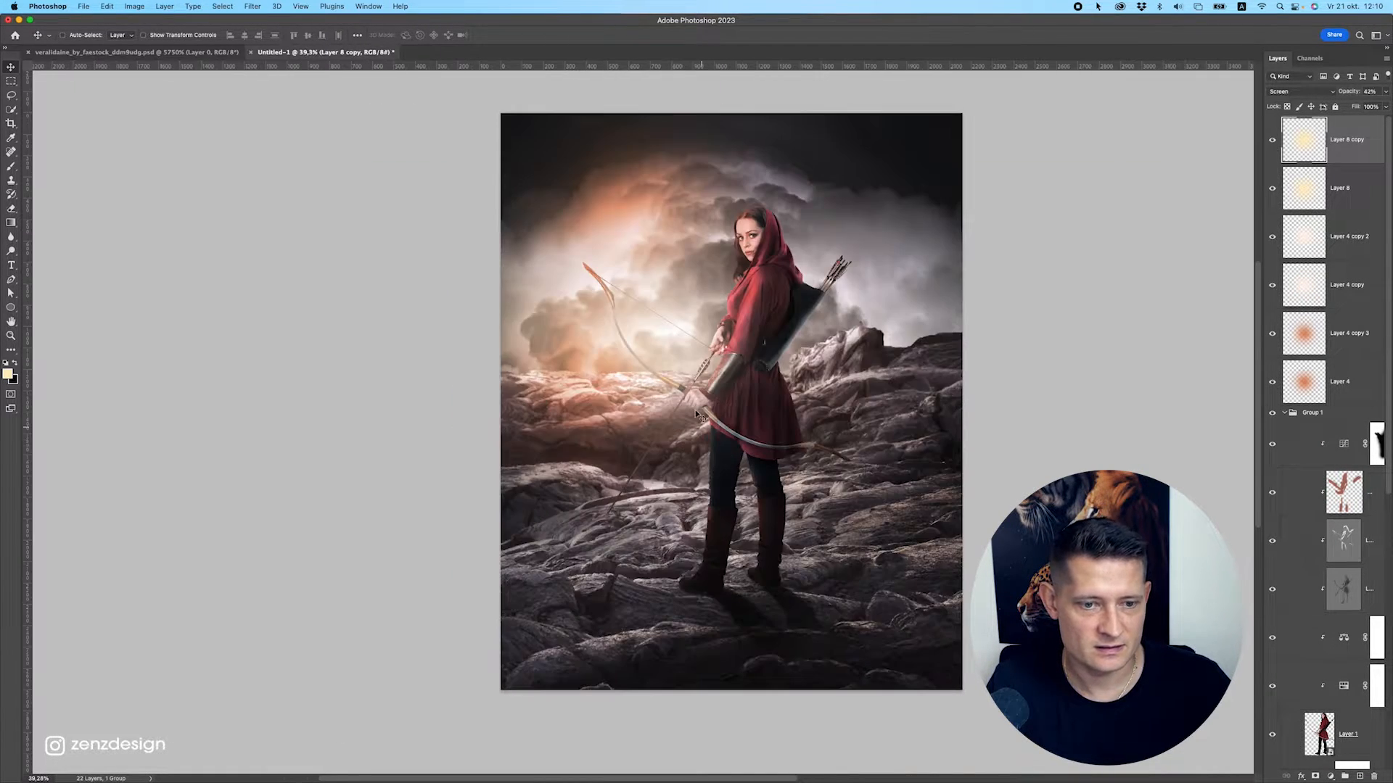
scroll(716, 423, down, 2)
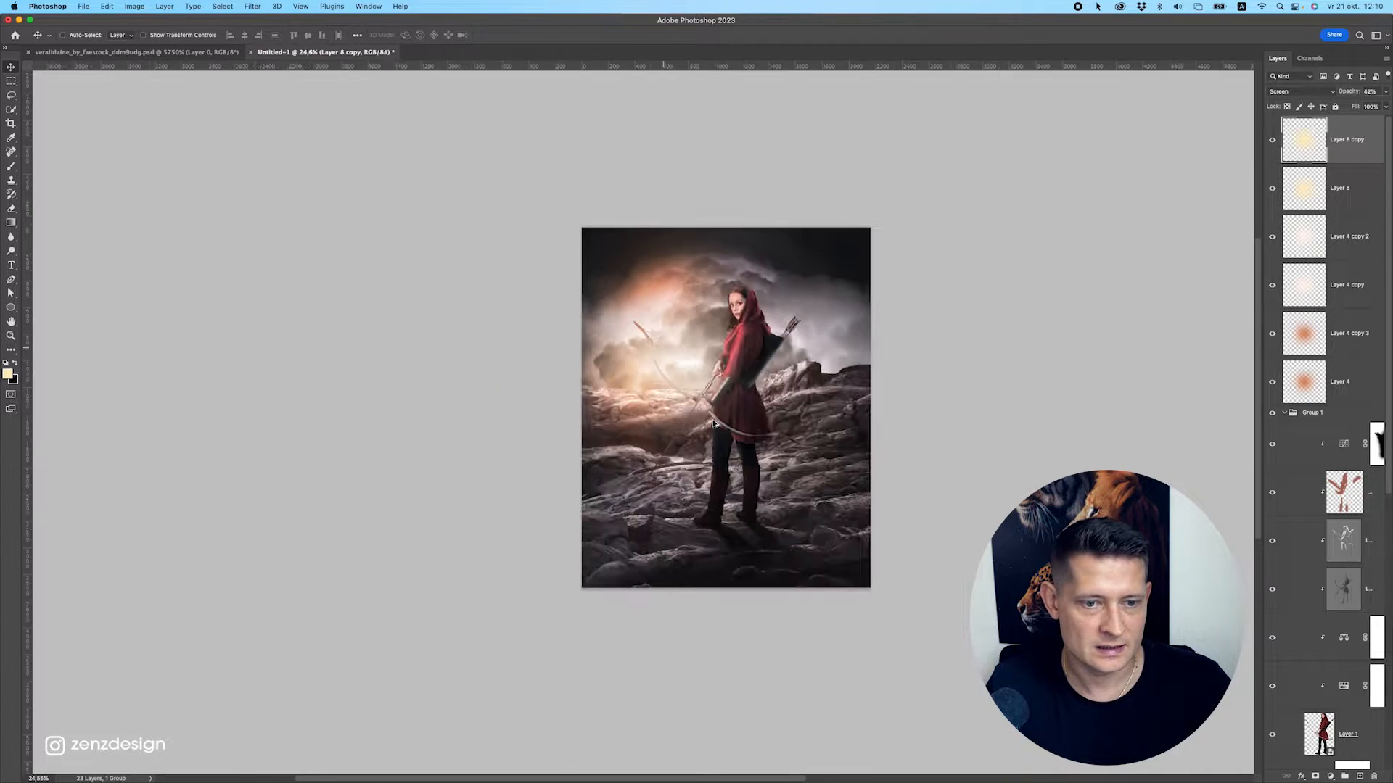
scroll(702, 395, up, 2)
Add another copy of the glow higher up in the clouds behind the bow, and compare the image with it hidden and shown.
drag(699, 393, 650, 268)
scroll(760, 369, down, 2)
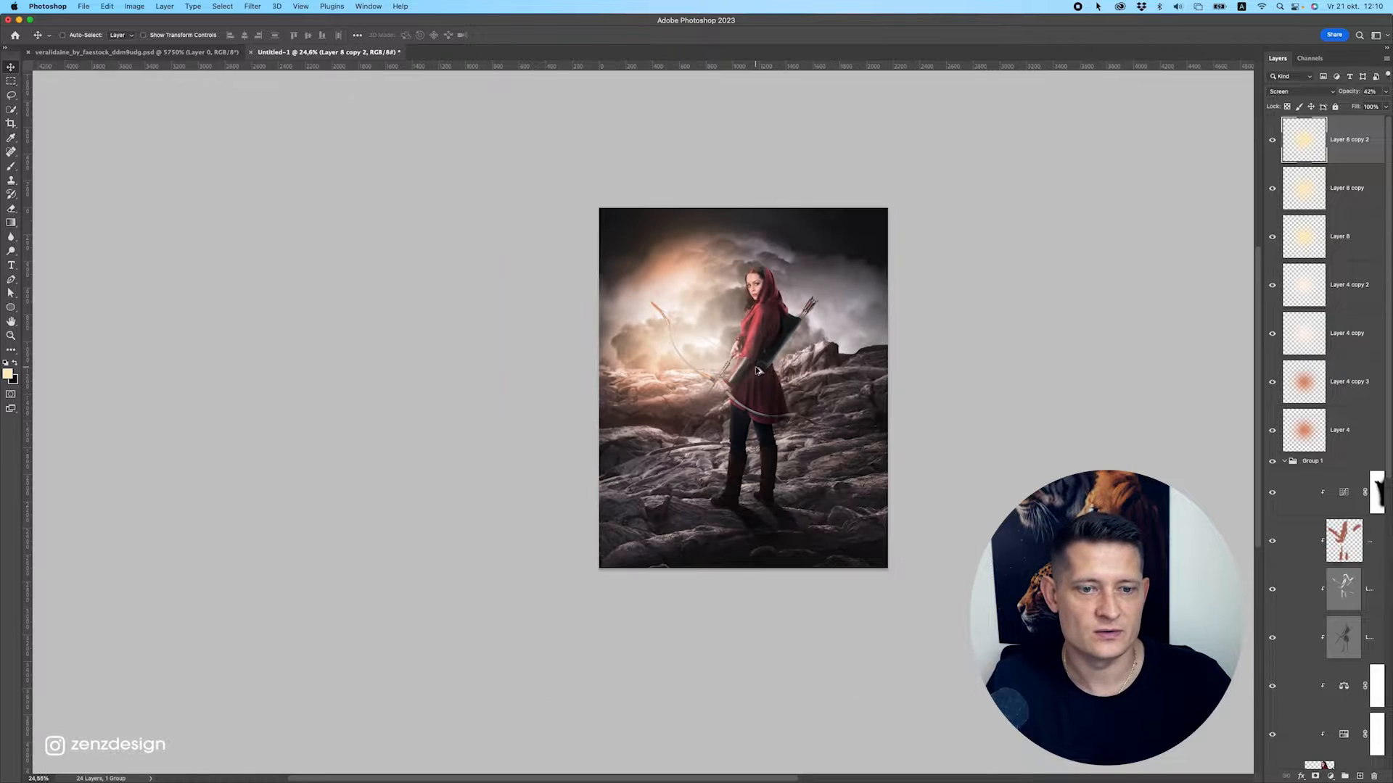
scroll(760, 370, up, 4)
scroll(890, 363, down, 2)
click(1272, 140)
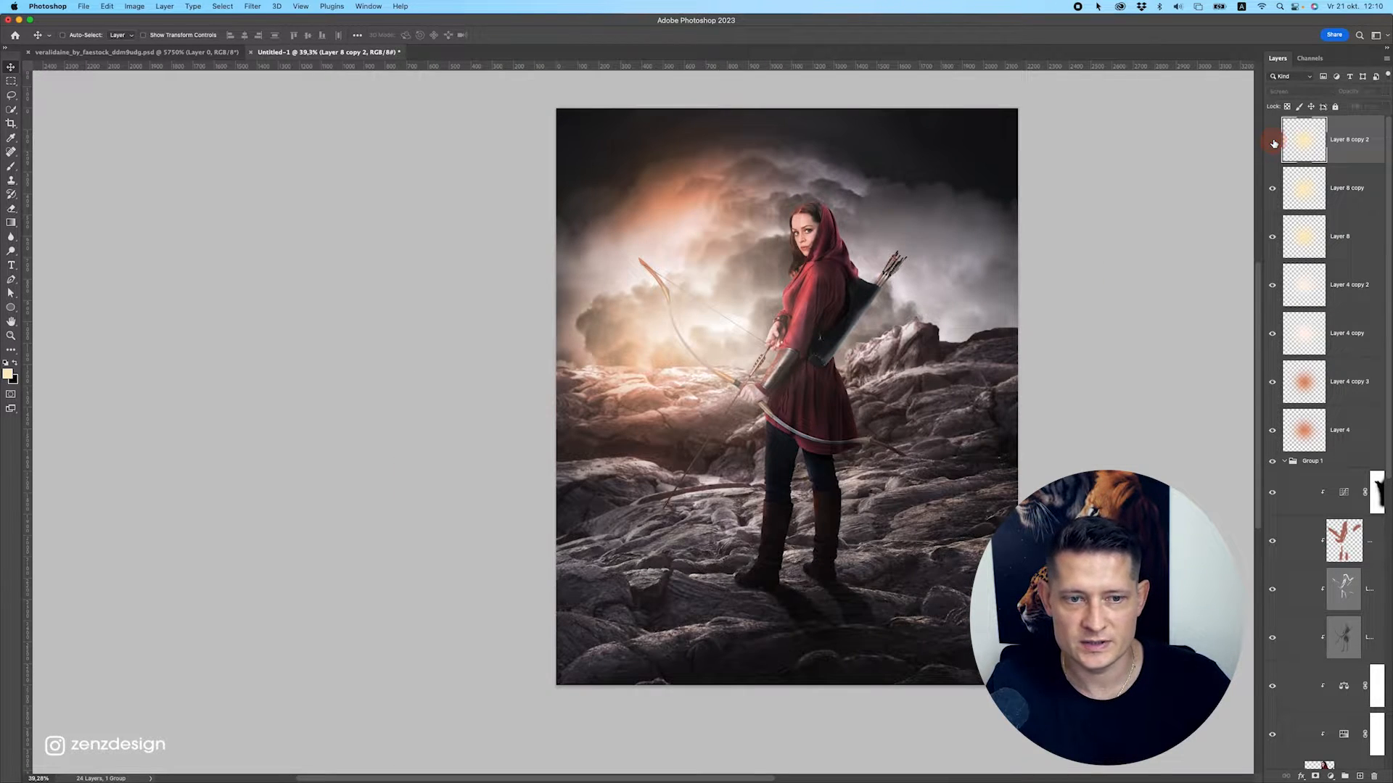
click(1273, 140)
Move the newest glow copy down to the horizon and squash it vertically into a flatter shape.
drag(720, 311, 711, 413)
key(super+t)
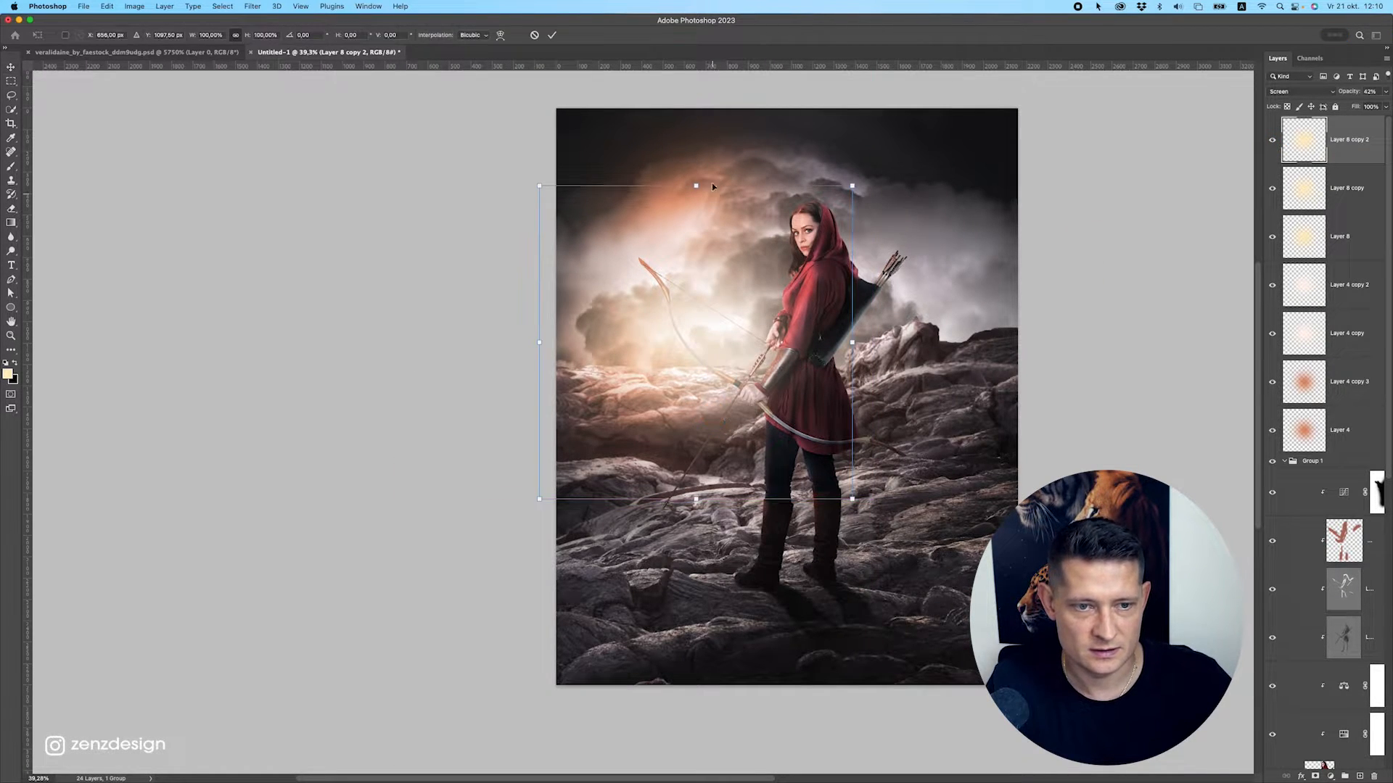
drag(699, 187, 700, 253)
drag(745, 355, 753, 364)
key(Return)
Duplicate the flattened glow and nudge the copy away from the archer along the horizon.
key(super+j)
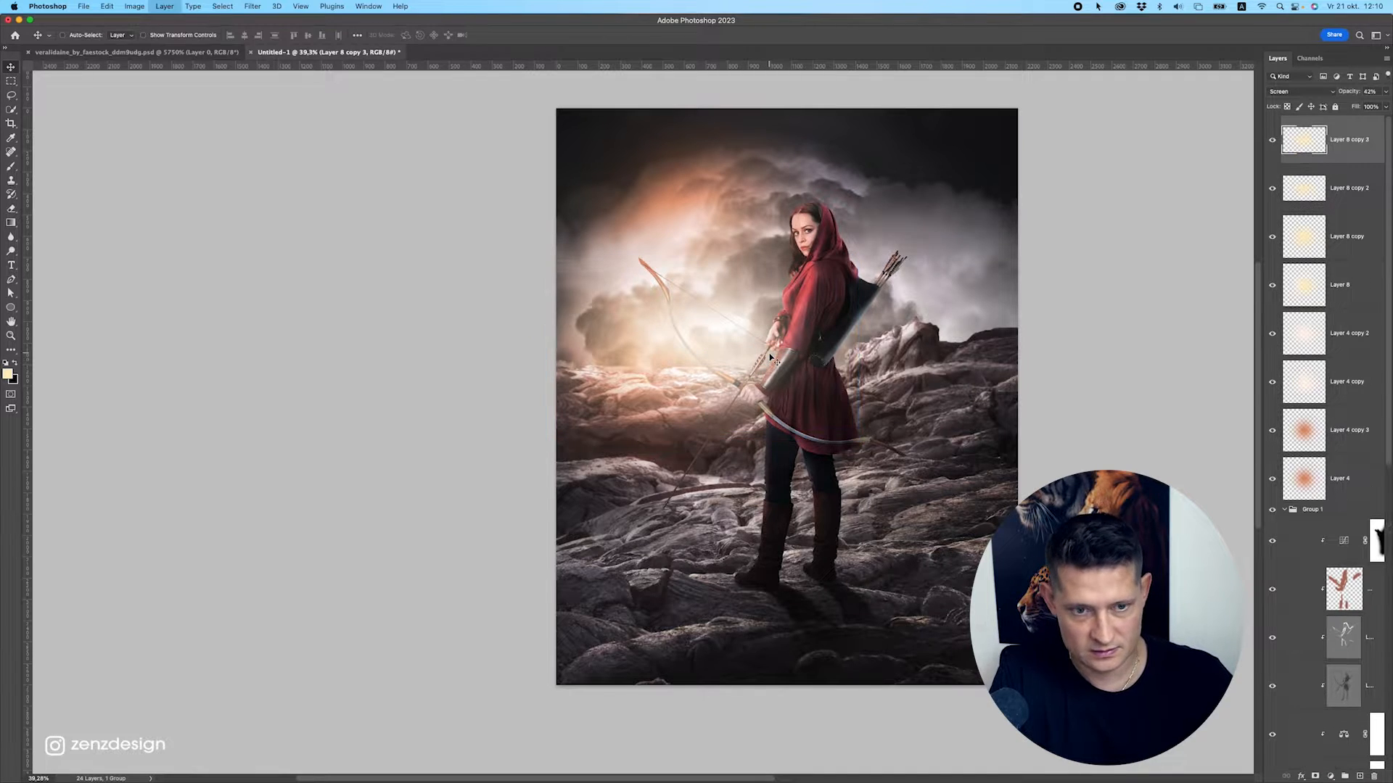
scroll(740, 330, down, 5)
scroll(742, 336, up, 2)
mouse_move(742, 336)
mouse_down()
mouse_move(694, 327)
mouse_move(724, 336)
mouse_up()
scroll(725, 335, down, 4)
scroll(725, 335, up, 4)
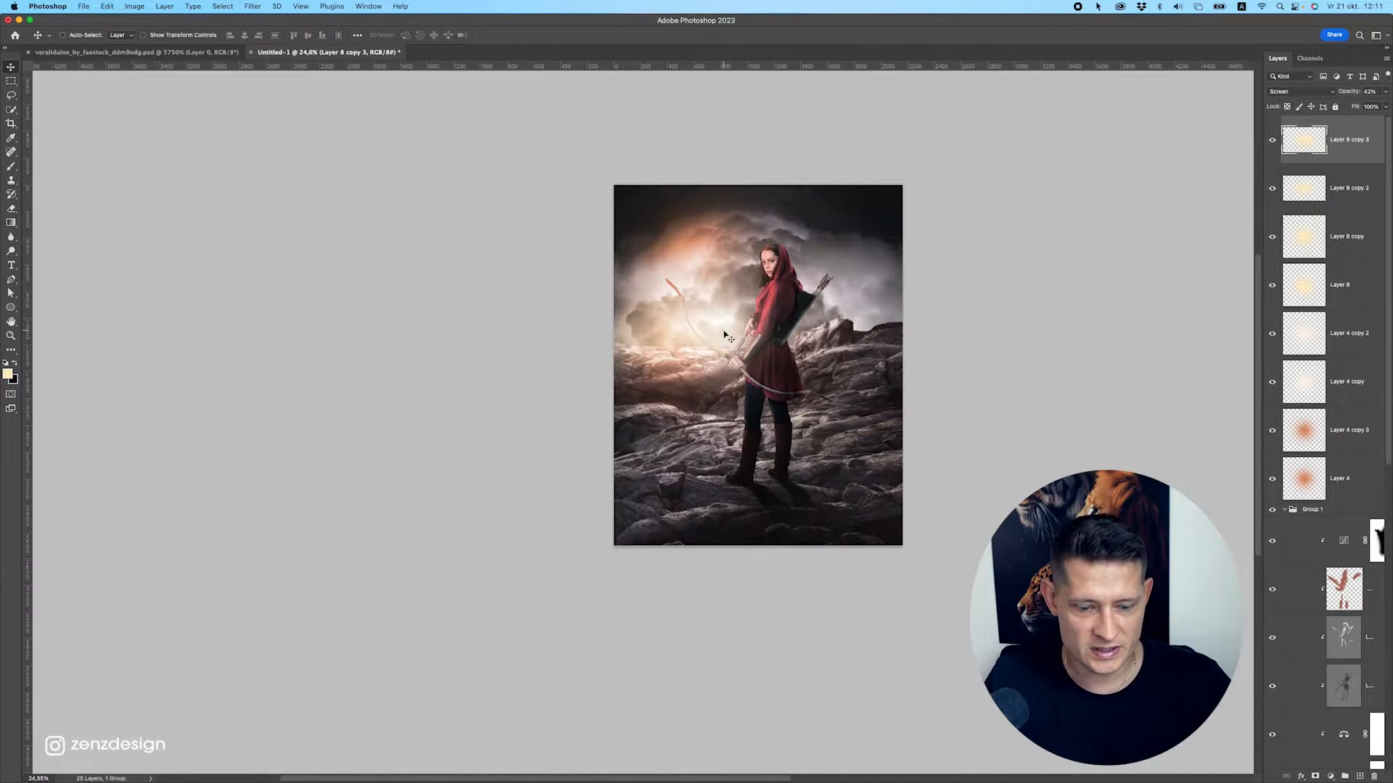
Place a duplicate of the flattened glow over the rocks behind the archer's quiver and squeeze its width into a narrow shape.
key(super+j)
drag(707, 288, 947, 270)
scroll(823, 343, down, 2)
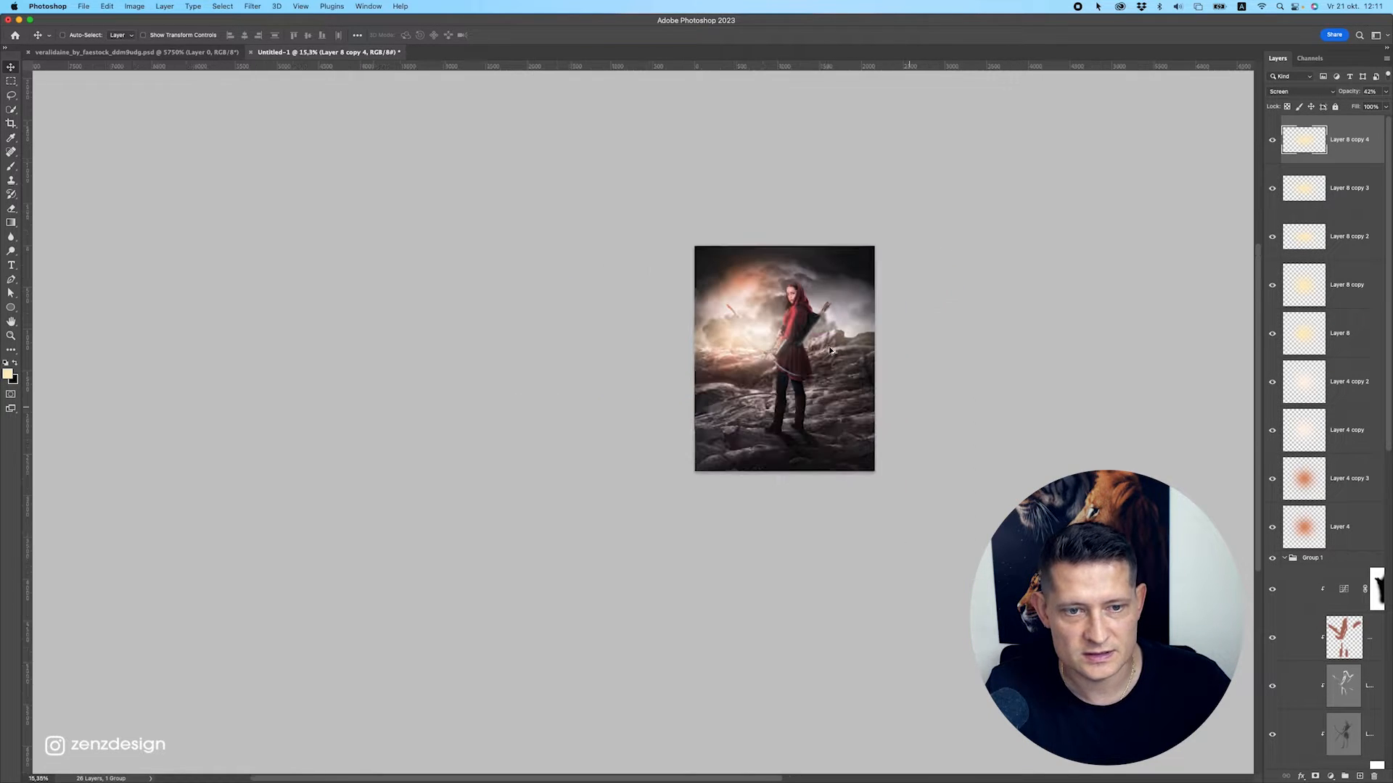
scroll(827, 351, up, 4)
drag(829, 349, 797, 312)
key(super+t)
drag(947, 330, 787, 346)
key(Return)
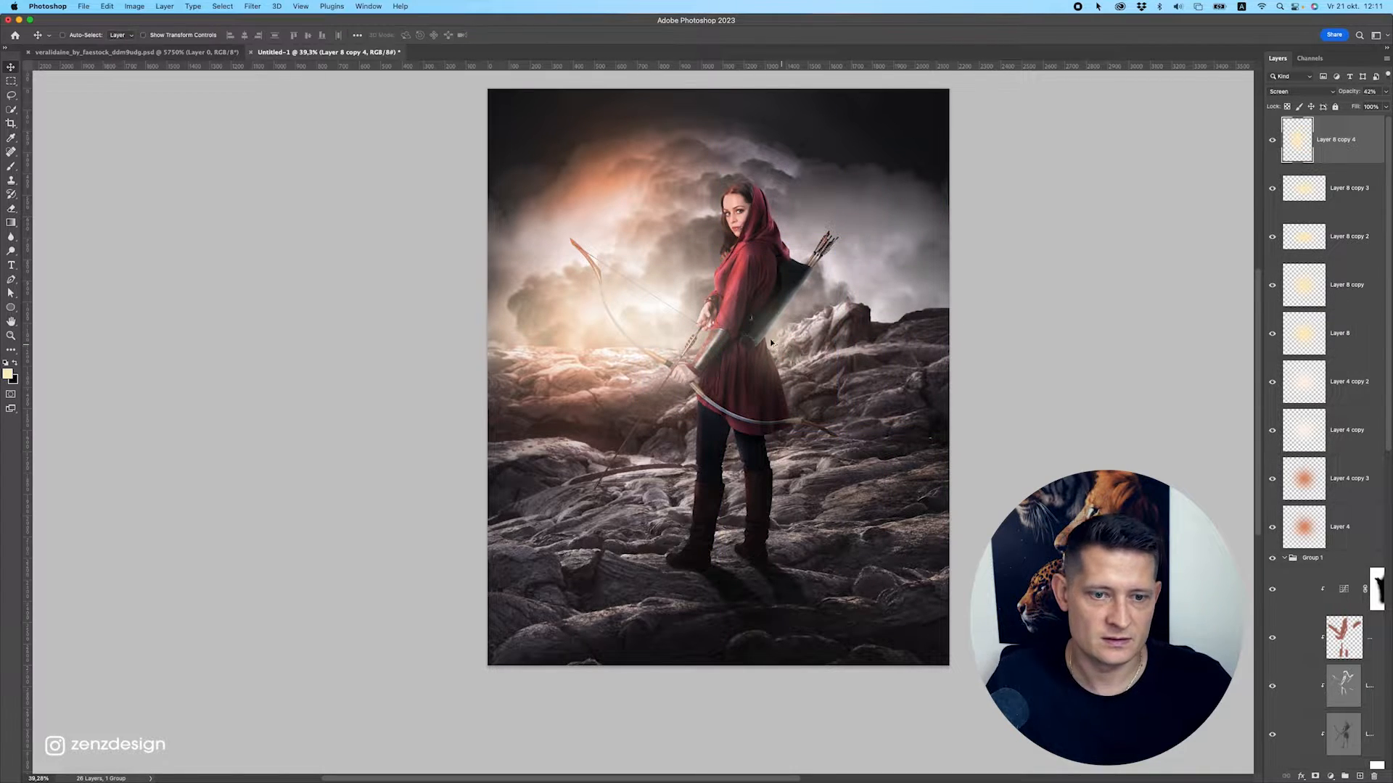
Set the blend mode of the narrow glow behind the quiver to Overlay.
click(1295, 92)
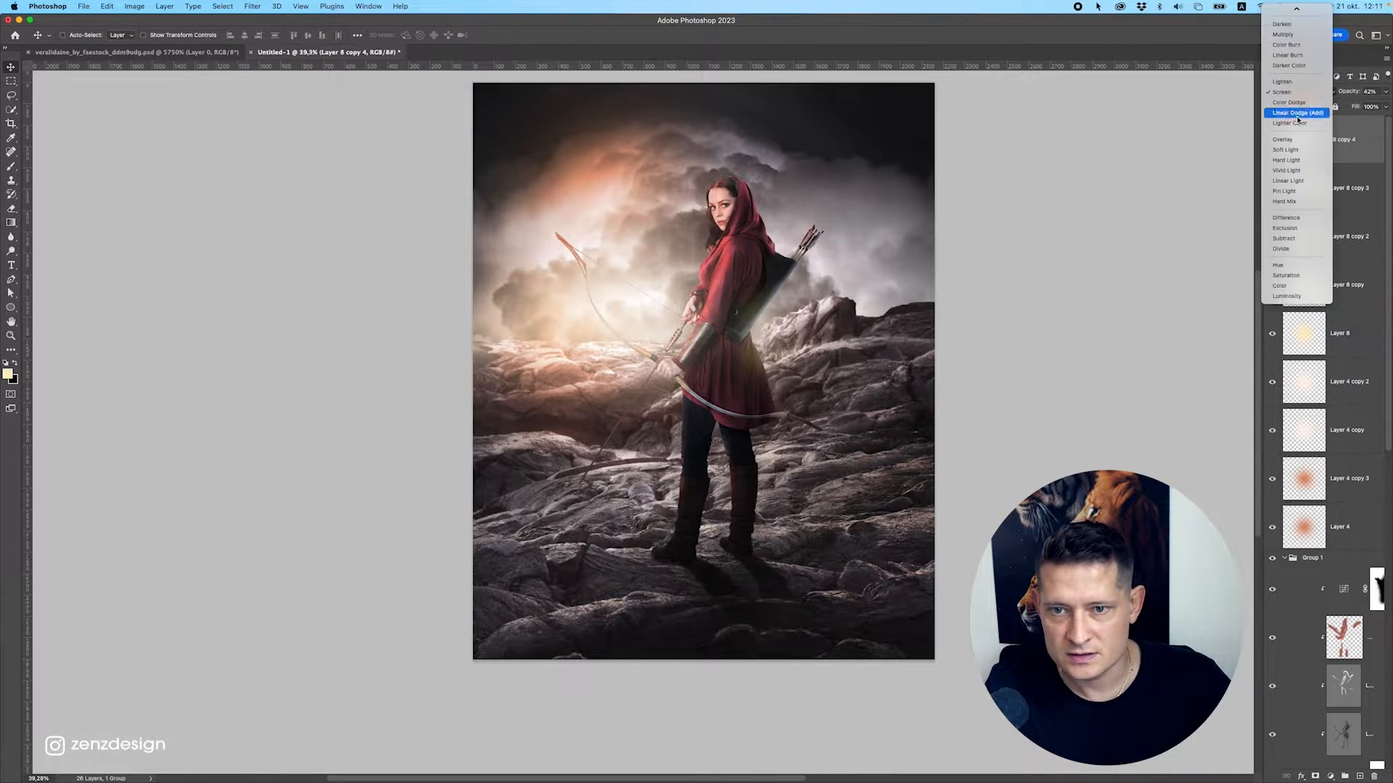
click(1150, 174)
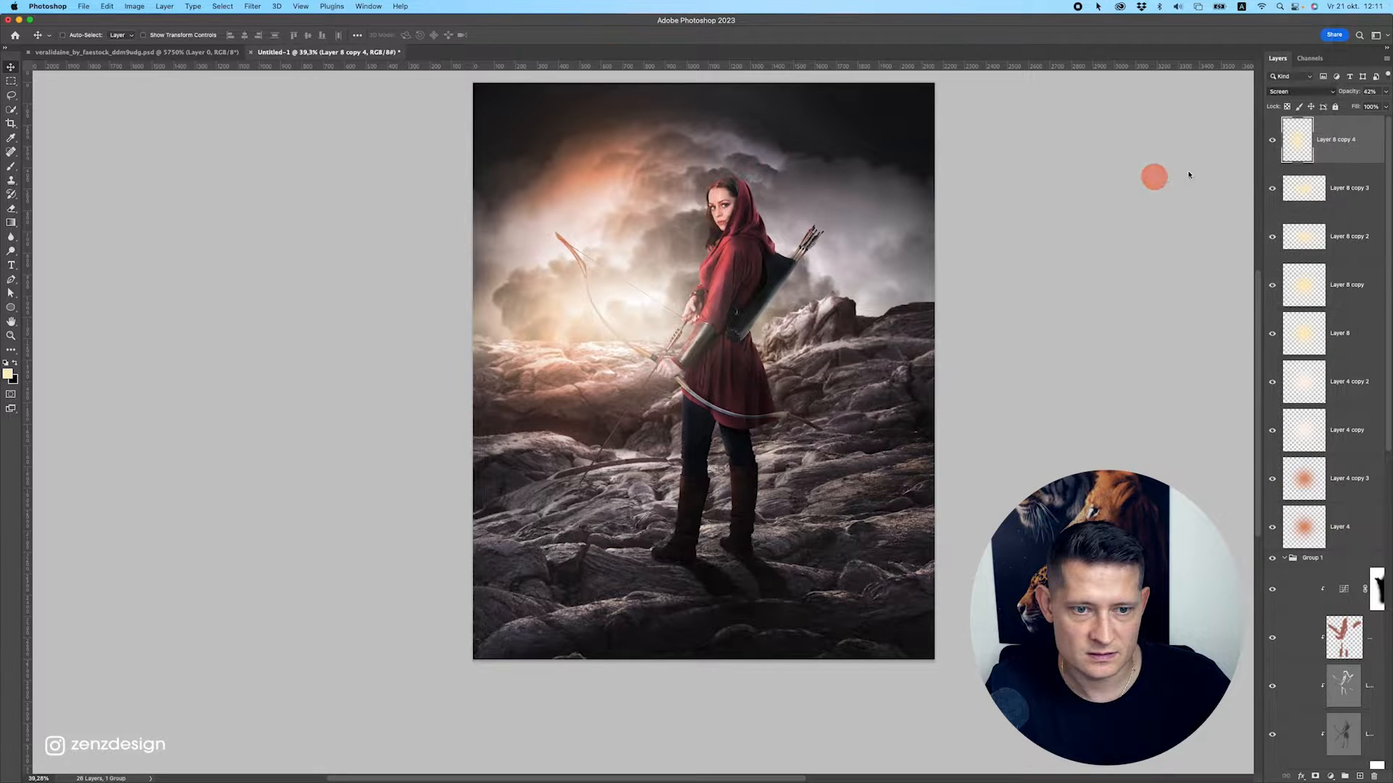
click(1294, 92)
click(1285, 139)
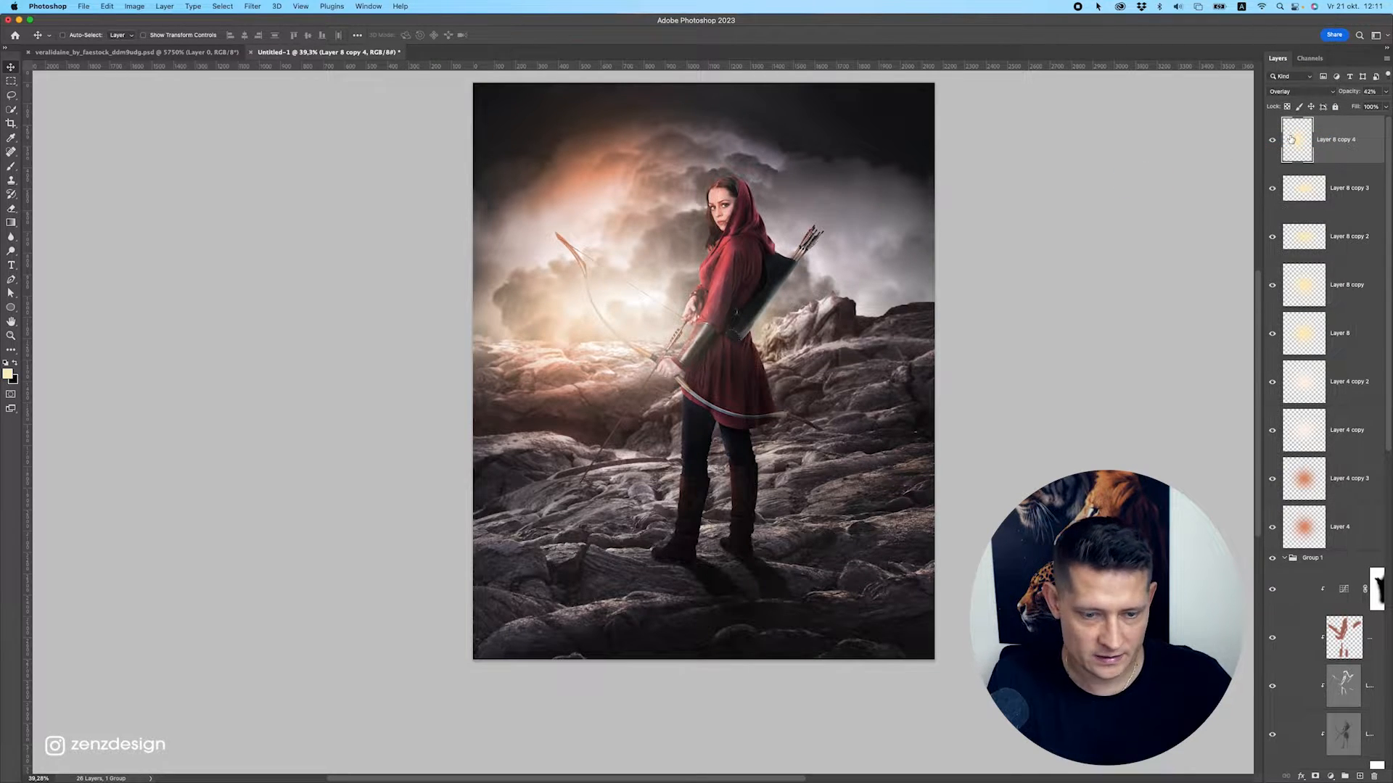
key(super+j)
key(super+z)
Colorize the narrow glow to a deep reddish orange with Hue/Saturation and shift it over the rocks behind the archer.
key(super+u)
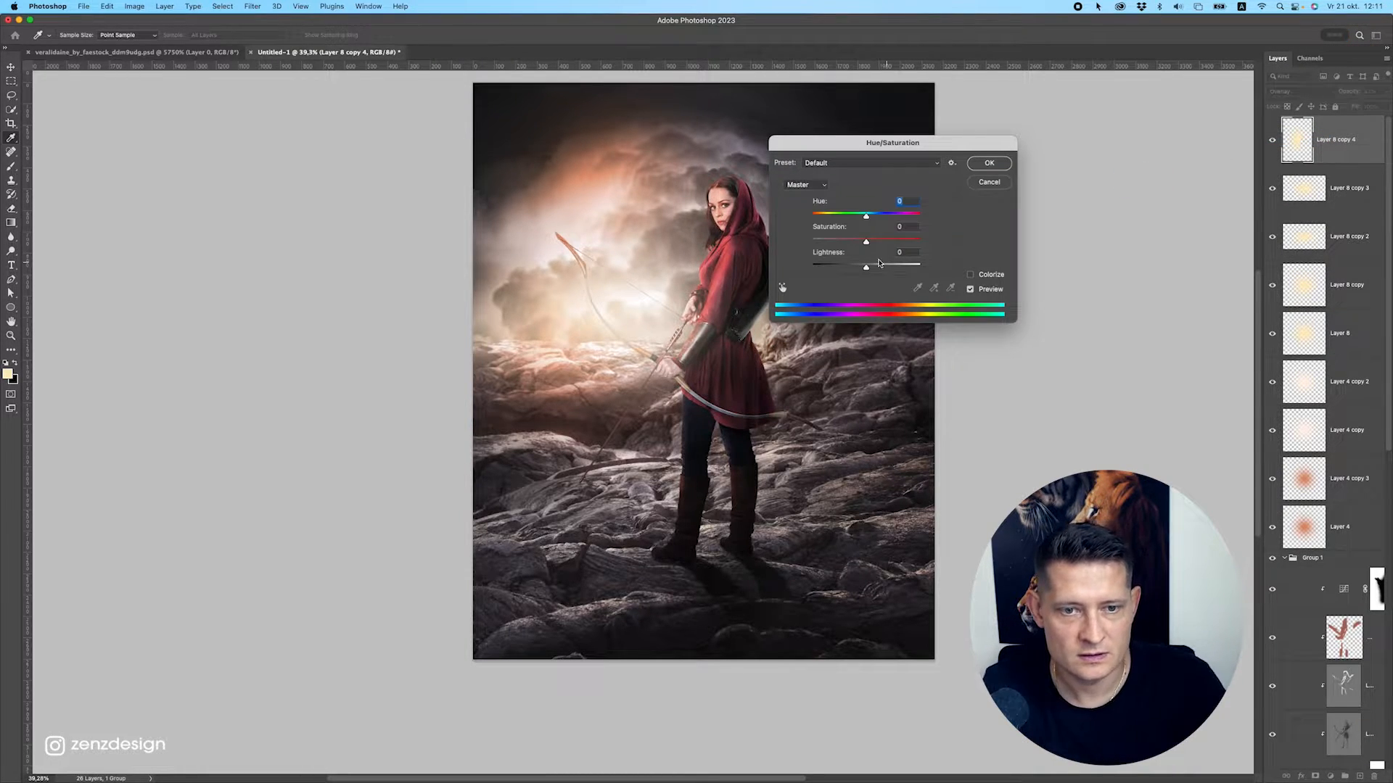
drag(865, 241, 853, 247)
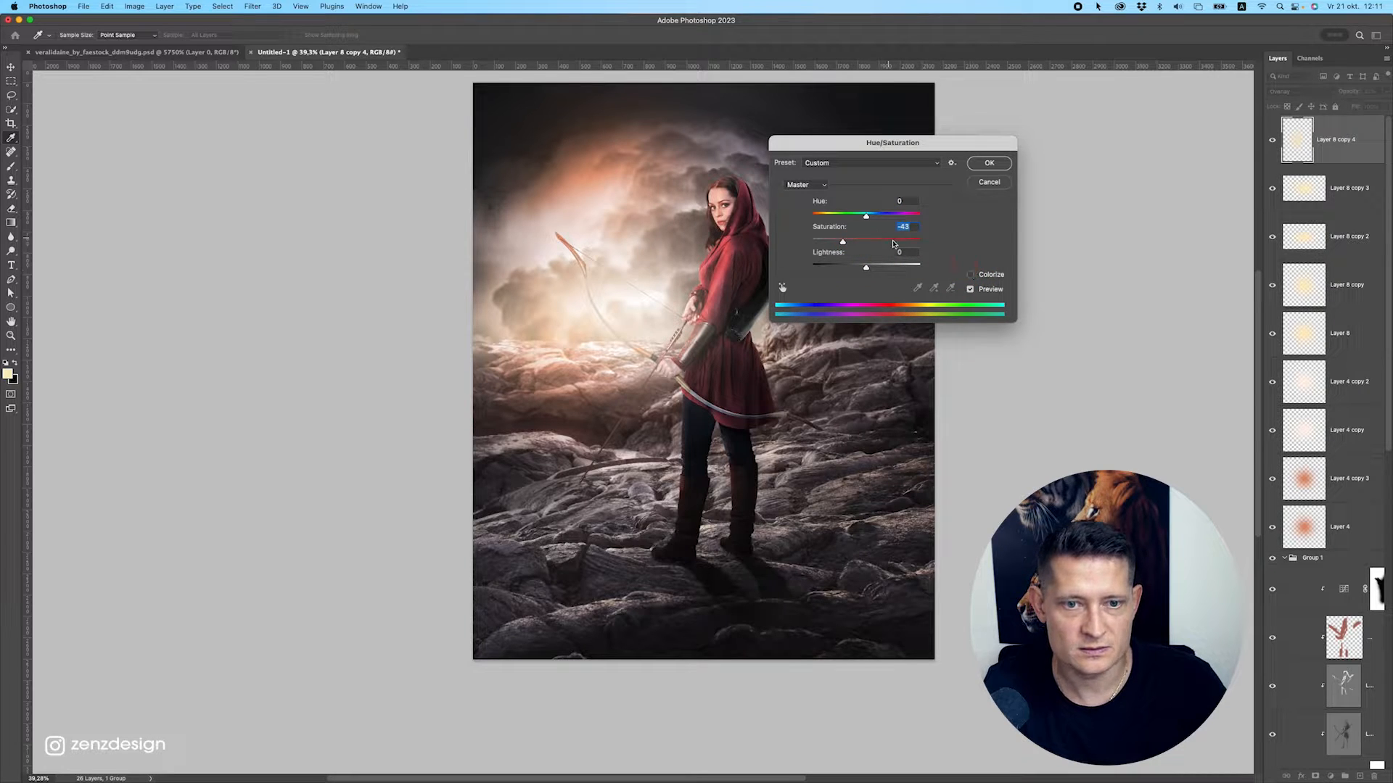
click(970, 274)
drag(878, 241, 853, 269)
drag(883, 142, 1024, 126)
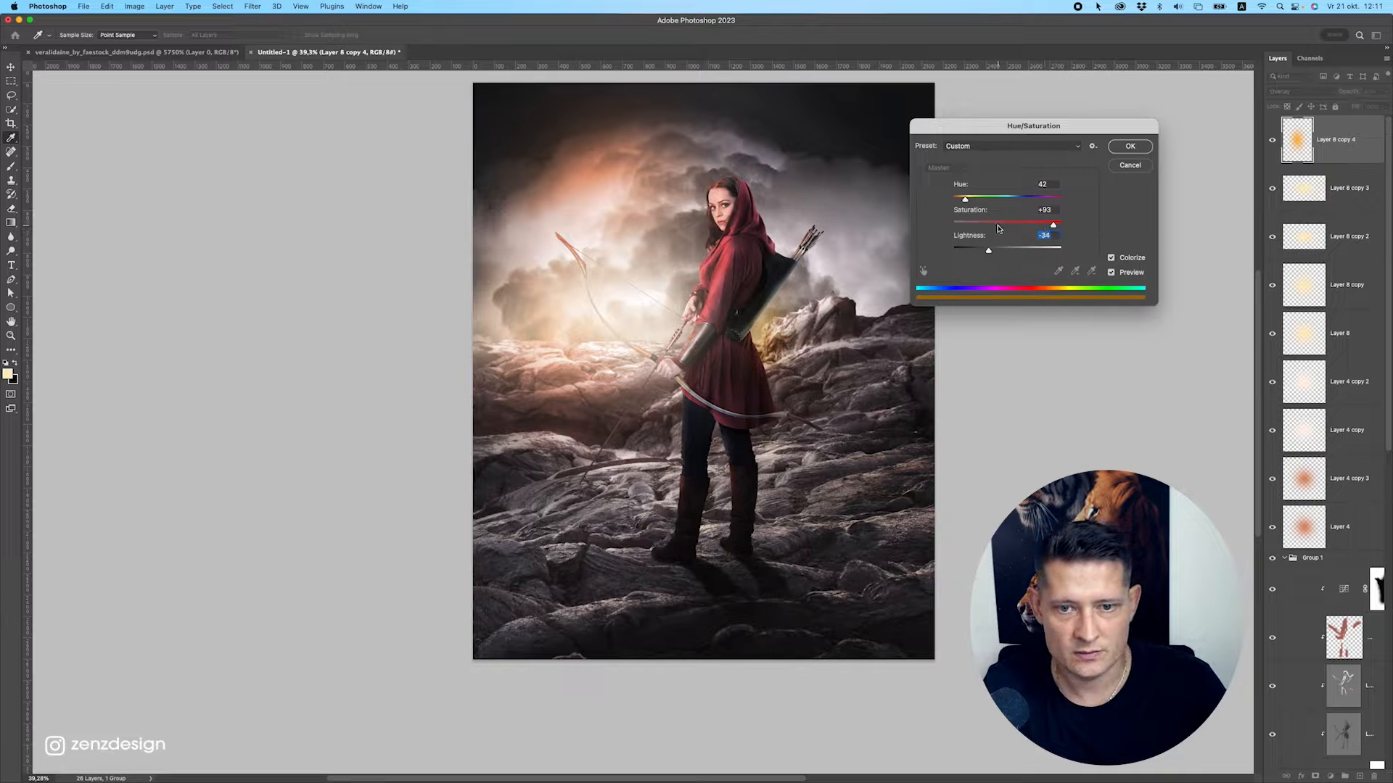
drag(1053, 225, 957, 199)
key(Return)
drag(806, 307, 892, 286)
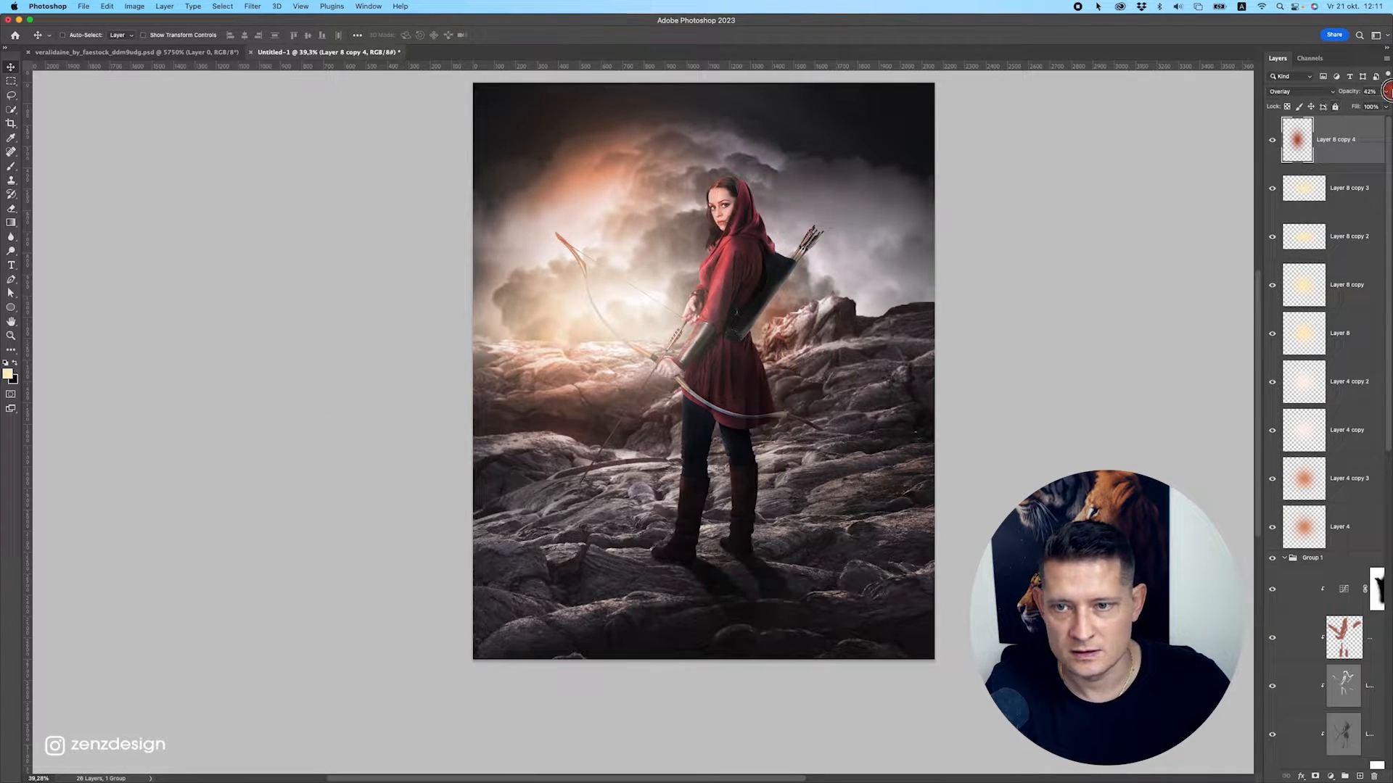
Lower the narrow reddish glow's opacity to 21% and shift the pale yellow Layer 8 copy 2 glow slightly along the horizon.
click(1386, 91)
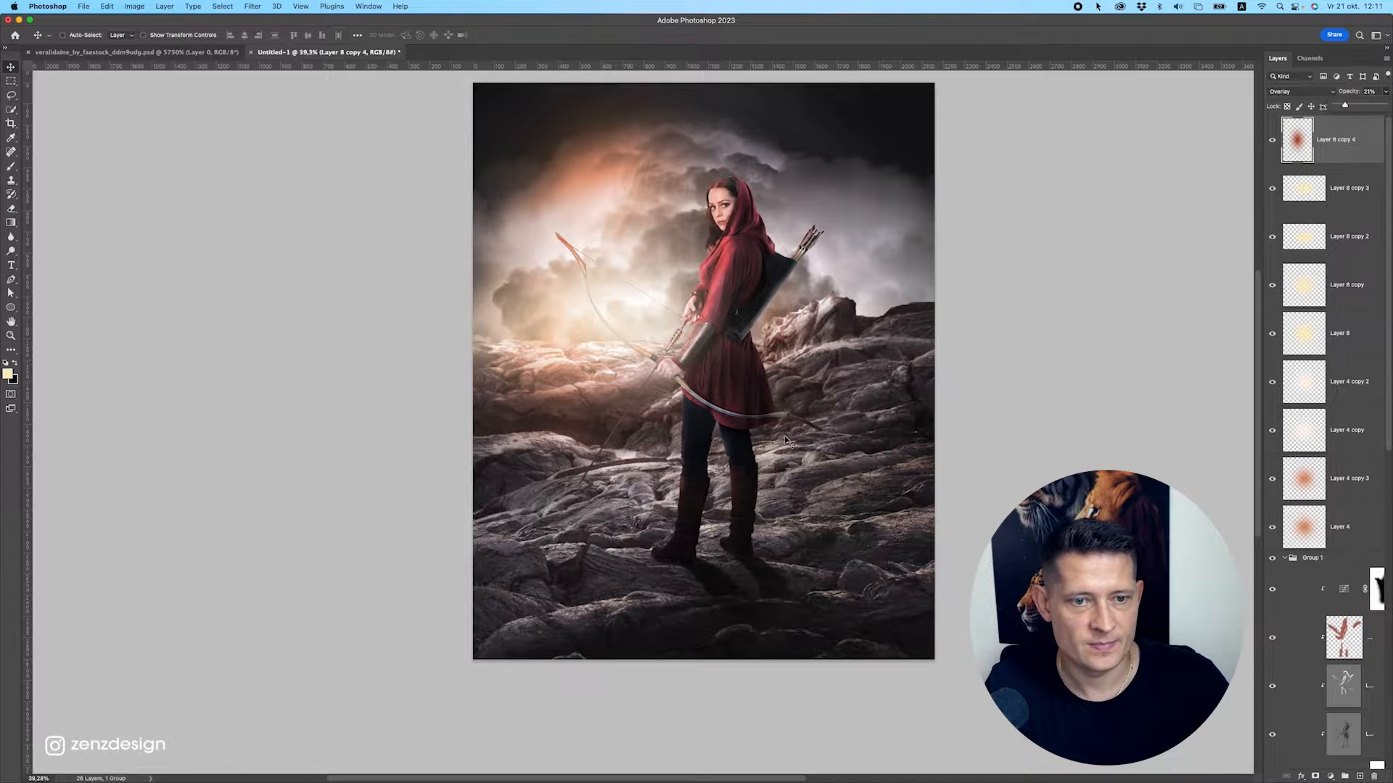
drag(657, 338, 601, 325)
Switch the pasteboard around the canvas to black and check the composite against it.
right_click(976, 282)
click(1052, 288)
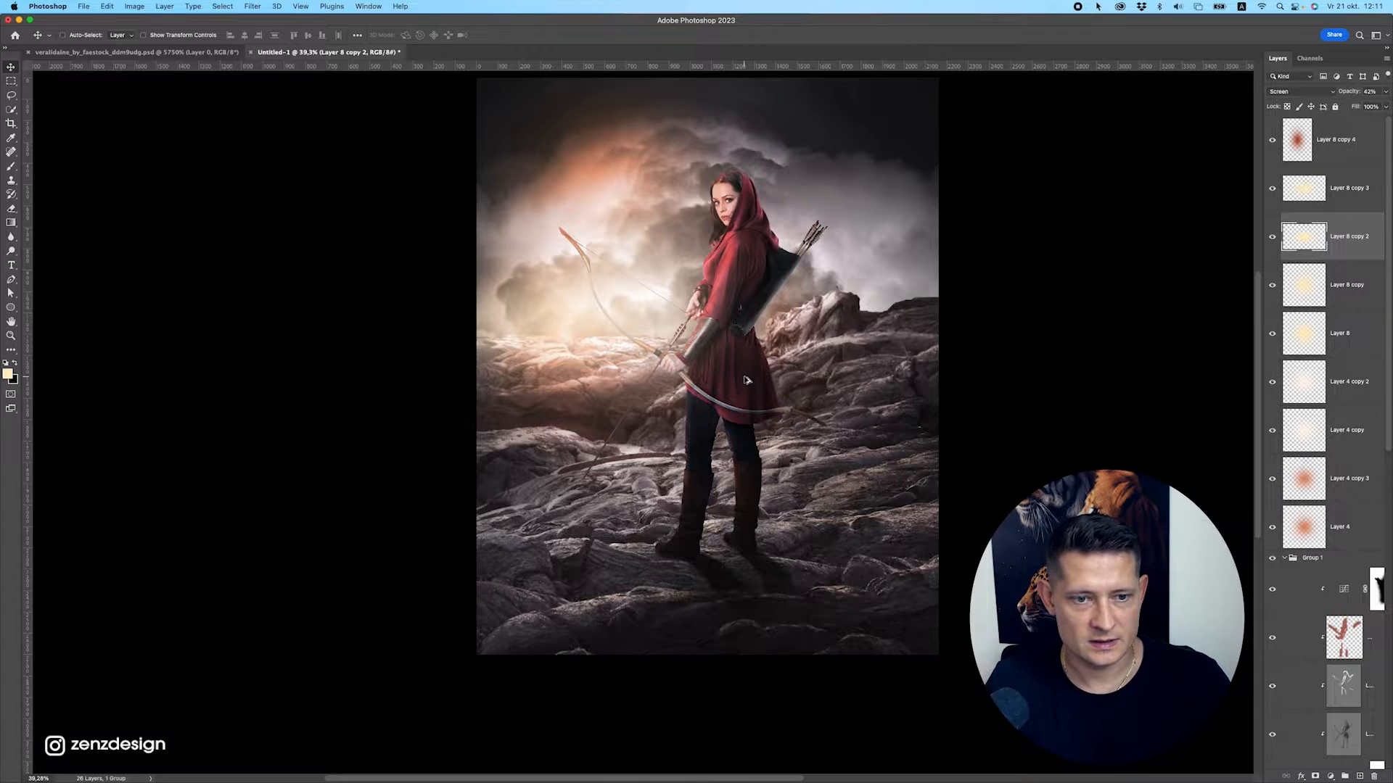
scroll(747, 380, down, 3)
scroll(747, 380, up, 3)
scroll(751, 355, up, 3)
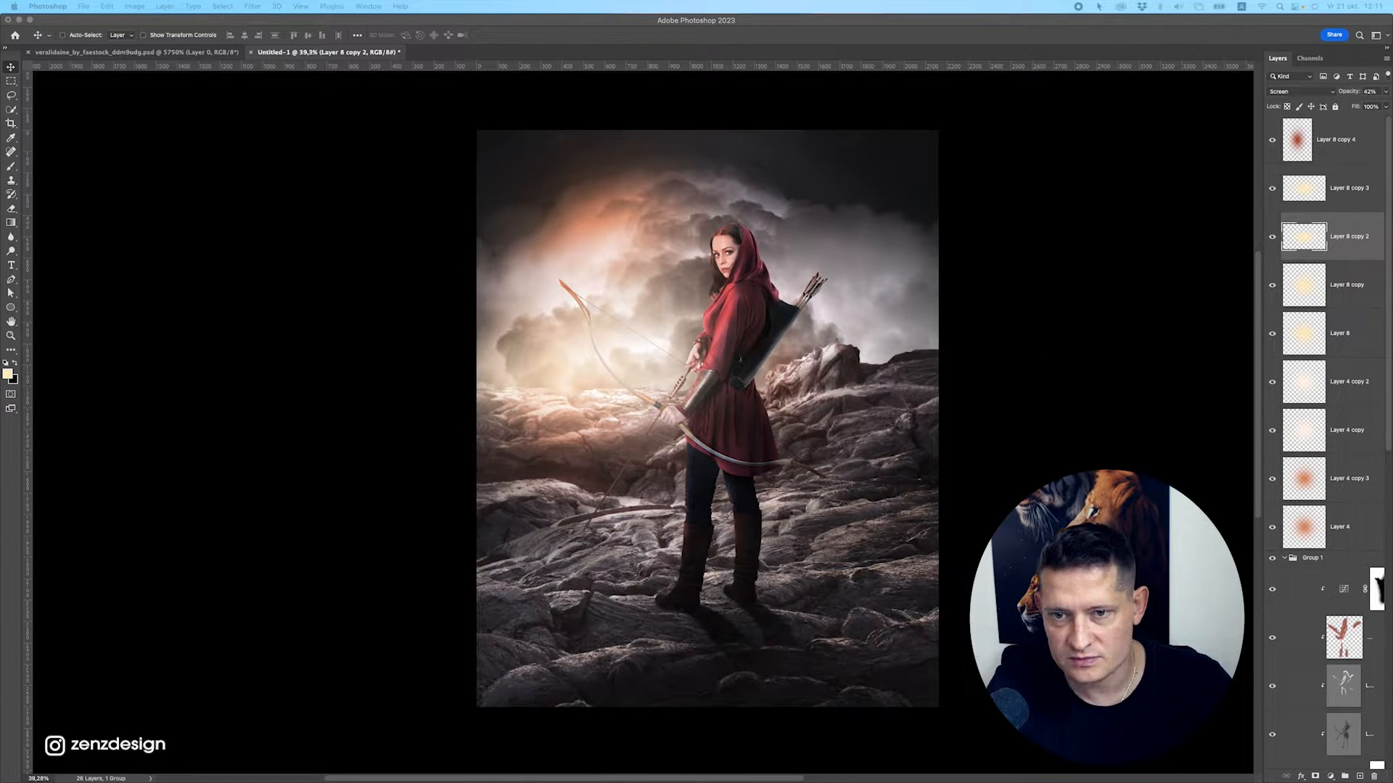
Place the snow-overlay image above the reddish glow layer and enlarge it proportionally to cover the whole canvas.
click(1349, 139)
drag(1392, 243, 916, 247)
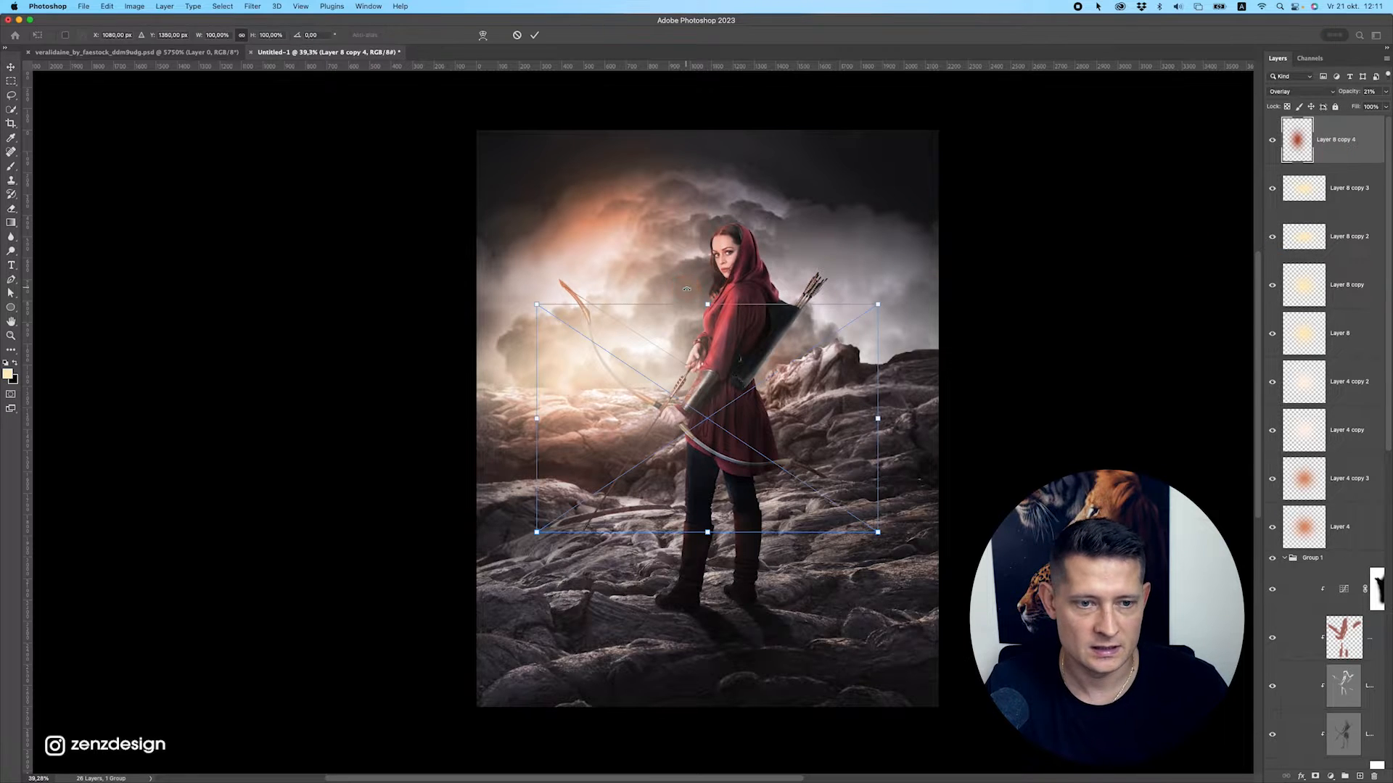
drag(876, 304, 1157, 142)
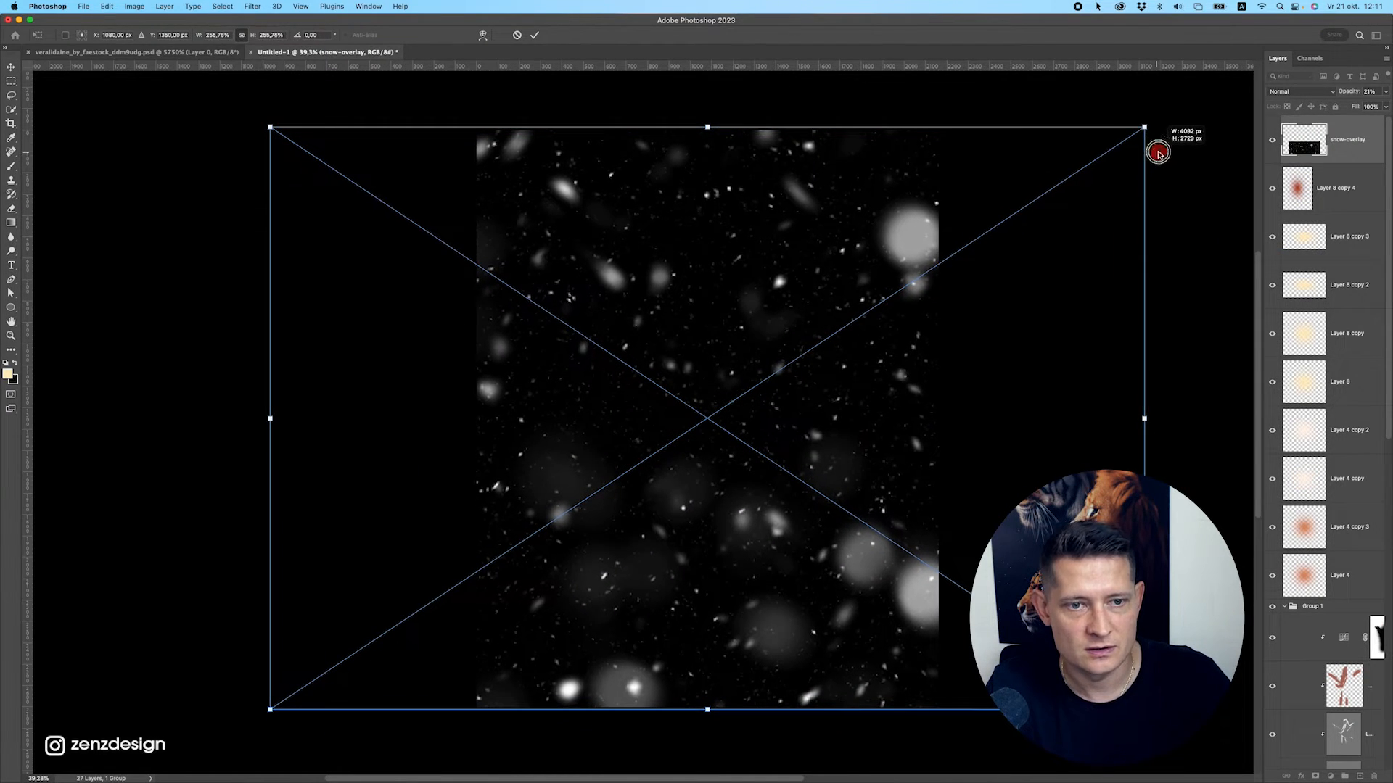
key(Return)
Return the pasteboard color to gray and set the snow overlay's blend mode to Screen.
right_click(1163, 213)
click(1195, 267)
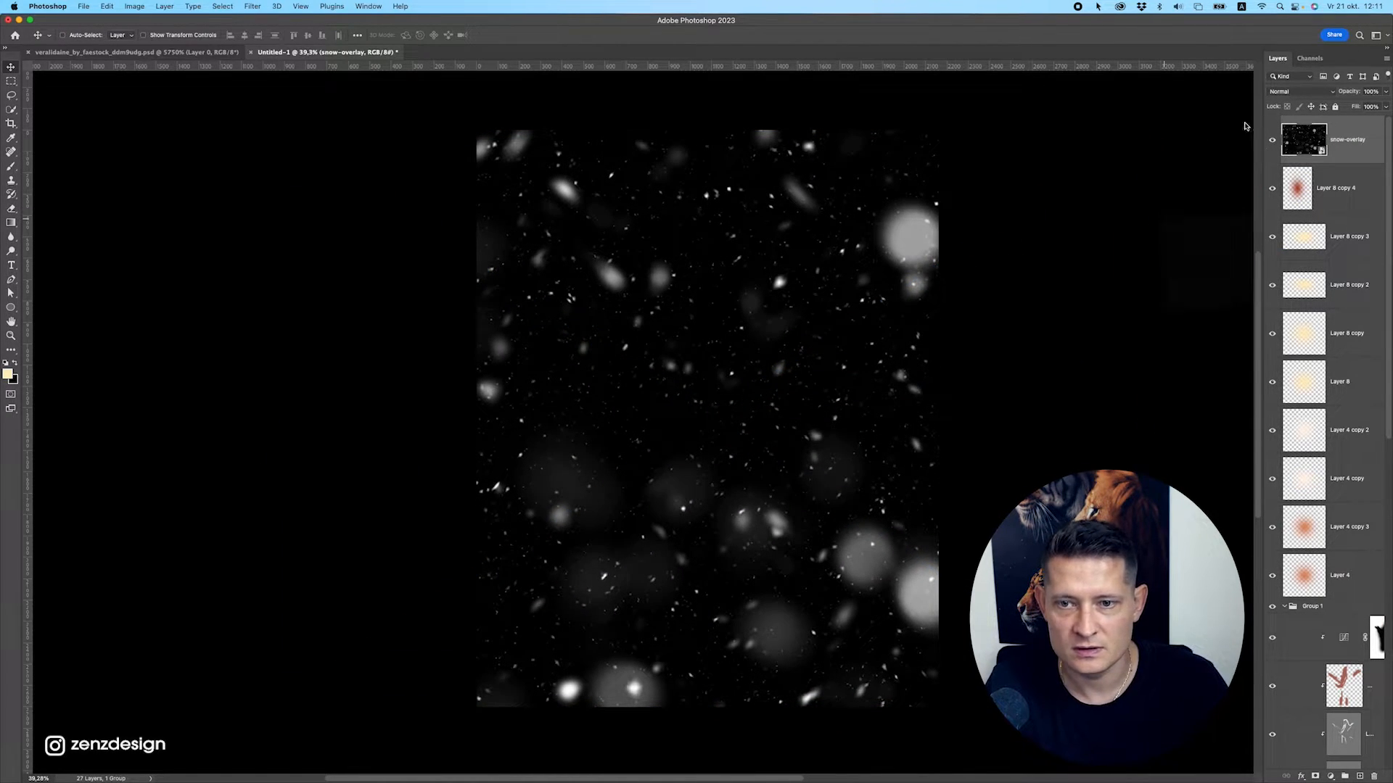
click(1279, 92)
click(1298, 188)
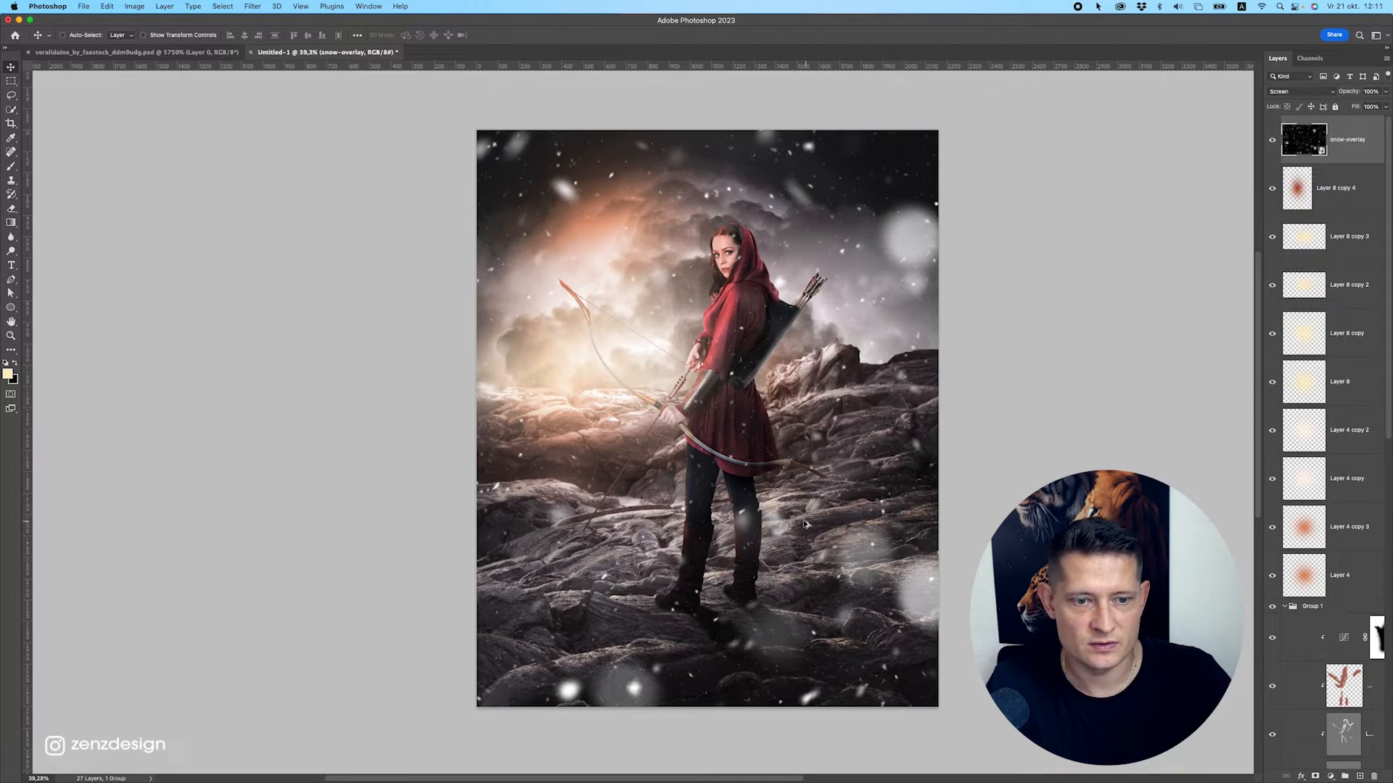
scroll(793, 498, down, 3)
scroll(791, 500, up, 3)
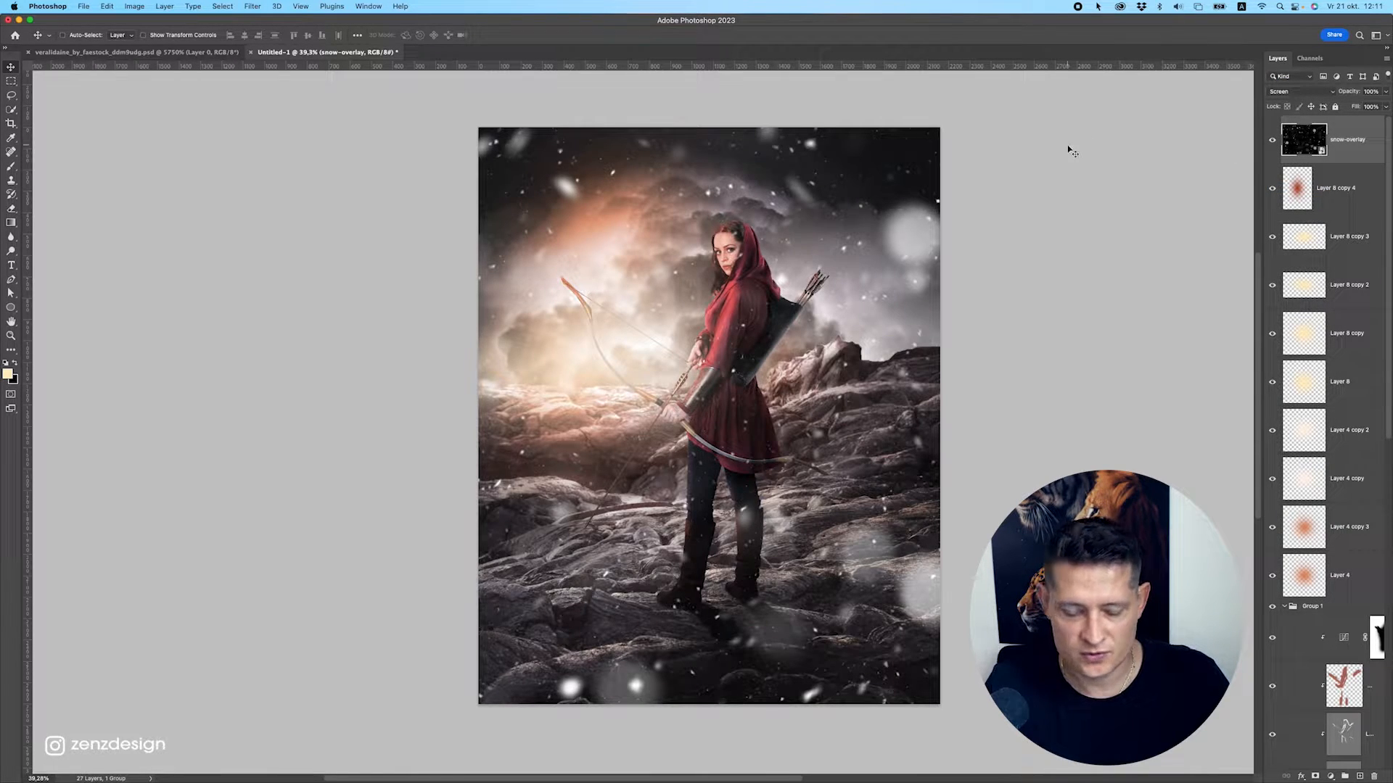
Darken the snow overlay's background with Levels by raising the black input level to 29.
key(super+l)
drag(752, 198, 1162, 150)
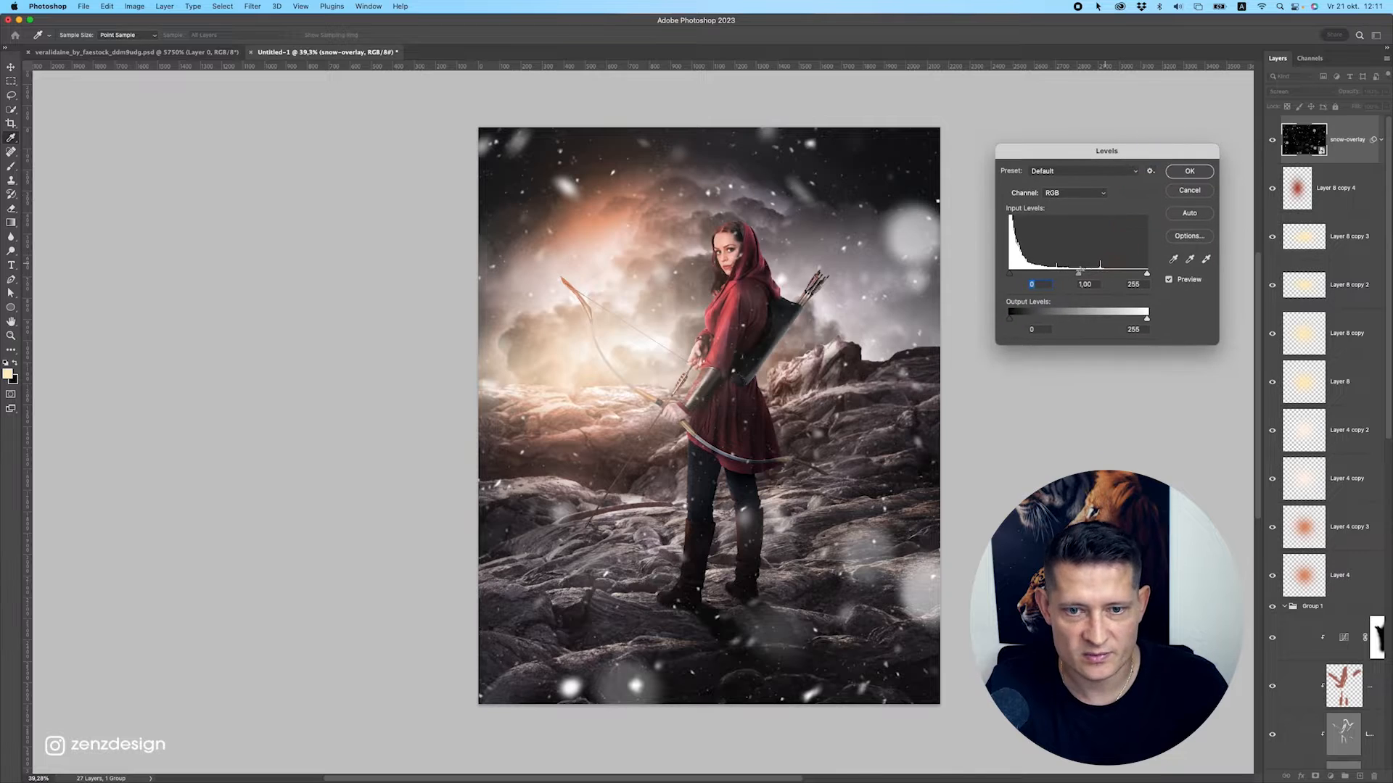
drag(1012, 275, 1029, 276)
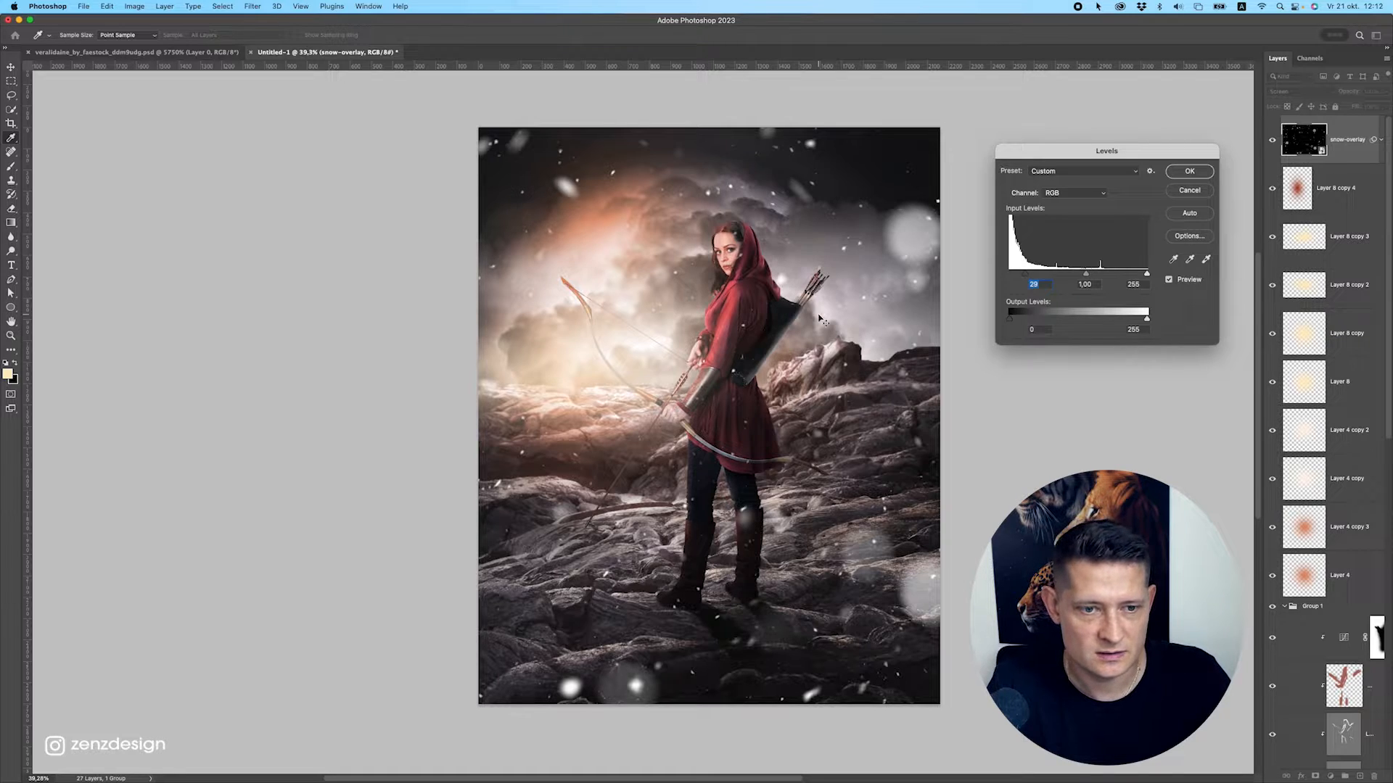
key(Return)
Shift the snow overlay sideways across the canvas to move the largest blurred flakes off the image edge.
drag(805, 291, 863, 301)
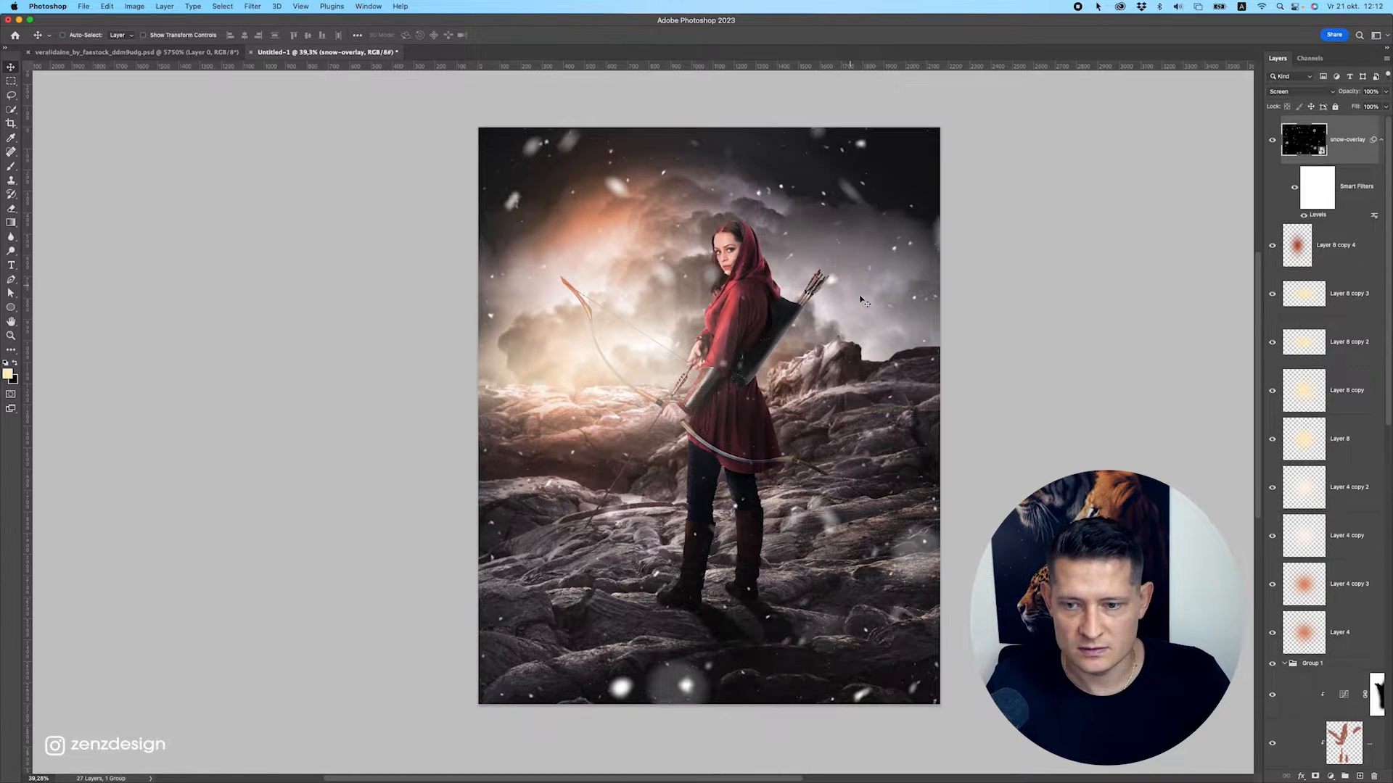
drag(662, 306, 685, 306)
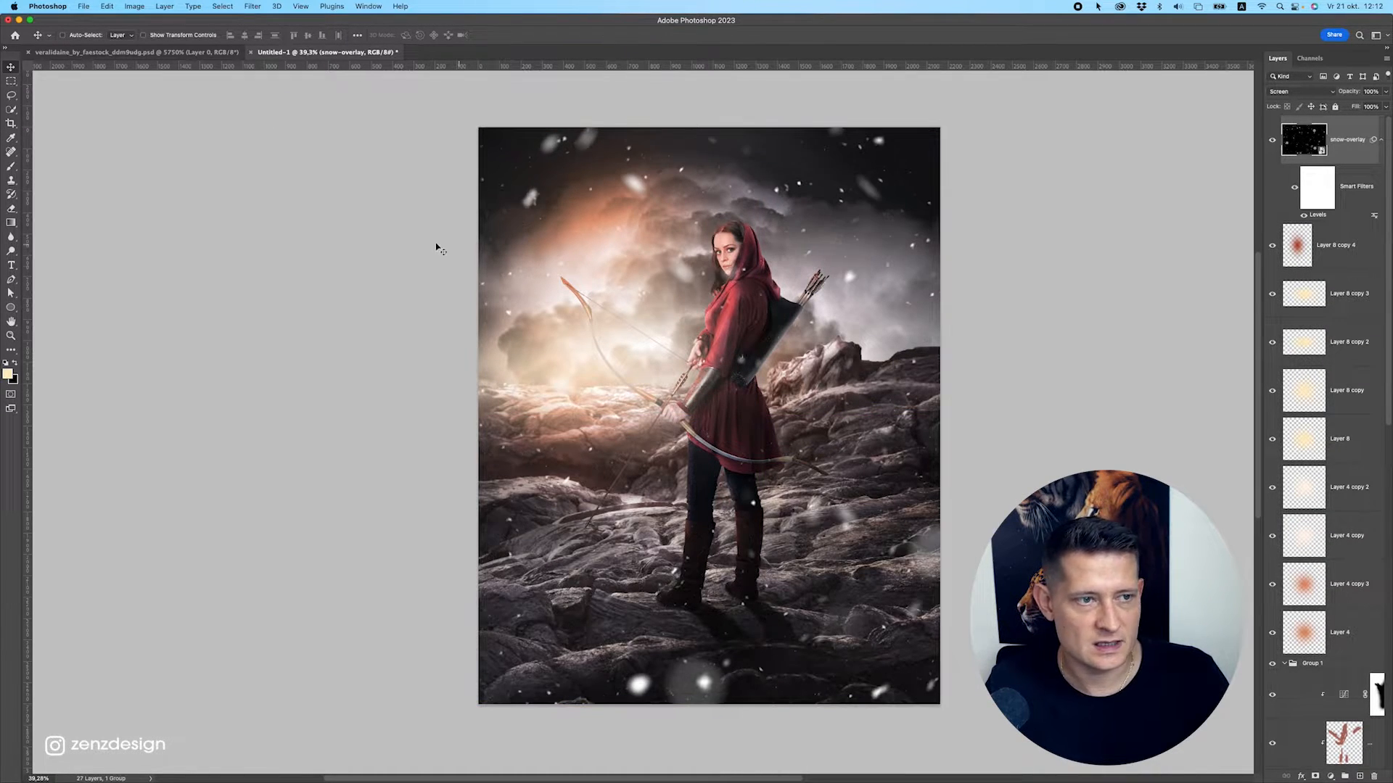
drag(845, 363, 791, 363)
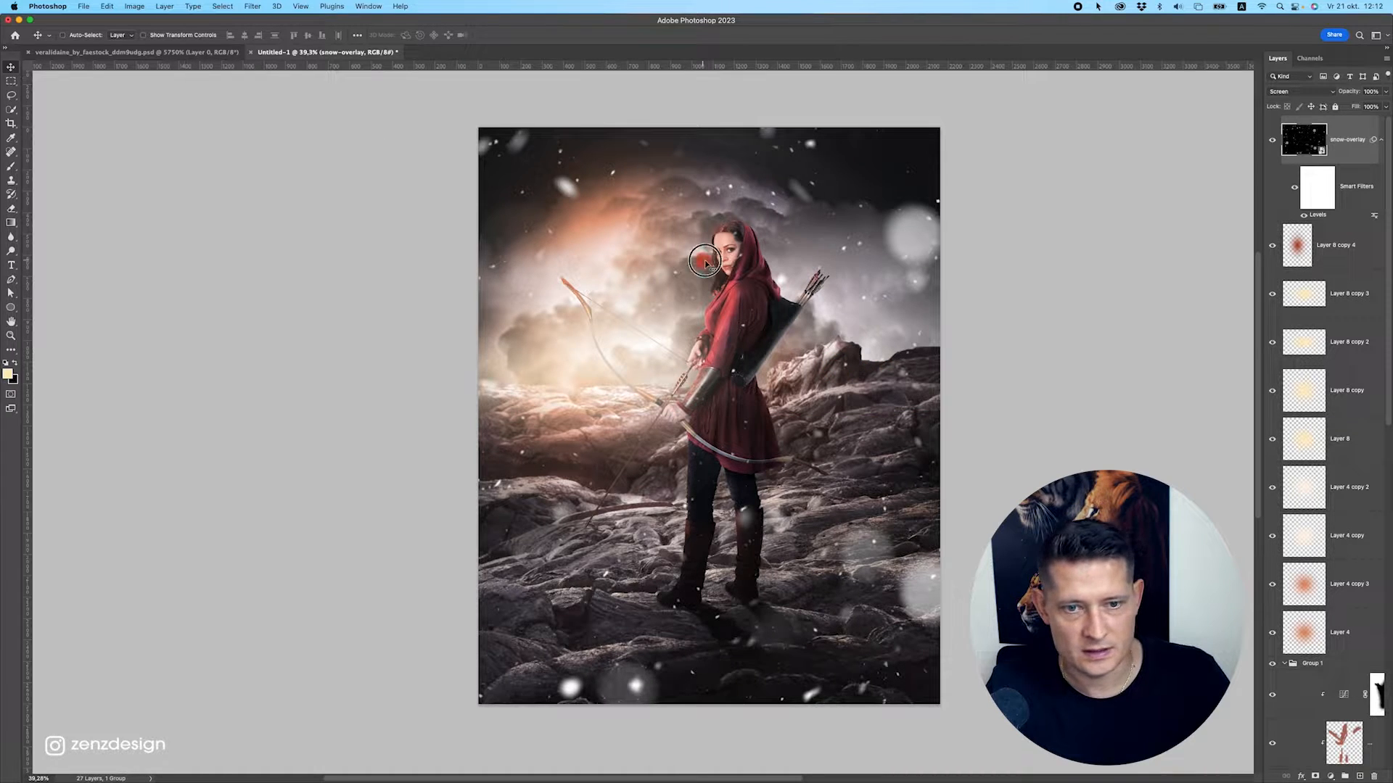
drag(670, 277, 807, 278)
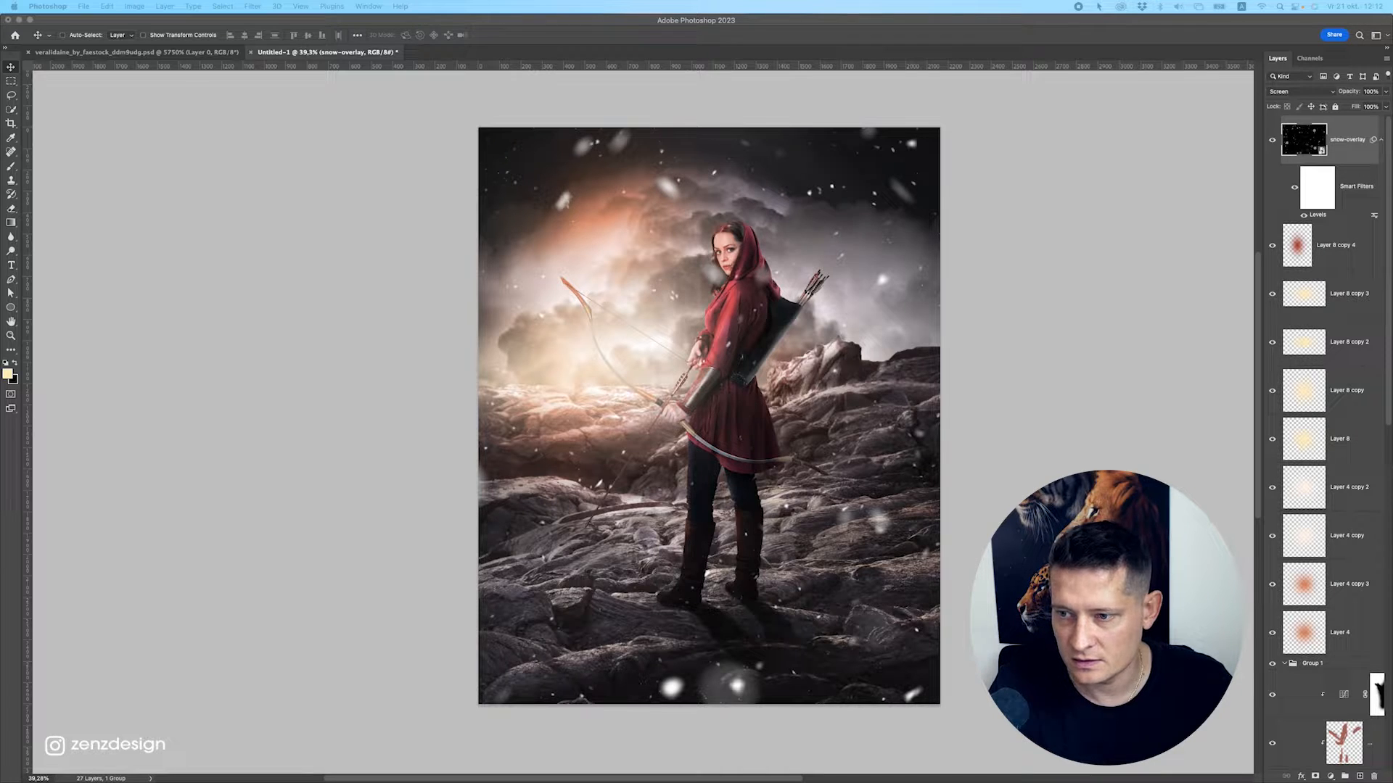
Open the kestrel photo as its own document.
click(579, 219)
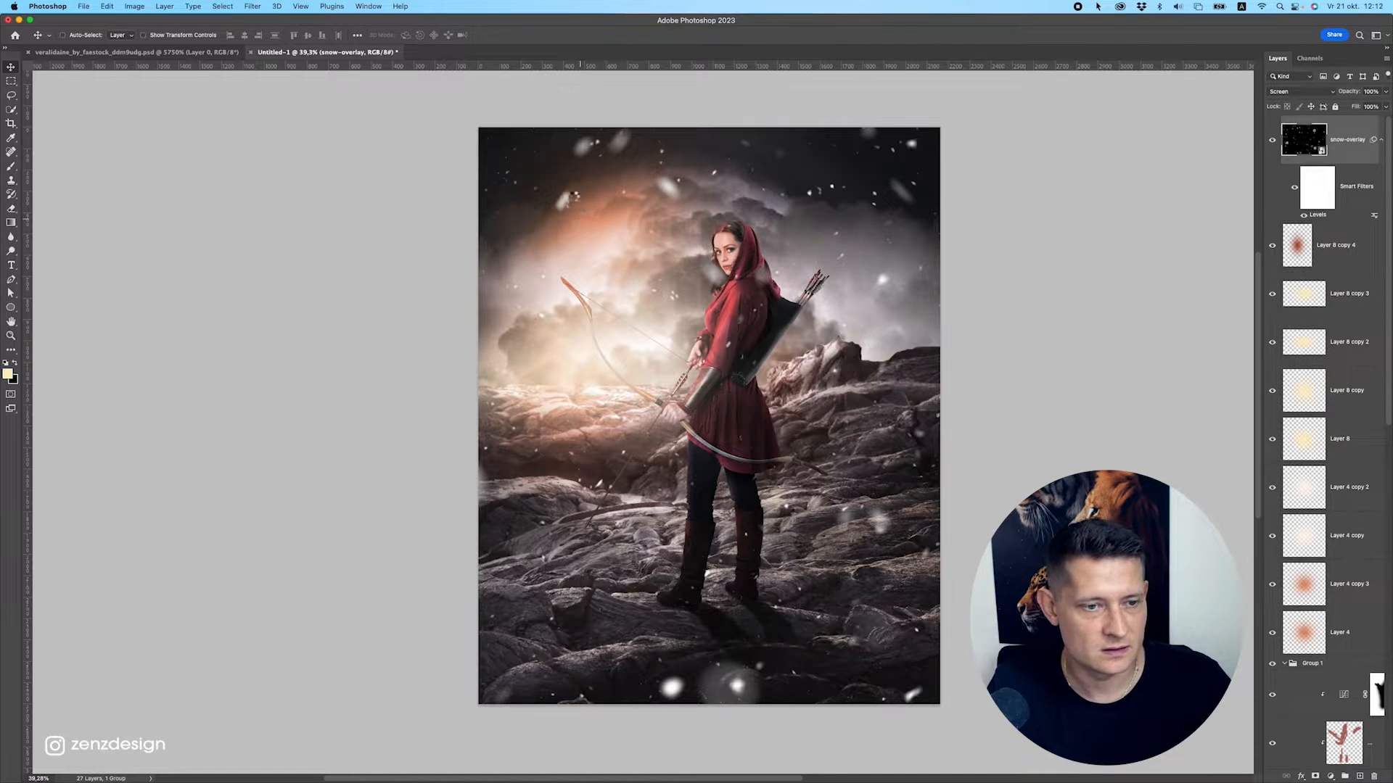
scroll(470, 415, up, 5)
scroll(644, 422, down, 3)
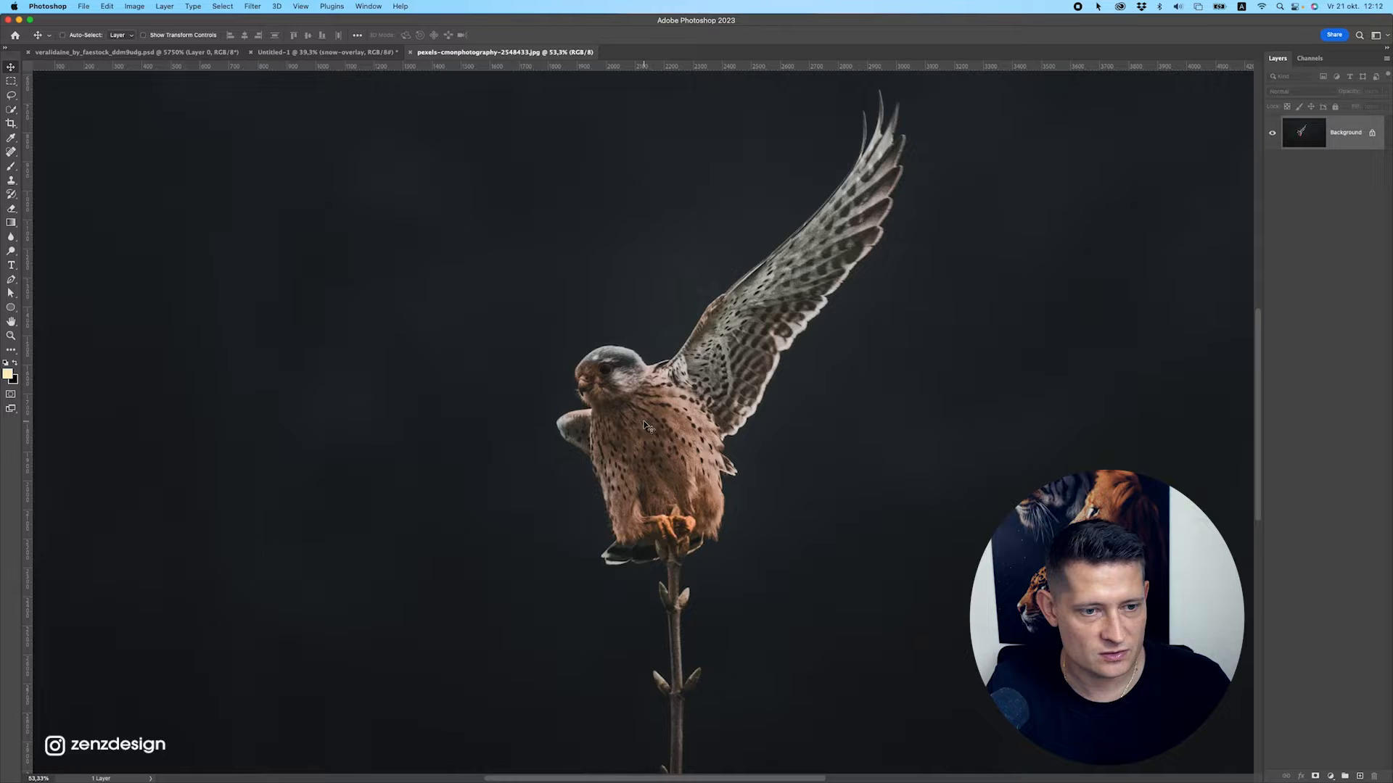
click(12, 97)
scroll(769, 466, up, 1)
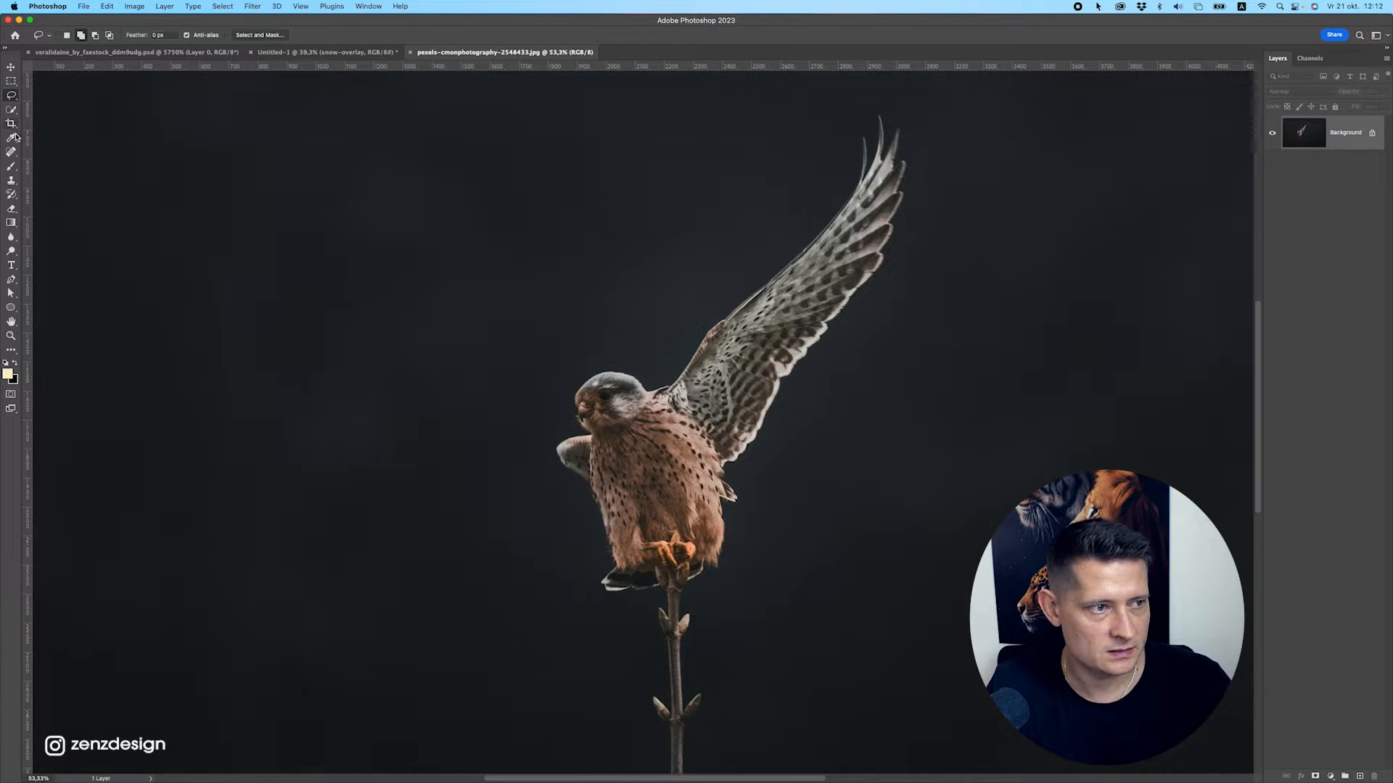
click(11, 124)
scroll(734, 309, down, 2)
drag(578, 178, 874, 506)
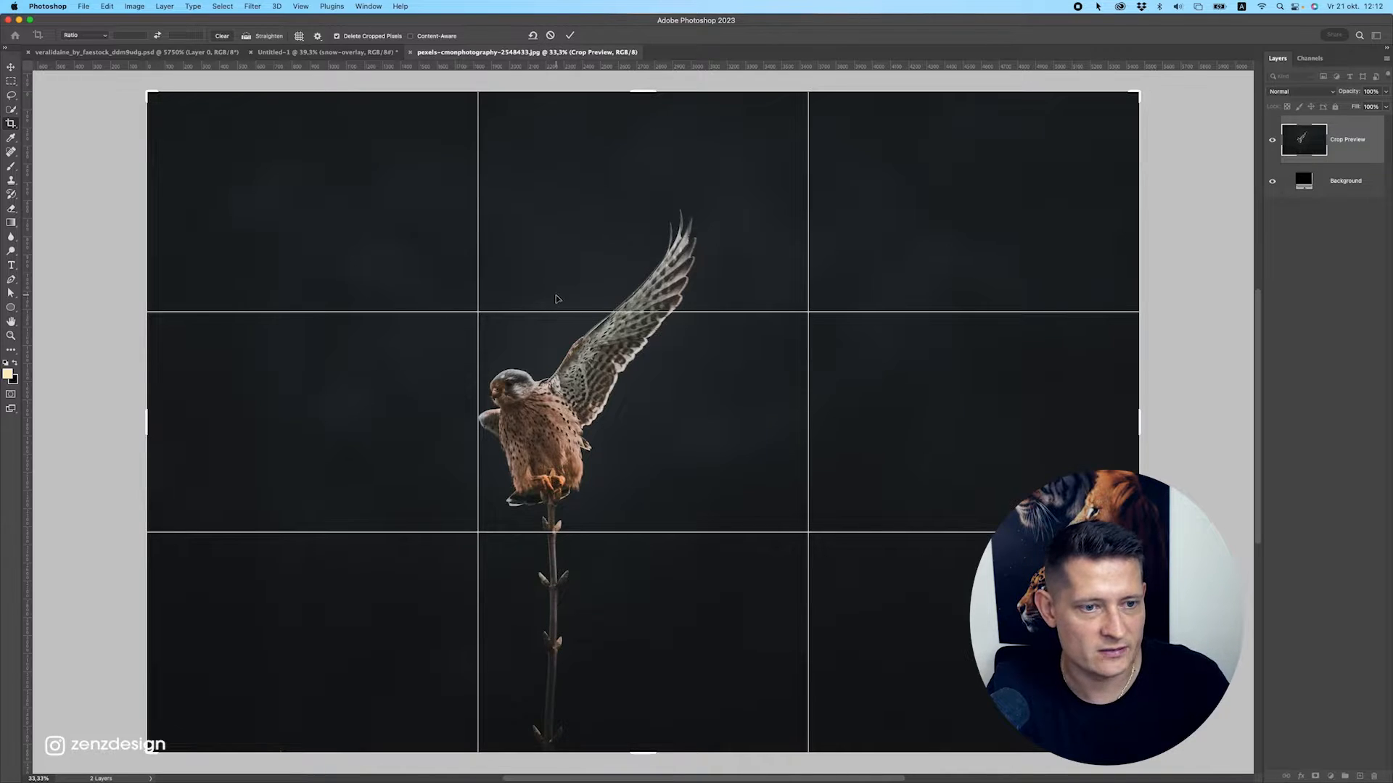
mouse_move(398, 190)
mouse_down()
mouse_move(690, 383)
mouse_move(392, 283)
mouse_up()
click(14, 125)
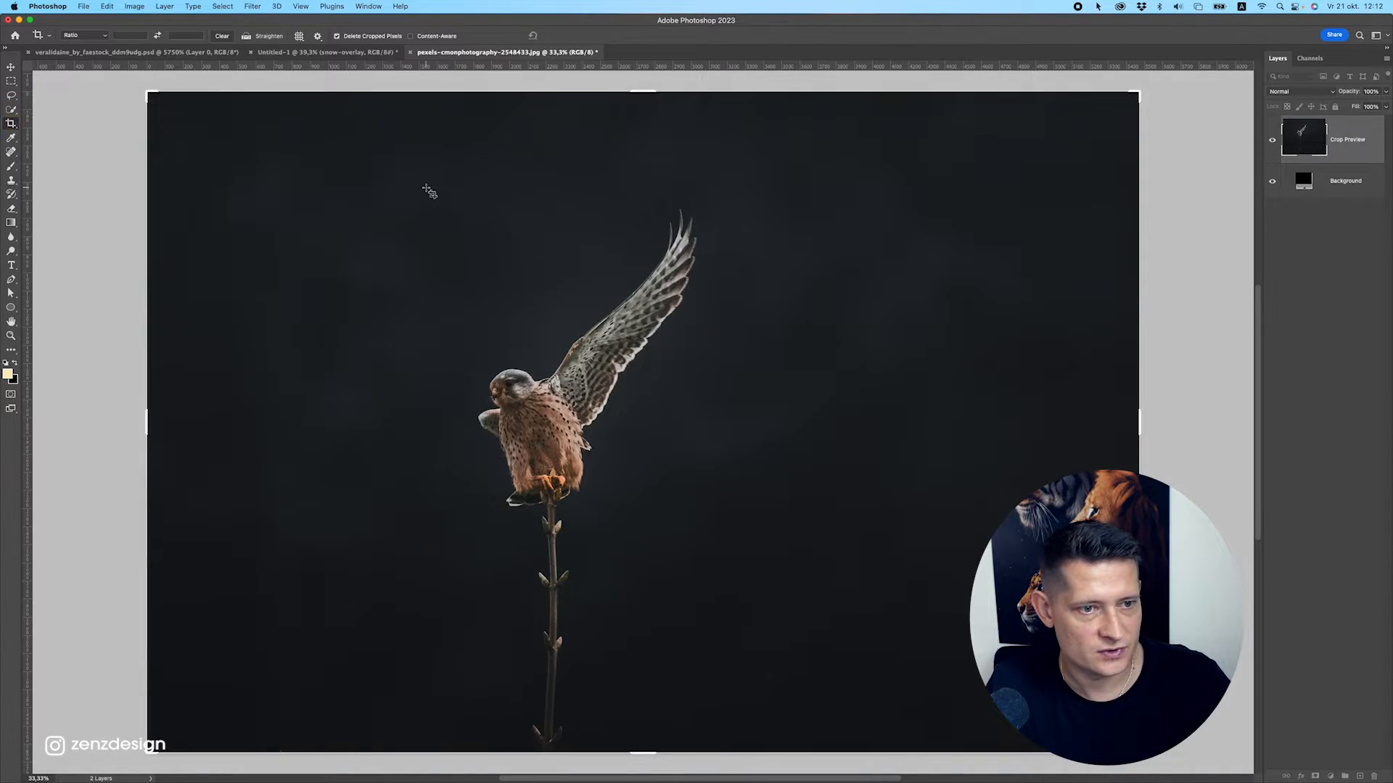
Crop the kestrel photo closely around the bird and its raised wing, leaving only a stub of the perch.
drag(429, 192, 749, 508)
key(Return)
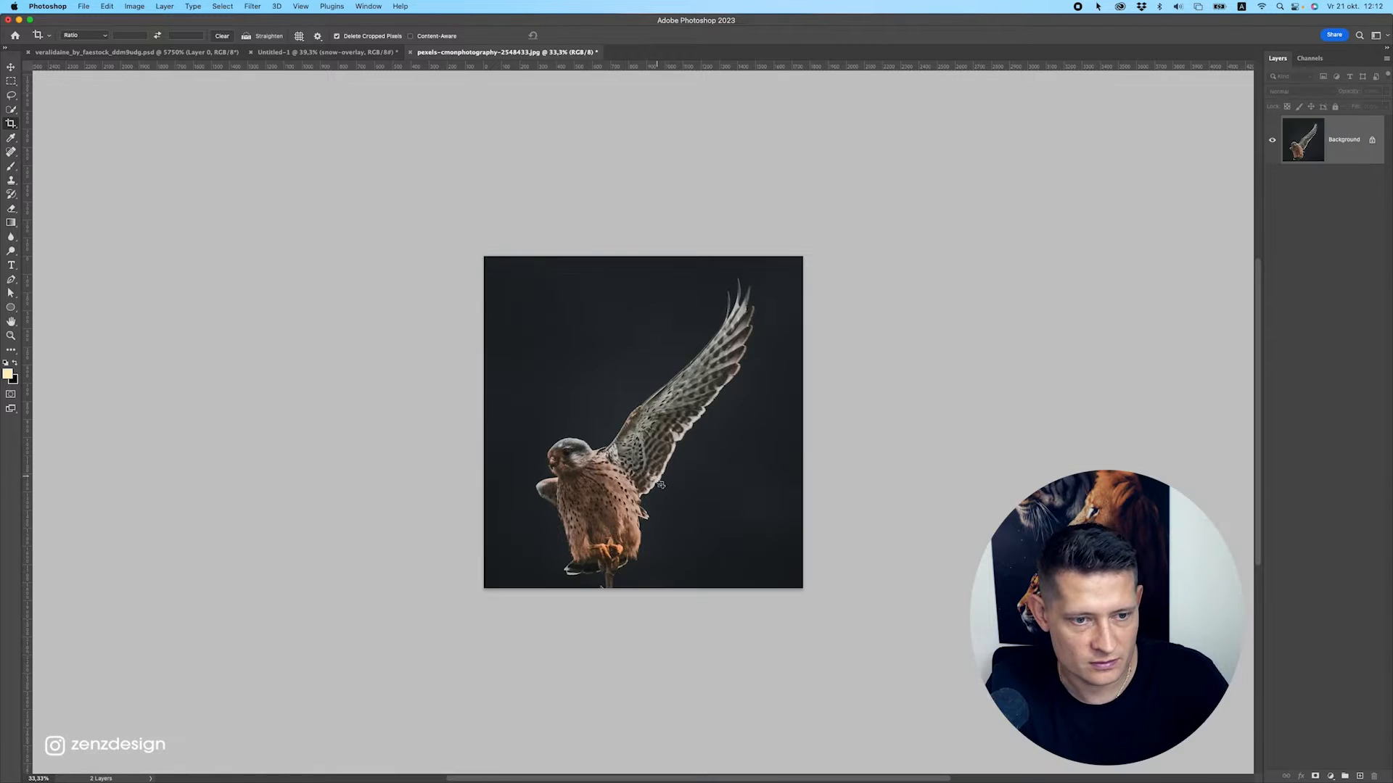
scroll(661, 485, up, 2)
Select the kestrel automatically as the subject and hide its background with a layer mask.
click(192, 6)
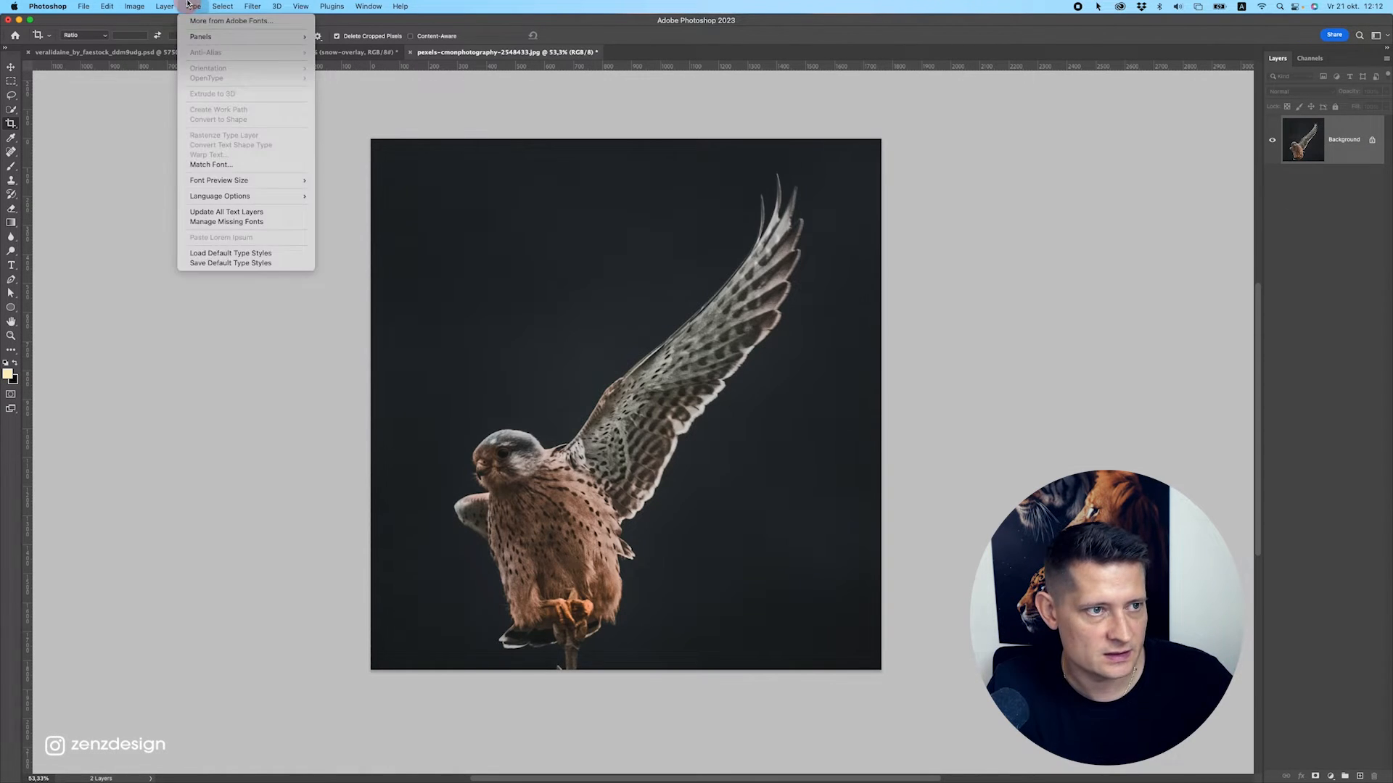
click(57, 94)
click(223, 6)
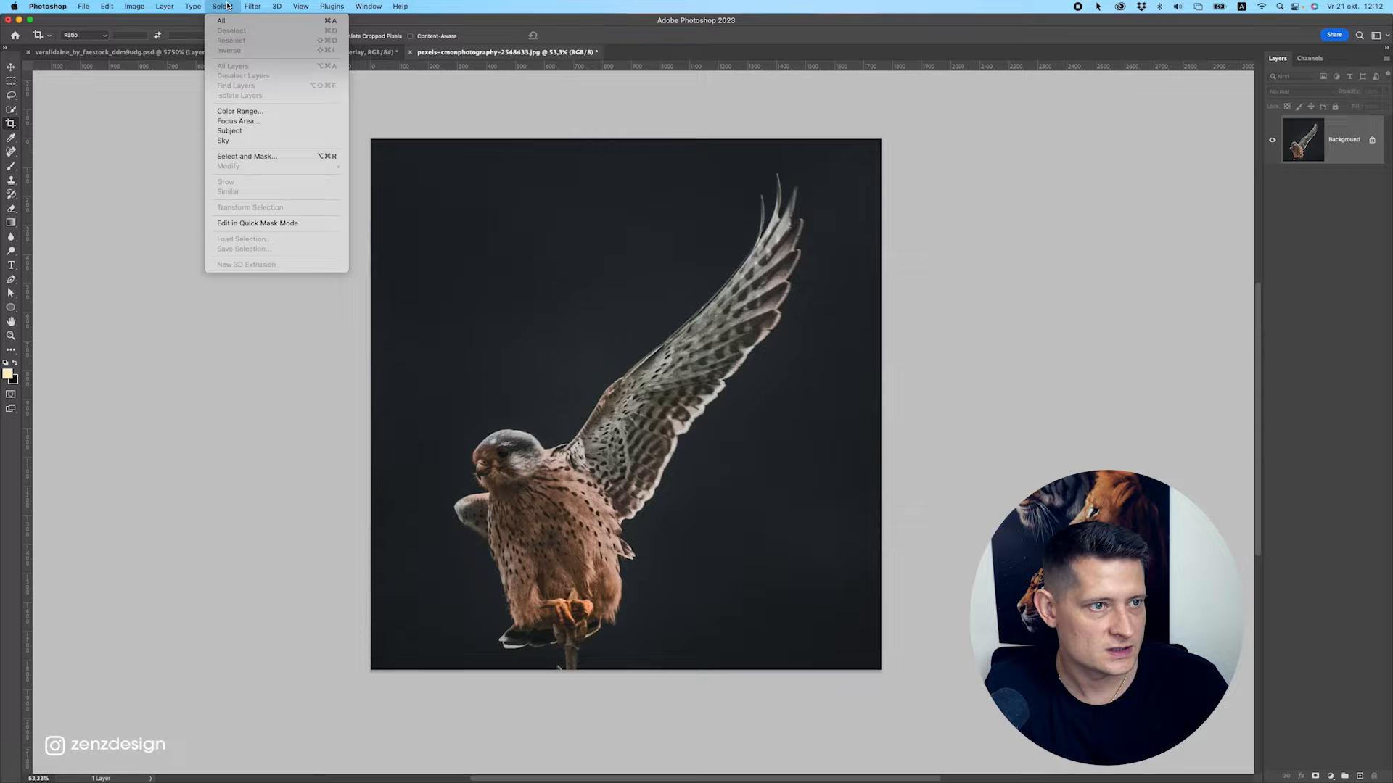
click(247, 131)
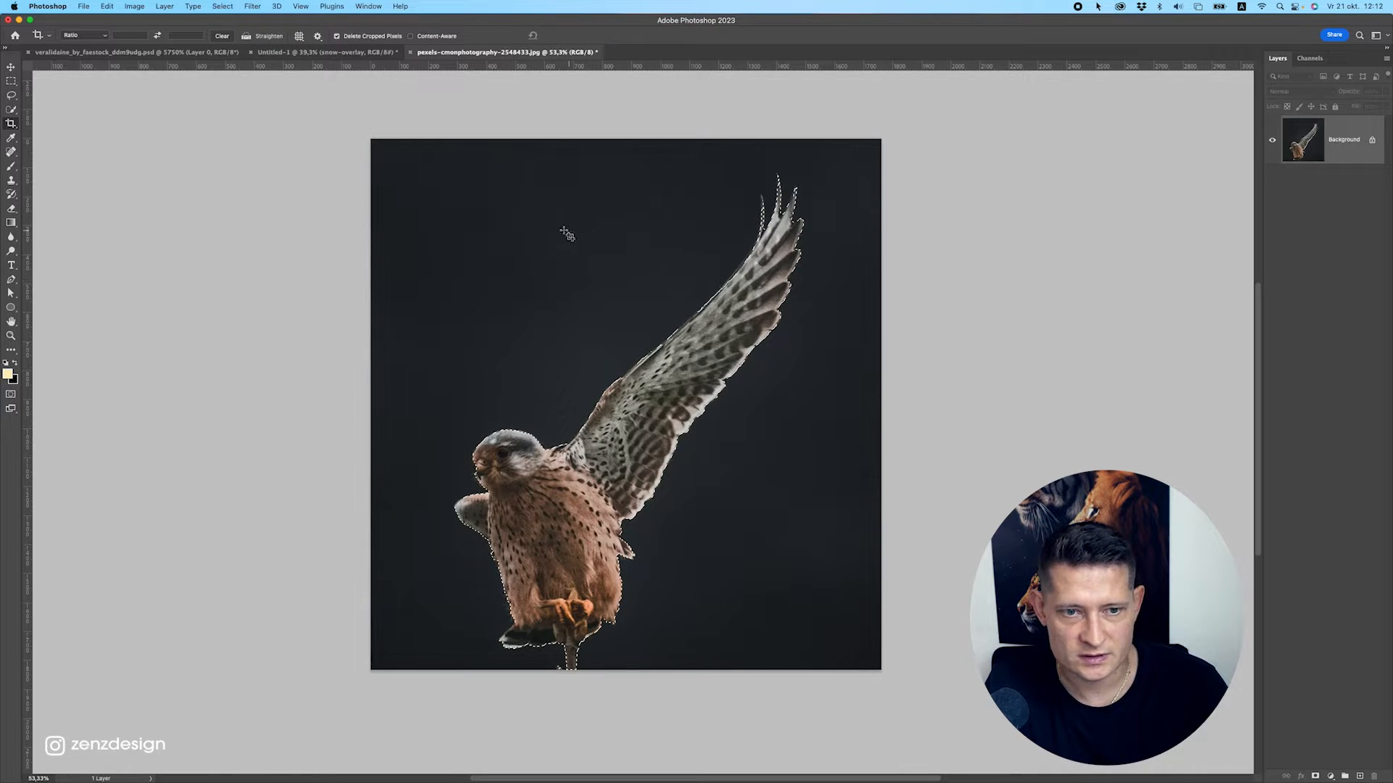
scroll(558, 558, up, 5)
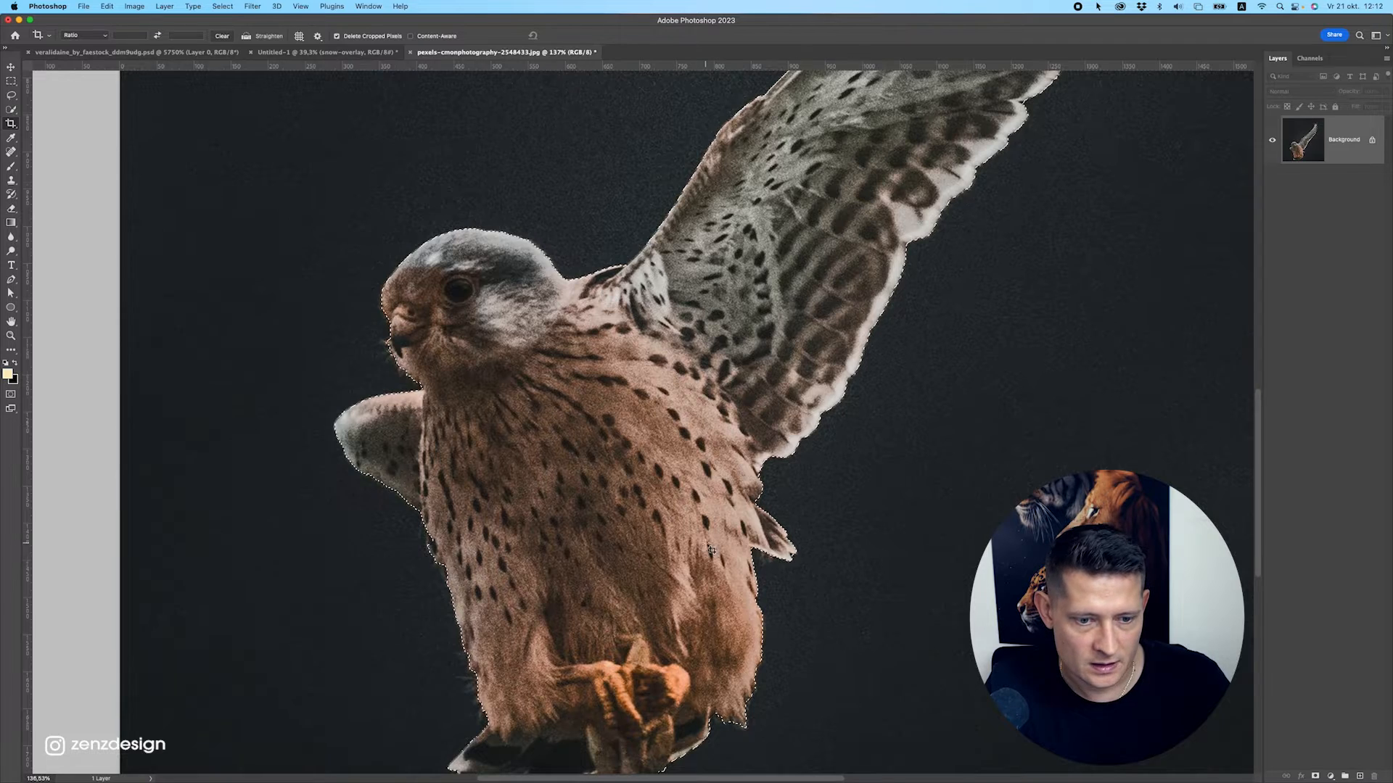
scroll(710, 550, down, 3)
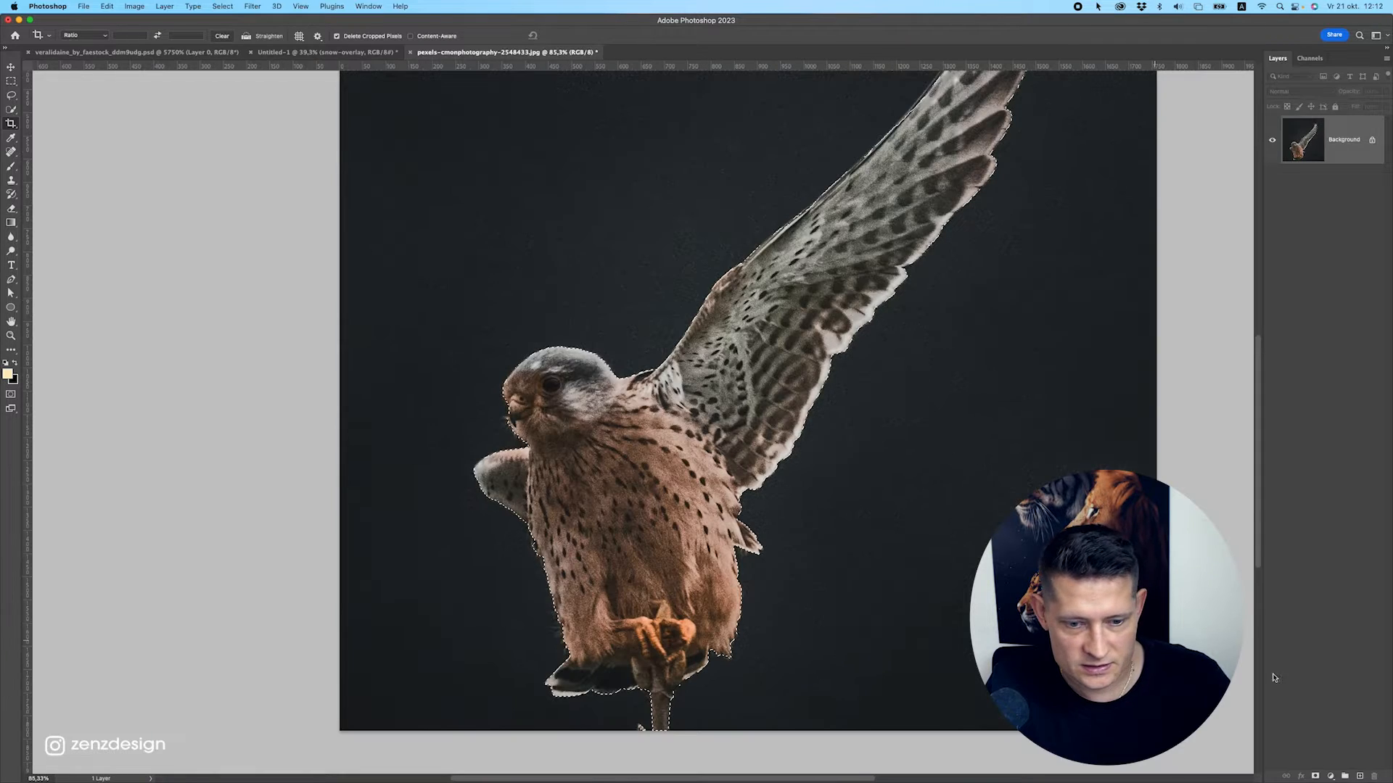
click(1314, 776)
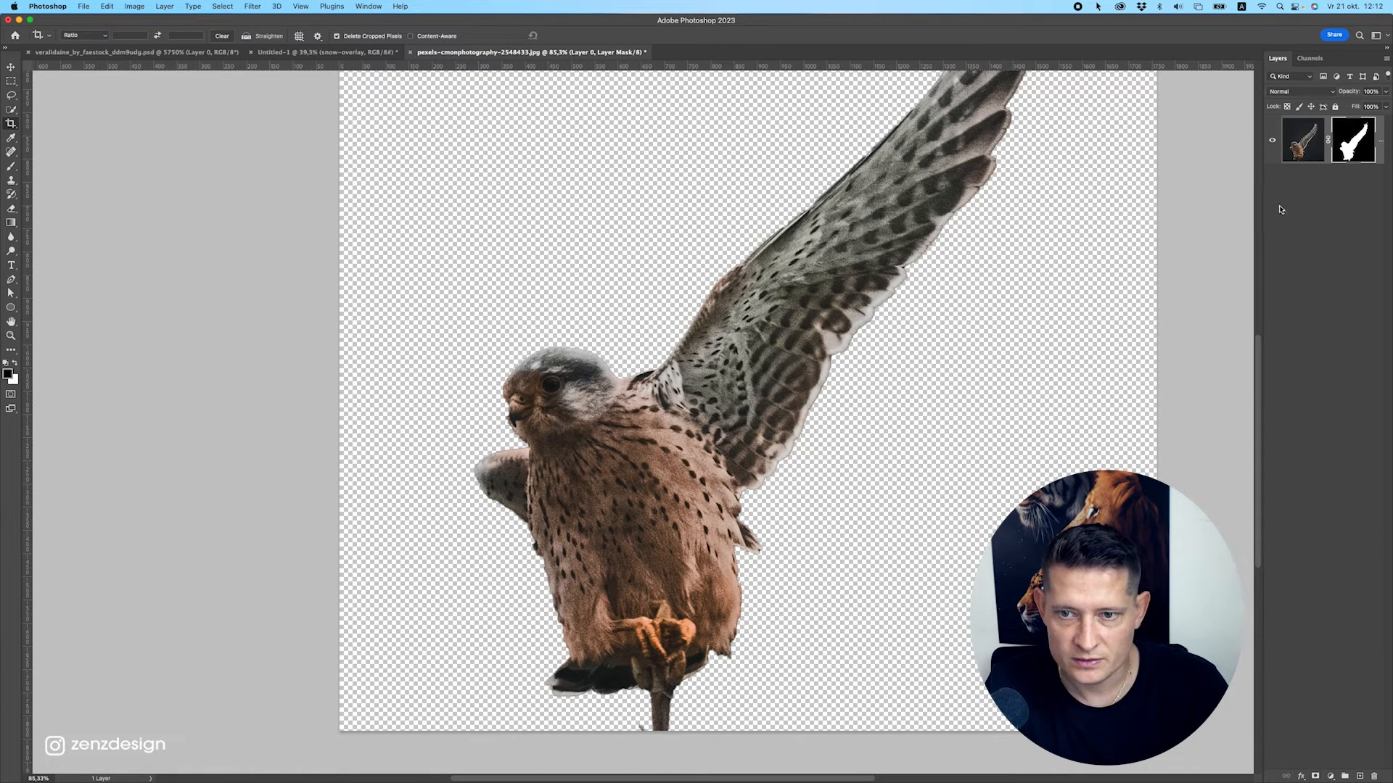
Add a dark gray (2a2a2a) solid color fill layer beneath the masked kestrel.
click(1329, 777)
click(1336, 528)
click(791, 237)
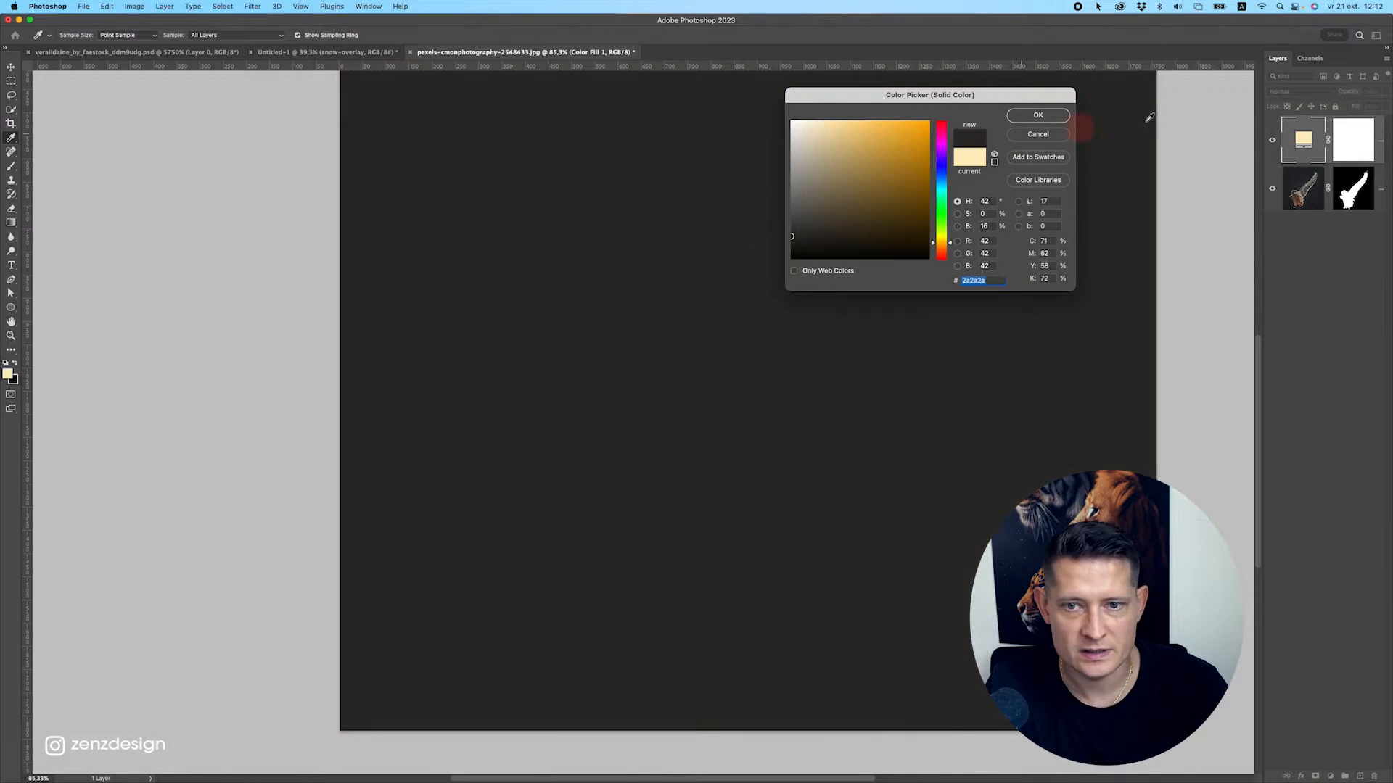
key(Return)
key(c)
drag(1381, 133, 1364, 211)
click(1353, 139)
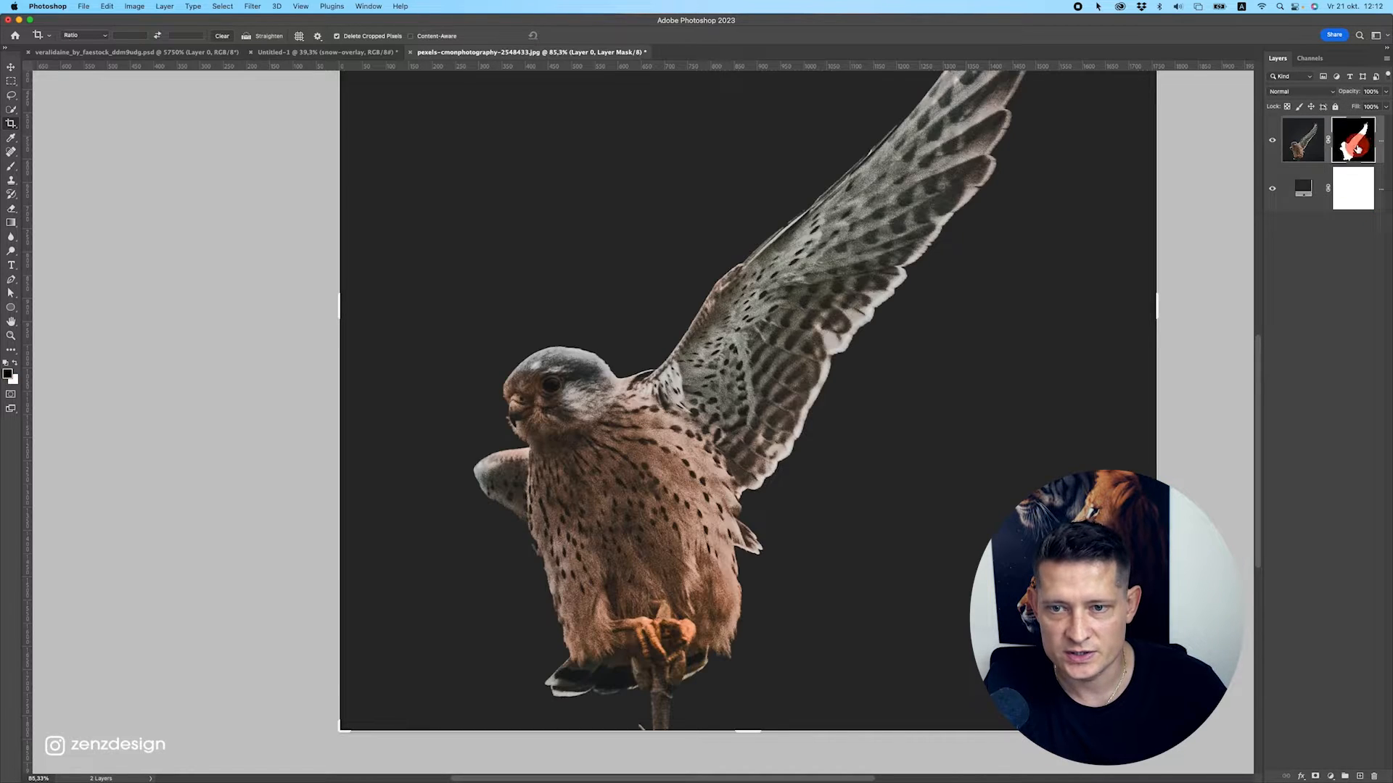
Open the kestrel's layer mask in Select and Mask, inspect the feather edges and apply it.
right_click(1353, 142)
click(1305, 236)
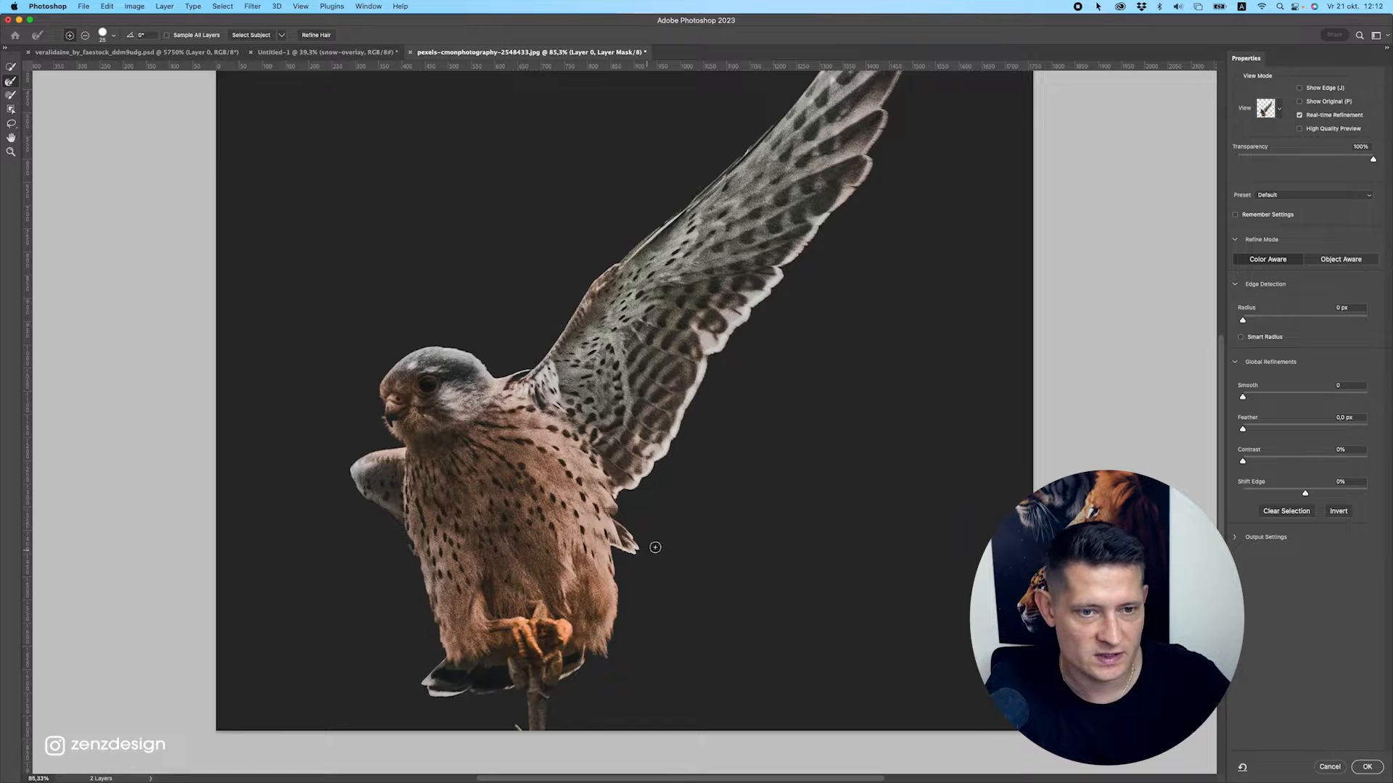
scroll(655, 548, down, 5)
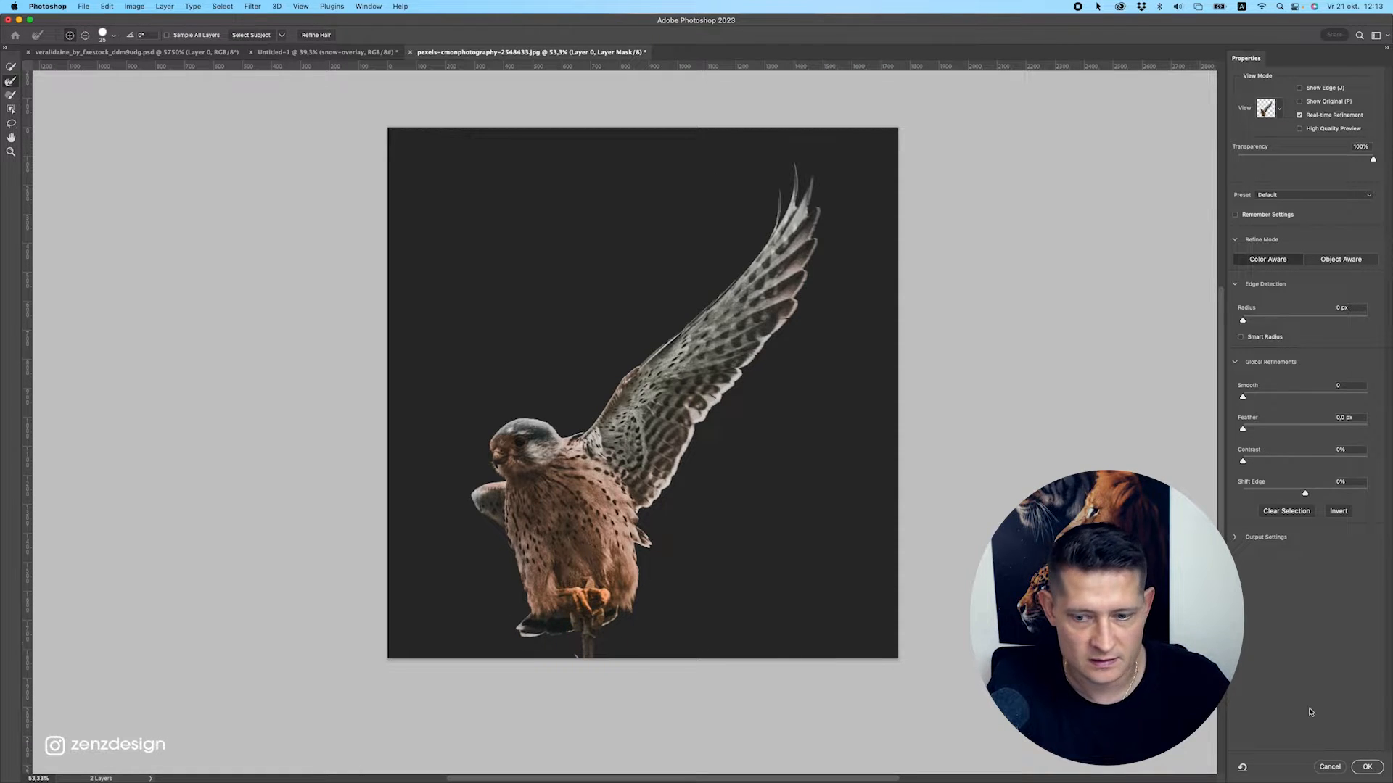
click(1368, 770)
Paint black with a small brush on the kestrel's layer mask to remove the branch below its claws.
scroll(590, 576, up, 6)
drag(606, 602, 639, 464)
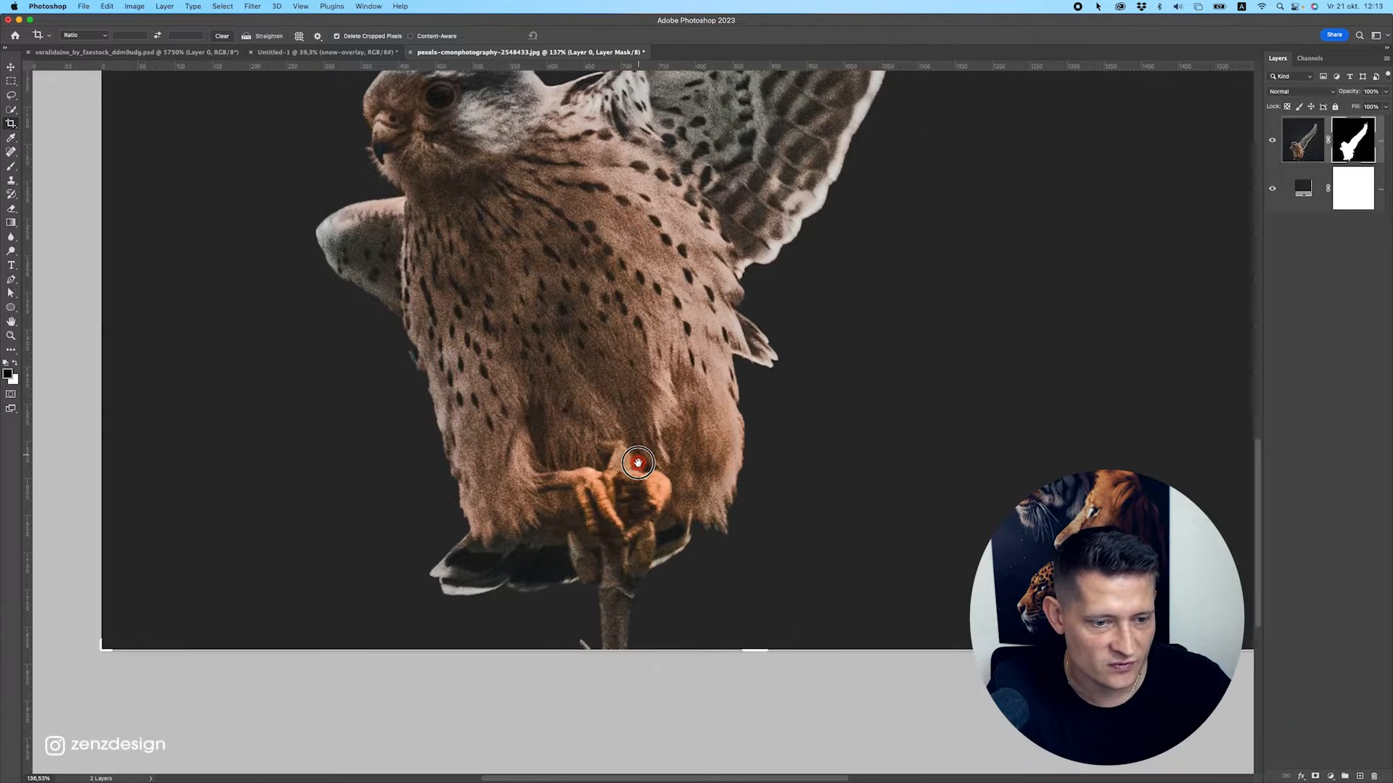
click(9, 165)
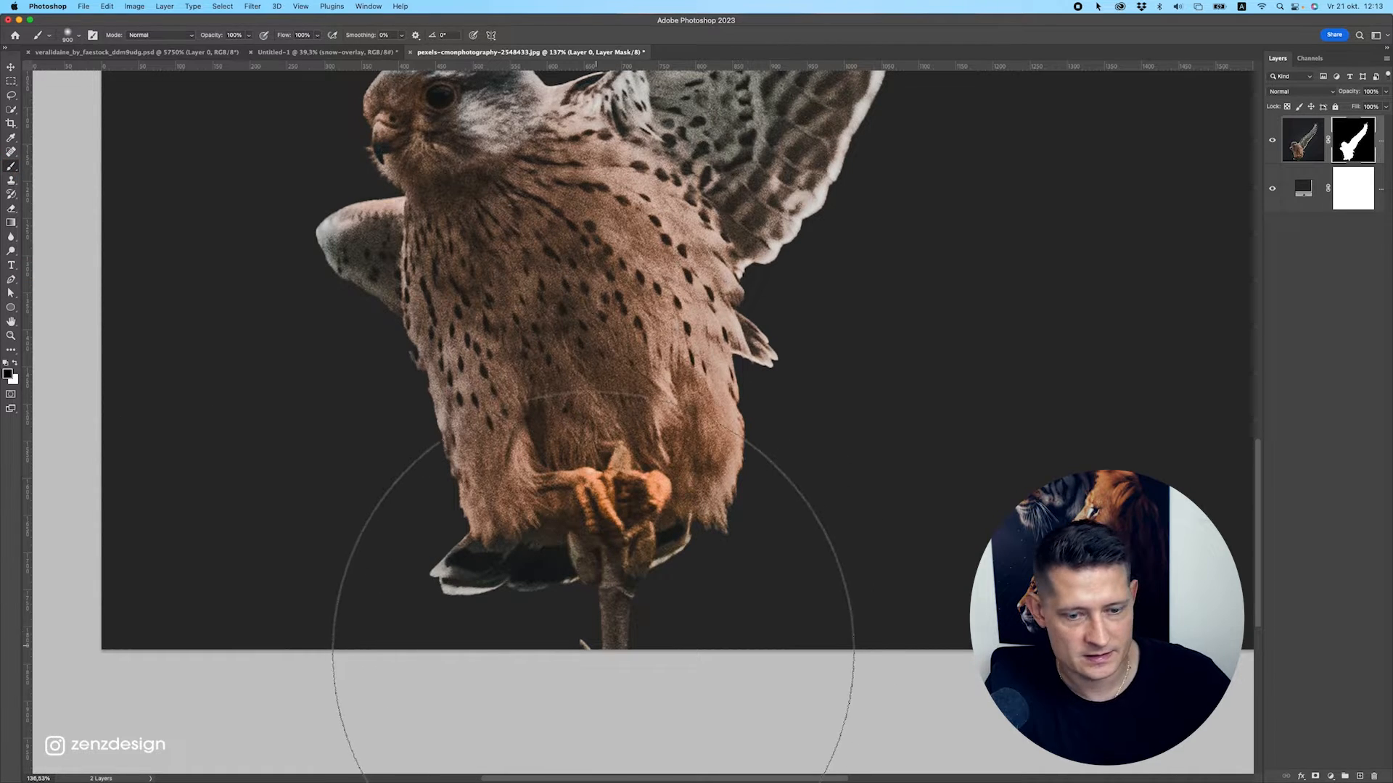
key(bracketleft)
key(bracketleft)
key(bracketleft)
key(bracketleft)
key(bracketleft)
key(bracketleft)
key(bracketleft)
key(bracketleft)
key(bracketleft)
key(bracketleft)
key(bracketleft)
key(bracketleft)
key(bracketleft)
key(bracketleft)
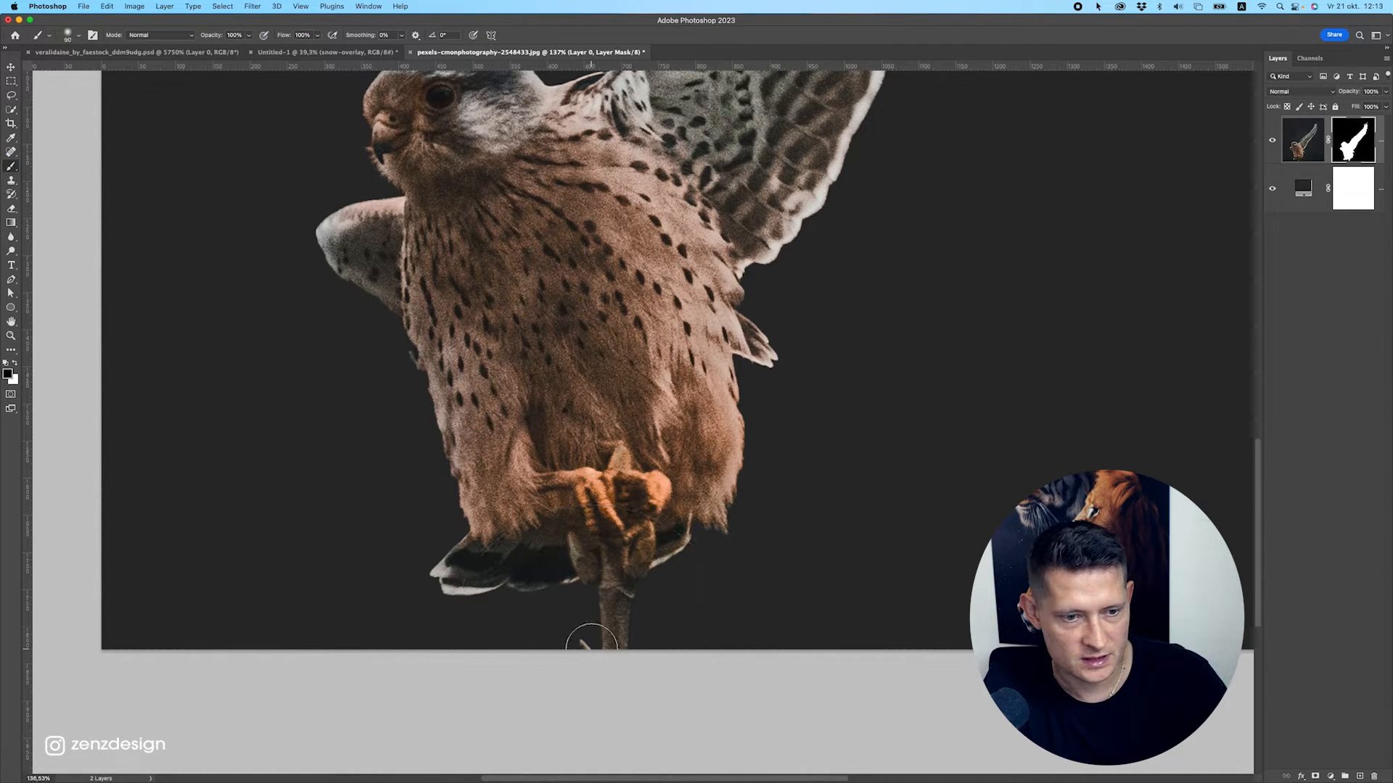
mouse_move(585, 644)
mouse_down()
mouse_move(621, 625)
mouse_move(606, 603)
mouse_move(621, 607)
mouse_up()
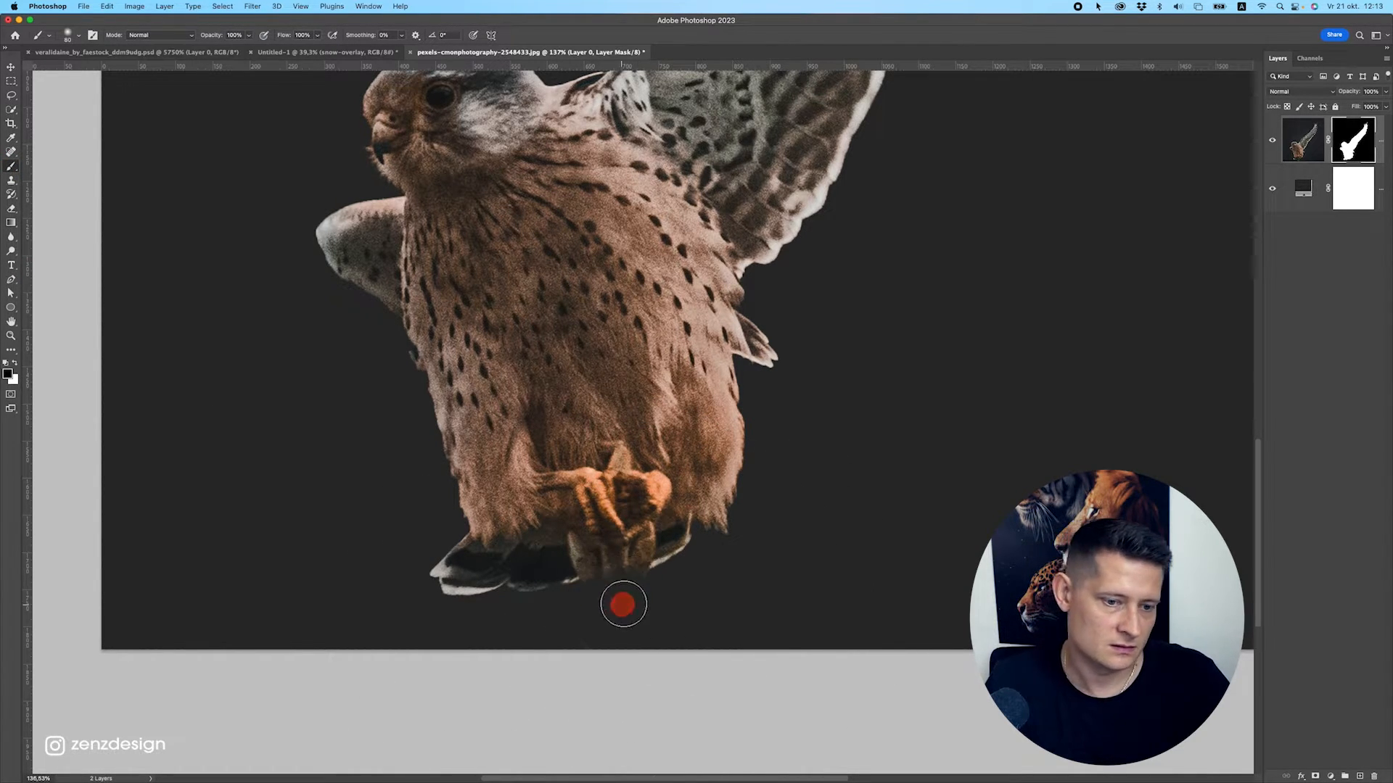
Move the masked kestrel into the archer composite, placing it above the snow overlay.
scroll(622, 453, down, 3)
click(11, 69)
drag(421, 148, 786, 286)
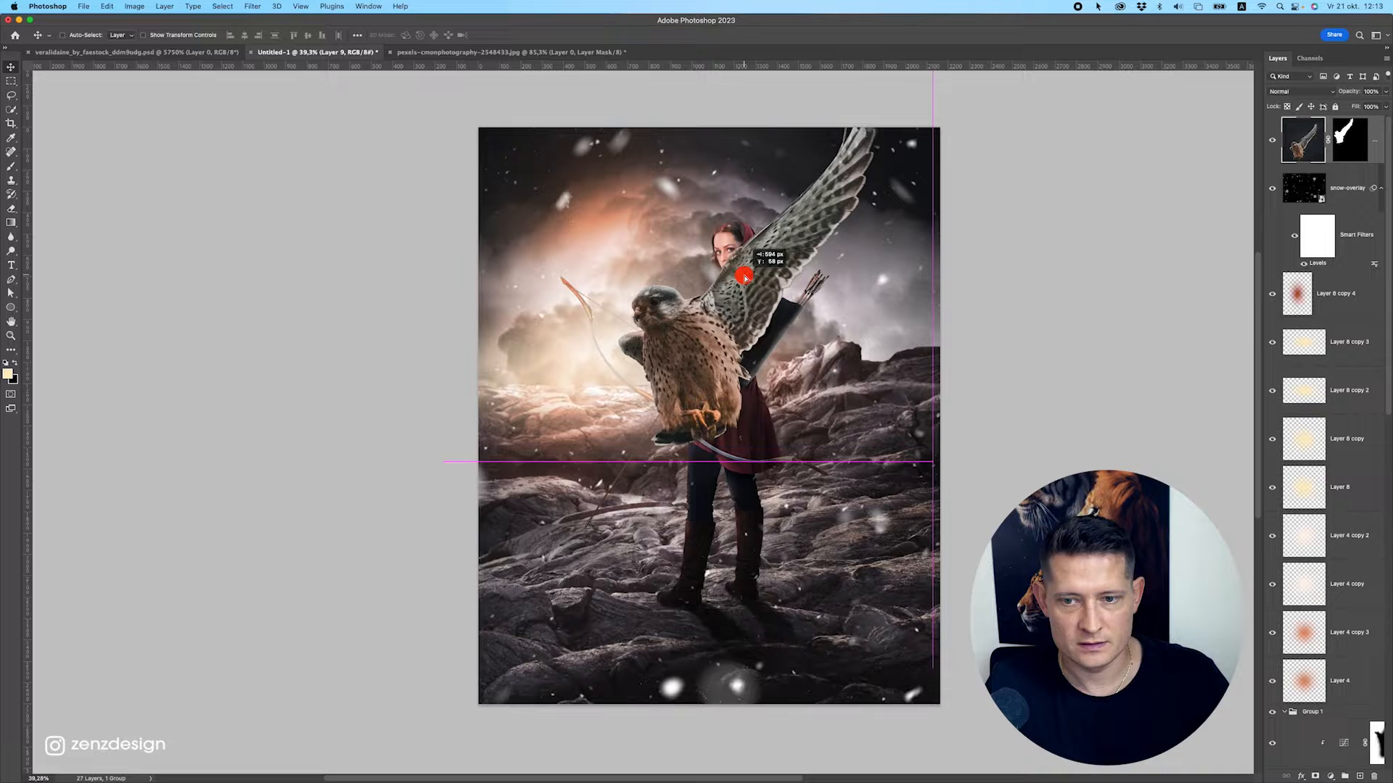
Hide the snow overlay and convert the masked kestrel layer to a smart object.
click(1298, 183)
click(1266, 183)
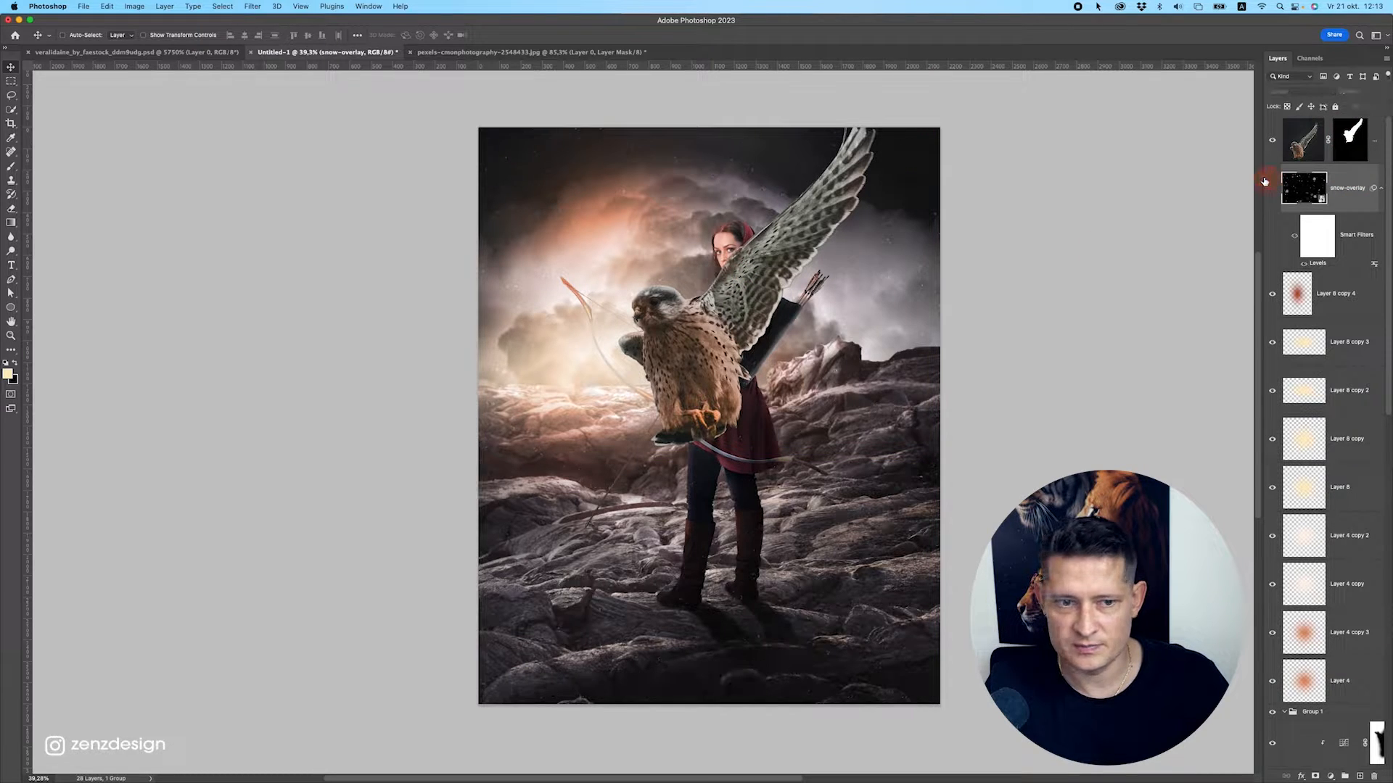
click(1326, 151)
right_click(1380, 132)
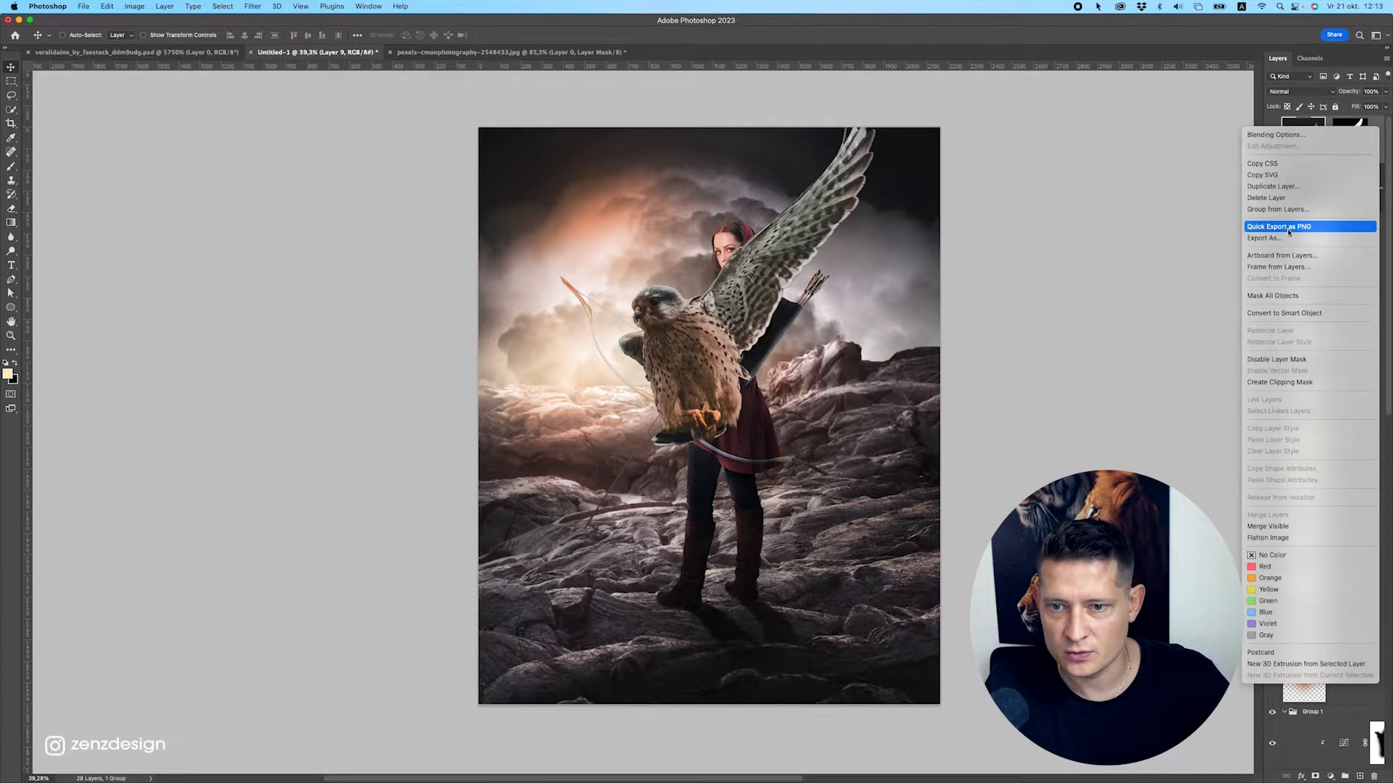
click(1284, 311)
Scale the kestrel down and place it on top of the arrows sticking out of the archer's quiver.
key(ctrl+t)
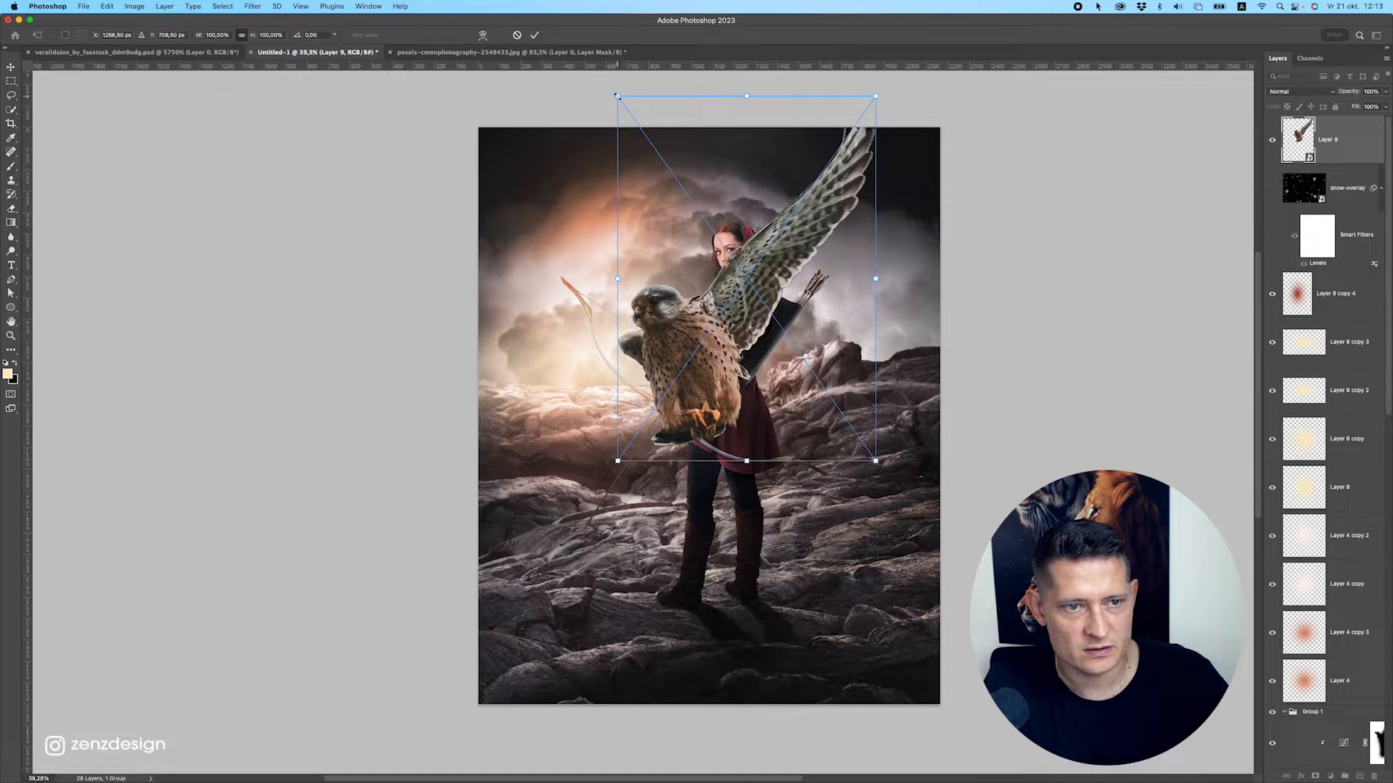
drag(617, 95, 701, 215)
drag(745, 315, 817, 287)
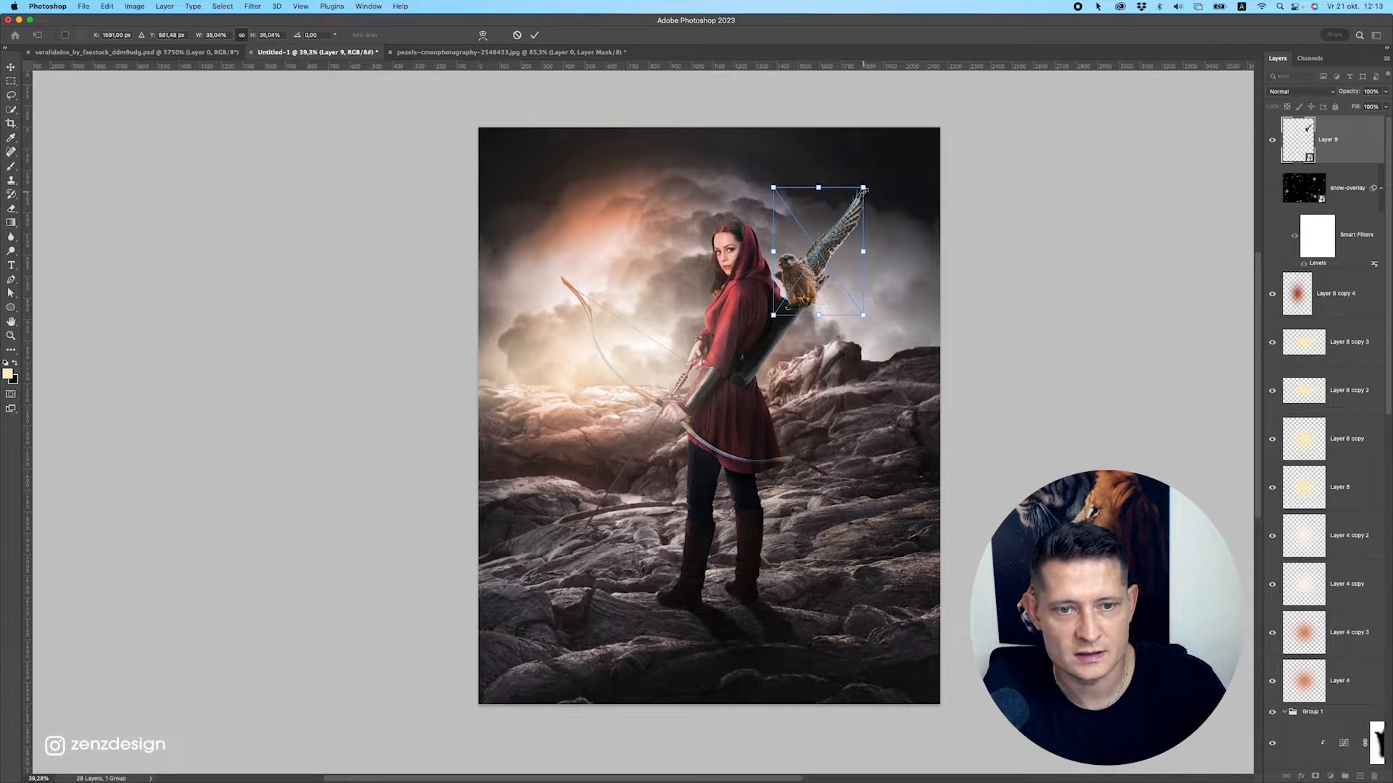
mouse_move(863, 189)
mouse_down()
mouse_move(832, 224)
mouse_move(871, 207)
mouse_move(868, 186)
mouse_up()
mouse_move(834, 250)
mouse_down()
mouse_move(842, 228)
mouse_move(812, 251)
mouse_up()
key(Return)
Add a layer mask to the kestrel and paint black over the dark remnants below its claws to reveal the arrows.
scroll(835, 240, up, 4)
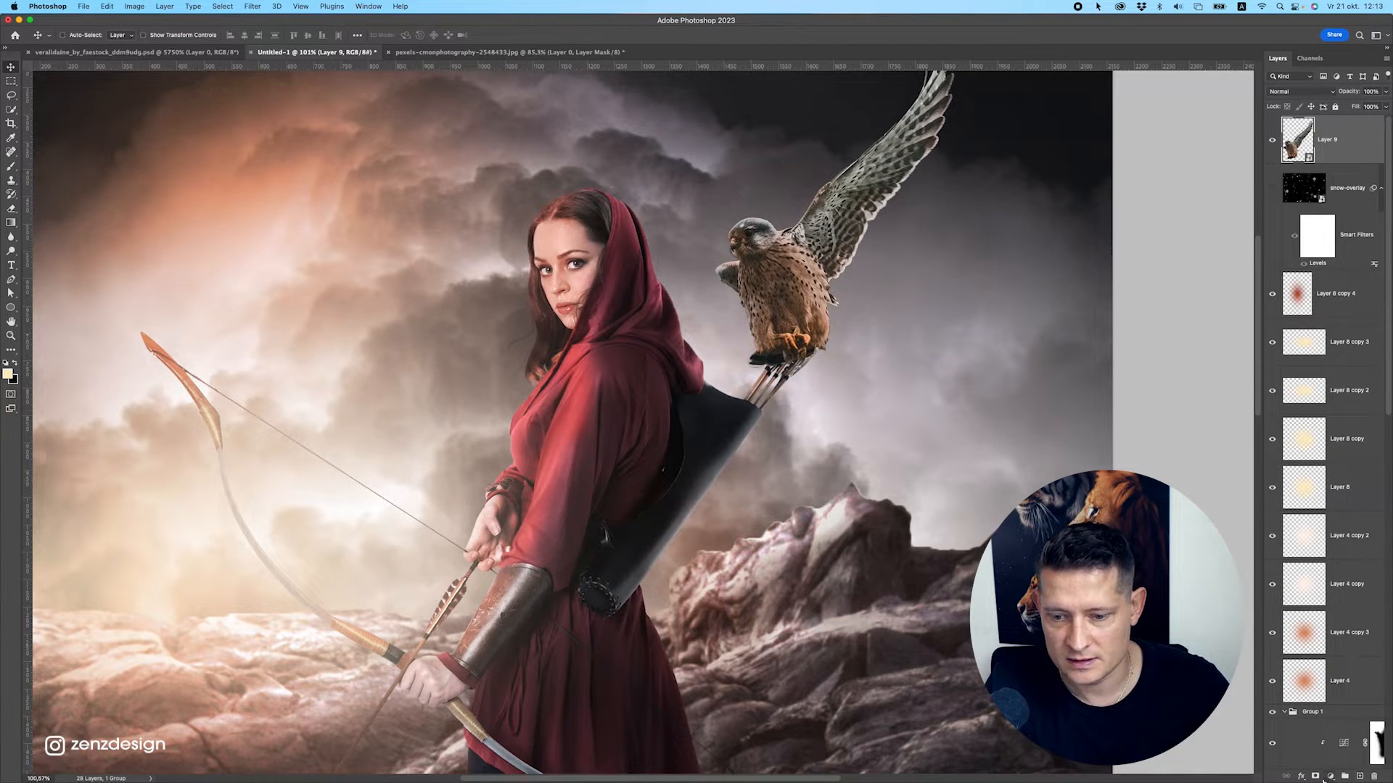
click(1315, 776)
click(10, 172)
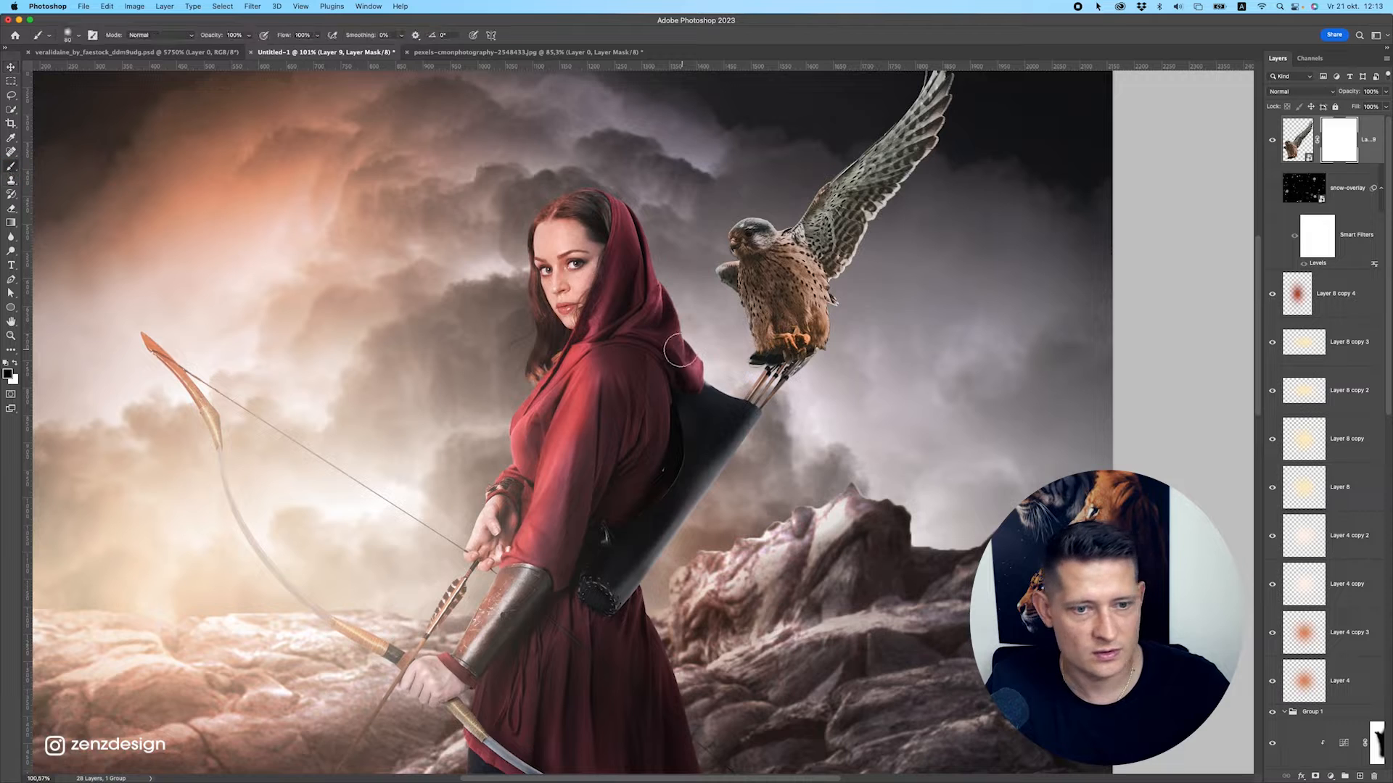
mouse_move(783, 371)
mouse_down()
mouse_move(753, 364)
mouse_move(794, 388)
mouse_move(806, 370)
mouse_move(747, 367)
mouse_move(774, 368)
mouse_move(676, 393)
mouse_up()
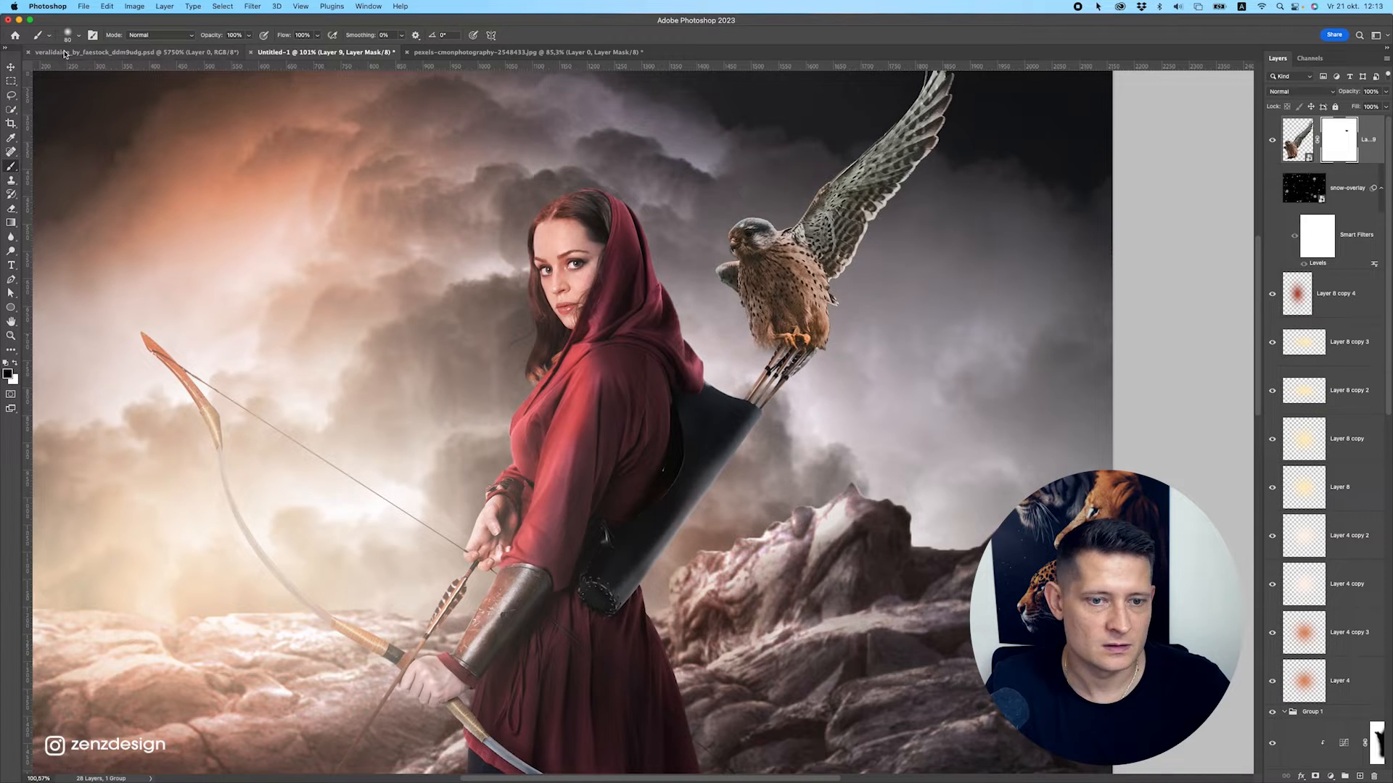
Reposition the kestrel and rotate it slightly so its claws sit on the tips of the arrows.
click(11, 68)
mouse_move(810, 274)
mouse_down()
mouse_move(842, 236)
mouse_move(823, 261)
mouse_up()
key(super+t)
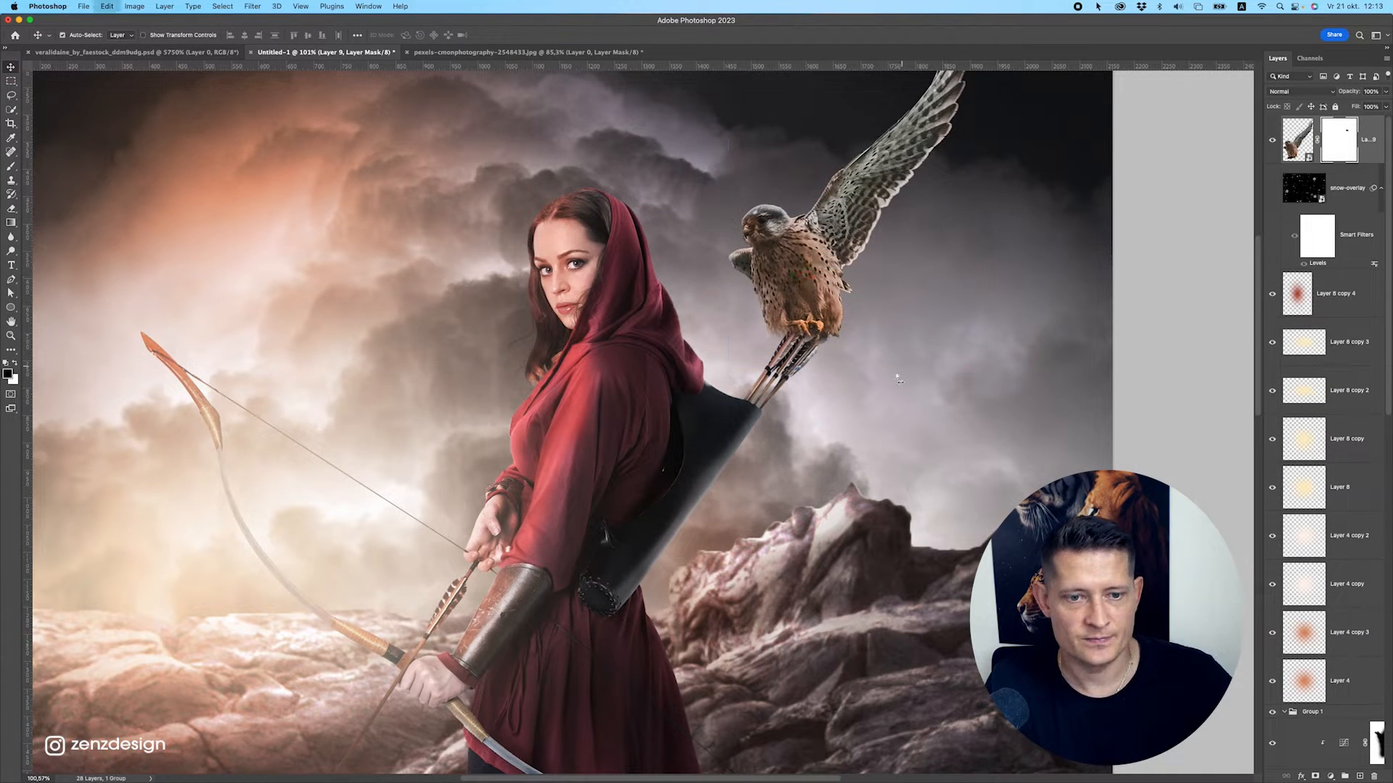
drag(967, 364, 950, 352)
key(Return)
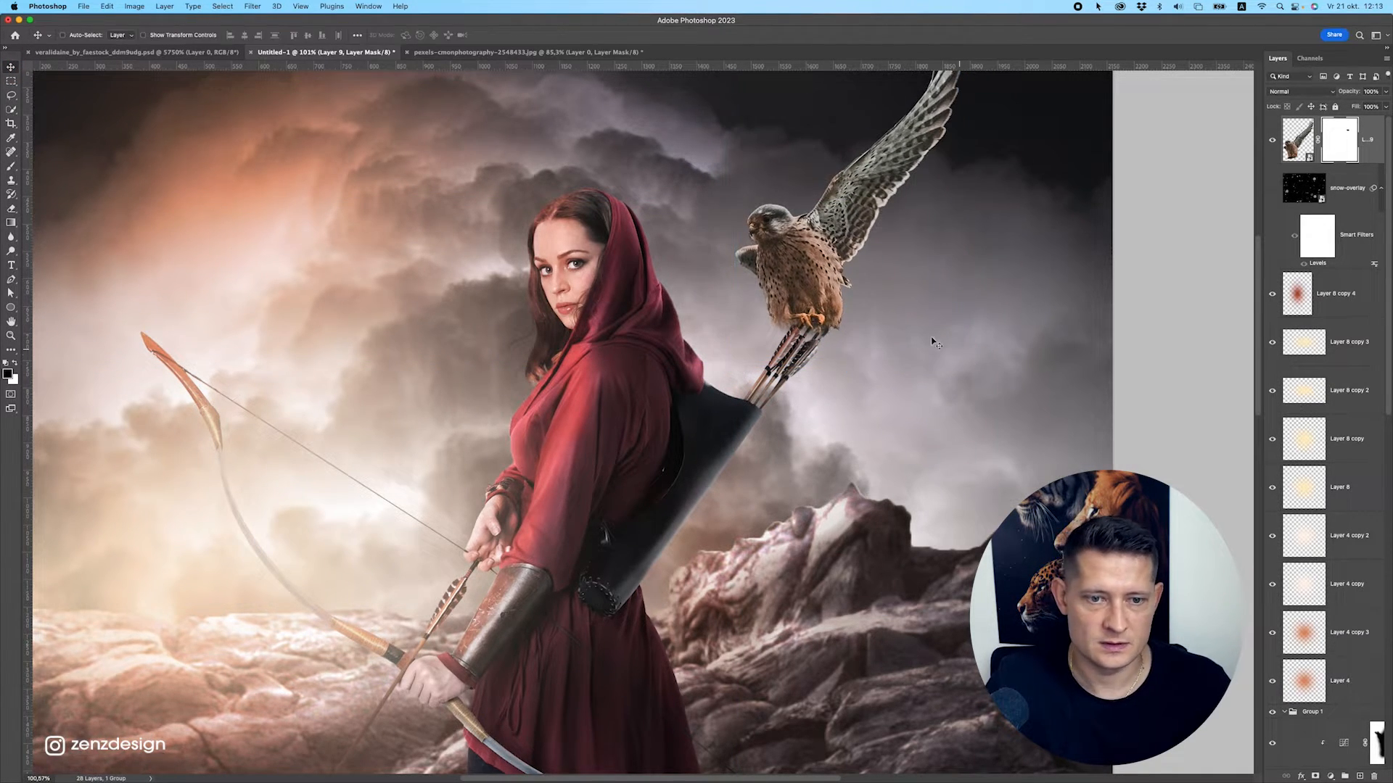
scroll(712, 316, down, 8)
drag(772, 290, 775, 288)
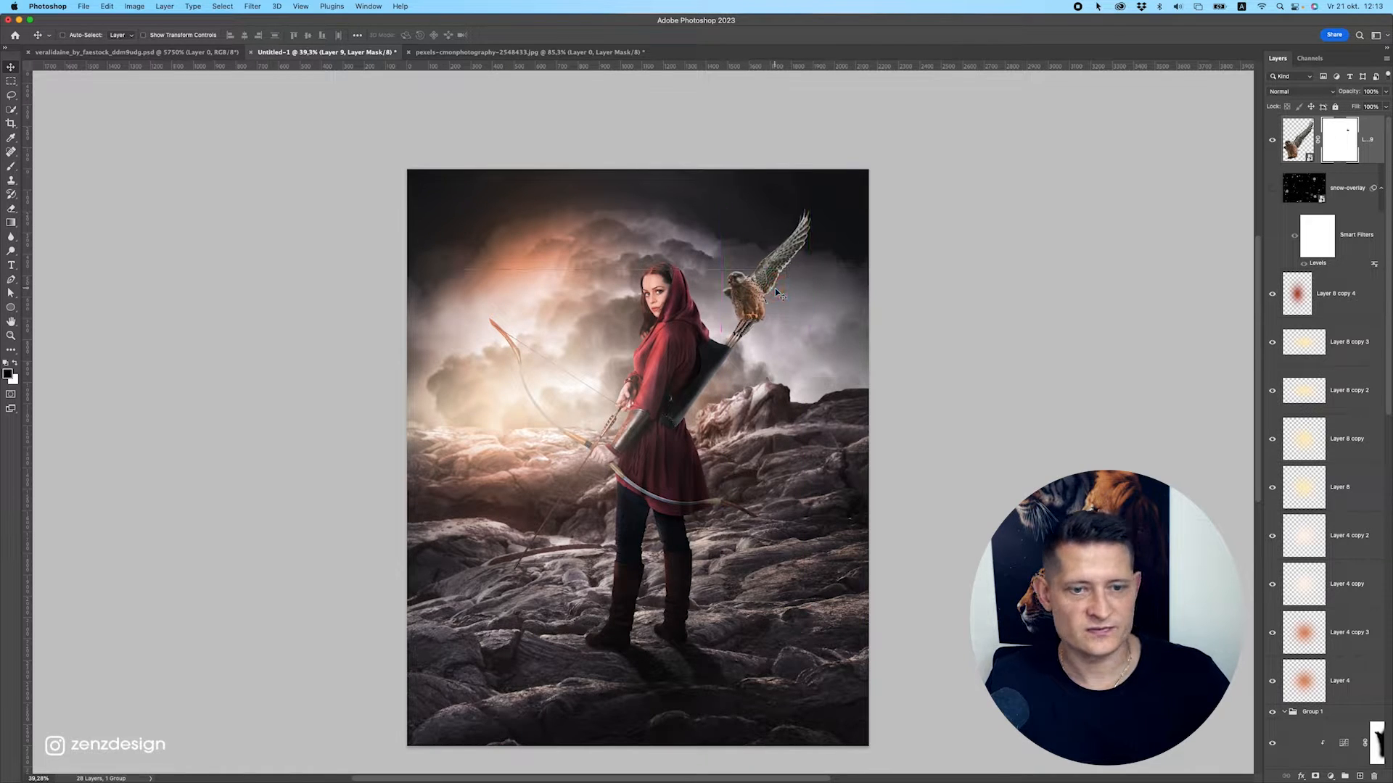
Refine the kestrel's mask around its claws and tail with a harder, smaller brush.
scroll(767, 303, up, 8)
click(9, 162)
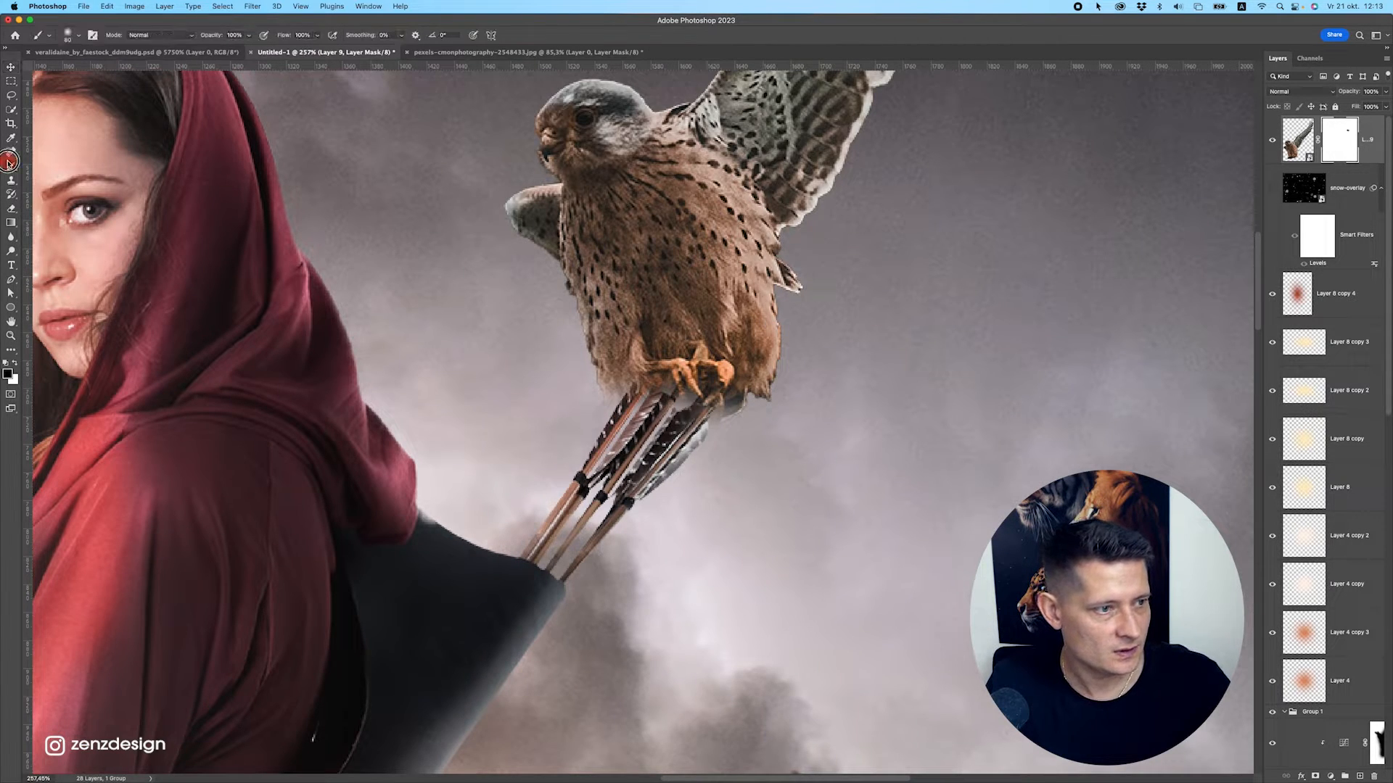
click(79, 37)
drag(93, 91, 123, 93)
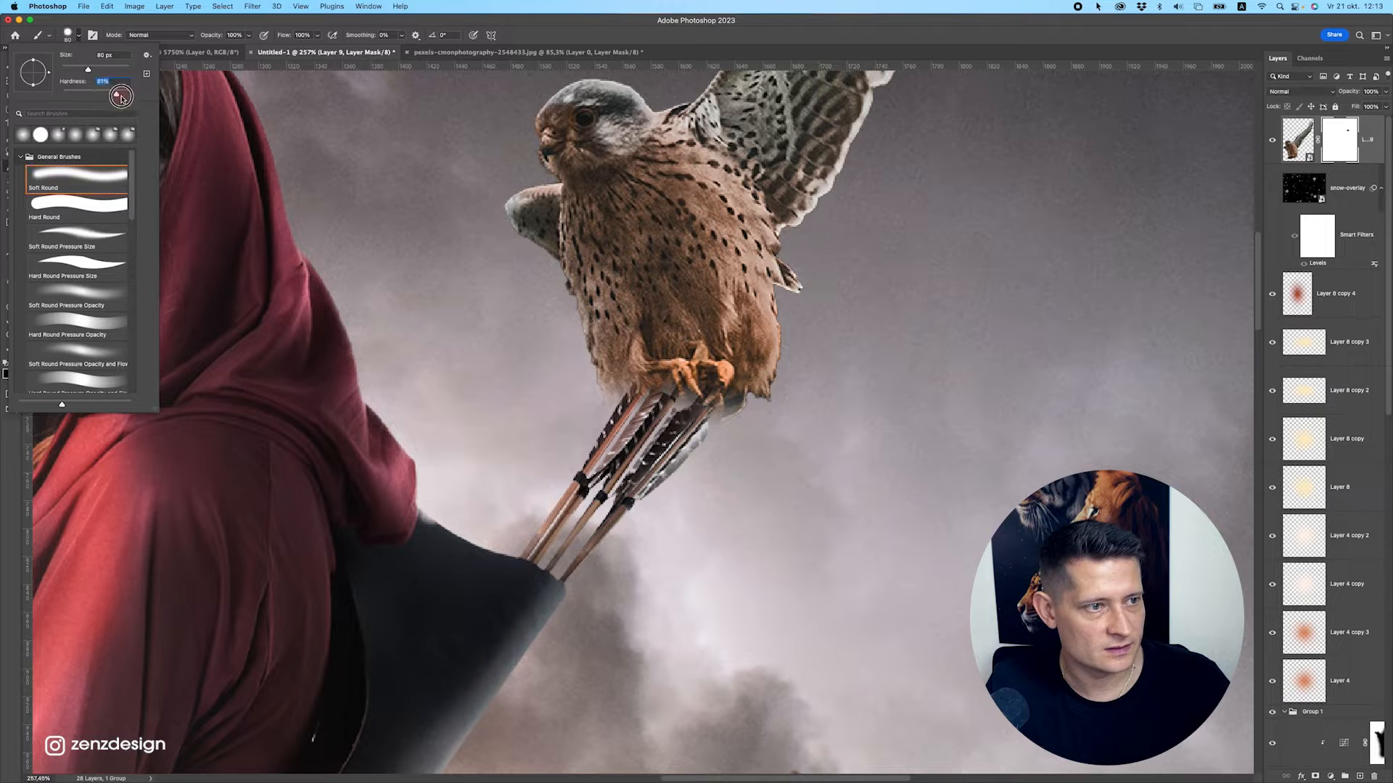
click(652, 350)
key(super+z)
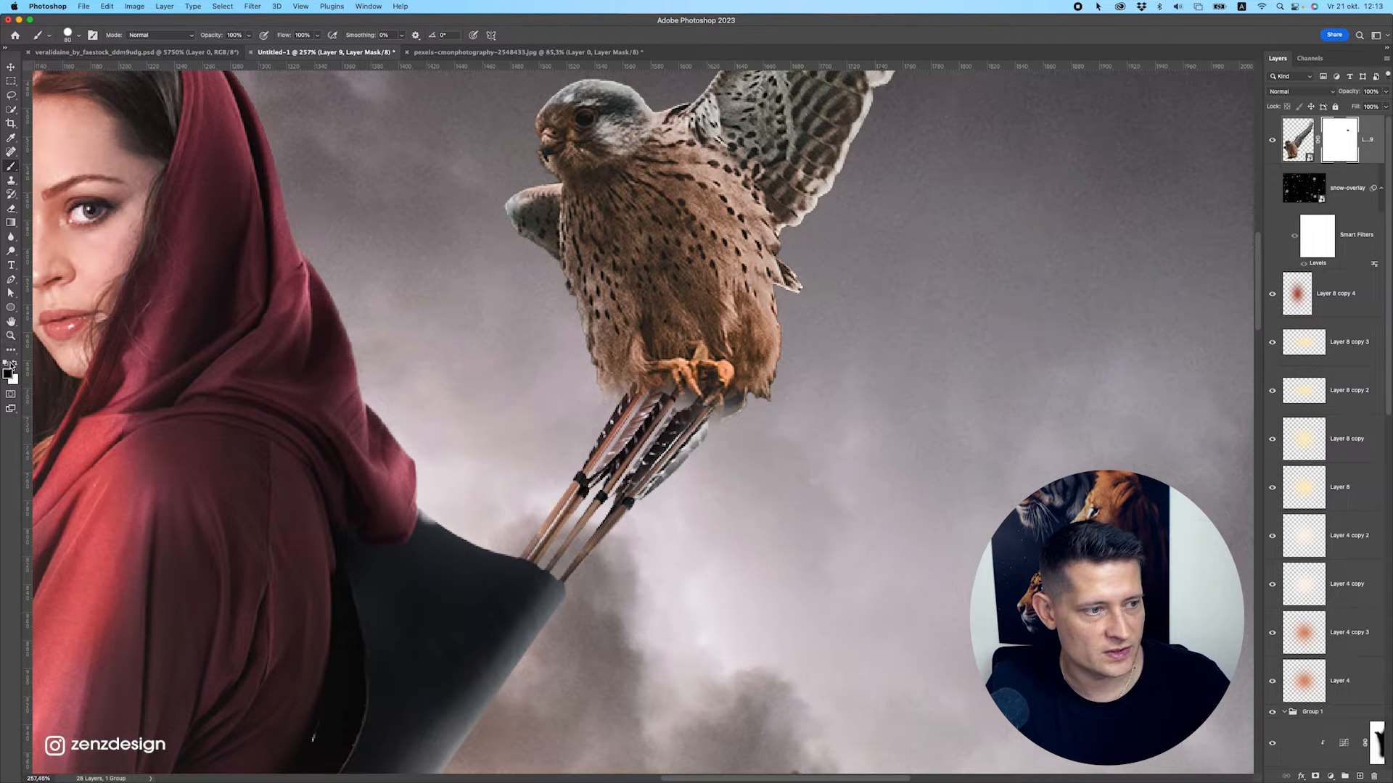
key(bracketleft)
key(bracketleft)
key(bracketleft)
key(bracketleft)
key(bracketleft)
key(bracketleft)
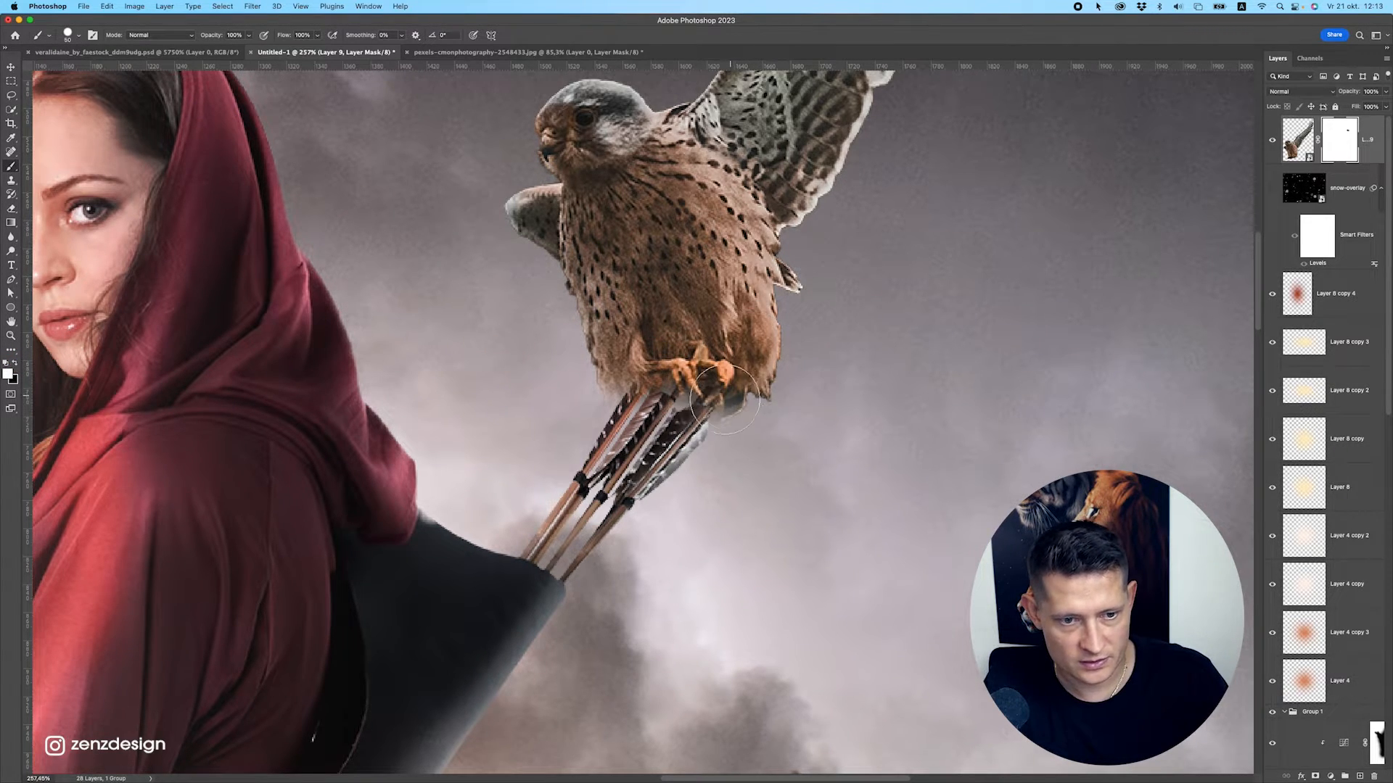
mouse_move(713, 406)
mouse_down()
mouse_move(722, 367)
mouse_move(714, 404)
mouse_move(706, 371)
mouse_move(725, 398)
mouse_move(722, 373)
mouse_move(683, 379)
mouse_move(634, 349)
mouse_move(625, 361)
mouse_move(621, 374)
mouse_move(676, 388)
mouse_up()
key(super+z)
key(super+z)
scroll(614, 316, down, 5)
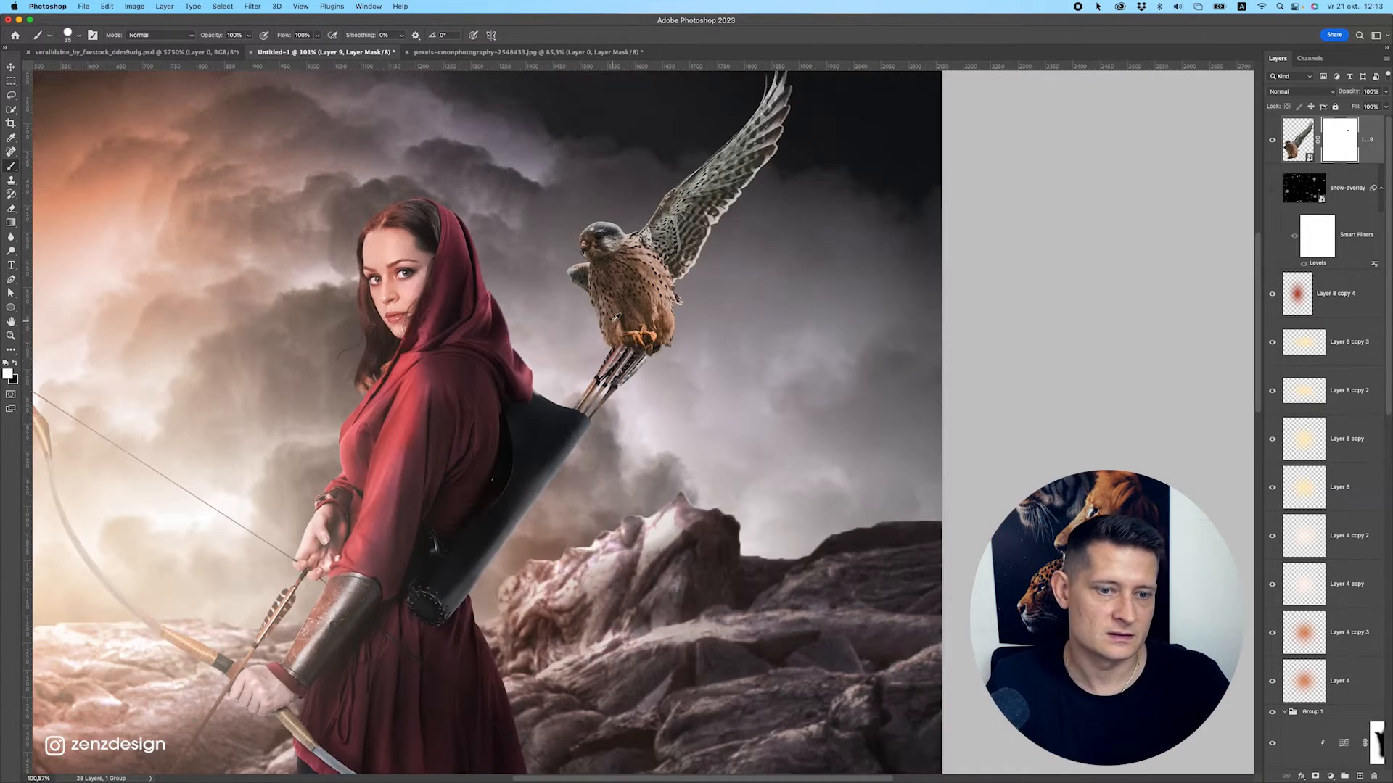
scroll(601, 319, down, 2)
scroll(602, 319, up, 2)
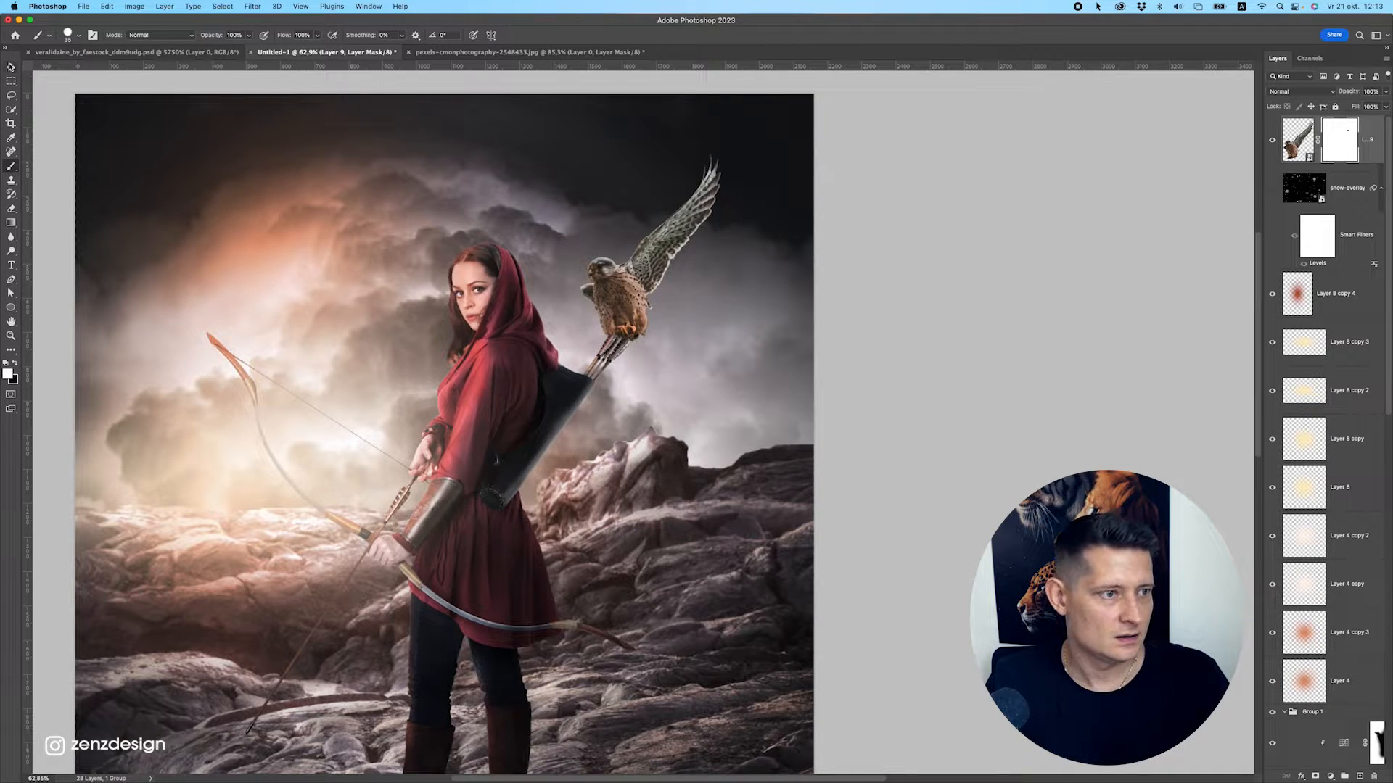
Add a Hue/Saturation adjustment clipped to the kestrel and set its saturation to -26.
key(v)
scroll(653, 333, down, 1)
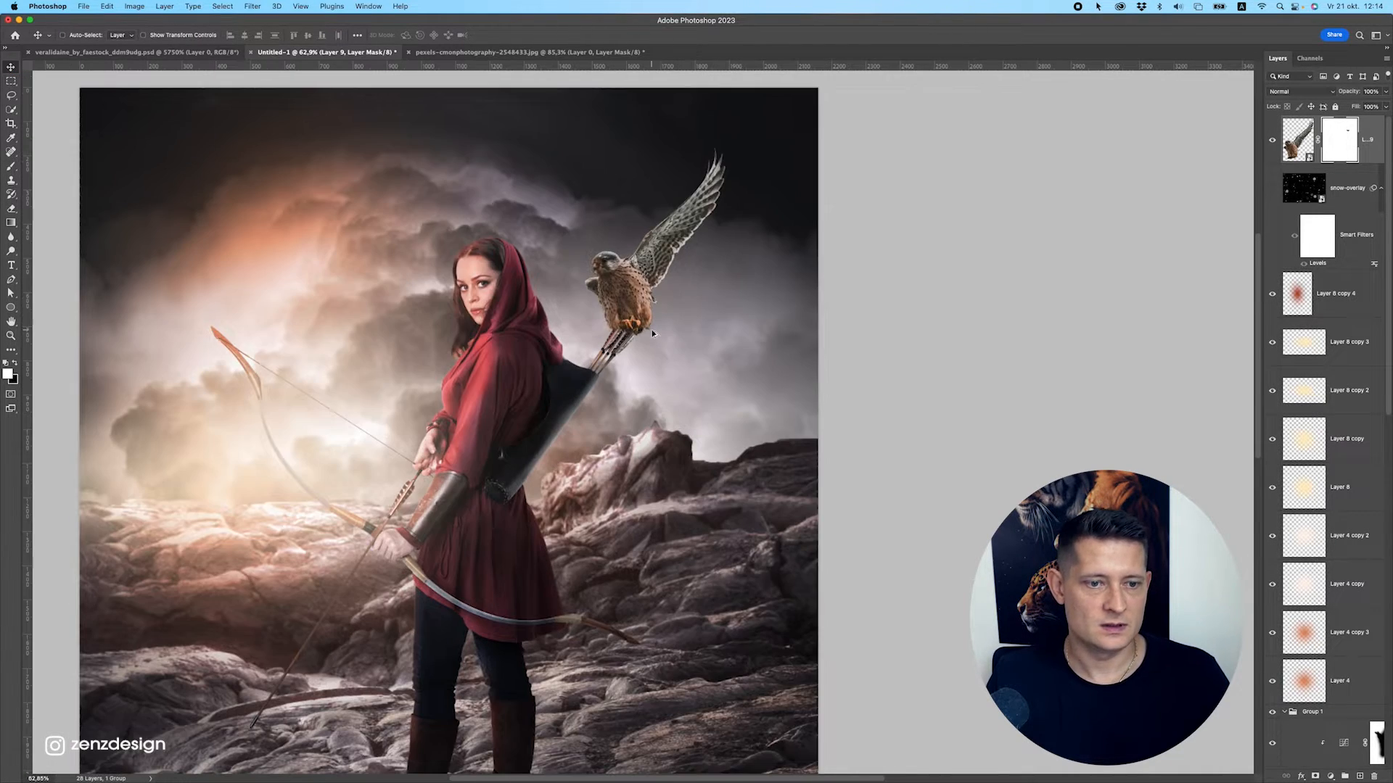
click(1330, 776)
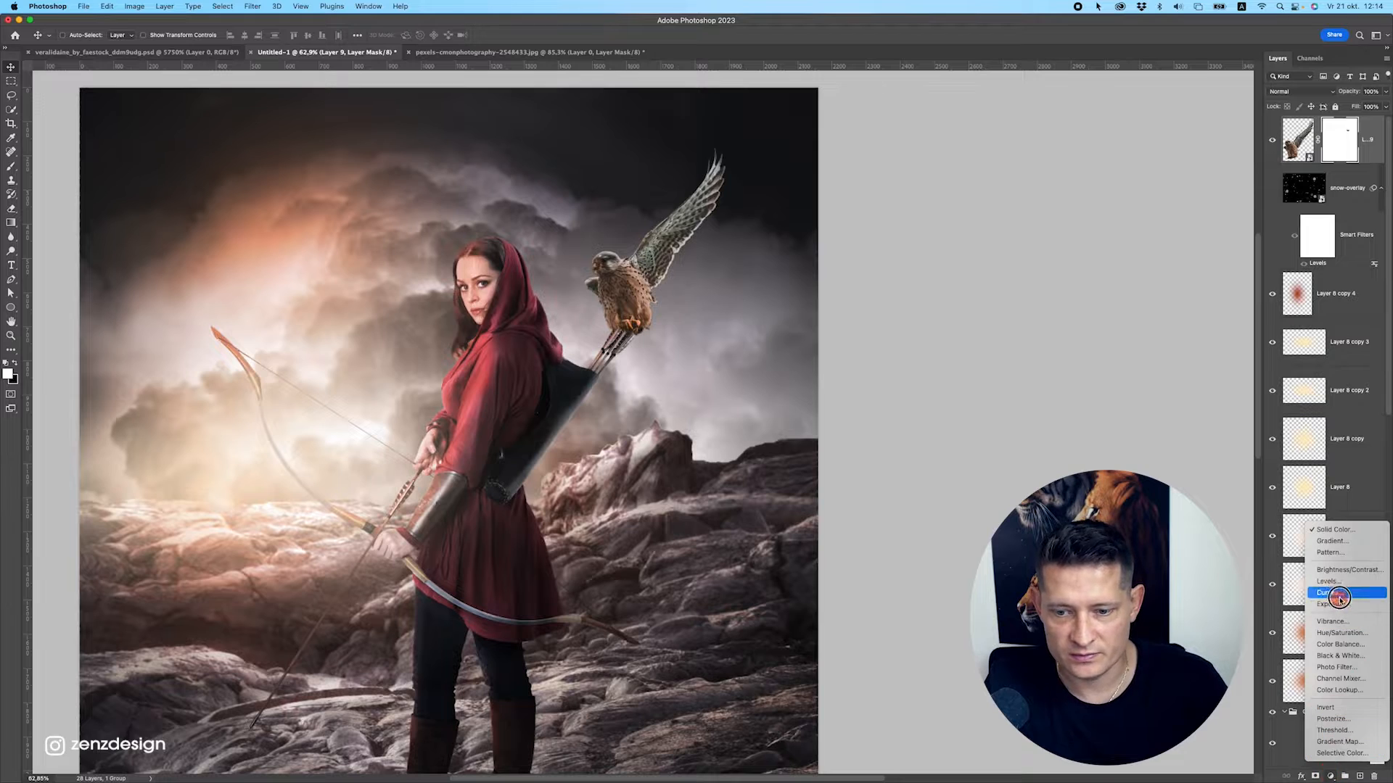
click(1341, 633)
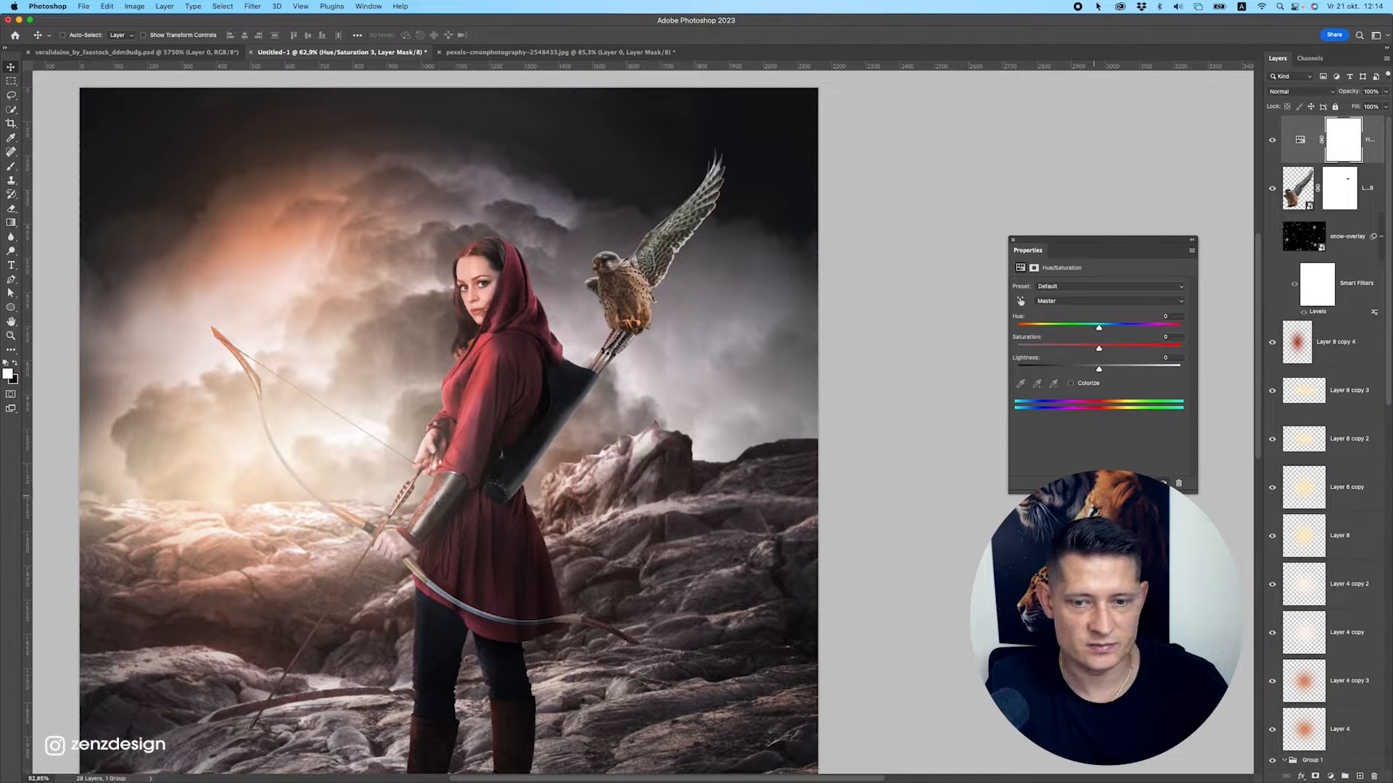
mouse_move(1091, 349)
mouse_down()
mouse_move(1065, 347)
mouse_move(1086, 348)
mouse_up()
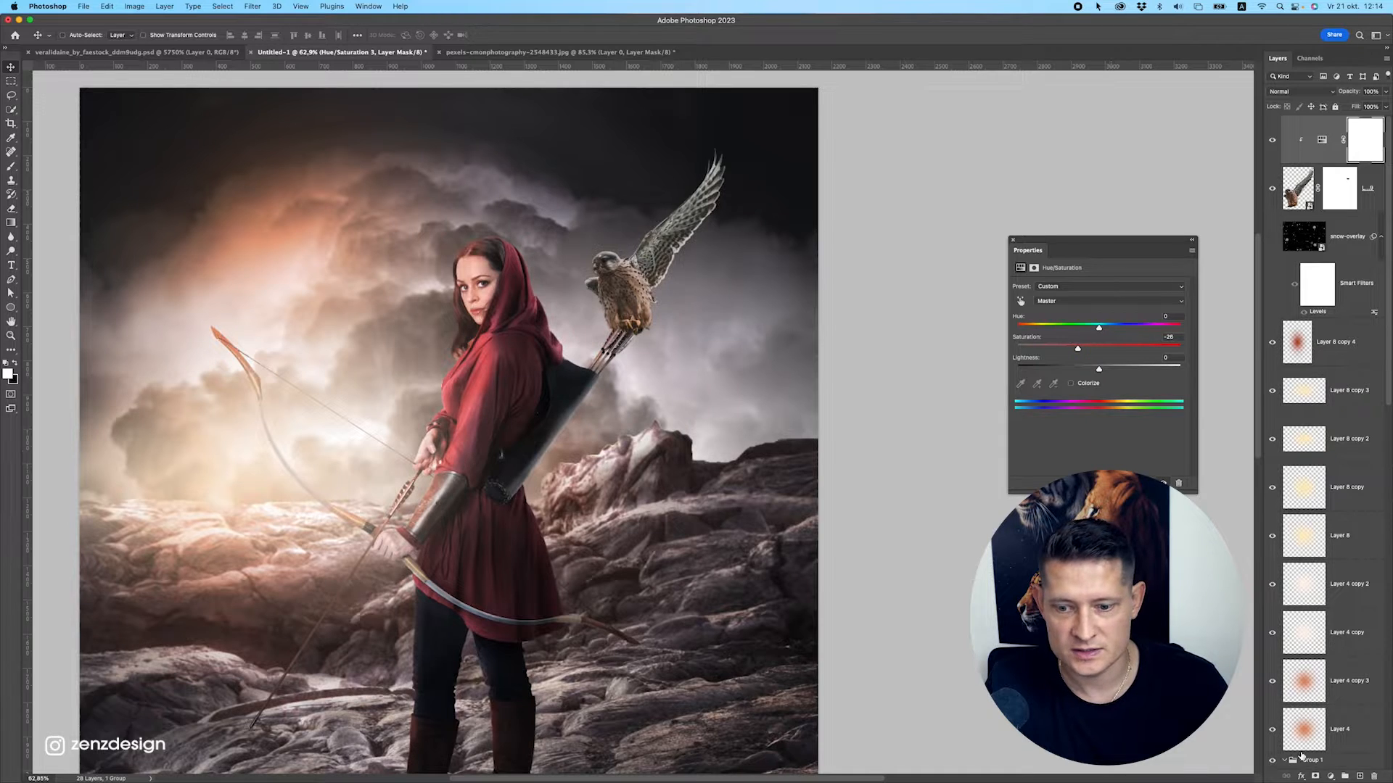
click(1330, 776)
click(1341, 633)
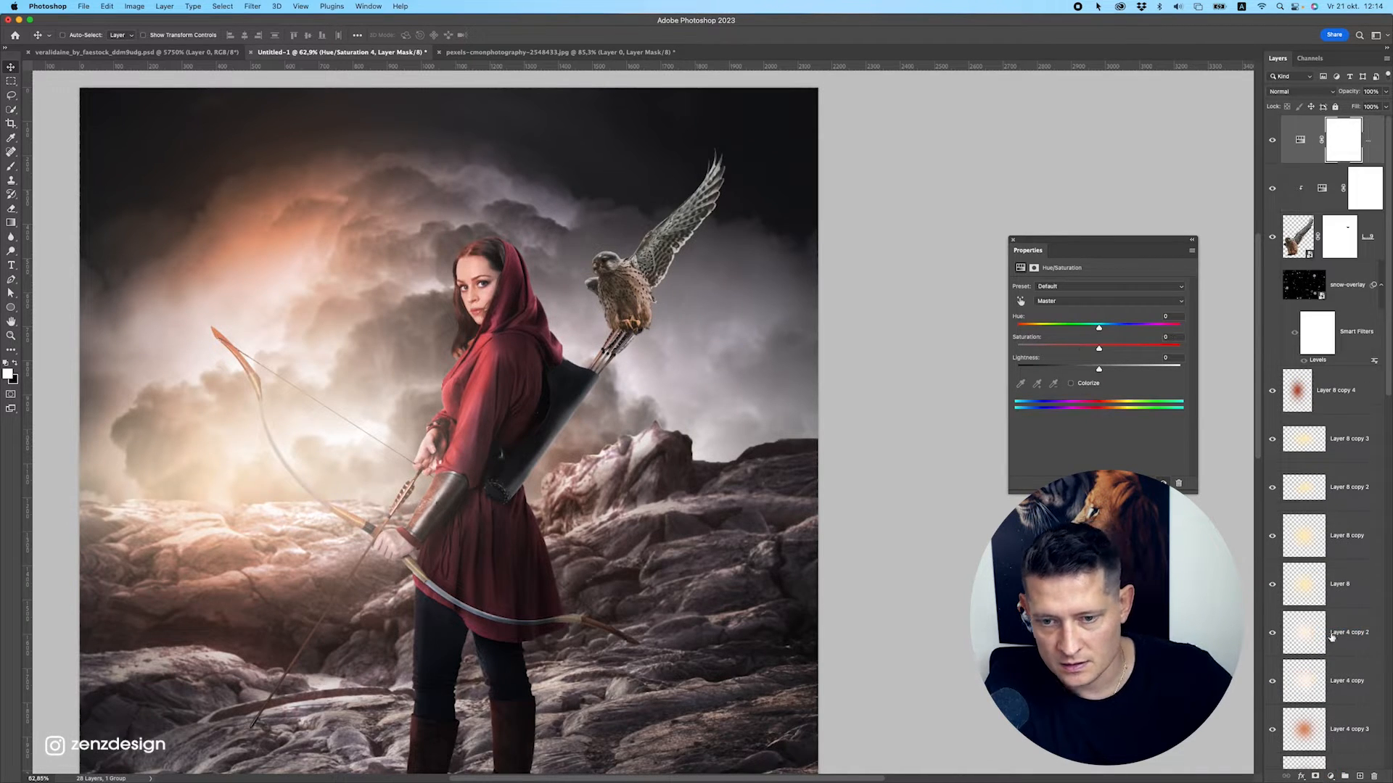
key(super+z)
Add a Color Balance adjustment clipped to the kestrel with midtones at red +11 and blue +6.
click(1331, 776)
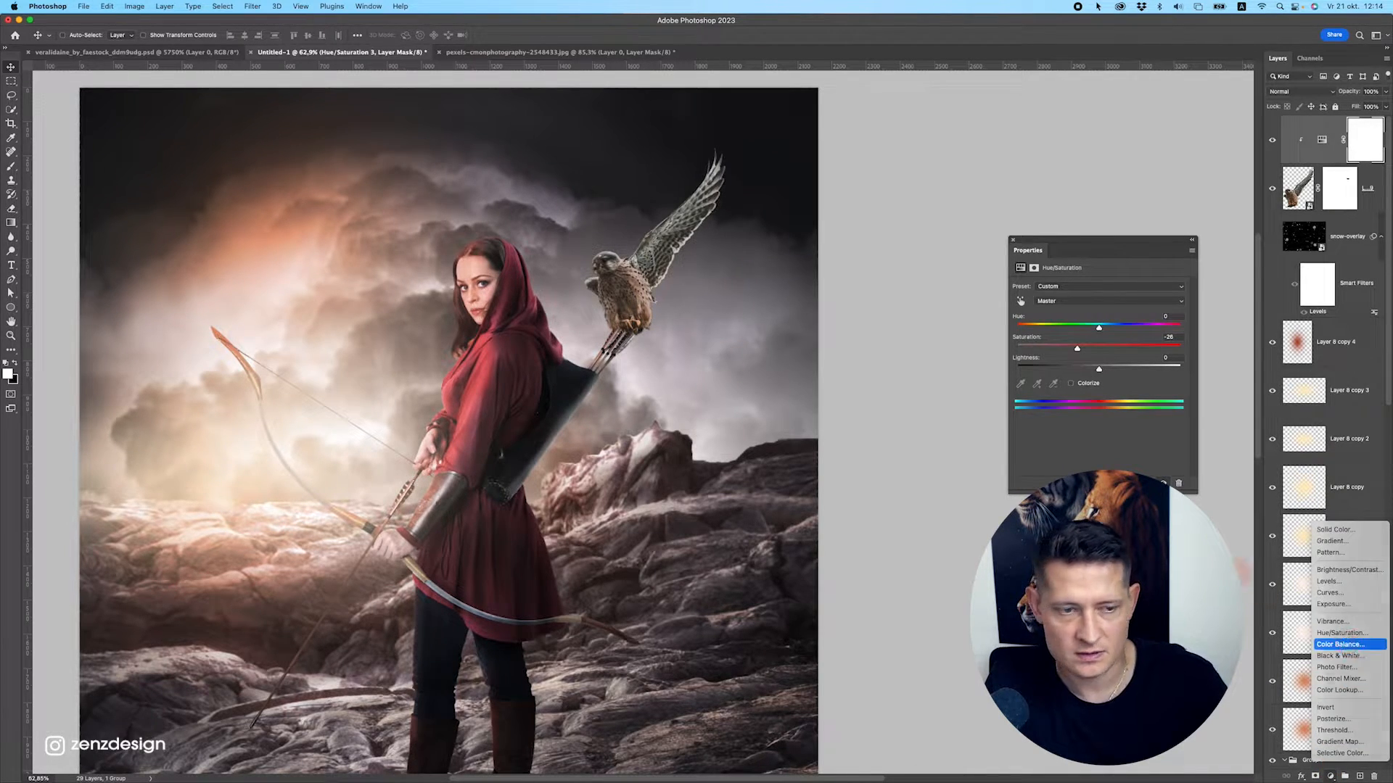
click(1340, 644)
click(1118, 482)
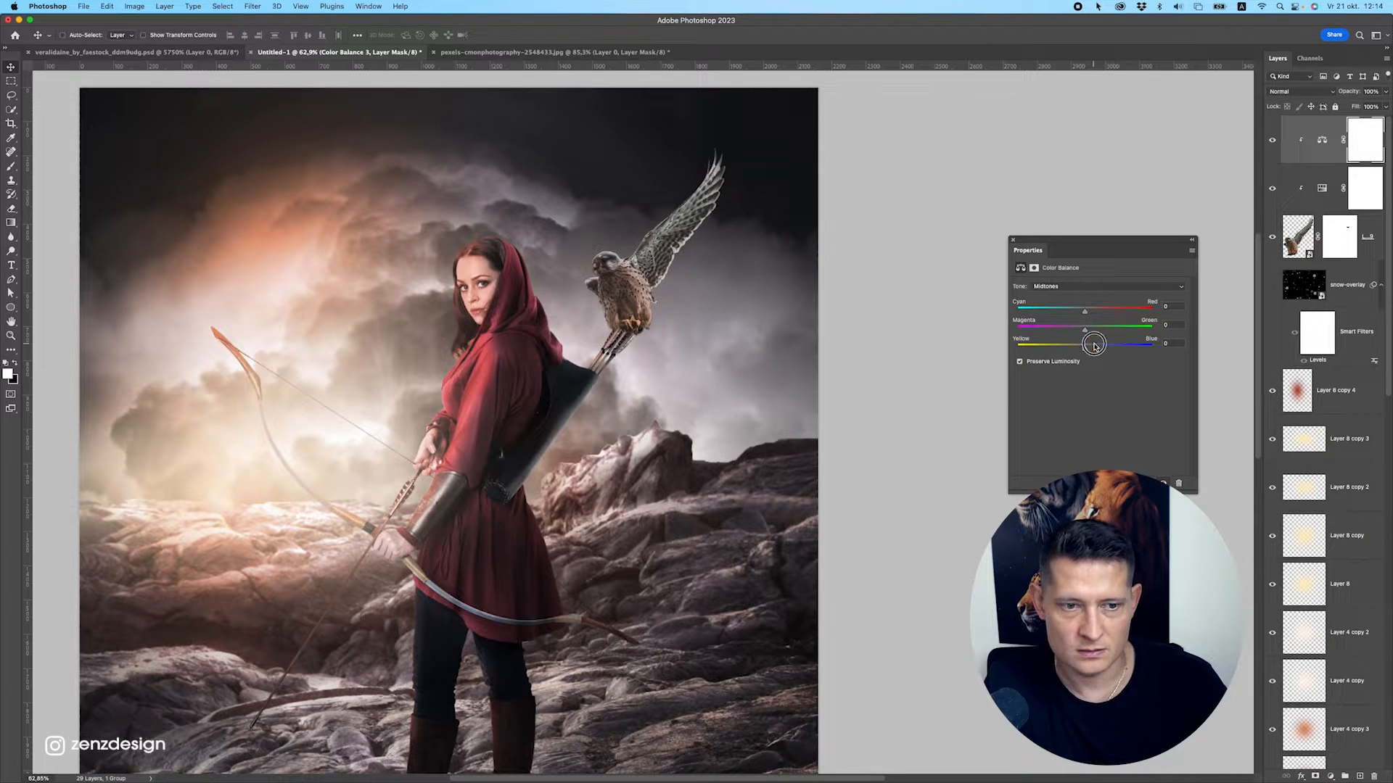
drag(1097, 313, 1090, 350)
key(super+z)
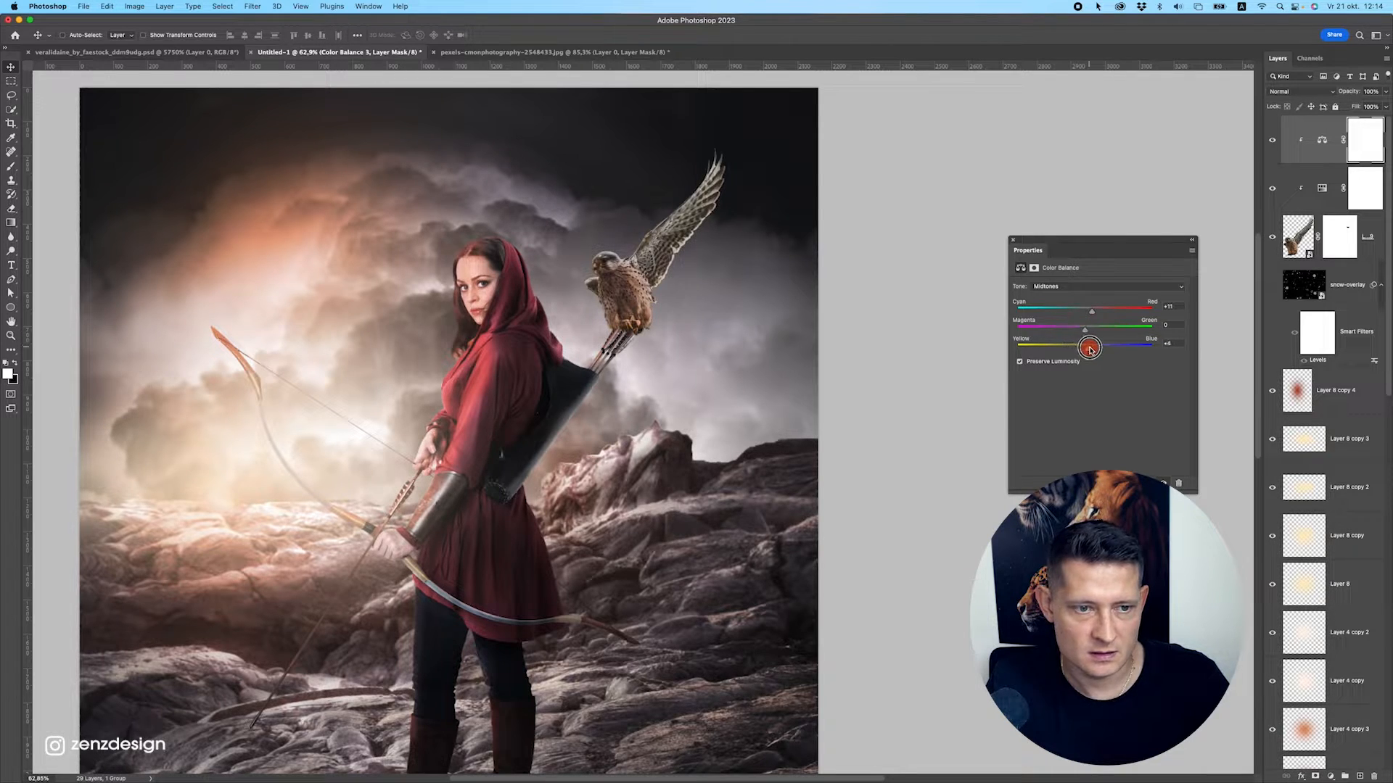
scroll(682, 371, down, 3)
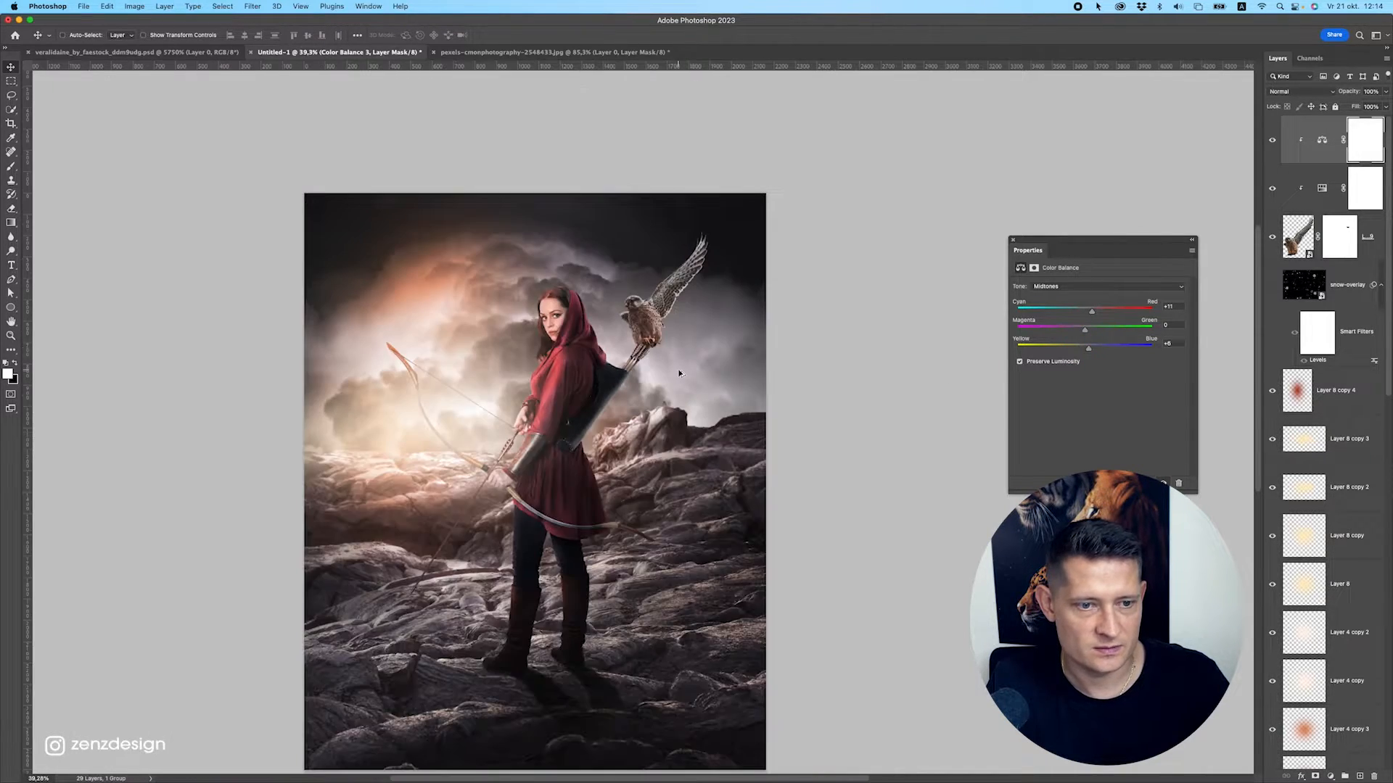
scroll(682, 371, up, 3)
Add a Curves adjustment clipped to the kestrel and lower its white point output to 133.
click(1338, 776)
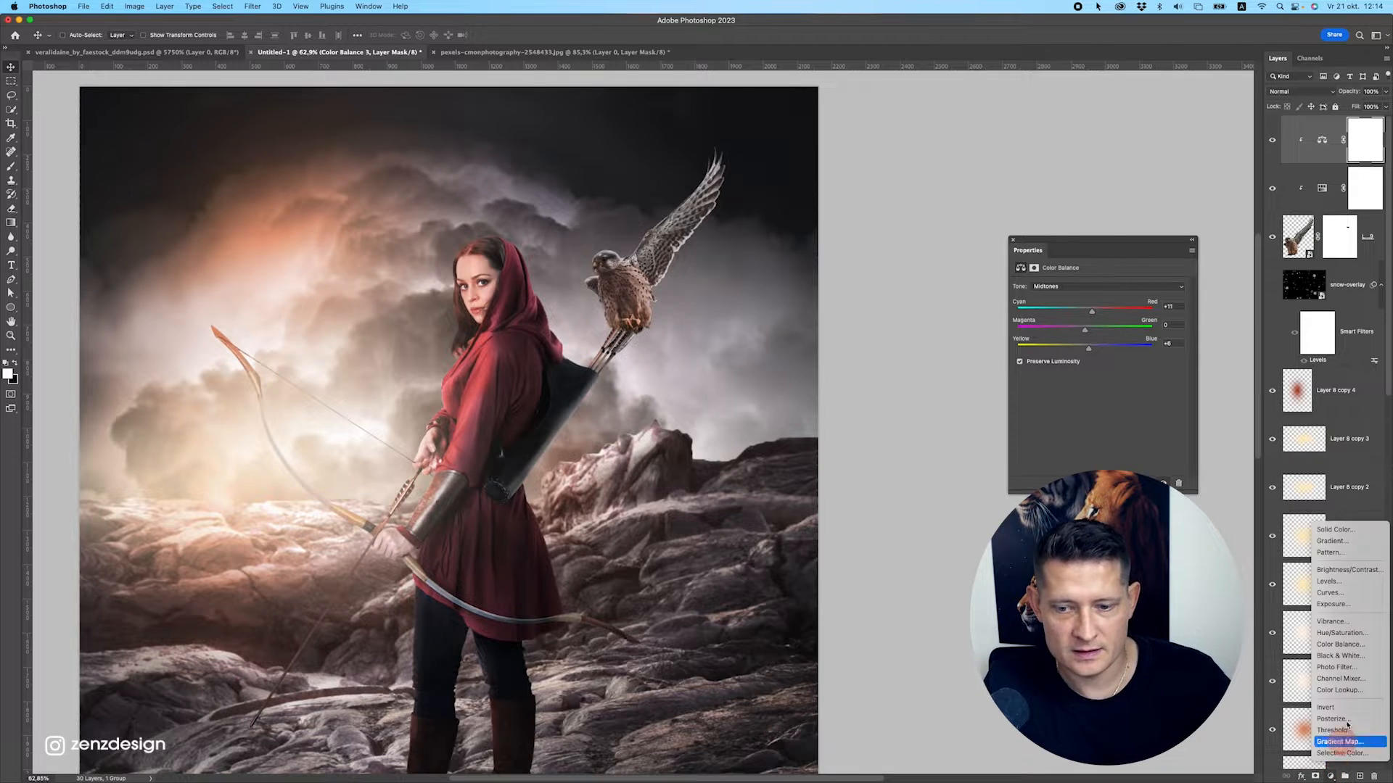
click(1342, 597)
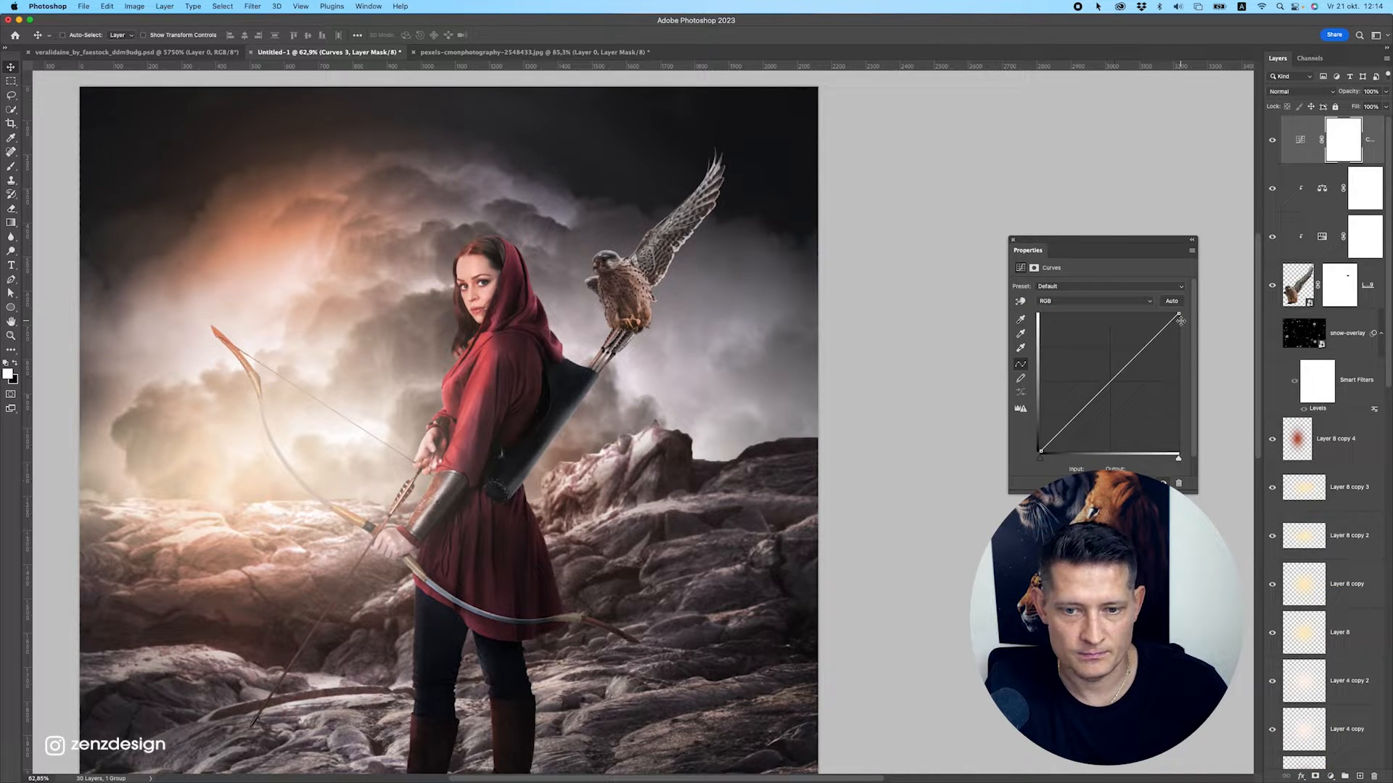
drag(1180, 321, 1191, 382)
key(super+alt+g)
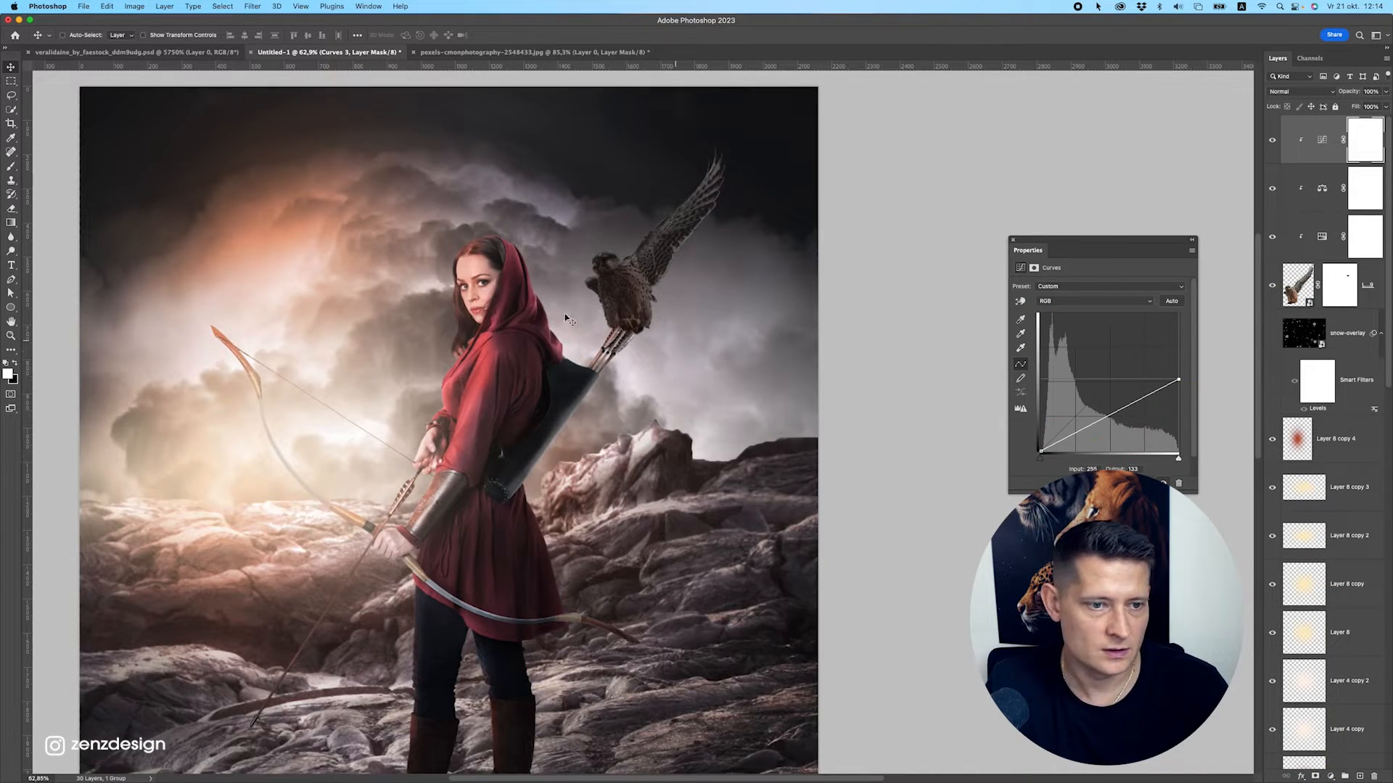
Paint black with a larger, soft brush on the Curves mask to bring back light on the kestrel's front.
click(8, 169)
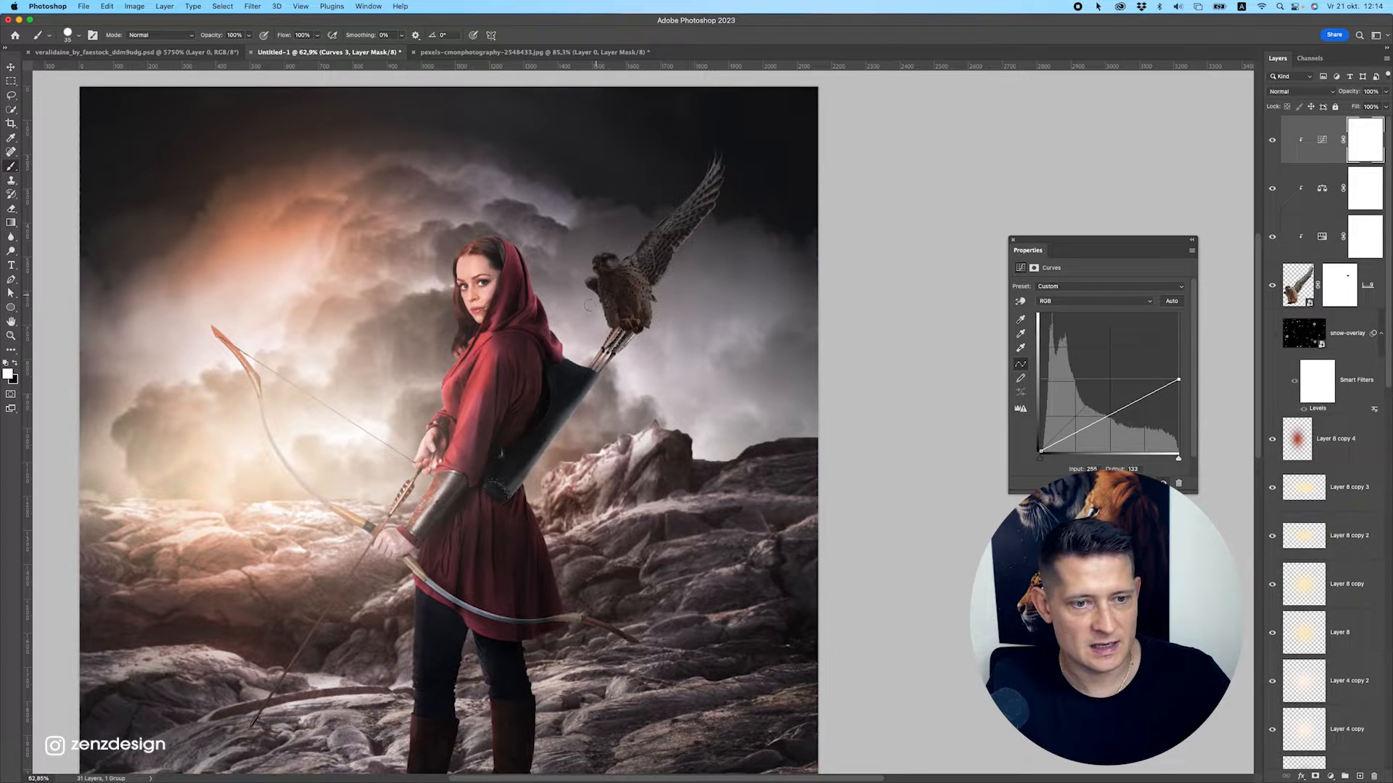
drag(622, 324, 581, 278)
key(super+z)
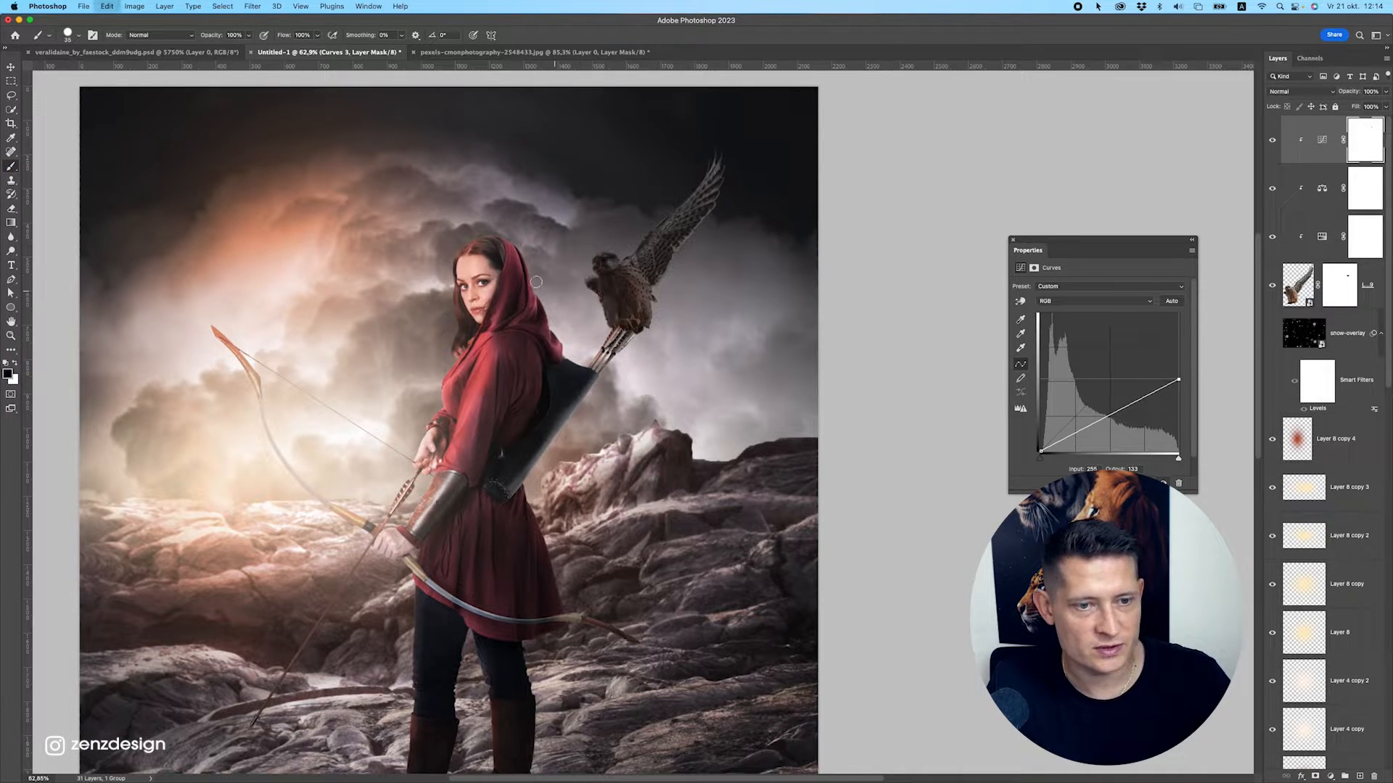
click(69, 36)
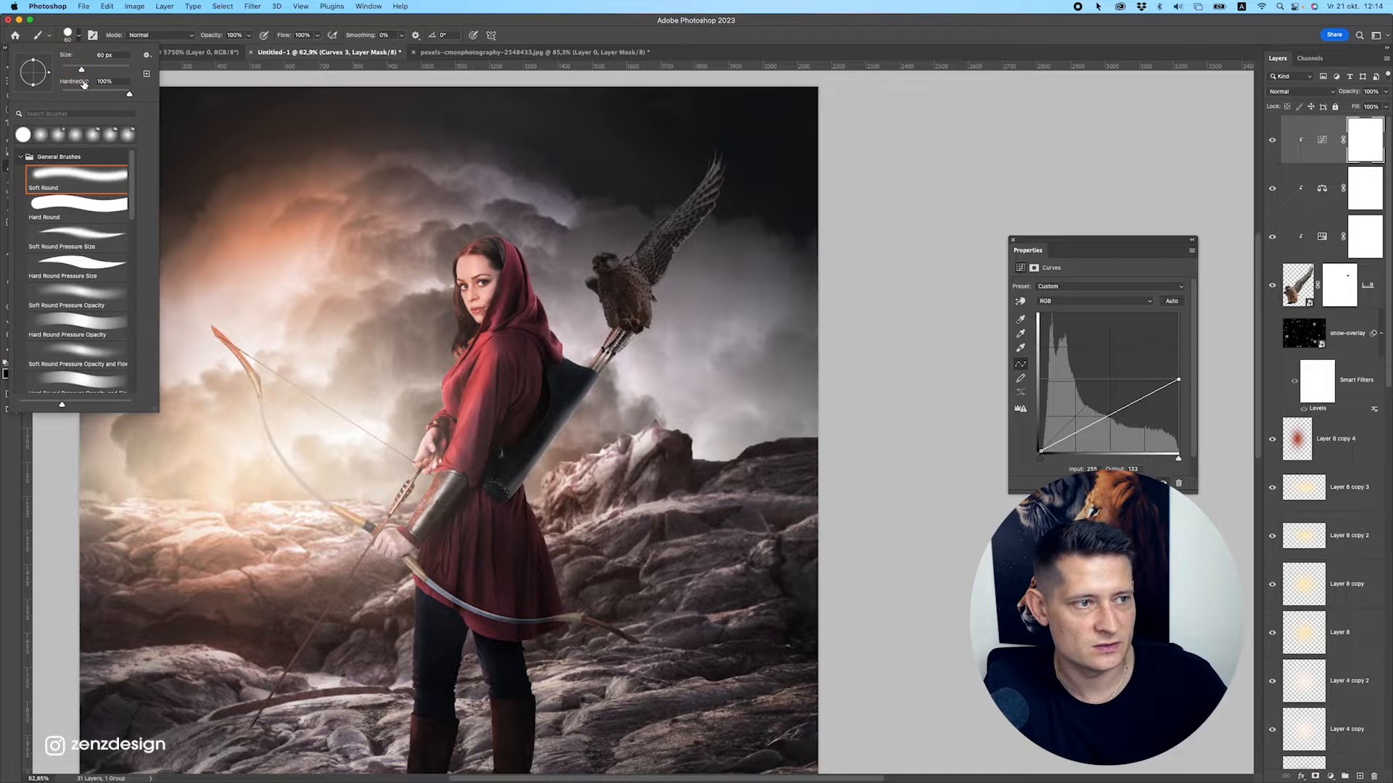
click(276, 33)
key(bracketright)
key(bracketright)
key(bracketright)
key(bracketright)
key(bracketright)
drag(621, 316, 611, 302)
key(super+z)
key(super+z)
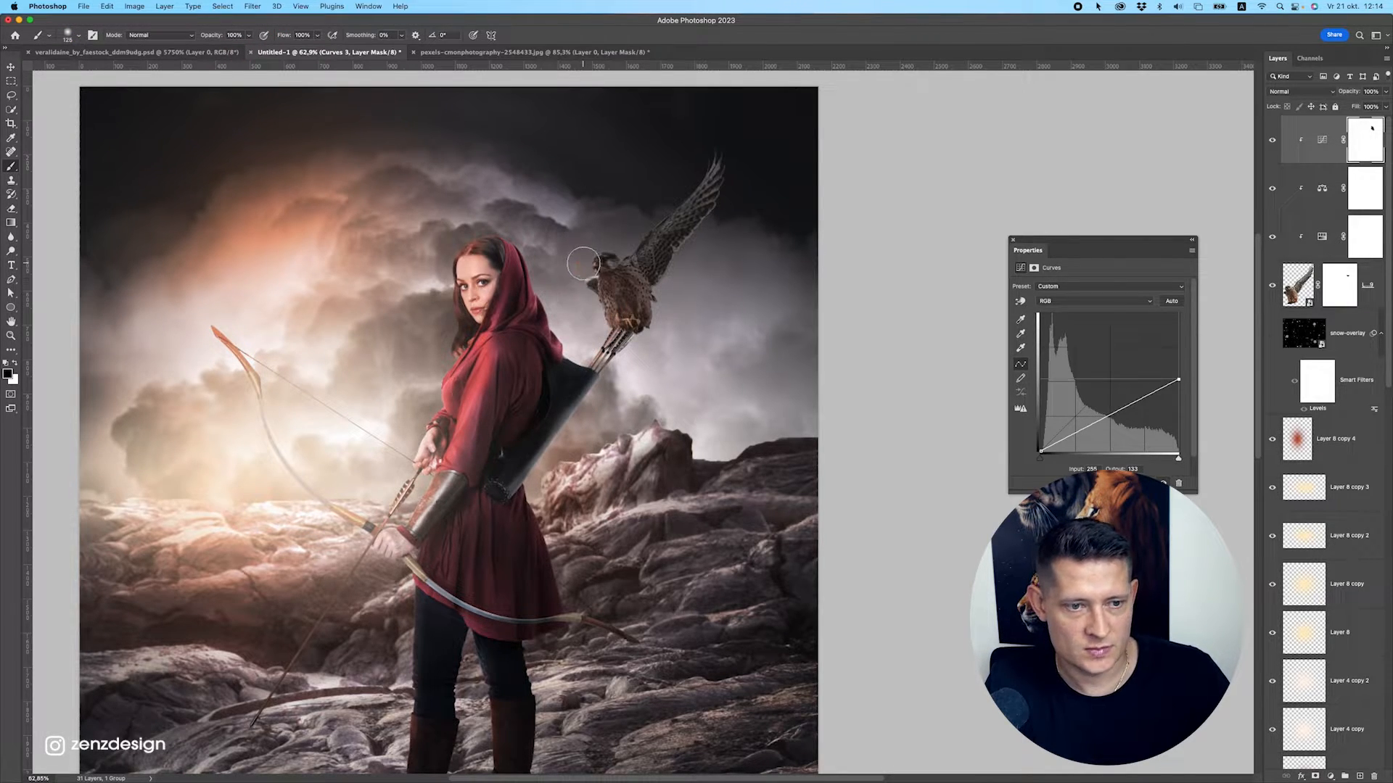
drag(1128, 414, 1116, 424)
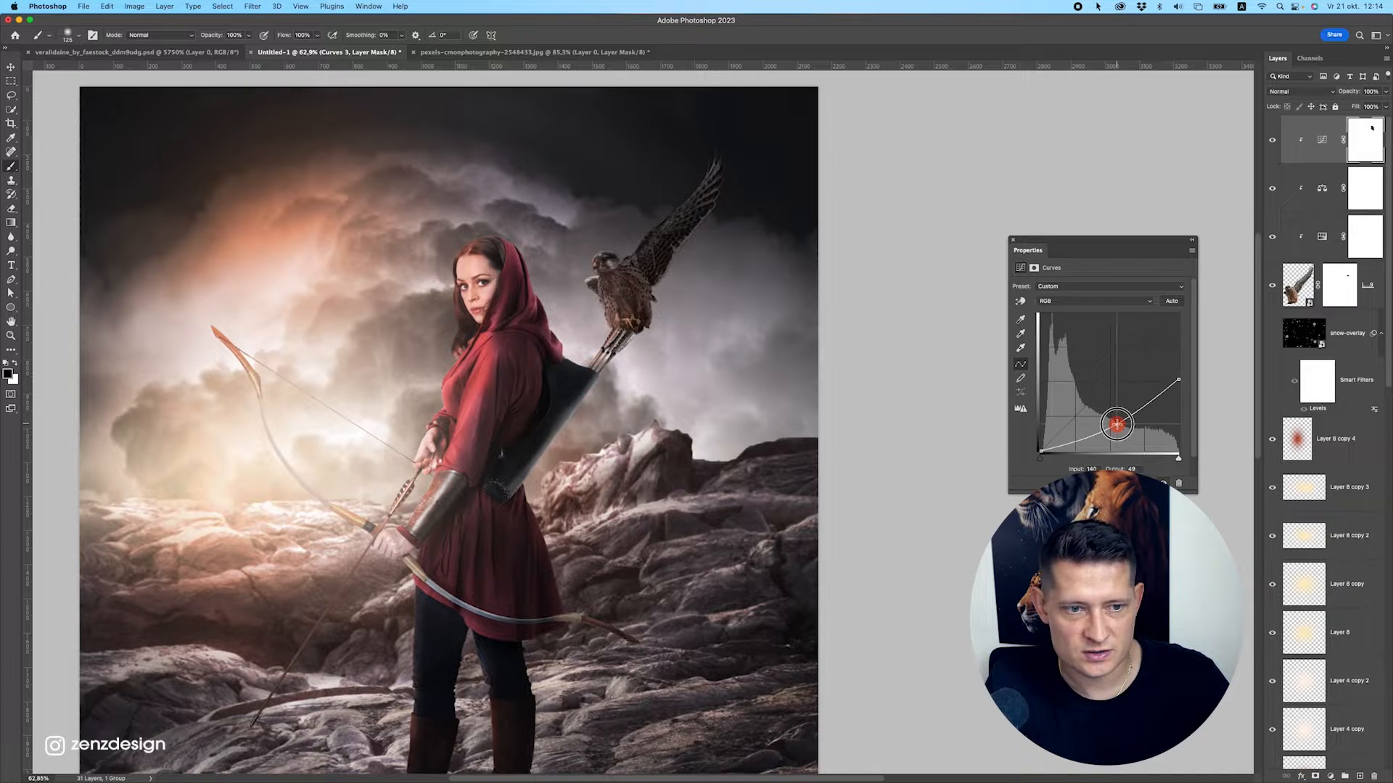
scroll(676, 380, down, 5)
scroll(671, 381, up, 5)
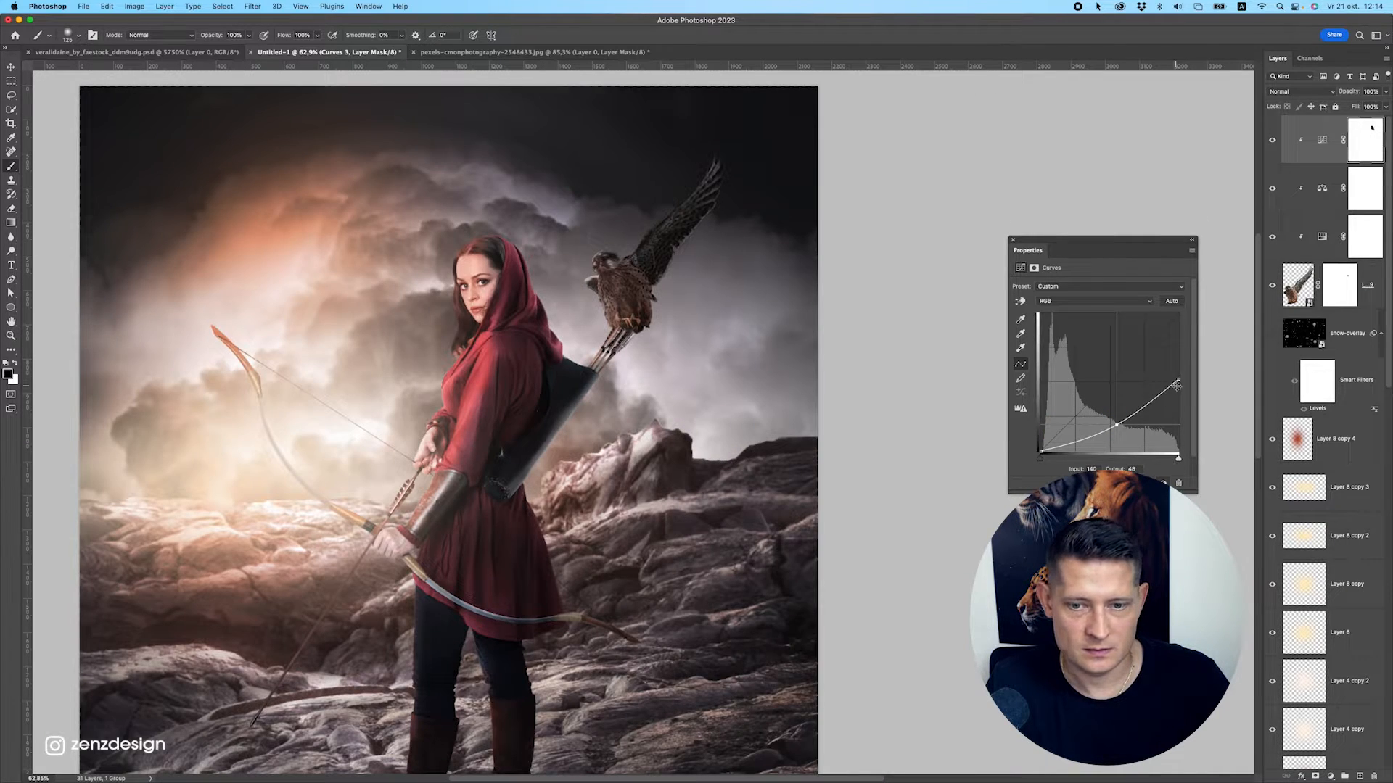
mouse_move(1178, 381)
mouse_down()
mouse_move(1182, 361)
mouse_move(1190, 398)
mouse_up()
key(super+z)
key(super+z)
Lower the white point output of the kestrel's Curves adjustment to 100.
click(1110, 418)
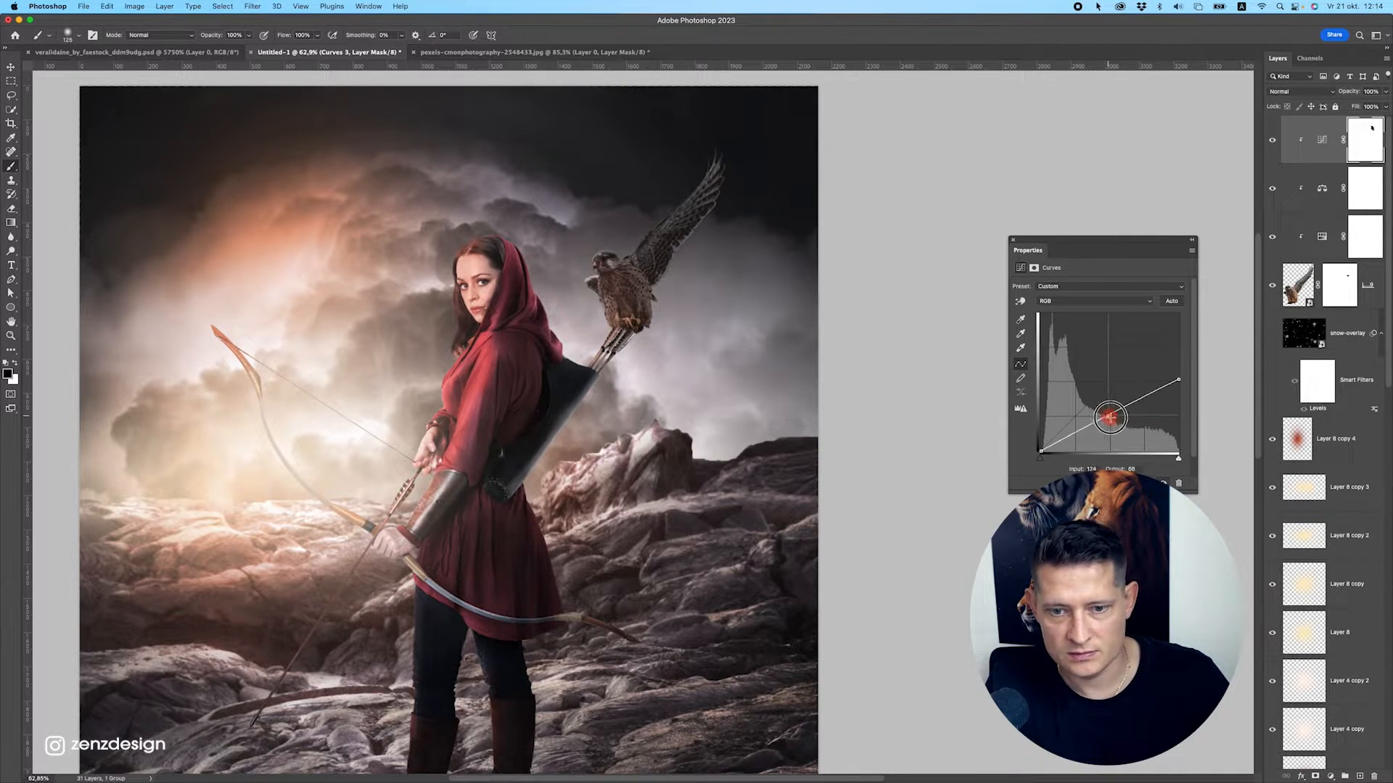
drag(1109, 418, 1114, 427)
key(super+z)
drag(1179, 379, 1185, 398)
scroll(665, 367, down, 4)
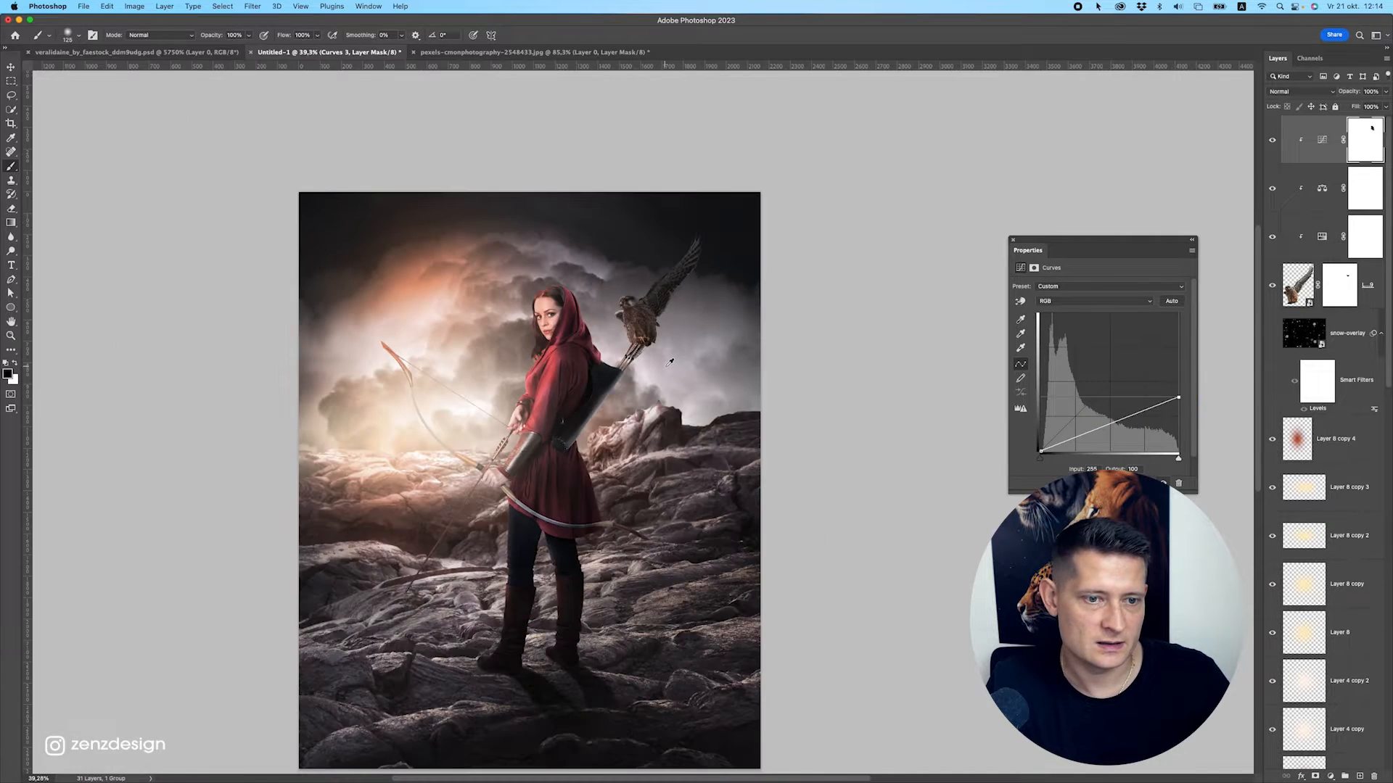
Paint black on the Curves mask along the front edge of the kestrel's raised wing to bring back its light.
scroll(670, 361, up, 4)
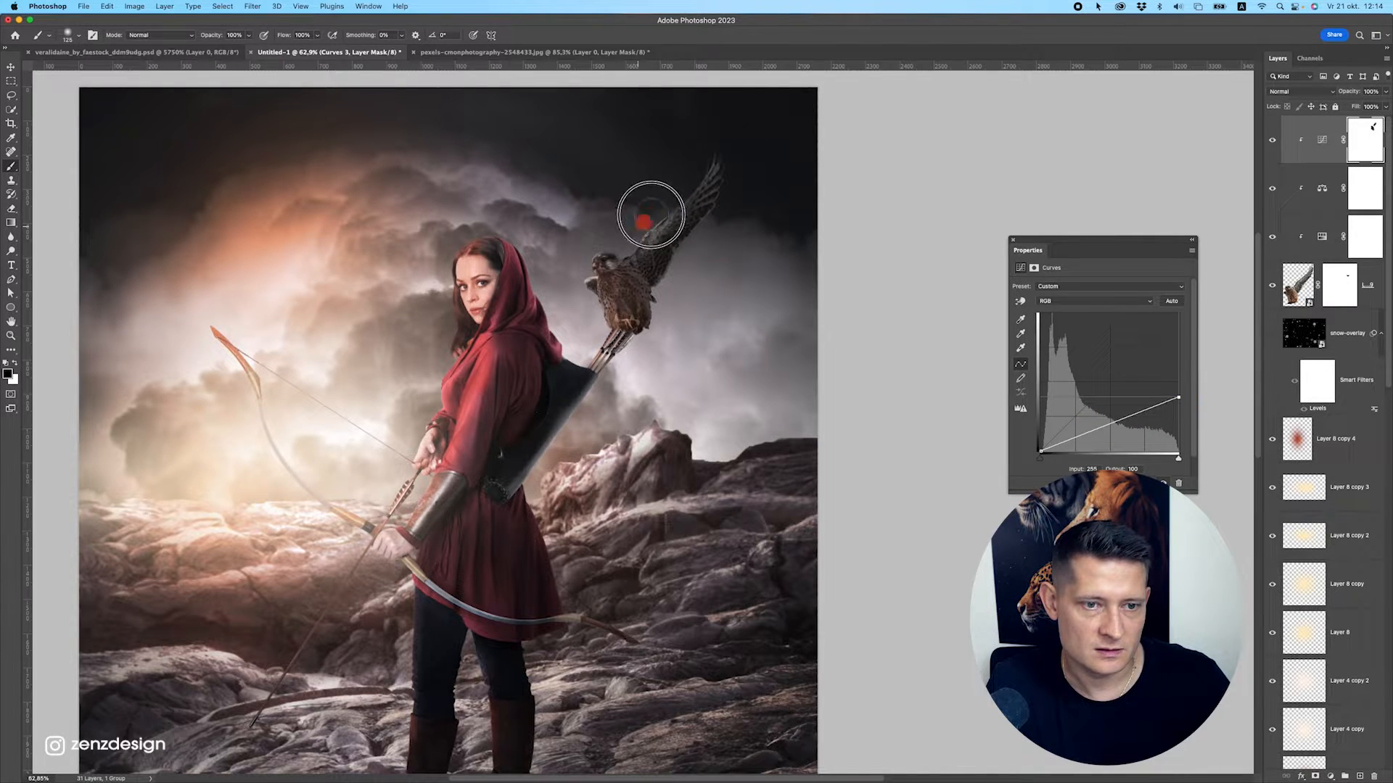
scroll(616, 210, down, 4)
scroll(617, 210, up, 4)
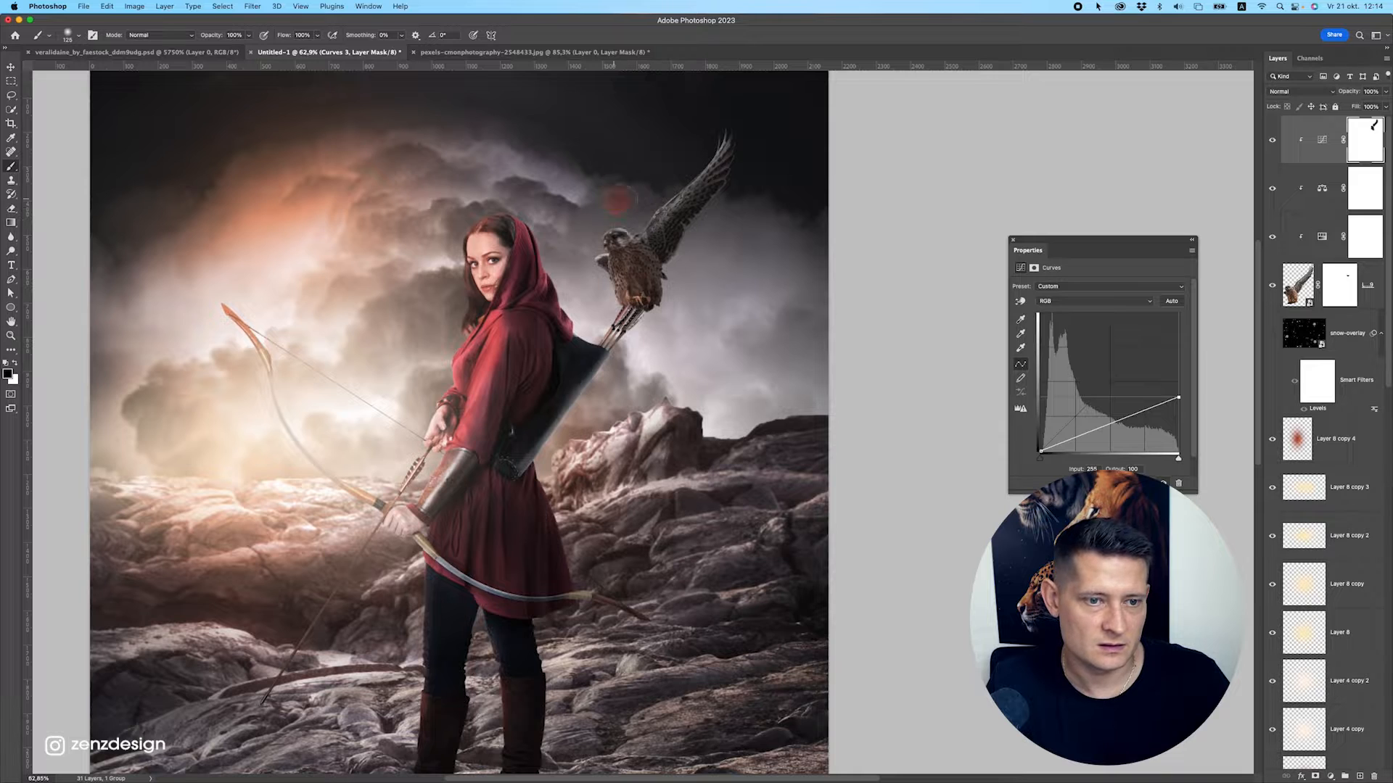
scroll(581, 290, down, 6)
scroll(581, 304, up, 2)
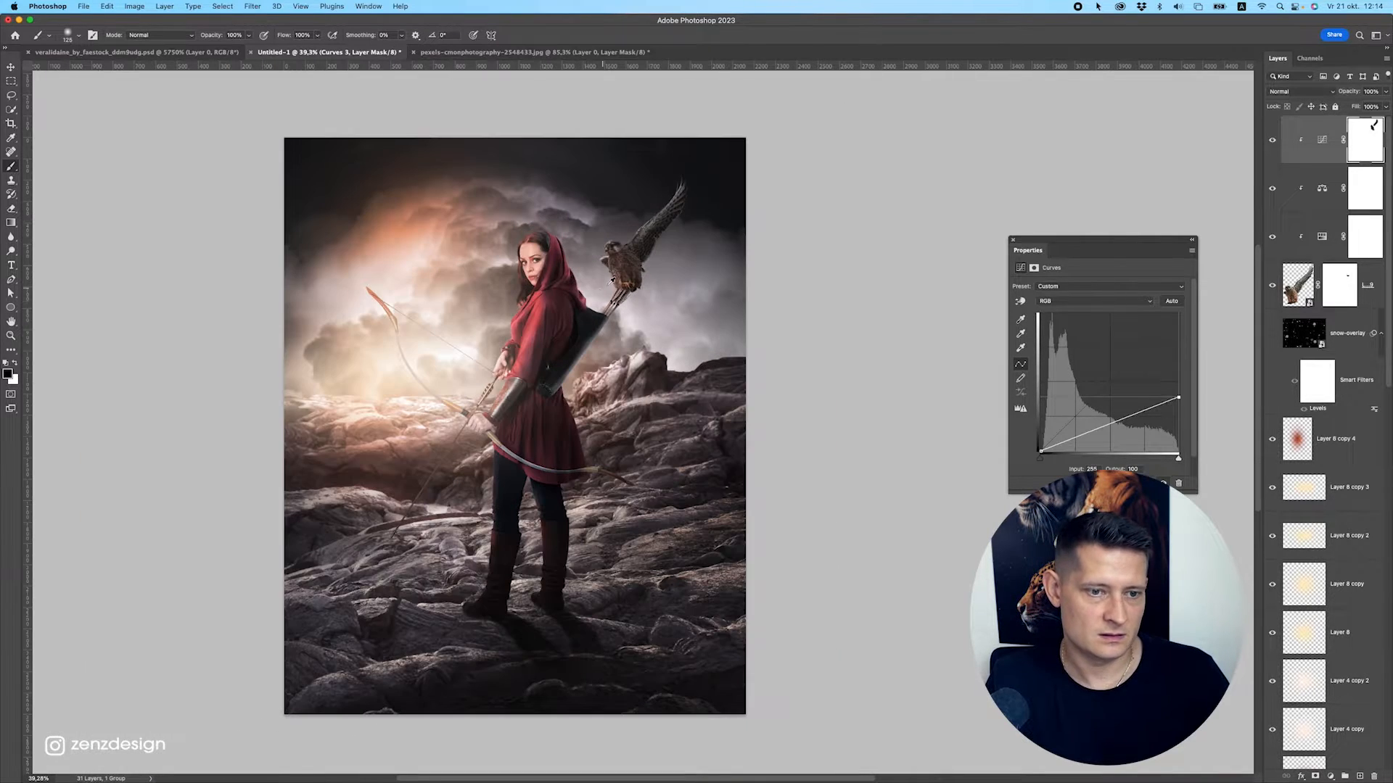
scroll(612, 279, up, 4)
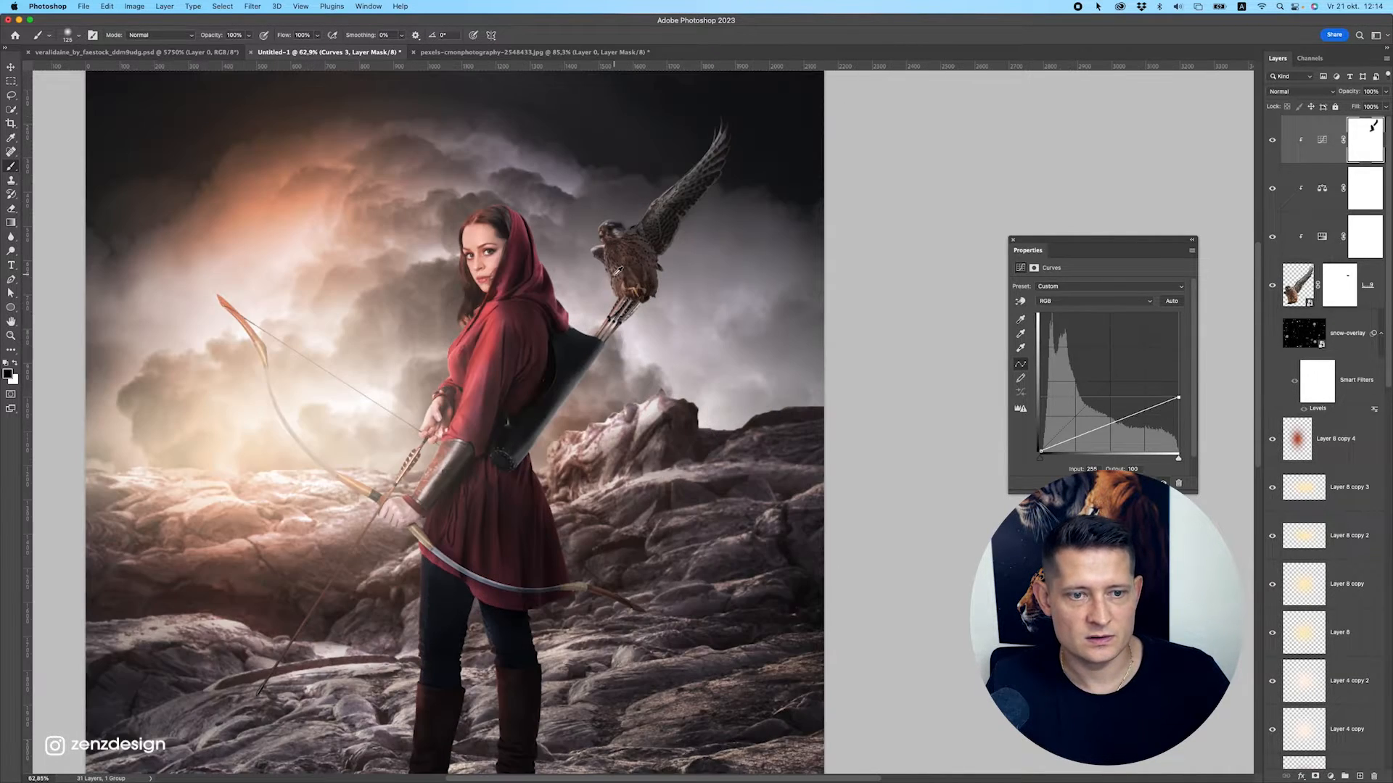
Add a second Curves adjustment clipped to the kestrel with its white point input at 184, and invert its mask to black.
click(1332, 777)
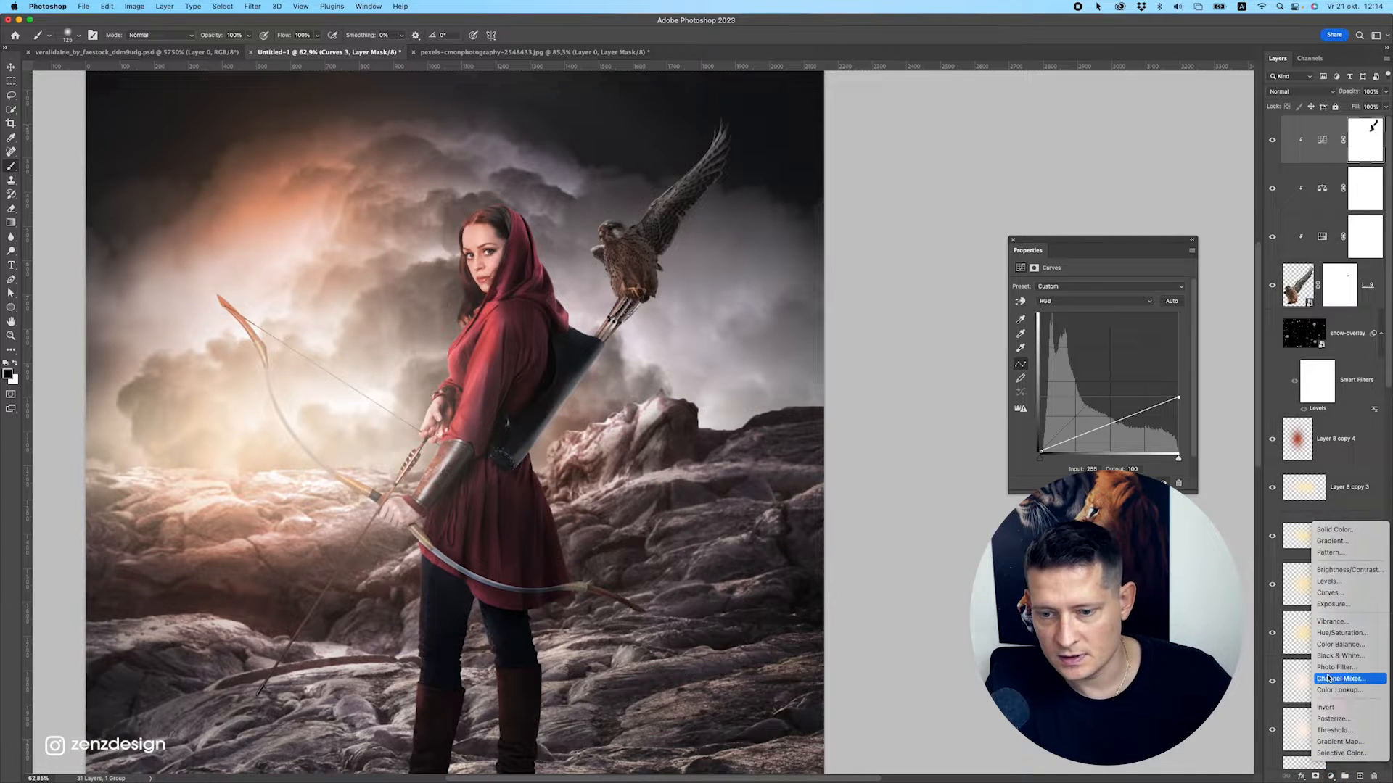
click(1342, 600)
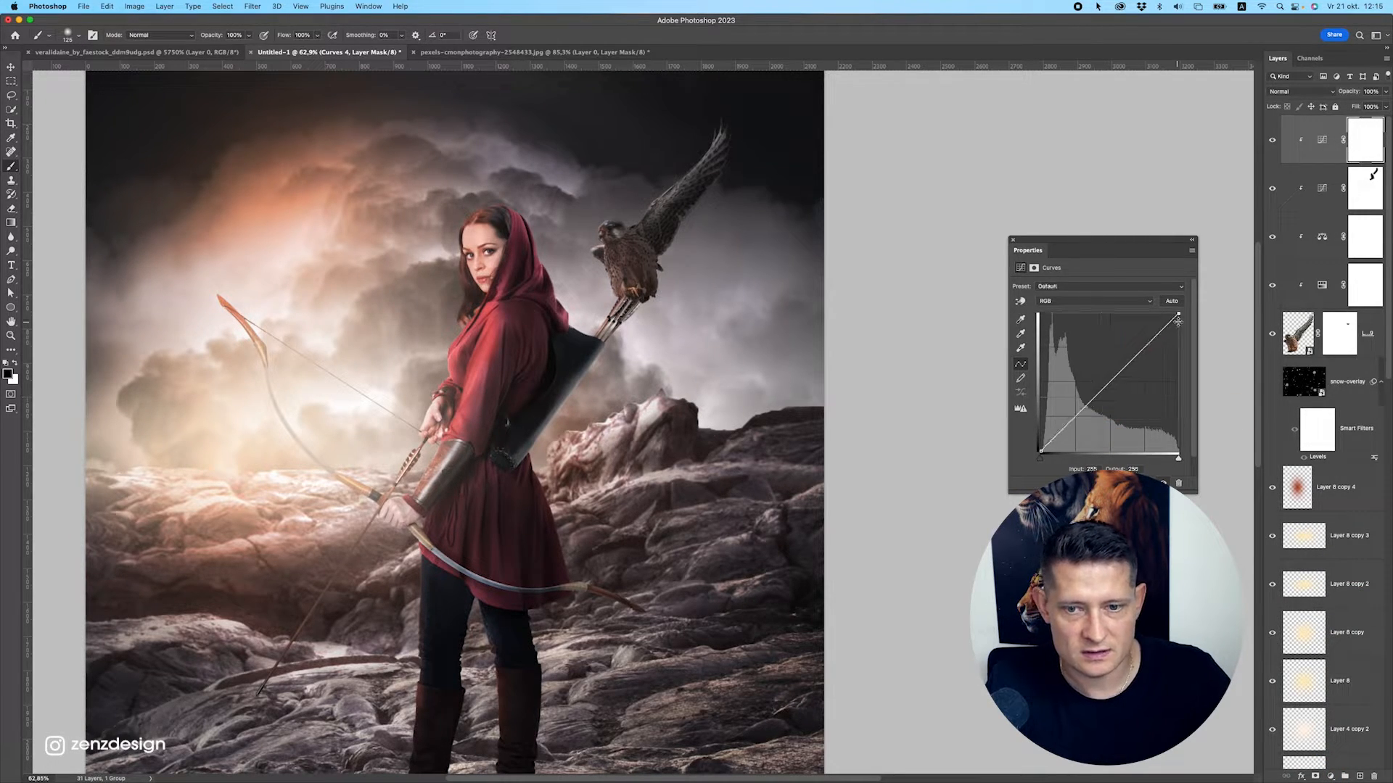
drag(1177, 319, 1140, 310)
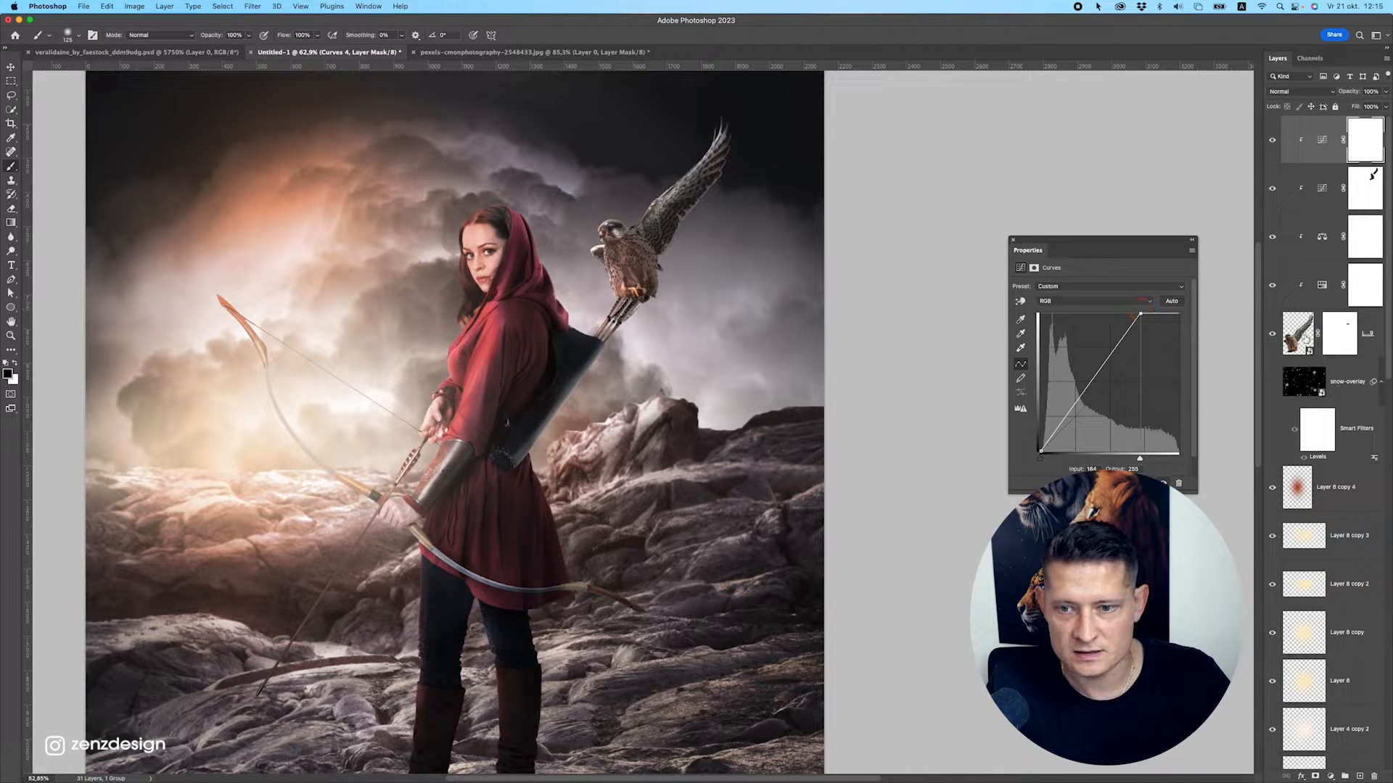
key(super+i)
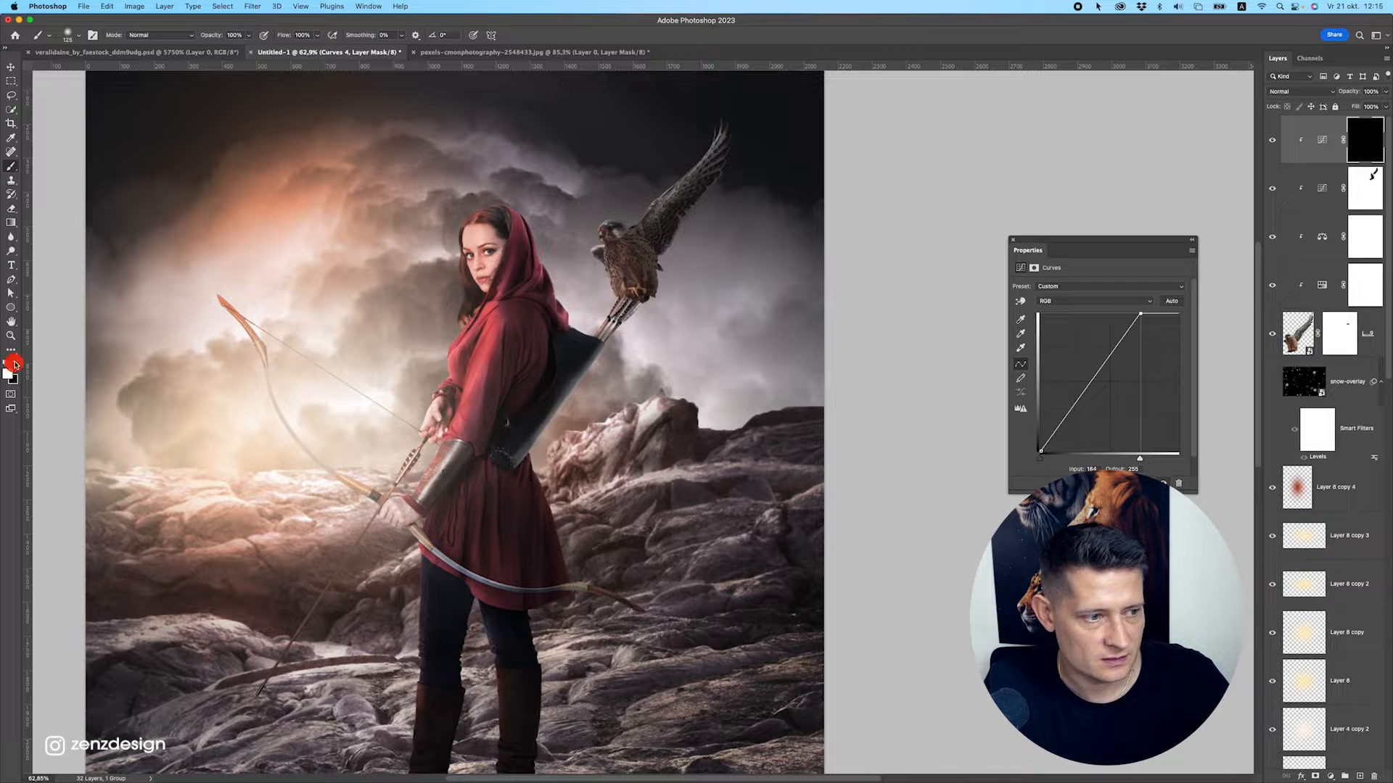
Paint white on the new Curves mask over the kestrel's front and wing edge to brighten the side facing the light.
mouse_move(604, 300)
mouse_down()
mouse_move(565, 254)
mouse_move(595, 290)
mouse_move(561, 208)
mouse_up()
mouse_move(667, 187)
mouse_down()
mouse_move(721, 137)
mouse_move(639, 214)
mouse_move(676, 150)
mouse_move(659, 166)
mouse_move(699, 130)
mouse_move(606, 231)
mouse_up()
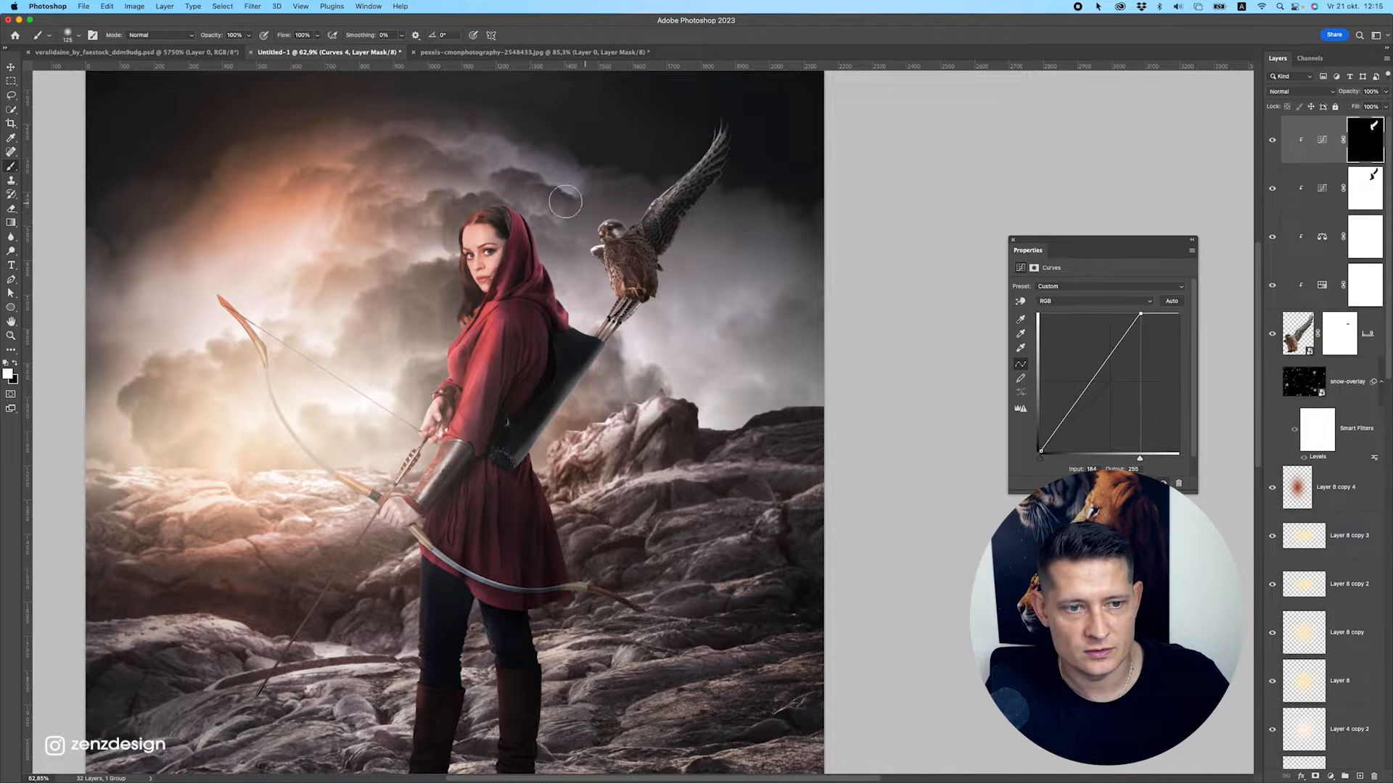
scroll(584, 296, down, 3)
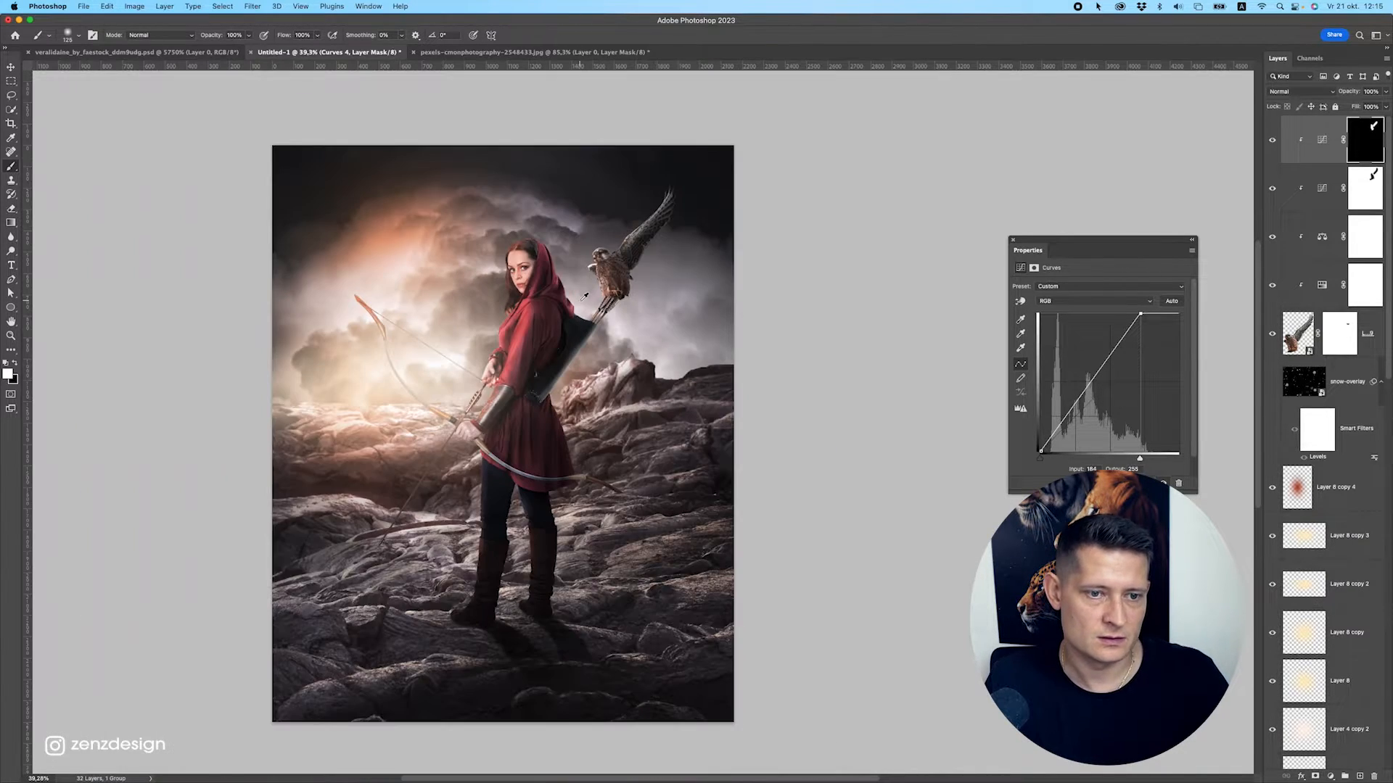
scroll(584, 296, down, 2)
scroll(558, 301, up, 4)
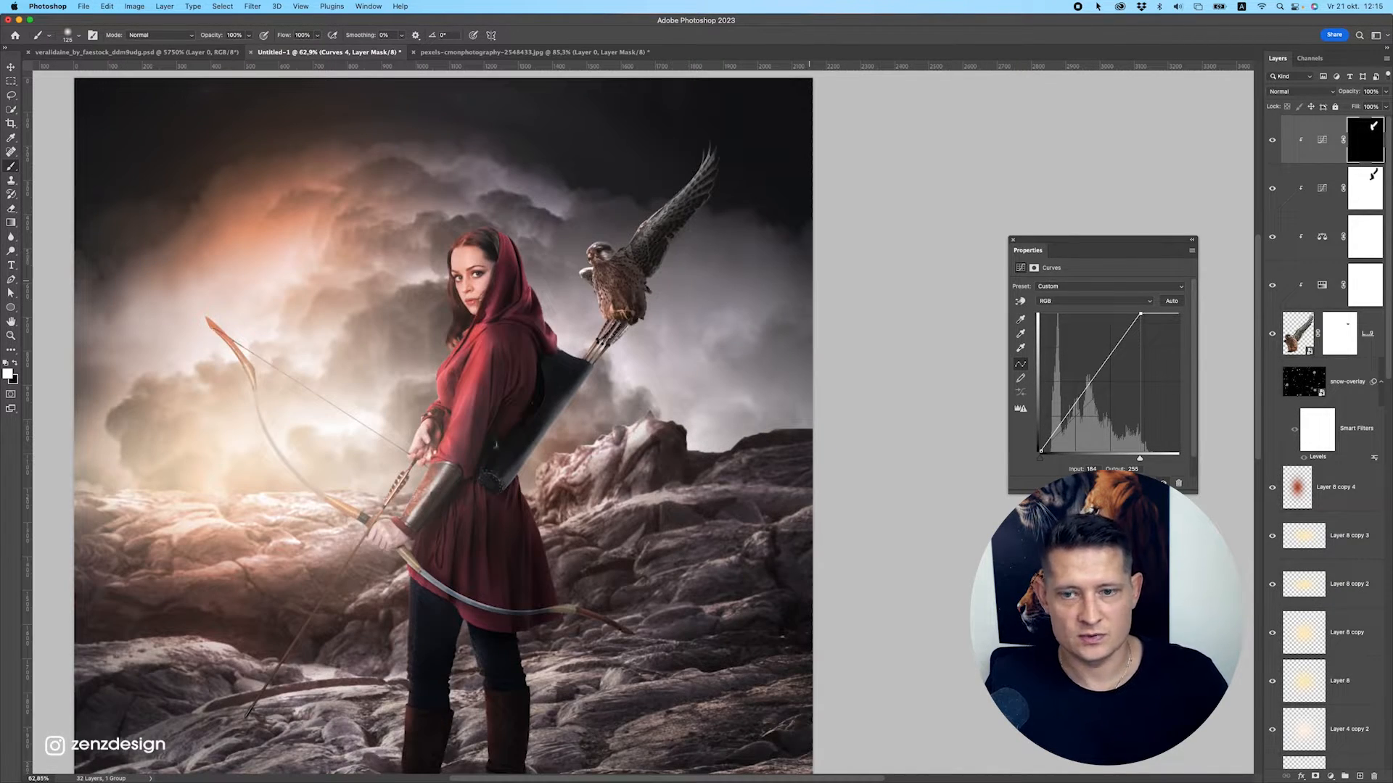
Try a midtone point and a lower white point input on the brightening Curves adjustment.
click(1083, 390)
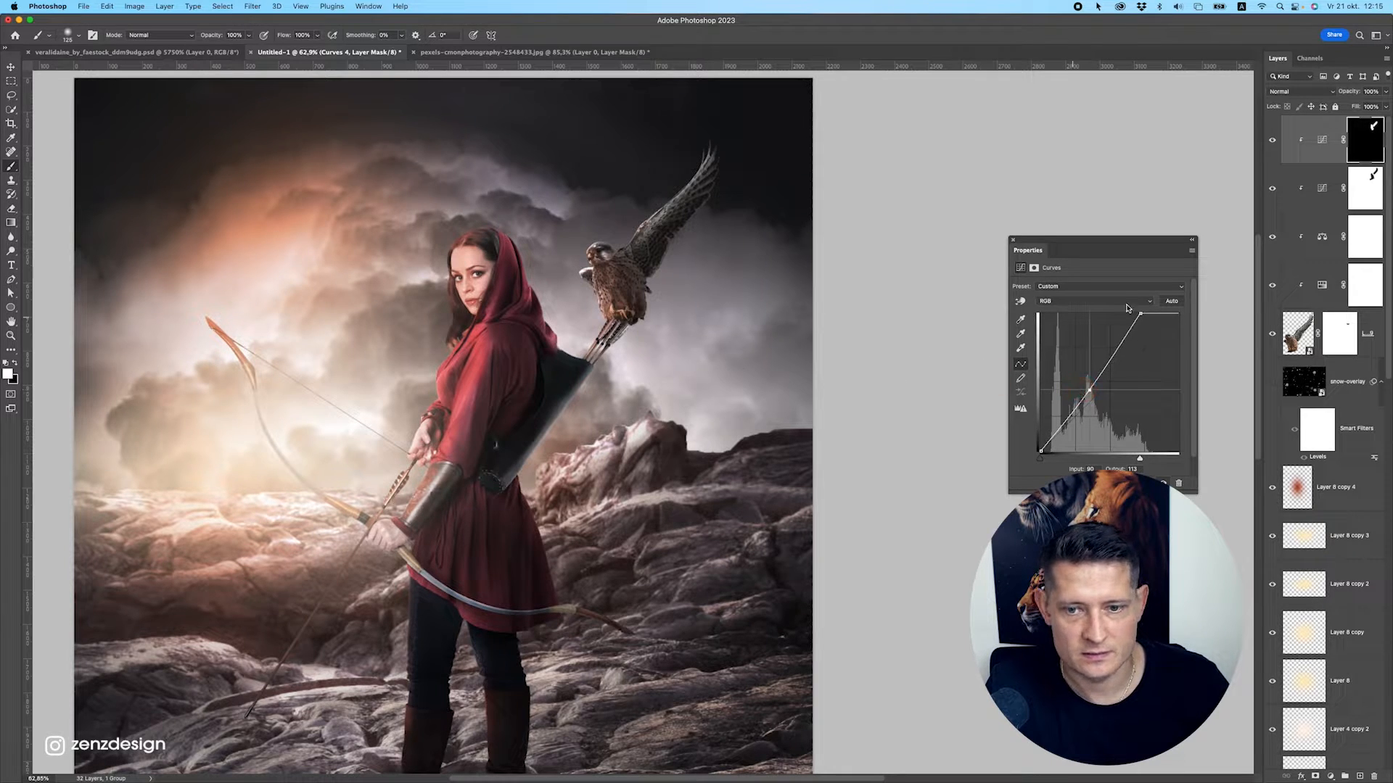
drag(1141, 315, 1130, 314)
key(super+z)
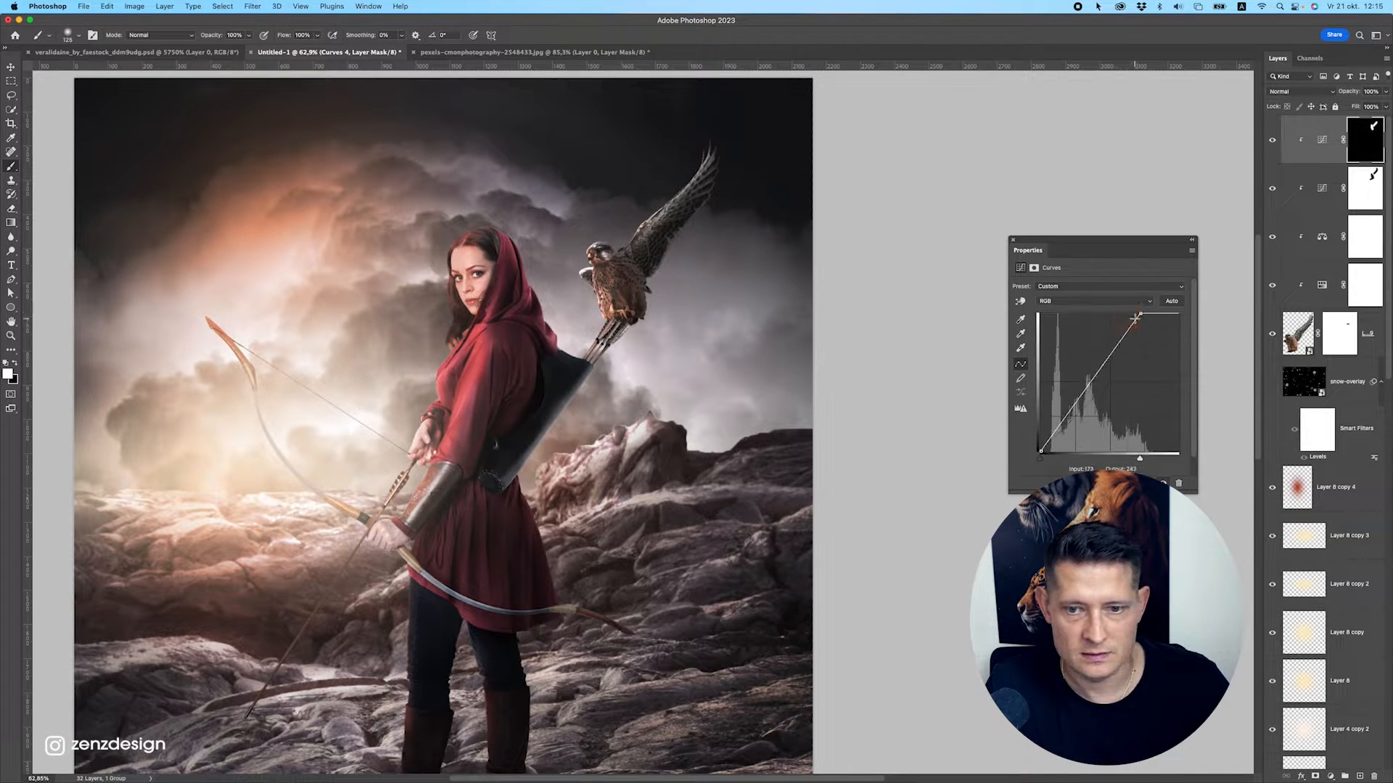
Try painting the kestrel's layer mask with a smaller brush where its claws and tail meet the arrow feathers.
scroll(645, 353, down, 3)
scroll(633, 356, up, 10)
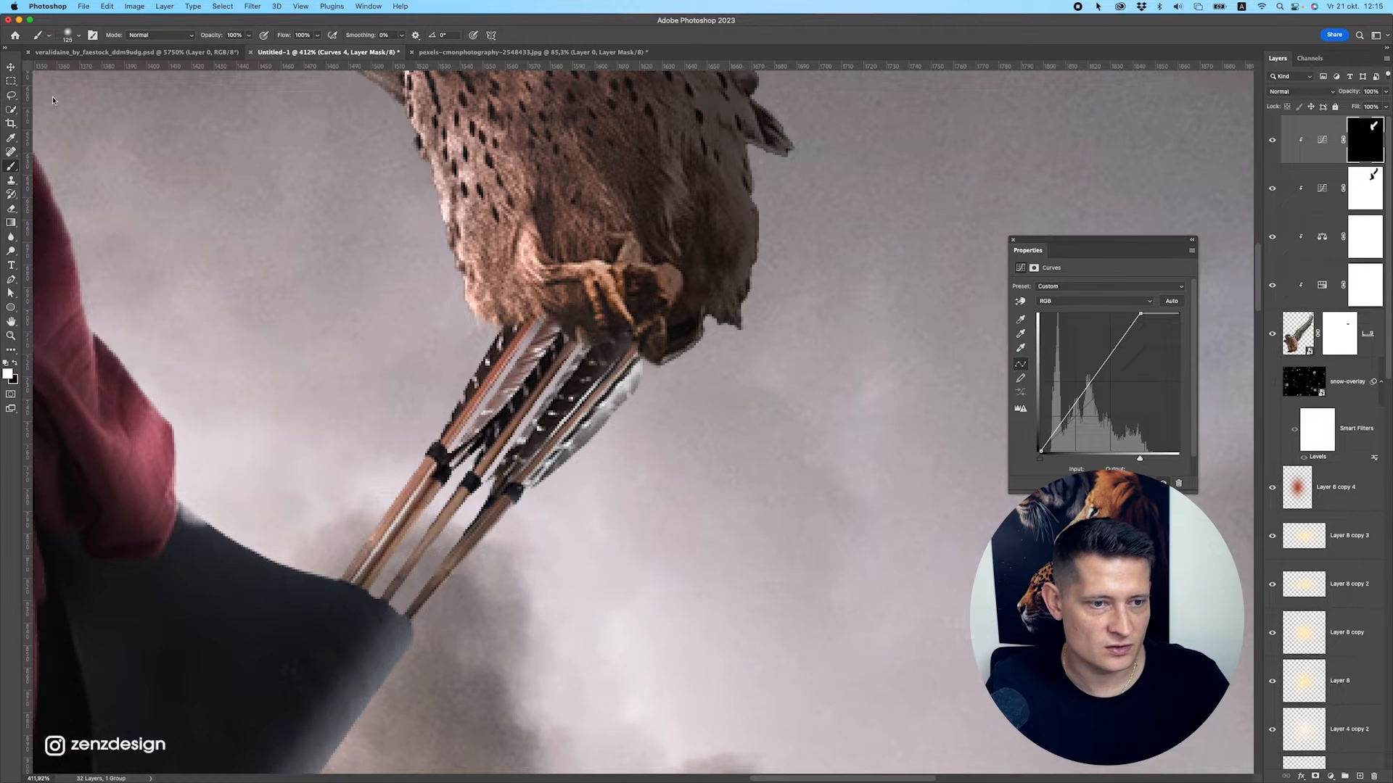
click(1339, 334)
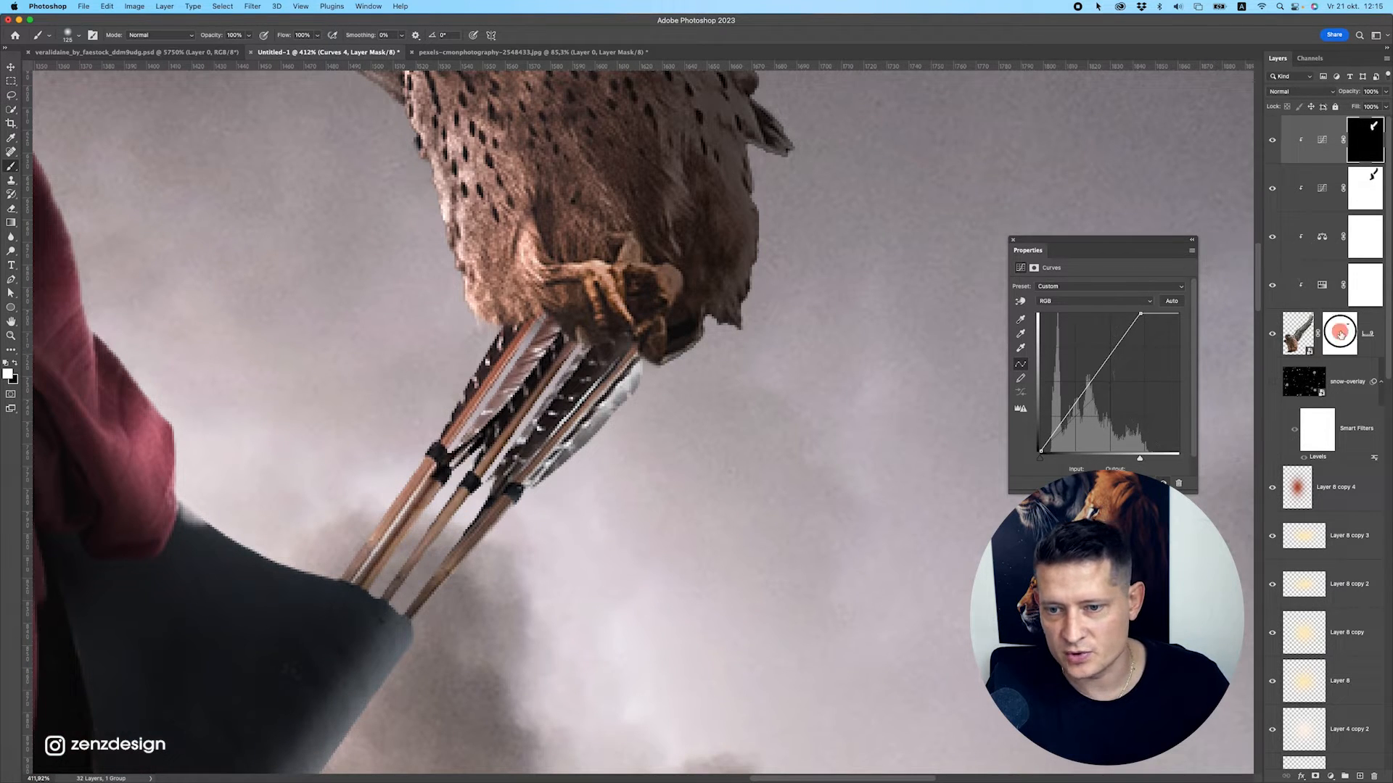
key(bracketleft)
key(bracketleft)
key(bracketleft)
key(bracketleft)
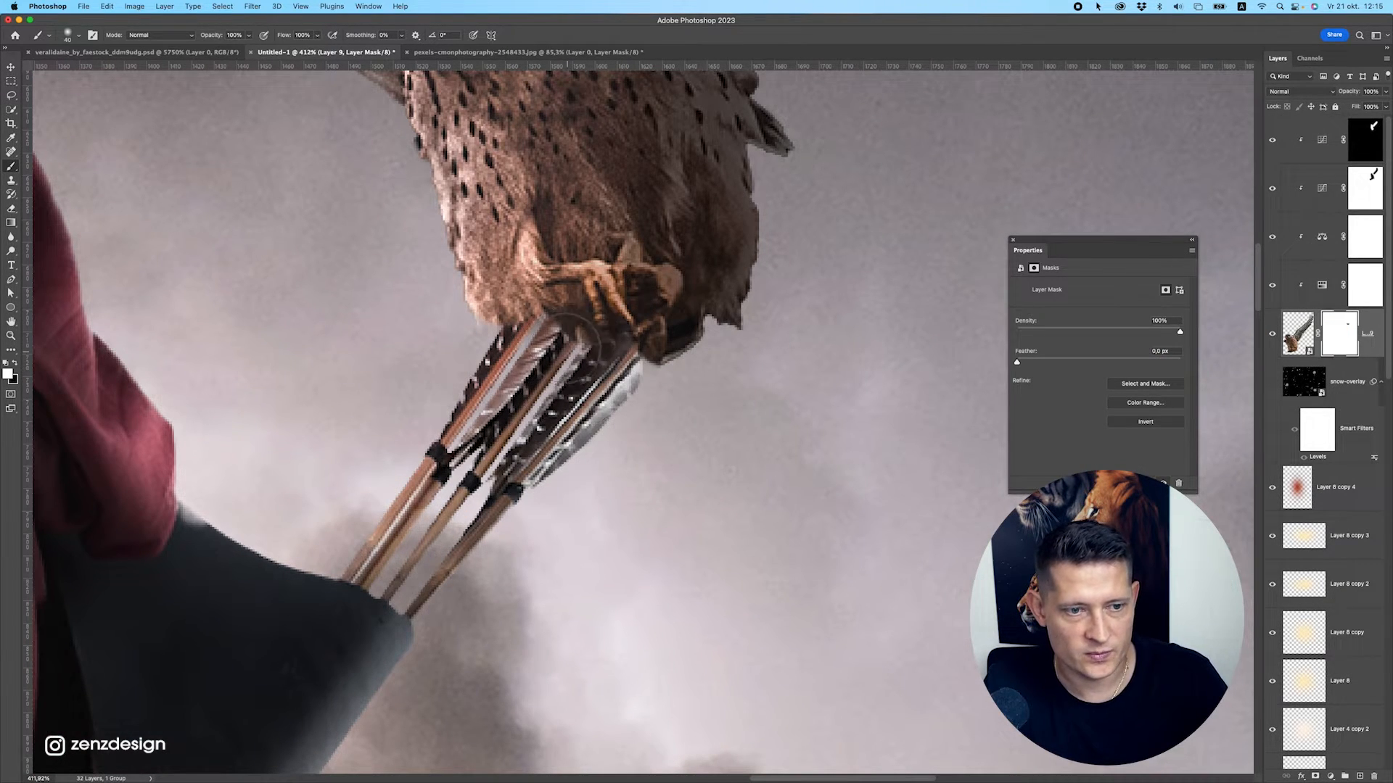
drag(577, 340, 613, 392)
key(super+z)
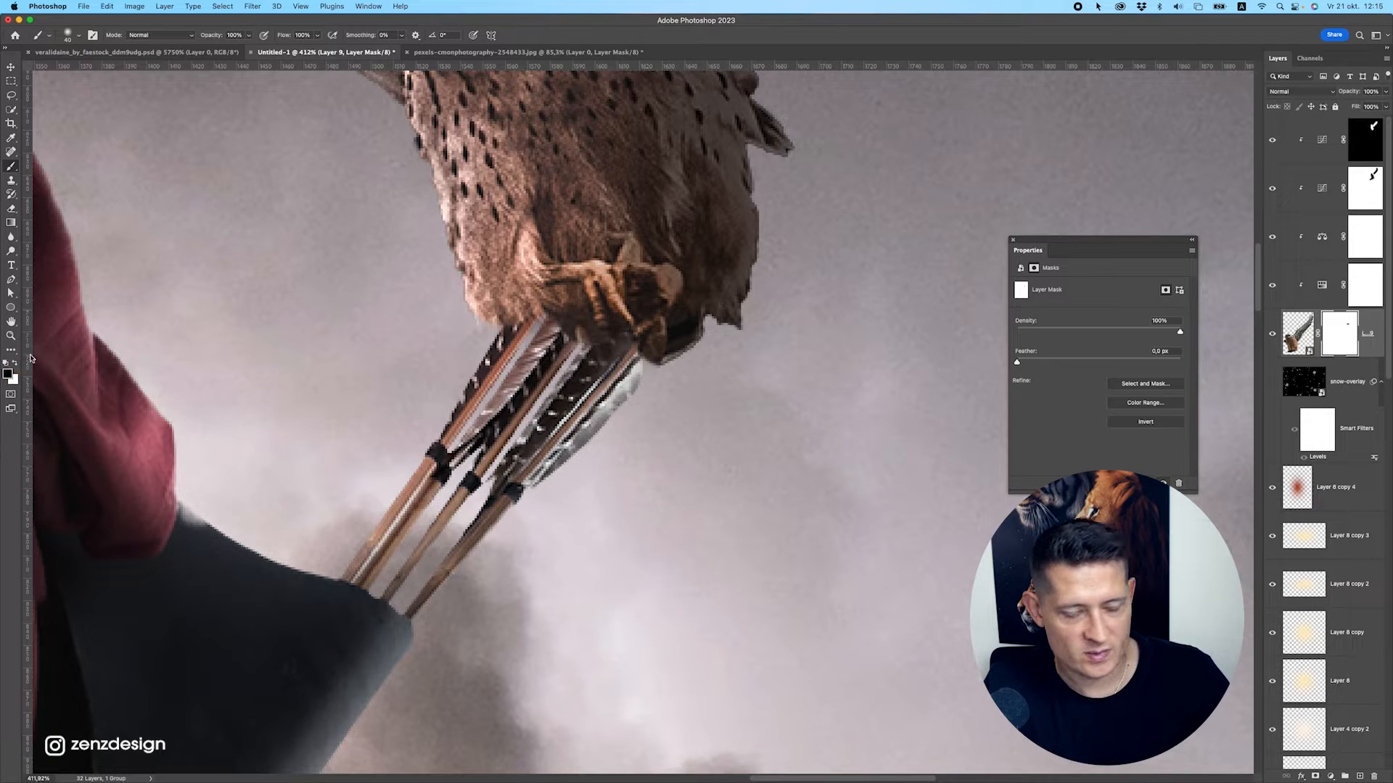
mouse_move(561, 343)
mouse_down()
mouse_move(611, 351)
mouse_move(619, 383)
mouse_move(627, 369)
mouse_move(681, 385)
mouse_move(681, 358)
mouse_move(598, 390)
mouse_move(576, 363)
mouse_up()
key(super+z)
Examine how the kestrel fits the whole composition, both from a distance and closer up.
scroll(537, 378, down, 12)
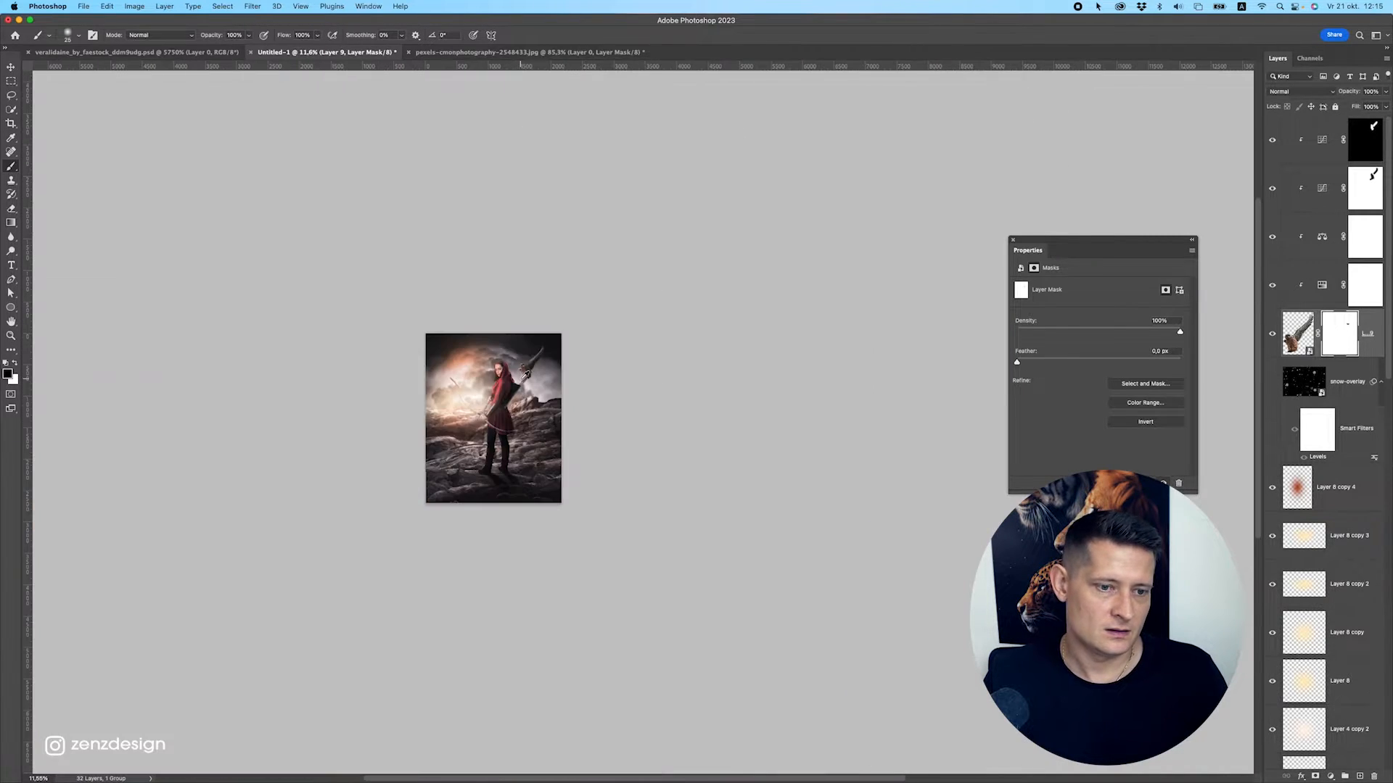
scroll(537, 379, up, 3)
click(11, 67)
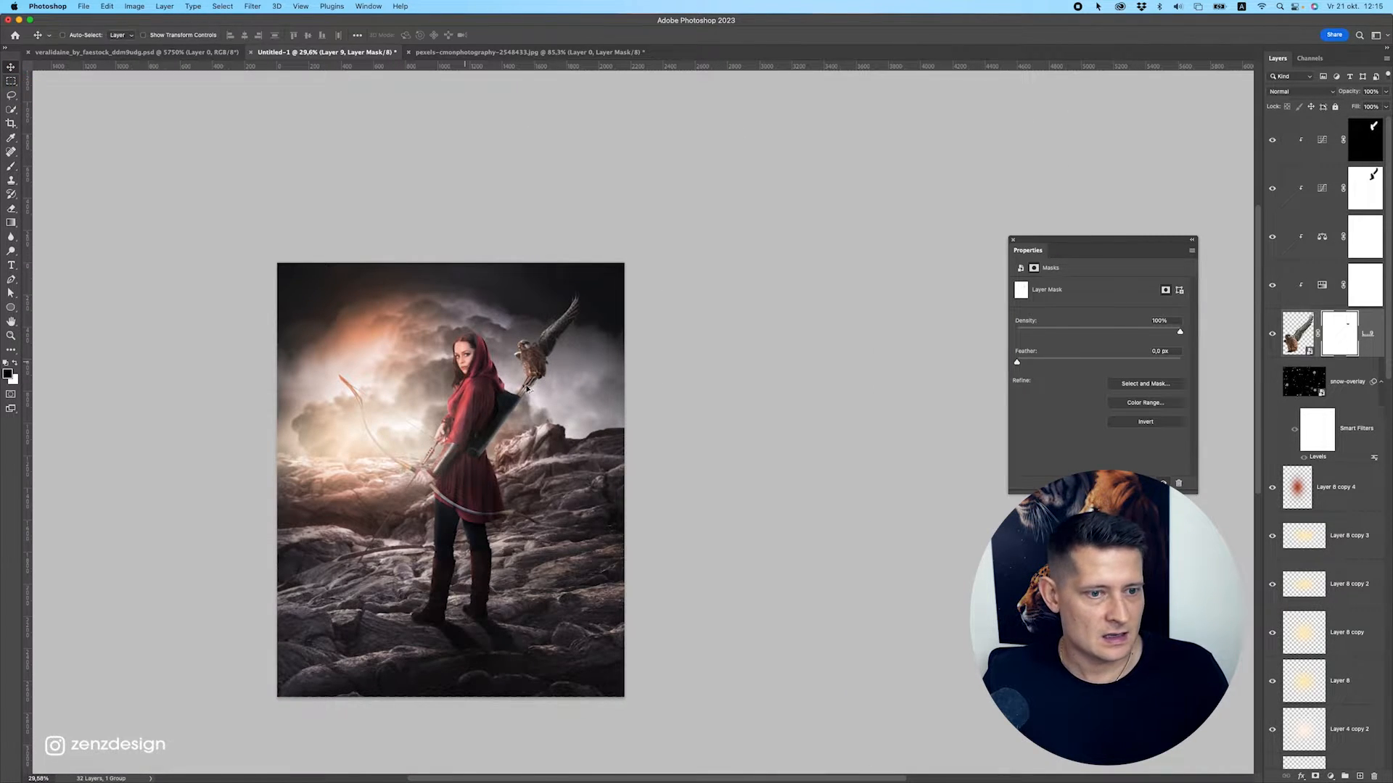
scroll(536, 244, up, 2)
scroll(523, 335, down, 5)
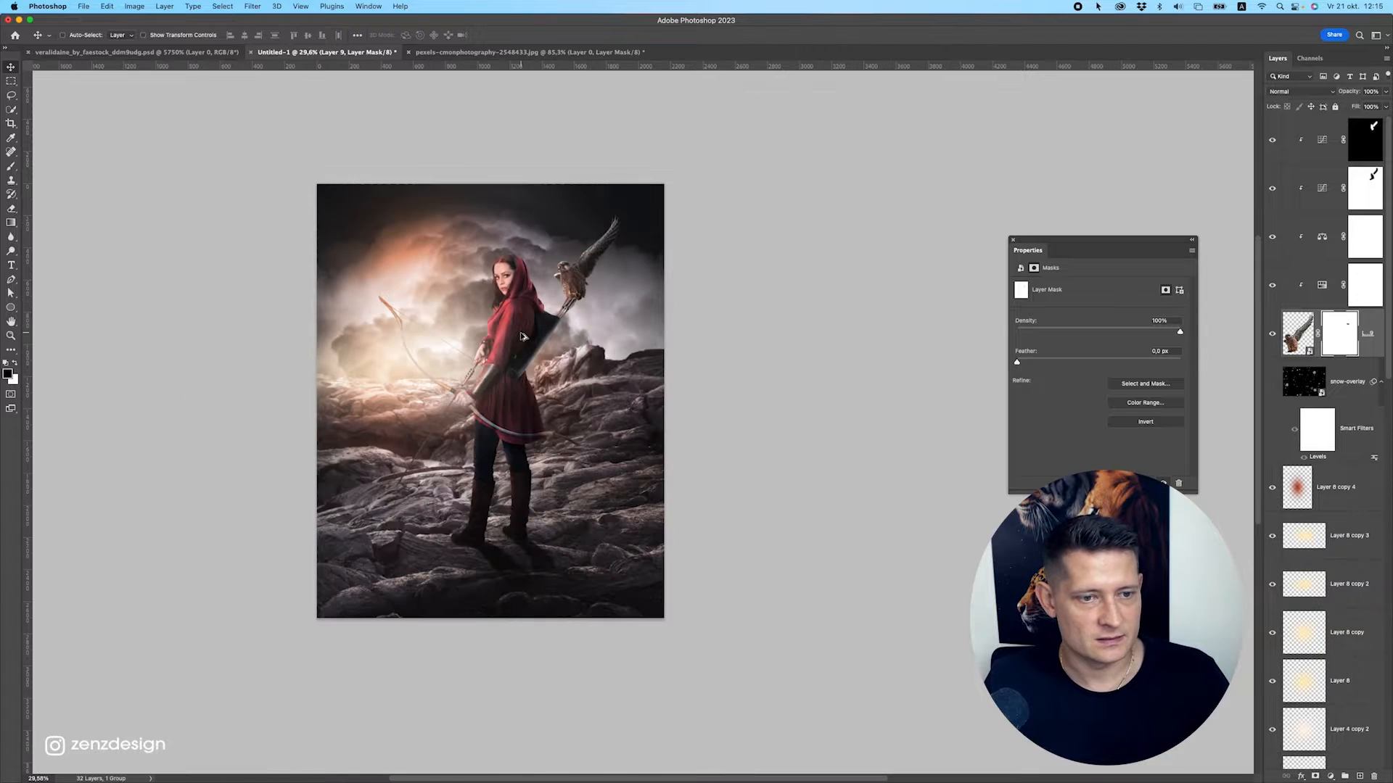
scroll(518, 326, up, 5)
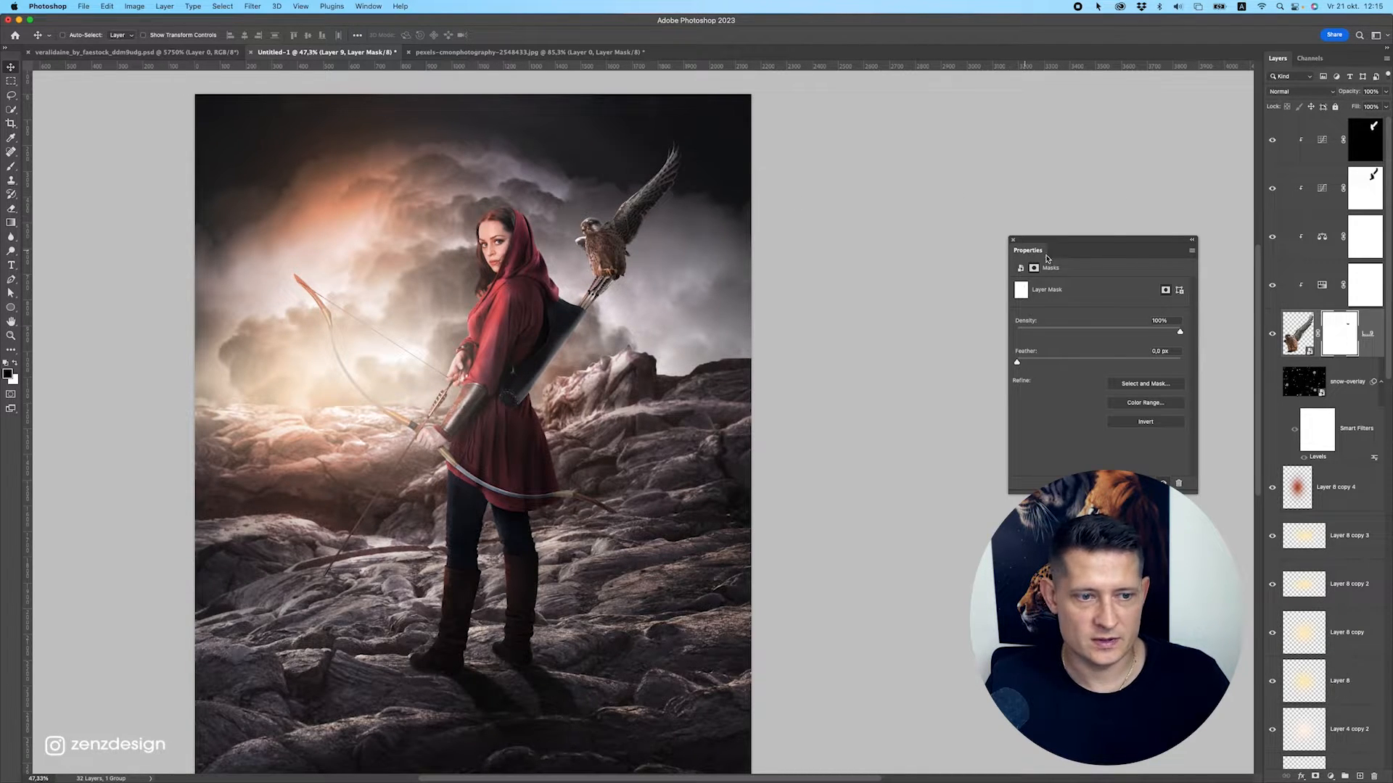
scroll(418, 297, down, 1)
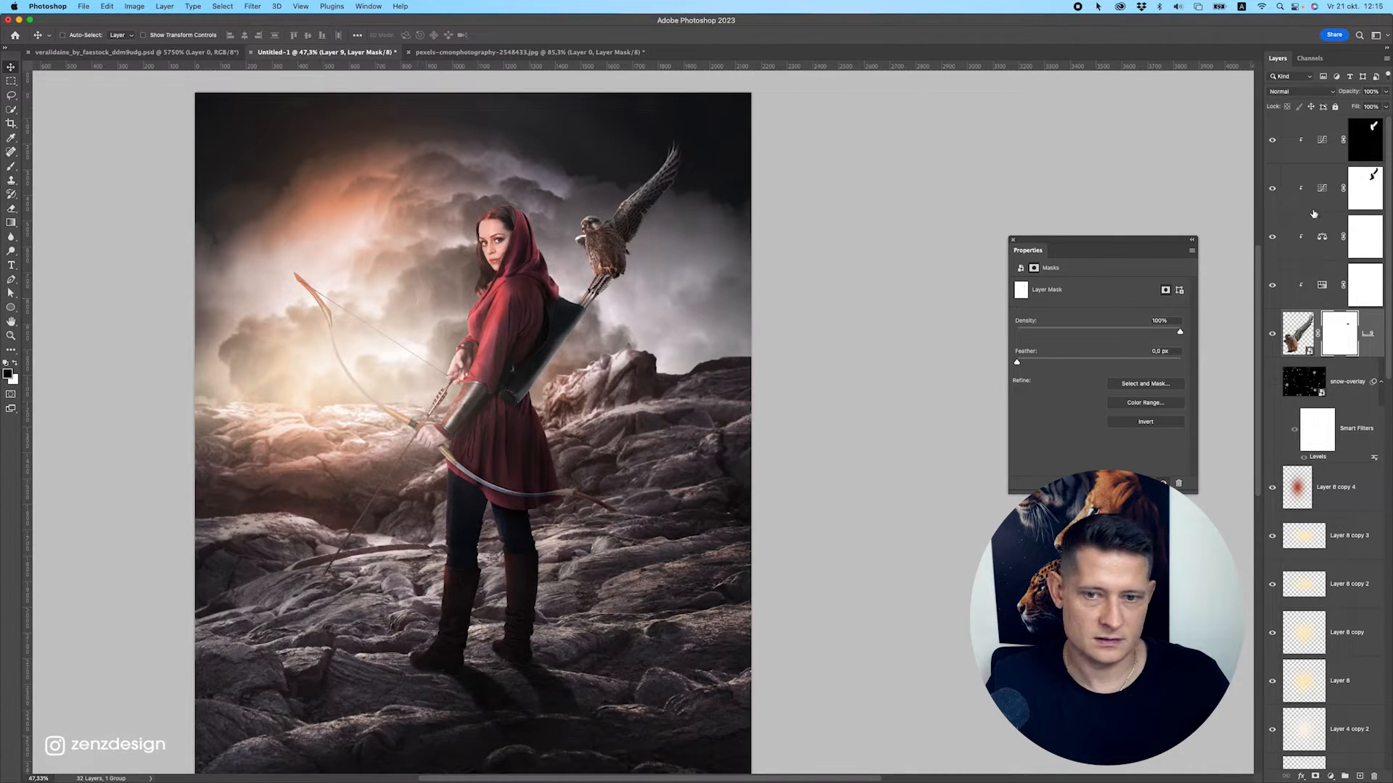
Select the kestrel, archer, shadow and light layers together and nudge them slightly left over the background.
click(1339, 126)
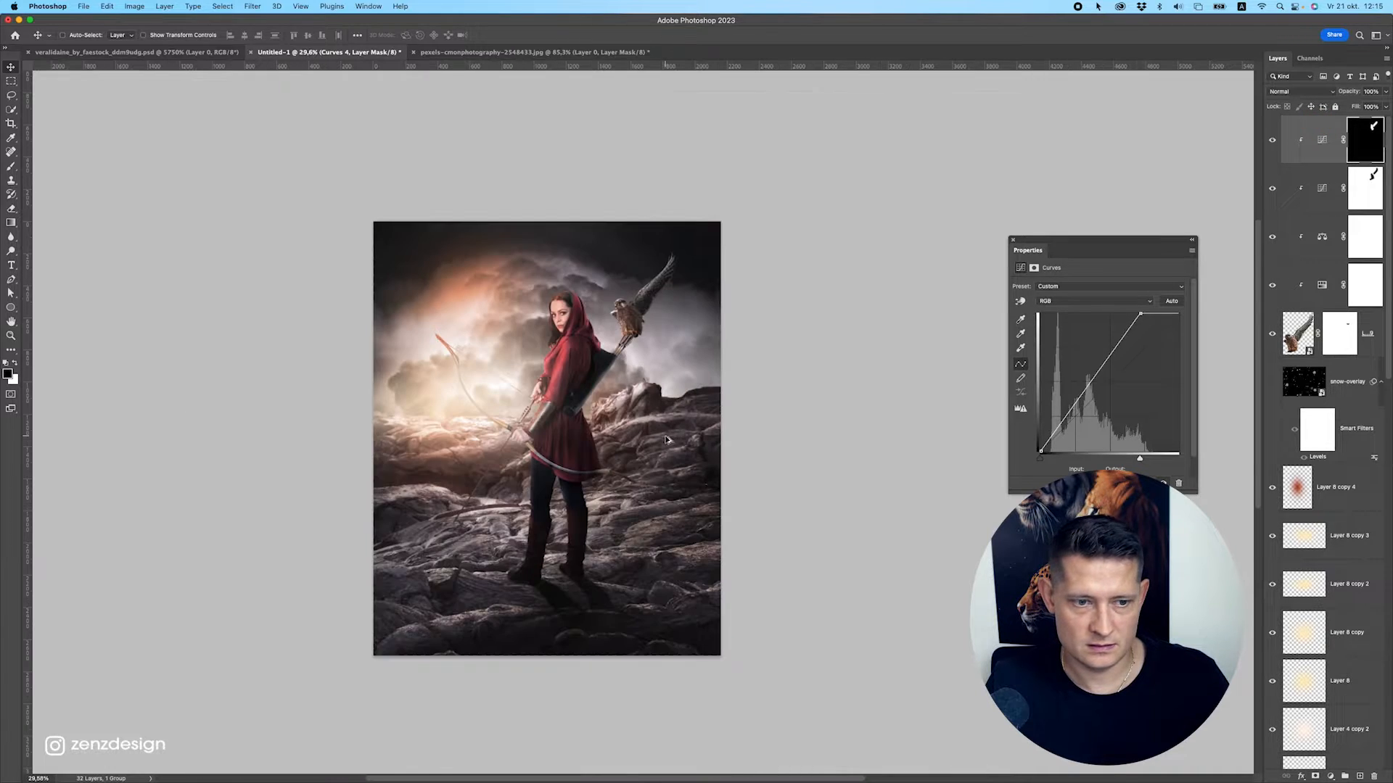
scroll(1320, 620, down, 5)
scroll(1328, 580, down, 1)
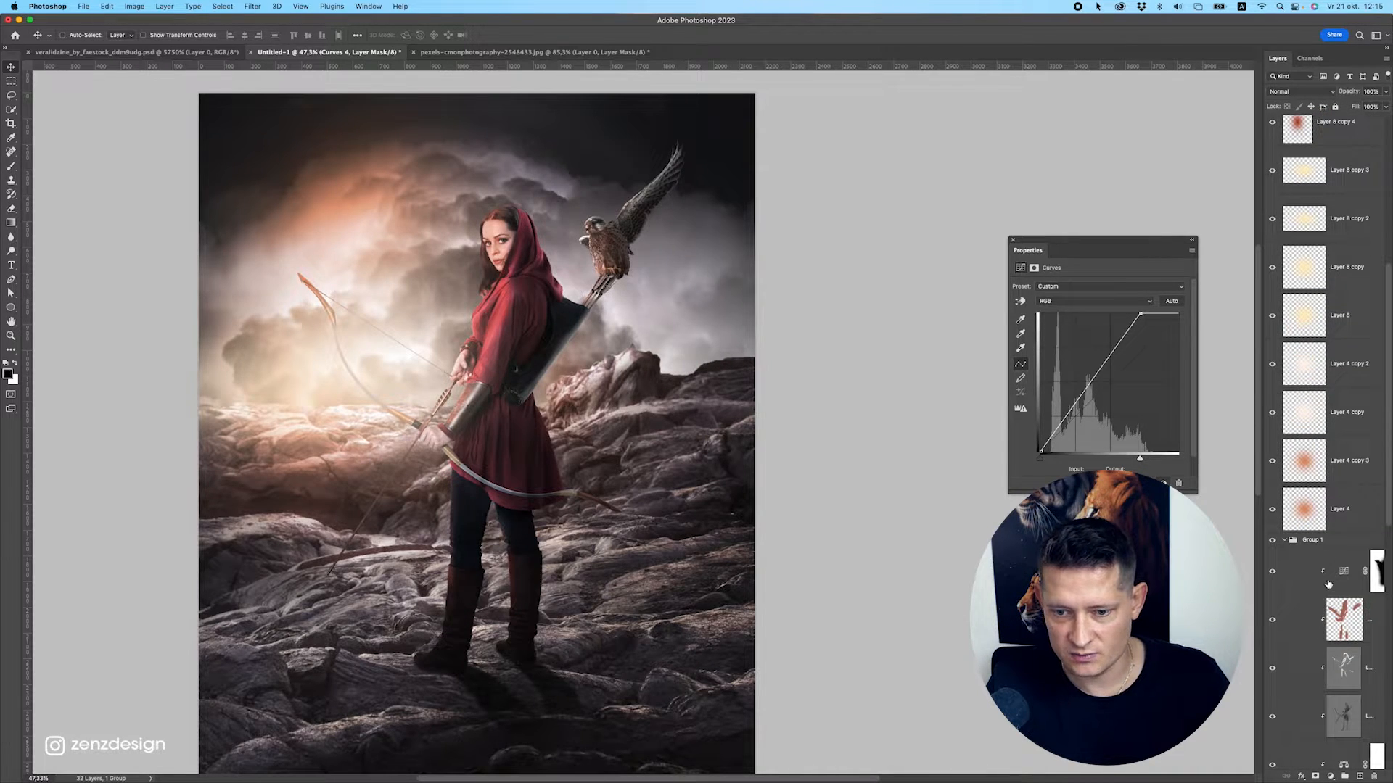
scroll(1328, 584, down, 10)
scroll(1353, 464, up, 1)
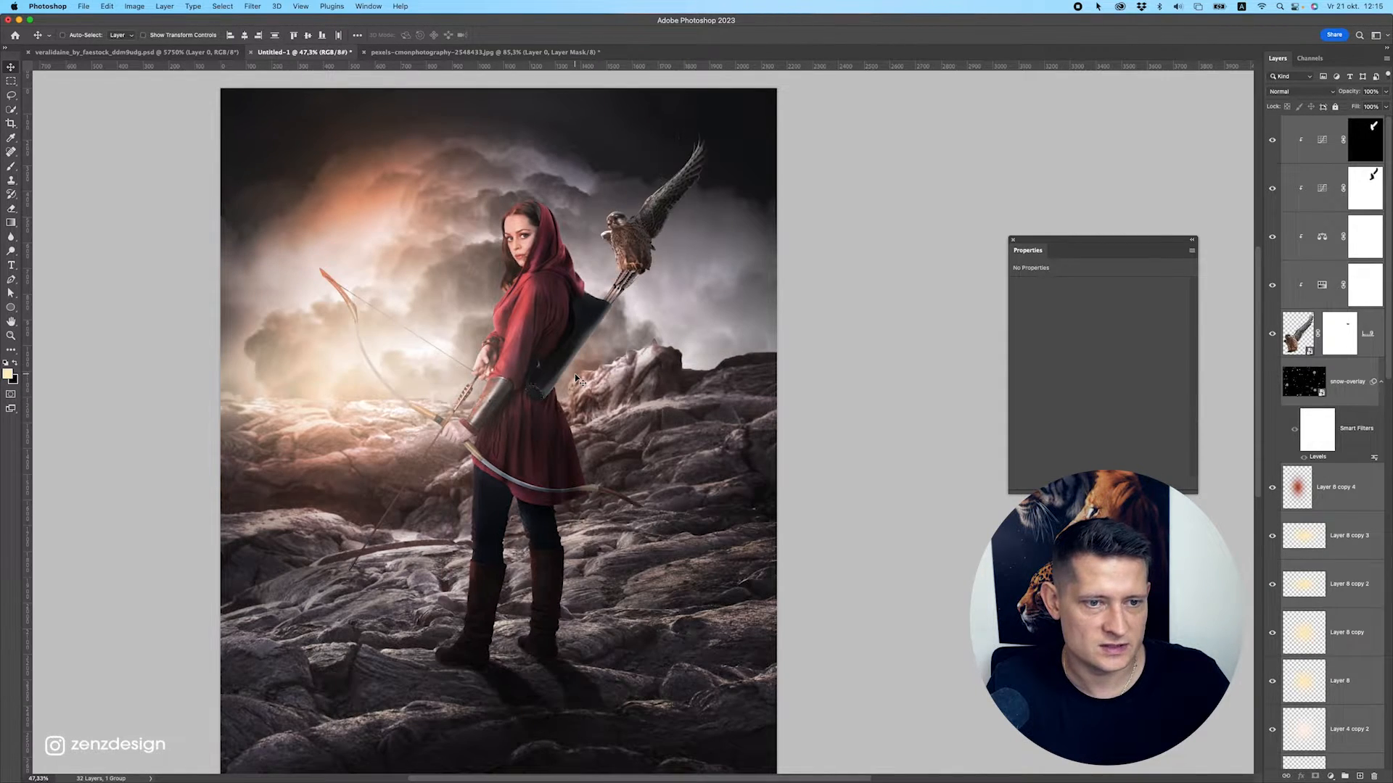
scroll(631, 383, down, 2)
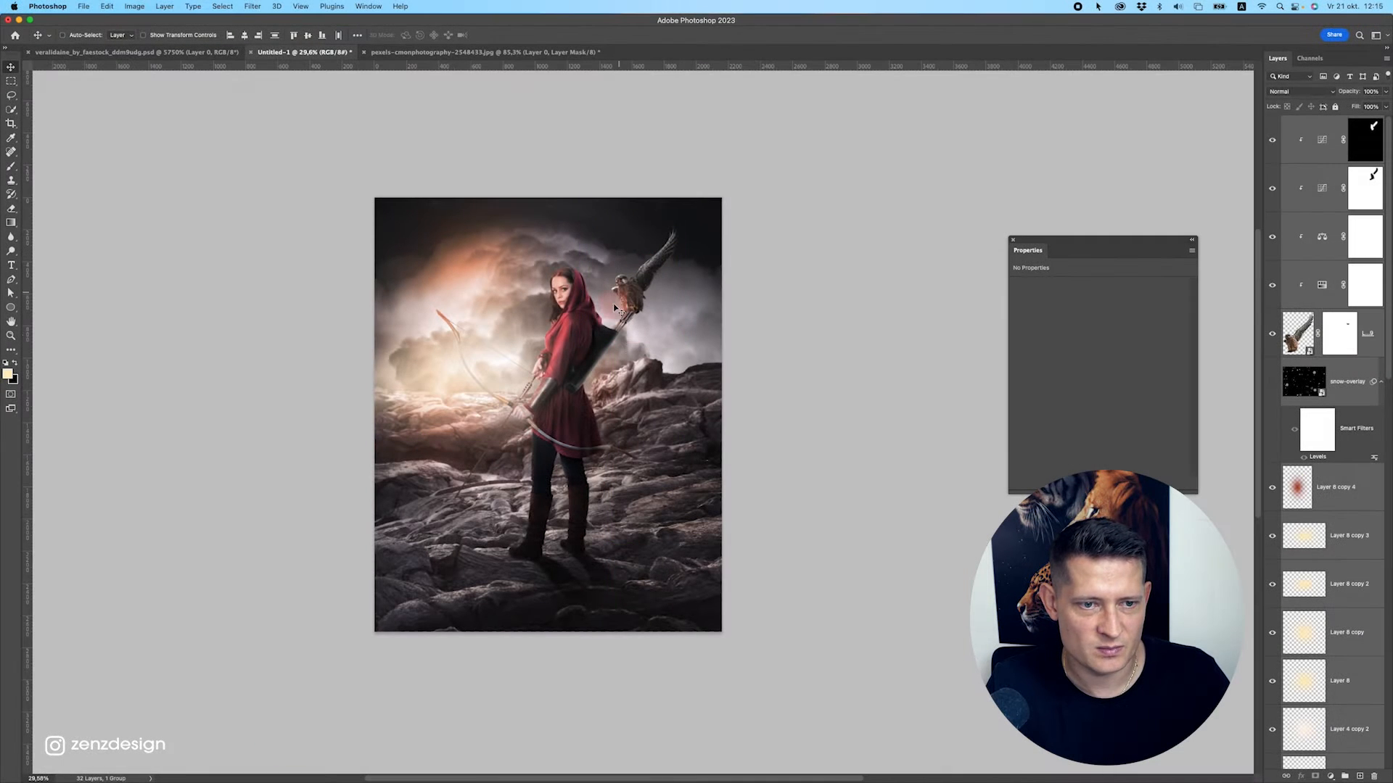
click(617, 366)
drag(616, 367, 641, 357)
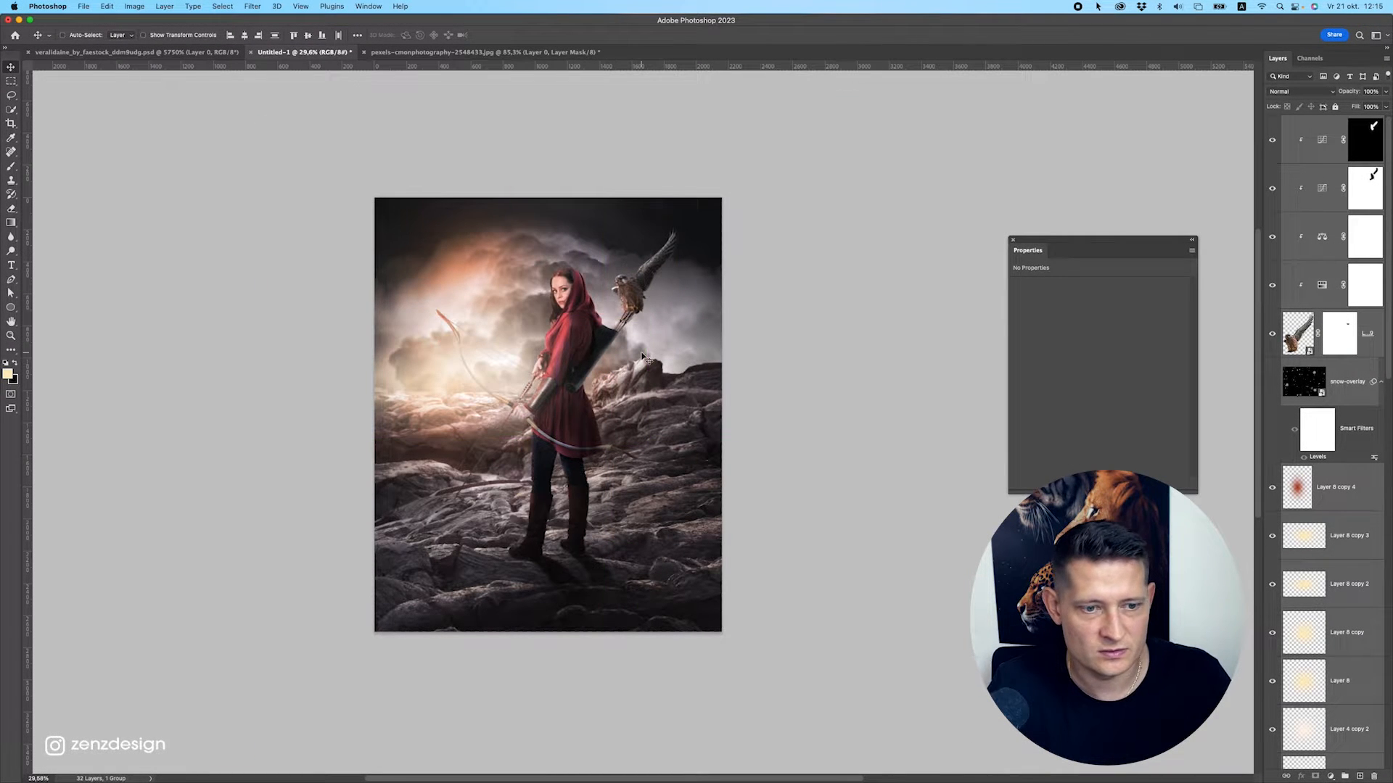
key(shift+Left)
key(shift+Left)
key(shift+Left)
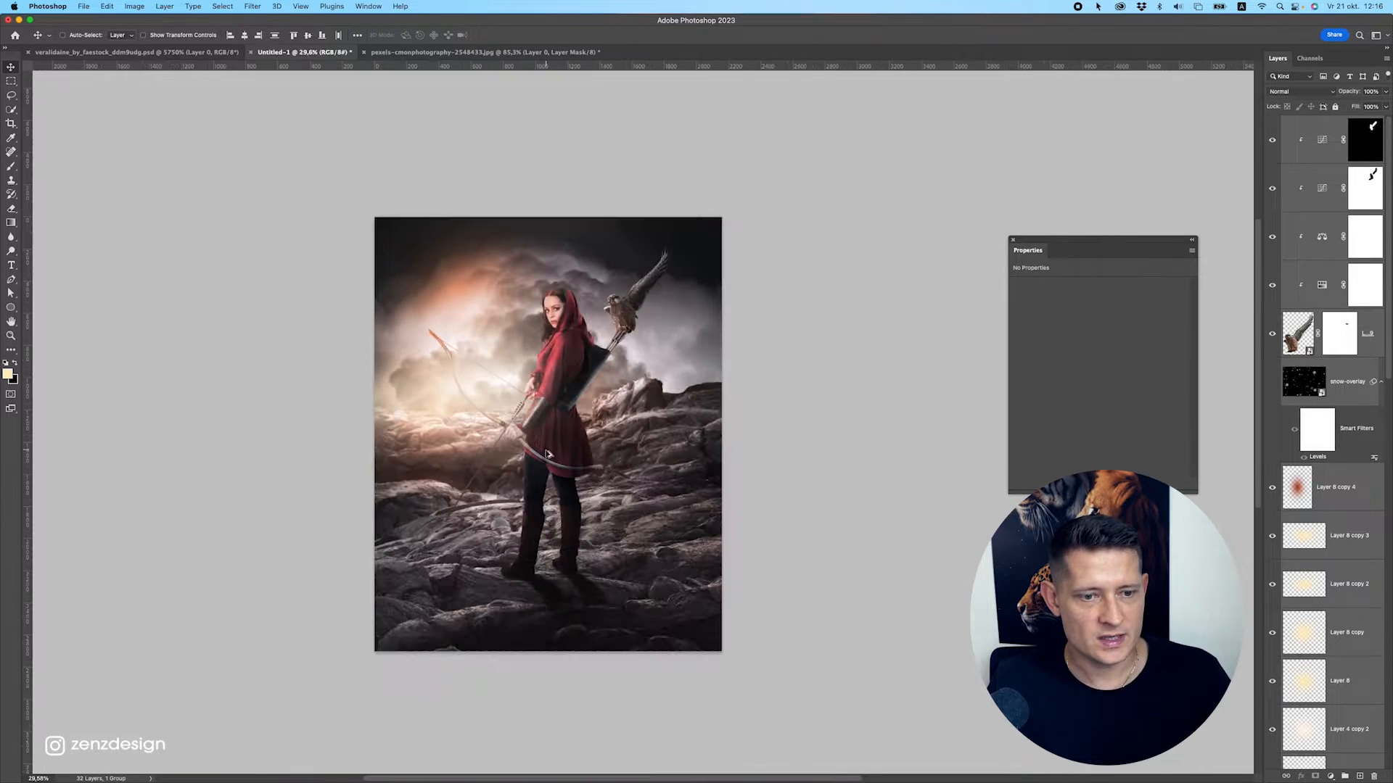
Save the composite in Photoshop format as RedHoodArtwork.psd in the Bureaublad folder.
scroll(642, 428, up, 3)
click(83, 7)
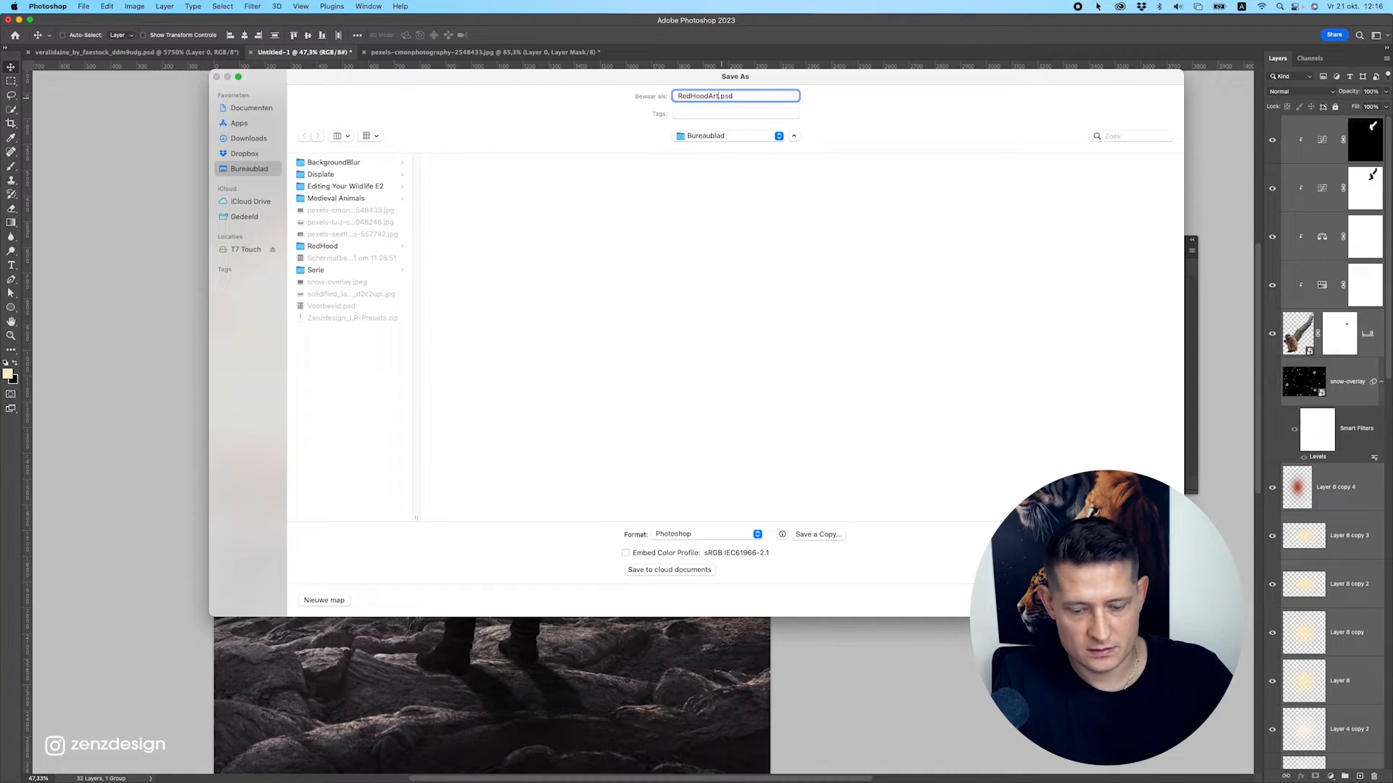
text(rk)
key(Return)
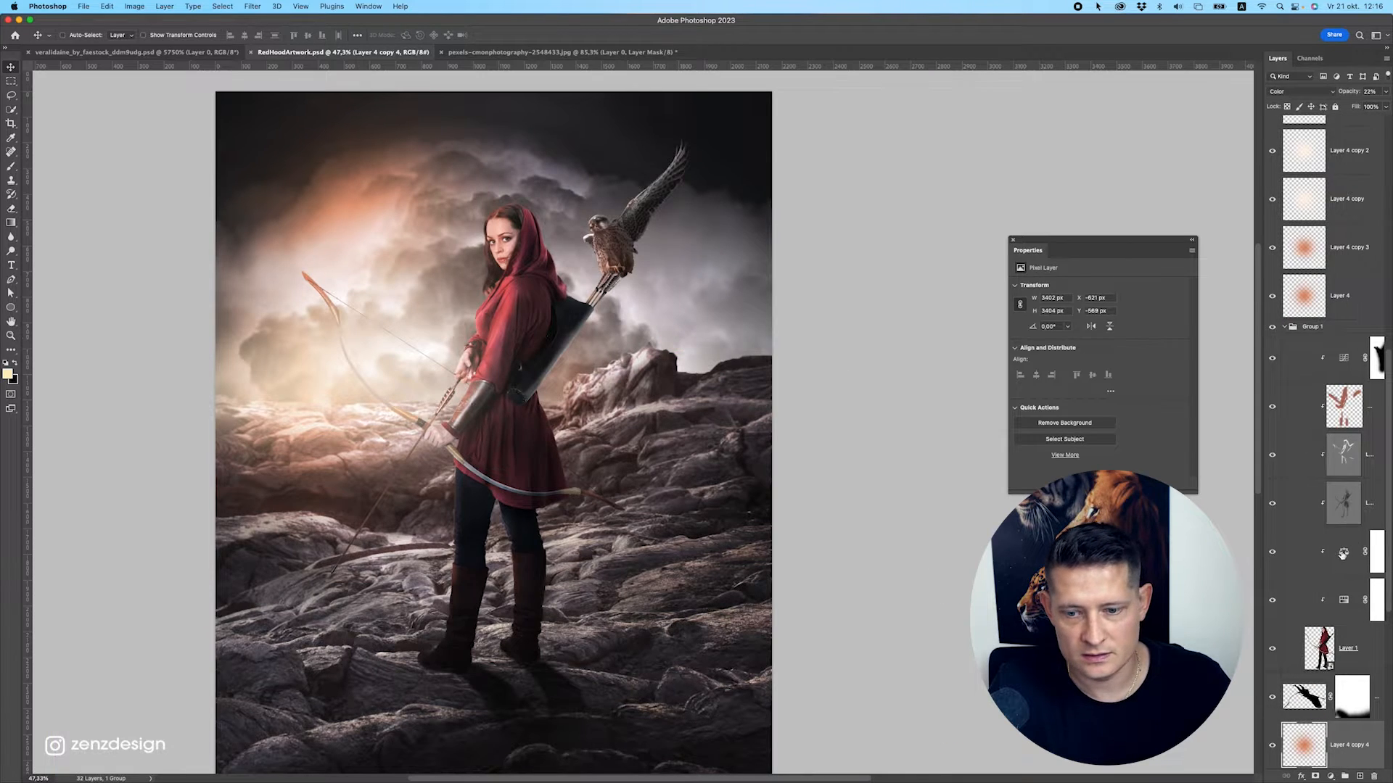
Select the rock landscape layer's mask and toggle that layer's visibility to compare the scene with and without it.
scroll(1343, 553, down, 10)
click(1351, 648)
scroll(397, 449, down, 3)
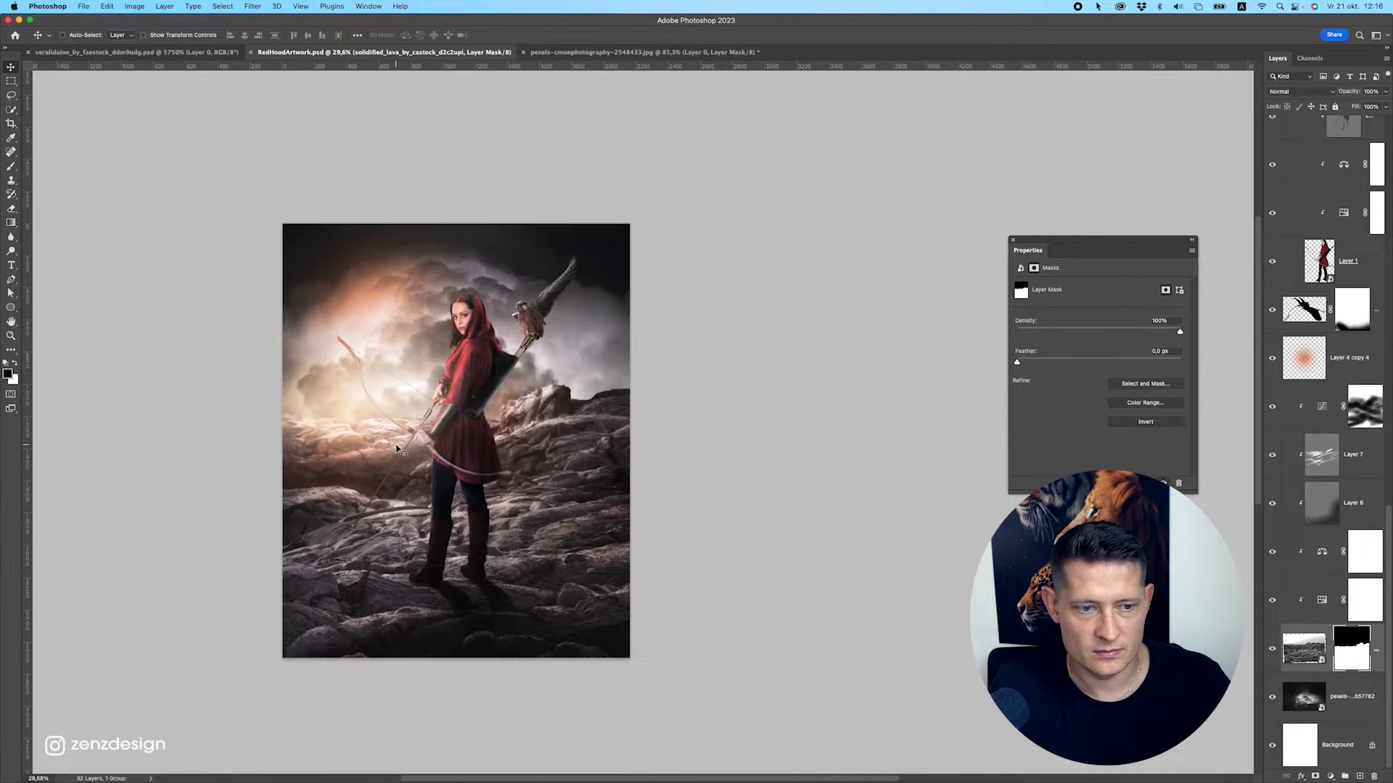
scroll(397, 450, up, 3)
scroll(501, 470, down, 3)
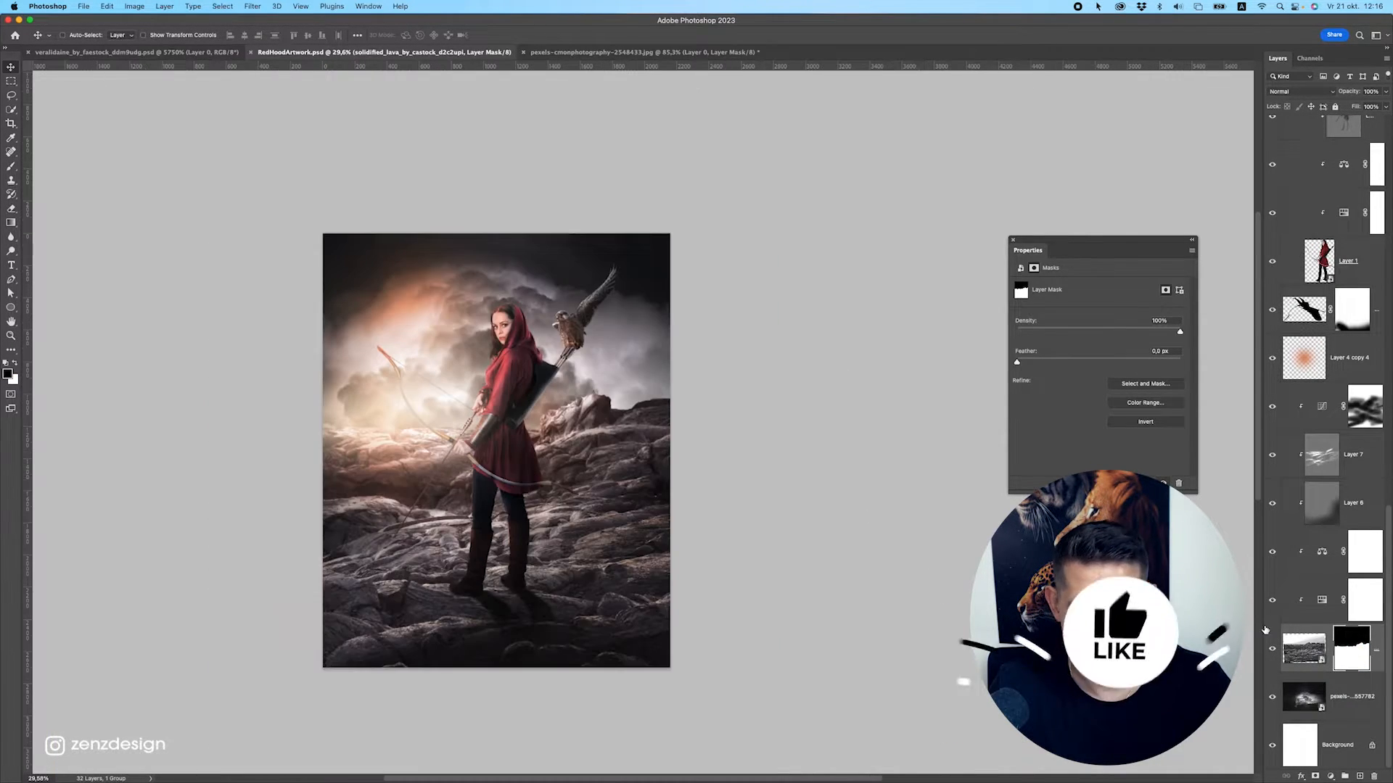
click(1272, 654)
click(1272, 655)
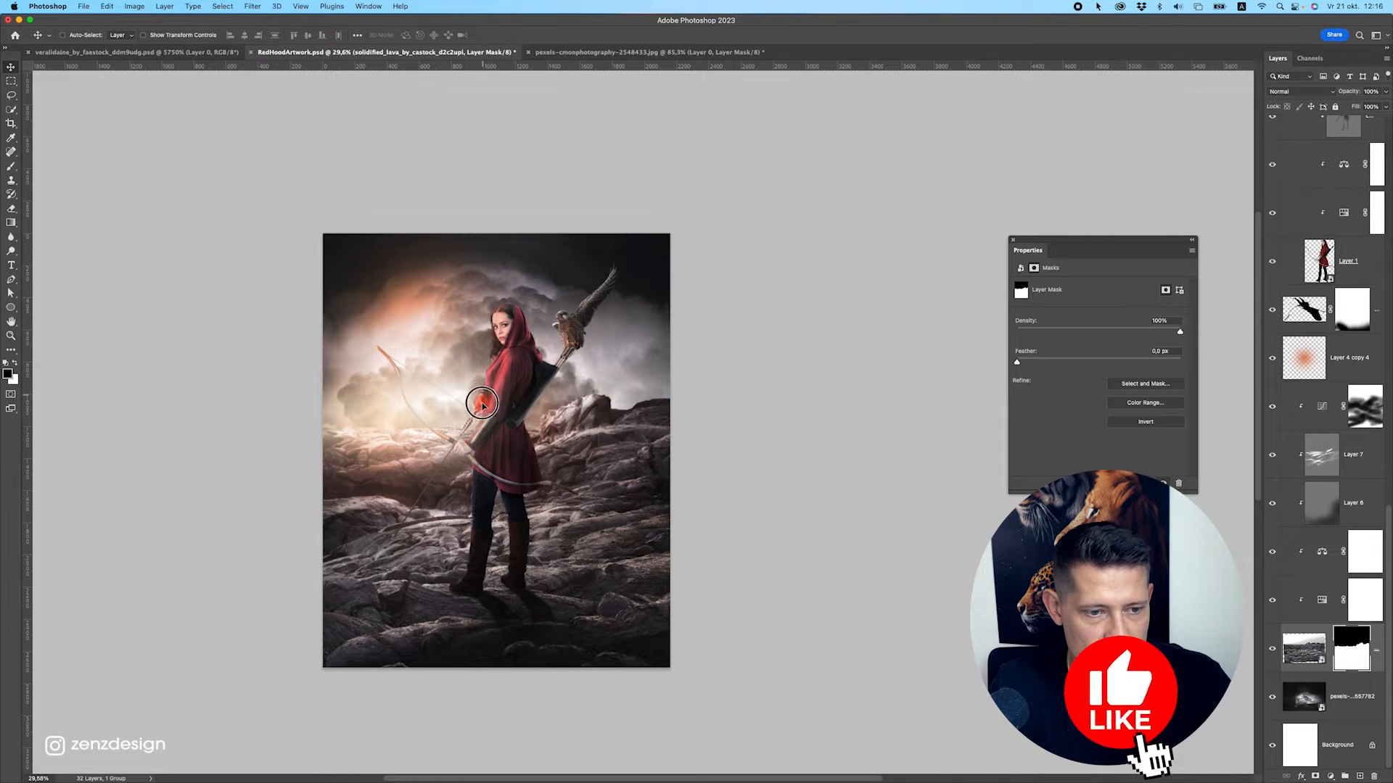
Try shifting the rock landscape together with its clipped adjustment layers behind the archer, and undo the move.
drag(483, 400, 487, 439)
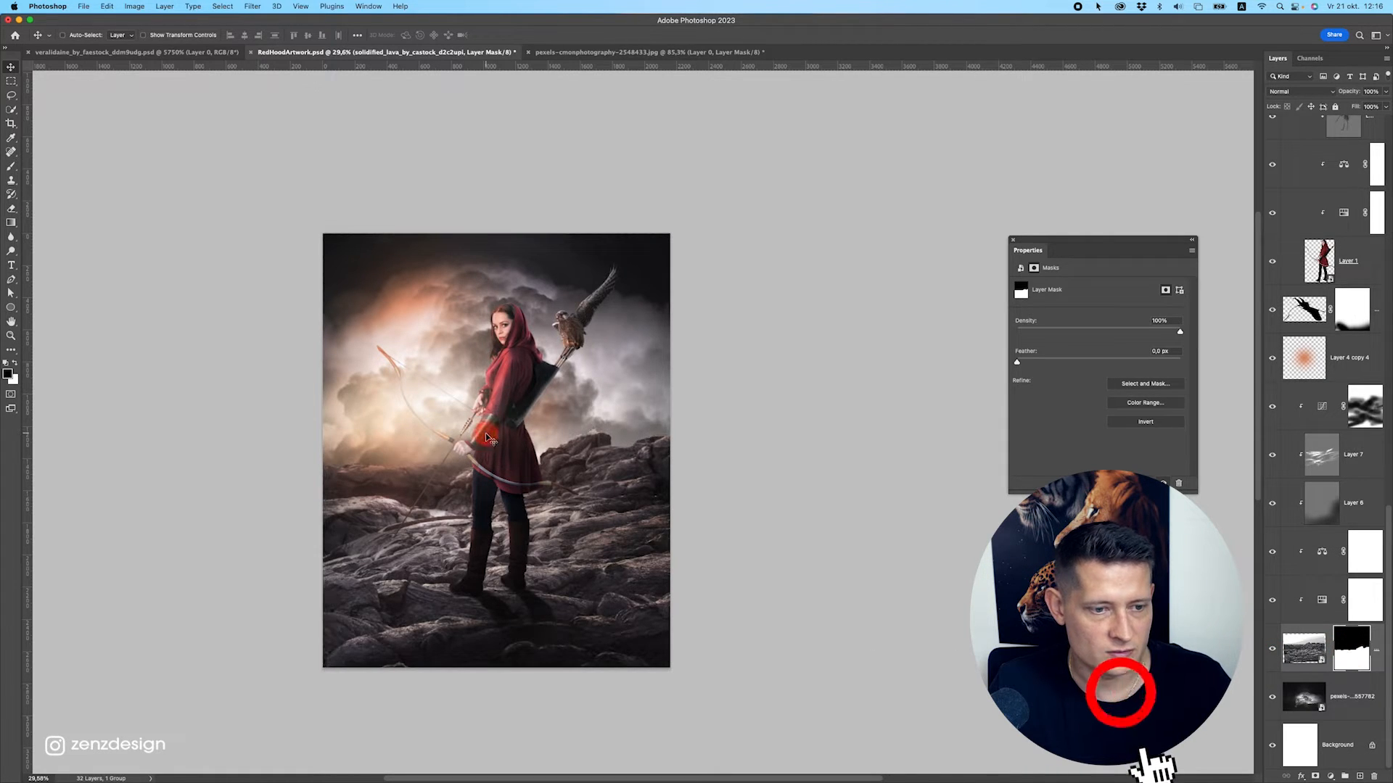
click(1349, 455)
click(1358, 406)
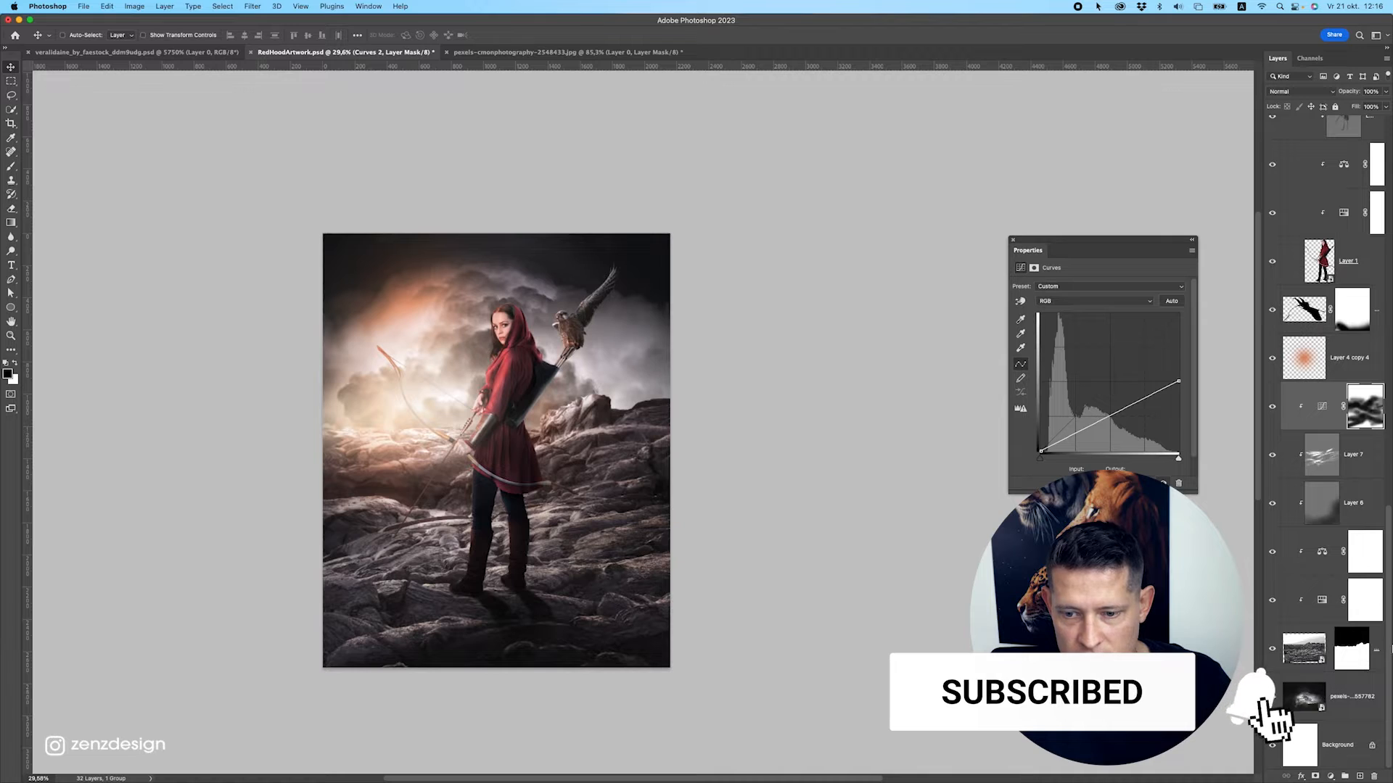
shift+click(1376, 638)
drag(502, 413, 503, 434)
key(super+z)
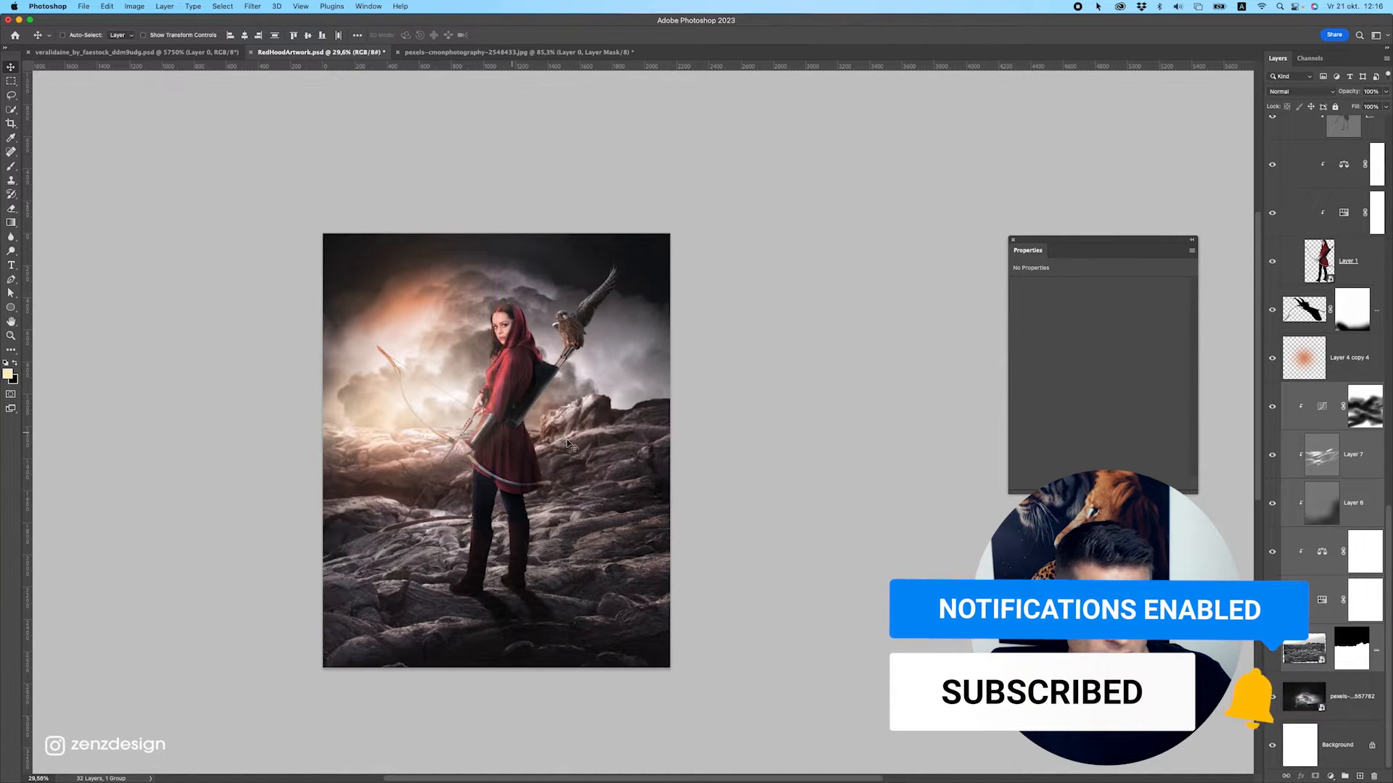
Group the sky and rock landscape layers with their adjustments, and merge a duplicate of that group into a single layer.
click(1344, 719)
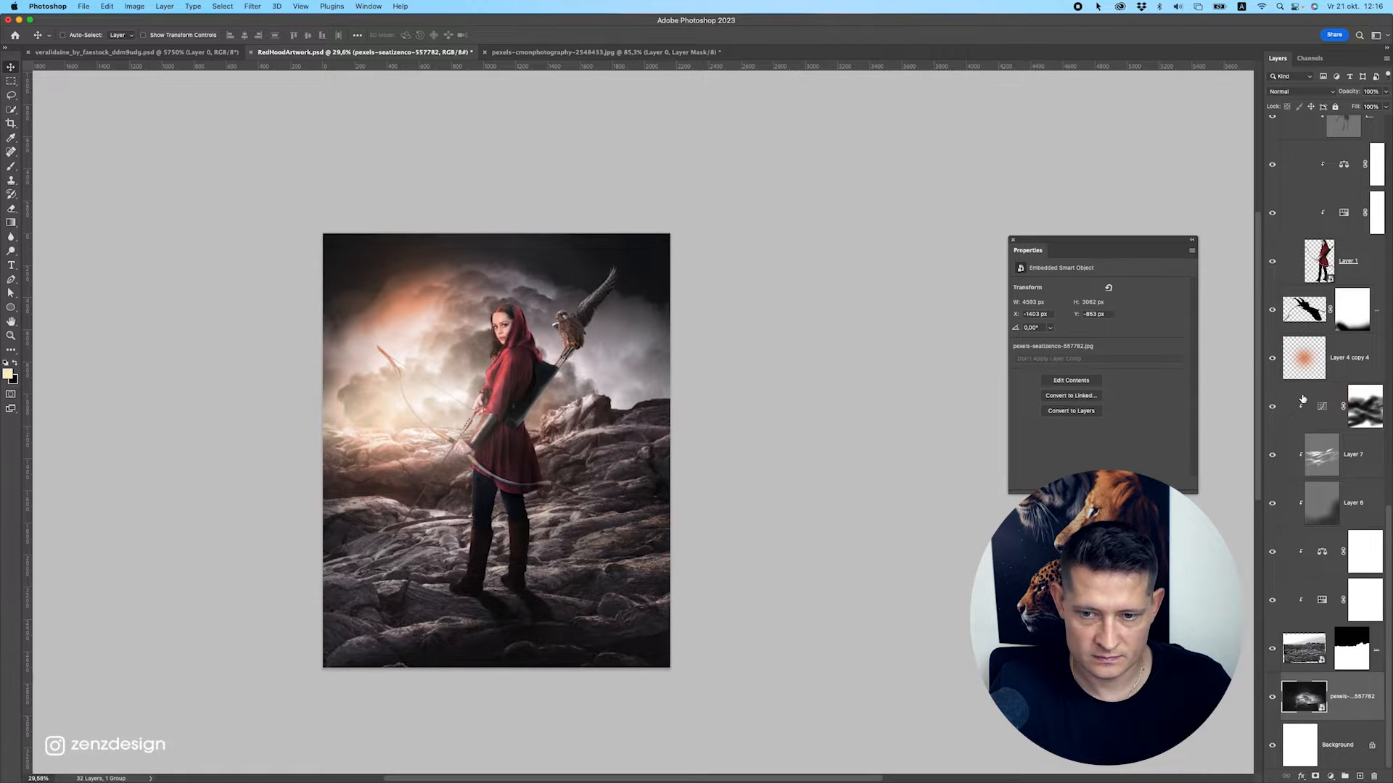
shift+click(1298, 395)
key(super+g)
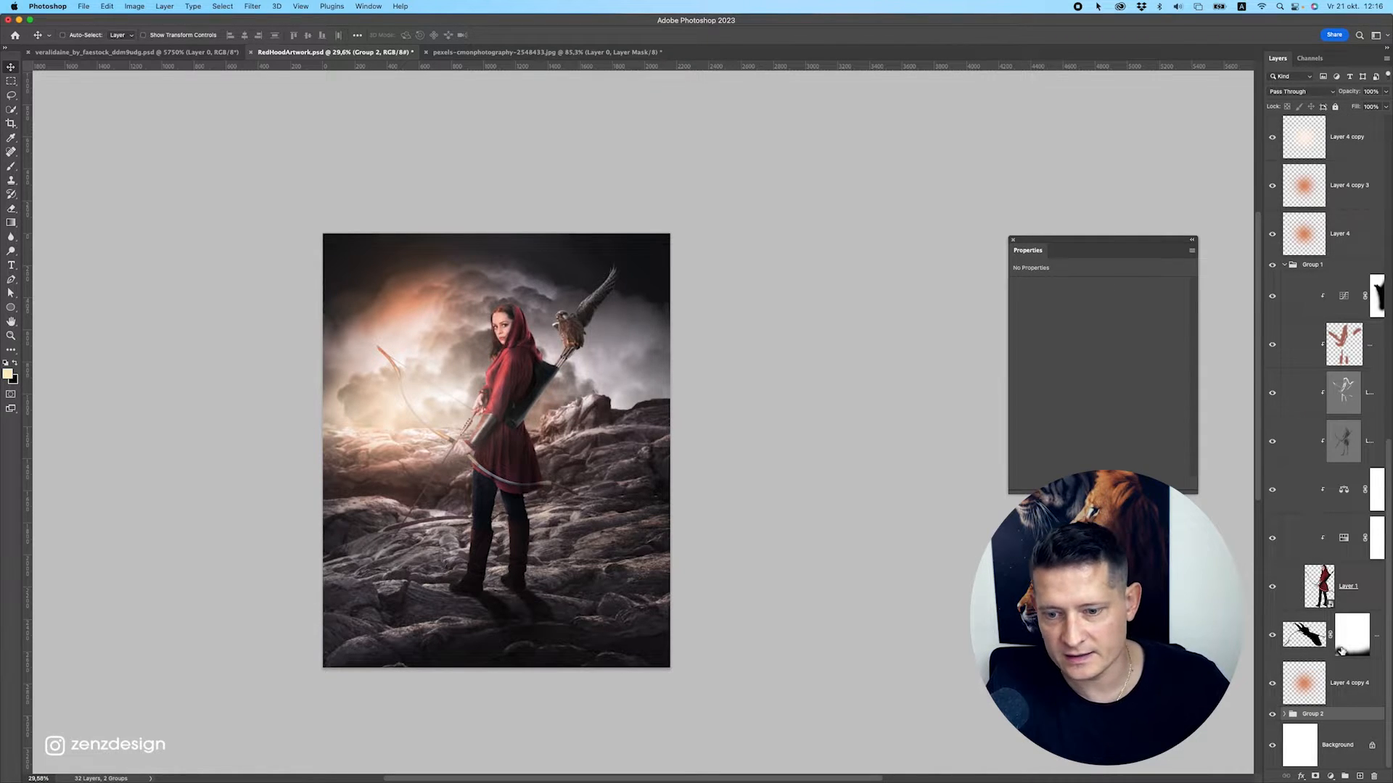
key(super+j)
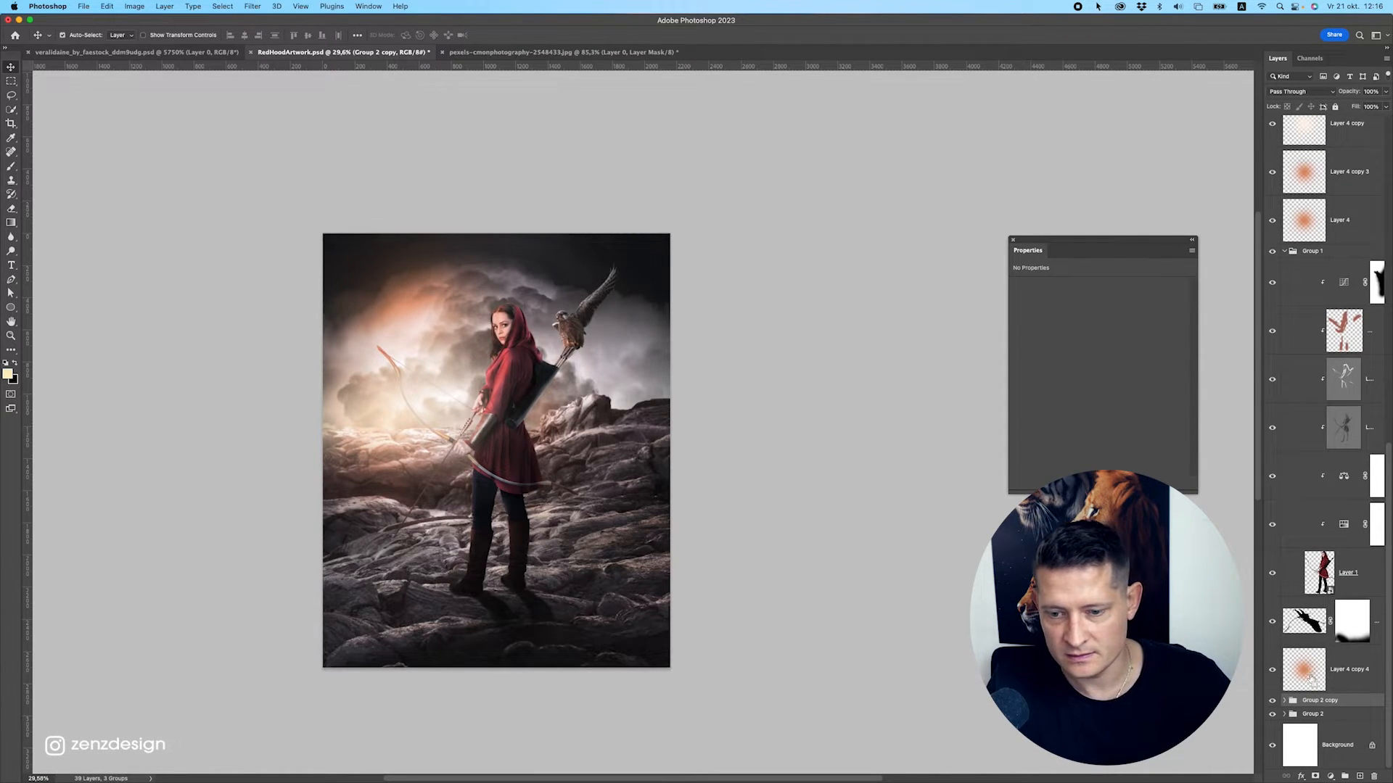
key(super+e)
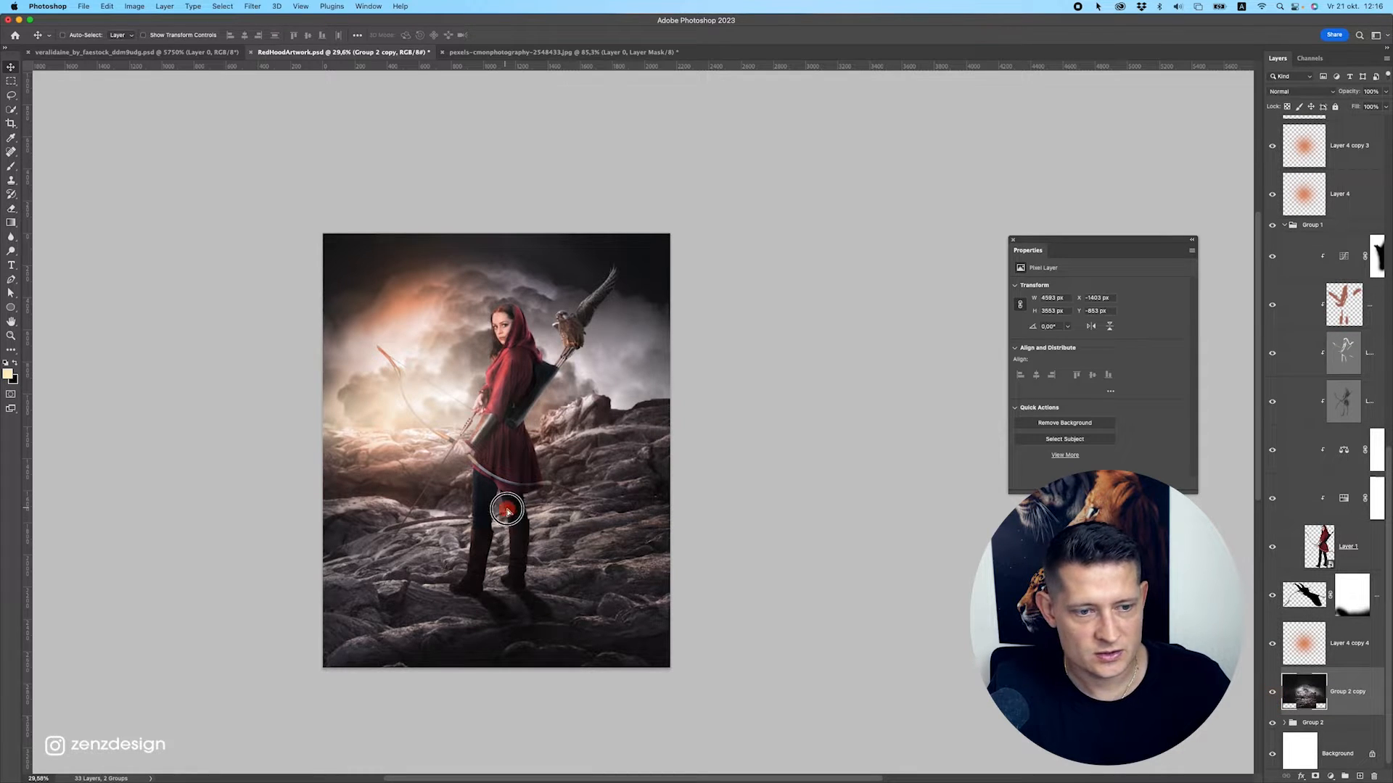
Examine the merged background copy in the composition and the contents of the original background group, keeping the merged copy selected.
drag(506, 510, 677, 529)
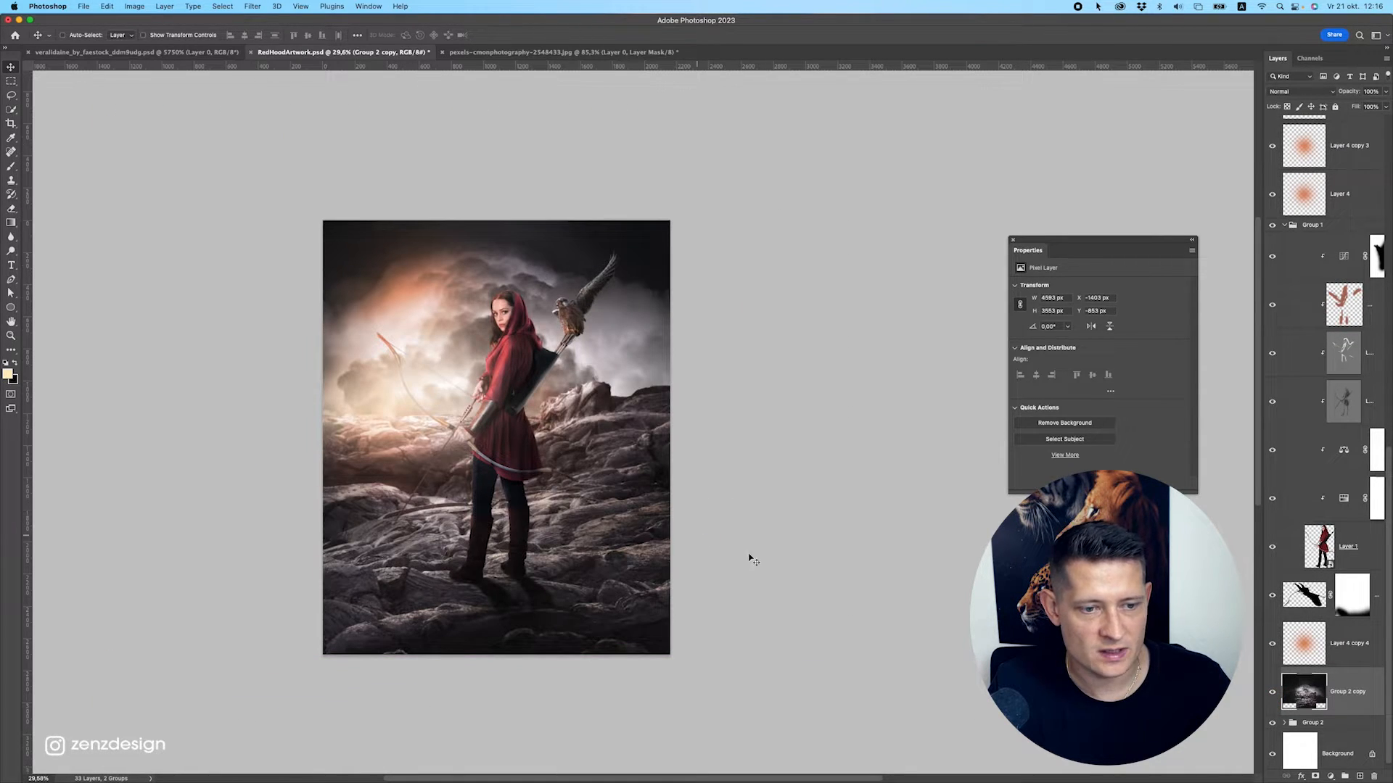
scroll(1289, 697, down, 1)
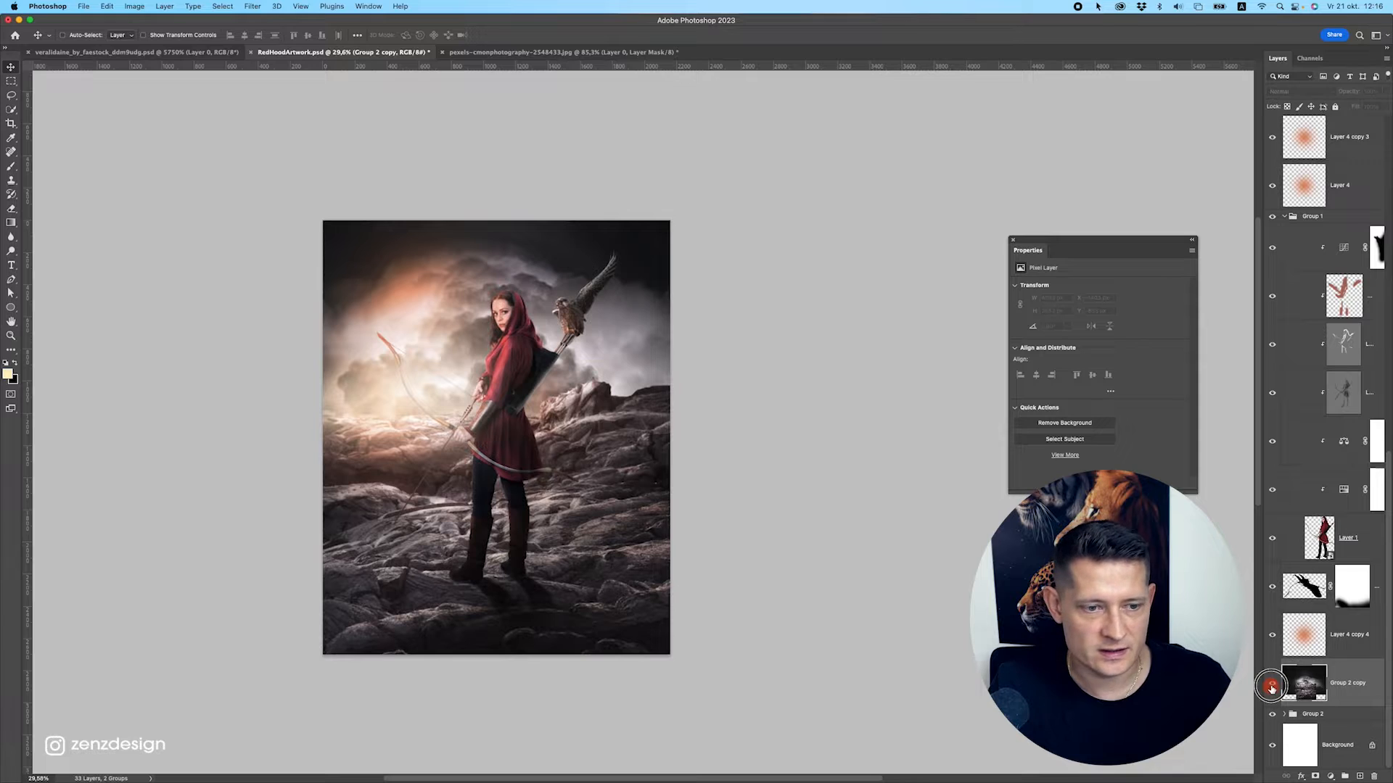
scroll(415, 468, up, 5)
scroll(417, 406, down, 3)
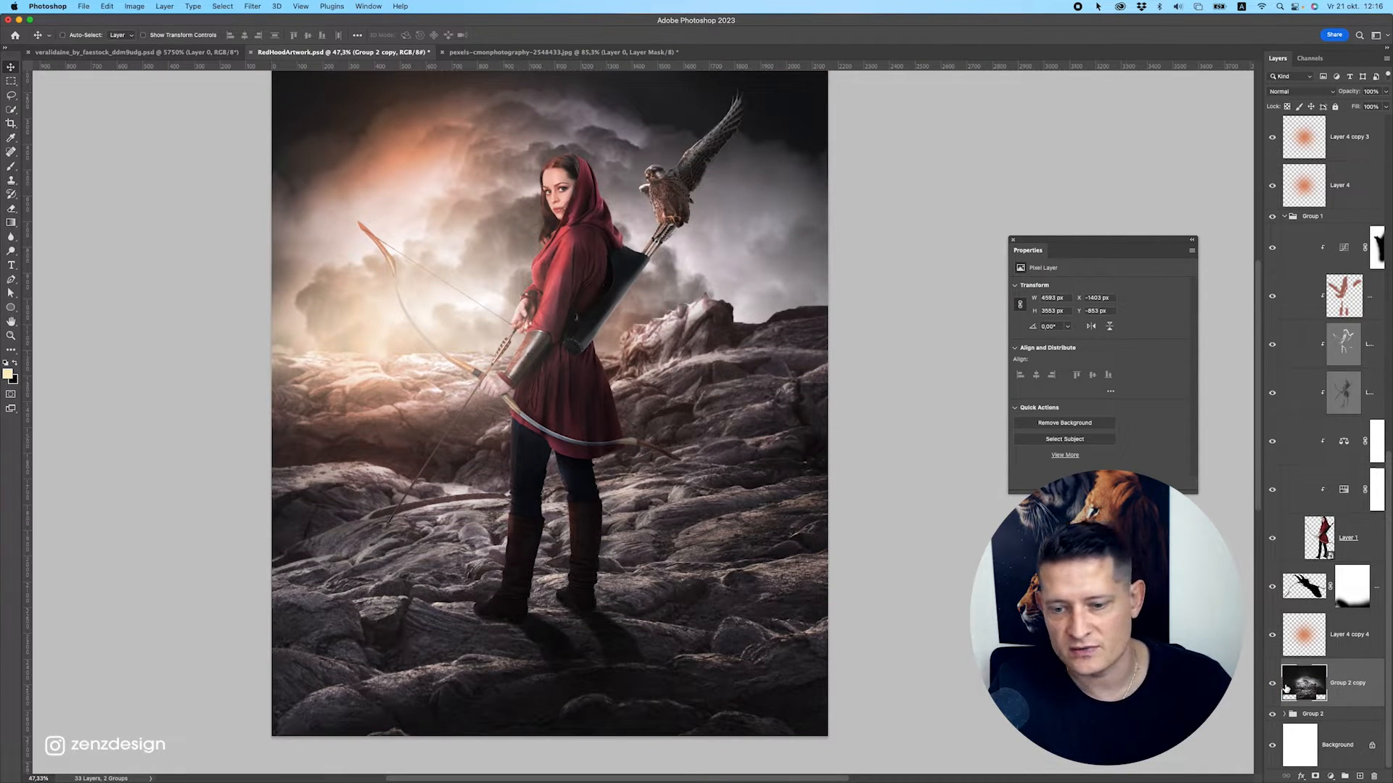
click(1284, 715)
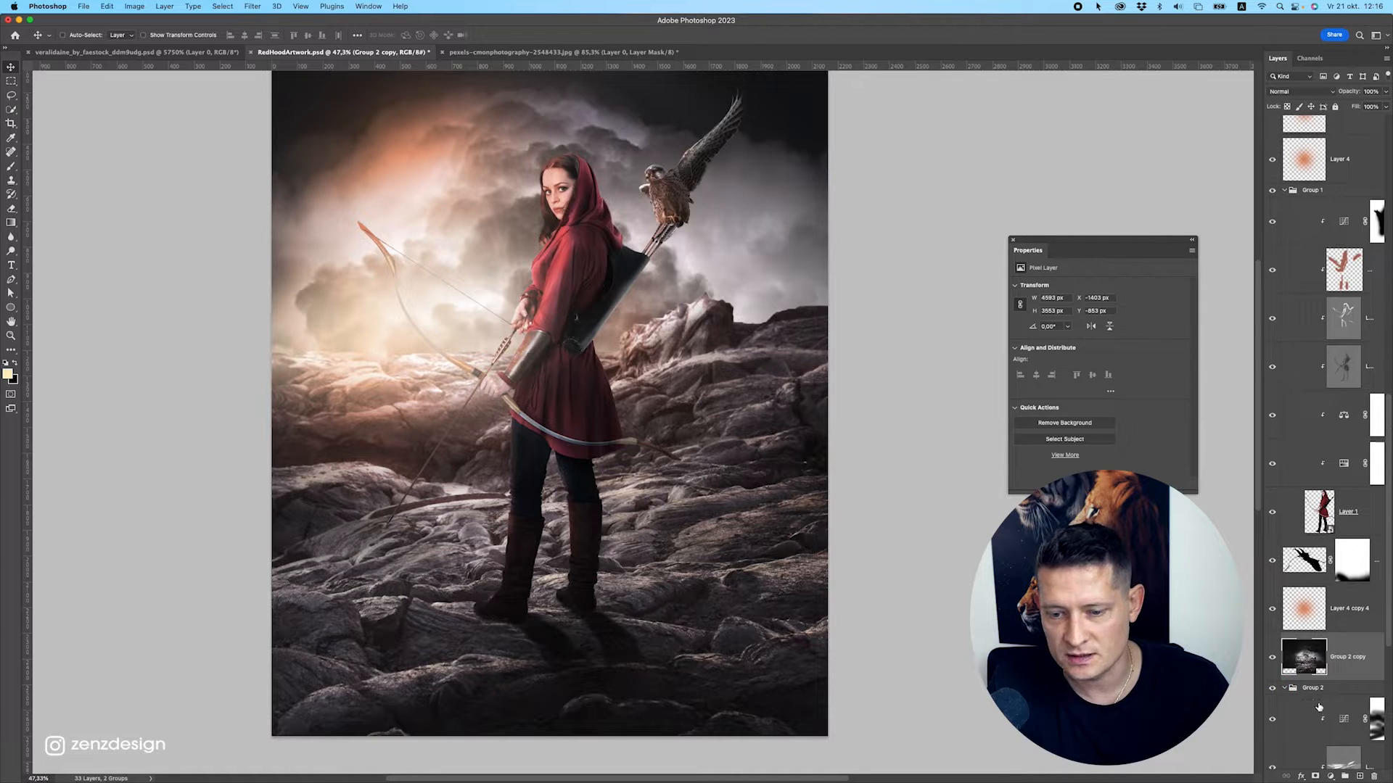
click(1317, 690)
scroll(1305, 704, down, 5)
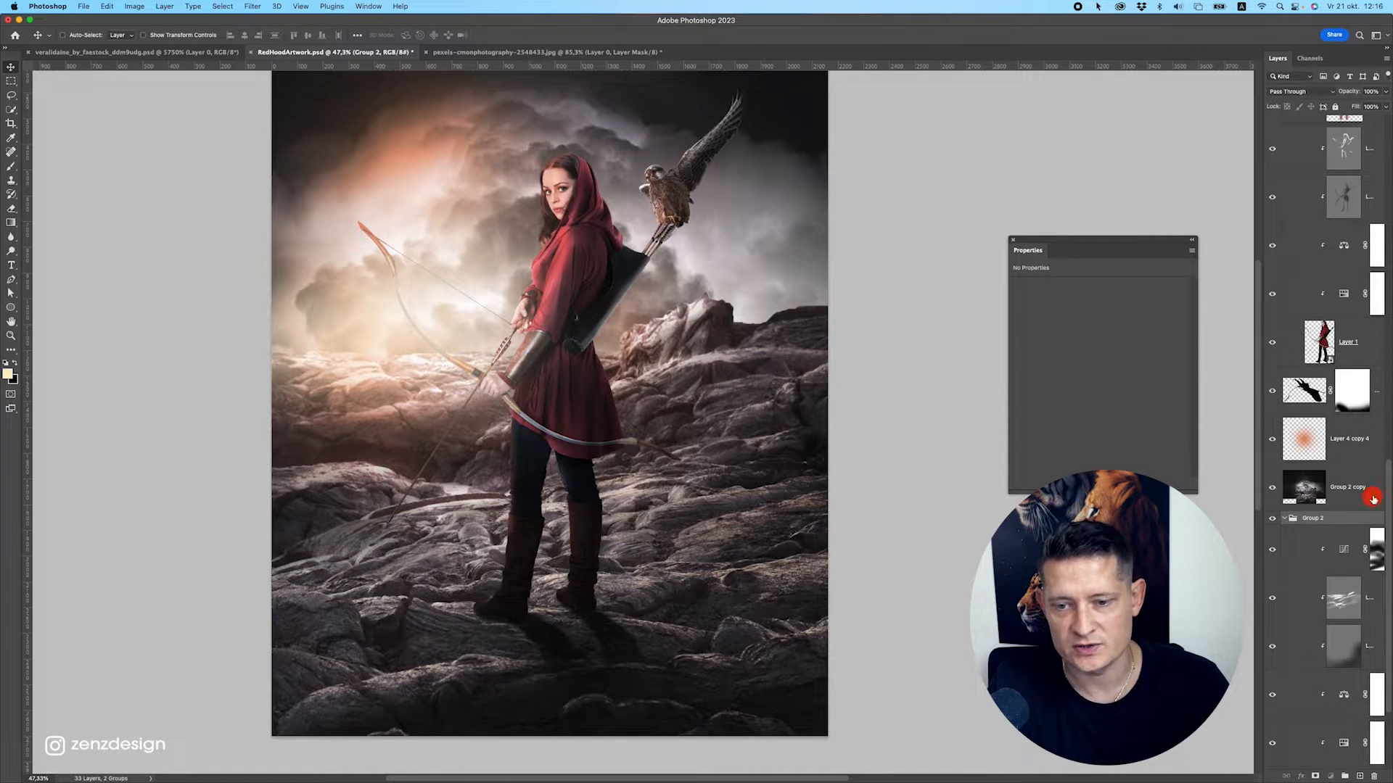
click(1371, 497)
click(251, 6)
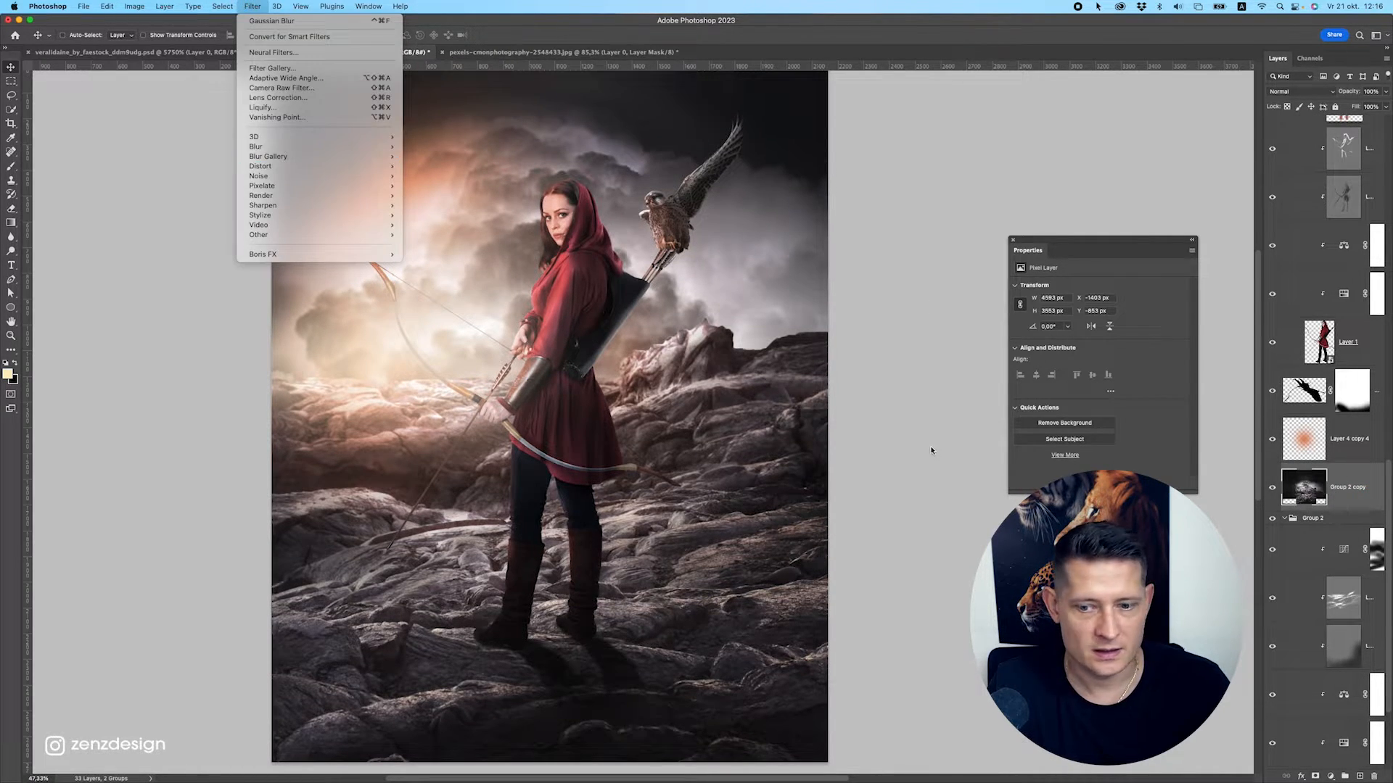
click(931, 450)
click(1284, 520)
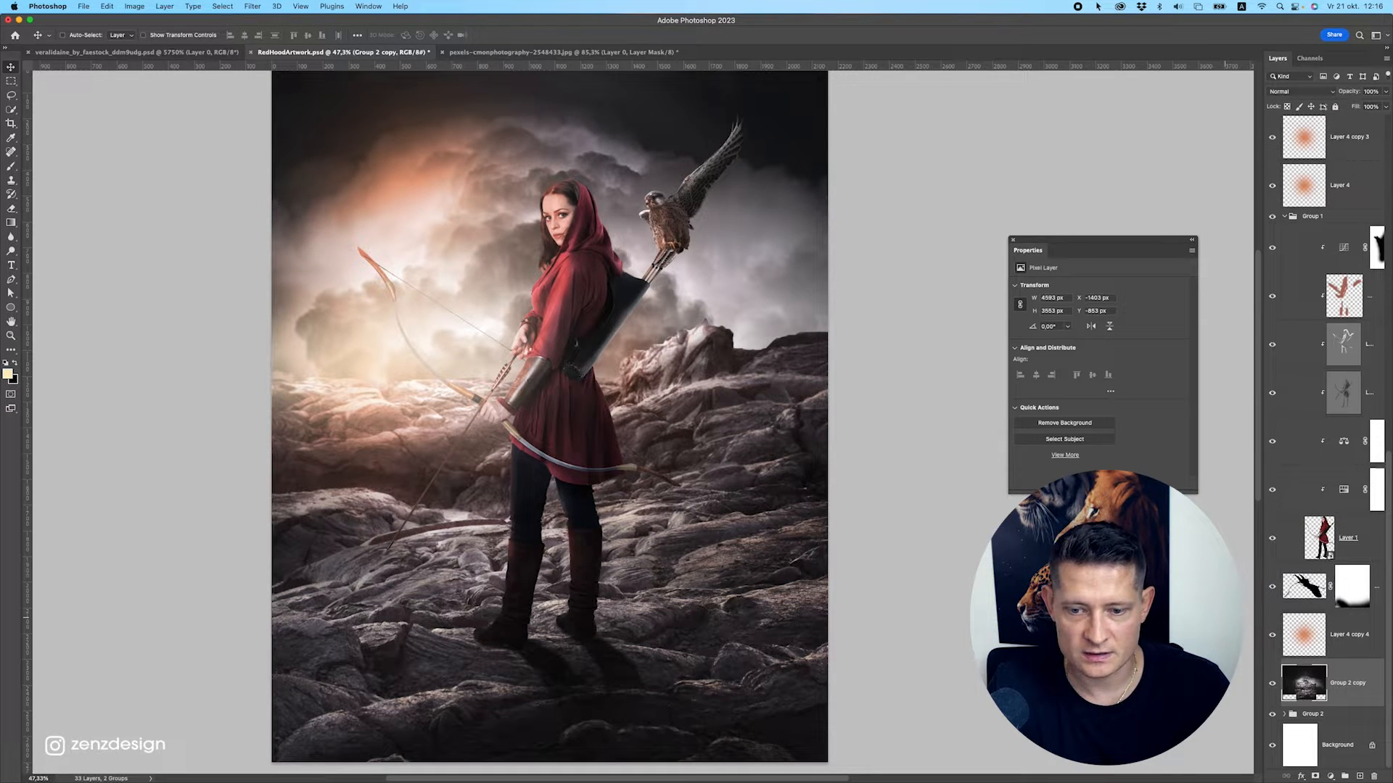
Try a Lens Blur with a radius of 67 on the merged background copy, and undo it.
click(193, 5)
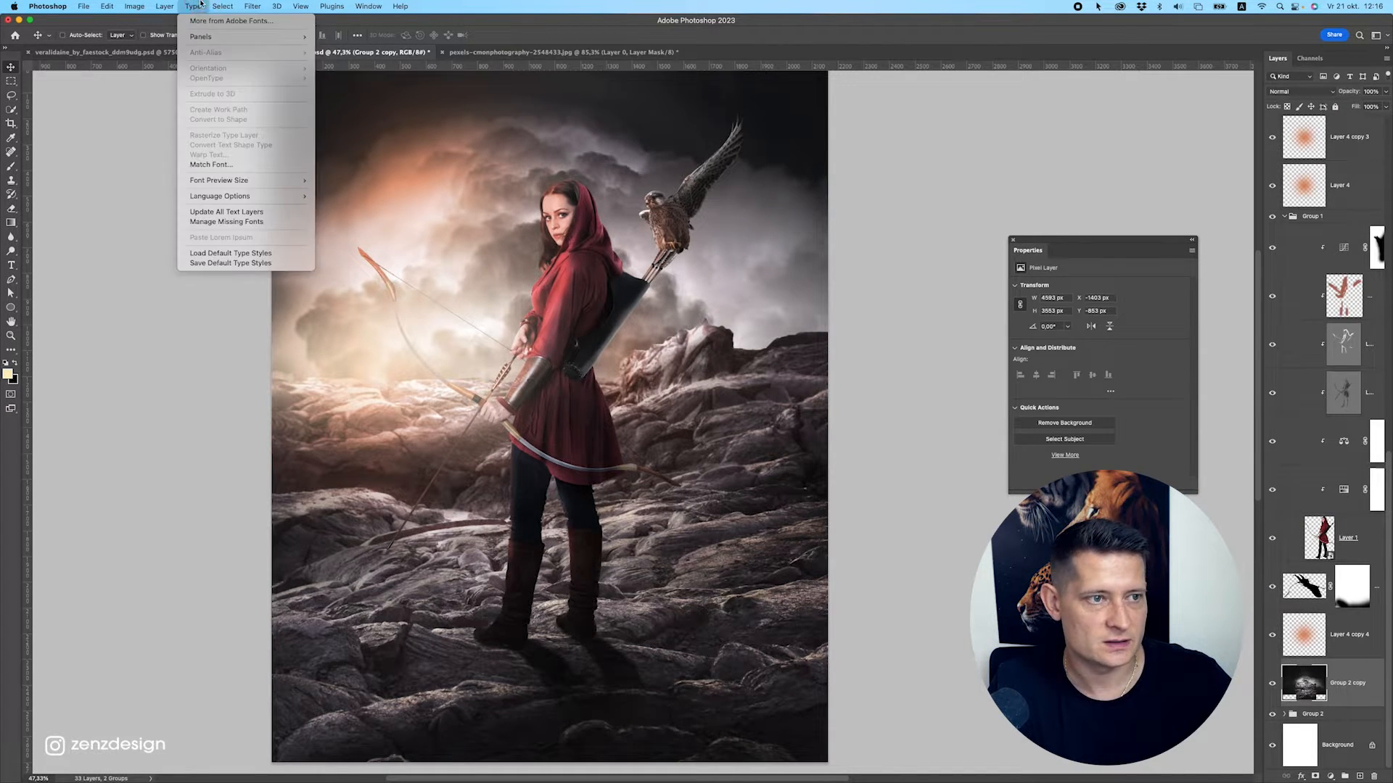
mouse_move(343, 150)
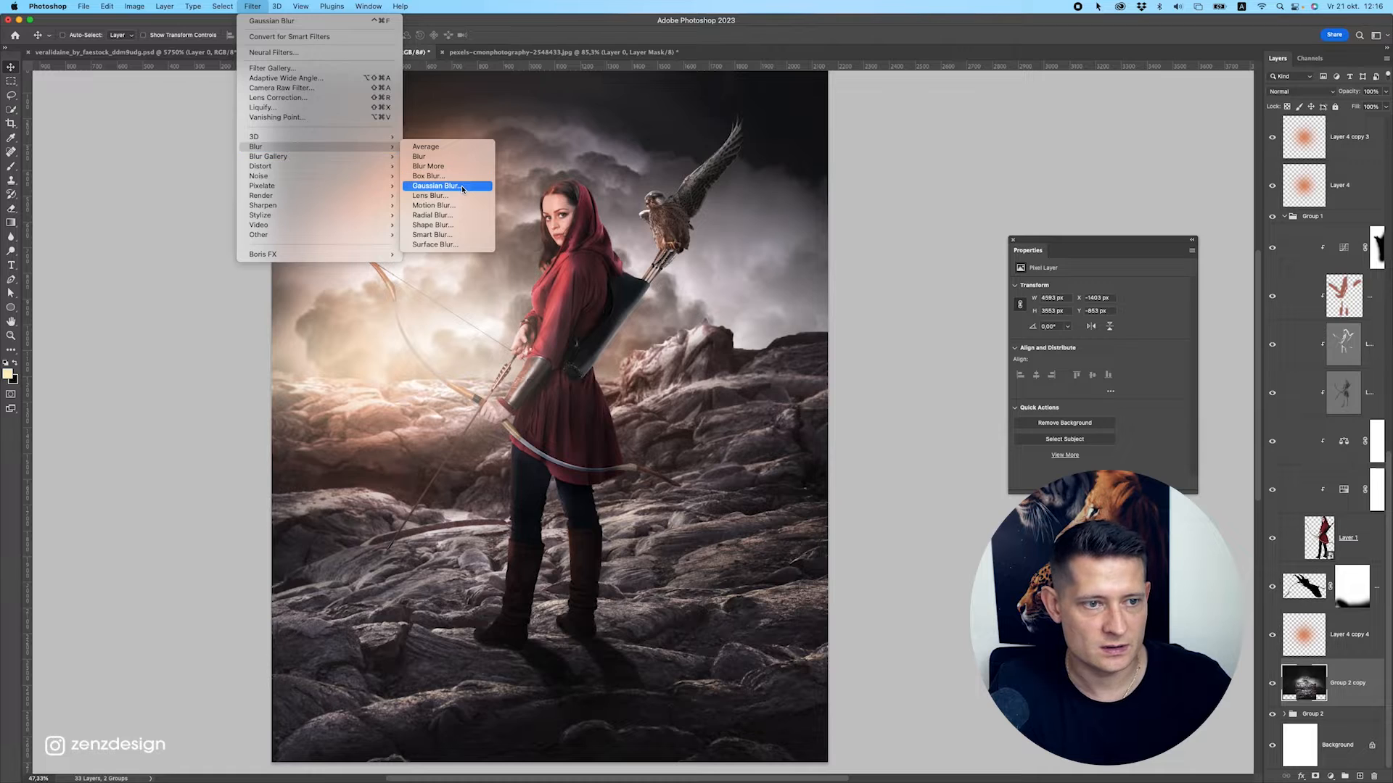
click(444, 196)
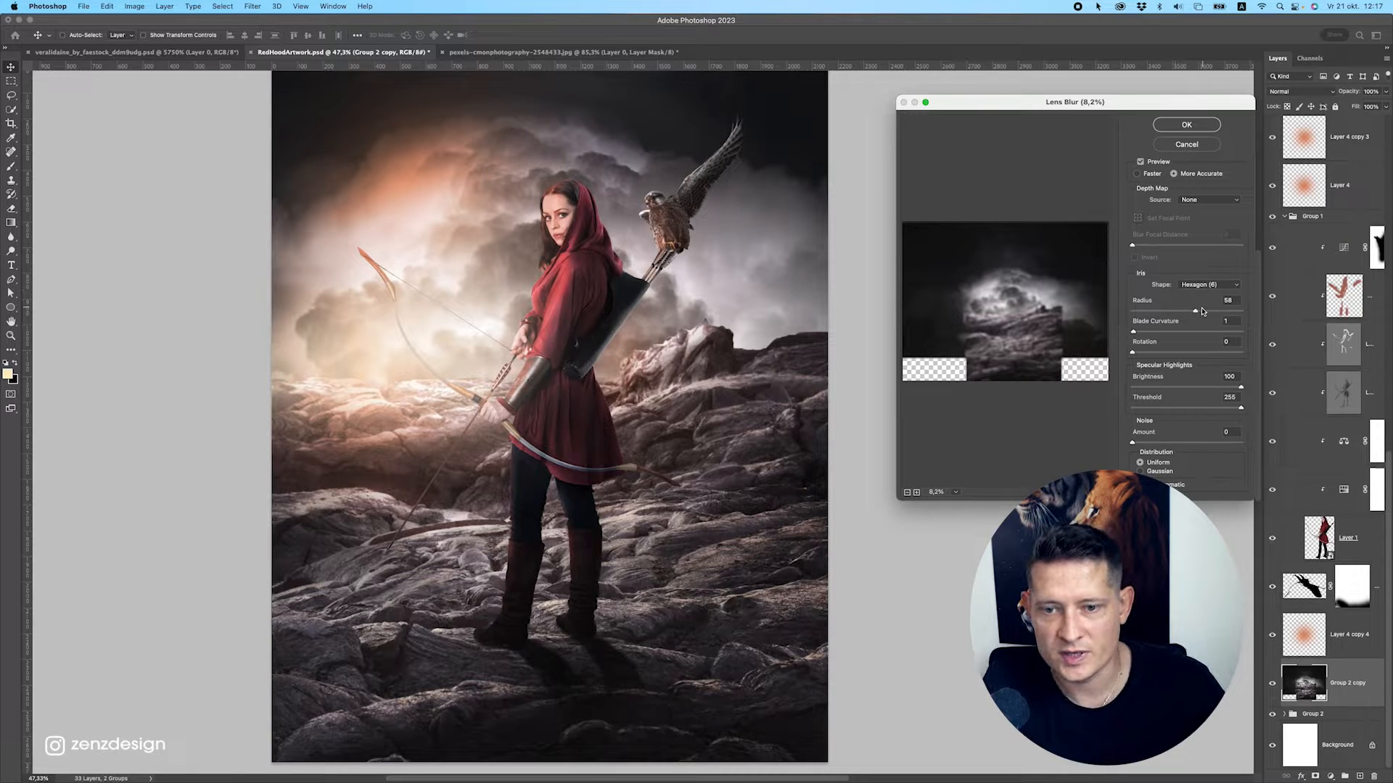
drag(1202, 312, 1206, 313)
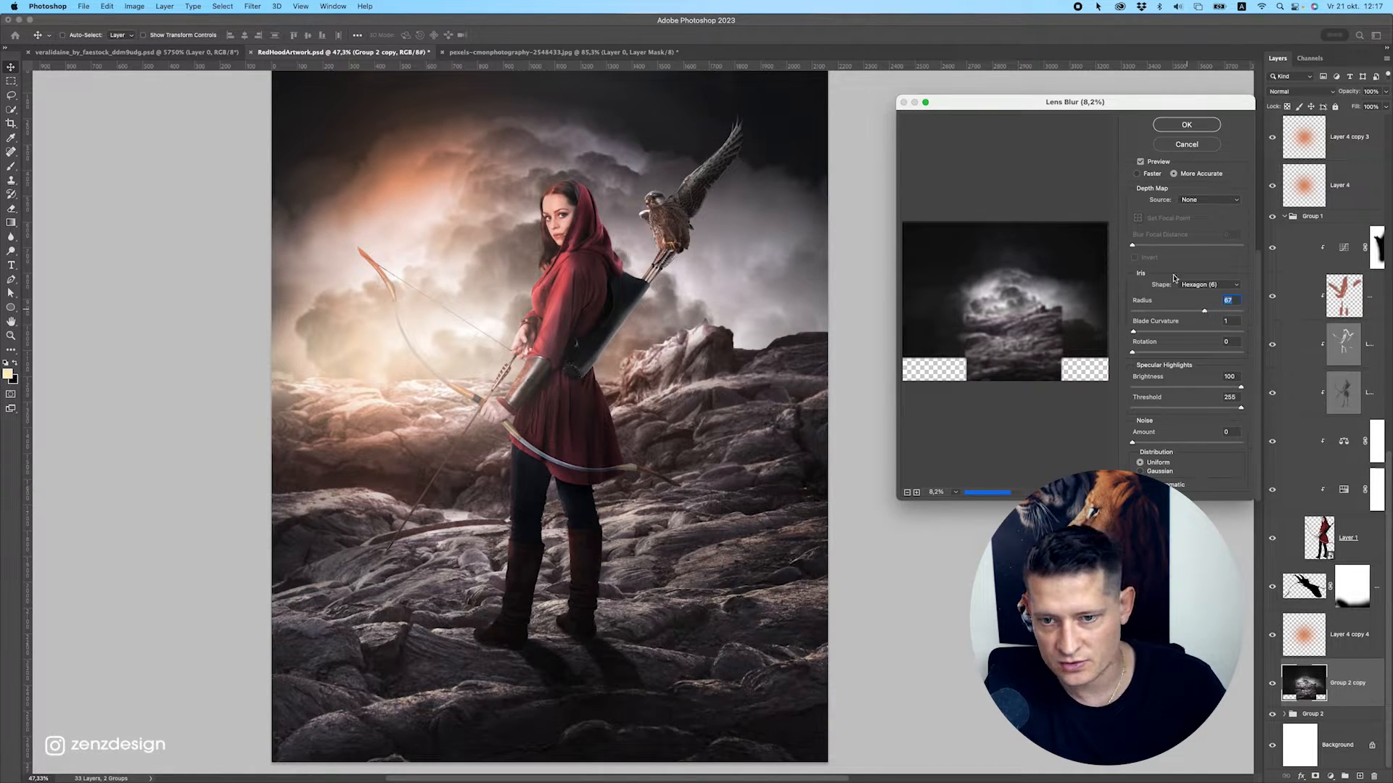
click(1185, 126)
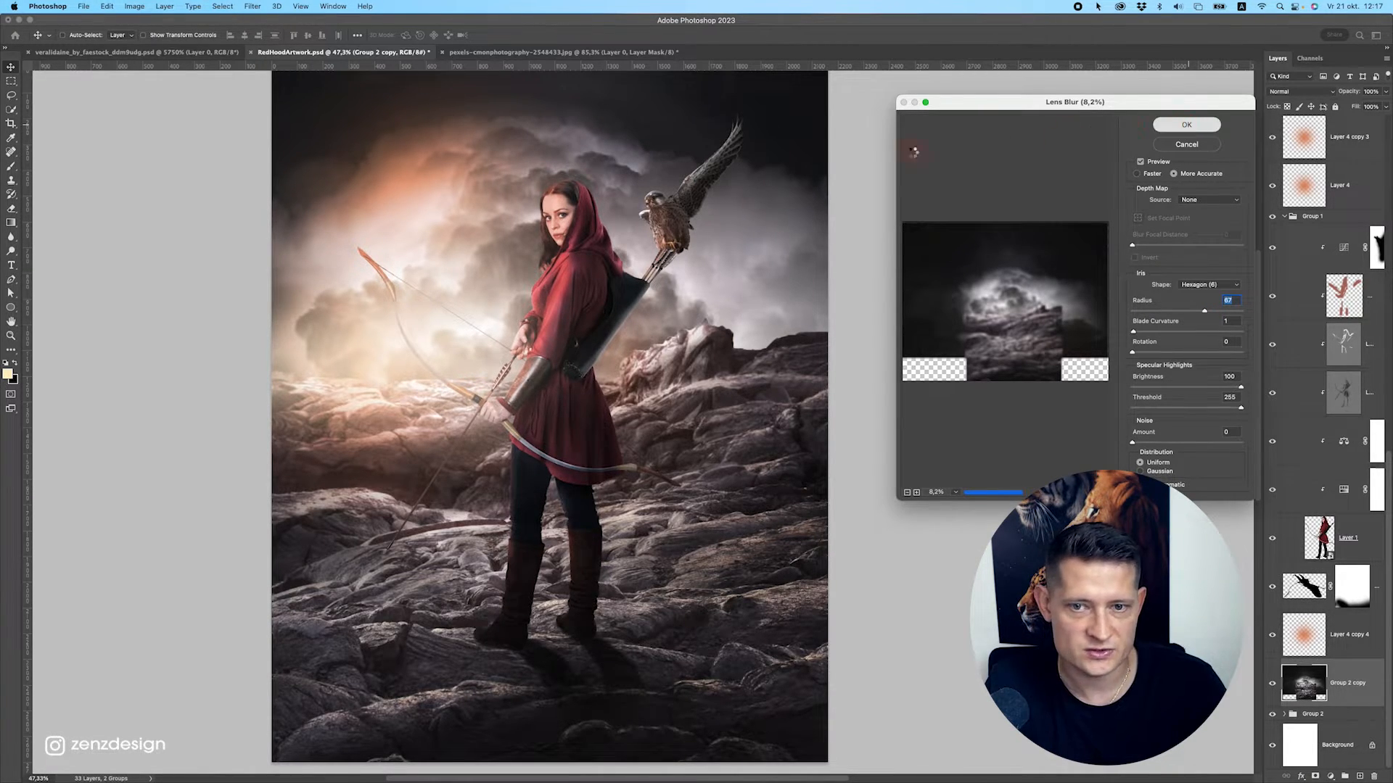
key(super+z)
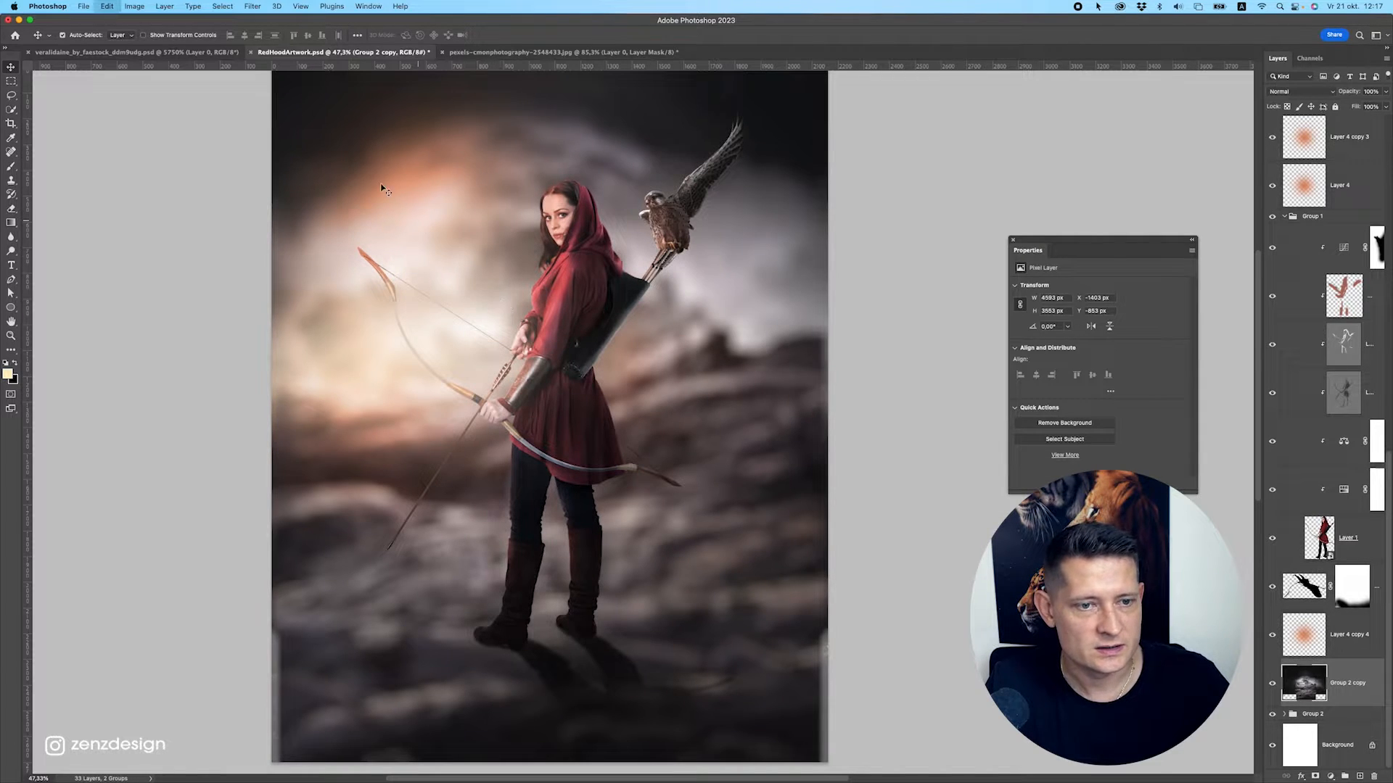
Try a Lens Blur with a radius of 28 on the merged background copy, review the image and undo the blur.
click(300, 6)
mouse_move(358, 151)
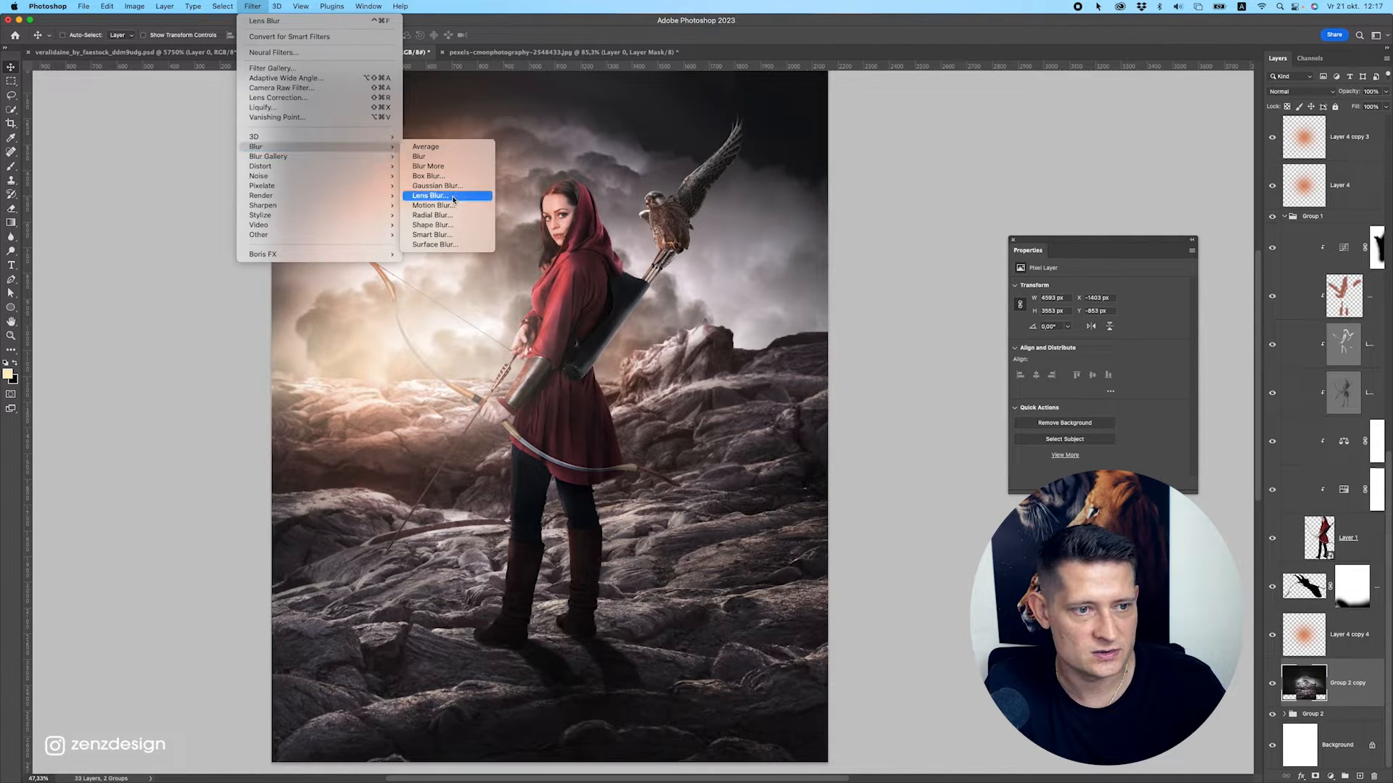
click(430, 195)
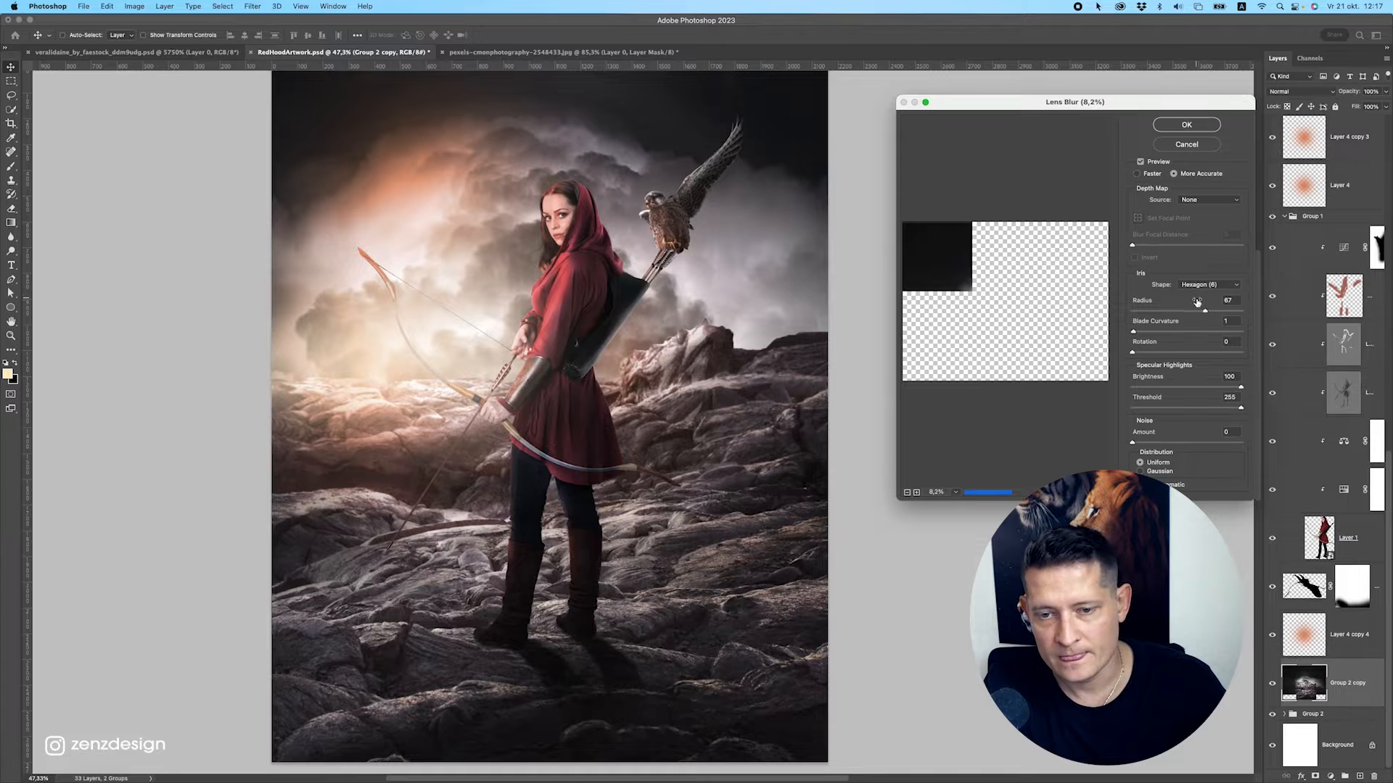
click(1160, 312)
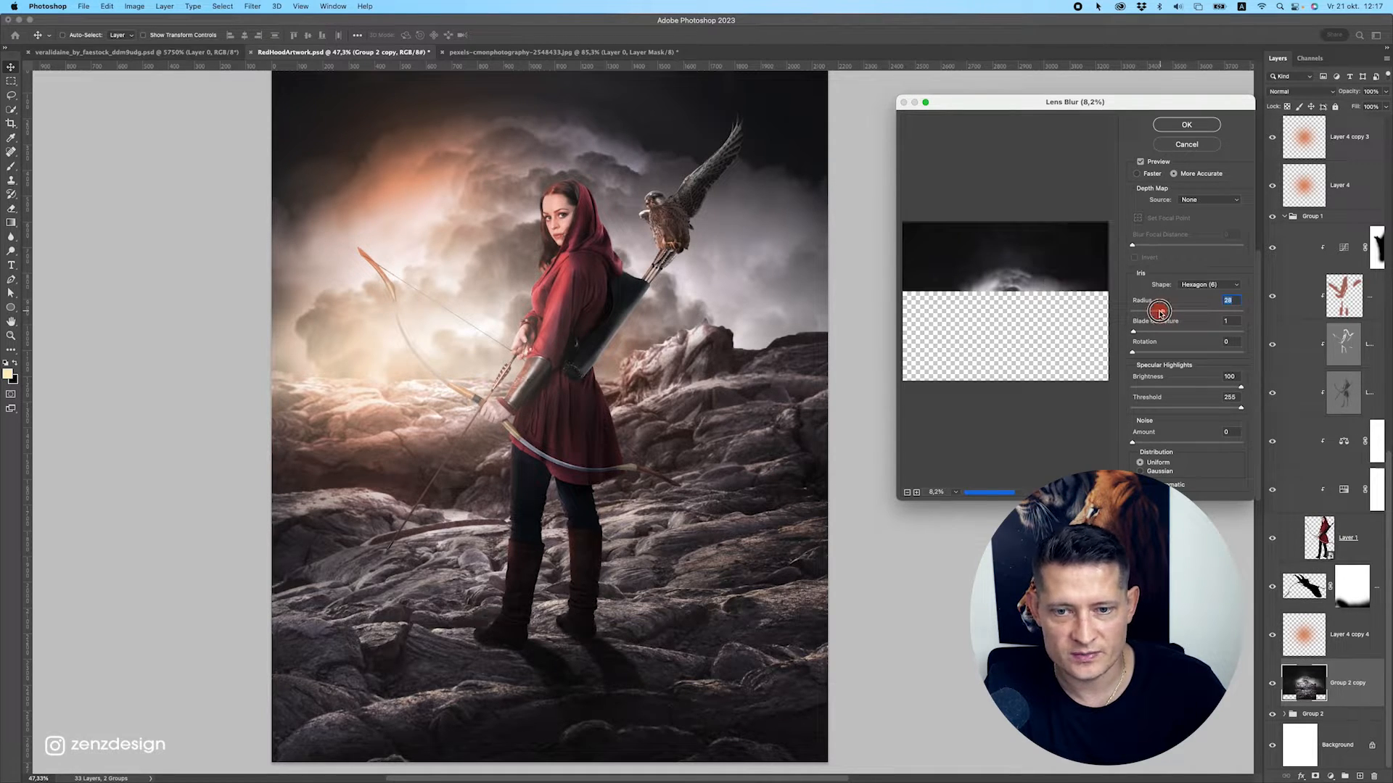
drag(1189, 310, 1245, 316)
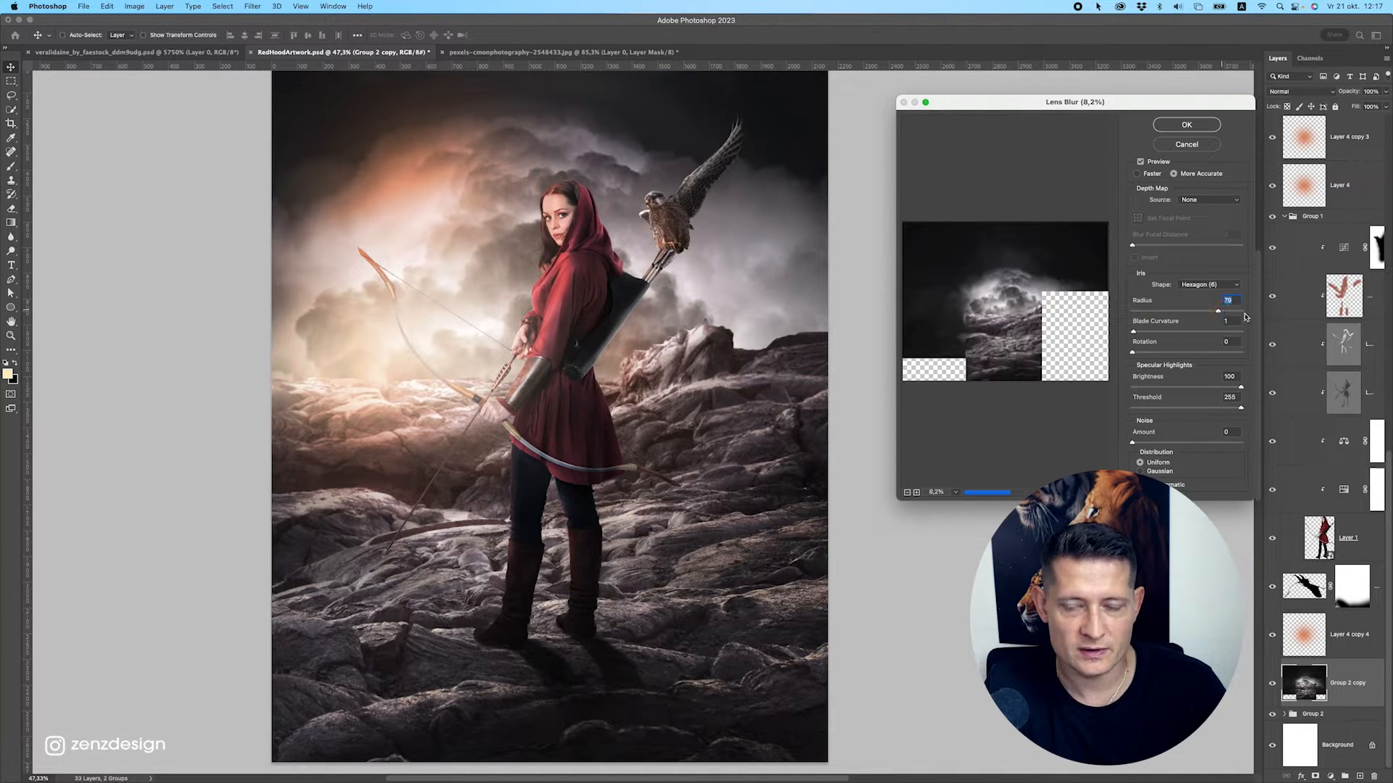
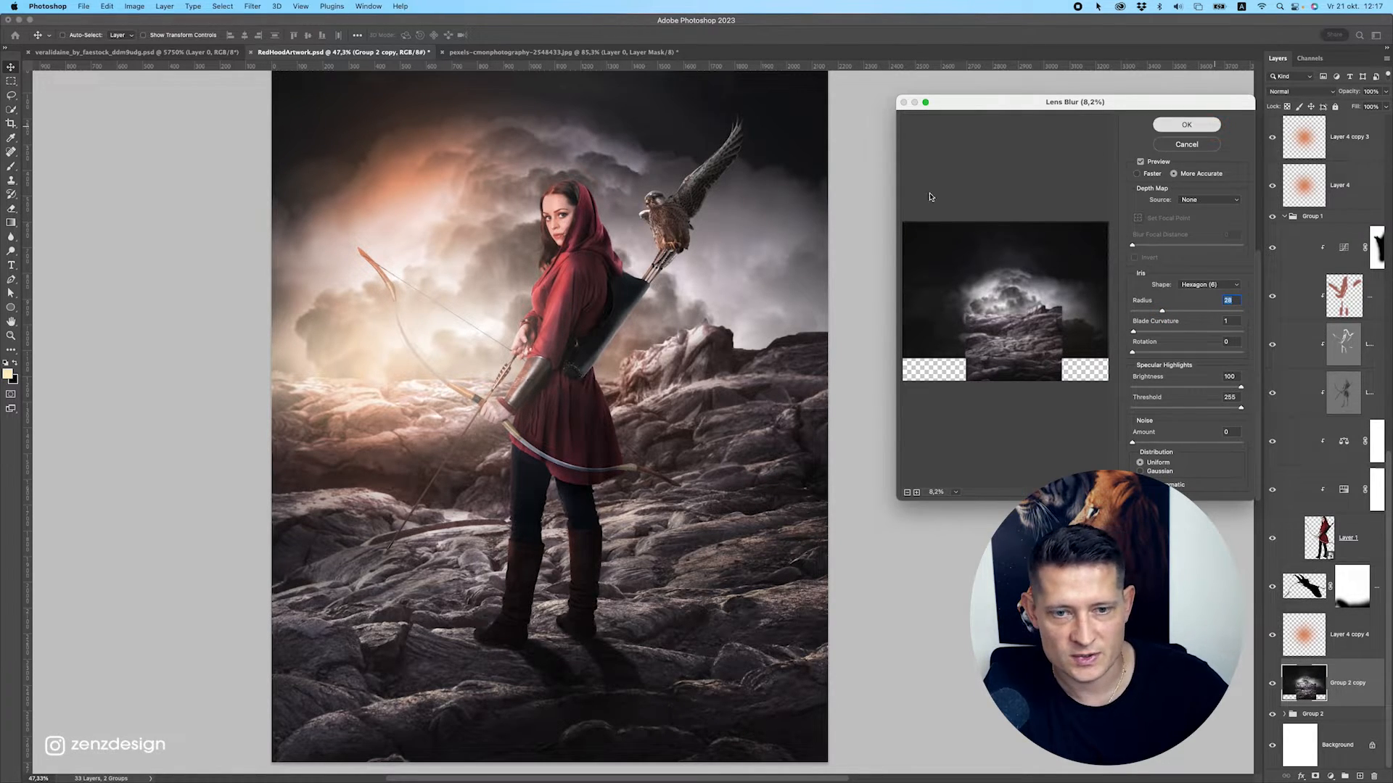
click(1211, 125)
scroll(537, 391, down, 3)
scroll(537, 392, up, 3)
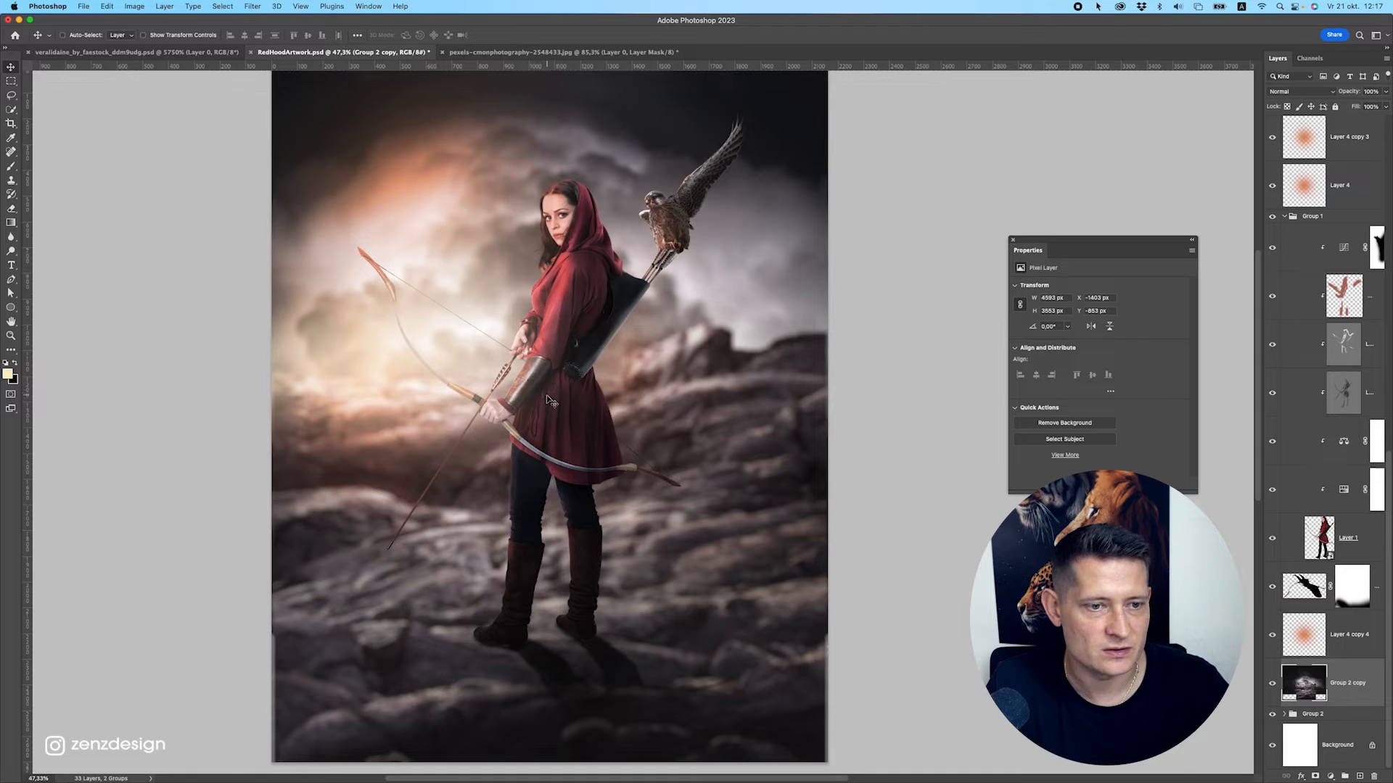
key(super+z)
Try a Lens Blur with a radius of 17 on the merged background copy and judge it from near and far.
click(252, 5)
mouse_move(255, 146)
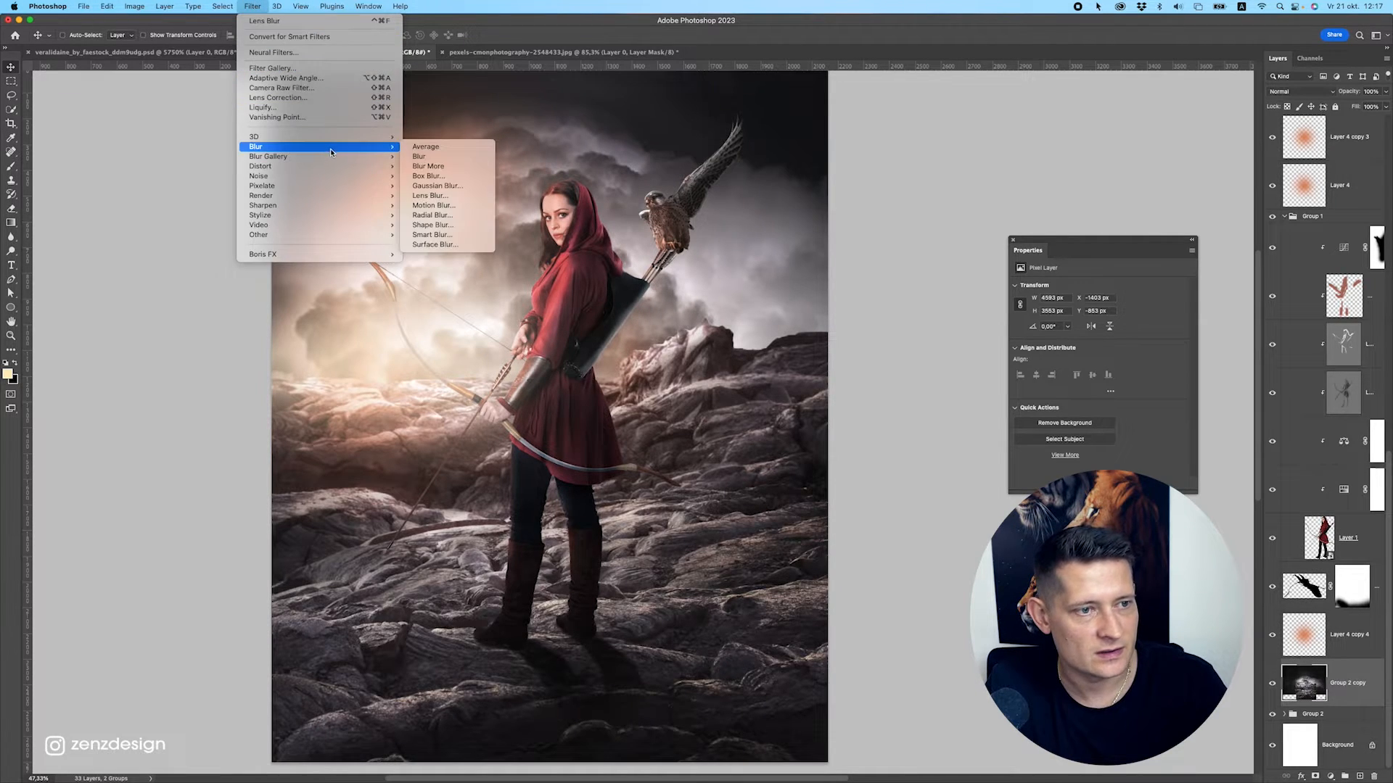
click(428, 194)
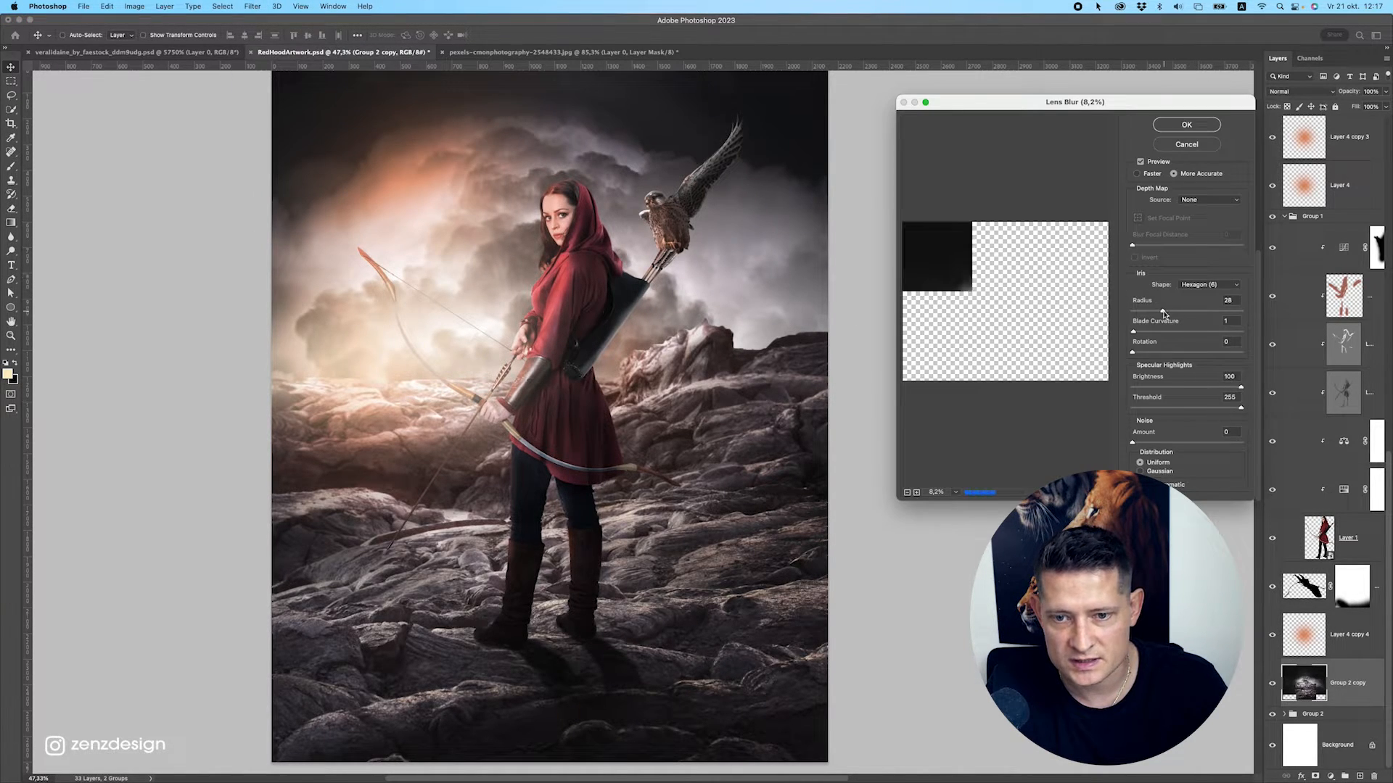
click(1187, 124)
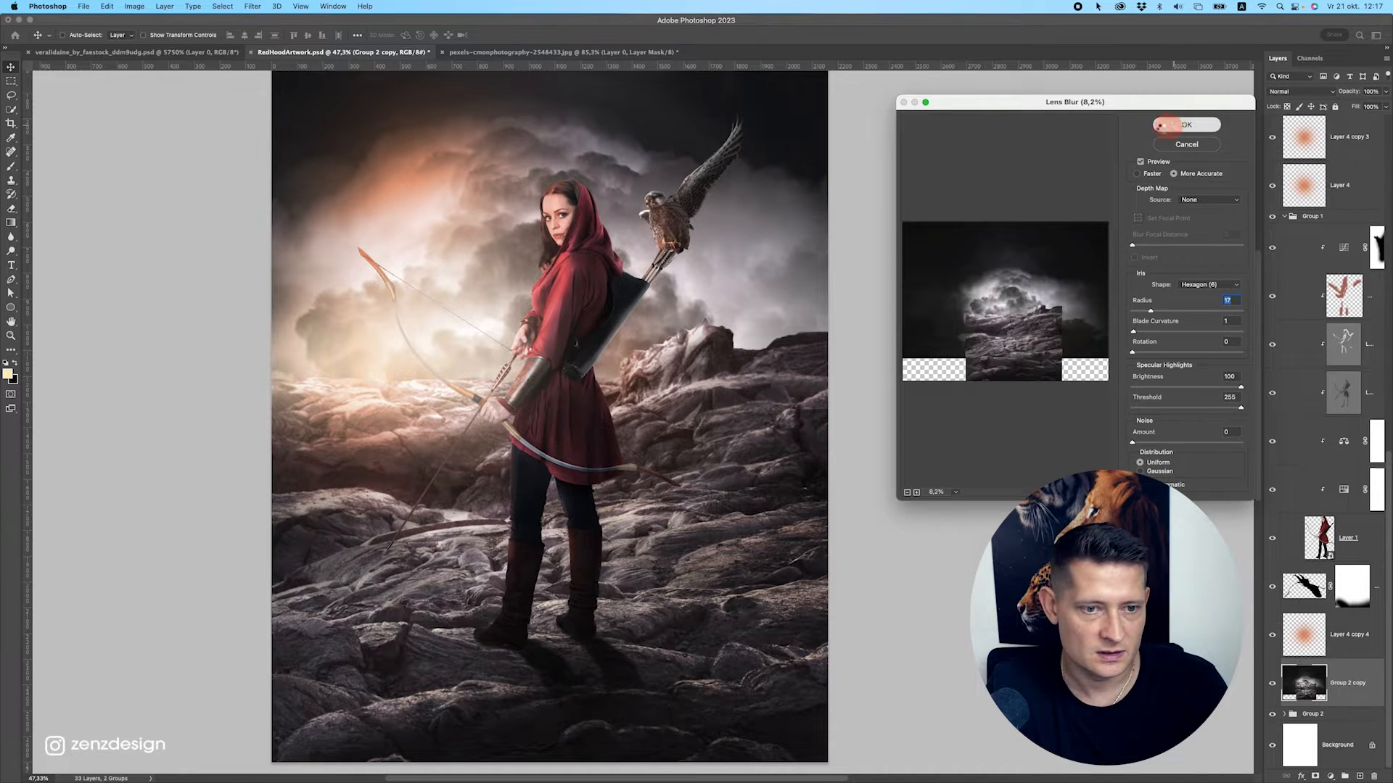
scroll(543, 441, down, 3)
scroll(543, 442, up, 6)
scroll(542, 443, down, 6)
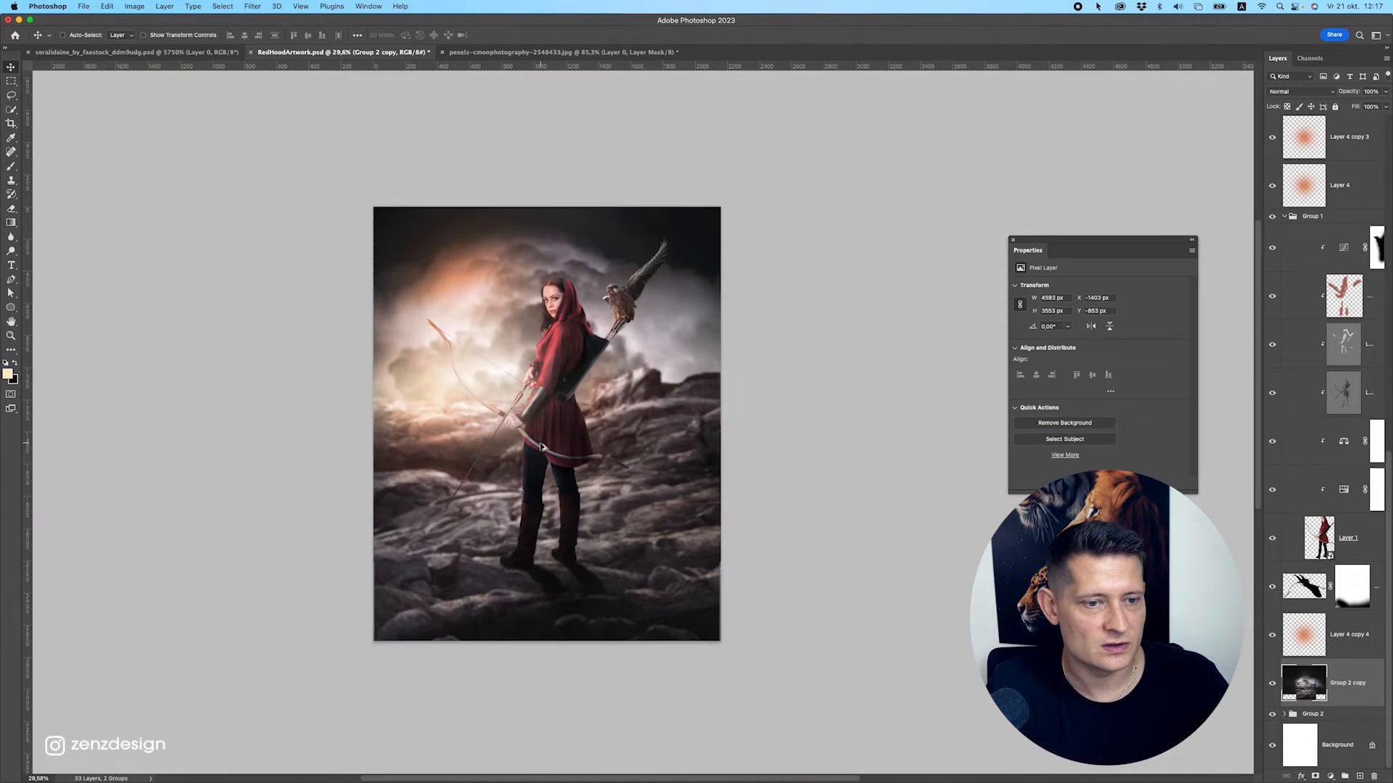
scroll(541, 444, up, 3)
Try a subtle Lens Blur with a radius of 6 on the merged background copy, and undo it after review.
click(253, 5)
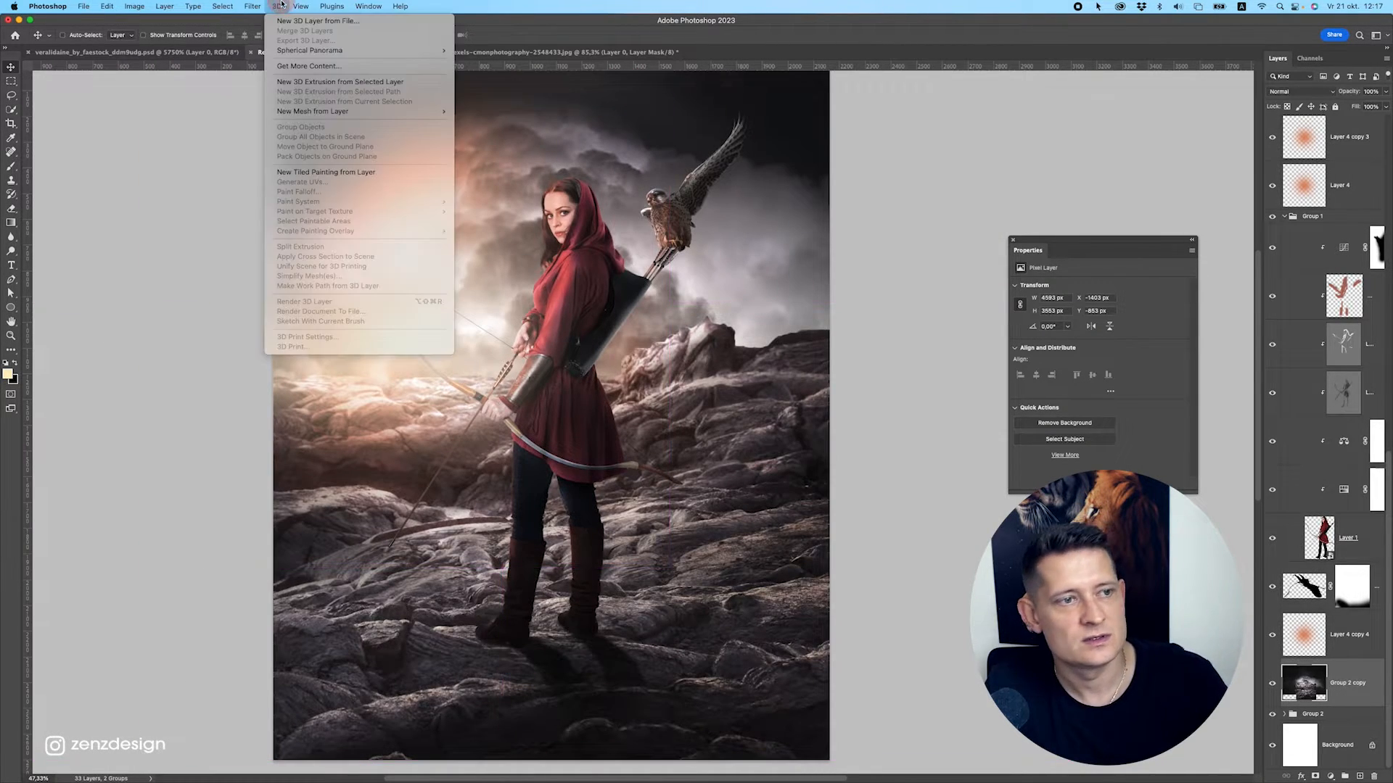
mouse_move(336, 156)
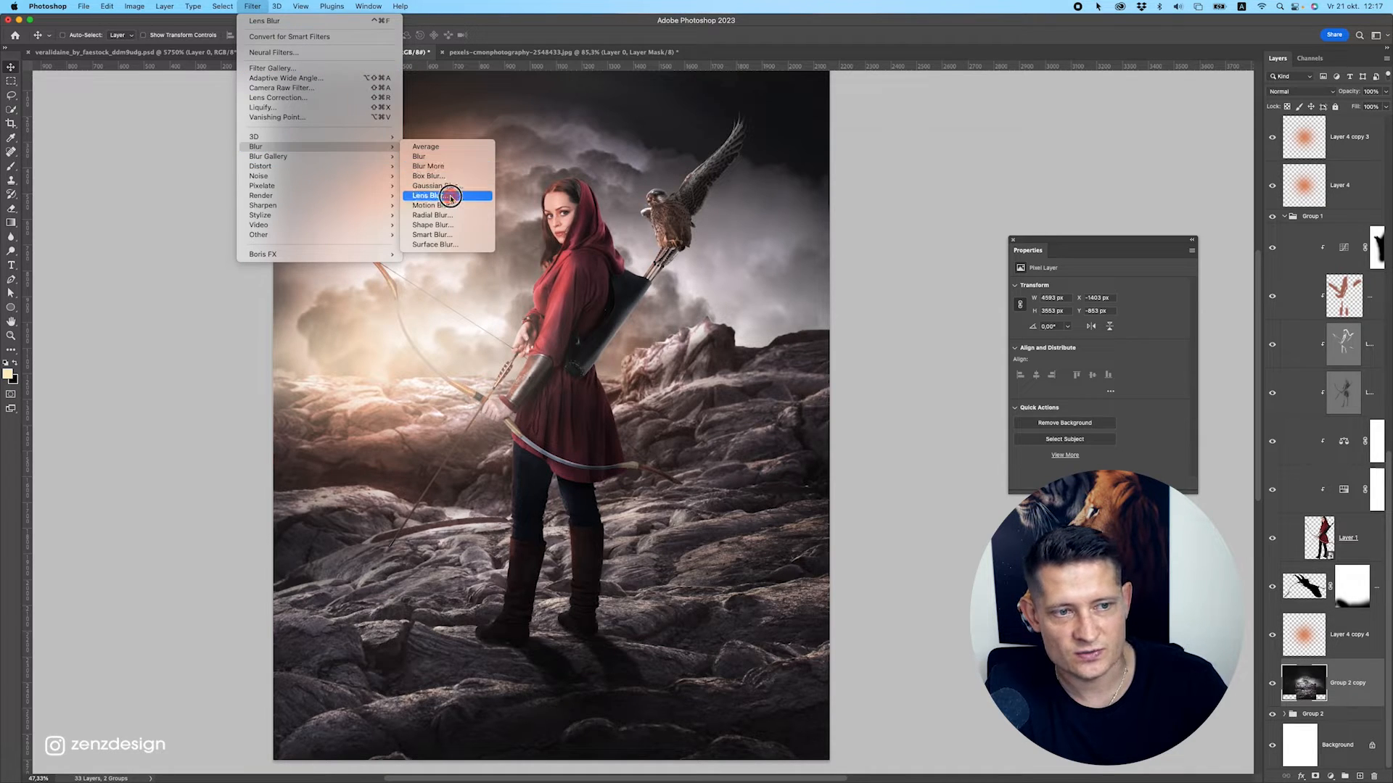
click(435, 196)
drag(1150, 310, 1138, 310)
click(1175, 125)
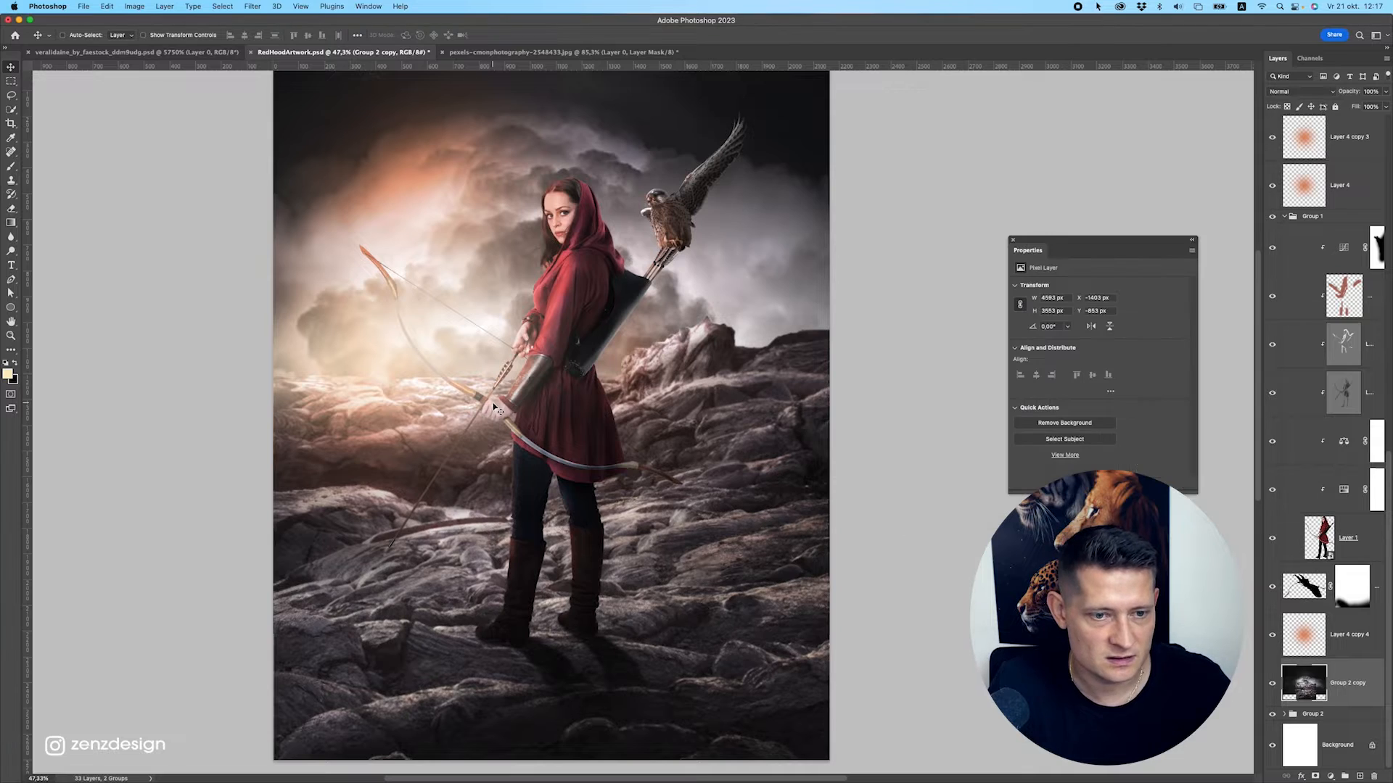
scroll(501, 403, down, 3)
scroll(501, 403, up, 3)
key(super+z)
Apply a Lens Blur with a radius of 10 to the merged background copy and compare it with the unblurred version.
click(193, 6)
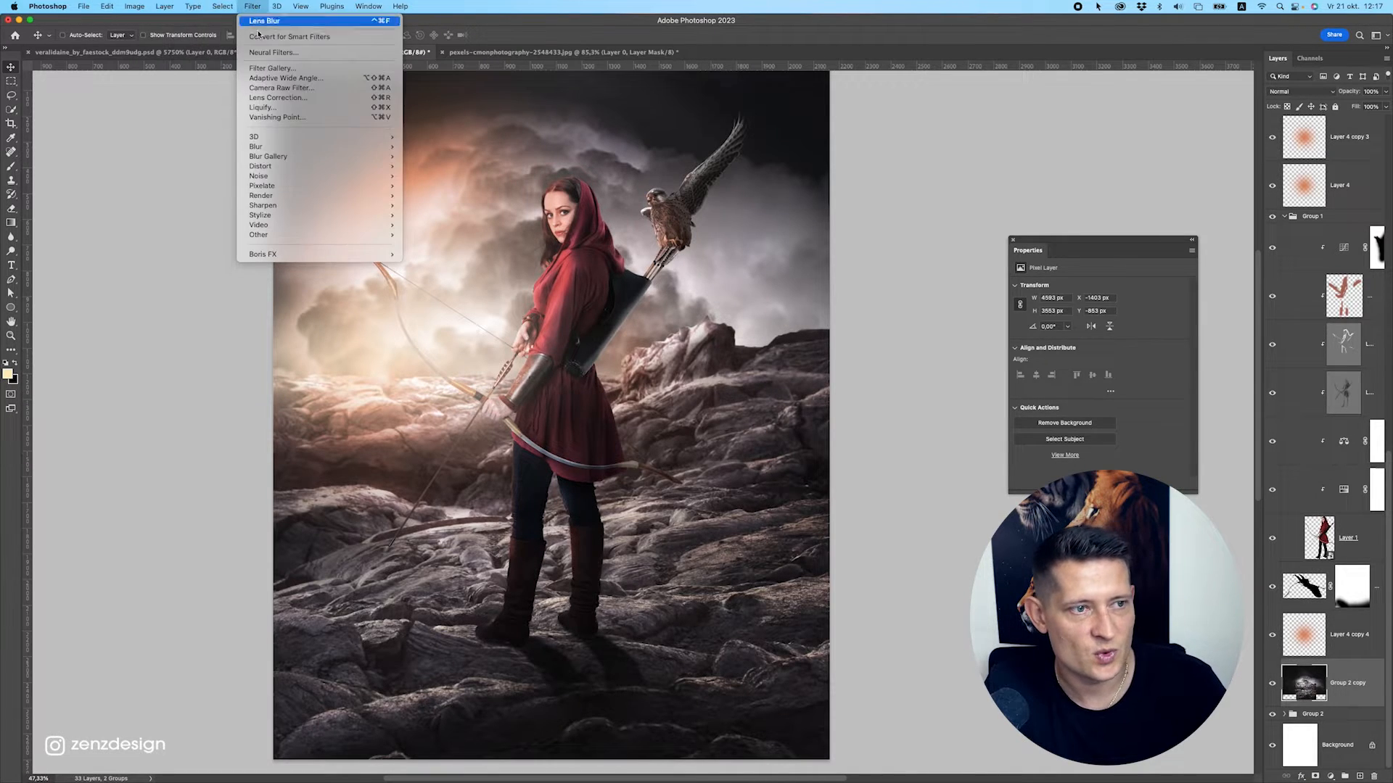
mouse_move(334, 146)
click(447, 195)
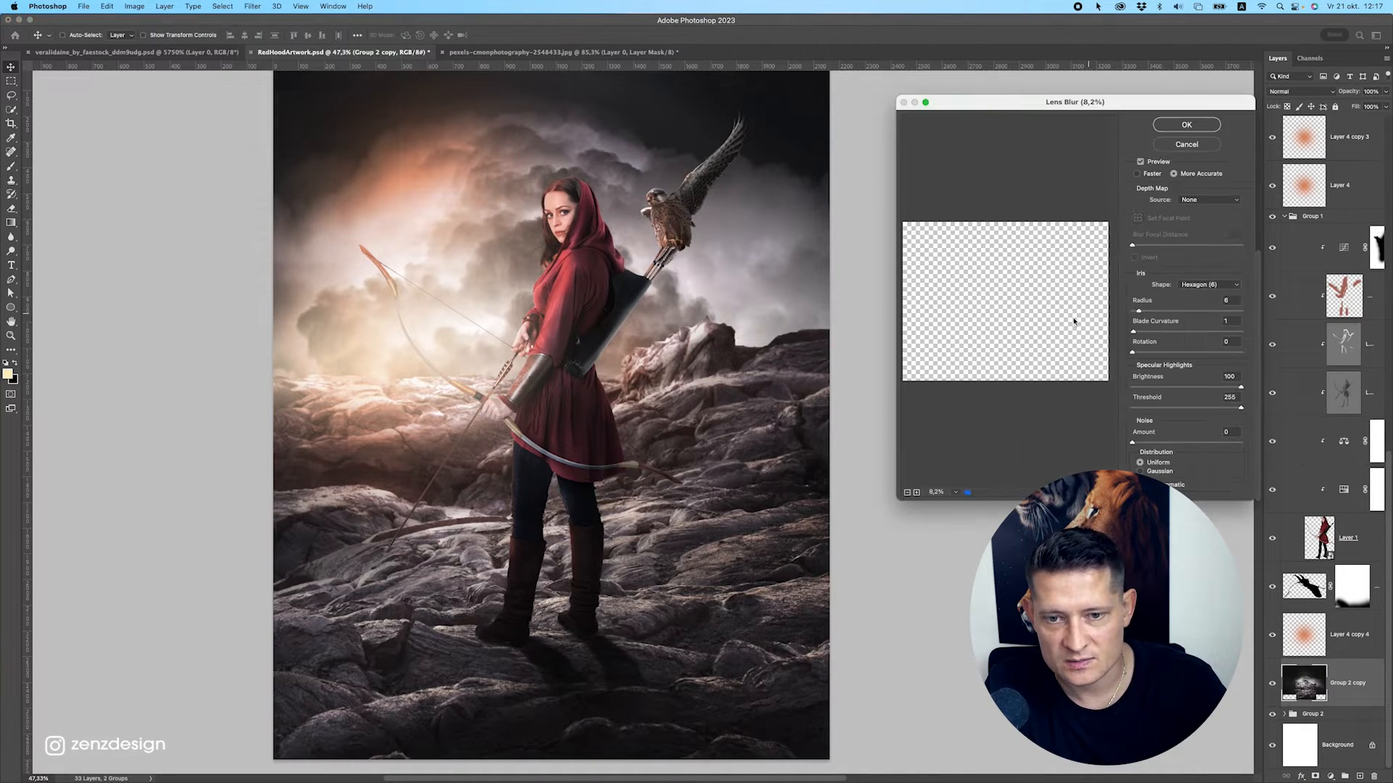
click(1142, 311)
drag(1144, 311, 1137, 314)
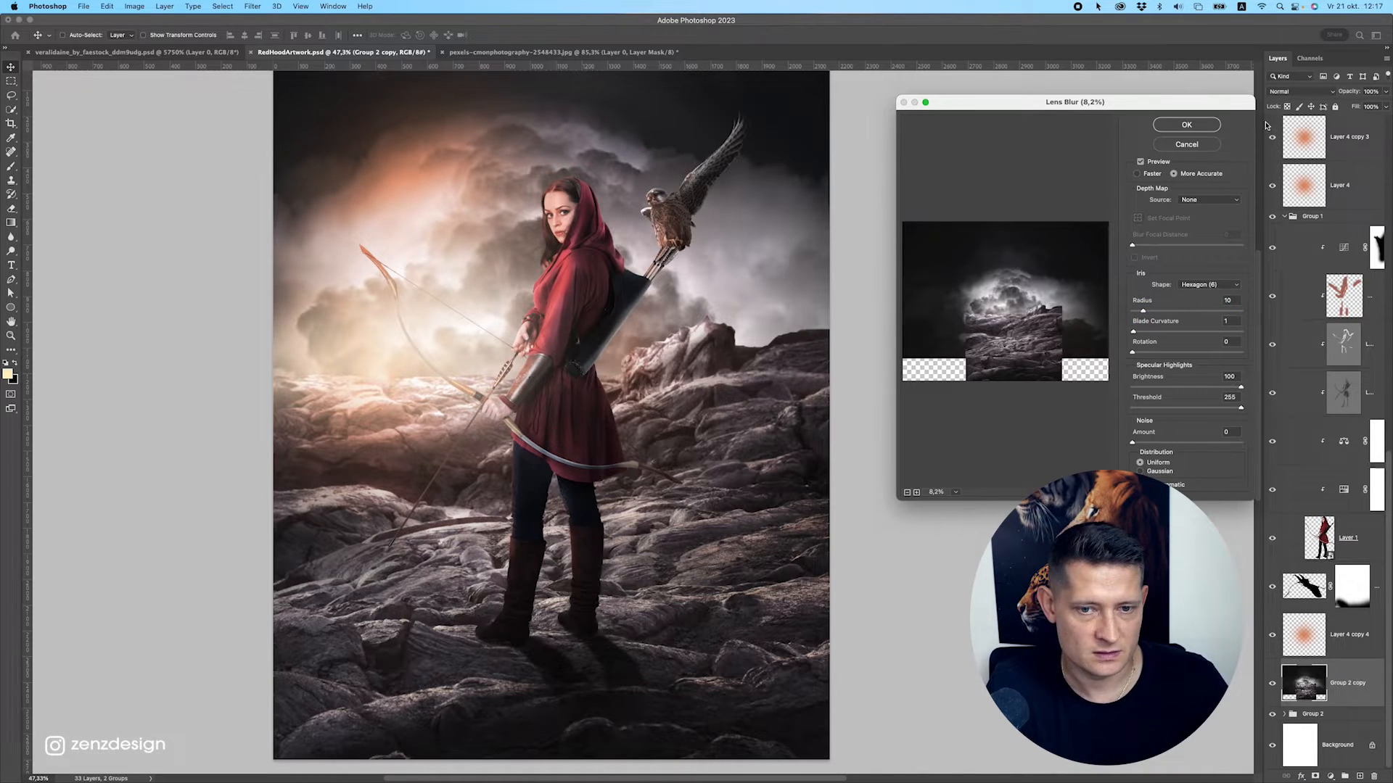
click(1185, 124)
scroll(582, 485, down, 2)
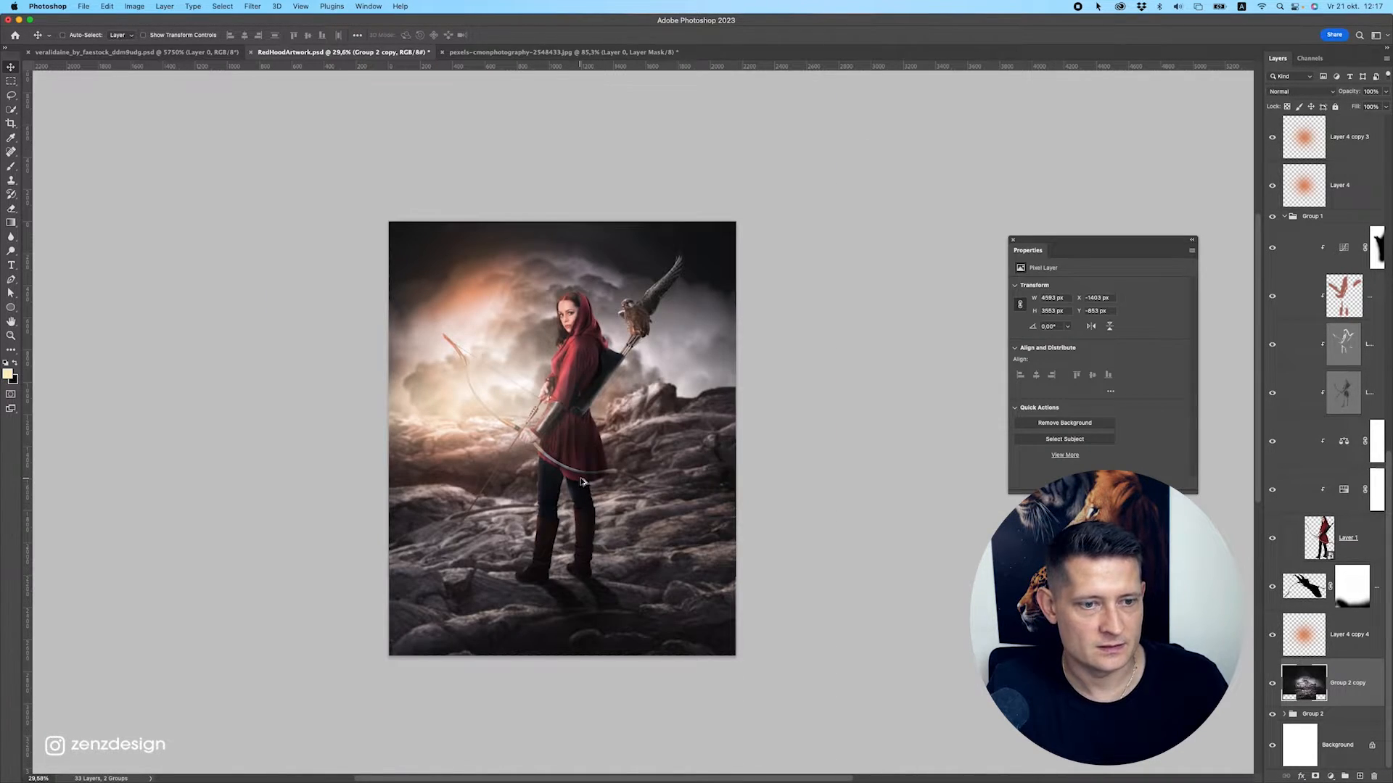
scroll(582, 483, up, 2)
scroll(755, 425, down, 2)
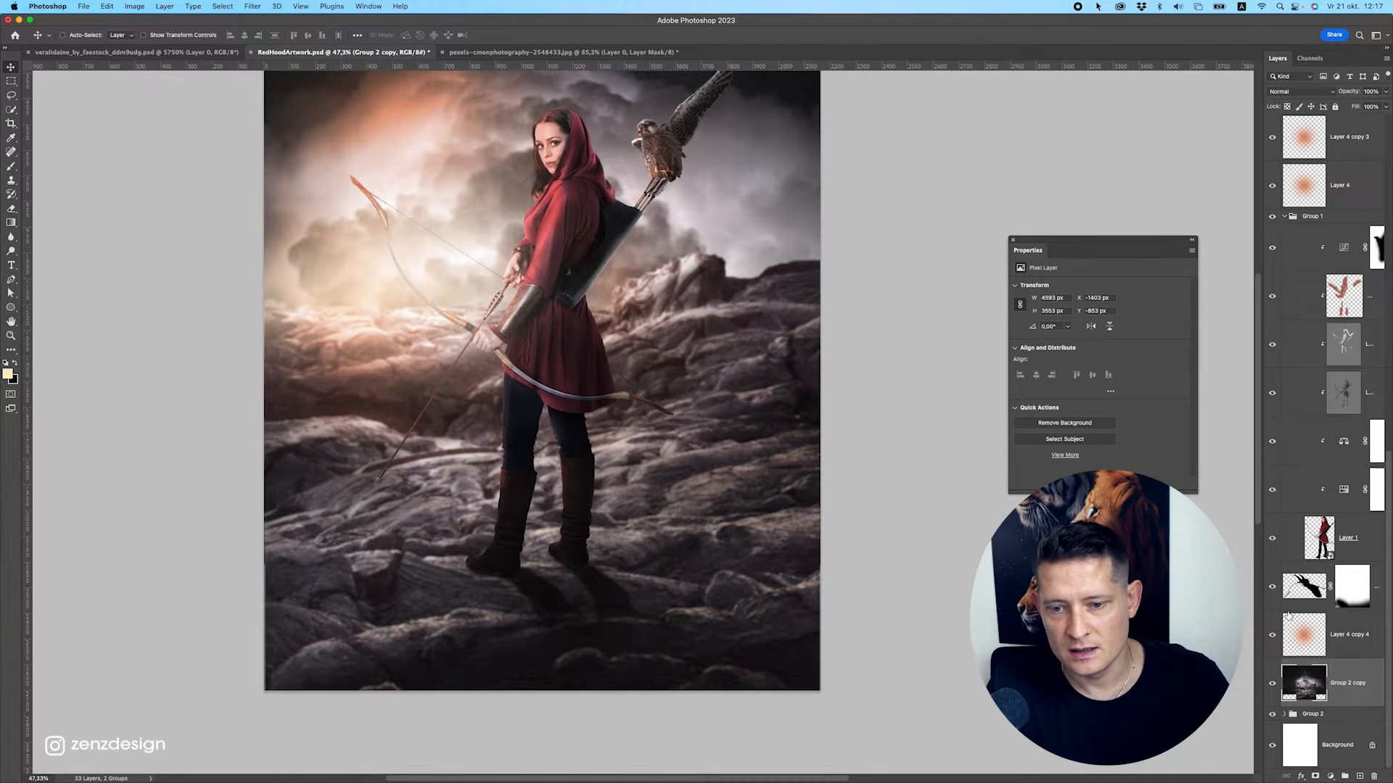
click(1273, 689)
click(1274, 689)
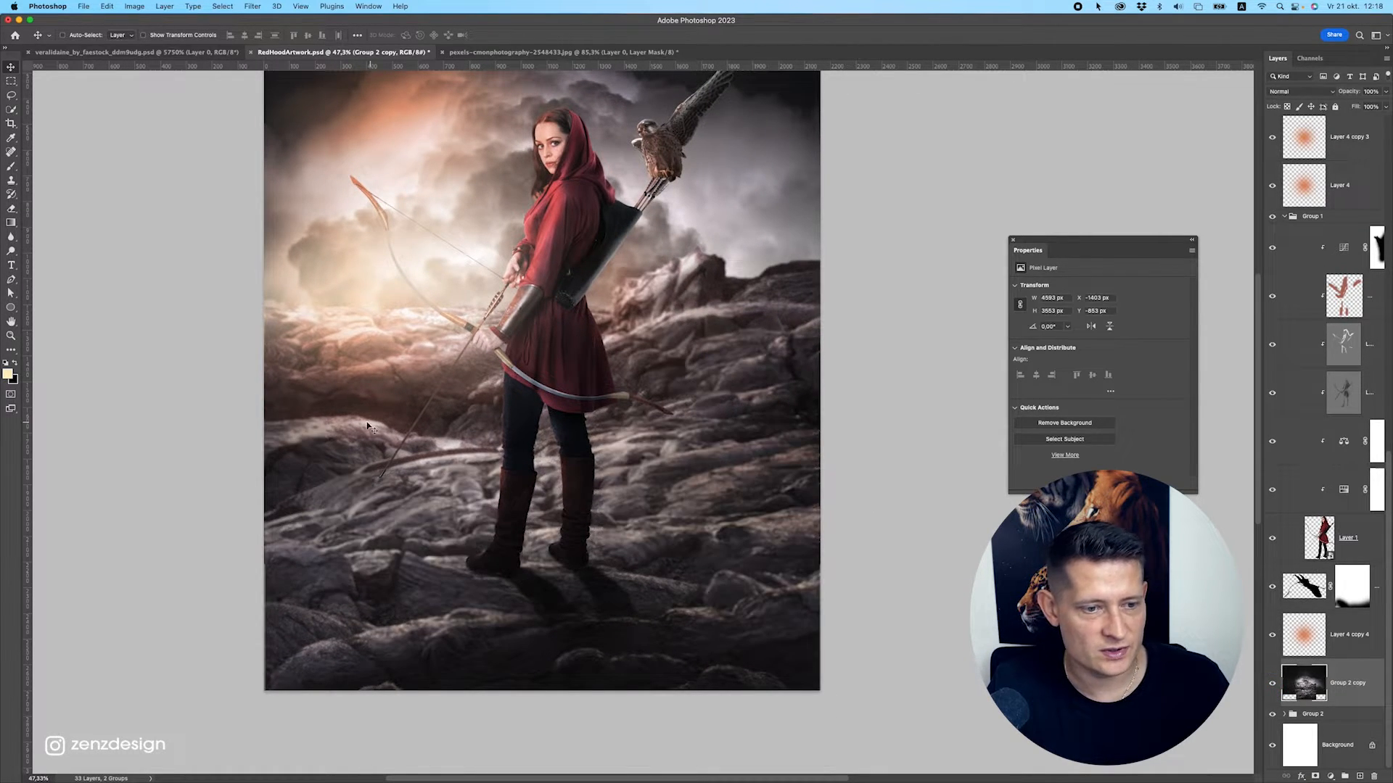
Add a layer mask to the blurred background copy and switch to the Gradient tool.
click(1315, 776)
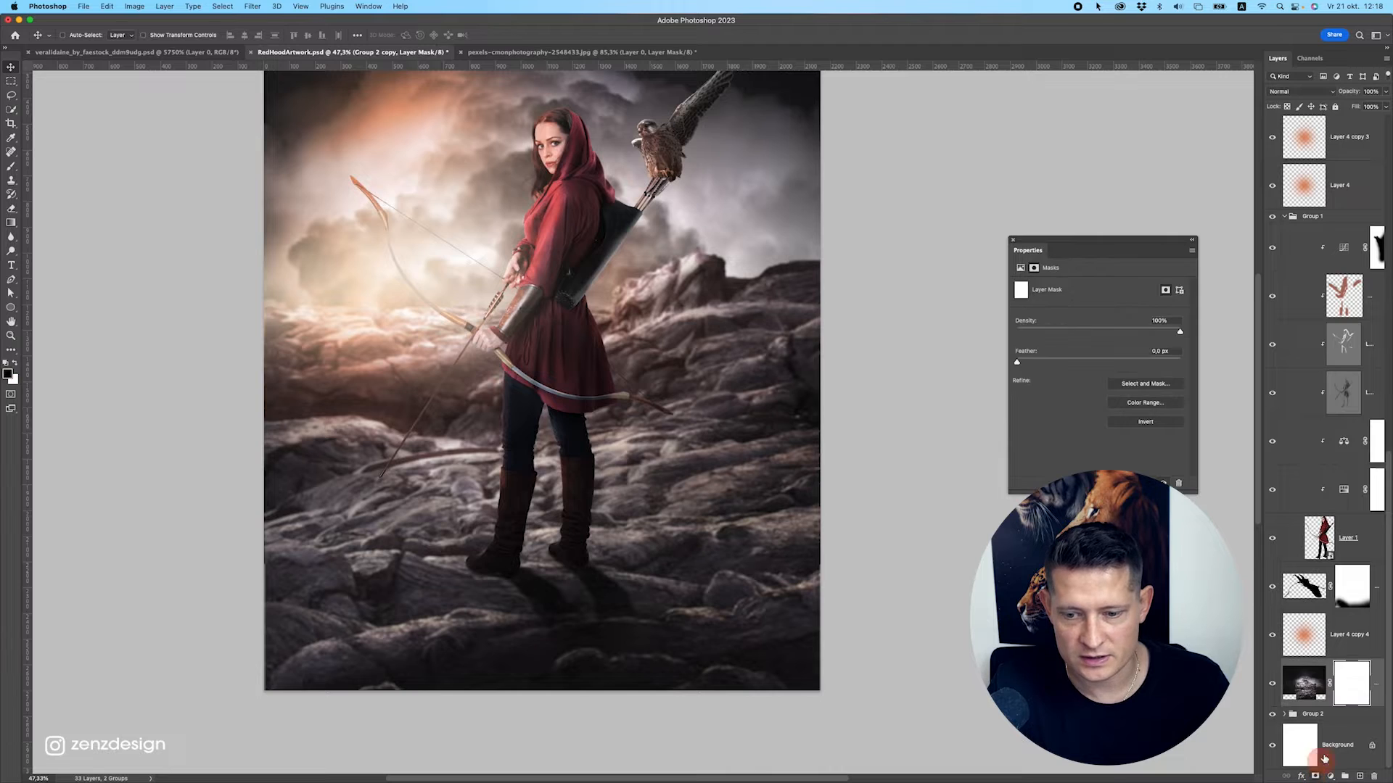
click(9, 221)
Try upward gradients on the blurred copy's layer mask around the archer's legs, undoing each attempt.
drag(641, 607, 625, 468)
key(super+z)
drag(568, 608, 573, 507)
scroll(573, 506, down, 3)
scroll(573, 507, up, 3)
key(super+z)
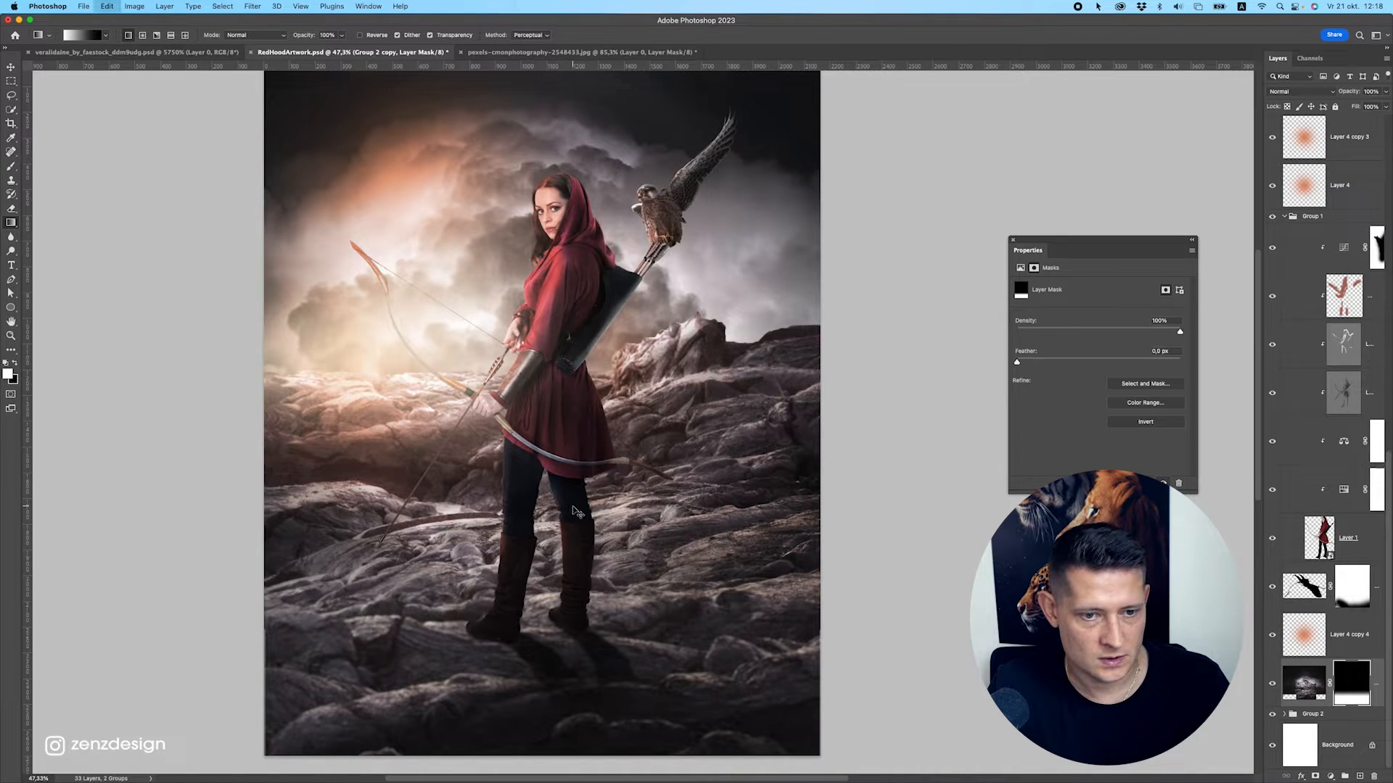
drag(580, 585, 581, 509)
key(super+z)
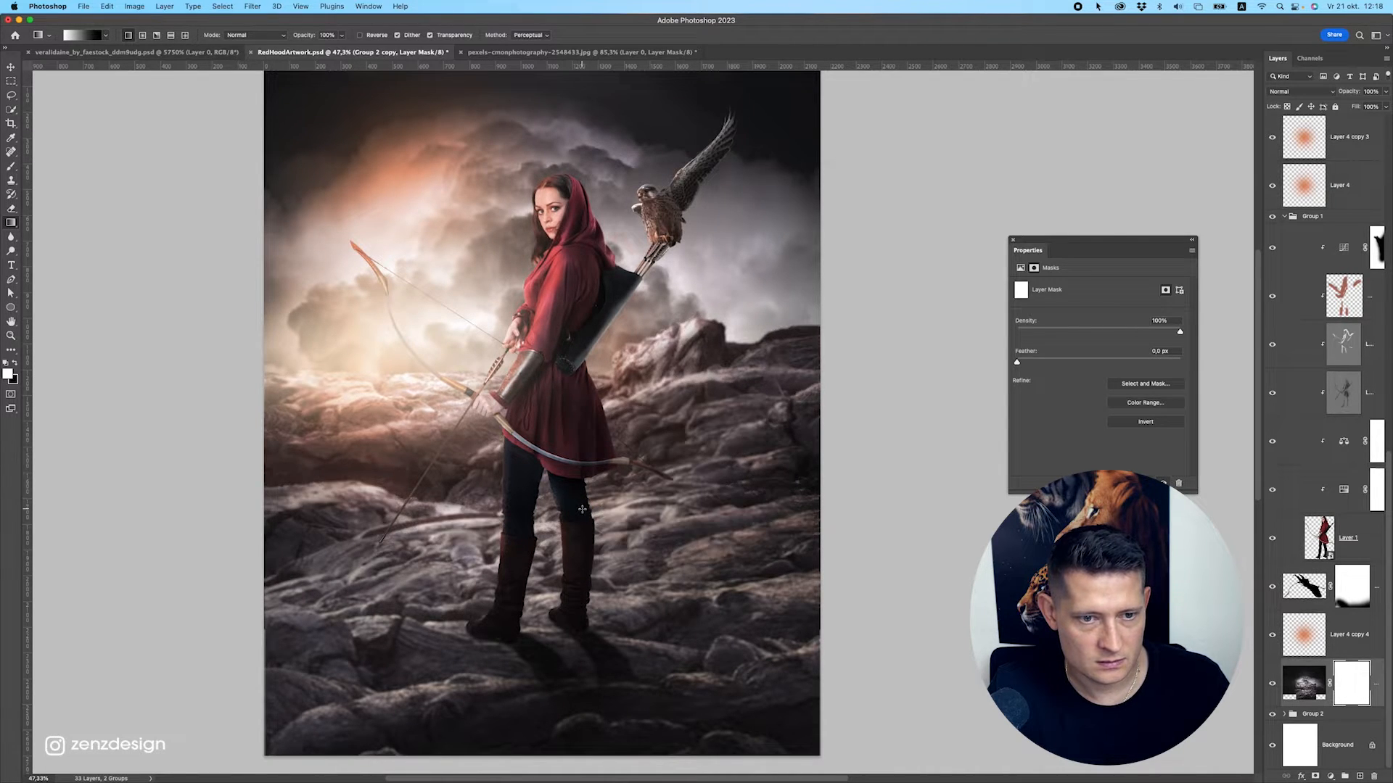
drag(607, 587, 607, 485)
scroll(694, 395, up, 5)
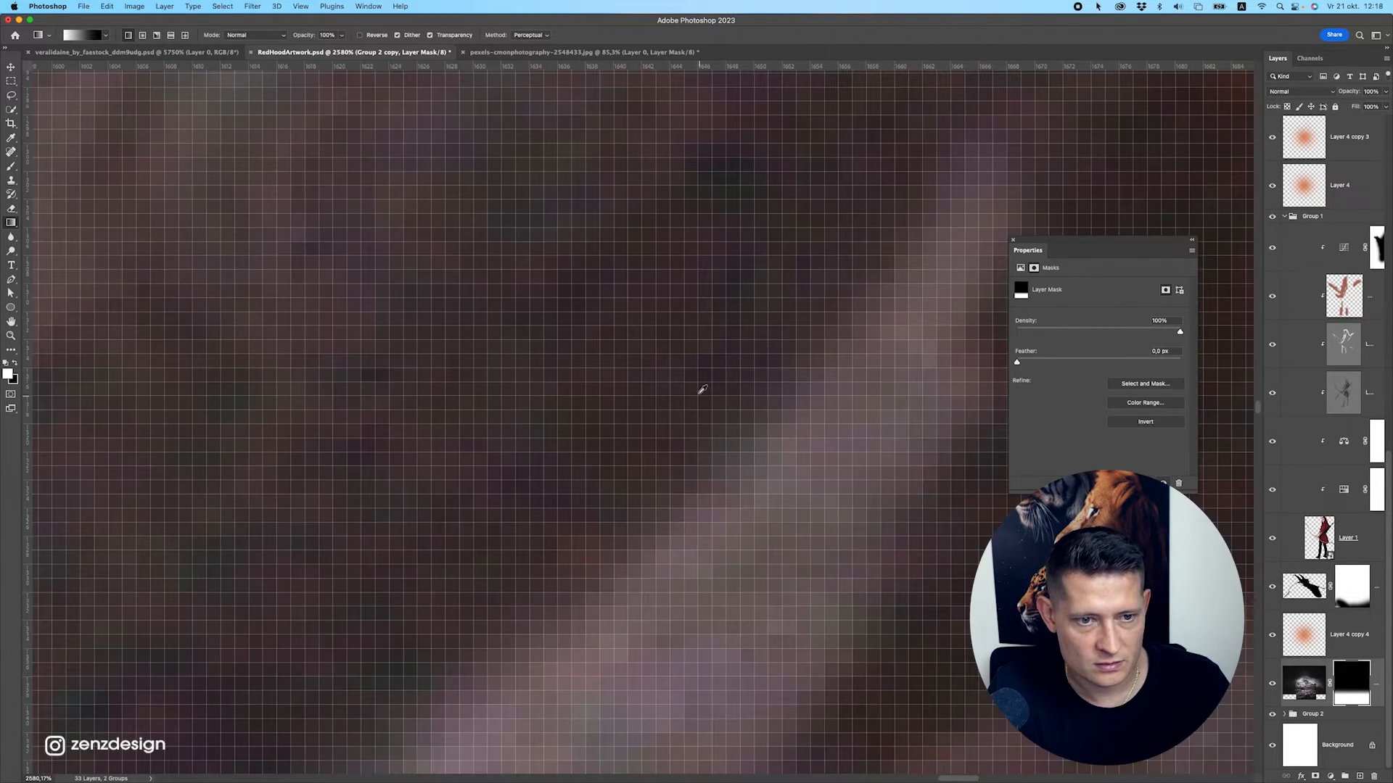
scroll(701, 381, down, 5)
scroll(710, 349, up, 5)
key(super+z)
scroll(571, 462, down, 5)
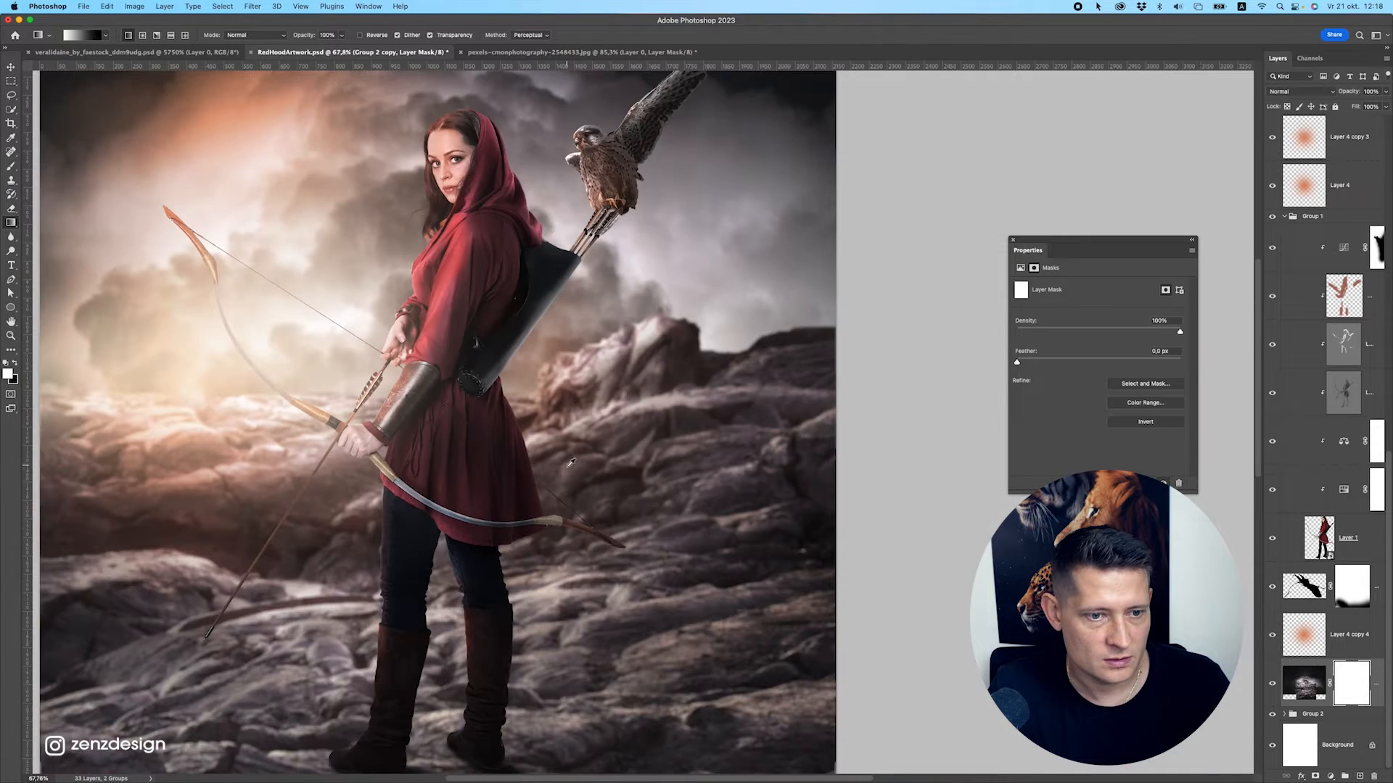
Try downward gradients on the blurred copy's mask that bring the sharp foreground rocks back around the boots.
drag(562, 700, 554, 773)
scroll(592, 597, down, 3)
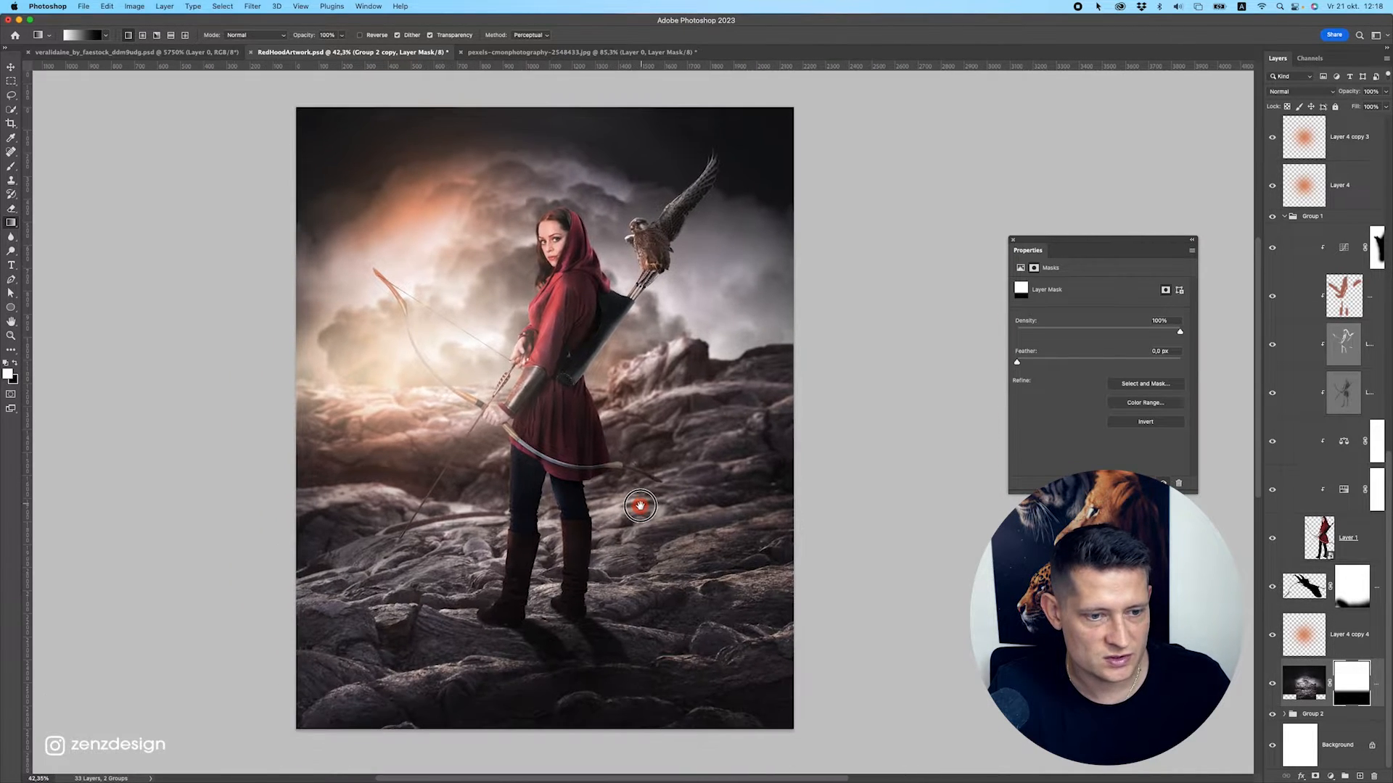
drag(588, 459, 588, 570)
drag(627, 447, 612, 616)
scroll(594, 621, up, 5)
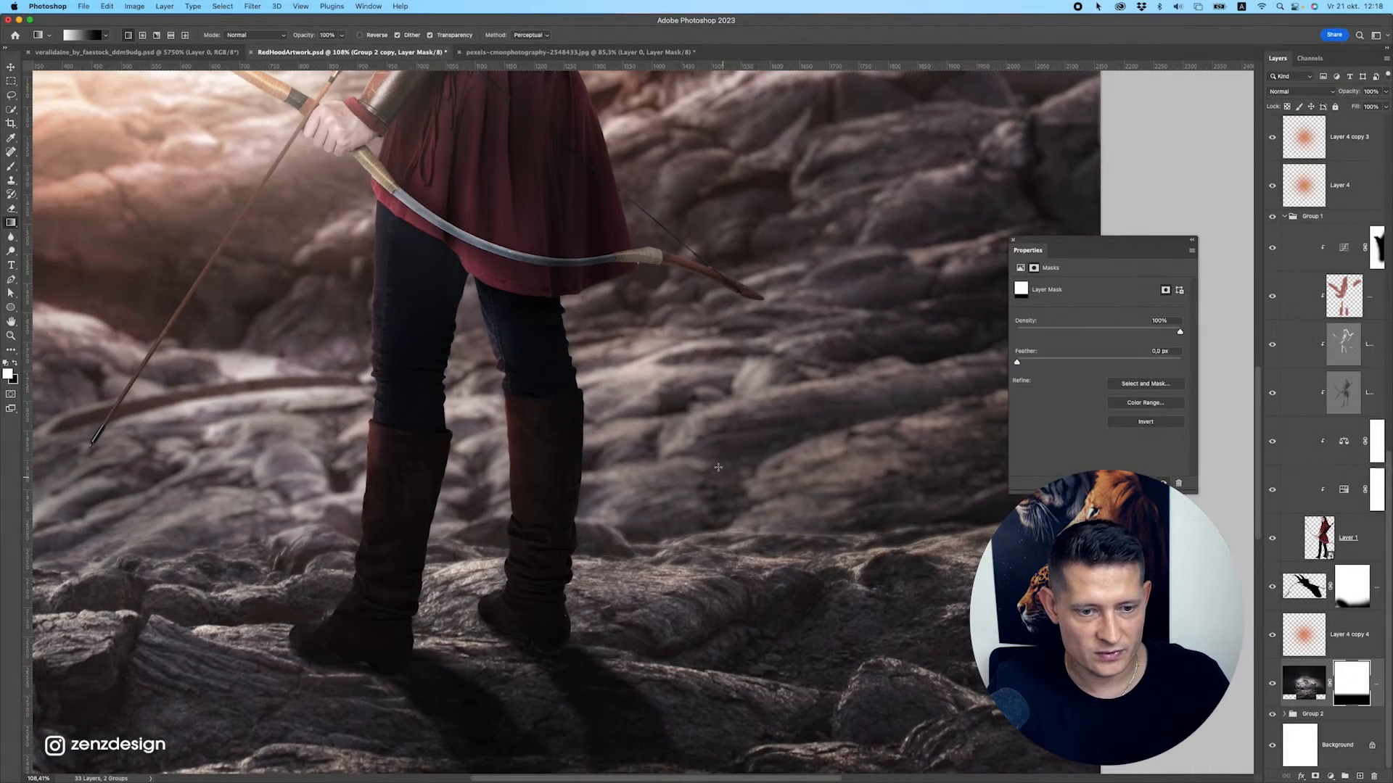
drag(721, 559, 728, 660)
drag(733, 687, 734, 718)
drag(715, 549, 729, 649)
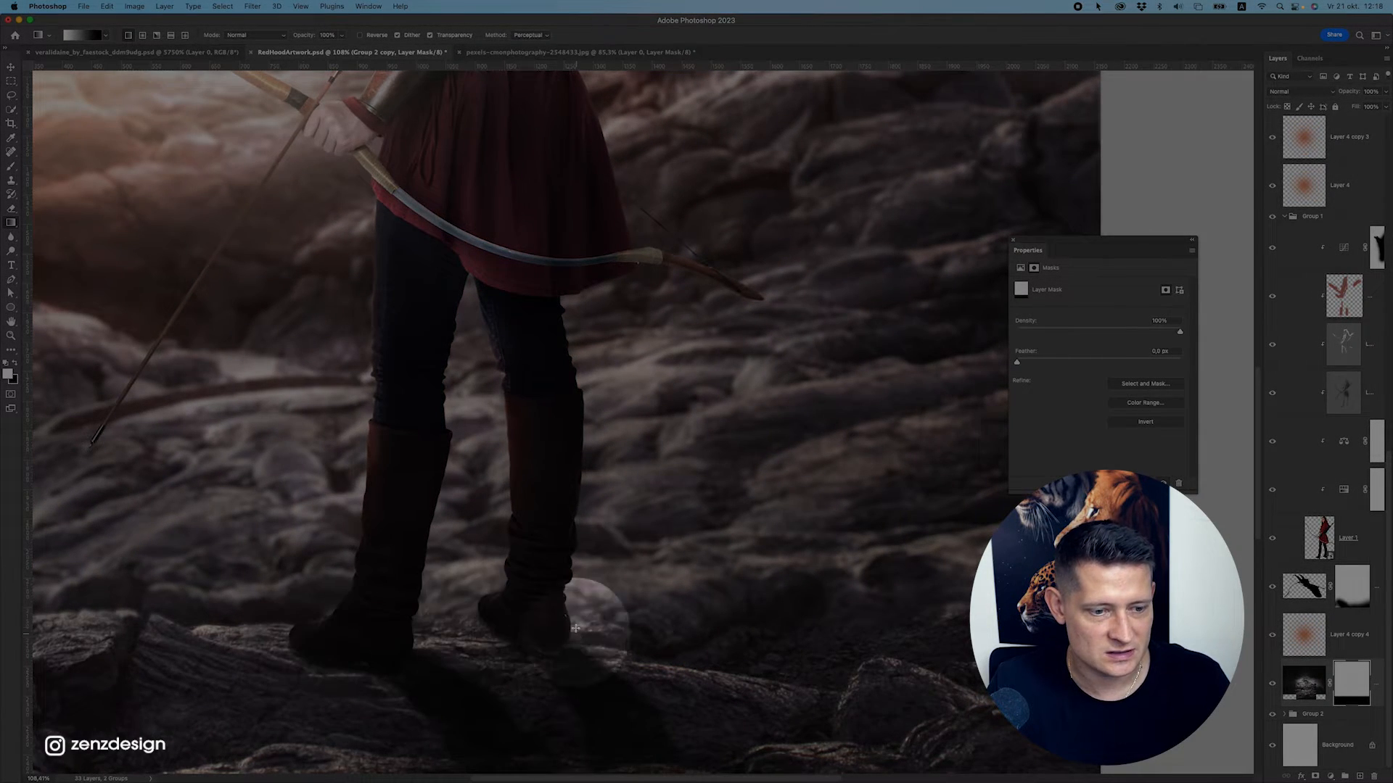
click(538, 596)
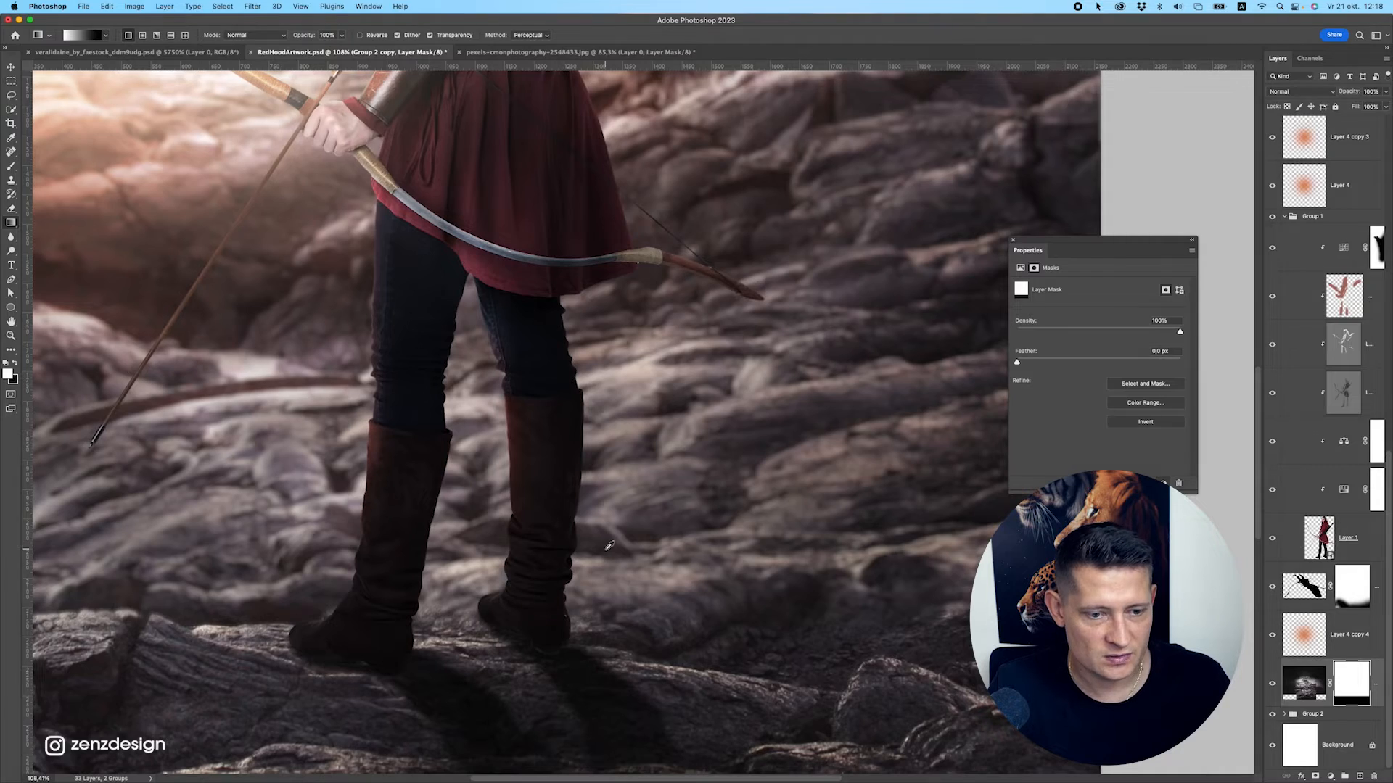
Try a softer mask gradient running from the skirt down to the boots, and judge it from near and far.
key(super+0)
scroll(593, 533, up, 1)
drag(613, 528, 620, 572)
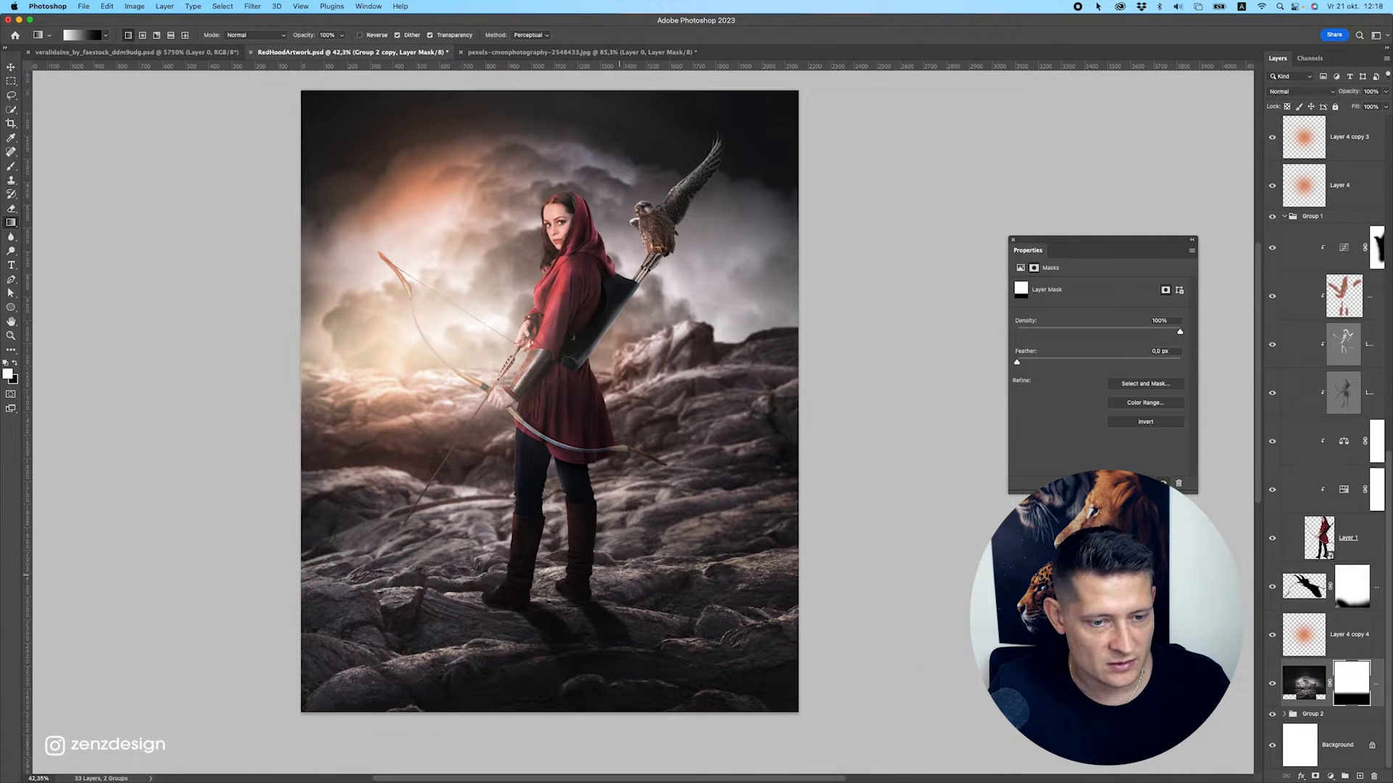
drag(636, 510, 642, 581)
mouse_move(634, 469)
mouse_down()
mouse_move(635, 599)
mouse_move(625, 459)
mouse_move(638, 592)
mouse_up()
scroll(602, 548, up, 3)
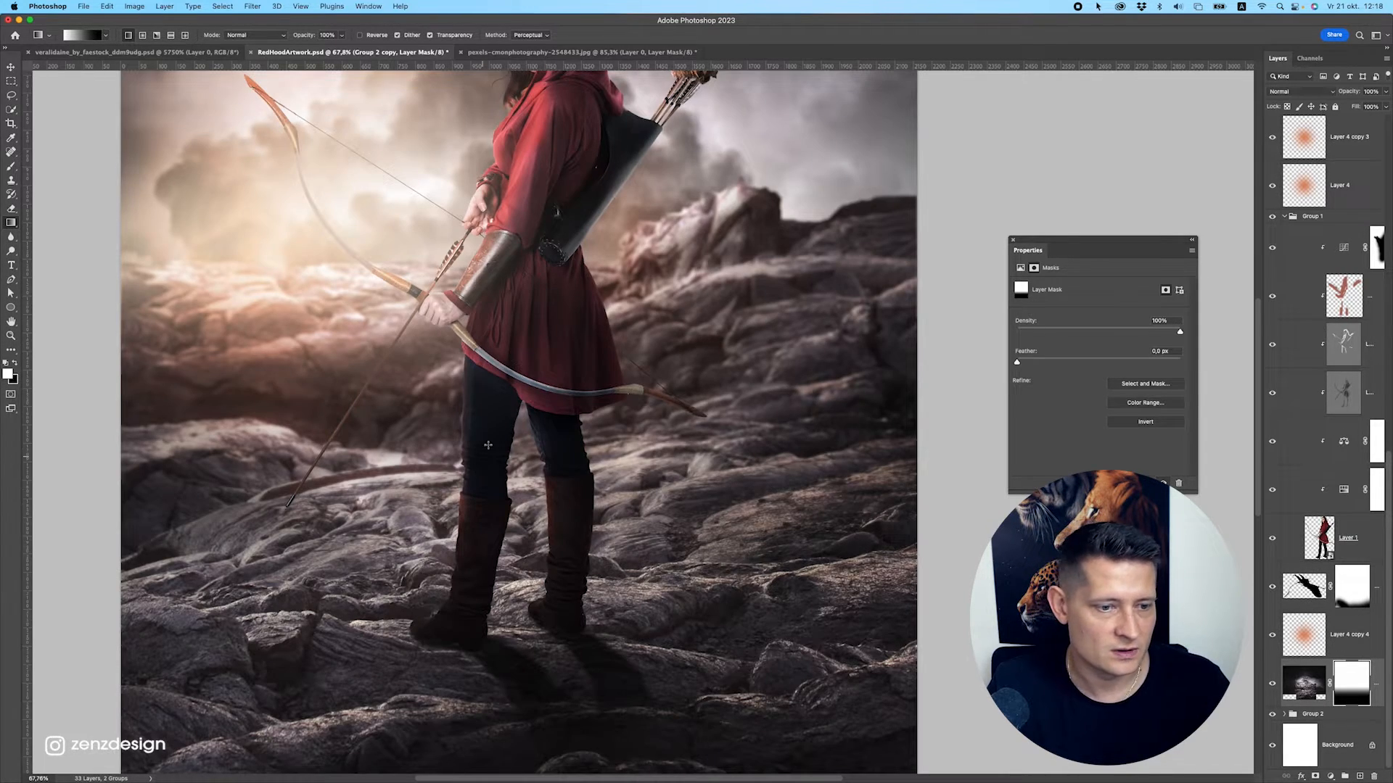
scroll(551, 479, down, 3)
scroll(599, 515, down, 2)
scroll(605, 556, up, 2)
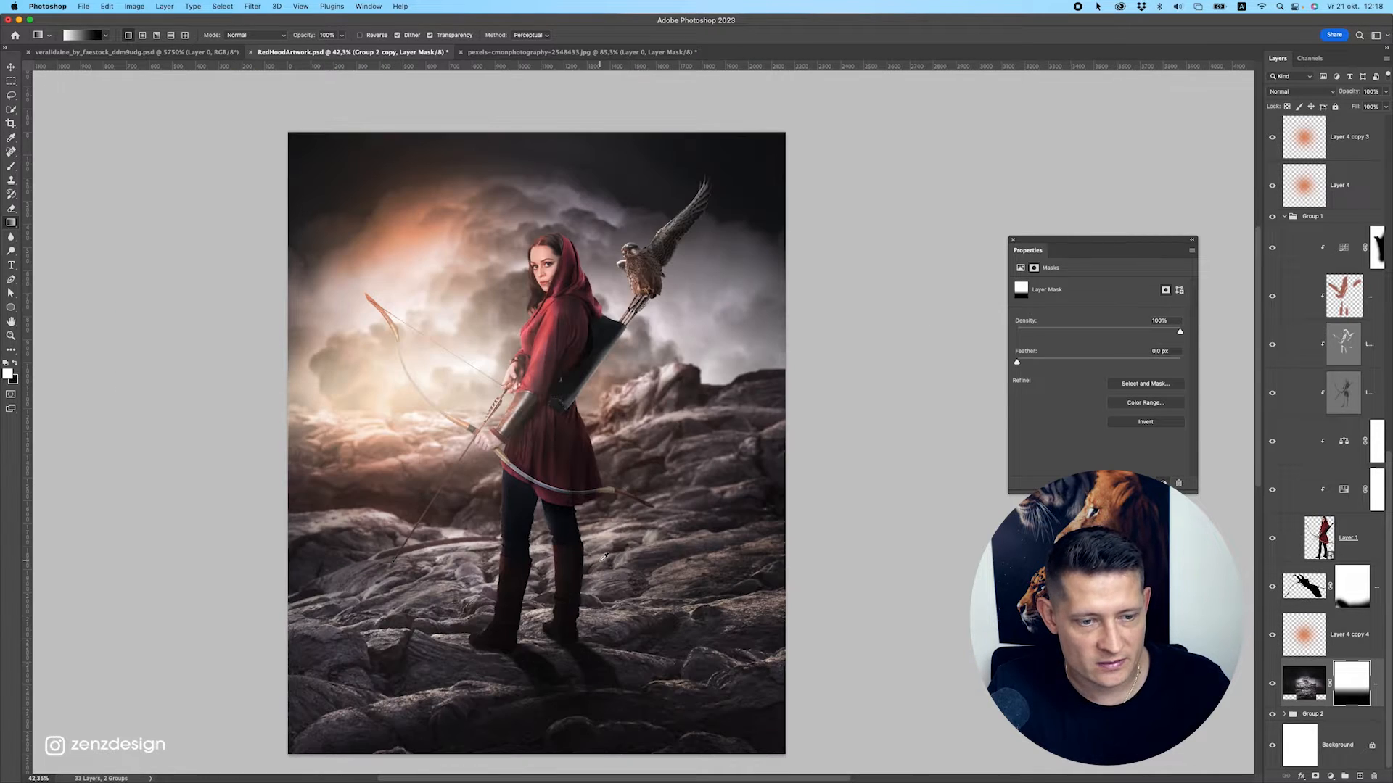
Redraw the mask gradient with a shorter transition near the boots, keeping the foreground rocks sharp, and review the whole image.
drag(628, 600, 626, 601)
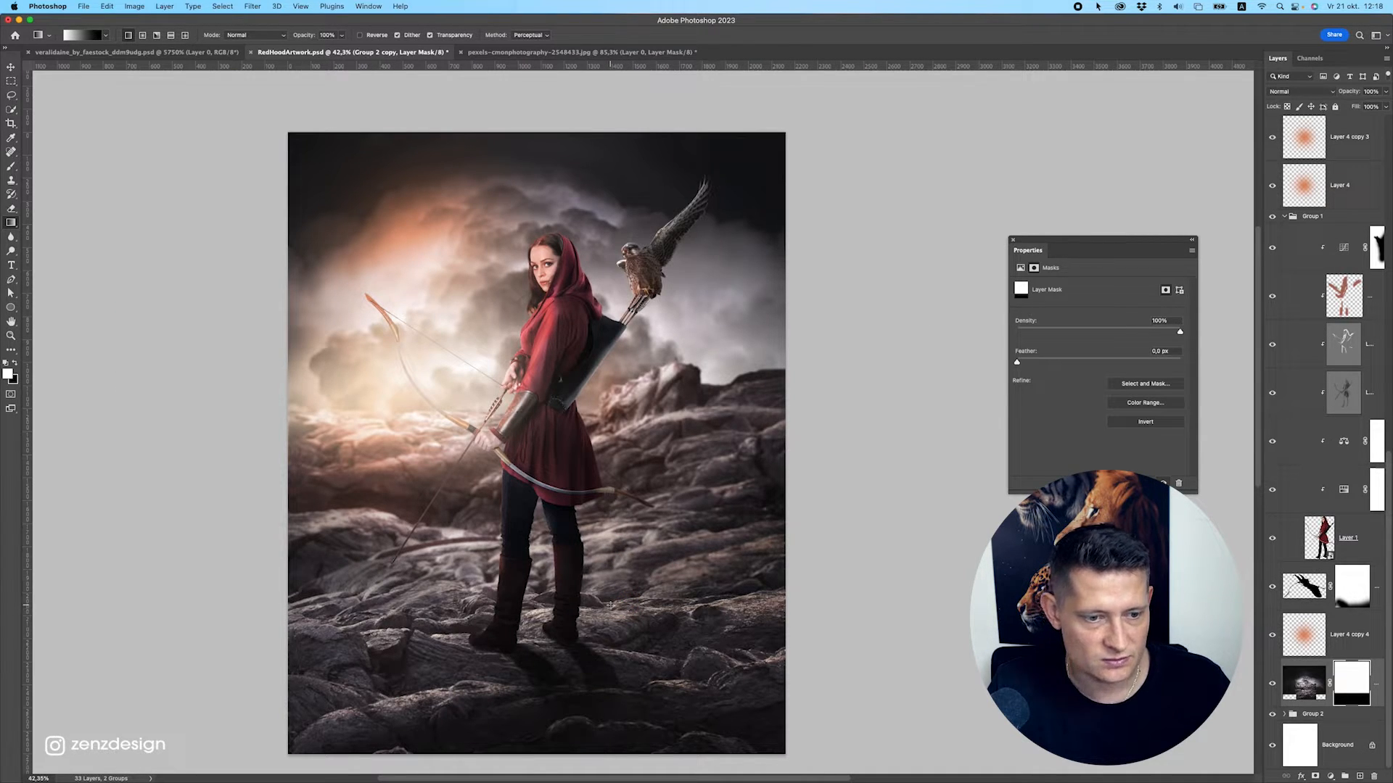
scroll(609, 605, down, 2)
scroll(612, 602, up, 2)
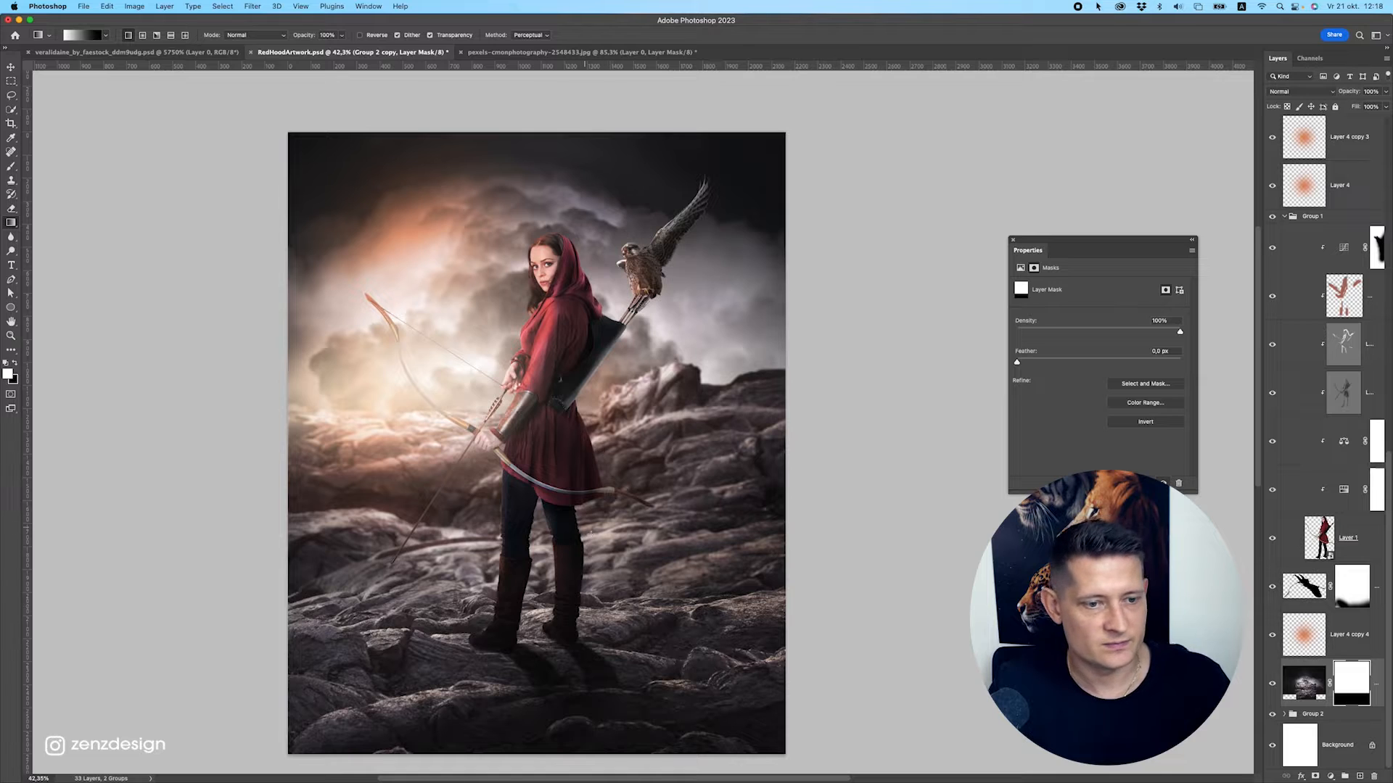
scroll(594, 533, down, 2)
scroll(605, 550, up, 2)
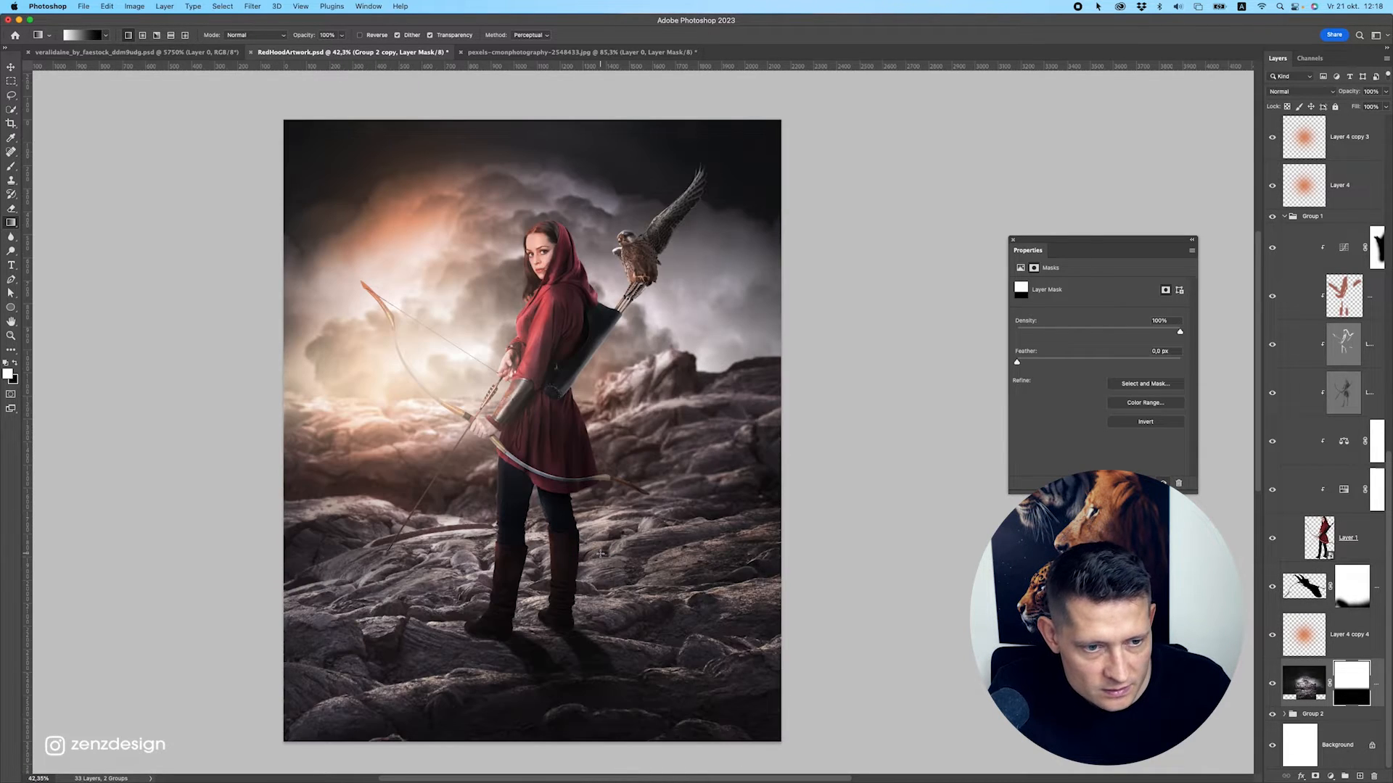
scroll(594, 608, down, 2)
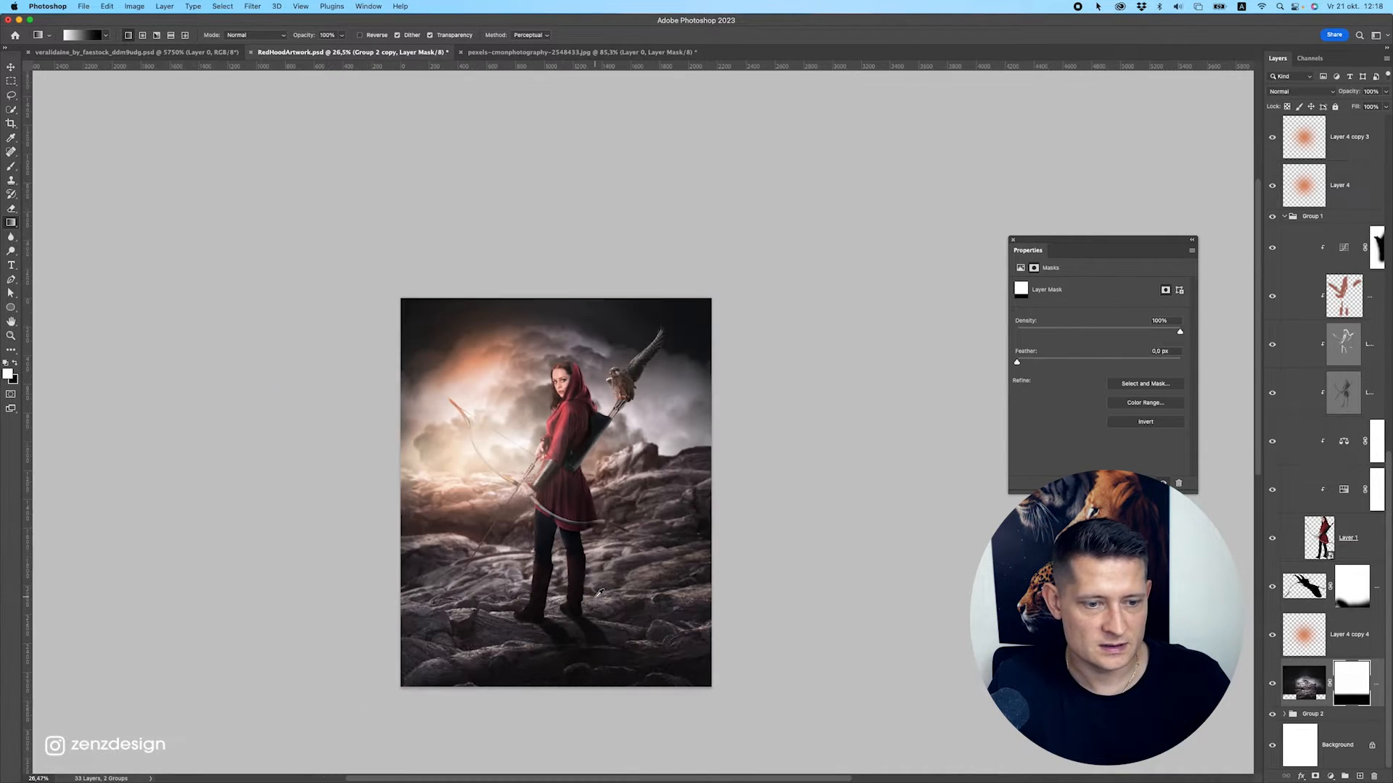
scroll(594, 608, up, 6)
scroll(736, 550, down, 6)
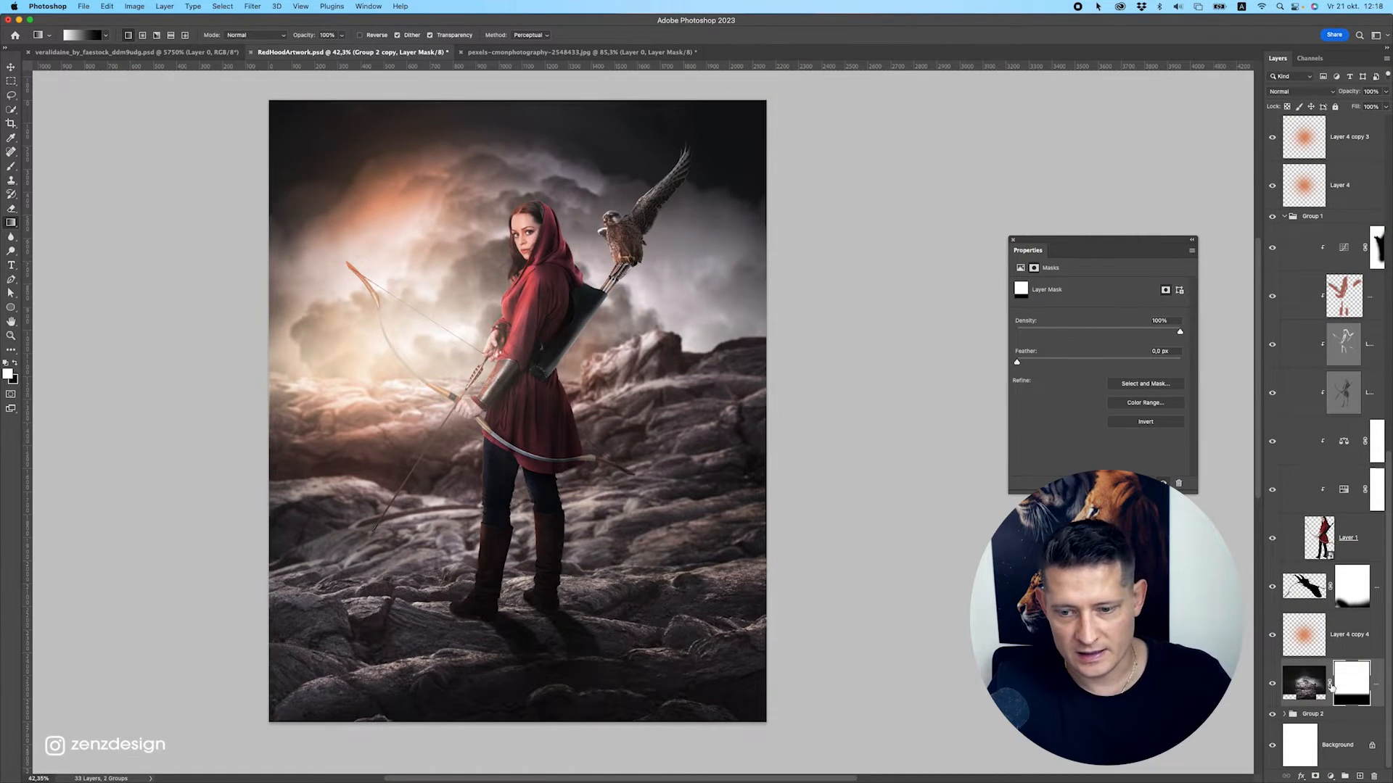
Duplicate the masked, blurred background layer and delete the duplicate's layer mask.
key(super+j)
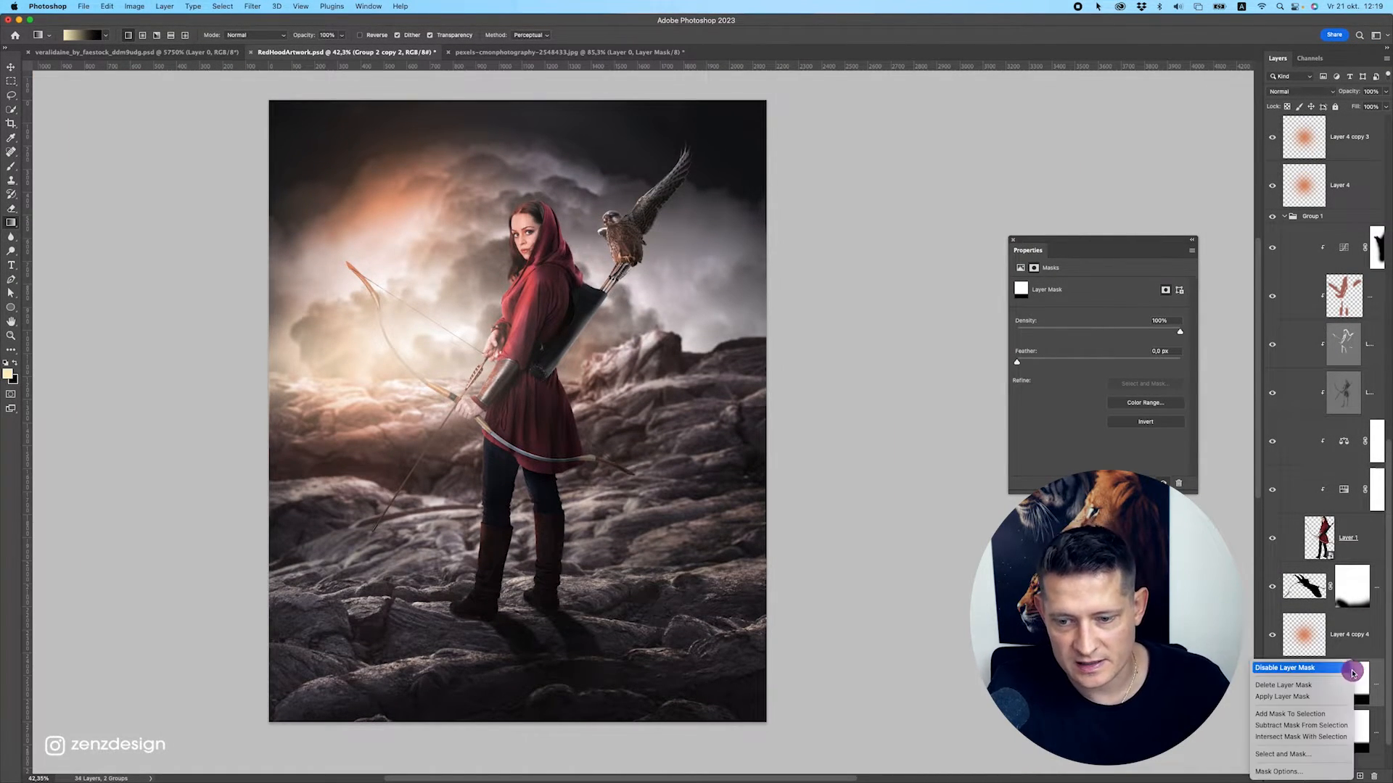
right_click(1326, 674)
click(1327, 687)
Apply a Lens Blur with a radius of 17 to the duplicated background layer.
click(252, 6)
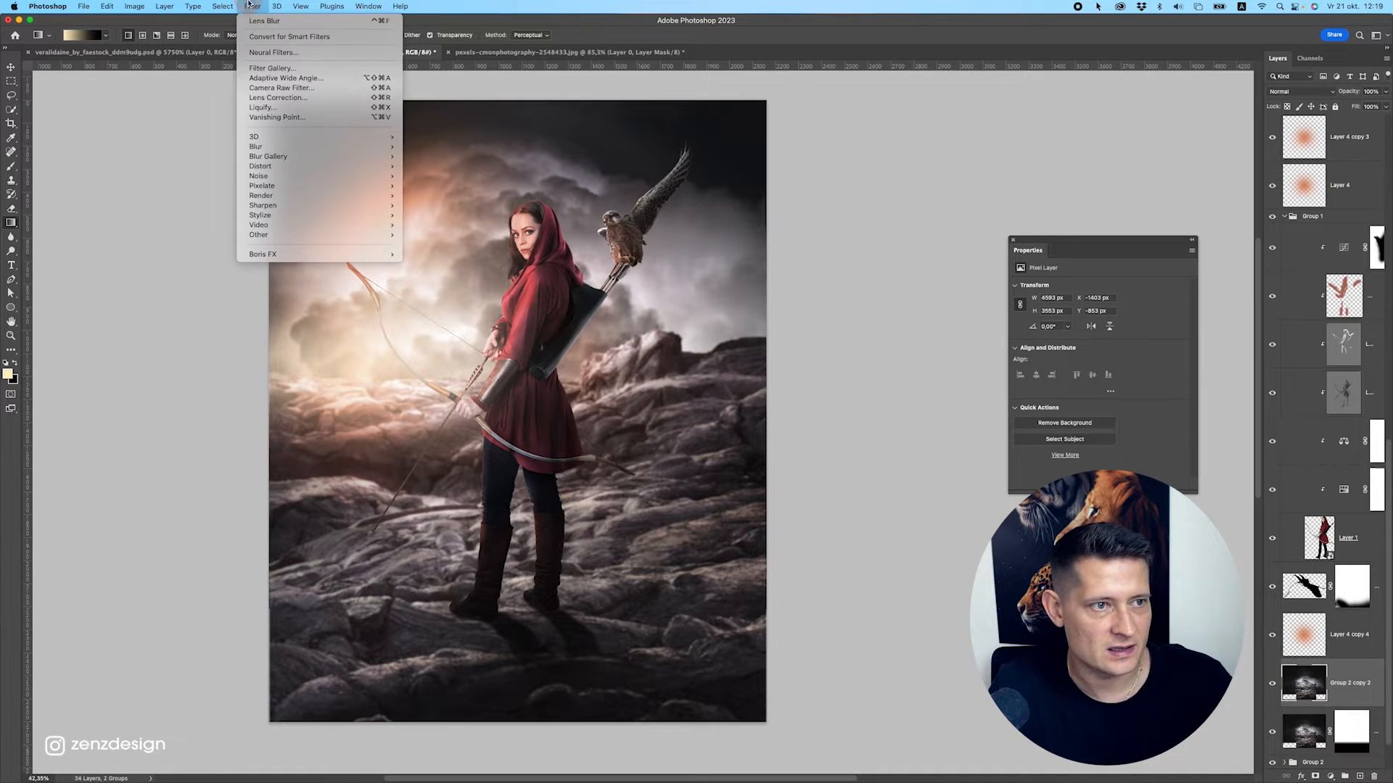
mouse_move(319, 147)
click(443, 195)
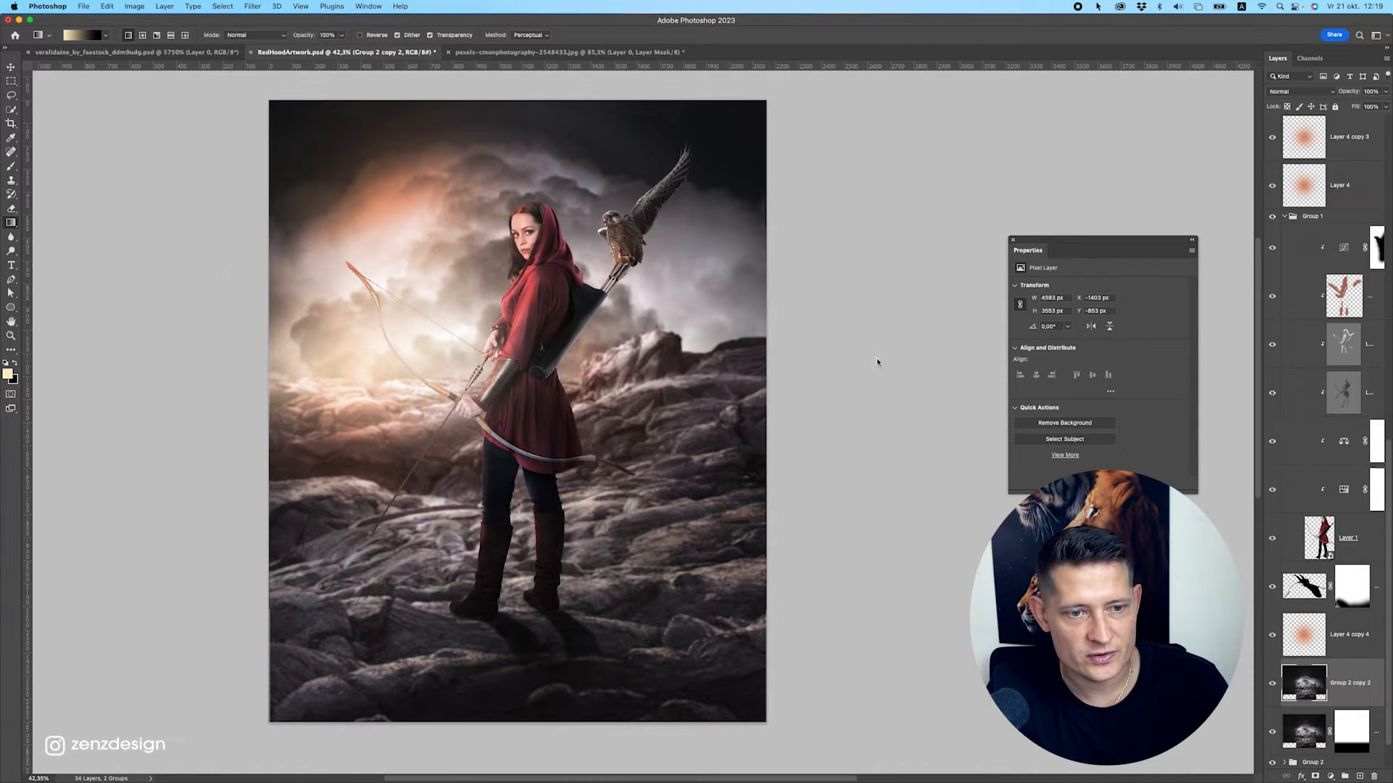
drag(1144, 313, 1155, 313)
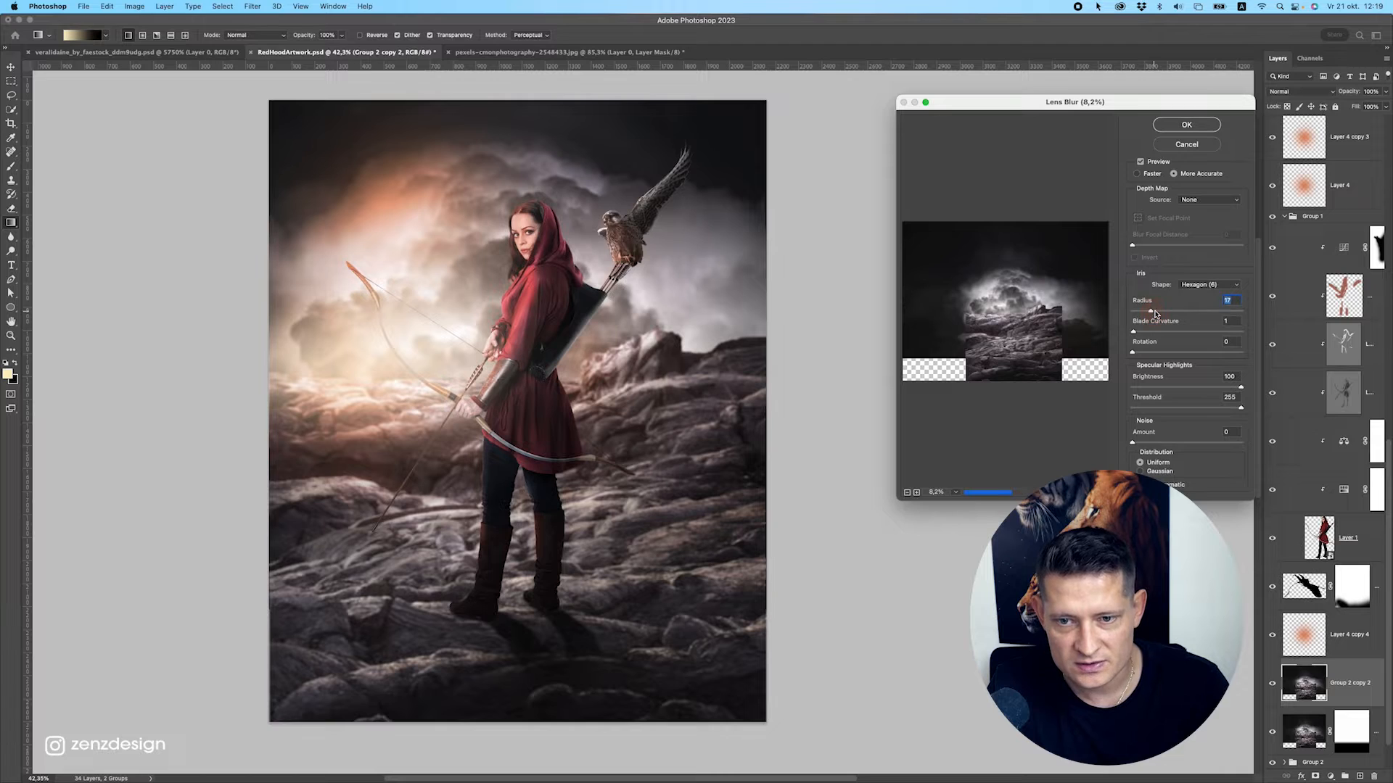
click(1196, 123)
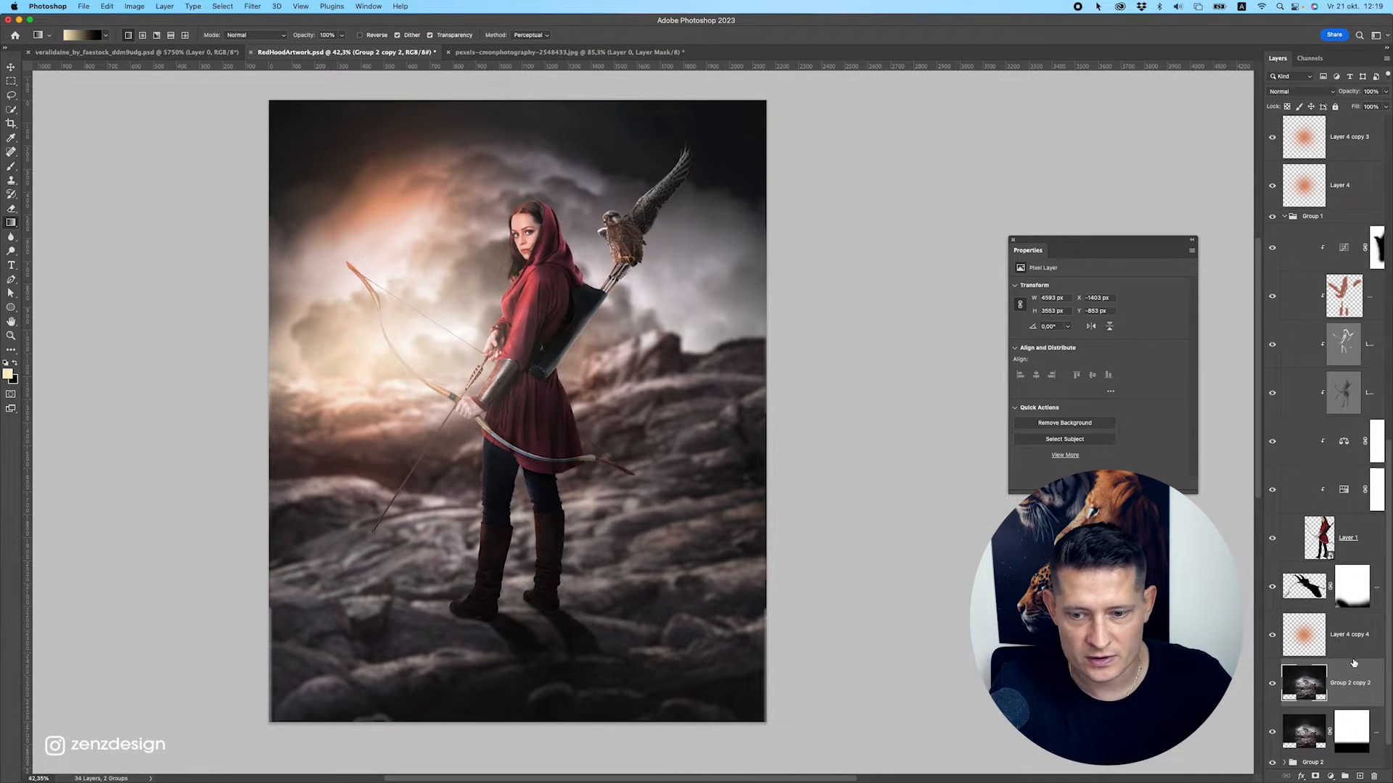
Add a layer mask to the more strongly blurred copy and fade it out downward across the rocks behind the skirt.
click(1315, 775)
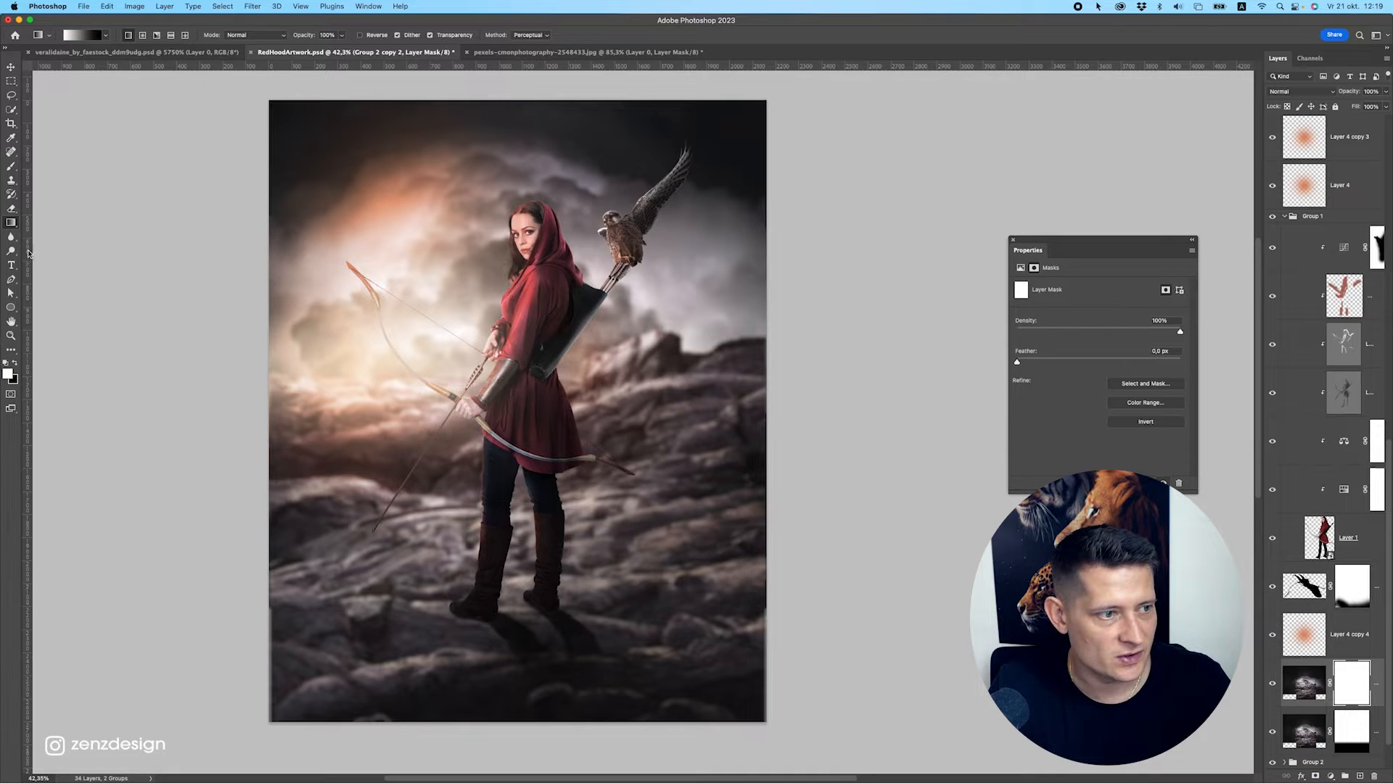
drag(614, 440, 620, 480)
mouse_move(614, 397)
mouse_down()
mouse_move(624, 473)
mouse_move(609, 470)
mouse_up()
scroll(599, 573, down, 3)
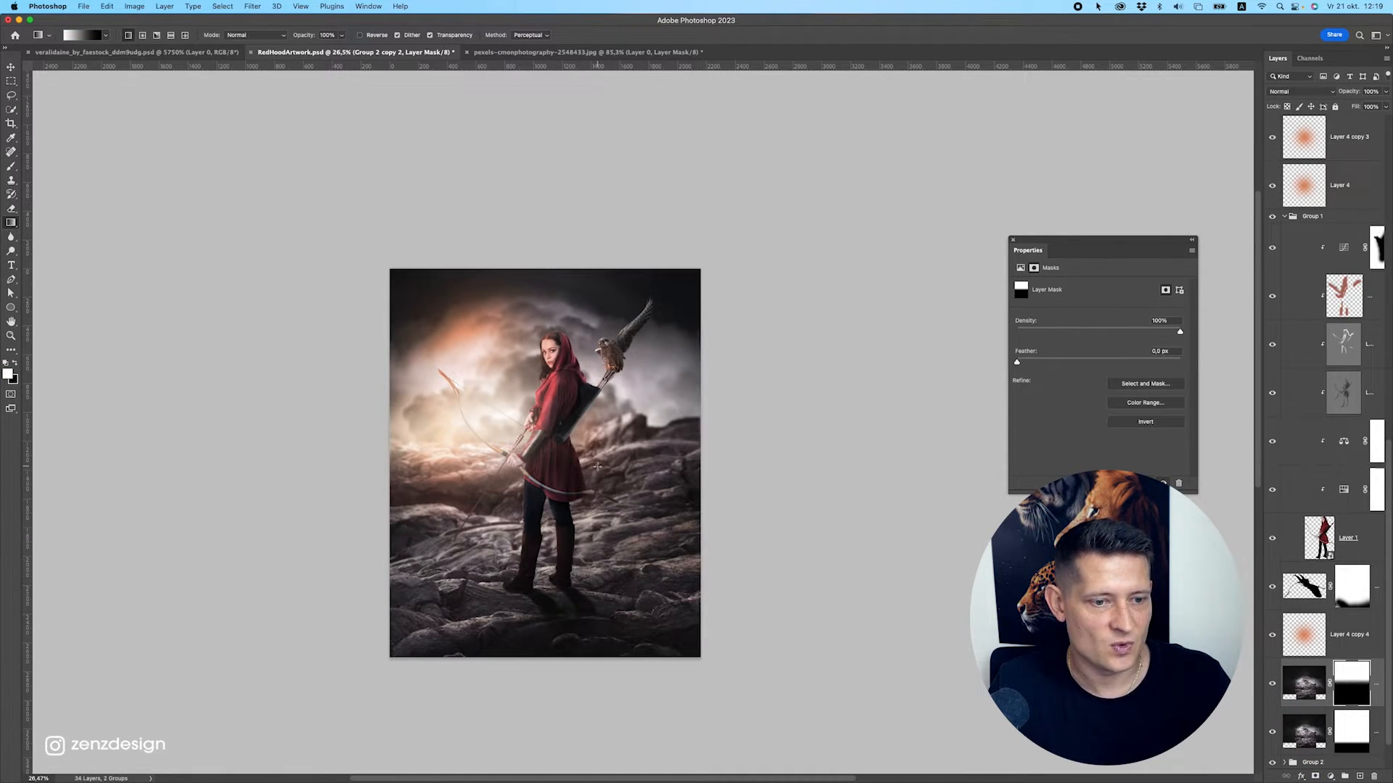
scroll(602, 499, up, 3)
scroll(602, 499, down, 3)
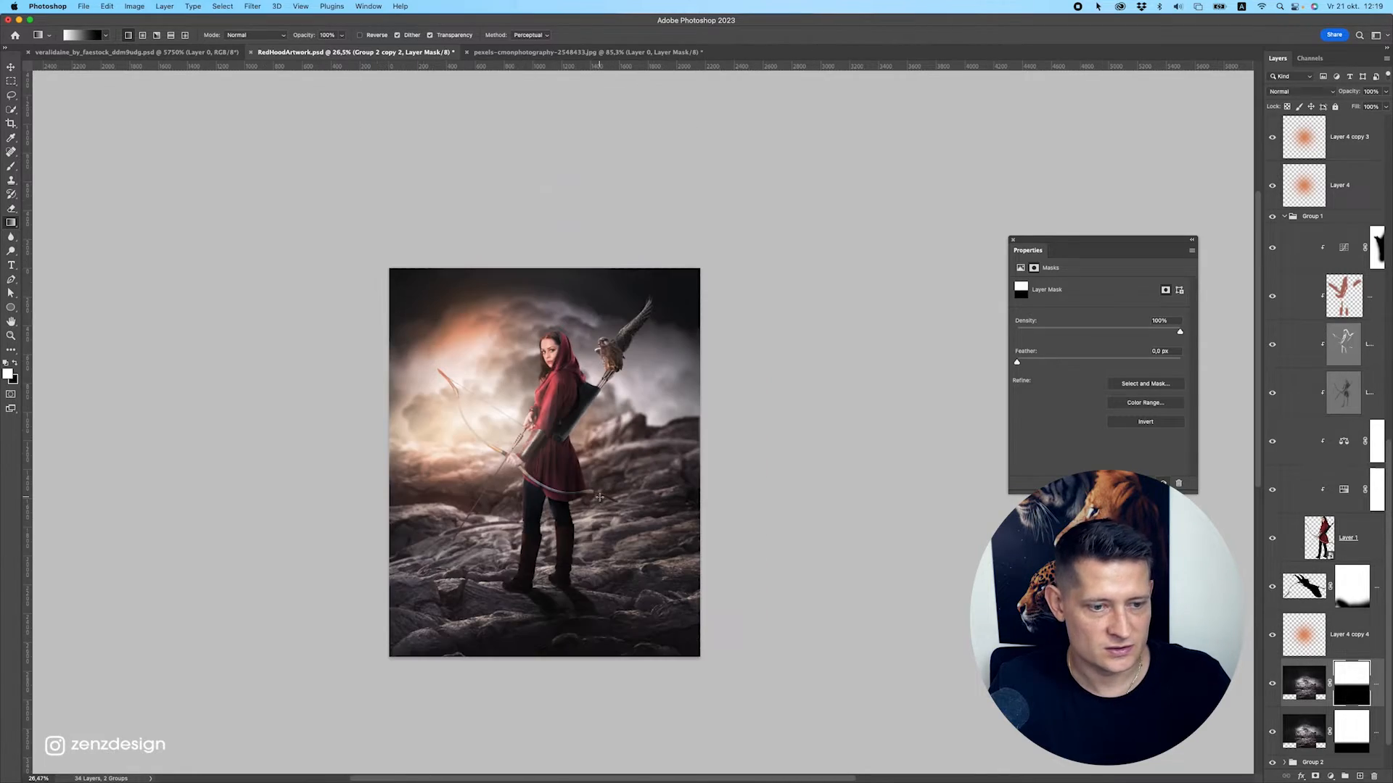
scroll(602, 499, up, 3)
scroll(600, 514, up, 3)
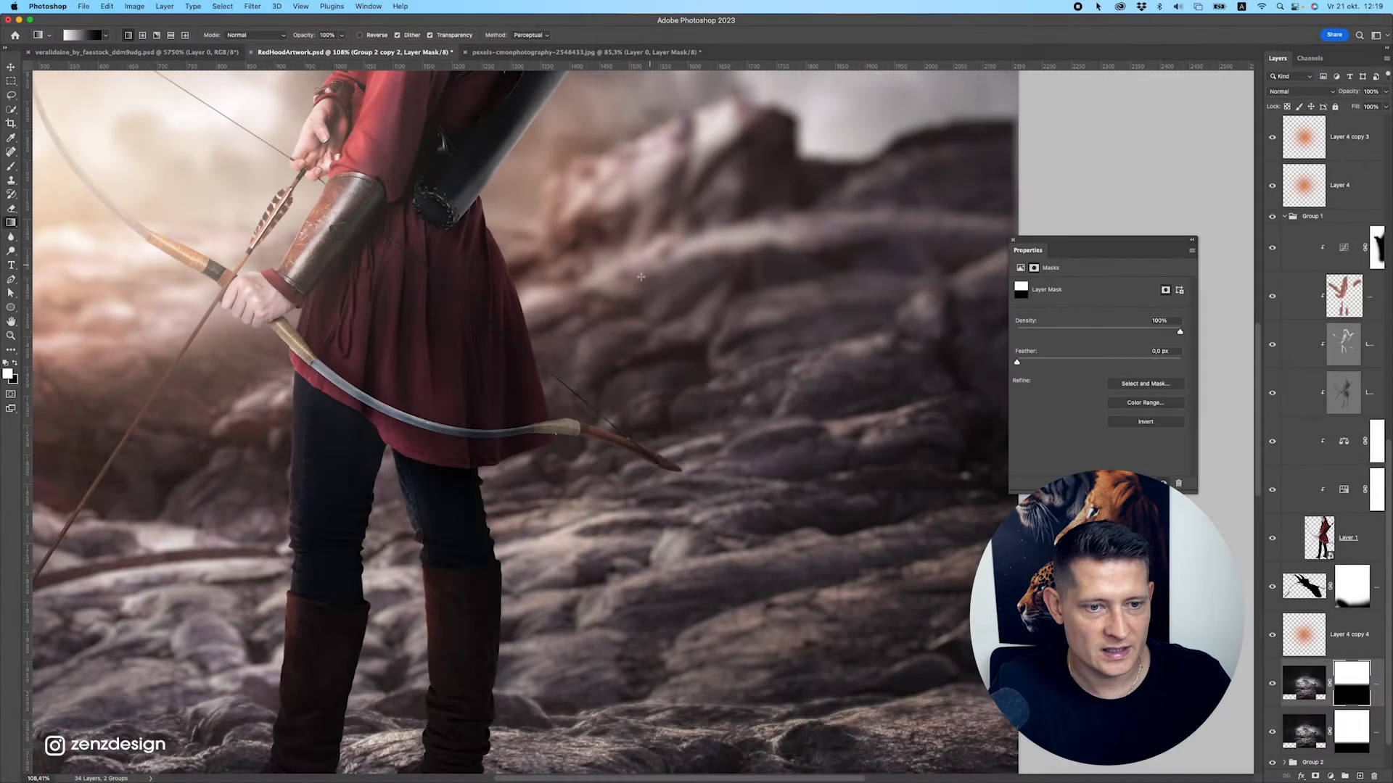
scroll(619, 357, down, 1)
scroll(660, 513, down, 2)
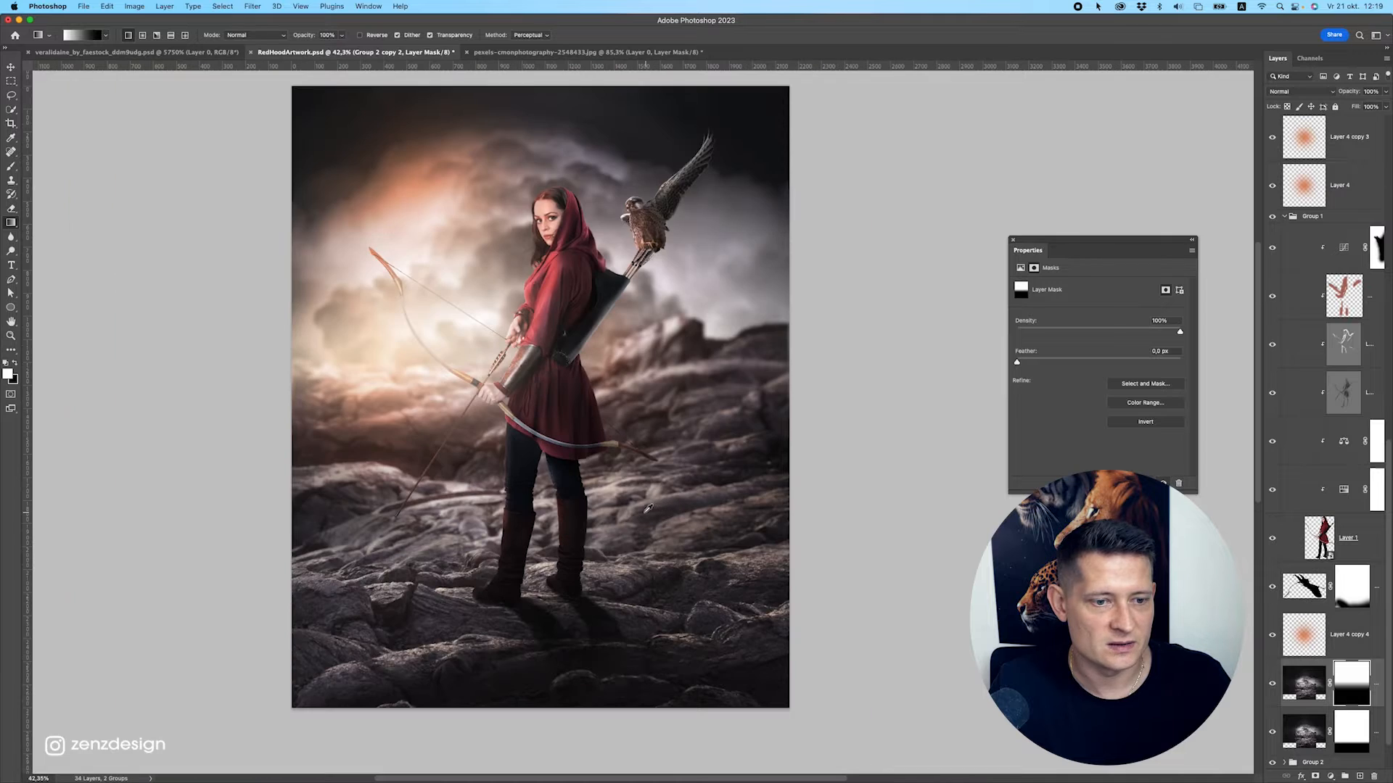
Redraw the upper copy's mask gradient between the rock horizon and the boots to refine the blur transition.
drag(612, 472, 612, 474)
drag(620, 339, 619, 398)
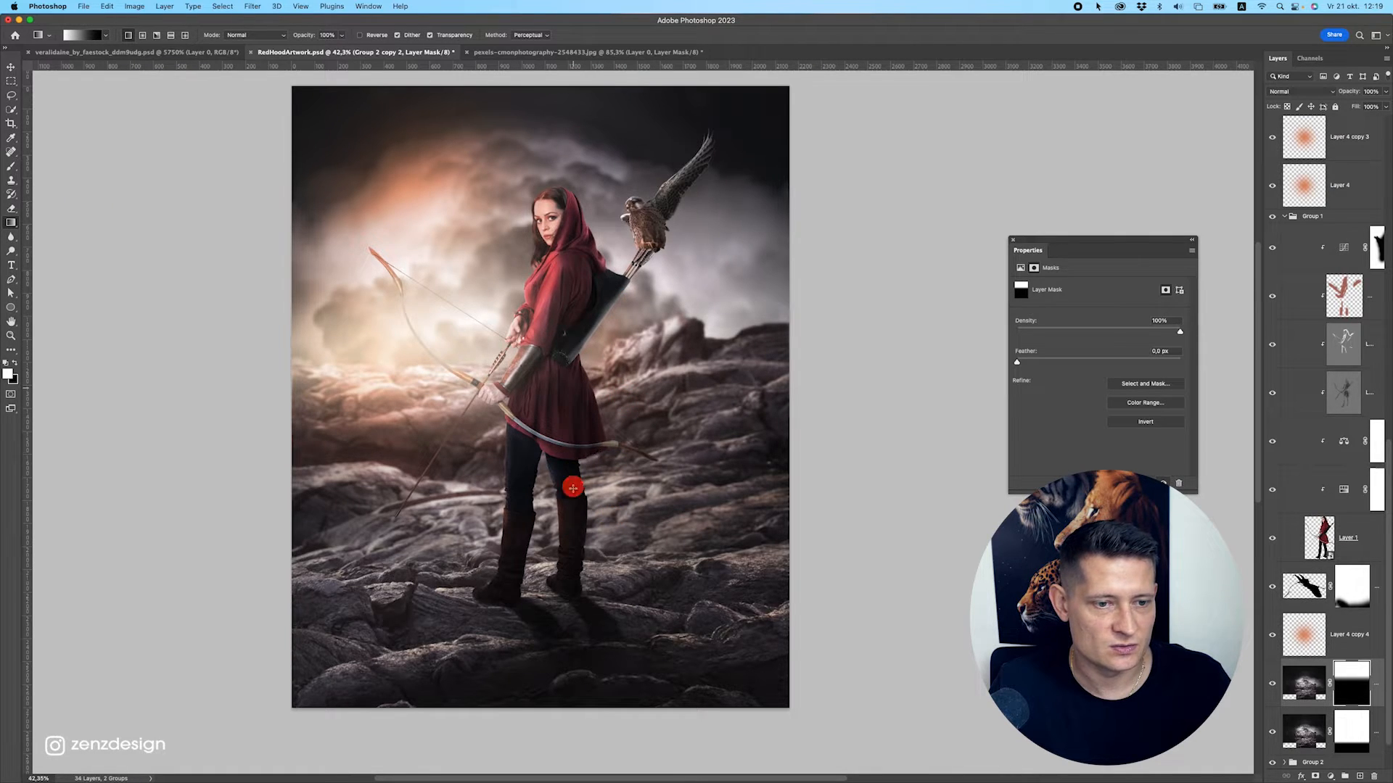
drag(573, 488, 573, 490)
scroll(582, 515, down, 2)
scroll(582, 513, up, 2)
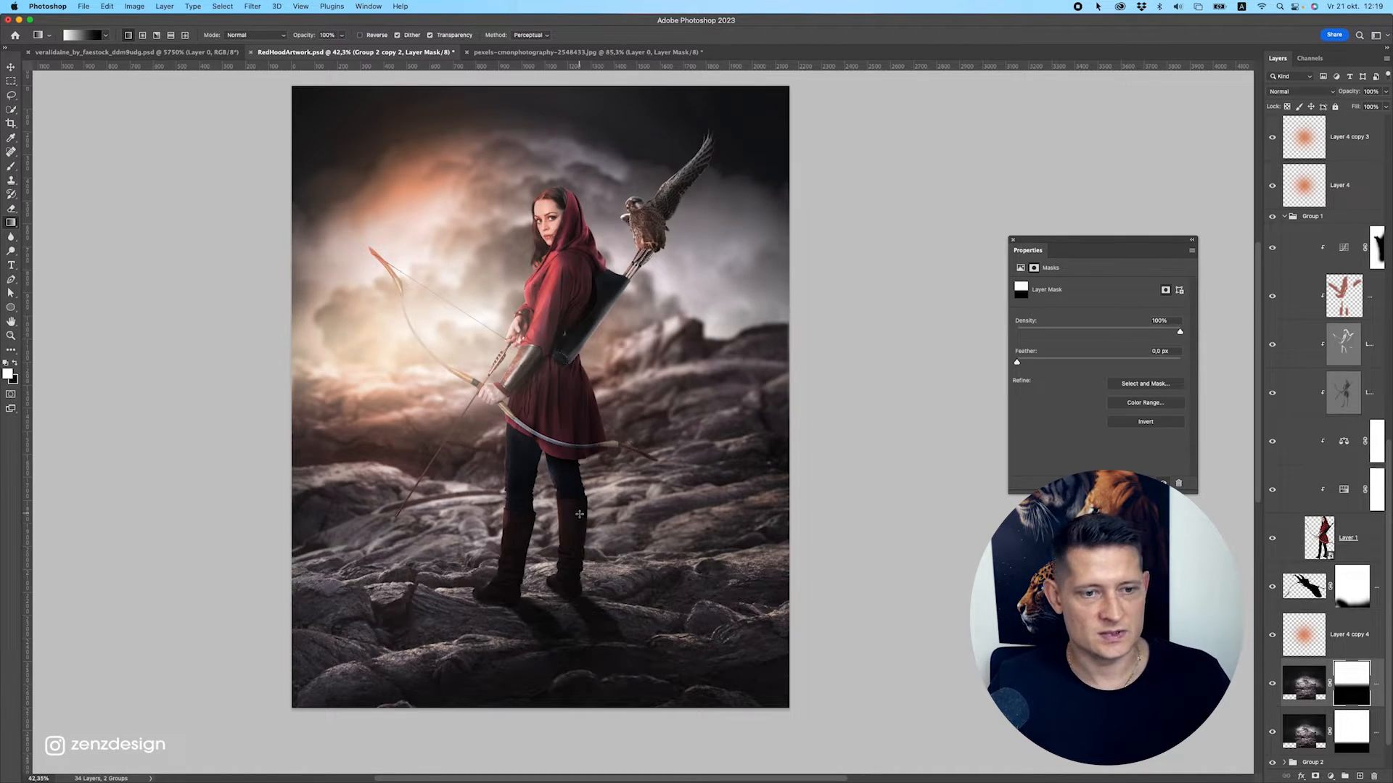
Redraw the mask gradient on the more strongly blurred background copy across the rocks behind the skirt.
click(1274, 683)
click(1273, 682)
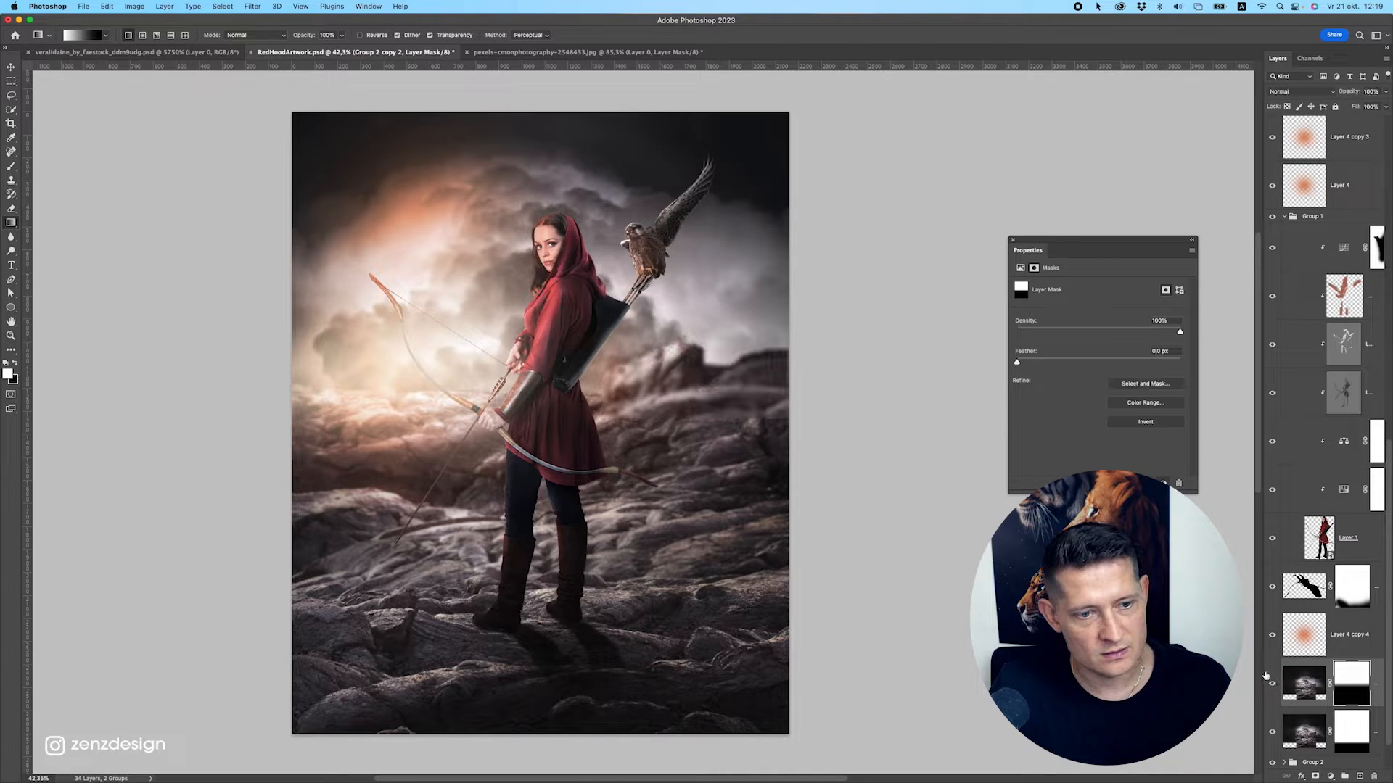
drag(637, 377, 641, 468)
scroll(653, 533, down, 2)
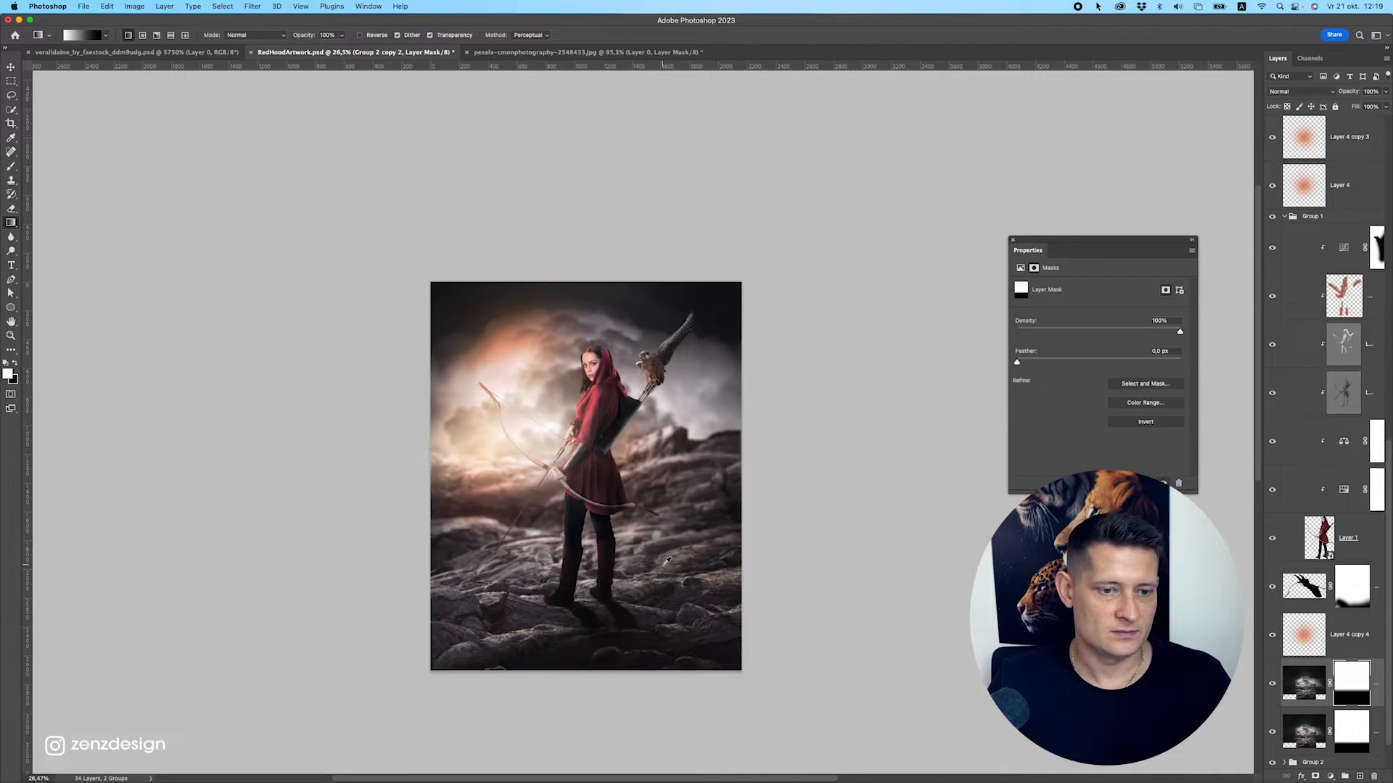
scroll(658, 538, up, 2)
scroll(666, 544, down, 2)
scroll(663, 548, up, 2)
drag(679, 496, 678, 508)
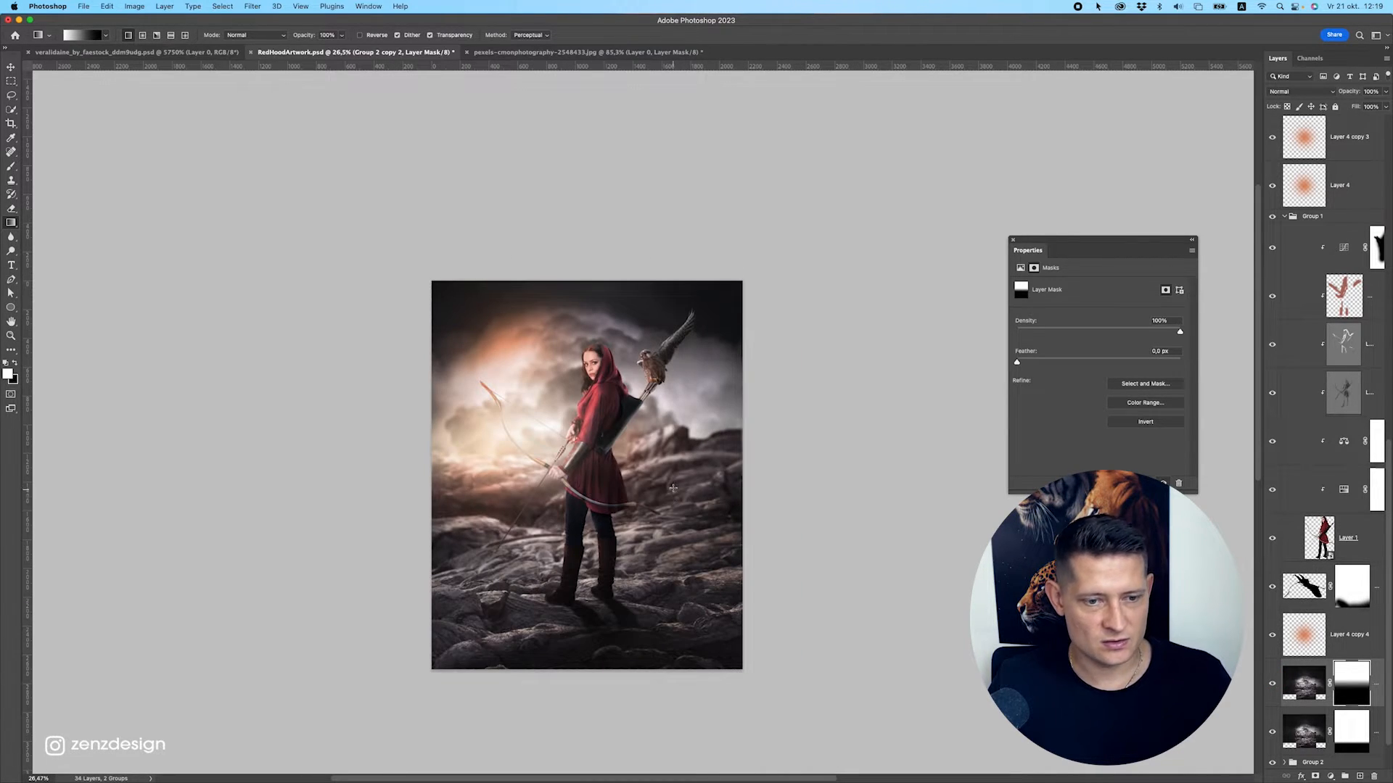
scroll(674, 485, up, 2)
drag(613, 322, 616, 451)
scroll(616, 451, down, 2)
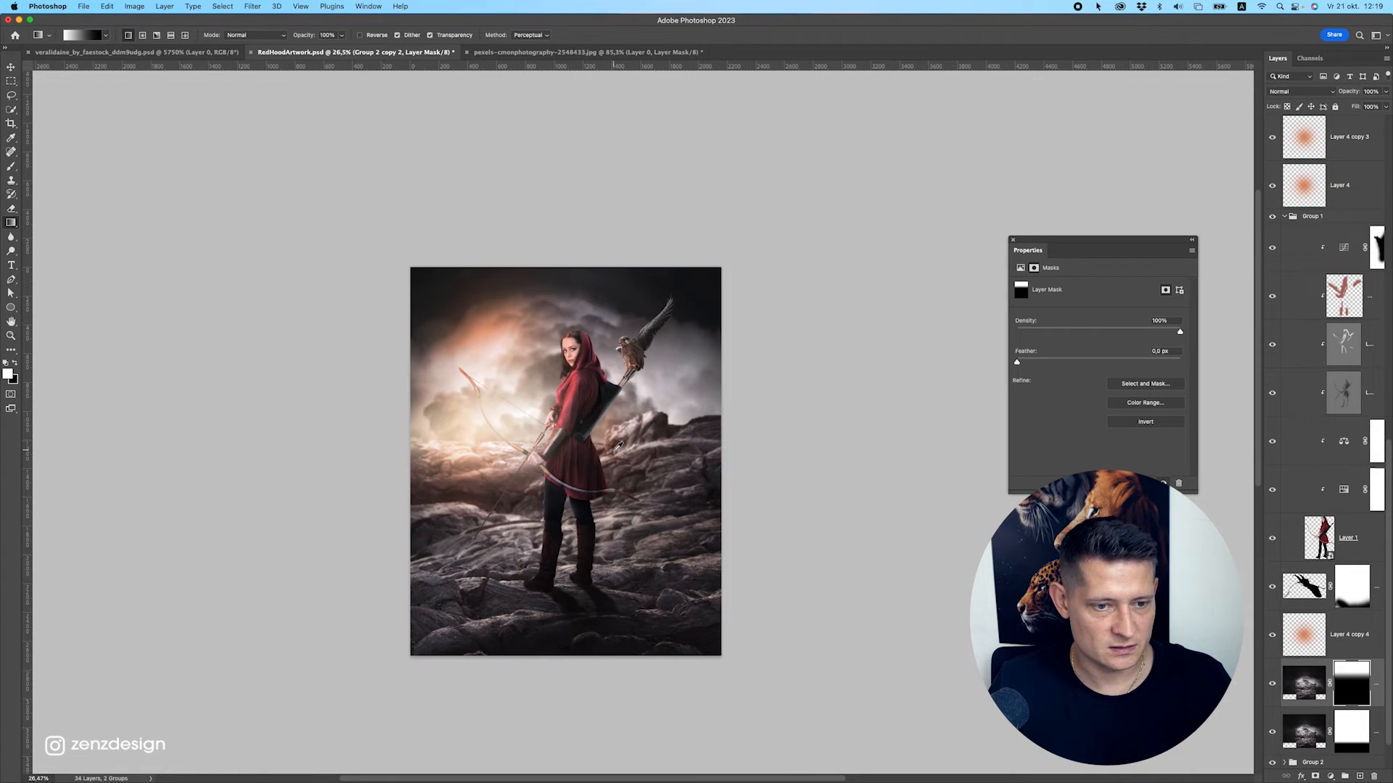
click(1287, 682)
scroll(628, 399, up, 2)
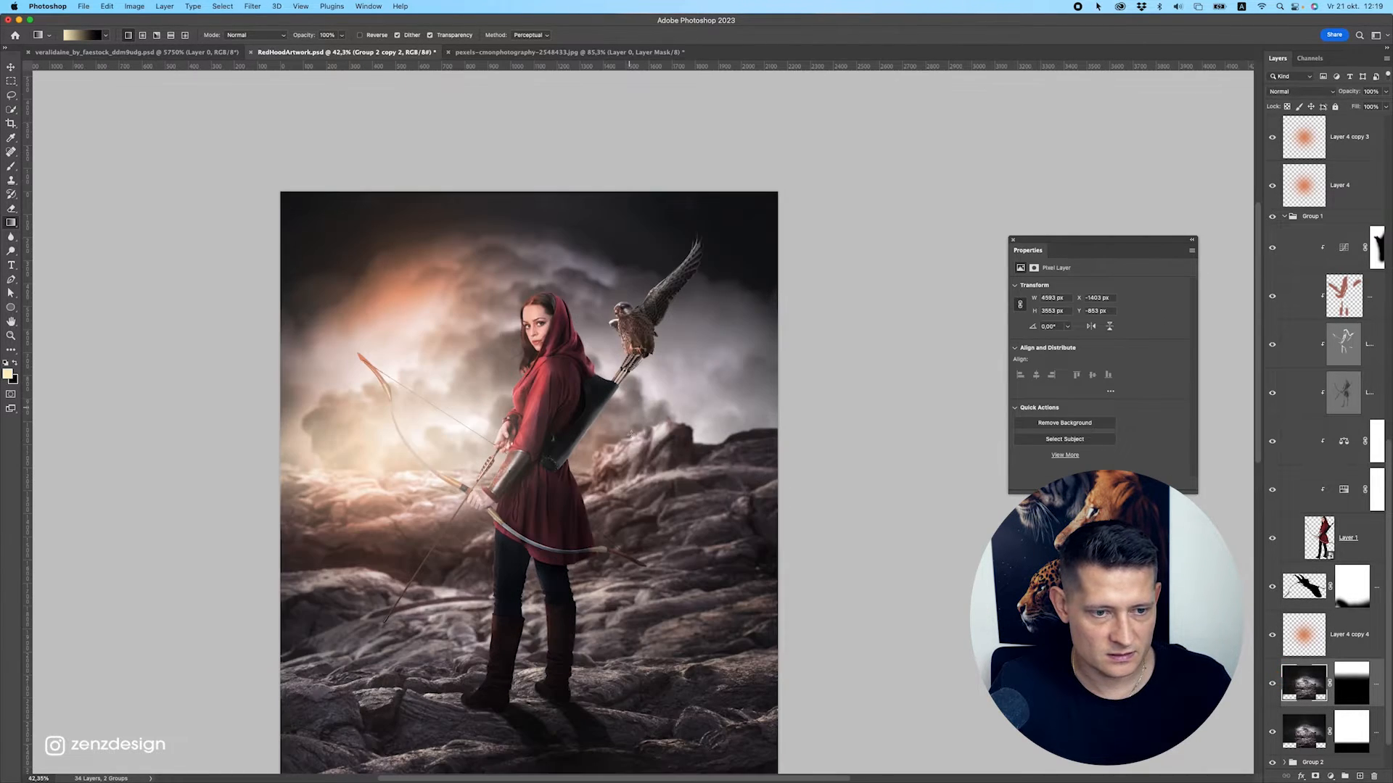
drag(631, 439, 633, 481)
key(super+z)
Redraw the gradient on the upper blurred copy's mask from the rock horizon down to the skirt hem.
click(1347, 684)
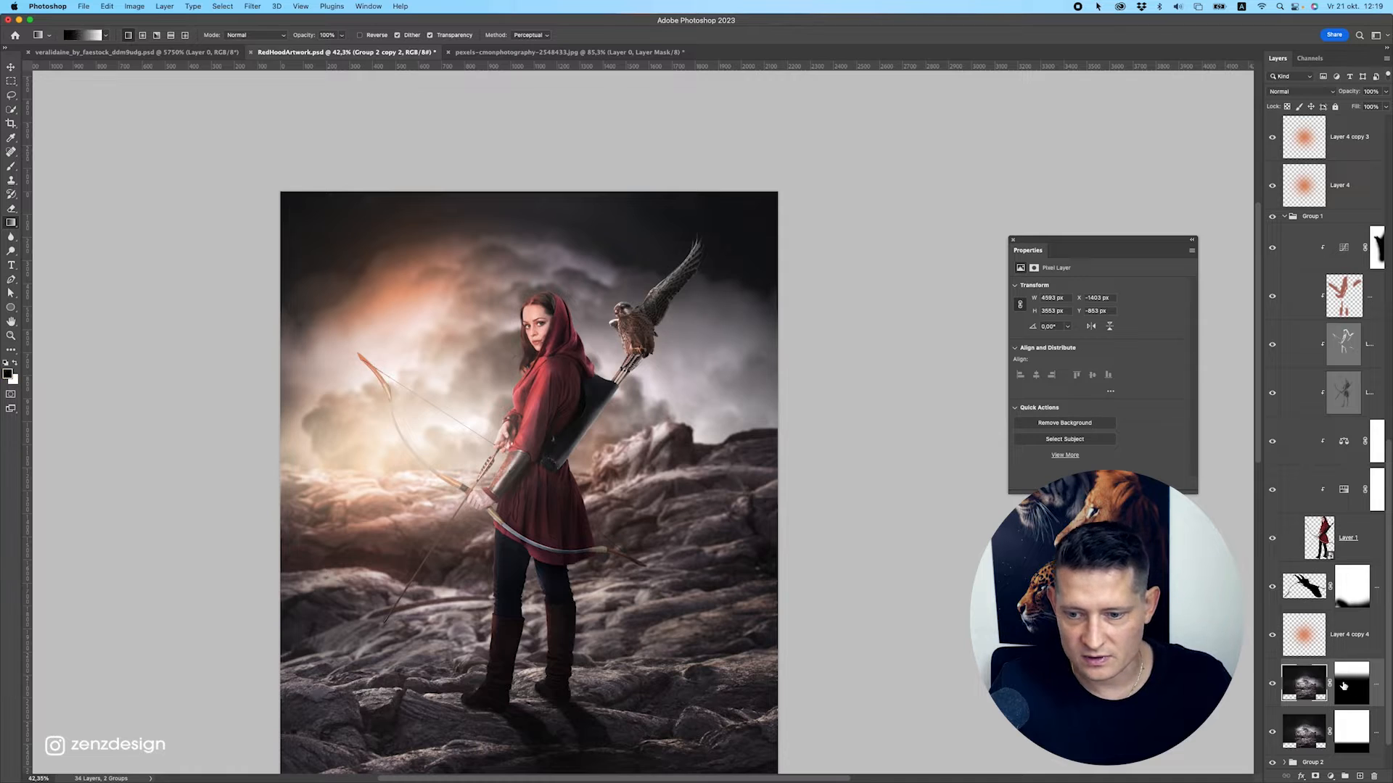
scroll(611, 495, down, 4)
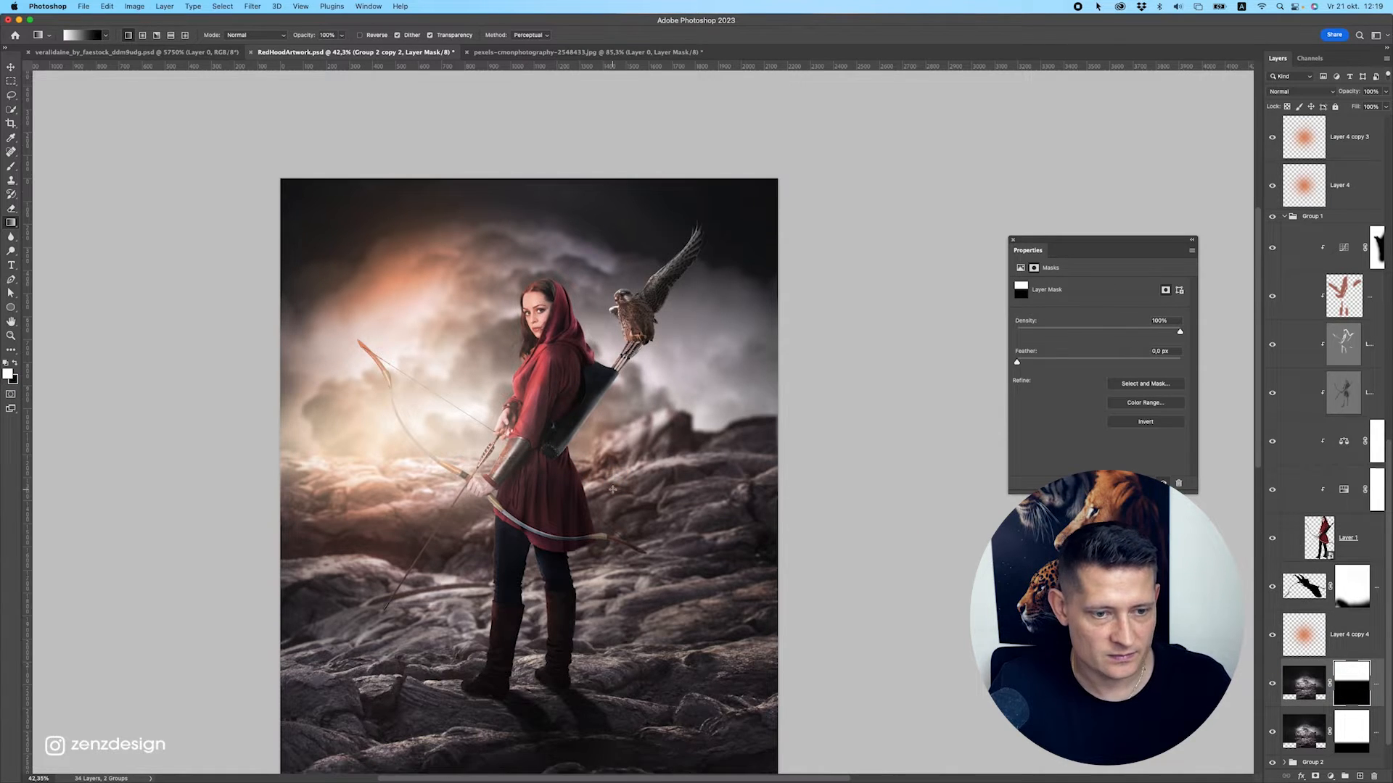
scroll(612, 496, up, 4)
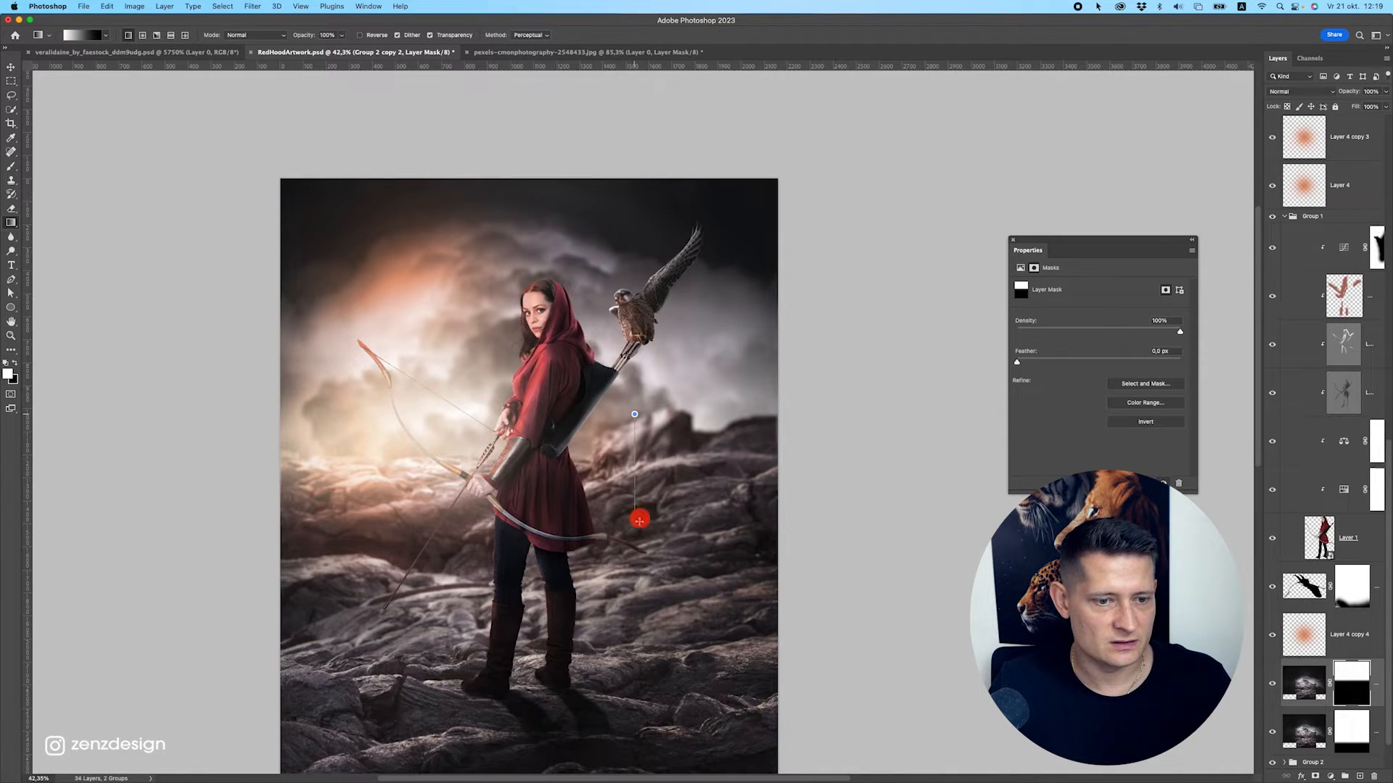
drag(639, 520, 639, 520)
scroll(631, 522, down, 4)
scroll(624, 526, up, 2)
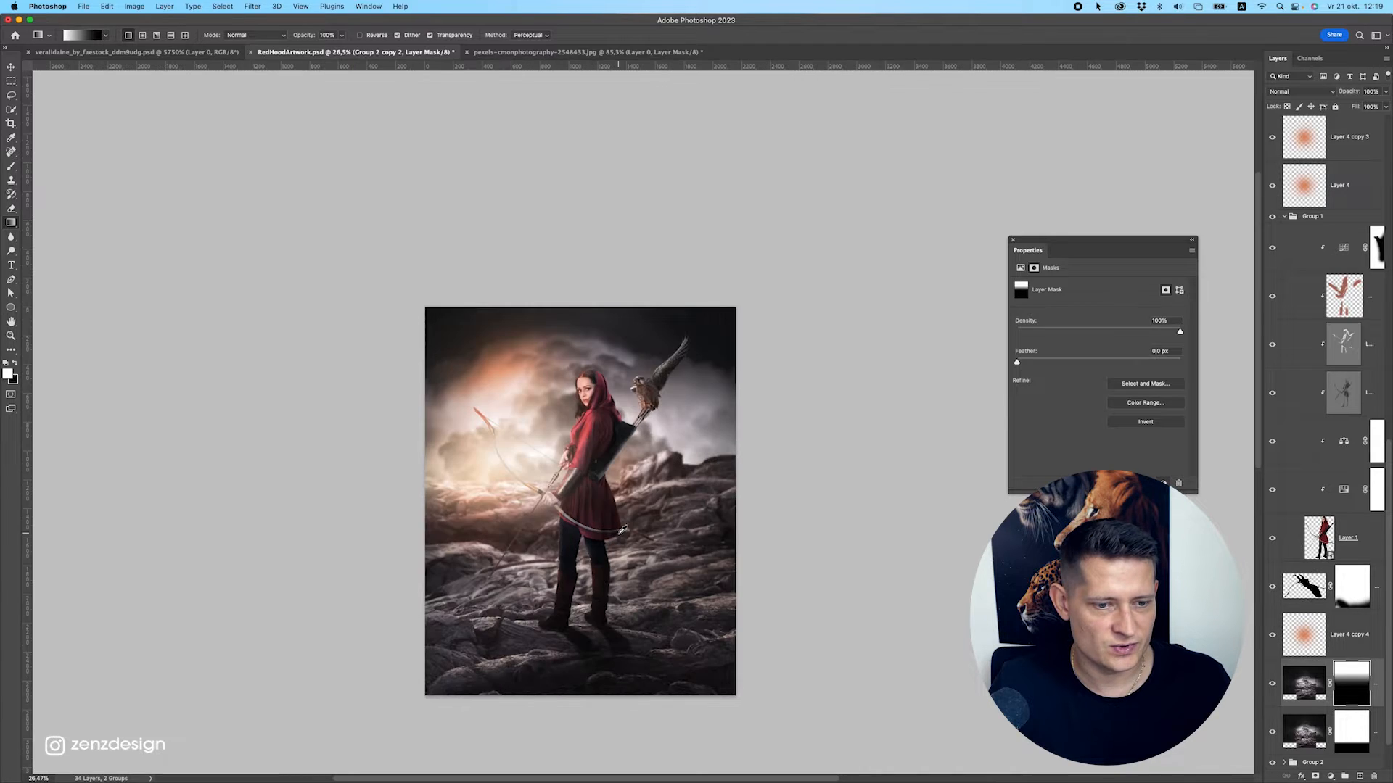
scroll(623, 531, up, 2)
scroll(508, 377, down, 1)
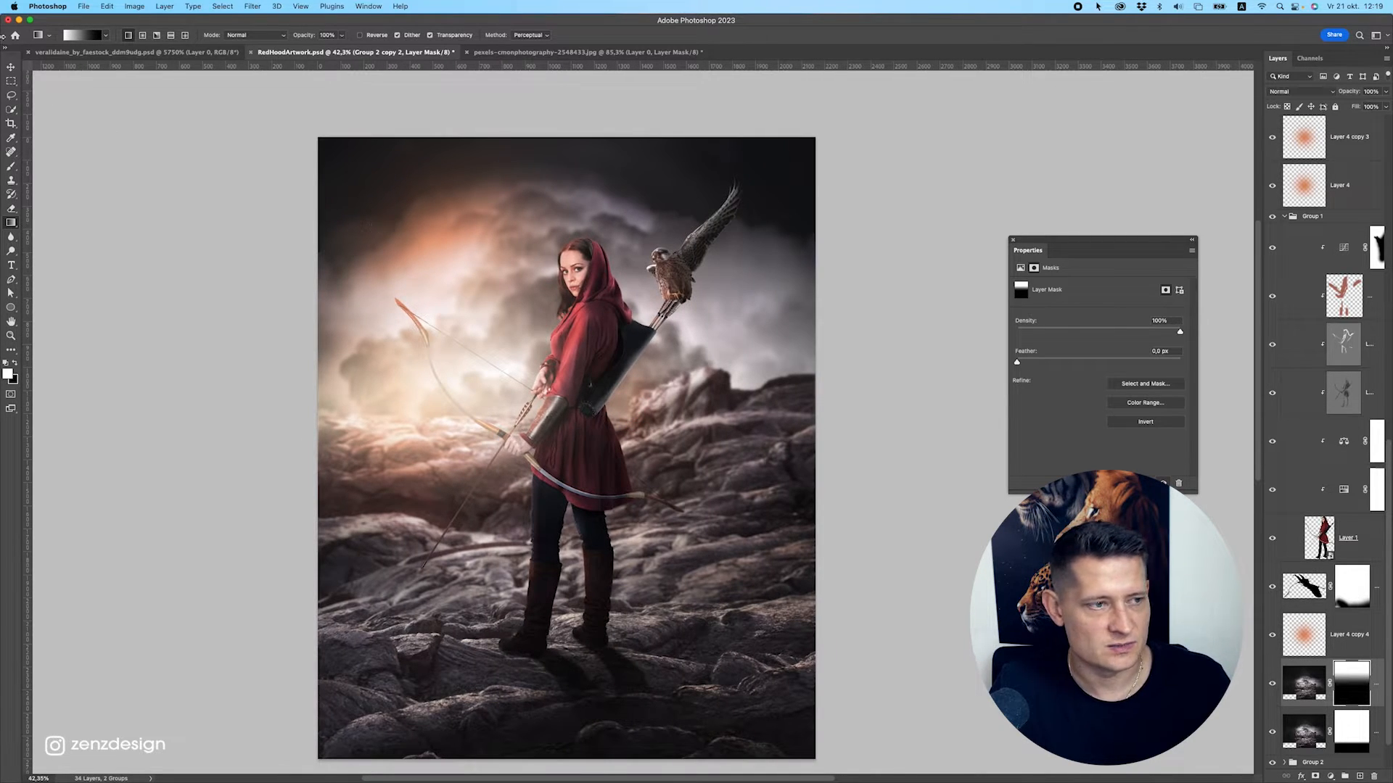
Turn on the snow-overlay layer and compare the composite with and without the snow.
click(11, 67)
scroll(578, 593, down, 1)
super+click(580, 594)
super+click(602, 524)
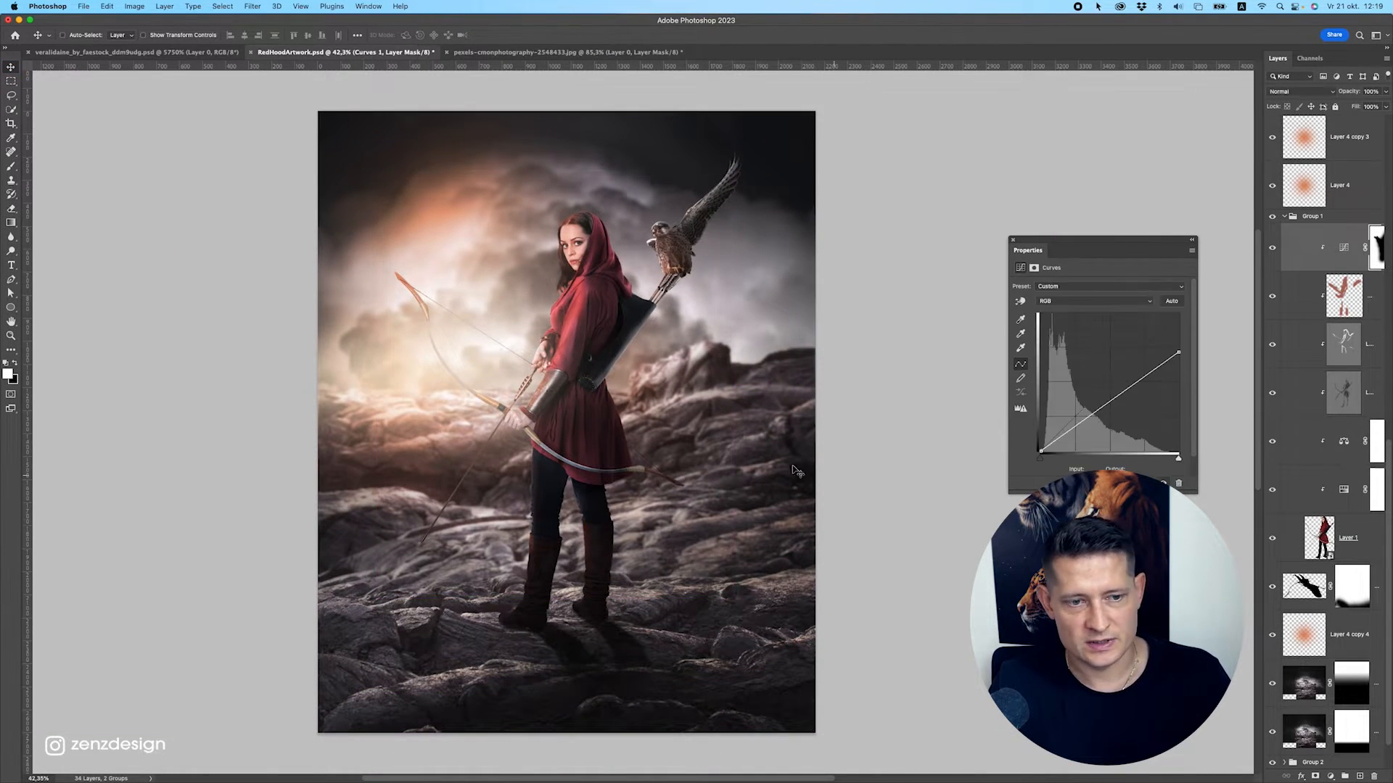
scroll(1291, 755, up, 10)
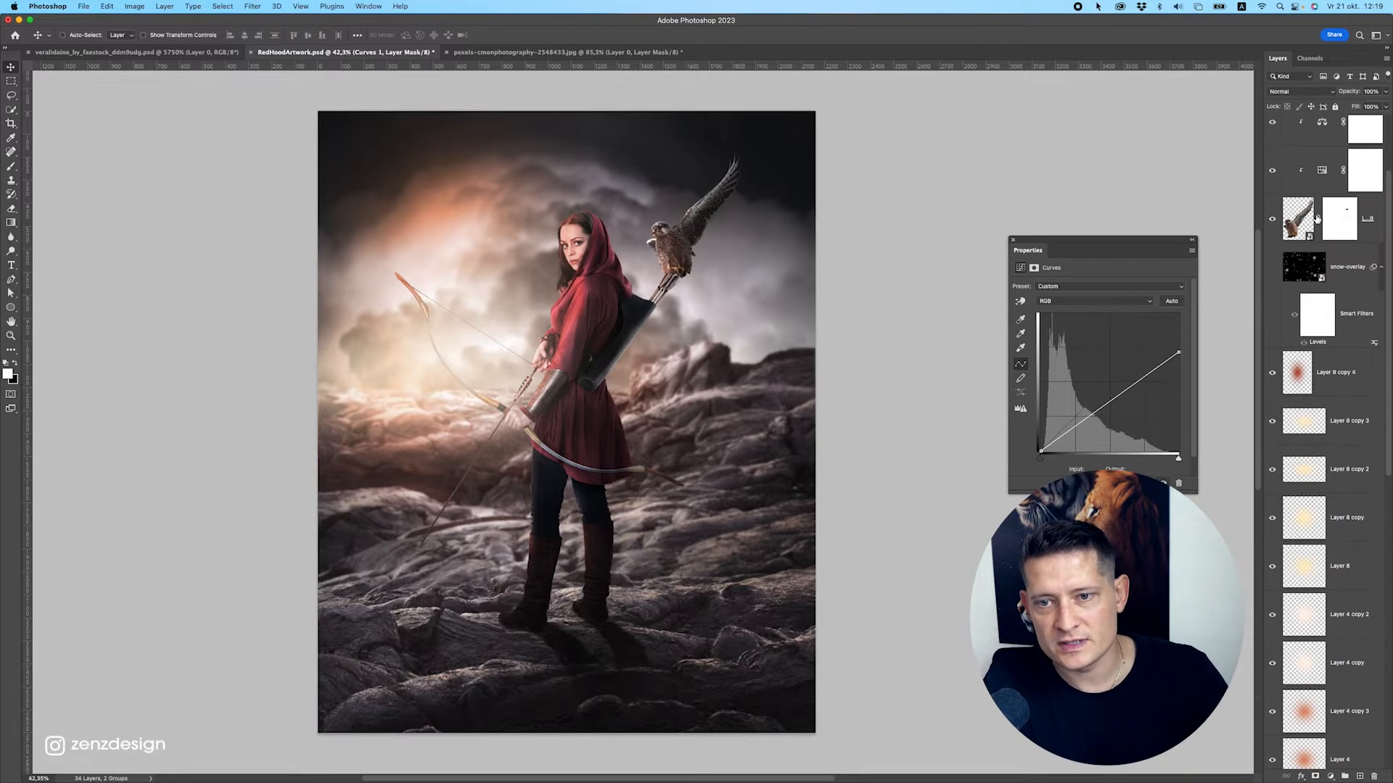
click(1272, 280)
click(1306, 280)
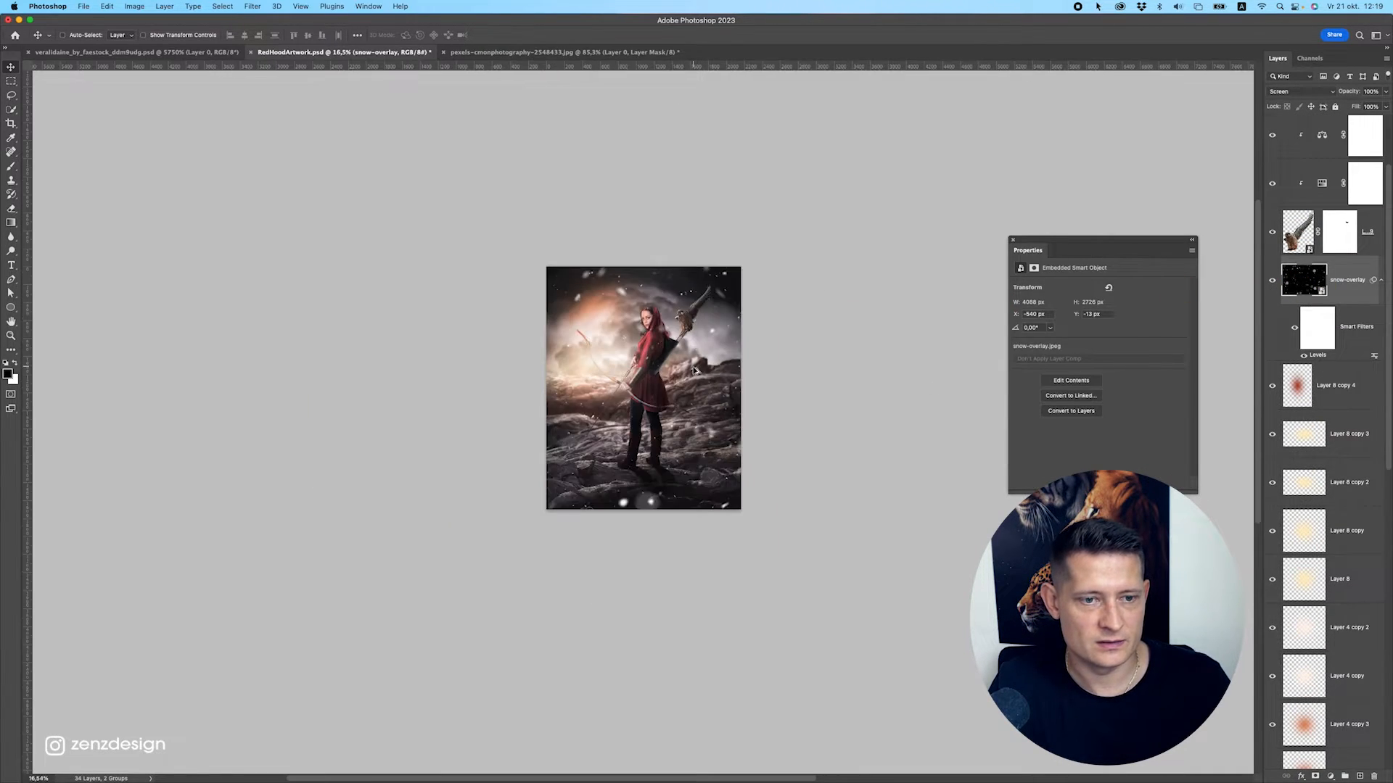
click(1272, 279)
click(1272, 279)
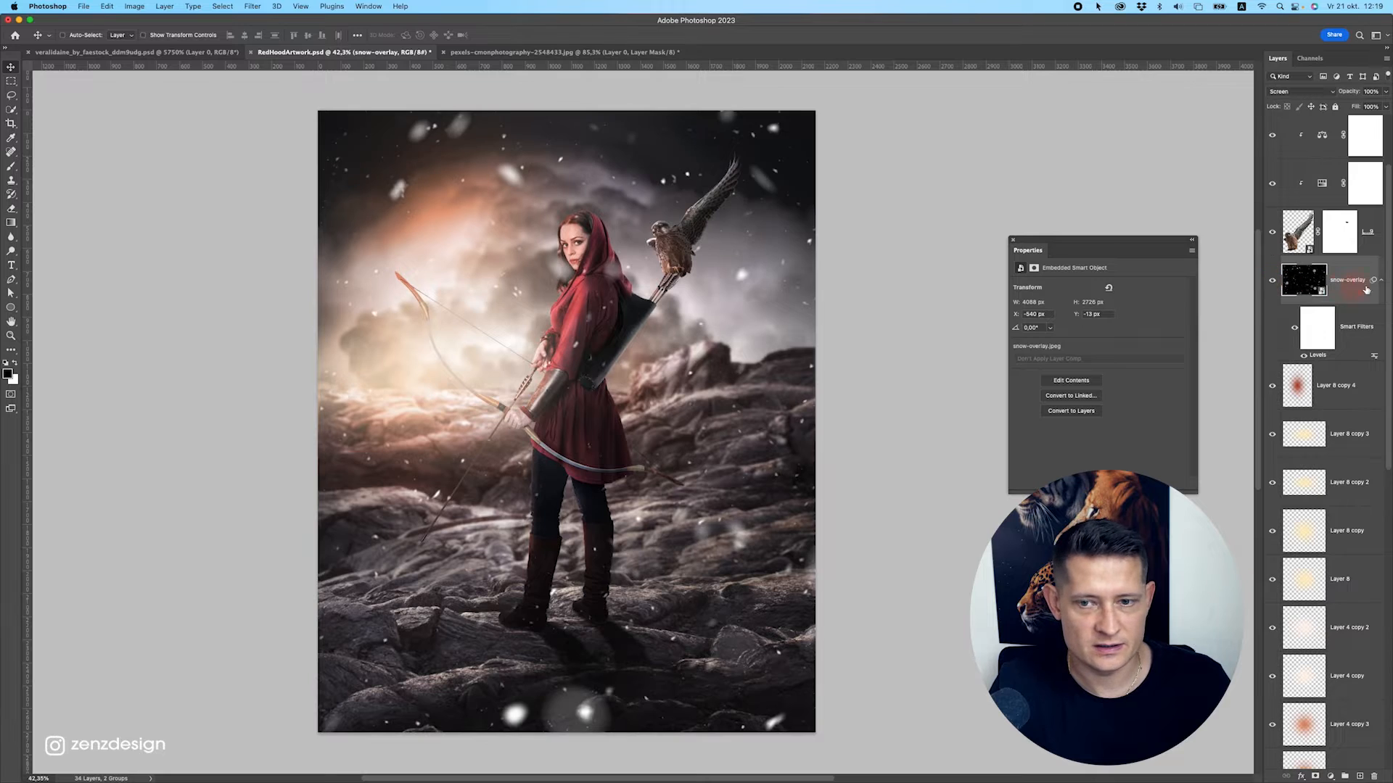
Move the snow-overlay layer to the top of the layer stack, above the falcon's clipped adjustments.
drag(1354, 281, 1326, 123)
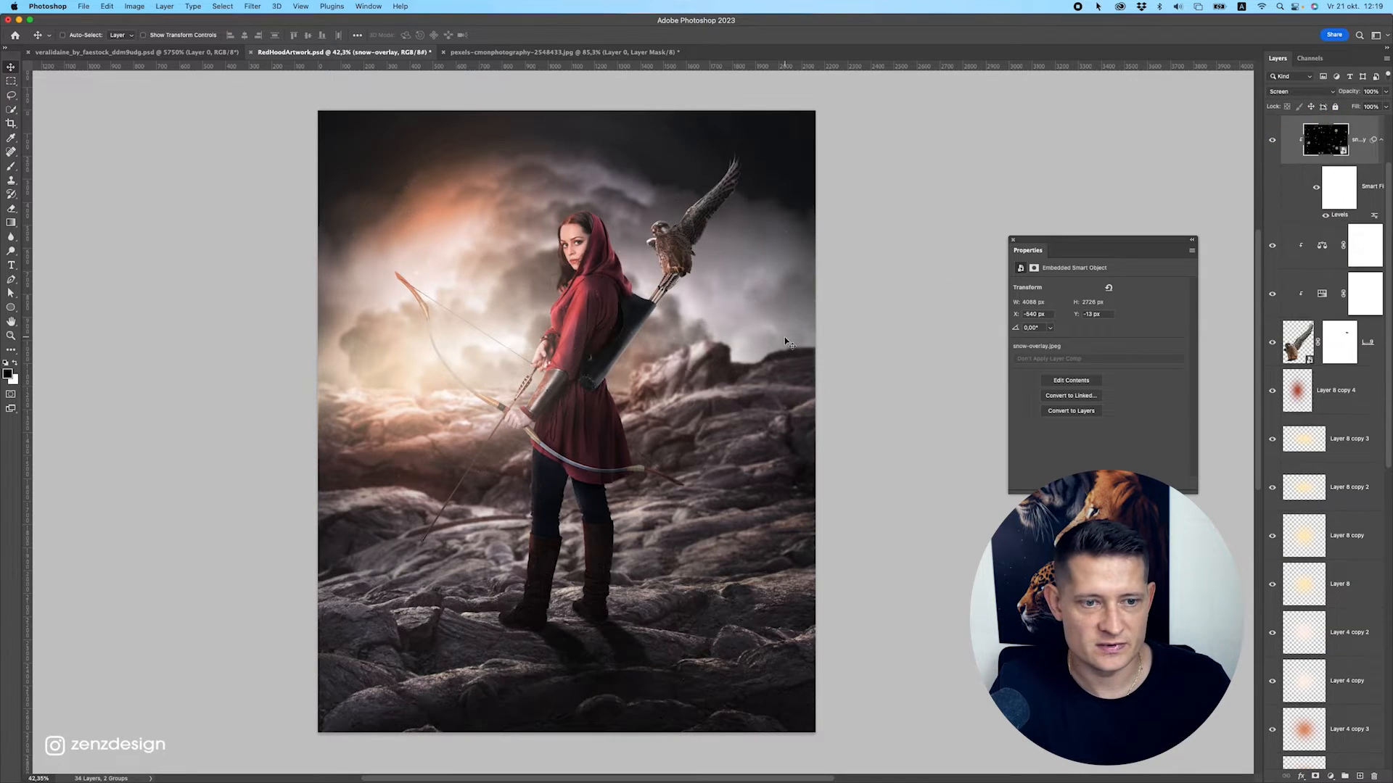
key(super+z)
scroll(1349, 312, up, 1)
drag(1349, 303, 1348, 125)
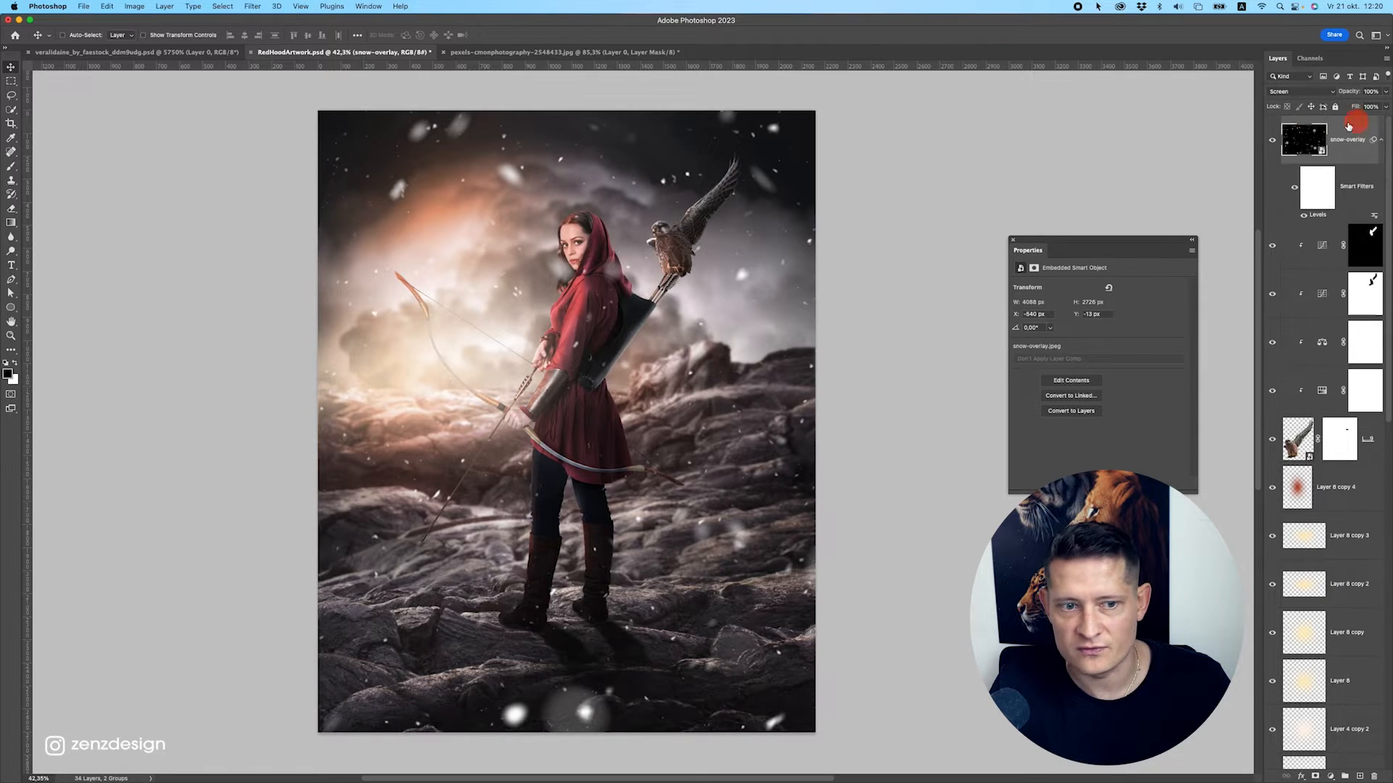
scroll(621, 348, down, 3)
scroll(620, 353, up, 3)
scroll(674, 471, down, 3)
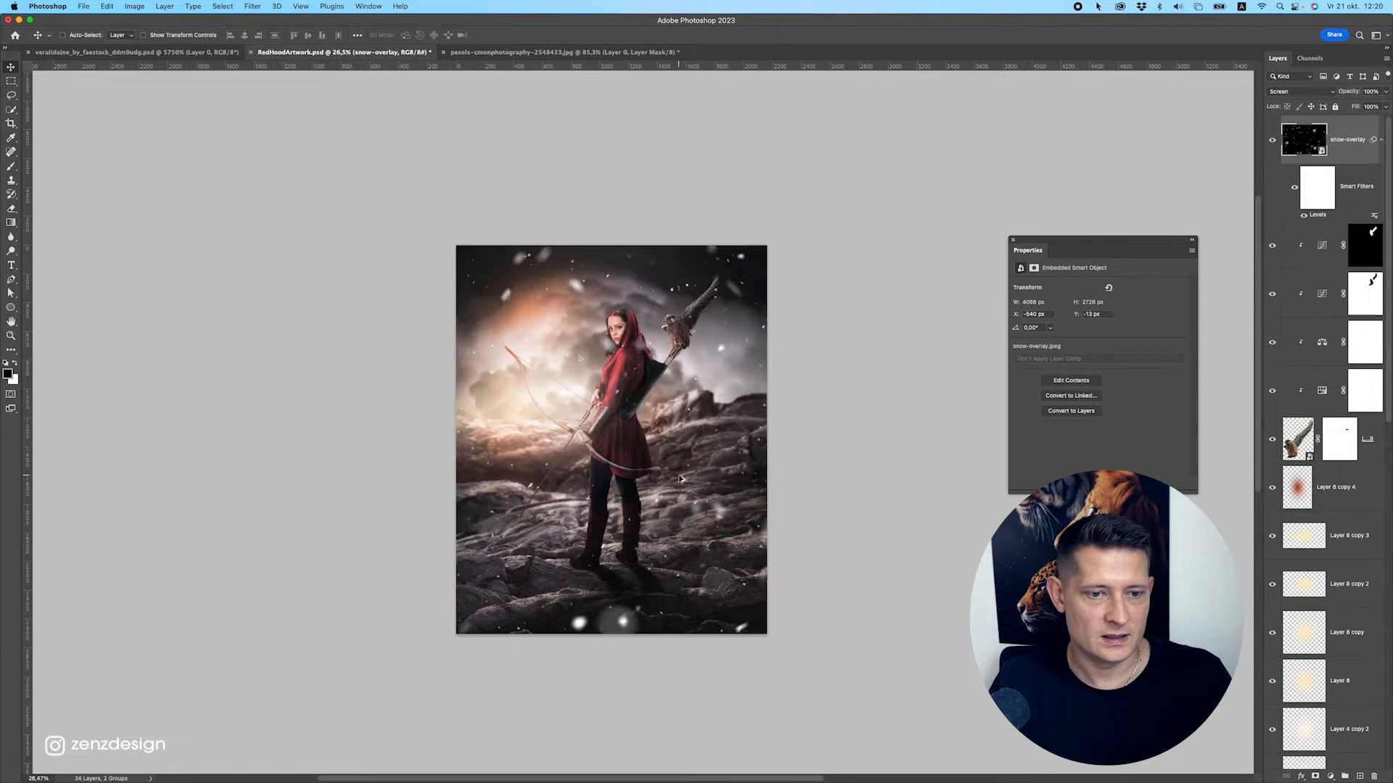
scroll(663, 468, up, 3)
Save the document and lock the snow-overlay layer against accidental changes.
key(super+s)
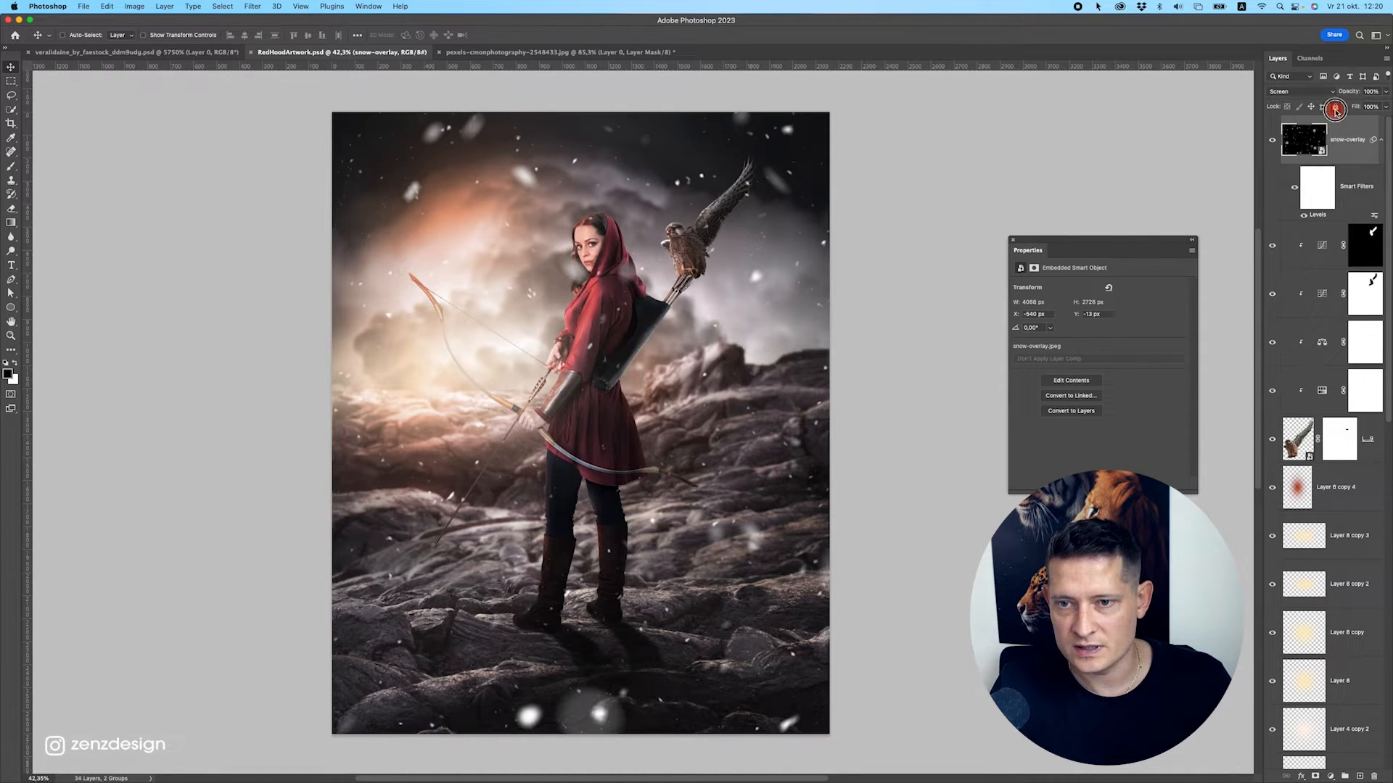
click(1336, 109)
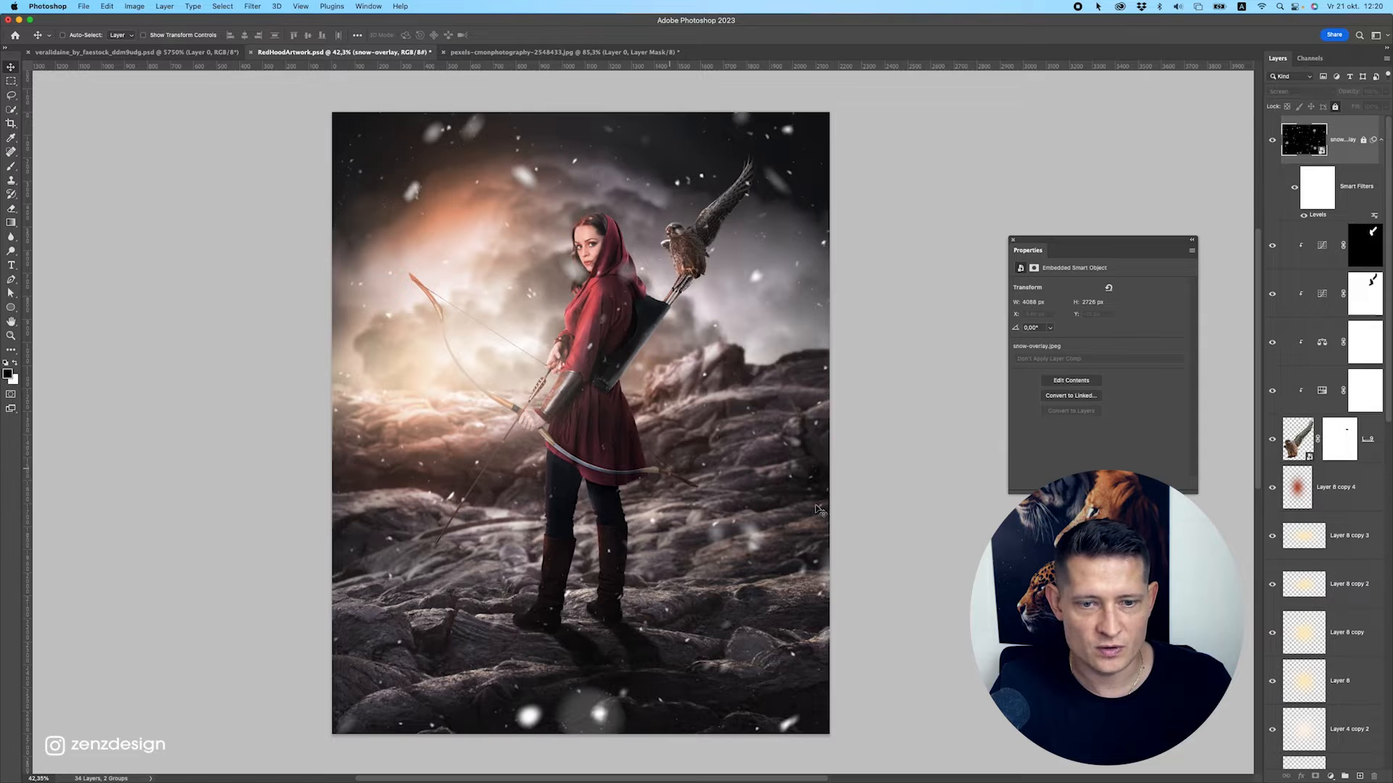
click(1348, 584)
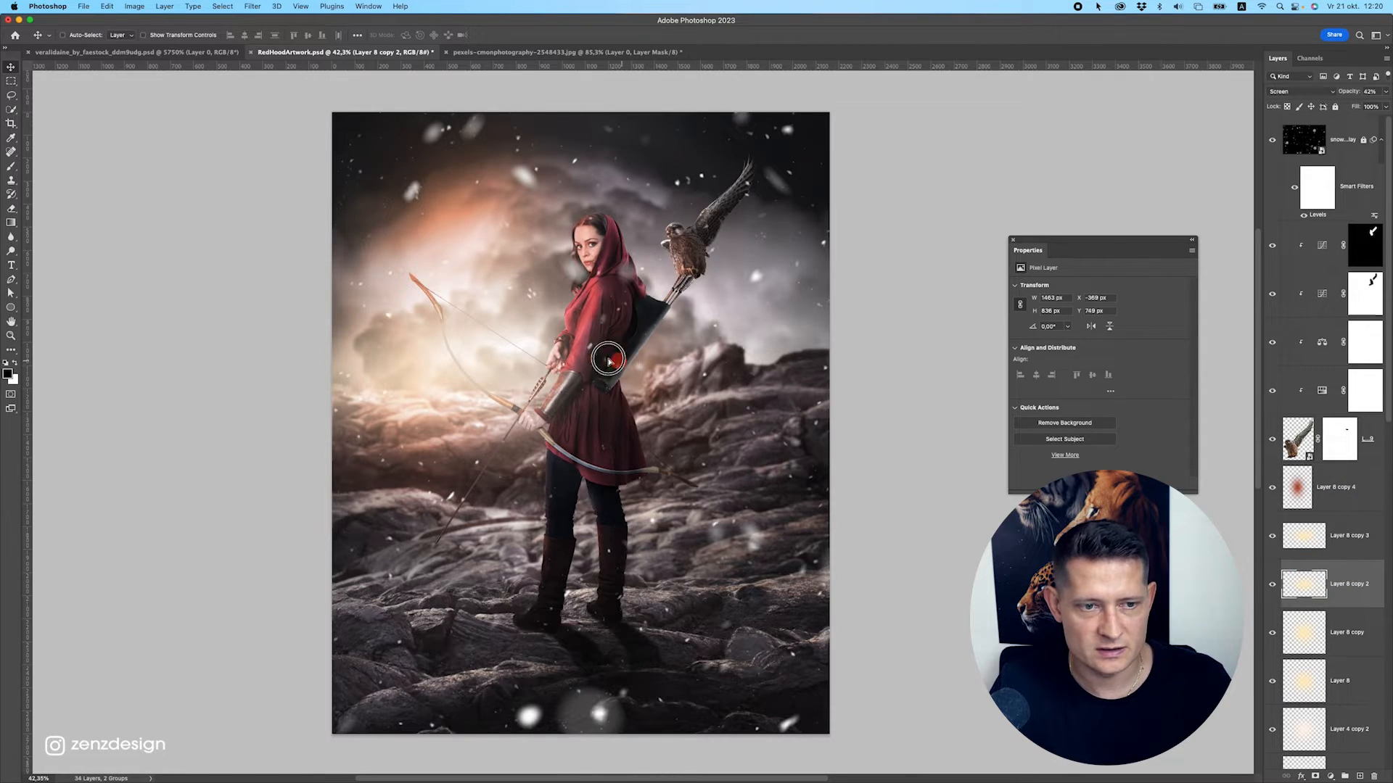
drag(454, 337, 432, 333)
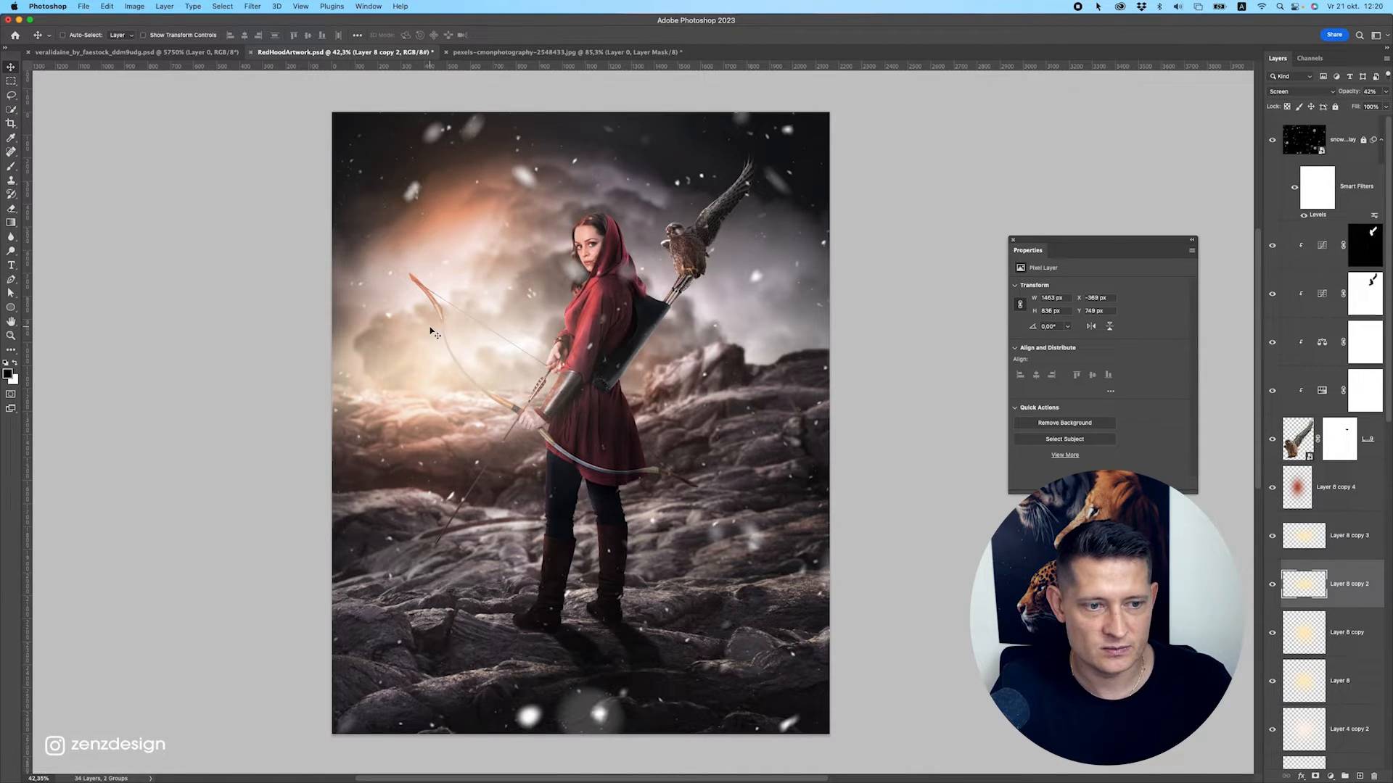
click(1344, 143)
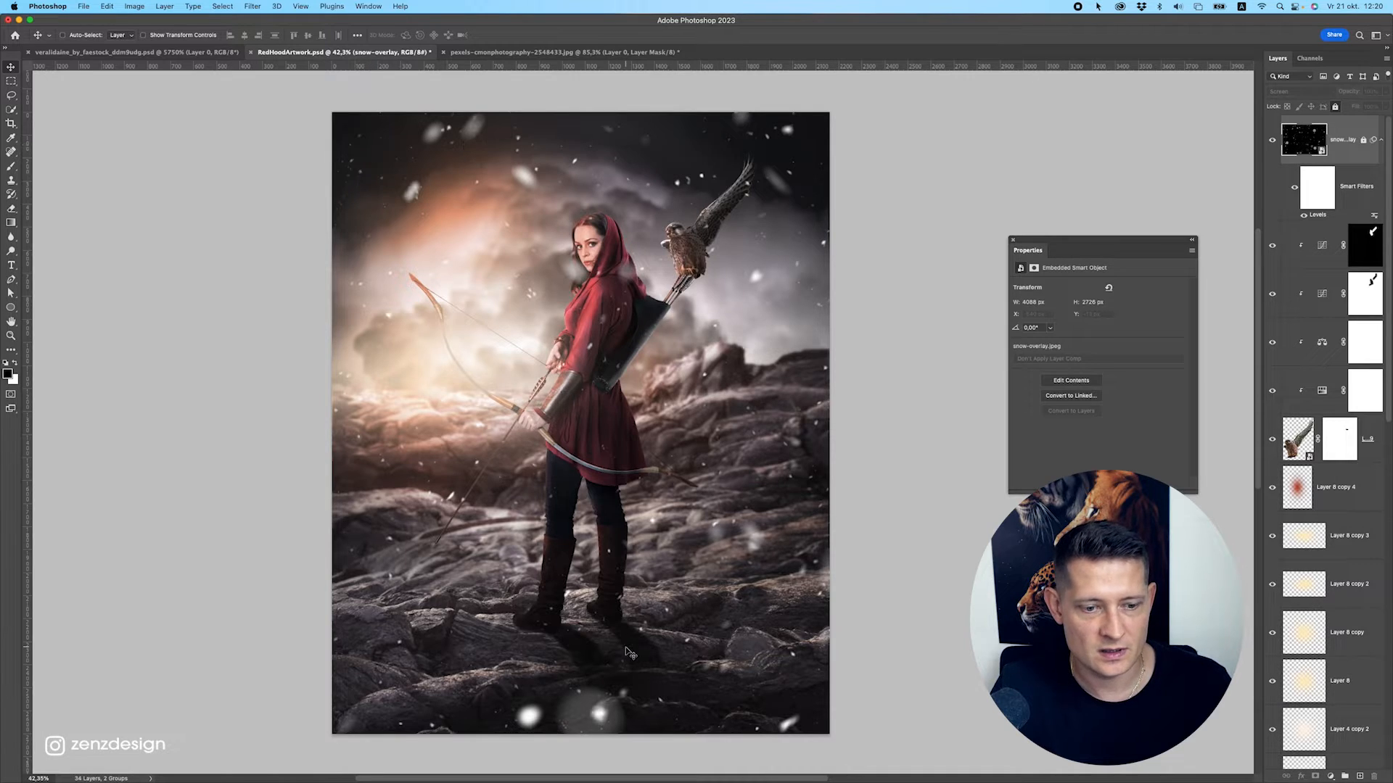
Create a new layer beneath Group 2 and set a near-black brush colour based on the rocks beside the boots.
scroll(1279, 637, down, 10)
click(1314, 745)
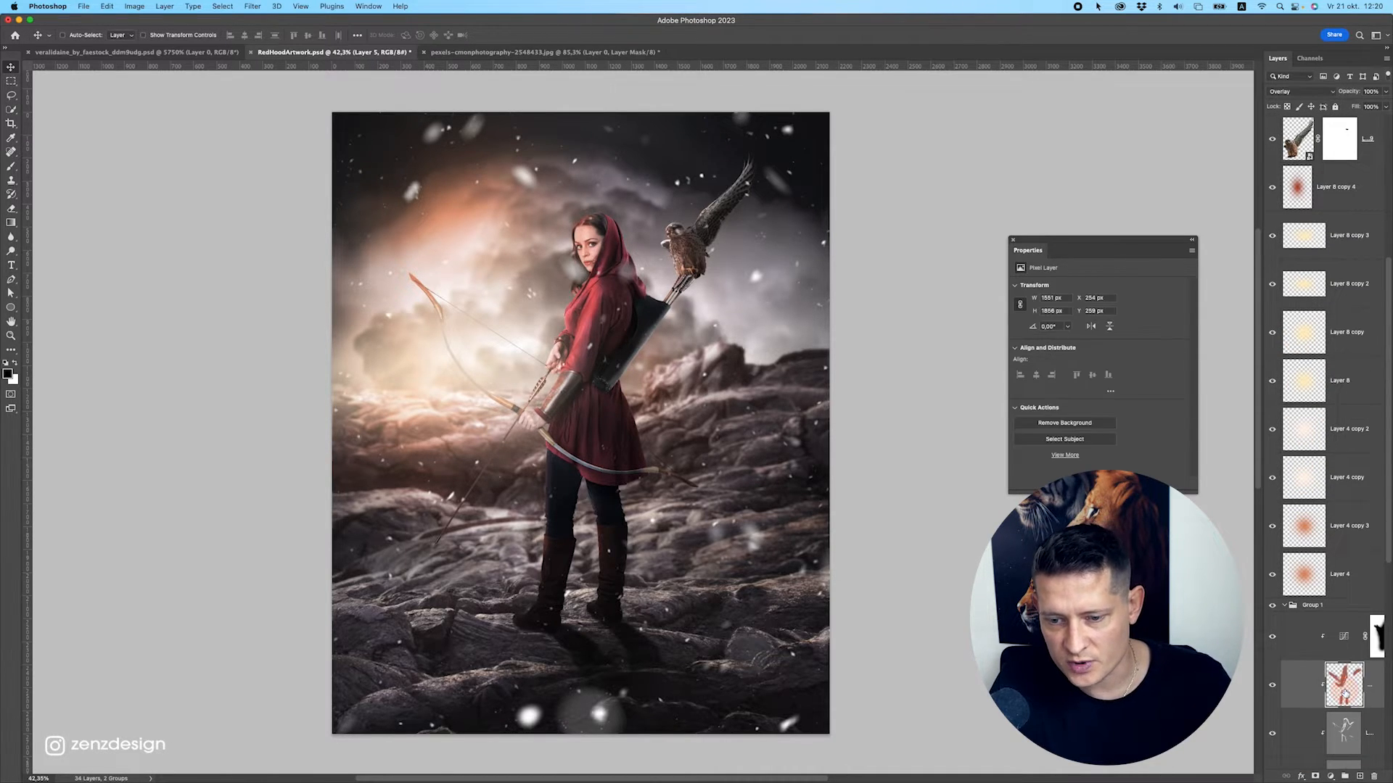
click(1361, 776)
click(10, 168)
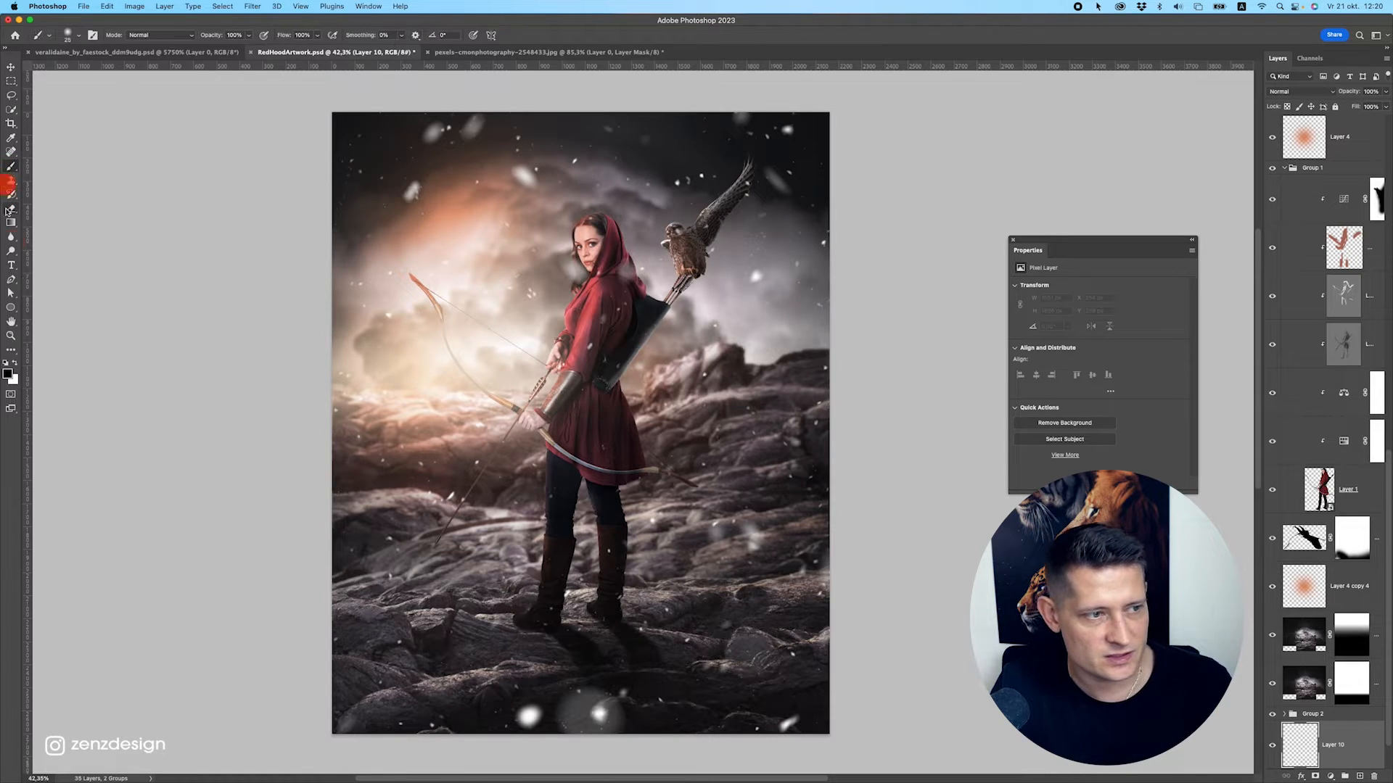
click(9, 374)
click(537, 645)
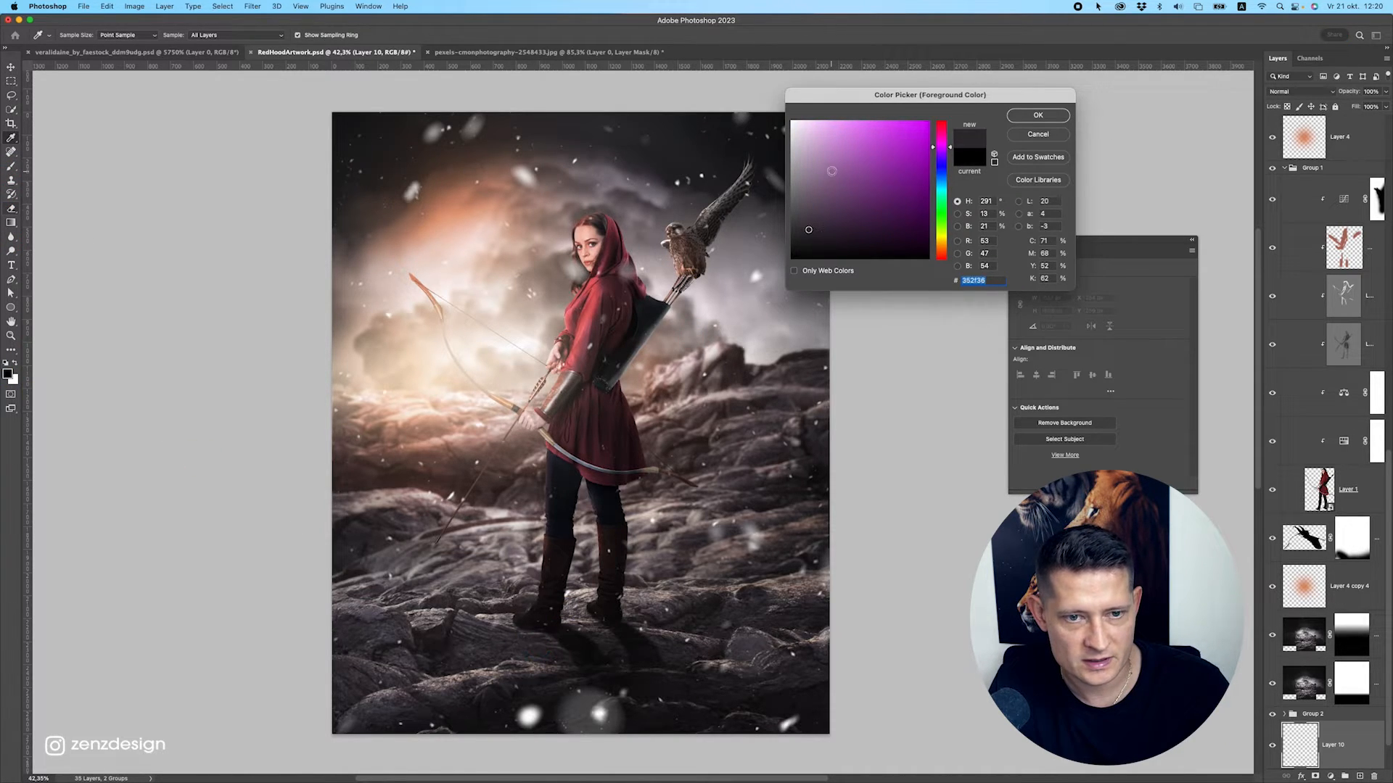
click(808, 248)
key(Return)
Set the new bottom layer to Multiply and paint shadow strokes over the rocks beneath the boots.
click(1298, 91)
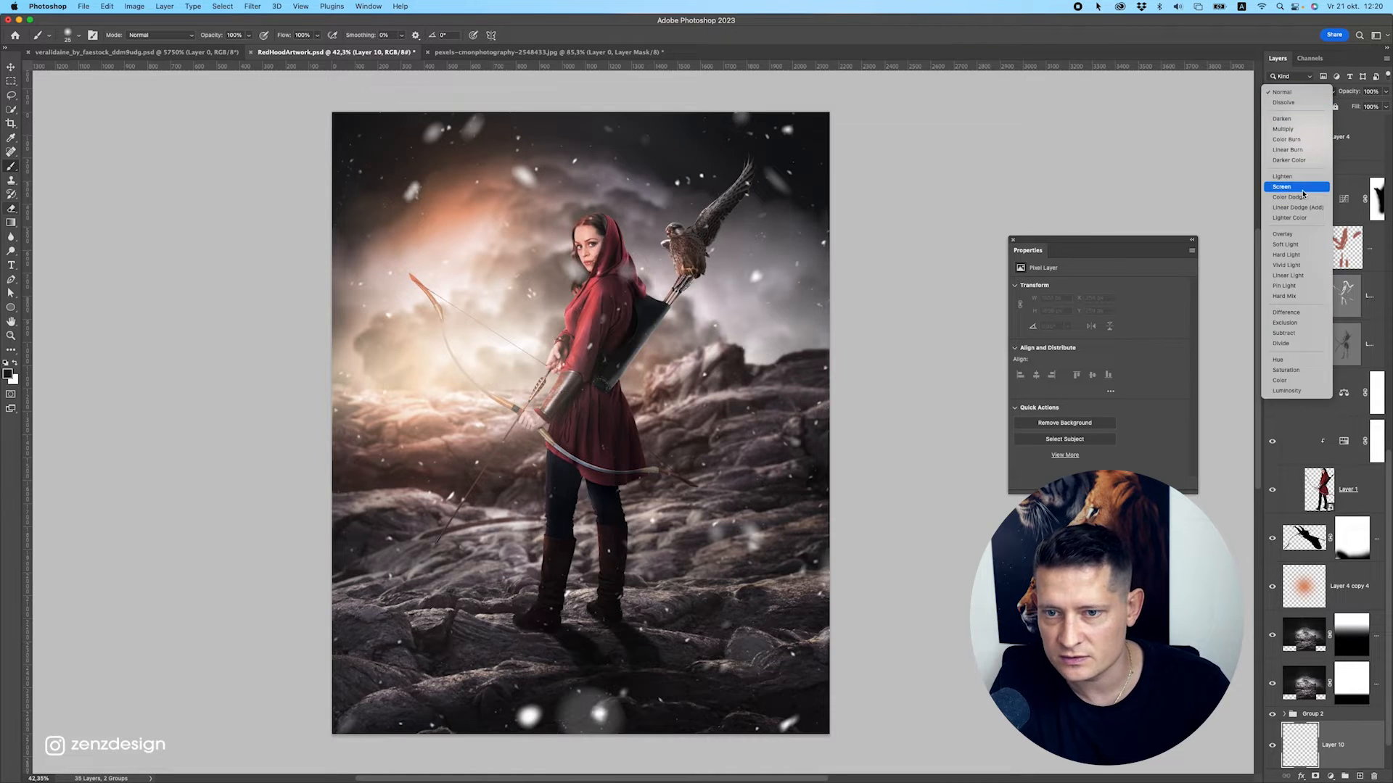
click(1295, 130)
scroll(537, 623, up, 5)
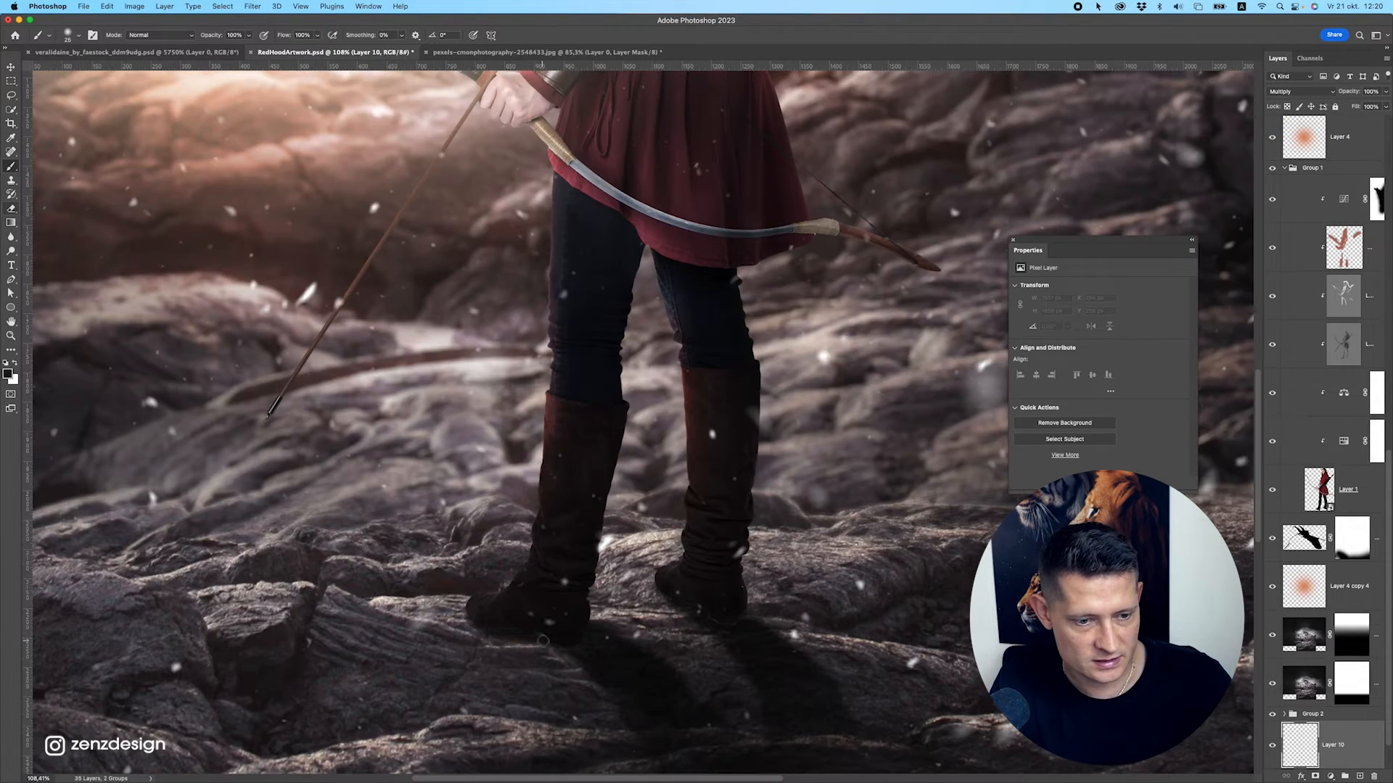
key(bracketright)
key(bracketright)
mouse_move(485, 631)
mouse_down()
mouse_move(568, 700)
mouse_move(596, 692)
mouse_up()
mouse_move(513, 652)
mouse_down()
mouse_move(488, 641)
mouse_move(619, 675)
mouse_up()
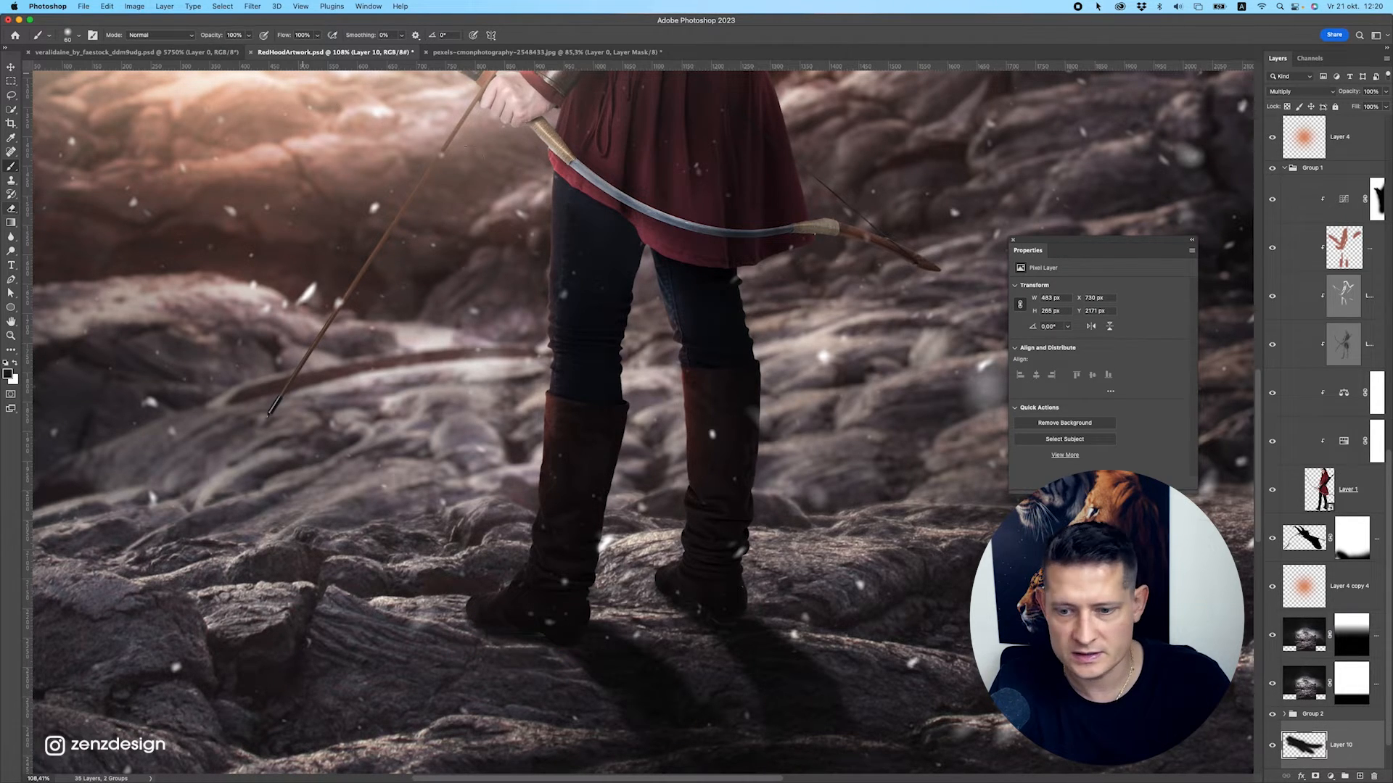
Delete the painted bottom layer and create a new empty layer directly above the blurred background copies.
scroll(1323, 725, down, 2)
mouse_move(1324, 714)
mouse_down()
mouse_move(1327, 537)
mouse_move(1327, 612)
mouse_move(1374, 776)
mouse_up()
click(1361, 776)
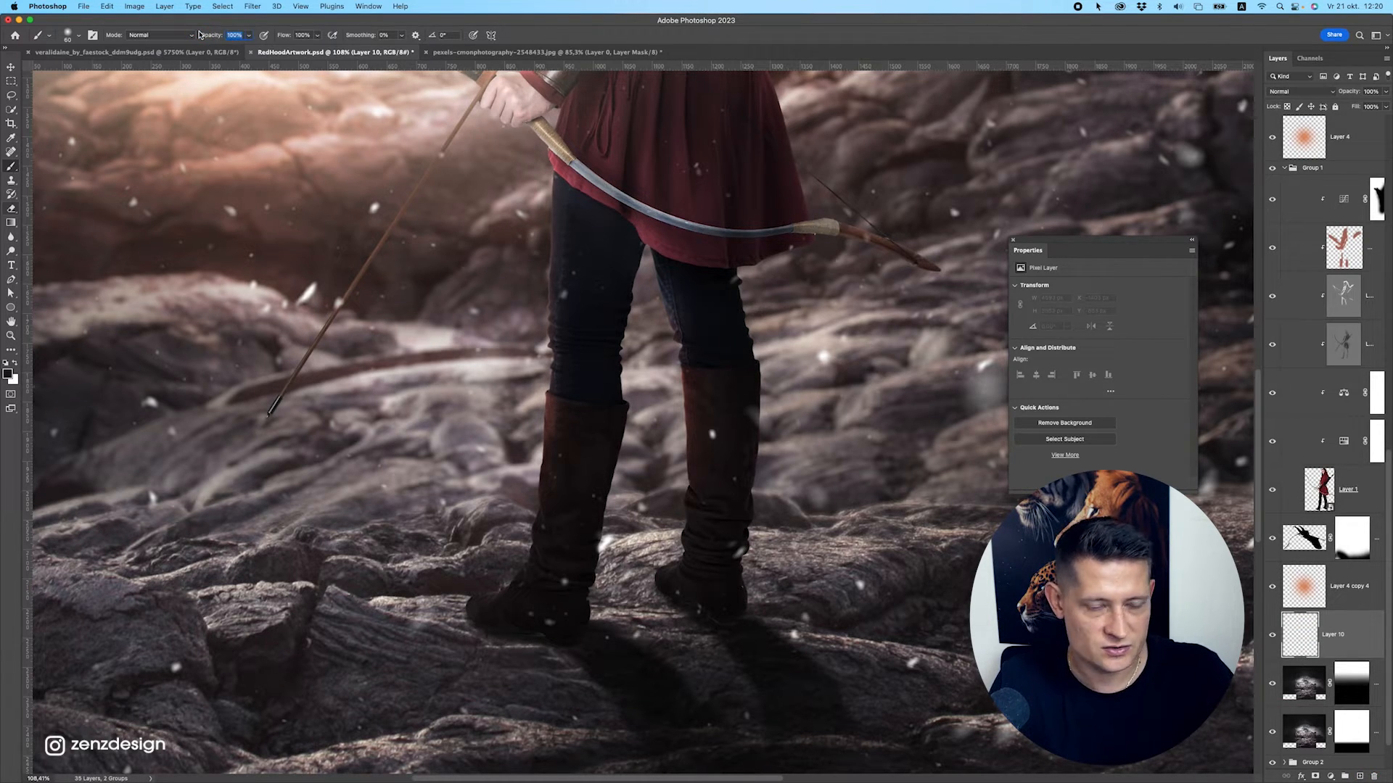
Paint soft shadows under the boots at 20% brush opacity and flow, with the new layer set to Multiply.
mouse_move(629, 664)
mouse_down()
mouse_move(643, 705)
mouse_move(619, 703)
mouse_up()
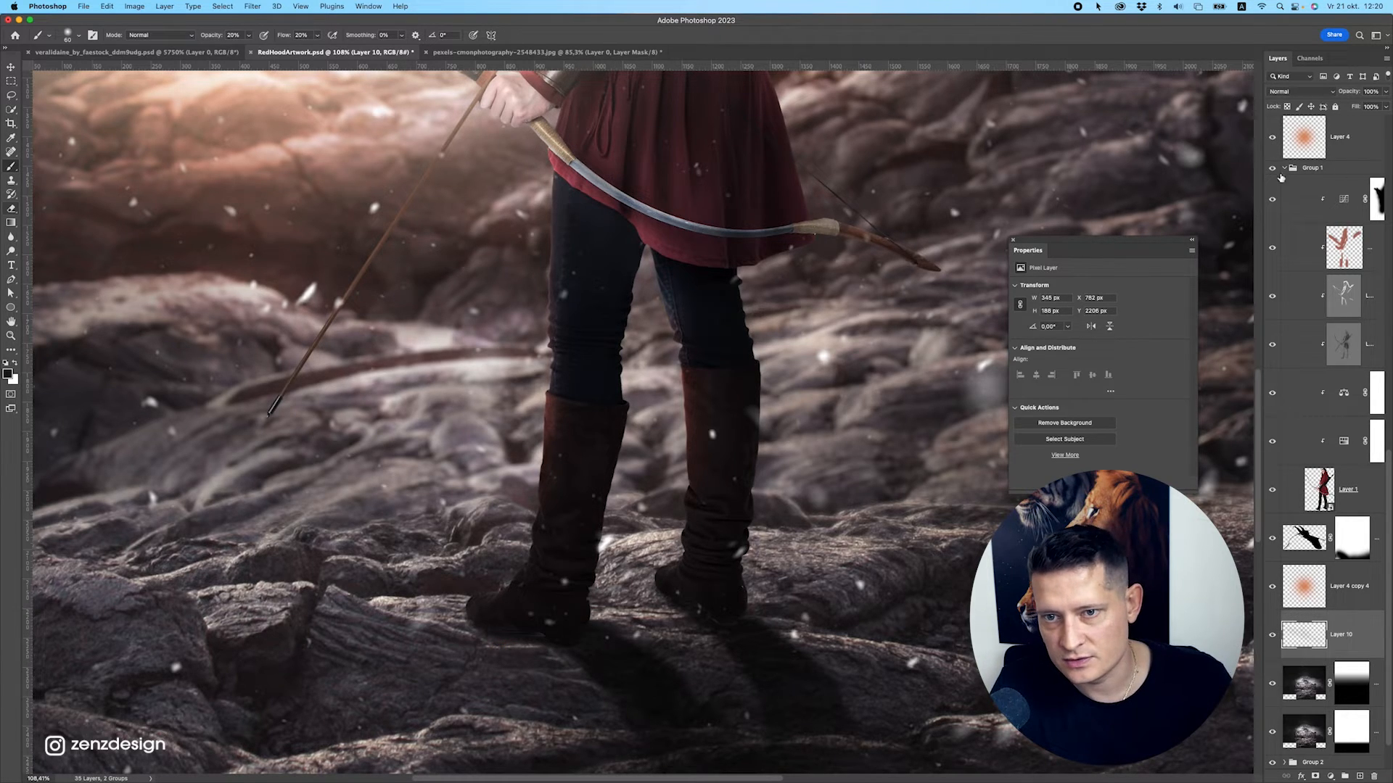
click(1295, 92)
click(1298, 132)
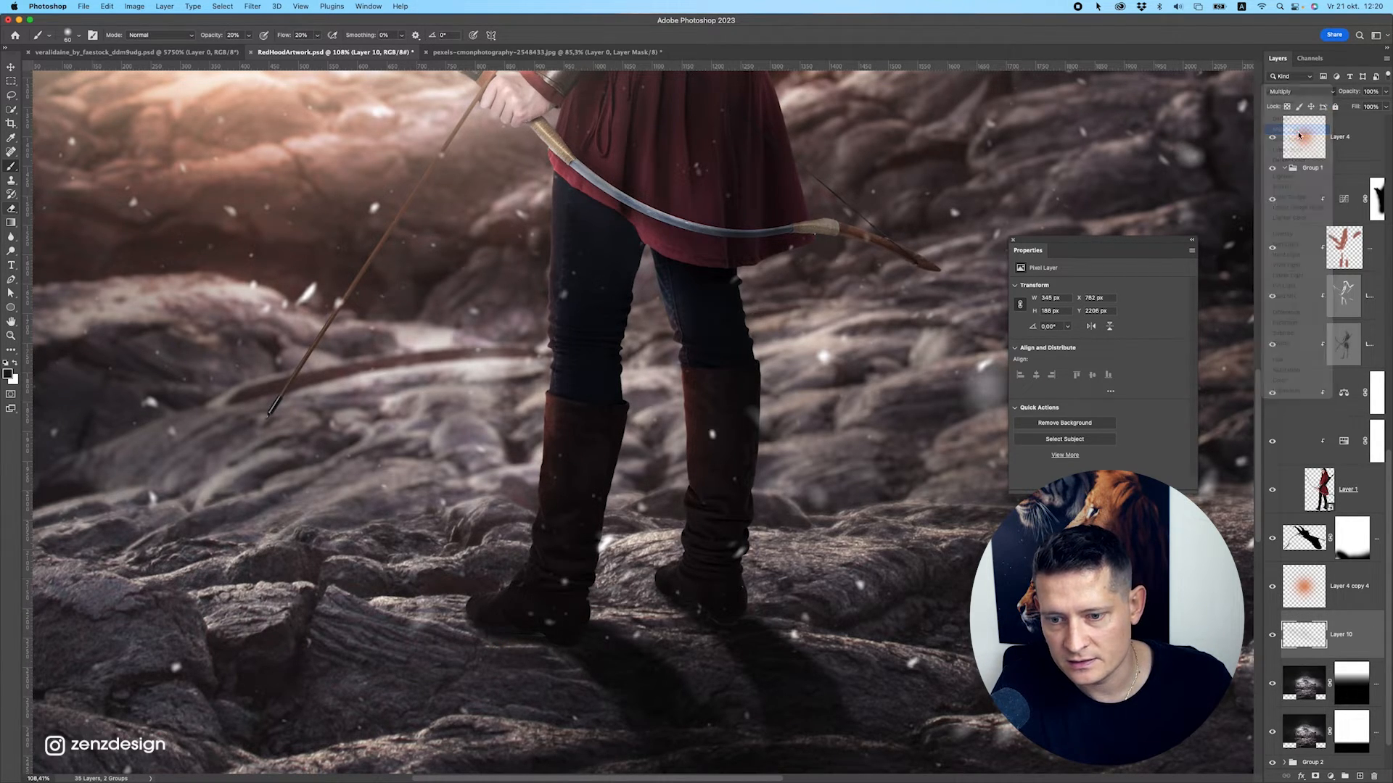
mouse_move(573, 629)
mouse_down()
mouse_move(517, 634)
mouse_move(607, 655)
mouse_move(584, 621)
mouse_move(621, 638)
mouse_move(702, 615)
mouse_move(696, 660)
mouse_move(779, 652)
mouse_move(614, 637)
mouse_move(753, 755)
mouse_move(665, 683)
mouse_move(555, 664)
mouse_up()
scroll(555, 664, down, 5)
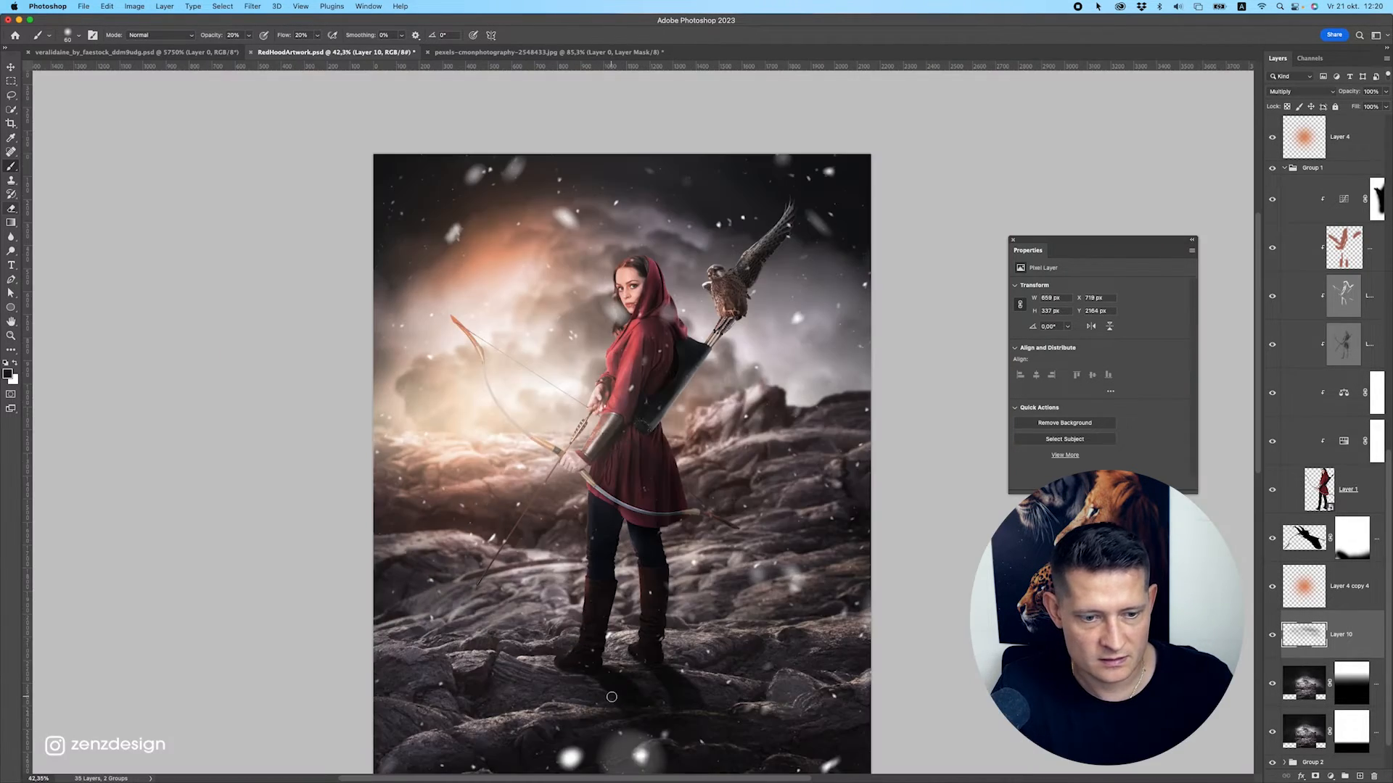
scroll(612, 692, down, 2)
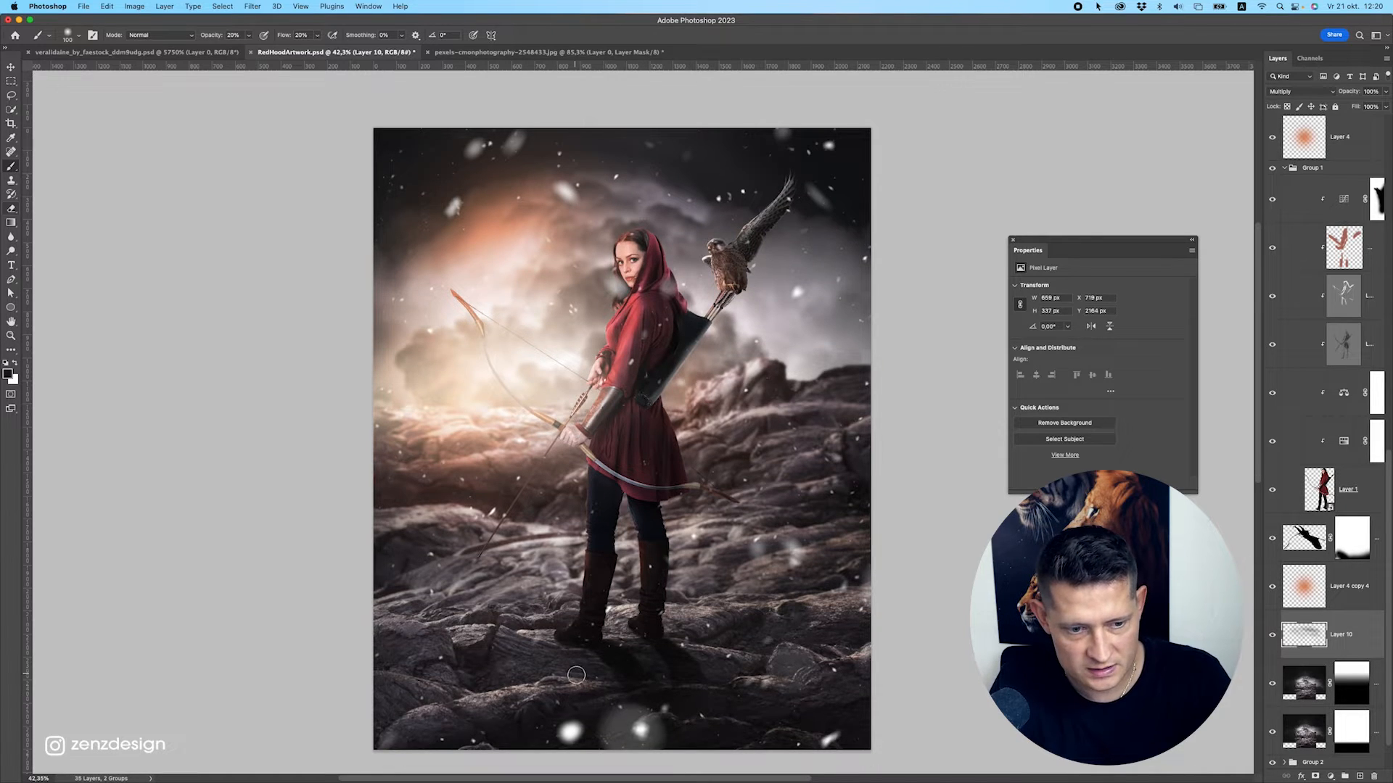
Darken the rocks around and below the boots with broad strokes from a larger brush.
key(bracketright)
key(bracketright)
key(bracketright)
key(bracketright)
key(bracketright)
key(bracketright)
key(bracketright)
mouse_move(614, 682)
mouse_down()
mouse_move(653, 696)
mouse_move(583, 671)
mouse_move(577, 649)
mouse_move(671, 616)
mouse_move(517, 665)
mouse_up()
key(bracketleft)
key(bracketleft)
key(bracketleft)
Try to rotate the masked shadow layer slightly clockwise and shift it beneath the boots.
click(8, 68)
click(1349, 538)
key(super+t)
drag(852, 554, 882, 568)
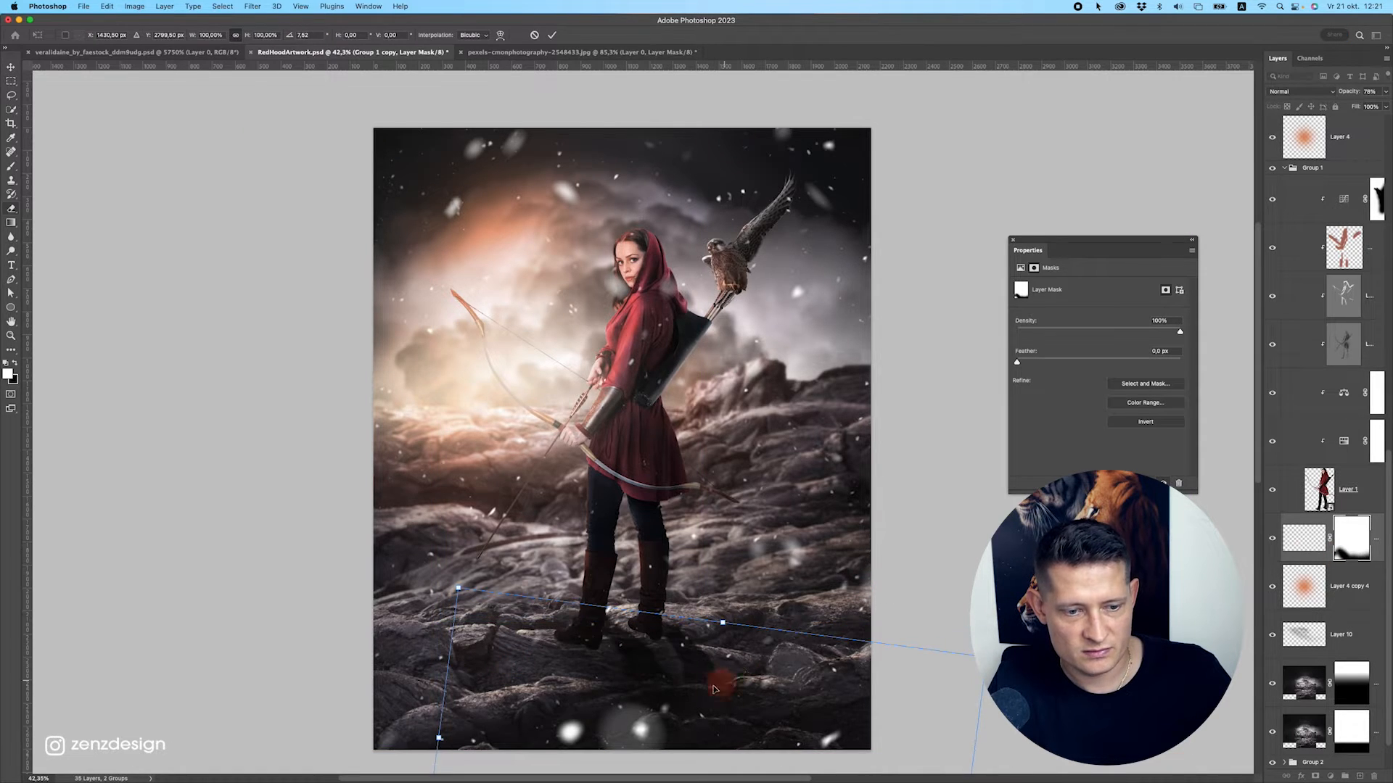
drag(710, 687, 682, 703)
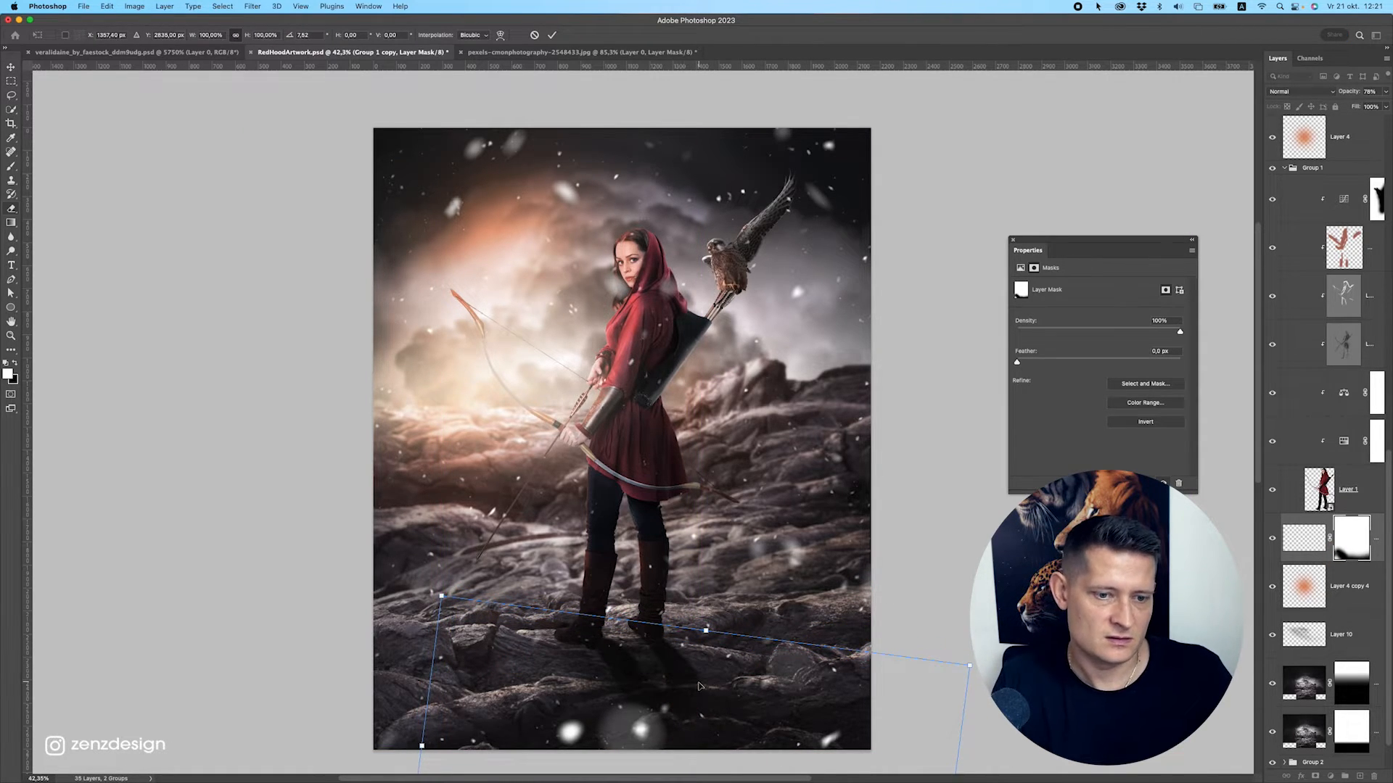
key(Return)
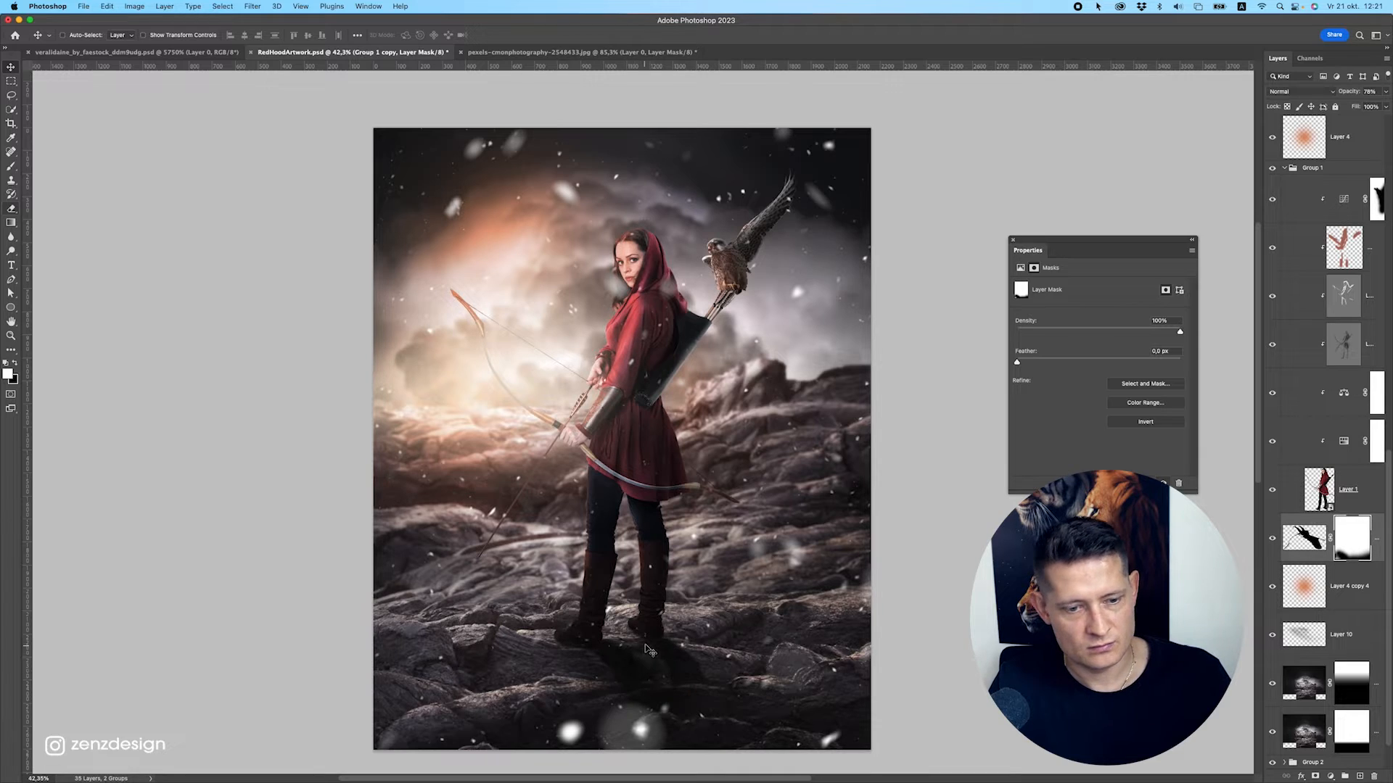
Try to distort the original shadow by pulling its two lower corners down and to the left, and shift it right.
key(super+t)
alt+scroll(650, 651, down, 3)
scroll(703, 747, down, 3)
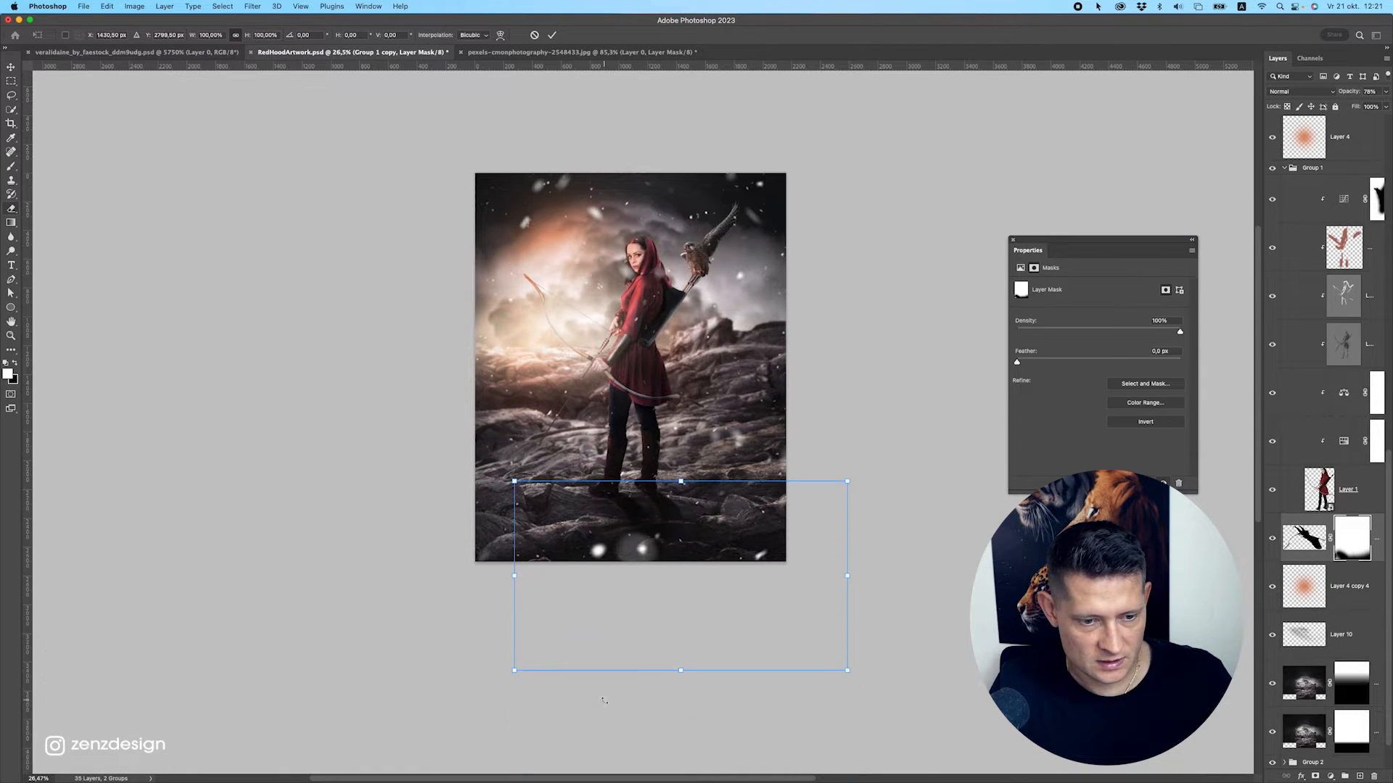
drag(516, 677, 476, 682)
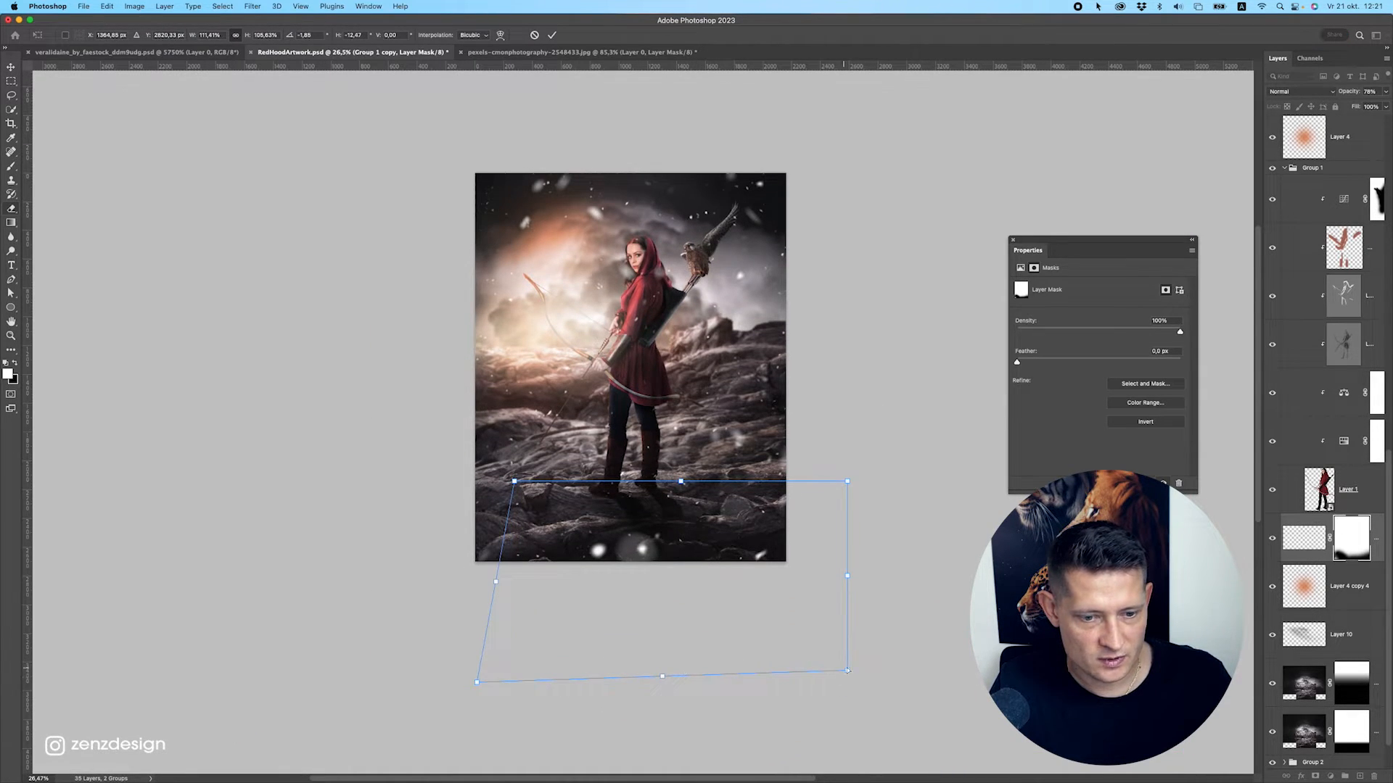
drag(847, 671, 789, 732)
drag(650, 594, 667, 589)
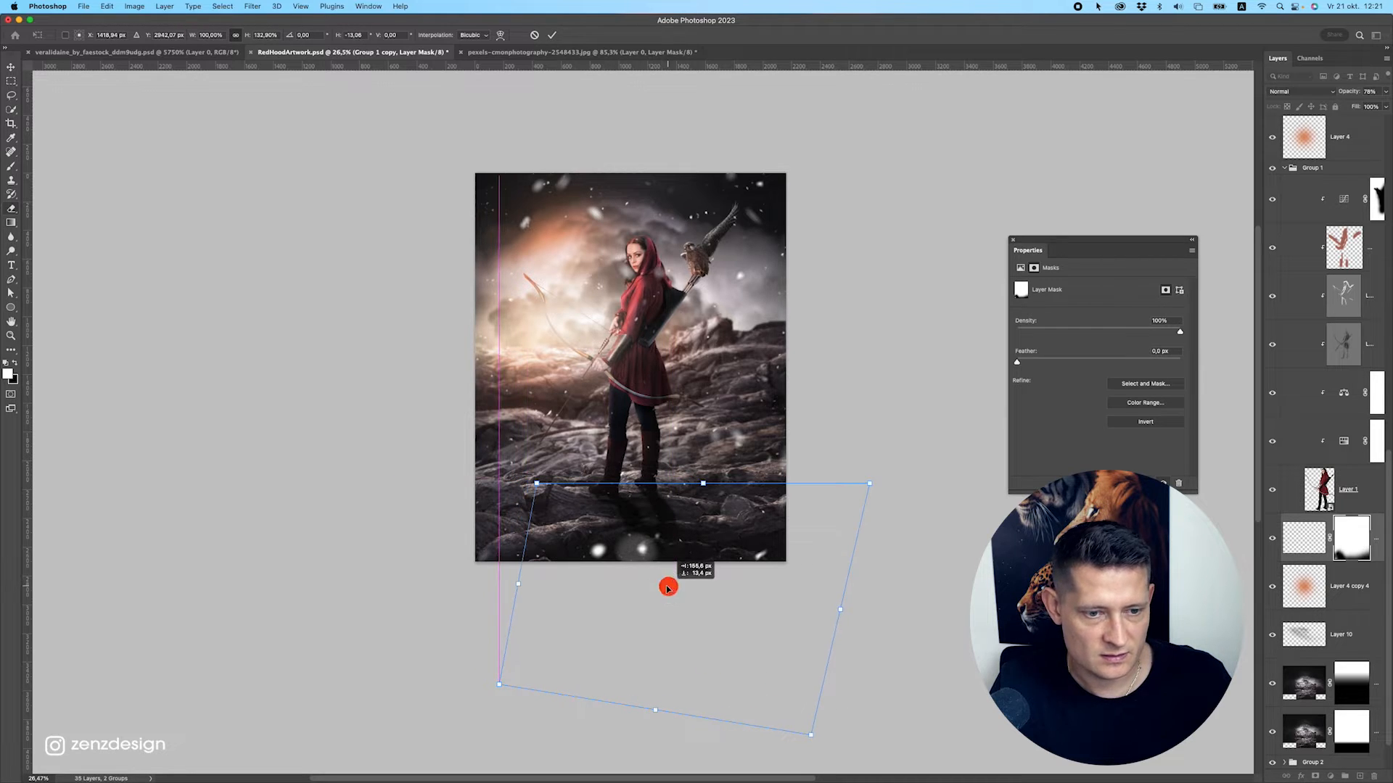
key(Return)
alt+scroll(665, 585, up, 3)
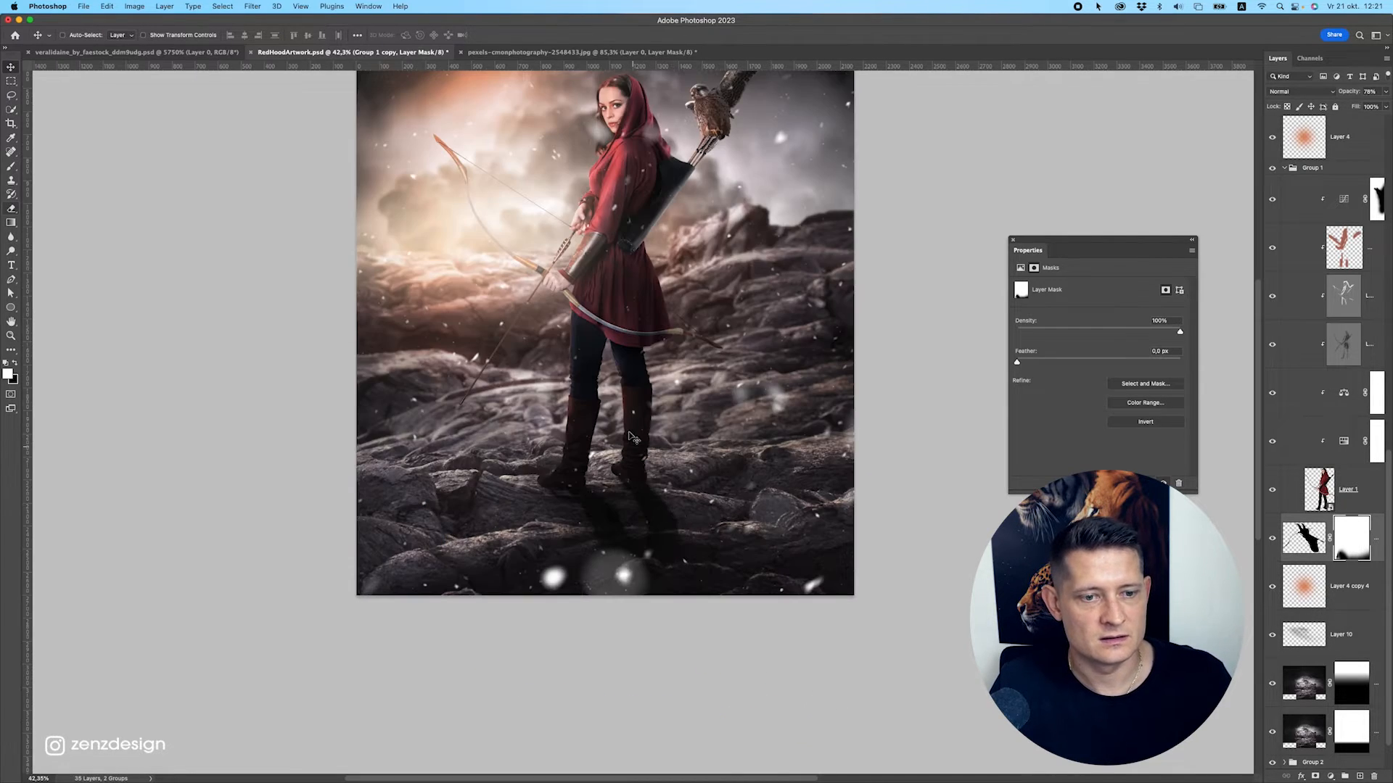
scroll(634, 437, up, 2)
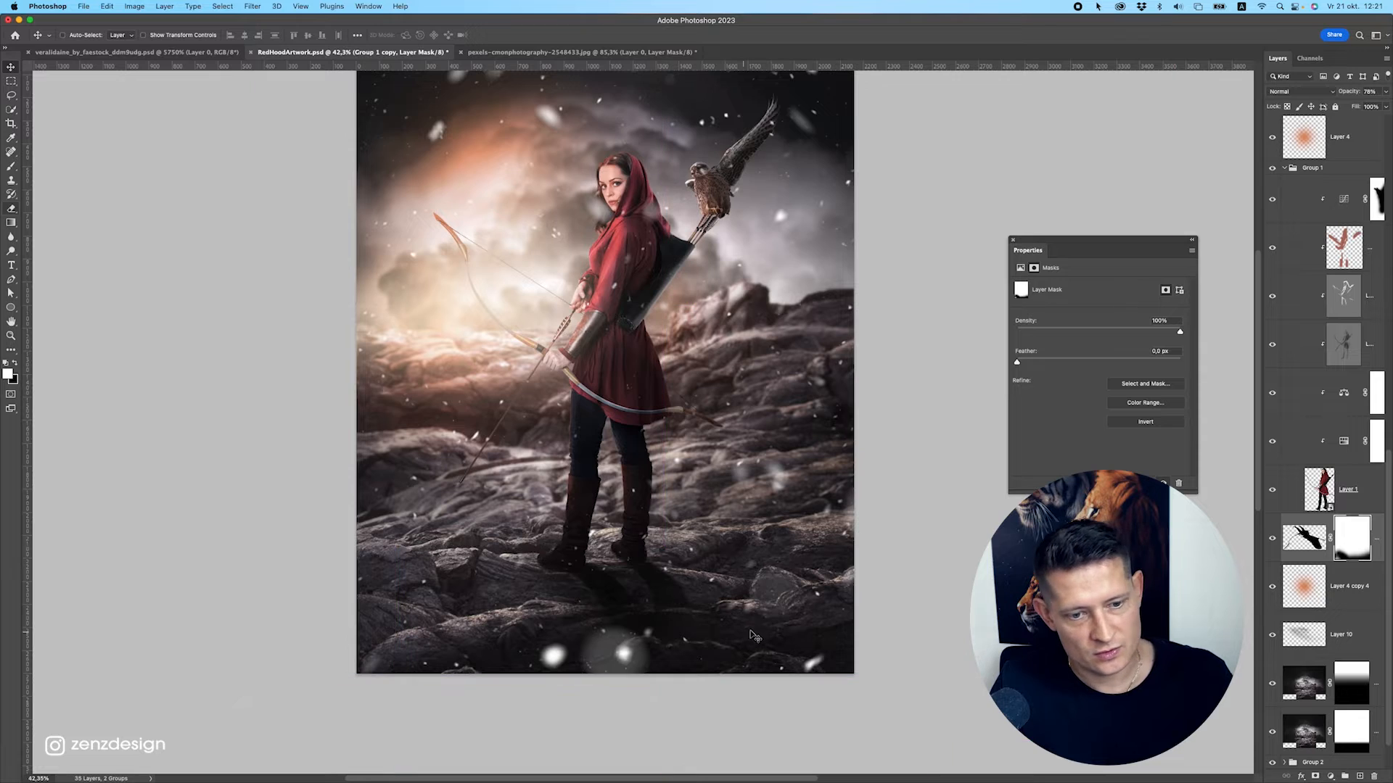
Stretch the shadow slightly downward at its lower right corner and nudge it right so it meets the boots.
key(ctrl+t)
scroll(762, 602, down, 2)
key(super+minus)
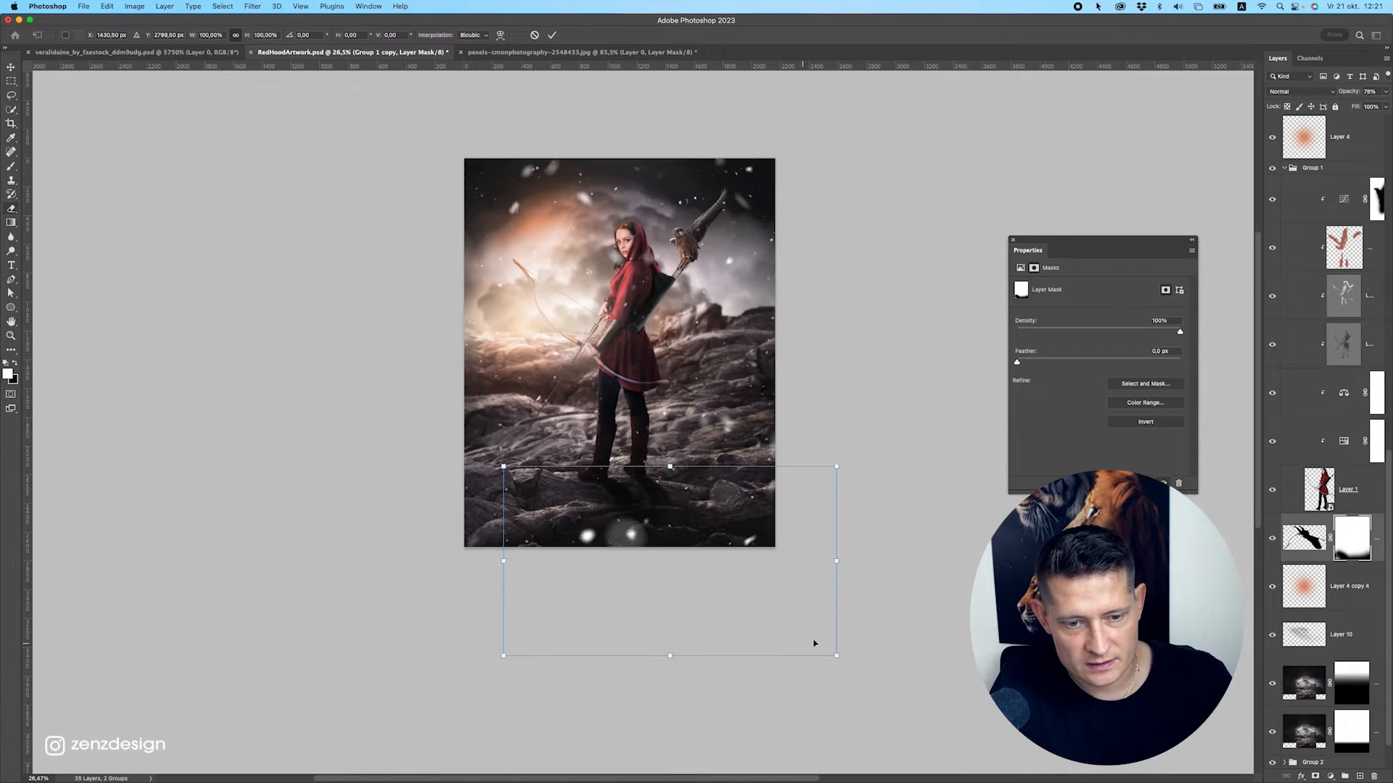
drag(836, 656, 837, 670)
drag(642, 550, 652, 548)
key(Return)
super+click(615, 477)
super+click(615, 477)
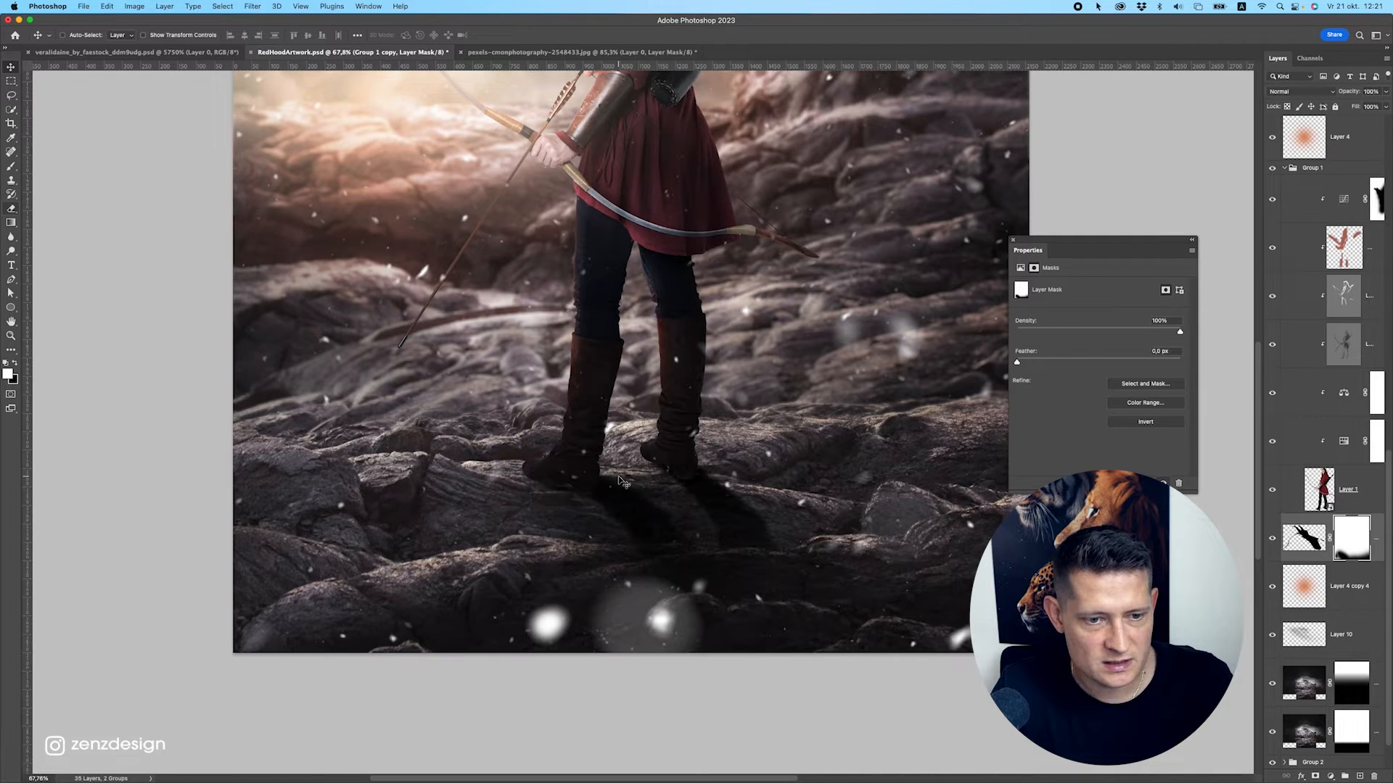
key(super+minus)
key(super+minus)
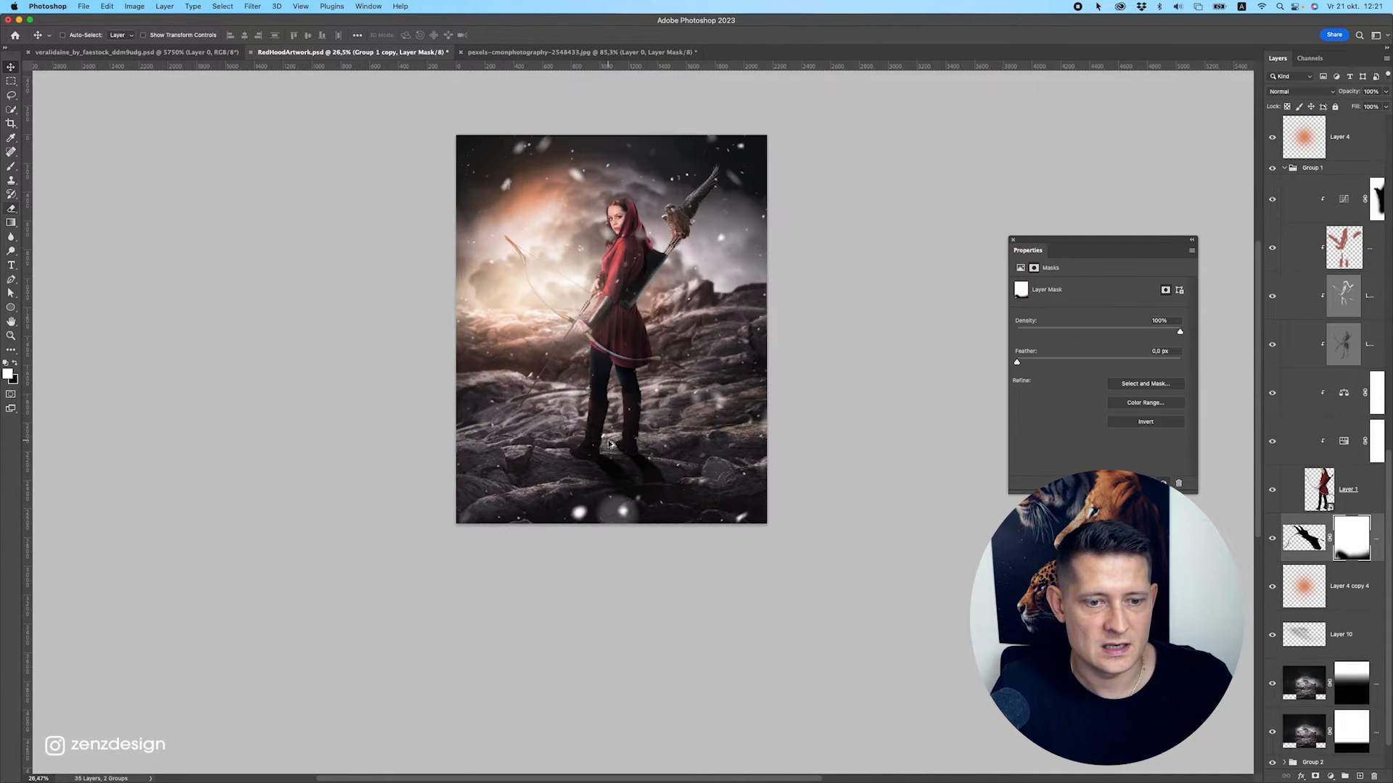
Lower the masked shadow layer's opacity to 54% and check how it blends with the rocks around the boots.
scroll(612, 458, up, 2)
key(super+plus)
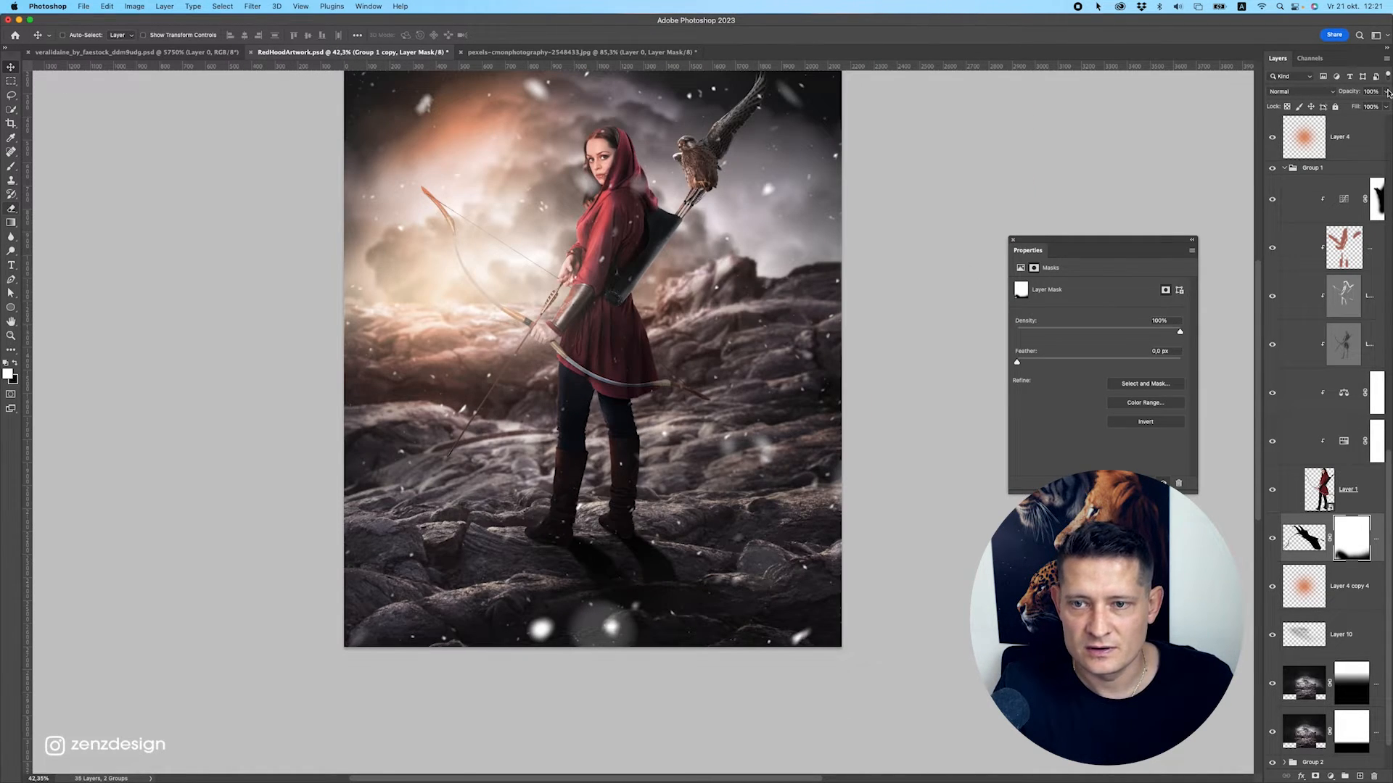
drag(1387, 93, 1363, 106)
scroll(628, 448, up, 1)
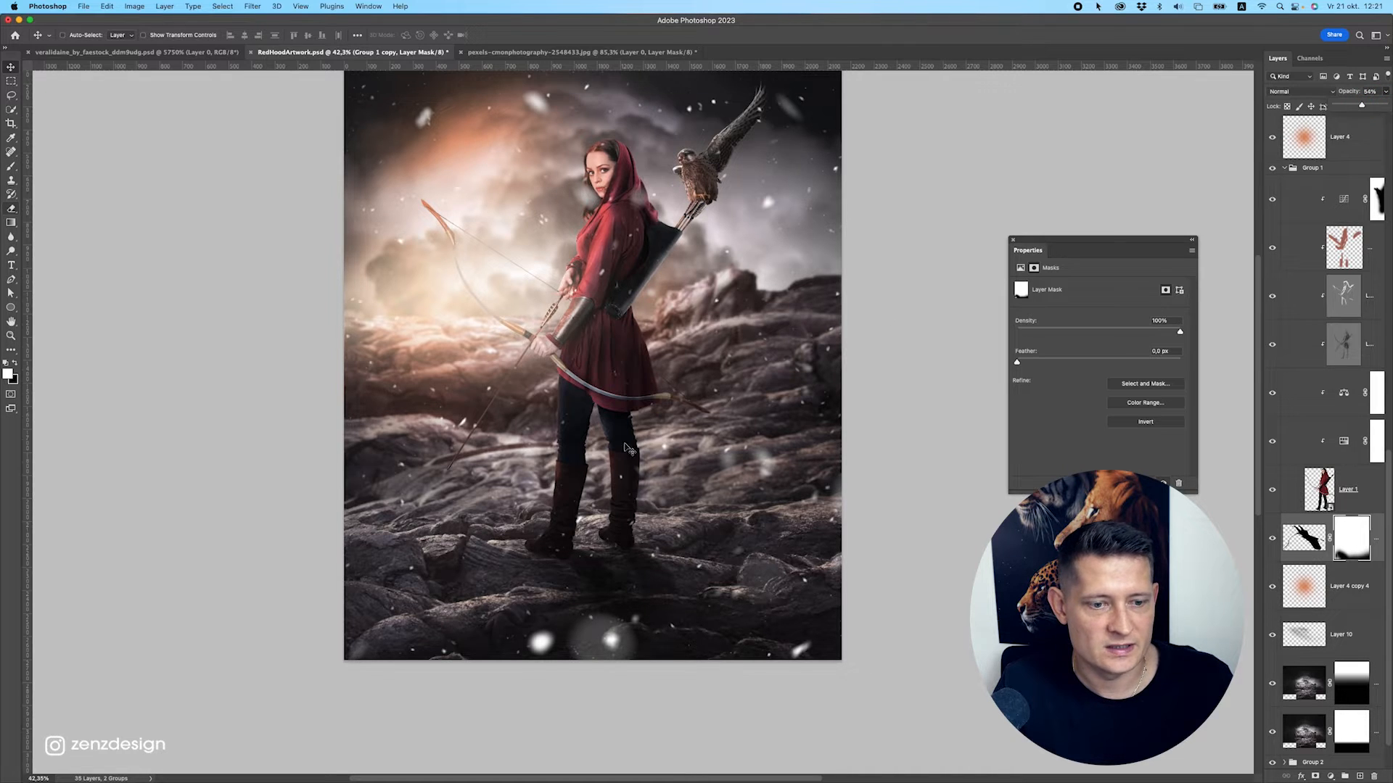
scroll(620, 556, up, 5)
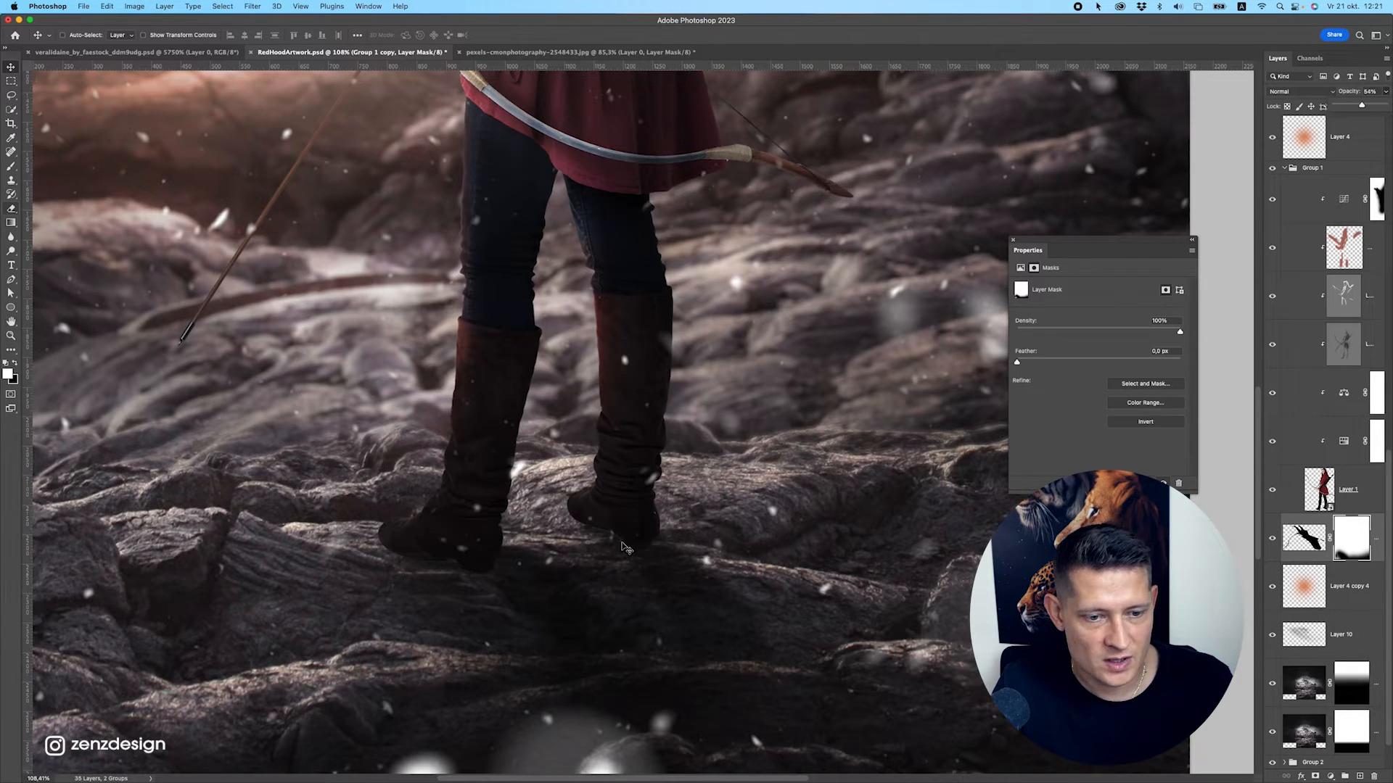
scroll(622, 547, down, 6)
scroll(610, 528, up, 2)
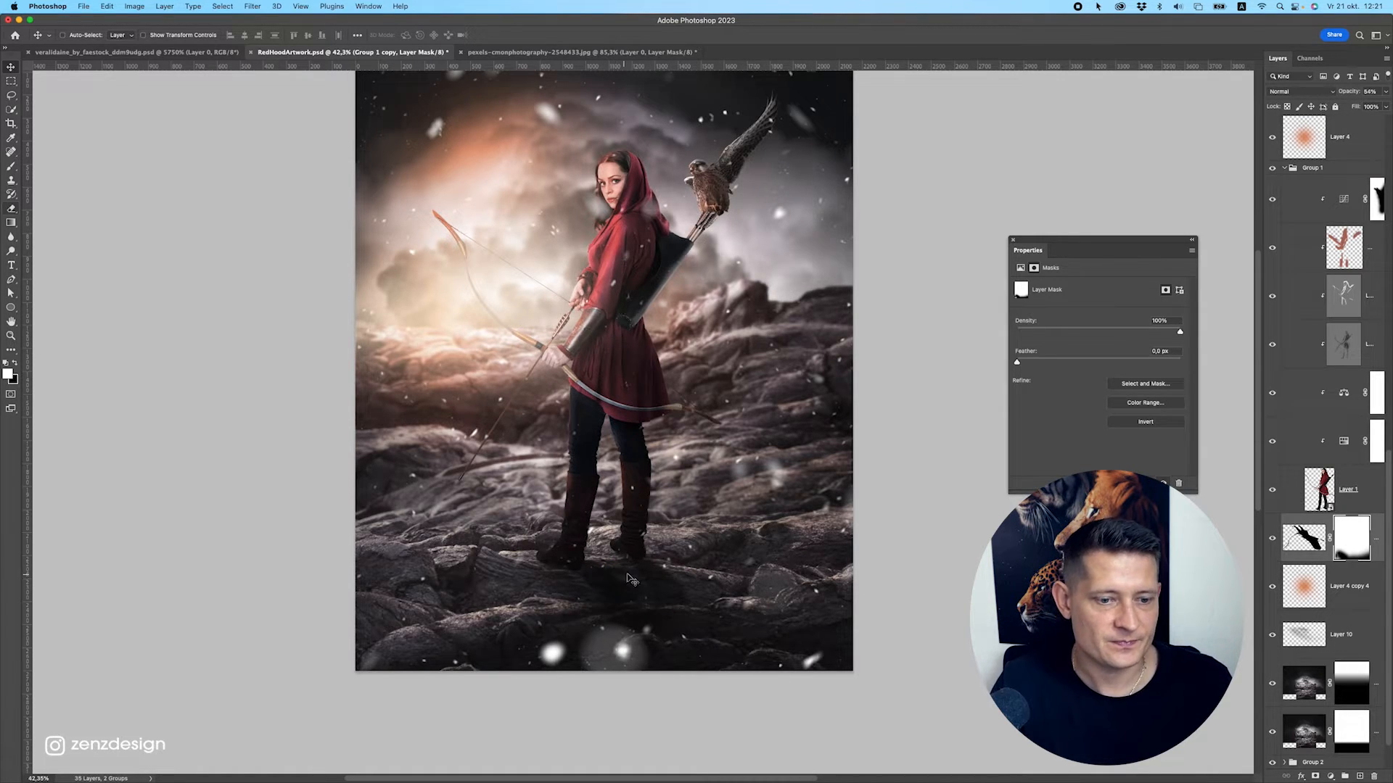
scroll(617, 522, down, 3)
scroll(613, 435, up, 2)
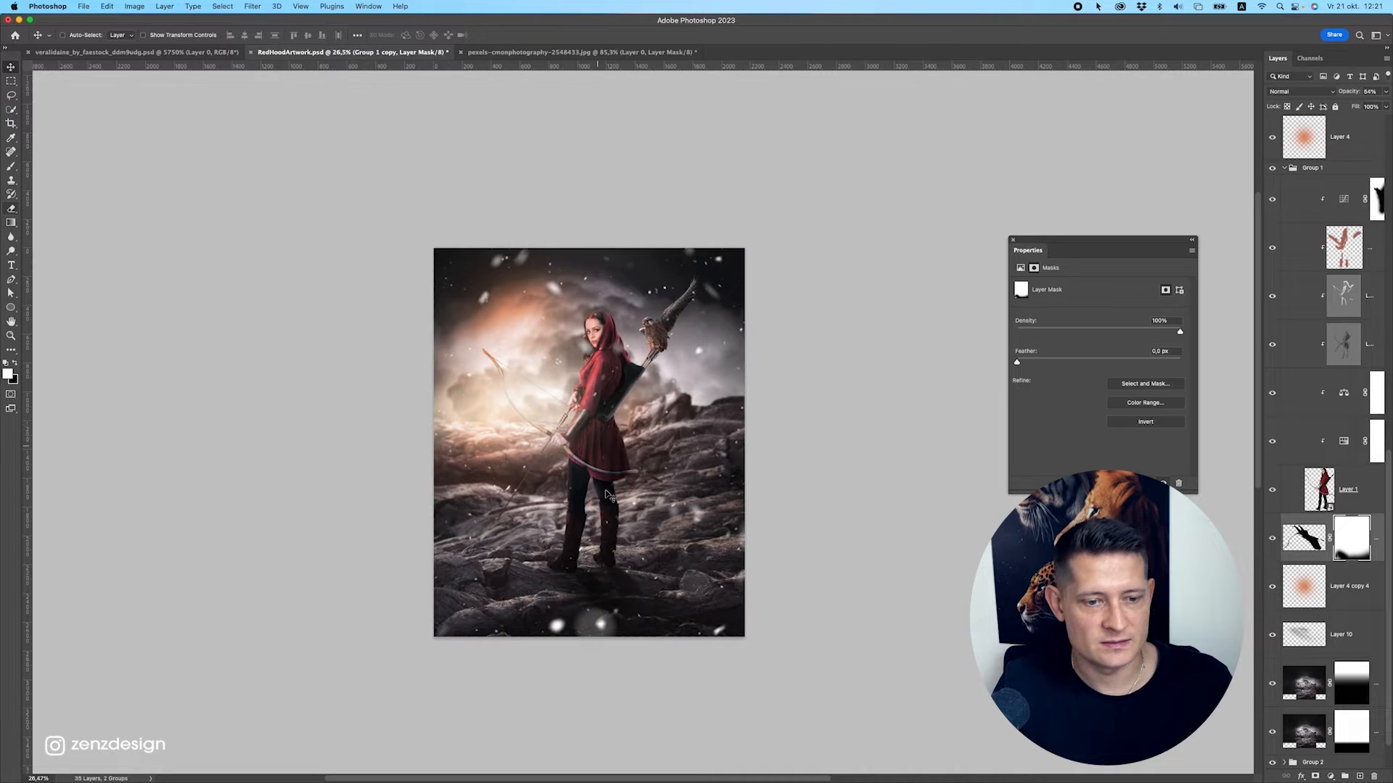
Add a Curves adjustment layer directly above the snow overlay at the top of the layer stack.
super+click(656, 564)
scroll(1350, 192, up, 10)
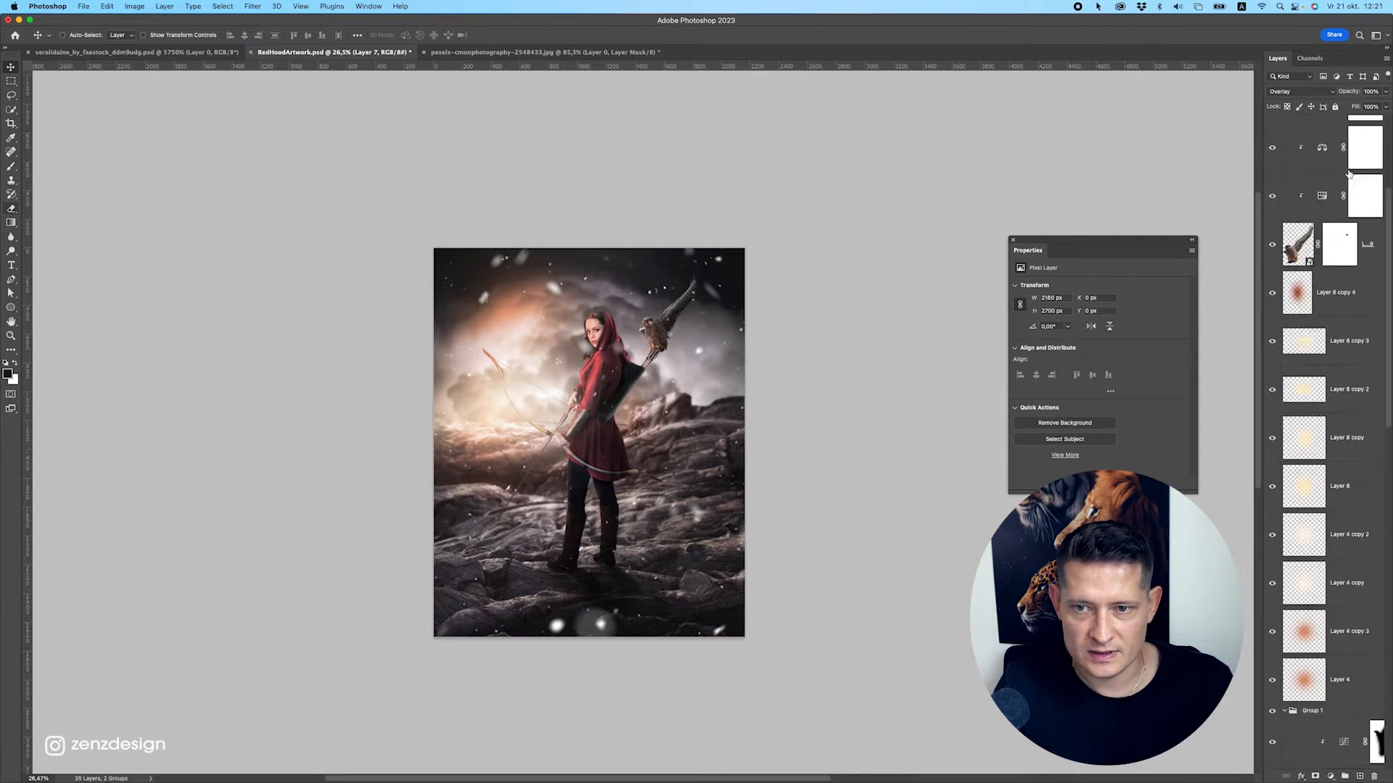
click(1347, 145)
click(1331, 777)
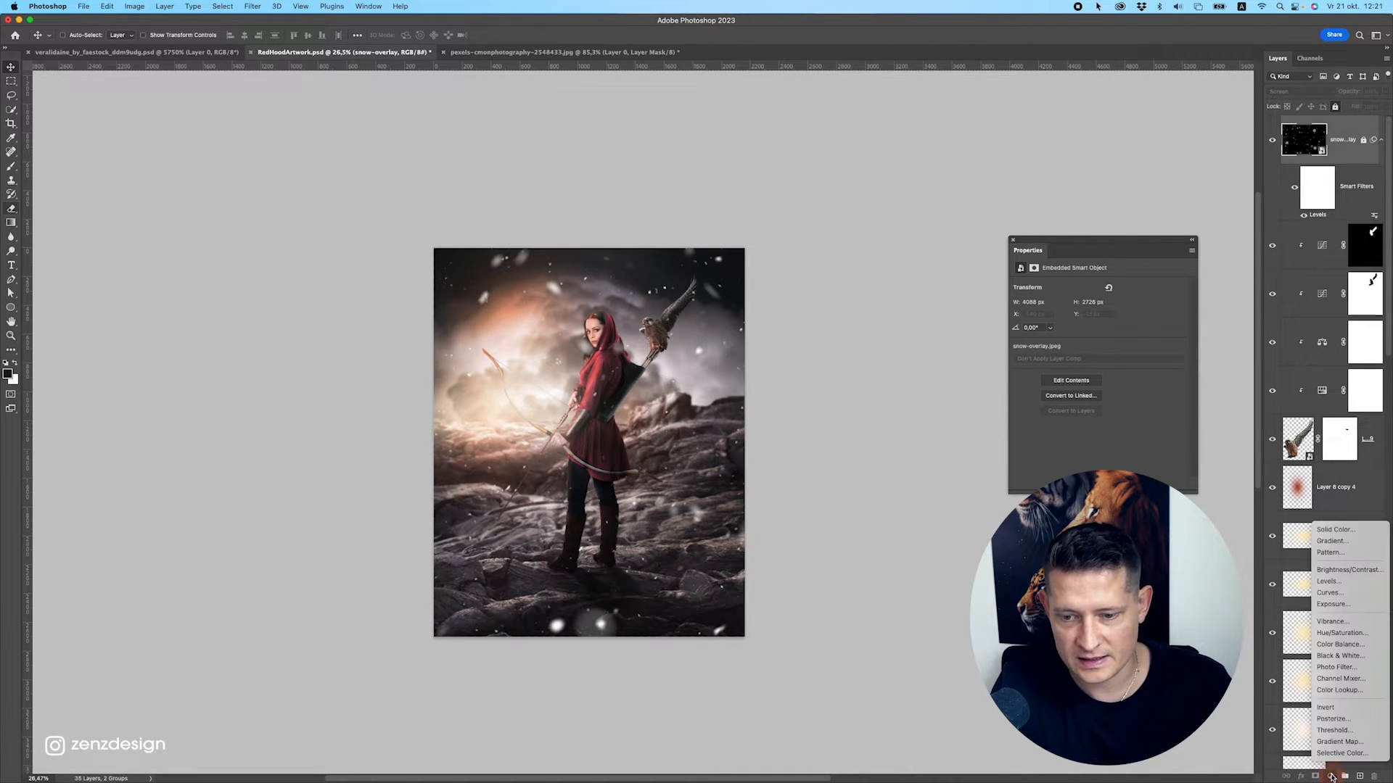
click(1354, 593)
Increase the overall contrast on the RGB curve by pulling in the white point and slightly lowering the darker tones.
mouse_move(1178, 317)
mouse_down()
mouse_move(1151, 311)
mouse_move(1200, 307)
mouse_move(1129, 304)
mouse_move(1172, 297)
mouse_up()
scroll(613, 378, up, 3)
drag(1076, 415, 1056, 430)
scroll(630, 521, down, 3)
scroll(630, 521, up, 3)
scroll(631, 521, down, 3)
scroll(654, 536, down, 3)
scroll(654, 536, up, 3)
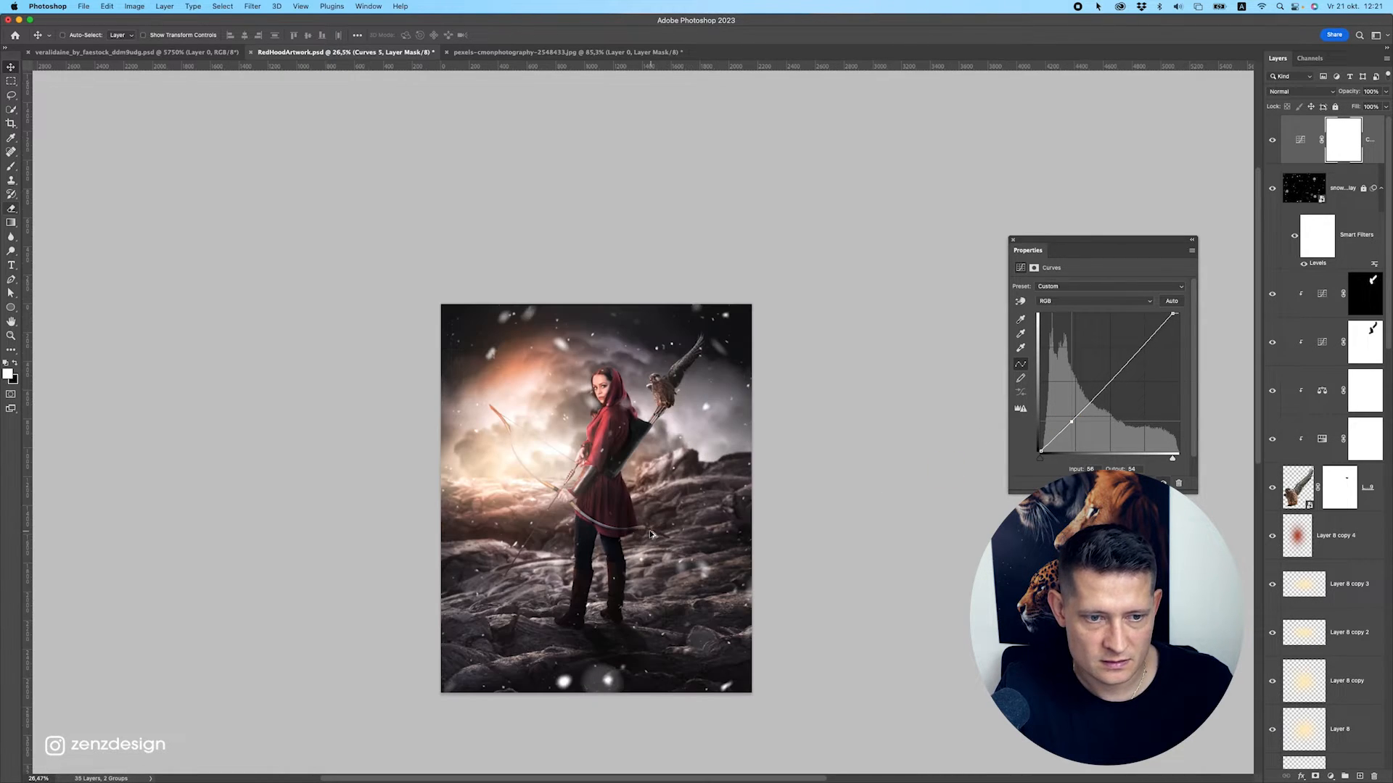
Reselect the top Curves layer and tint the shadows by pulling in the black points of its red and green channels.
super+click(592, 385)
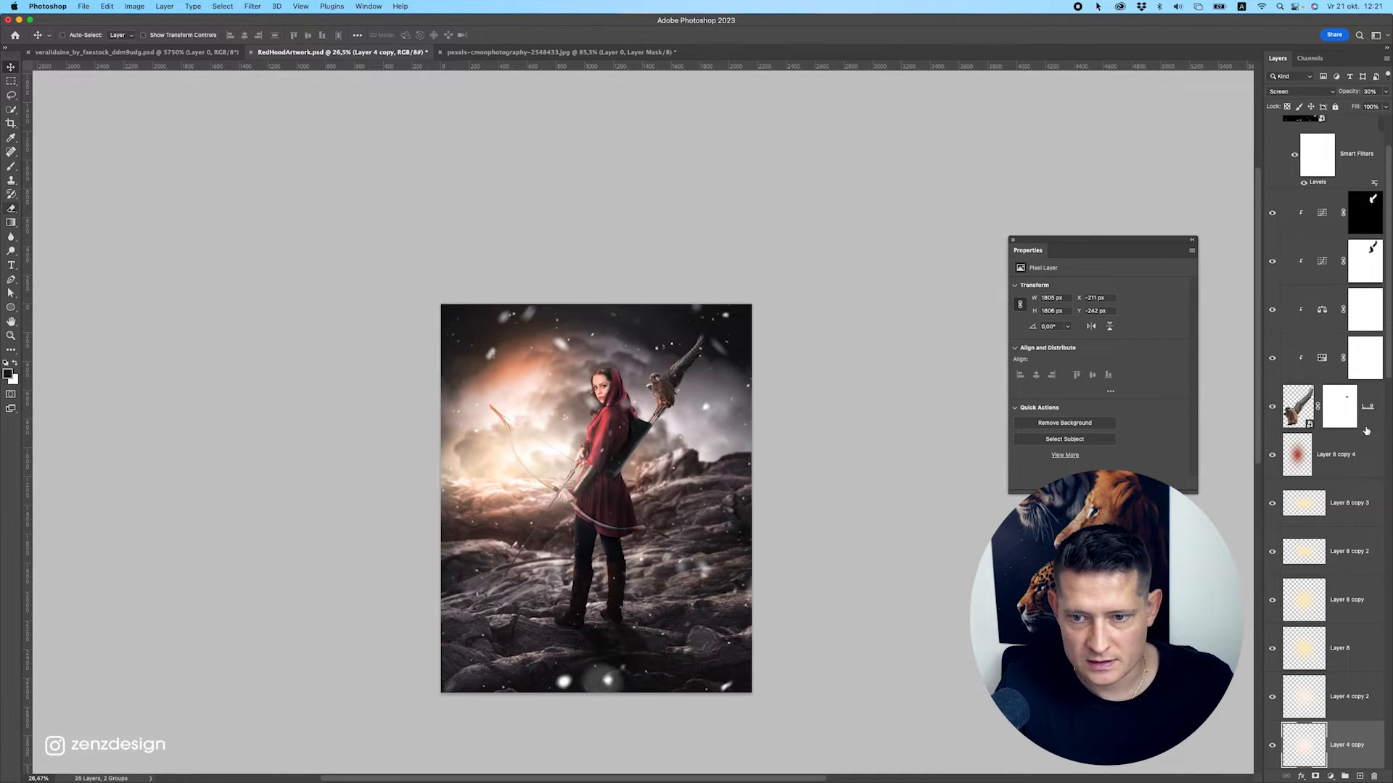
scroll(1342, 168, up, 3)
click(1346, 171)
click(1359, 135)
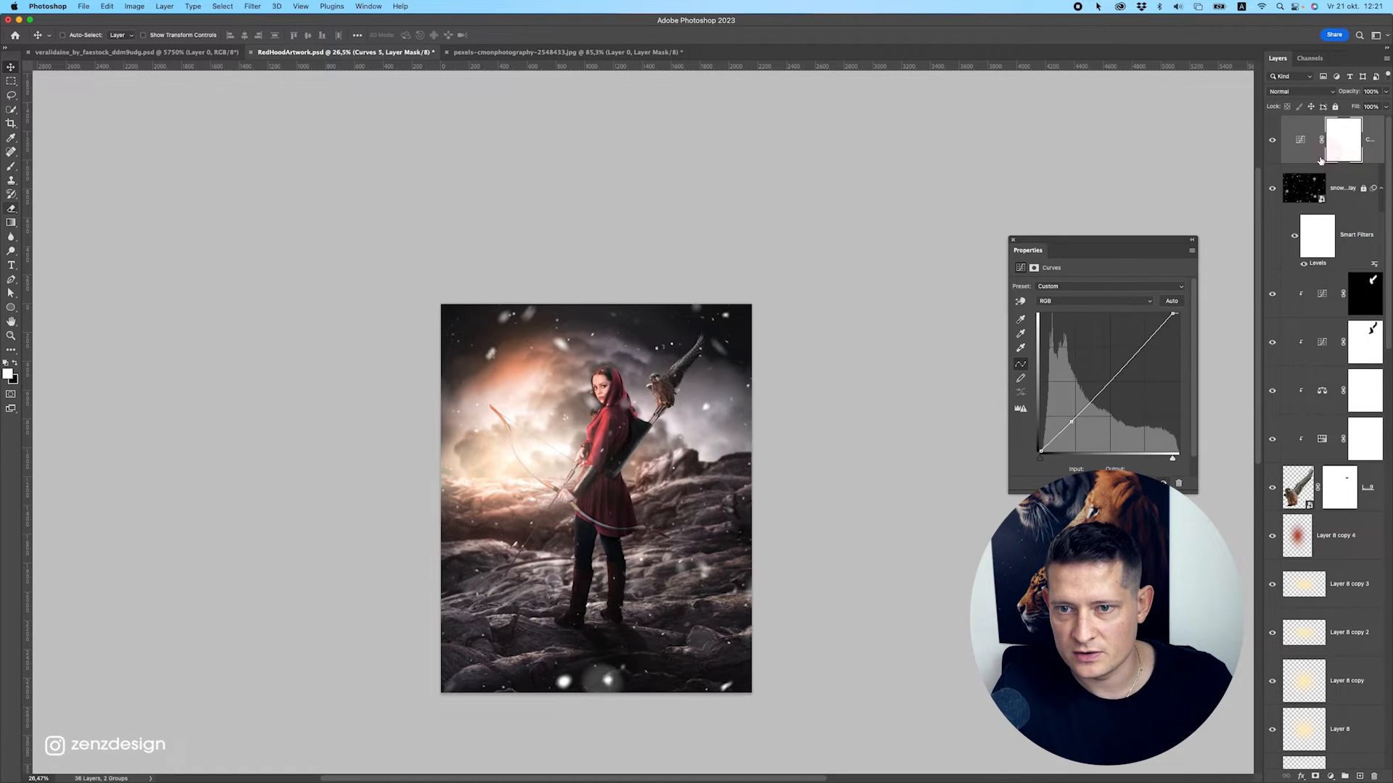
click(1067, 301)
click(1057, 312)
drag(1041, 450, 1046, 456)
click(1070, 302)
click(1070, 313)
scroll(668, 539, down, 5)
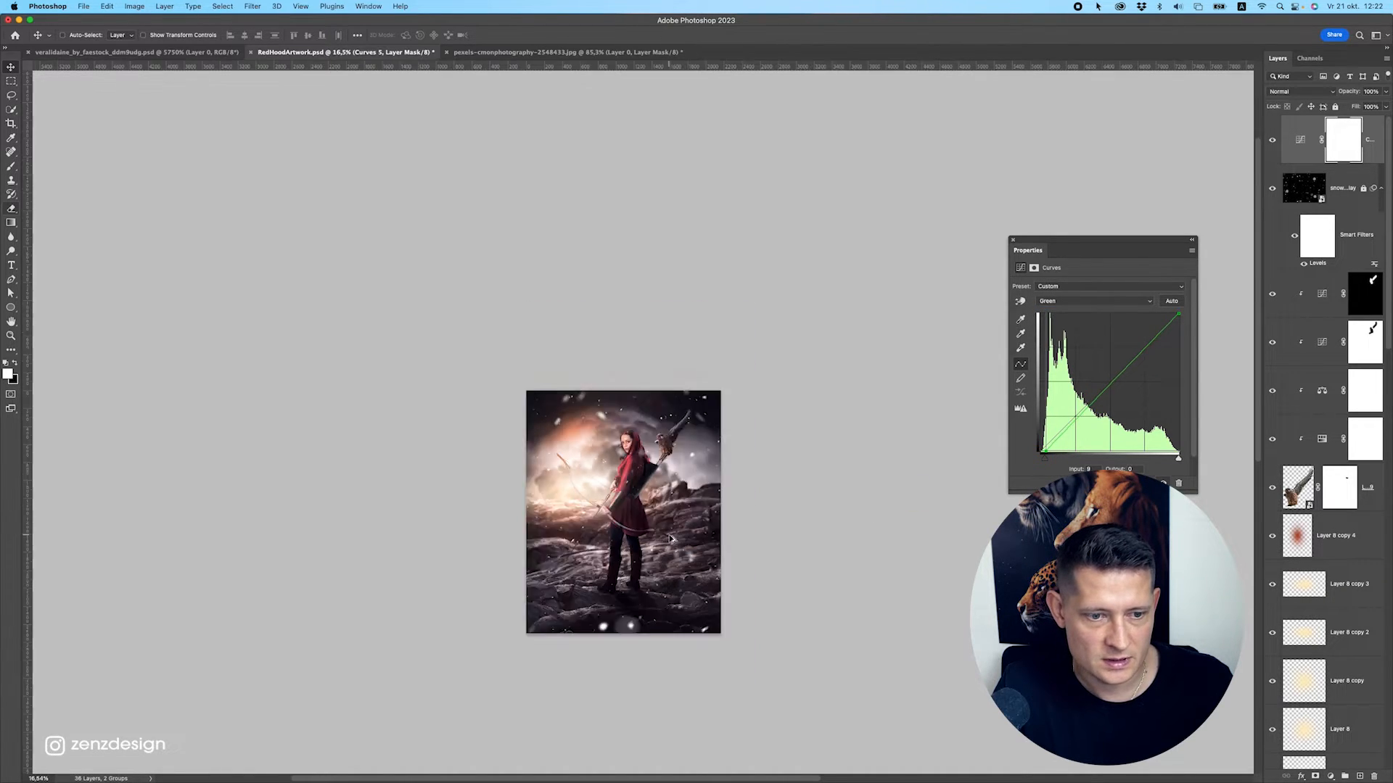
scroll(668, 539, up, 5)
scroll(668, 539, up, 3)
drag(670, 437, 729, 393)
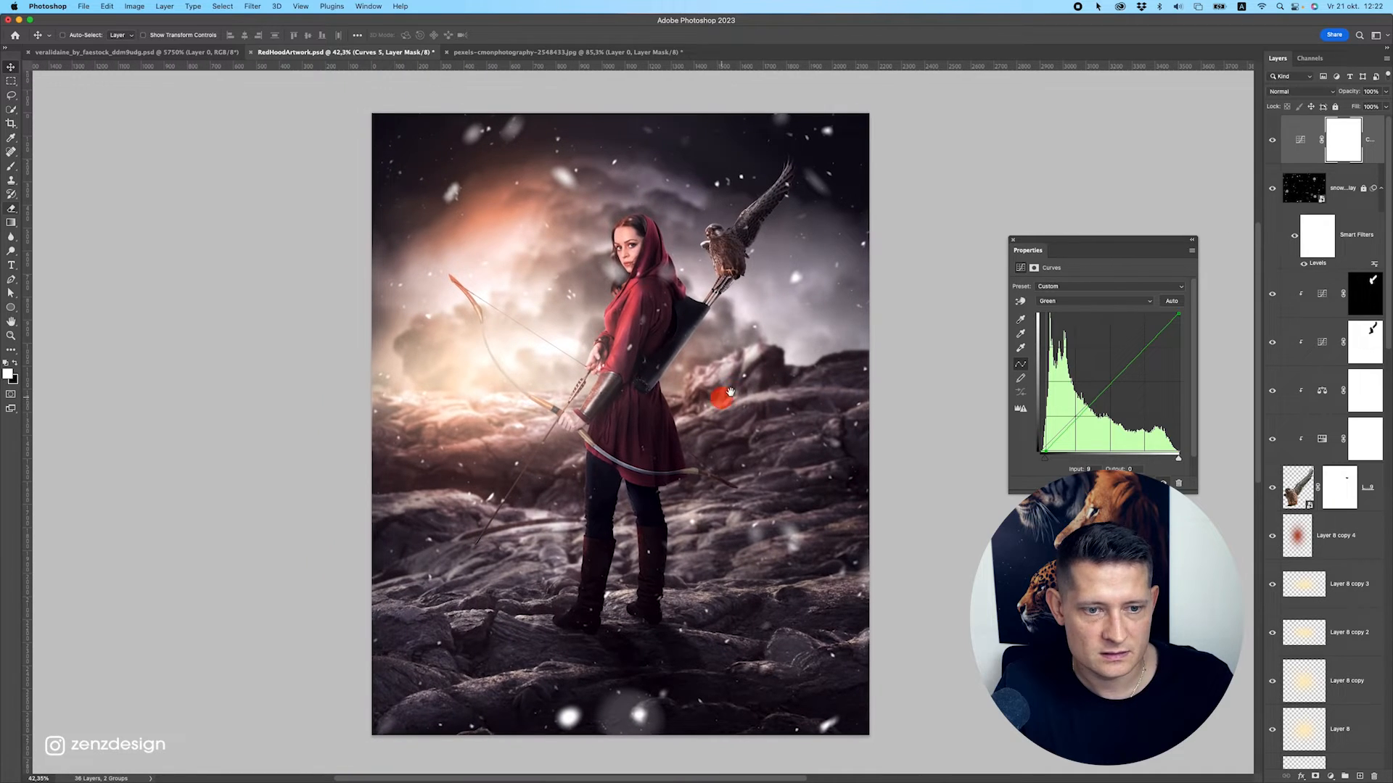
Fine-tune the shadow point of the blue channel in the same Curves layer.
click(1066, 301)
click(1059, 316)
drag(1043, 455, 1012, 454)
scroll(798, 470, down, 5)
scroll(798, 470, up, 5)
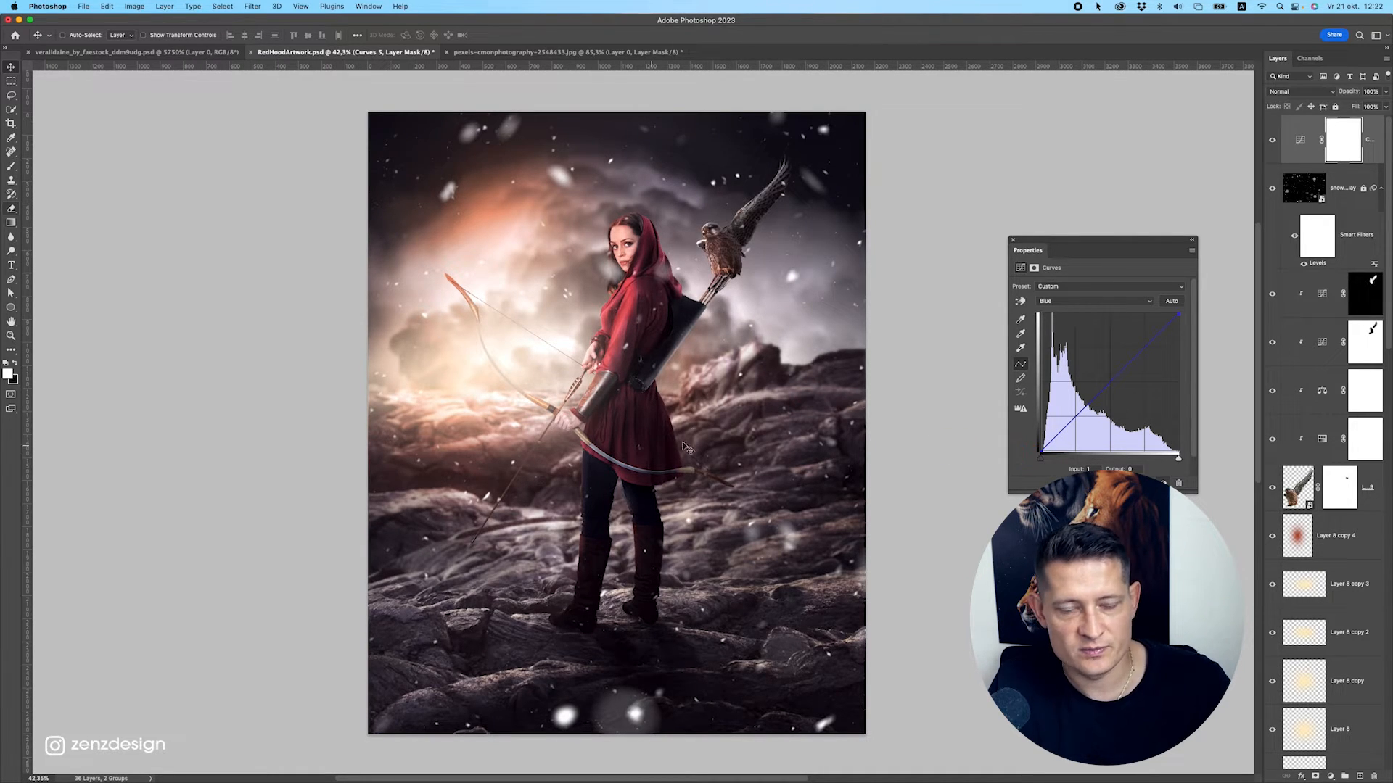
scroll(588, 412, up, 3)
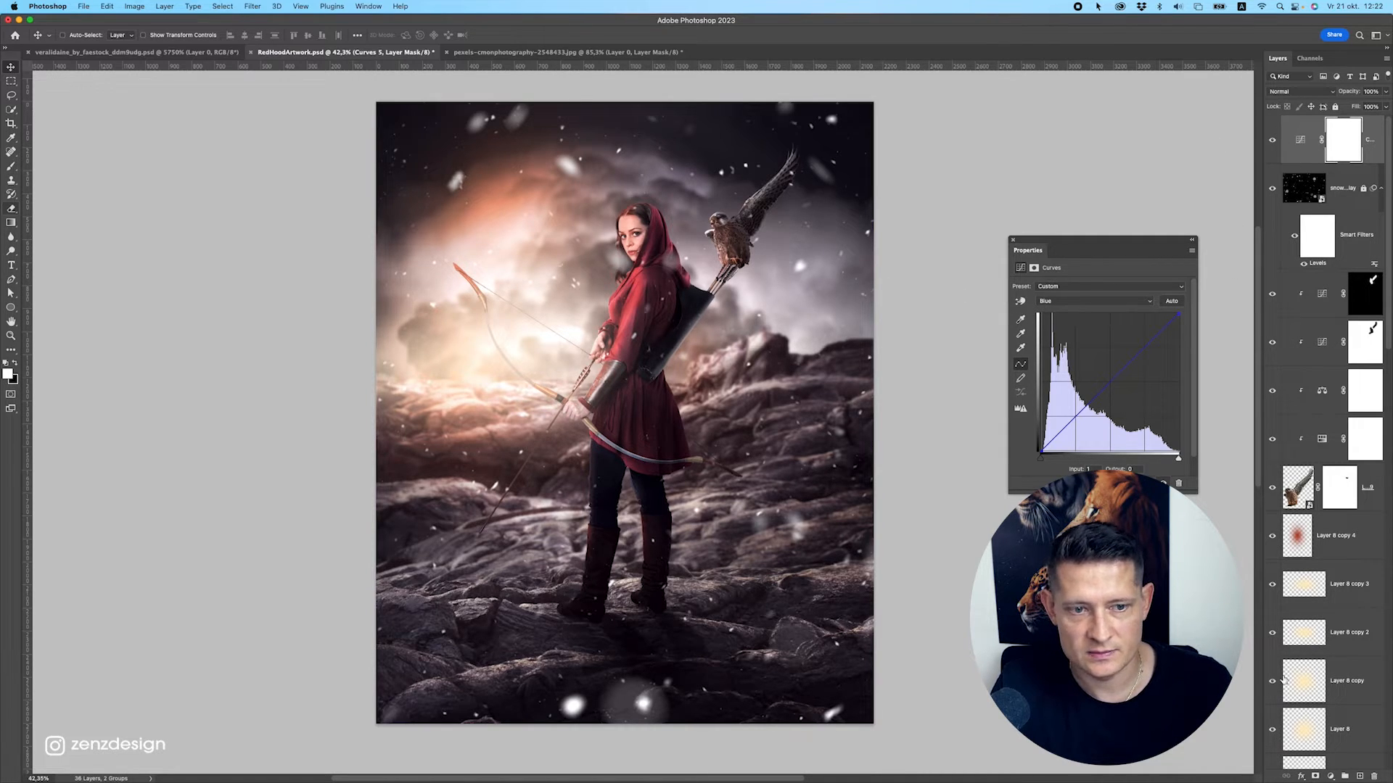
Create an empty layer above the Curves adjustment and choose a light yellow-orange as the foreground colour.
click(1358, 776)
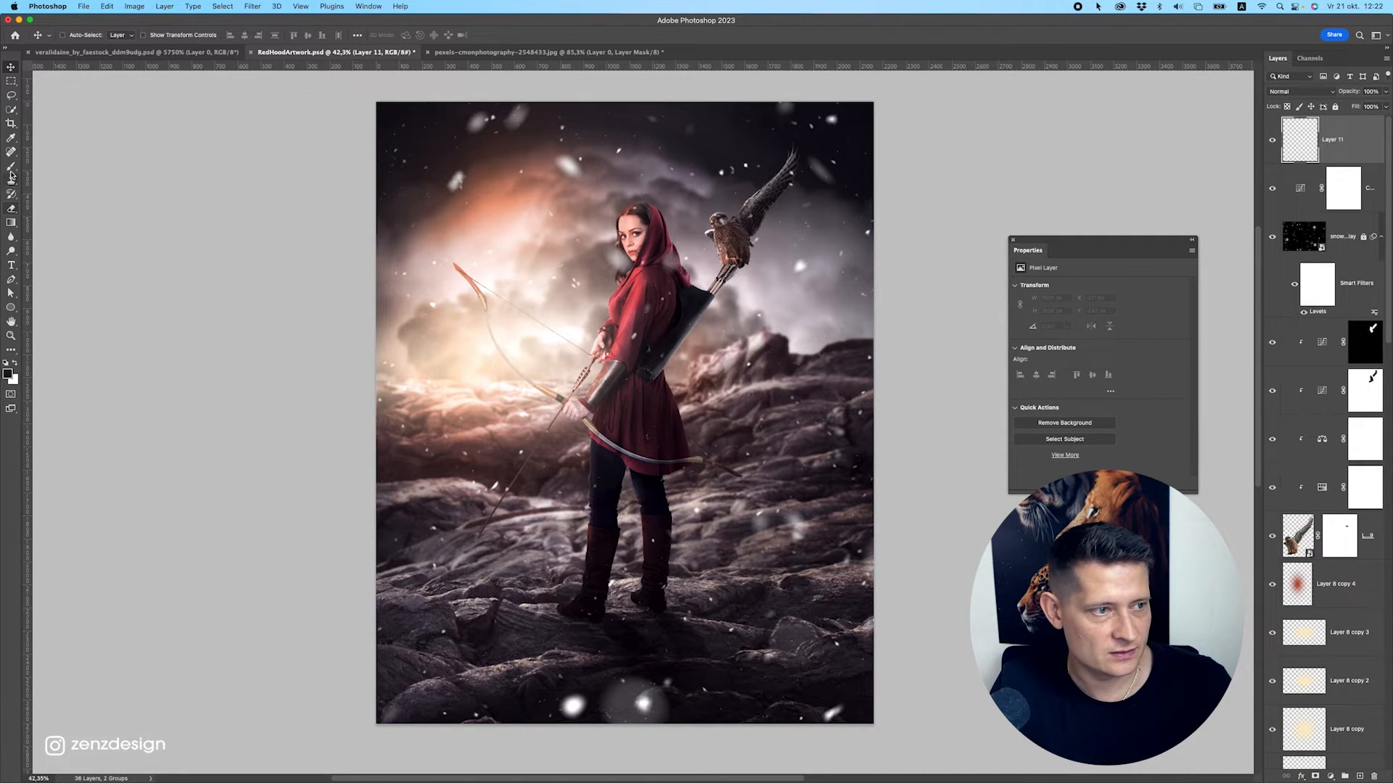
click(9, 369)
mouse_move(863, 222)
mouse_down()
mouse_move(892, 181)
mouse_move(899, 193)
mouse_move(903, 116)
mouse_up()
click(945, 251)
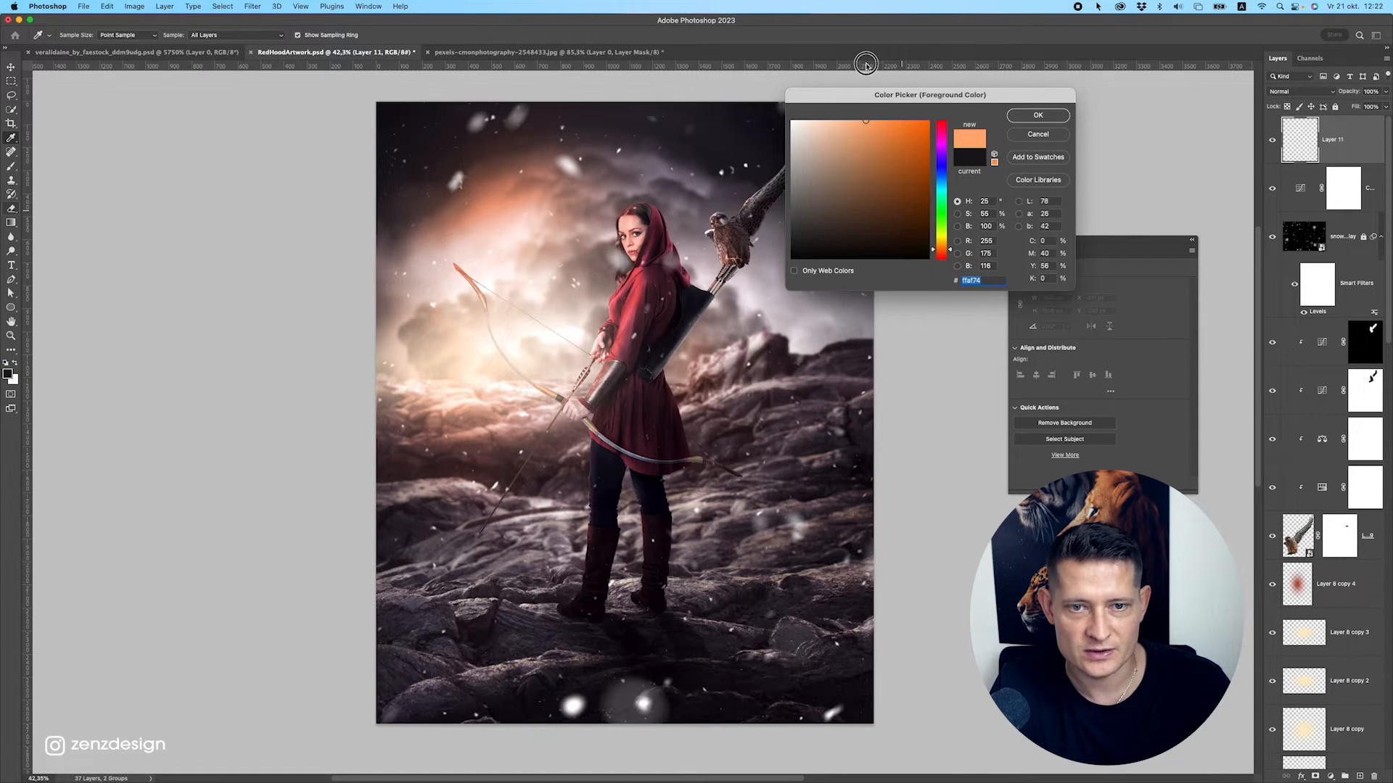
drag(944, 250, 942, 243)
key(Return)
key(b)
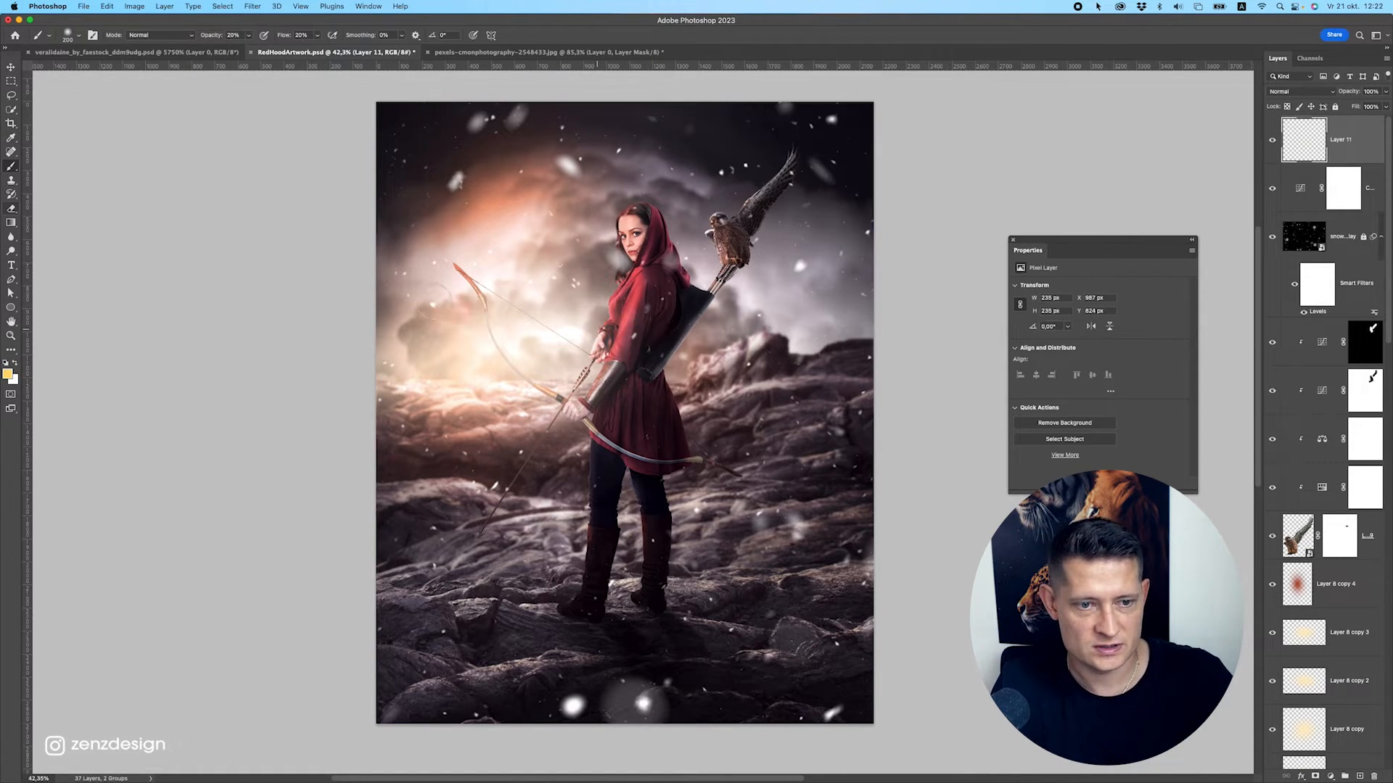
Raise the brush opacity and flow to 100% and paint a single soft yellow-orange dab beside the archer's skirt.
click(10, 171)
click(553, 339)
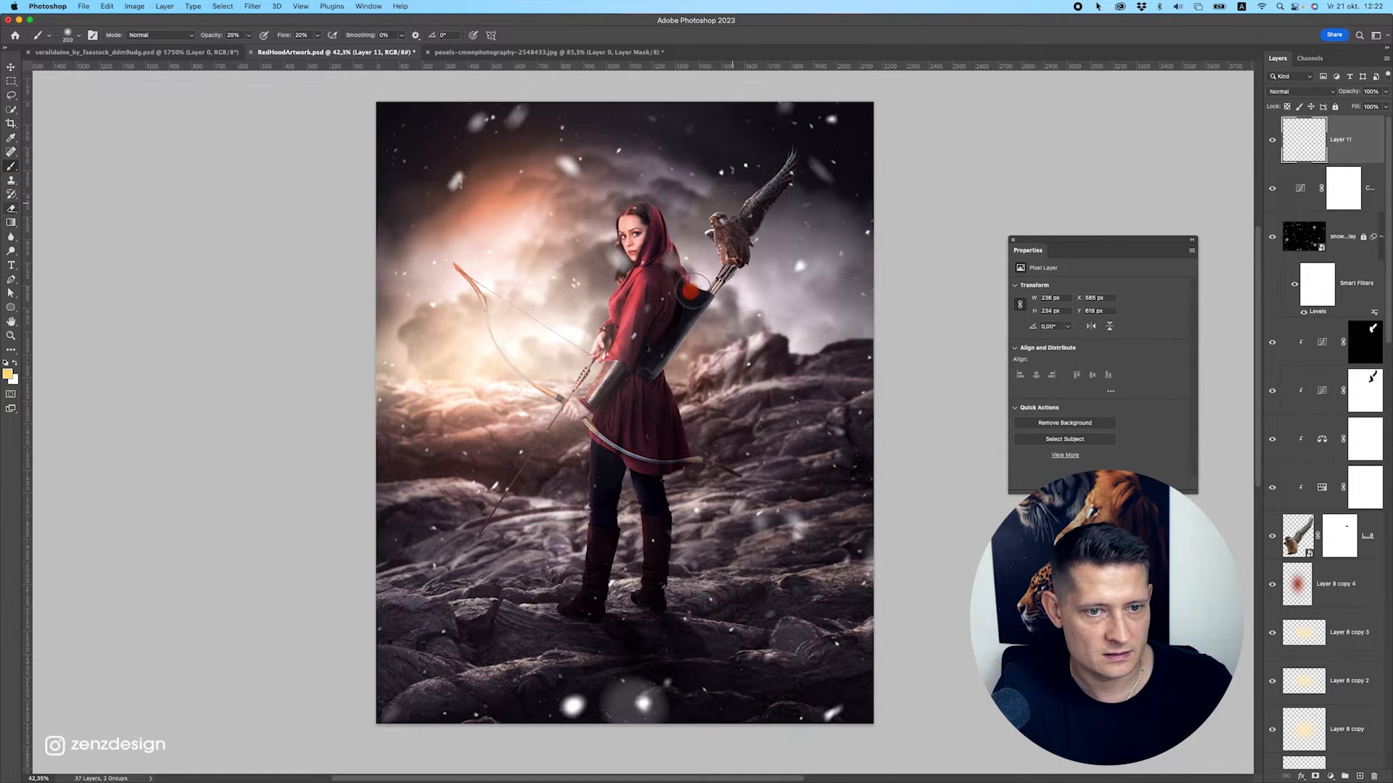
key(super+z)
click(249, 36)
drag(251, 50, 414, 58)
click(318, 37)
click(700, 405)
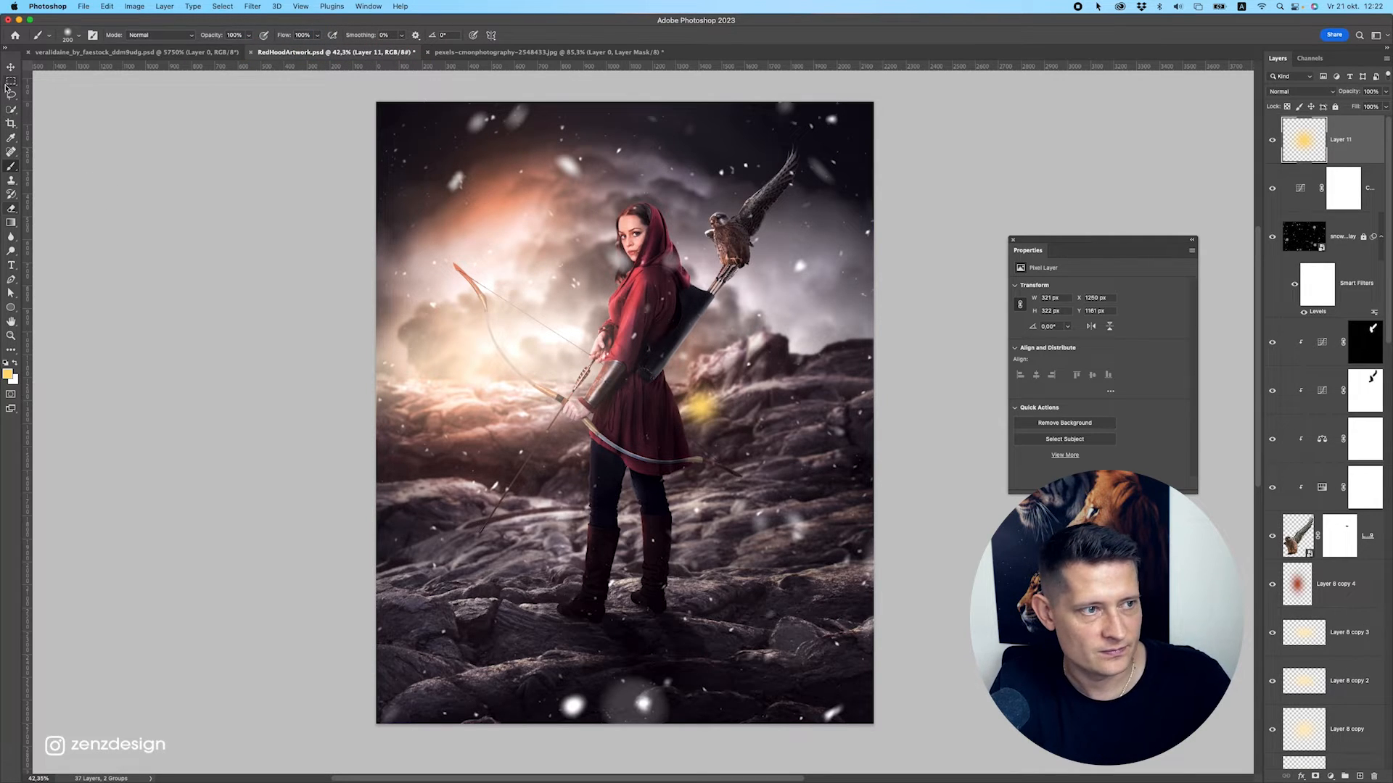
Enlarge the dab to about 3740 by 3752 px and centre it over the bright glow behind the bow.
key(super+t)
drag(737, 369, 1039, 192)
drag(707, 444, 580, 333)
scroll(605, 363, down, 5)
drag(760, 498, 830, 600)
drag(663, 364, 614, 408)
key(Return)
Set the glow layer's blend mode to Soft Light and shift it down over the rocks.
key(v)
click(1298, 94)
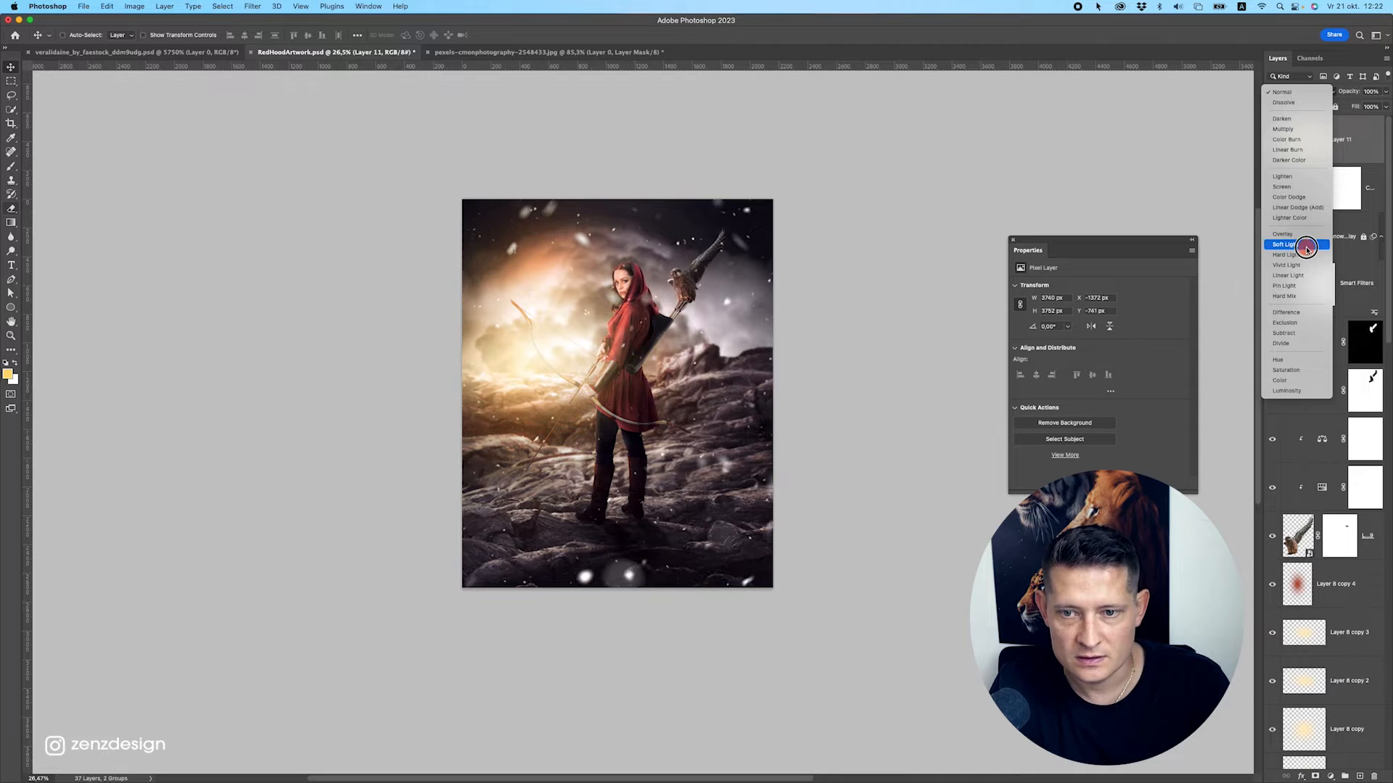
click(1302, 244)
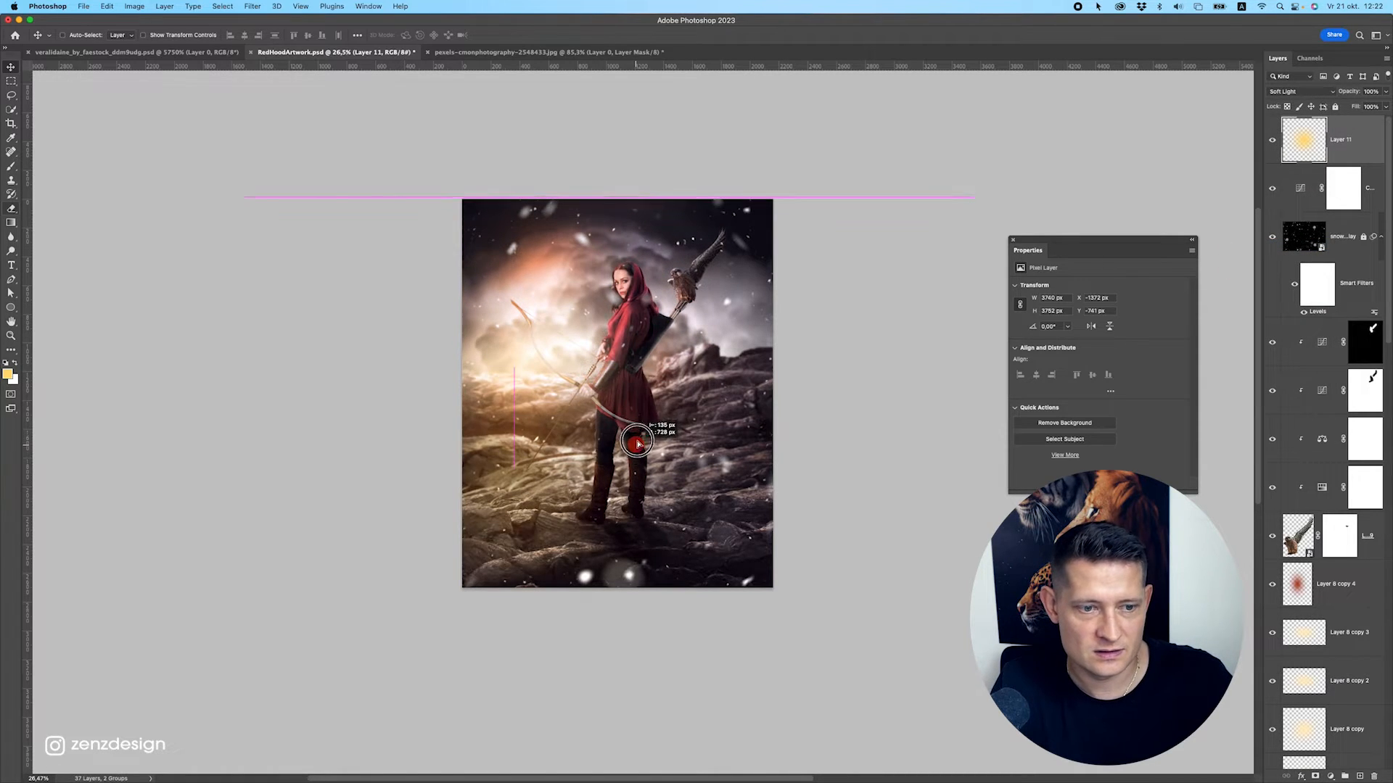
Adjust the glow layer with Hue/Saturation: saturation +50, lightness -56, and the hue shifted towards orange.
key(super+u)
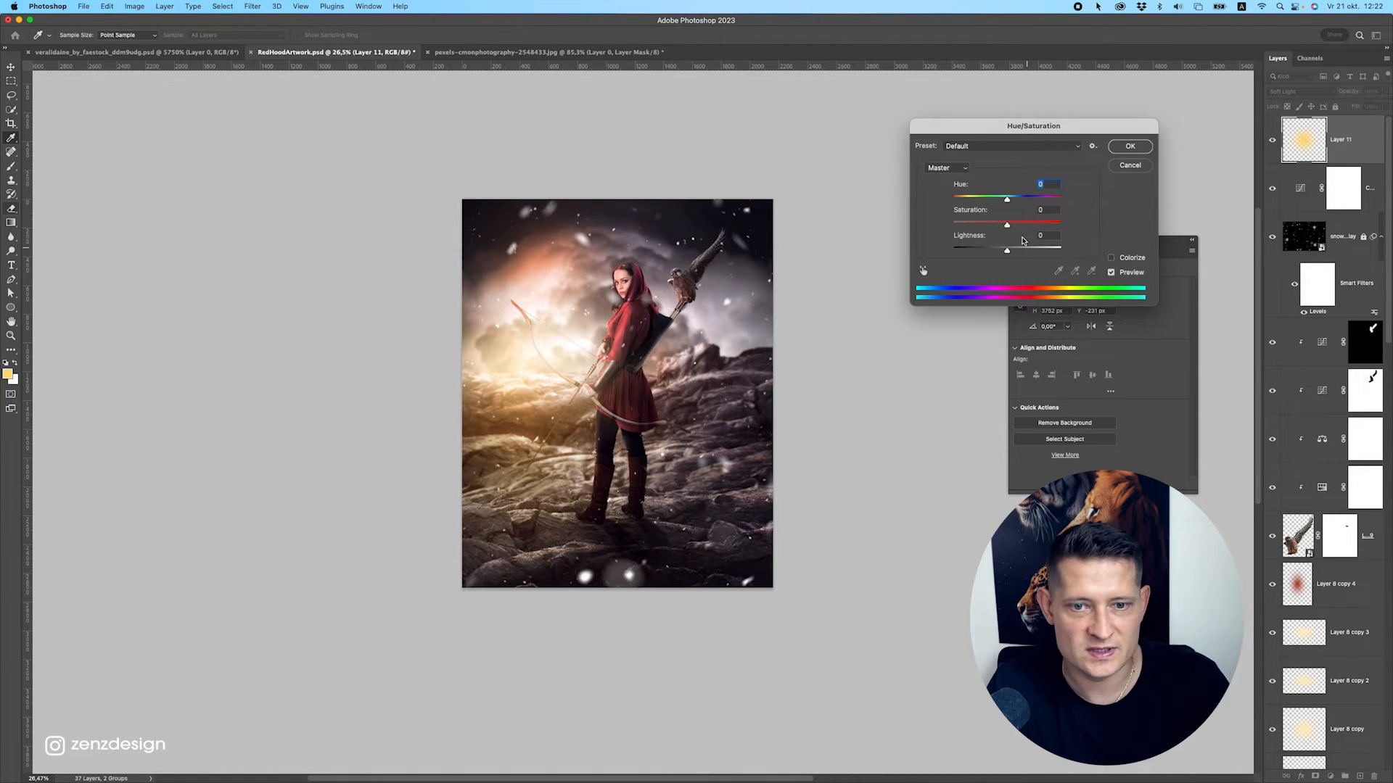
drag(1007, 250, 977, 252)
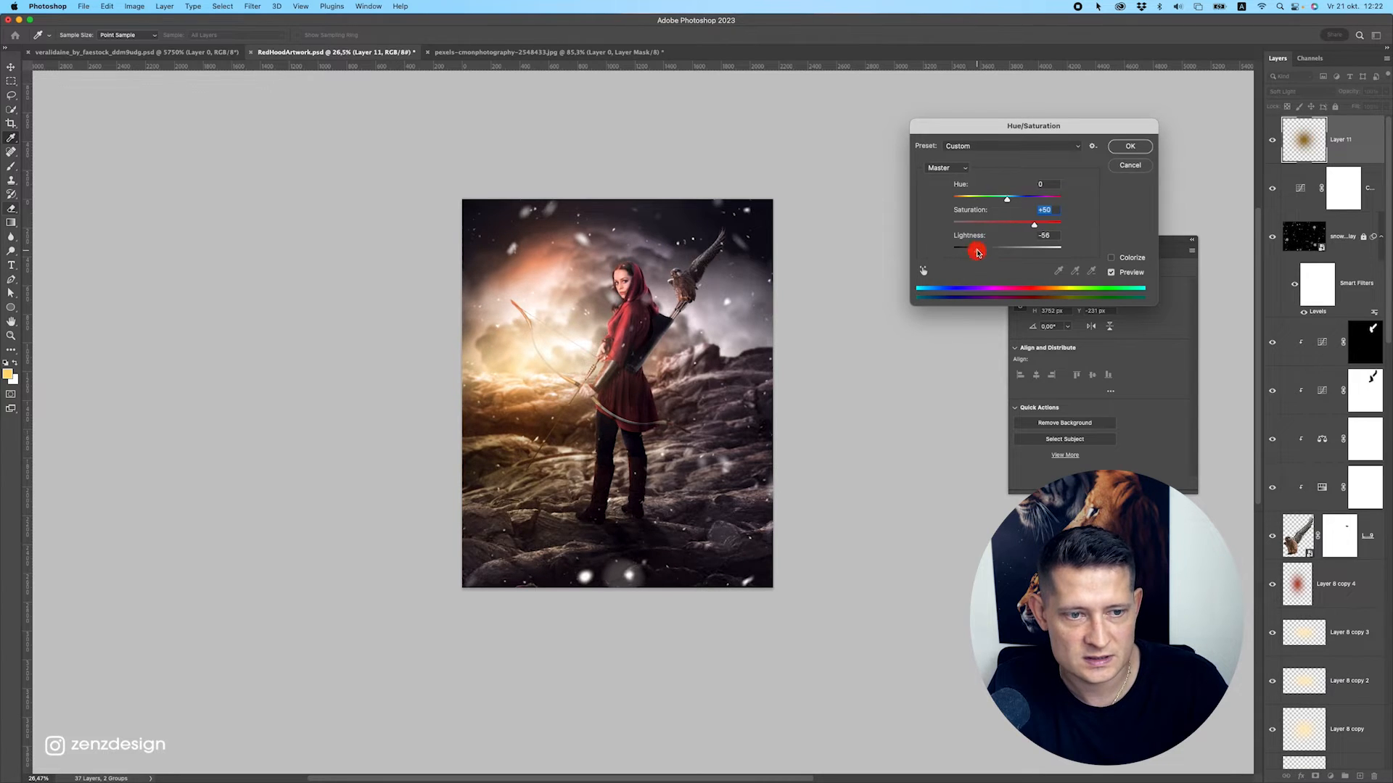
drag(1007, 199, 996, 200)
scroll(702, 360, down, 4)
scroll(701, 359, up, 4)
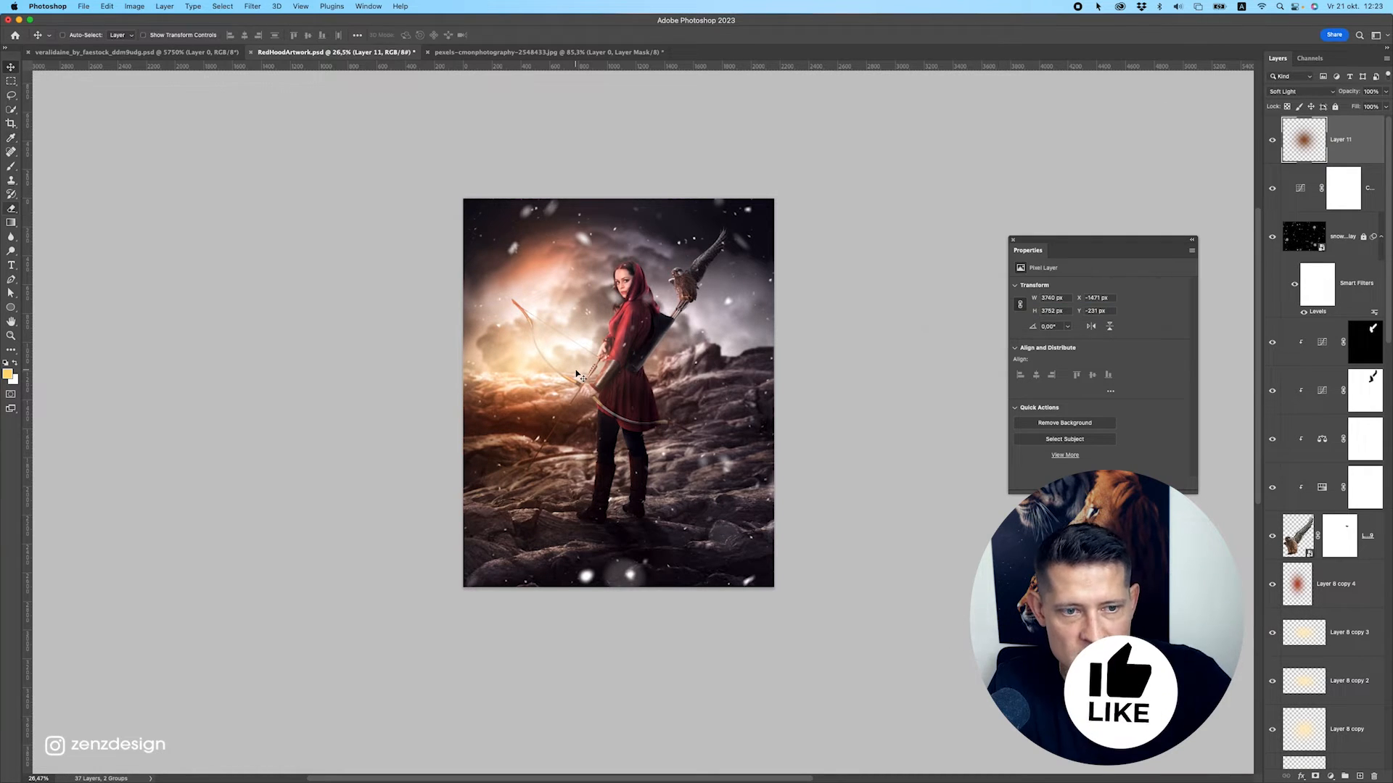
Apply the Hue/Saturation change, duplicate the glow layer and move the copy right, to about X -276 px, Y -328 px.
key(Return)
key(super+j)
drag(581, 323, 752, 309)
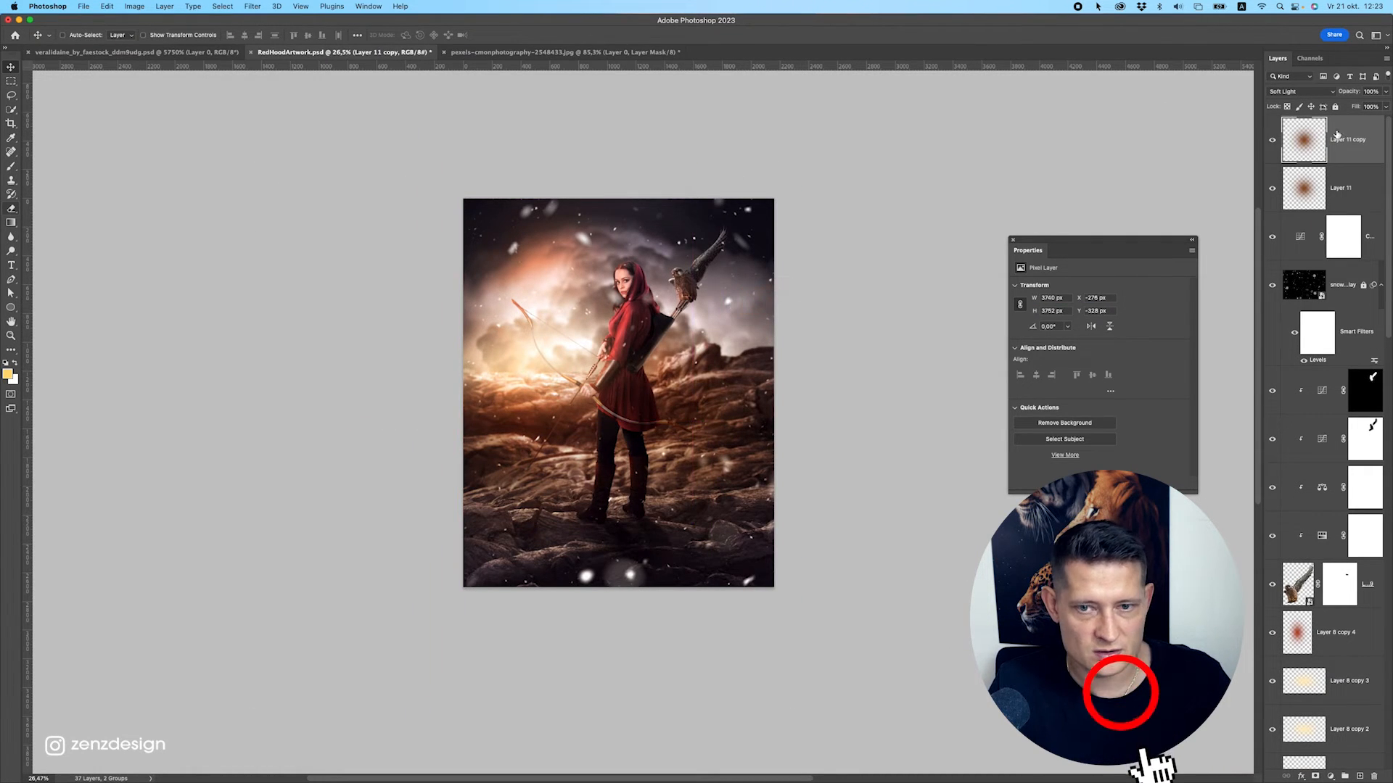
Set the duplicated glow layer's blend mode to Color and its opacity to 13%.
drag(1382, 99, 1359, 107)
click(1298, 91)
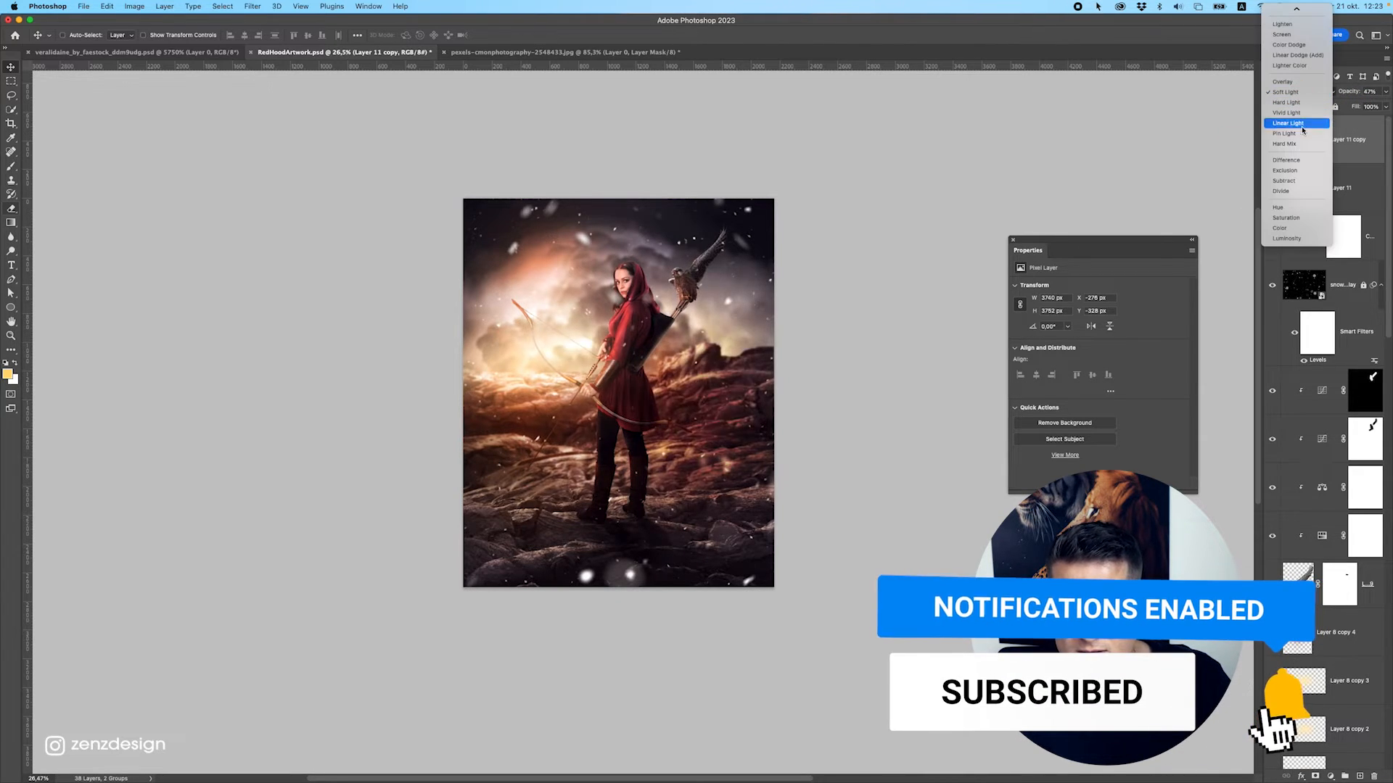
click(1288, 228)
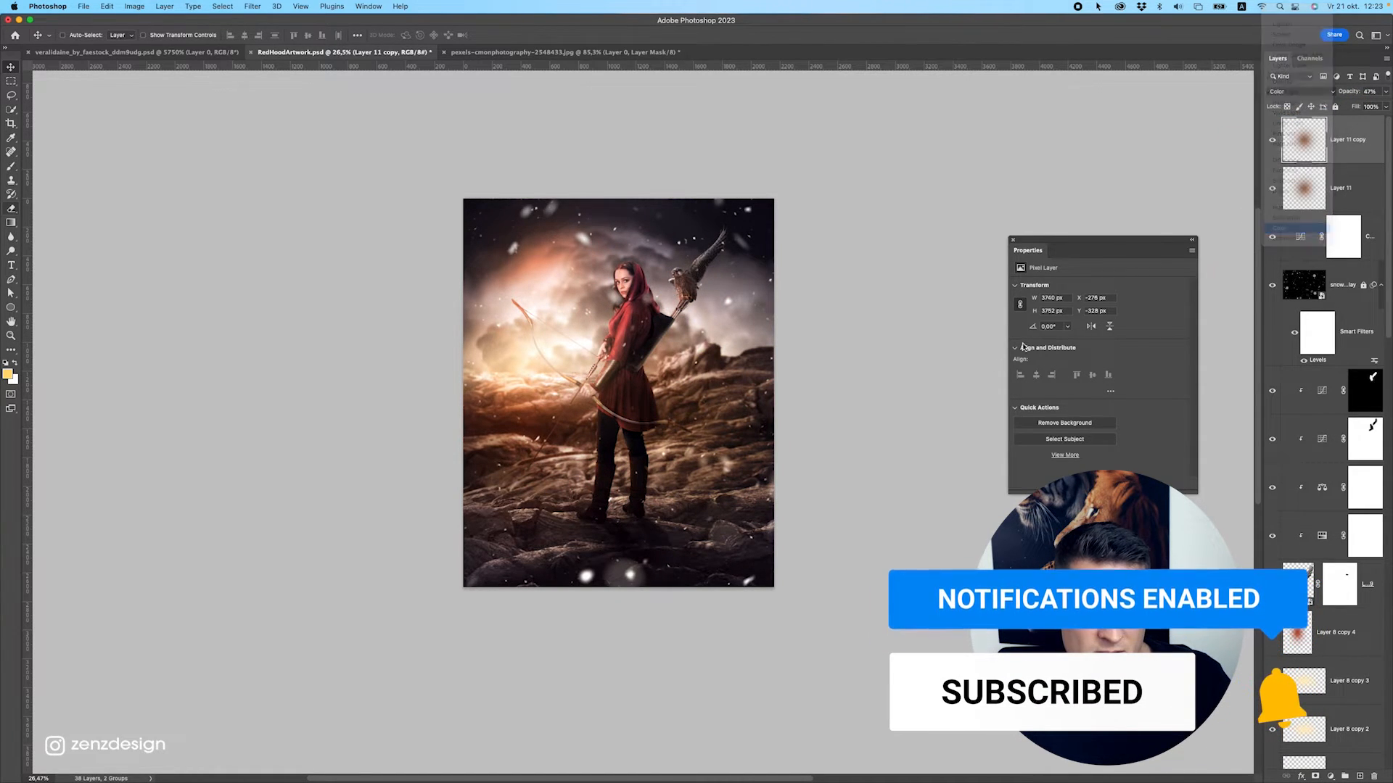
drag(1373, 93, 1348, 104)
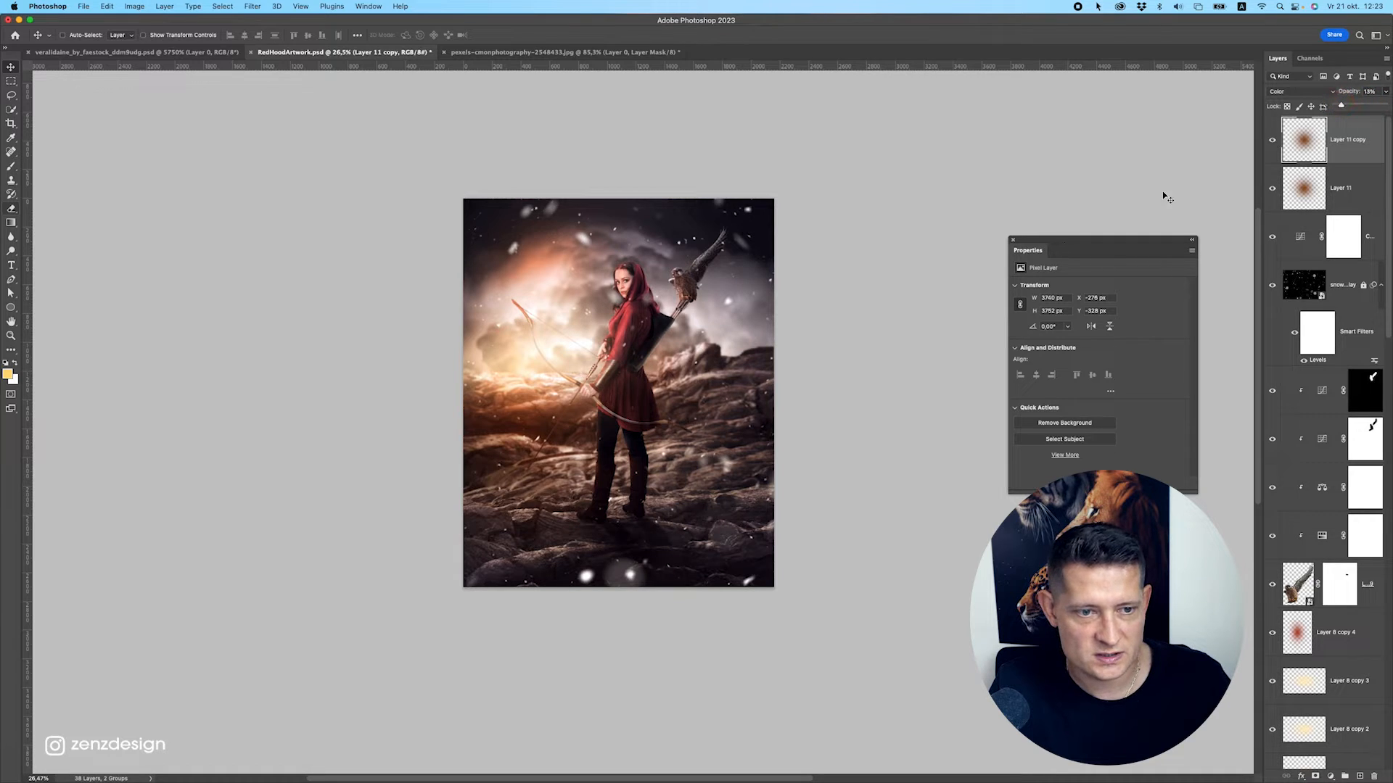
Move the original Soft Light glow layer up and to the left, away from the rocks.
scroll(716, 404, up, 15)
scroll(873, 351, down, 20)
scroll(799, 383, up, 5)
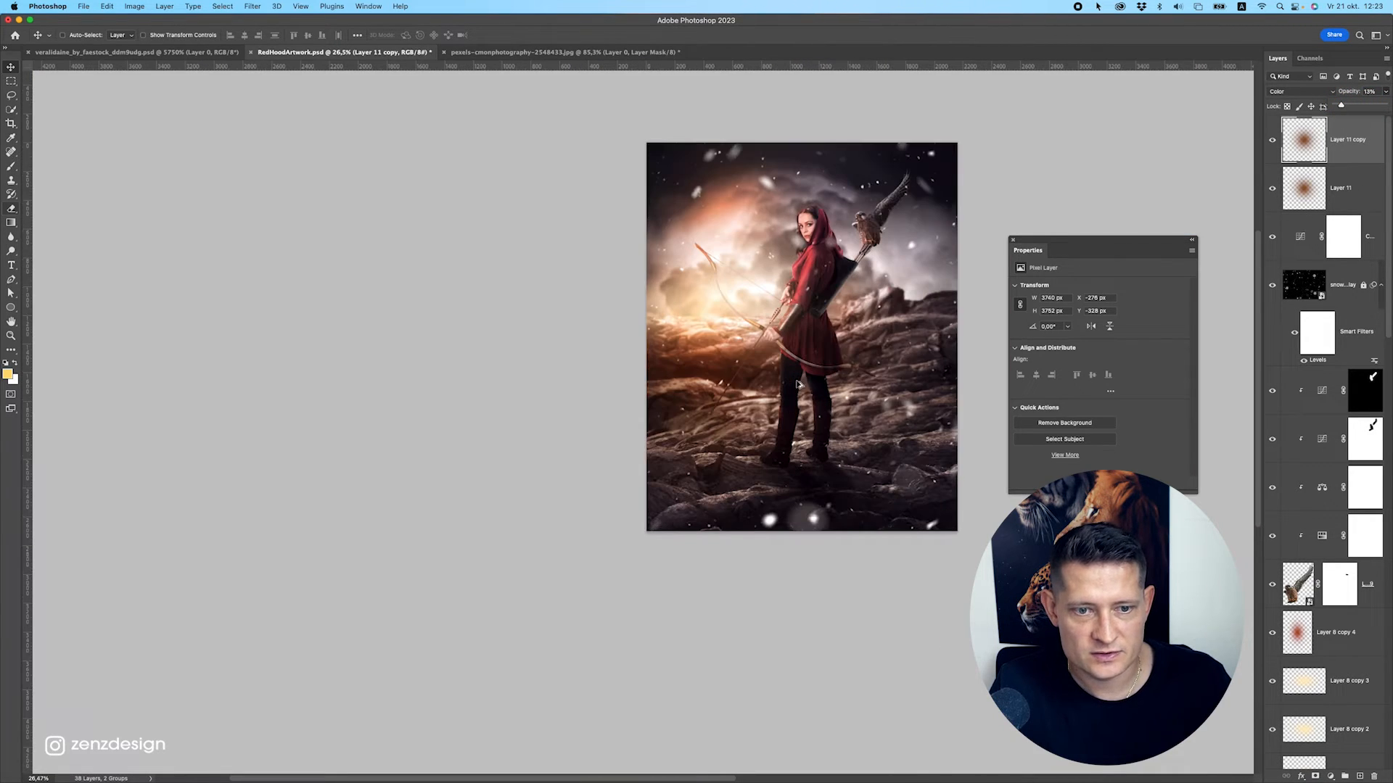
drag(852, 282, 802, 319)
click(1268, 196)
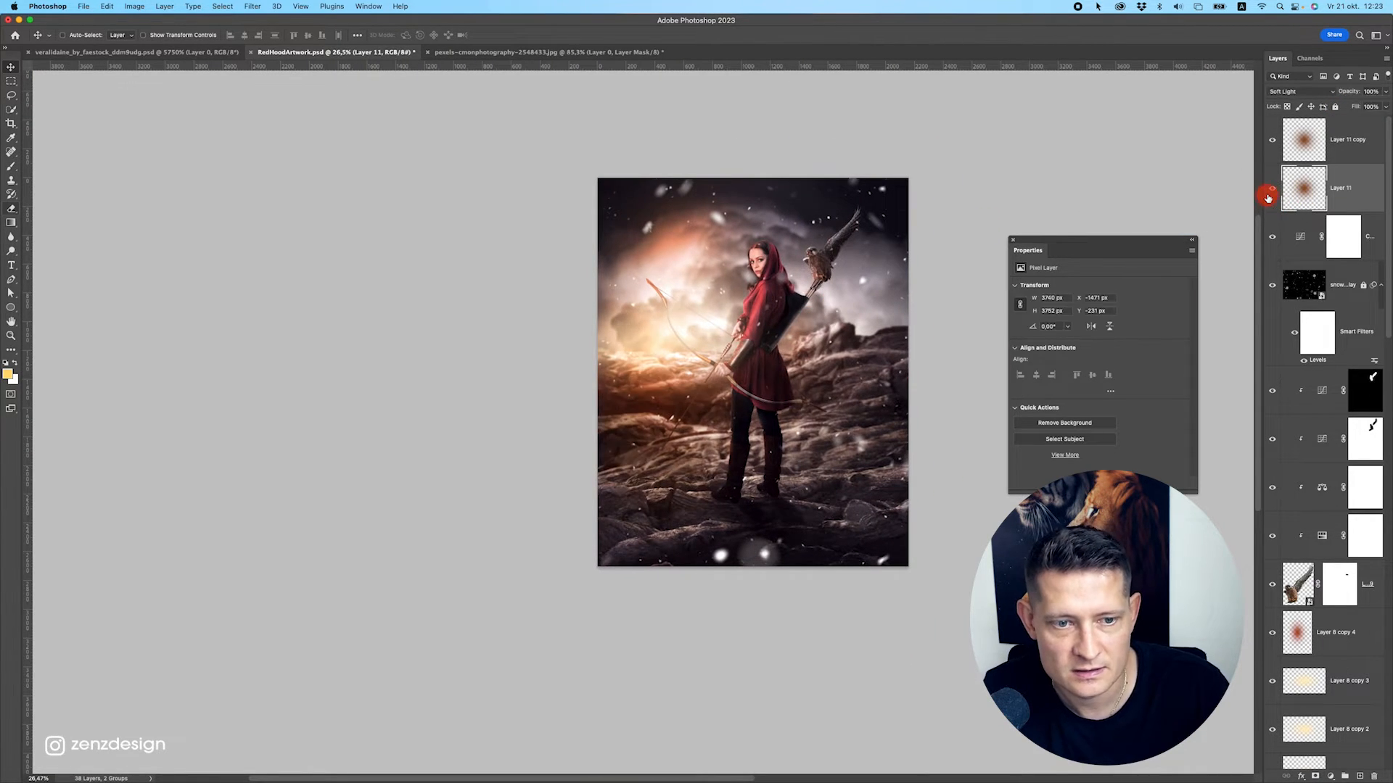
drag(681, 487, 599, 314)
scroll(695, 421, down, 5)
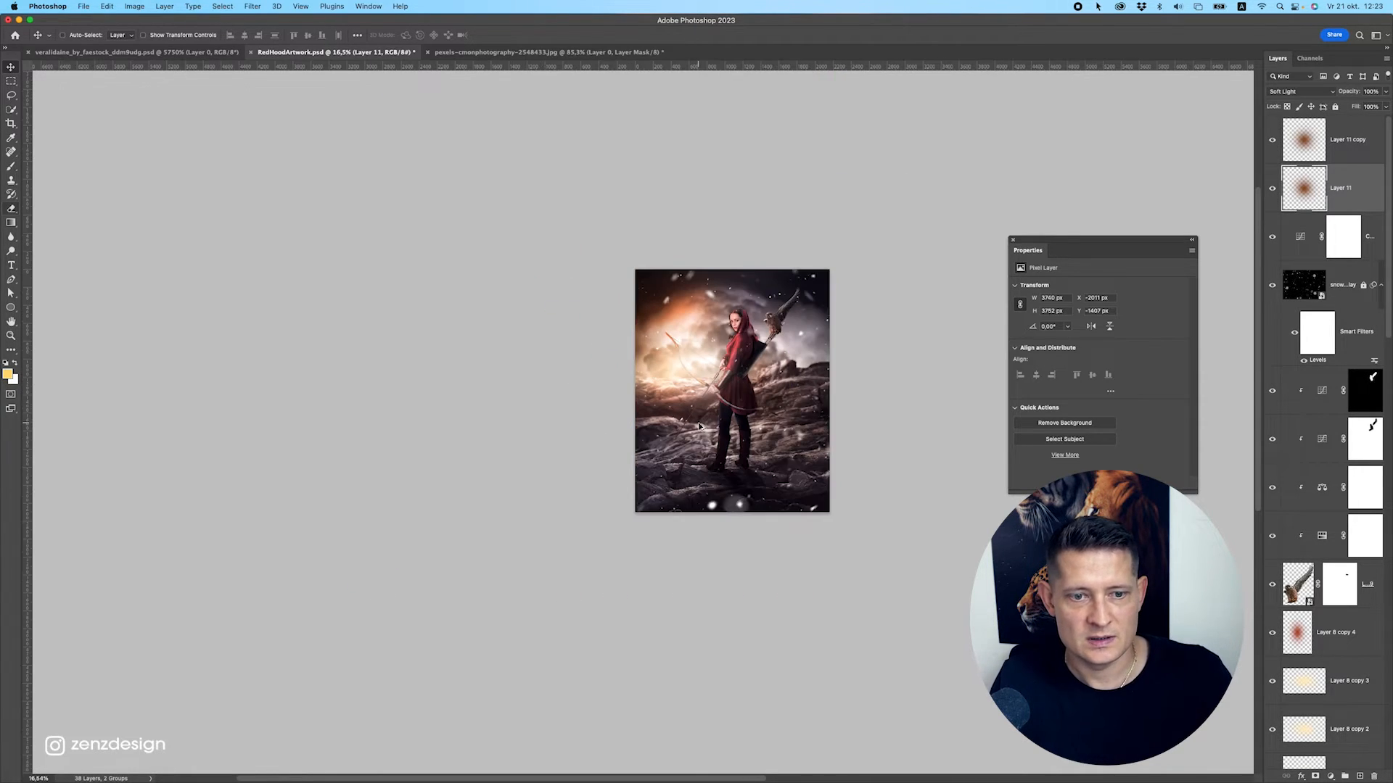
Hide the original Soft Light glow layer, Layer 11.
scroll(696, 421, up, 10)
scroll(870, 357, down, 3)
click(1272, 188)
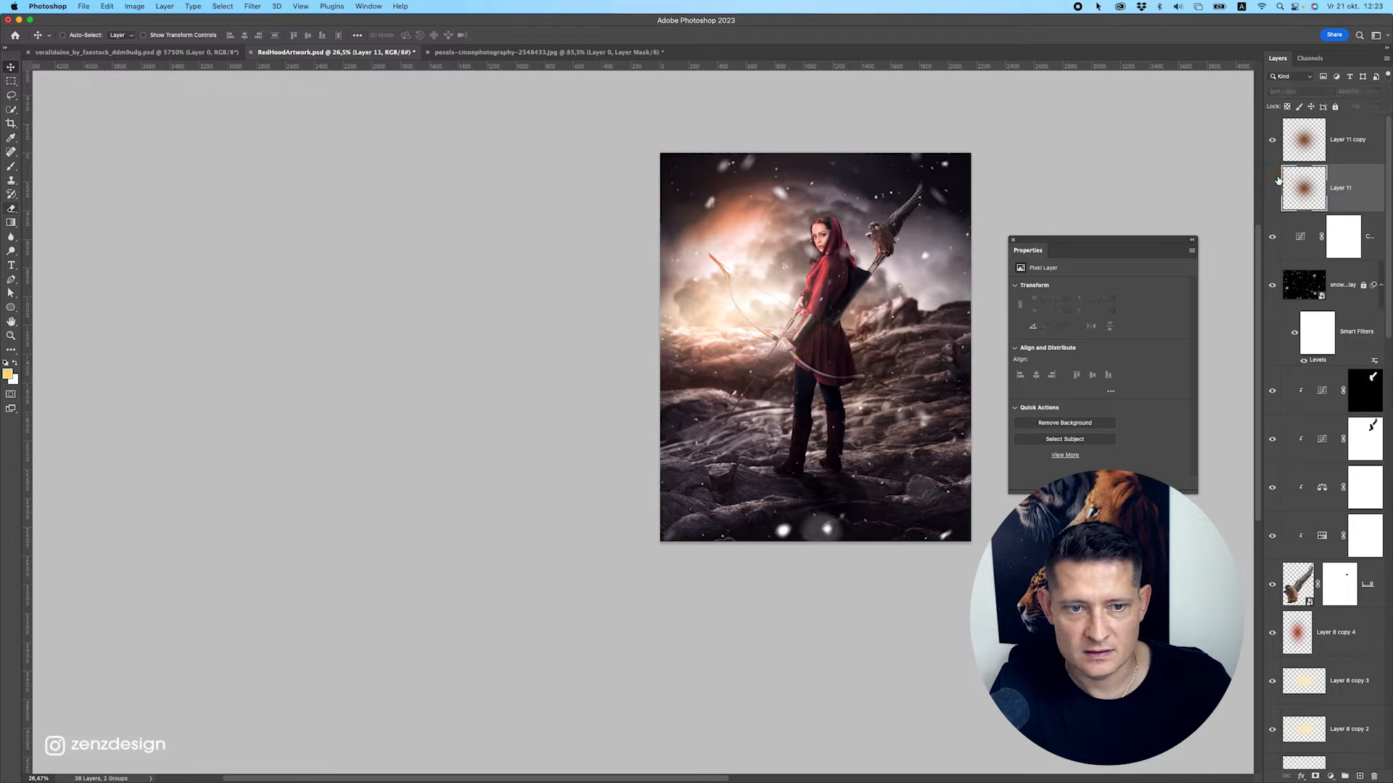
drag(895, 256, 744, 328)
scroll(891, 310, up, 3)
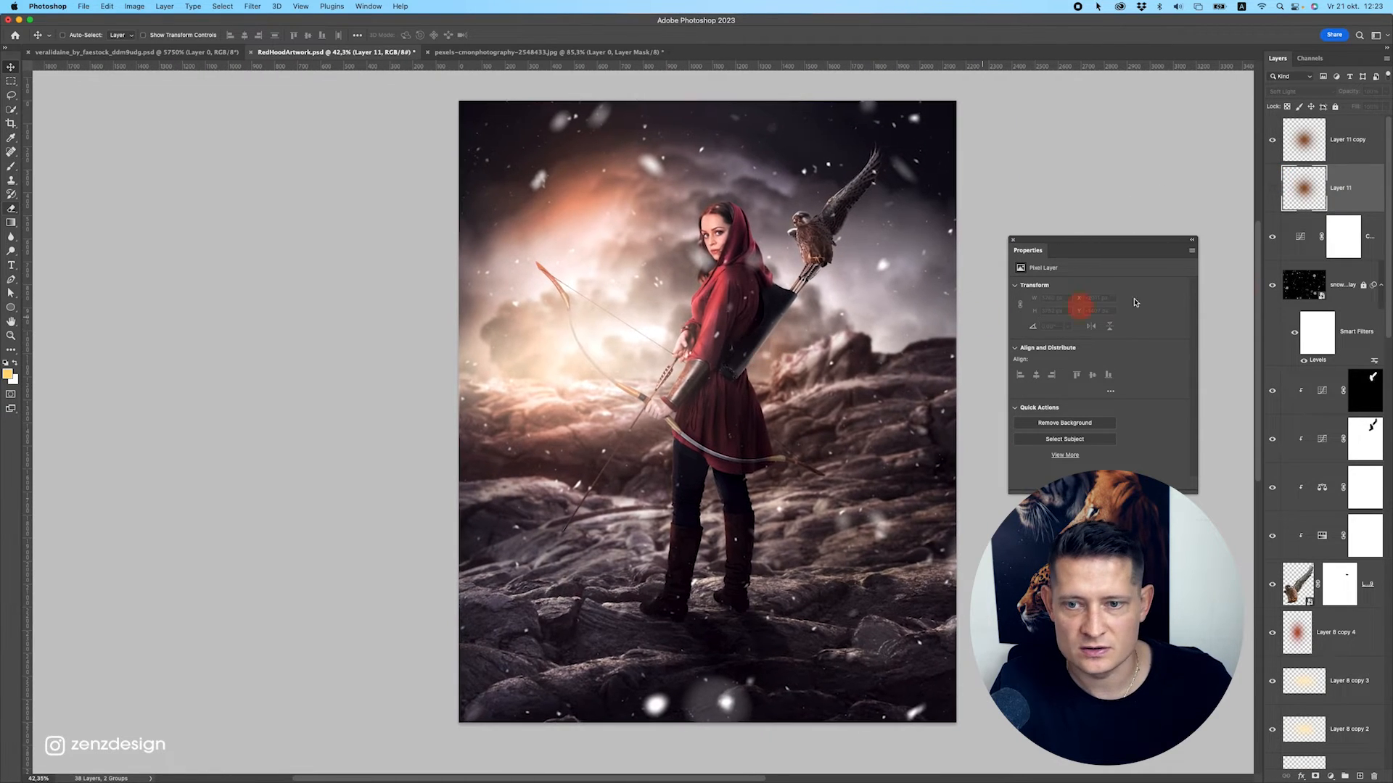
Check the image without the top Curves adjustment layer, then lower that layer's opacity to about 72%.
click(1266, 244)
click(1265, 245)
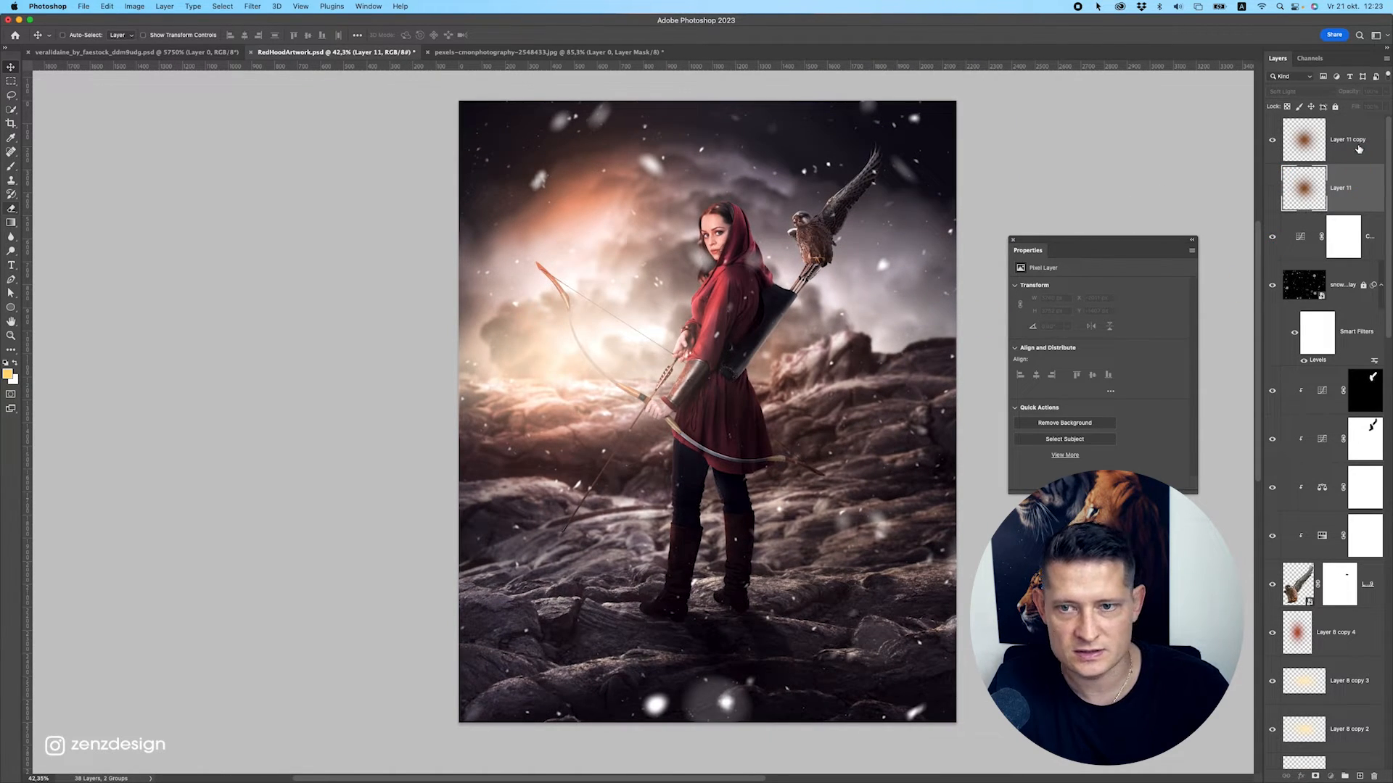
click(1343, 236)
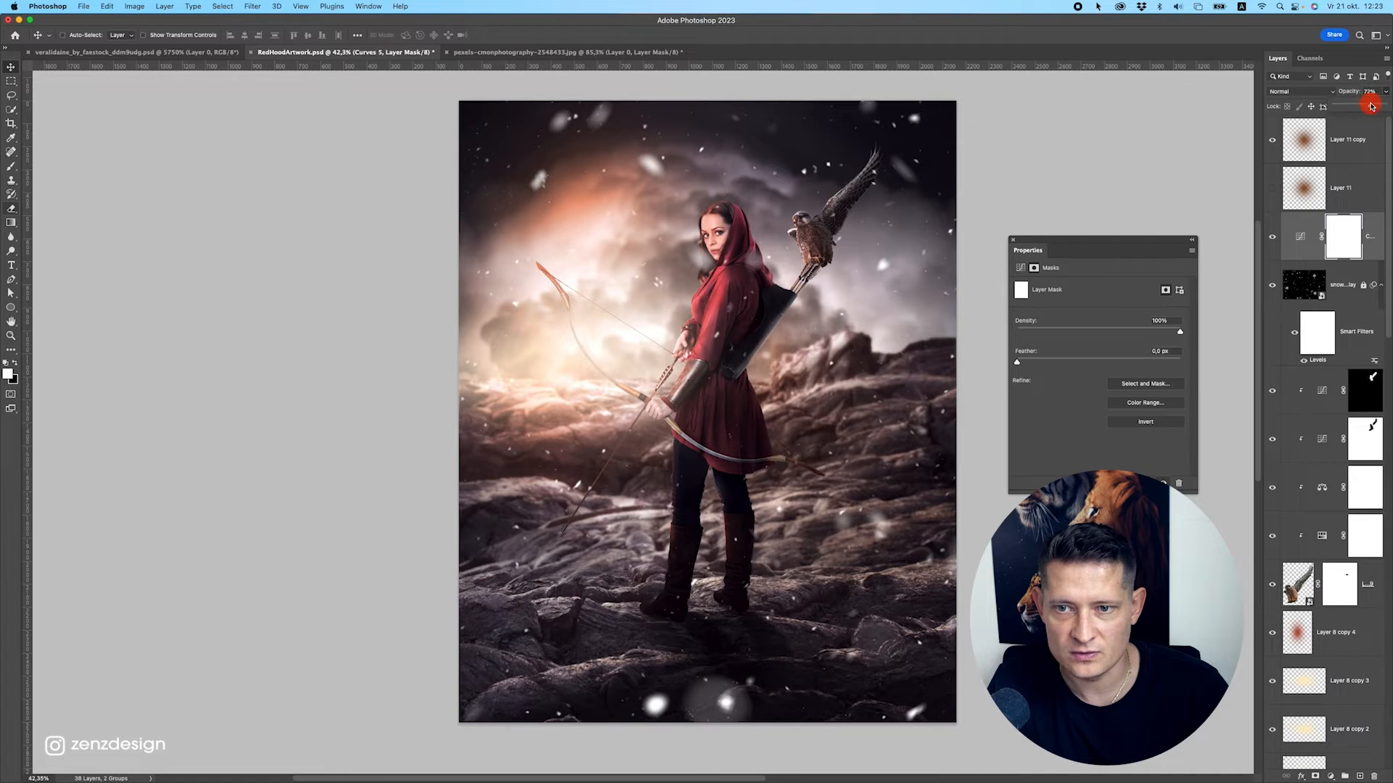
Stamp all visible layers into a new layer at the top of the stack and convert it to a smart object.
click(1350, 143)
click(1357, 774)
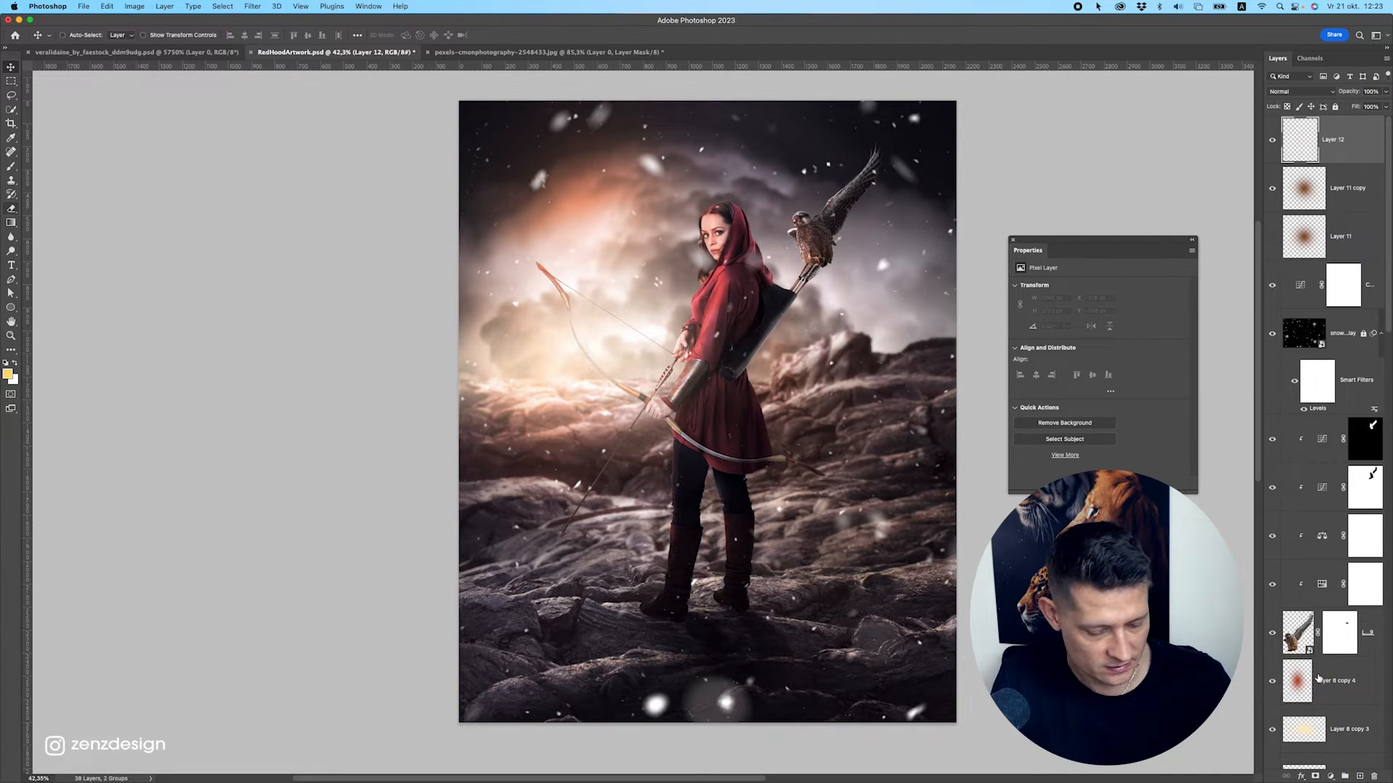
key(super+alt+shift+e)
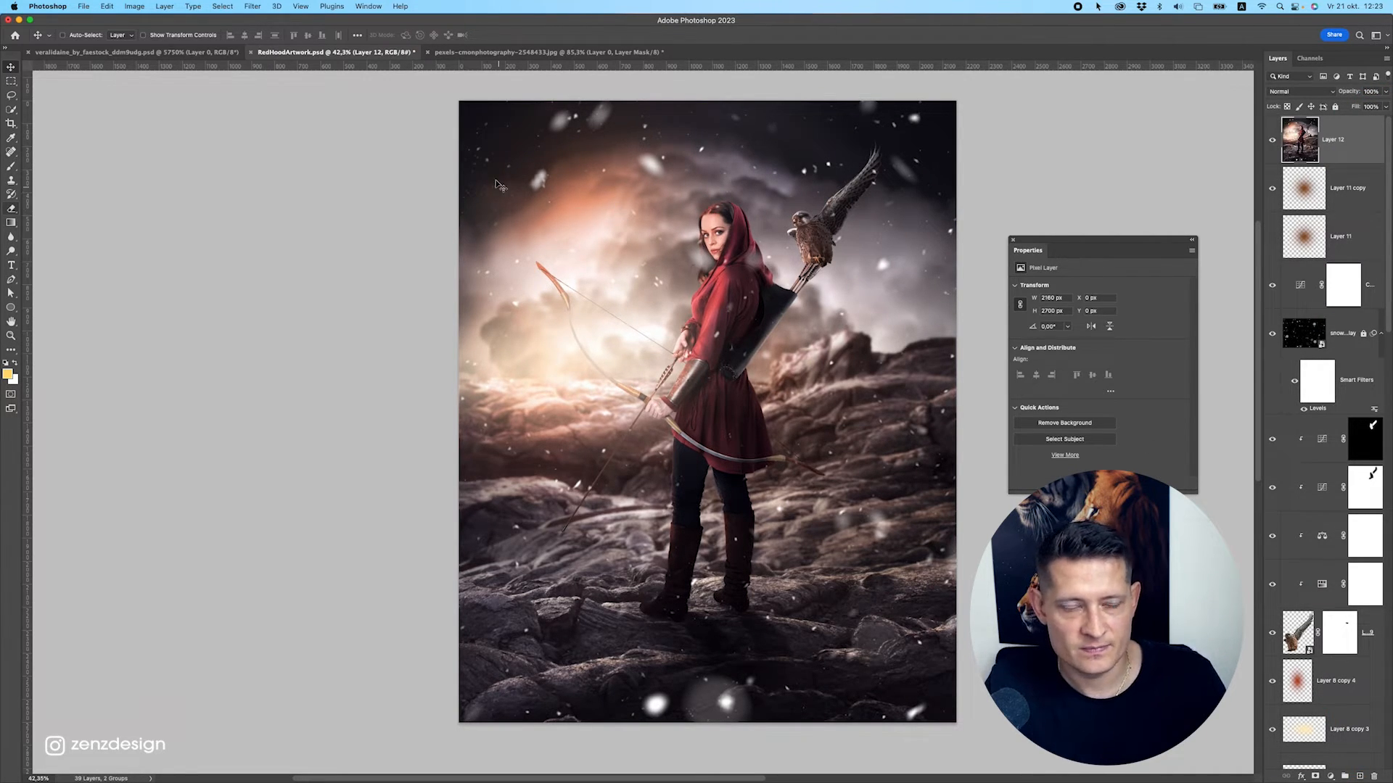
click(253, 6)
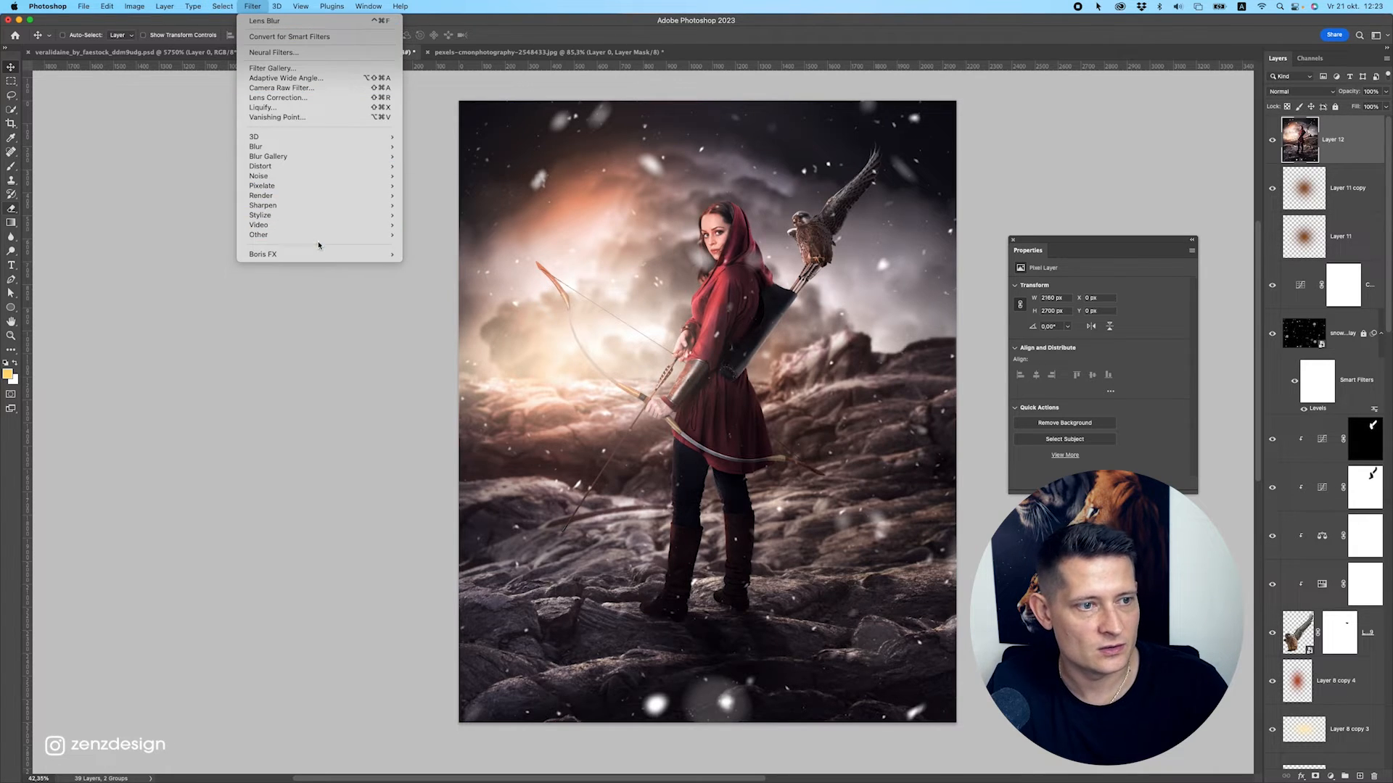
click(560, 125)
right_click(1334, 143)
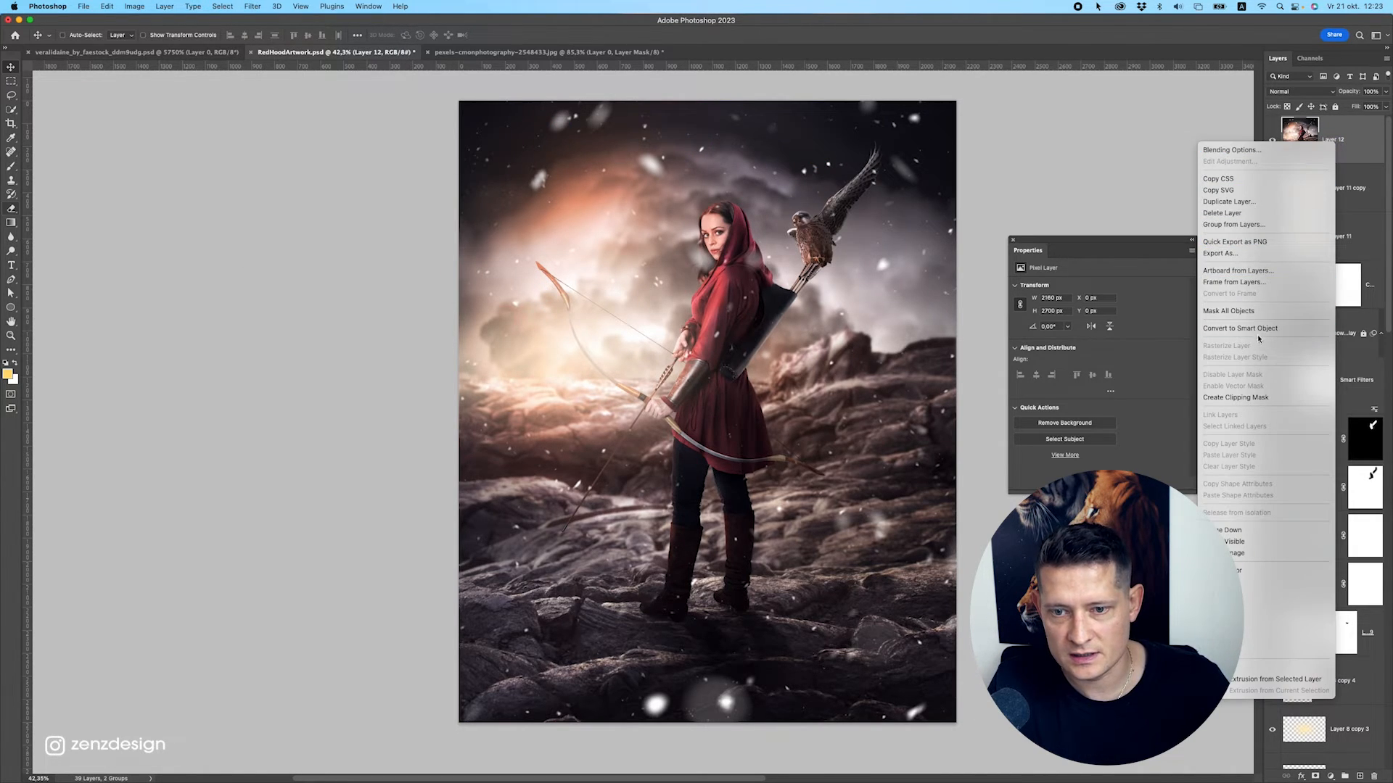
click(1233, 327)
Open the stamped smart object in the Camera Raw Filter and dismiss the welcome screen.
click(238, 6)
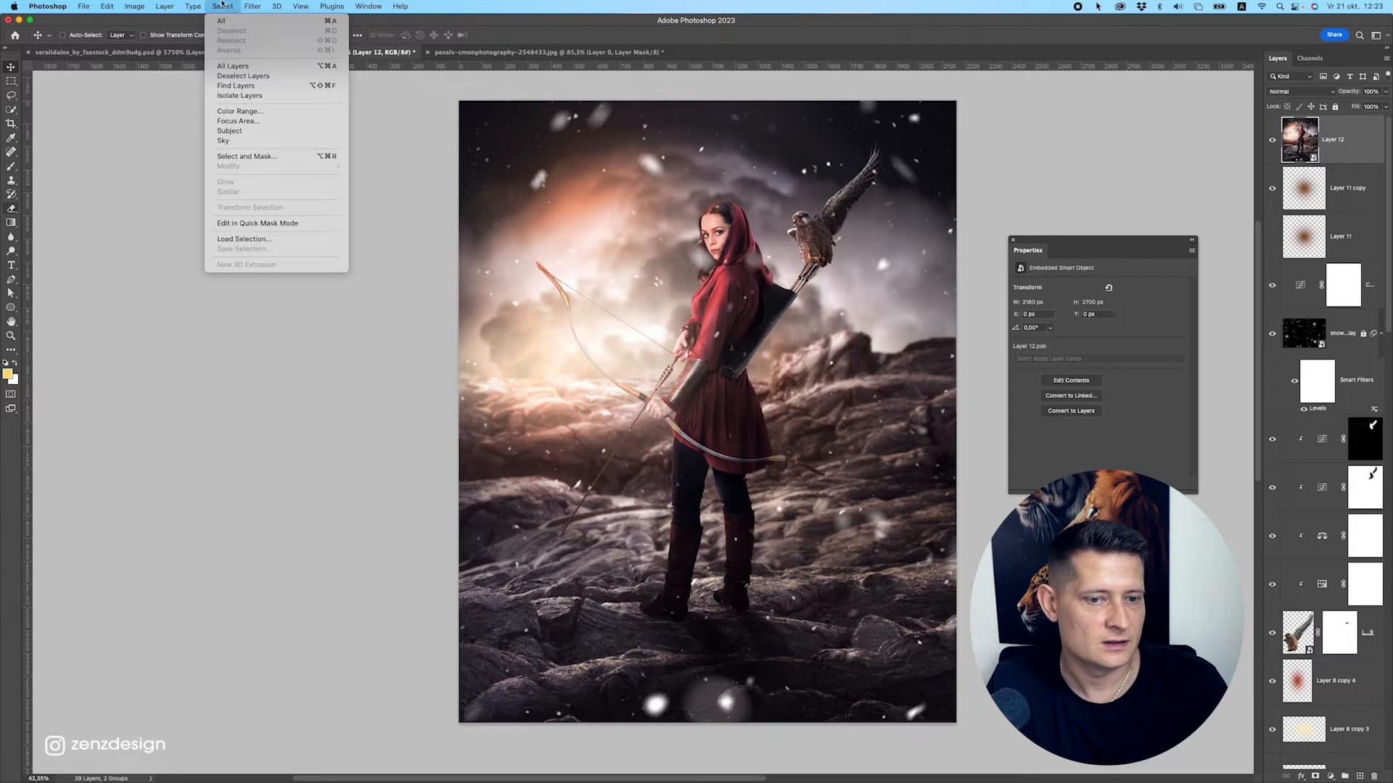
mouse_move(253, 6)
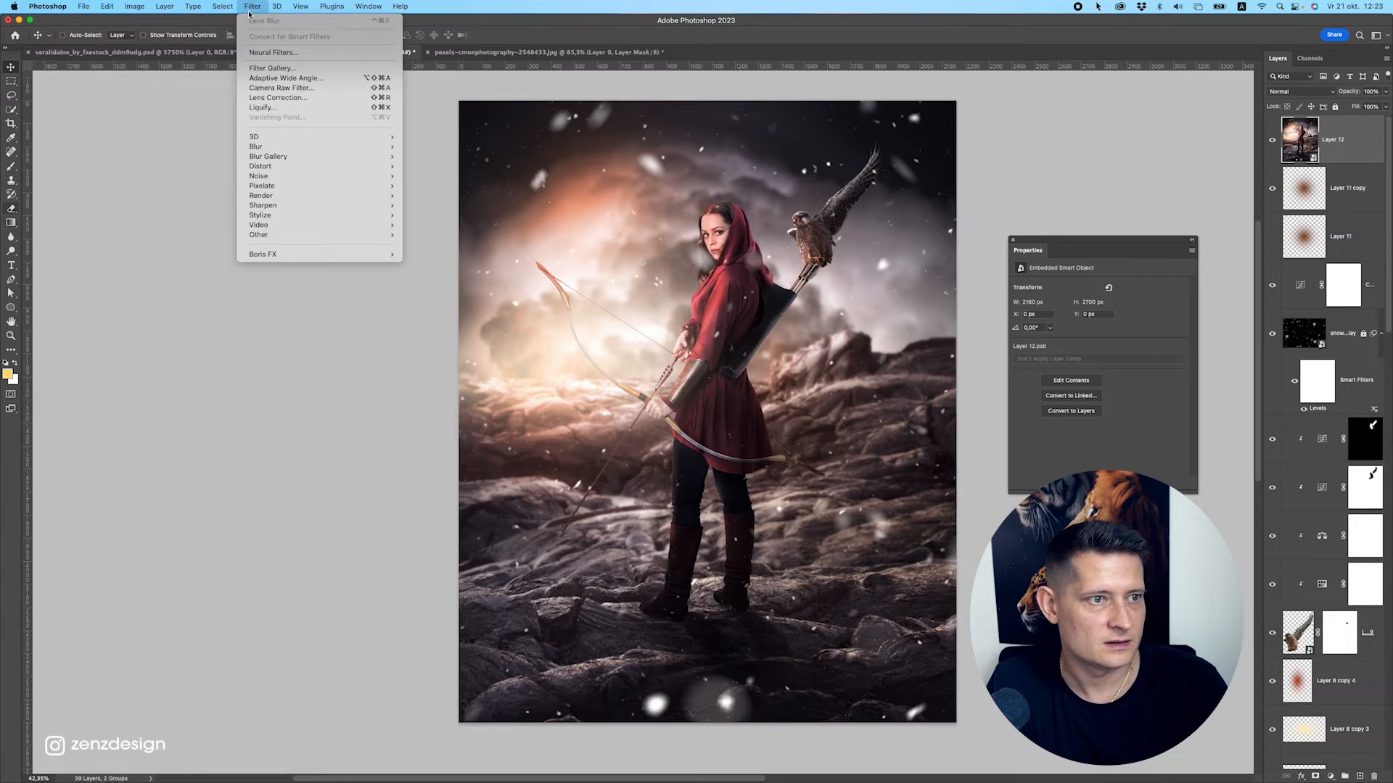
click(303, 88)
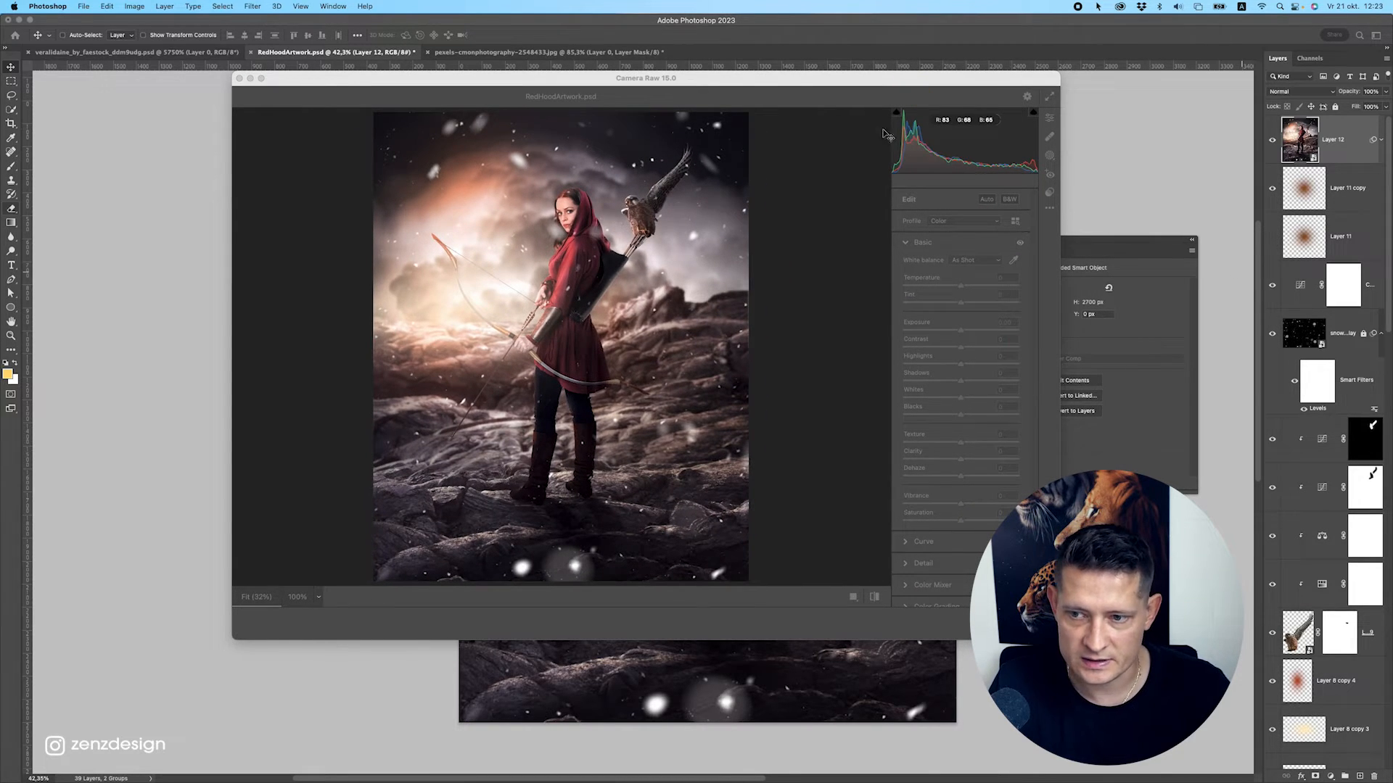
drag(801, 82, 251, 123)
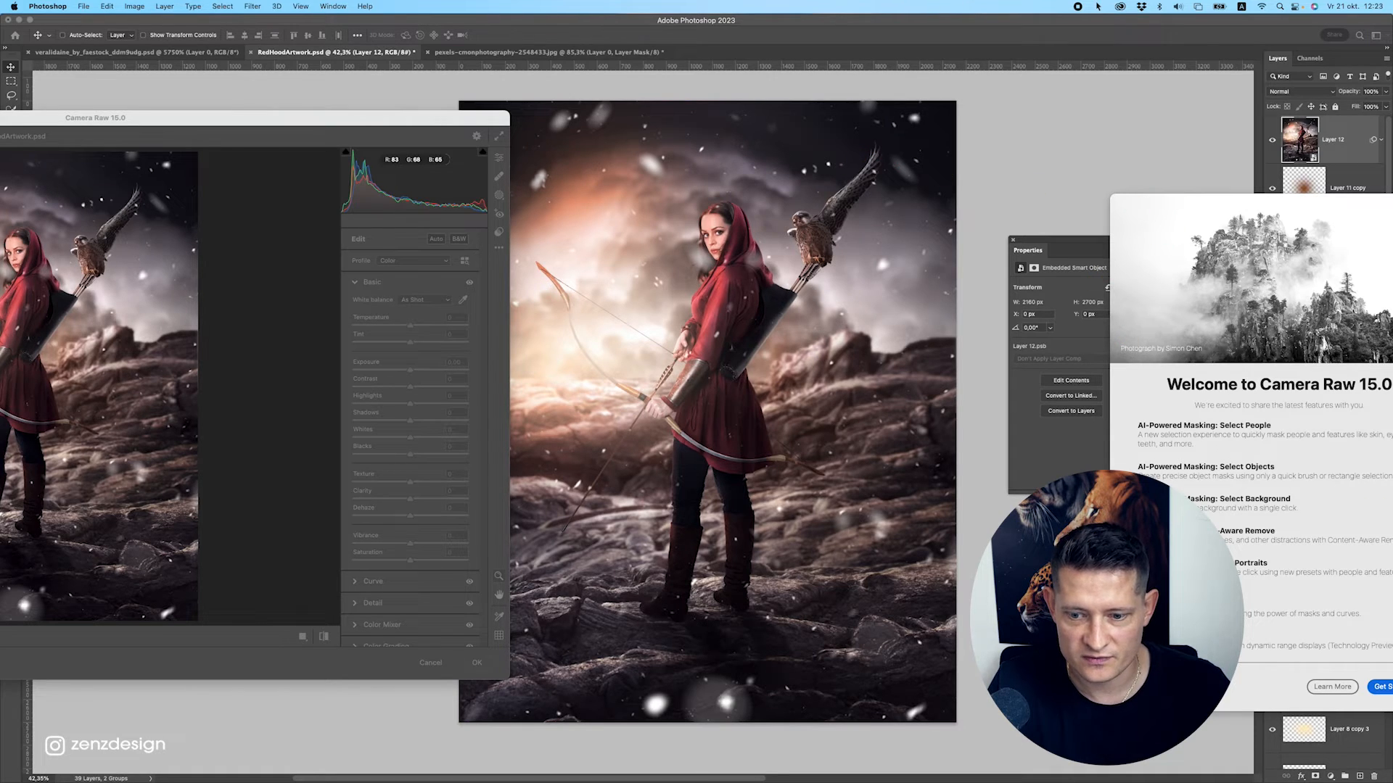
click(1378, 684)
drag(332, 118, 897, 106)
Set the basic adjustments: Contrast +8, Highlights +3, Shadows +8, Whites -15, Texture -13 and Clarity +18.
drag(977, 310, 969, 422)
mouse_move(985, 474)
mouse_down()
mouse_move(1005, 465)
mouse_move(964, 470)
mouse_move(1004, 477)
mouse_move(956, 473)
mouse_move(999, 484)
mouse_up()
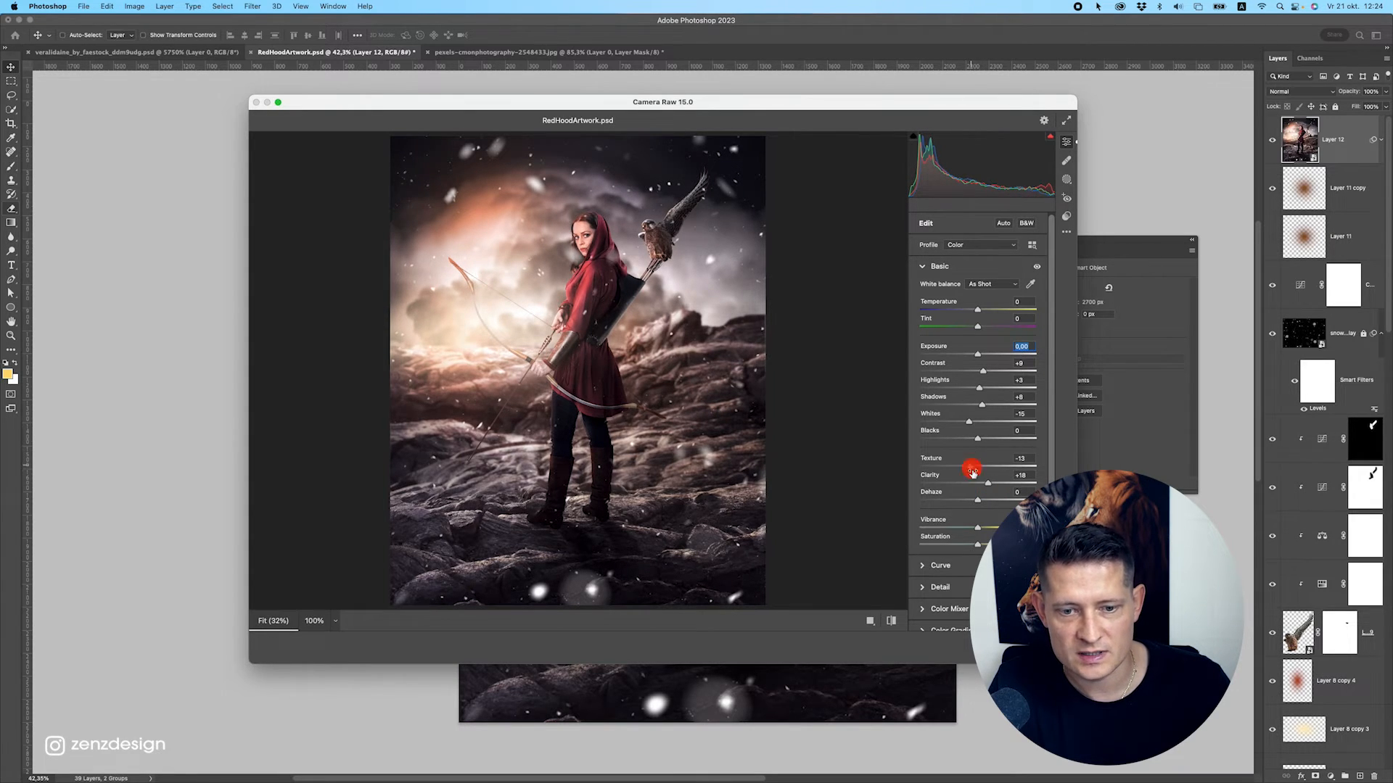
mouse_move(984, 499)
mouse_down()
mouse_move(960, 498)
mouse_move(957, 470)
mouse_move(1004, 470)
mouse_move(972, 487)
mouse_move(989, 500)
mouse_move(962, 501)
mouse_move(982, 506)
mouse_up()
key(super+z)
Adjust the tone curve and sharpen the image detail in Camera Raw.
click(957, 571)
double_click(972, 486)
drag(979, 523, 983, 523)
click(966, 543)
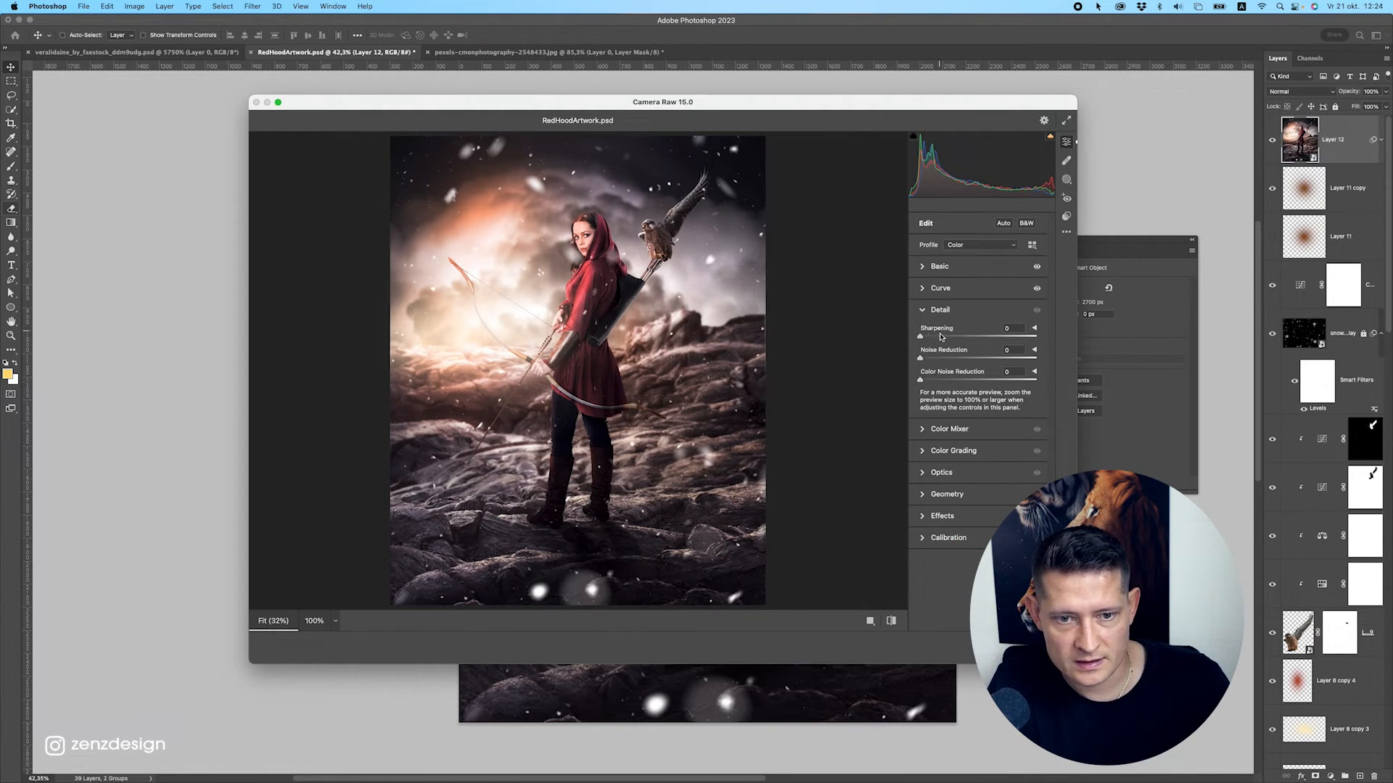
drag(989, 340, 951, 476)
scroll(902, 396, down, 1)
Set the Color Mixer's reds saturation to +14, and try a stronger oranges saturation before resetting it to 0.
click(956, 428)
double_click(937, 407)
mouse_move(978, 394)
mouse_down()
mouse_move(931, 391)
mouse_move(1016, 395)
mouse_move(984, 396)
mouse_up()
click(958, 368)
double_click(1015, 396)
drag(977, 411, 1013, 409)
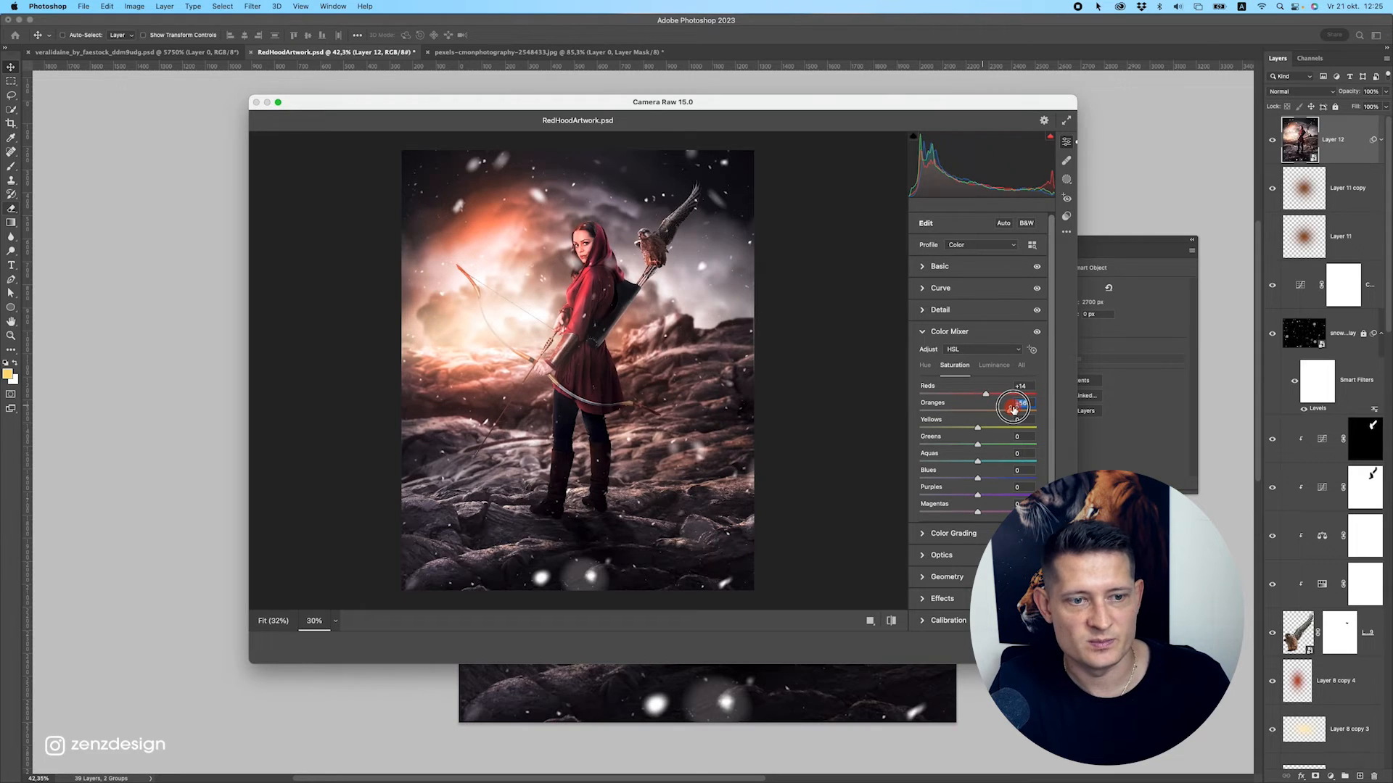
double_click(1014, 408)
scroll(625, 409, up, 5)
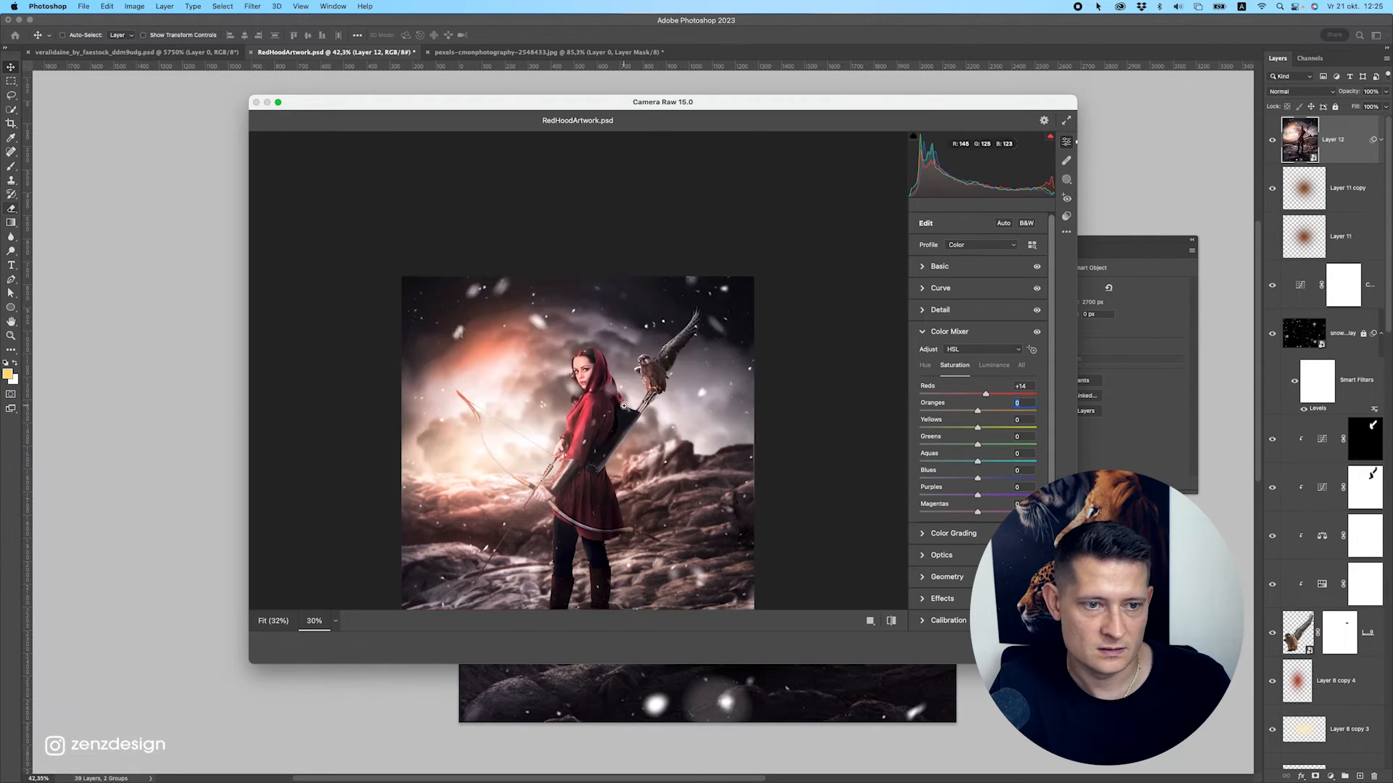
Adjust the lens correction in the Optics settings.
click(994, 364)
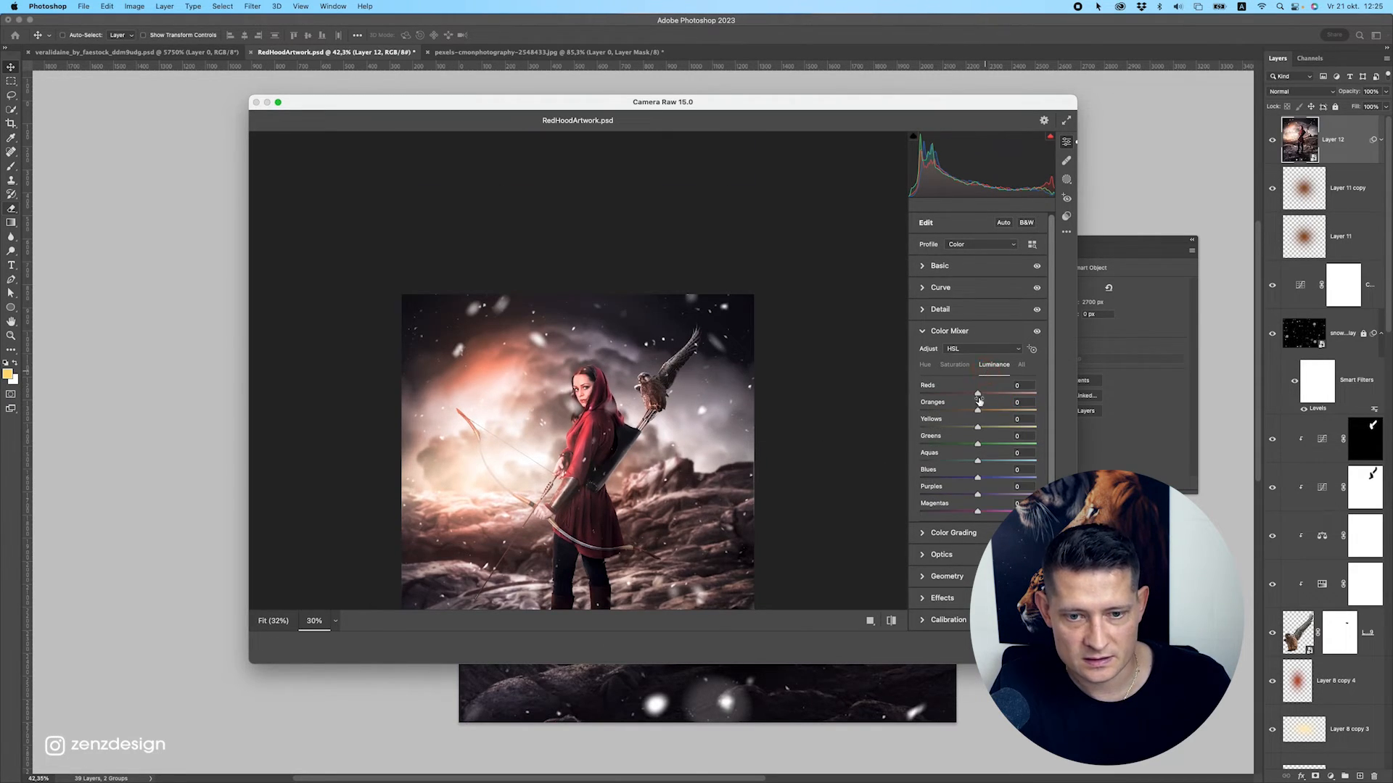
click(953, 556)
drag(977, 422, 1007, 469)
scroll(807, 446, down, 3)
click(953, 473)
click(952, 484)
double_click(967, 470)
Calibrate the colours with red primary hue -9, reduced red saturation and lower green and blue primary hues, and apply the filter.
click(953, 488)
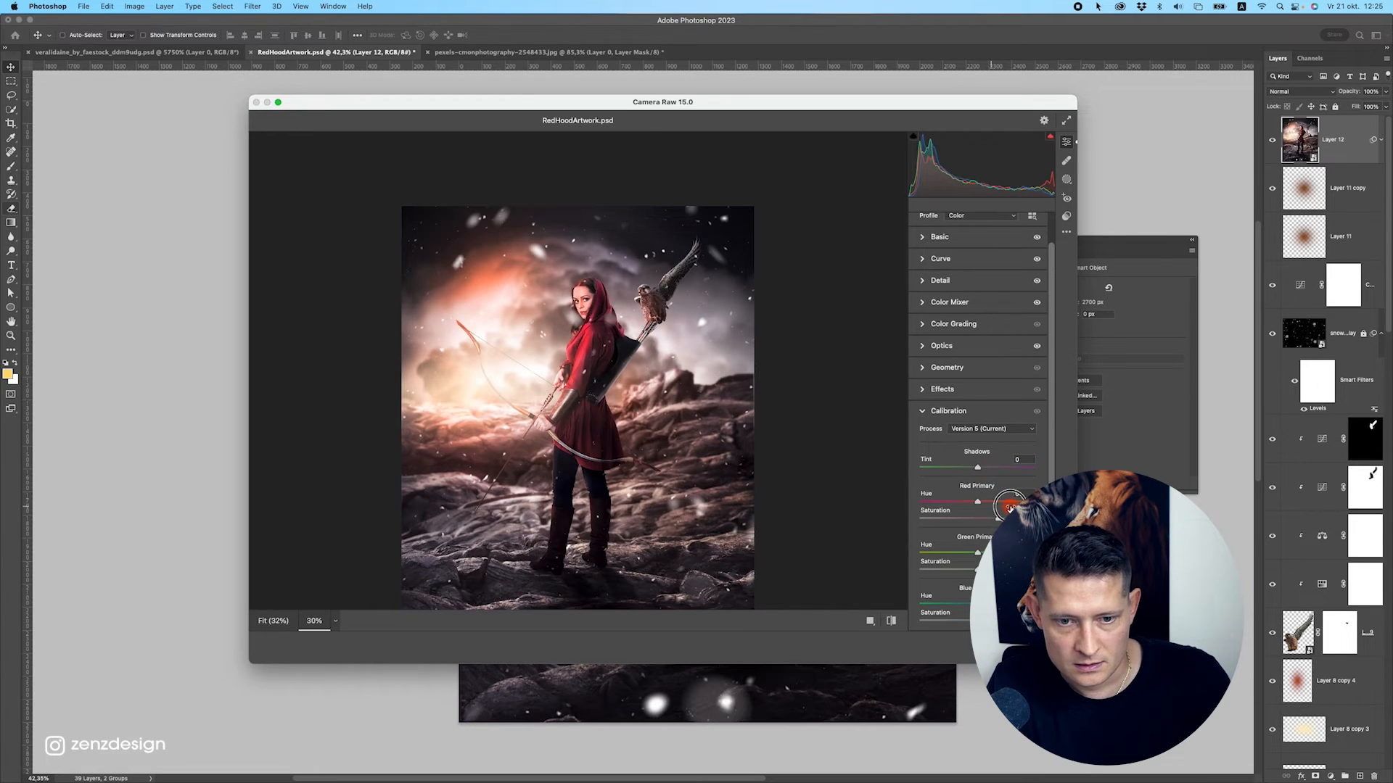
mouse_move(978, 518)
mouse_down()
mouse_move(953, 520)
mouse_move(1012, 517)
mouse_move(944, 518)
mouse_move(942, 500)
mouse_move(974, 502)
mouse_up()
scroll(783, 459, down, 3)
double_click(941, 512)
double_click(944, 517)
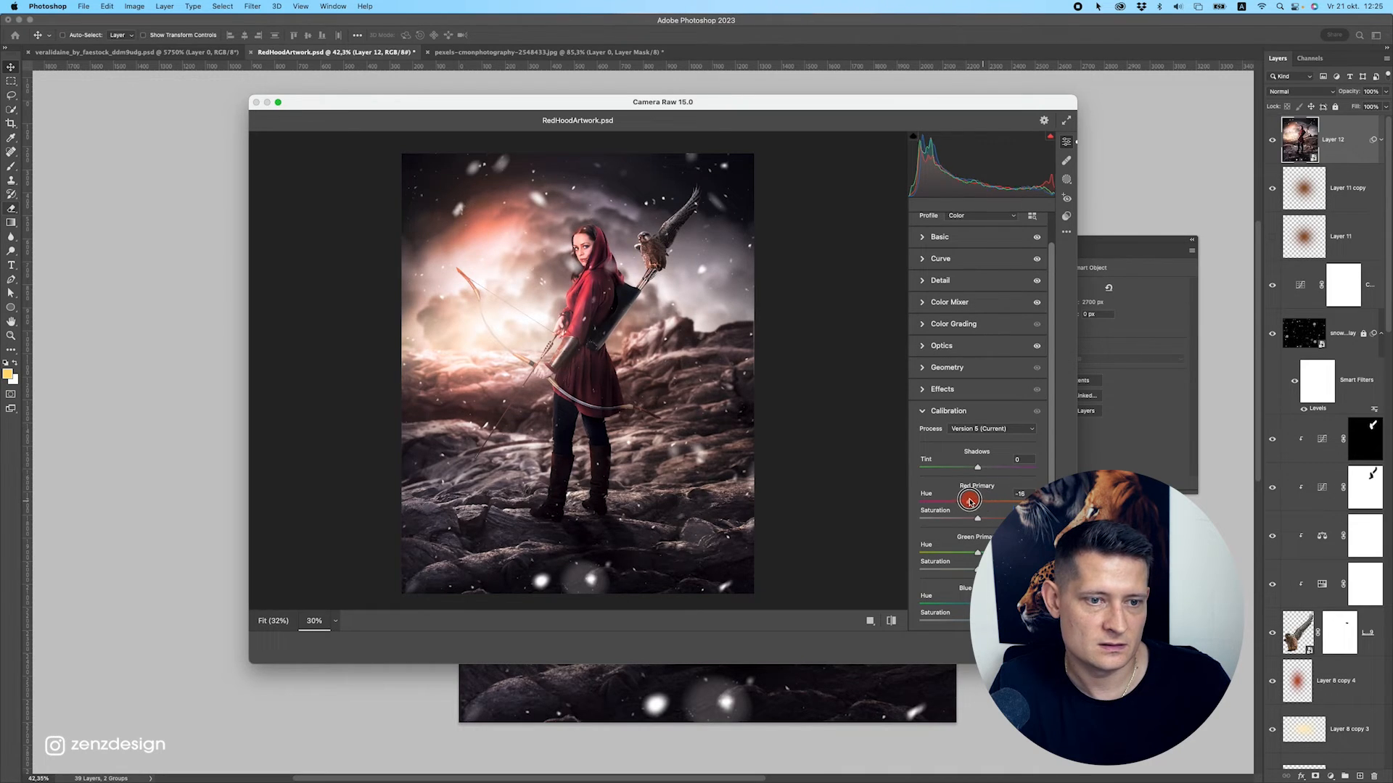
mouse_move(981, 521)
mouse_down()
mouse_move(1005, 516)
mouse_move(963, 518)
mouse_up()
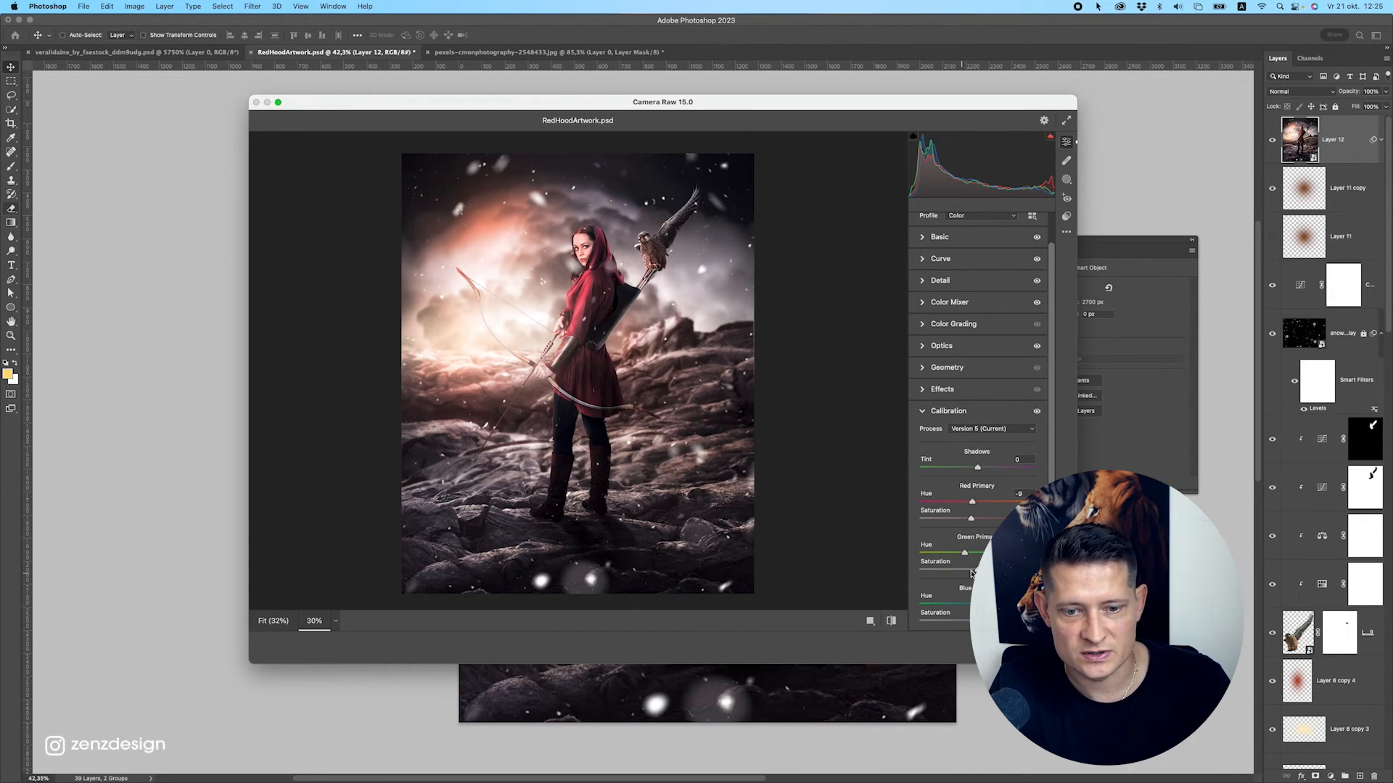
drag(976, 571, 960, 622)
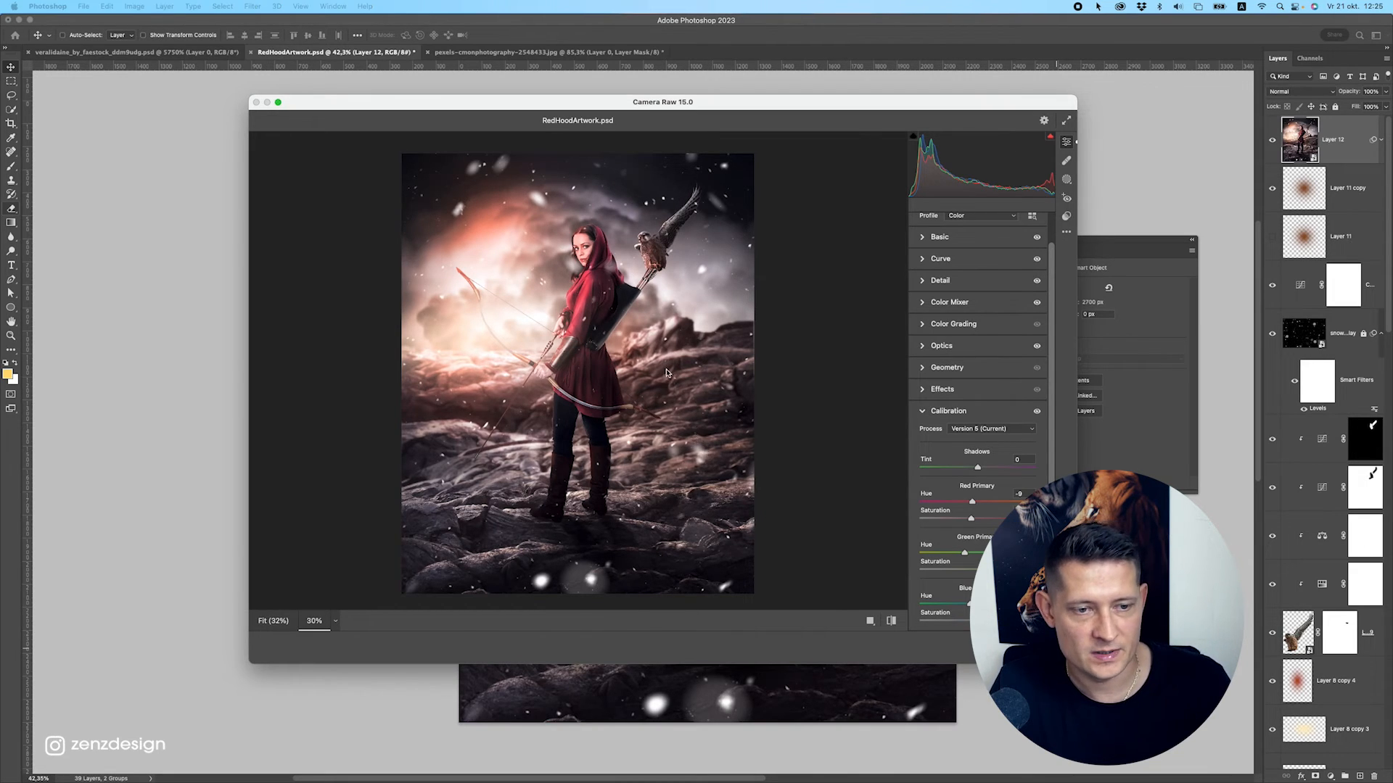
key(Return)
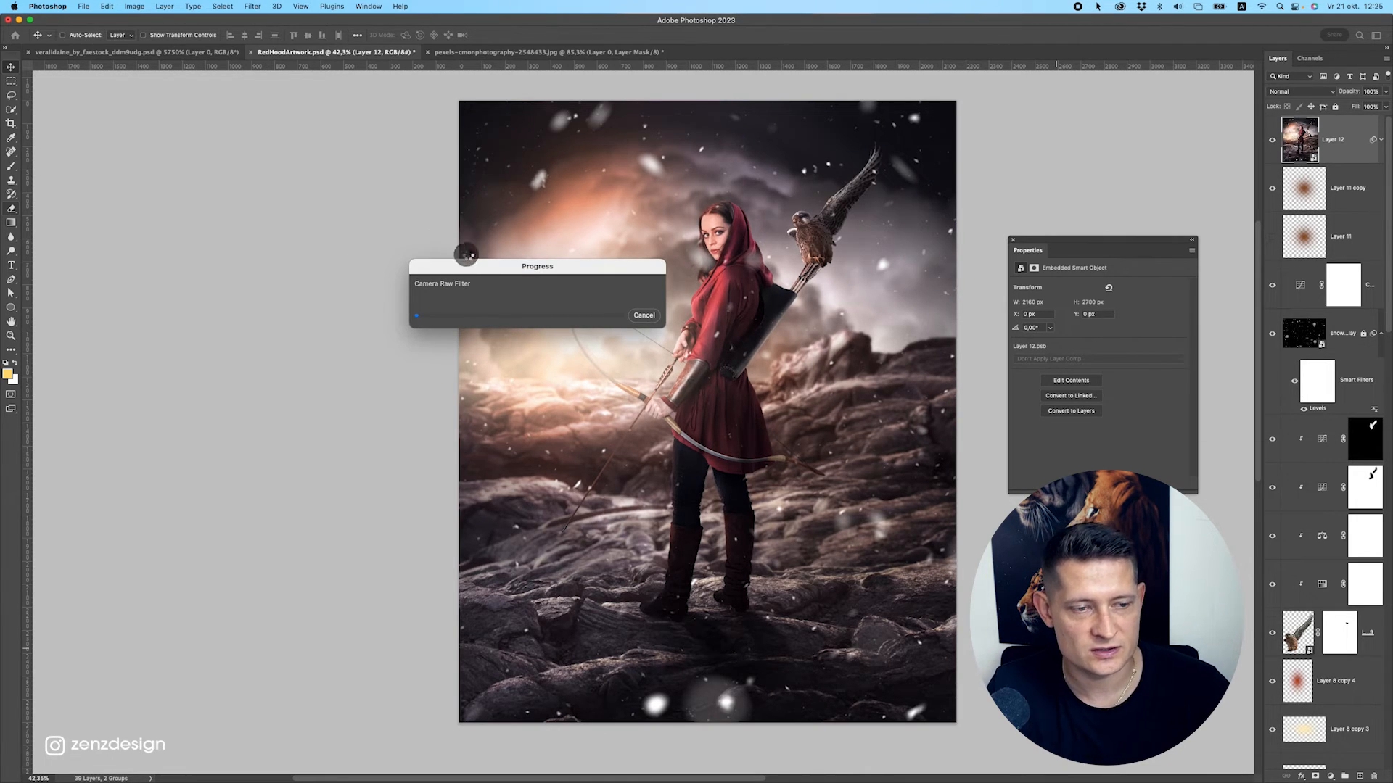
Undo the accidental shift of the filtered layer.
drag(552, 307, 479, 290)
key(super+z)
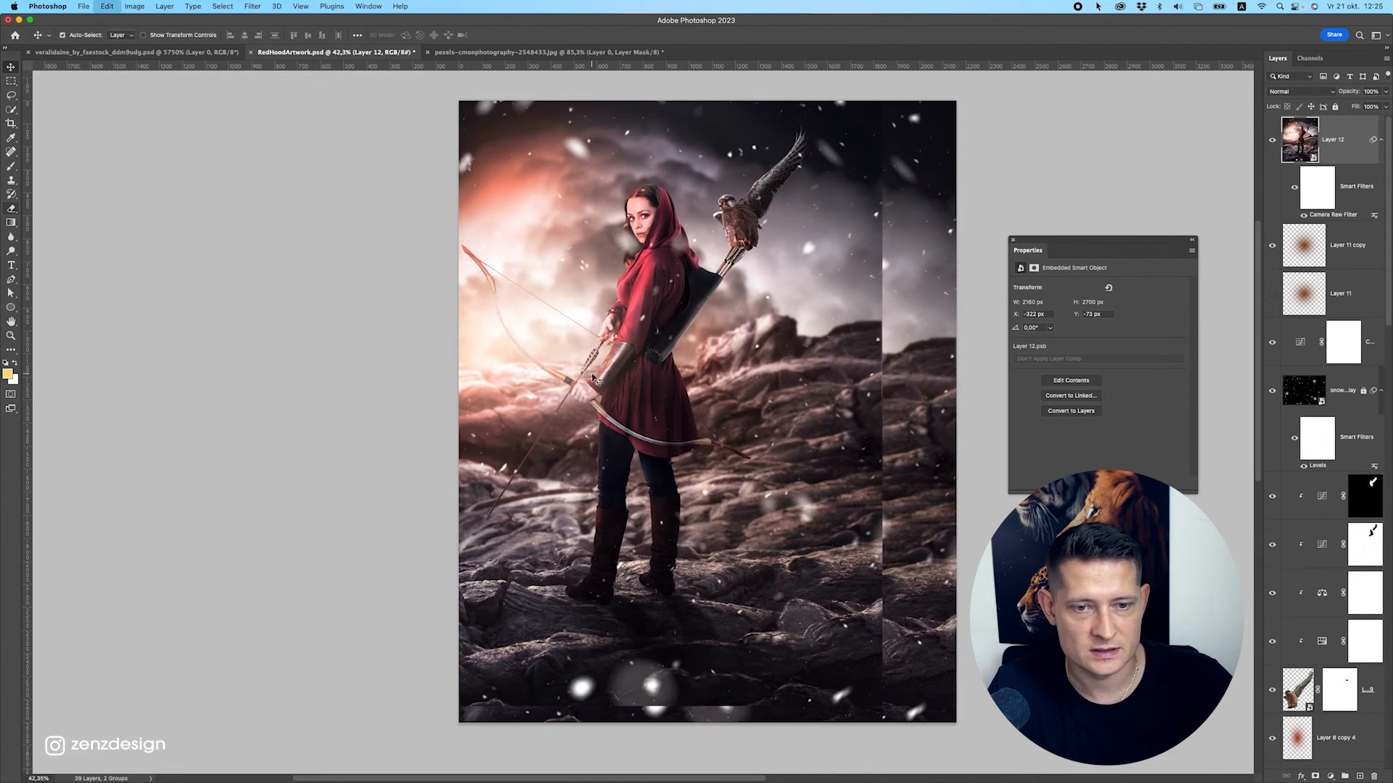
scroll(599, 373, down, 5)
scroll(600, 373, up, 5)
drag(708, 321, 634, 334)
scroll(634, 334, down, 3)
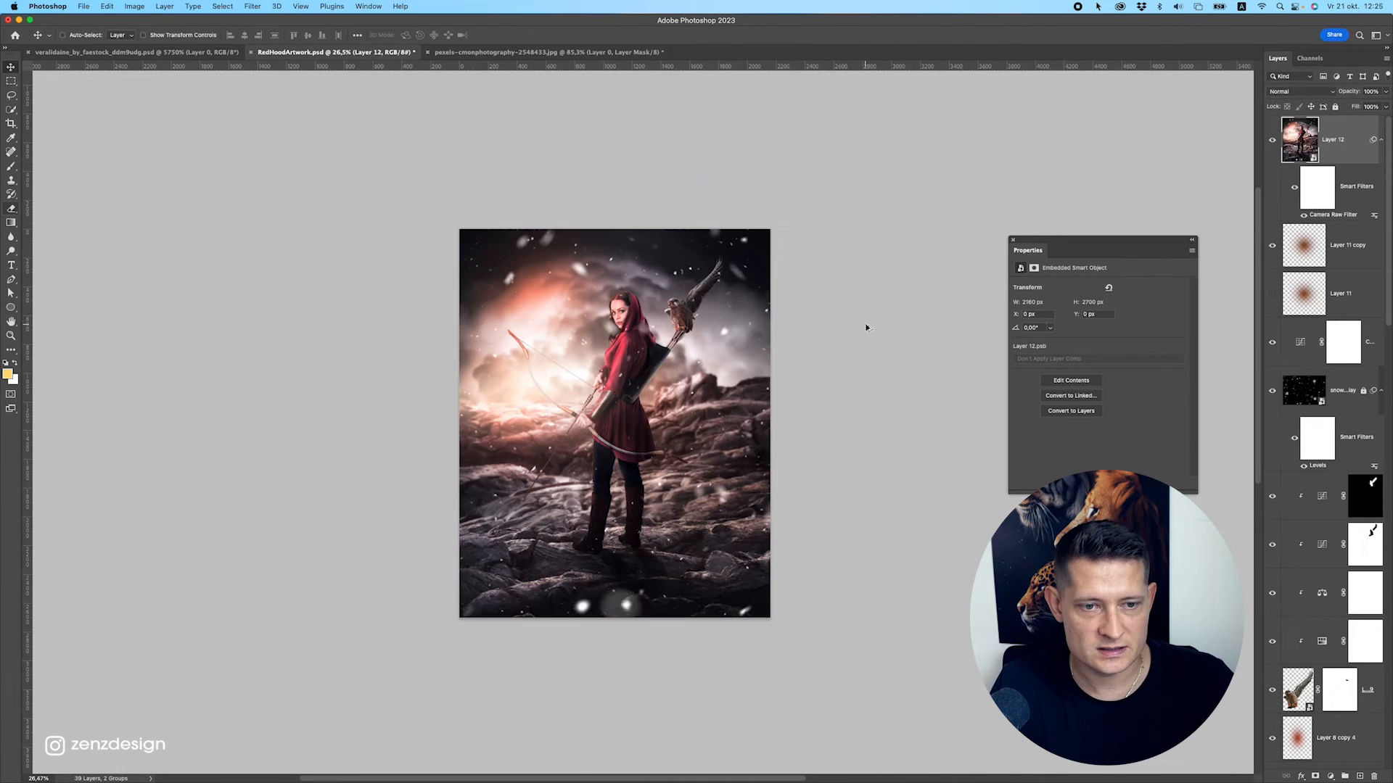
Change the canvas surround to a darker gray and compare the image with and without the filtered layer.
right_click(839, 310)
click(866, 341)
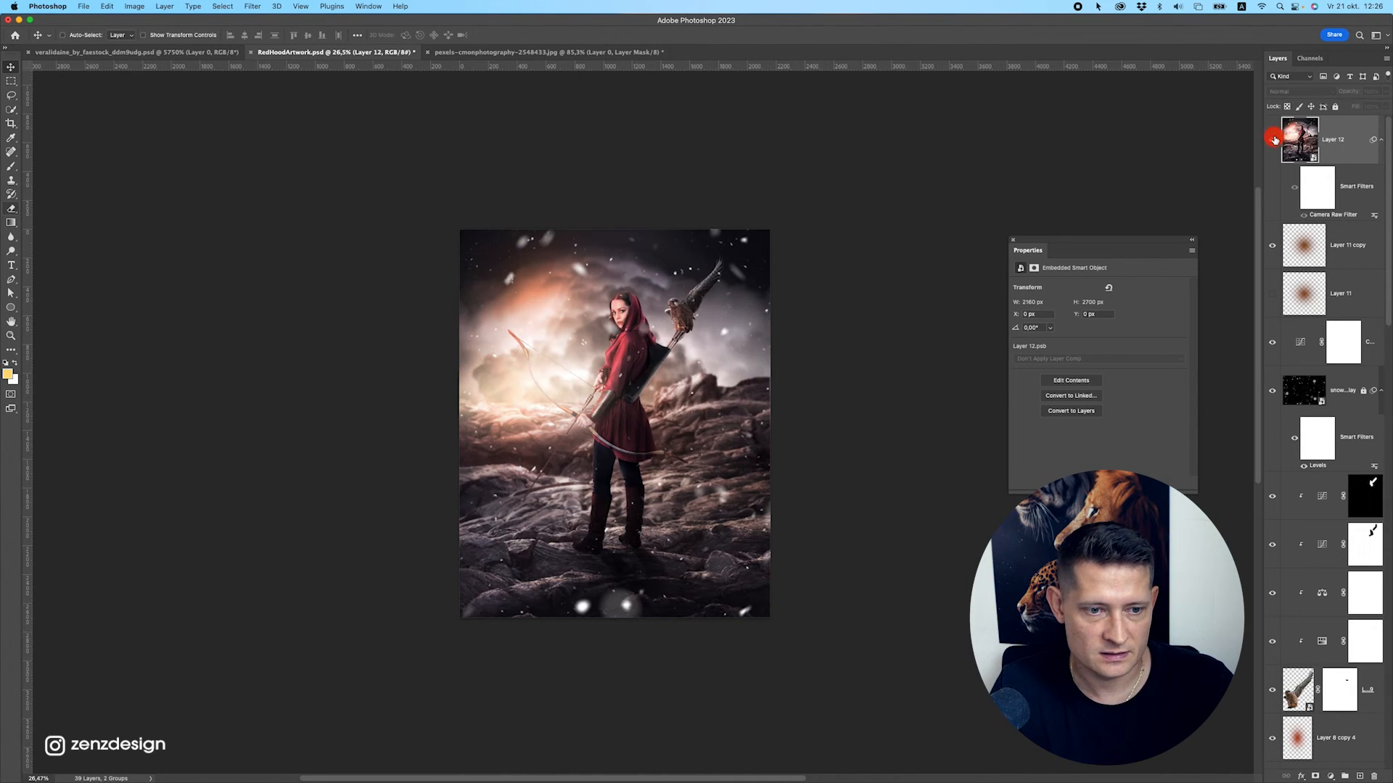
scroll(869, 321, up, 3)
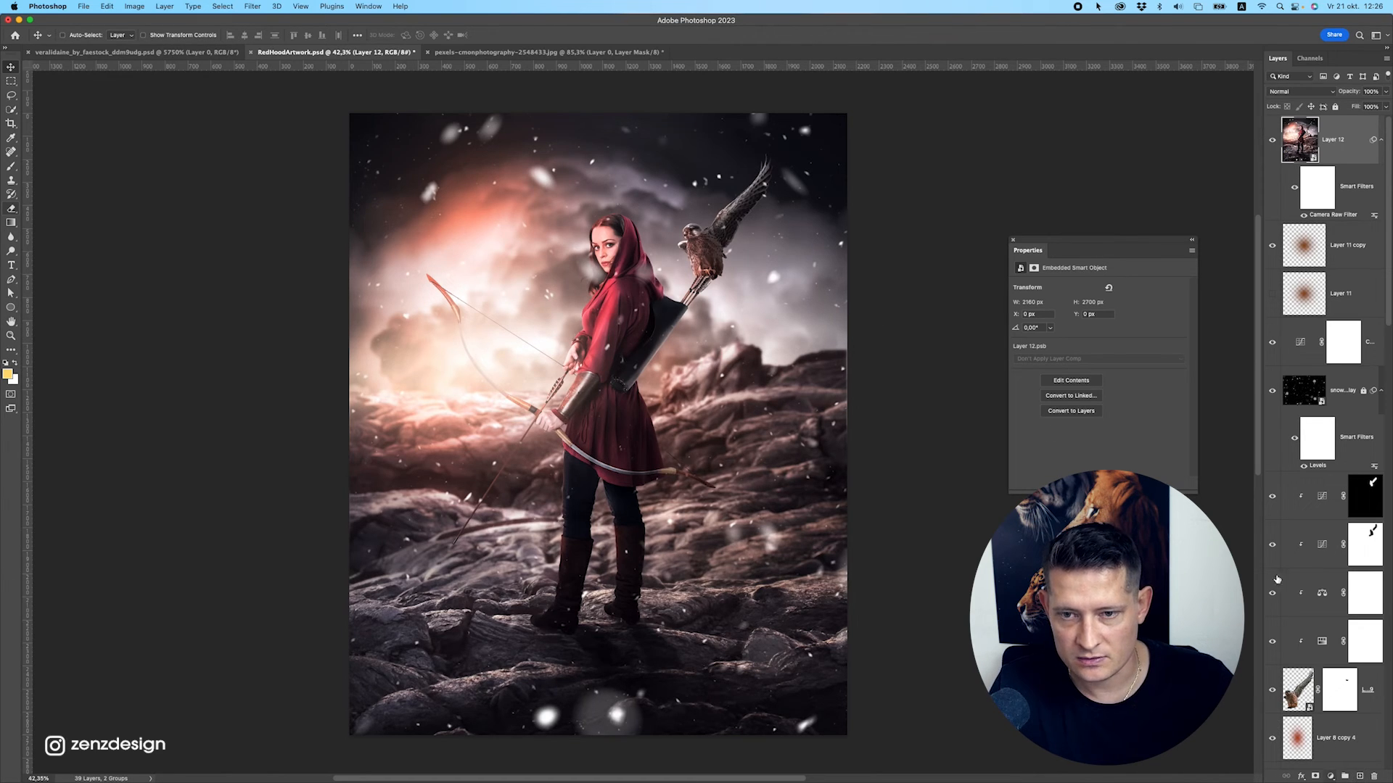
Stamp all visible layers onto a new top layer and convert it to a smart object.
click(1360, 776)
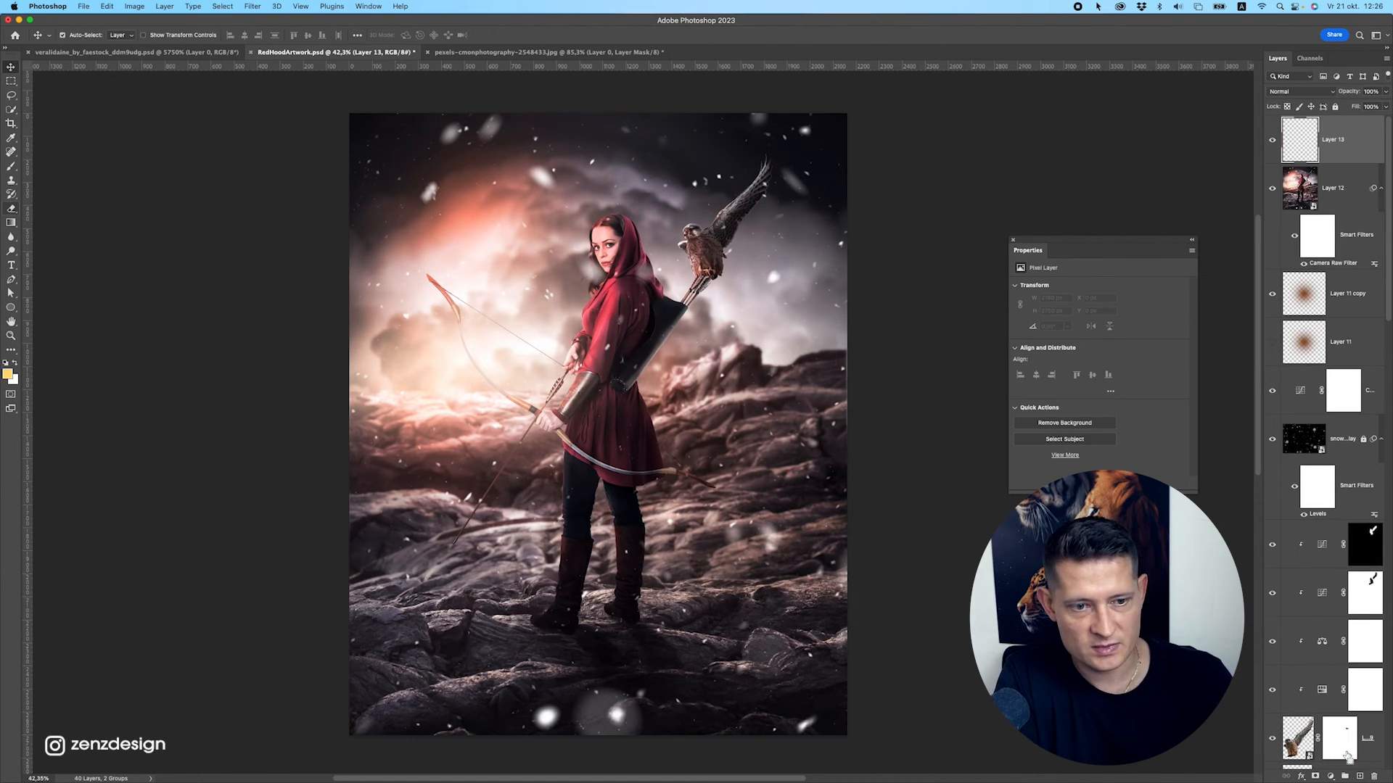
click(277, 5)
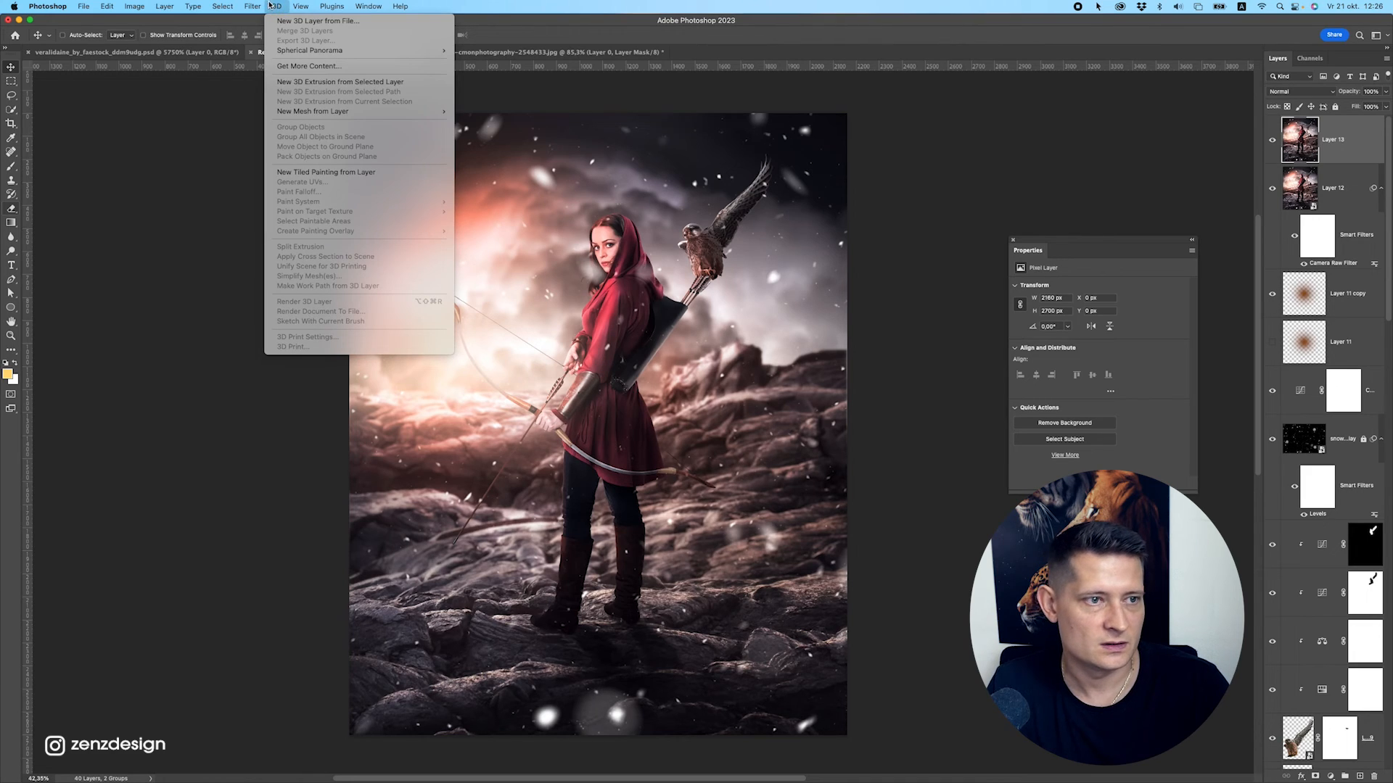
mouse_move(253, 5)
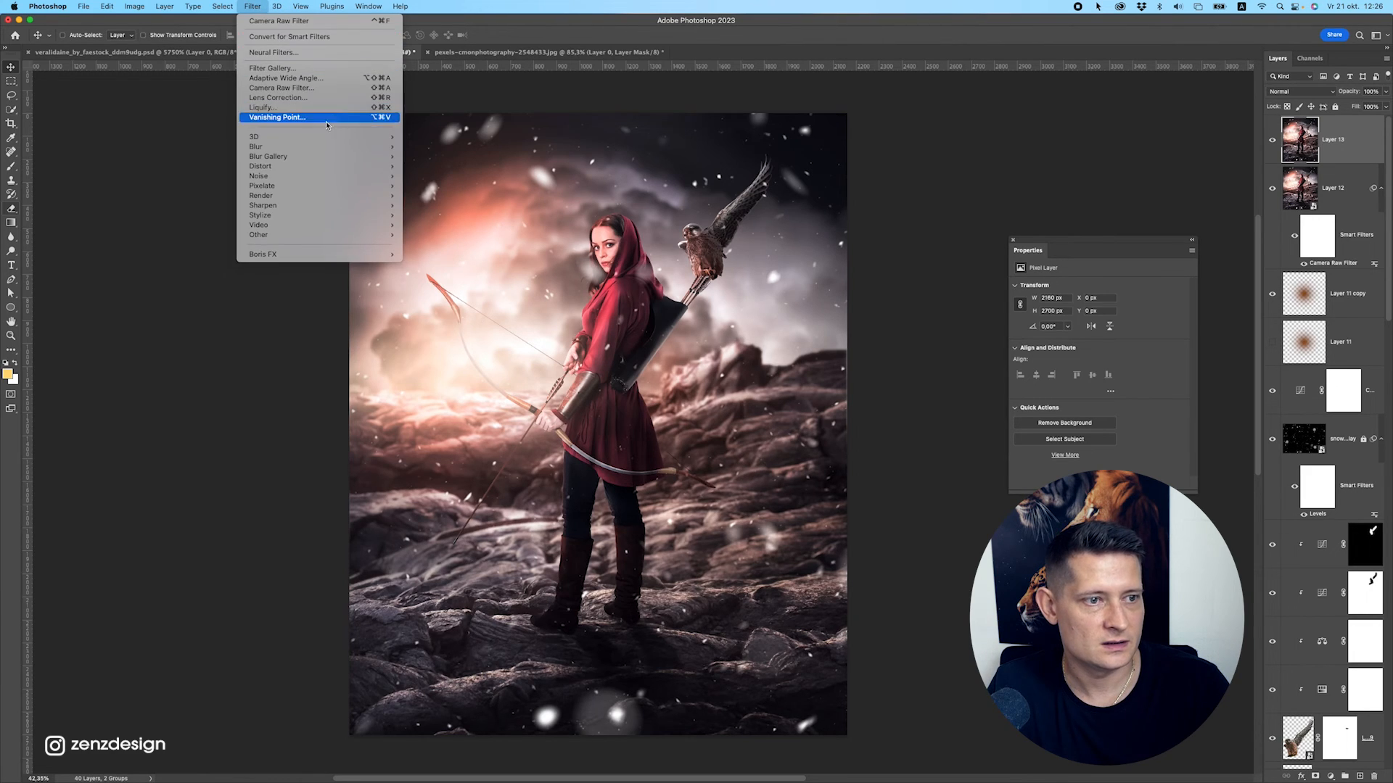
click(1137, 292)
right_click(1323, 131)
click(1349, 133)
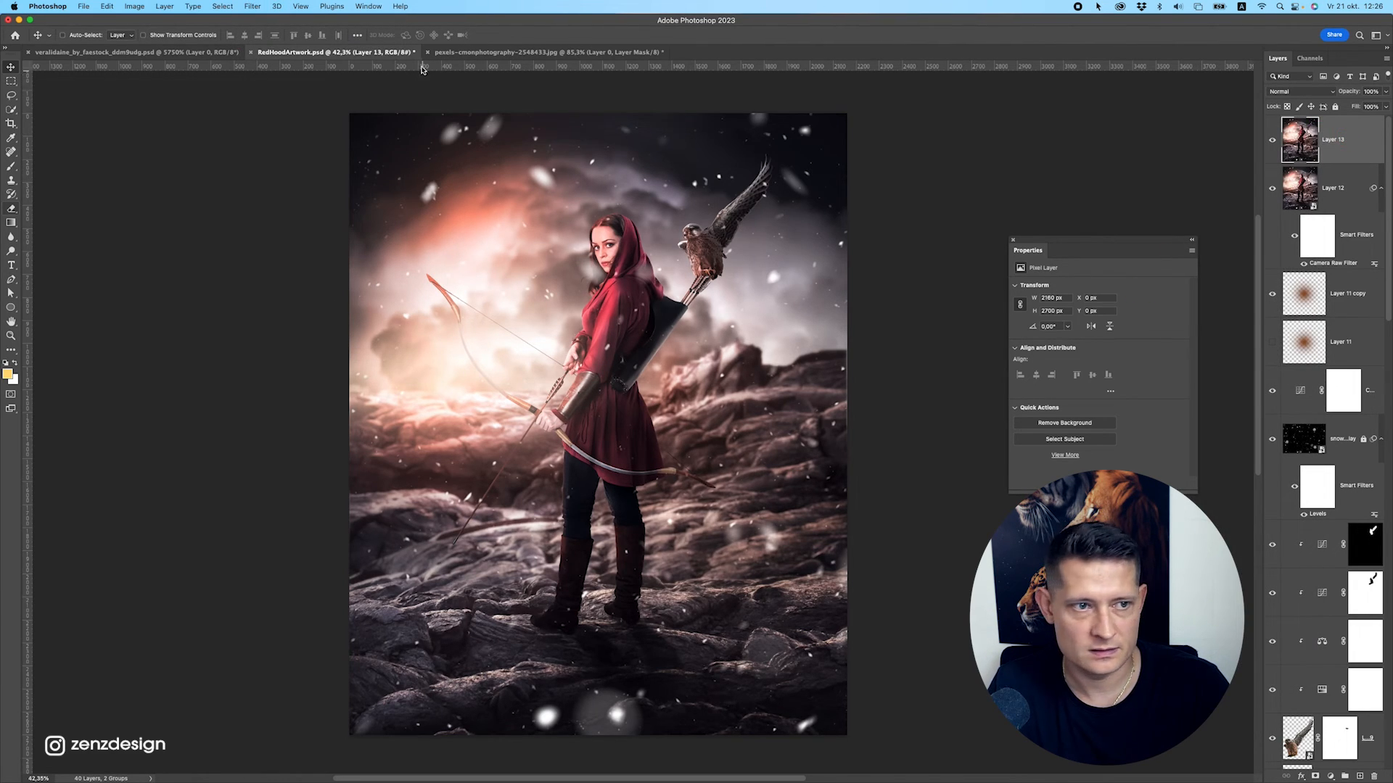
click(276, 6)
right_click(1352, 138)
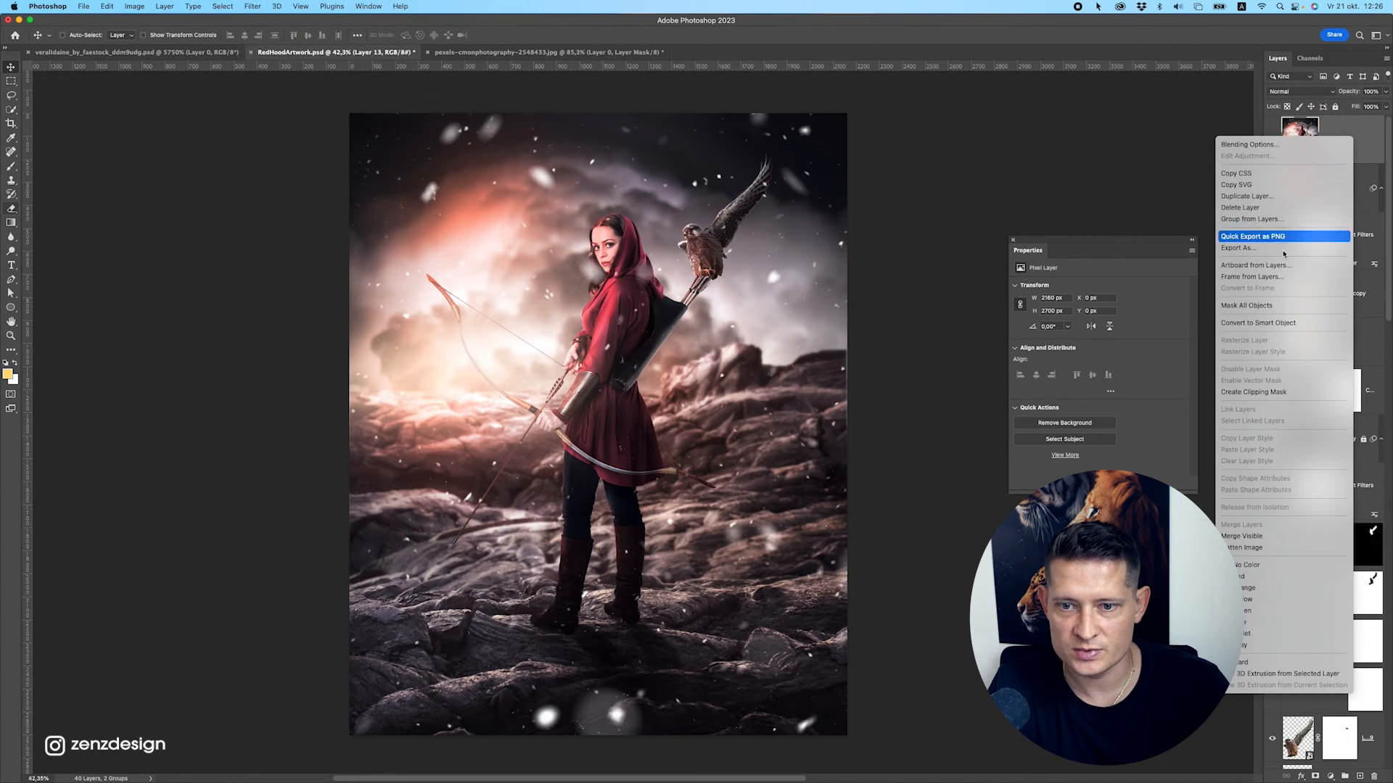
click(1258, 323)
Start a Field Blur on the smart object with the initial pin on the archer's skirt set to 0 px.
click(252, 6)
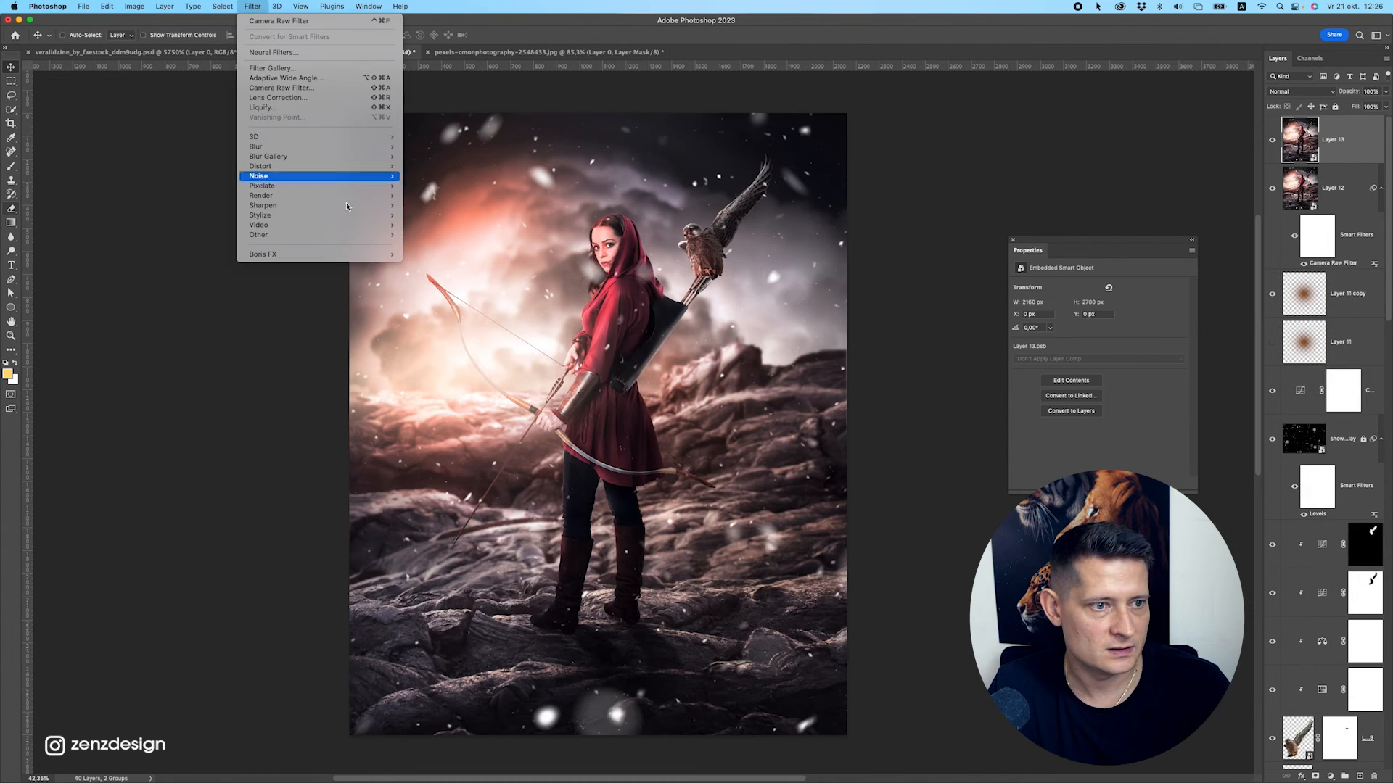
mouse_move(353, 149)
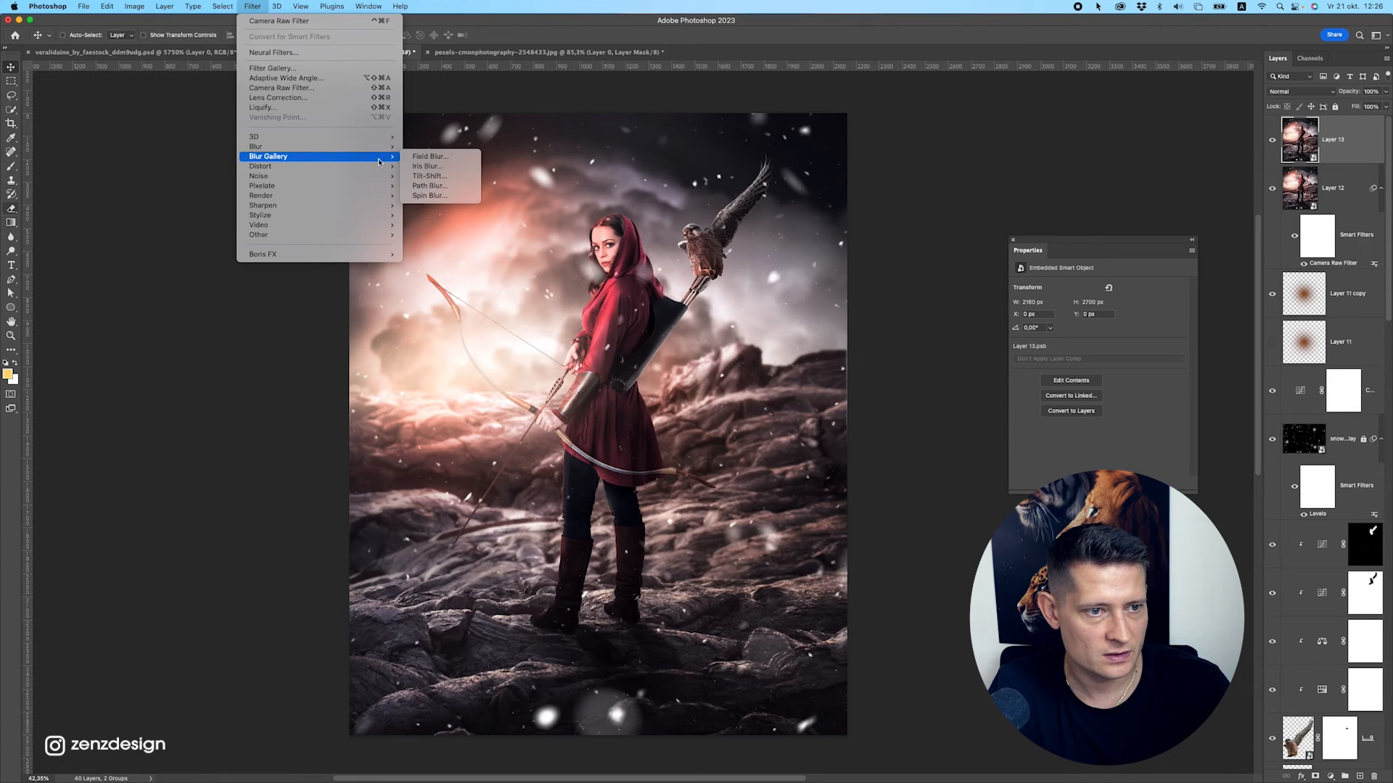
click(443, 156)
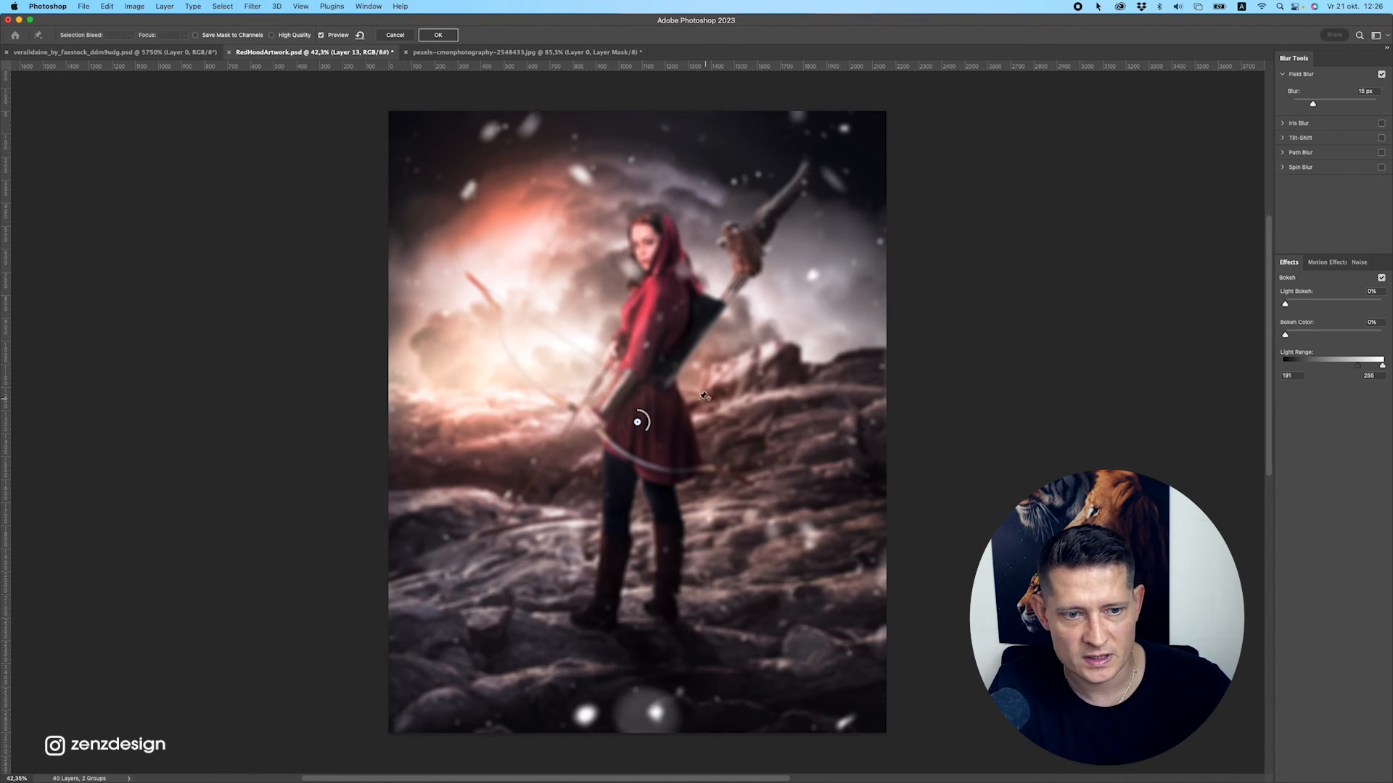
drag(1313, 104, 1190, 108)
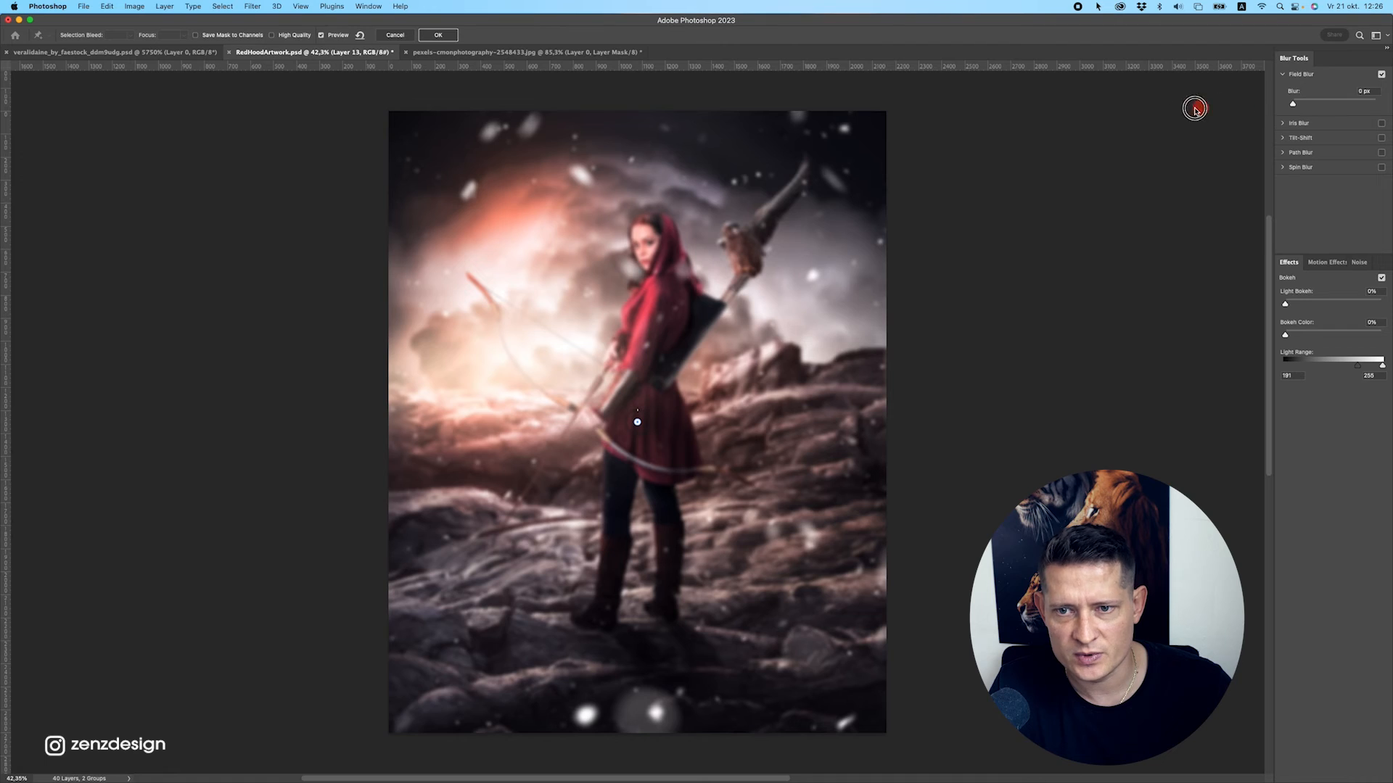
Add 0 px blur pins on the archer's legs, boots, skirt, bow hand, torso and face.
click(625, 546)
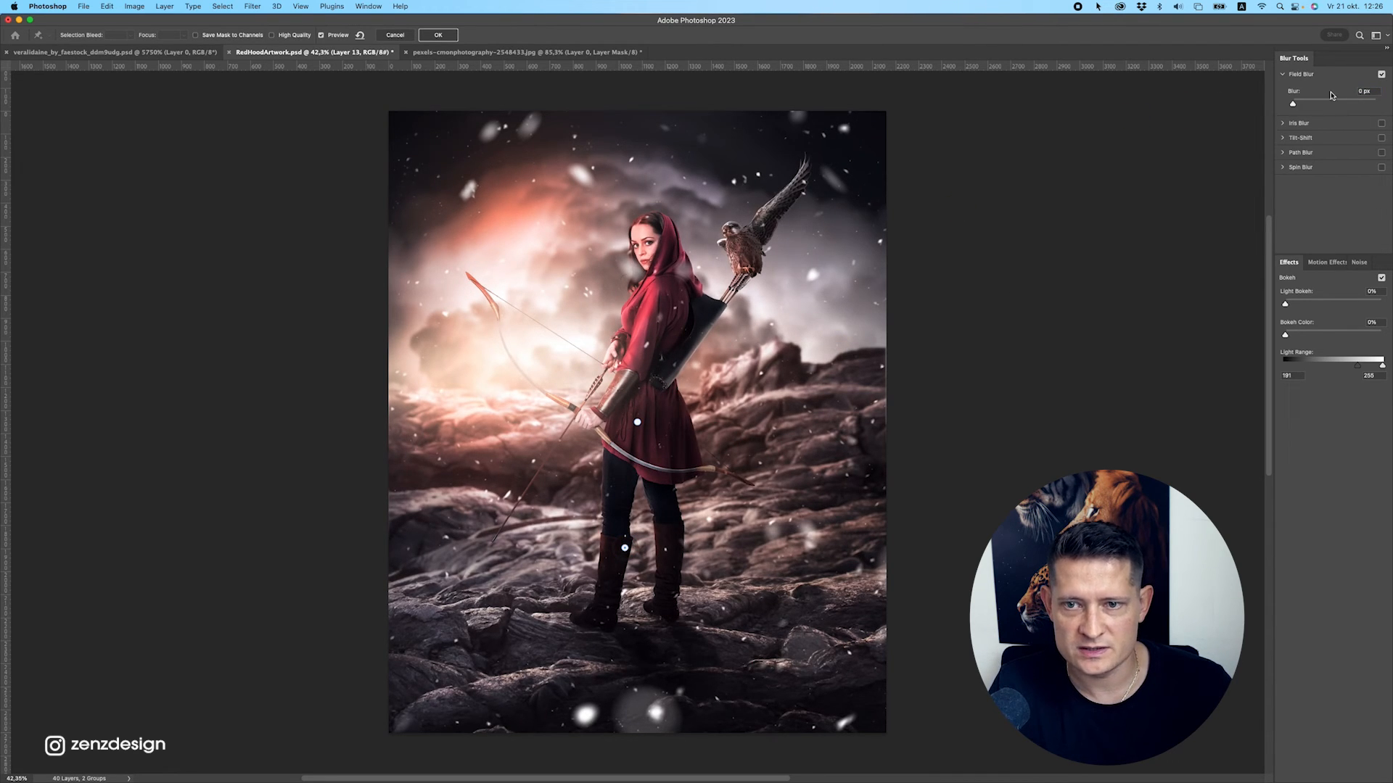
click(665, 570)
click(591, 618)
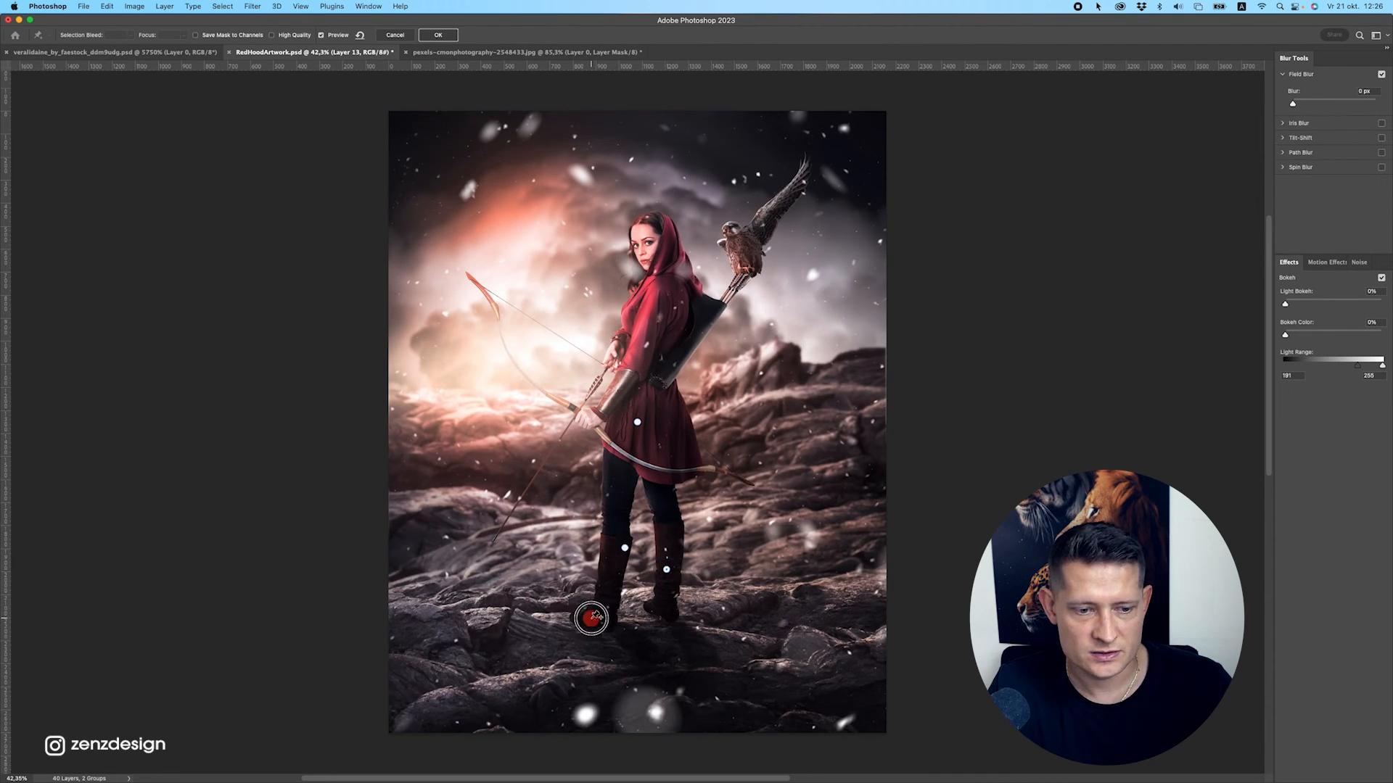
click(686, 433)
click(562, 416)
click(651, 320)
click(644, 253)
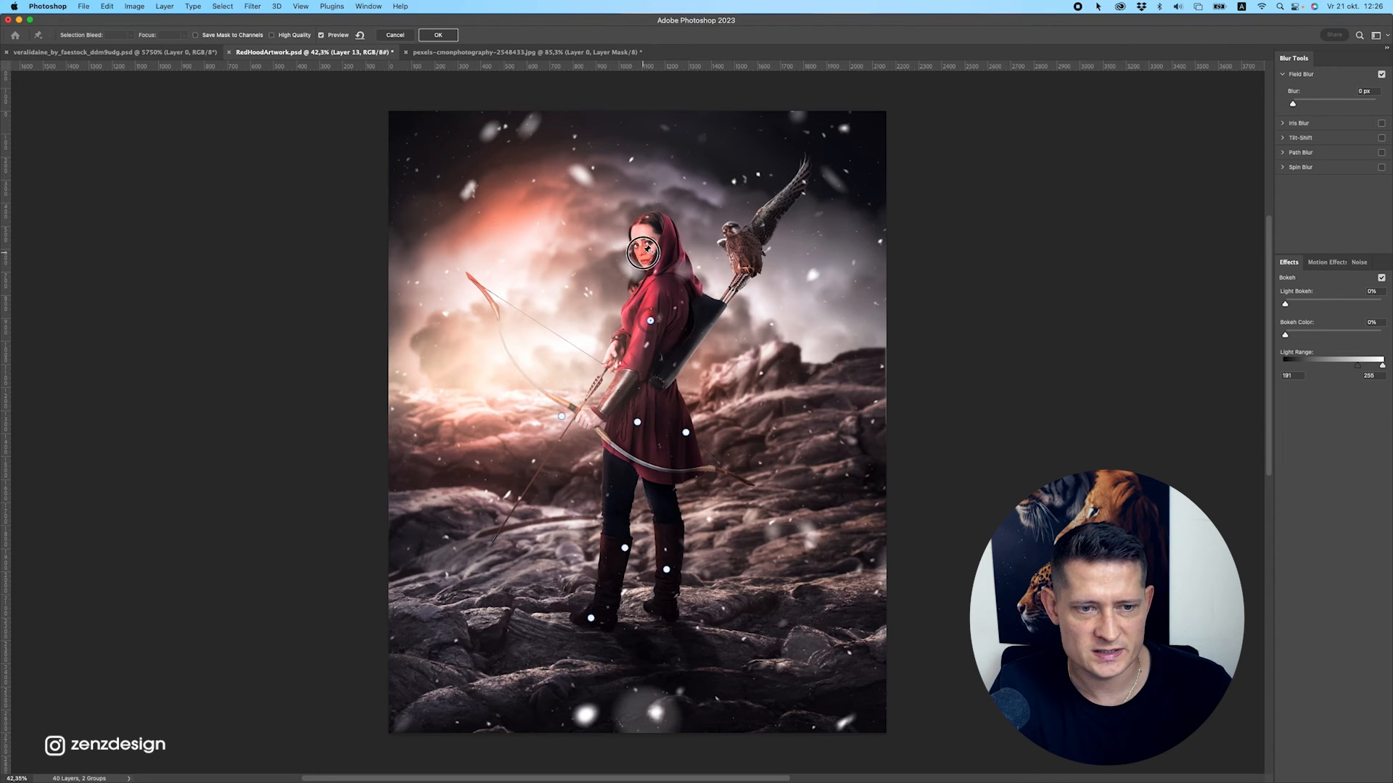
Add 0 px blur pins on the quiver, the falcon and its wing tip, the arrow and the rocks below the arrow.
click(711, 304)
click(773, 239)
click(825, 171)
click(533, 526)
click(490, 562)
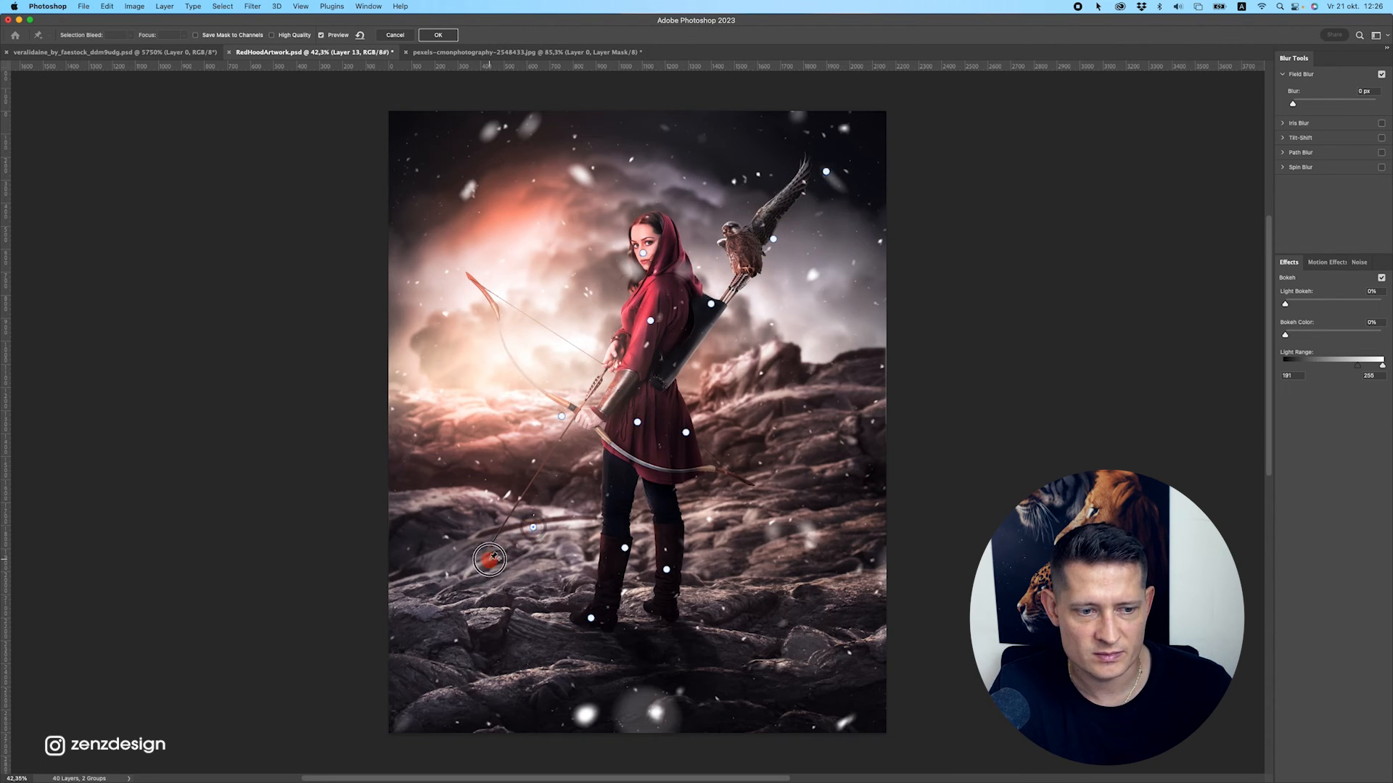
click(485, 605)
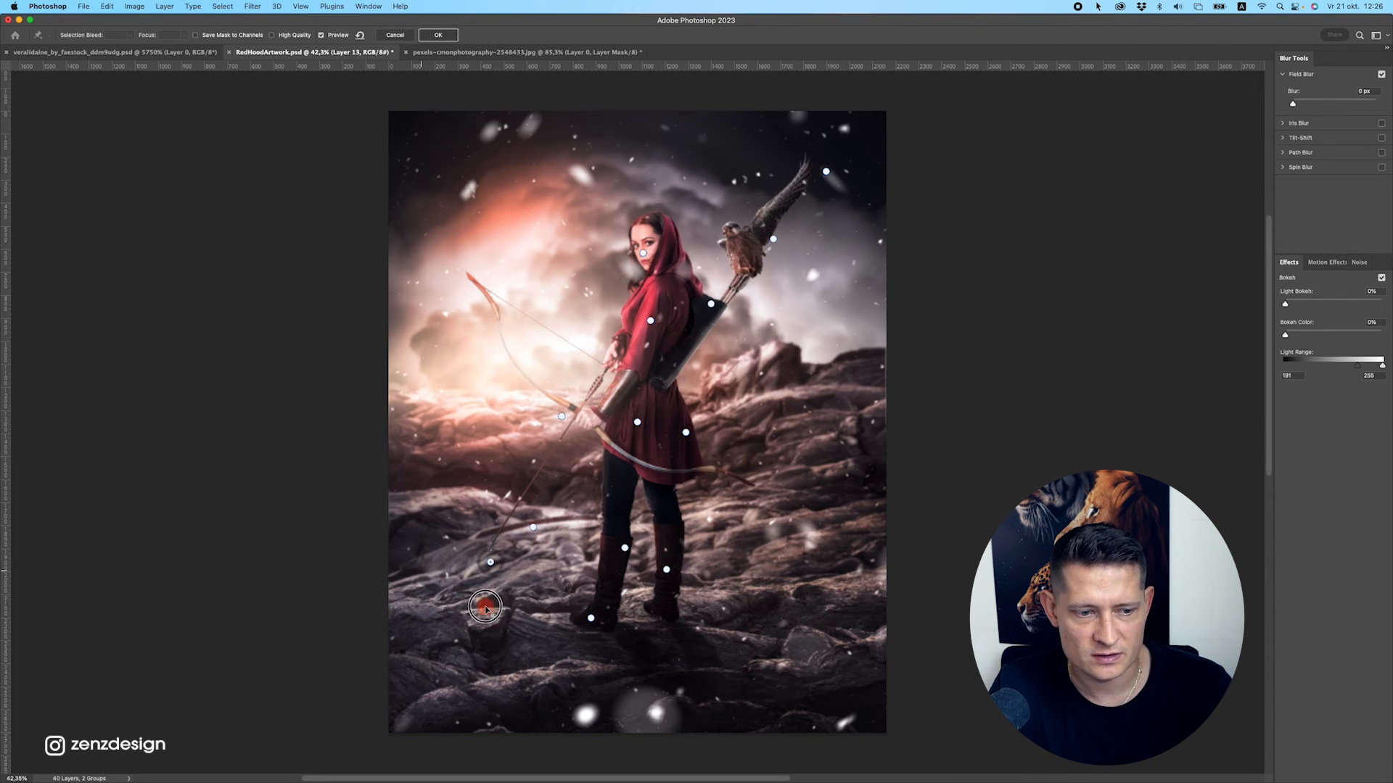
Place a strongly blurred pin in the image's lower-left foreground and a 0 px pin on the rocks right of the boots.
click(462, 699)
drag(1333, 103, 1341, 103)
click(814, 711)
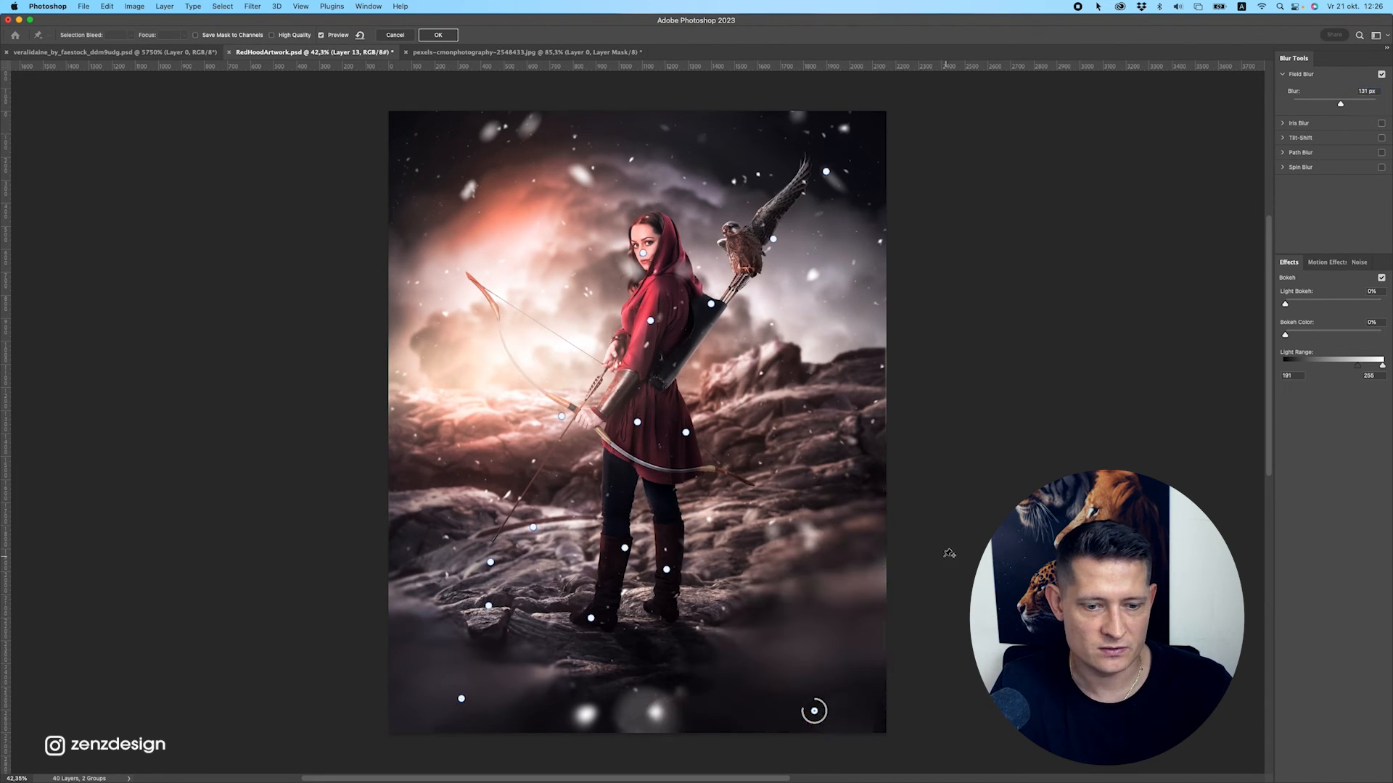
drag(1297, 97, 1225, 99)
click(816, 711)
drag(815, 711, 775, 645)
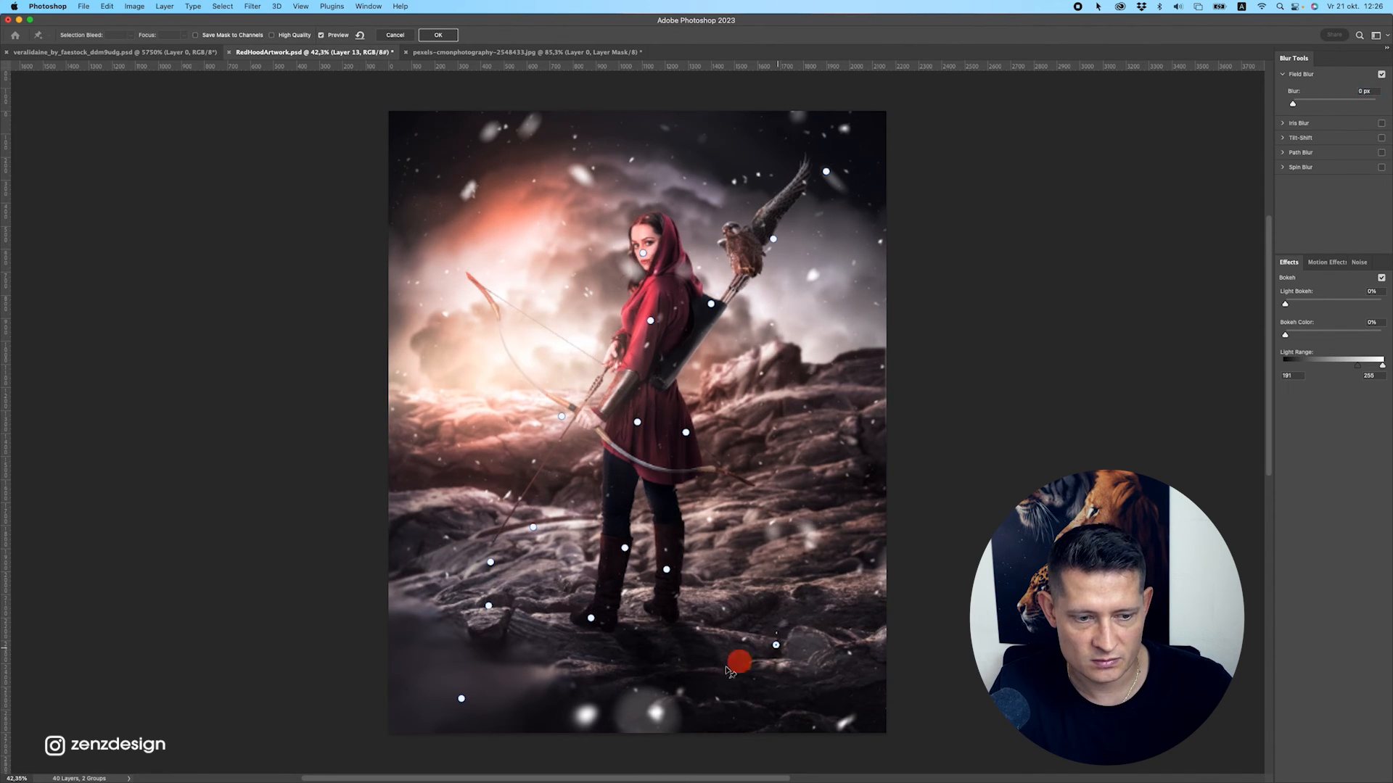
Add a low-blur pin on the rocks left of the boots and move the blurred foreground pin closer to the image's lower-left corner.
click(497, 655)
click(1301, 101)
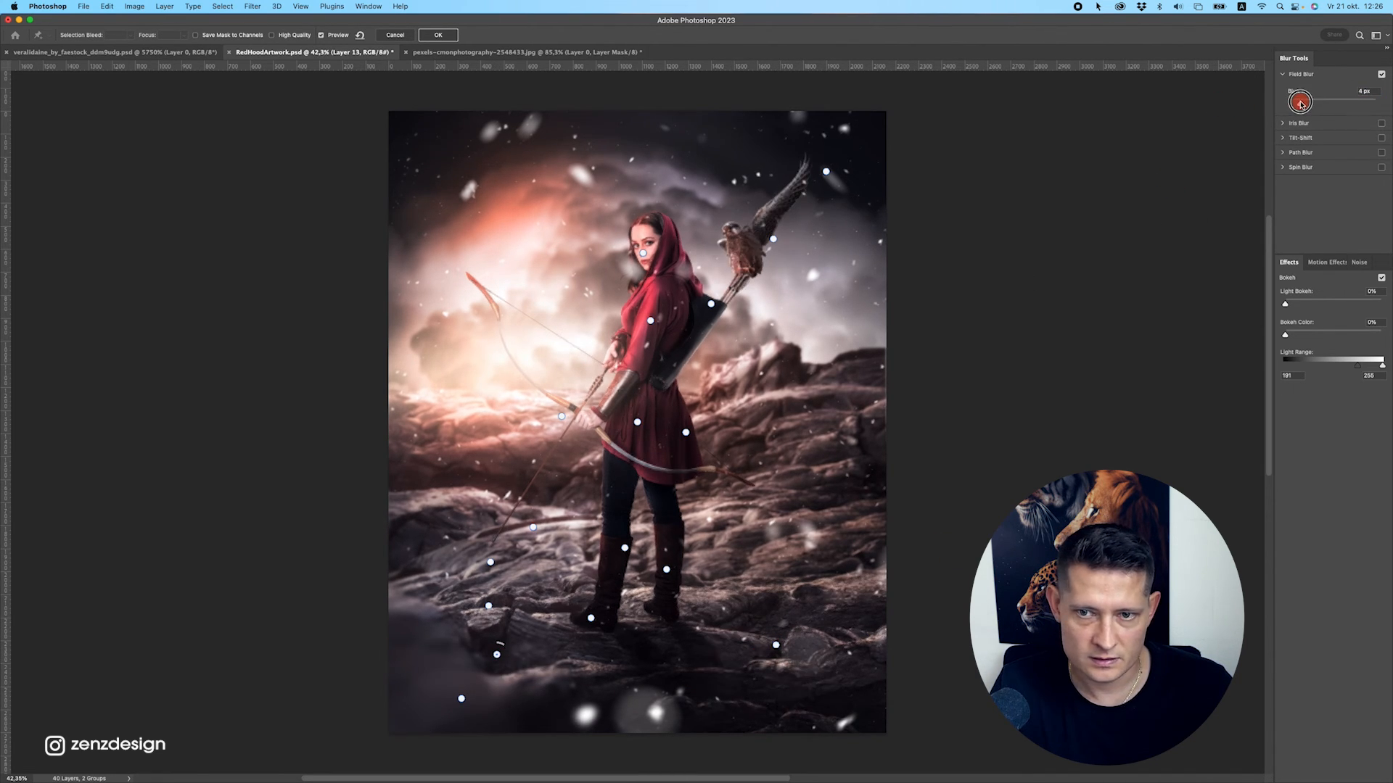
drag(462, 699, 431, 719)
Add blurred pins in the image's lower-right corner and at both side edges, with the right-edge pin at 35 px and moved outward.
click(845, 715)
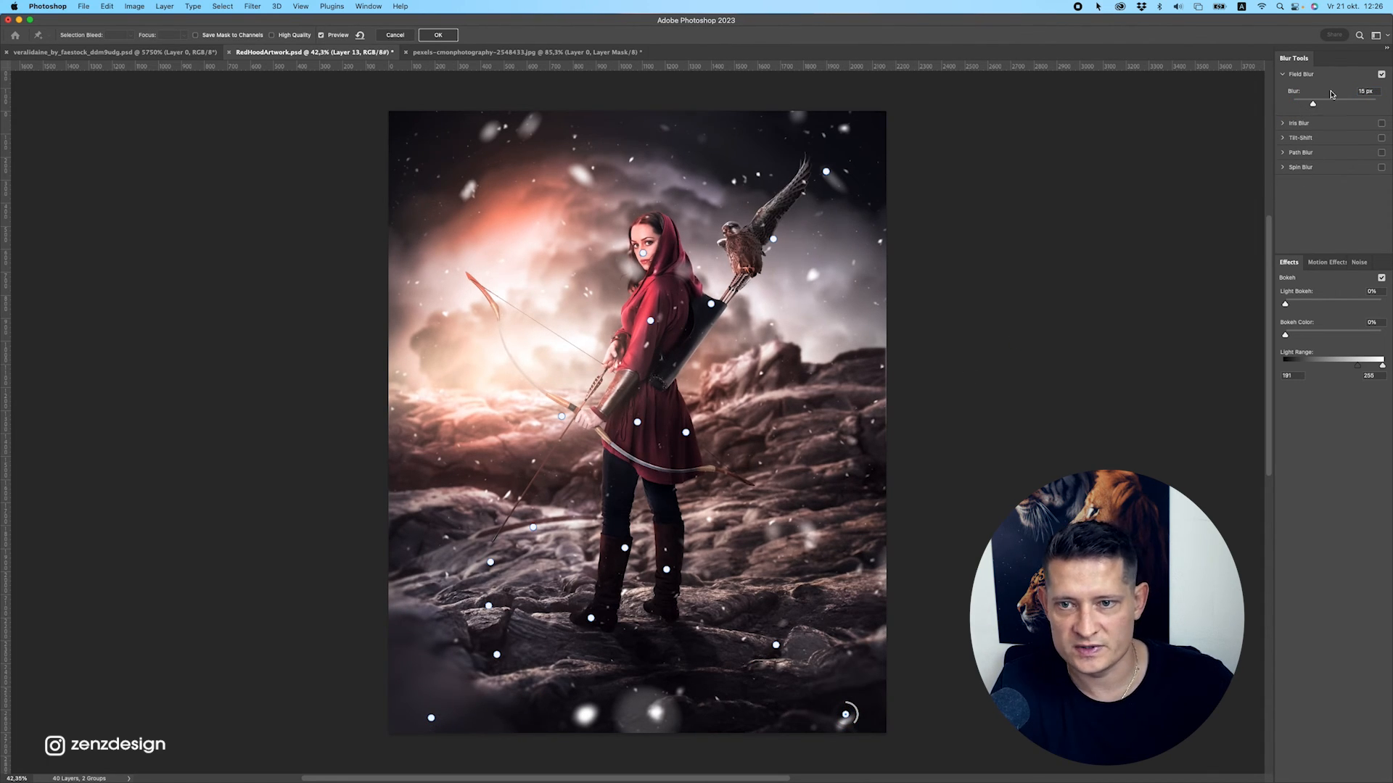
drag(1333, 102, 1334, 105)
click(870, 417)
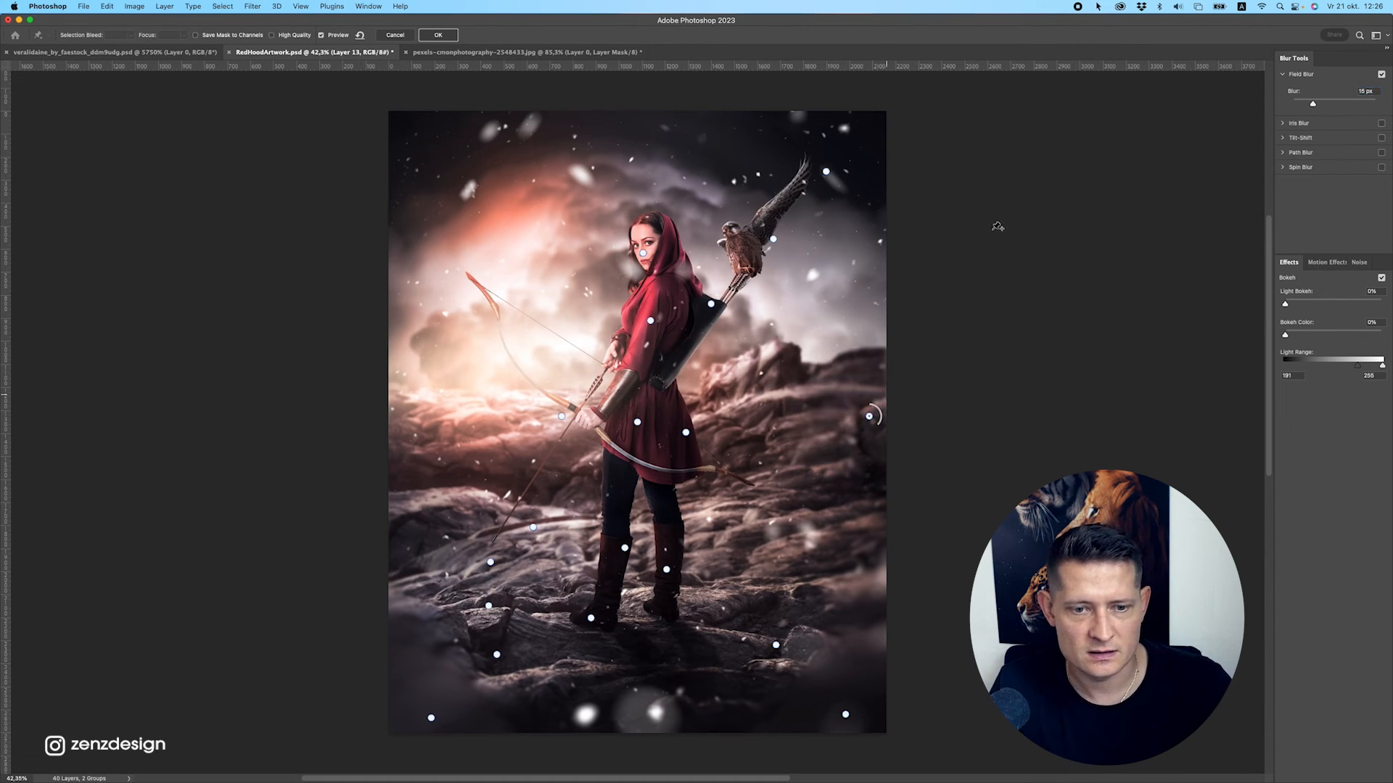
drag(1312, 104, 1326, 103)
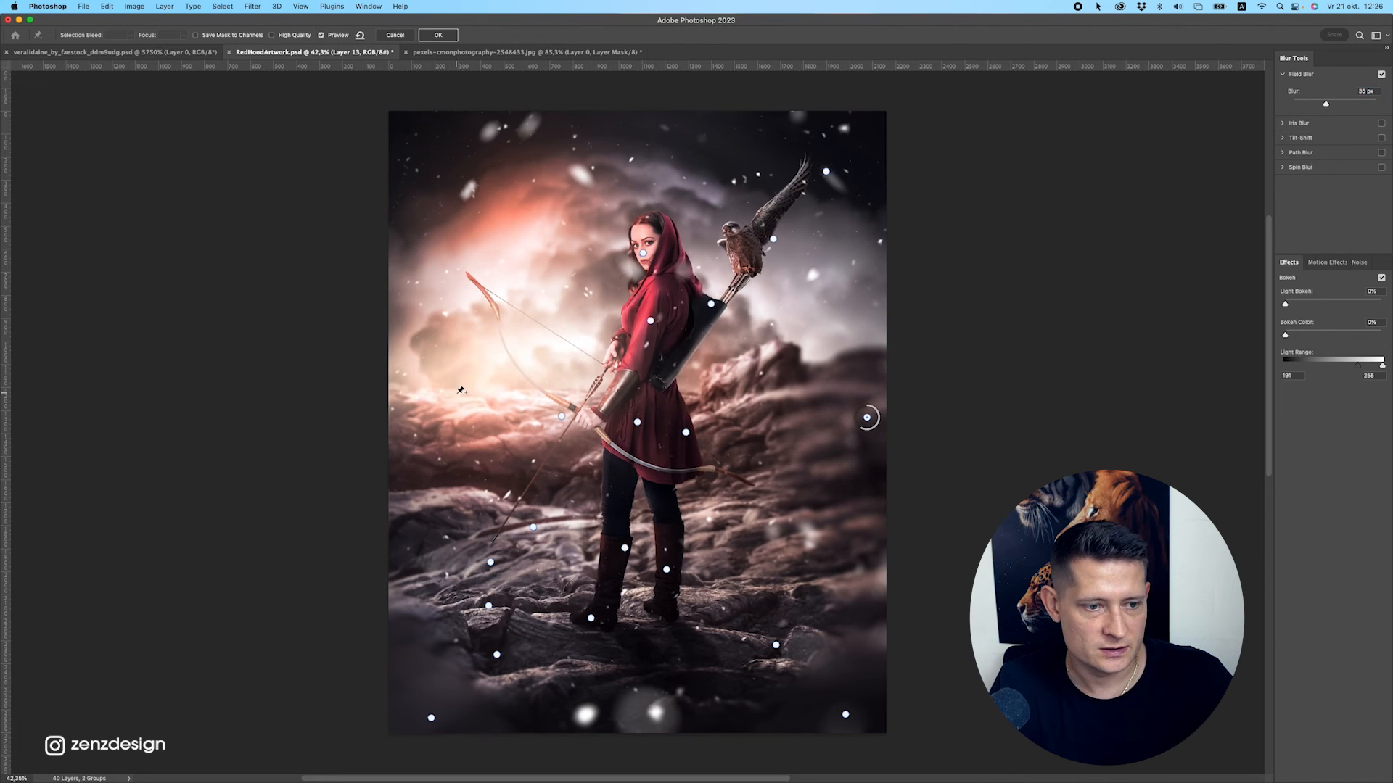
click(381, 405)
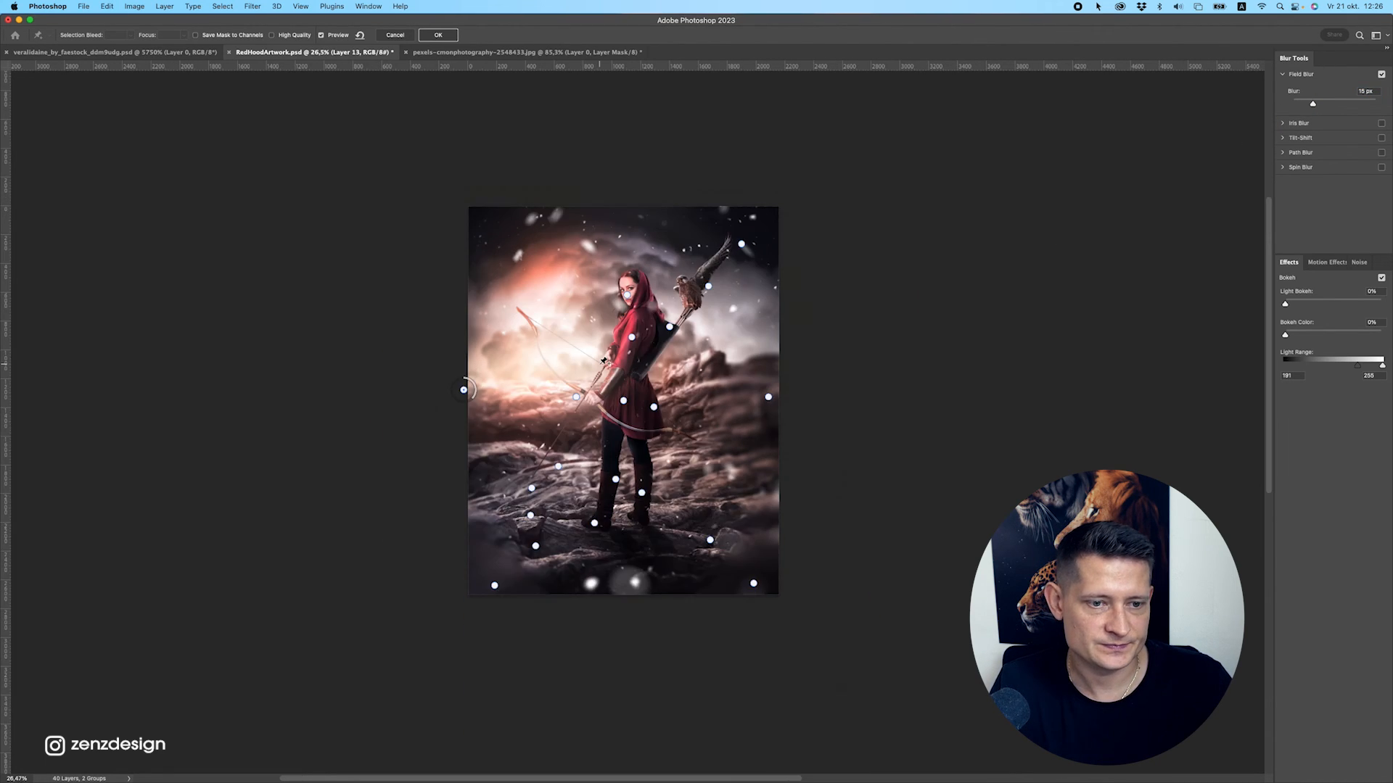
mouse_move(869, 415)
mouse_down()
mouse_move(912, 415)
mouse_move(882, 426)
mouse_up()
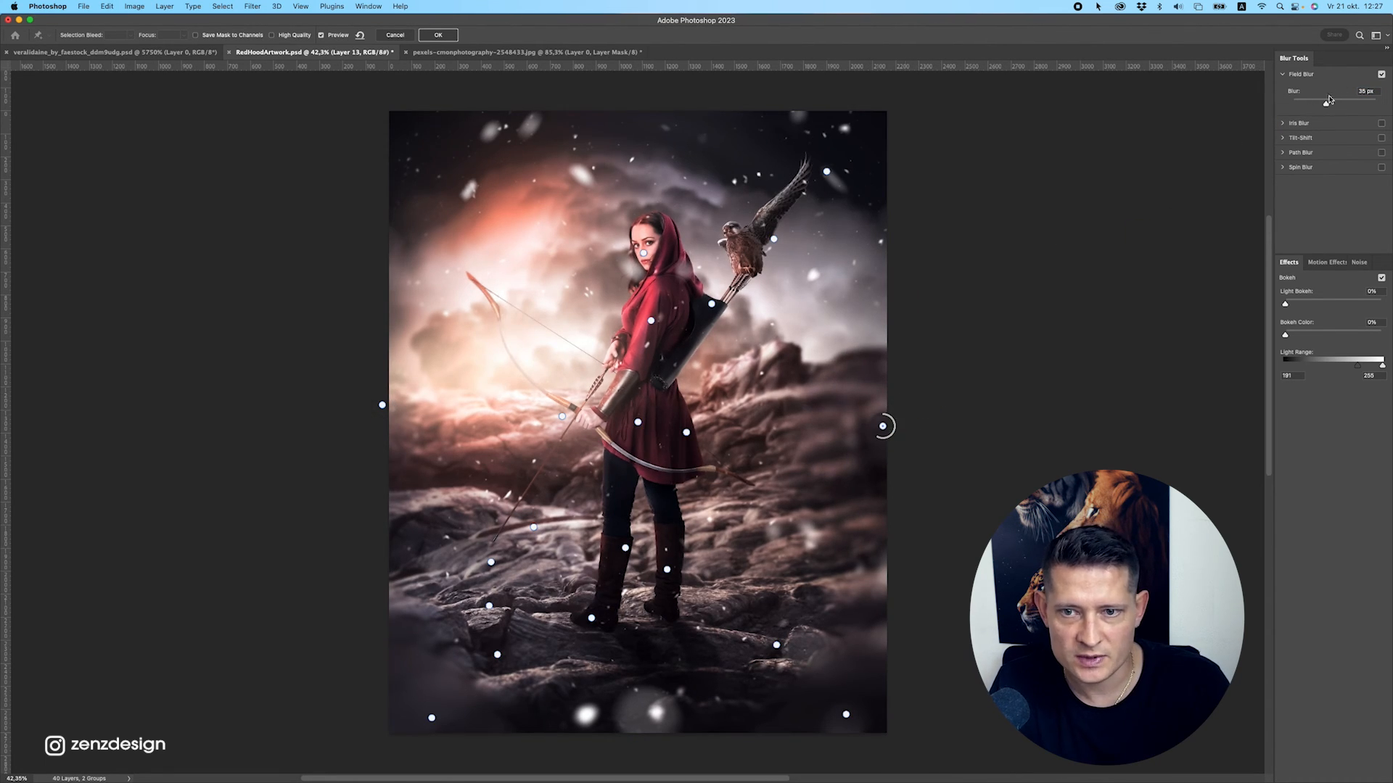
Add blur pins in the sky beside the falcon and on the clouds behind the bow, keeping the cloud areas at 0 px.
drag(1326, 103, 1274, 109)
click(863, 228)
click(444, 152)
click(478, 227)
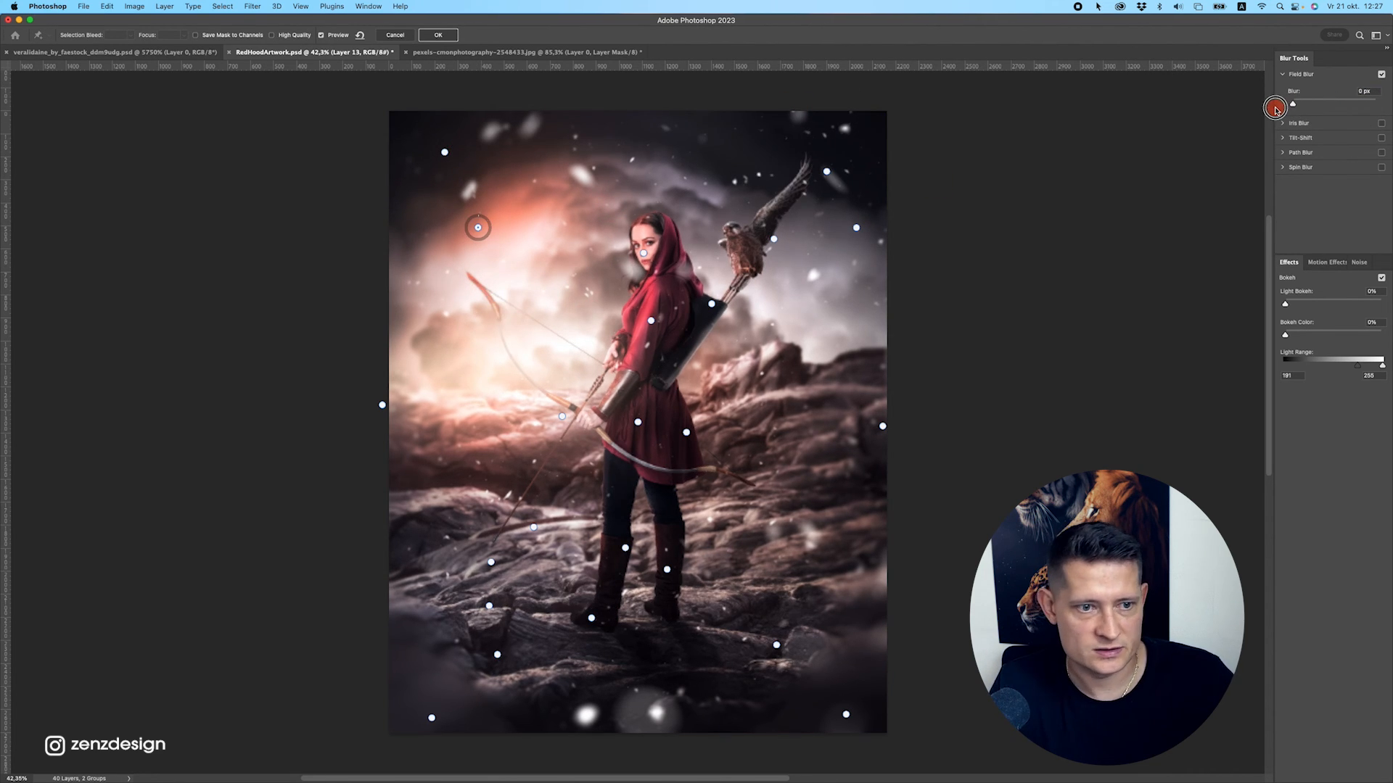
click(465, 360)
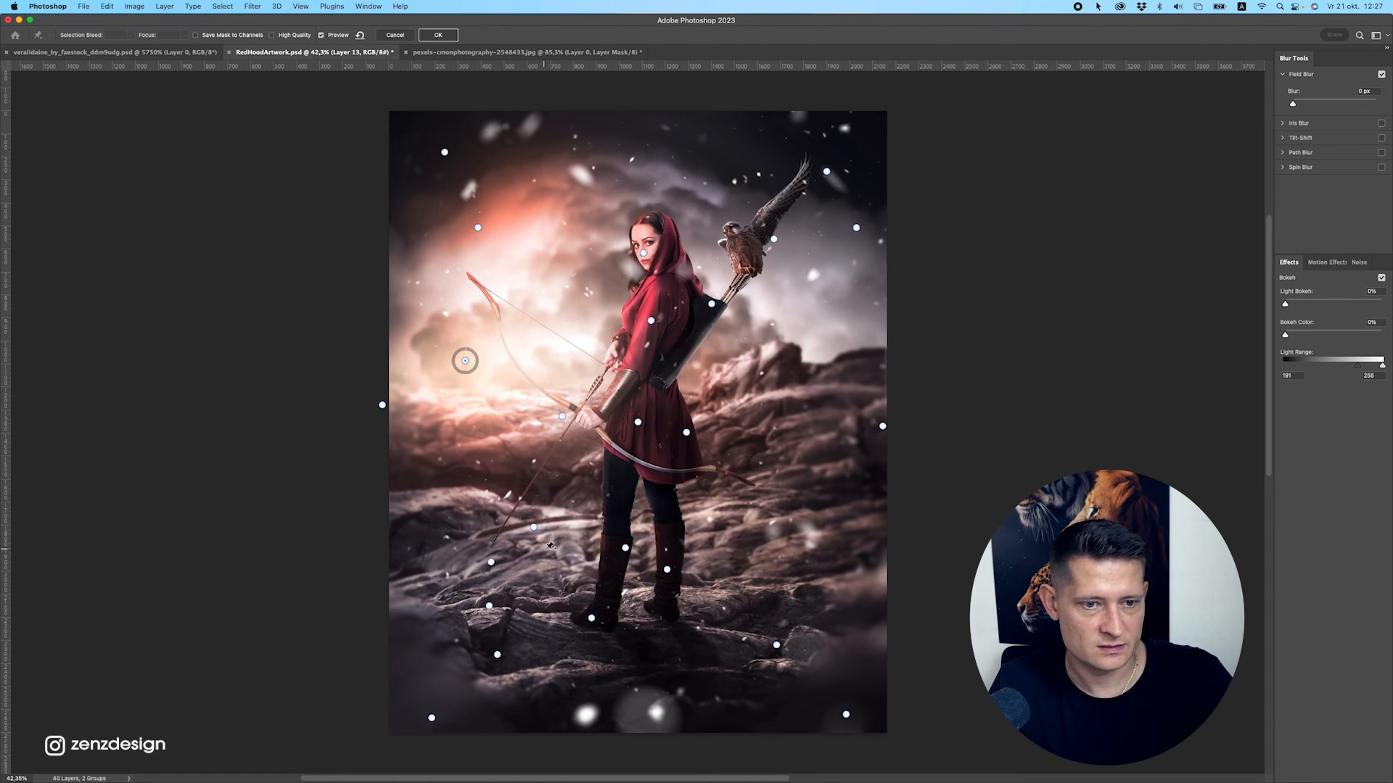
Add an 18 px blur pin on the rocks at the image's left edge and apply the Field Blur.
scroll(550, 546, down, 3)
scroll(548, 546, up, 3)
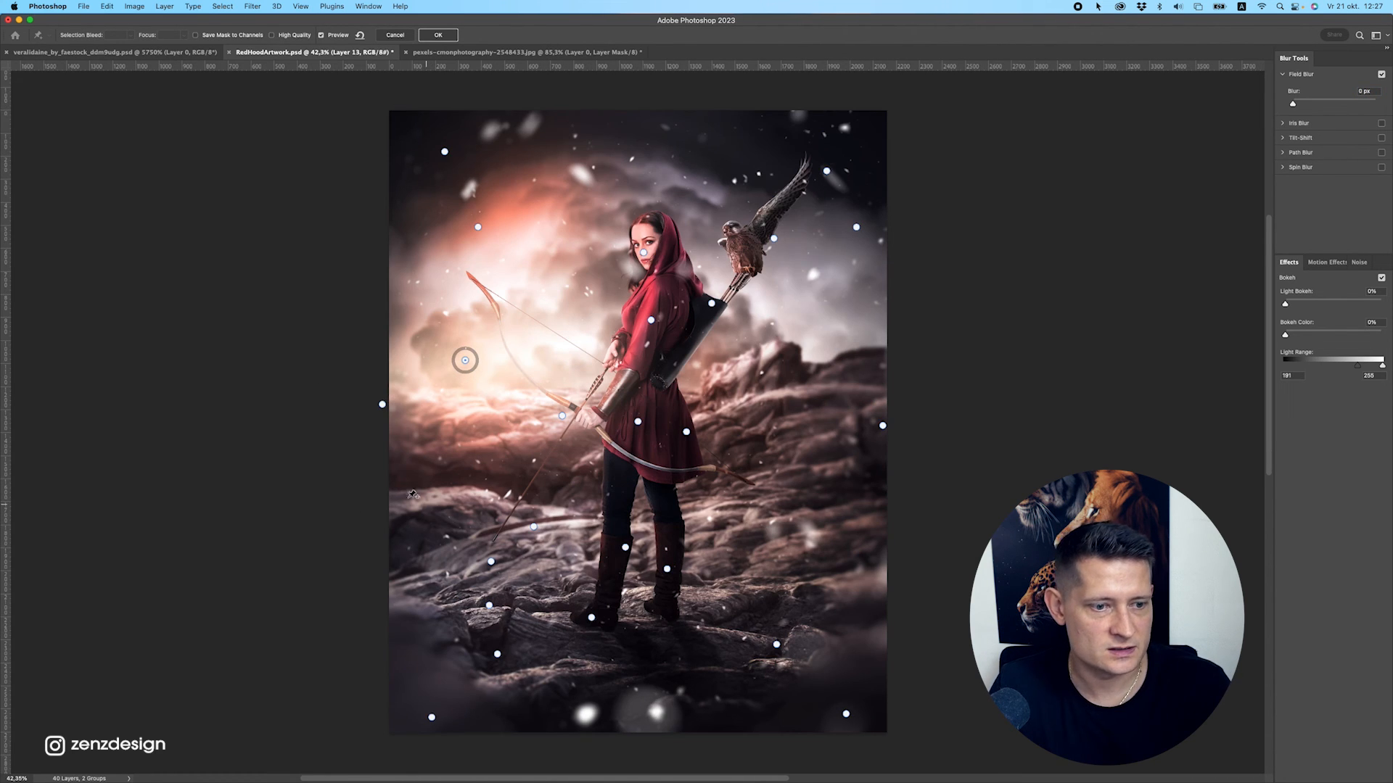
click(395, 544)
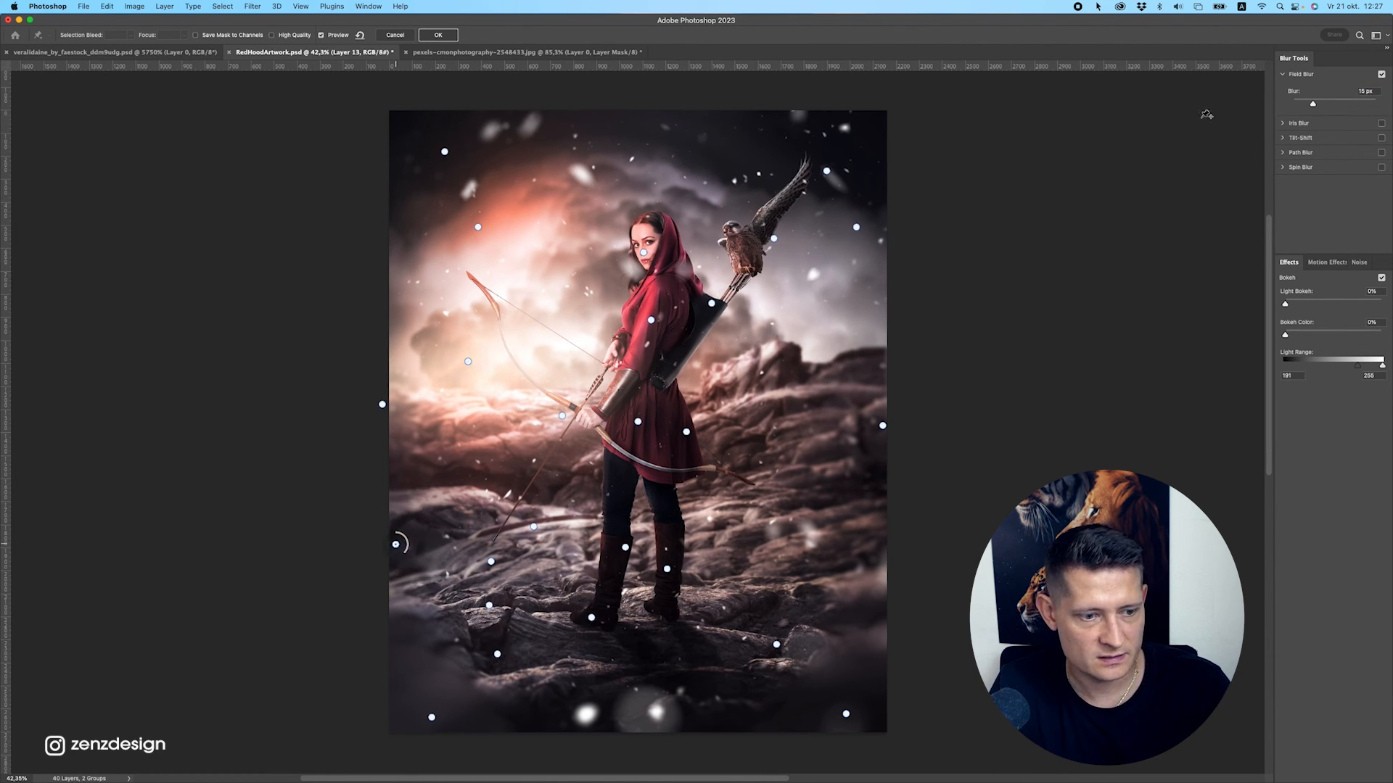
drag(1331, 103, 1315, 104)
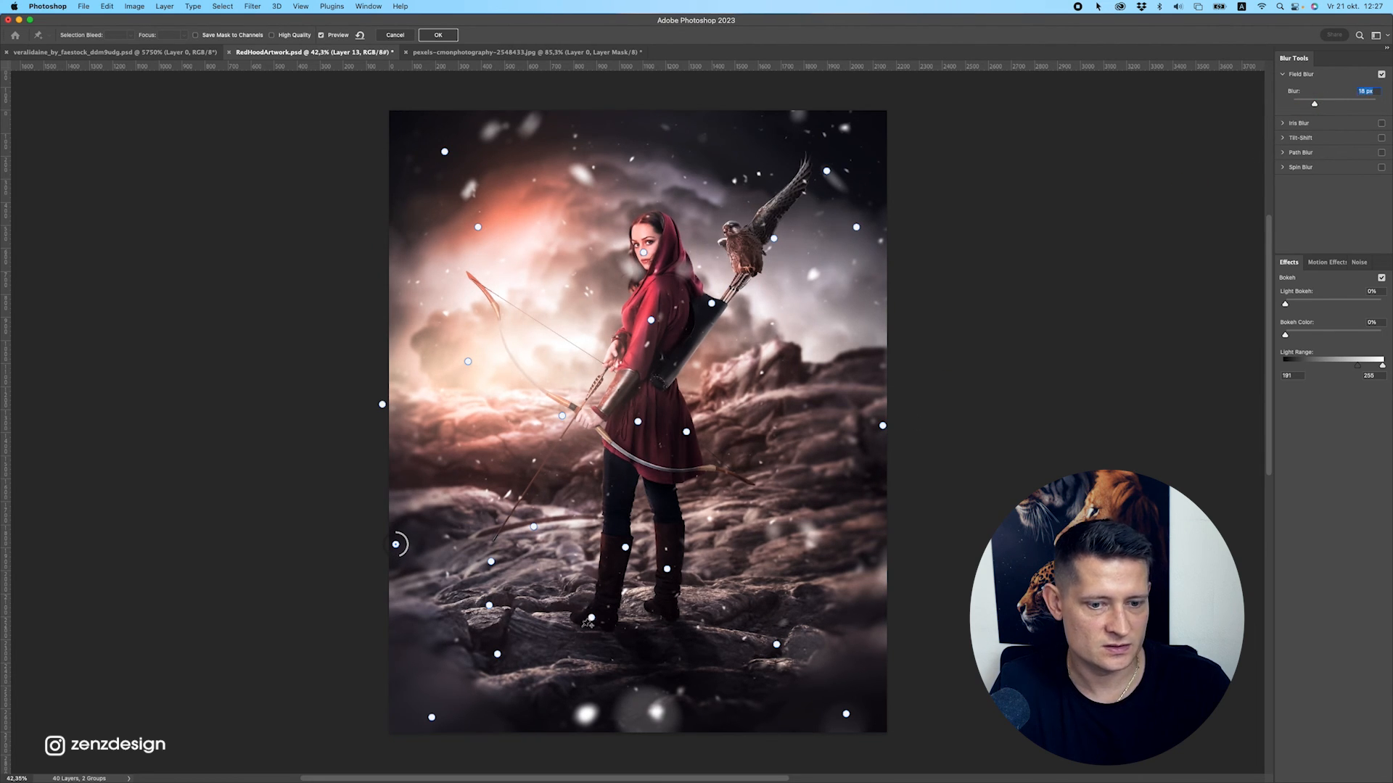
click(433, 35)
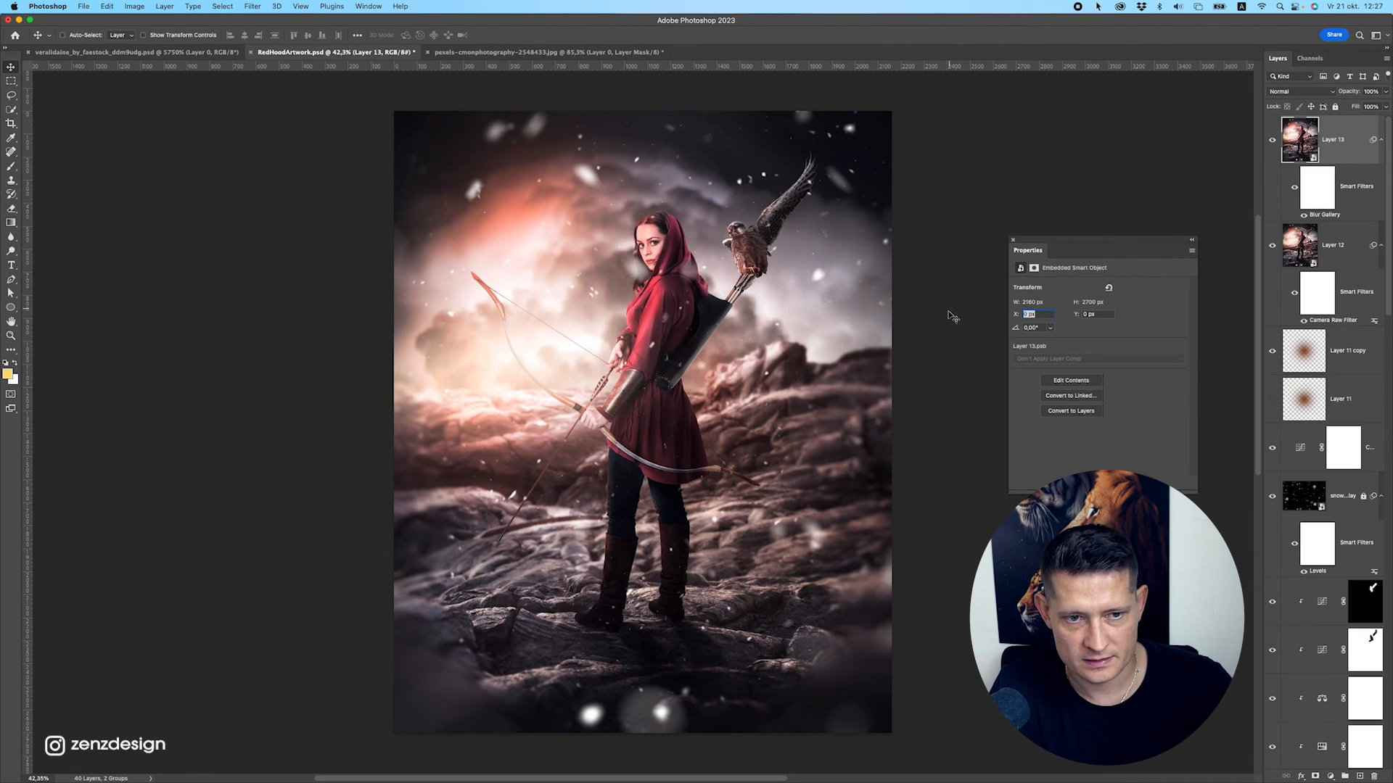
Add a Color Lookup adjustment layer using 3Strip.look and lower its opacity to 36%.
click(1330, 776)
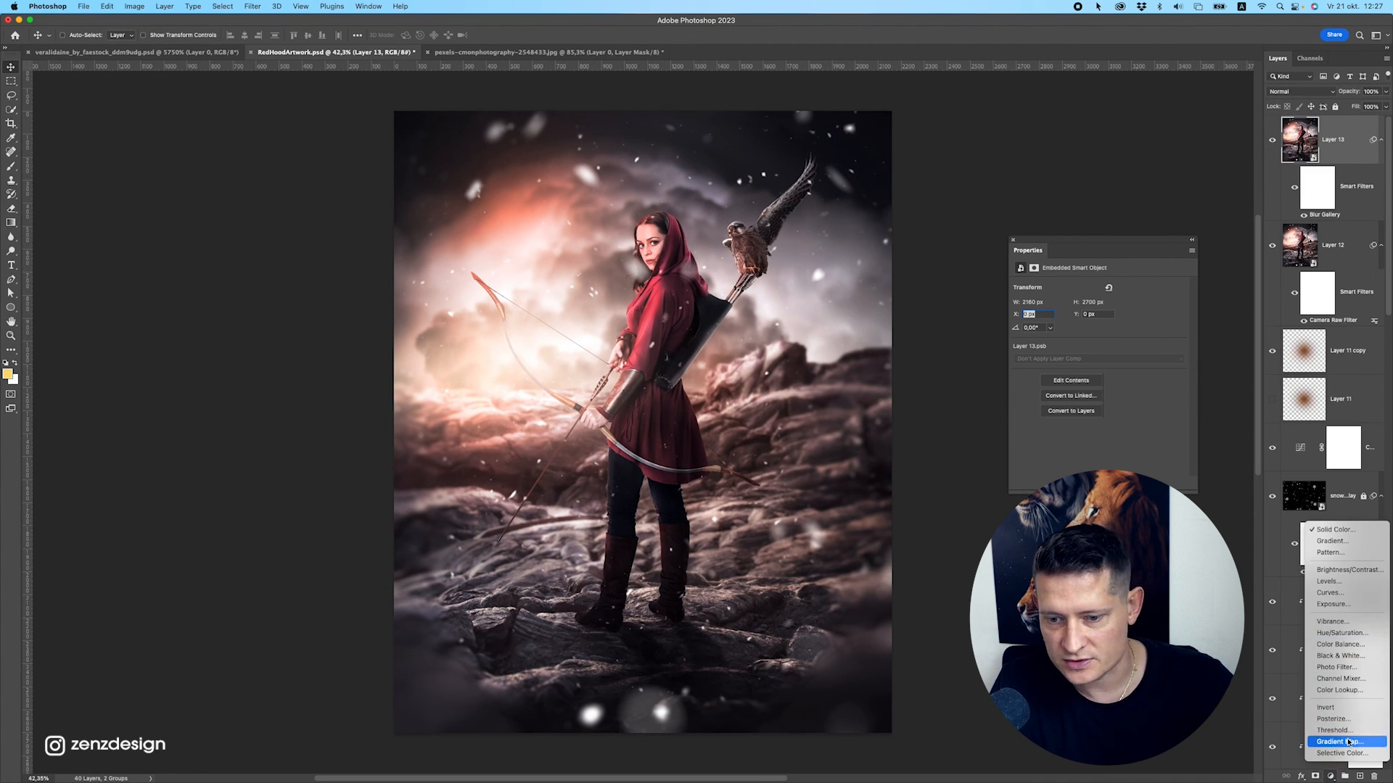
click(1355, 691)
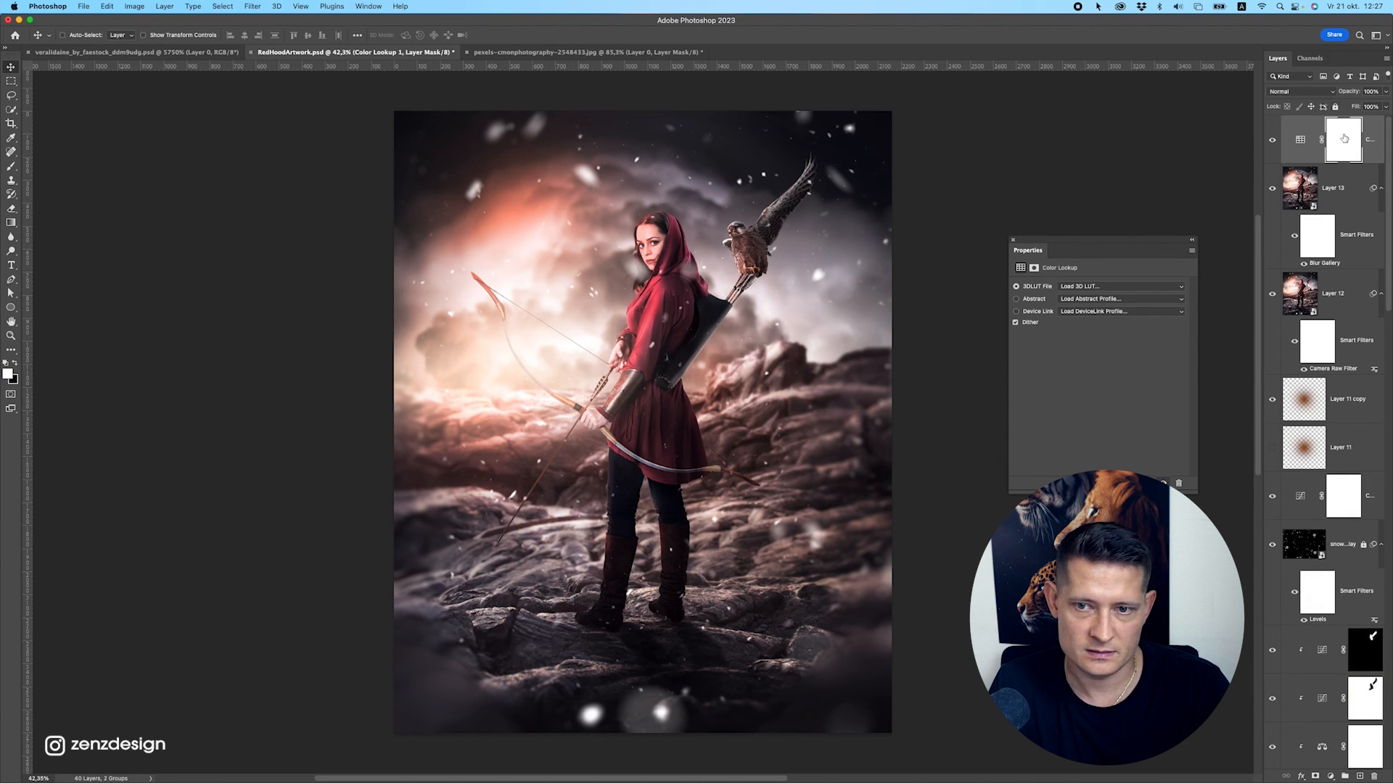
click(1094, 285)
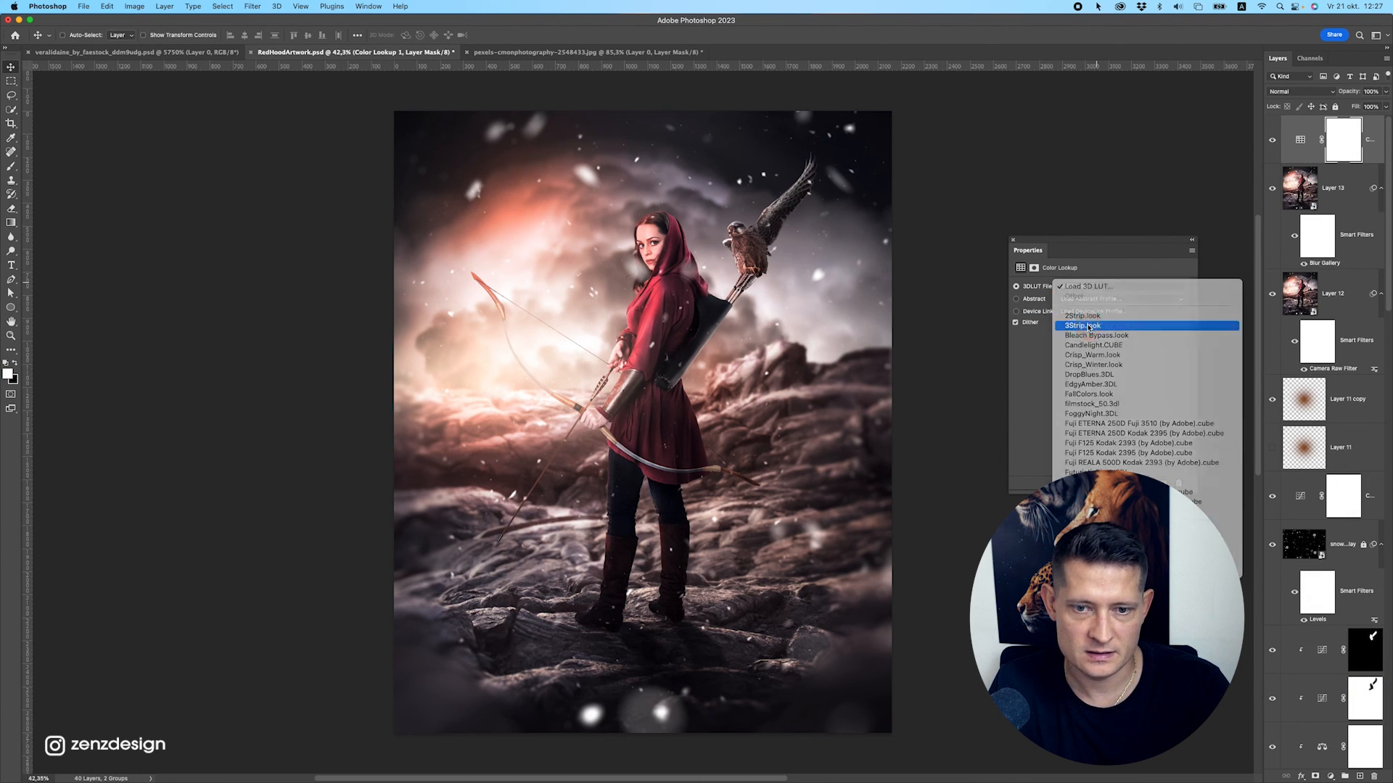
click(1075, 310)
click(1386, 91)
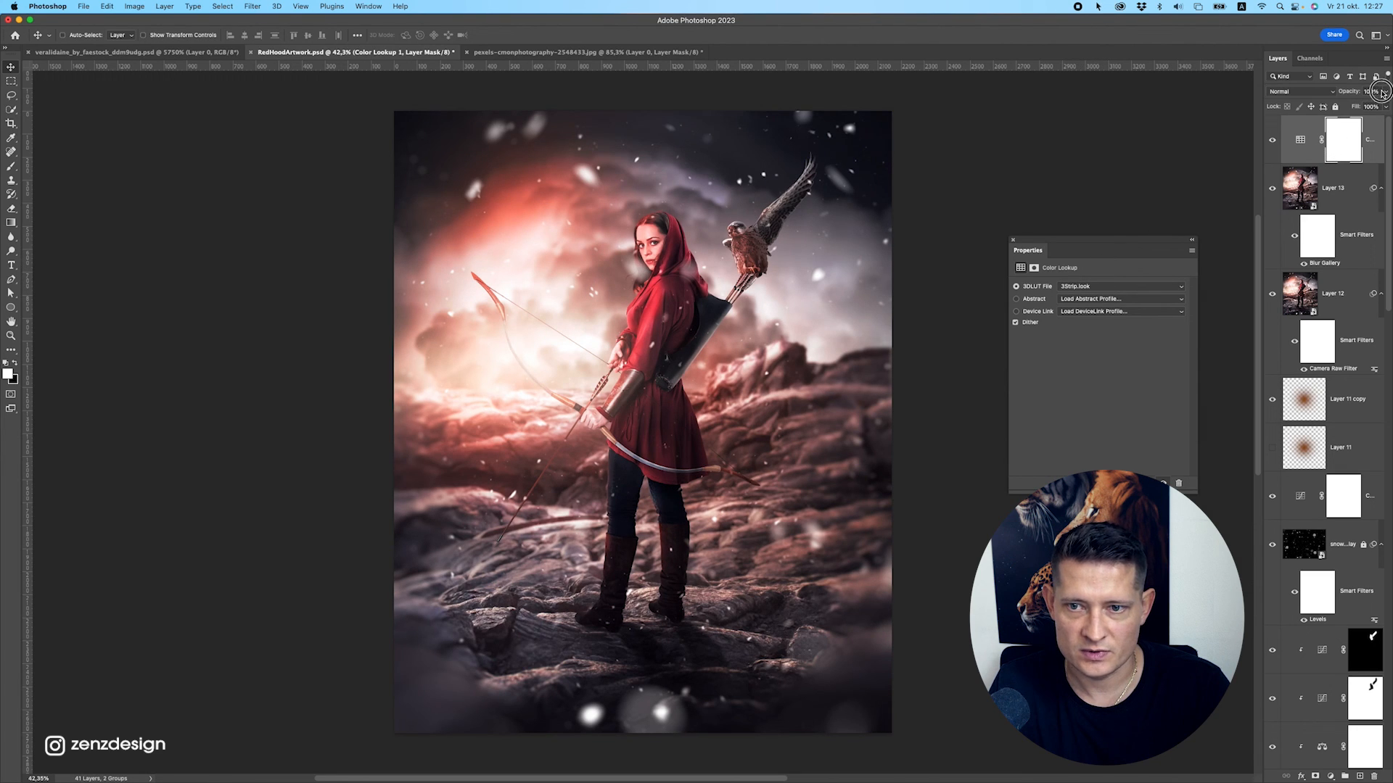
drag(1386, 105, 1353, 107)
scroll(702, 427, down, 5)
scroll(687, 436, up, 5)
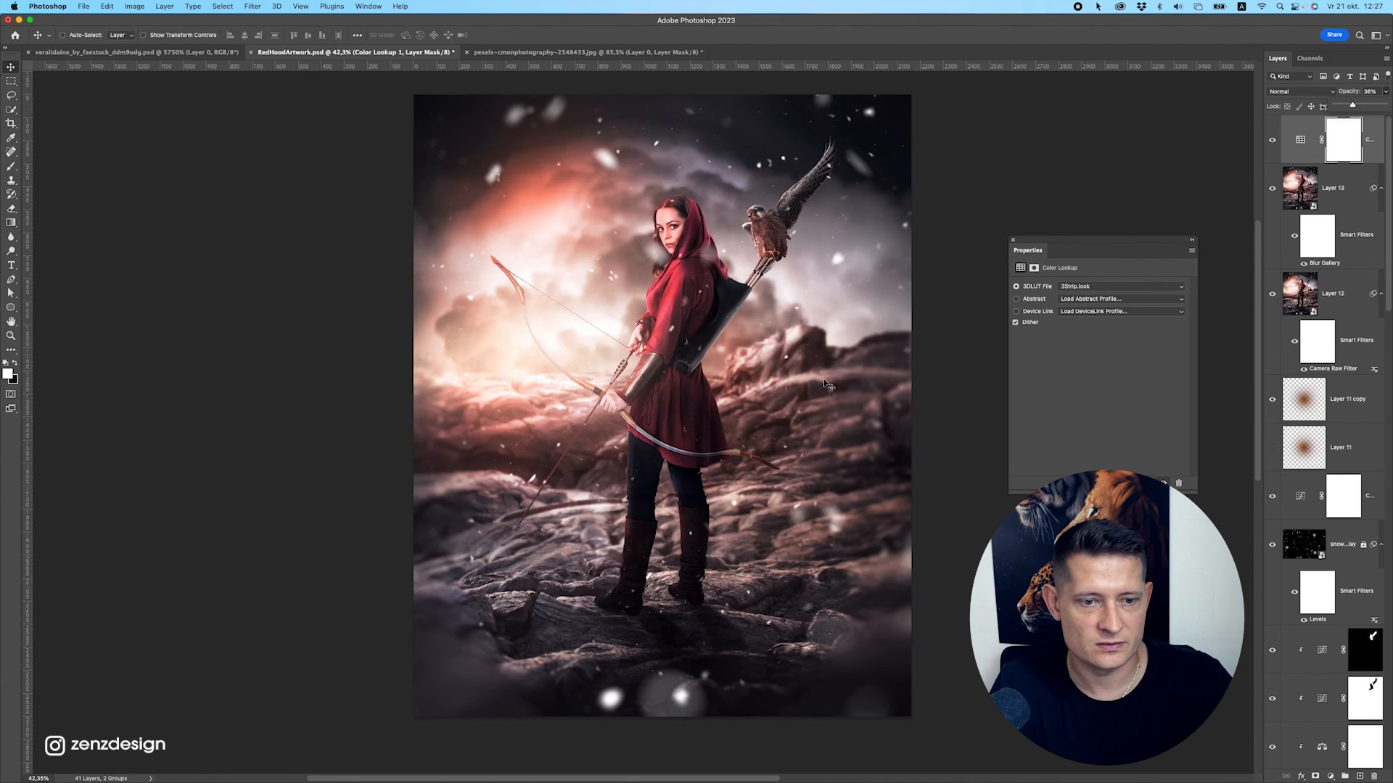
Change the canvas surround to black.
right_click(932, 309)
click(948, 327)
drag(860, 370, 789, 386)
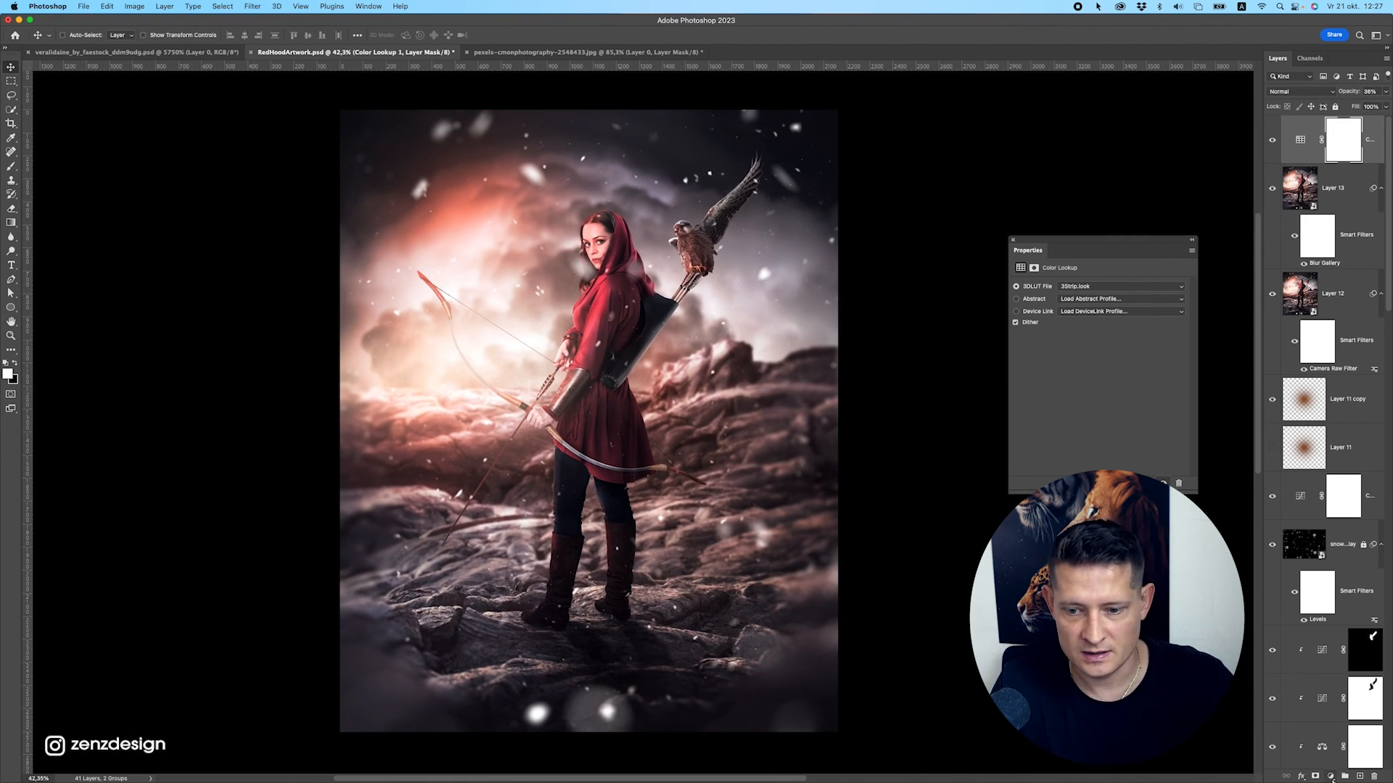
Add a Color Balance adjustment layer with midtones shifted to green +6 and blue +4, and review the image.
click(1331, 777)
click(1349, 641)
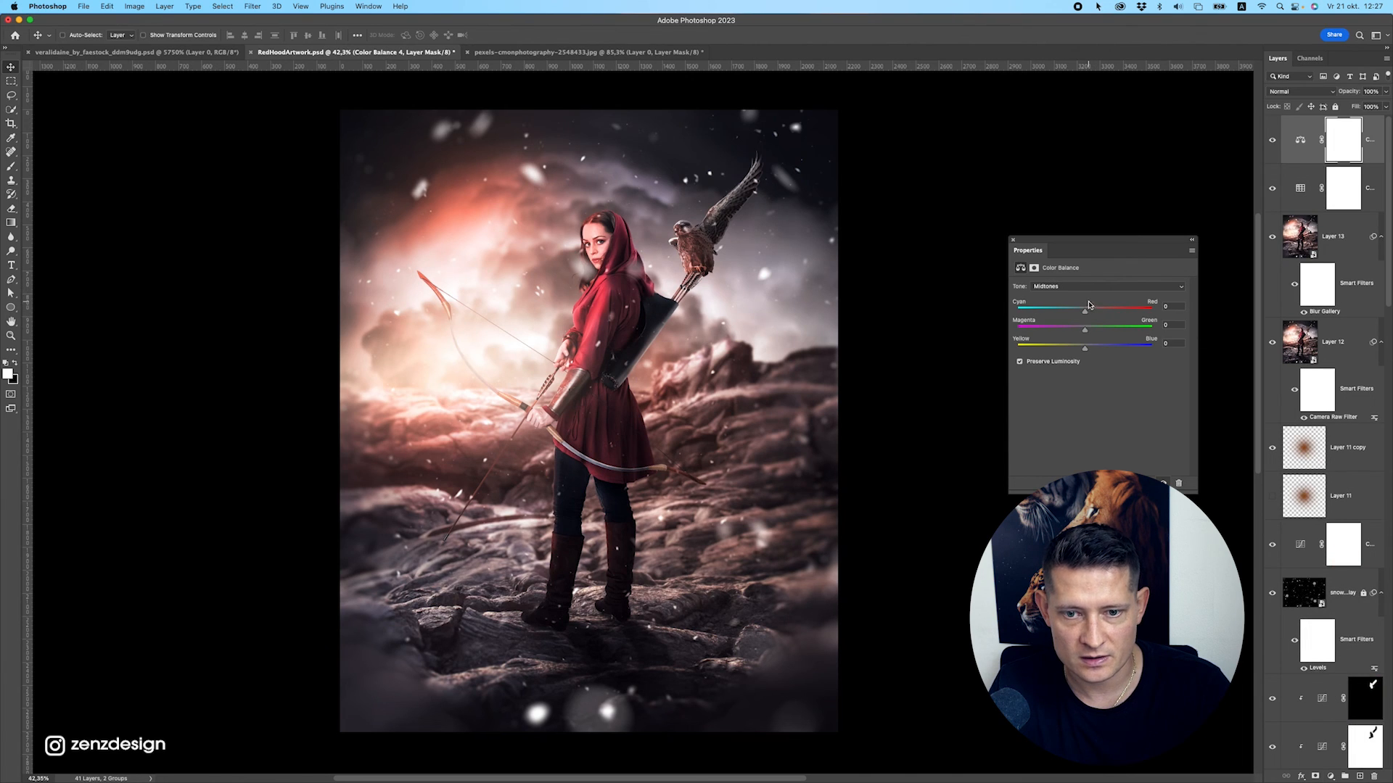
mouse_move(1085, 313)
mouse_down()
mouse_move(1064, 313)
mouse_move(1100, 311)
mouse_move(1098, 350)
mouse_move(1077, 331)
mouse_move(1085, 314)
mouse_up()
key(super+z)
scroll(732, 350, down, 3)
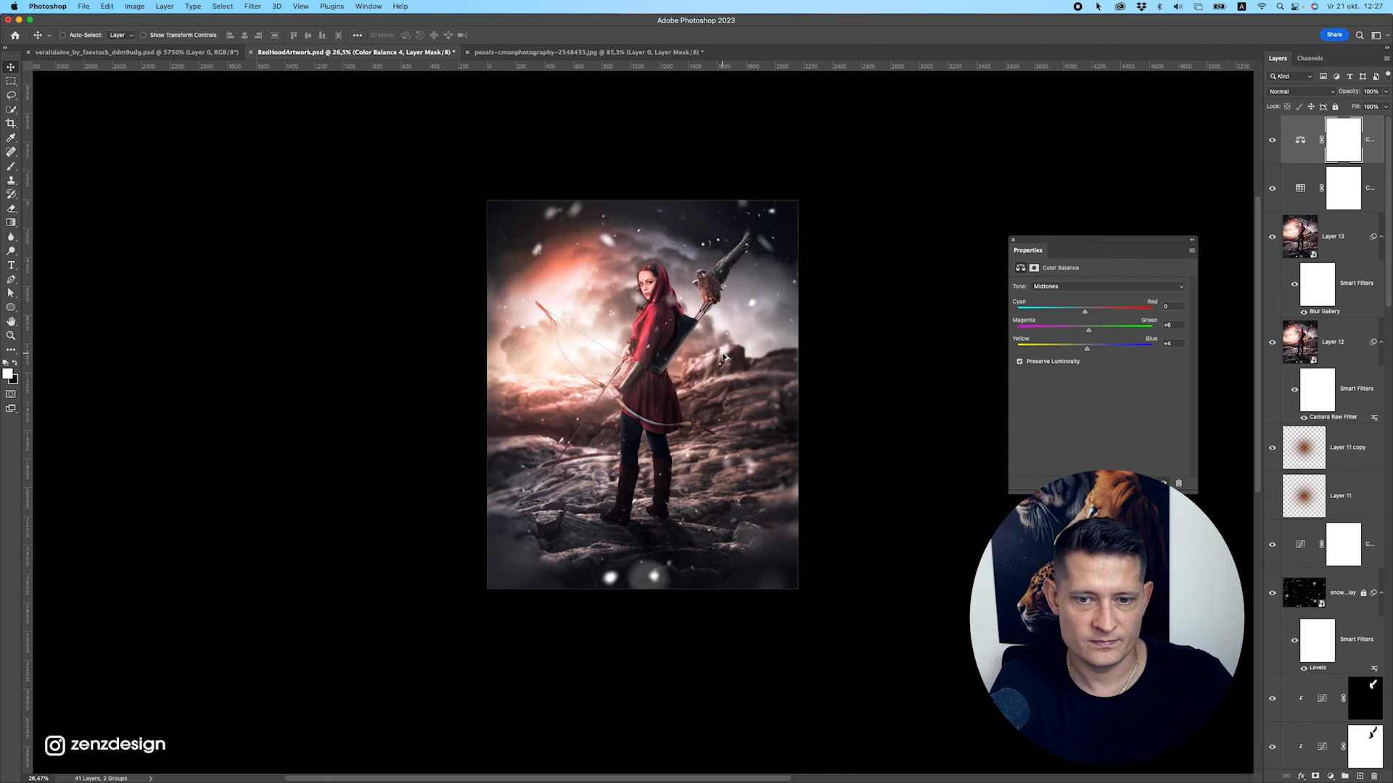
scroll(716, 356, up, 3)
right_click(866, 297)
click(881, 312)
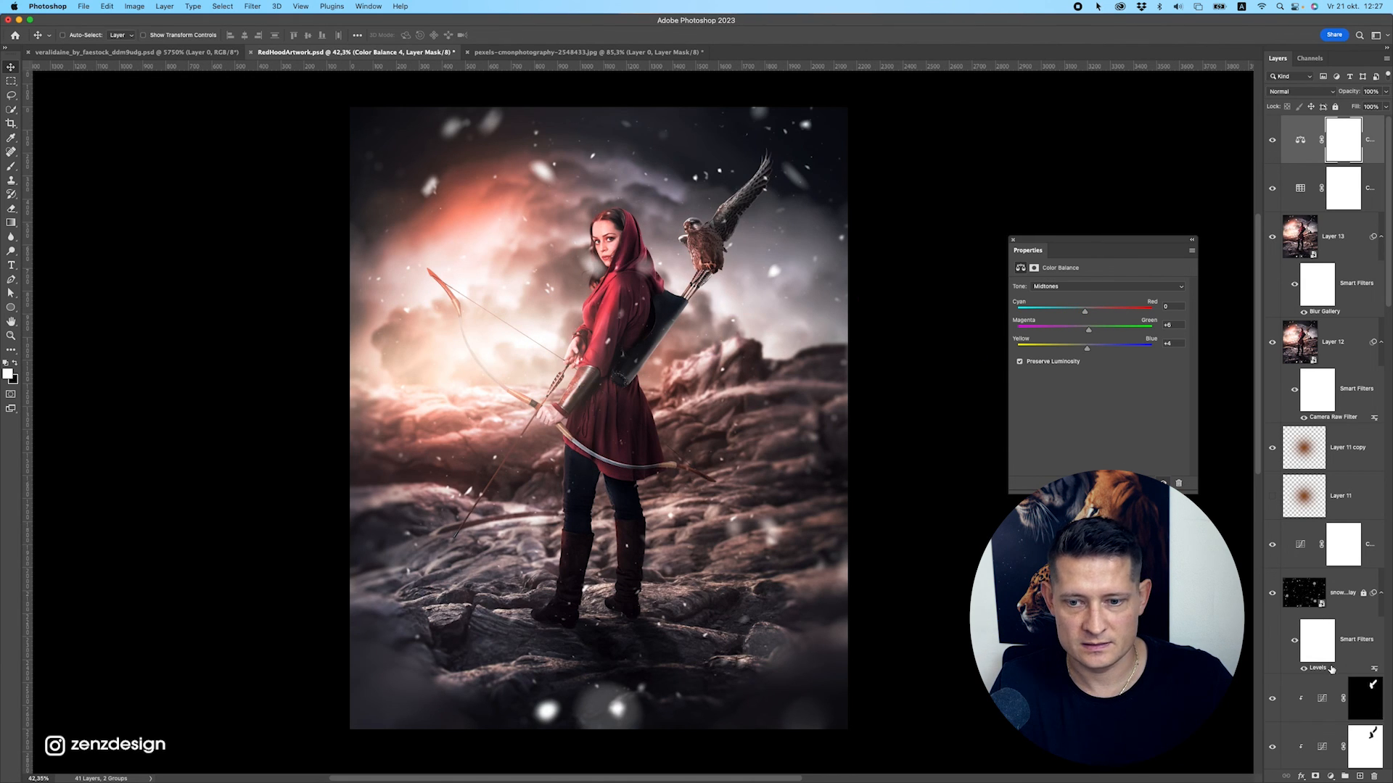